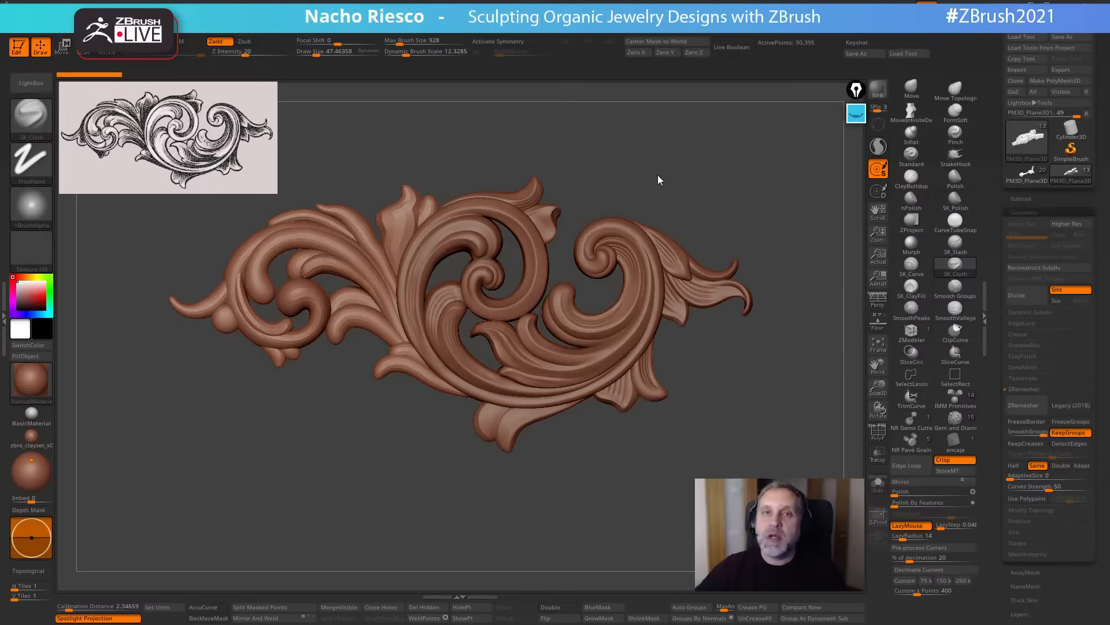
Examine the base ornament's scrolls and leaves from several angles and distances.
{"action": "left_click_drag", "start_coordinate": [742, 190], "coordinate": [765, 226]}
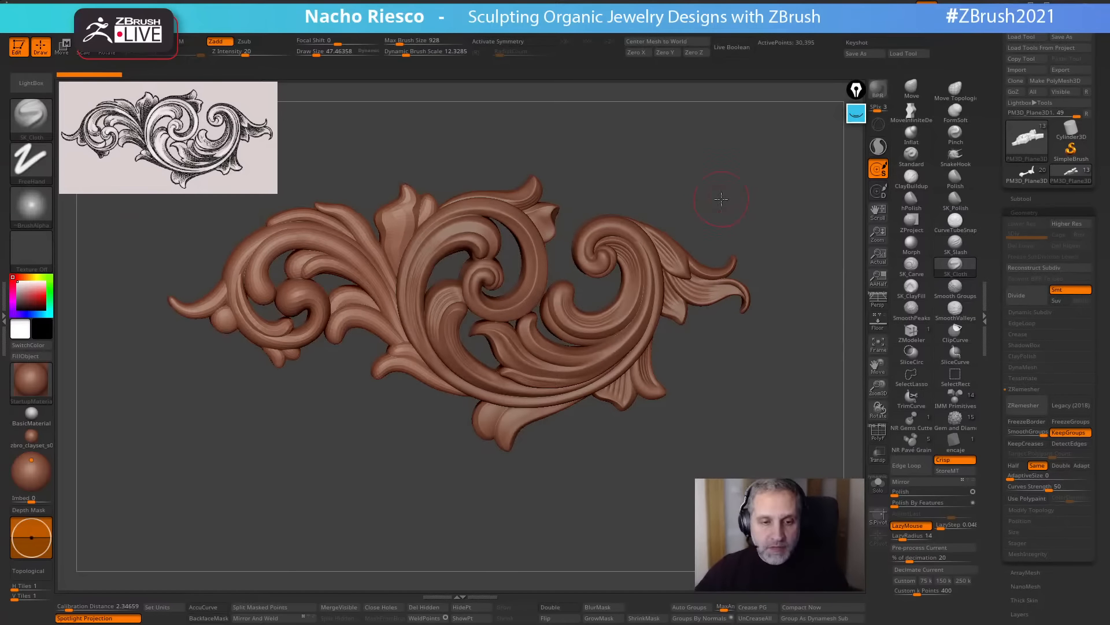
{"action": "left_click_drag", "start_coordinate": [721, 199], "coordinate": [712, 197]}
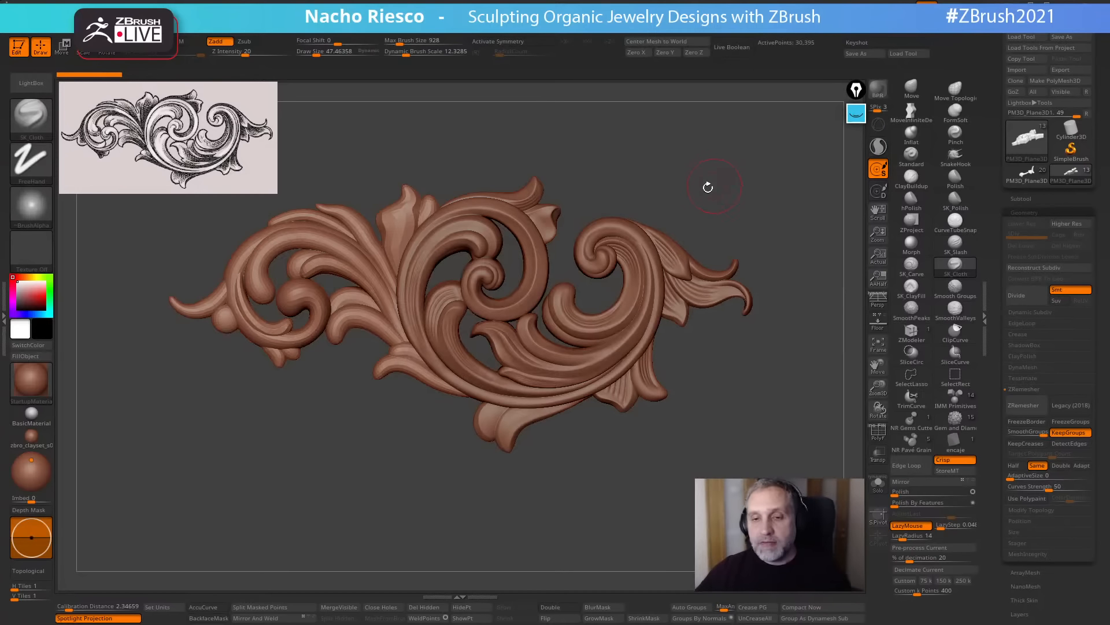
{"action": "left_click_drag", "start_coordinate": [708, 187], "coordinate": [700, 214]}
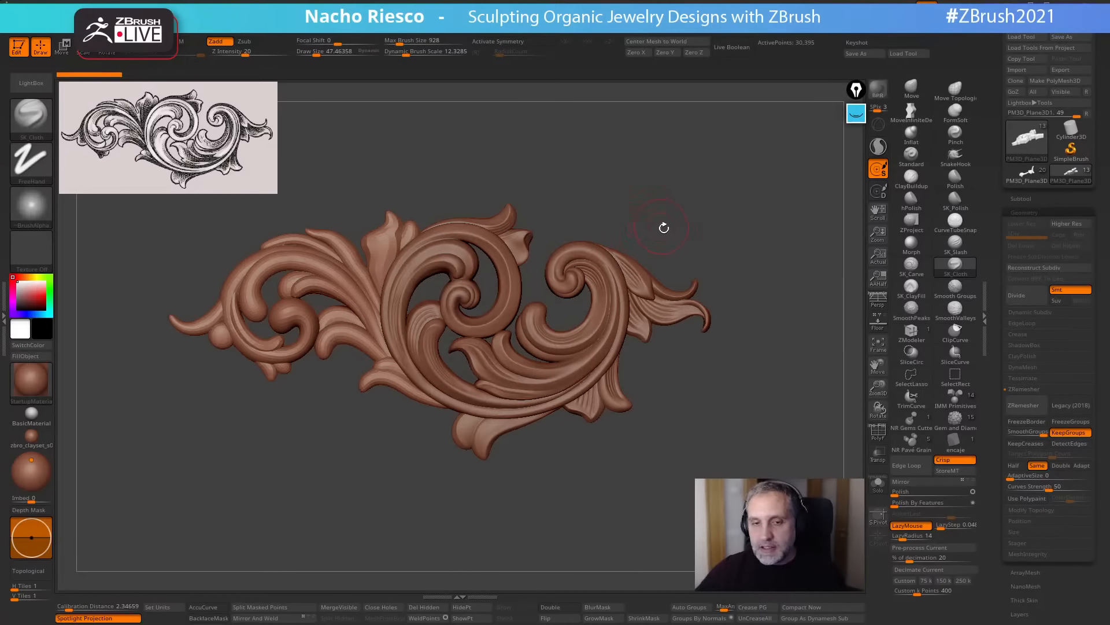
{"action": "left_click_drag", "start_coordinate": [679, 213], "coordinate": [688, 236], "text": "alt"}
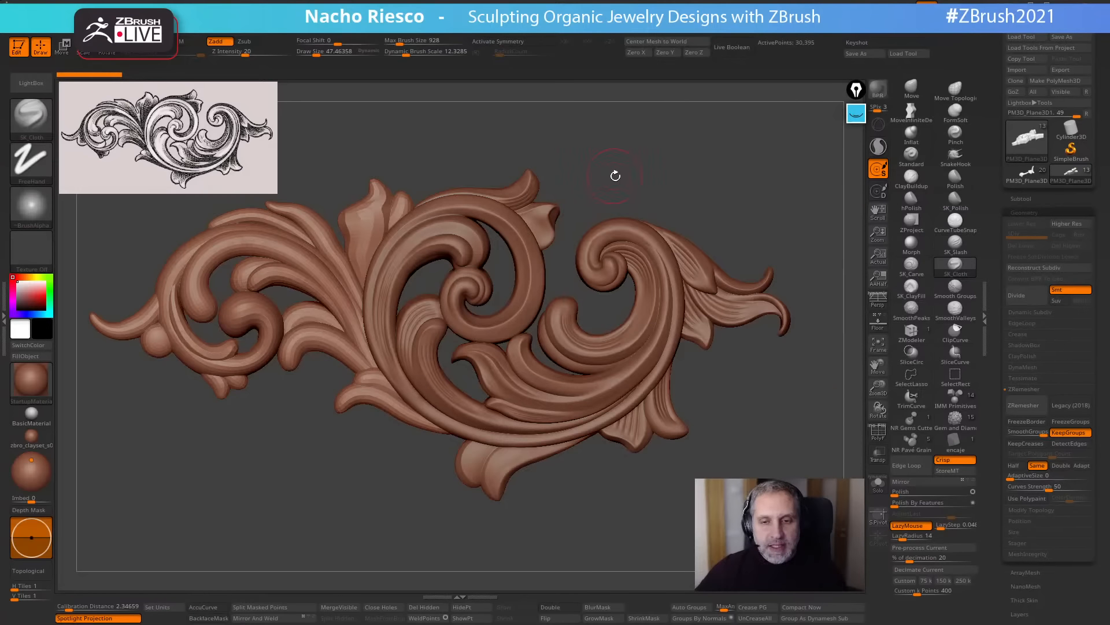
{"action": "left_click_drag", "start_coordinate": [674, 161], "coordinate": [628, 206], "text": "alt"}
{"action": "left_click_drag", "start_coordinate": [552, 201], "coordinate": [583, 208], "text": "alt"}
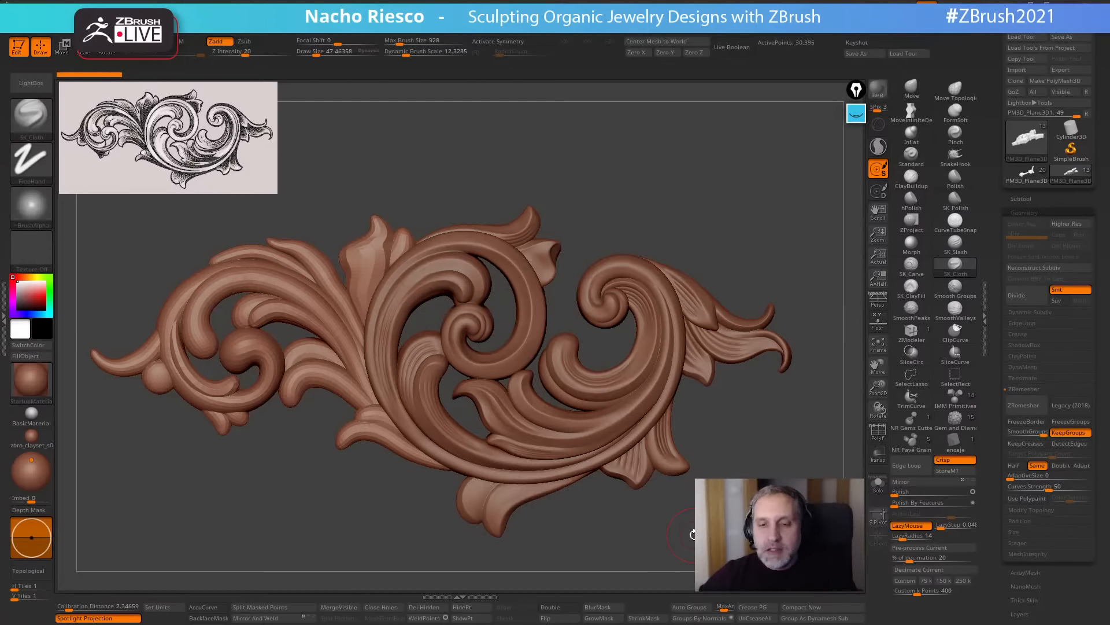
{"action": "mouse_move", "coordinate": [694, 533]}
{"action": "left_mouse_down", "text": "alt"}
{"action": "mouse_move", "coordinate": [691, 486]}
{"action": "mouse_move", "coordinate": [719, 458]}
{"action": "left_mouse_up", "text": "alt"}
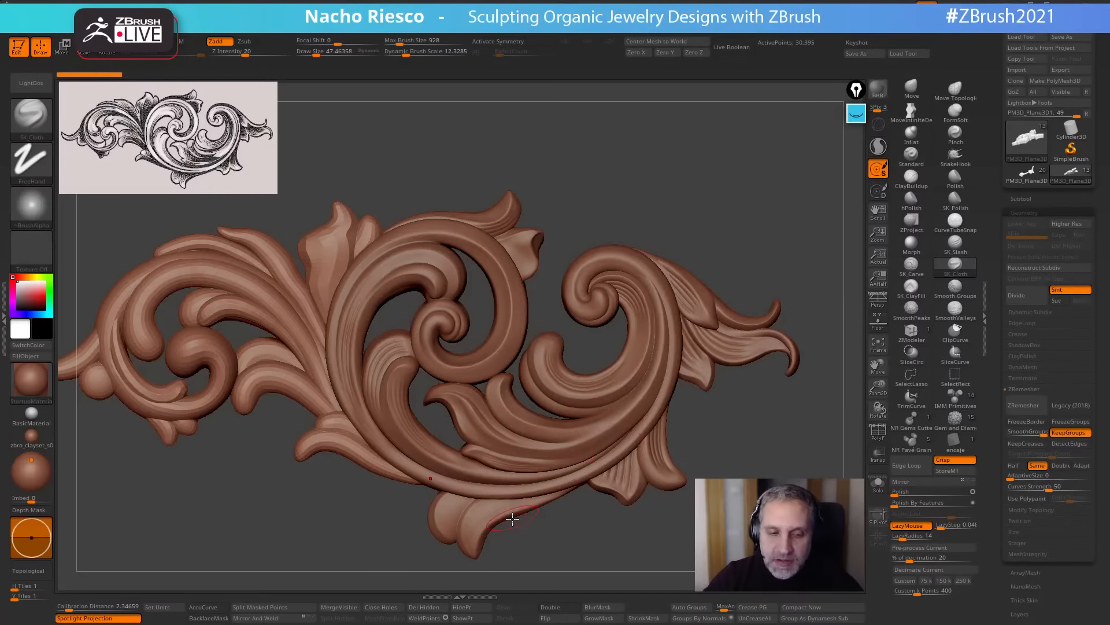
{"action": "left_click_drag", "start_coordinate": [743, 494], "coordinate": [745, 467], "text": "alt"}
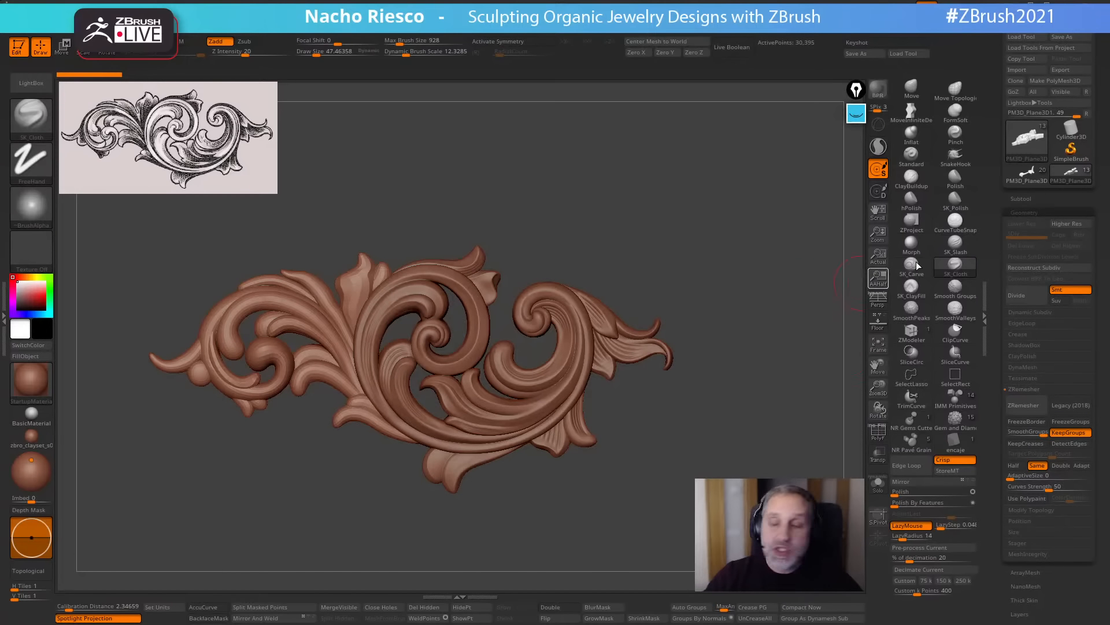
Switch to the finished, detailed version of the ornament and inspect its carved leaves and scrolls.
{"action": "left_click", "coordinate": [1071, 172]}
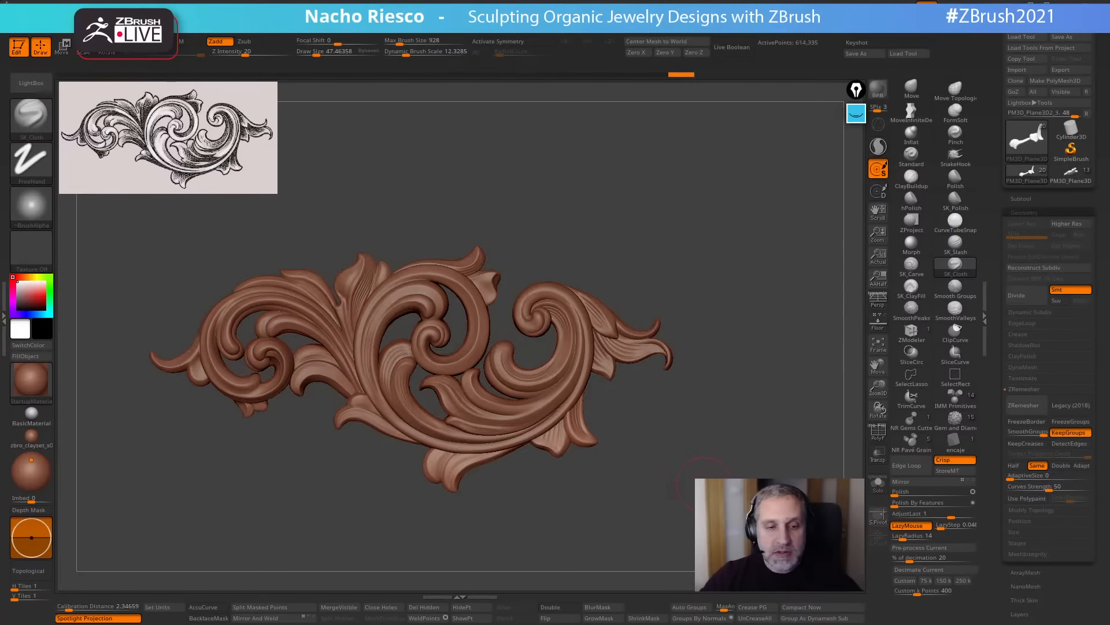
{"action": "left_click_drag", "start_coordinate": [751, 509], "coordinate": [780, 537], "text": "alt"}
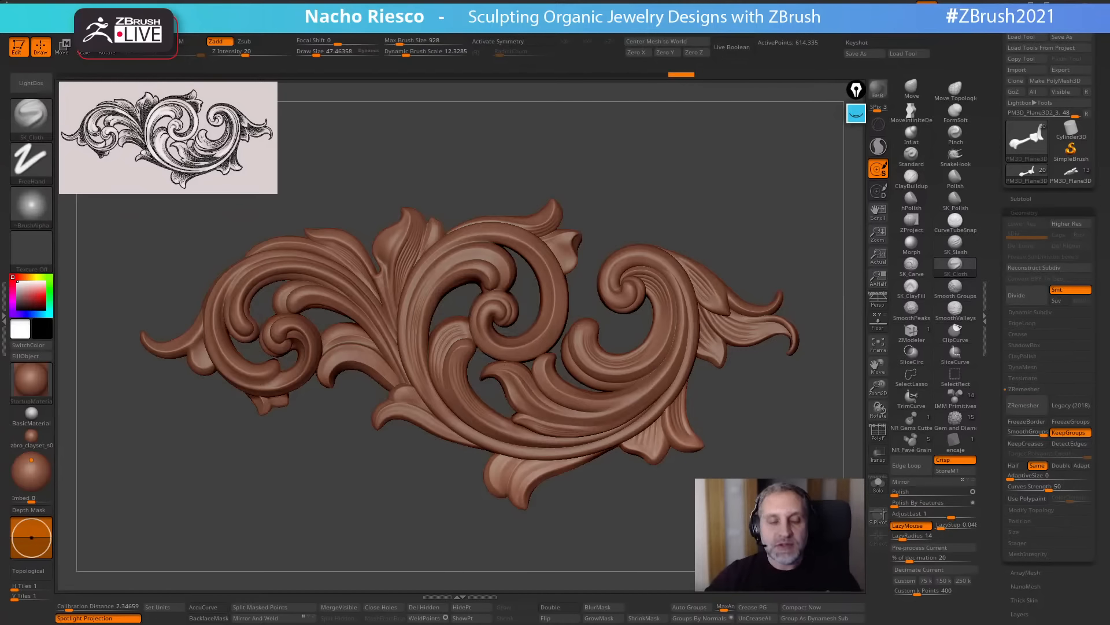
{"action": "mouse_move", "coordinate": [783, 441]}
{"action": "left_mouse_down"}
{"action": "mouse_move", "coordinate": [751, 497]}
{"action": "mouse_move", "coordinate": [705, 526]}
{"action": "left_mouse_up"}
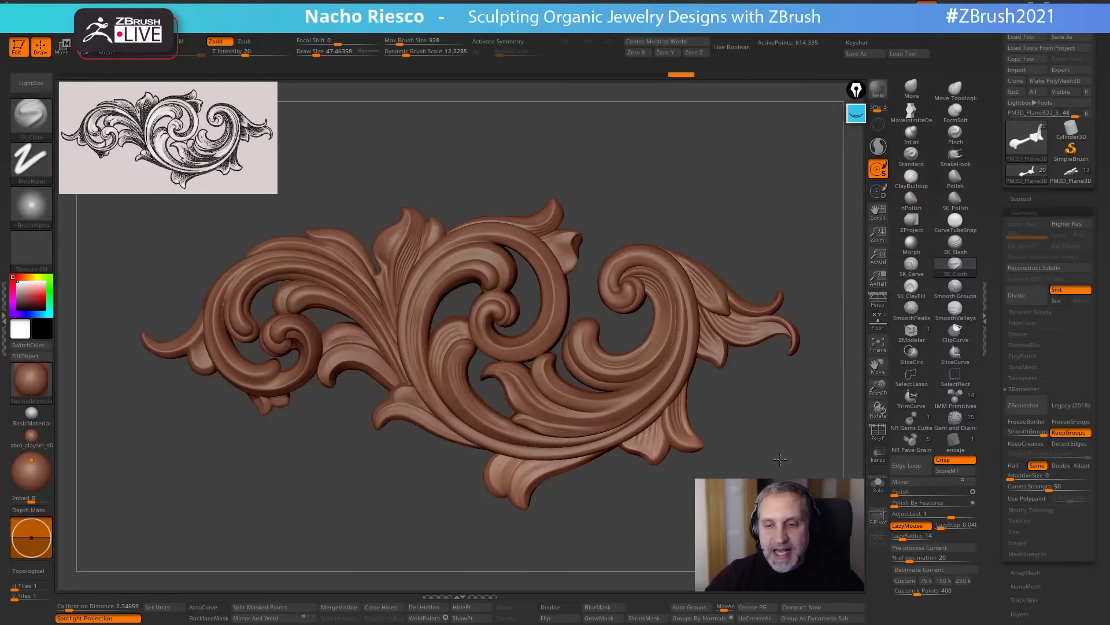
{"action": "left_click_drag", "start_coordinate": [771, 473], "coordinate": [772, 515], "text": "alt"}
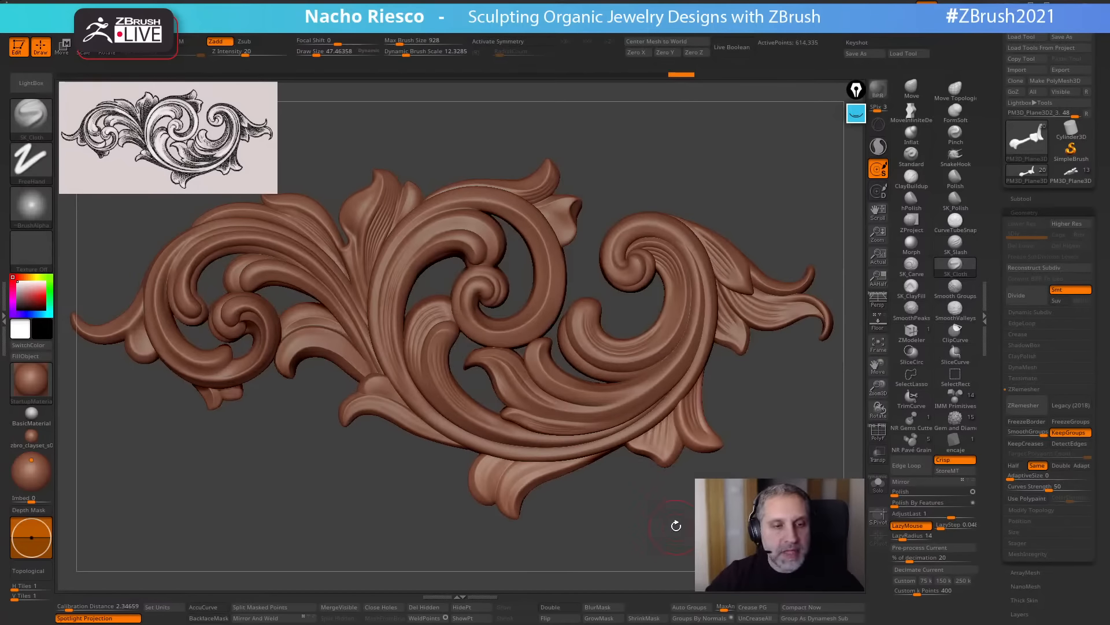
{"action": "left_click_drag", "start_coordinate": [674, 526], "coordinate": [593, 536], "text": "alt"}
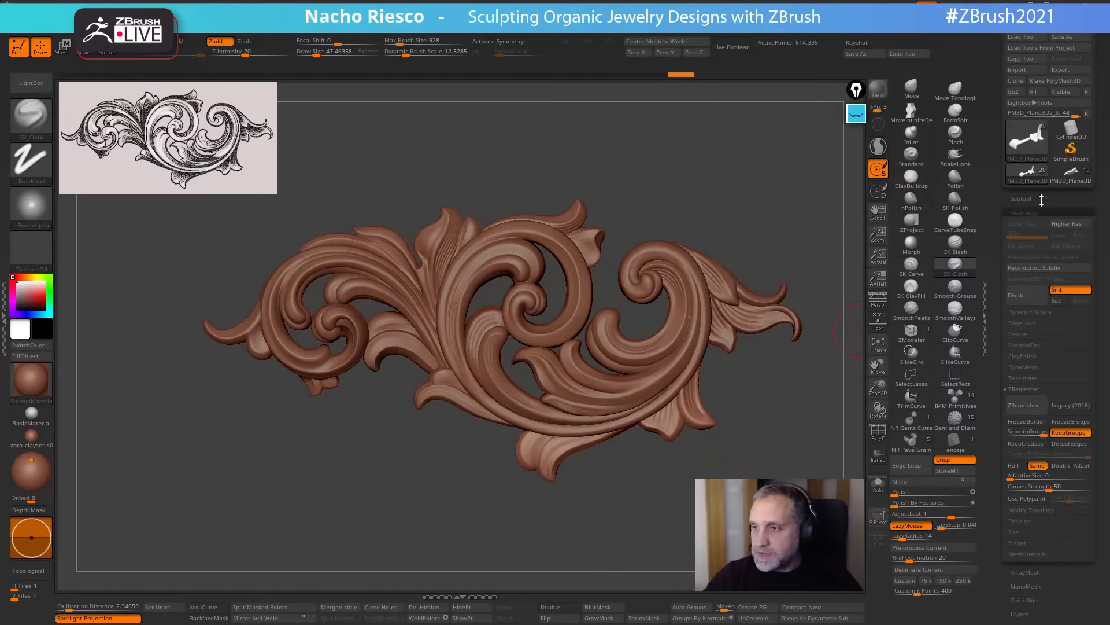
Return to the base version of the ornament, isolate its left leaf section and display the polygroup wireframe.
{"action": "mouse_move", "coordinate": [1074, 183]}
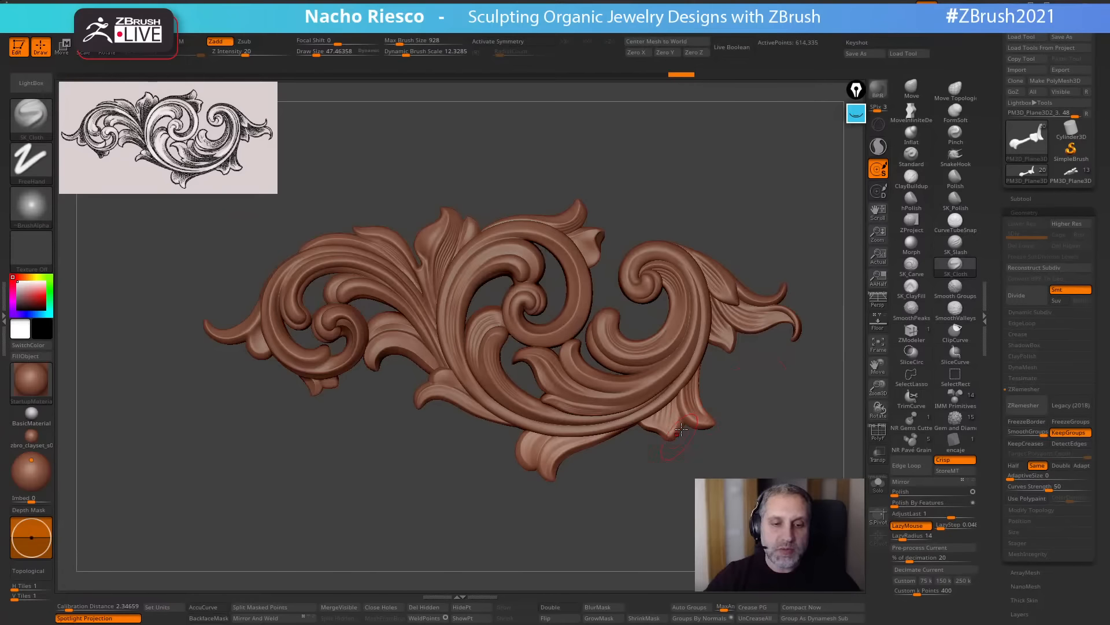
{"action": "left_click", "coordinate": [1077, 174]}
{"action": "left_click_drag", "start_coordinate": [516, 523], "coordinate": [516, 538], "text": "alt"}
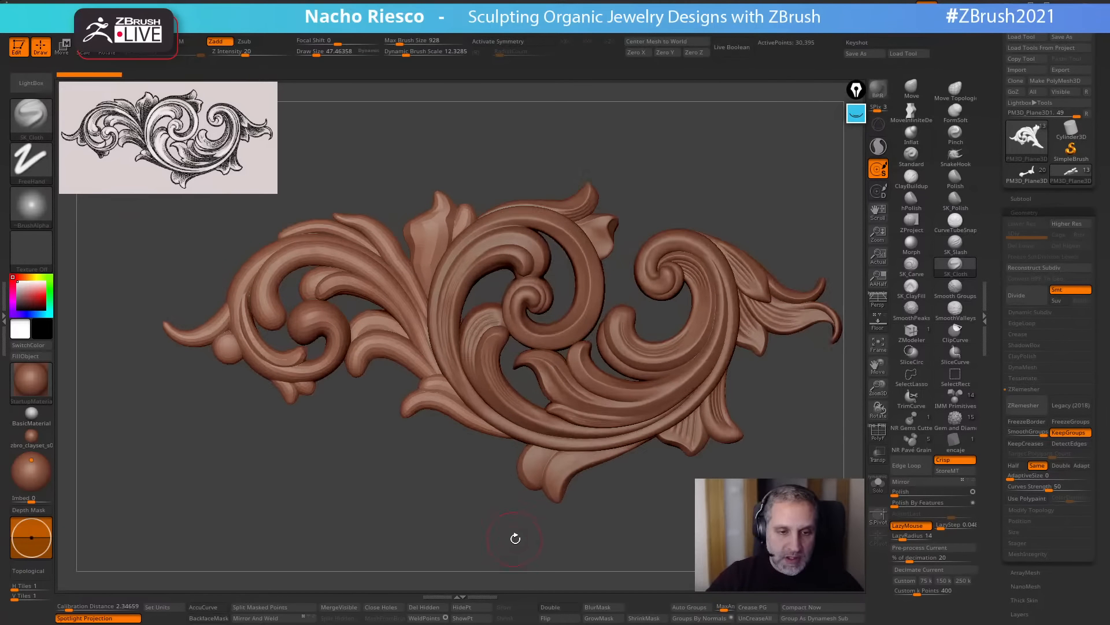
{"action": "left_click_drag", "start_coordinate": [472, 477], "coordinate": [543, 488], "text": "alt"}
{"action": "left_click", "coordinate": [885, 487]}
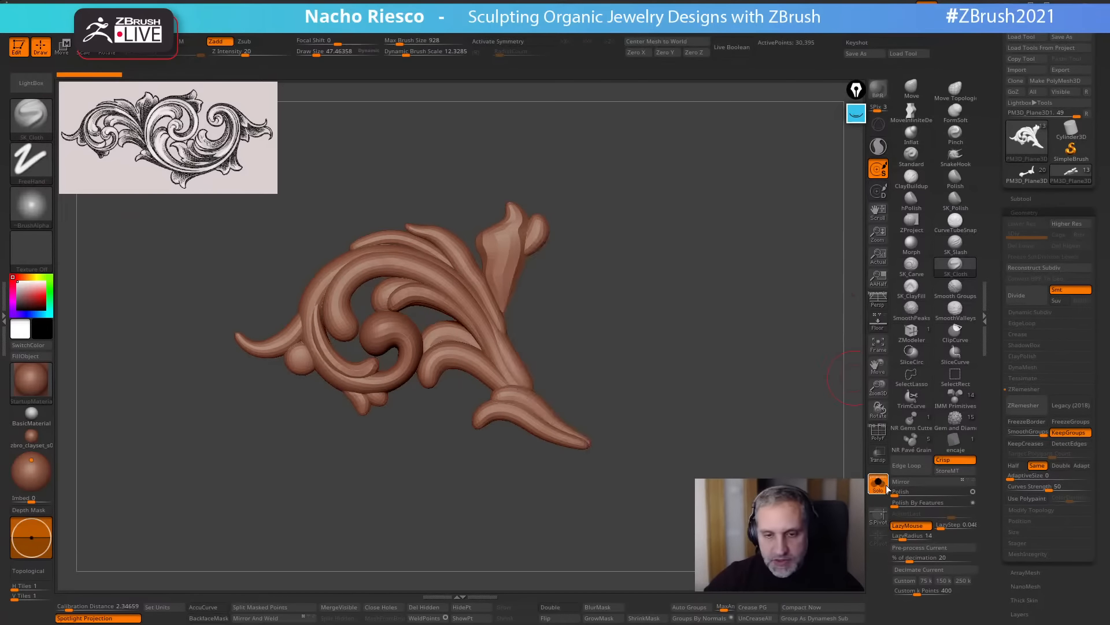
{"action": "left_click_drag", "start_coordinate": [705, 443], "coordinate": [705, 483], "text": "alt"}
{"action": "left_click_drag", "start_coordinate": [690, 417], "coordinate": [798, 464], "text": "alt"}
{"action": "left_click_drag", "start_coordinate": [741, 441], "coordinate": [789, 464], "text": "alt"}
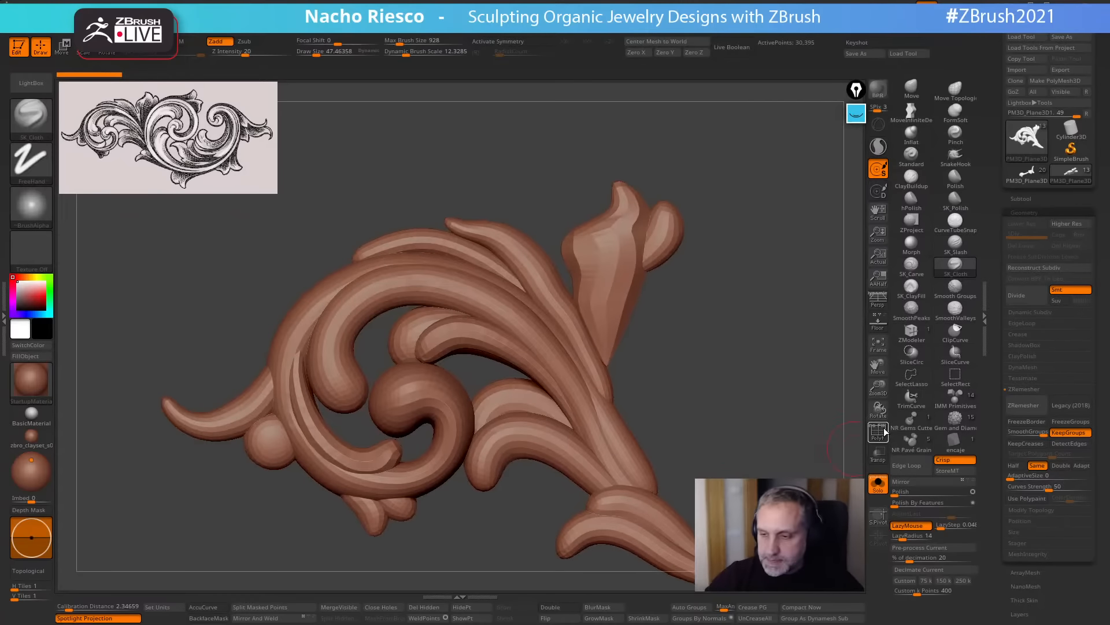
{"action": "left_click", "coordinate": [880, 434]}
{"action": "mouse_move", "coordinate": [770, 414]}
{"action": "left_mouse_down", "text": "alt"}
{"action": "mouse_move", "coordinate": [790, 382]}
{"action": "mouse_move", "coordinate": [797, 429]}
{"action": "mouse_move", "coordinate": [790, 413]}
{"action": "left_mouse_up", "text": "alt"}
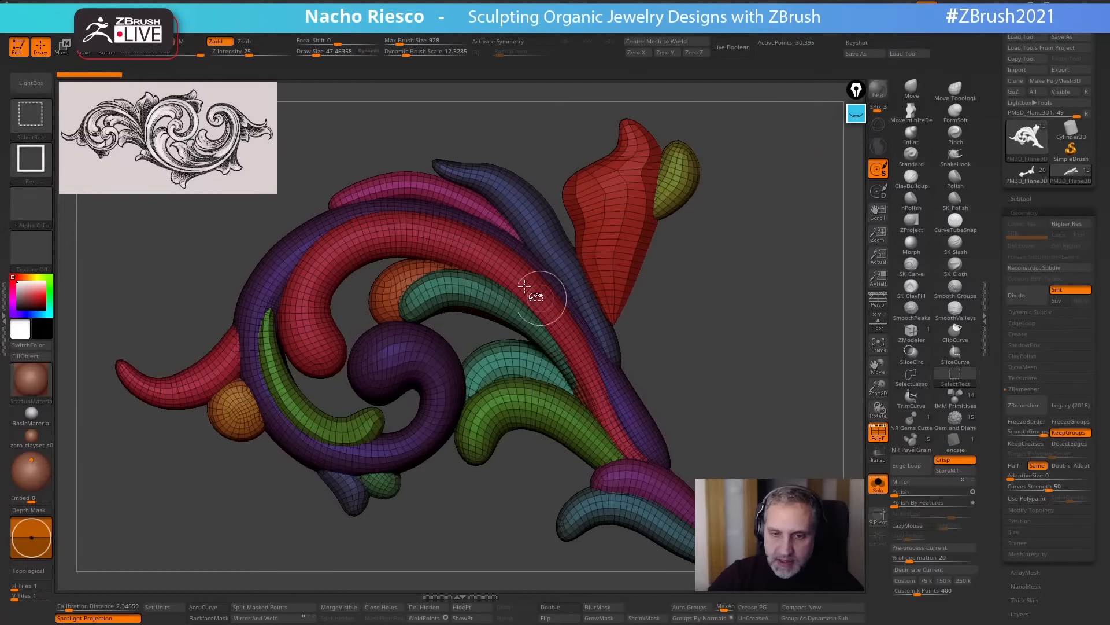
Hide the red scroll polygroup in the left leaf section and turn on double-sided display.
{"action": "left_click", "coordinate": [463, 243], "text": "ctrl+shift"}
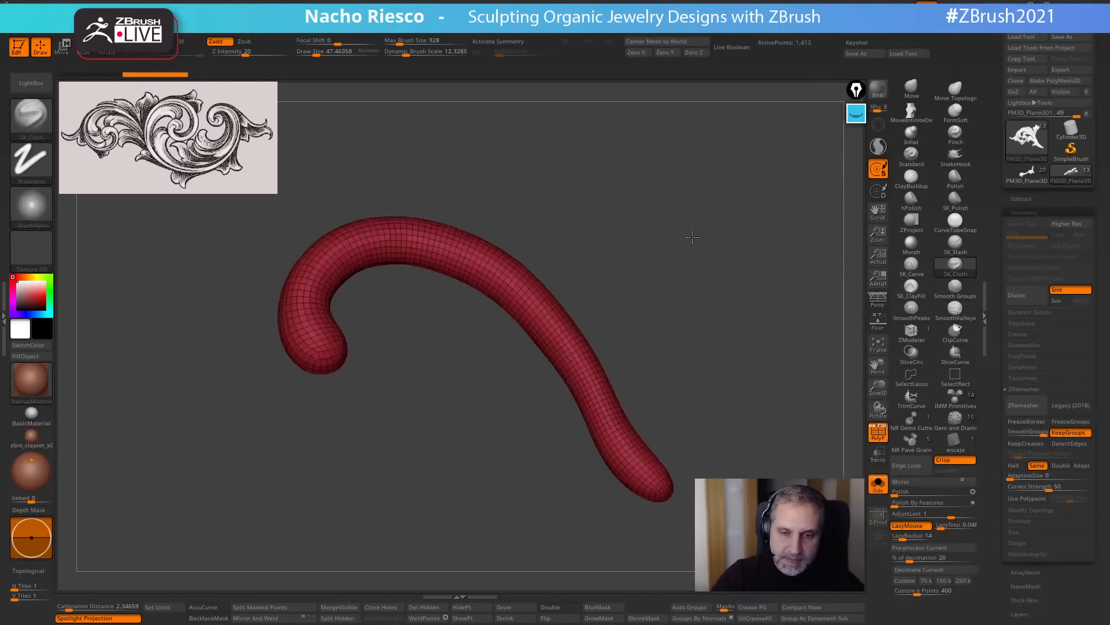
{"action": "left_click", "coordinate": [668, 296], "text": "ctrl+shift"}
{"action": "left_click", "coordinate": [368, 288], "text": "ctrl+alt+shift"}
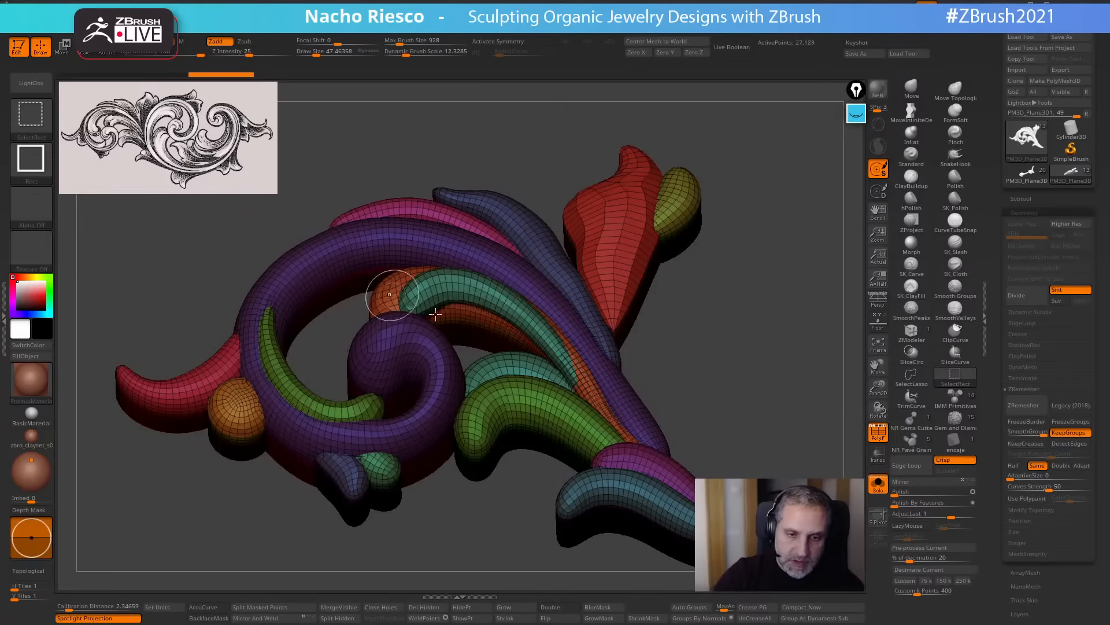
{"action": "left_click", "coordinate": [559, 607]}
{"action": "left_click_drag", "start_coordinate": [740, 370], "coordinate": [757, 387]}
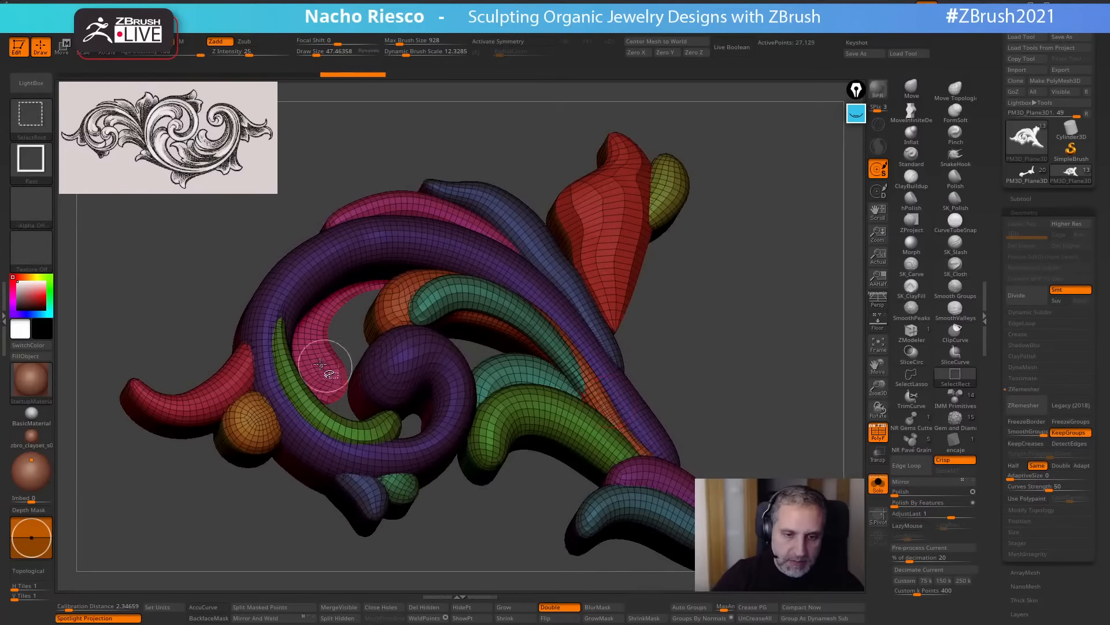
Hide the remaining red and purple scroll polygroups, invert the visibility, split the hidden leaves into a separate subtool and turn off the wireframe.
{"action": "left_click", "coordinate": [316, 281], "text": "ctrl+alt+shift"}
{"action": "left_click", "coordinate": [337, 284], "text": "ctrl+alt+shift"}
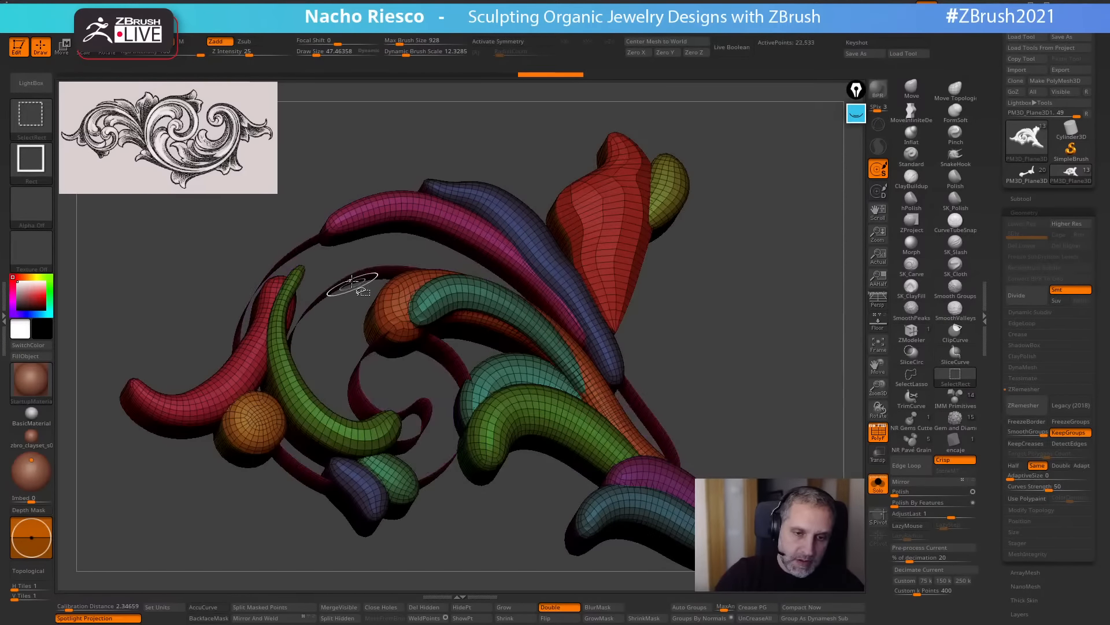
{"action": "left_click", "coordinate": [350, 286], "text": "ctrl+alt+shift"}
{"action": "left_click_drag", "start_coordinate": [729, 315], "coordinate": [781, 367], "text": "ctrl+shift"}
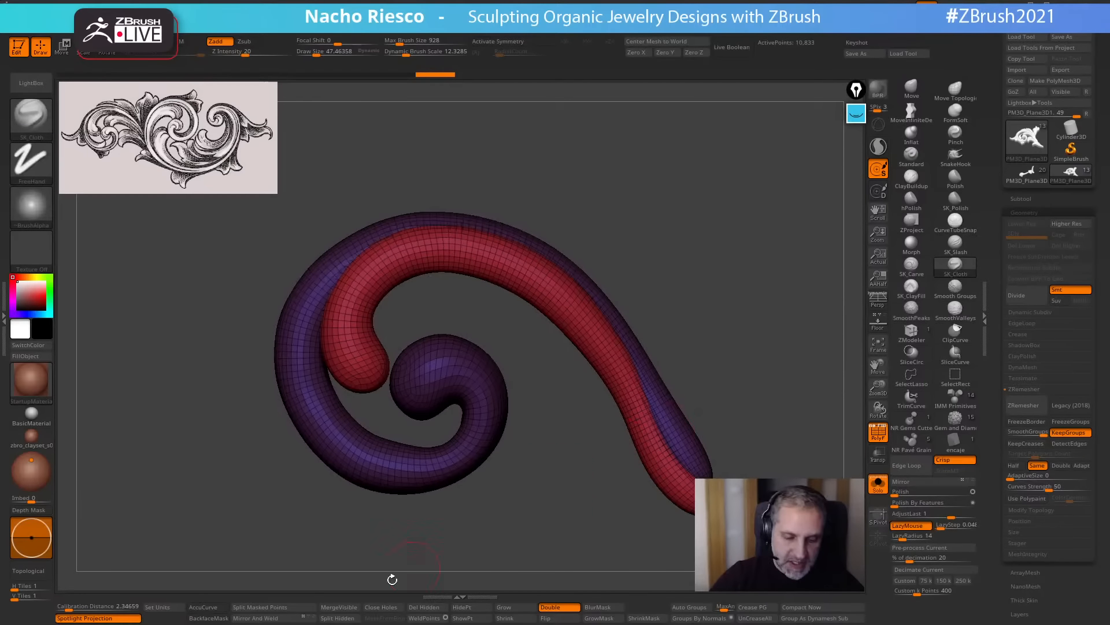
{"action": "left_click", "coordinate": [874, 435]}
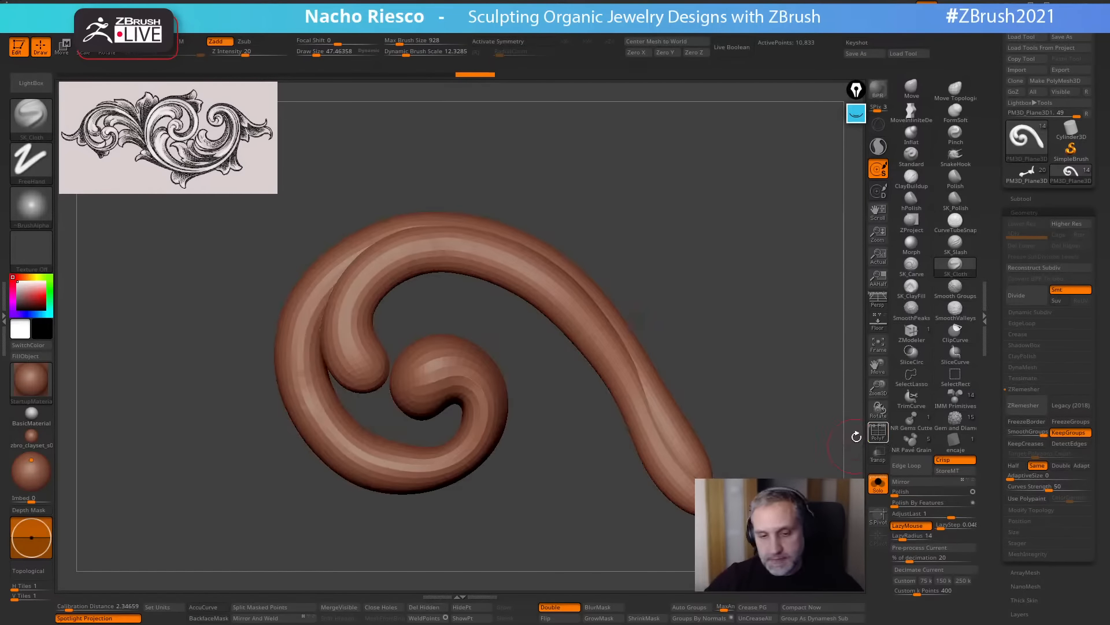
{"action": "left_click_drag", "start_coordinate": [790, 436], "coordinate": [790, 441]}
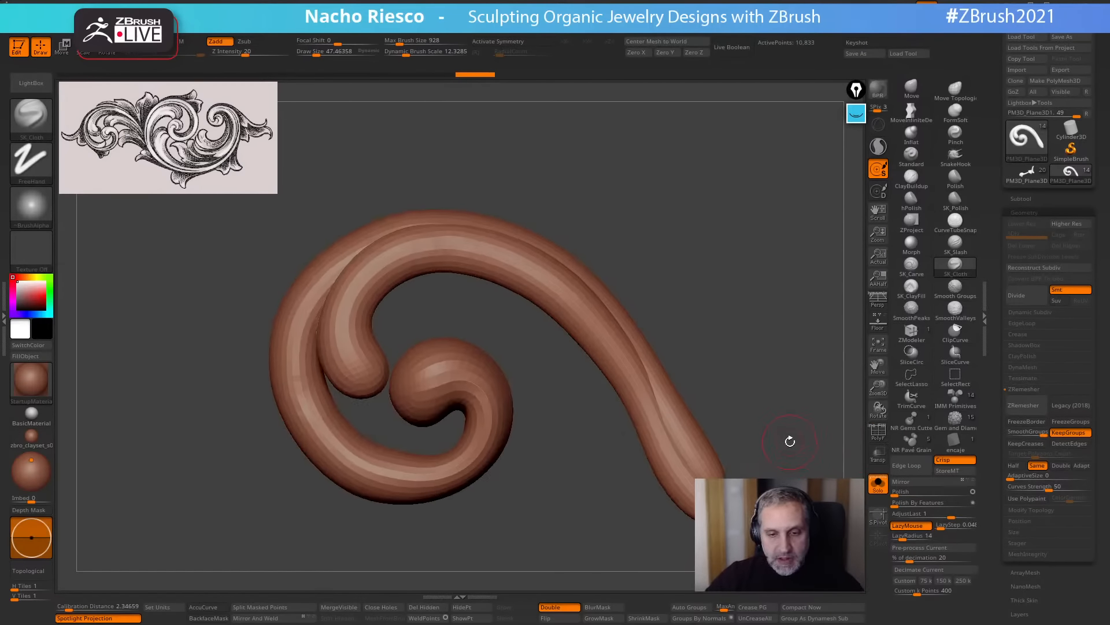
Show all subtools again, isolate the thin leaf inside the left scroll and split it from the other leaves.
{"action": "left_click", "coordinate": [878, 483]}
{"action": "left_click", "coordinate": [408, 444], "text": "alt"}
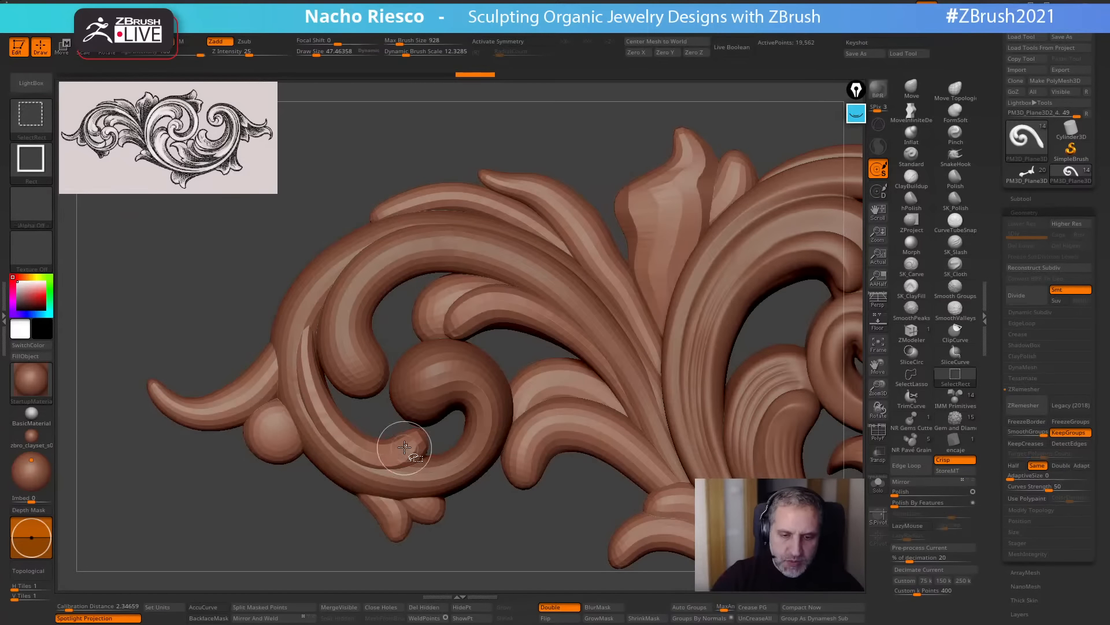
{"action": "left_click", "coordinate": [402, 447], "text": "ctrl+shift"}
{"action": "left_click_drag", "start_coordinate": [451, 542], "coordinate": [466, 543]}
{"action": "left_click", "coordinate": [472, 531], "text": "ctrl+shift"}
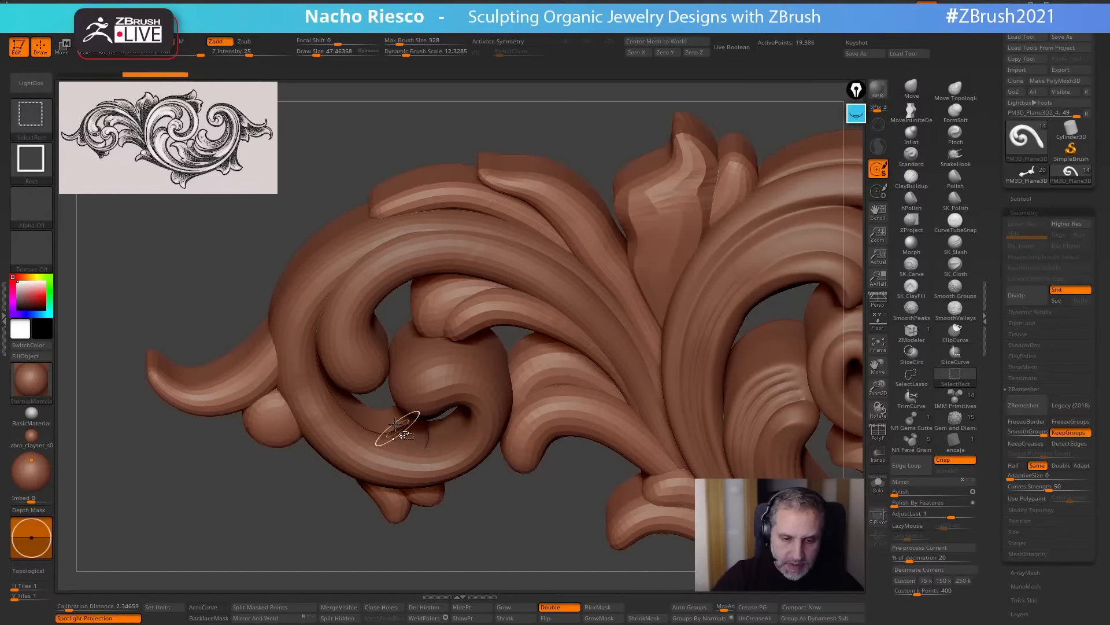
{"action": "left_click_drag", "start_coordinate": [451, 488], "coordinate": [489, 532]}
{"action": "mouse_move", "coordinate": [490, 532]}
{"action": "left_mouse_down", "text": "ctrl+shift"}
{"action": "mouse_move", "coordinate": [496, 542]}
{"action": "mouse_move", "coordinate": [486, 482]}
{"action": "mouse_move", "coordinate": [495, 541]}
{"action": "left_mouse_up", "text": "ctrl+shift"}
{"action": "left_click", "coordinate": [495, 541], "text": "ctrl+shift"}
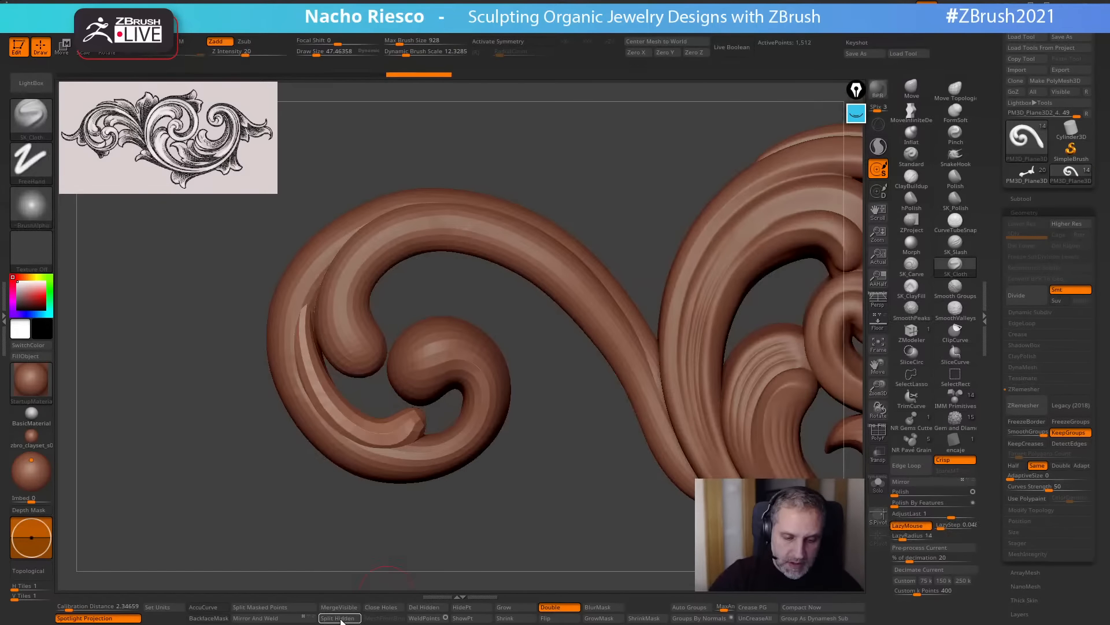
Merge the scroll subtool PM3D_Plane3D1 down with the thin inner leaf, accepting the non-undoable operation until the next restart.
{"action": "left_click", "coordinate": [1024, 199]}
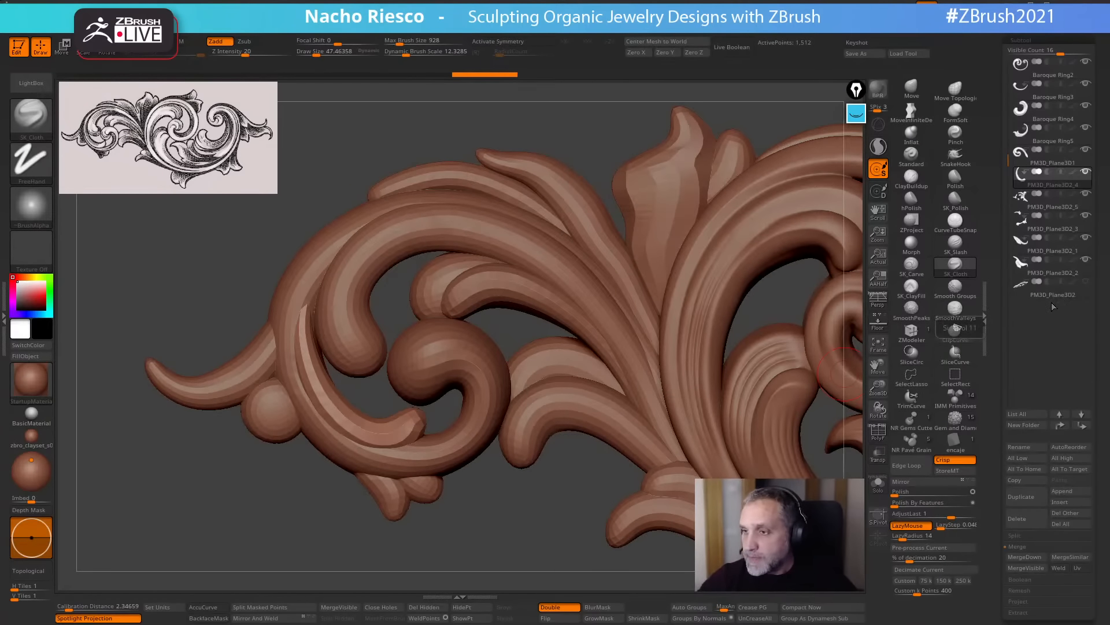
{"action": "left_click", "coordinate": [1049, 173]}
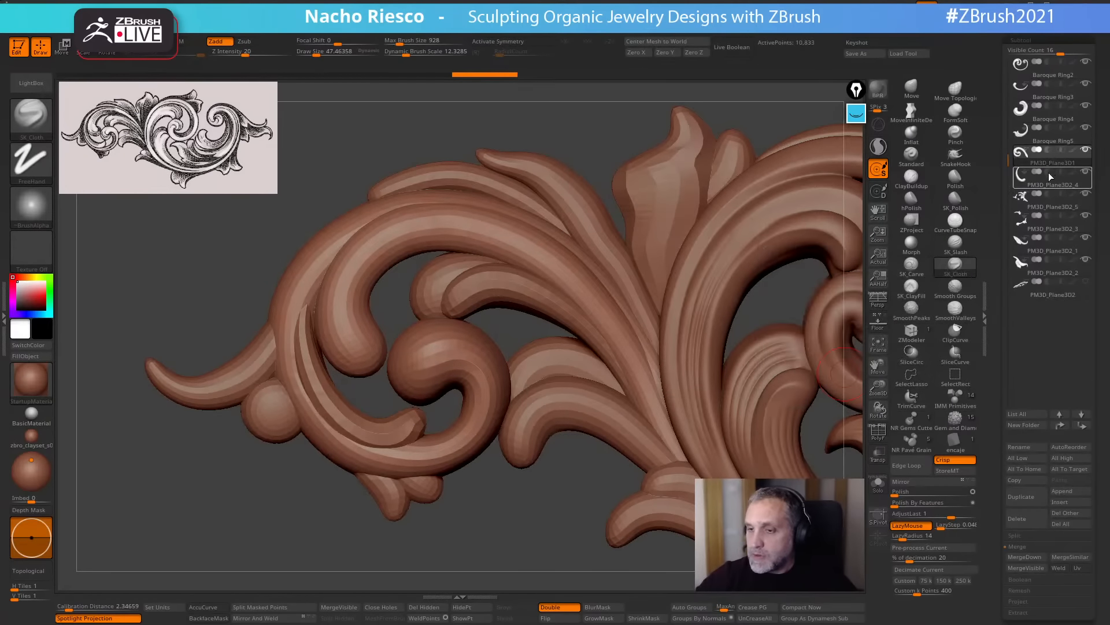
{"action": "left_click", "coordinate": [1028, 560]}
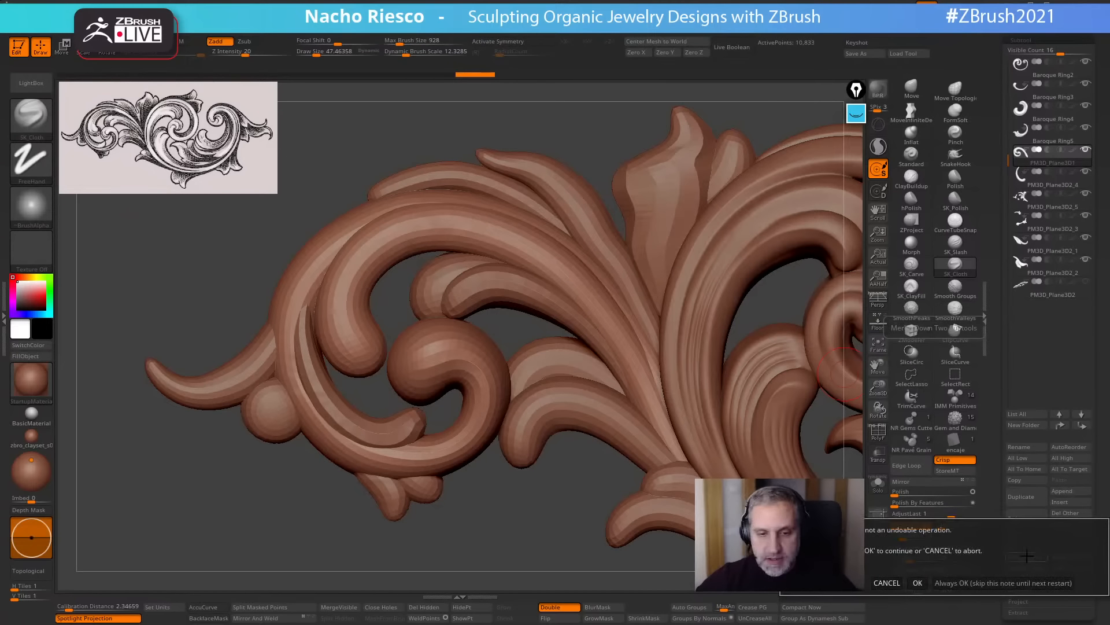
{"action": "left_click", "coordinate": [992, 580]}
Isolate the merged scroll, remesh it with ZRemesher at the Double polygon setting and polish its surface.
{"action": "left_click", "coordinate": [879, 485]}
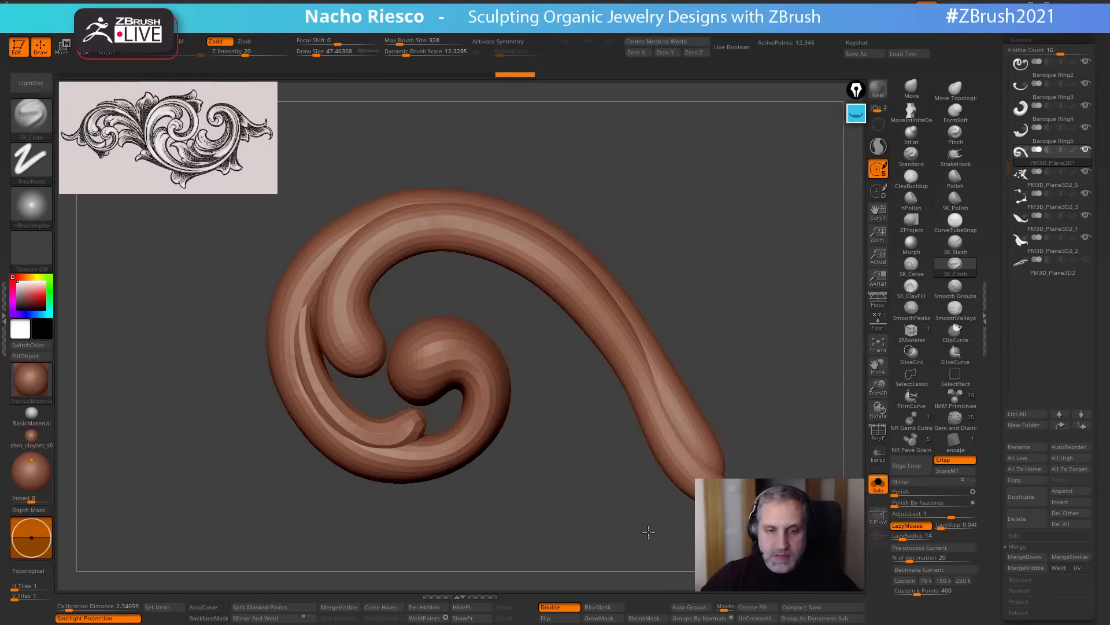
{"action": "left_click_drag", "start_coordinate": [999, 477], "coordinate": [992, 365]}
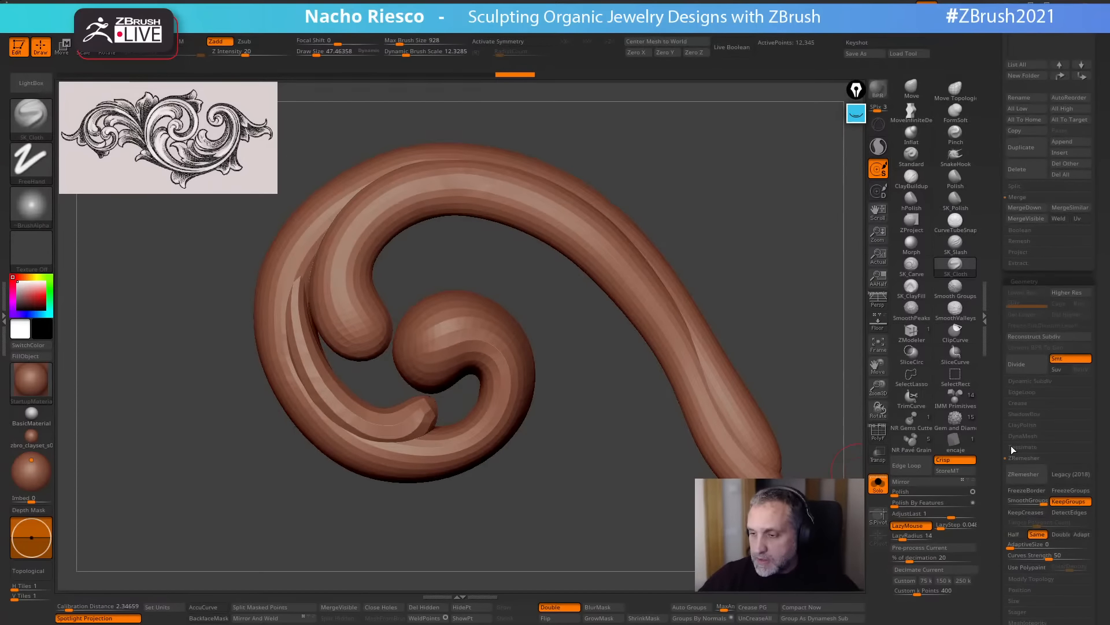
{"action": "left_click_drag", "start_coordinate": [997, 433], "coordinate": [994, 387]}
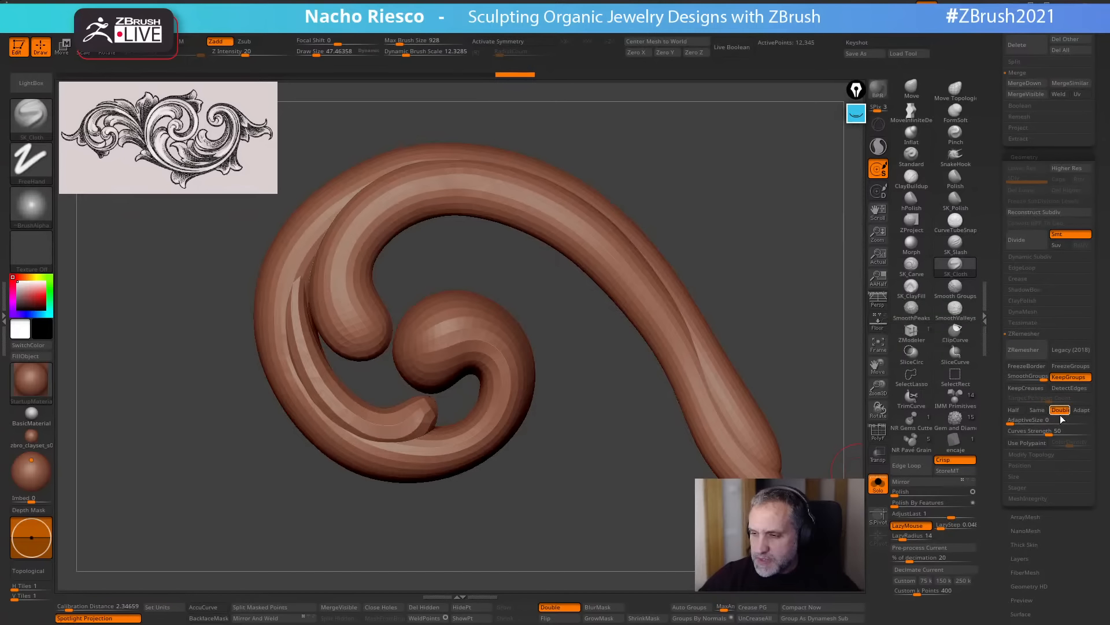
{"action": "left_click", "coordinate": [1061, 410]}
{"action": "left_click", "coordinate": [1026, 349]}
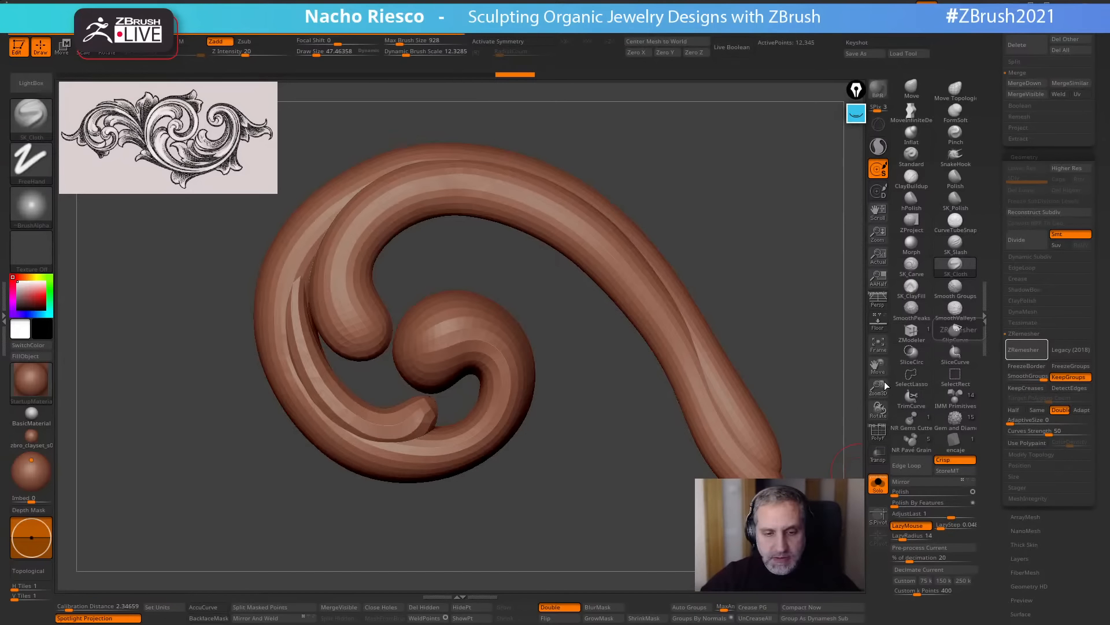
{"action": "left_click_drag", "start_coordinate": [895, 492], "coordinate": [909, 494]}
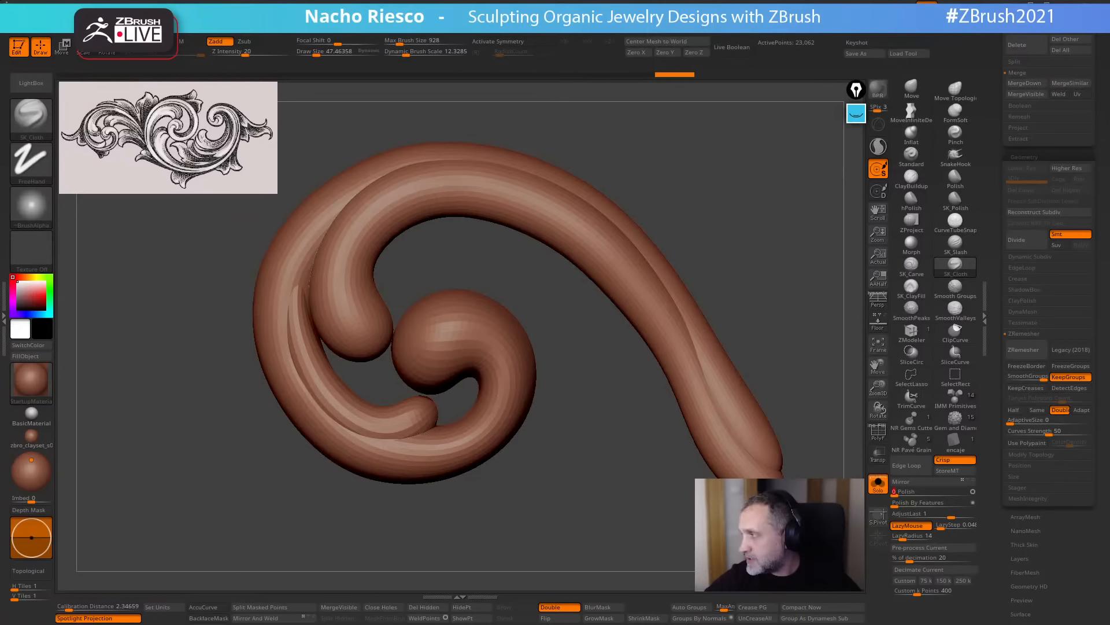
Reshape the thin inner leaf with the Move Topological brush at a draw size of about 199, adjusting its edge and upper tip.
{"action": "mouse_move", "coordinate": [592, 493]}
{"action": "left_mouse_down"}
{"action": "mouse_move", "coordinate": [585, 488]}
{"action": "mouse_move", "coordinate": [608, 478]}
{"action": "mouse_move", "coordinate": [613, 503]}
{"action": "mouse_move", "coordinate": [621, 497]}
{"action": "left_mouse_up"}
{"action": "left_click", "coordinate": [956, 88]}
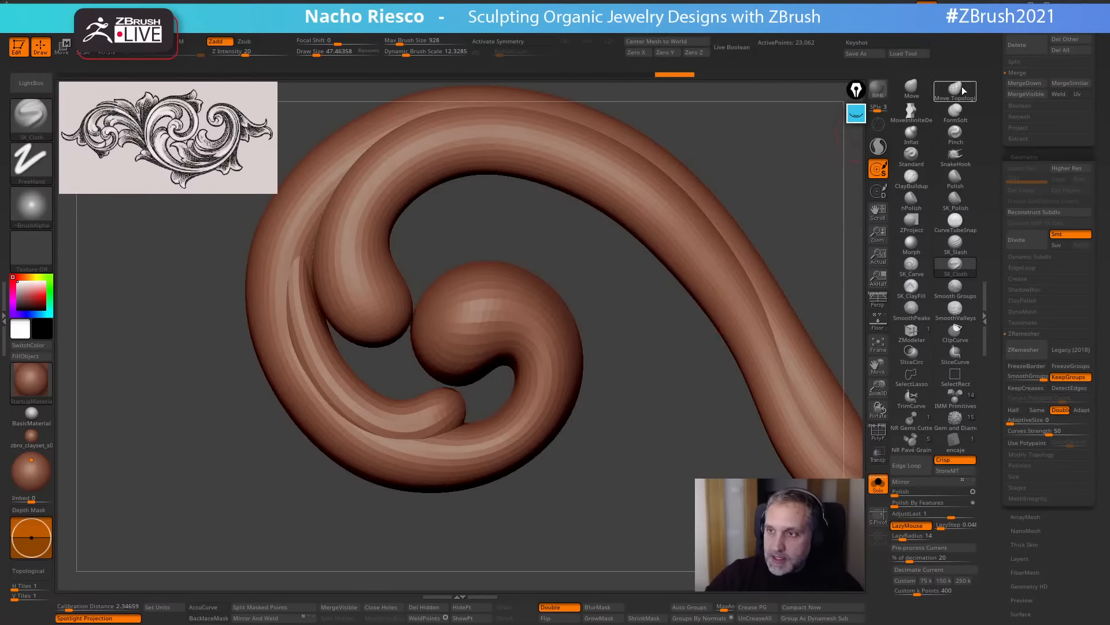
{"action": "key", "text": "s"}
{"action": "mouse_move", "coordinate": [399, 421]}
{"action": "left_mouse_down"}
{"action": "mouse_move", "coordinate": [428, 422]}
{"action": "mouse_move", "coordinate": [410, 417]}
{"action": "mouse_move", "coordinate": [426, 412]}
{"action": "mouse_move", "coordinate": [392, 412]}
{"action": "left_mouse_up"}
{"action": "key", "text": "bracketleft"}
{"action": "key", "text": "s"}
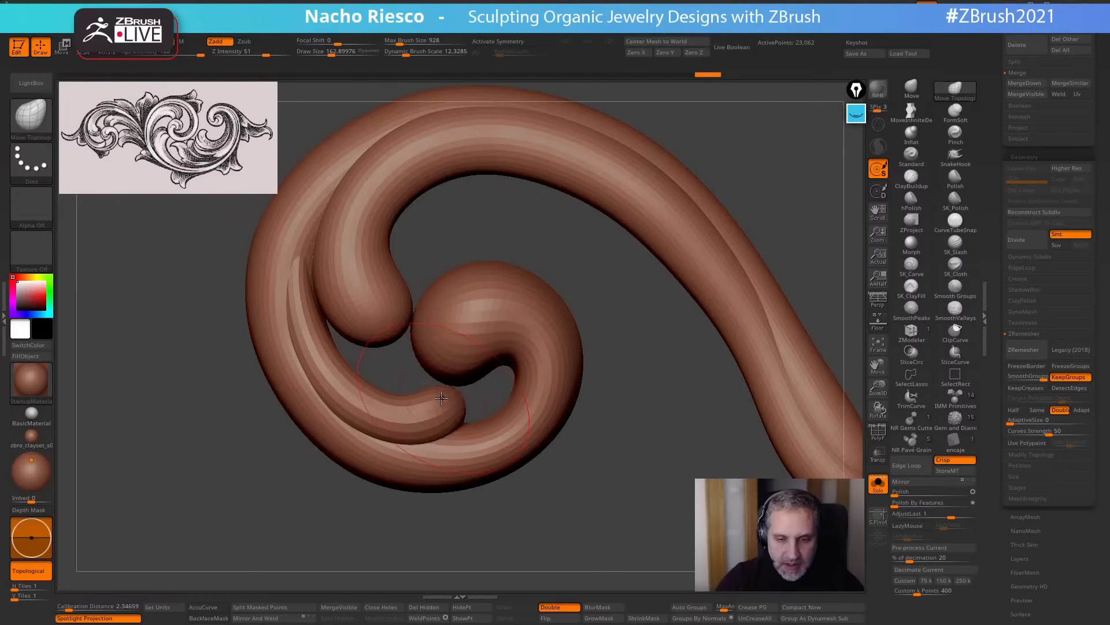
{"action": "key", "text": "s"}
{"action": "left_click", "coordinate": [443, 399]}
{"action": "left_click_drag", "start_coordinate": [318, 354], "coordinate": [312, 351]}
{"action": "left_click_drag", "start_coordinate": [293, 281], "coordinate": [304, 248]}
{"action": "left_click_drag", "start_coordinate": [295, 314], "coordinate": [300, 320]}
{"action": "left_click_drag", "start_coordinate": [298, 270], "coordinate": [296, 255]}
{"action": "left_click_drag", "start_coordinate": [332, 380], "coordinate": [357, 412]}
{"action": "left_click_drag", "start_coordinate": [405, 432], "coordinate": [431, 428]}
{"action": "right_click_drag", "start_coordinate": [565, 536], "coordinate": [591, 489], "text": "ctrl"}
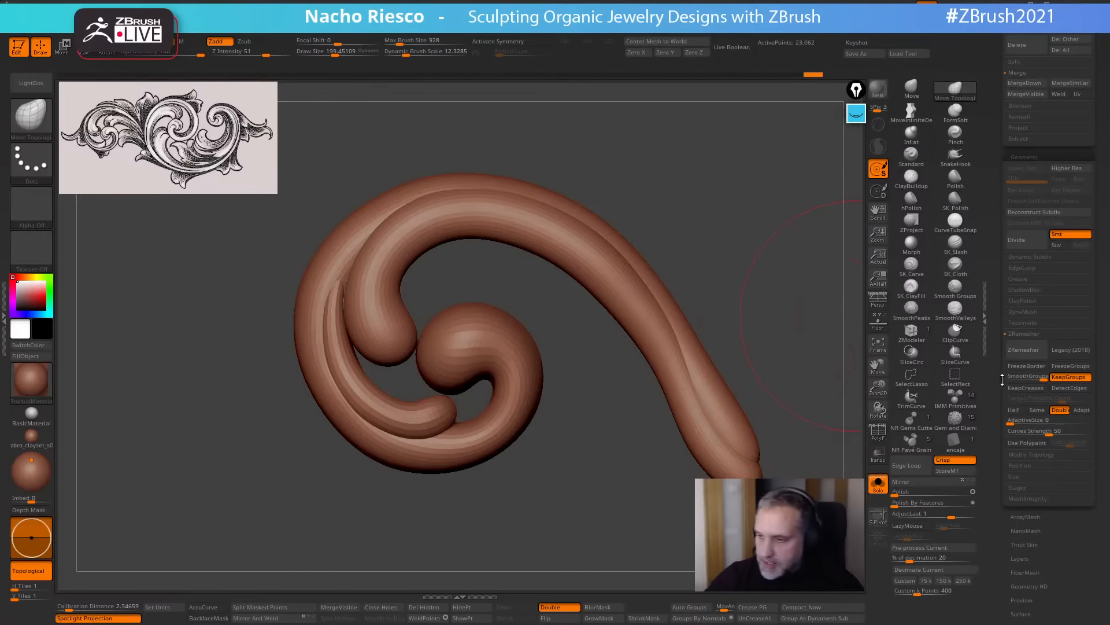
Subdivide the merged scroll twice and fuse its parts into one continuous DynaMesh.
{"action": "left_click", "coordinate": [1027, 241]}
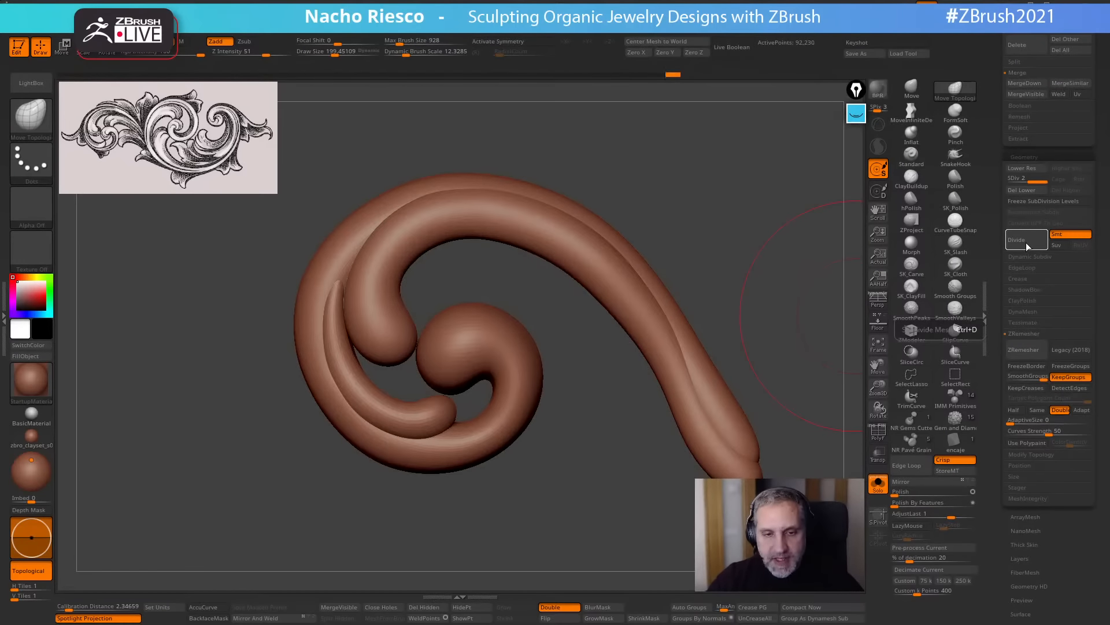
{"action": "left_click", "coordinate": [1025, 242]}
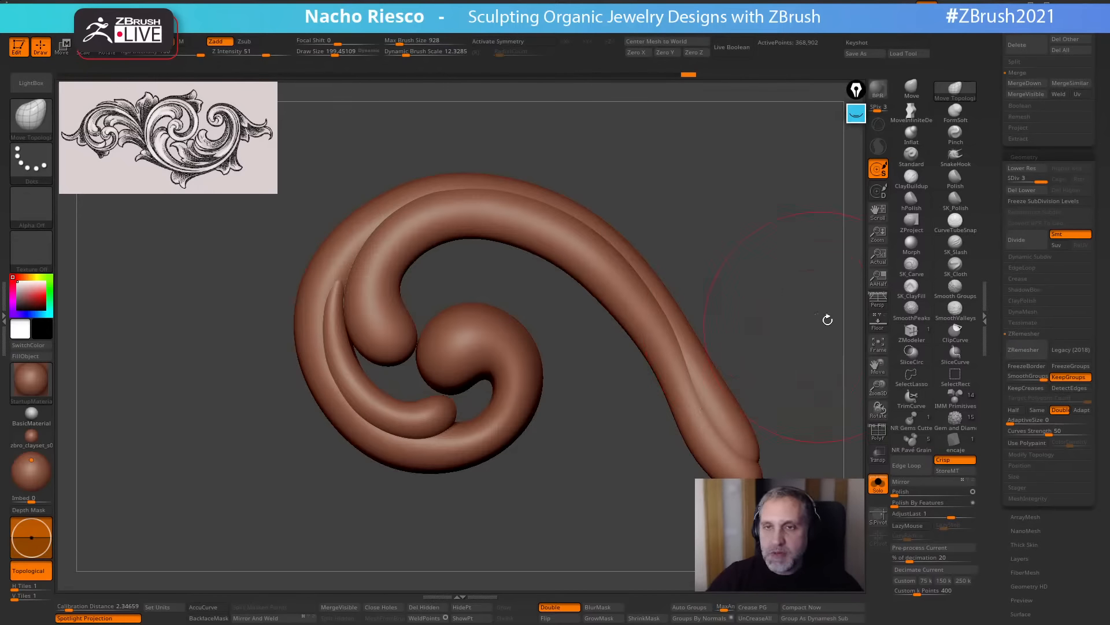
{"action": "key", "text": "p"}
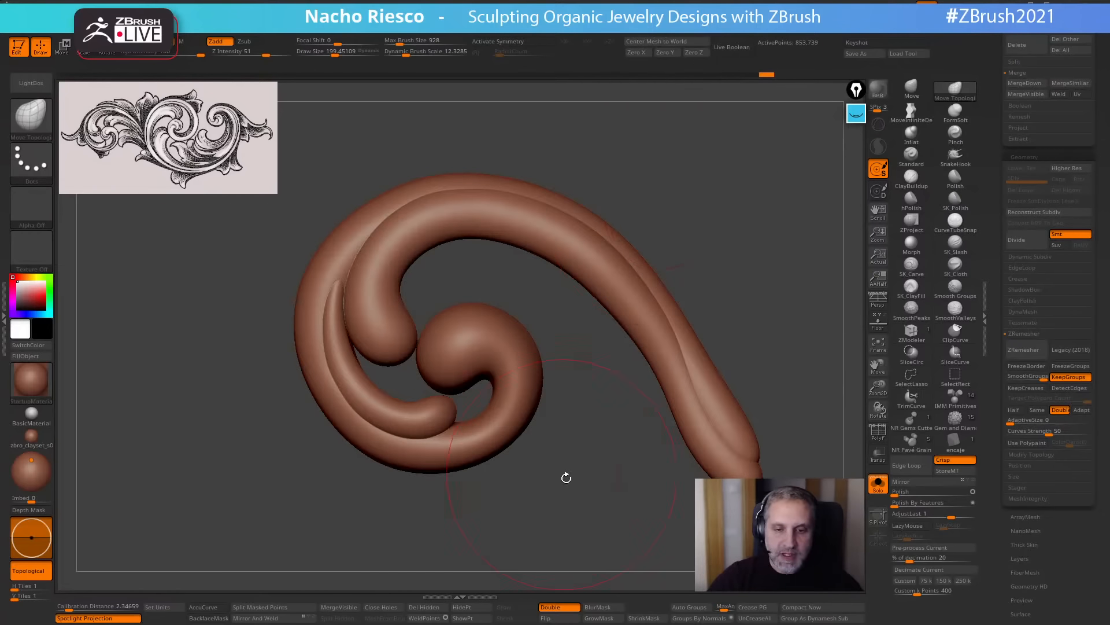
Turn off Spotlight Projection and smooth the creases where the leaf and the long stem blend into the scroll with SmoothValleys.
{"action": "mouse_move", "coordinate": [585, 492]}
{"action": "left_mouse_down", "text": "alt"}
{"action": "mouse_move", "coordinate": [588, 523]}
{"action": "mouse_move", "coordinate": [652, 538]}
{"action": "left_mouse_up", "text": "alt"}
{"action": "key", "text": "shift"}
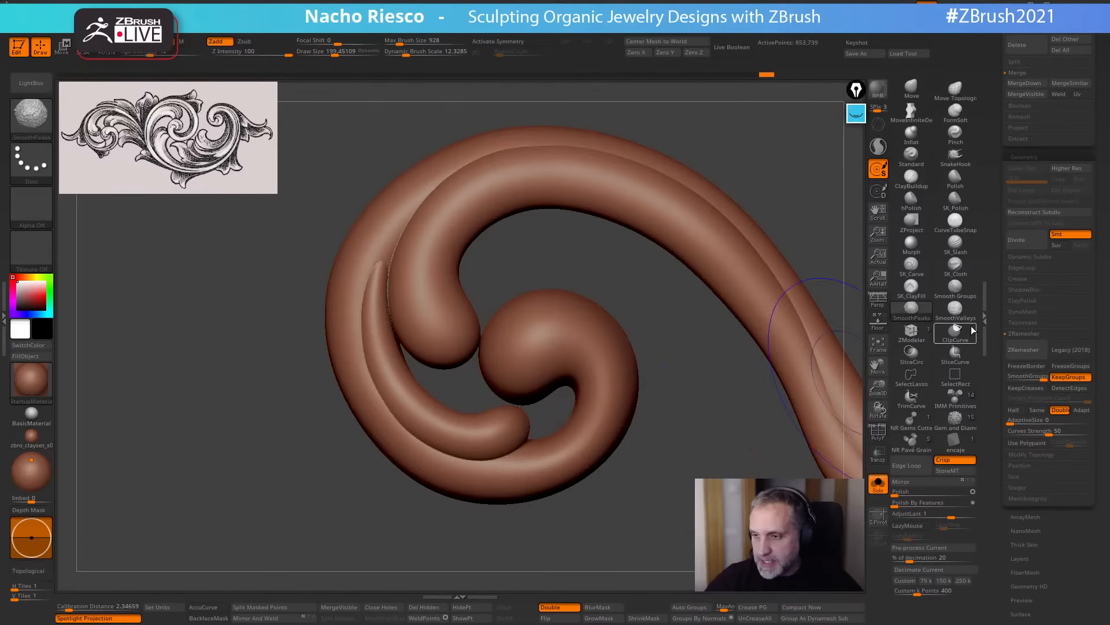
{"action": "left_click", "coordinate": [923, 322]}
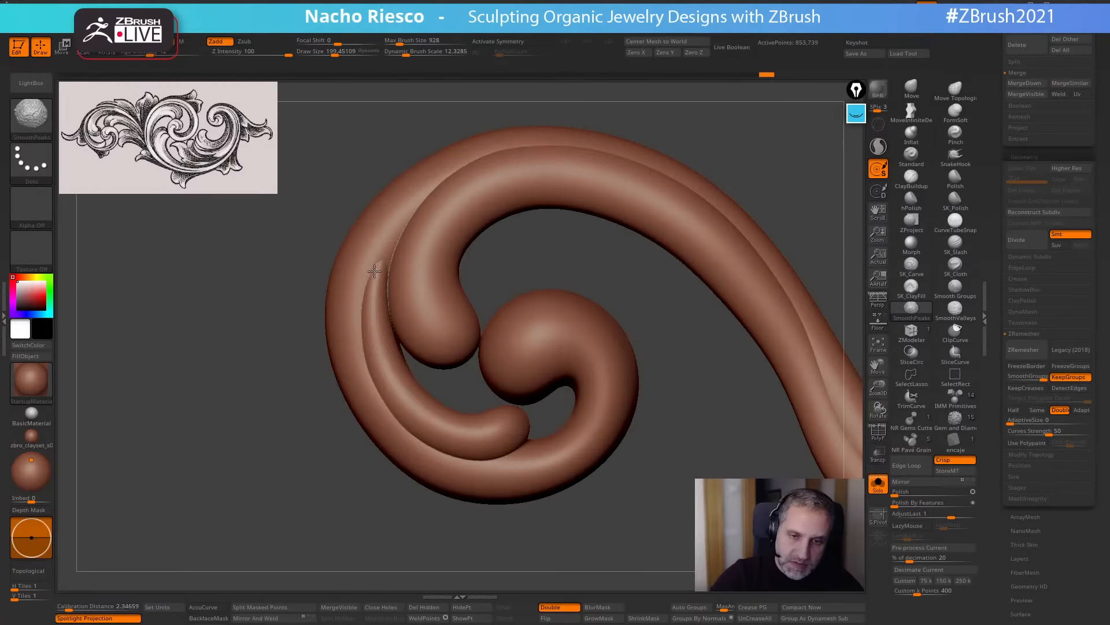
{"action": "left_click", "coordinate": [955, 309]}
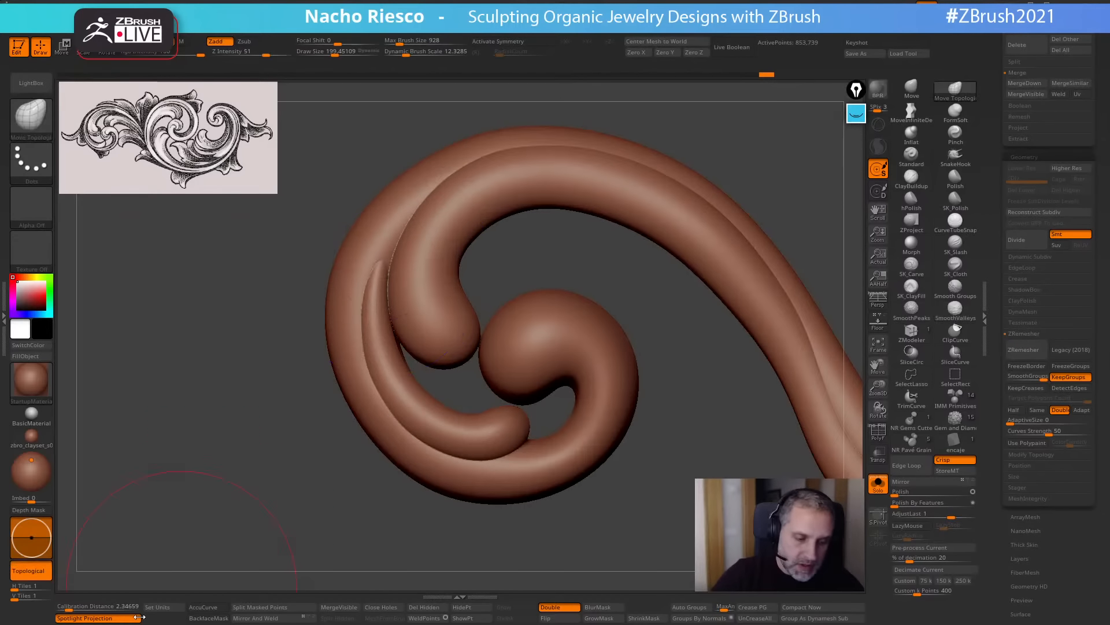
{"action": "left_click", "coordinate": [84, 618]}
{"action": "left_click_drag", "start_coordinate": [386, 262], "coordinate": [398, 231], "text": "shift"}
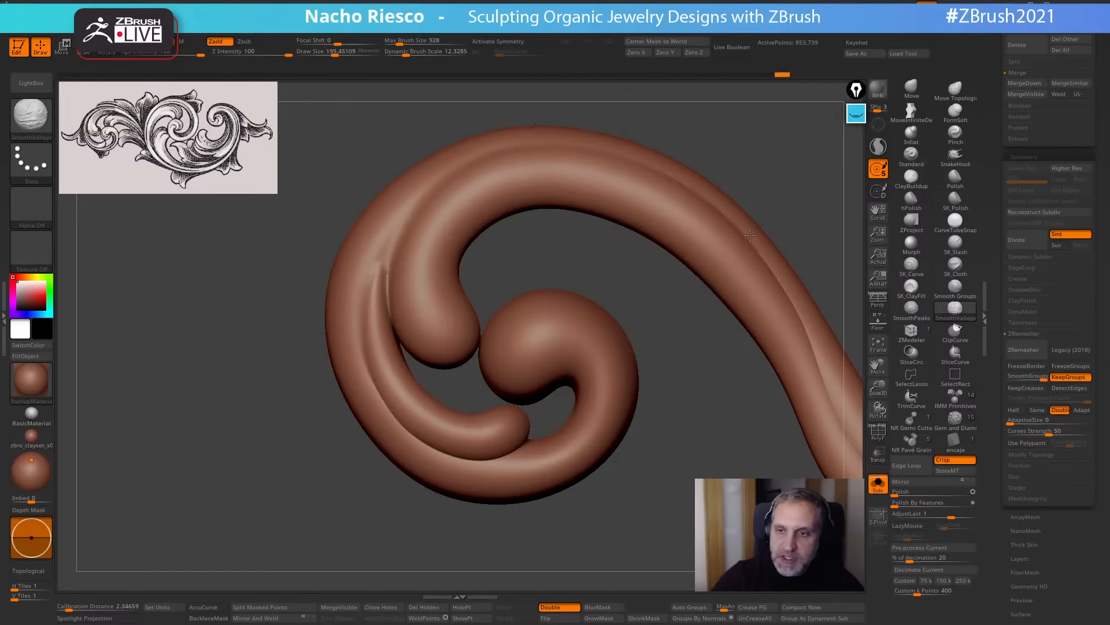
{"action": "left_click_drag", "start_coordinate": [737, 229], "coordinate": [757, 298], "text": "shift"}
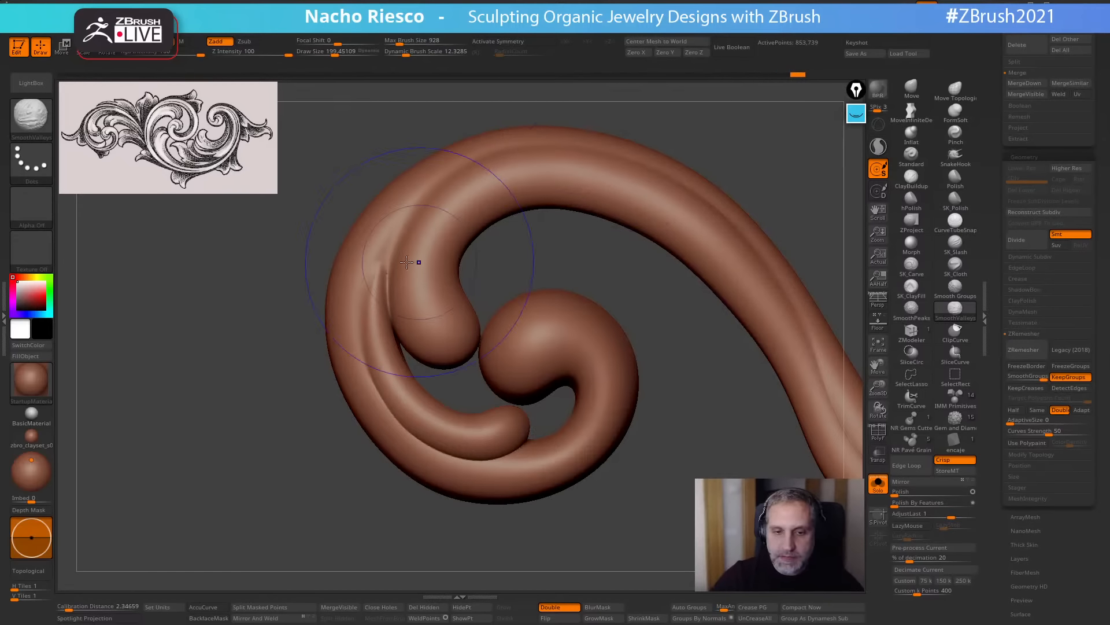
Soften the transitions of the scroll and the lower end of its stem with the SmoothPeaks brush.
{"action": "left_click", "coordinate": [924, 315], "text": "shift"}
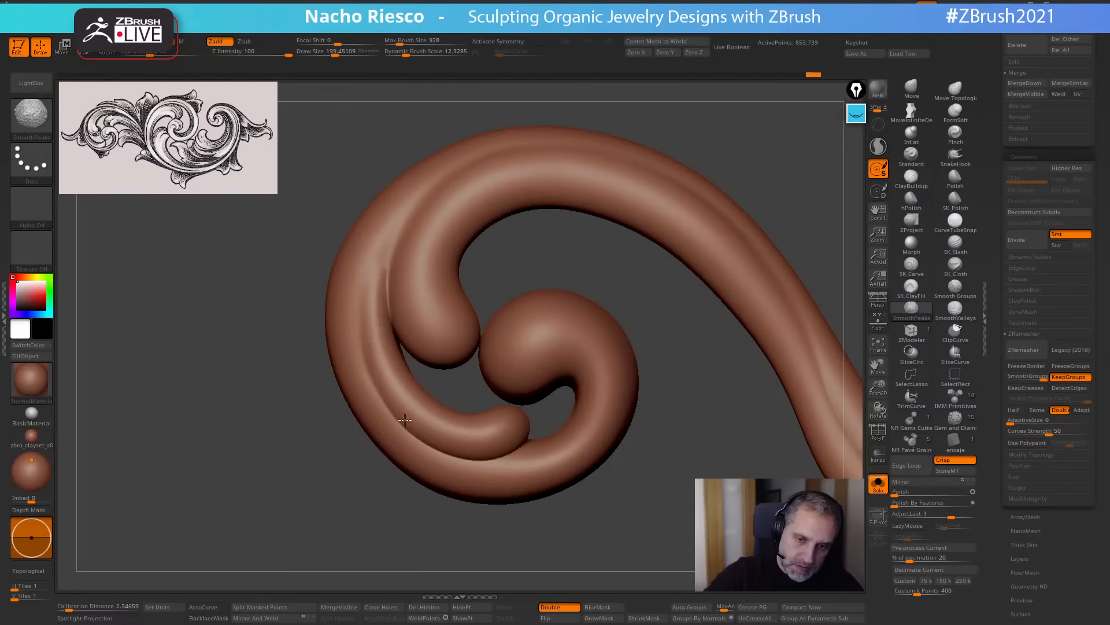
{"action": "key", "text": "ctrl+z"}
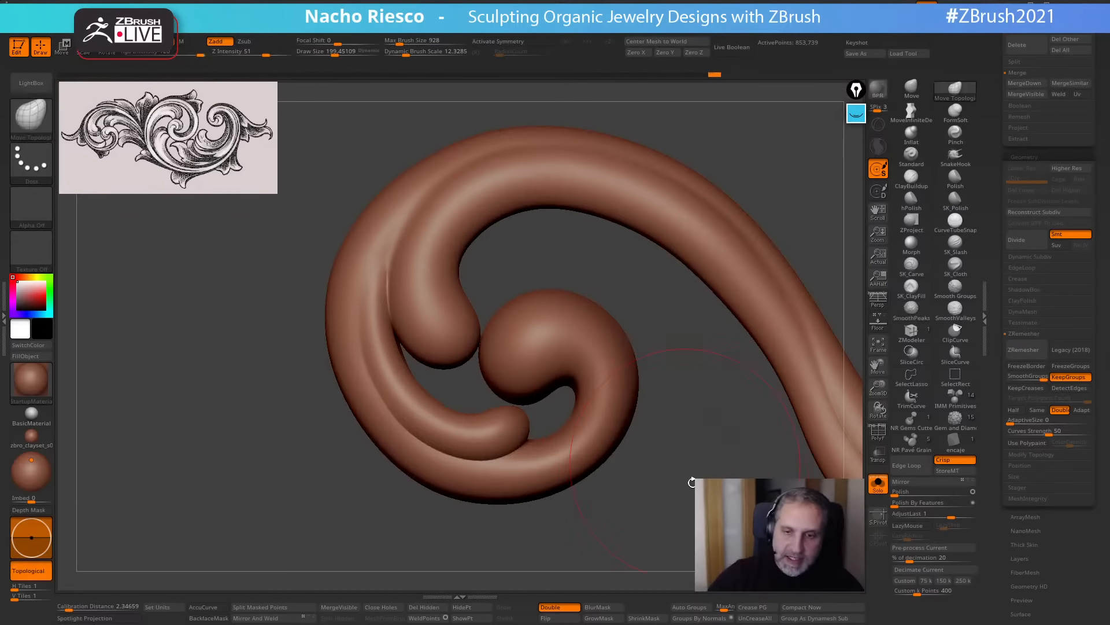
{"action": "left_click_drag", "start_coordinate": [691, 480], "coordinate": [629, 522], "text": "alt"}
{"action": "key", "text": "shift"}
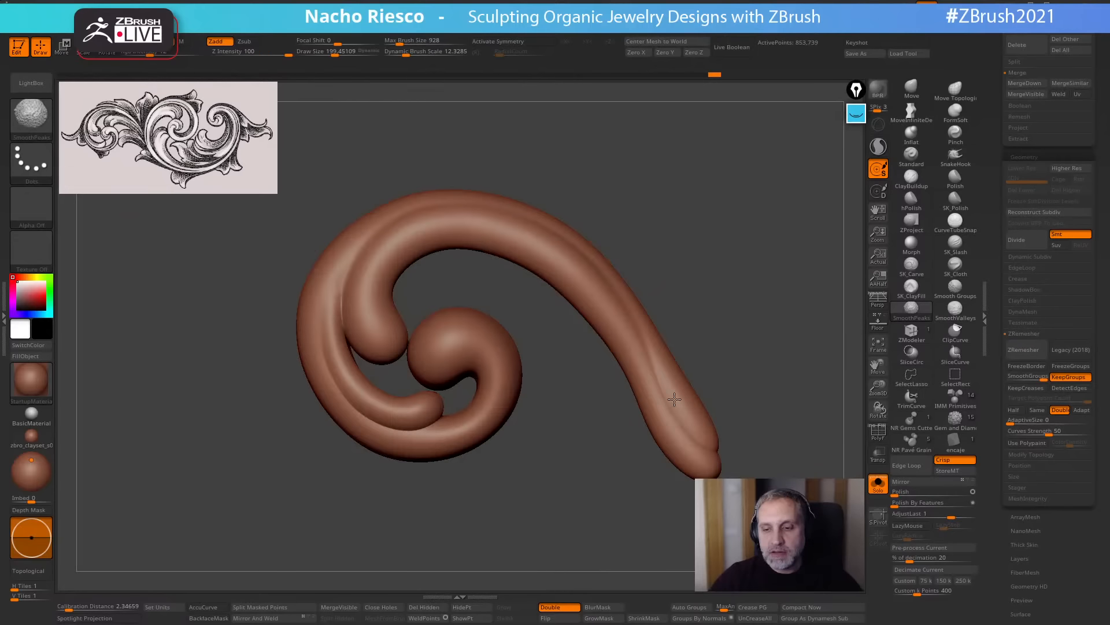
{"action": "left_click_drag", "start_coordinate": [675, 400], "coordinate": [687, 417], "text": "shift"}
{"action": "left_click_drag", "start_coordinate": [754, 376], "coordinate": [778, 391], "text": "alt"}
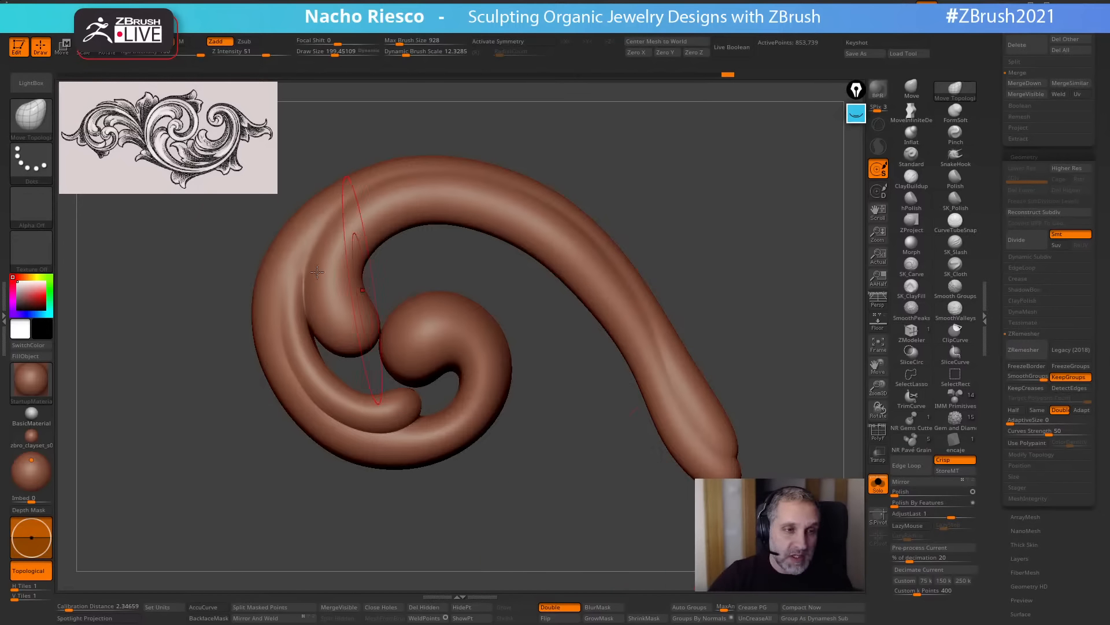
{"action": "left_click", "coordinate": [36, 118]}
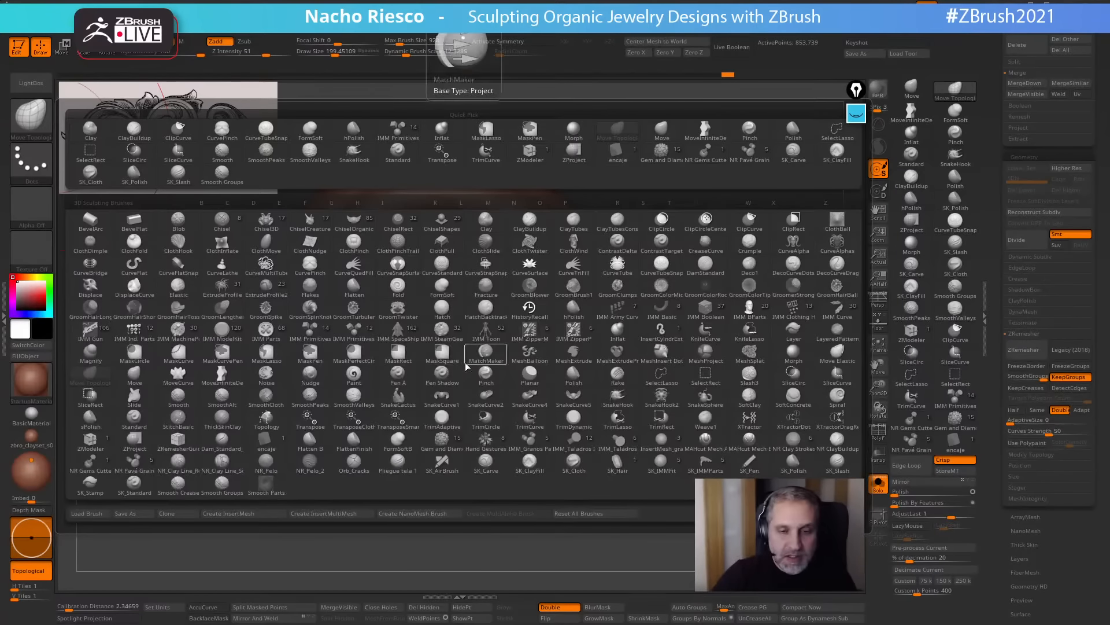
{"action": "left_click", "coordinate": [311, 266]}
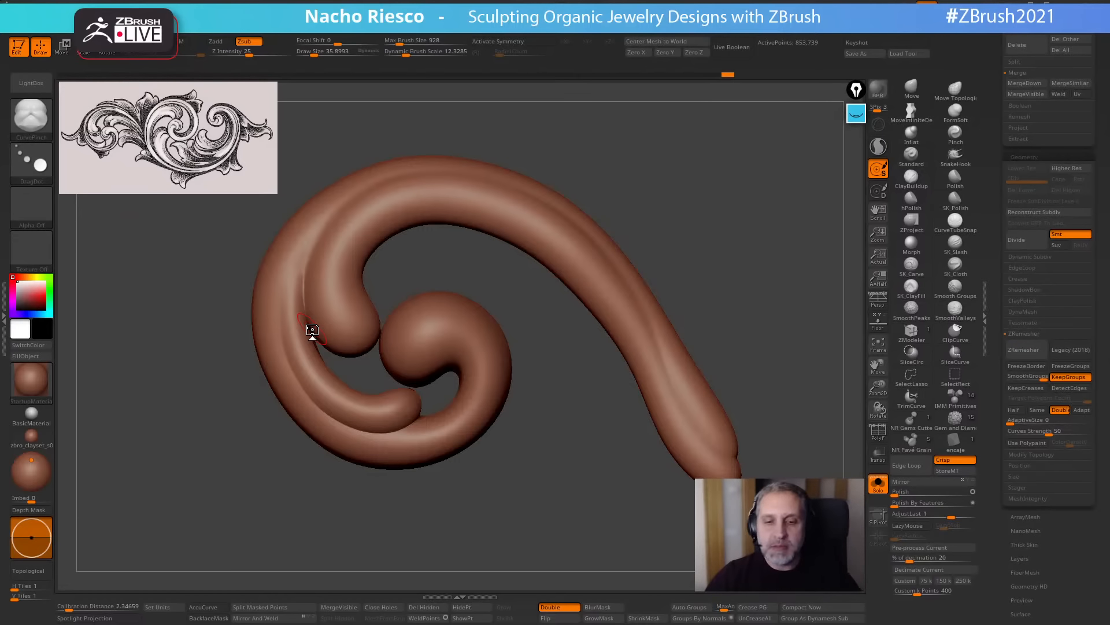
{"action": "left_click_drag", "start_coordinate": [763, 327], "coordinate": [806, 362], "text": "alt"}
{"action": "left_click_drag", "start_coordinate": [583, 452], "coordinate": [603, 471], "text": "alt"}
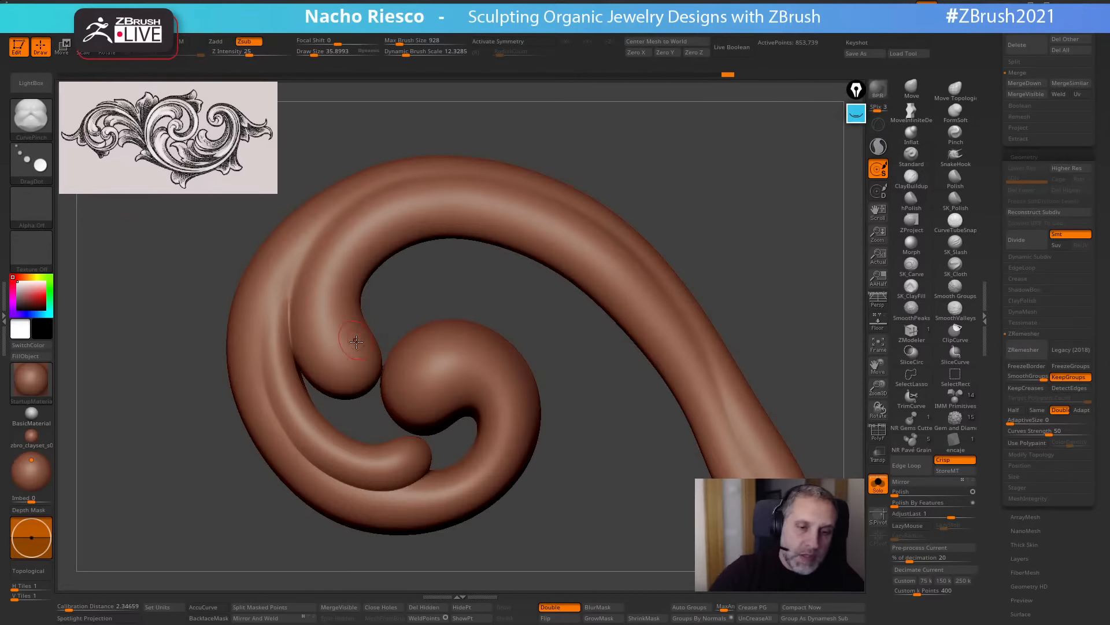
{"action": "left_click_drag", "start_coordinate": [735, 234], "coordinate": [780, 235], "text": "alt"}
Push the inner scroll's edge over the outer band using the Move brush with BackfaceMask at draw size about 125, and update the DynaMesh.
{"action": "left_click", "coordinate": [911, 87]}
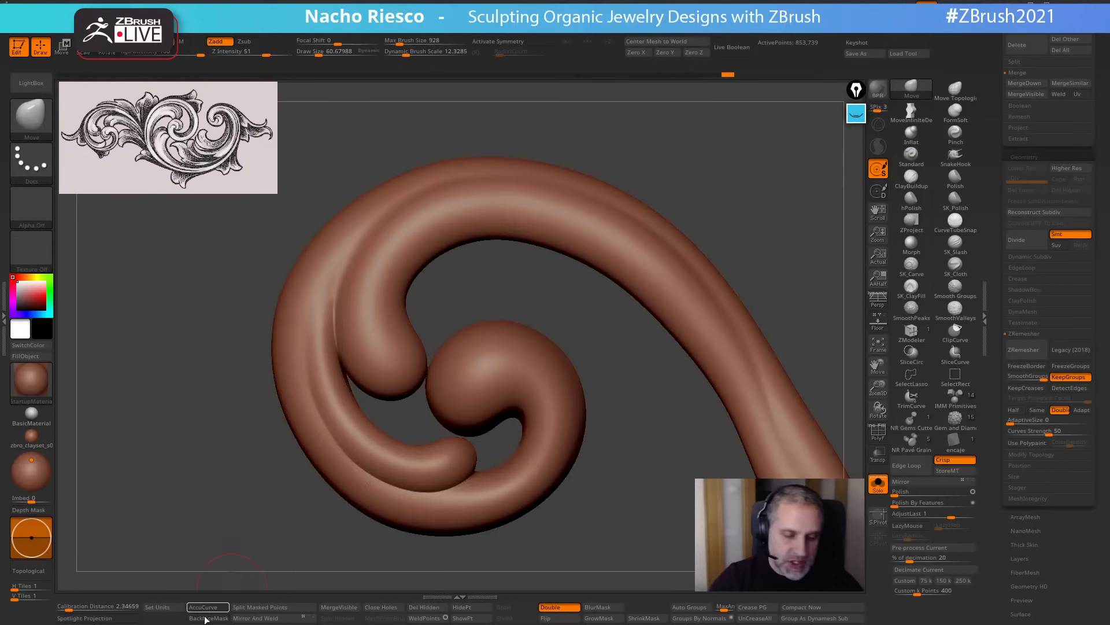
{"action": "key", "text": "s"}
{"action": "mouse_move", "coordinate": [348, 338]}
{"action": "left_mouse_down"}
{"action": "mouse_move", "coordinate": [359, 338]}
{"action": "mouse_move", "coordinate": [344, 312]}
{"action": "left_mouse_up"}
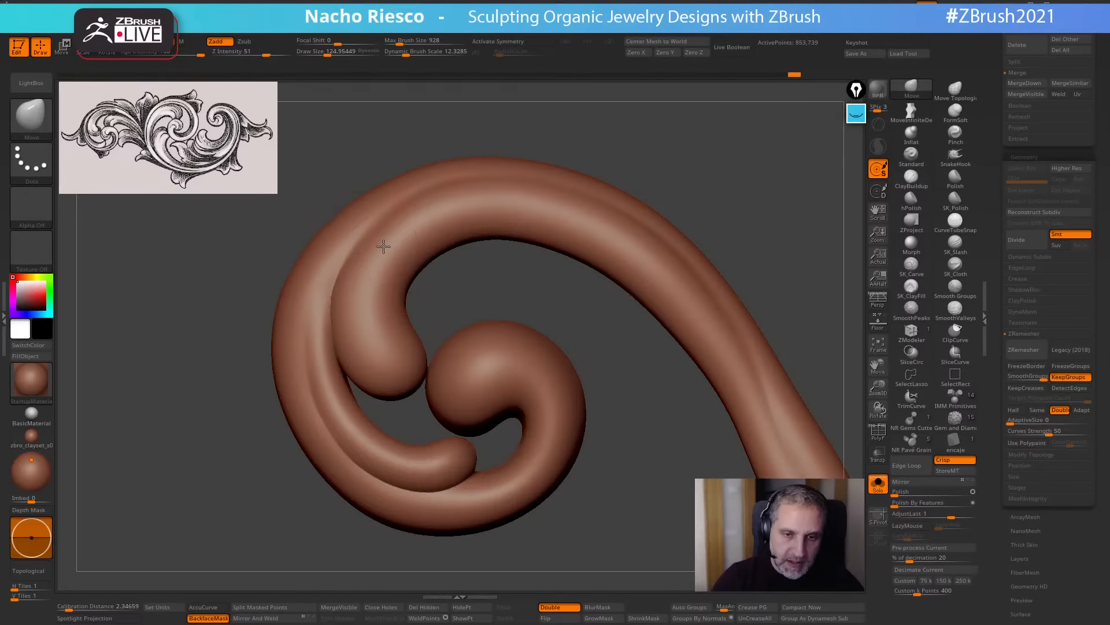
{"action": "key", "text": "ctrl+z"}
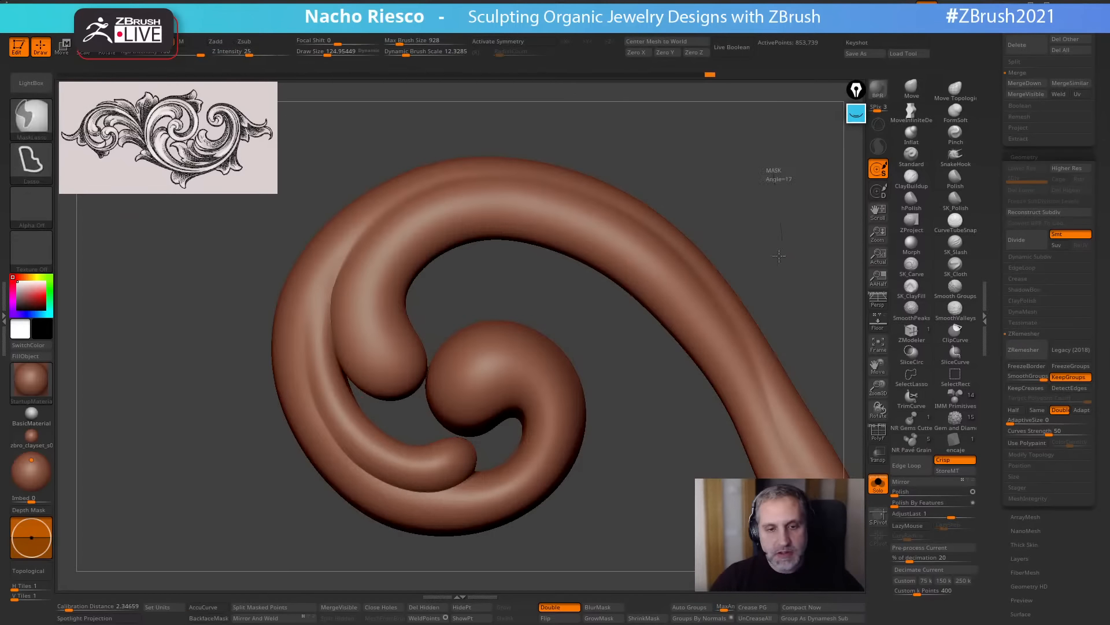
Draw a CurvePinch curve at draw size about 57 along the middle of the inner scroll, from its rounded tip down the stem.
{"action": "key", "text": "b"}
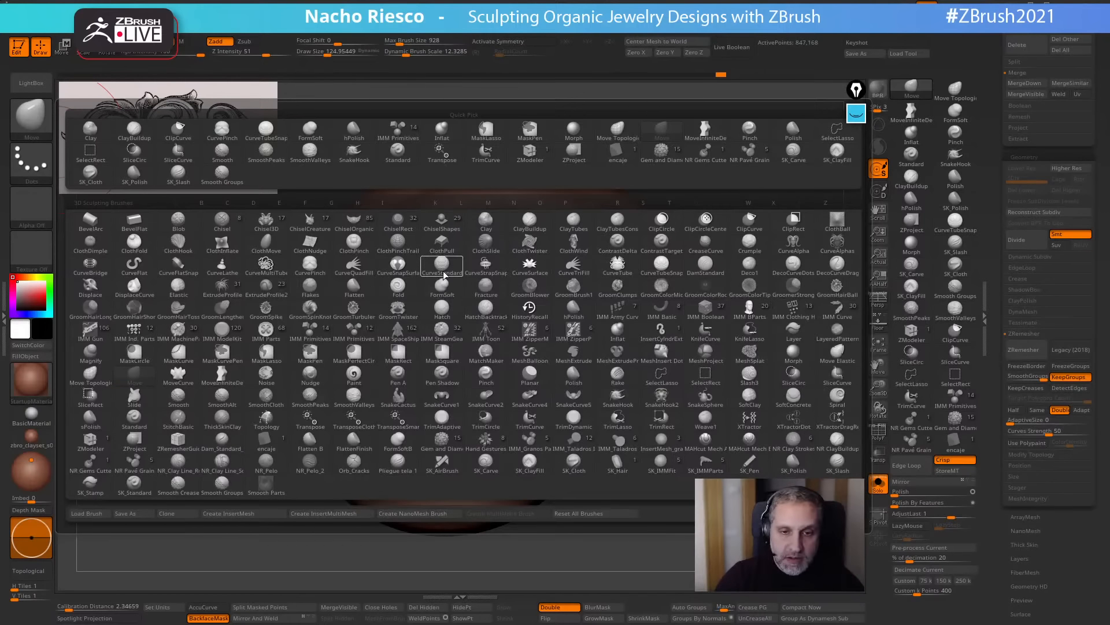
{"action": "left_click", "coordinate": [308, 269]}
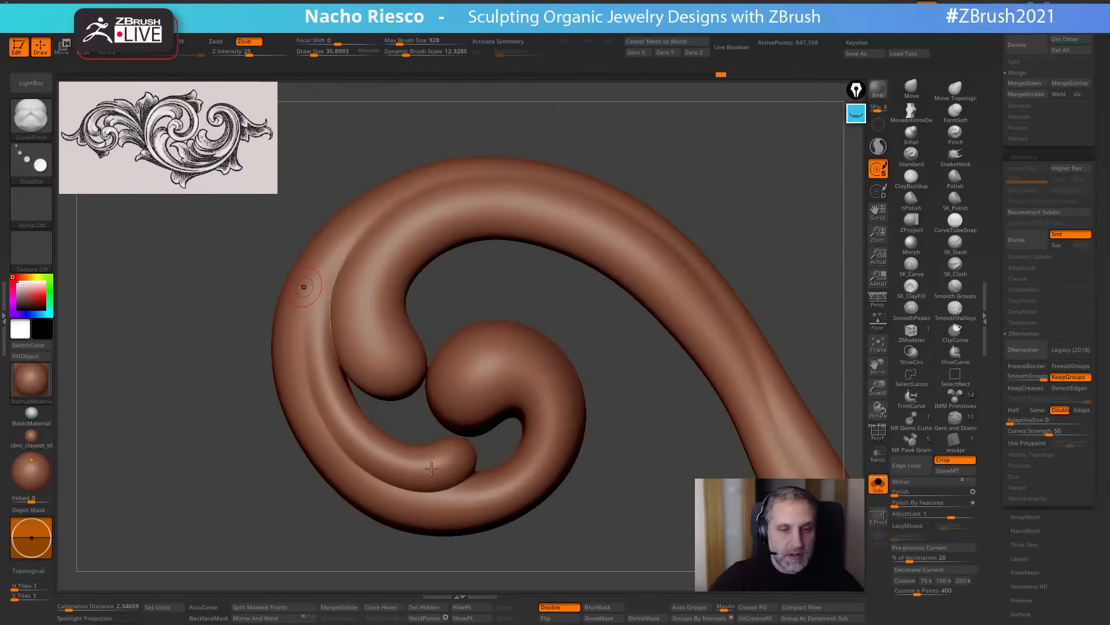
{"action": "key", "text": "s"}
{"action": "mouse_move", "coordinate": [380, 341]}
{"action": "left_mouse_down"}
{"action": "mouse_move", "coordinate": [389, 347]}
{"action": "mouse_move", "coordinate": [376, 318]}
{"action": "left_mouse_up"}
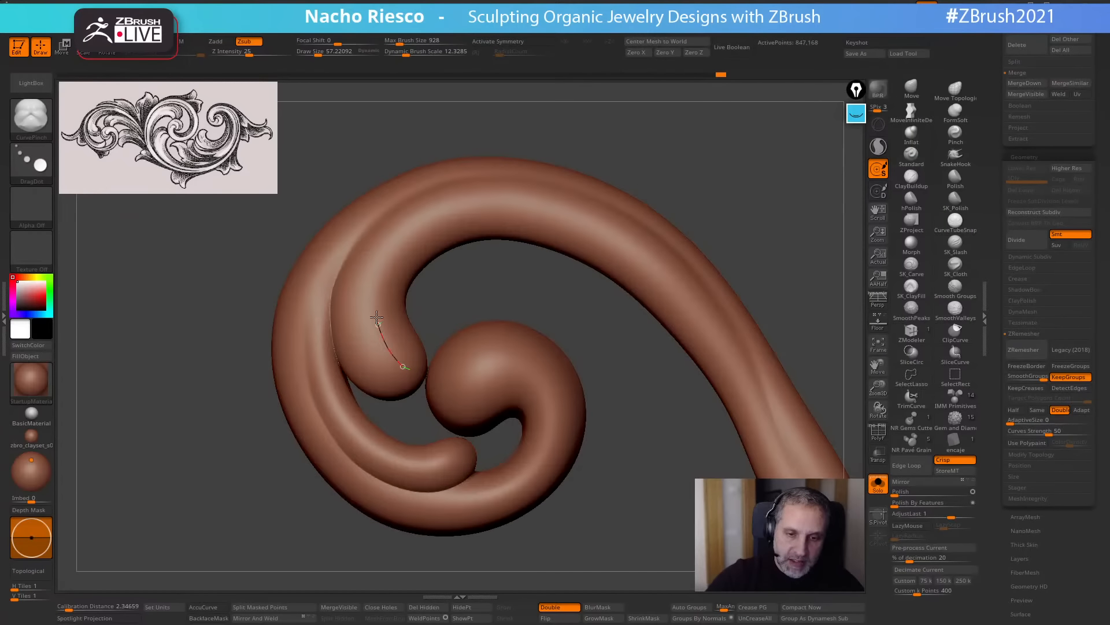
{"action": "left_click_drag", "start_coordinate": [409, 230], "coordinate": [513, 200]}
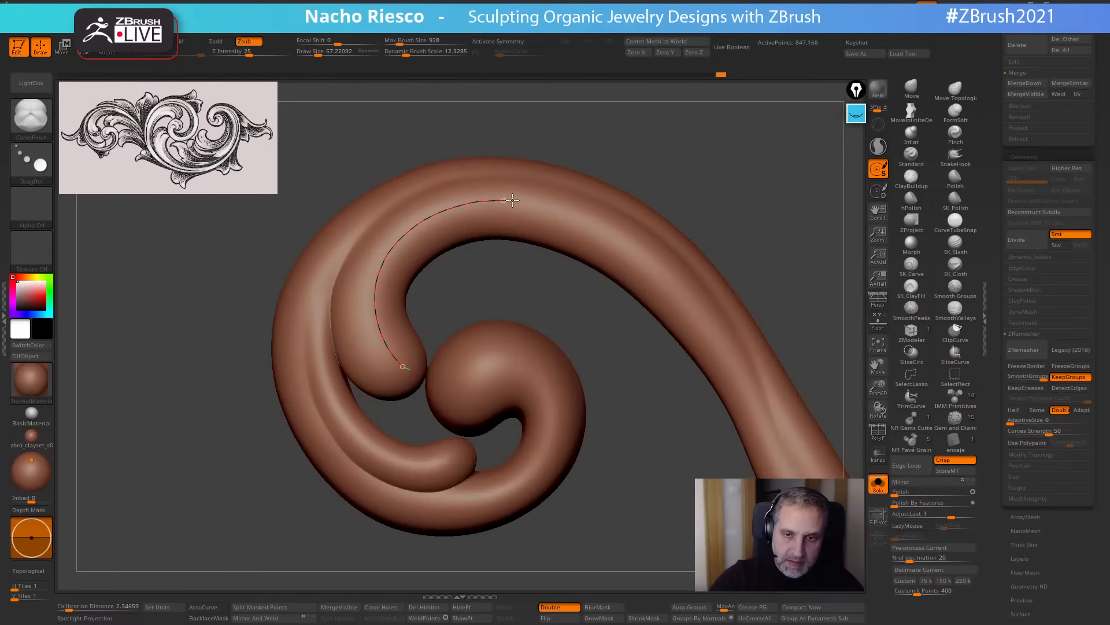
{"action": "left_click_drag", "start_coordinate": [626, 243], "coordinate": [720, 341]}
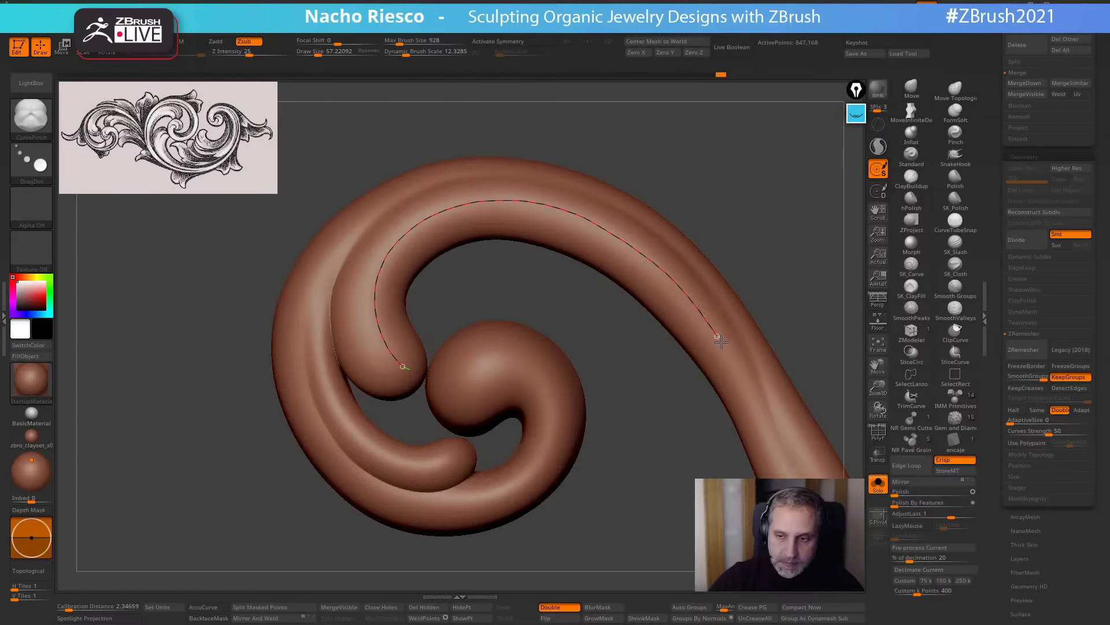
{"action": "left_click_drag", "start_coordinate": [810, 503], "coordinate": [831, 531]}
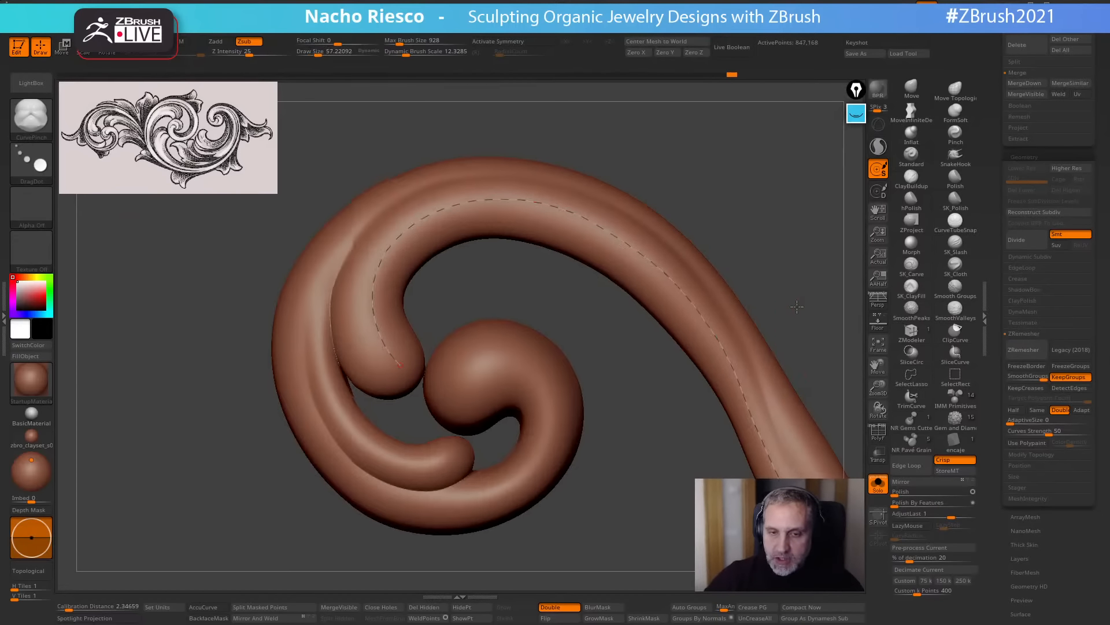
Try to pinch the scroll along the drawn curve in Zsub mode.
{"action": "mouse_move", "coordinate": [798, 305]}
{"action": "left_mouse_down", "text": "alt"}
{"action": "mouse_move", "coordinate": [776, 290]}
{"action": "mouse_move", "coordinate": [737, 365]}
{"action": "mouse_move", "coordinate": [756, 349]}
{"action": "left_mouse_up", "text": "alt"}
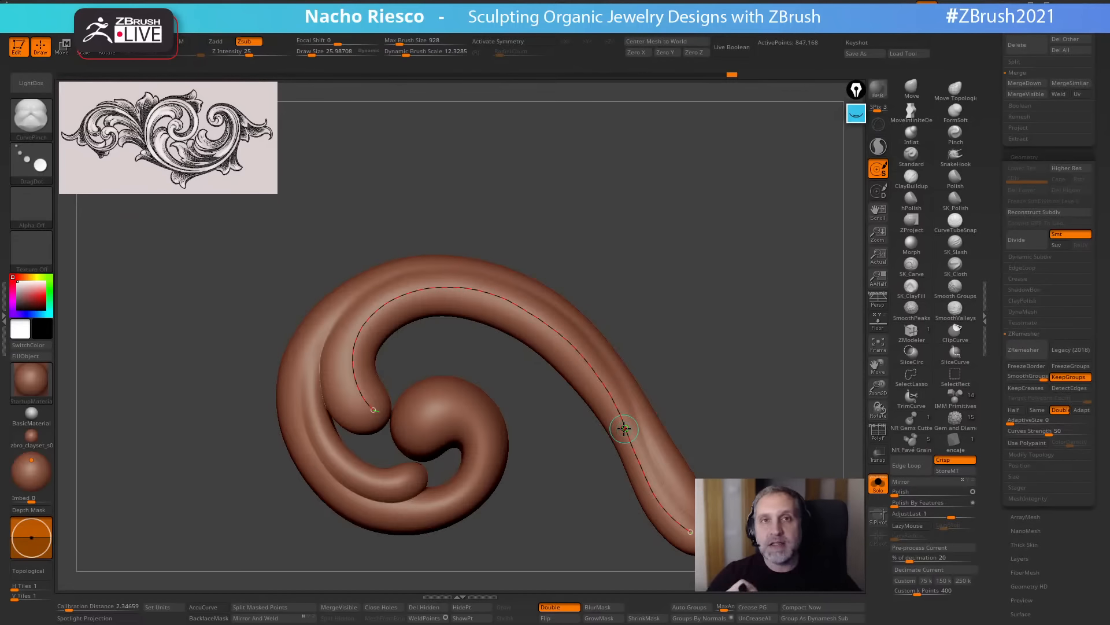
{"action": "left_click_drag", "start_coordinate": [717, 339], "coordinate": [763, 331]}
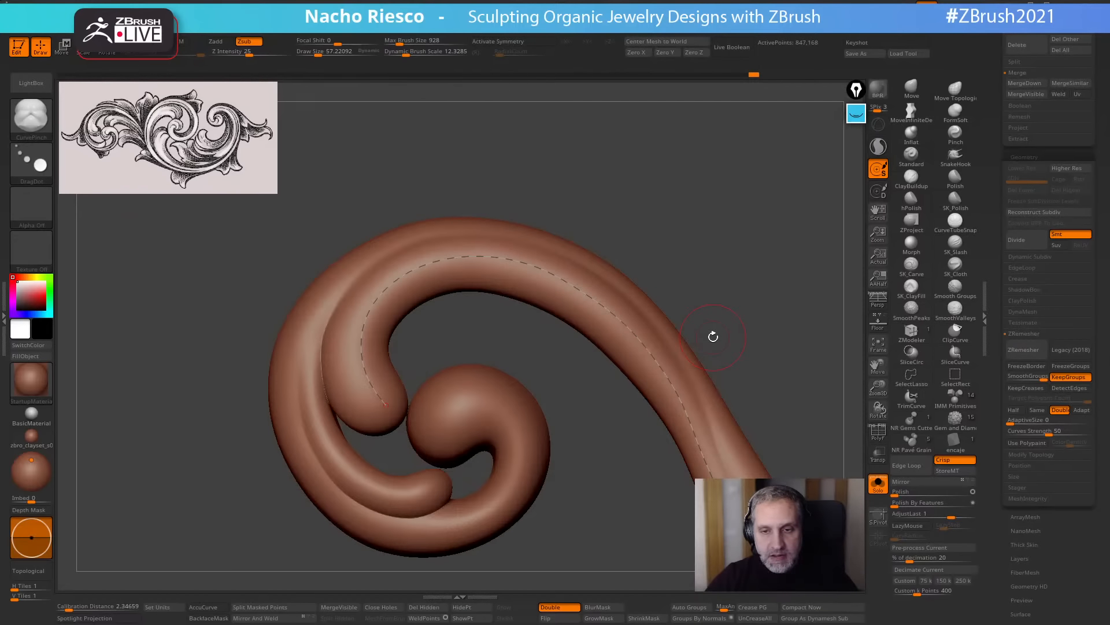
{"action": "left_click_drag", "start_coordinate": [713, 337], "coordinate": [639, 266]}
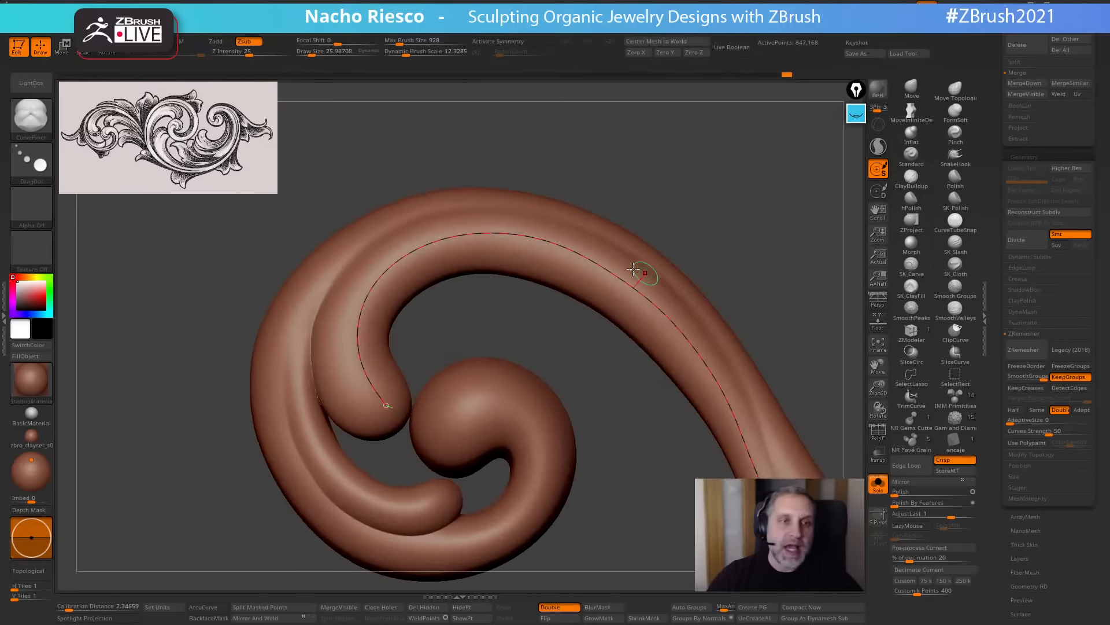
{"action": "left_click", "coordinate": [547, 240]}
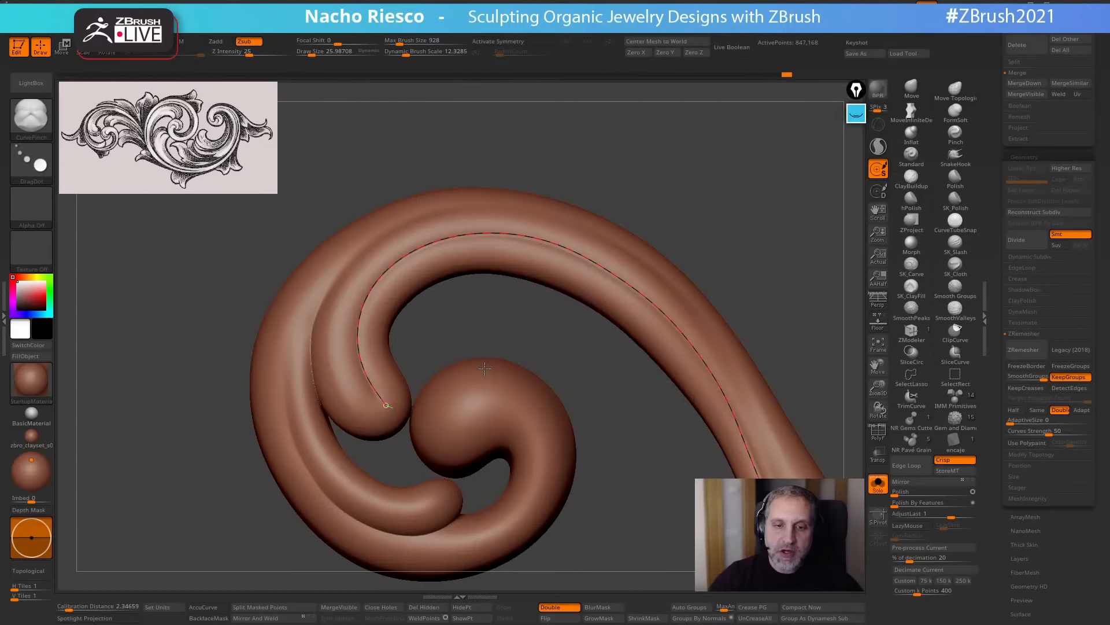
{"action": "left_click_drag", "start_coordinate": [757, 243], "coordinate": [789, 238]}
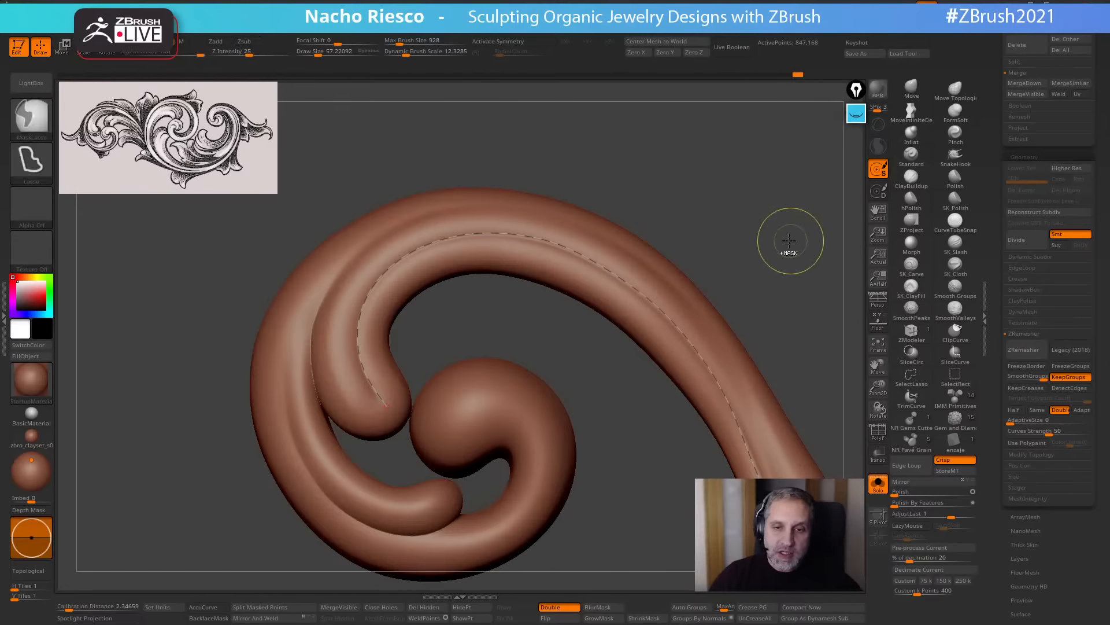
Switch CurvePinch to Zadd mode at draw size about 80 and try the pinch along the inner scroll's curve.
{"action": "left_click", "coordinate": [220, 42]}
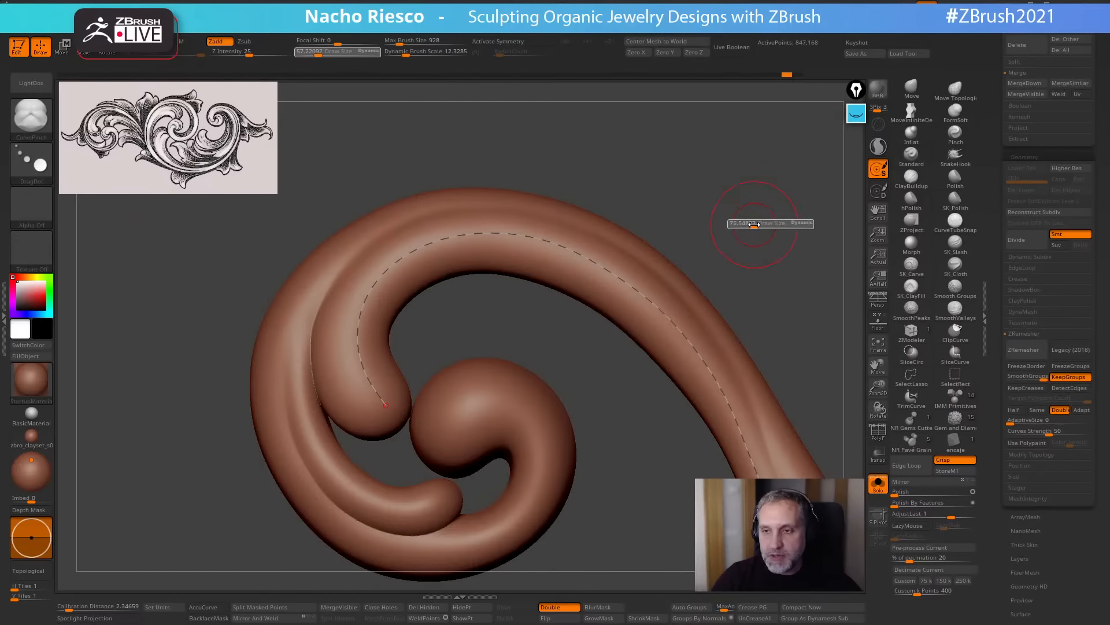
{"action": "left_click_drag", "start_coordinate": [754, 225], "coordinate": [757, 225]}
{"action": "left_click", "coordinate": [597, 265]}
{"action": "mouse_move", "coordinate": [699, 352]}
{"action": "right_mouse_down"}
{"action": "mouse_move", "coordinate": [757, 195]}
{"action": "mouse_move", "coordinate": [788, 275]}
{"action": "right_mouse_up"}
{"action": "key", "text": "ctrl"}
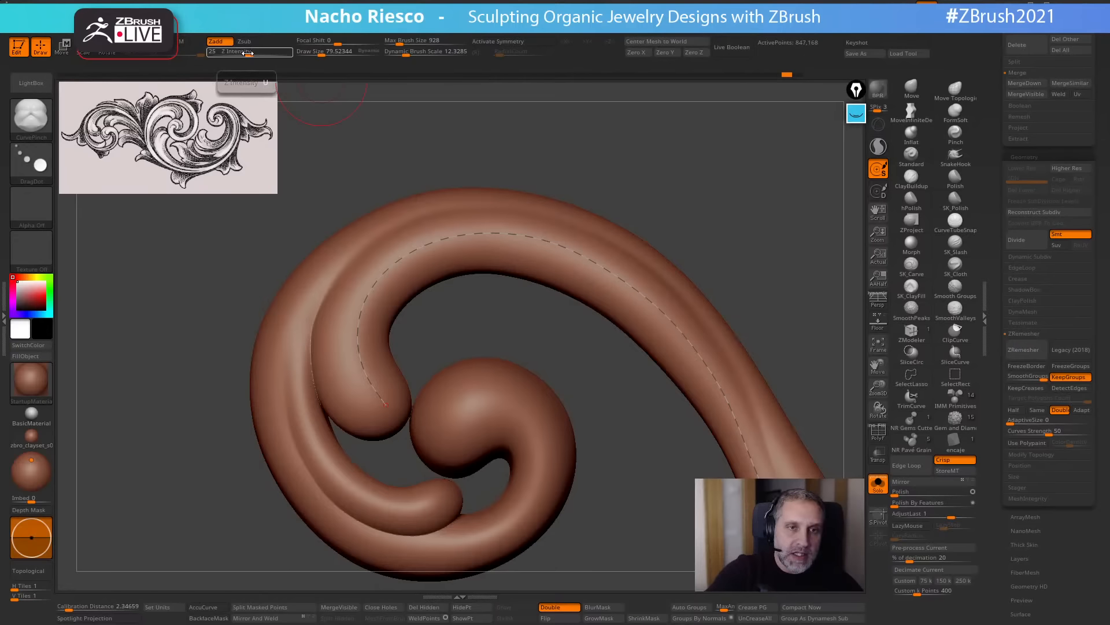
Try the pinch along the inner scroll's curve with Z Intensity 17, then undo it.
{"action": "left_click_drag", "start_coordinate": [249, 52], "coordinate": [246, 52]}
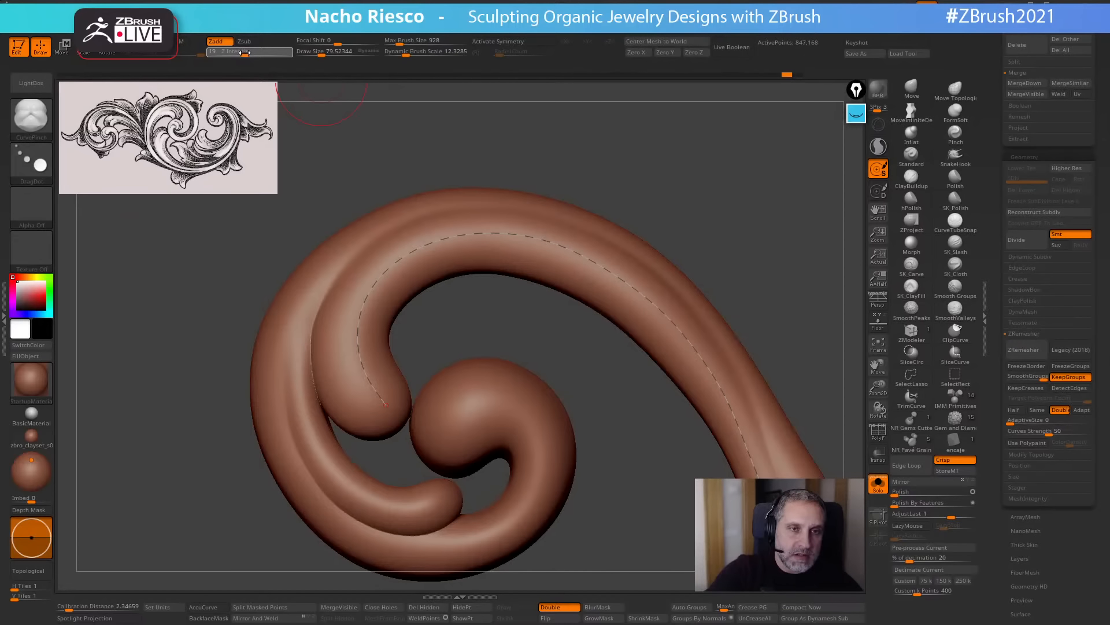
{"action": "left_click_drag", "start_coordinate": [541, 239], "coordinate": [586, 401]}
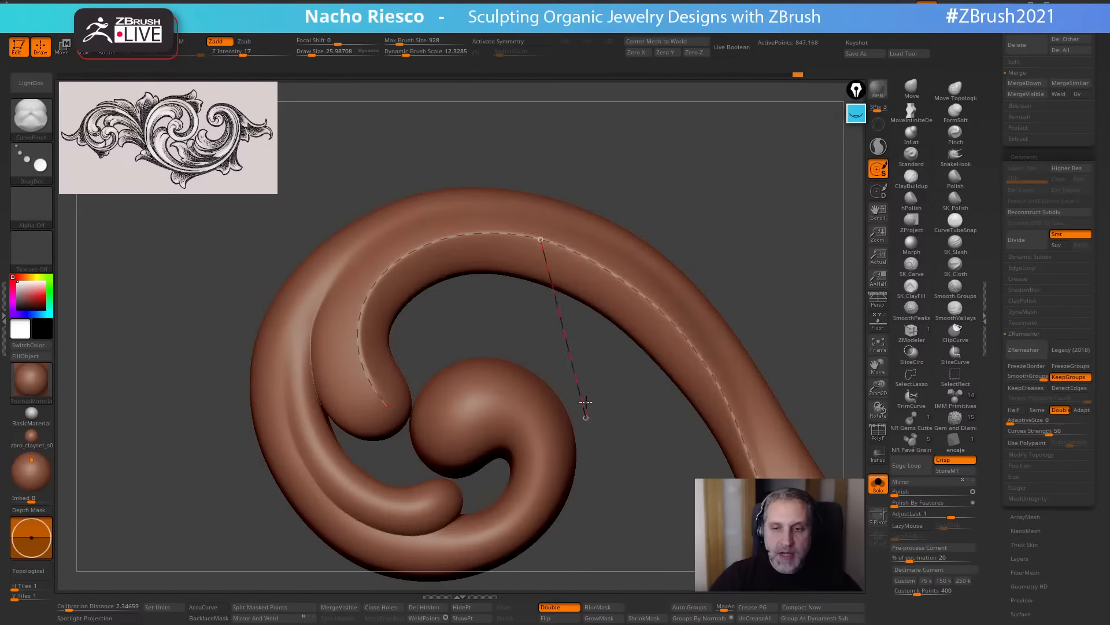
{"action": "mouse_move", "coordinate": [774, 272]}
{"action": "left_mouse_down"}
{"action": "mouse_move", "coordinate": [787, 228]}
{"action": "mouse_move", "coordinate": [784, 270]}
{"action": "left_mouse_up"}
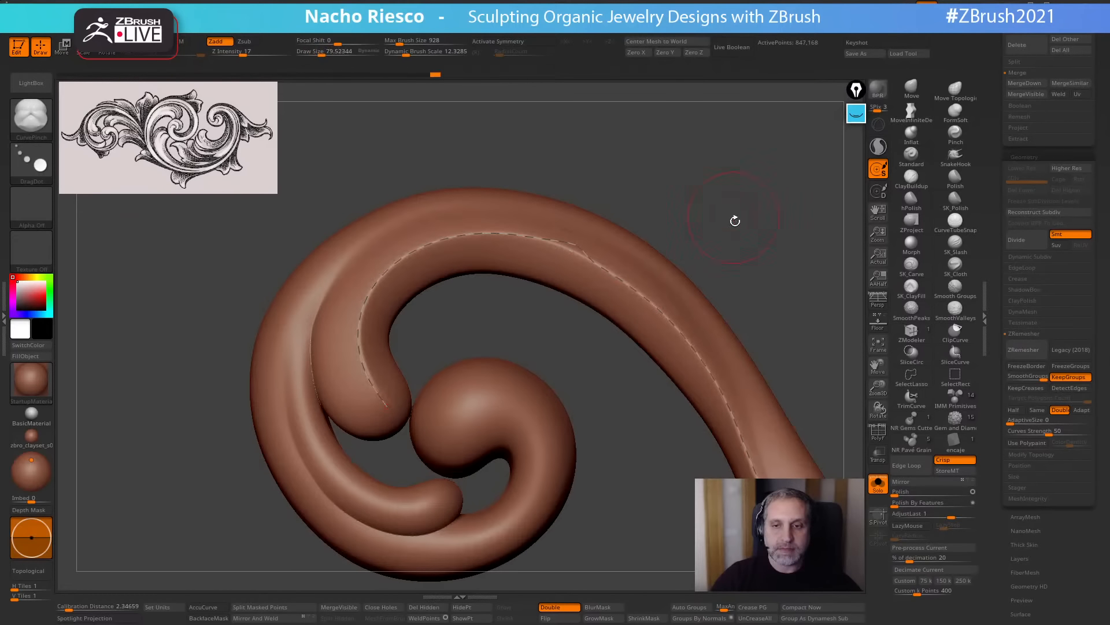
{"action": "left_click", "coordinate": [663, 276]}
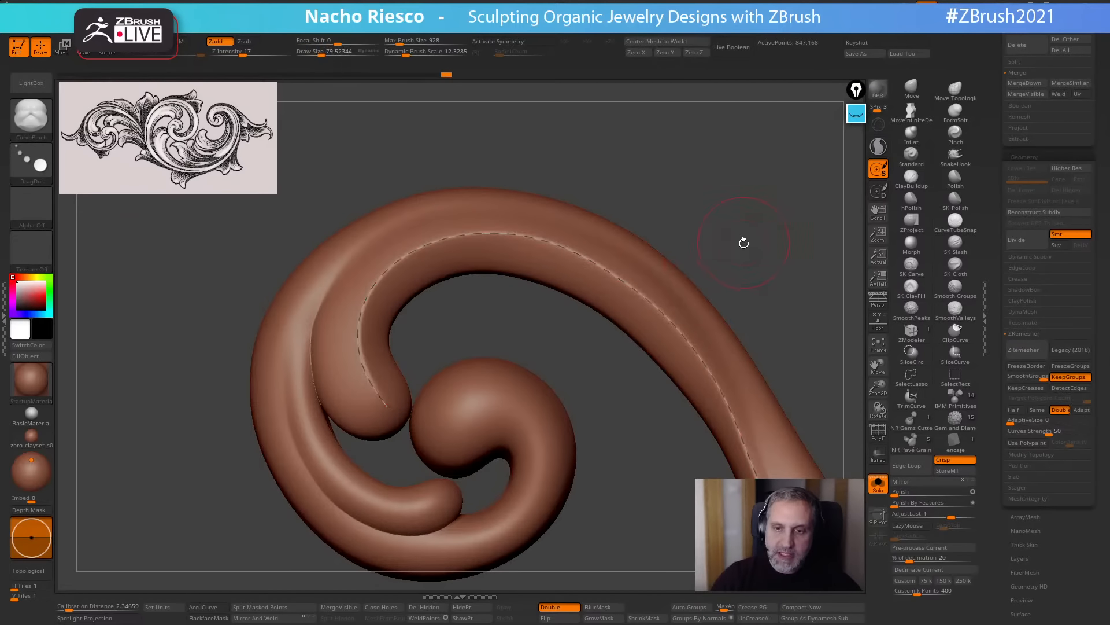
{"action": "key", "text": "ctrl+z"}
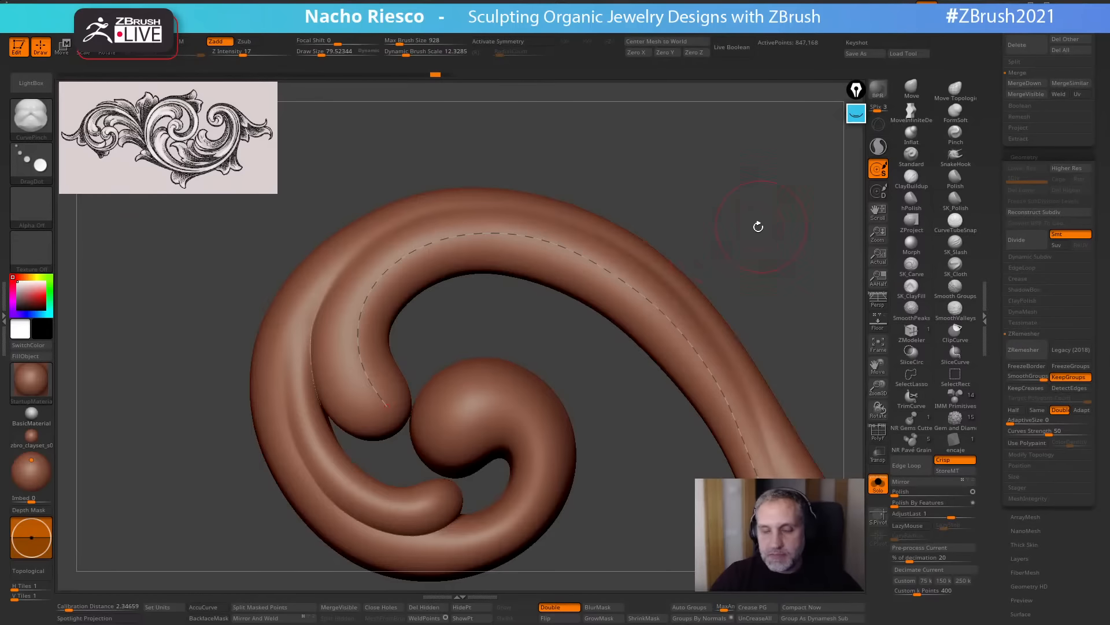
Try a broader pinch along the inner scroll's curve at draw size about 152.
{"action": "left_click_drag", "start_coordinate": [758, 226], "coordinate": [710, 244], "text": "alt"}
{"action": "key", "text": "s"}
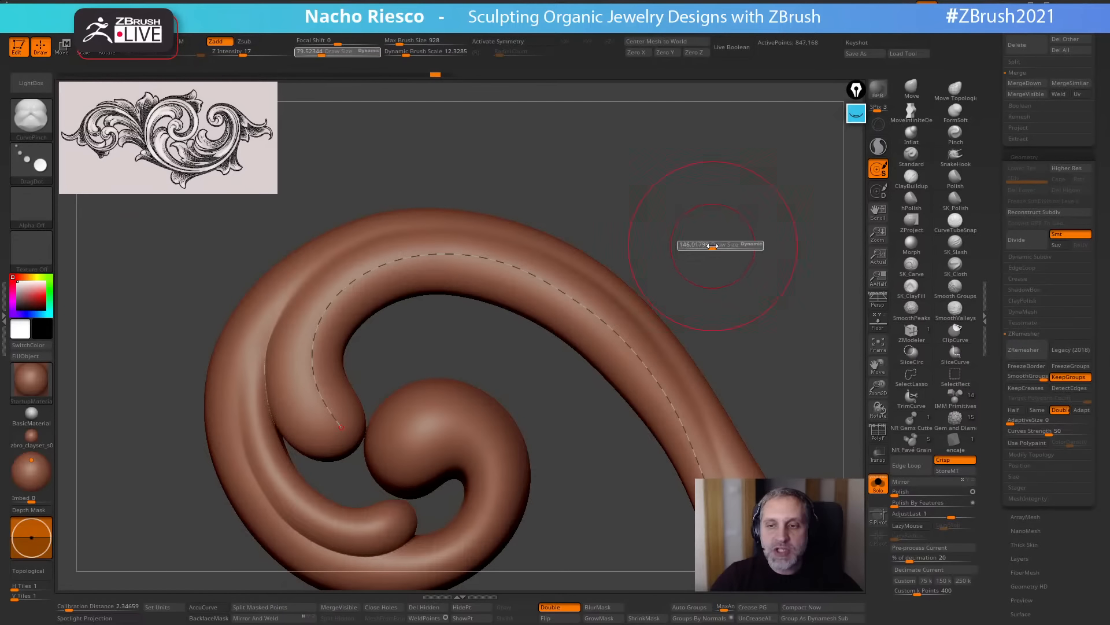
{"action": "left_click", "coordinate": [566, 296]}
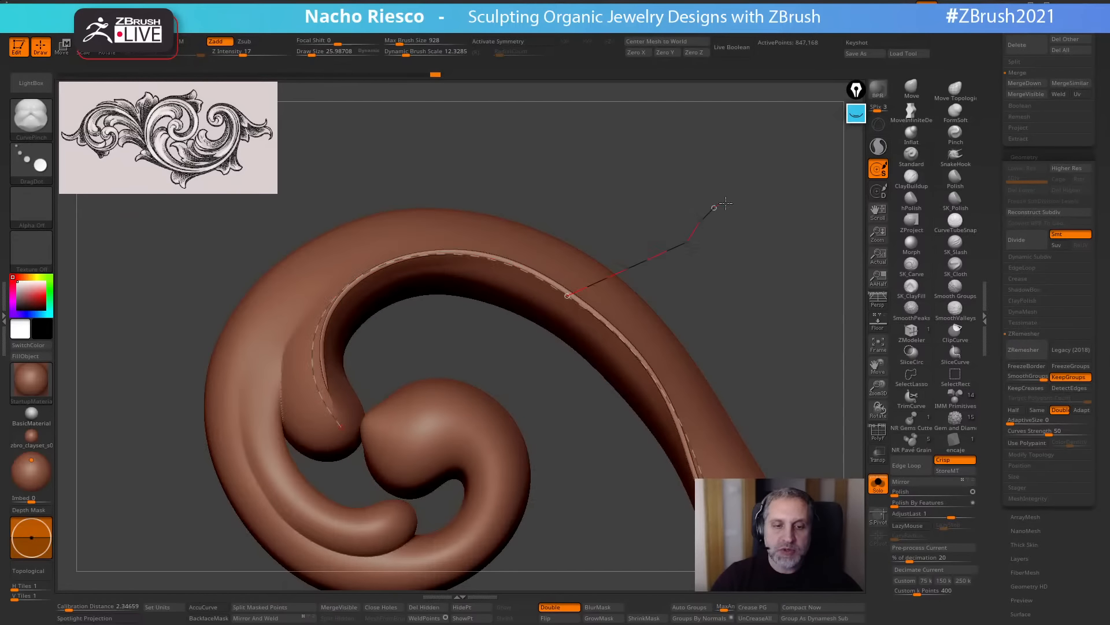
{"action": "mouse_move", "coordinate": [748, 240]}
{"action": "left_mouse_down"}
{"action": "mouse_move", "coordinate": [777, 252]}
{"action": "mouse_move", "coordinate": [752, 268]}
{"action": "mouse_move", "coordinate": [711, 245]}
{"action": "left_mouse_up"}
Reduce the draw size to about 80 and try the curve pinch on the inner scroll again.
{"action": "key", "text": "s"}
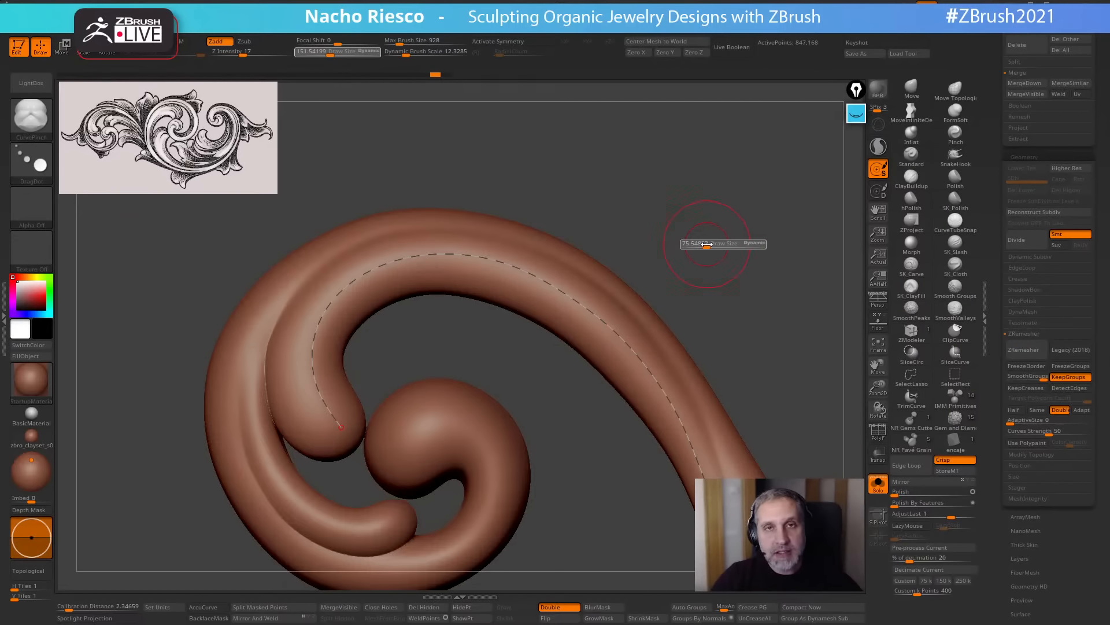
{"action": "mouse_move", "coordinate": [707, 245]}
{"action": "left_mouse_down"}
{"action": "mouse_move", "coordinate": [691, 245]}
{"action": "mouse_move", "coordinate": [738, 235]}
{"action": "mouse_move", "coordinate": [768, 248]}
{"action": "mouse_move", "coordinate": [642, 243]}
{"action": "left_mouse_up"}
{"action": "left_click", "coordinate": [567, 295]}
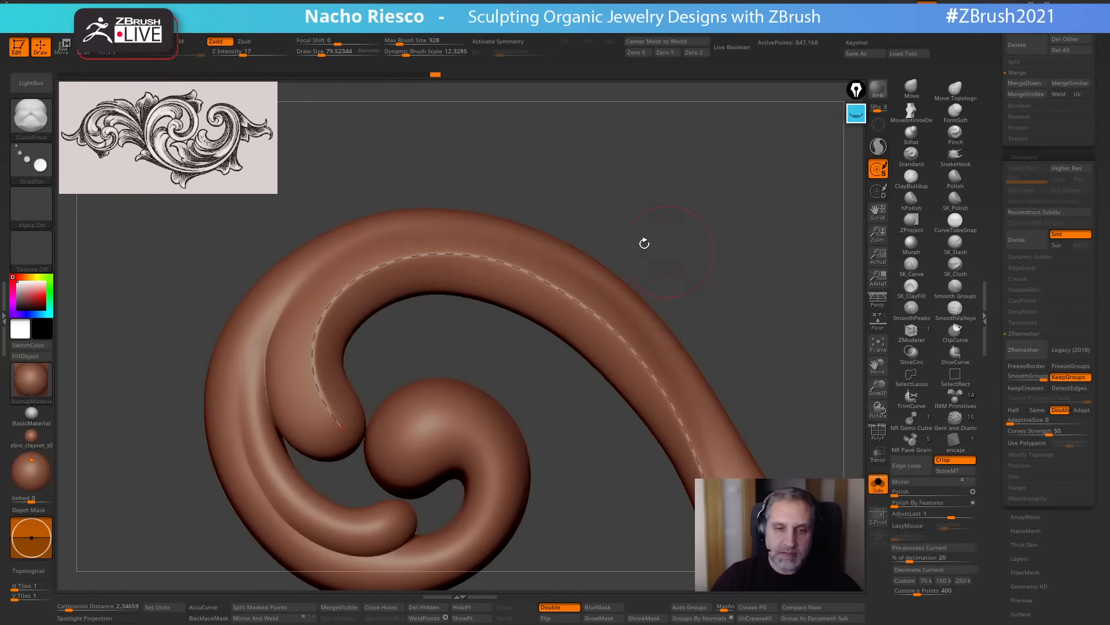
Set Z Intensity to 19 and pinch a crisp ridge along the inner scroll's curve.
{"action": "left_click", "coordinate": [243, 53]}
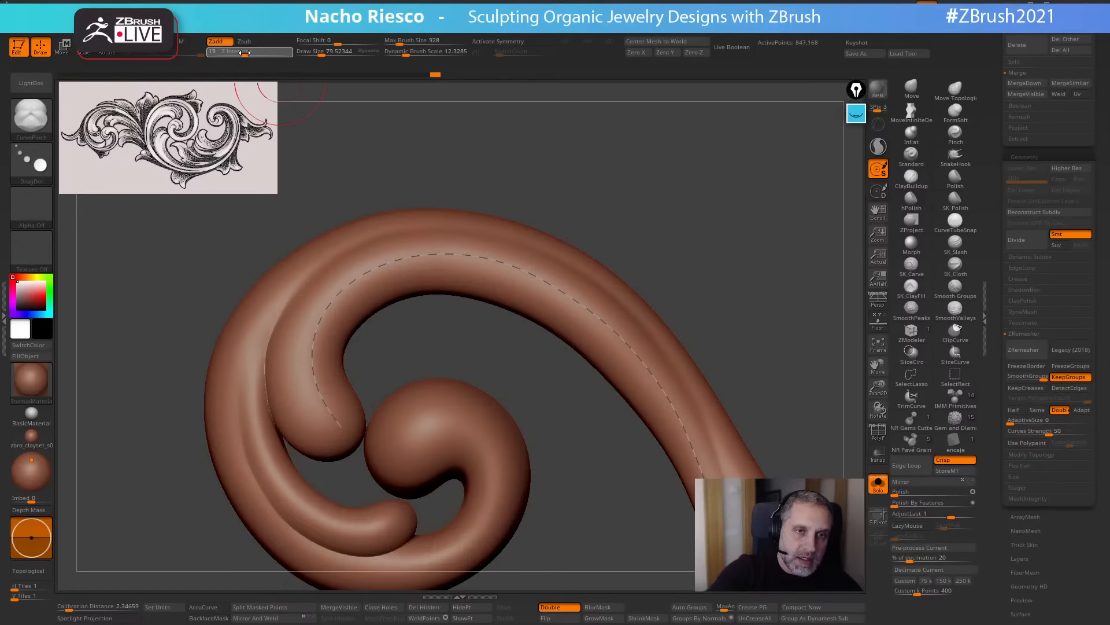
{"action": "left_click", "coordinate": [593, 311]}
{"action": "mouse_move", "coordinate": [729, 250]}
{"action": "left_mouse_down"}
{"action": "mouse_move", "coordinate": [744, 265]}
{"action": "mouse_move", "coordinate": [723, 203]}
{"action": "mouse_move", "coordinate": [732, 297]}
{"action": "left_mouse_up"}
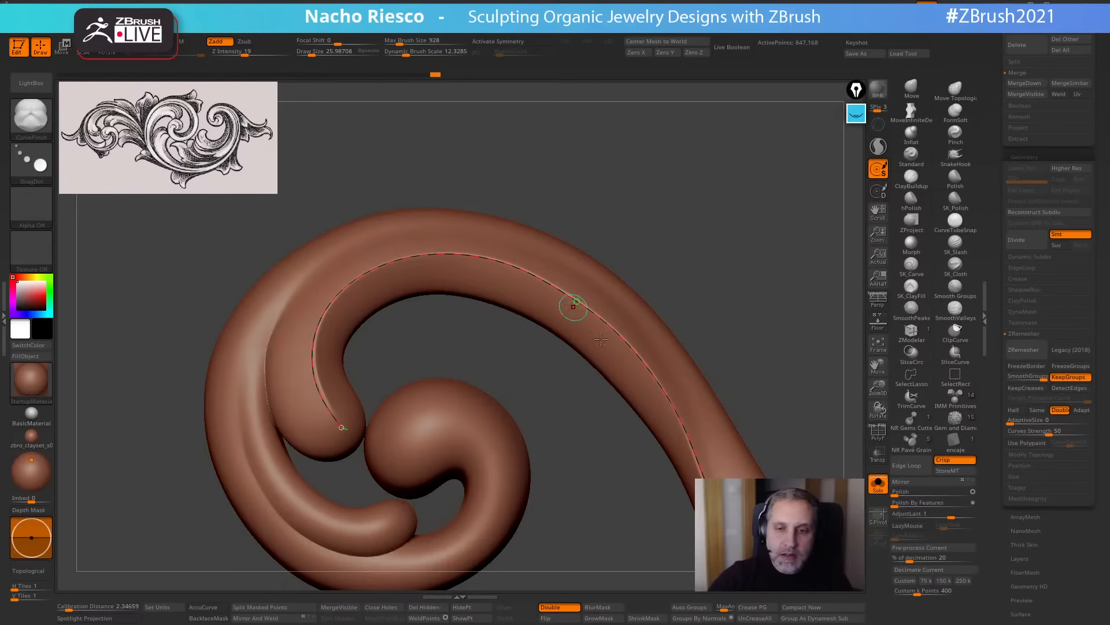
{"action": "left_click_drag", "start_coordinate": [769, 388], "coordinate": [762, 298]}
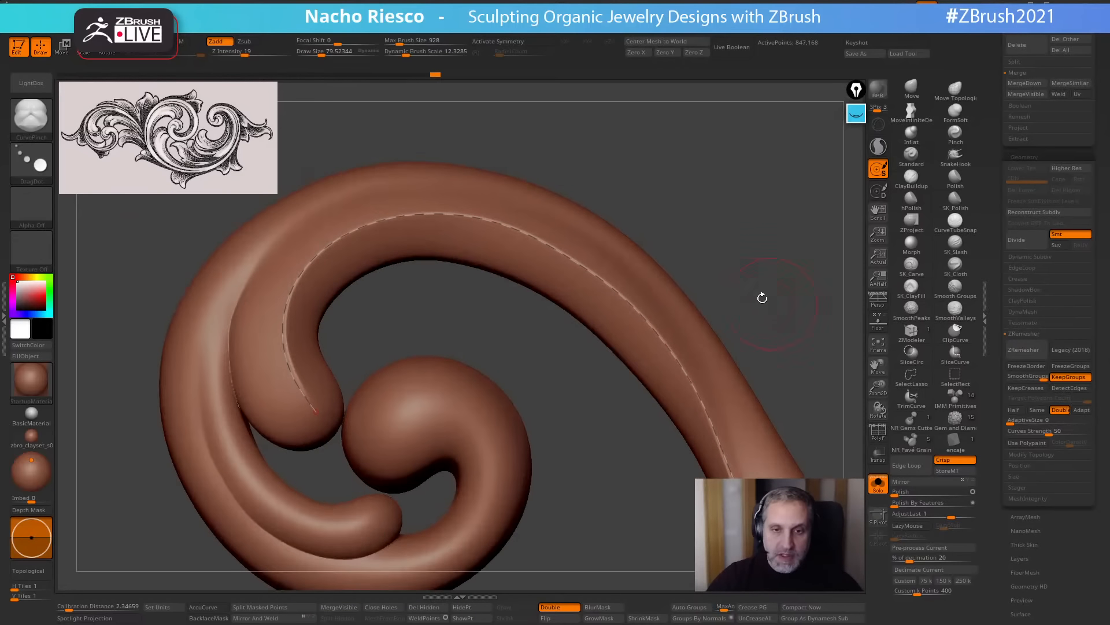
{"action": "mouse_move", "coordinate": [558, 177]}
{"action": "left_mouse_down"}
{"action": "mouse_move", "coordinate": [708, 262]}
{"action": "mouse_move", "coordinate": [671, 335]}
{"action": "left_mouse_up"}
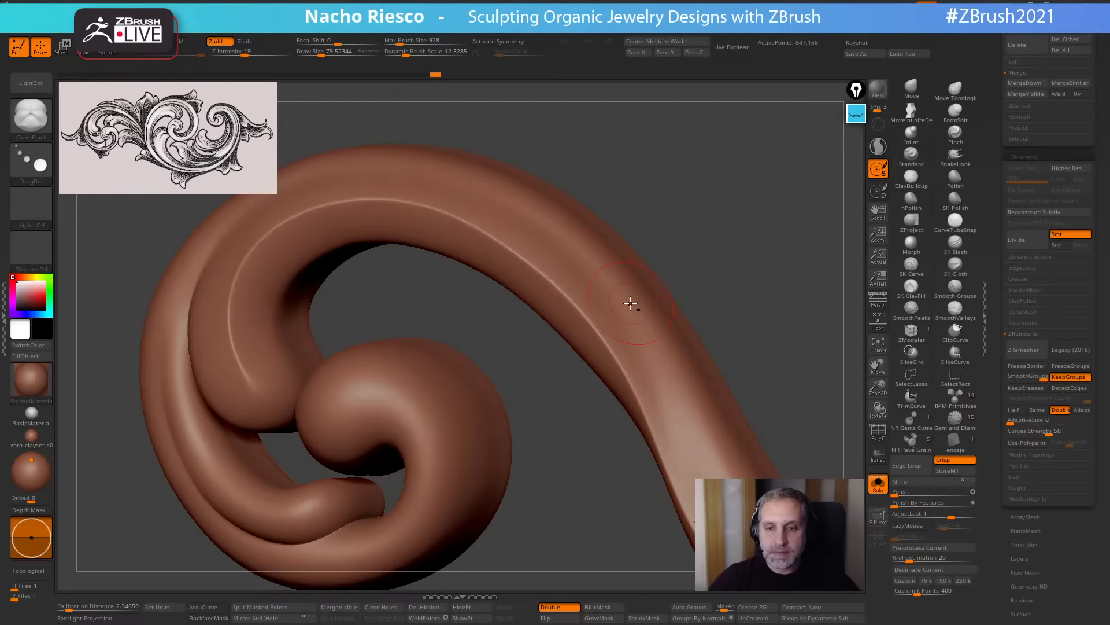
{"action": "left_click_drag", "start_coordinate": [696, 260], "coordinate": [765, 300]}
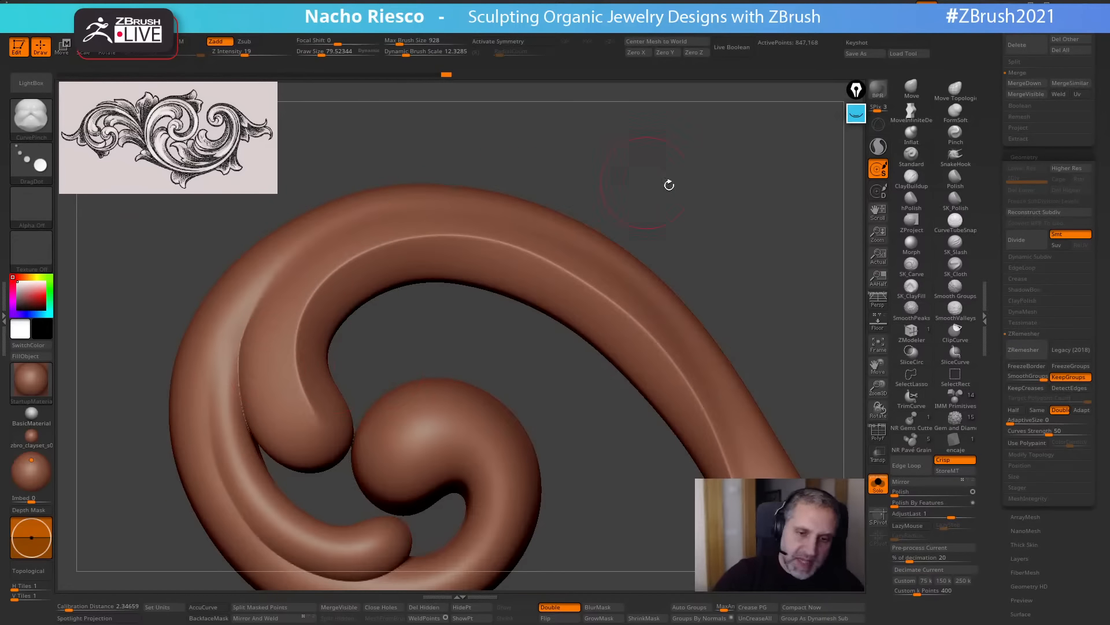
Draw a new CurvePinch curve along the seam between the inner scroll and the outer band, up to the top of the arch.
{"action": "left_click_drag", "start_coordinate": [667, 183], "coordinate": [706, 221], "text": "alt"}
{"action": "left_click_drag", "start_coordinate": [285, 411], "coordinate": [289, 374]}
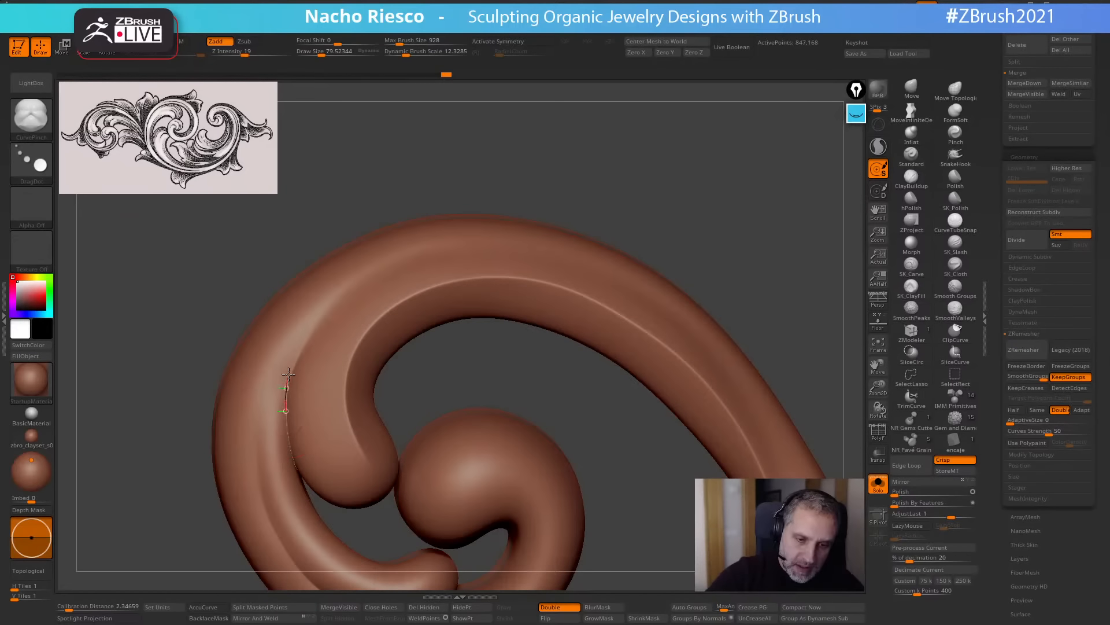
{"action": "left_click_drag", "start_coordinate": [348, 285], "coordinate": [434, 244]}
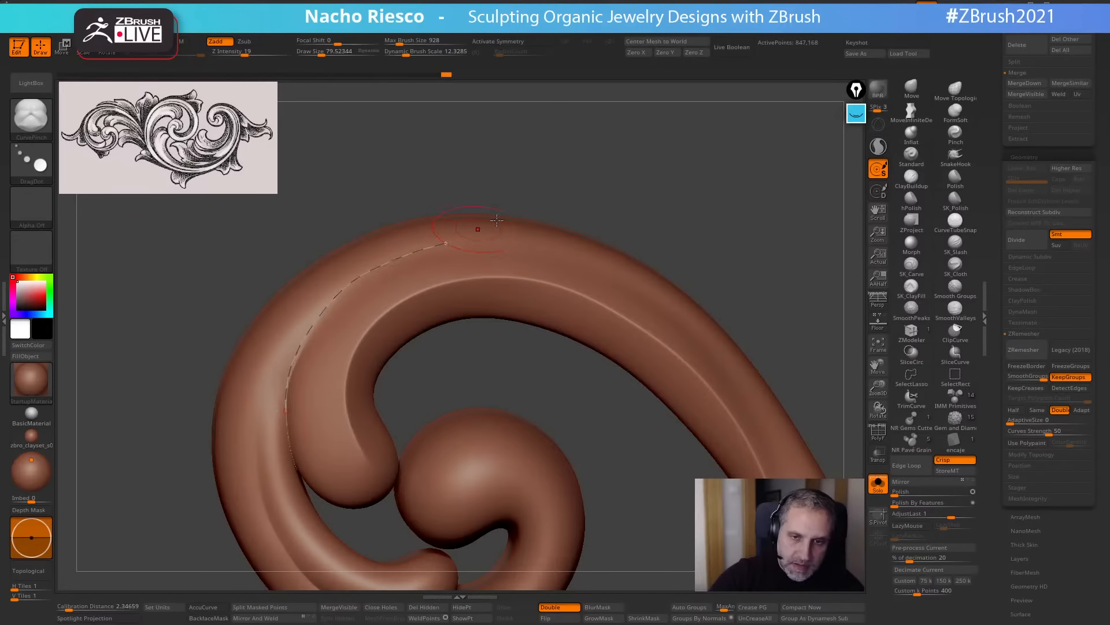
{"action": "left_click_drag", "start_coordinate": [695, 196], "coordinate": [669, 233]}
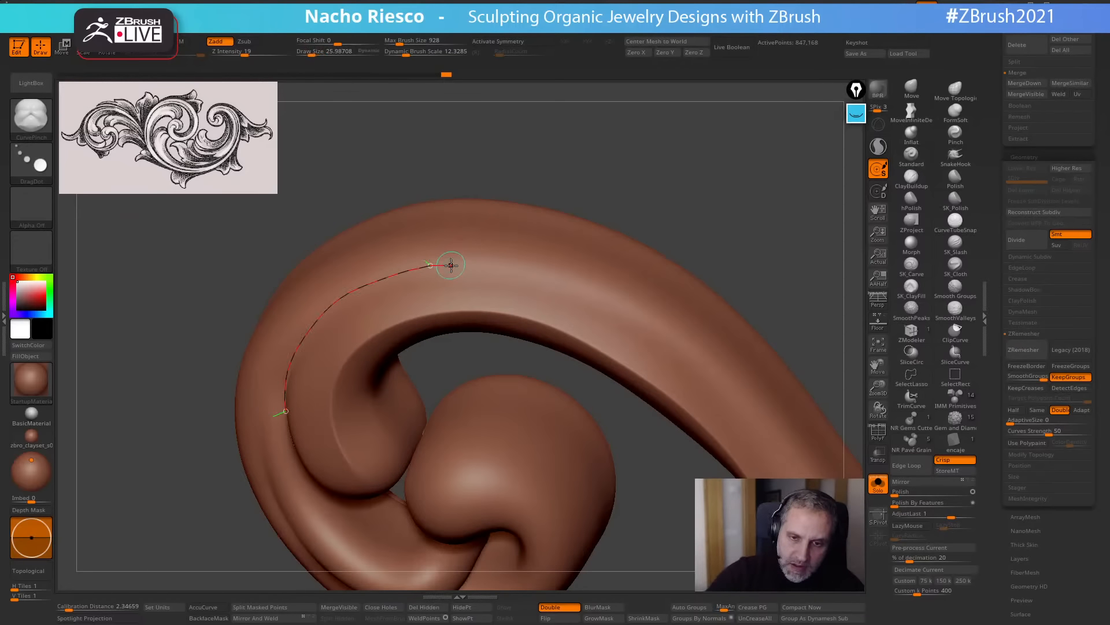
{"action": "right_click_drag", "start_coordinate": [589, 196], "coordinate": [591, 243], "text": "ctrl"}
{"action": "right_click_drag", "start_coordinate": [523, 182], "coordinate": [441, 287], "text": "alt"}
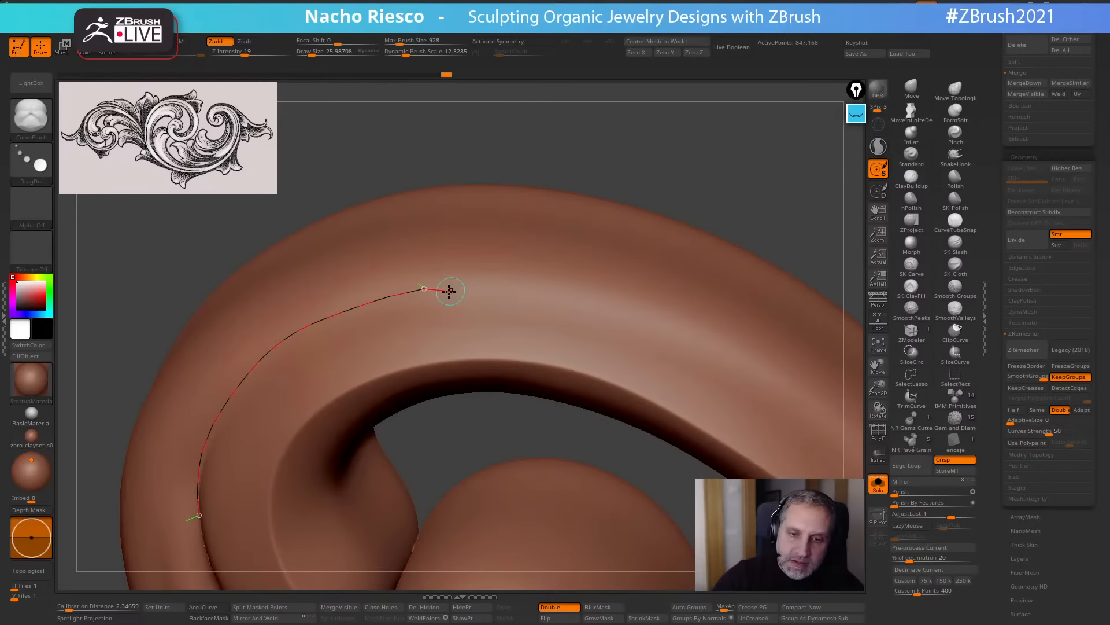
{"action": "left_click_drag", "start_coordinate": [723, 208], "coordinate": [663, 146]}
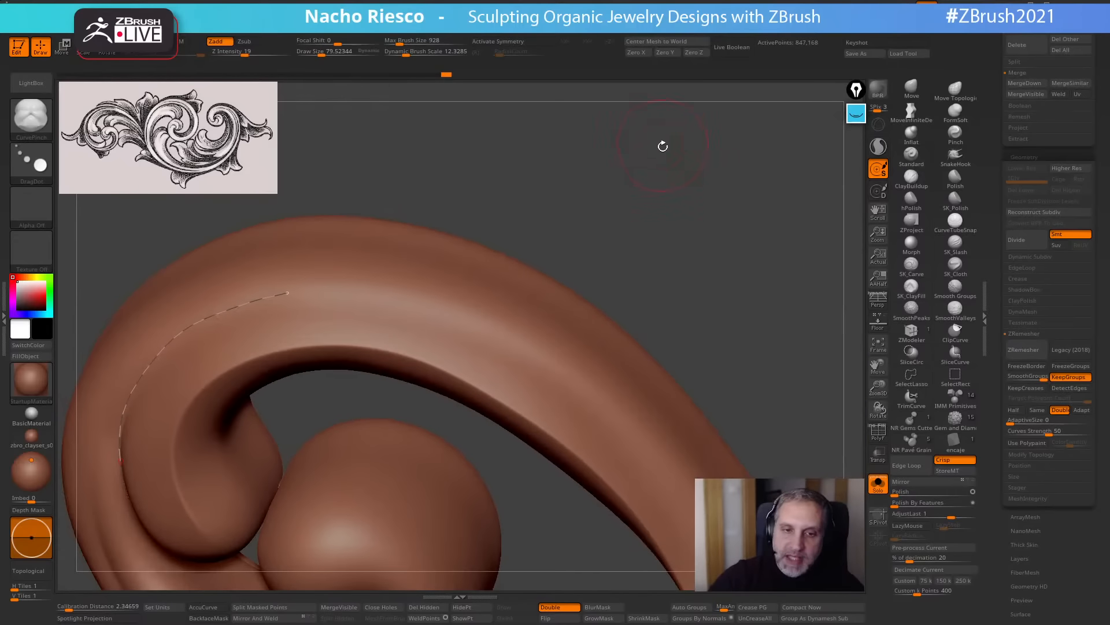
Extend the seam curve from the top of the arch down along the stem to near its lower end.
{"action": "mouse_move", "coordinate": [316, 286]}
{"action": "left_mouse_down"}
{"action": "mouse_move", "coordinate": [307, 295]}
{"action": "mouse_move", "coordinate": [327, 296]}
{"action": "left_mouse_up"}
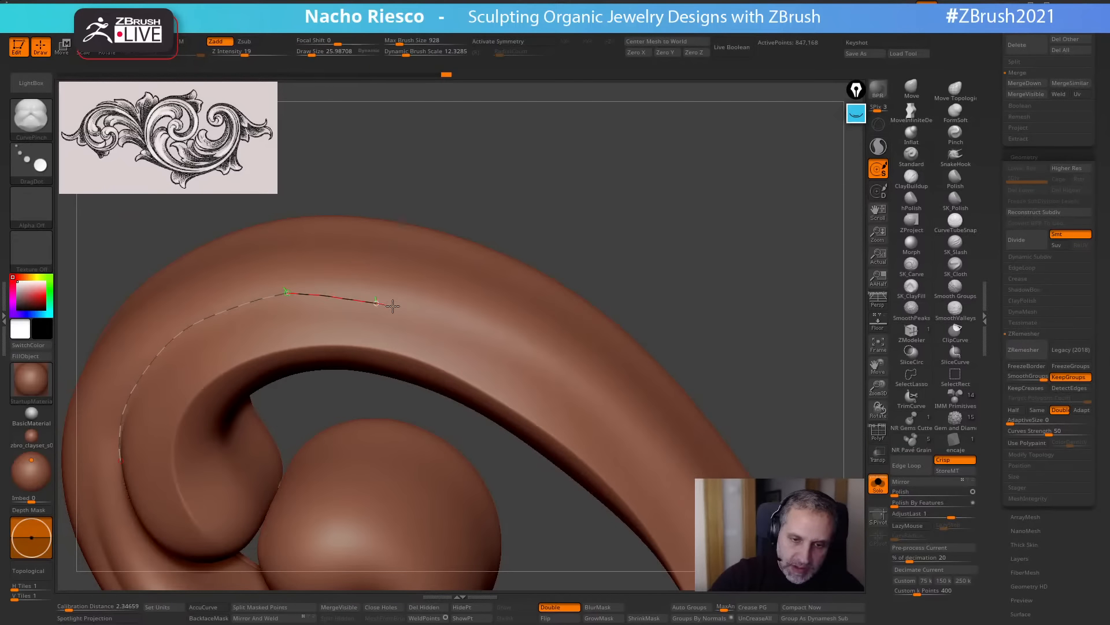
{"action": "left_click_drag", "start_coordinate": [519, 353], "coordinate": [609, 422]}
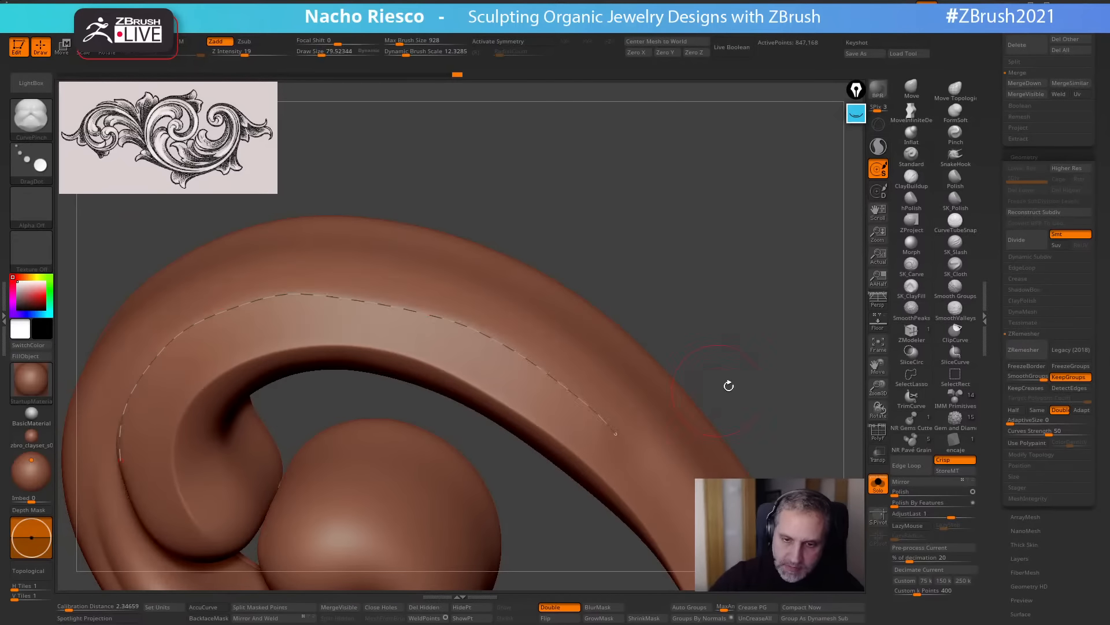
{"action": "mouse_move", "coordinate": [742, 321]}
{"action": "left_mouse_down", "text": "alt"}
{"action": "mouse_move", "coordinate": [704, 203]}
{"action": "mouse_move", "coordinate": [728, 222]}
{"action": "left_mouse_up", "text": "alt"}
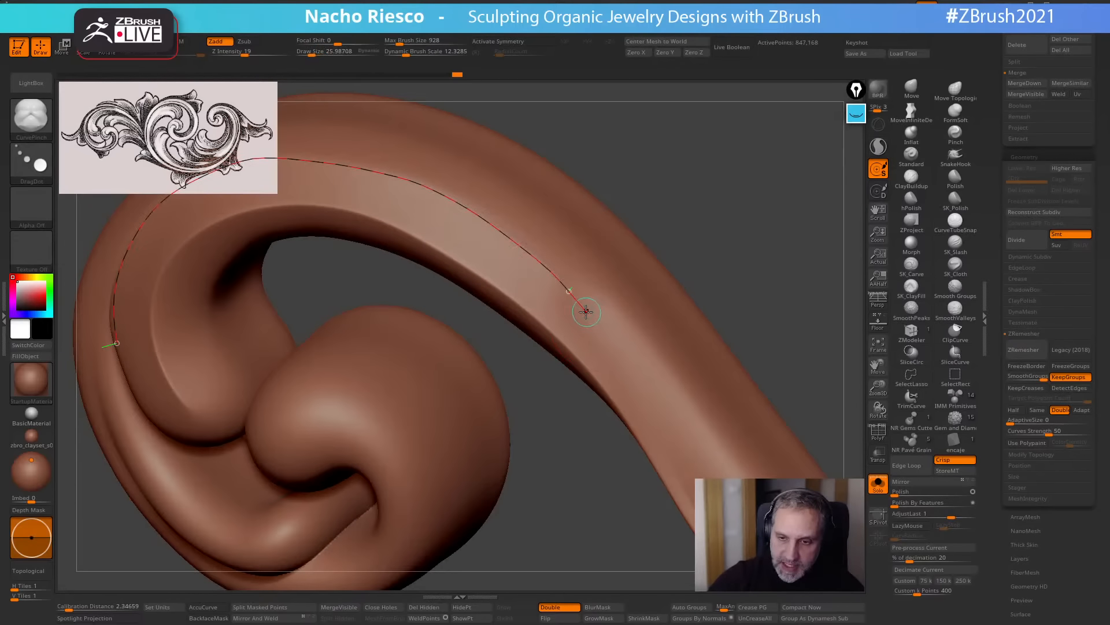
{"action": "left_click_drag", "start_coordinate": [585, 312], "coordinate": [614, 349]}
{"action": "left_click_drag", "start_coordinate": [664, 421], "coordinate": [665, 422]}
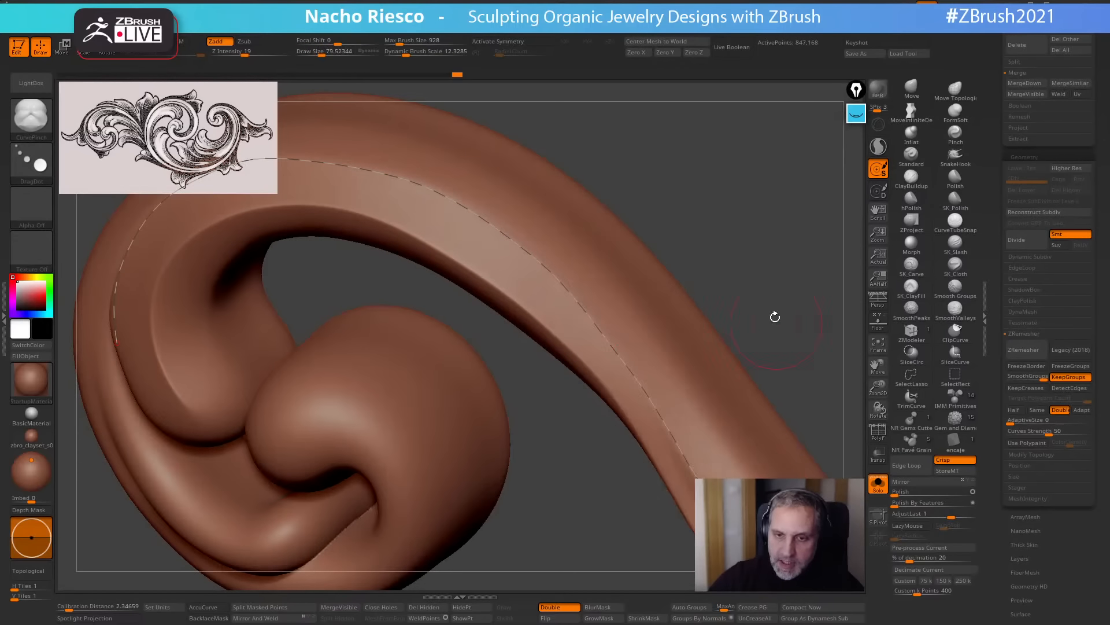
{"action": "left_click_drag", "start_coordinate": [776, 314], "coordinate": [766, 277]}
{"action": "key", "text": "f"}
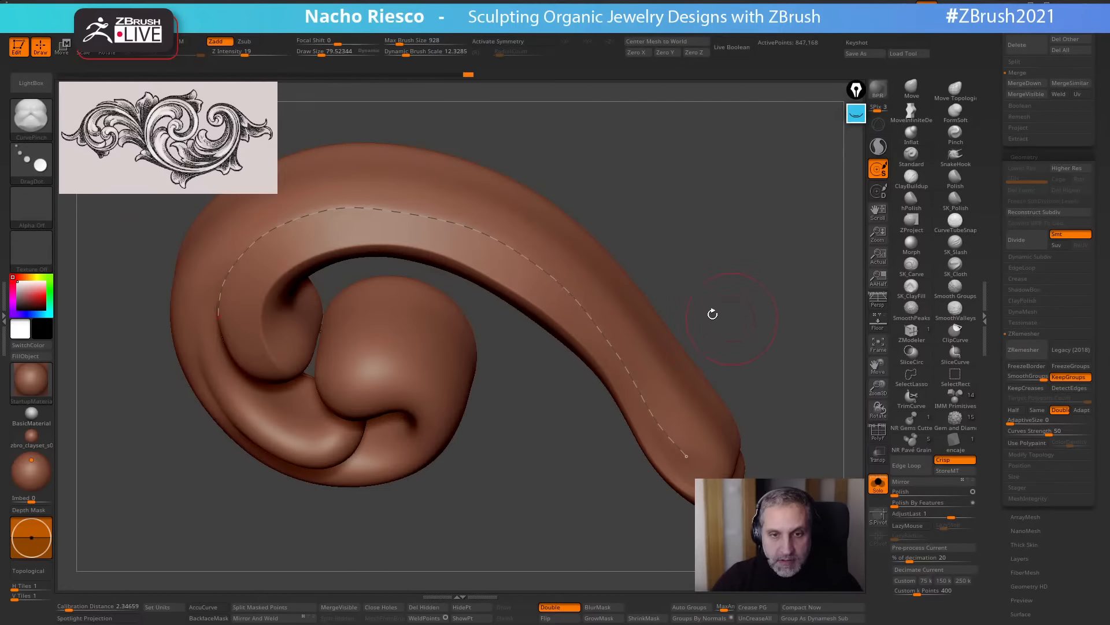
{"action": "mouse_move", "coordinate": [657, 207]}
{"action": "left_mouse_down"}
{"action": "mouse_move", "coordinate": [686, 225]}
{"action": "mouse_move", "coordinate": [695, 209]}
{"action": "mouse_move", "coordinate": [701, 233]}
{"action": "mouse_move", "coordinate": [692, 241]}
{"action": "left_mouse_up"}
Pinch the seam between the inner scroll and outer band inward along its curve in Zsub mode at draw size about 57.
{"action": "left_click", "coordinate": [244, 41]}
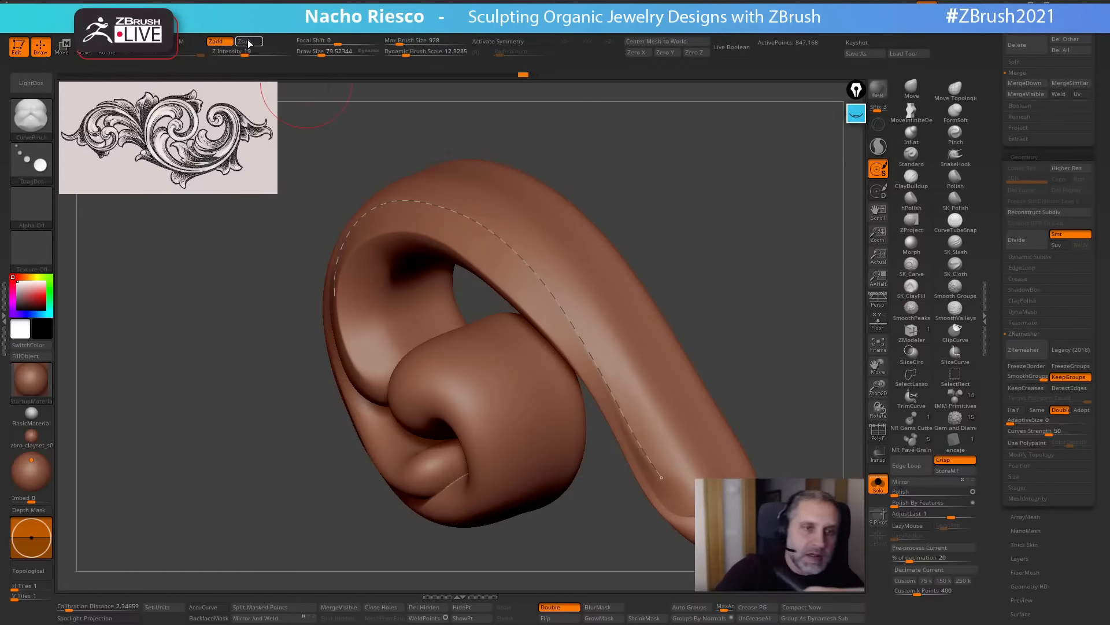
{"action": "left_click", "coordinate": [310, 55]}
{"action": "mouse_move", "coordinate": [598, 141]}
{"action": "left_mouse_down"}
{"action": "mouse_move", "coordinate": [739, 193]}
{"action": "mouse_move", "coordinate": [609, 292]}
{"action": "mouse_move", "coordinate": [709, 242]}
{"action": "mouse_move", "coordinate": [746, 241]}
{"action": "mouse_move", "coordinate": [740, 248]}
{"action": "left_mouse_up"}
{"action": "left_click", "coordinate": [437, 262]}
{"action": "key", "text": "ctrl+z"}
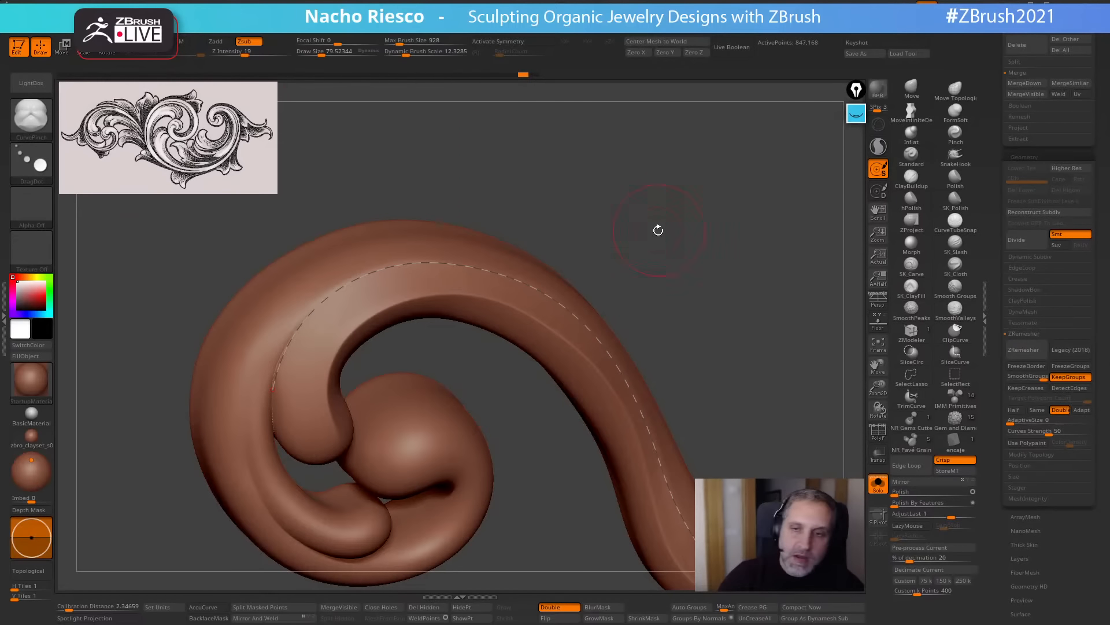
{"action": "key", "text": "s"}
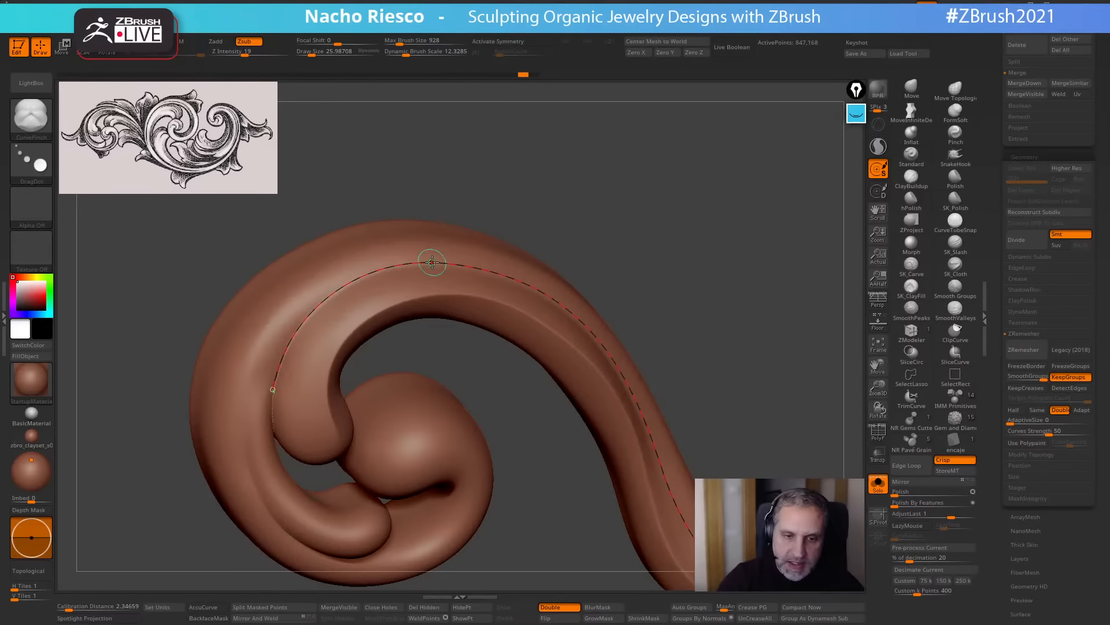
{"action": "mouse_move", "coordinate": [687, 208]}
{"action": "left_mouse_down"}
{"action": "mouse_move", "coordinate": [696, 232]}
{"action": "mouse_move", "coordinate": [731, 198]}
{"action": "mouse_move", "coordinate": [721, 231]}
{"action": "mouse_move", "coordinate": [658, 262]}
{"action": "left_mouse_up"}
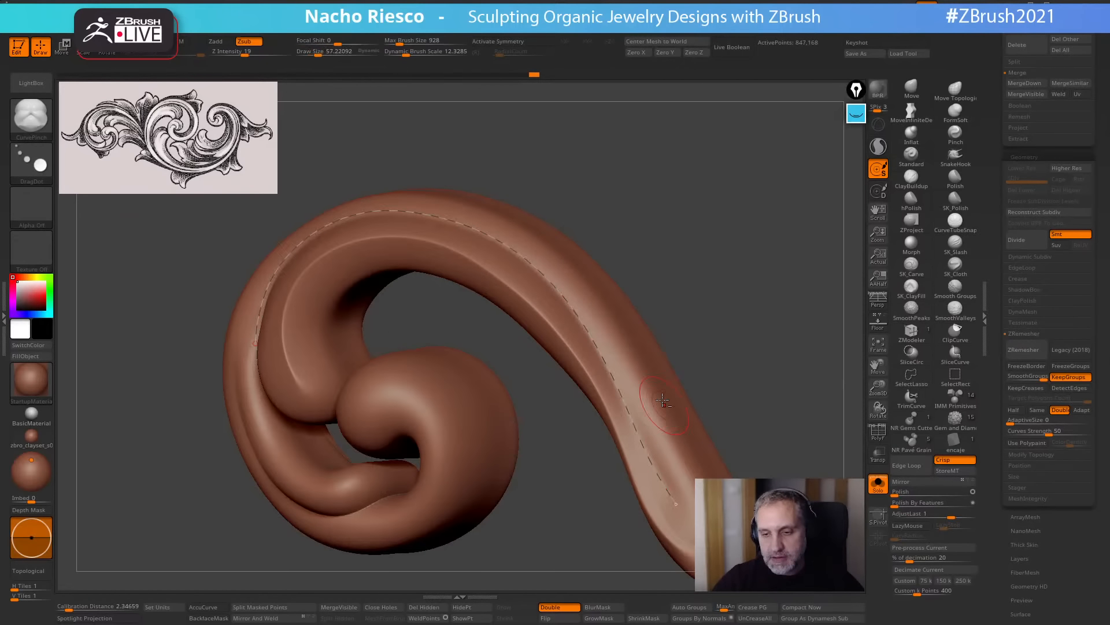
Draw a CurvePinch curve along the middle of the outer band, around its lower bend and into the rounded spiral tip.
{"action": "mouse_move", "coordinate": [731, 278]}
{"action": "left_mouse_down"}
{"action": "mouse_move", "coordinate": [746, 297]}
{"action": "mouse_move", "coordinate": [761, 262]}
{"action": "mouse_move", "coordinate": [771, 288]}
{"action": "mouse_move", "coordinate": [758, 284]}
{"action": "mouse_move", "coordinate": [792, 279]}
{"action": "left_mouse_up"}
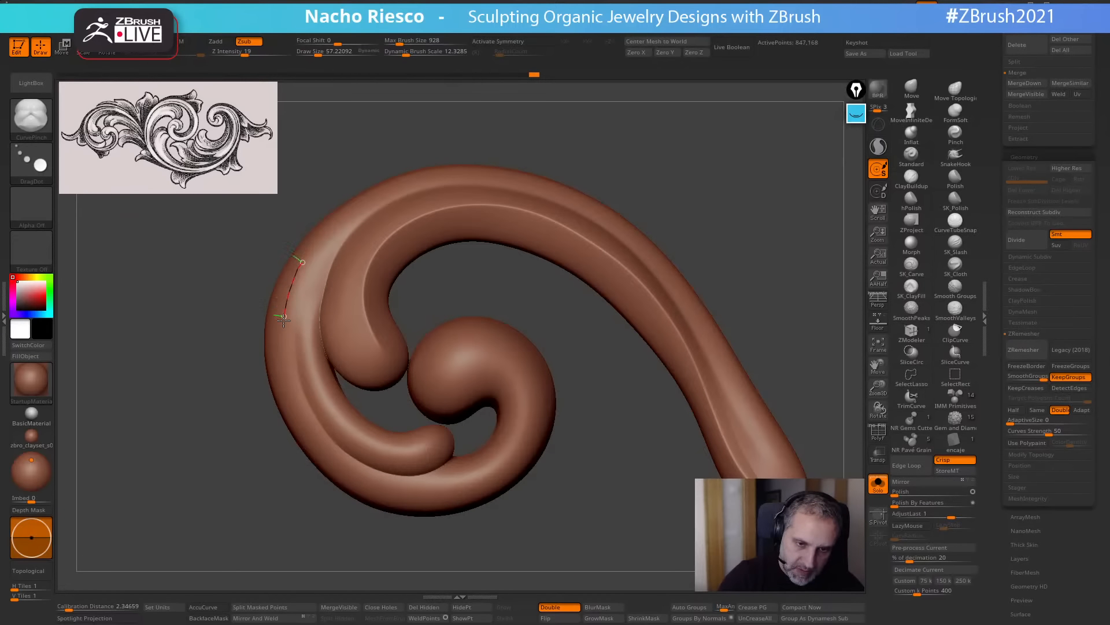
{"action": "left_click_drag", "start_coordinate": [298, 415], "coordinate": [327, 458]}
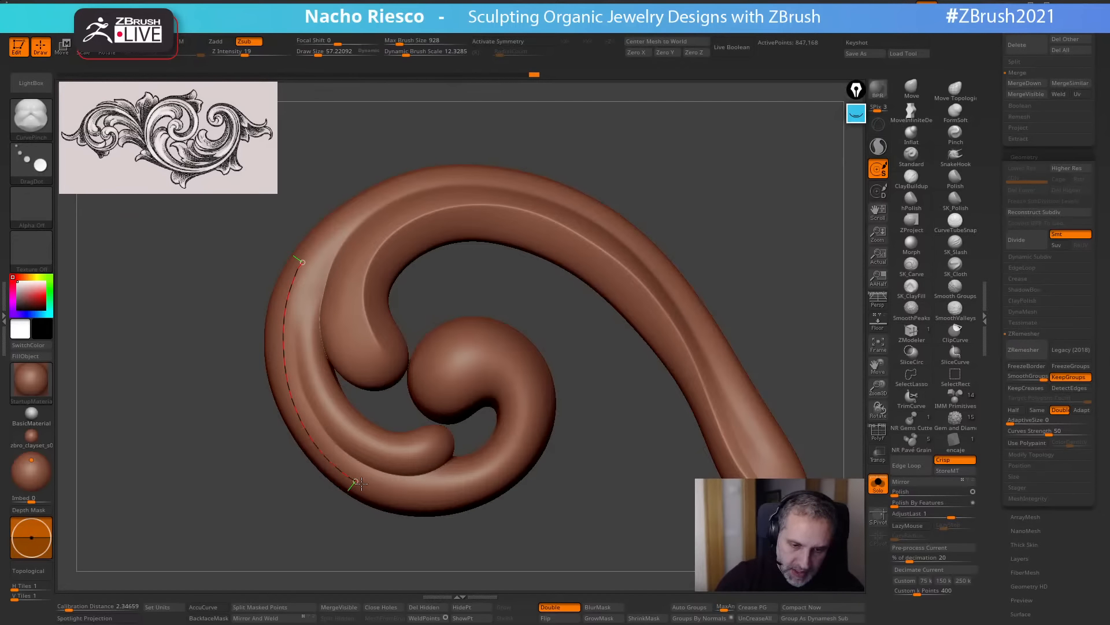
{"action": "left_click_drag", "start_coordinate": [454, 491], "coordinate": [504, 466]}
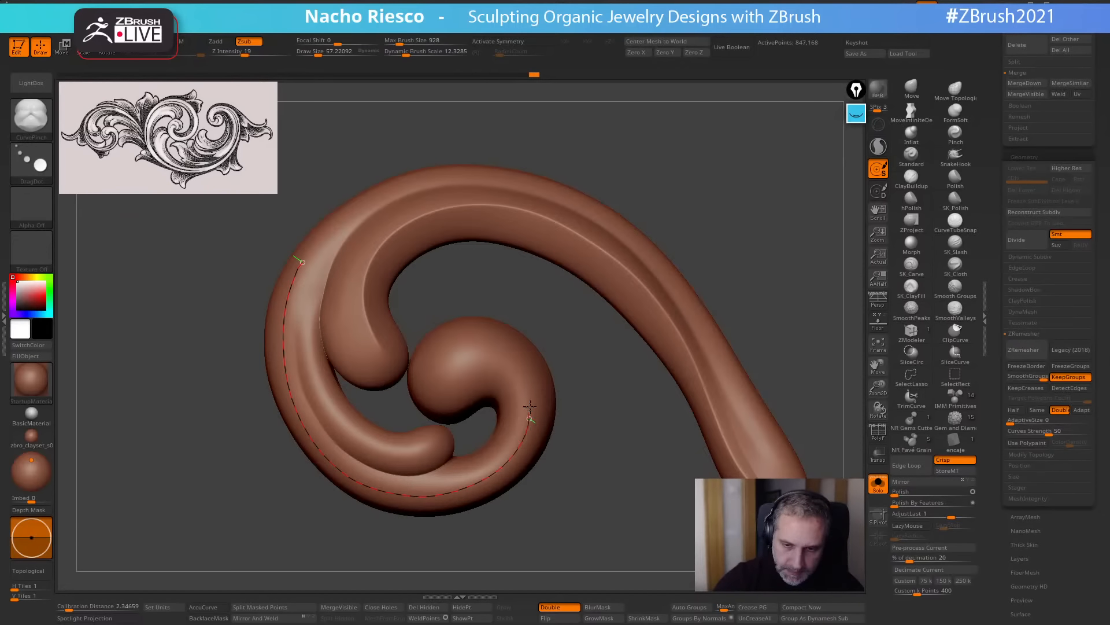
{"action": "left_click_drag", "start_coordinate": [458, 406], "coordinate": [457, 407]}
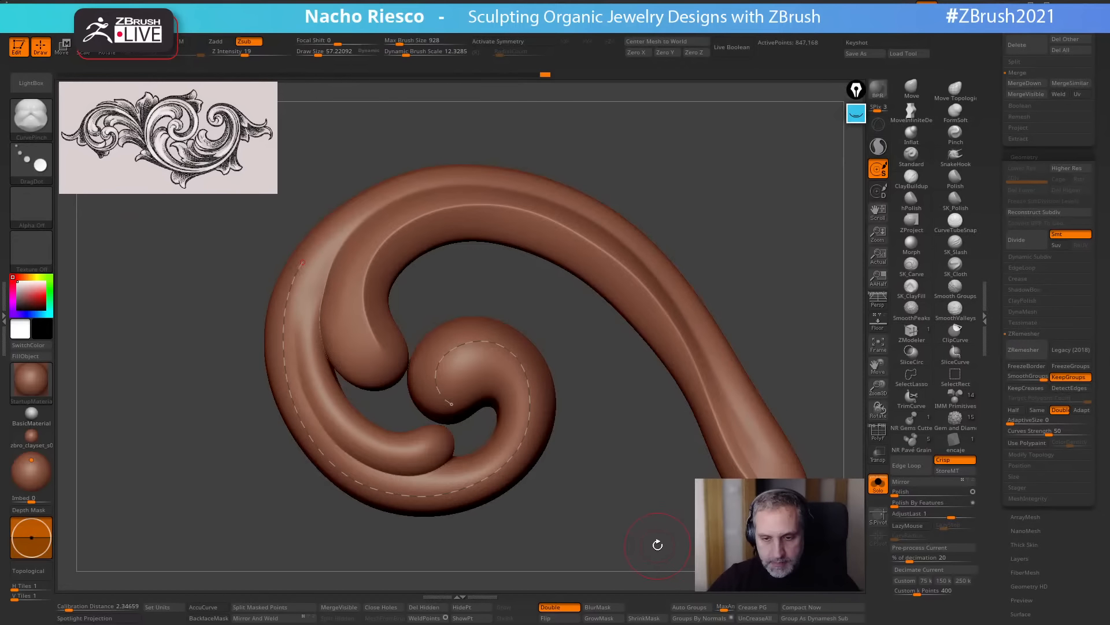
{"action": "left_click_drag", "start_coordinate": [544, 75], "coordinate": [540, 78]}
{"action": "mouse_move", "coordinate": [627, 507]}
{"action": "left_mouse_down", "text": "alt"}
{"action": "mouse_move", "coordinate": [647, 520]}
{"action": "mouse_move", "coordinate": [609, 500]}
{"action": "mouse_move", "coordinate": [652, 516]}
{"action": "mouse_move", "coordinate": [644, 488]}
{"action": "mouse_move", "coordinate": [629, 484]}
{"action": "left_mouse_up", "text": "alt"}
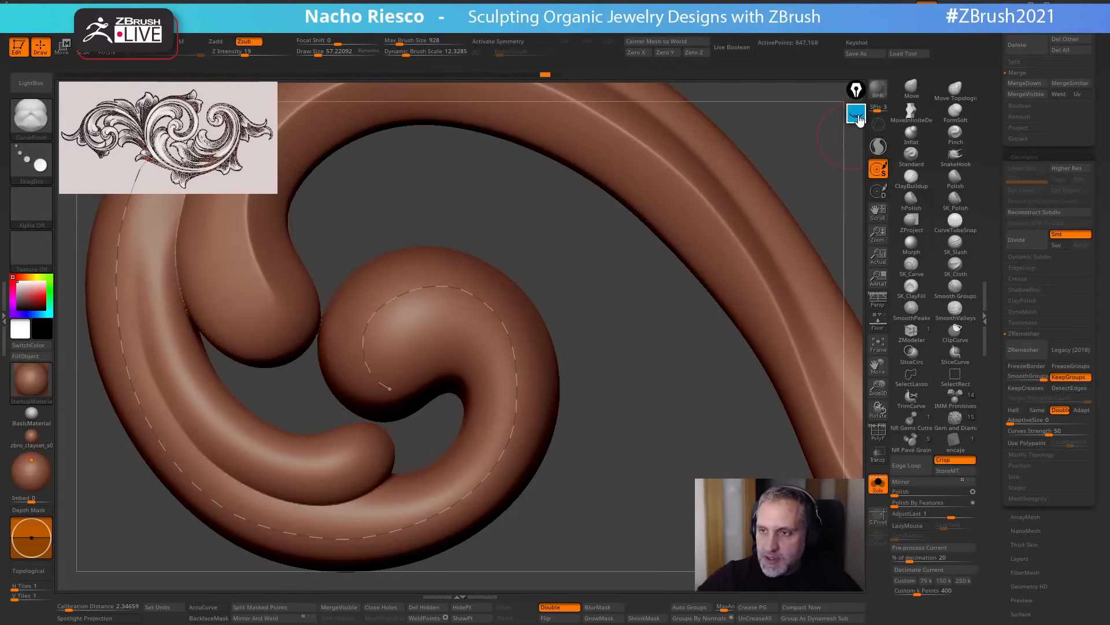
Circle the spiral's outer bend in yellow with the annotation pen, enlarge the circle to cover the whole bend, and clear the marks.
{"action": "left_click", "coordinate": [856, 114]}
{"action": "left_click", "coordinate": [860, 301]}
{"action": "left_click", "coordinate": [856, 149]}
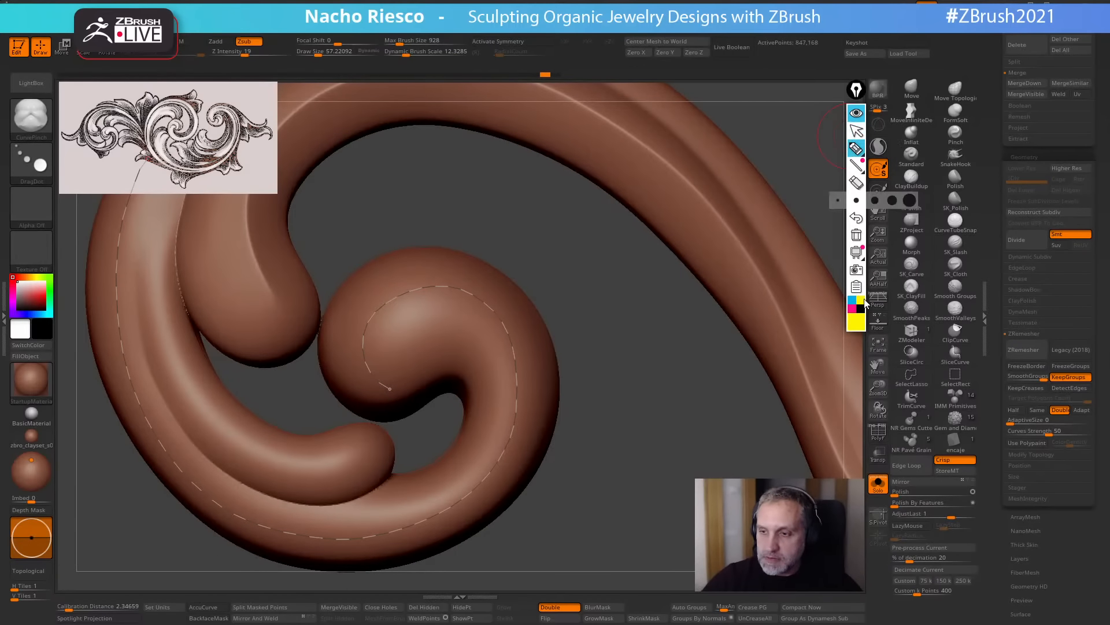
{"action": "mouse_move", "coordinate": [501, 282]}
{"action": "left_mouse_down"}
{"action": "mouse_move", "coordinate": [570, 389]}
{"action": "mouse_move", "coordinate": [498, 281]}
{"action": "left_mouse_up"}
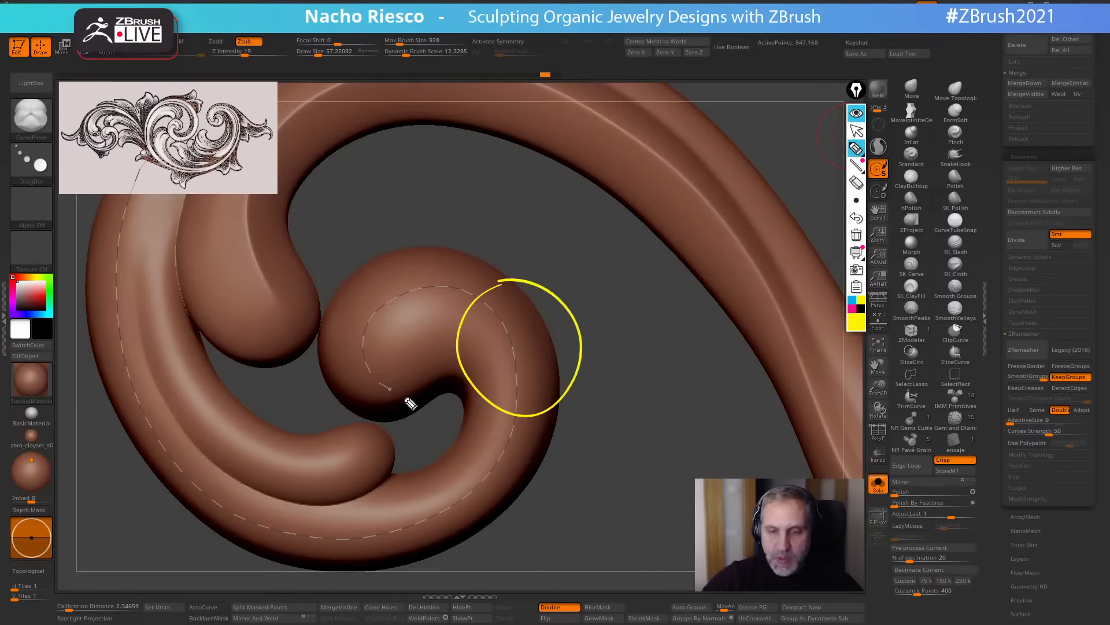
{"action": "left_click", "coordinate": [856, 235]}
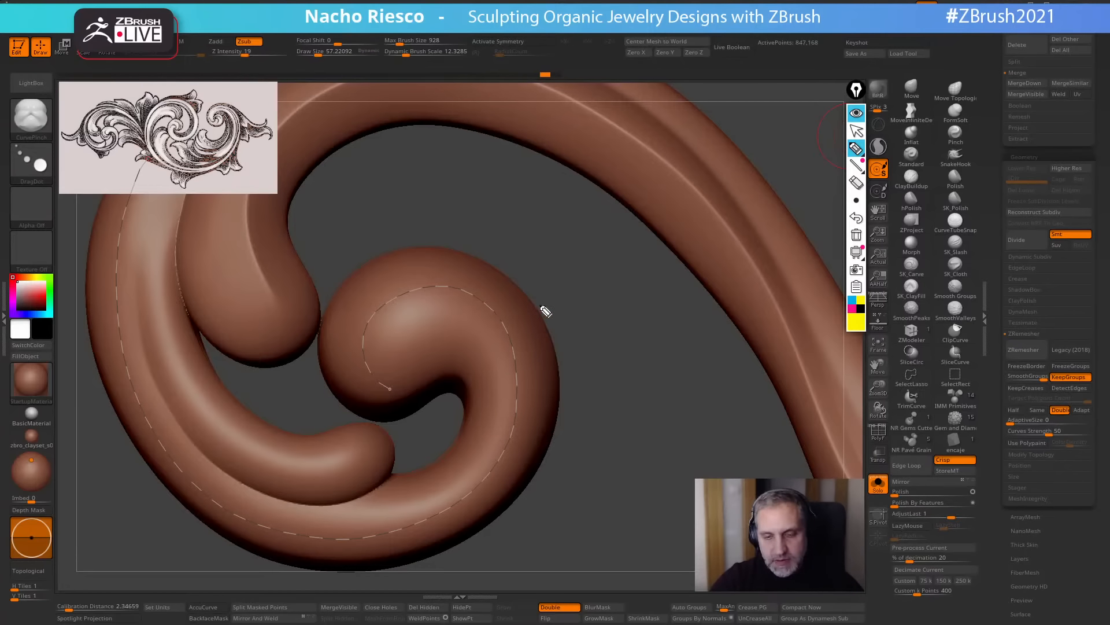
{"action": "mouse_move", "coordinate": [496, 295]}
{"action": "left_mouse_down"}
{"action": "mouse_move", "coordinate": [455, 474]}
{"action": "mouse_move", "coordinate": [558, 303]}
{"action": "mouse_move", "coordinate": [529, 280]}
{"action": "left_mouse_up"}
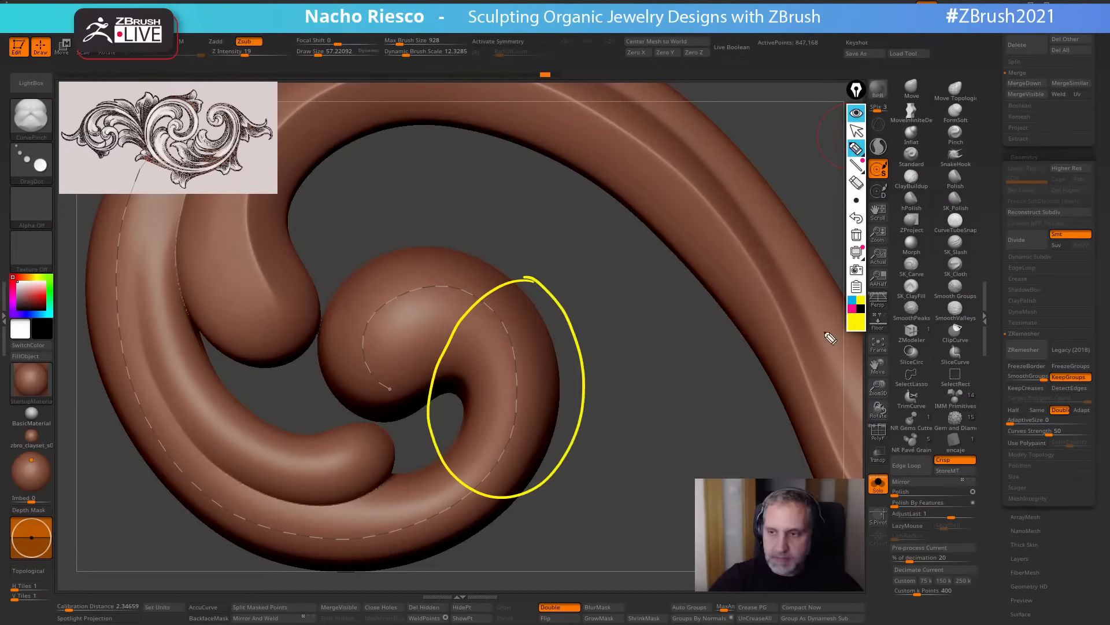
{"action": "left_click", "coordinate": [857, 132]}
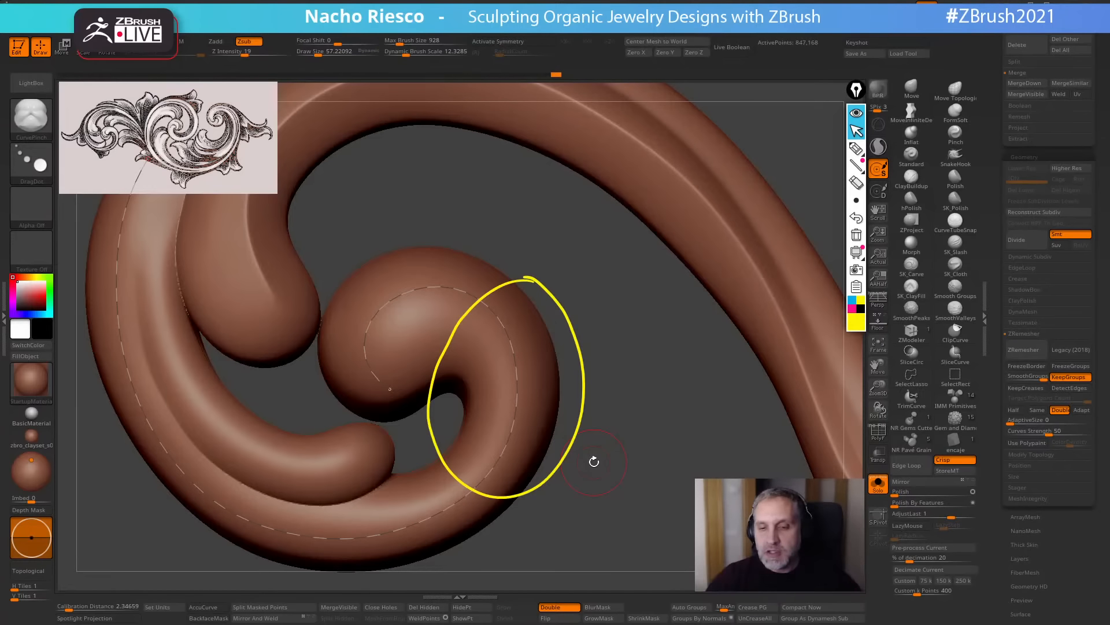
{"action": "left_click", "coordinate": [857, 234]}
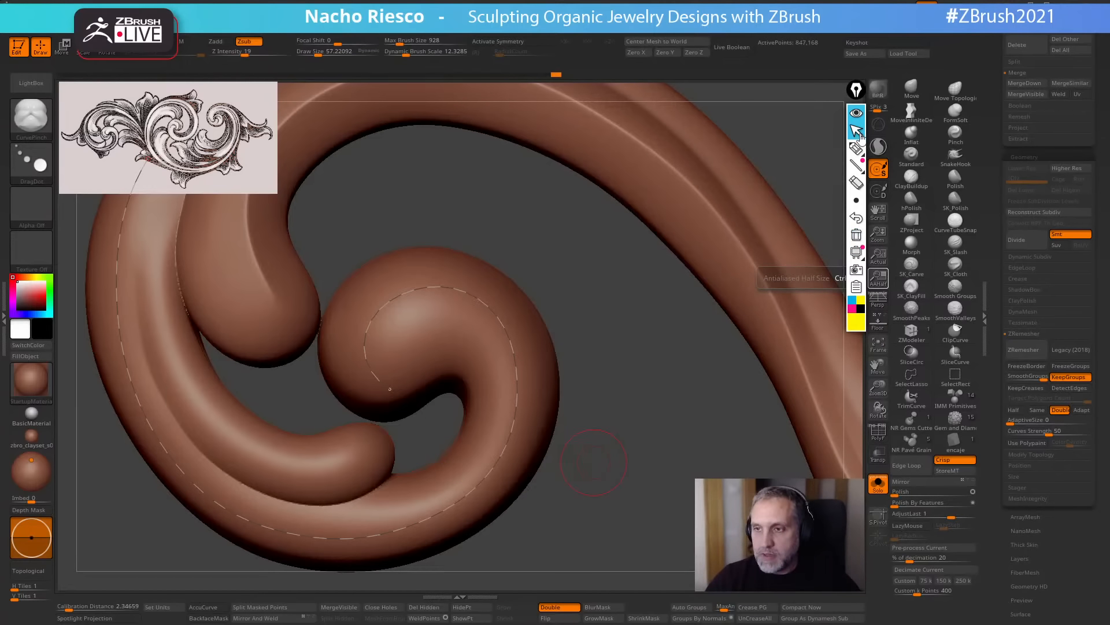
Switch the CurvePinch brush to Zadd and try pinching the outer band along its curve at Z intensity 19.
{"action": "mouse_move", "coordinate": [628, 443]}
{"action": "left_mouse_down"}
{"action": "mouse_move", "coordinate": [628, 524]}
{"action": "mouse_move", "coordinate": [649, 458]}
{"action": "left_mouse_up"}
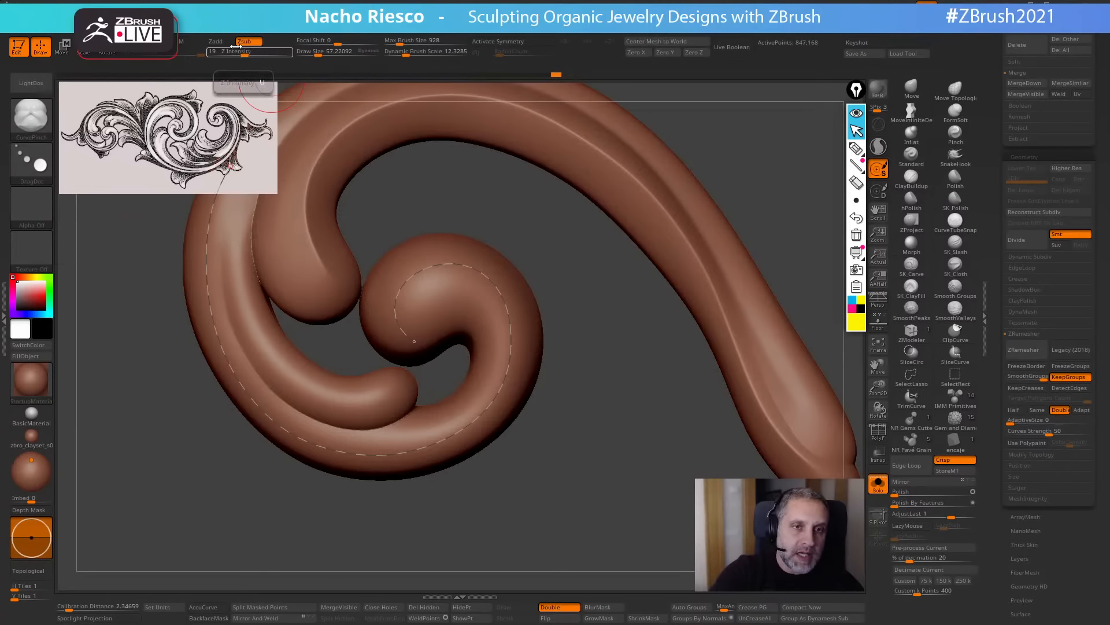
{"action": "left_click", "coordinate": [215, 41]}
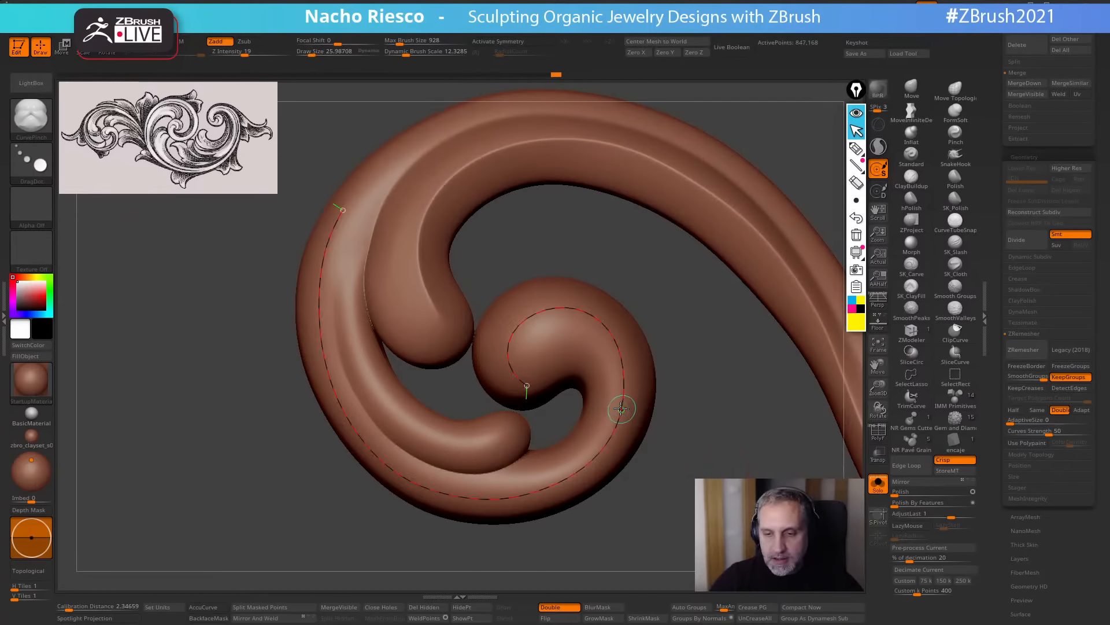
{"action": "left_click", "coordinate": [619, 409]}
{"action": "mouse_move", "coordinate": [647, 549]}
{"action": "left_mouse_down"}
{"action": "mouse_move", "coordinate": [650, 466]}
{"action": "mouse_move", "coordinate": [710, 434]}
{"action": "mouse_move", "coordinate": [675, 534]}
{"action": "left_mouse_up"}
{"action": "key", "text": "ctrl+z"}
Reduce the draw size to about 33 and try pinching the outer band along its curve at Z intensity 24.
{"action": "key", "text": "s"}
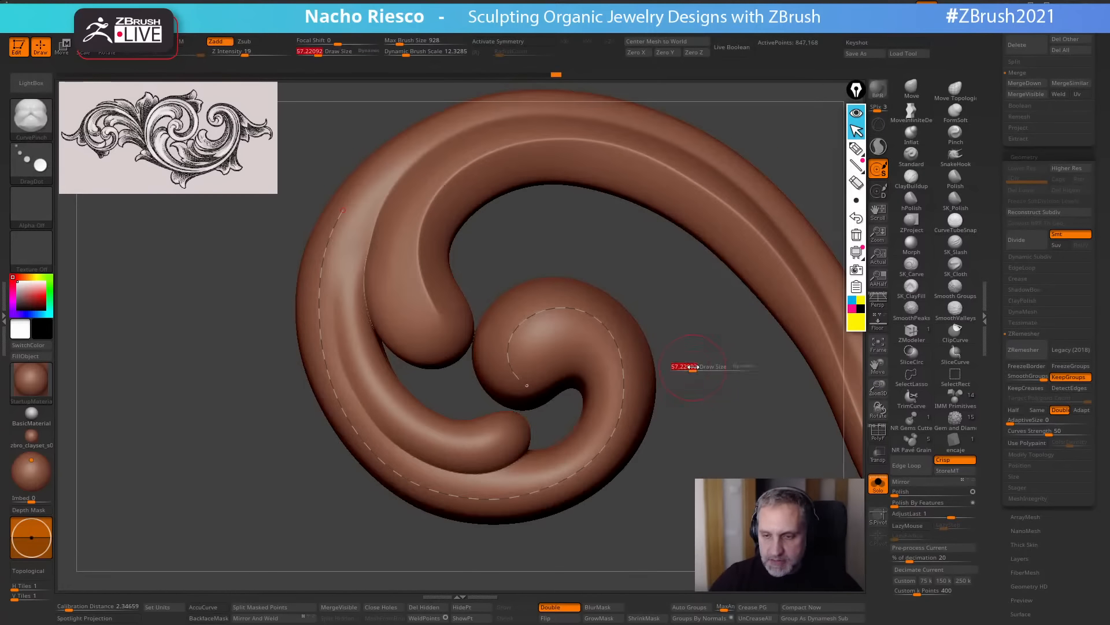
{"action": "left_click_drag", "start_coordinate": [692, 367], "coordinate": [685, 366]}
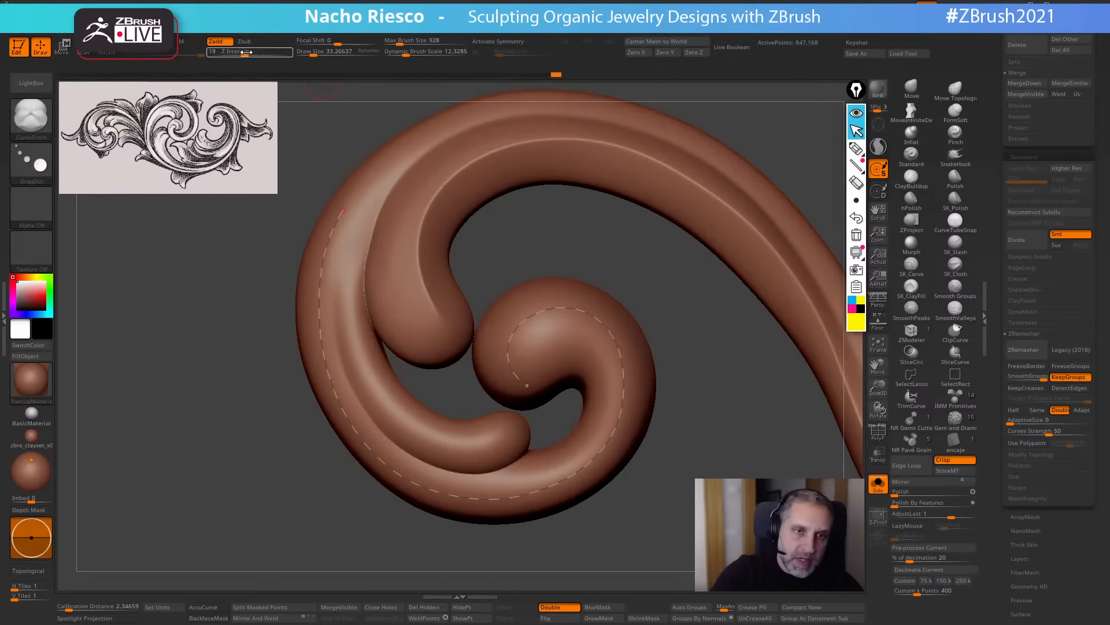
{"action": "left_click_drag", "start_coordinate": [245, 52], "coordinate": [250, 52]}
{"action": "left_click", "coordinate": [626, 389]}
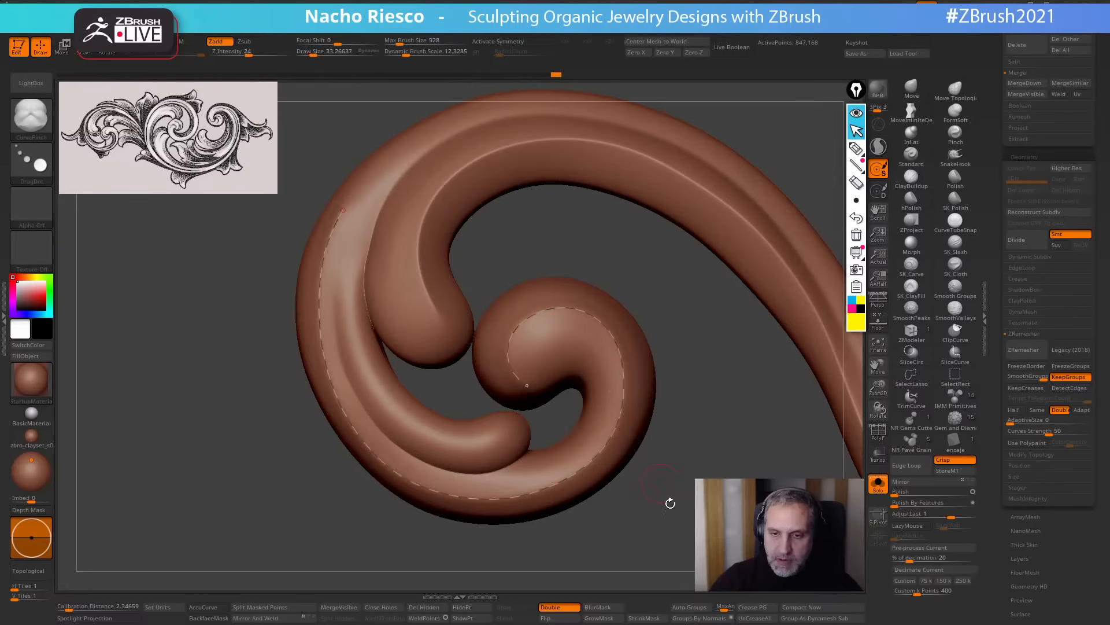
{"action": "mouse_move", "coordinate": [669, 501]}
{"action": "left_mouse_down"}
{"action": "mouse_move", "coordinate": [670, 525]}
{"action": "mouse_move", "coordinate": [677, 514]}
{"action": "left_mouse_up"}
{"action": "key", "text": "ctrl+z"}
Raise the Z intensity to 37 and try pinching the outer band along its curve again.
{"action": "left_click_drag", "start_coordinate": [250, 51], "coordinate": [258, 51]}
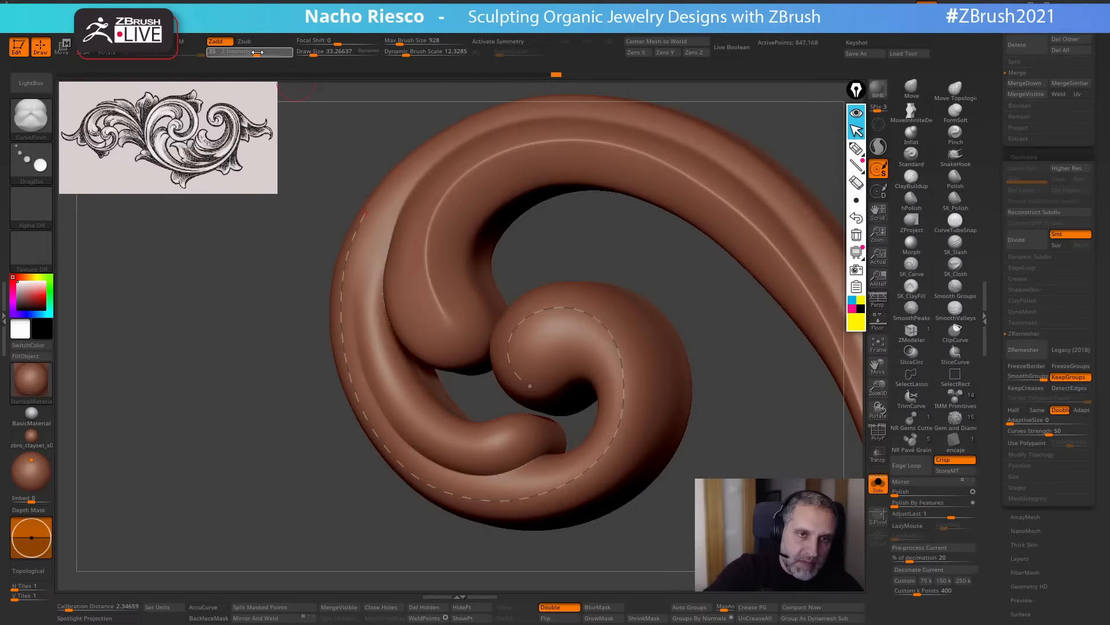
{"action": "mouse_move", "coordinate": [253, 226]}
{"action": "left_mouse_down"}
{"action": "mouse_move", "coordinate": [260, 234]}
{"action": "mouse_move", "coordinate": [250, 223]}
{"action": "left_mouse_up"}
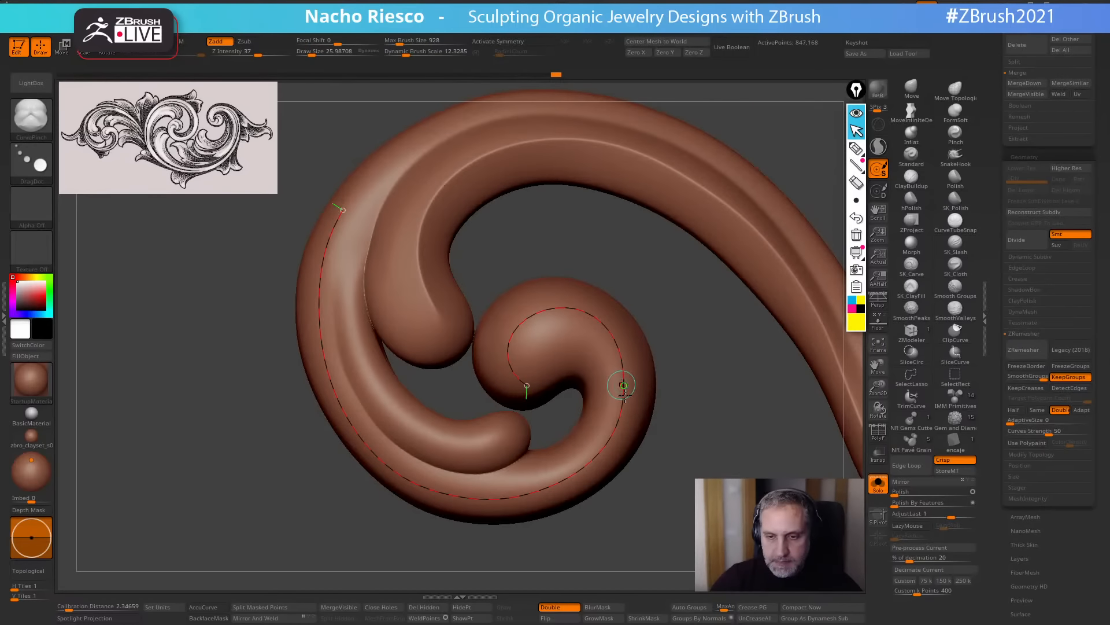
{"action": "left_click", "coordinate": [624, 395]}
{"action": "mouse_move", "coordinate": [651, 491]}
{"action": "left_mouse_down"}
{"action": "mouse_move", "coordinate": [662, 445]}
{"action": "mouse_move", "coordinate": [672, 512]}
{"action": "mouse_move", "coordinate": [665, 500]}
{"action": "mouse_move", "coordinate": [689, 539]}
{"action": "left_mouse_up"}
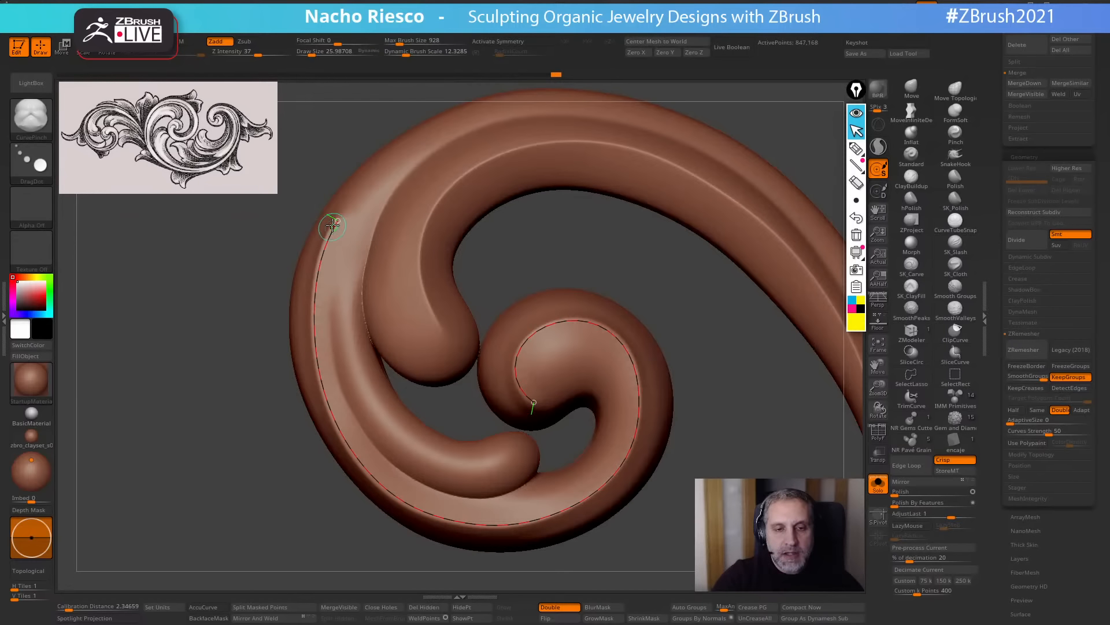
{"action": "left_click_drag", "start_coordinate": [323, 201], "coordinate": [342, 183]}
{"action": "left_click_drag", "start_coordinate": [726, 131], "coordinate": [642, 134]}
{"action": "key", "text": "ctrl+z"}
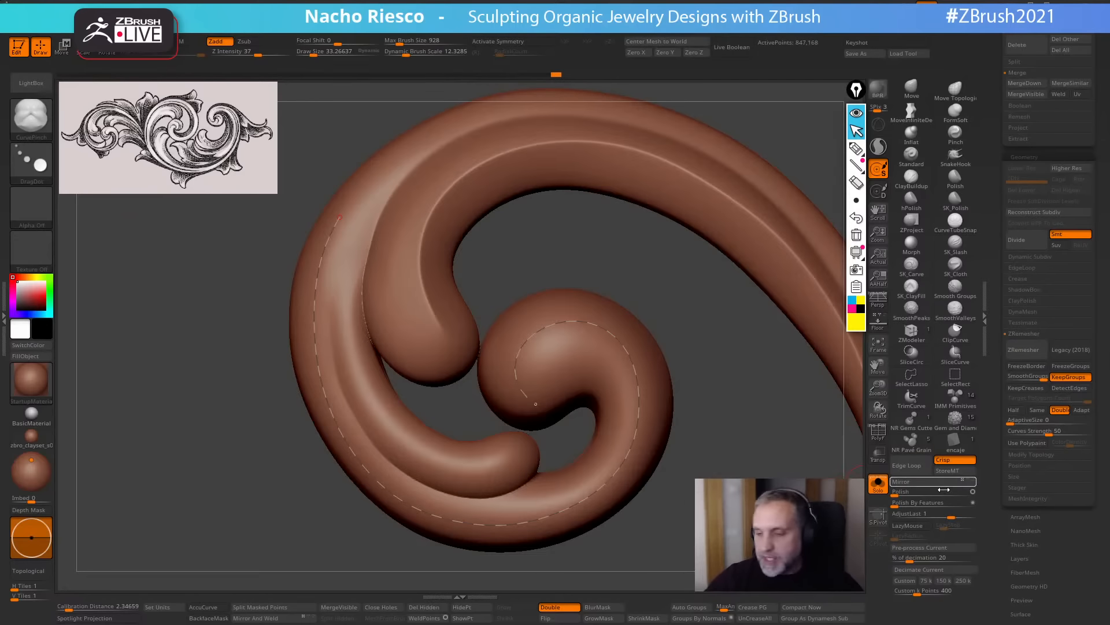
Store a morph target and pinch the ridge along the outer band's curve at Z intensity 37 and draw size about 33.
{"action": "left_click_drag", "start_coordinate": [712, 522], "coordinate": [665, 500], "text": "alt"}
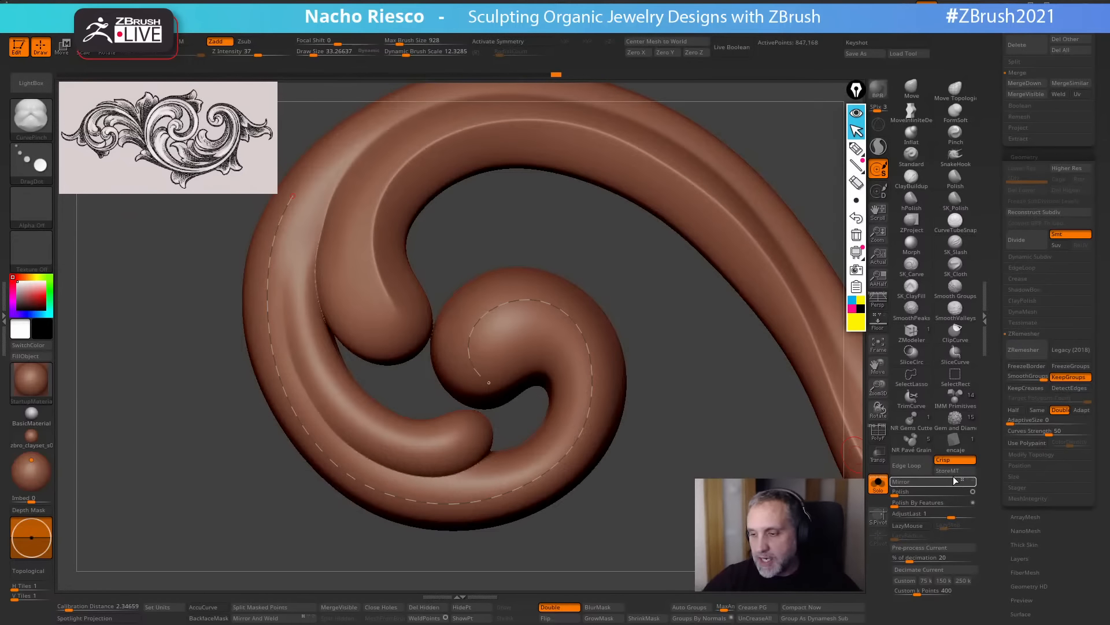
{"action": "left_click", "coordinate": [955, 470]}
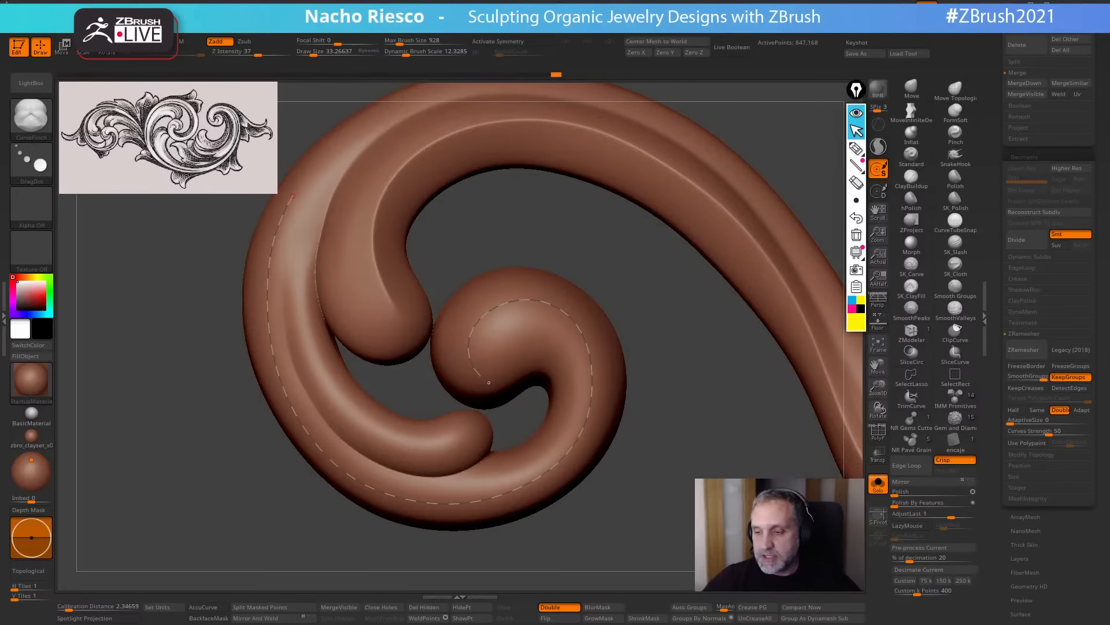
{"action": "left_click", "coordinate": [586, 418]}
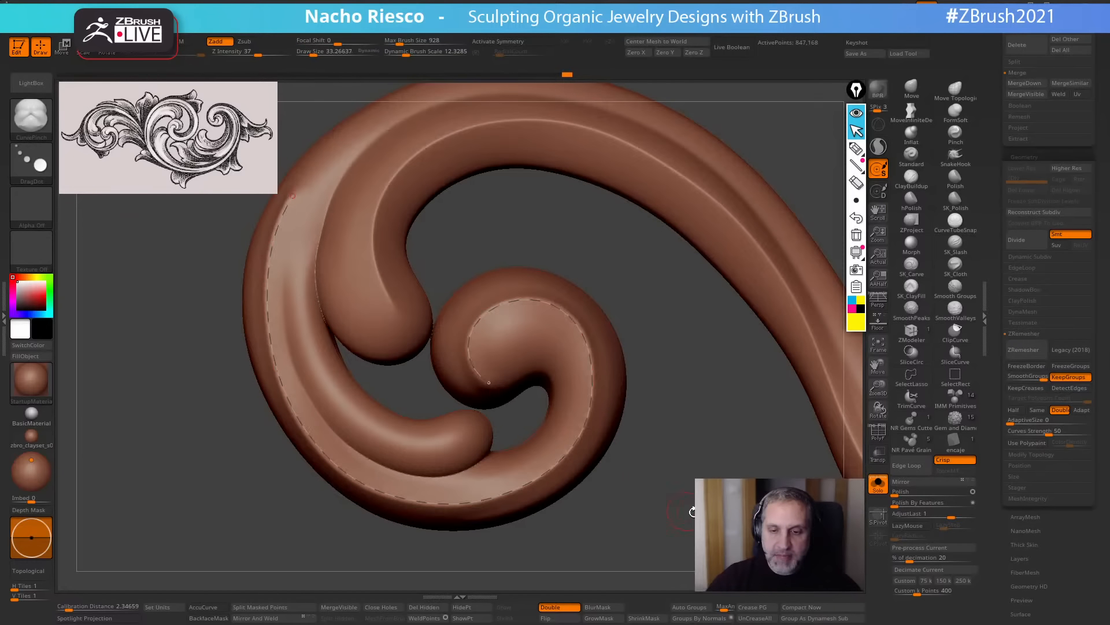
Fade the upper start of the outer band's ridge with the Morph brush at Z intensity 8 and draw size about 135.
{"action": "left_click_drag", "start_coordinate": [616, 230], "coordinate": [688, 339], "text": "alt"}
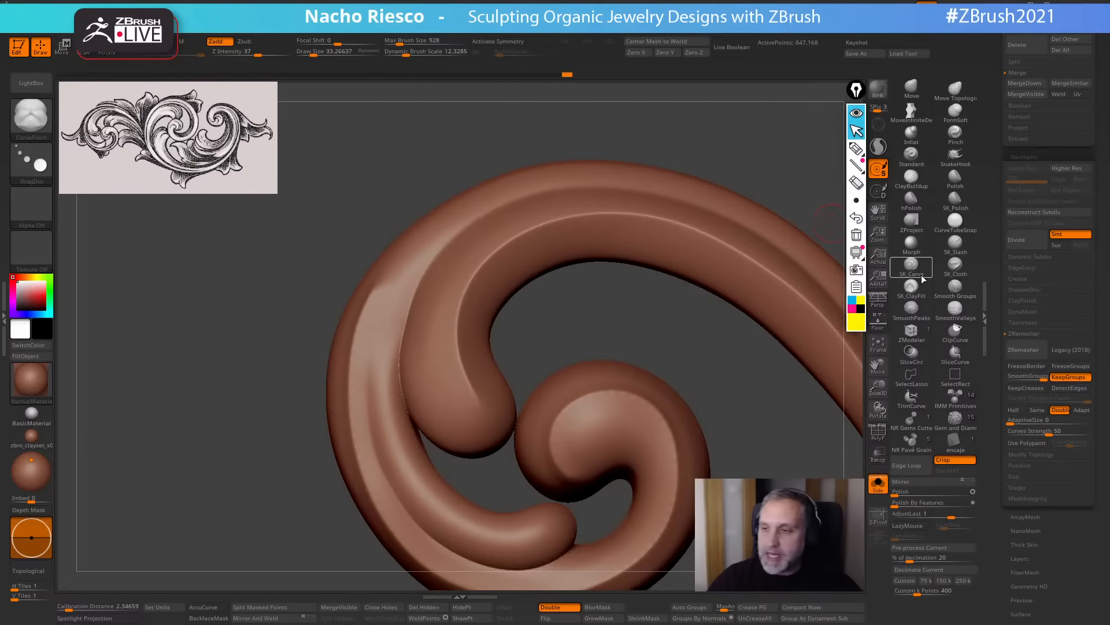
{"action": "left_click", "coordinate": [914, 246]}
{"action": "key", "text": "s"}
{"action": "left_click_drag", "start_coordinate": [392, 298], "coordinate": [387, 278]}
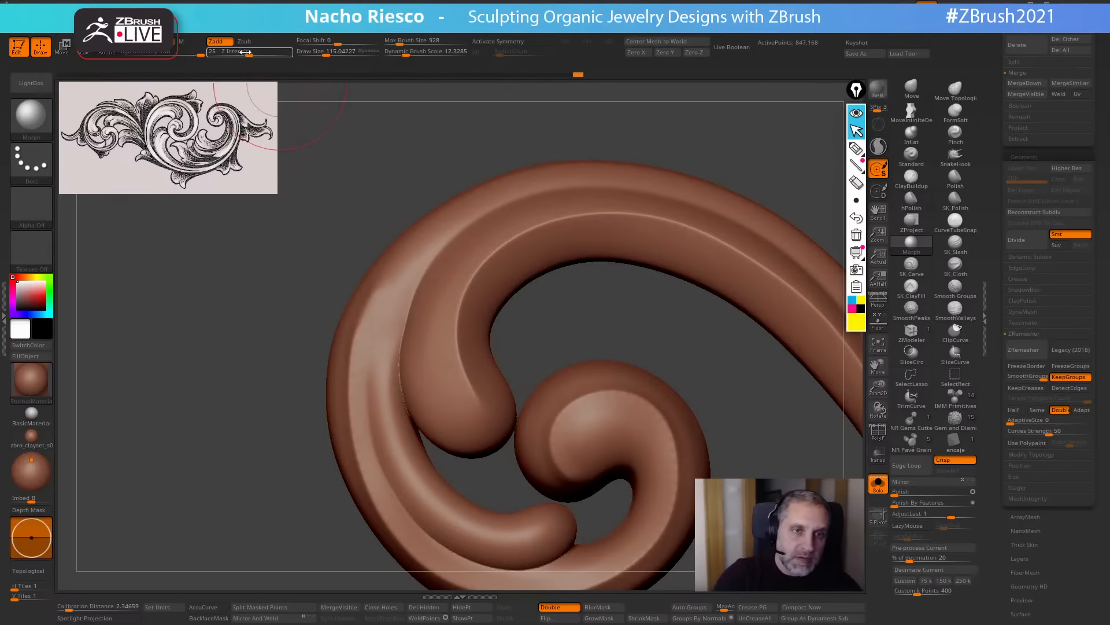
{"action": "left_click_drag", "start_coordinate": [249, 53], "coordinate": [231, 53]}
{"action": "key", "text": "s"}
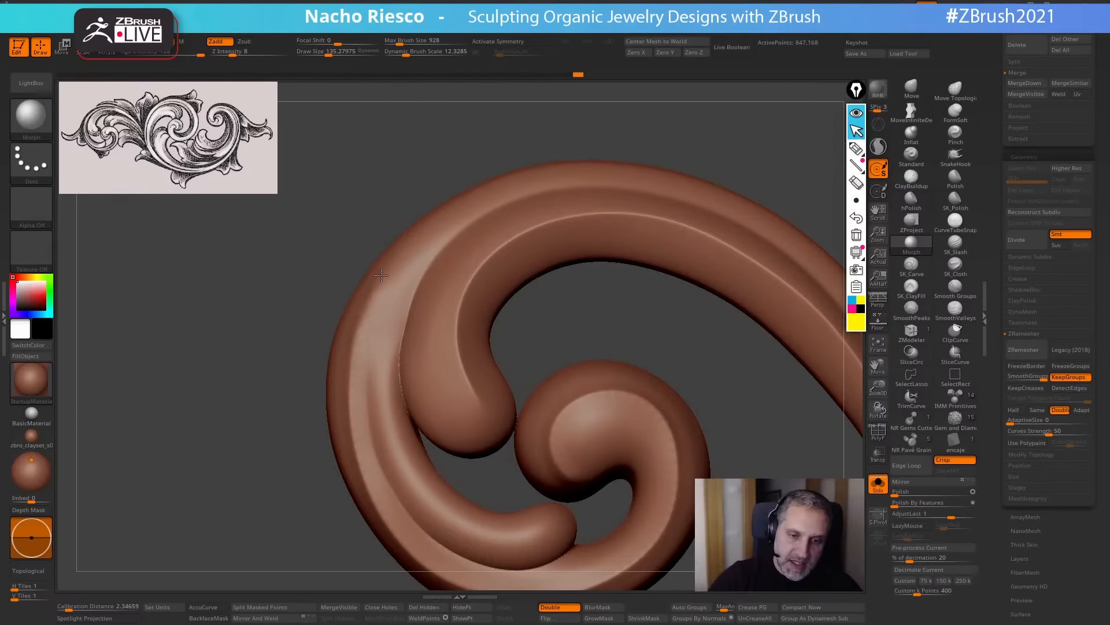
{"action": "left_click_drag", "start_coordinate": [394, 257], "coordinate": [382, 276]}
Smooth the lower bend of the outer band with the SmoothPeaks brush.
{"action": "left_click_drag", "start_coordinate": [605, 345], "coordinate": [692, 290], "text": "alt"}
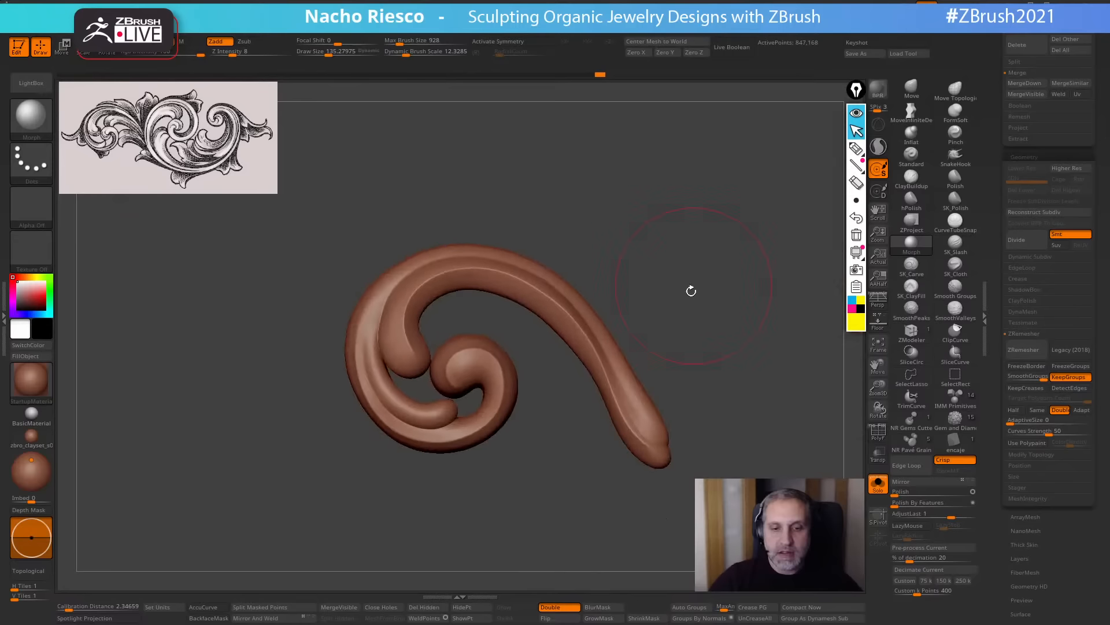
{"action": "left_click_drag", "start_coordinate": [689, 439], "coordinate": [687, 432], "text": "alt"}
{"action": "mouse_move", "coordinate": [763, 376]}
{"action": "left_mouse_down"}
{"action": "mouse_move", "coordinate": [756, 364]}
{"action": "mouse_move", "coordinate": [672, 531]}
{"action": "left_mouse_up"}
{"action": "key", "text": "shift"}
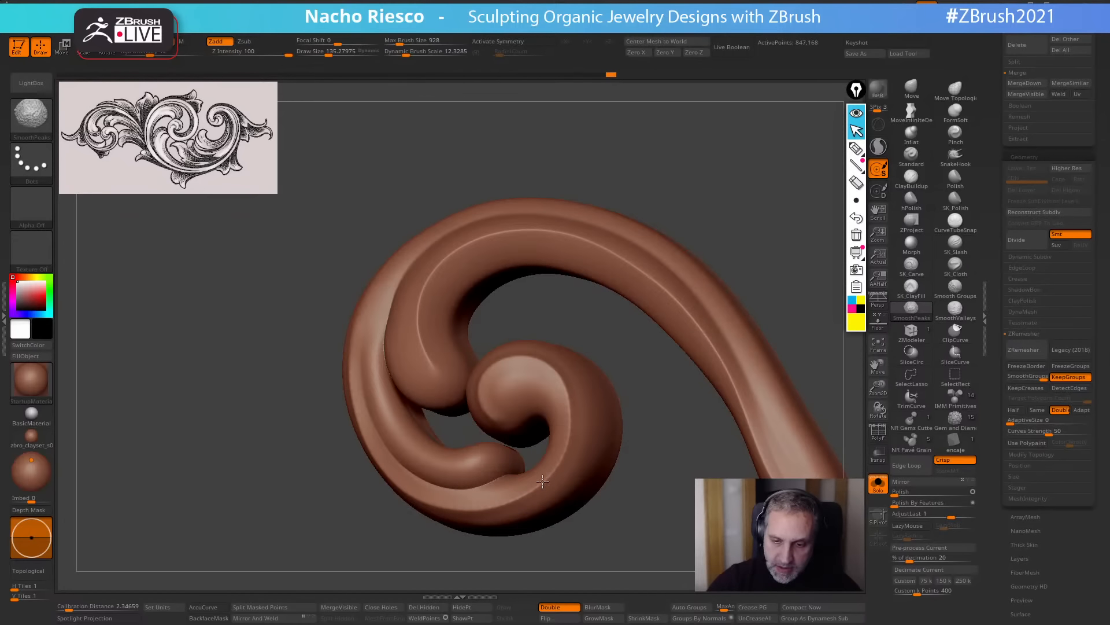
{"action": "left_click_drag", "start_coordinate": [388, 462], "coordinate": [358, 410], "text": "shift"}
{"action": "mouse_move", "coordinate": [585, 523]}
{"action": "left_mouse_down"}
{"action": "mouse_move", "coordinate": [619, 555]}
{"action": "mouse_move", "coordinate": [622, 501]}
{"action": "left_mouse_up"}
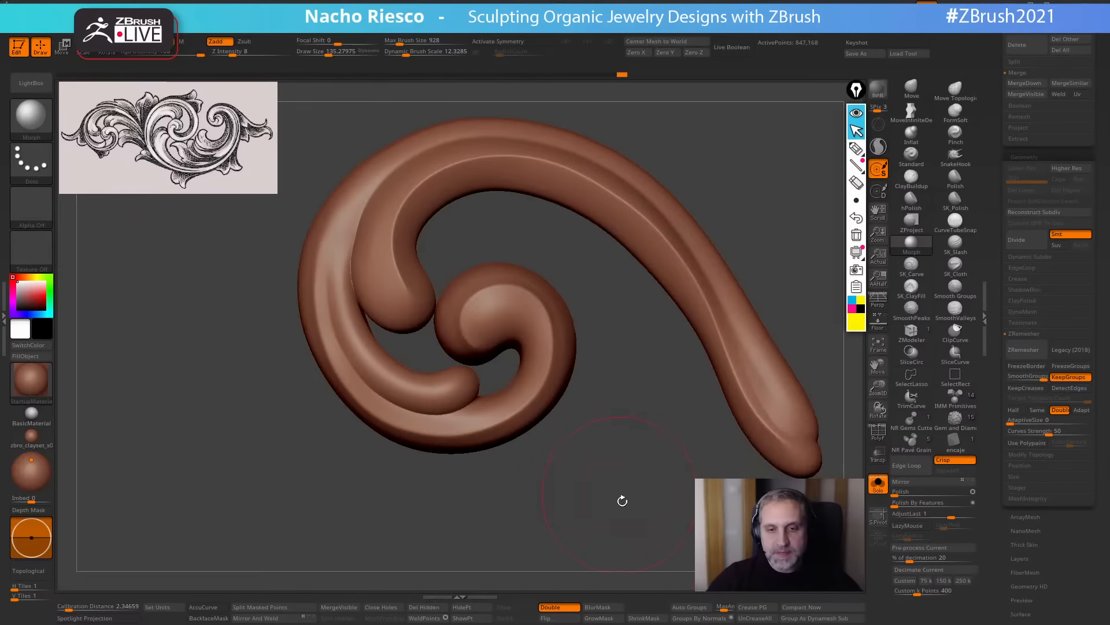
{"action": "key", "text": "ctrl"}
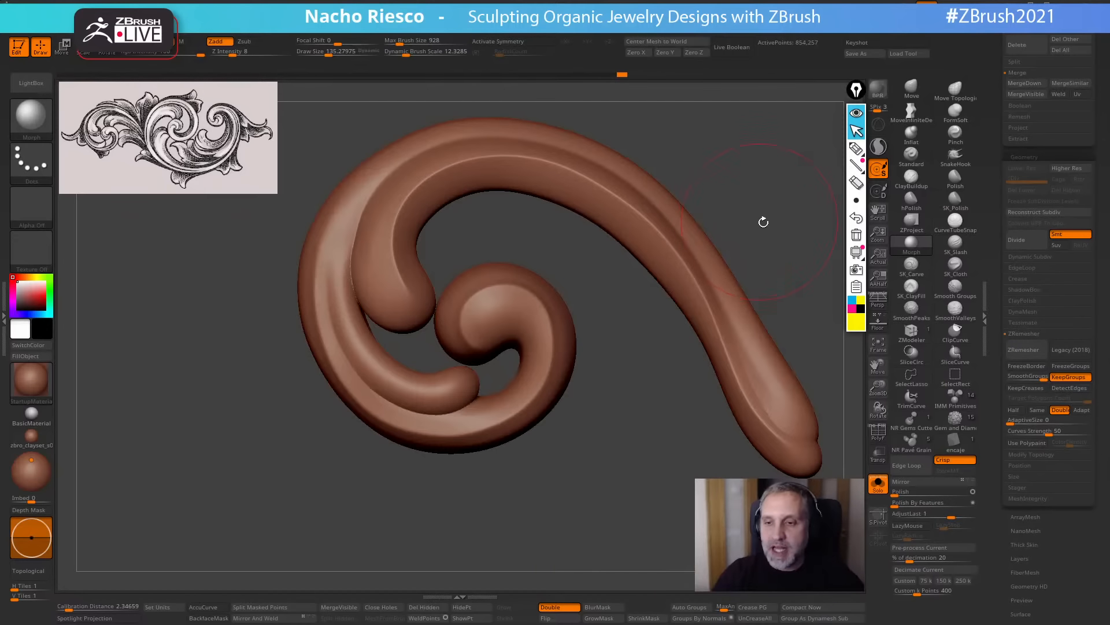
Polish the outer flank of the band along the arch with the Polish brush at Z intensity 22.
{"action": "mouse_move", "coordinate": [761, 220]}
{"action": "left_mouse_down"}
{"action": "mouse_move", "coordinate": [790, 206]}
{"action": "mouse_move", "coordinate": [740, 253]}
{"action": "mouse_move", "coordinate": [778, 243]}
{"action": "left_mouse_up"}
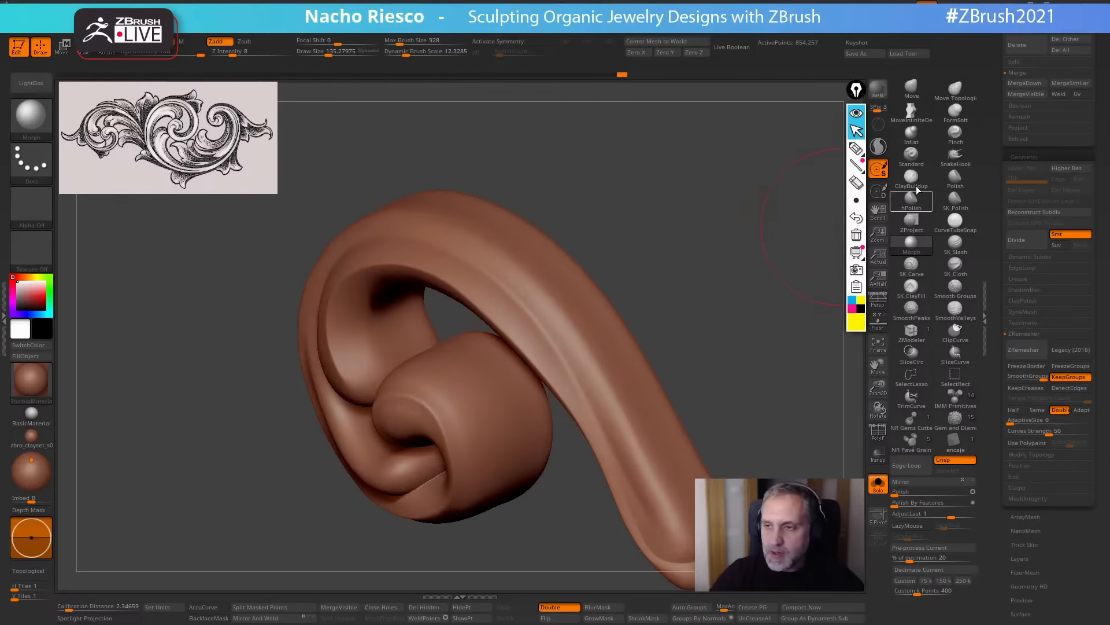
{"action": "left_click", "coordinate": [956, 180]}
{"action": "mouse_move", "coordinate": [763, 281]}
{"action": "left_mouse_down"}
{"action": "mouse_move", "coordinate": [763, 342]}
{"action": "mouse_move", "coordinate": [799, 313]}
{"action": "mouse_move", "coordinate": [771, 367]}
{"action": "mouse_move", "coordinate": [778, 425]}
{"action": "left_mouse_up"}
{"action": "mouse_move", "coordinate": [653, 266]}
{"action": "left_mouse_down"}
{"action": "mouse_move", "coordinate": [694, 261]}
{"action": "mouse_move", "coordinate": [684, 223]}
{"action": "mouse_move", "coordinate": [752, 250]}
{"action": "mouse_move", "coordinate": [726, 263]}
{"action": "left_mouse_up"}
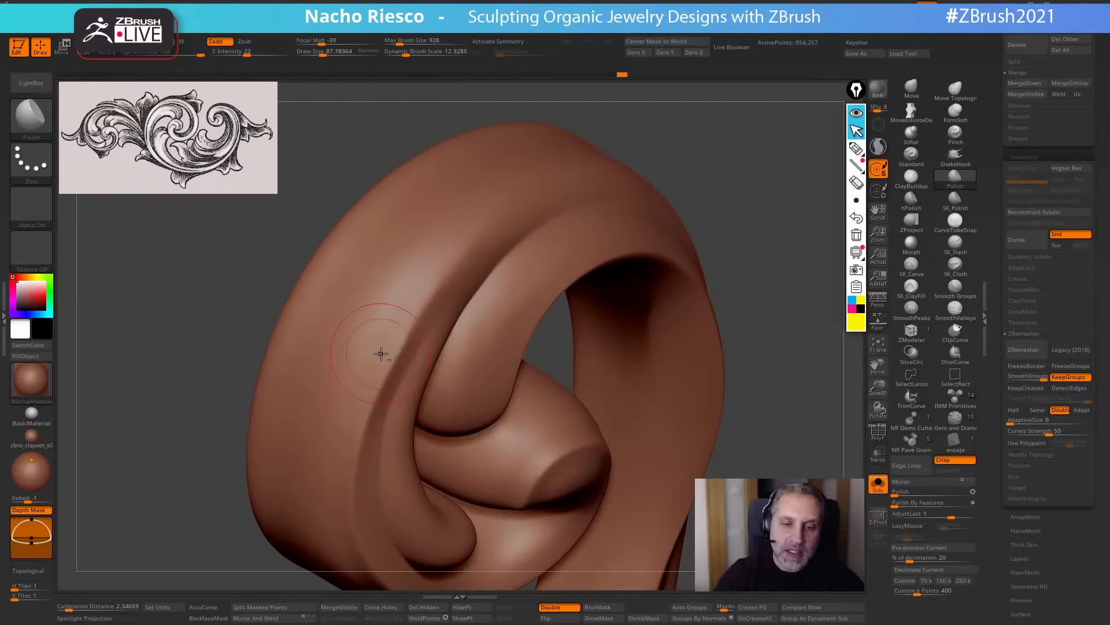
{"action": "left_click_drag", "start_coordinate": [409, 297], "coordinate": [476, 228], "text": "alt"}
{"action": "left_click_drag", "start_coordinate": [717, 254], "coordinate": [757, 214]}
{"action": "left_click_drag", "start_coordinate": [402, 315], "coordinate": [553, 172]}
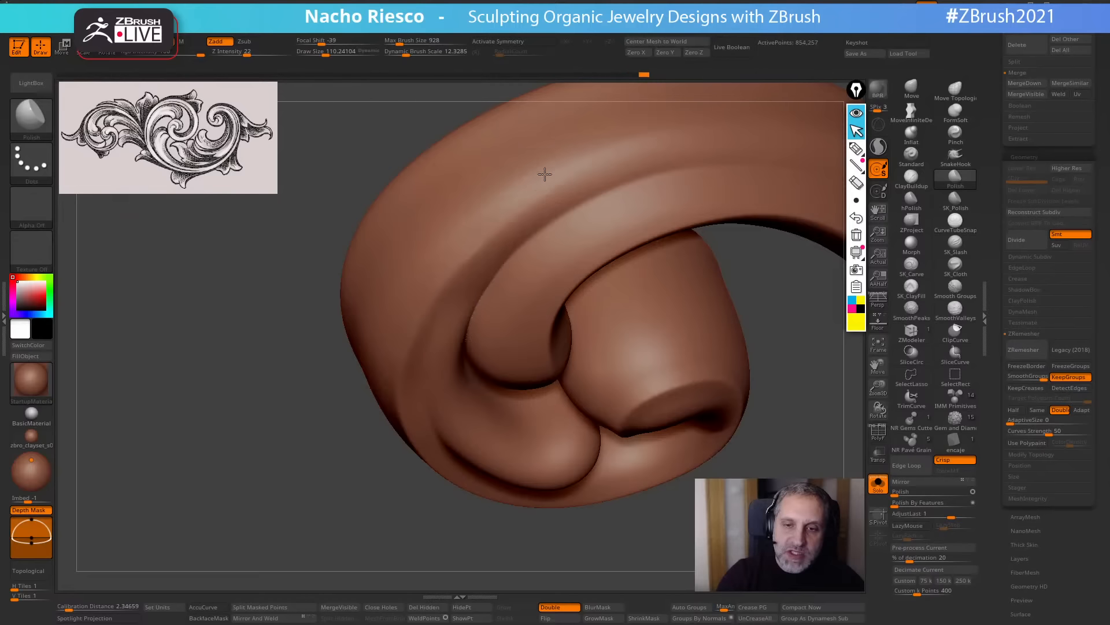
{"action": "mouse_move", "coordinate": [429, 266]}
{"action": "left_mouse_down"}
{"action": "mouse_move", "coordinate": [573, 164]}
{"action": "mouse_move", "coordinate": [667, 130]}
{"action": "left_mouse_up"}
{"action": "left_click_drag", "start_coordinate": [409, 287], "coordinate": [607, 157]}
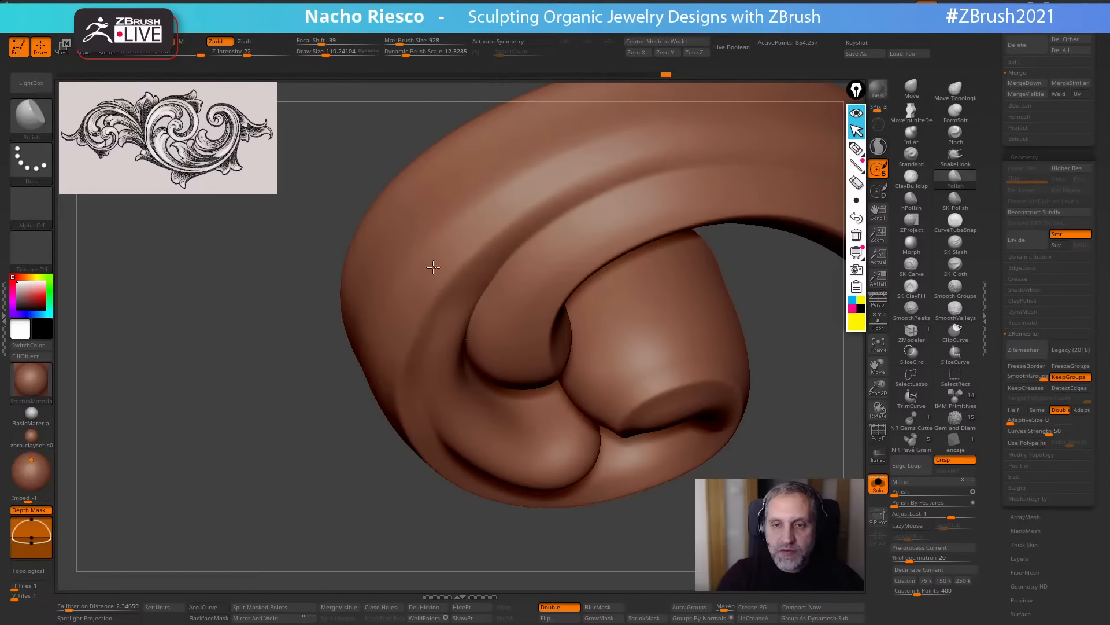
Change the model's material to BasicMaterial2.
{"action": "left_click", "coordinate": [32, 382]}
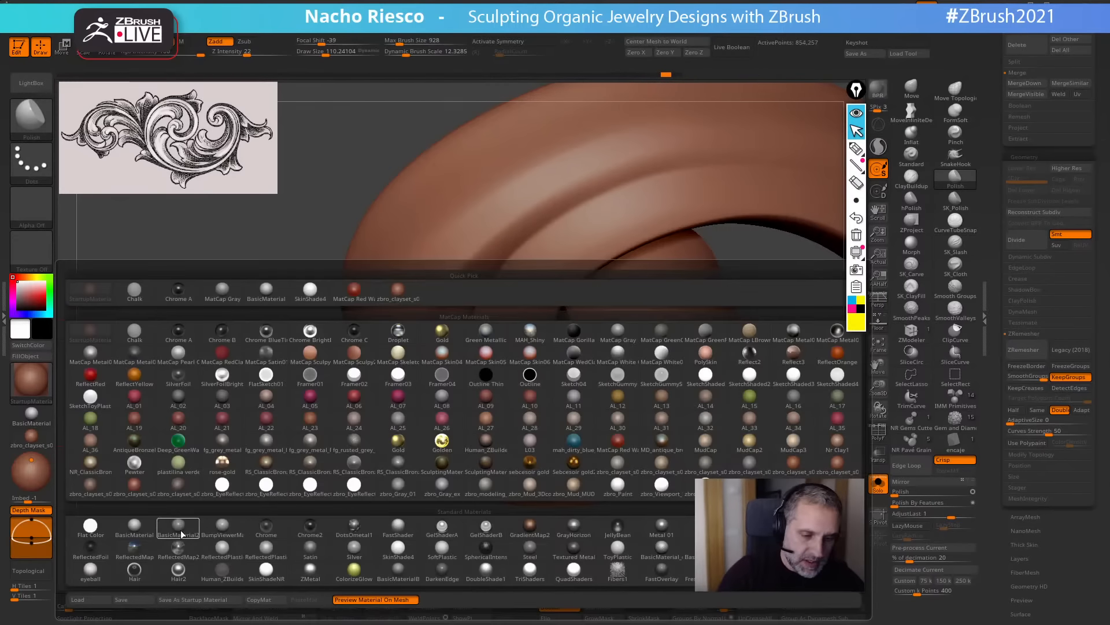
{"action": "left_click", "coordinate": [181, 532]}
{"action": "left_click_drag", "start_coordinate": [238, 530], "coordinate": [283, 543]}
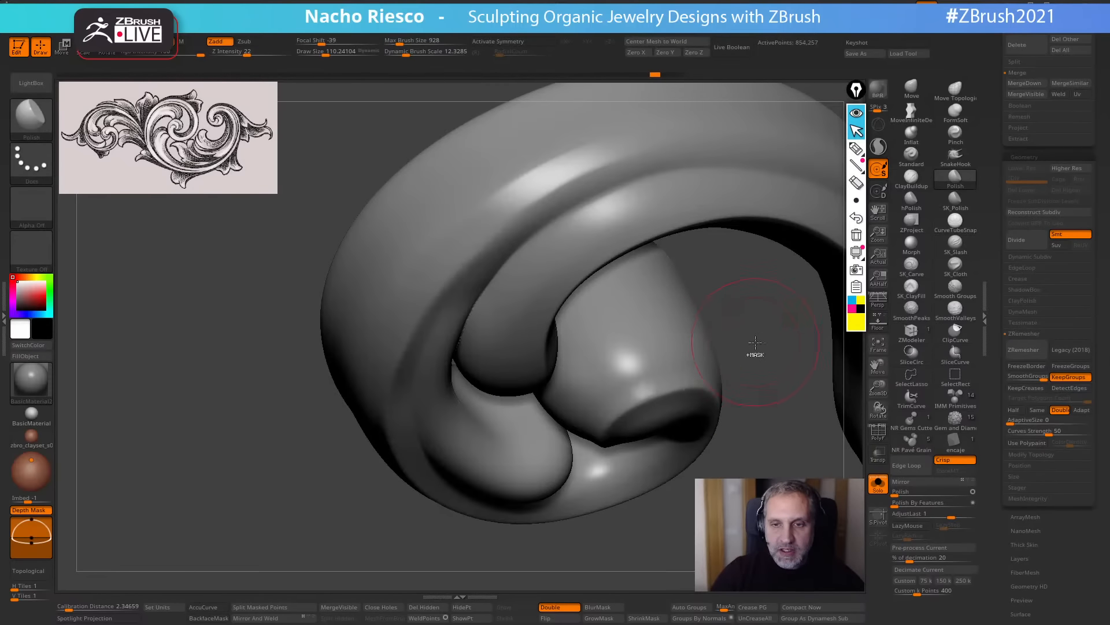
Undo the last polish strokes and polish the outer flank of the band again, from the arch down around its side.
{"action": "key", "text": "ctrl+z"}
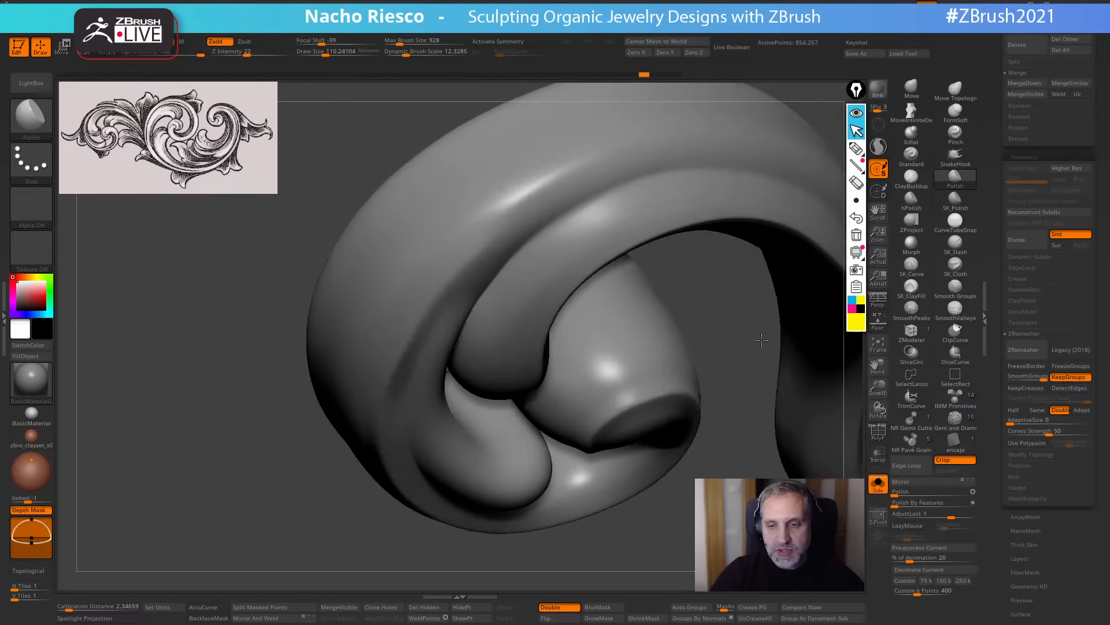
{"action": "key", "text": "ctrl+z"}
{"action": "left_click_drag", "start_coordinate": [761, 340], "coordinate": [697, 409], "text": "alt"}
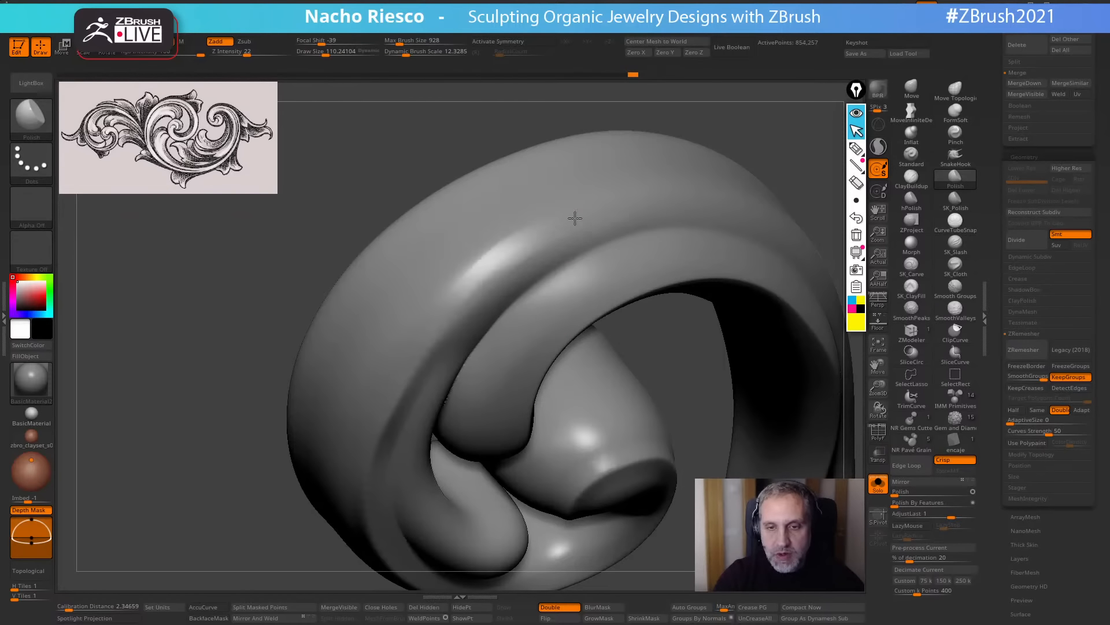
{"action": "mouse_move", "coordinate": [574, 218]}
{"action": "left_mouse_down"}
{"action": "mouse_move", "coordinate": [436, 309]}
{"action": "mouse_move", "coordinate": [498, 266]}
{"action": "mouse_move", "coordinate": [654, 199]}
{"action": "mouse_move", "coordinate": [450, 297]}
{"action": "mouse_move", "coordinate": [643, 195]}
{"action": "left_mouse_up"}
{"action": "left_click_drag", "start_coordinate": [771, 138], "coordinate": [801, 139]}
{"action": "mouse_move", "coordinate": [510, 250]}
{"action": "left_mouse_down"}
{"action": "mouse_move", "coordinate": [697, 198]}
{"action": "mouse_move", "coordinate": [537, 240]}
{"action": "mouse_move", "coordinate": [550, 230]}
{"action": "mouse_move", "coordinate": [385, 404]}
{"action": "mouse_move", "coordinate": [391, 385]}
{"action": "left_mouse_up"}
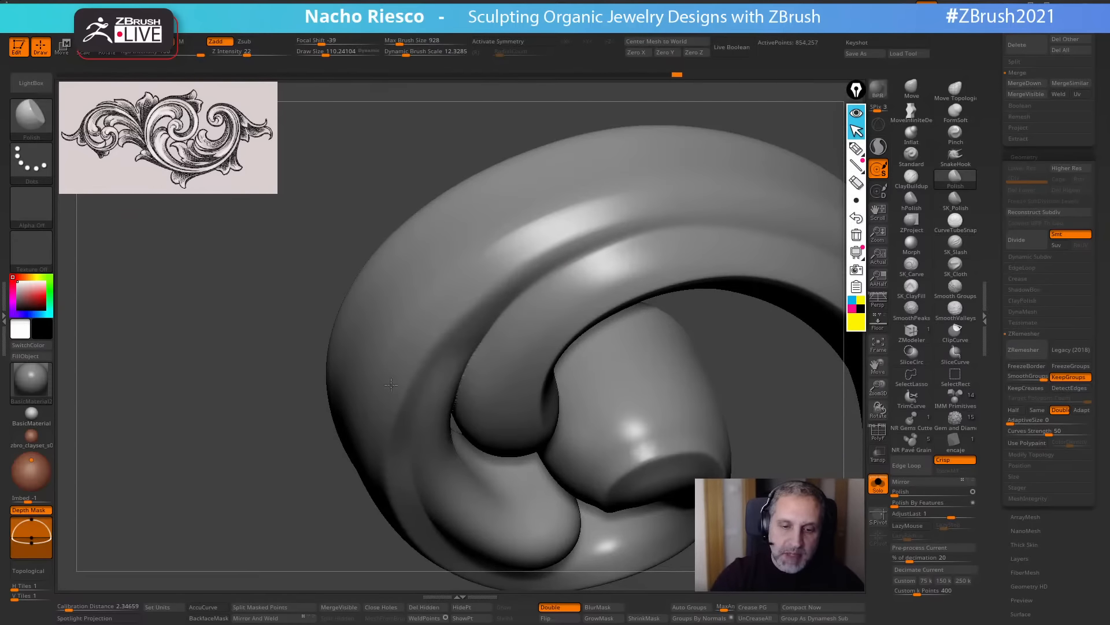
{"action": "left_click_drag", "start_coordinate": [277, 492], "coordinate": [303, 441]}
{"action": "mouse_move", "coordinate": [432, 345]}
{"action": "left_mouse_down"}
{"action": "mouse_move", "coordinate": [418, 333]}
{"action": "mouse_move", "coordinate": [350, 461]}
{"action": "mouse_move", "coordinate": [429, 322]}
{"action": "left_mouse_up"}
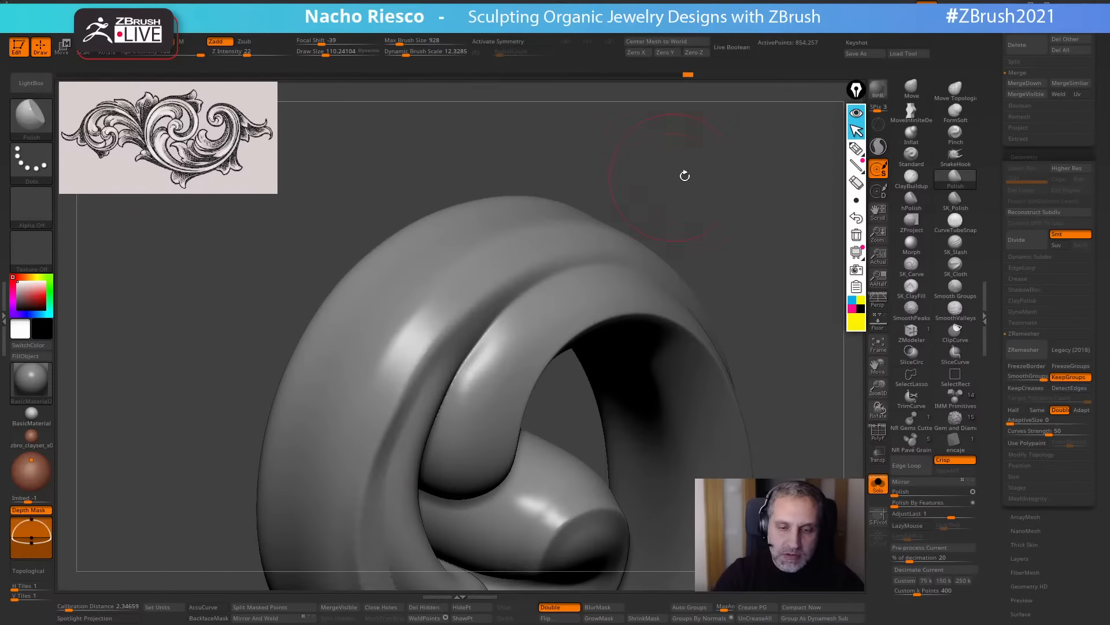
Try a Polish stroke along the groove over the top of the arch.
{"action": "mouse_move", "coordinate": [685, 176]}
{"action": "left_mouse_down"}
{"action": "mouse_move", "coordinate": [729, 373]}
{"action": "mouse_move", "coordinate": [610, 373]}
{"action": "mouse_move", "coordinate": [750, 307]}
{"action": "left_mouse_up"}
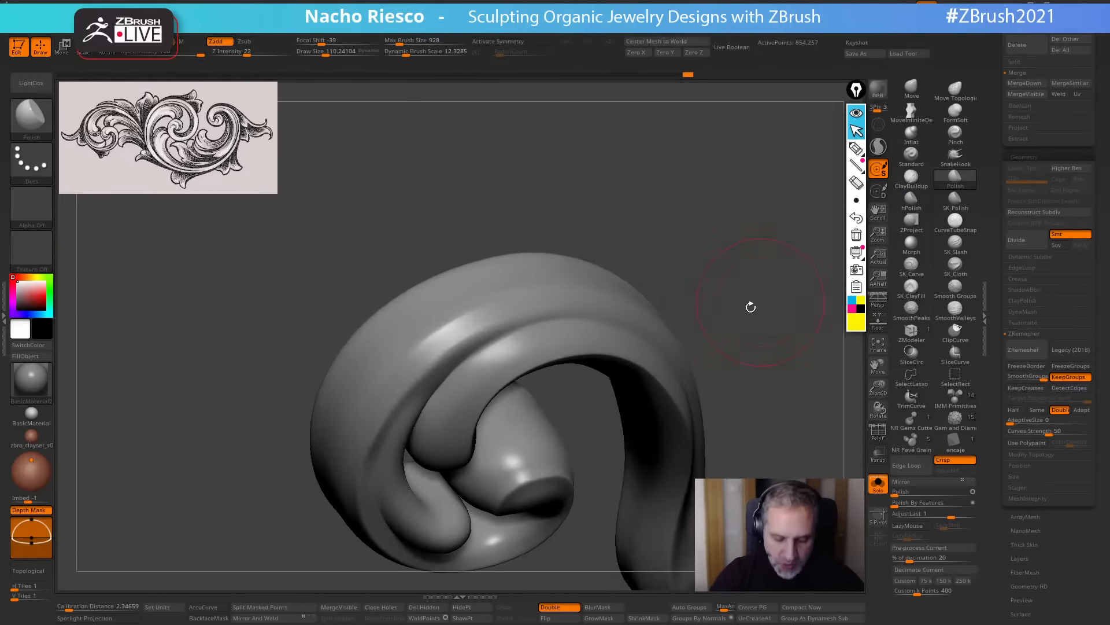
{"action": "left_click_drag", "start_coordinate": [483, 319], "coordinate": [598, 287], "text": "ctrl"}
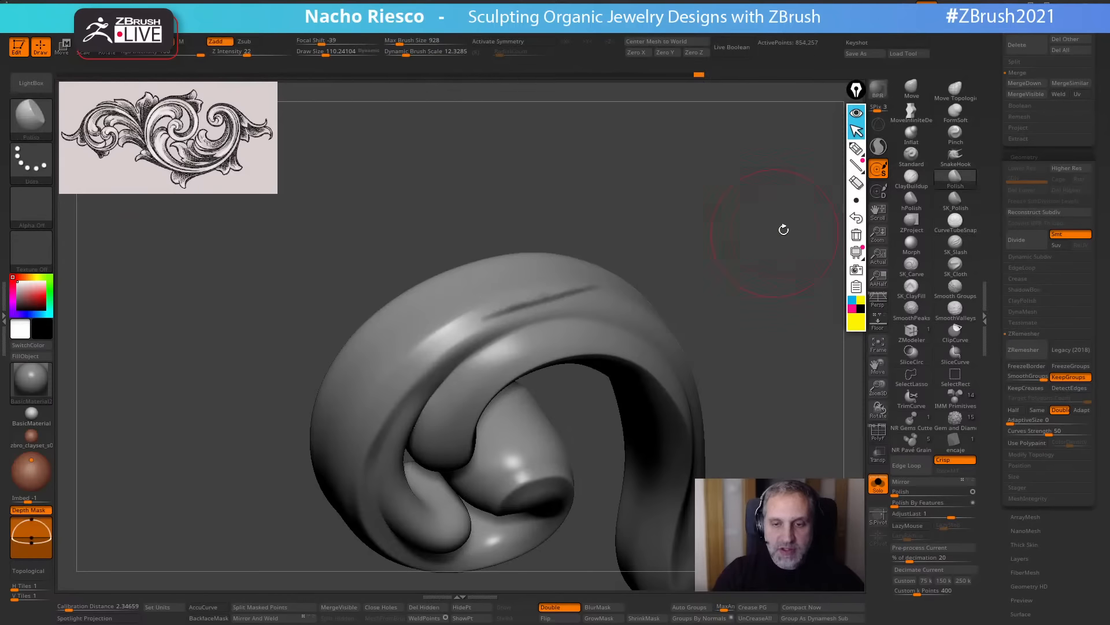
{"action": "mouse_move", "coordinate": [766, 251]}
{"action": "left_mouse_down", "text": "ctrl"}
{"action": "mouse_move", "coordinate": [740, 263]}
{"action": "mouse_move", "coordinate": [727, 218]}
{"action": "left_mouse_up", "text": "ctrl"}
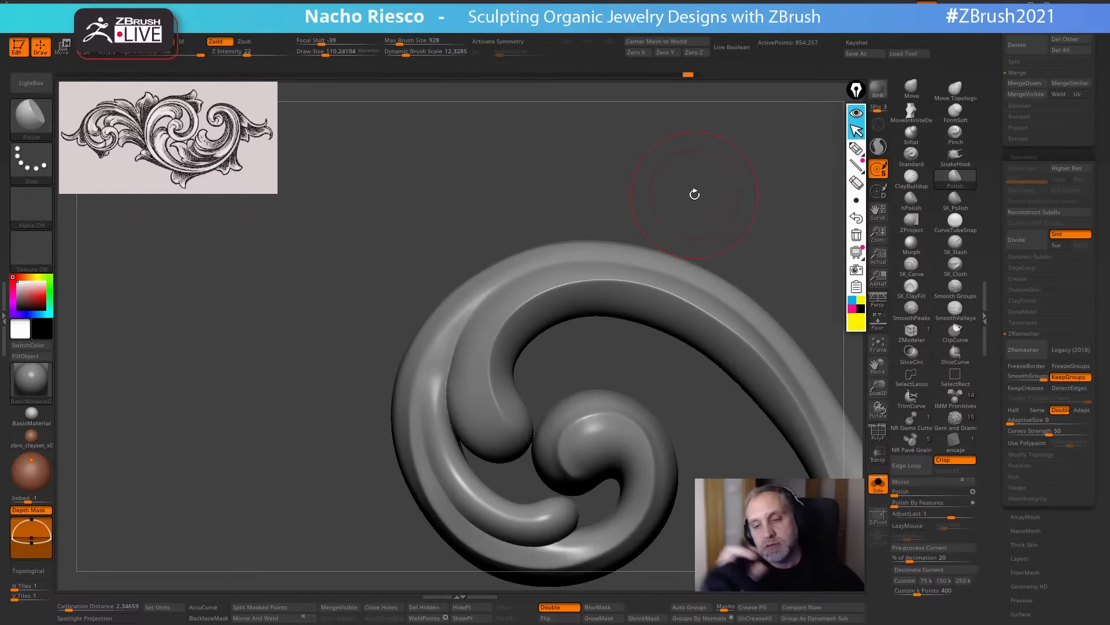
Change the model's material to the reddish-brown zbro_clayset clay.
{"action": "left_click_drag", "start_coordinate": [737, 186], "coordinate": [672, 188]}
{"action": "left_click", "coordinate": [31, 435]}
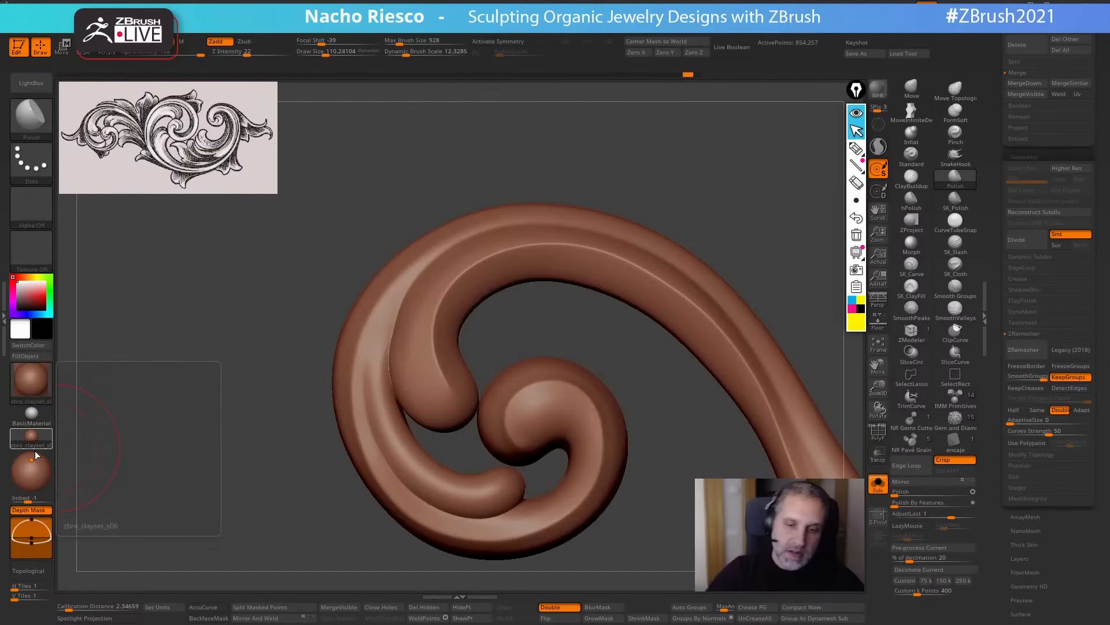
{"action": "key", "text": "shift"}
{"action": "mouse_move", "coordinate": [660, 534]}
{"action": "left_mouse_down", "text": "alt"}
{"action": "mouse_move", "coordinate": [625, 480]}
{"action": "mouse_move", "coordinate": [640, 546]}
{"action": "left_mouse_up", "text": "alt"}
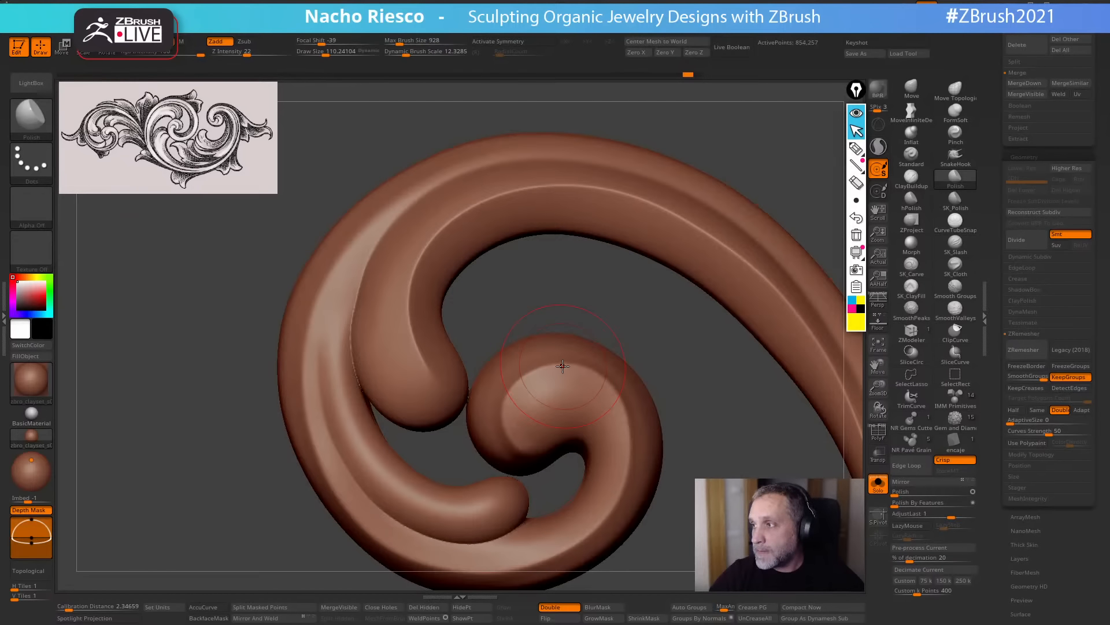
Draw a CurvePinch curve along the inner band down to its rounded tip, using a draw size of about 44.
{"action": "left_click_drag", "start_coordinate": [696, 401], "coordinate": [666, 446], "text": "alt"}
{"action": "mouse_move", "coordinate": [649, 513]}
{"action": "left_mouse_down", "text": "alt"}
{"action": "mouse_move", "coordinate": [624, 496]}
{"action": "mouse_move", "coordinate": [624, 463]}
{"action": "left_mouse_up", "text": "alt"}
{"action": "left_click", "coordinate": [30, 114]}
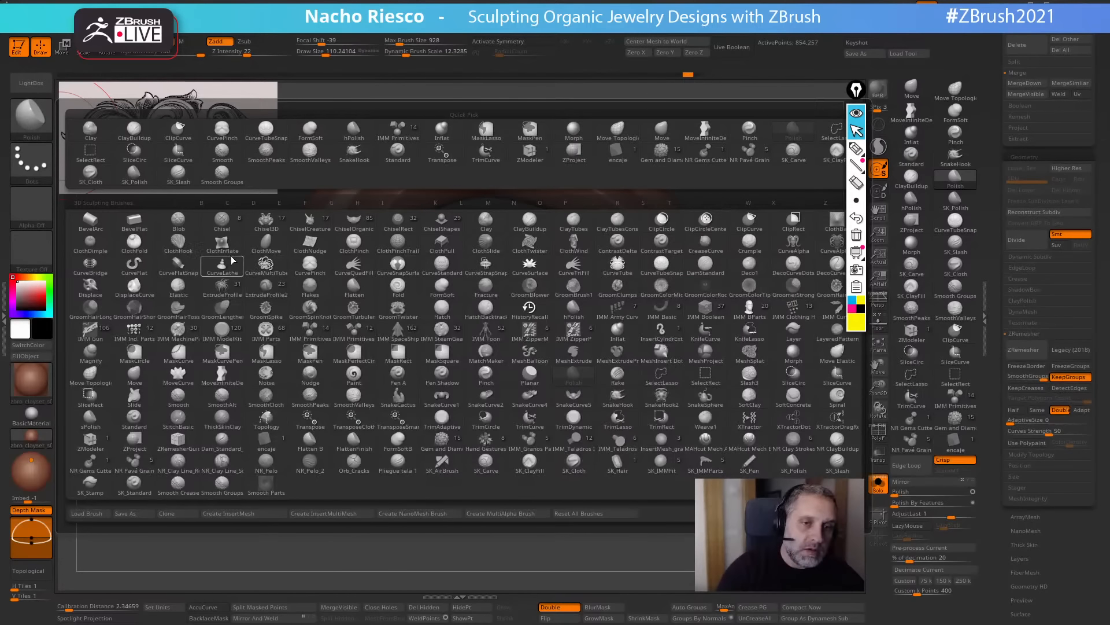
{"action": "left_click", "coordinate": [310, 267]}
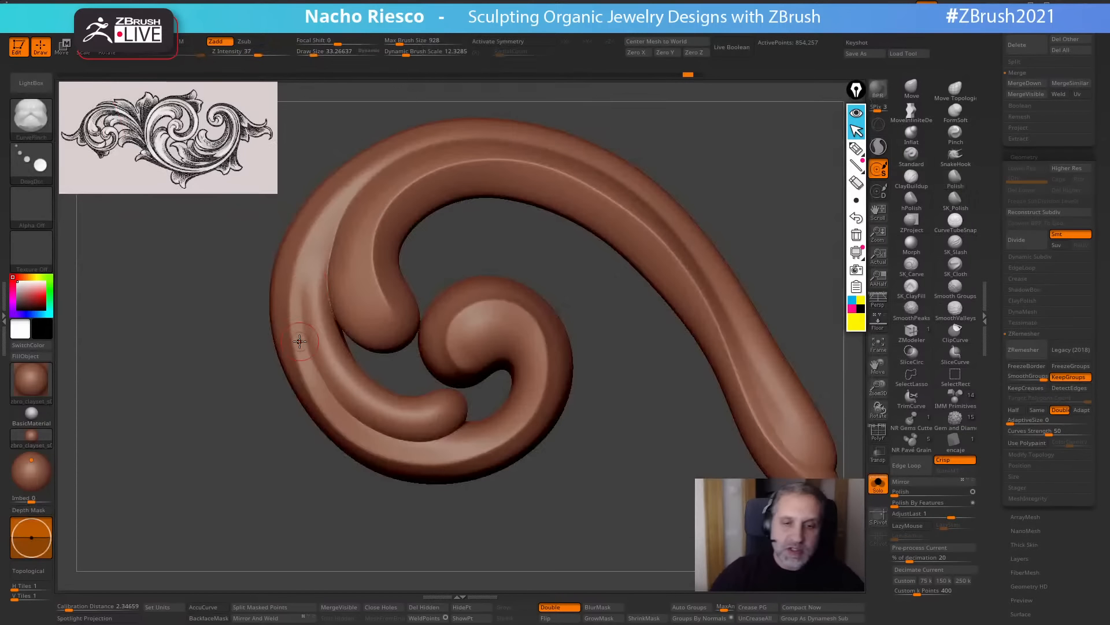
{"action": "mouse_move", "coordinate": [632, 488]}
{"action": "left_mouse_down", "text": "alt"}
{"action": "mouse_move", "coordinate": [667, 505]}
{"action": "mouse_move", "coordinate": [638, 486]}
{"action": "left_mouse_up", "text": "alt"}
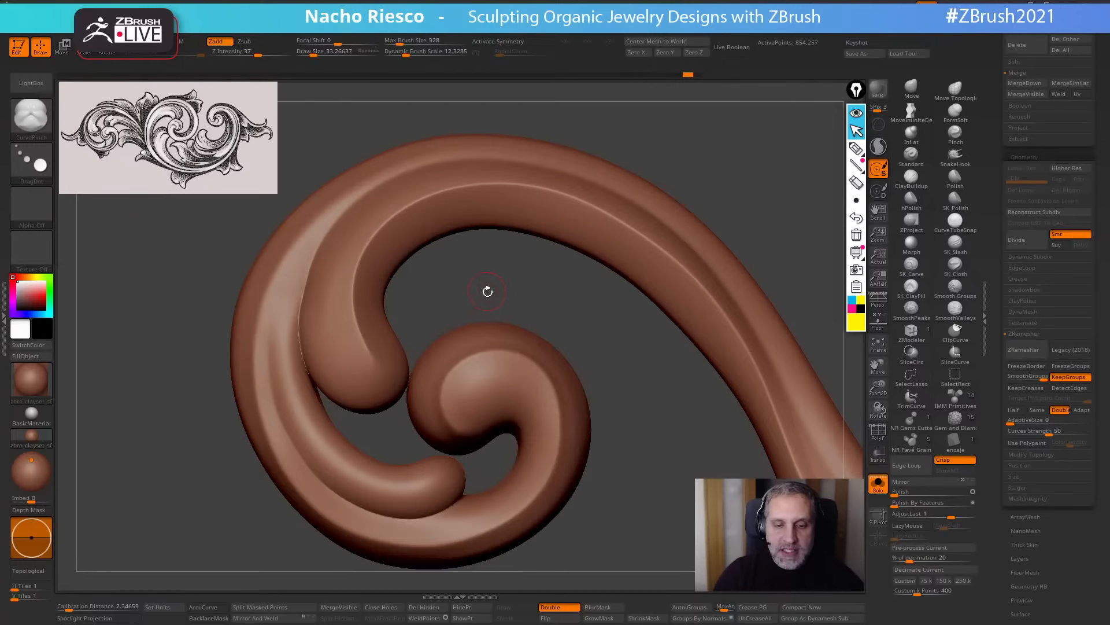
{"action": "left_click_drag", "start_coordinate": [508, 287], "coordinate": [539, 258], "text": "alt"}
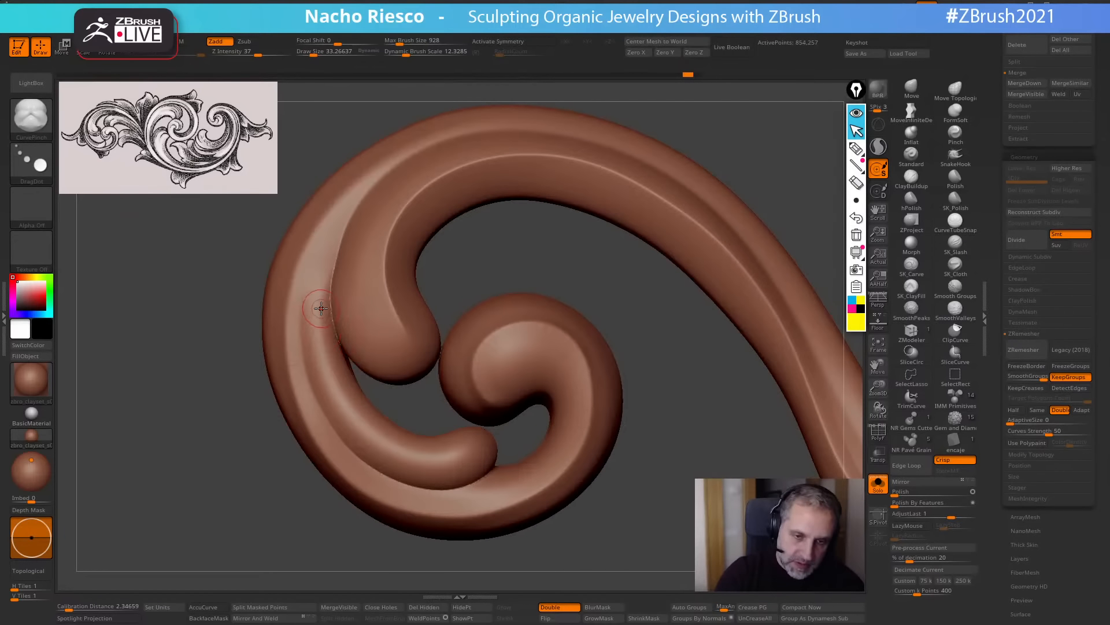
{"action": "key", "text": "s"}
{"action": "left_click_drag", "start_coordinate": [322, 303], "coordinate": [325, 302]}
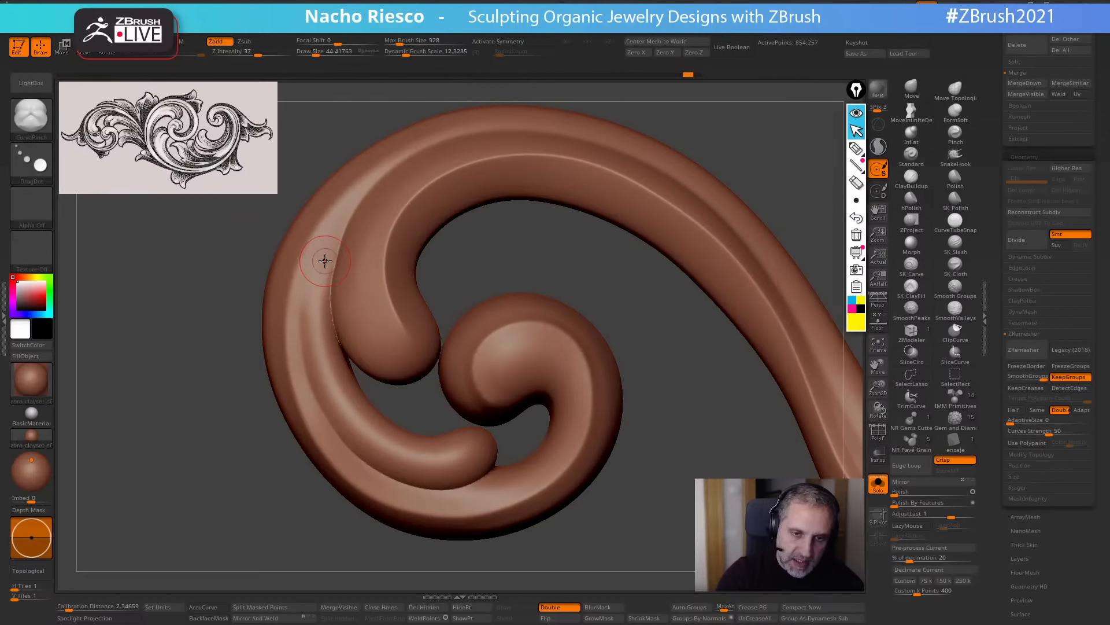
{"action": "left_click_drag", "start_coordinate": [326, 252], "coordinate": [321, 269]}
{"action": "left_click_drag", "start_coordinate": [315, 308], "coordinate": [342, 408]}
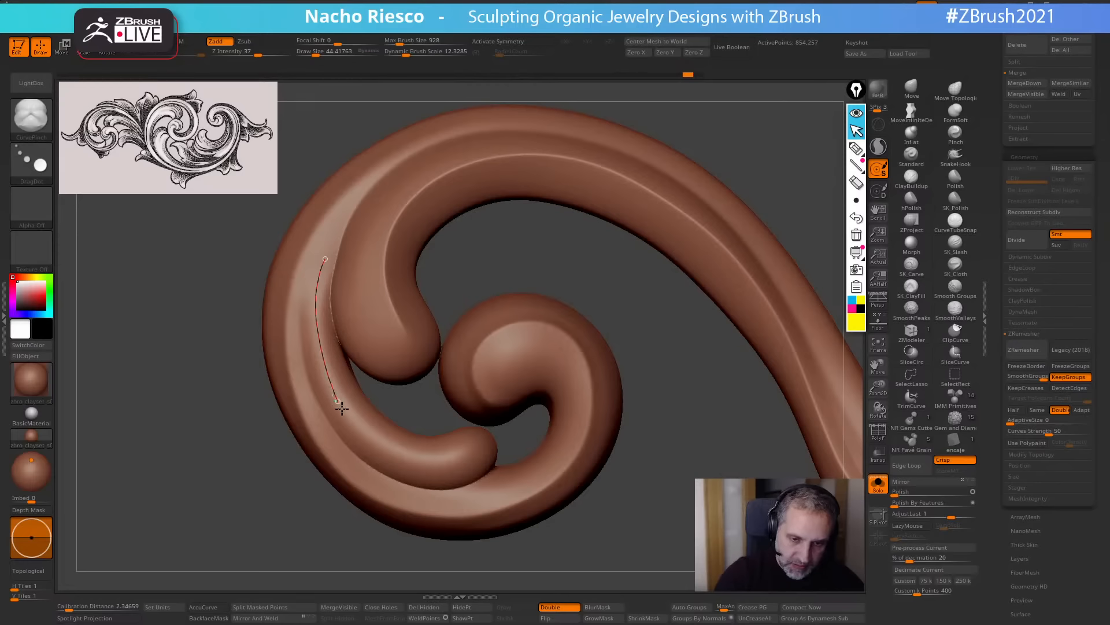
{"action": "left_click_drag", "start_coordinate": [420, 460], "coordinate": [480, 444]}
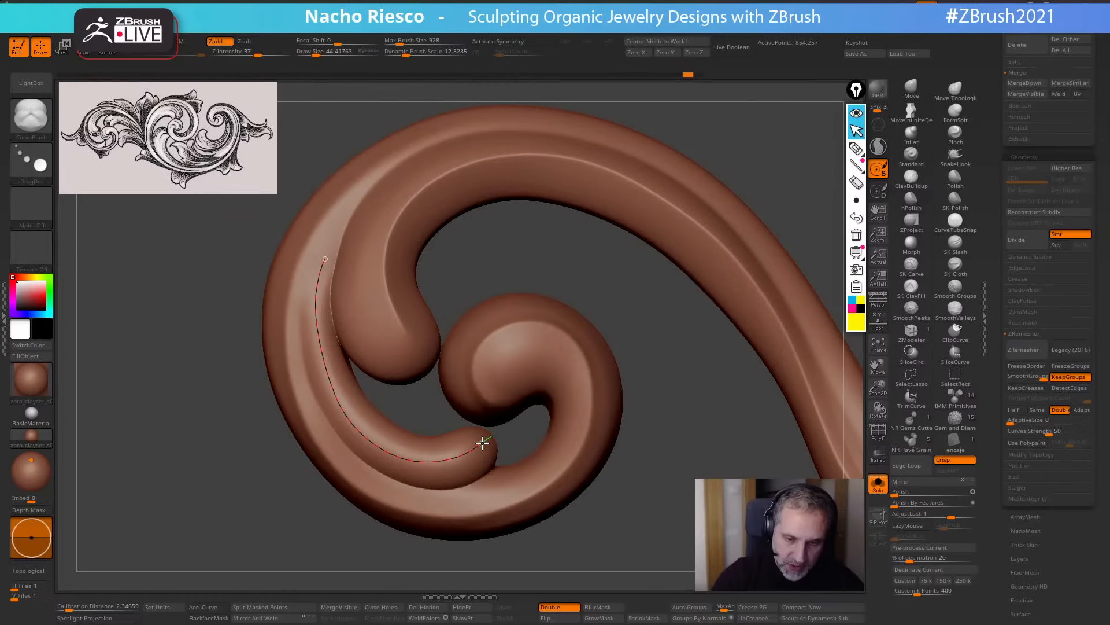
Apply the pinch along the drawn curve to raise a crisp ridge on the inner band.
{"action": "left_click_drag", "start_coordinate": [644, 550], "coordinate": [598, 470]}
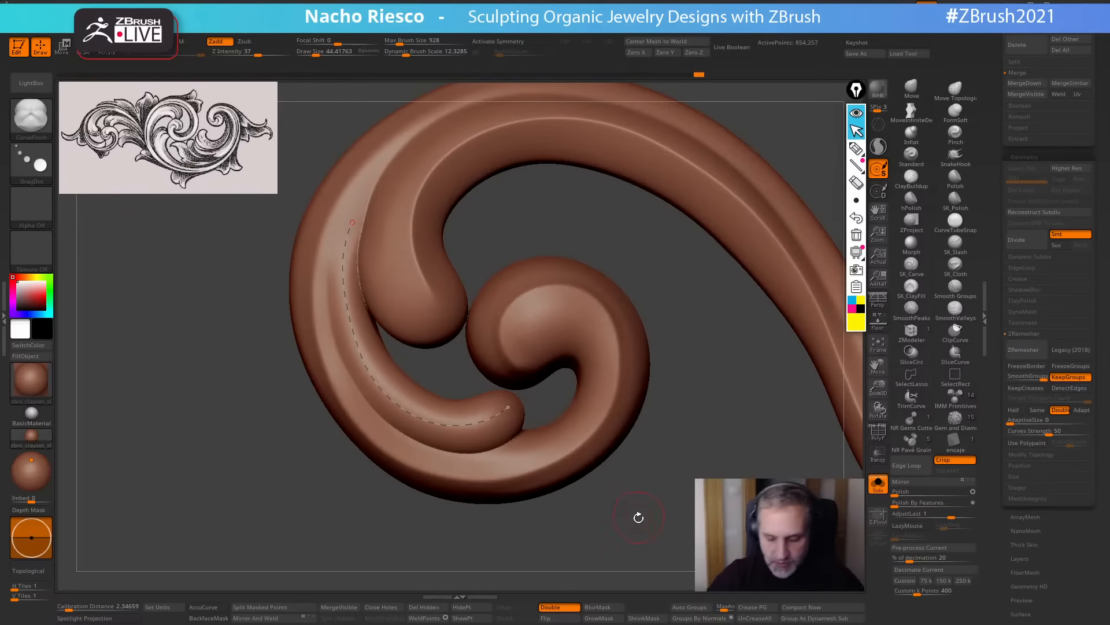
{"action": "left_click_drag", "start_coordinate": [663, 509], "coordinate": [712, 579], "text": "alt"}
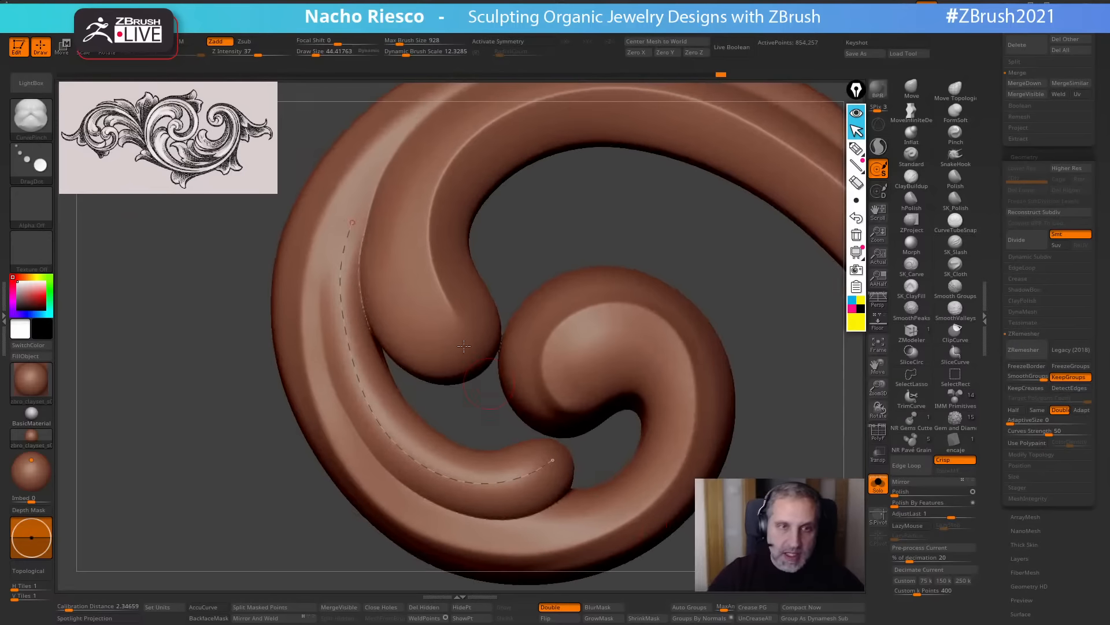
{"action": "left_click", "coordinate": [488, 484]}
{"action": "mouse_move", "coordinate": [642, 564]}
{"action": "left_mouse_down"}
{"action": "mouse_move", "coordinate": [642, 509]}
{"action": "mouse_move", "coordinate": [601, 549]}
{"action": "mouse_move", "coordinate": [740, 526]}
{"action": "mouse_move", "coordinate": [769, 509]}
{"action": "mouse_move", "coordinate": [667, 563]}
{"action": "mouse_move", "coordinate": [680, 269]}
{"action": "left_mouse_up"}
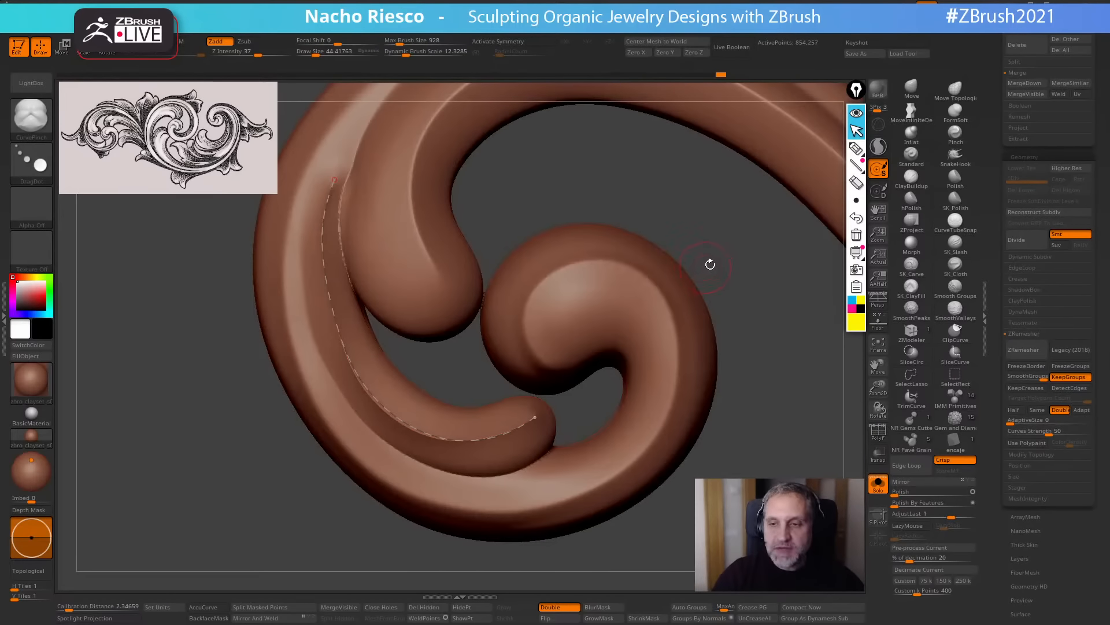
{"action": "mouse_move", "coordinate": [675, 336]}
{"action": "left_mouse_down"}
{"action": "mouse_move", "coordinate": [659, 458]}
{"action": "mouse_move", "coordinate": [564, 535]}
{"action": "mouse_move", "coordinate": [610, 399]}
{"action": "left_mouse_up"}
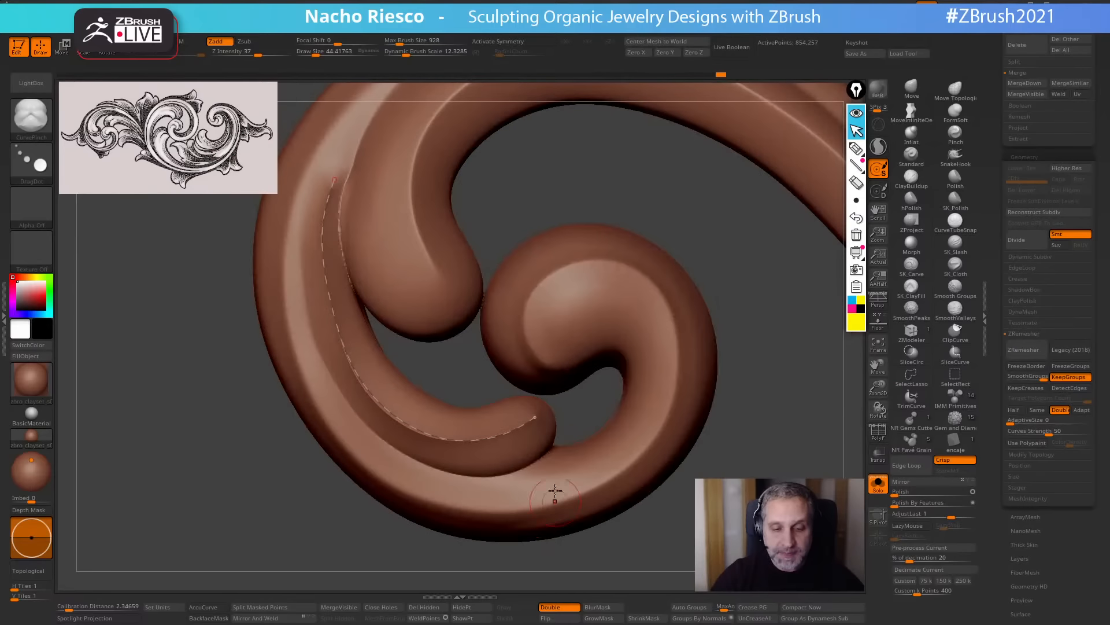
Set the pinch to draw size about 57 and Z intensity 25, and release the curve from the inner band.
{"action": "key", "text": "s"}
{"action": "left_click_drag", "start_coordinate": [597, 407], "coordinate": [597, 408]}
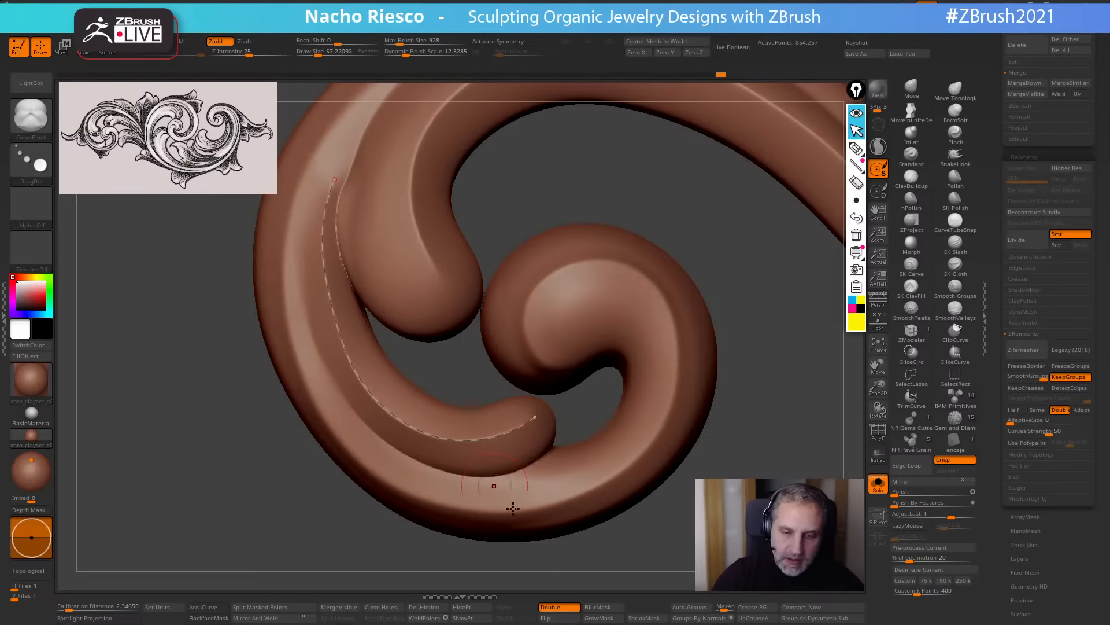
{"action": "mouse_move", "coordinate": [630, 554]}
{"action": "left_mouse_down"}
{"action": "mouse_move", "coordinate": [655, 538]}
{"action": "mouse_move", "coordinate": [640, 558]}
{"action": "mouse_move", "coordinate": [625, 536]}
{"action": "mouse_move", "coordinate": [617, 443]}
{"action": "mouse_move", "coordinate": [620, 532]}
{"action": "mouse_move", "coordinate": [617, 506]}
{"action": "left_mouse_up"}
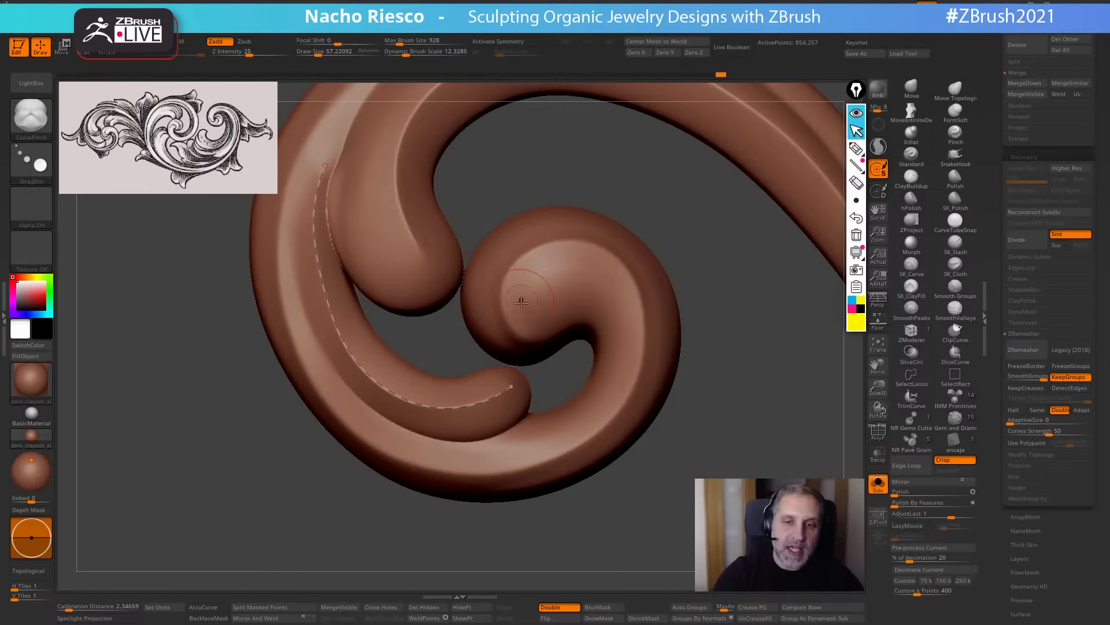
{"action": "left_click", "coordinate": [546, 559]}
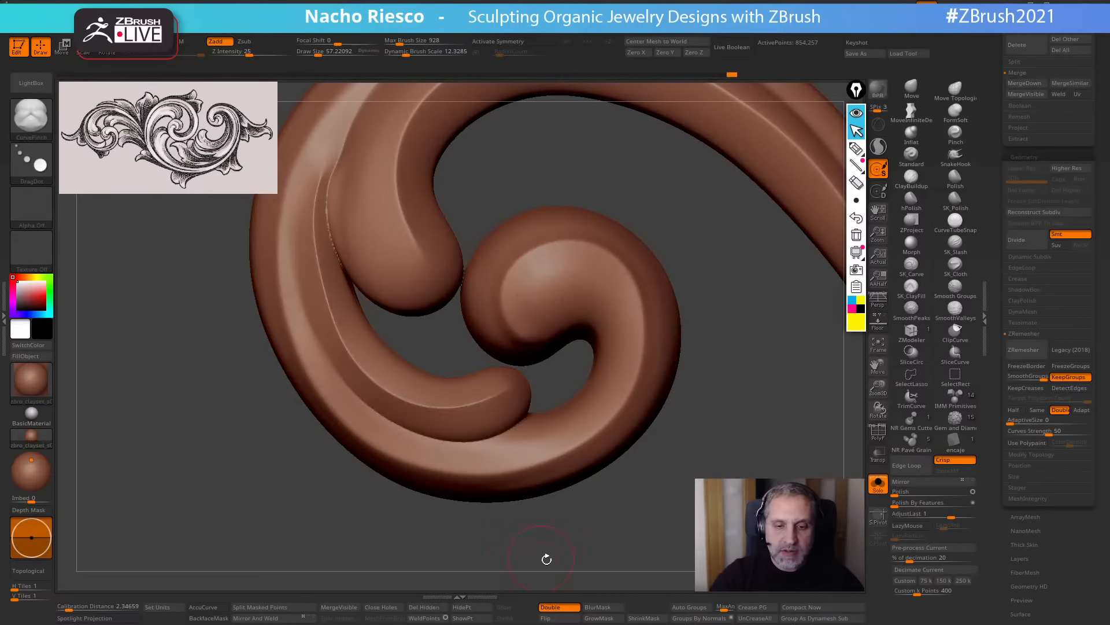
Smooth the upper end of the pinched ridge on the inner band with SmoothPeaks at draw size about 135.
{"action": "mouse_move", "coordinate": [597, 529]}
{"action": "left_mouse_down", "text": "alt"}
{"action": "mouse_move", "coordinate": [666, 536]}
{"action": "mouse_move", "coordinate": [671, 558]}
{"action": "left_mouse_up", "text": "alt"}
{"action": "left_click_drag", "start_coordinate": [613, 191], "coordinate": [640, 227], "text": "alt"}
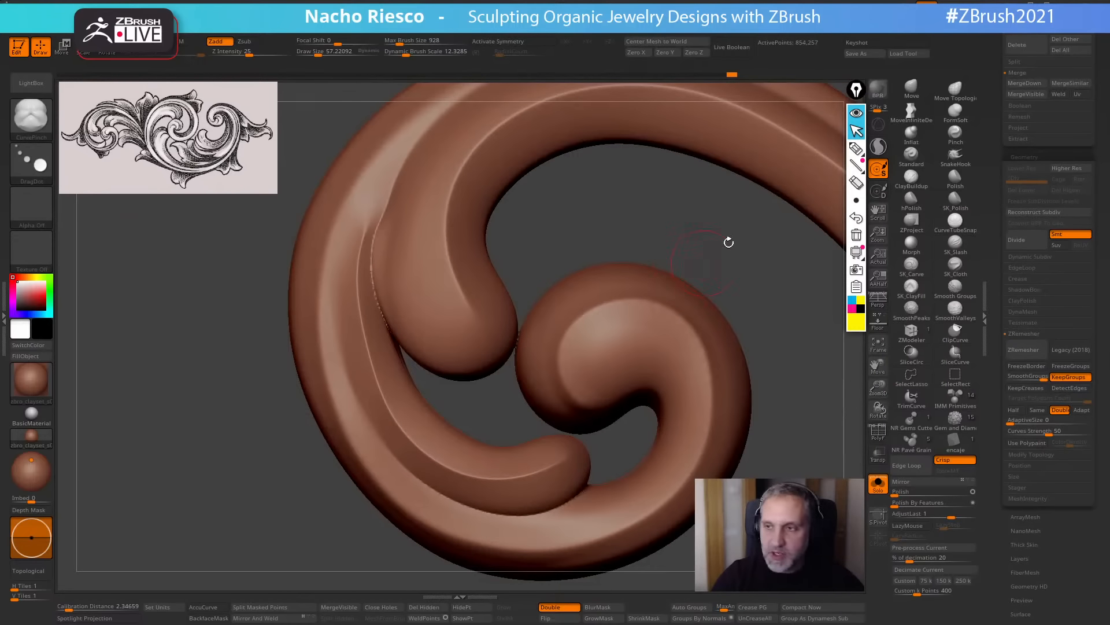
{"action": "left_click", "coordinate": [910, 89]}
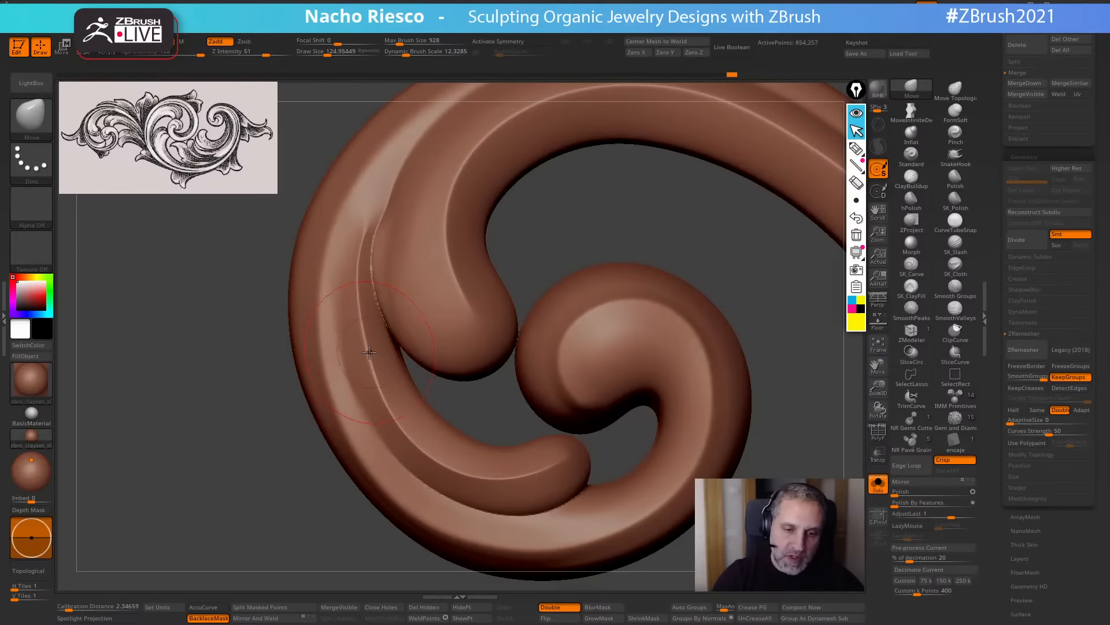
{"action": "key", "text": "ctrl"}
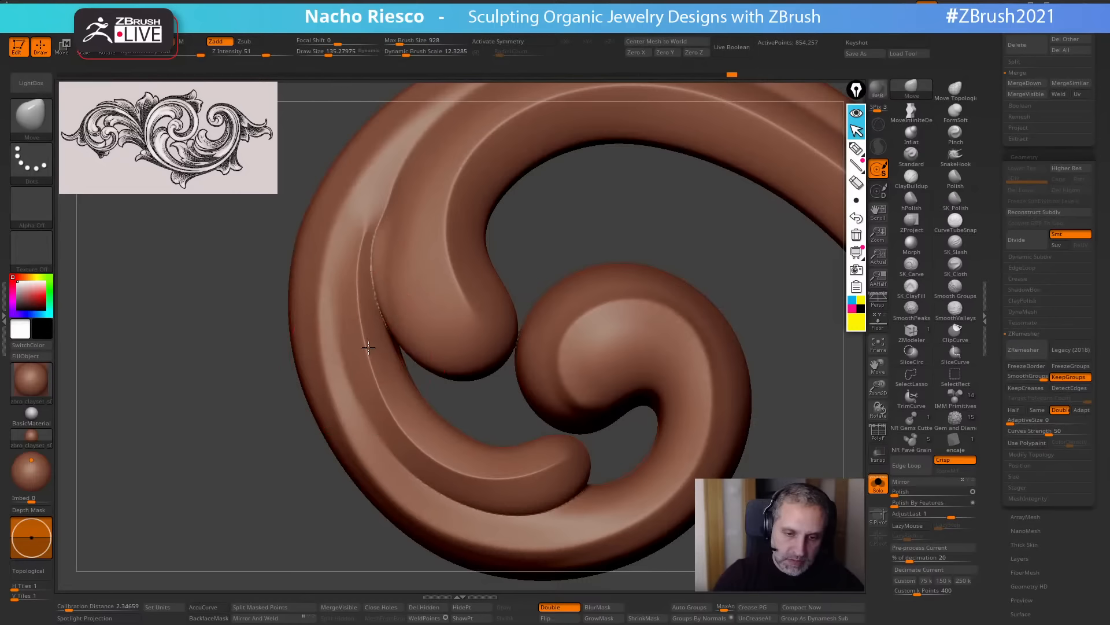
{"action": "key", "text": "shift"}
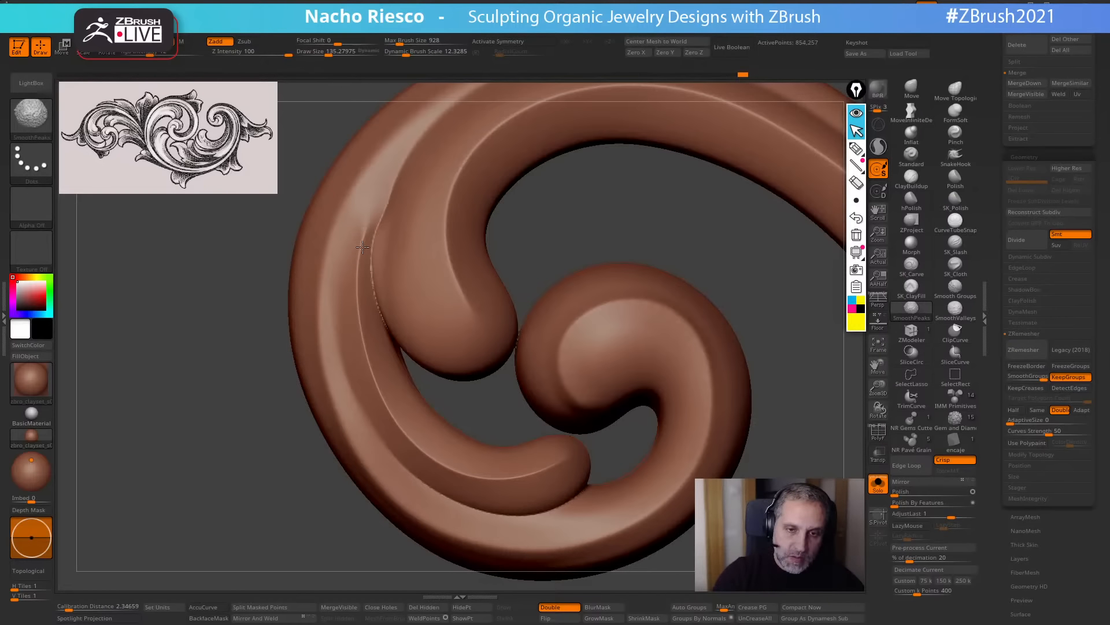
{"action": "mouse_move", "coordinate": [381, 391]}
{"action": "left_mouse_down", "text": "shift"}
{"action": "mouse_move", "coordinate": [489, 475]}
{"action": "mouse_move", "coordinate": [581, 432]}
{"action": "left_mouse_up", "text": "shift"}
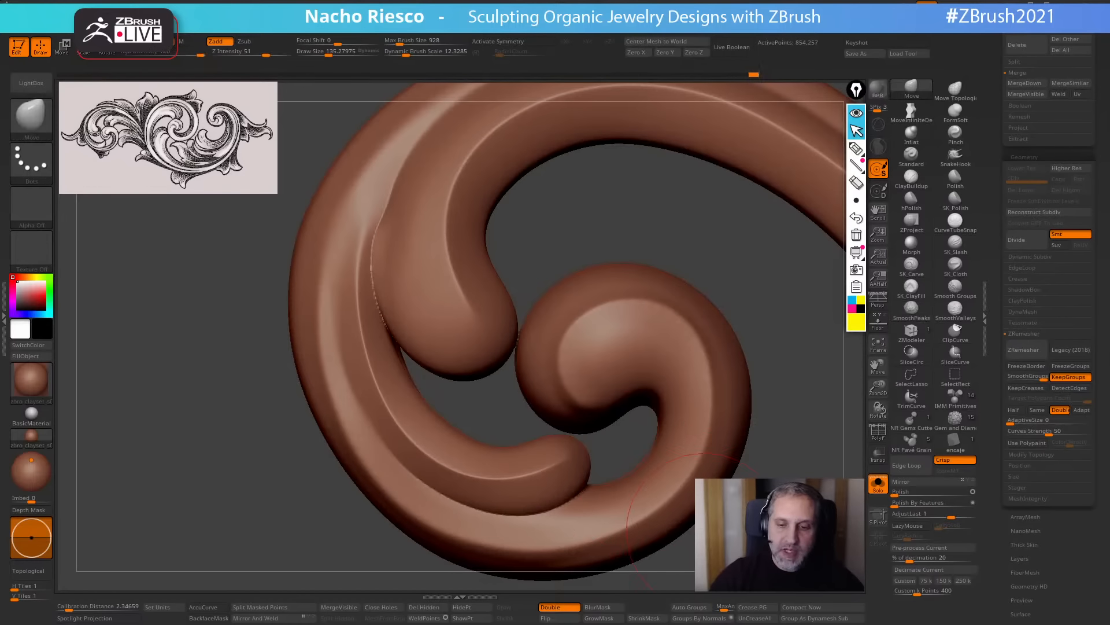
Try to carve a groove with SK_Slash from the inner band's rounded end over the arch and down the stem.
{"action": "left_click_drag", "start_coordinate": [653, 457], "coordinate": [721, 439], "text": "alt"}
{"action": "key", "text": "XF86AudioRaiseVolume"}
{"action": "key", "text": "XF86AudioRaiseVolume"}
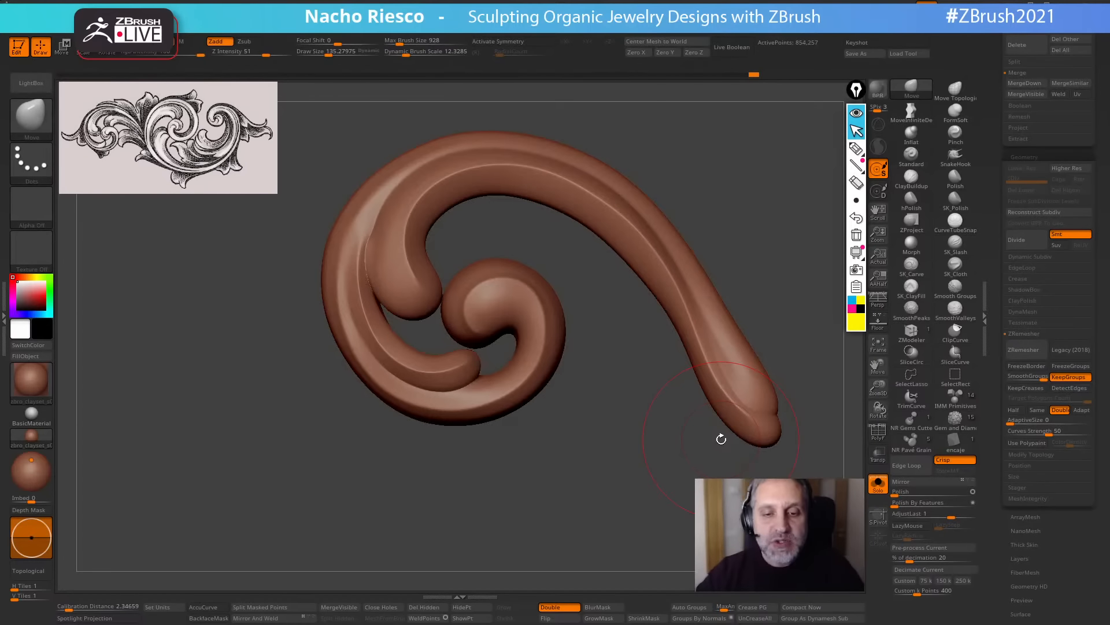
{"action": "left_click_drag", "start_coordinate": [639, 446], "coordinate": [553, 549], "text": "alt"}
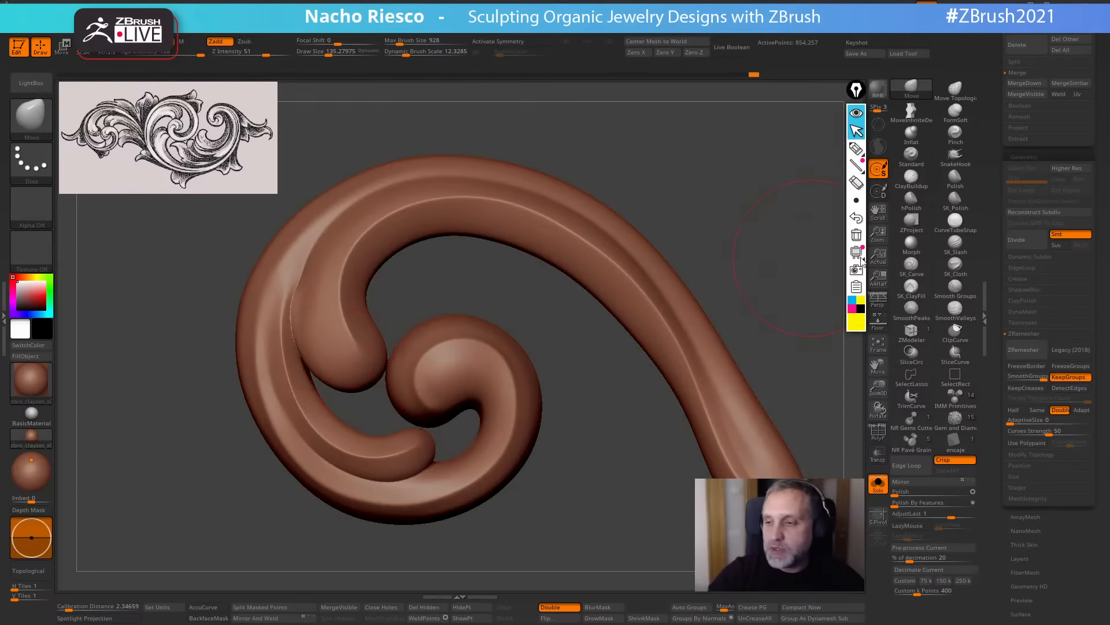
{"action": "left_click", "coordinate": [956, 248]}
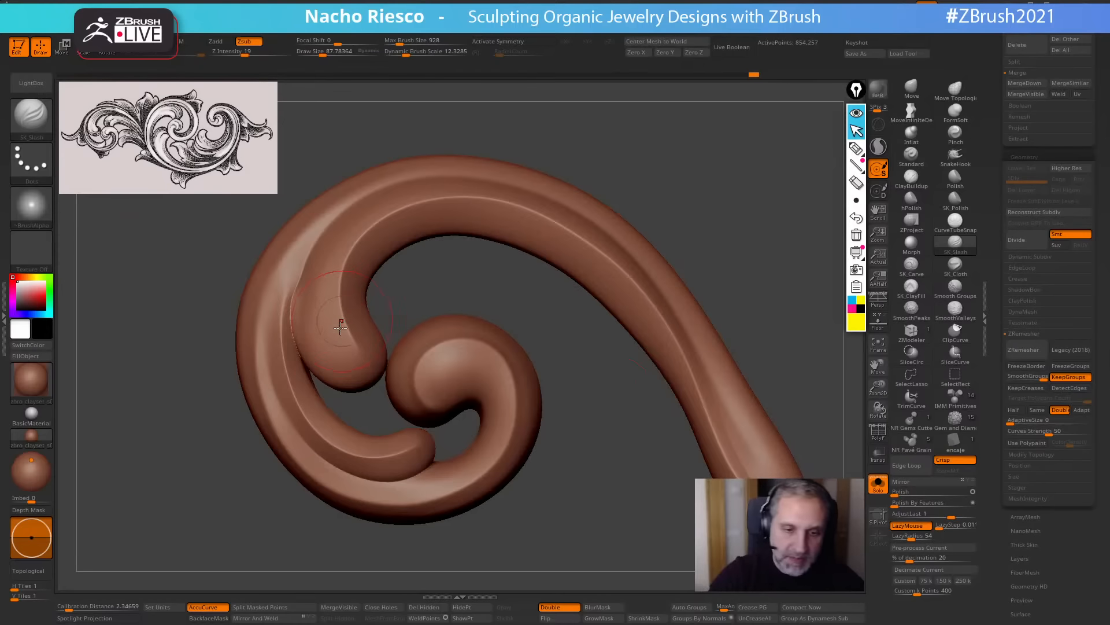
{"action": "mouse_move", "coordinate": [341, 369]}
{"action": "left_mouse_down"}
{"action": "mouse_move", "coordinate": [317, 306]}
{"action": "mouse_move", "coordinate": [322, 261]}
{"action": "mouse_move", "coordinate": [356, 210]}
{"action": "mouse_move", "coordinate": [393, 186]}
{"action": "mouse_move", "coordinate": [484, 181]}
{"action": "left_mouse_up"}
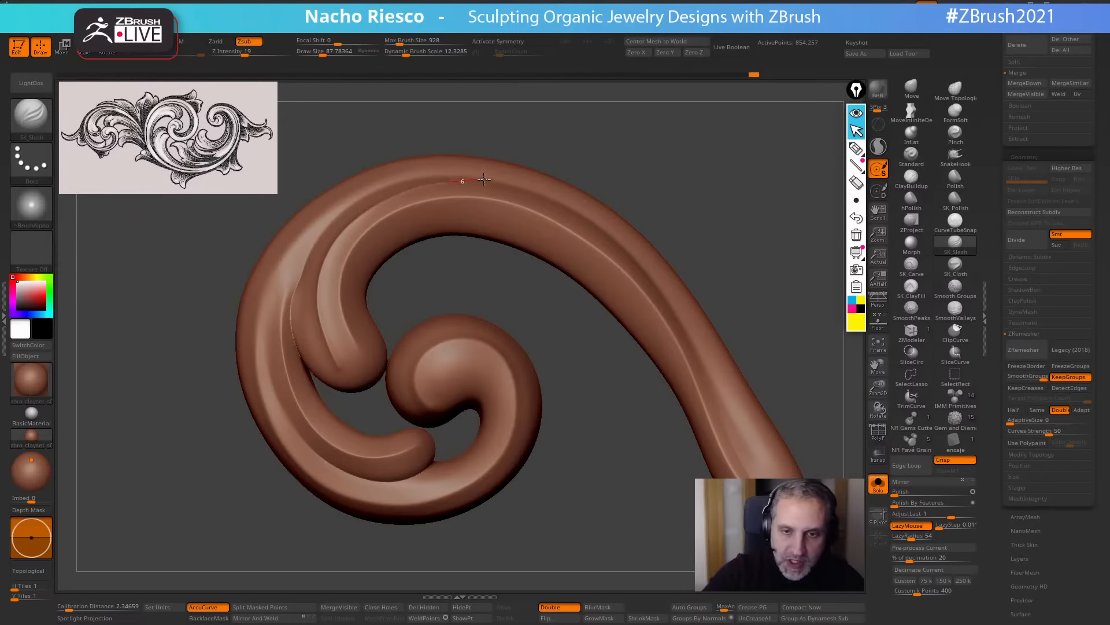
{"action": "left_click_drag", "start_coordinate": [613, 245], "coordinate": [688, 344]}
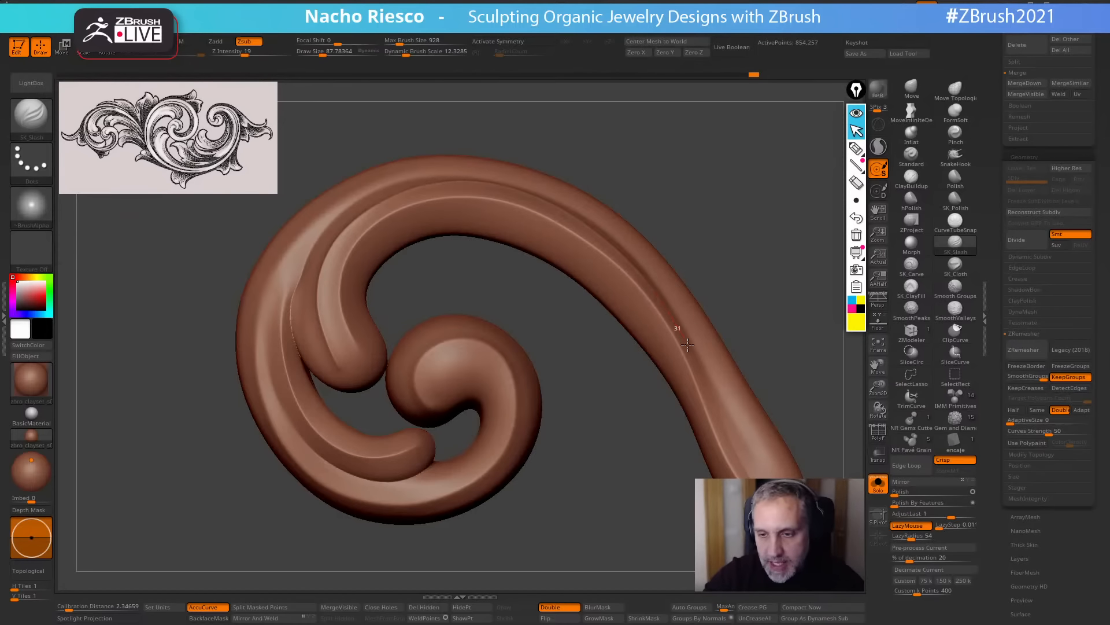
{"action": "left_click_drag", "start_coordinate": [710, 397], "coordinate": [740, 475]}
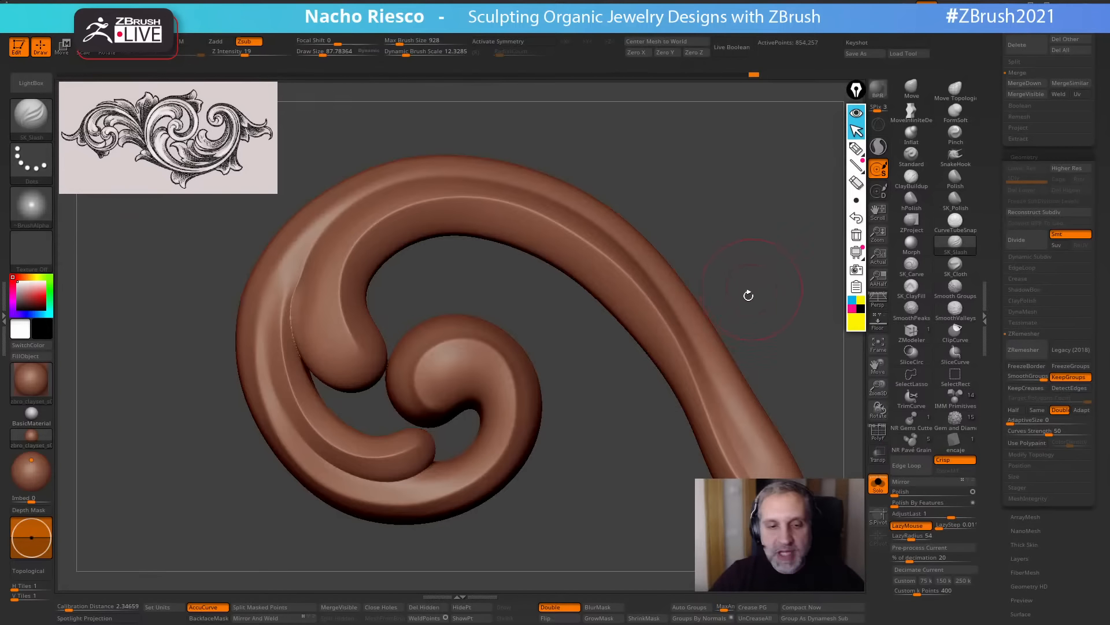
Dock the stroke settings above the tool settings, with the curve options in view.
{"action": "mouse_move", "coordinate": [746, 295]}
{"action": "left_mouse_down"}
{"action": "mouse_move", "coordinate": [744, 285]}
{"action": "mouse_move", "coordinate": [762, 286]}
{"action": "mouse_move", "coordinate": [639, 400]}
{"action": "mouse_move", "coordinate": [602, 464]}
{"action": "left_mouse_up"}
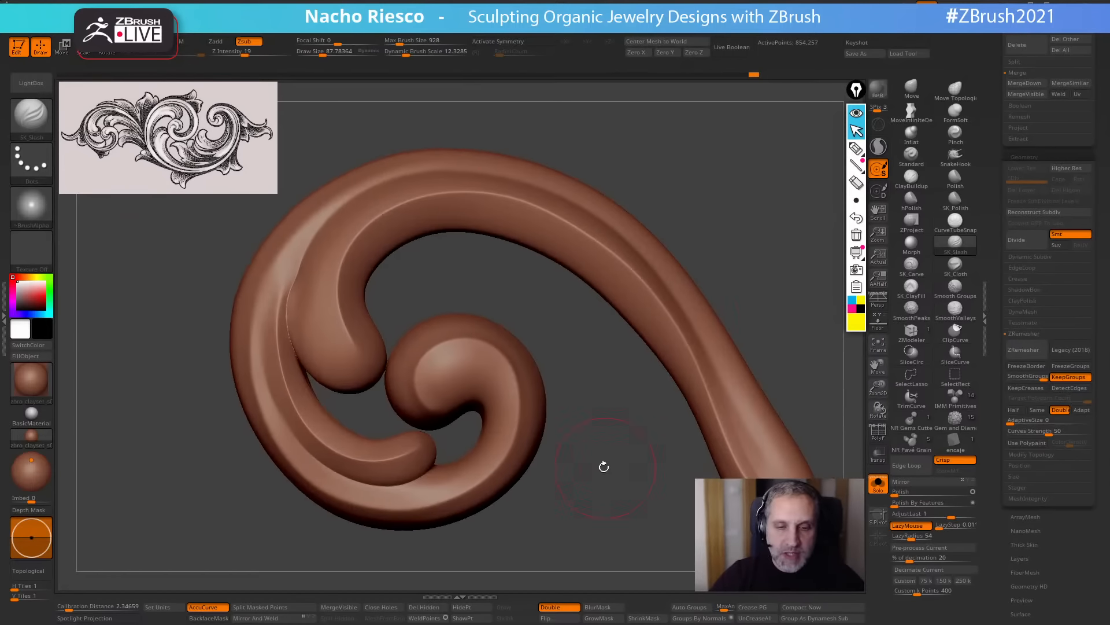
{"action": "left_click_drag", "start_coordinate": [989, 122], "coordinate": [990, 139]}
{"action": "scroll", "coordinate": [990, 150], "scroll_direction": "up", "scroll_amount": 7}
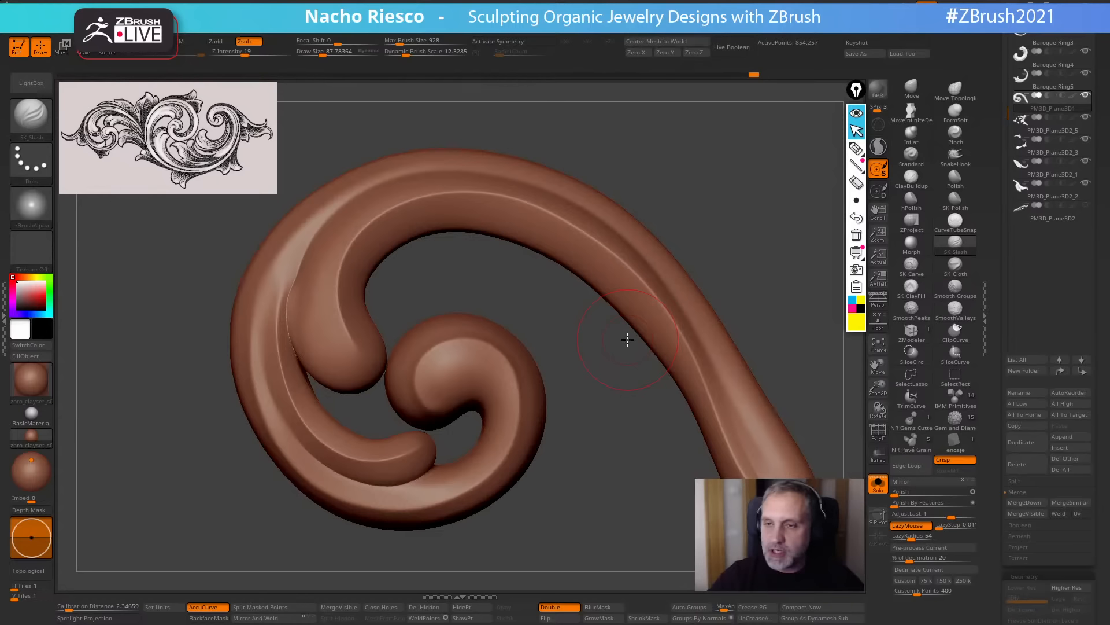
{"action": "left_click_drag", "start_coordinate": [994, 158], "coordinate": [996, 289]}
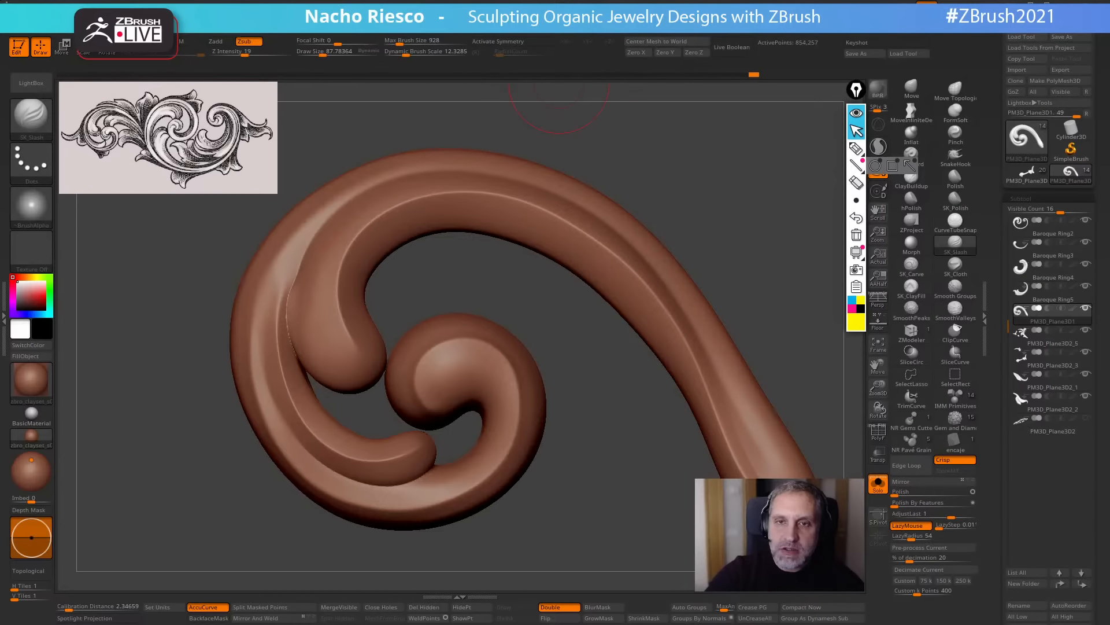
{"action": "left_click", "coordinate": [523, 26]}
{"action": "left_click", "coordinate": [513, 35]}
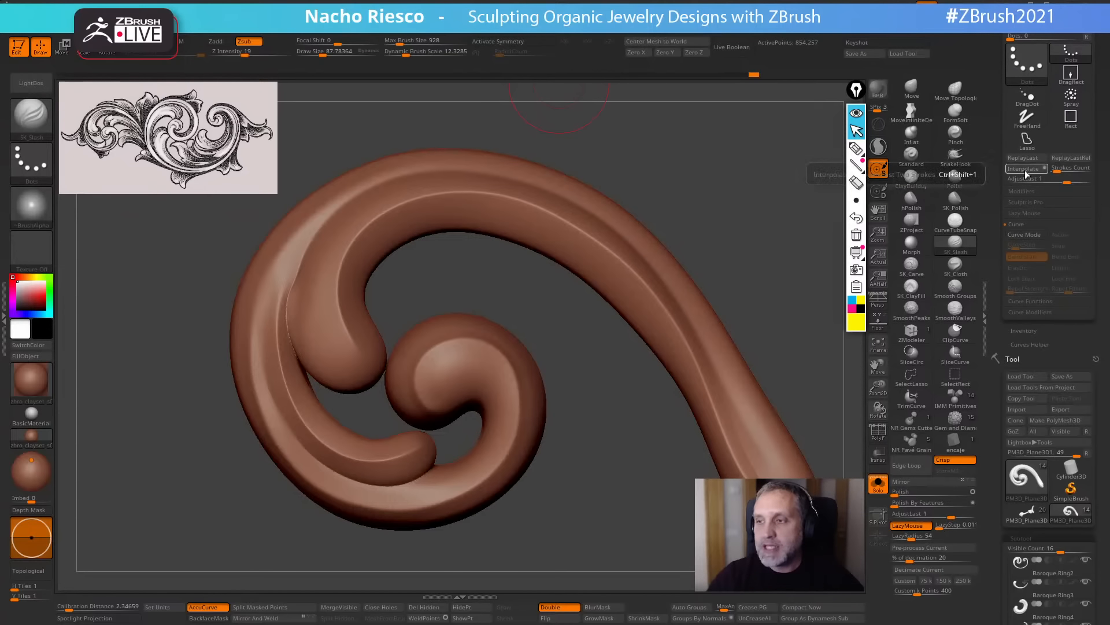
{"action": "mouse_move", "coordinate": [774, 277]}
{"action": "left_mouse_down", "text": "alt"}
{"action": "mouse_move", "coordinate": [769, 292]}
{"action": "mouse_move", "coordinate": [782, 265]}
{"action": "mouse_move", "coordinate": [746, 251]}
{"action": "mouse_move", "coordinate": [833, 299]}
{"action": "left_mouse_up", "text": "alt"}
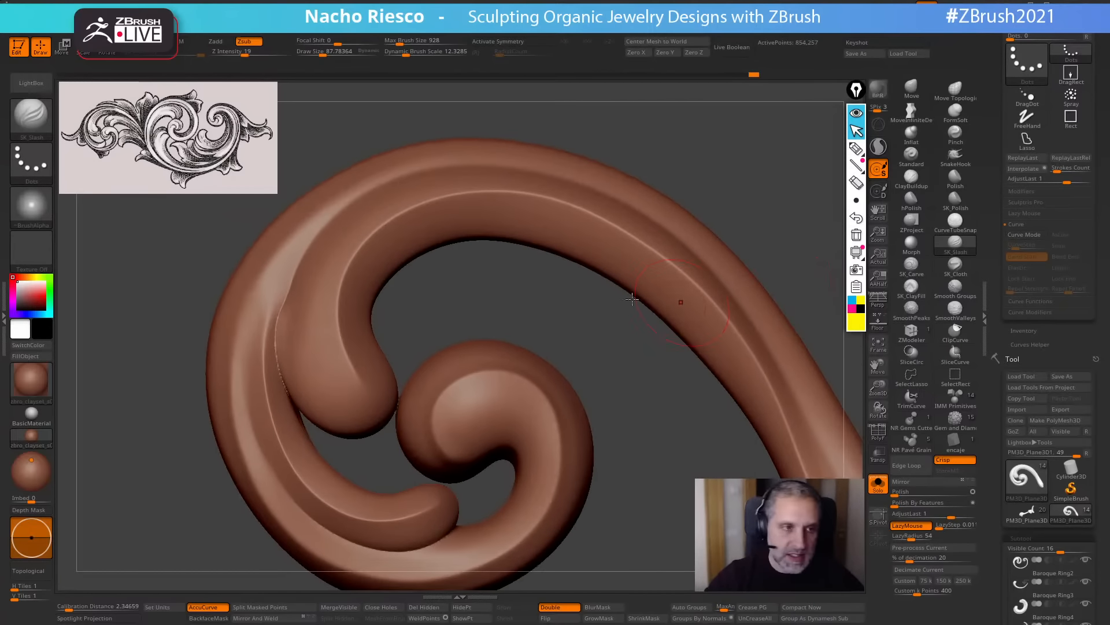
Lower the SK_Slash draw size to about 33 and set LazyRadius to 51.
{"action": "key", "text": "s"}
{"action": "mouse_move", "coordinate": [422, 230]}
{"action": "left_mouse_down"}
{"action": "mouse_move", "coordinate": [409, 231]}
{"action": "mouse_move", "coordinate": [435, 212]}
{"action": "mouse_move", "coordinate": [540, 206]}
{"action": "mouse_move", "coordinate": [670, 277]}
{"action": "mouse_move", "coordinate": [766, 368]}
{"action": "left_mouse_up"}
{"action": "key", "text": "ctrl+z"}
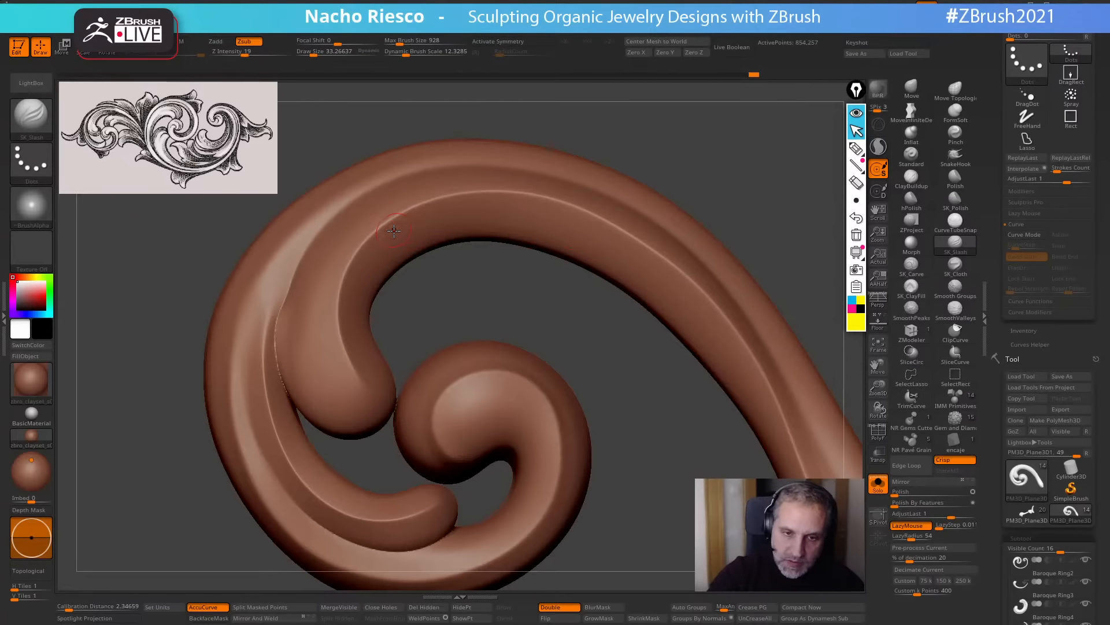
{"action": "left_click_drag", "start_coordinate": [910, 539], "coordinate": [908, 539]}
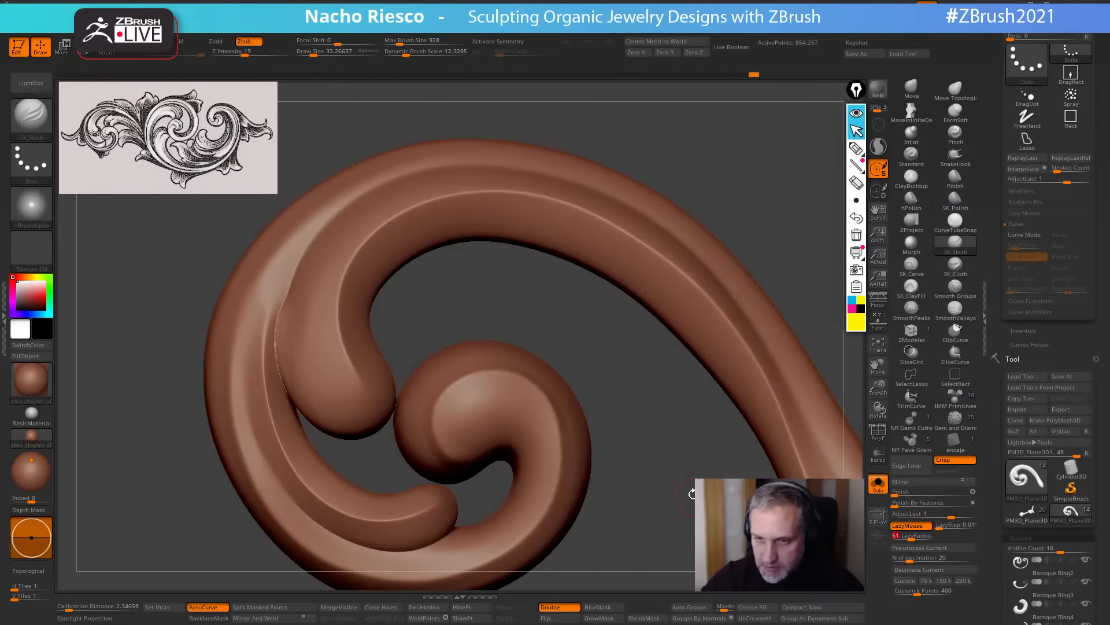
Try carving two parallel SK_Slash grooves over the arch of the inner band, following its pinched ridge.
{"action": "left_click_drag", "start_coordinate": [692, 489], "coordinate": [683, 480]}
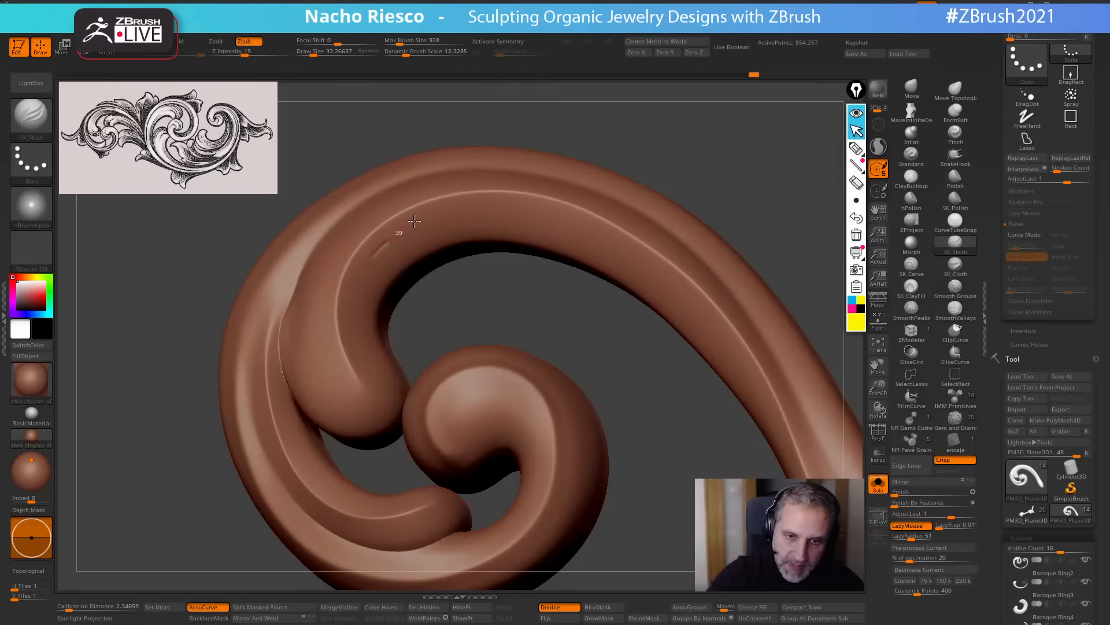
{"action": "mouse_move", "coordinate": [376, 249]}
{"action": "left_mouse_down"}
{"action": "mouse_move", "coordinate": [454, 211]}
{"action": "mouse_move", "coordinate": [558, 215]}
{"action": "mouse_move", "coordinate": [665, 277]}
{"action": "mouse_move", "coordinate": [752, 365]}
{"action": "left_mouse_up"}
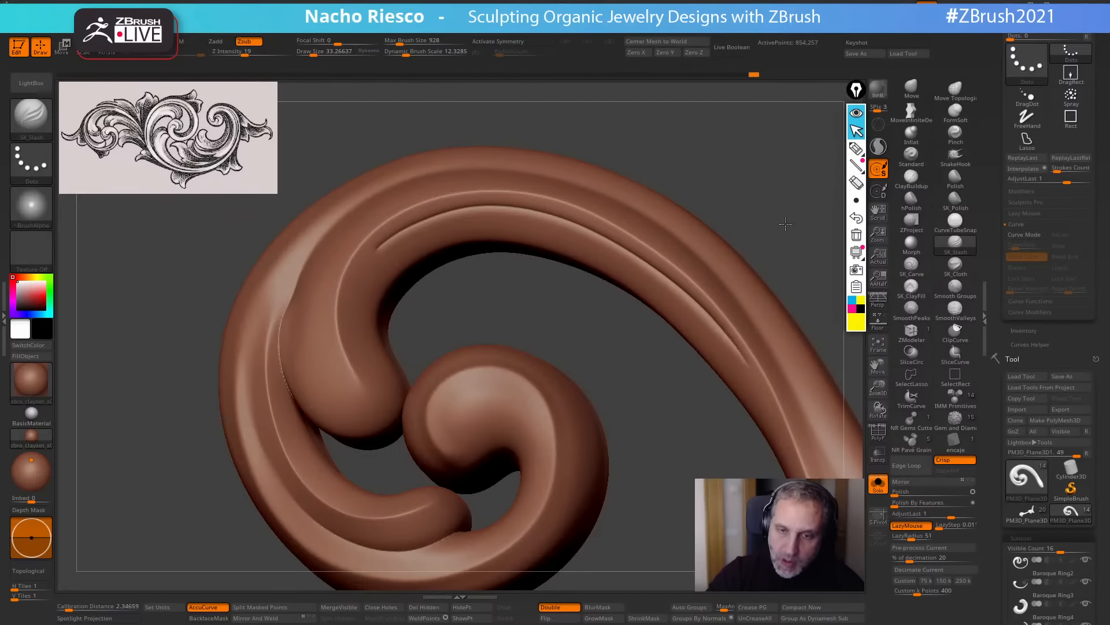
{"action": "left_click_drag", "start_coordinate": [783, 228], "coordinate": [747, 199]}
{"action": "mouse_move", "coordinate": [392, 297]}
{"action": "left_mouse_down"}
{"action": "mouse_move", "coordinate": [442, 264]}
{"action": "mouse_move", "coordinate": [575, 262]}
{"action": "mouse_move", "coordinate": [650, 288]}
{"action": "mouse_move", "coordinate": [757, 362]}
{"action": "left_mouse_up"}
{"action": "left_click_drag", "start_coordinate": [802, 237], "coordinate": [812, 277], "text": "shift"}
{"action": "left_click_drag", "start_coordinate": [685, 443], "coordinate": [686, 374]}
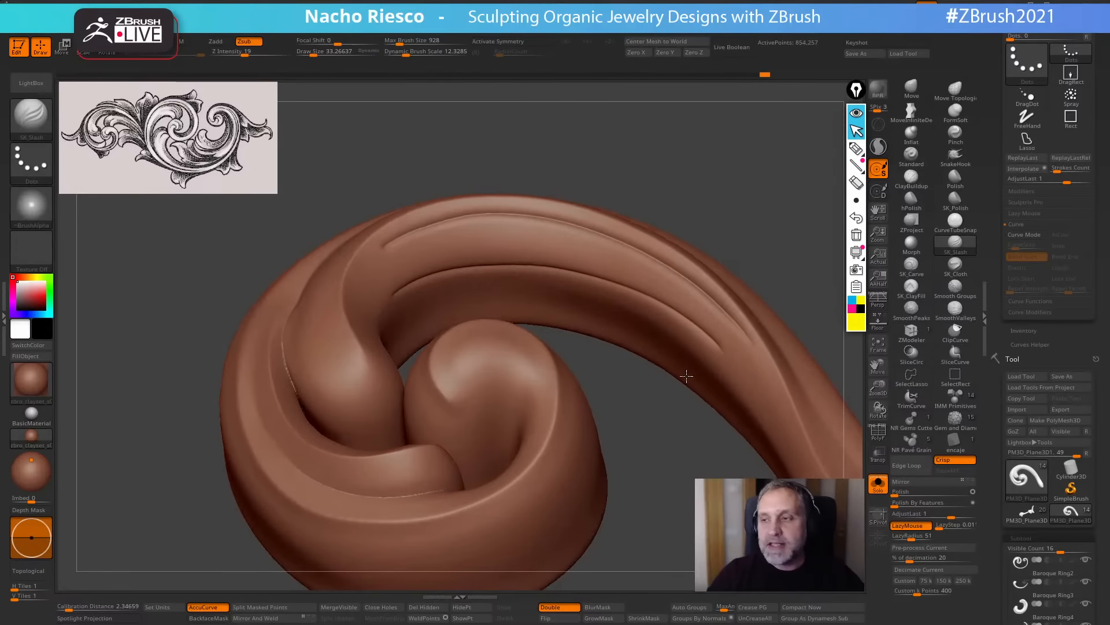
{"action": "mouse_move", "coordinate": [758, 223]}
{"action": "left_mouse_down"}
{"action": "mouse_move", "coordinate": [748, 199]}
{"action": "mouse_move", "coordinate": [792, 220]}
{"action": "mouse_move", "coordinate": [787, 175]}
{"action": "left_mouse_up"}
{"action": "key", "text": "ctrl+z"}
Try carving a shorter pair of grooves over the inner band's arch, interpolate between them, and undo the strokes.
{"action": "left_click_drag", "start_coordinate": [767, 182], "coordinate": [767, 211]}
{"action": "mouse_move", "coordinate": [350, 258]}
{"action": "left_mouse_down"}
{"action": "mouse_move", "coordinate": [391, 214]}
{"action": "mouse_move", "coordinate": [404, 209]}
{"action": "mouse_move", "coordinate": [366, 233]}
{"action": "mouse_move", "coordinate": [459, 190]}
{"action": "mouse_move", "coordinate": [547, 192]}
{"action": "mouse_move", "coordinate": [659, 243]}
{"action": "left_mouse_up"}
{"action": "key", "text": "ctrl+z"}
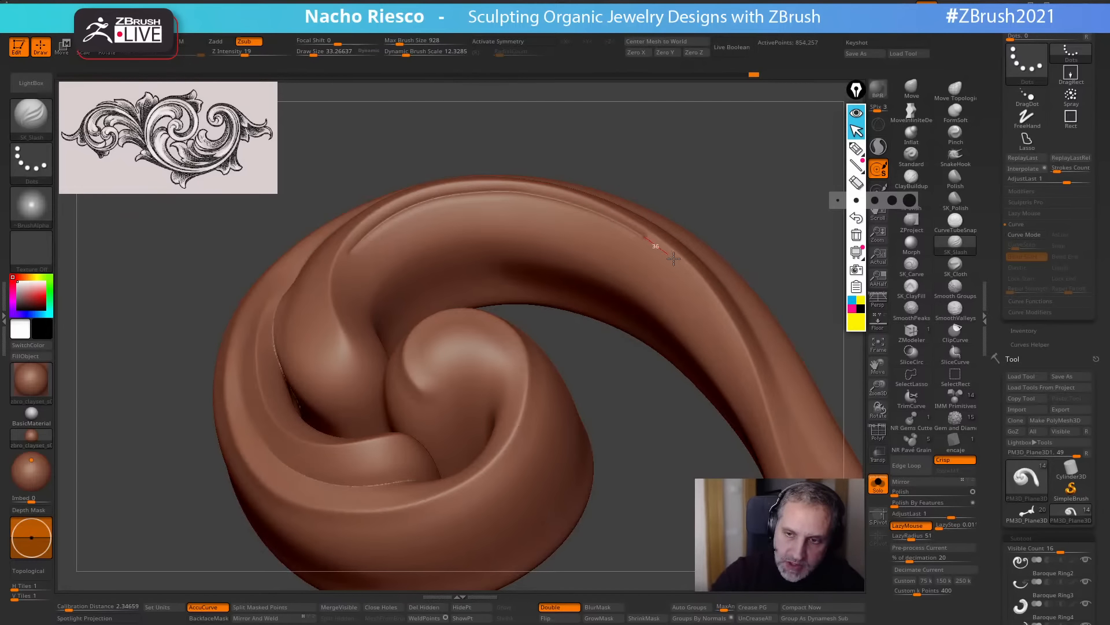
{"action": "left_click_drag", "start_coordinate": [772, 192], "coordinate": [746, 218]}
{"action": "mouse_move", "coordinate": [376, 280]}
{"action": "left_mouse_down"}
{"action": "mouse_move", "coordinate": [439, 239]}
{"action": "mouse_move", "coordinate": [536, 240]}
{"action": "mouse_move", "coordinate": [598, 269]}
{"action": "left_mouse_up"}
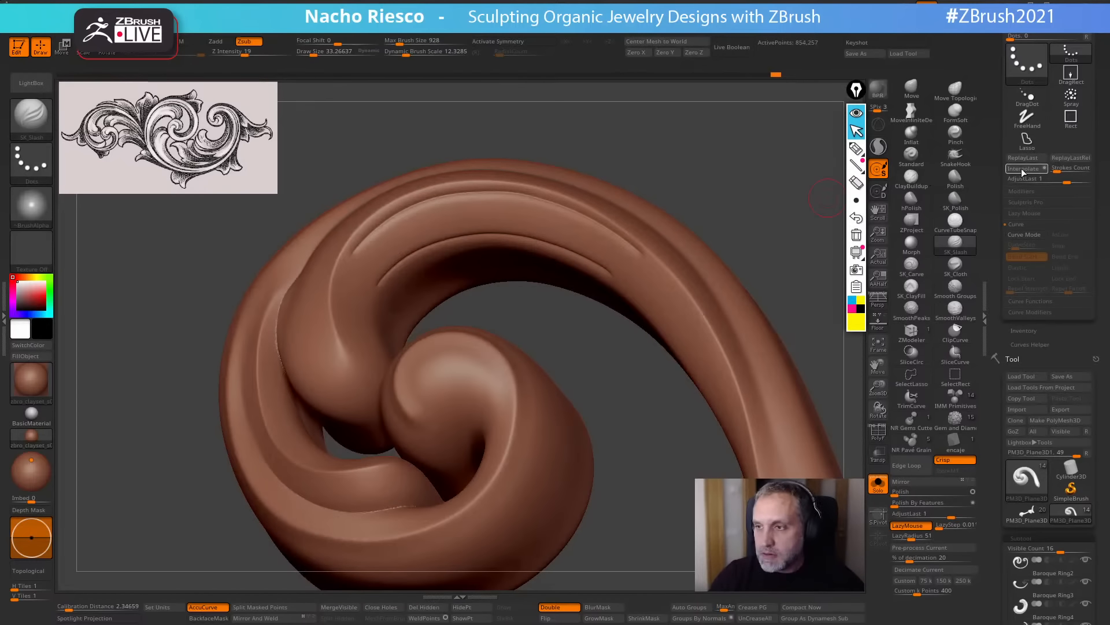
{"action": "left_click", "coordinate": [1024, 171]}
{"action": "mouse_move", "coordinate": [762, 226]}
{"action": "left_mouse_down"}
{"action": "mouse_move", "coordinate": [788, 265]}
{"action": "mouse_move", "coordinate": [654, 174]}
{"action": "left_mouse_up"}
{"action": "key", "text": "ctrl+z"}
{"action": "key", "text": "ctrl+z"}
{"action": "key", "text": "ctrl+z"}
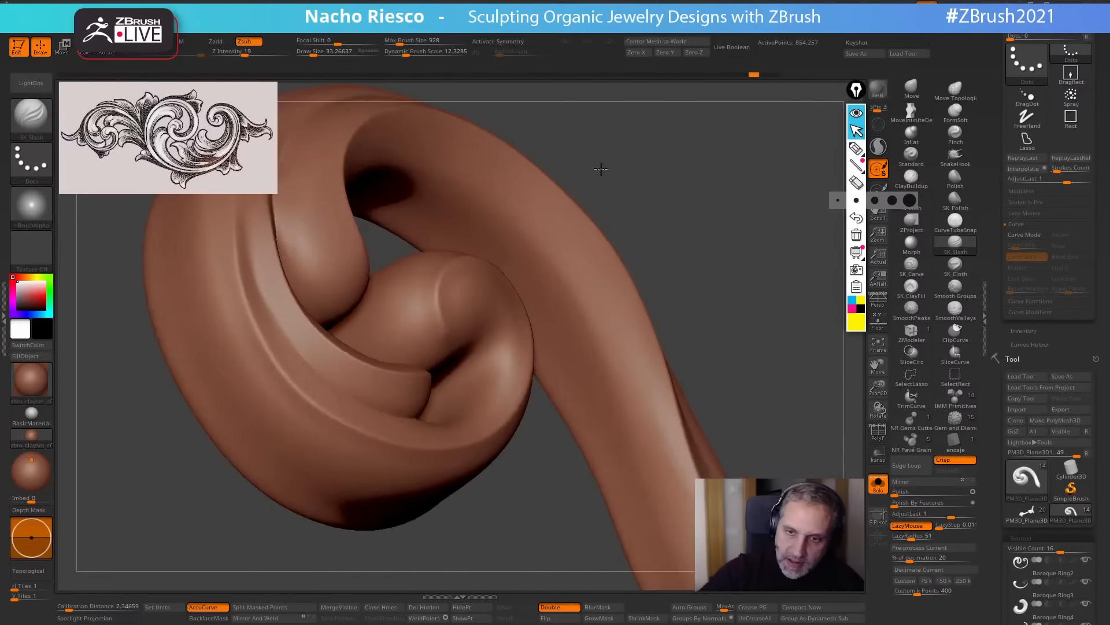
Try carving two parallel grooves from the arch down towards the stem for interpolation.
{"action": "mouse_move", "coordinate": [484, 197]}
{"action": "left_mouse_down"}
{"action": "mouse_move", "coordinate": [572, 286]}
{"action": "mouse_move", "coordinate": [629, 414]}
{"action": "left_mouse_up"}
{"action": "left_click_drag", "start_coordinate": [717, 359], "coordinate": [682, 324]}
{"action": "left_click_drag", "start_coordinate": [665, 215], "coordinate": [595, 210]}
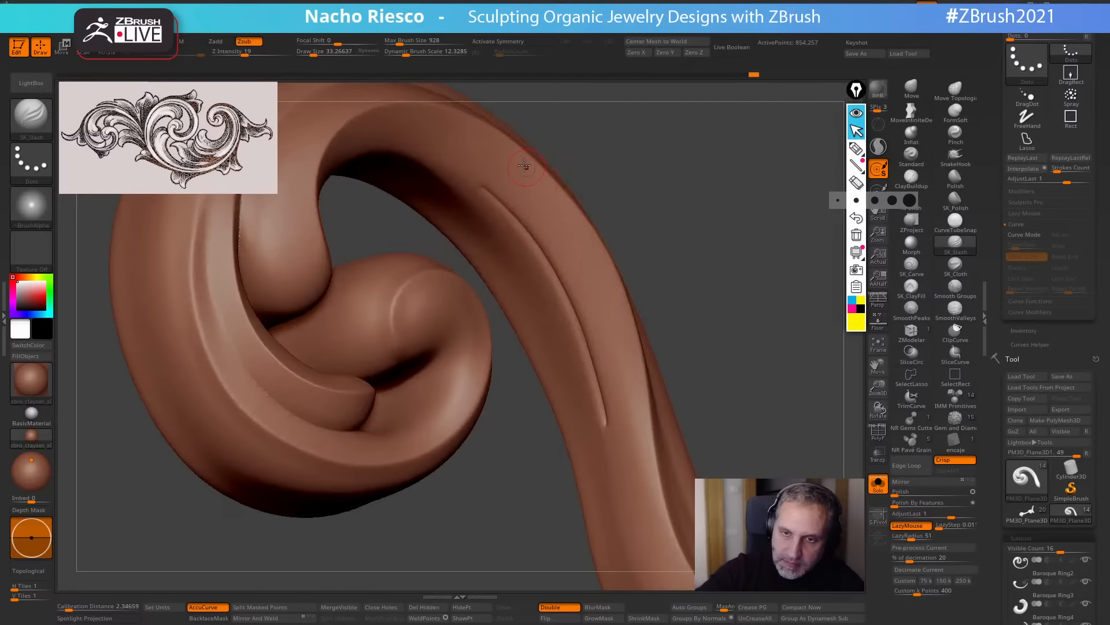
{"action": "mouse_move", "coordinate": [521, 161]}
{"action": "left_mouse_down"}
{"action": "mouse_move", "coordinate": [563, 203]}
{"action": "mouse_move", "coordinate": [604, 278]}
{"action": "mouse_move", "coordinate": [639, 429]}
{"action": "left_mouse_up"}
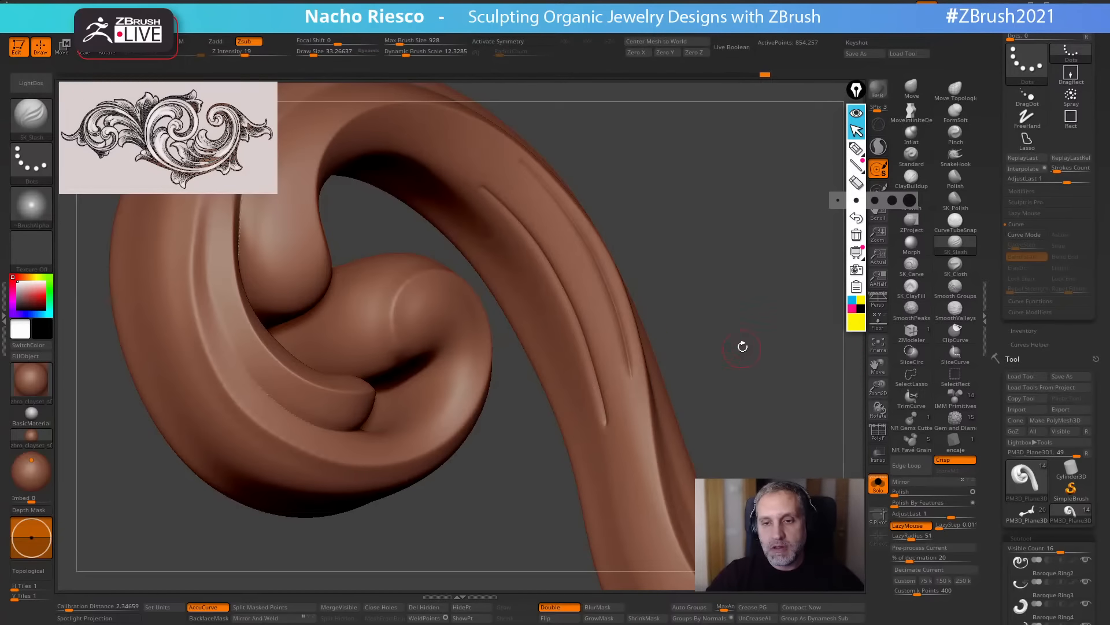
{"action": "left_click_drag", "start_coordinate": [757, 347], "coordinate": [825, 316]}
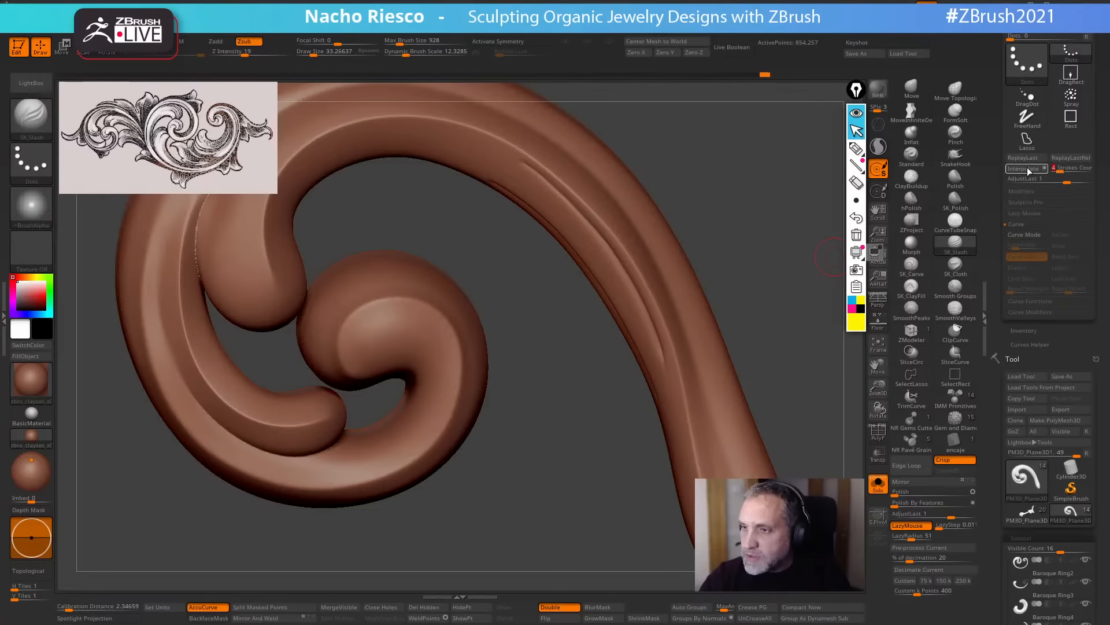
{"action": "mouse_move", "coordinate": [773, 261]}
{"action": "left_mouse_down"}
{"action": "mouse_move", "coordinate": [762, 270]}
{"action": "mouse_move", "coordinate": [821, 345]}
{"action": "mouse_move", "coordinate": [636, 486]}
{"action": "mouse_move", "coordinate": [804, 326]}
{"action": "mouse_move", "coordinate": [773, 224]}
{"action": "mouse_move", "coordinate": [758, 214]}
{"action": "left_mouse_up"}
{"action": "key", "text": "ctrl"}
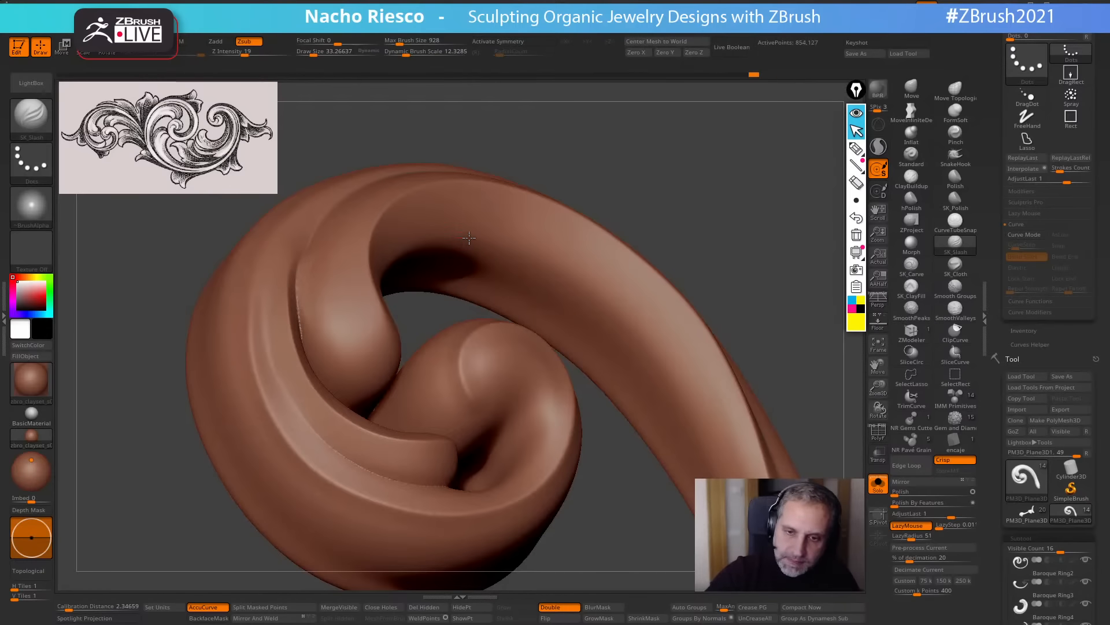
Try another pair of grooves on the inner face and ridge side of the arch, and undo both.
{"action": "mouse_move", "coordinate": [469, 237]}
{"action": "left_mouse_down"}
{"action": "mouse_move", "coordinate": [585, 289]}
{"action": "mouse_move", "coordinate": [683, 390]}
{"action": "left_mouse_up"}
{"action": "left_click_drag", "start_coordinate": [775, 315], "coordinate": [746, 272]}
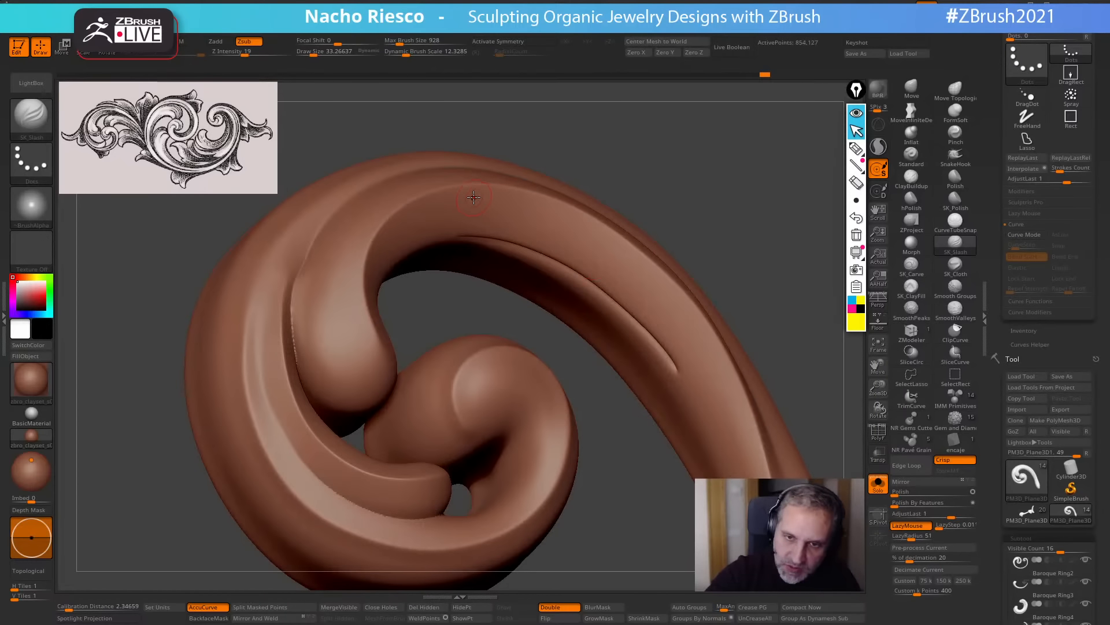
{"action": "mouse_move", "coordinate": [473, 198]}
{"action": "left_mouse_down"}
{"action": "mouse_move", "coordinate": [529, 204]}
{"action": "mouse_move", "coordinate": [618, 250]}
{"action": "mouse_move", "coordinate": [709, 359]}
{"action": "left_mouse_up"}
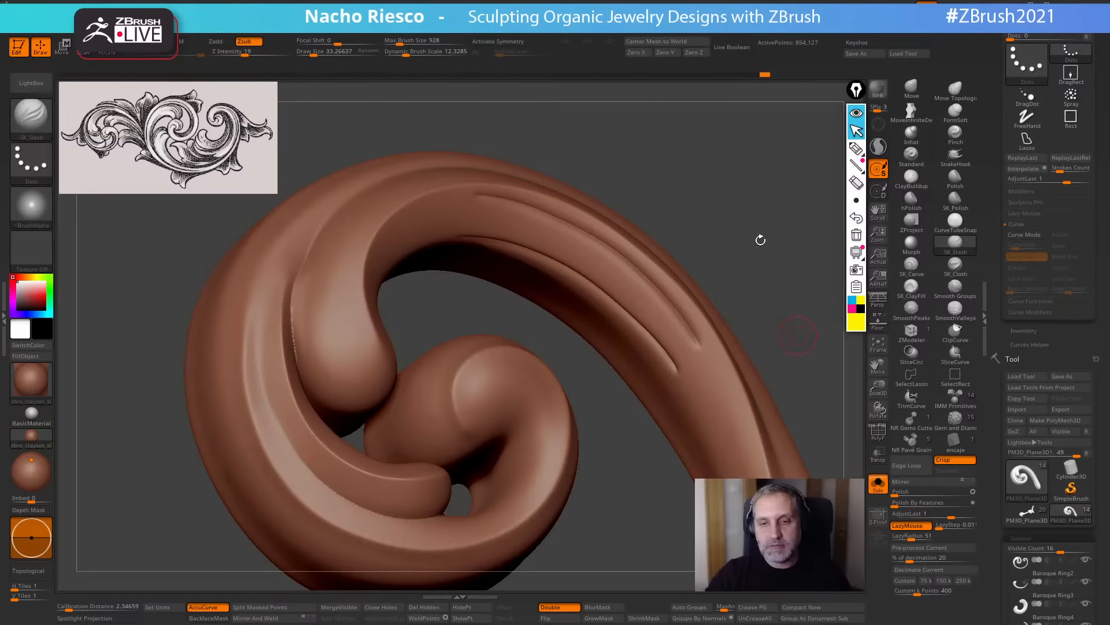
{"action": "left_click_drag", "start_coordinate": [761, 241], "coordinate": [792, 279]}
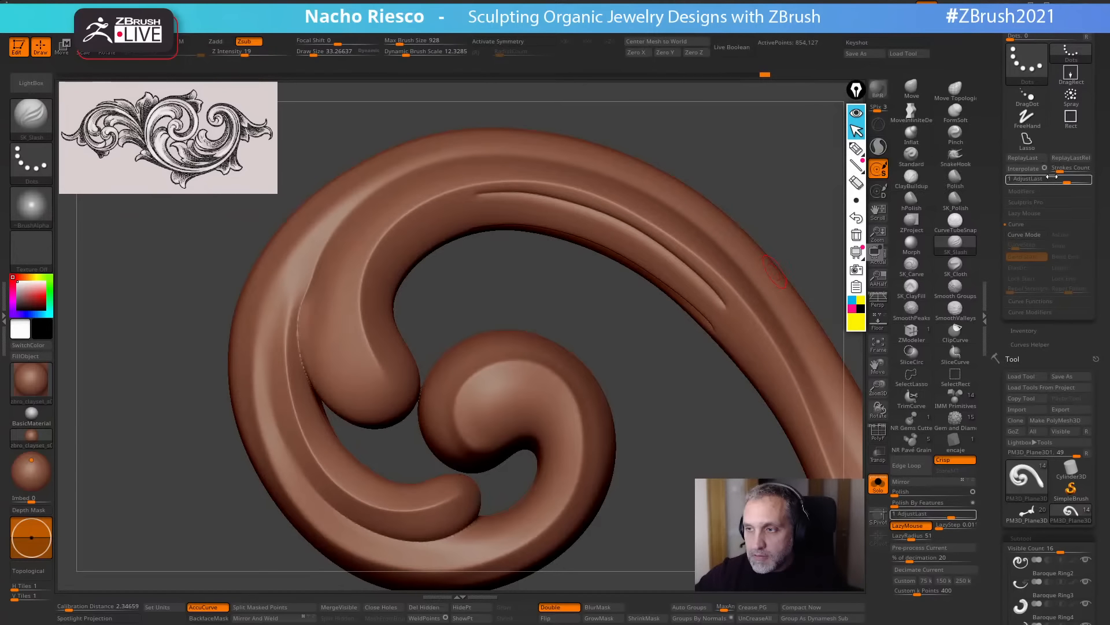
{"action": "left_click_drag", "start_coordinate": [1067, 182], "coordinate": [1065, 183]}
{"action": "key", "text": "ctrl+z"}
{"action": "key", "text": "ctrl+z"}
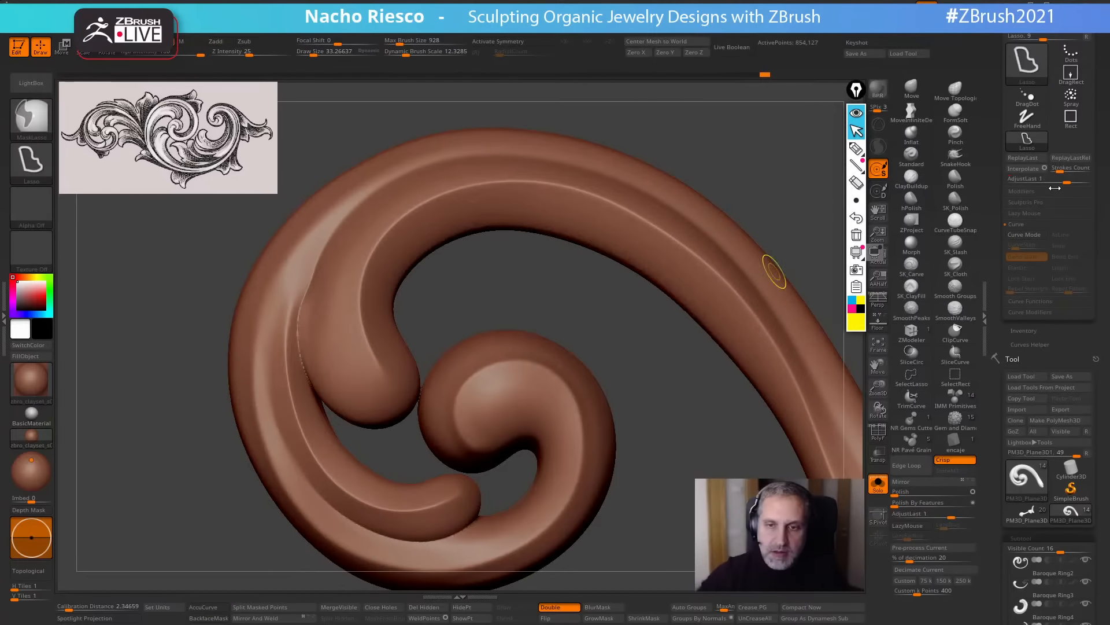
Show the whole ornament to examine the fine grooves on its leaves and scrolls, and isolate the scroll again.
{"action": "left_click_drag", "start_coordinate": [561, 290], "coordinate": [514, 293], "text": "alt"}
{"action": "left_click_drag", "start_coordinate": [652, 322], "coordinate": [554, 258], "text": "alt"}
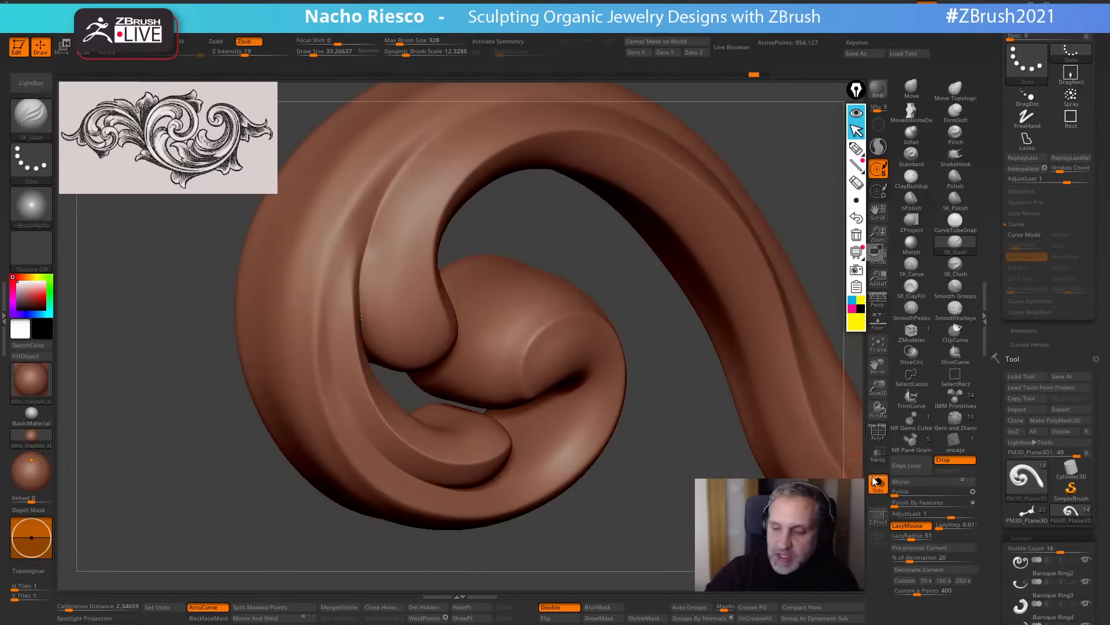
{"action": "left_click", "coordinate": [877, 483]}
{"action": "left_click_drag", "start_coordinate": [669, 552], "coordinate": [582, 465]}
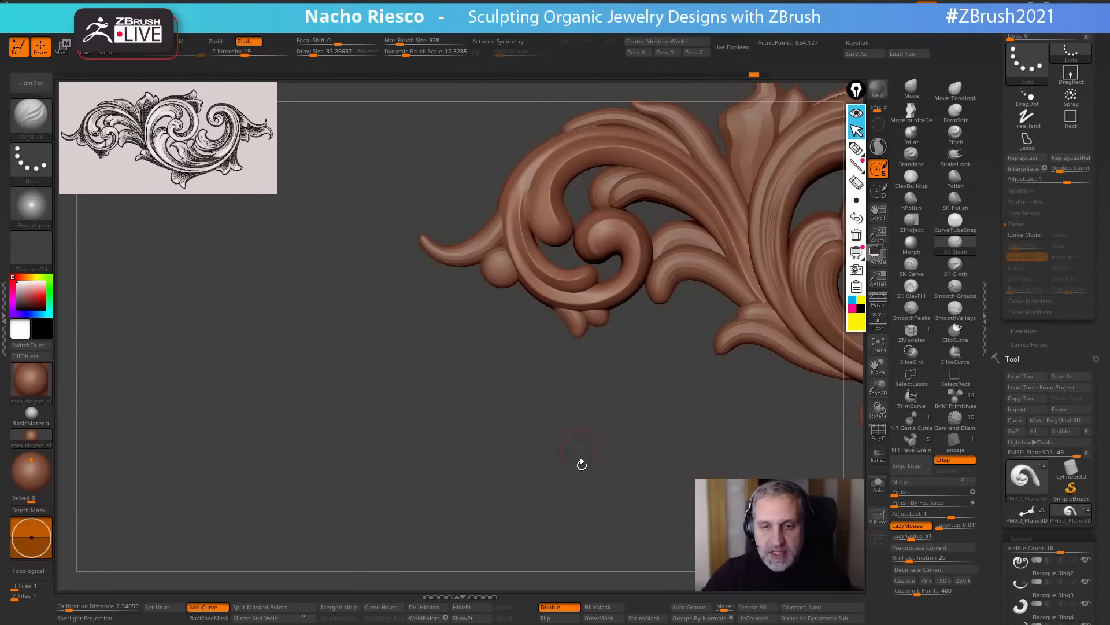
{"action": "left_click_drag", "start_coordinate": [513, 541], "coordinate": [271, 583], "text": "alt"}
{"action": "left_click_drag", "start_coordinate": [704, 408], "coordinate": [483, 467], "text": "alt"}
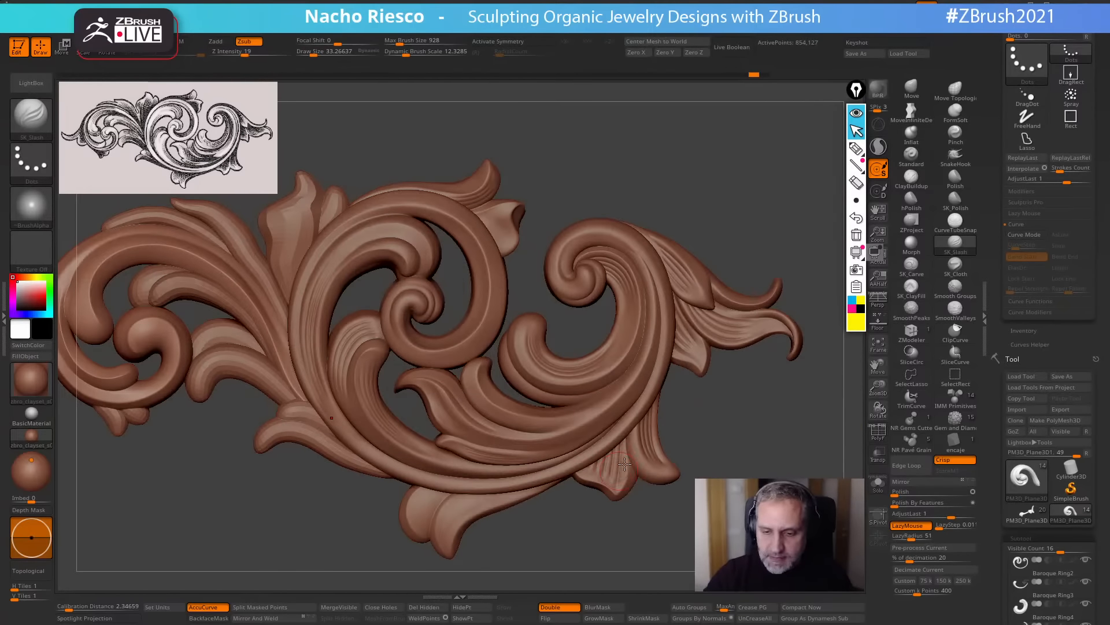
{"action": "left_click_drag", "start_coordinate": [711, 423], "coordinate": [772, 428], "text": "alt"}
{"action": "left_click_drag", "start_coordinate": [472, 278], "coordinate": [450, 356], "text": "alt"}
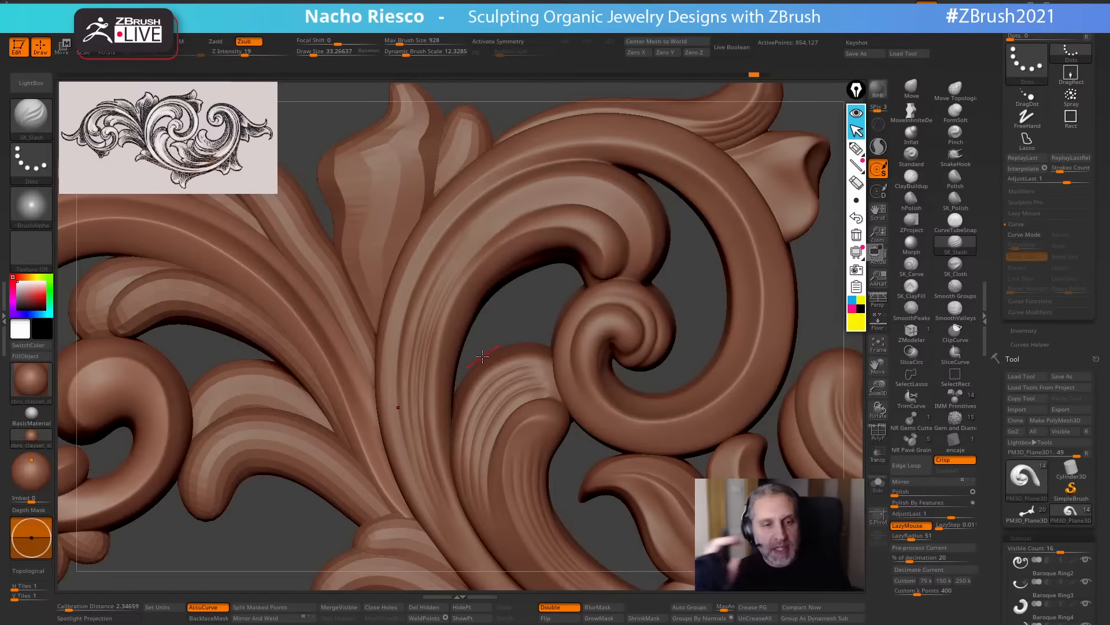
{"action": "left_click_drag", "start_coordinate": [681, 281], "coordinate": [716, 310], "text": "alt"}
{"action": "left_click_drag", "start_coordinate": [421, 173], "coordinate": [683, 187], "text": "alt"}
{"action": "left_click", "coordinate": [877, 486]}
Try two parallel grooves along the arch at draw size about 39, interpolate between them, and undo the interpolation.
{"action": "left_click_drag", "start_coordinate": [648, 564], "coordinate": [706, 251]}
{"action": "mouse_move", "coordinate": [632, 210]}
{"action": "left_mouse_down"}
{"action": "mouse_move", "coordinate": [634, 258]}
{"action": "mouse_move", "coordinate": [642, 191]}
{"action": "left_mouse_up"}
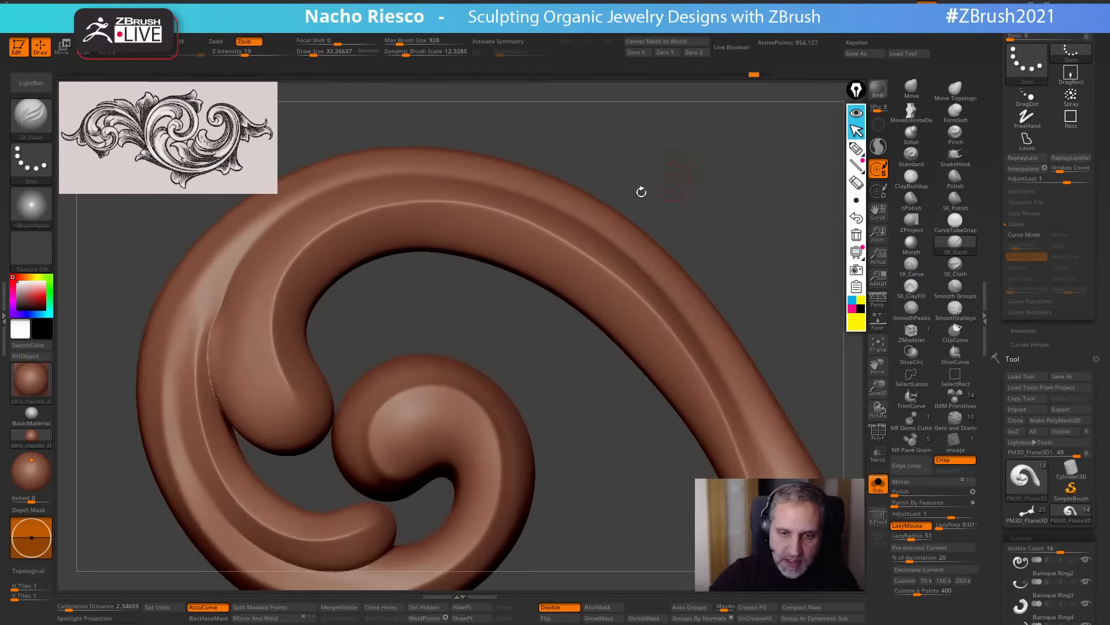
{"action": "mouse_move", "coordinate": [462, 214]}
{"action": "left_mouse_down"}
{"action": "mouse_move", "coordinate": [538, 235]}
{"action": "mouse_move", "coordinate": [604, 275]}
{"action": "left_mouse_up"}
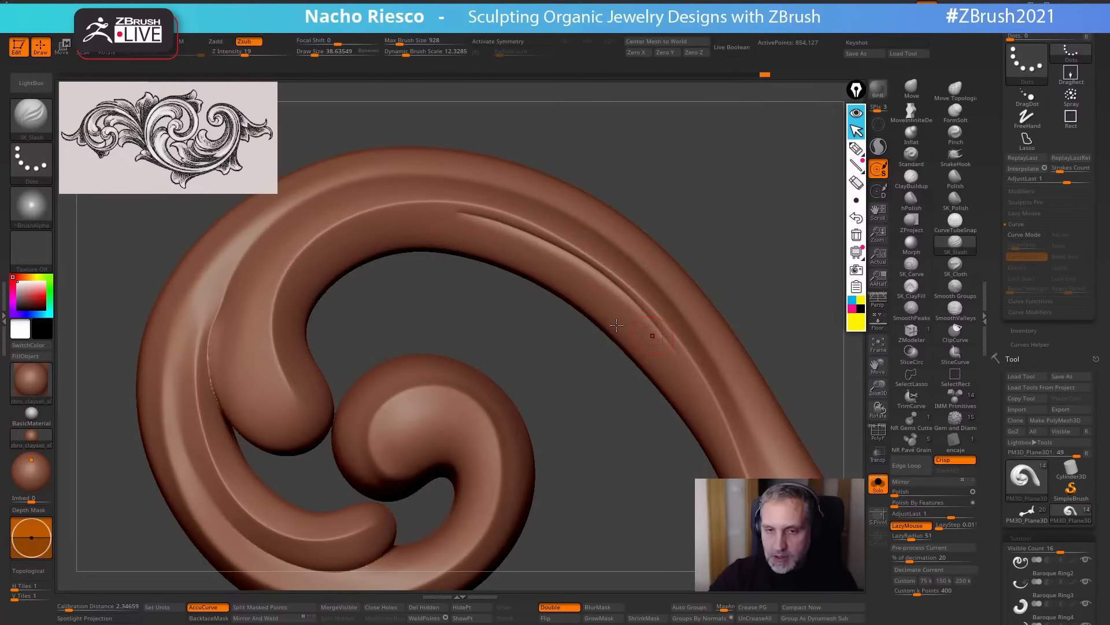
{"action": "mouse_move", "coordinate": [466, 243]}
{"action": "left_mouse_down"}
{"action": "mouse_move", "coordinate": [548, 278]}
{"action": "mouse_move", "coordinate": [656, 365]}
{"action": "left_mouse_up"}
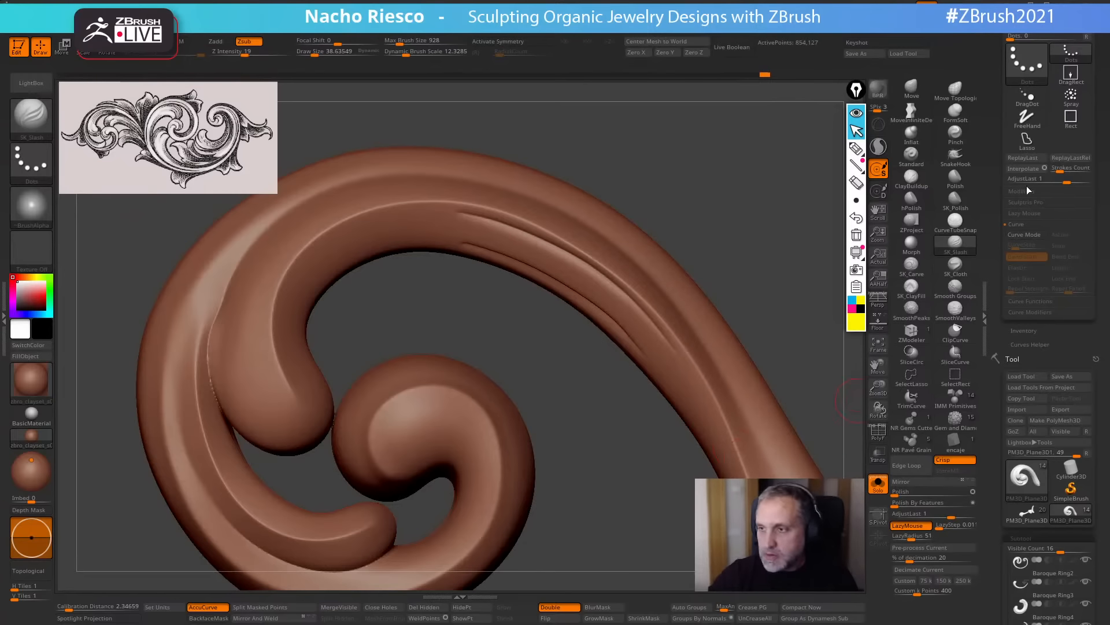
{"action": "left_click", "coordinate": [1023, 169]}
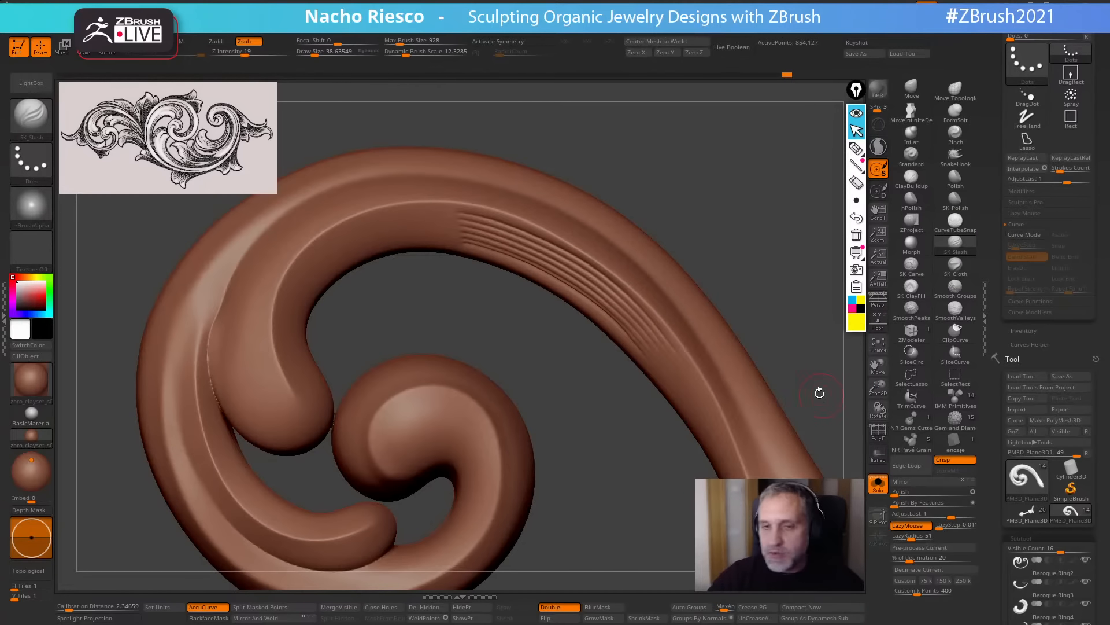
{"action": "key", "text": "ctrl"}
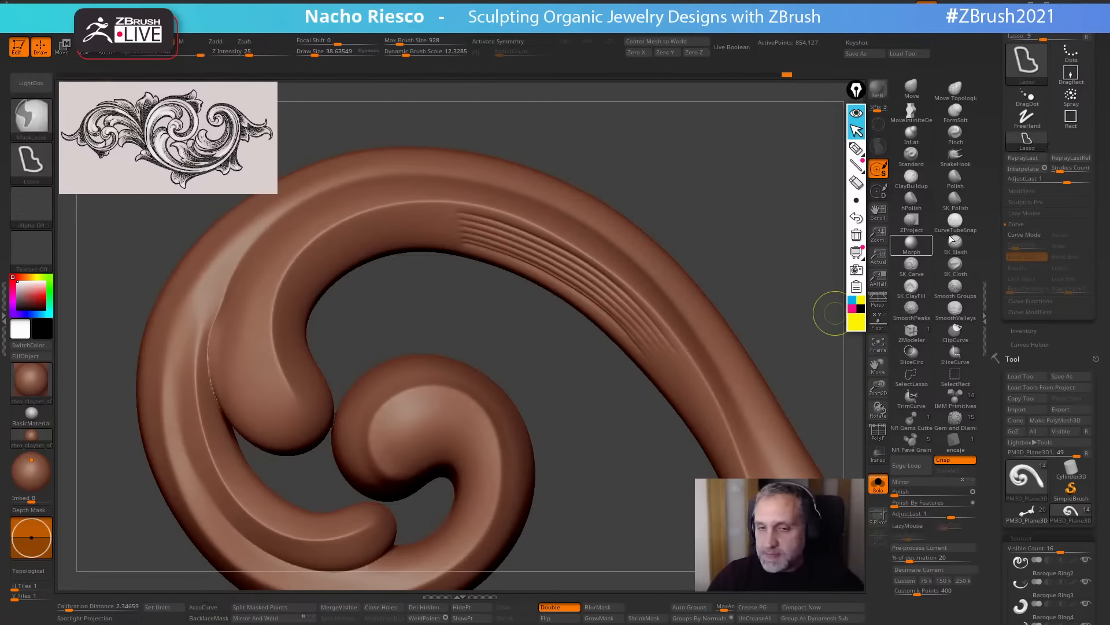
{"action": "key", "text": "ctrl+z"}
Try interpolating between the two grooves with Strokes Count set to 2, and undo back to the ungrooved band.
{"action": "left_click_drag", "start_coordinate": [1063, 171], "coordinate": [1069, 172]}
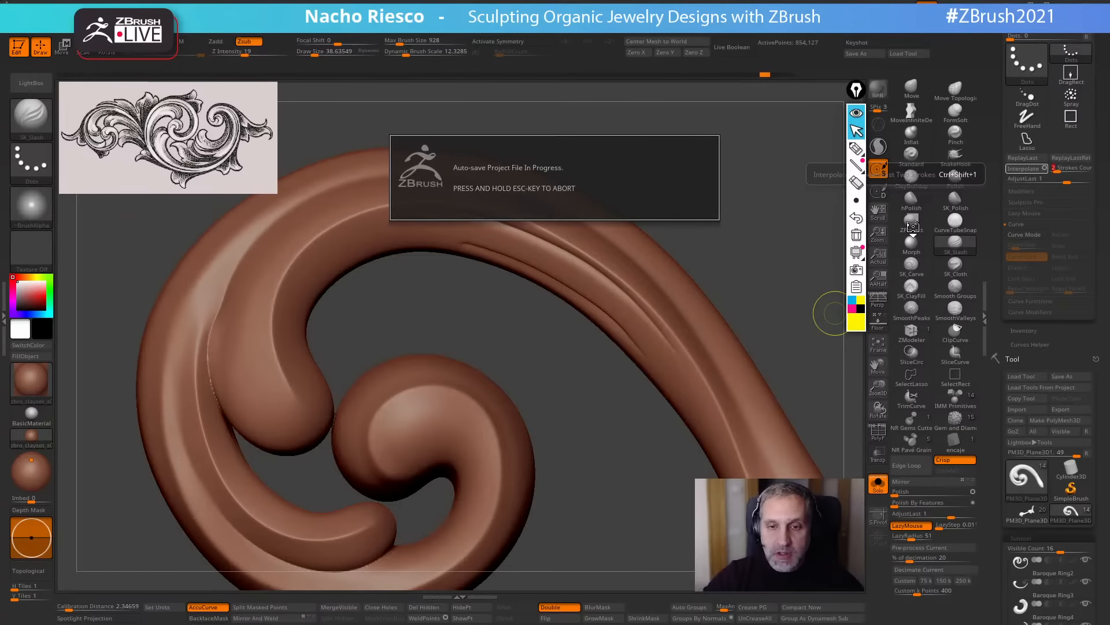
{"action": "key", "text": "ctrl+shift+1"}
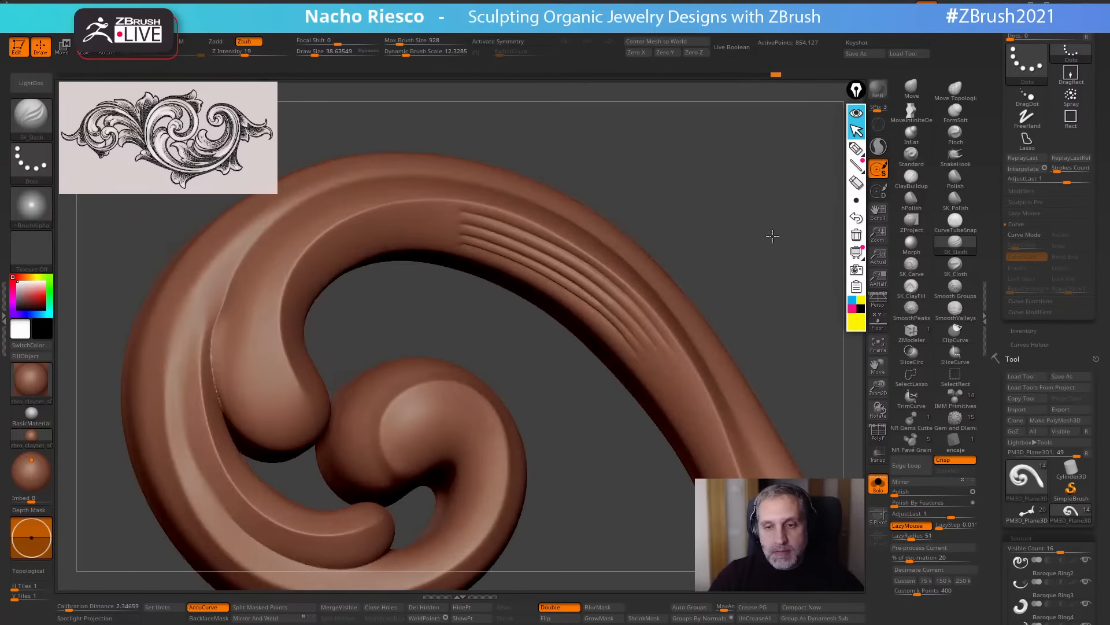
{"action": "key", "text": "ctrl+z"}
{"action": "key", "text": "ctrl+z"}
{"action": "key", "text": "ctrl+z"}
{"action": "key", "text": "ctrl+z"}
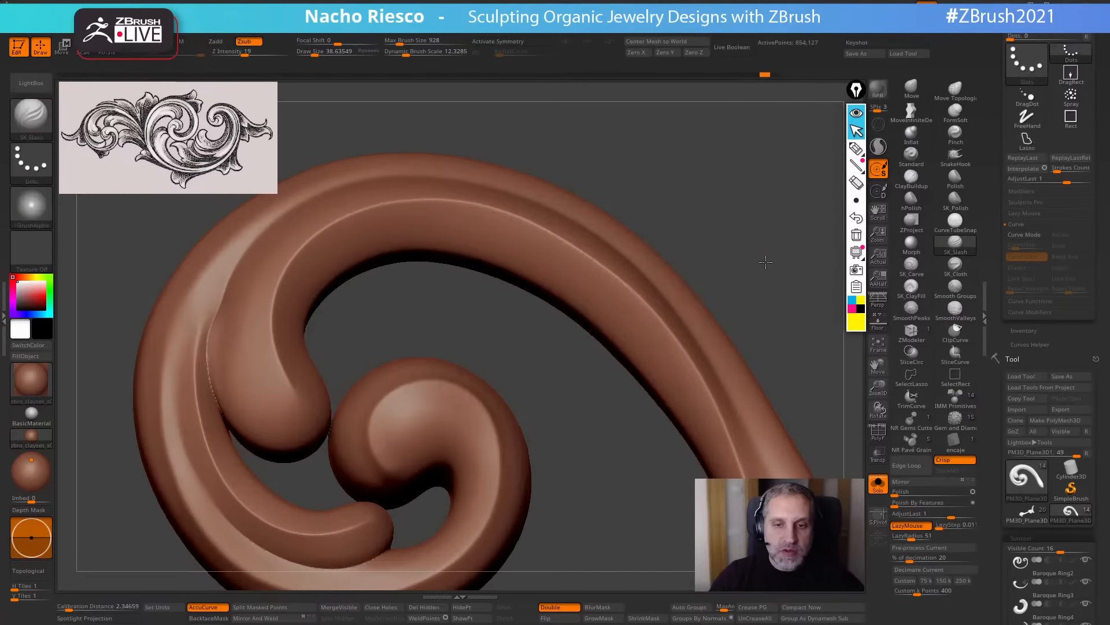
Switch the sculpting brush to Chisel.
{"action": "left_click", "coordinate": [38, 119]}
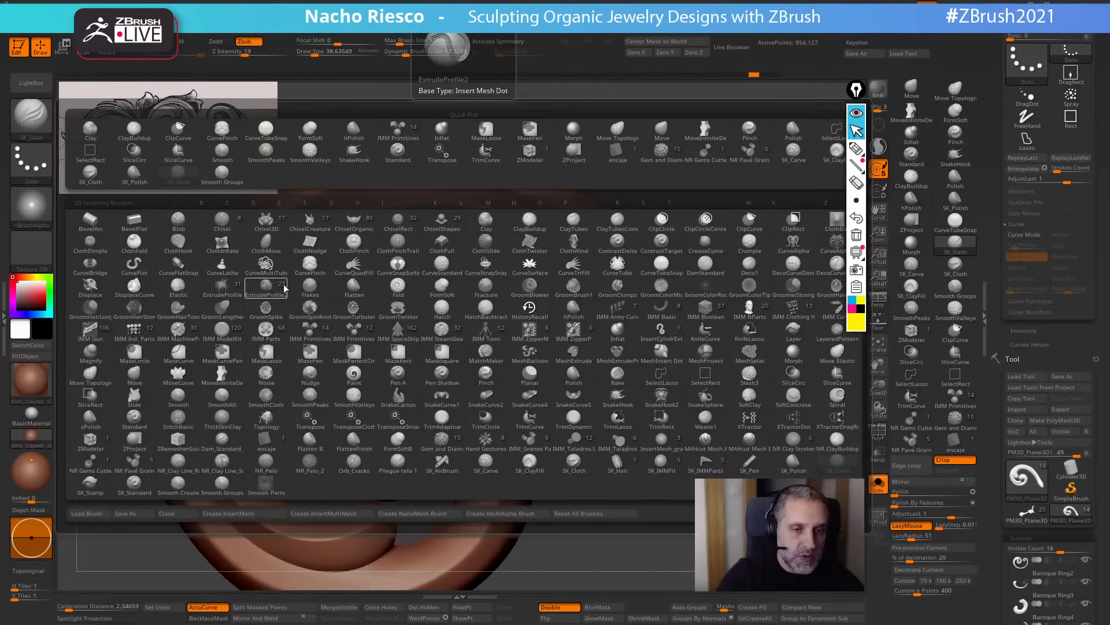
{"action": "left_click", "coordinate": [227, 226]}
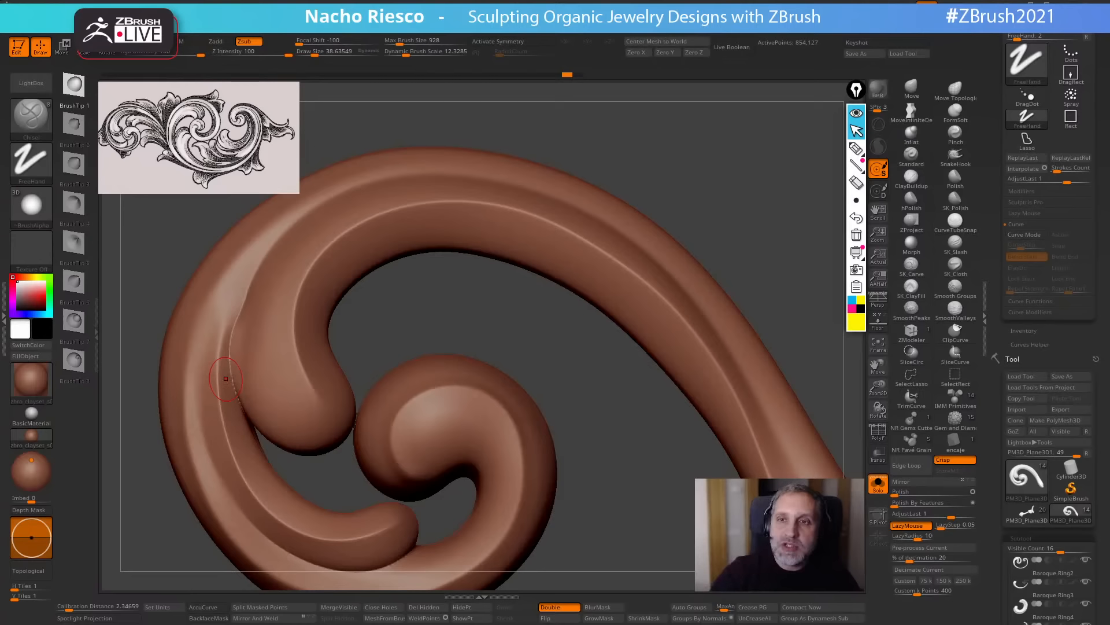
{"action": "left_click", "coordinate": [642, 33]}
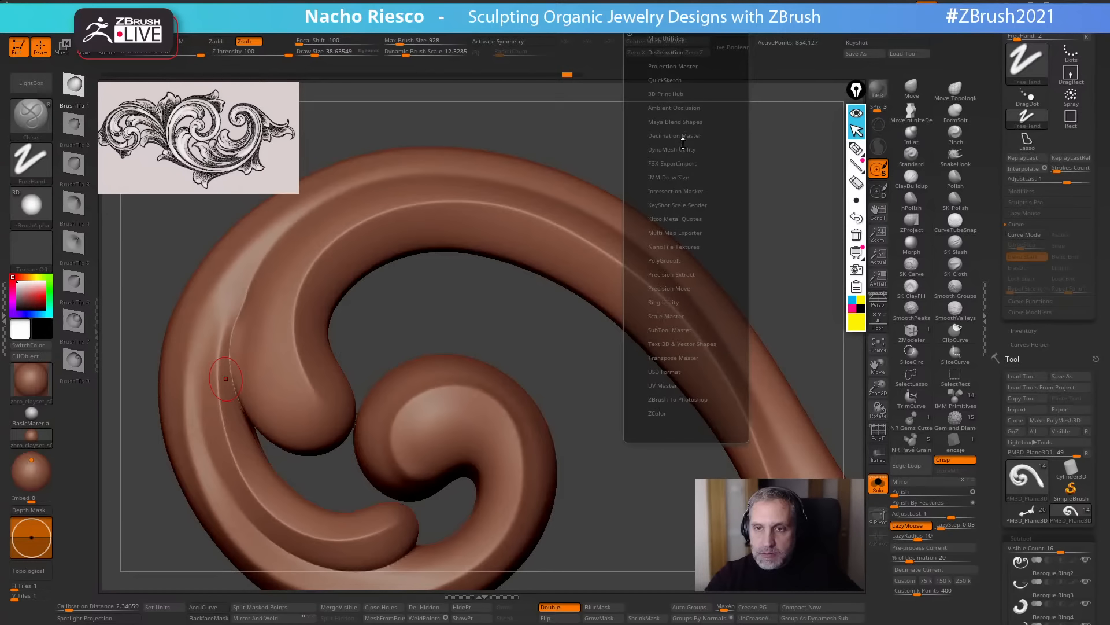
{"action": "left_click", "coordinate": [685, 232]}
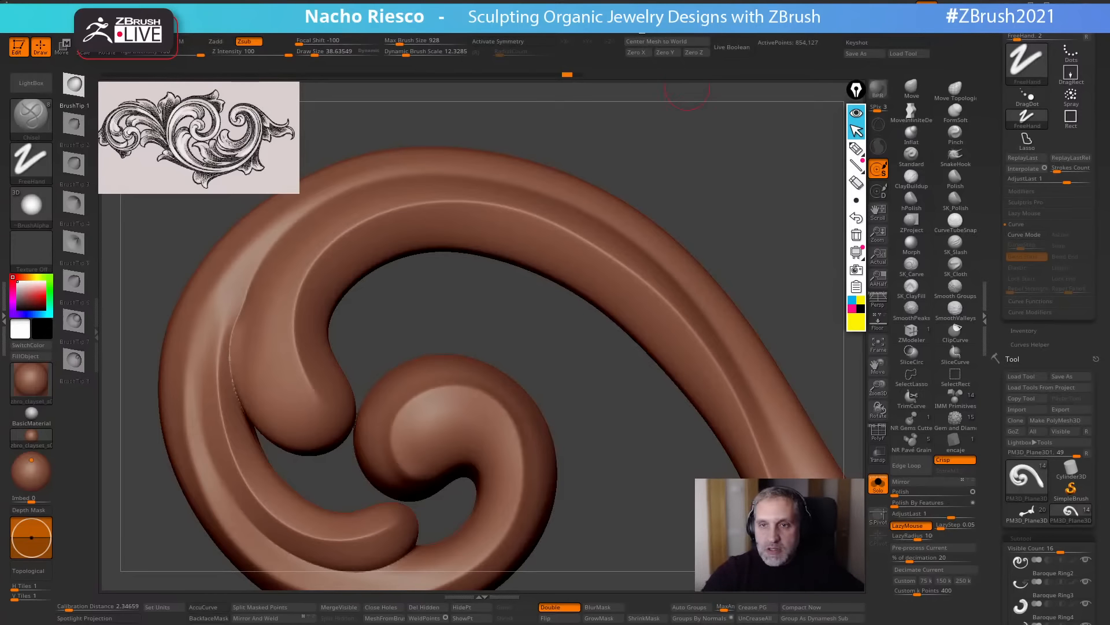
{"action": "left_click", "coordinate": [640, 30]}
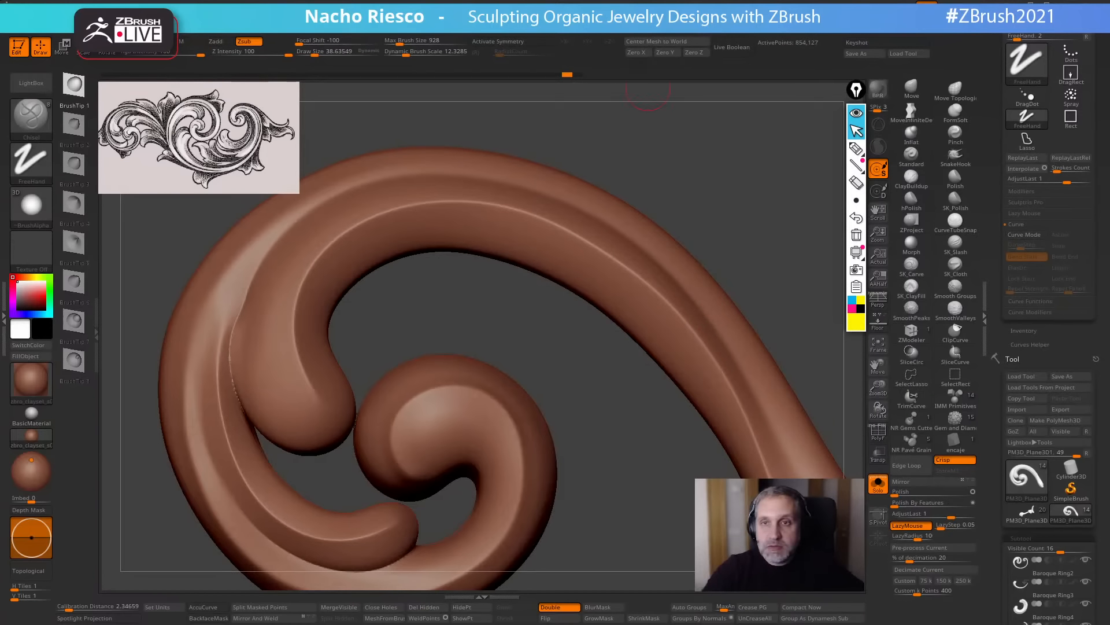
{"action": "left_click", "coordinate": [641, 30]}
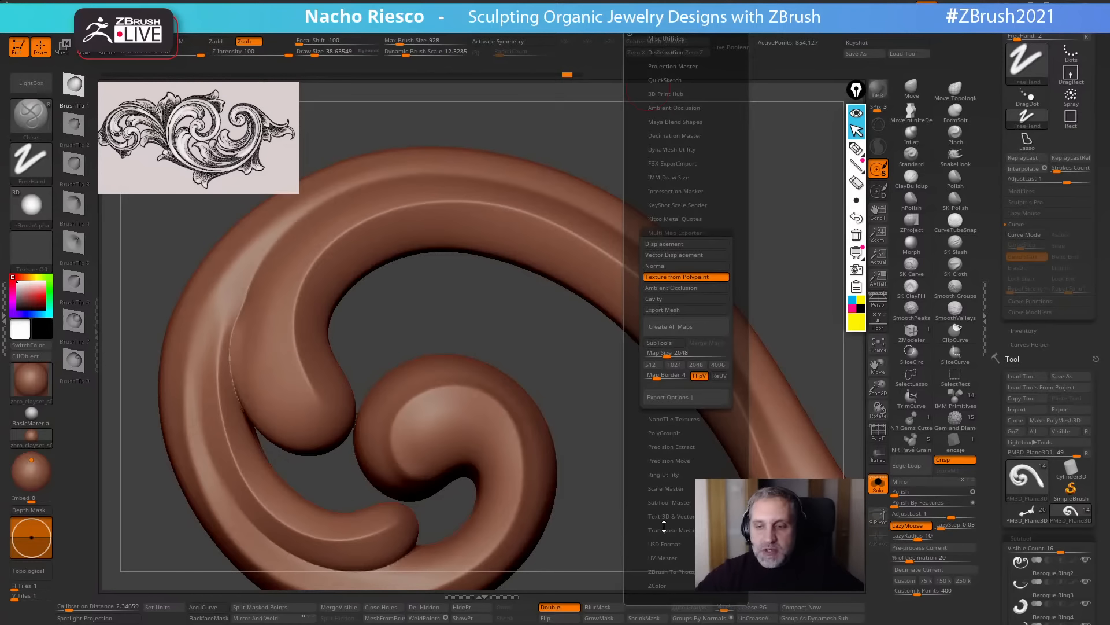
{"action": "left_click", "coordinate": [671, 352]}
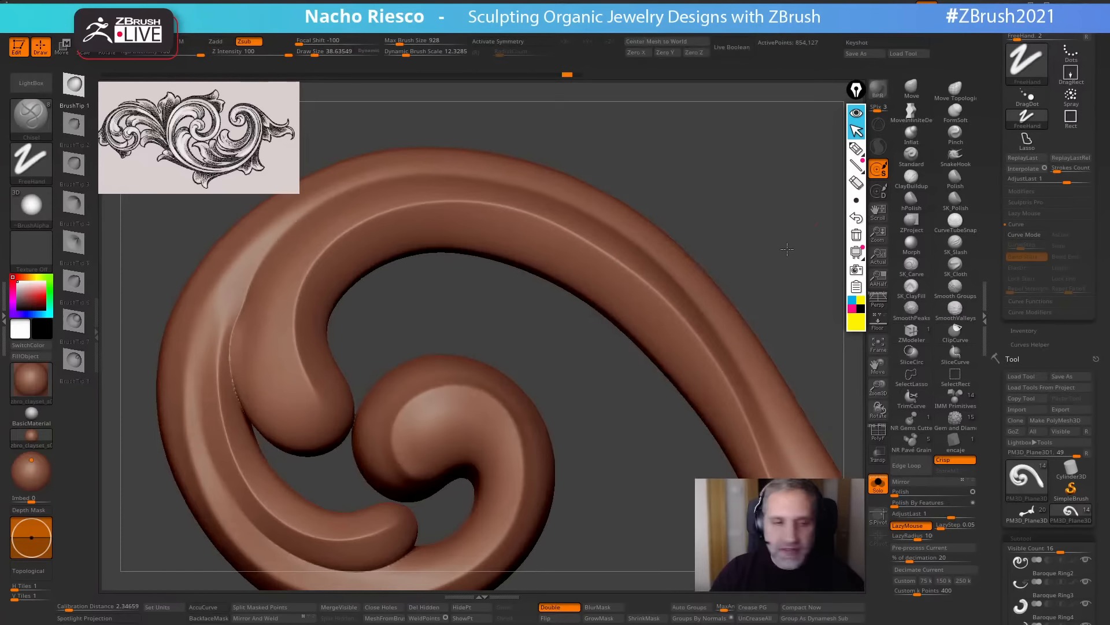
Try a stroke along the scroll's arch with the ClothPinch brush at draw size about 39.
{"action": "left_click", "coordinate": [29, 116]}
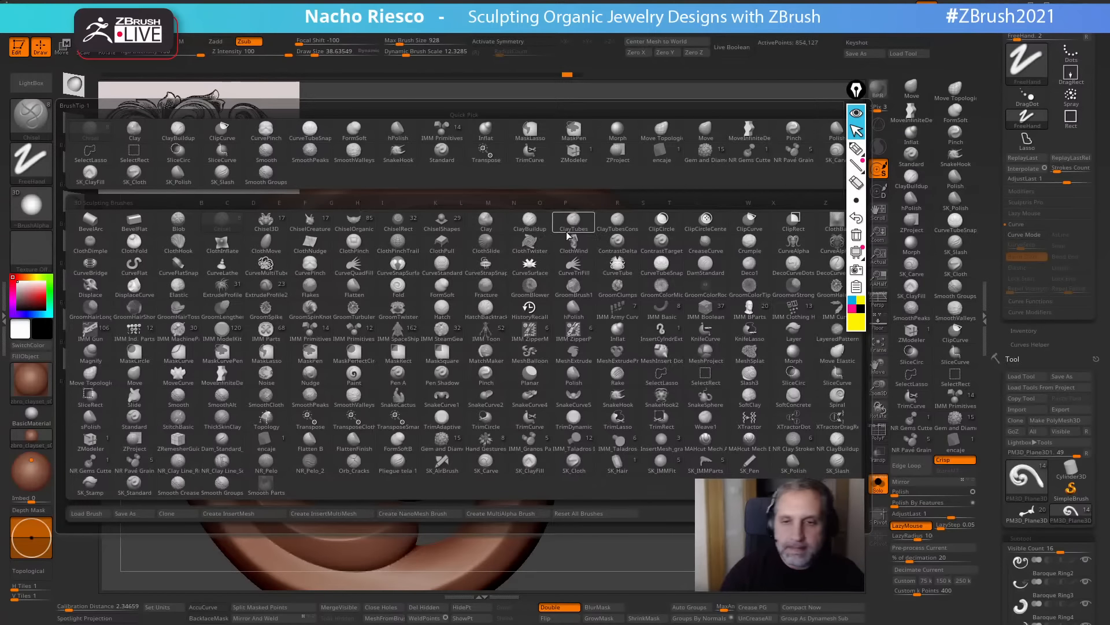
{"action": "left_click", "coordinate": [363, 249]}
{"action": "left_click_drag", "start_coordinate": [607, 416], "coordinate": [463, 231]}
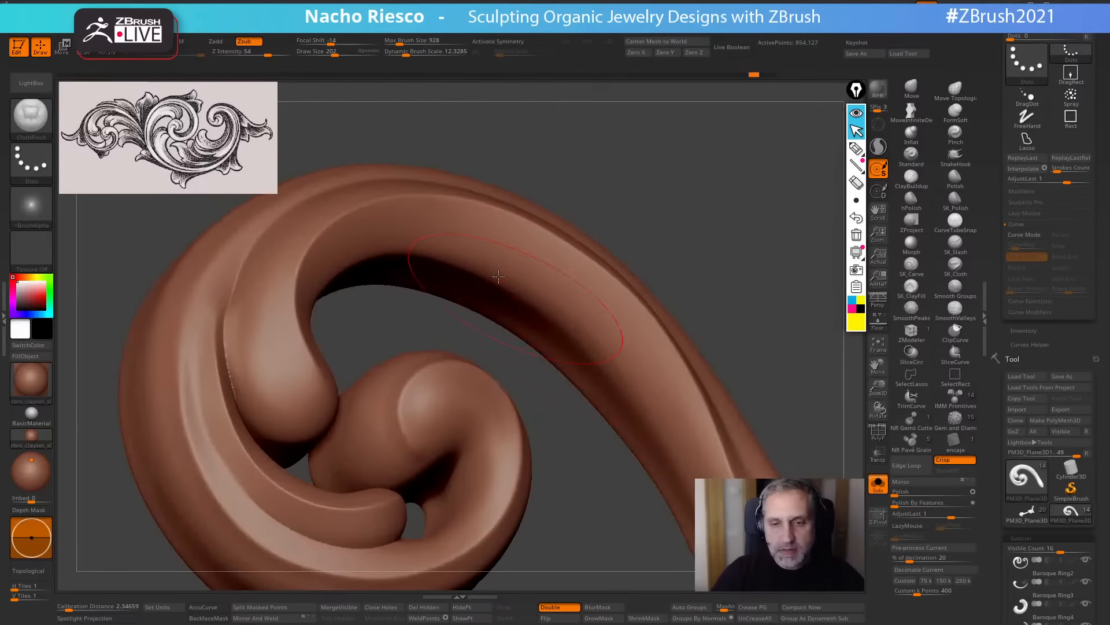
{"action": "key", "text": "s"}
{"action": "left_click", "coordinate": [457, 231]}
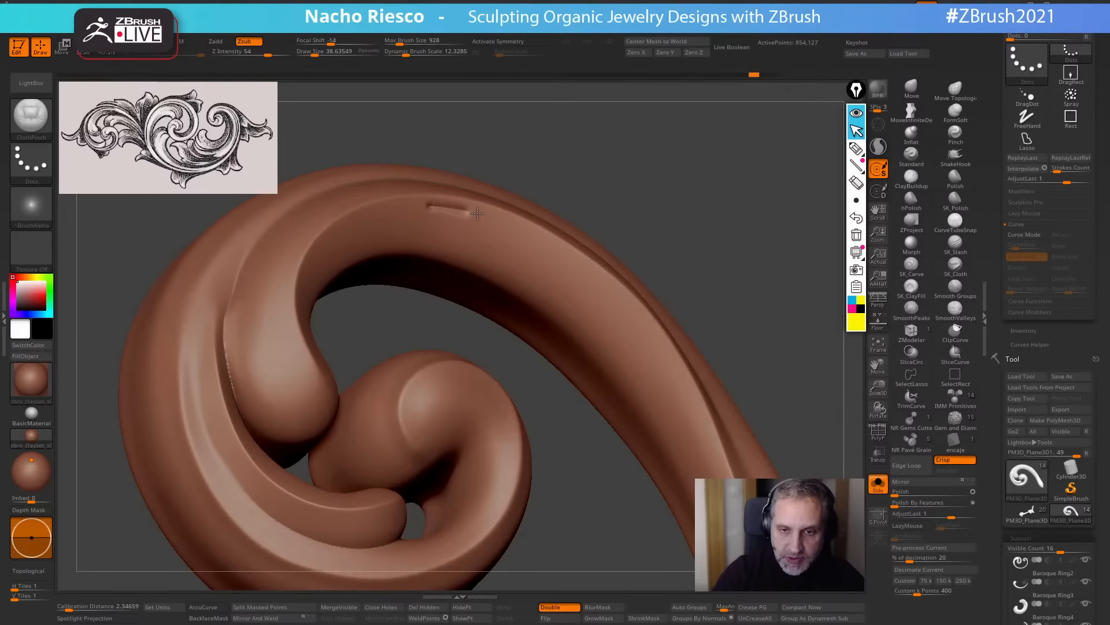
Try pinching a ridge along the upper part of the arch with the CurvePinch brush at draw size about 57.
{"action": "left_click", "coordinate": [31, 115]}
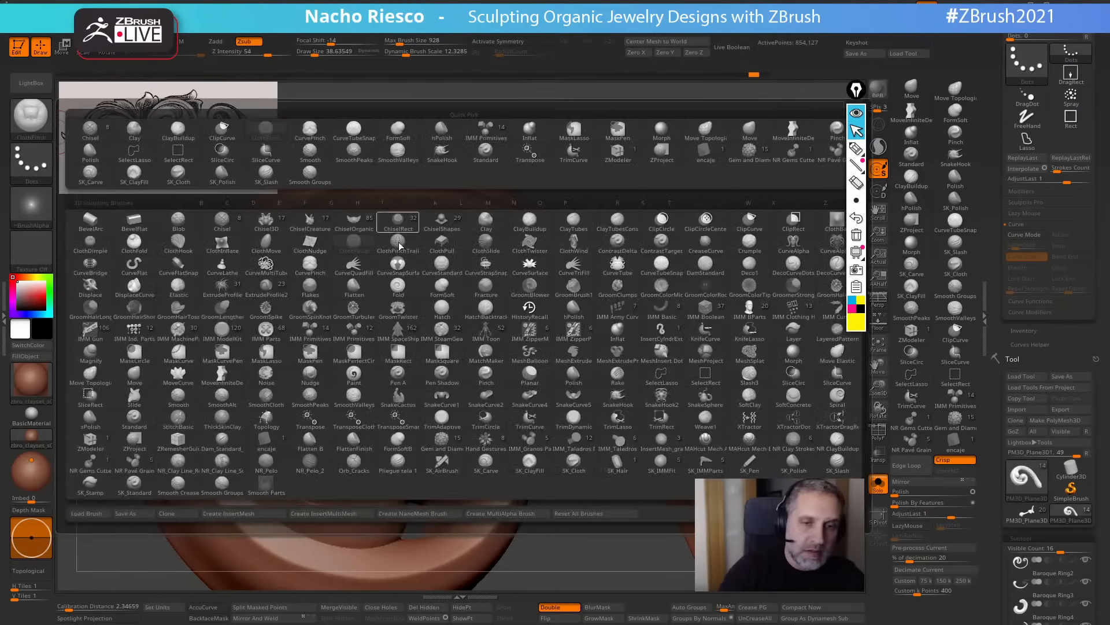
{"action": "left_click", "coordinate": [309, 265]}
{"action": "mouse_move", "coordinate": [427, 211]}
{"action": "left_mouse_down"}
{"action": "mouse_move", "coordinate": [523, 240]}
{"action": "mouse_move", "coordinate": [626, 325]}
{"action": "left_mouse_up"}
{"action": "left_click", "coordinate": [544, 253]}
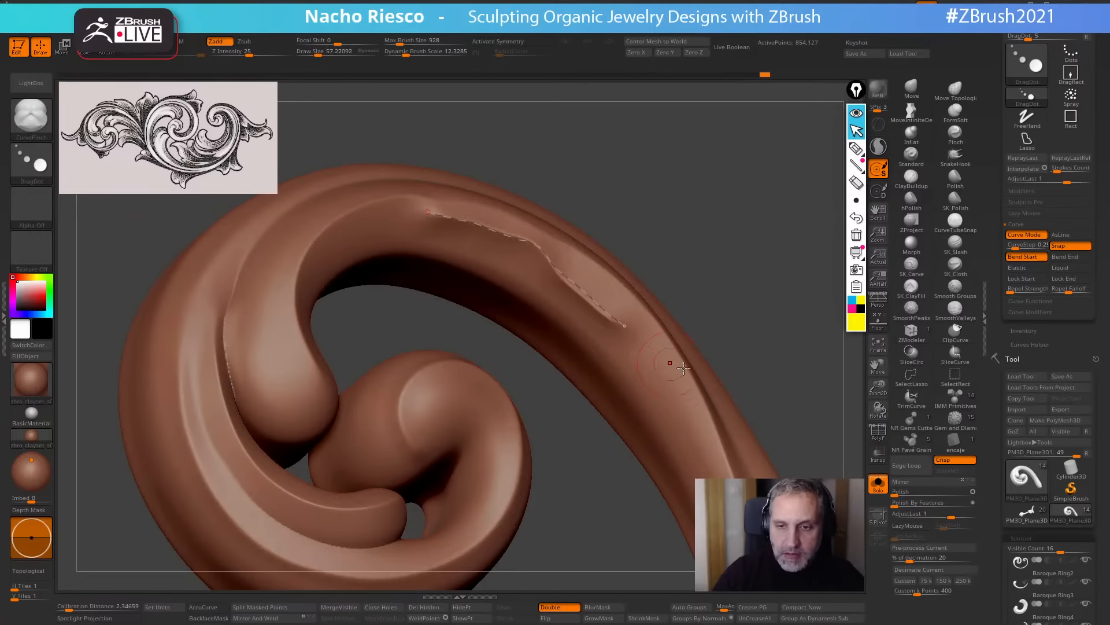
{"action": "key", "text": "ctrl+z"}
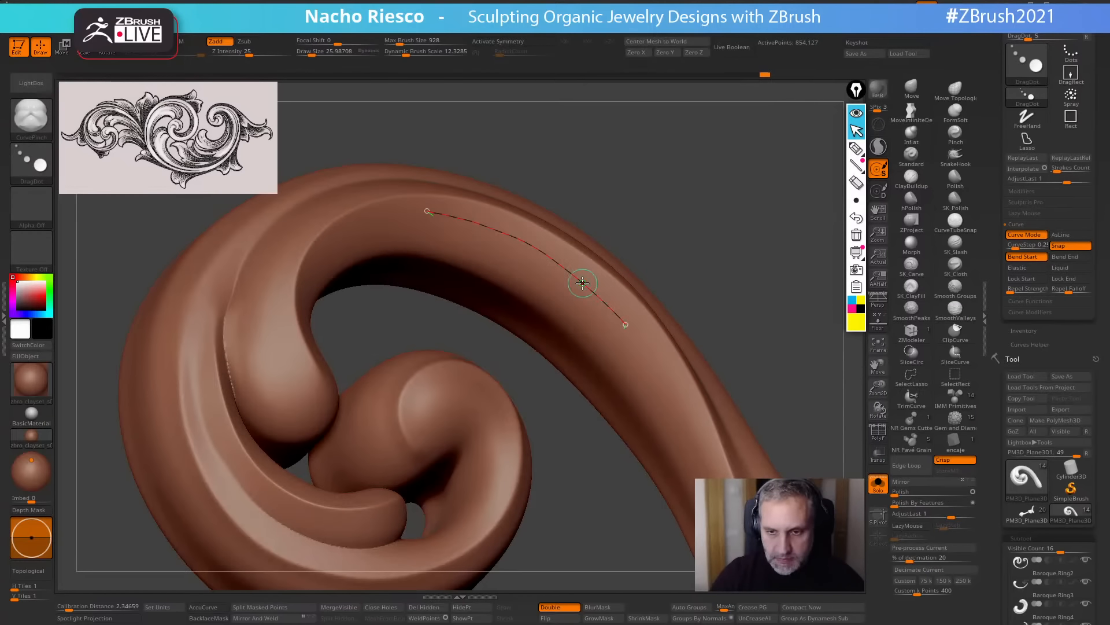
{"action": "left_click", "coordinate": [582, 284]}
{"action": "left_click", "coordinate": [688, 412]}
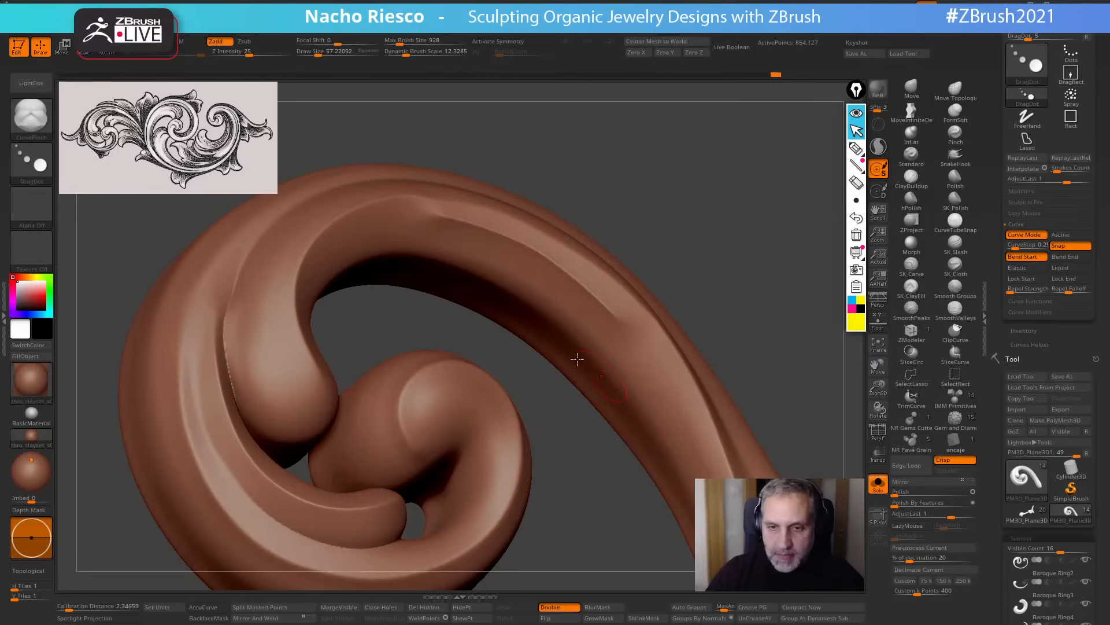
Try a second CurvePinch ridge along the arch's inner edge, parallel to the first.
{"action": "mouse_move", "coordinate": [425, 249]}
{"action": "left_mouse_down"}
{"action": "mouse_move", "coordinate": [500, 272]}
{"action": "mouse_move", "coordinate": [604, 358]}
{"action": "left_mouse_up"}
{"action": "left_click", "coordinate": [544, 302]}
{"action": "left_click", "coordinate": [676, 409]}
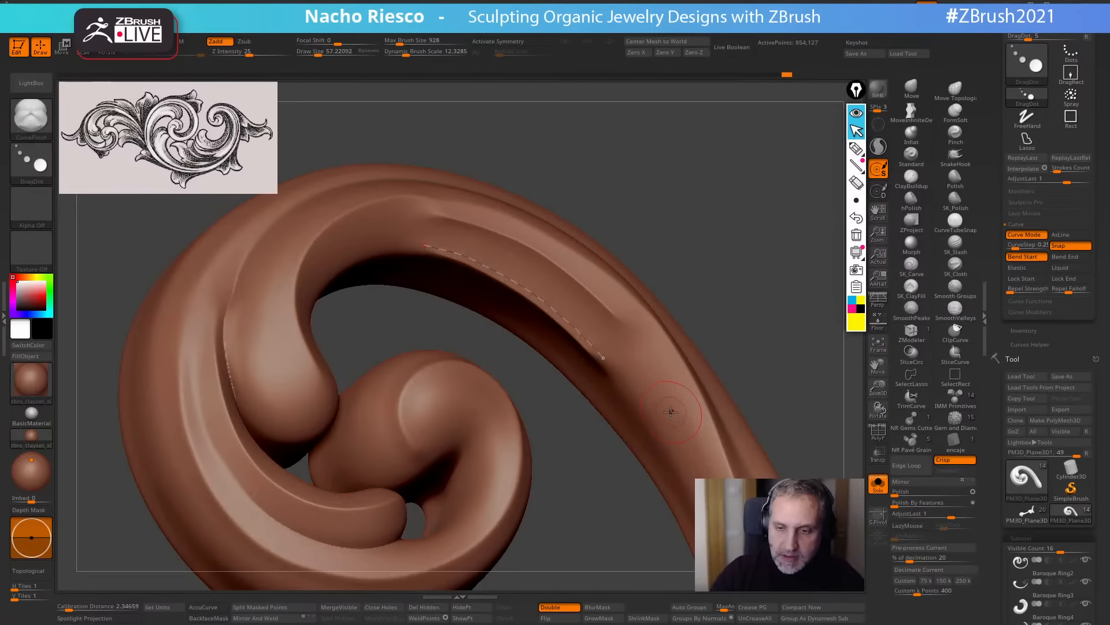
{"action": "left_click", "coordinate": [660, 423]}
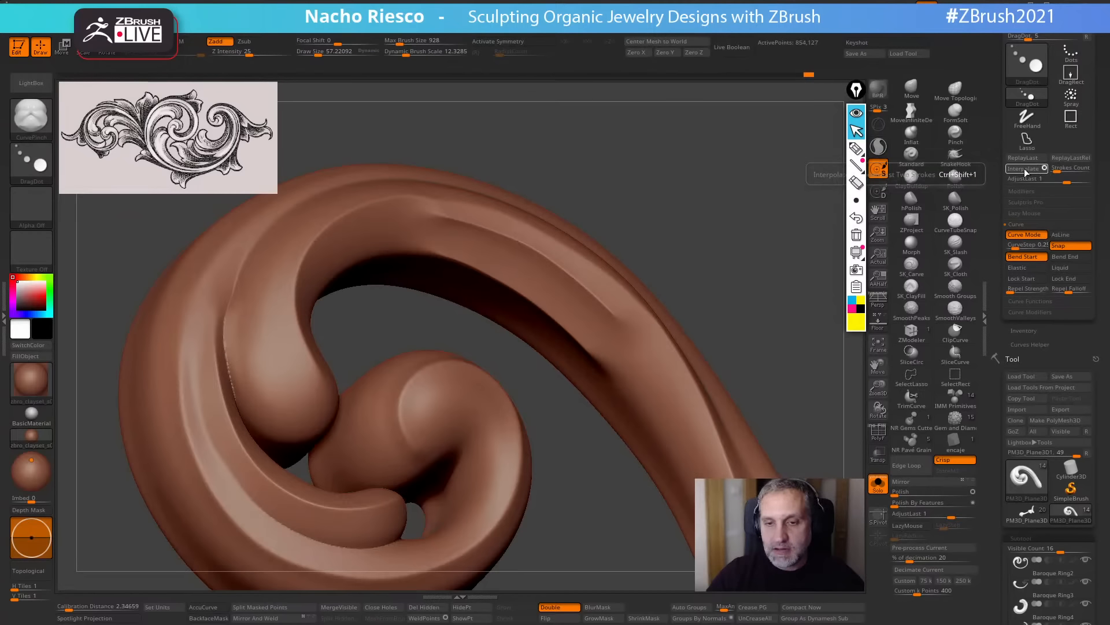
Undo both CurvePinch ridges on the arch.
{"action": "key", "text": "ctrl+z"}
{"action": "key", "text": "ctrl+z"}
{"action": "key", "text": "ctrl+z"}
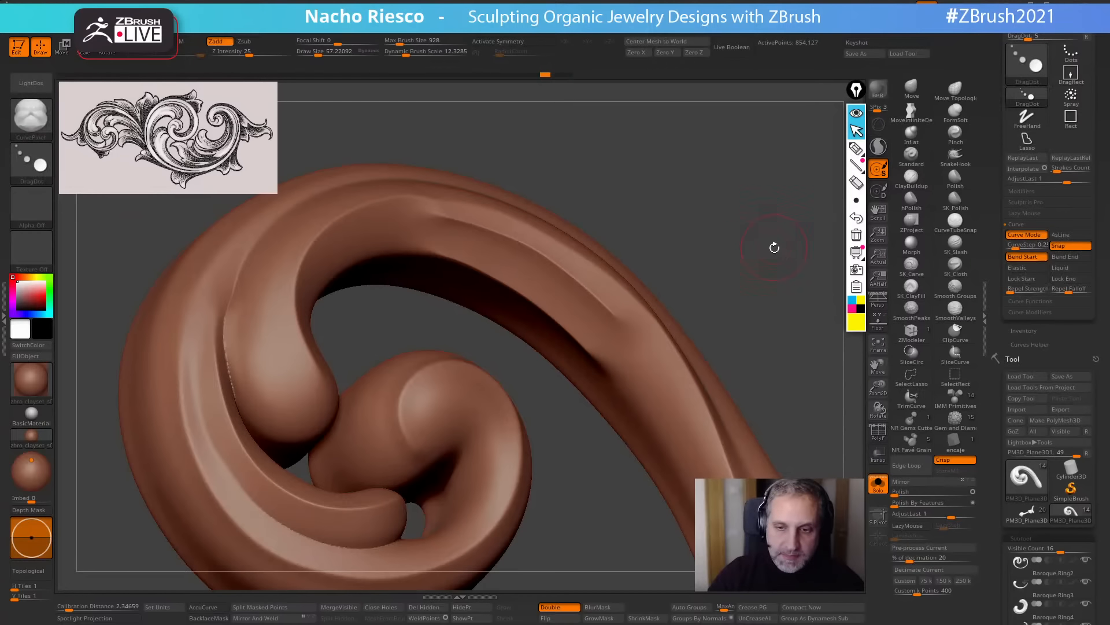
{"action": "key", "text": "ctrl+z"}
{"action": "key", "text": "ctrl+z"}
{"action": "key", "text": "ctrl+z"}
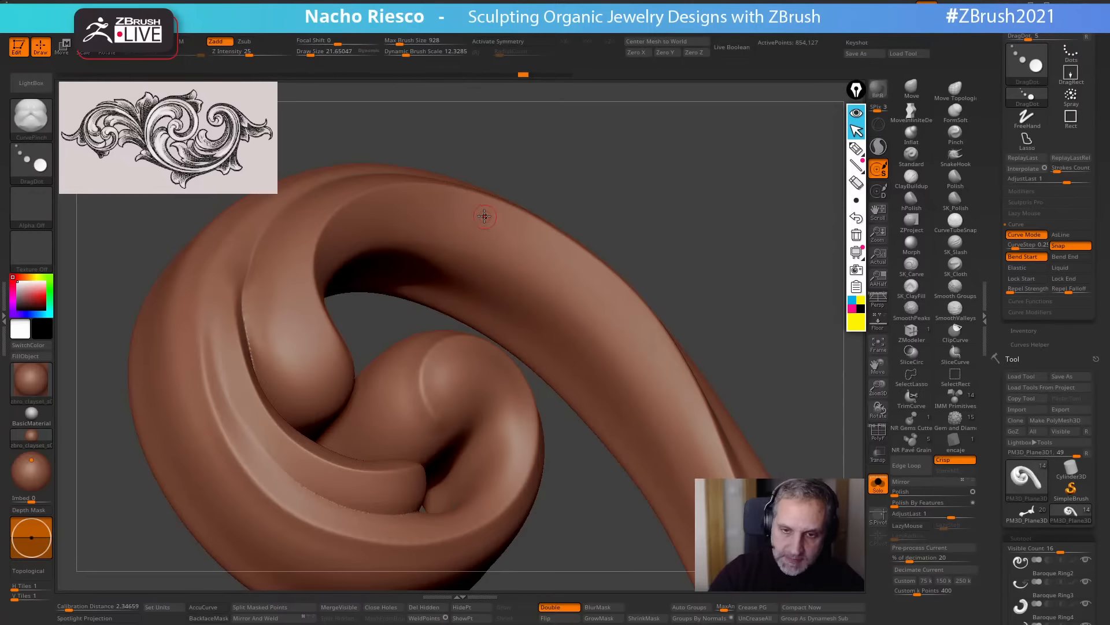
Try two narrower parallel CurvePinch ridges along the arch at draw size about 22, and undo them.
{"action": "mouse_move", "coordinate": [482, 215]}
{"action": "left_mouse_down"}
{"action": "mouse_move", "coordinate": [554, 243]}
{"action": "mouse_move", "coordinate": [674, 369]}
{"action": "left_mouse_up"}
{"action": "left_click", "coordinate": [644, 321]}
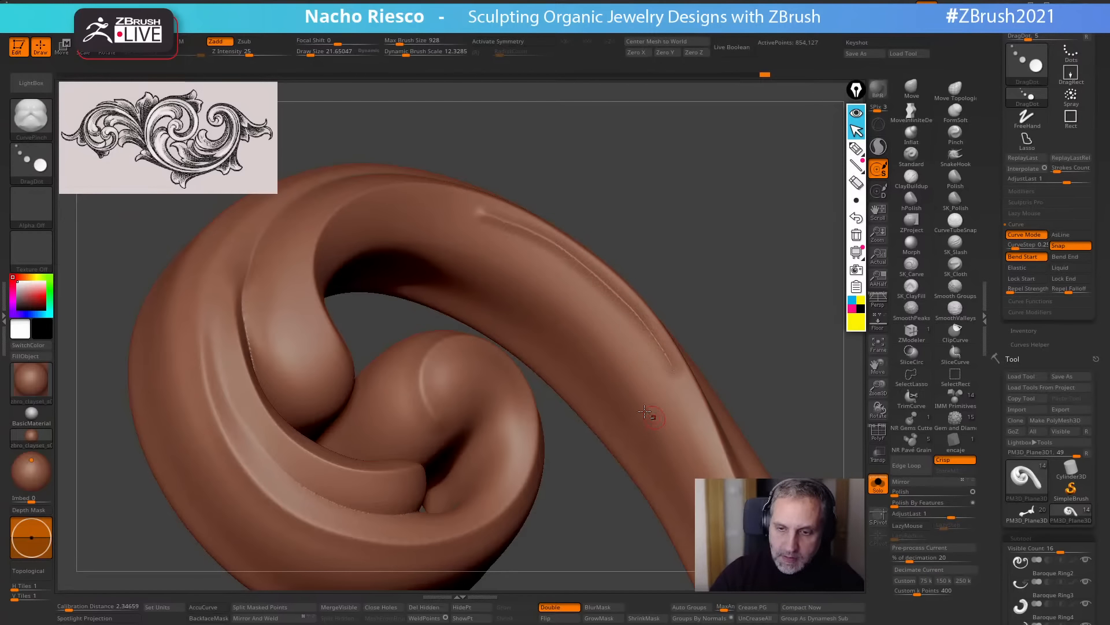
{"action": "mouse_move", "coordinate": [467, 259]}
{"action": "left_mouse_down"}
{"action": "mouse_move", "coordinate": [554, 310]}
{"action": "mouse_move", "coordinate": [641, 413]}
{"action": "left_mouse_up"}
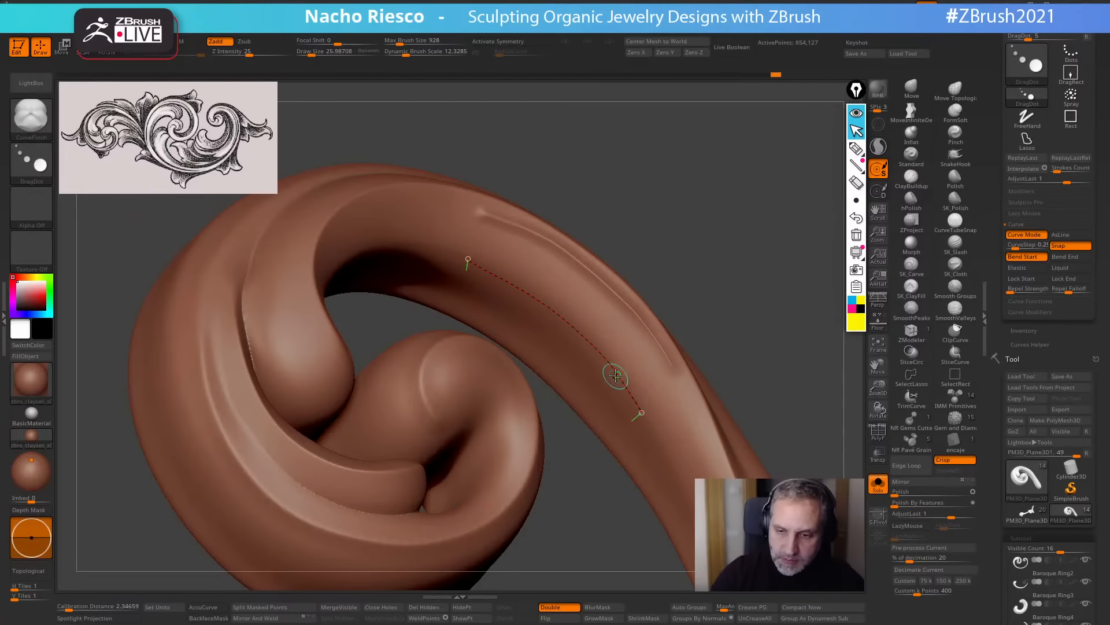
{"action": "left_click", "coordinate": [678, 447]}
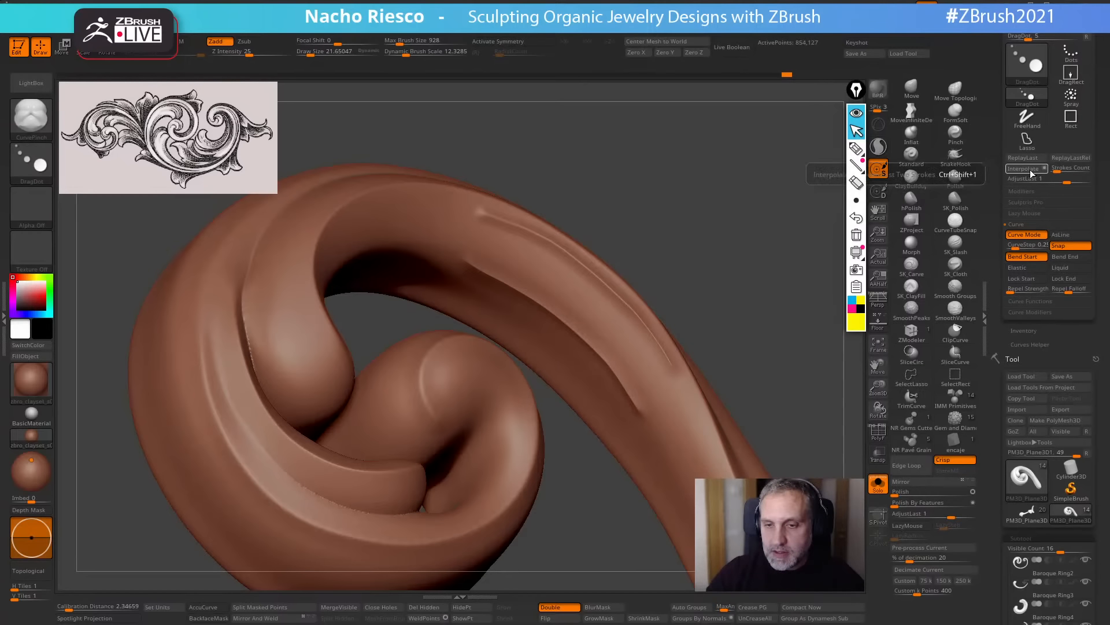
{"action": "mouse_move", "coordinate": [769, 277]}
{"action": "left_mouse_down"}
{"action": "mouse_move", "coordinate": [756, 329]}
{"action": "mouse_move", "coordinate": [779, 291]}
{"action": "mouse_move", "coordinate": [769, 322]}
{"action": "left_mouse_up"}
{"action": "key", "text": "ctrl+z"}
{"action": "key", "text": "ctrl+z"}
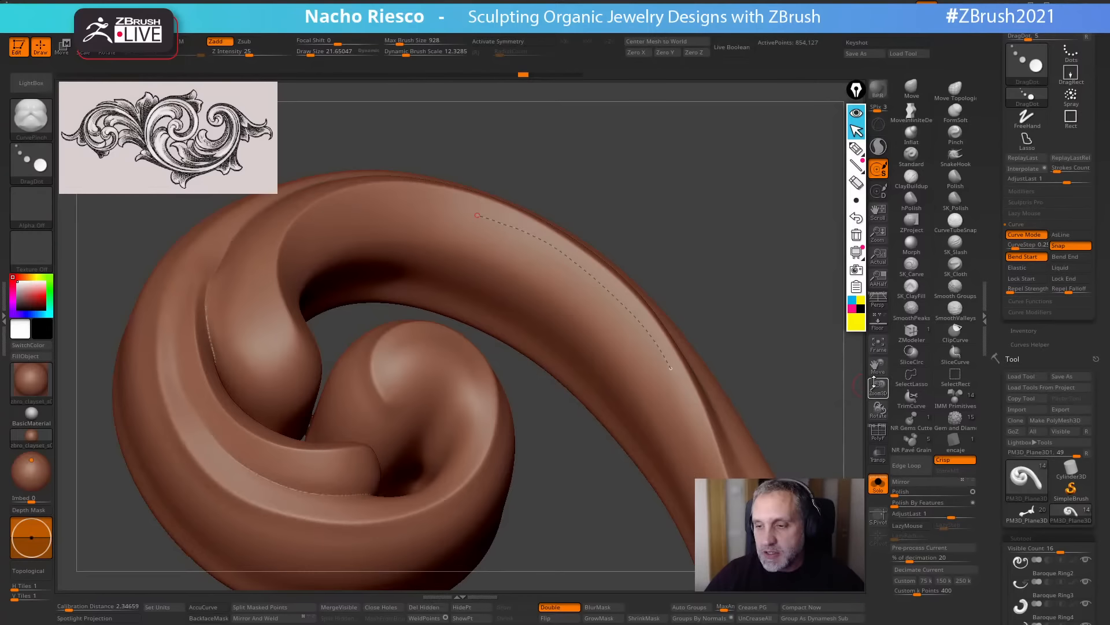
Show the whole ornament instead of the isolated scroll to examine the scrolls and leaves from the front.
{"action": "left_click_drag", "start_coordinate": [791, 363], "coordinate": [823, 441]}
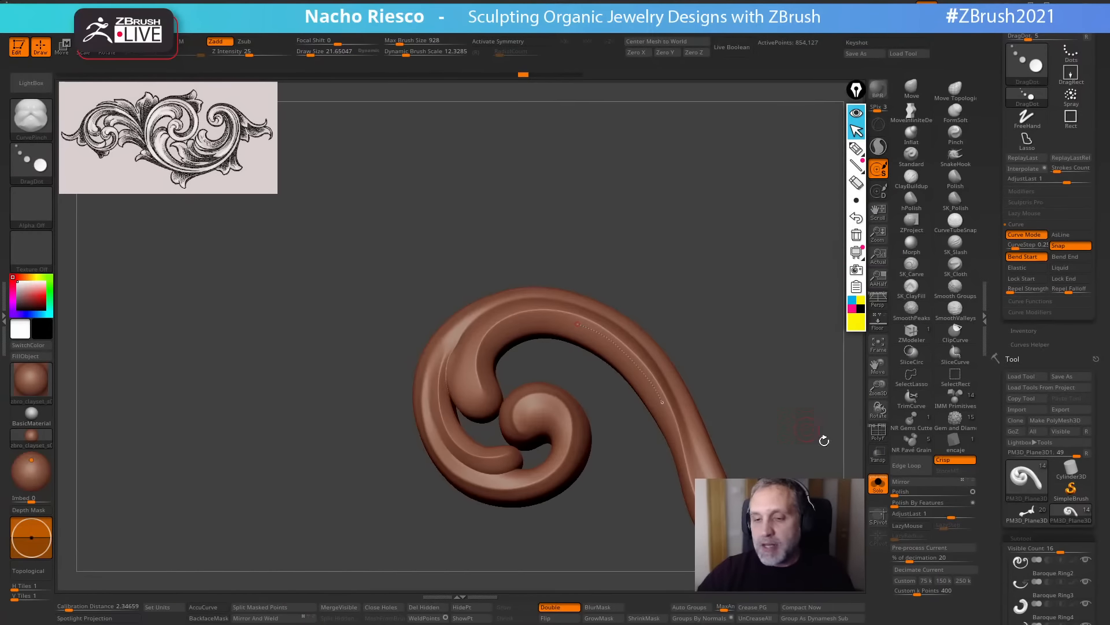
{"action": "left_click", "coordinate": [878, 484]}
{"action": "left_click_drag", "start_coordinate": [738, 178], "coordinate": [757, 214]}
{"action": "left_click_drag", "start_coordinate": [758, 214], "coordinate": [771, 233], "text": "shift"}
{"action": "left_click_drag", "start_coordinate": [678, 216], "coordinate": [430, 184], "text": "alt"}
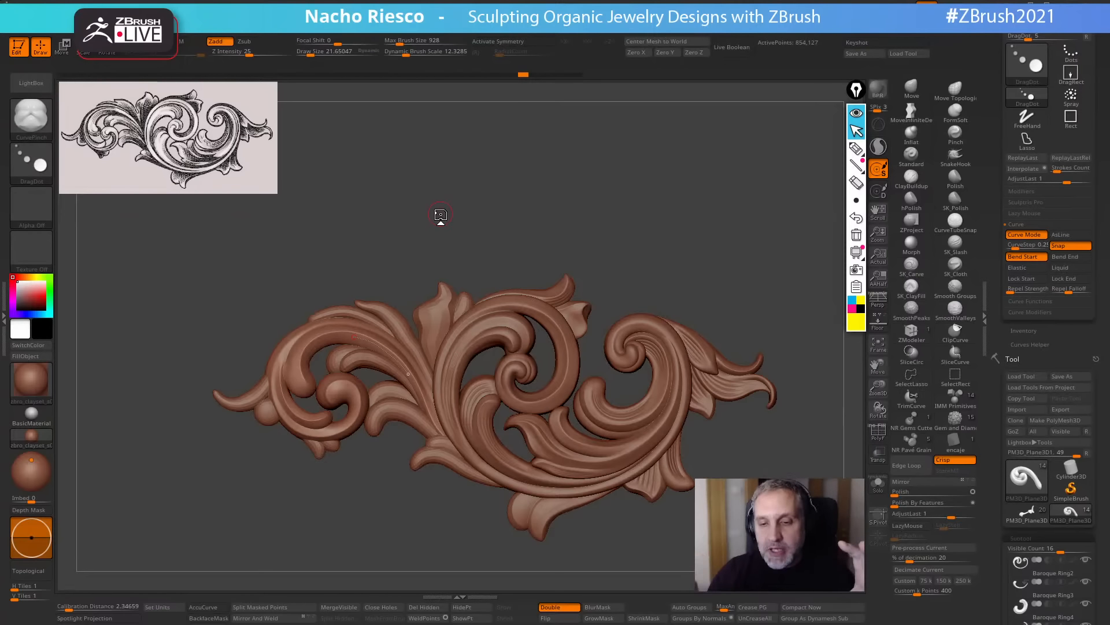
{"action": "left_click_drag", "start_coordinate": [748, 259], "coordinate": [746, 274]}
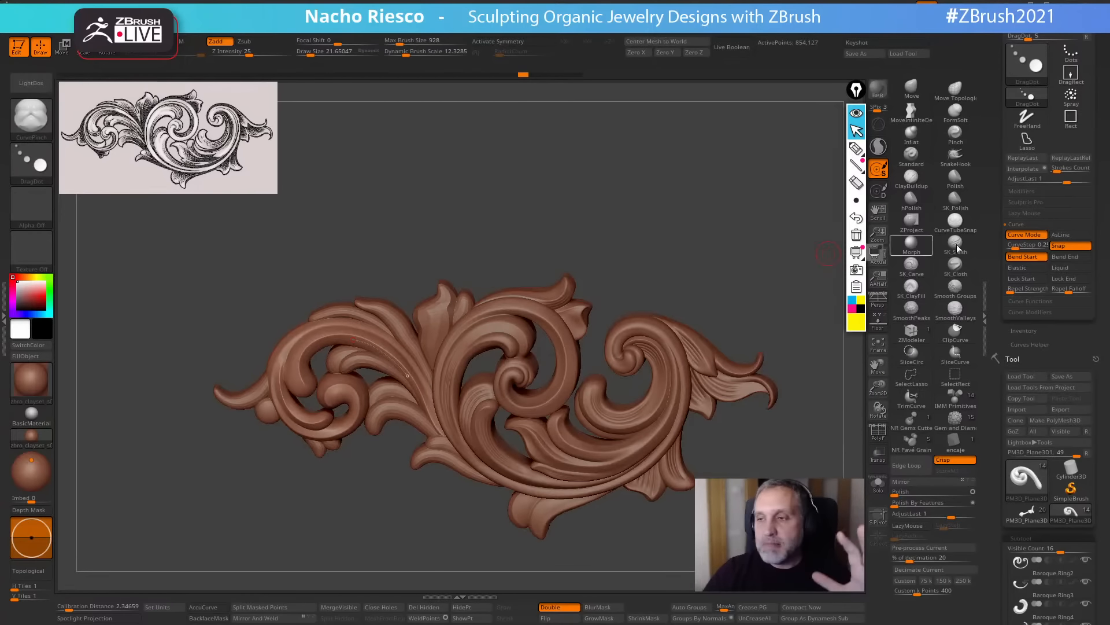
Switch to a new Sphere3D tool and convert it to a PolyMesh3D.
{"action": "scroll", "coordinate": [1000, 292], "scroll_direction": "down", "scroll_amount": 5}
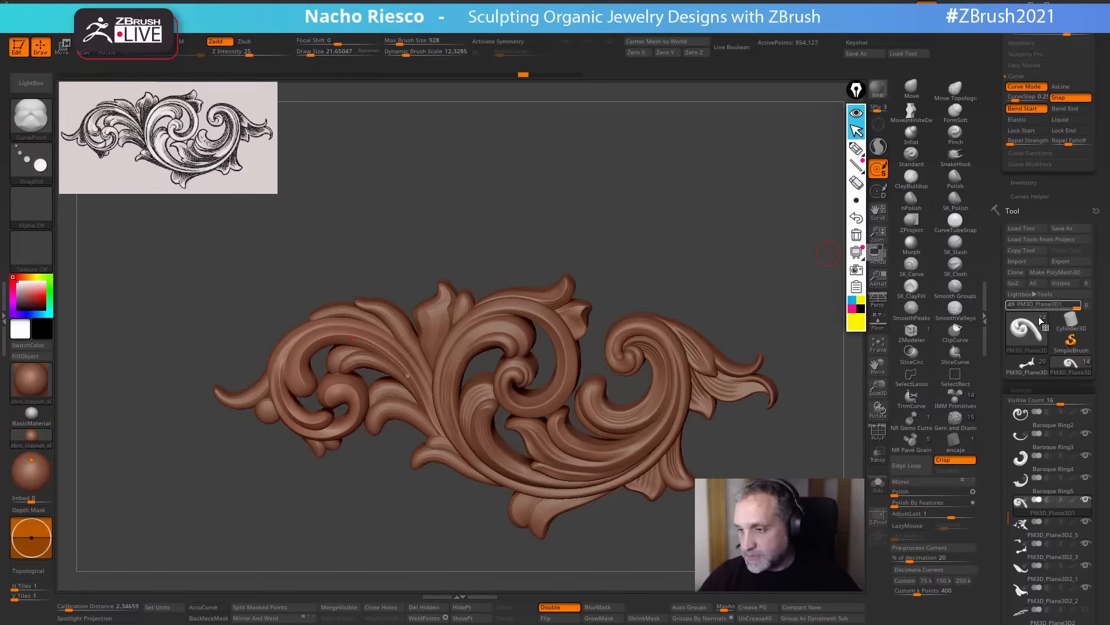
{"action": "left_click", "coordinate": [1028, 329]}
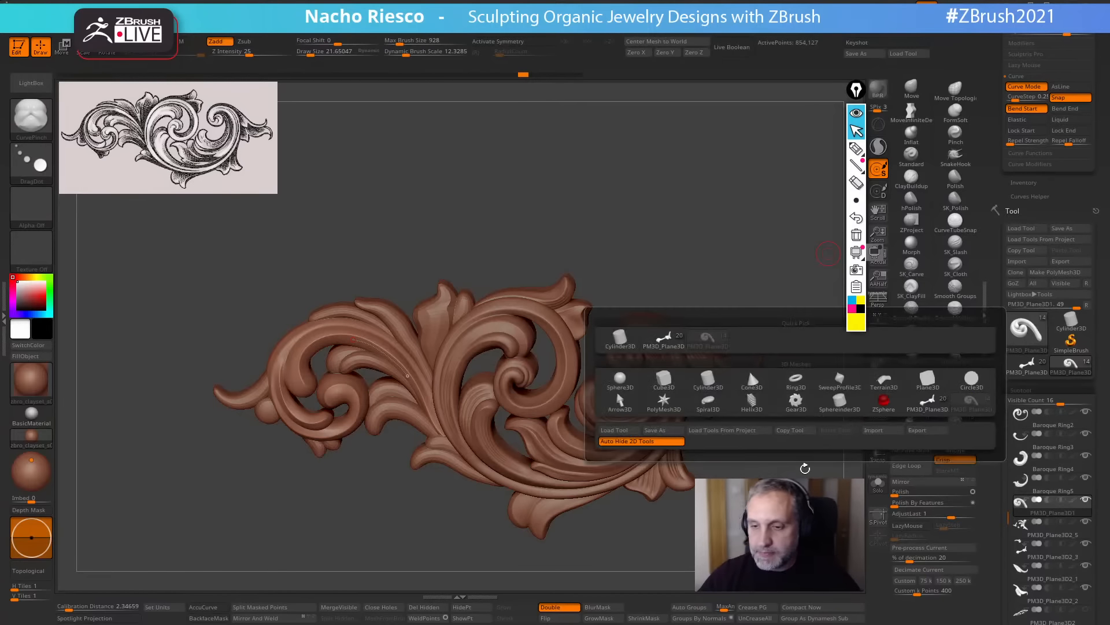
{"action": "left_click", "coordinate": [1025, 329]}
{"action": "left_click", "coordinate": [1027, 328]}
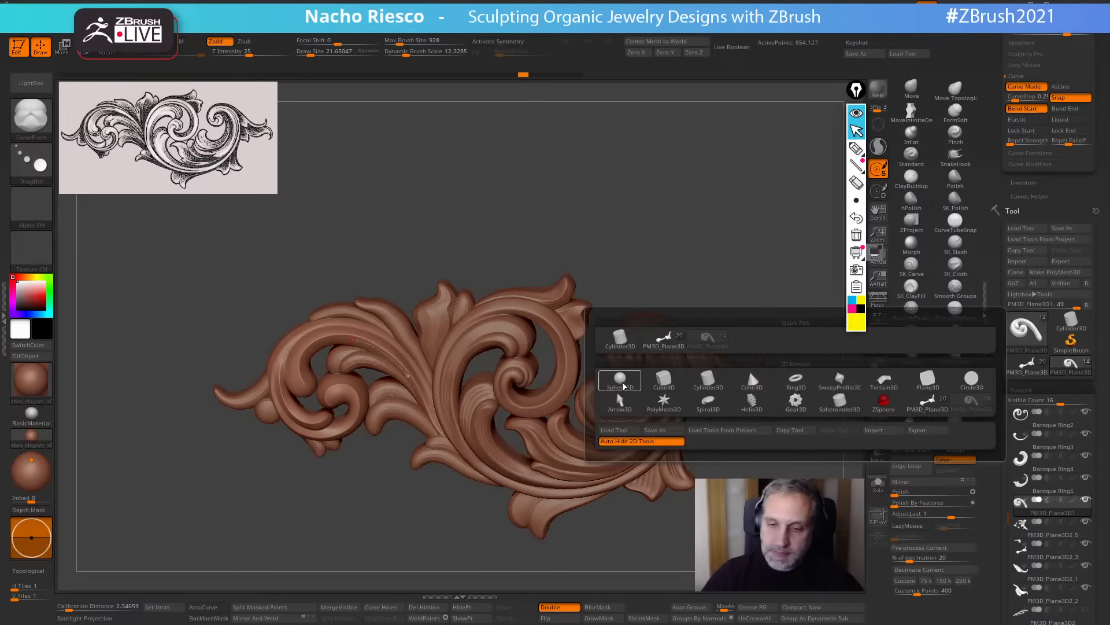
{"action": "left_click", "coordinate": [617, 379]}
{"action": "left_click", "coordinate": [1048, 272]}
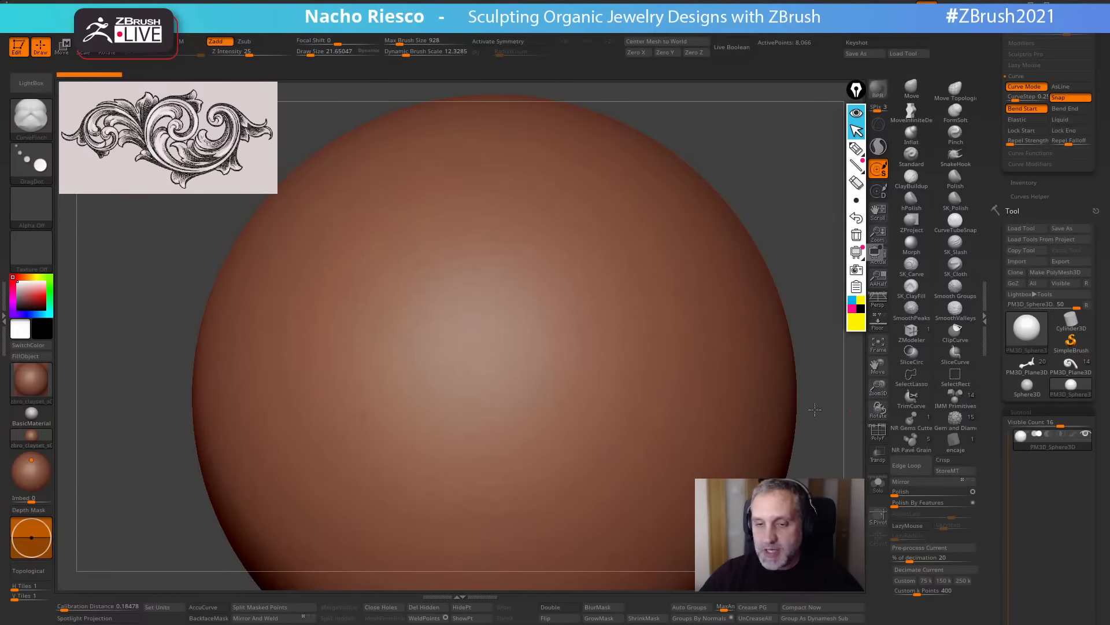
Try an S-shaped CurvePinch curve on the sphere at draw size about 36, and undo it.
{"action": "left_click_drag", "start_coordinate": [814, 410], "coordinate": [624, 551], "text": "alt"}
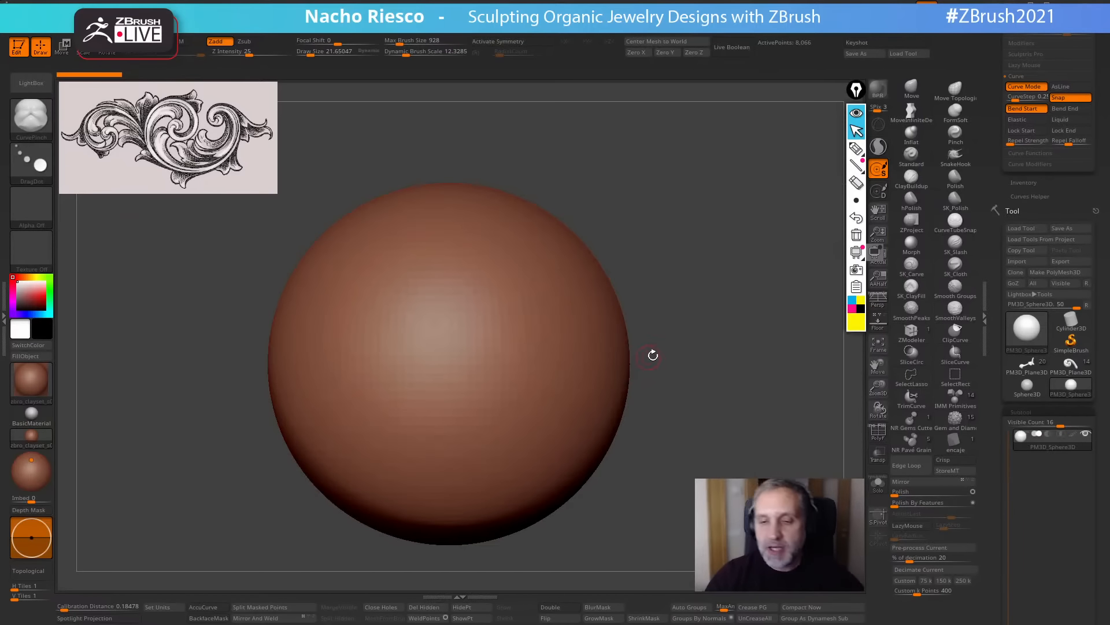
{"action": "key", "text": "f"}
{"action": "key", "text": "s"}
{"action": "left_click", "coordinate": [492, 280]}
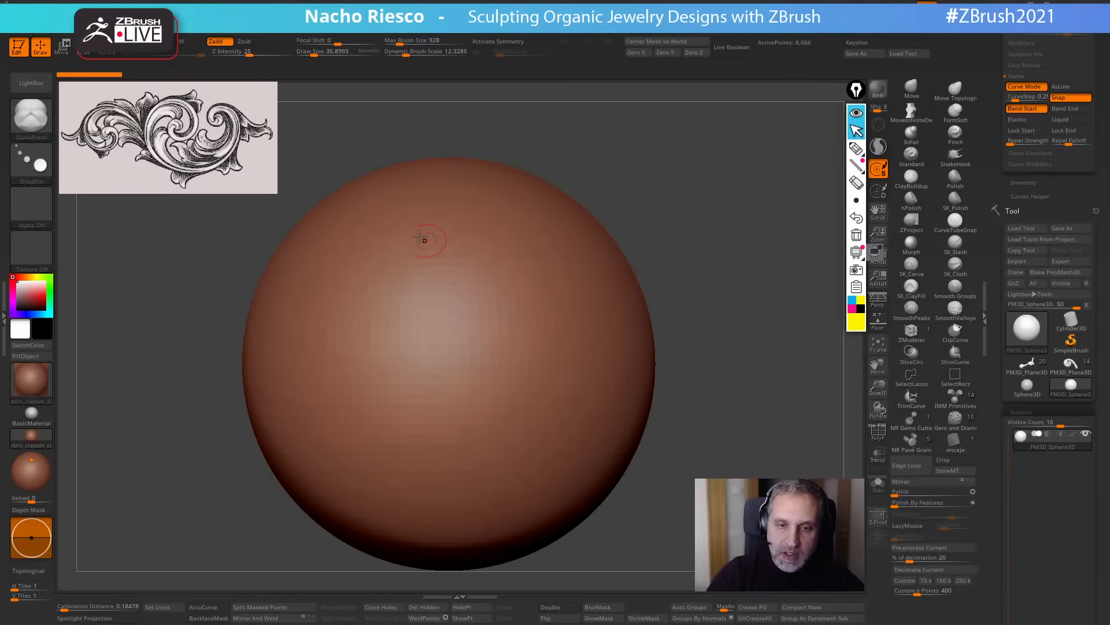
{"action": "left_click_drag", "start_coordinate": [466, 322], "coordinate": [461, 456]}
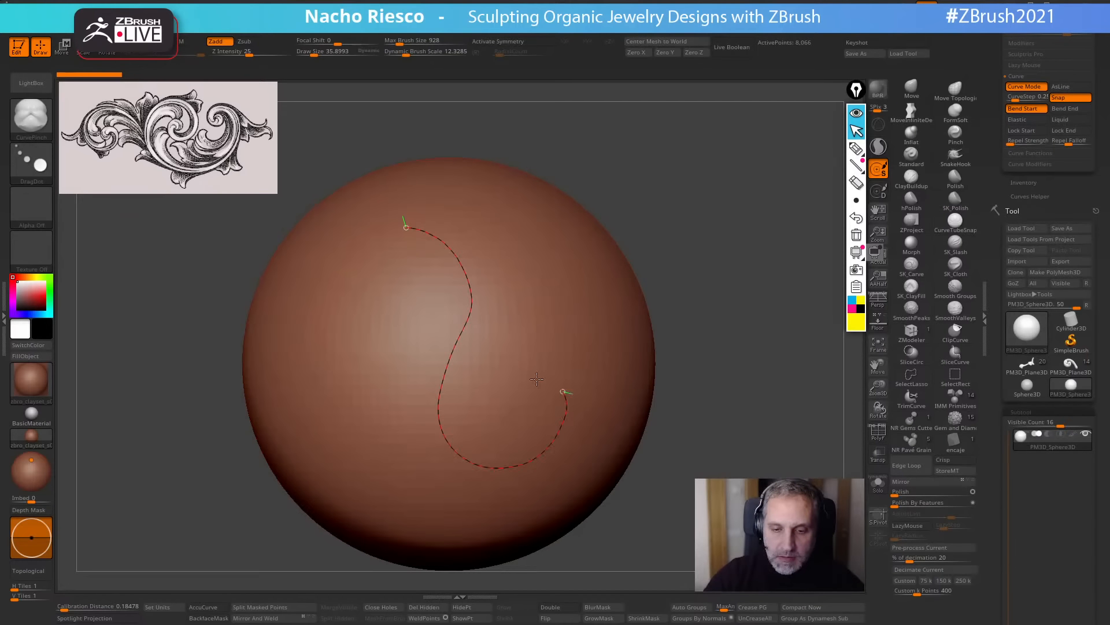
{"action": "left_click", "coordinate": [640, 299]}
{"action": "key", "text": "ctrl+z"}
Draw a spiral scroll curve with an outward tail on the sphere using the ZRemesherGuides brush at draw size about 6.
{"action": "left_click", "coordinate": [34, 124]}
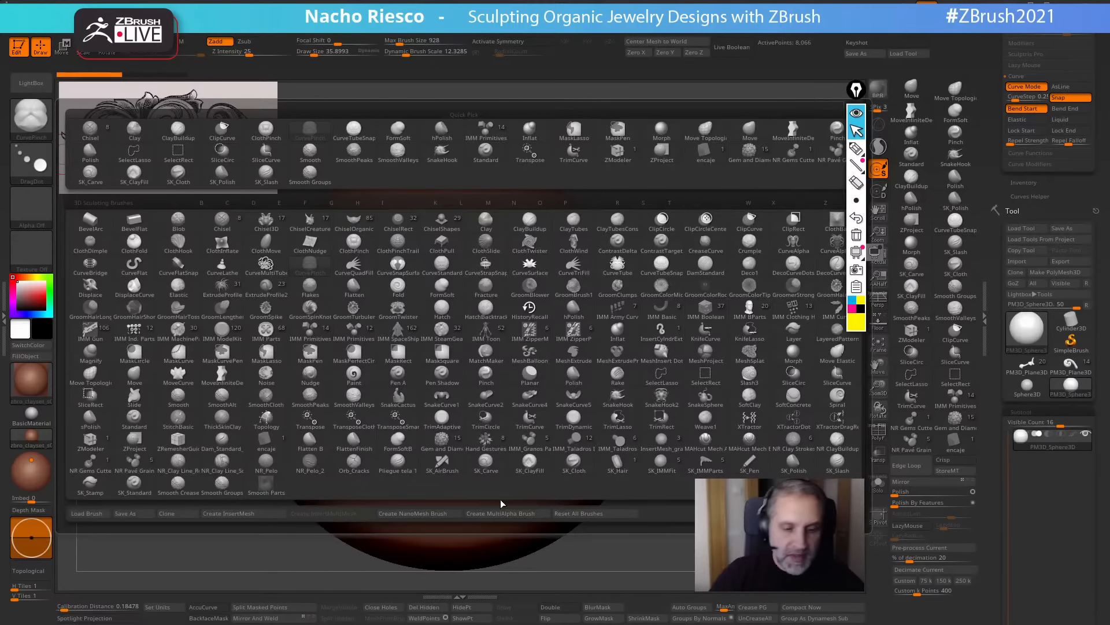
{"action": "left_click", "coordinate": [178, 439]}
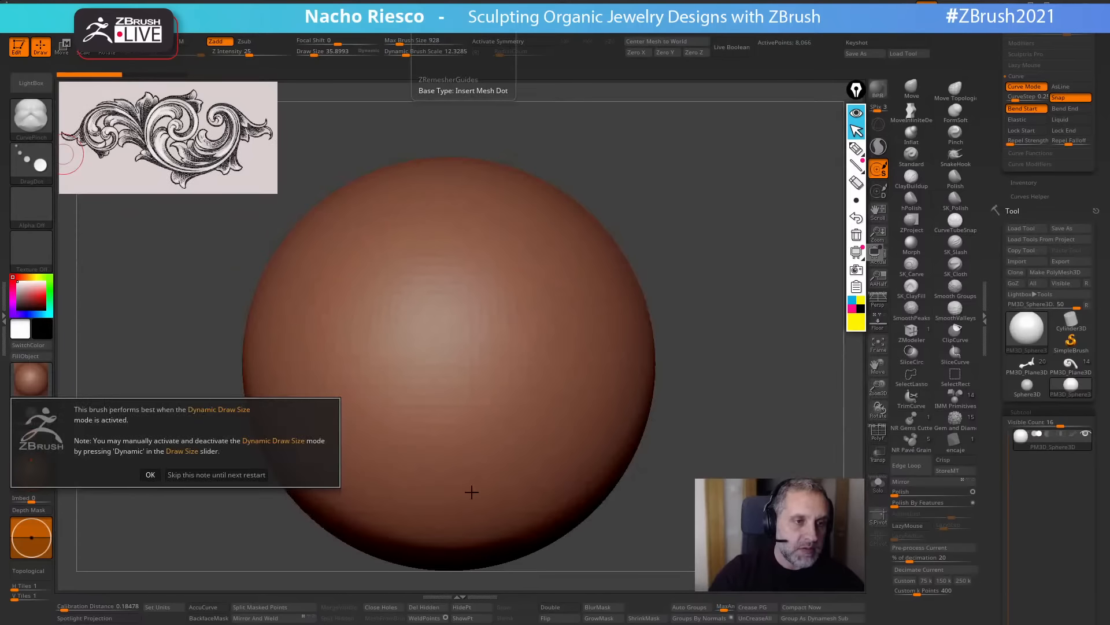
{"action": "left_click", "coordinate": [151, 474]}
{"action": "key", "text": "f"}
{"action": "key", "text": "s"}
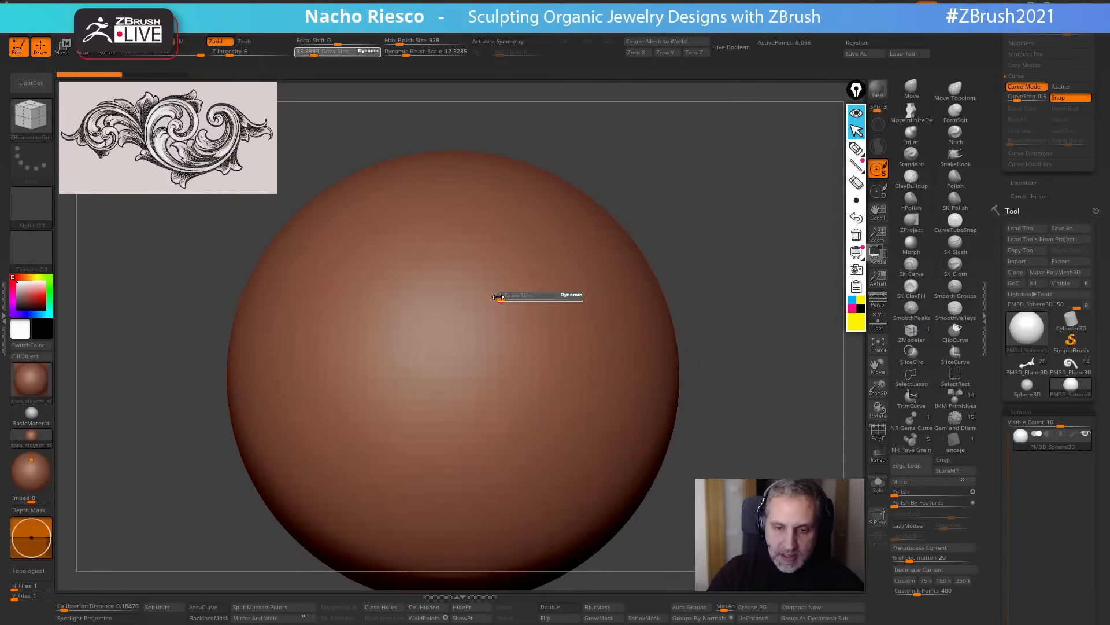
{"action": "left_click_drag", "start_coordinate": [506, 299], "coordinate": [508, 299]}
{"action": "left_click_drag", "start_coordinate": [471, 339], "coordinate": [505, 333]}
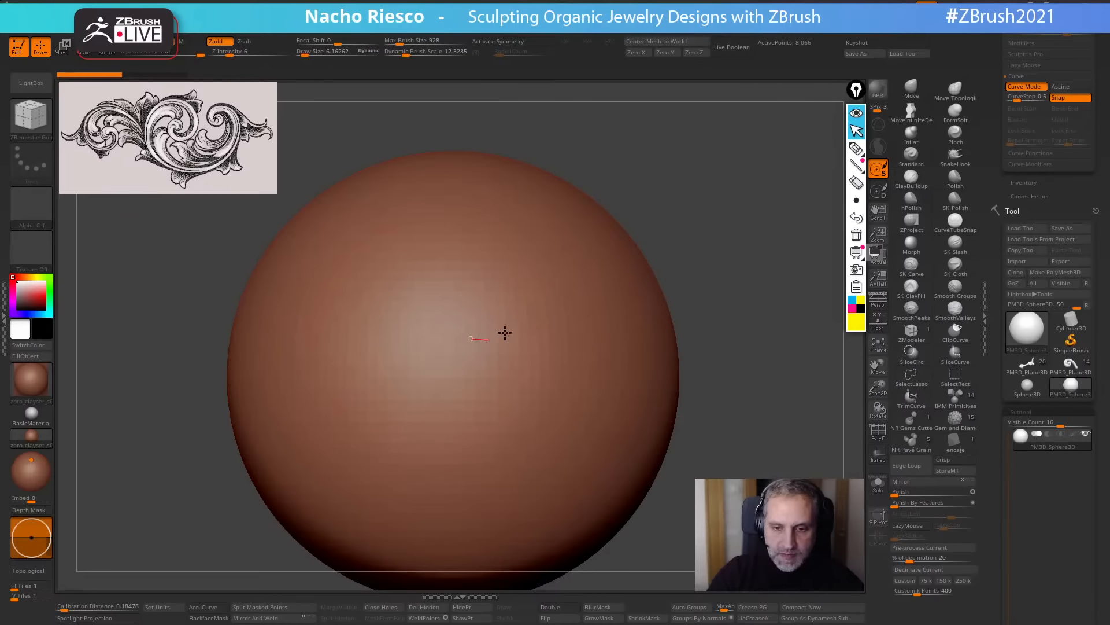
{"action": "mouse_move", "coordinate": [390, 402]}
{"action": "left_mouse_down"}
{"action": "mouse_move", "coordinate": [503, 451]}
{"action": "mouse_move", "coordinate": [672, 362]}
{"action": "left_mouse_up"}
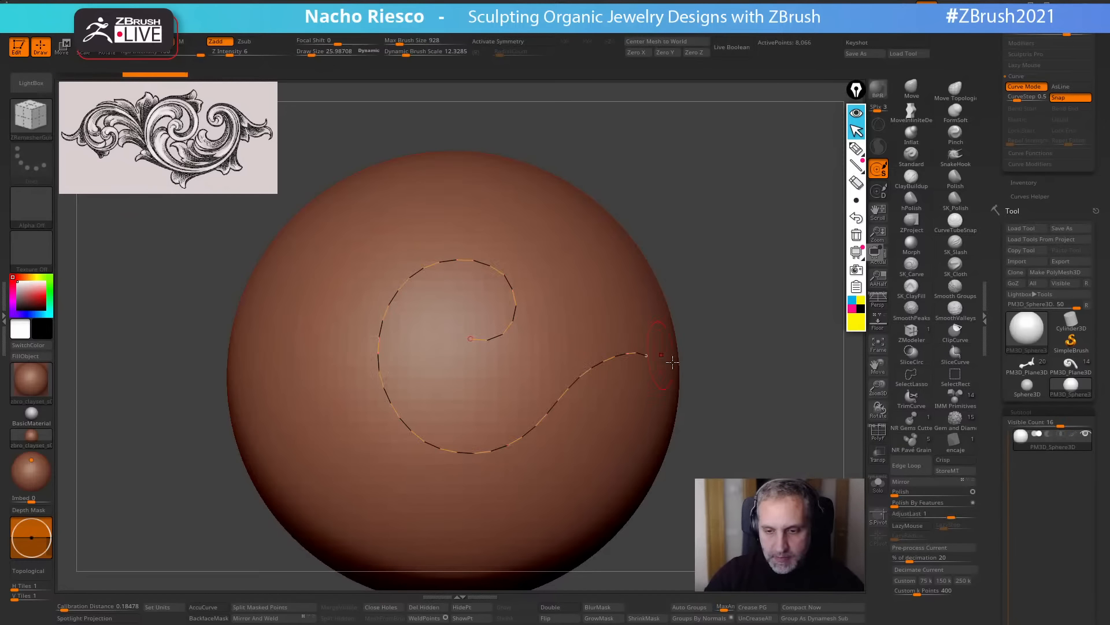
Reduce the draw size to about 2.3 and draw a second guide curve on the sphere, following the inside of the spiral.
{"action": "key", "text": "s"}
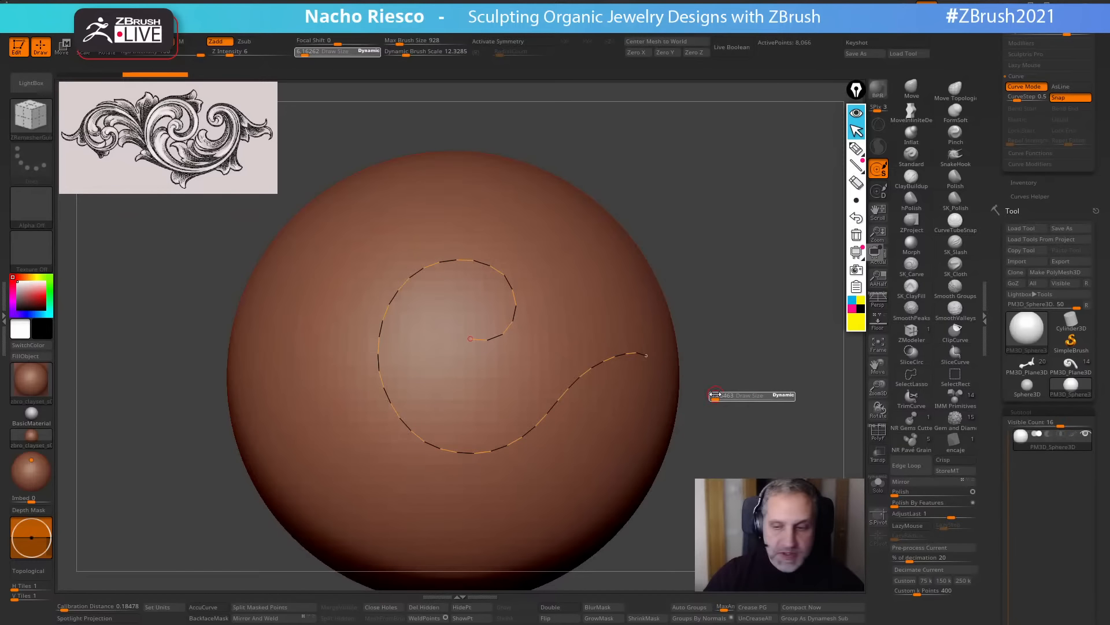
{"action": "left_click_drag", "start_coordinate": [715, 395], "coordinate": [714, 395]}
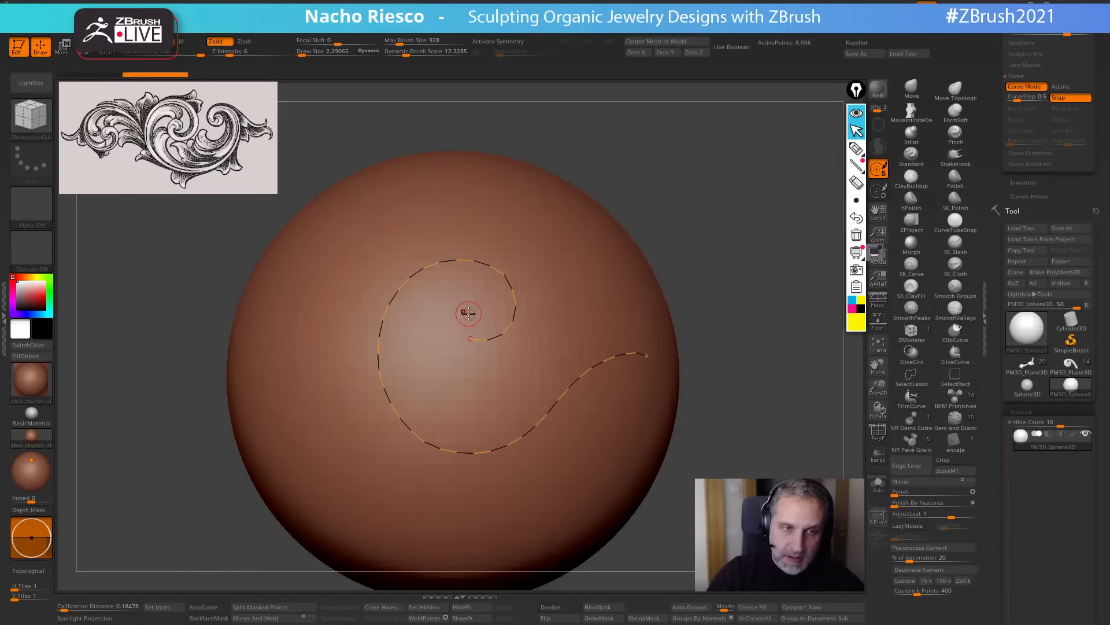
{"action": "mouse_move", "coordinate": [417, 301]}
{"action": "left_mouse_down"}
{"action": "mouse_move", "coordinate": [389, 341]}
{"action": "mouse_move", "coordinate": [401, 389]}
{"action": "left_mouse_up"}
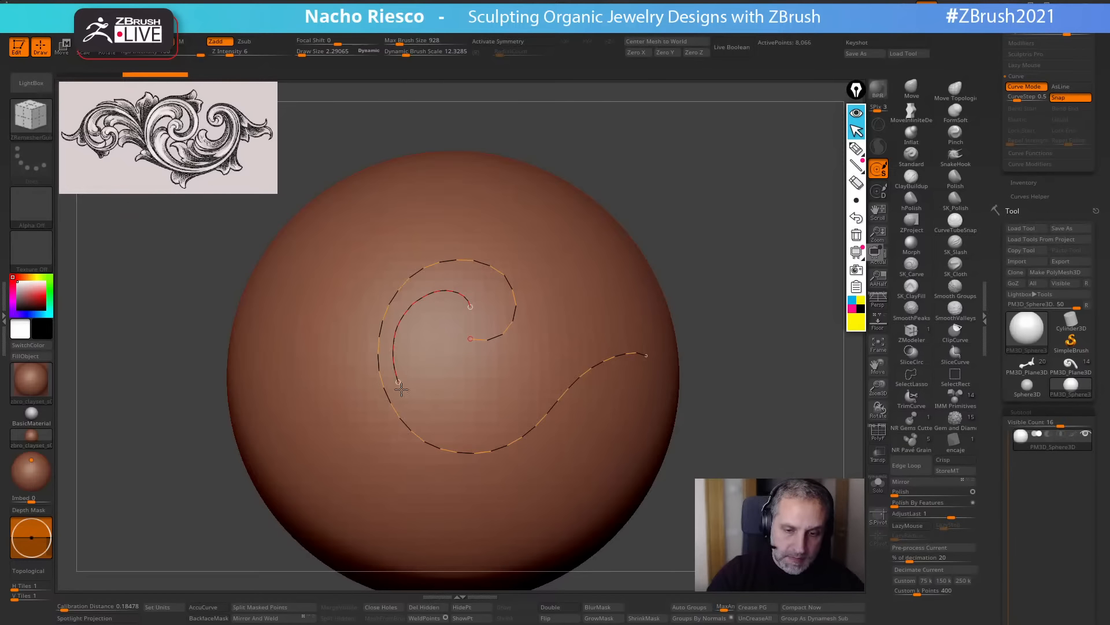
{"action": "left_click_drag", "start_coordinate": [506, 427], "coordinate": [572, 372]}
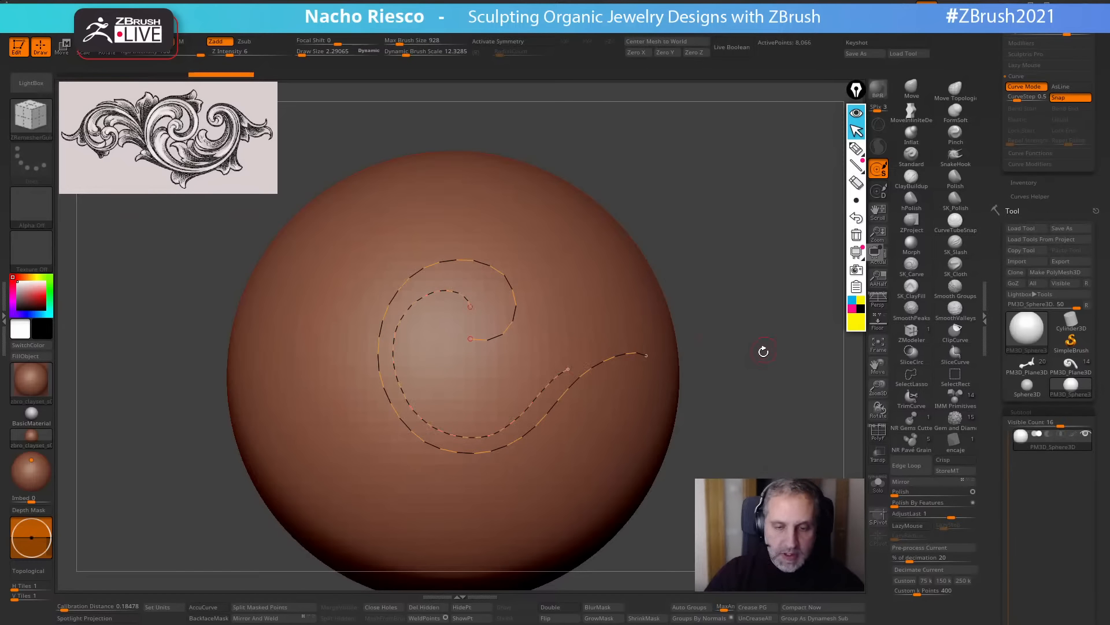
{"action": "left_click_drag", "start_coordinate": [770, 348], "coordinate": [769, 344]}
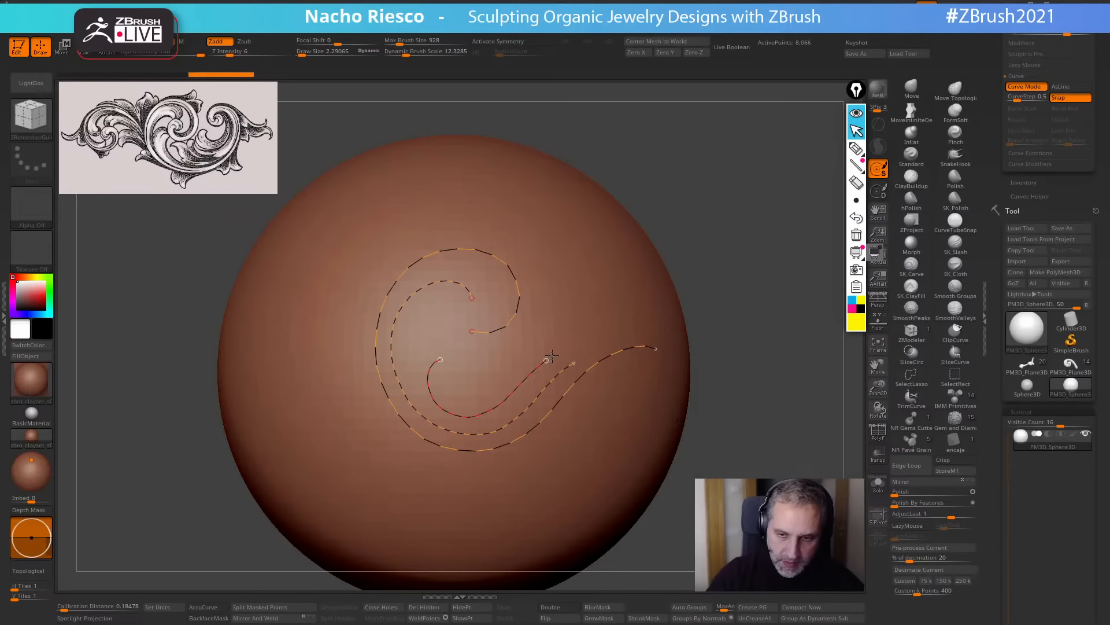
Extend the outer guide curve's tail into a second, smaller spiral on the sphere.
{"action": "left_click_drag", "start_coordinate": [552, 356], "coordinate": [634, 344]}
{"action": "left_click_drag", "start_coordinate": [767, 421], "coordinate": [657, 324], "text": "alt"}
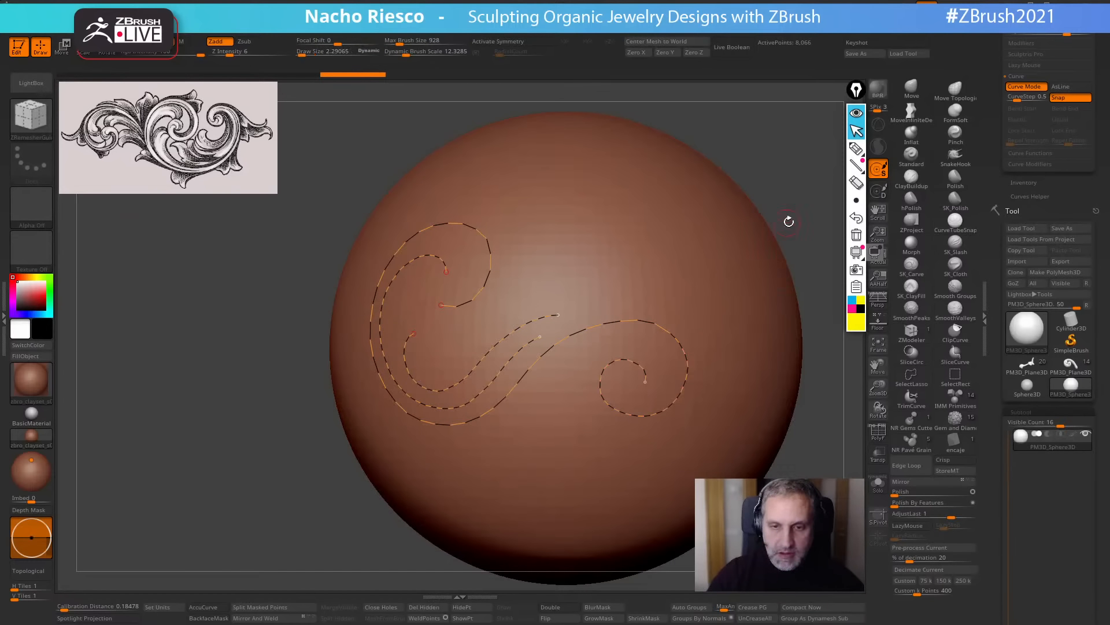
{"action": "mouse_move", "coordinate": [788, 220]}
{"action": "left_mouse_down"}
{"action": "mouse_move", "coordinate": [780, 287]}
{"action": "mouse_move", "coordinate": [763, 275]}
{"action": "mouse_move", "coordinate": [683, 289]}
{"action": "left_mouse_up"}
{"action": "mouse_move", "coordinate": [548, 338]}
{"action": "left_mouse_down"}
{"action": "mouse_move", "coordinate": [495, 396]}
{"action": "mouse_move", "coordinate": [426, 415]}
{"action": "mouse_move", "coordinate": [400, 451]}
{"action": "left_mouse_up"}
{"action": "mouse_move", "coordinate": [734, 387]}
{"action": "left_mouse_down"}
{"action": "mouse_move", "coordinate": [782, 403]}
{"action": "mouse_move", "coordinate": [746, 389]}
{"action": "left_mouse_up"}
{"action": "key", "text": "ctrl+z"}
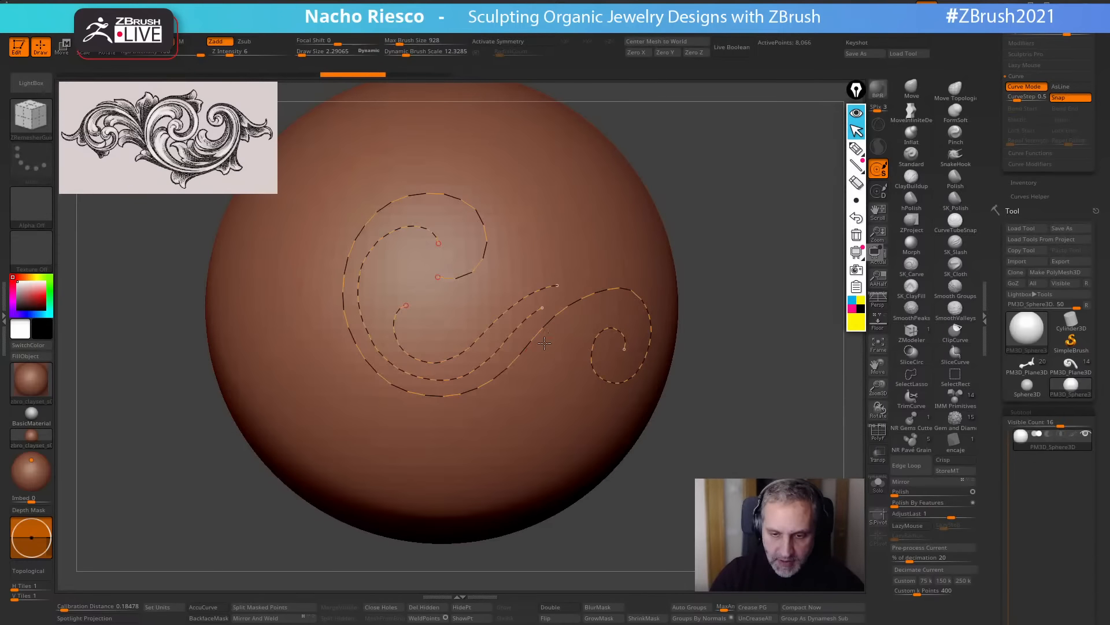
Draw a guide curve along the underside of the scroll's stem, ending in a short downward hook.
{"action": "left_click_drag", "start_coordinate": [441, 405], "coordinate": [397, 439]}
{"action": "left_click_drag", "start_coordinate": [738, 486], "coordinate": [668, 459], "text": "shift"}
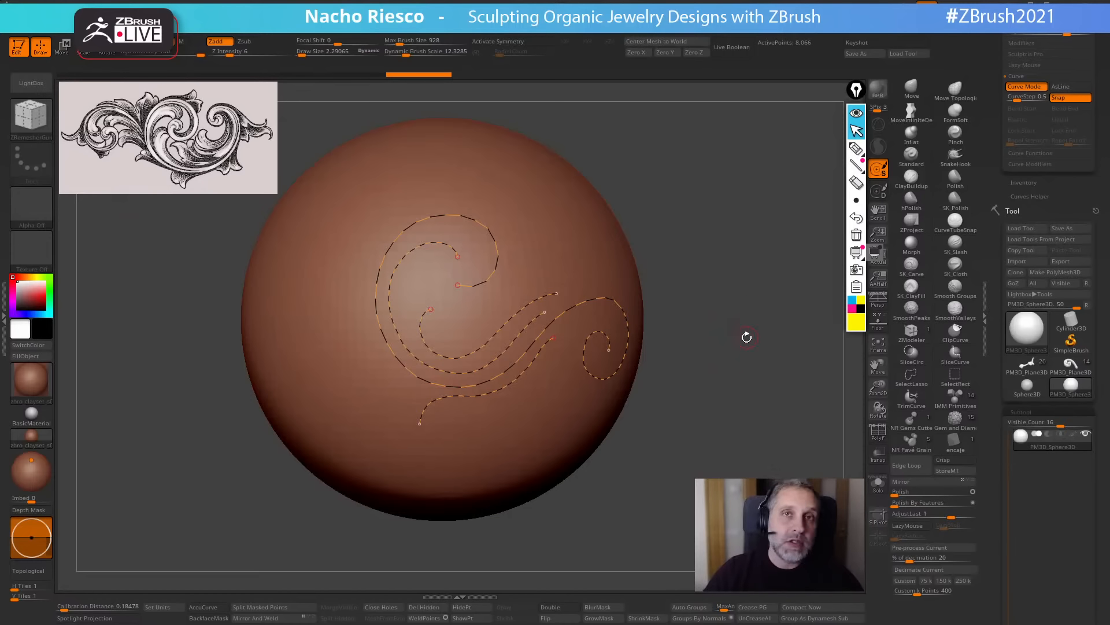
{"action": "left_click_drag", "start_coordinate": [746, 337], "coordinate": [733, 344], "text": "alt"}
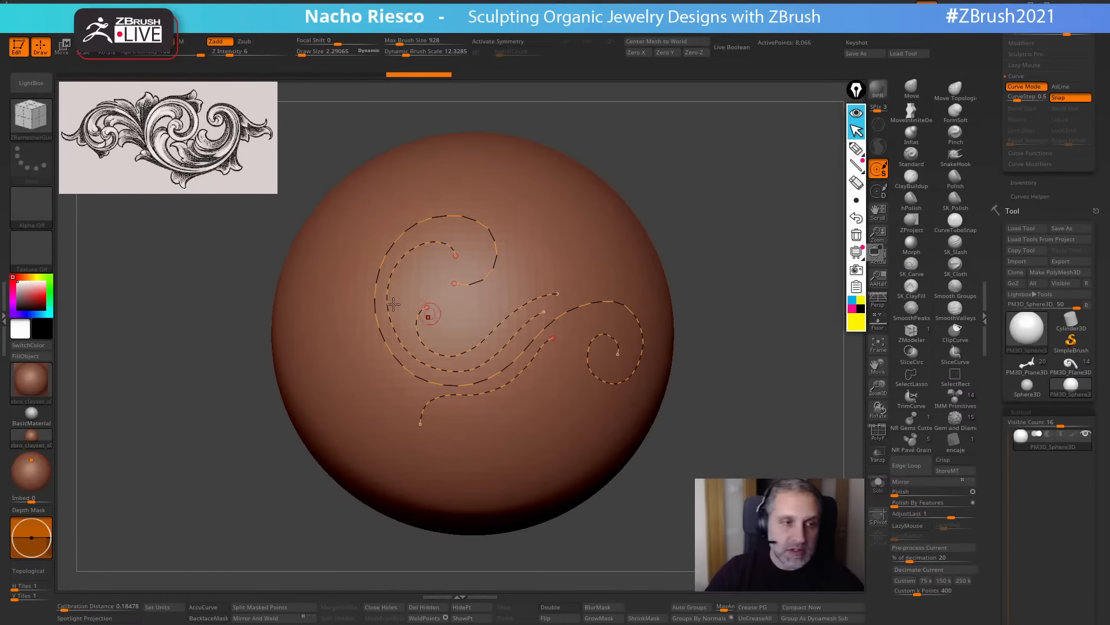
Turn all the guide curves on the sphere into tubes with the CurveTubeSnap brush.
{"action": "left_click", "coordinate": [962, 231]}
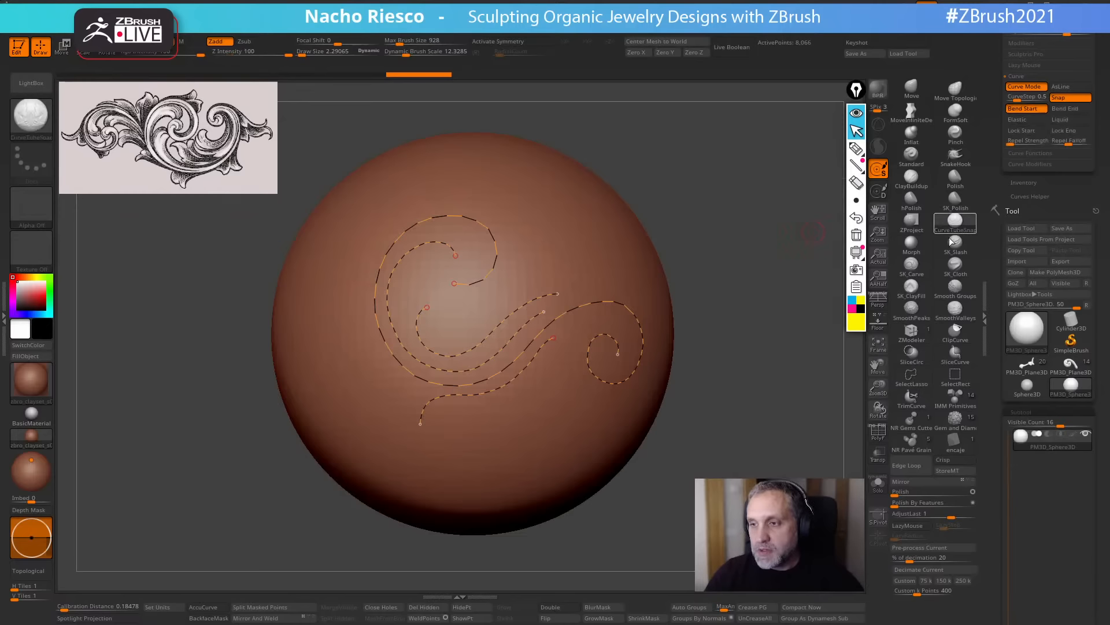
{"action": "left_click", "coordinate": [593, 303]}
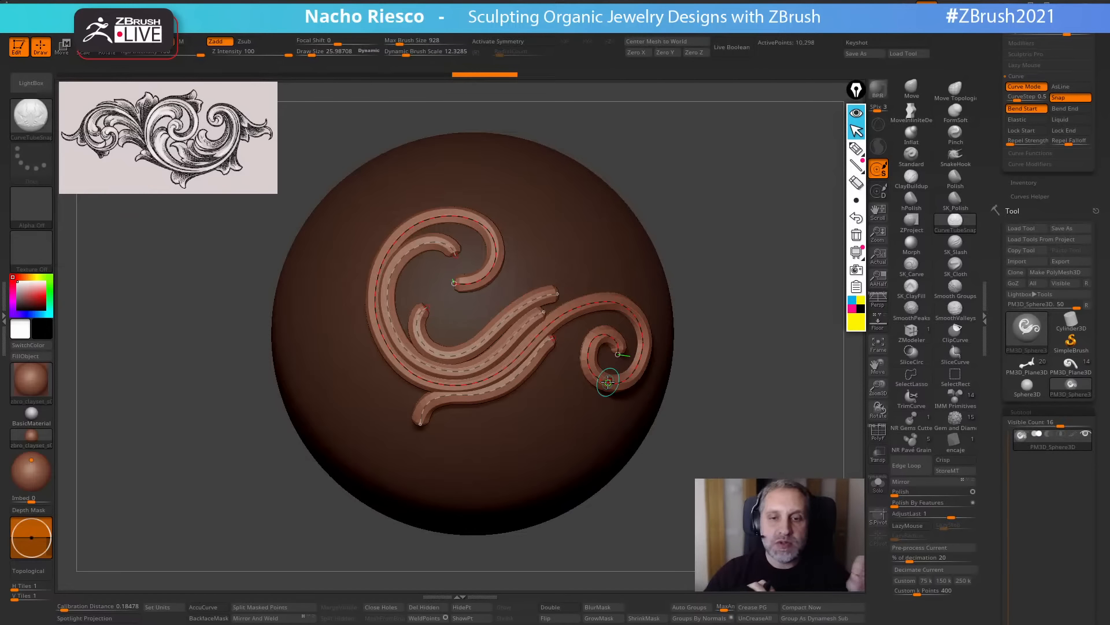
{"action": "left_click_drag", "start_coordinate": [744, 322], "coordinate": [712, 291]}
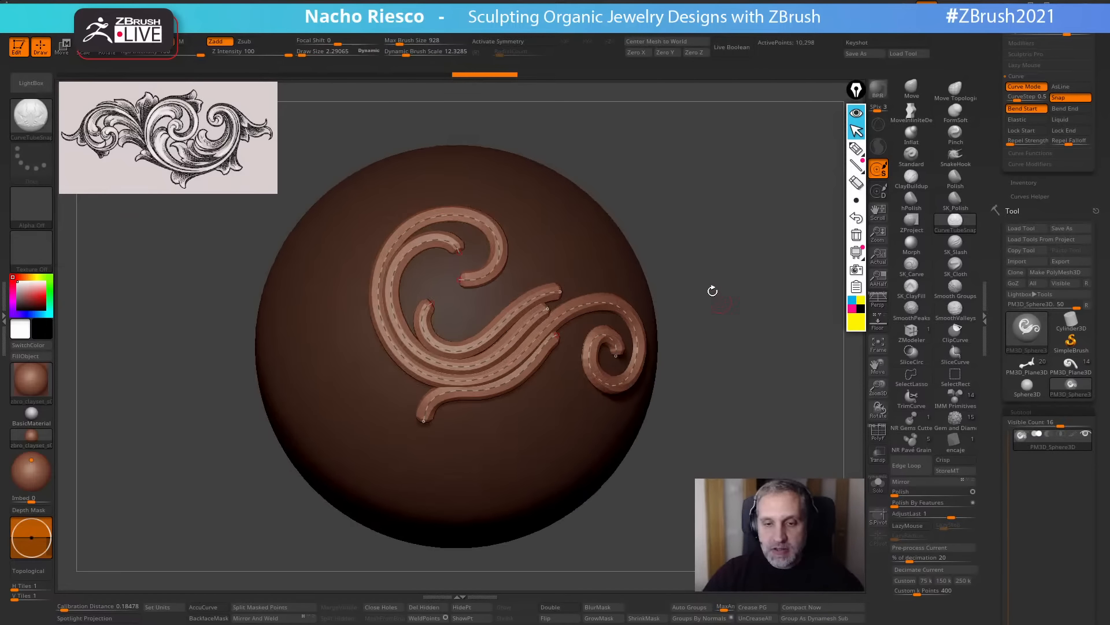
Separate the new tubes from the sphere into their own subtool using Split Unmasked Points.
{"action": "scroll", "coordinate": [1027, 466], "scroll_direction": "down", "scroll_amount": 10}
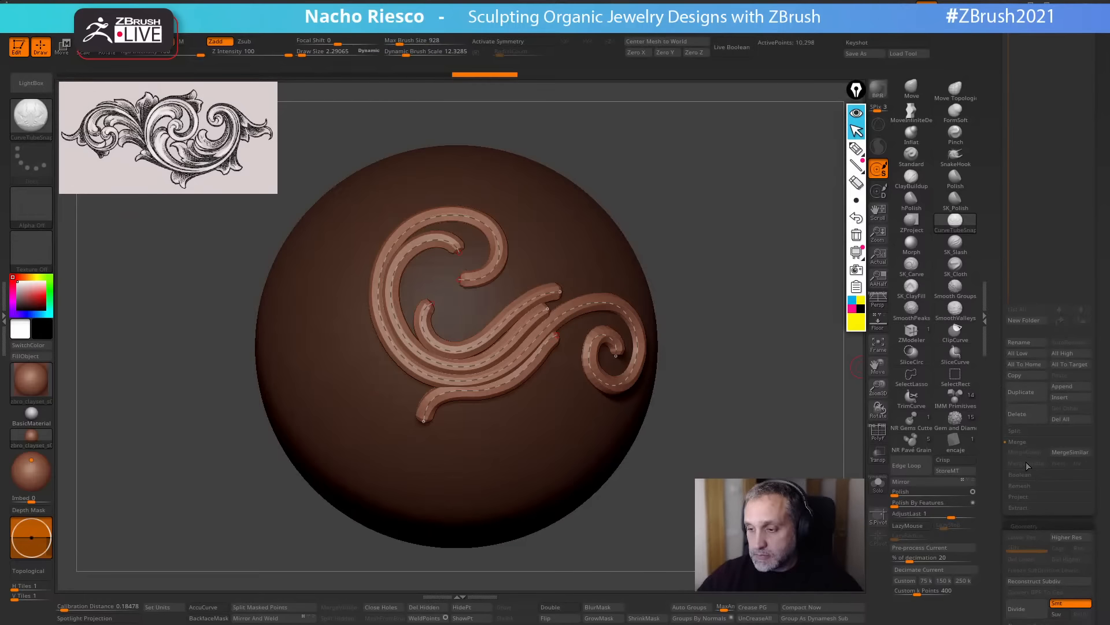
{"action": "left_click", "coordinate": [1036, 432]}
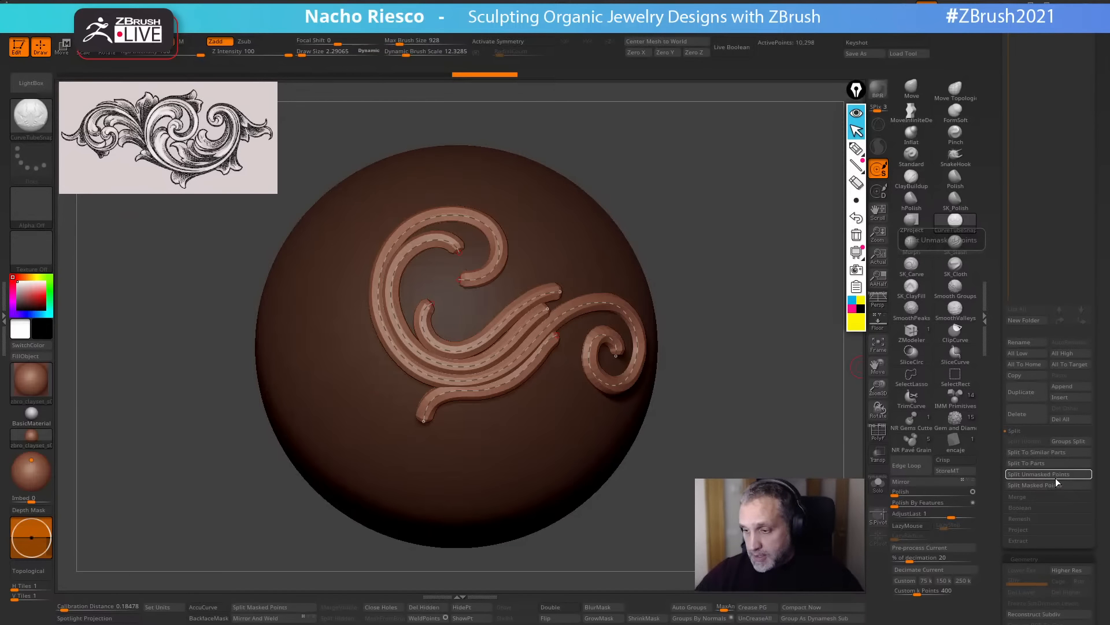
{"action": "left_click", "coordinate": [1054, 474]}
{"action": "scroll", "coordinate": [1041, 347], "scroll_direction": "up", "scroll_amount": 8}
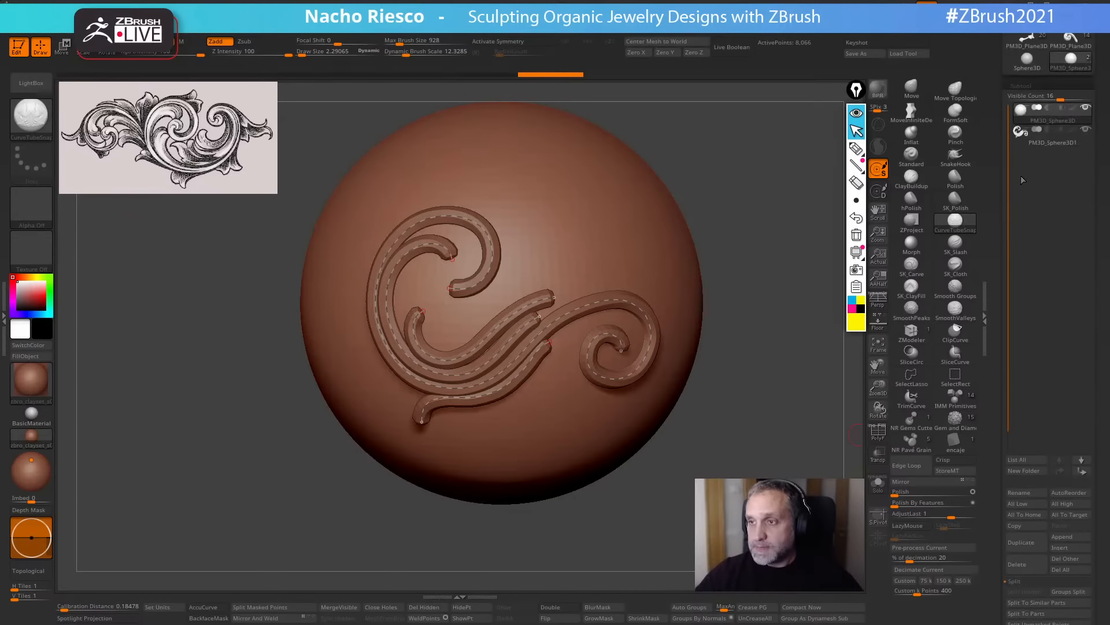
Make the sphere subtool active and delete the leftover curves with the Curve Functions.
{"action": "left_click", "coordinate": [1036, 142]}
{"action": "left_click", "coordinate": [1040, 116]}
{"action": "left_click_drag", "start_coordinate": [775, 280], "coordinate": [751, 180]}
{"action": "left_click", "coordinate": [524, 28]}
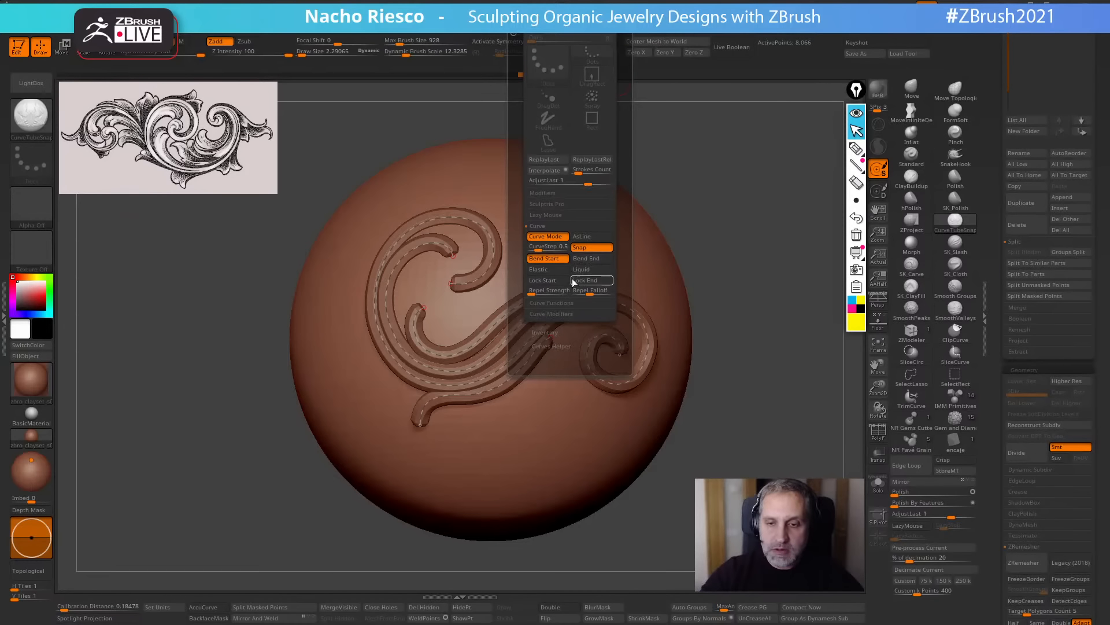
{"action": "left_click", "coordinate": [560, 303]}
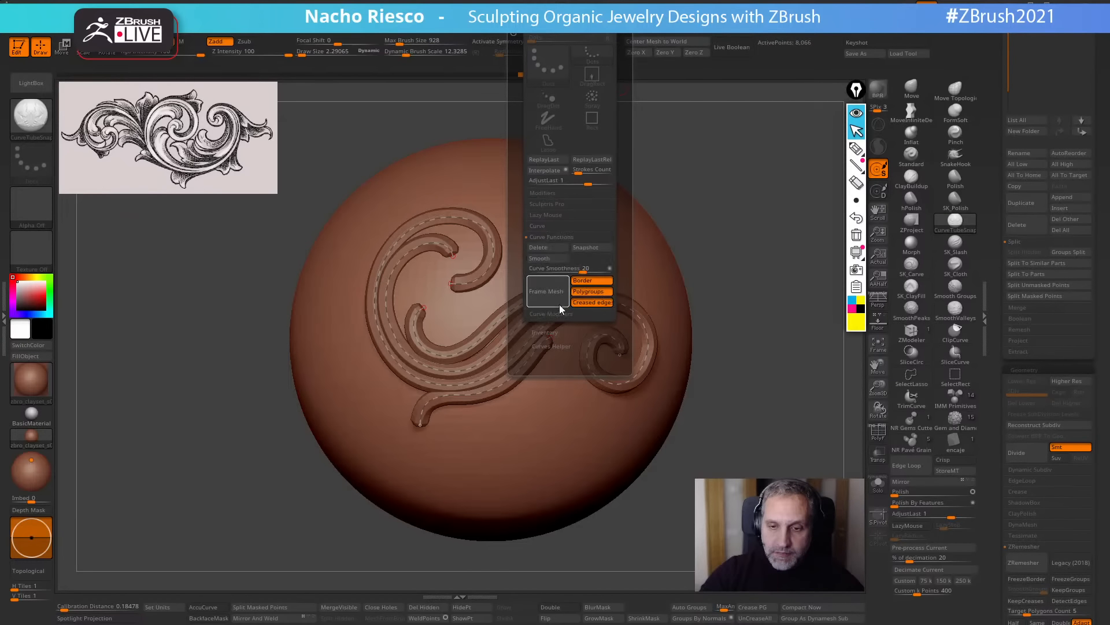
{"action": "left_click", "coordinate": [547, 251]}
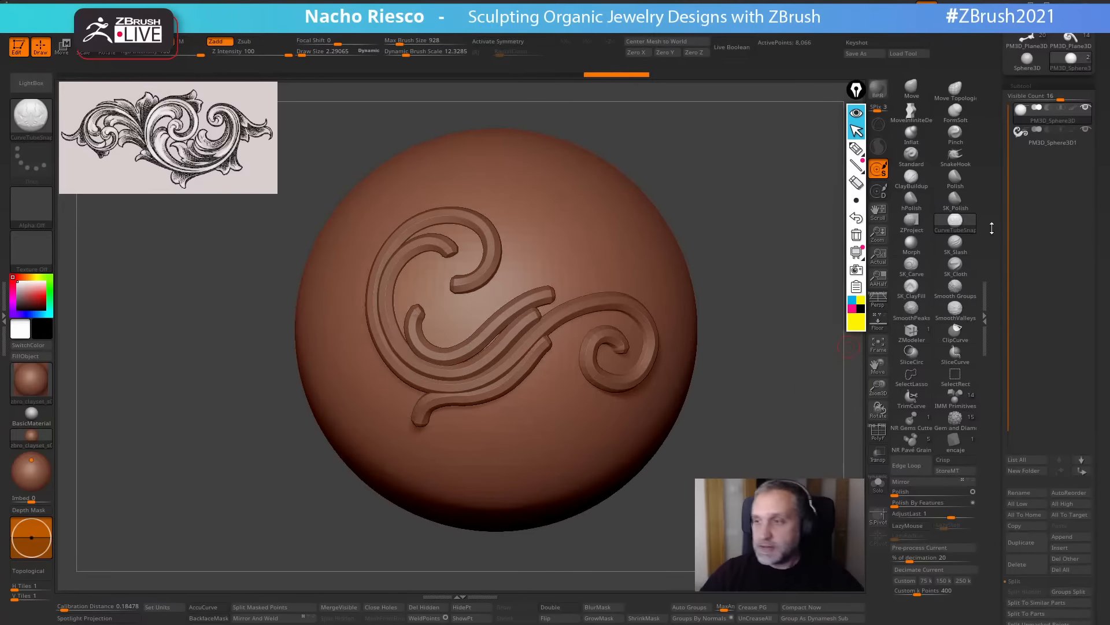
Make the tube subtool active and set up the Move Topological brush at draw size about 24.
{"action": "left_click", "coordinate": [1048, 136]}
{"action": "mouse_move", "coordinate": [764, 391]}
{"action": "left_mouse_down"}
{"action": "mouse_move", "coordinate": [770, 430]}
{"action": "mouse_move", "coordinate": [754, 449]}
{"action": "left_mouse_up"}
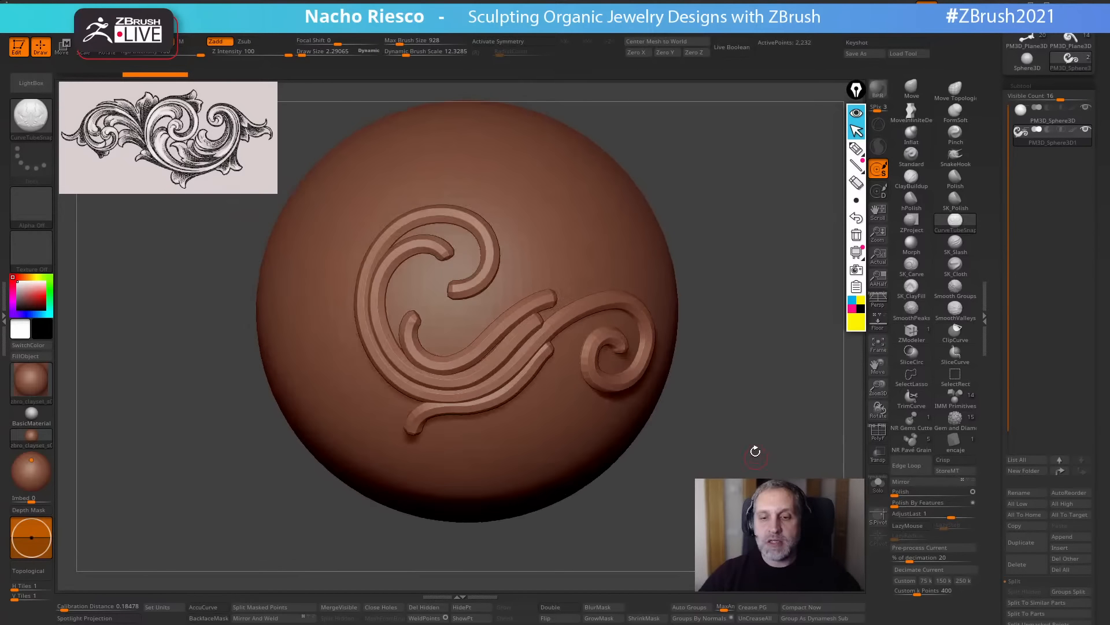
{"action": "mouse_move", "coordinate": [741, 373]}
{"action": "left_mouse_down"}
{"action": "mouse_move", "coordinate": [738, 406]}
{"action": "mouse_move", "coordinate": [749, 374]}
{"action": "left_mouse_up"}
{"action": "left_click", "coordinate": [955, 99]}
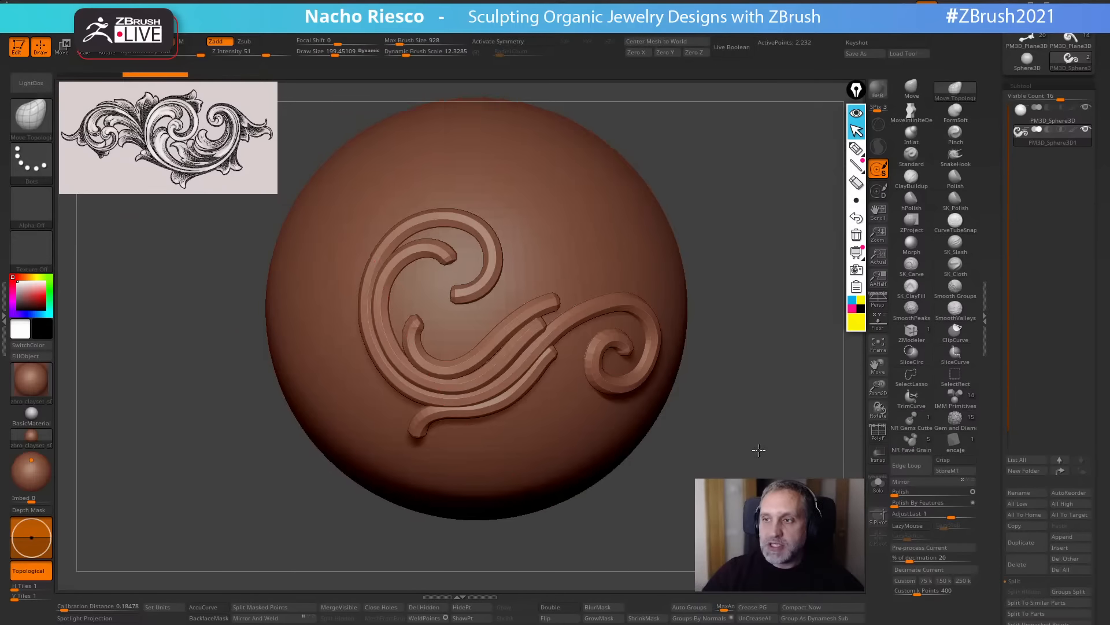
{"action": "left_click_drag", "start_coordinate": [749, 416], "coordinate": [742, 447]}
{"action": "key", "text": "s"}
{"action": "left_click_drag", "start_coordinate": [468, 375], "coordinate": [453, 374]}
{"action": "left_click_drag", "start_coordinate": [739, 203], "coordinate": [650, 291]}
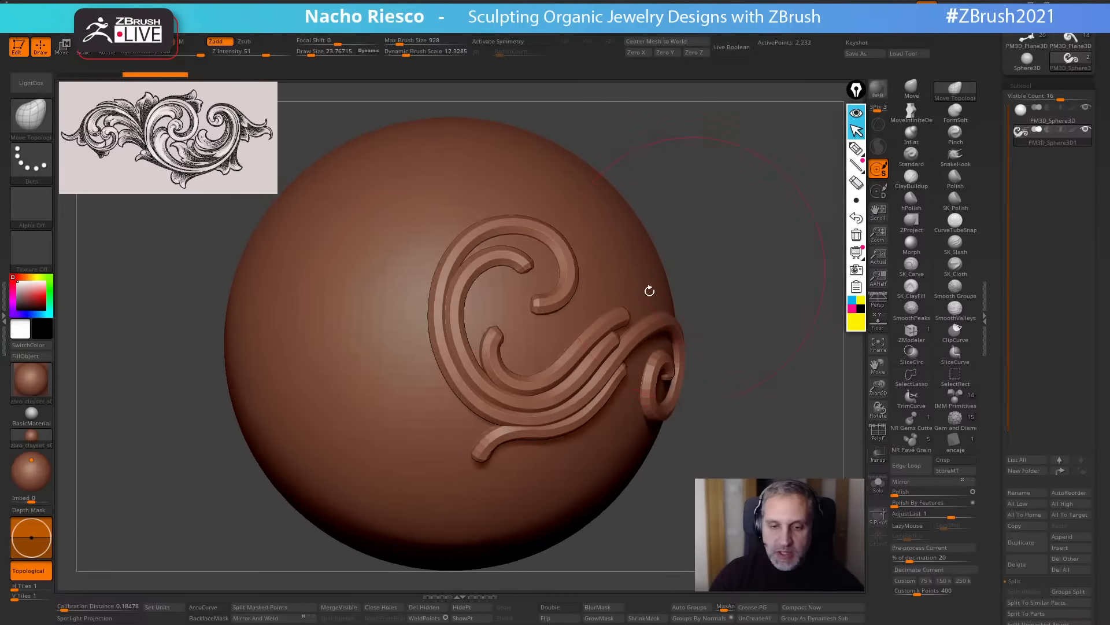
{"action": "left_click_drag", "start_coordinate": [746, 254], "coordinate": [479, 380]}
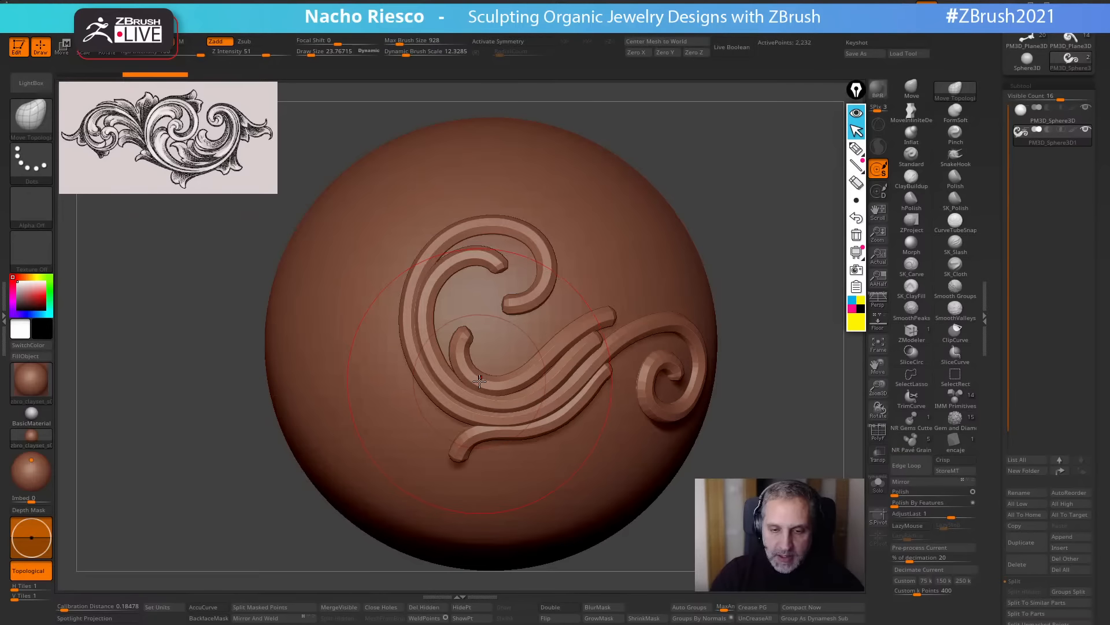
Enable BackfaceMask and widen the large scroll's outer tube by pulling its curled section outward.
{"action": "left_click", "coordinate": [204, 618]}
{"action": "mouse_move", "coordinate": [489, 280]}
{"action": "left_mouse_down"}
{"action": "mouse_move", "coordinate": [510, 207]}
{"action": "mouse_move", "coordinate": [417, 268]}
{"action": "mouse_move", "coordinate": [542, 219]}
{"action": "mouse_move", "coordinate": [559, 256]}
{"action": "mouse_move", "coordinate": [554, 294]}
{"action": "left_mouse_up"}
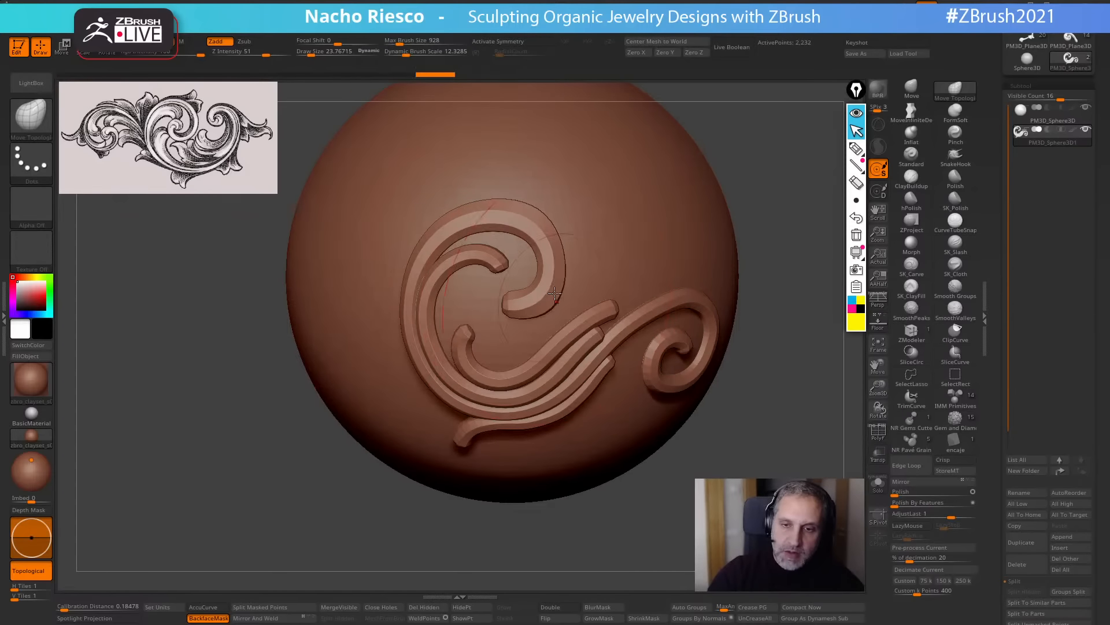
{"action": "left_click_drag", "start_coordinate": [746, 231], "coordinate": [801, 208]}
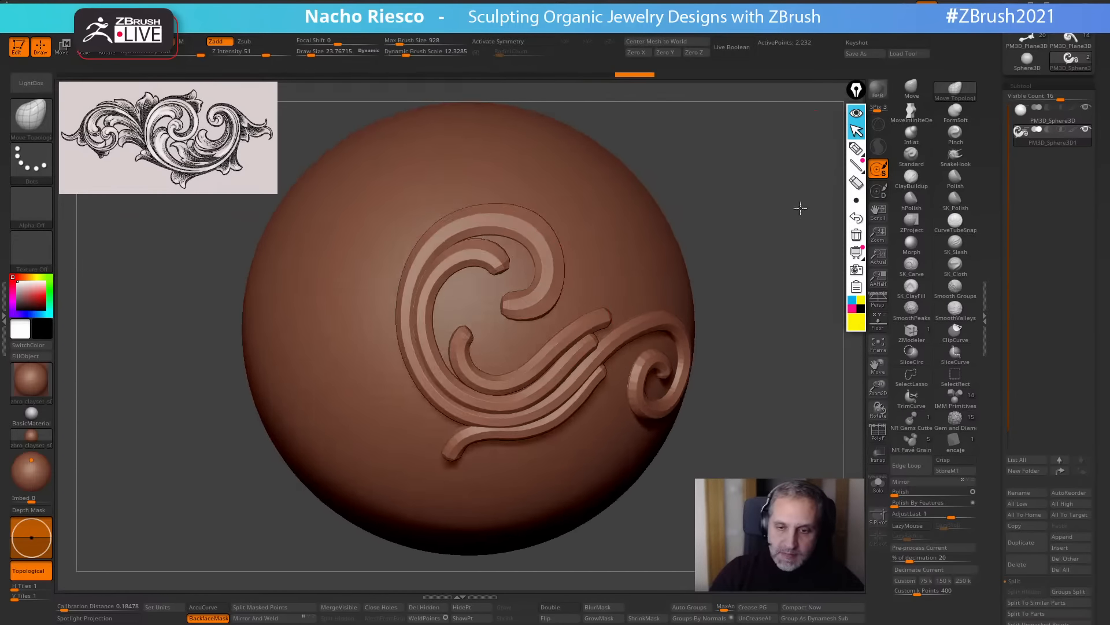
Reduce the draw size to about 18 and widen the inner curl's end and the lower hook's tip.
{"action": "key", "text": "s"}
{"action": "left_click_drag", "start_coordinate": [484, 352], "coordinate": [478, 351]}
{"action": "left_click_drag", "start_coordinate": [463, 358], "coordinate": [449, 352]}
{"action": "mouse_move", "coordinate": [584, 542]}
{"action": "left_mouse_down"}
{"action": "mouse_move", "coordinate": [588, 558]}
{"action": "mouse_move", "coordinate": [572, 504]}
{"action": "left_mouse_up"}
{"action": "left_click_drag", "start_coordinate": [467, 440], "coordinate": [458, 447]}
{"action": "left_click_drag", "start_coordinate": [788, 279], "coordinate": [734, 292]}
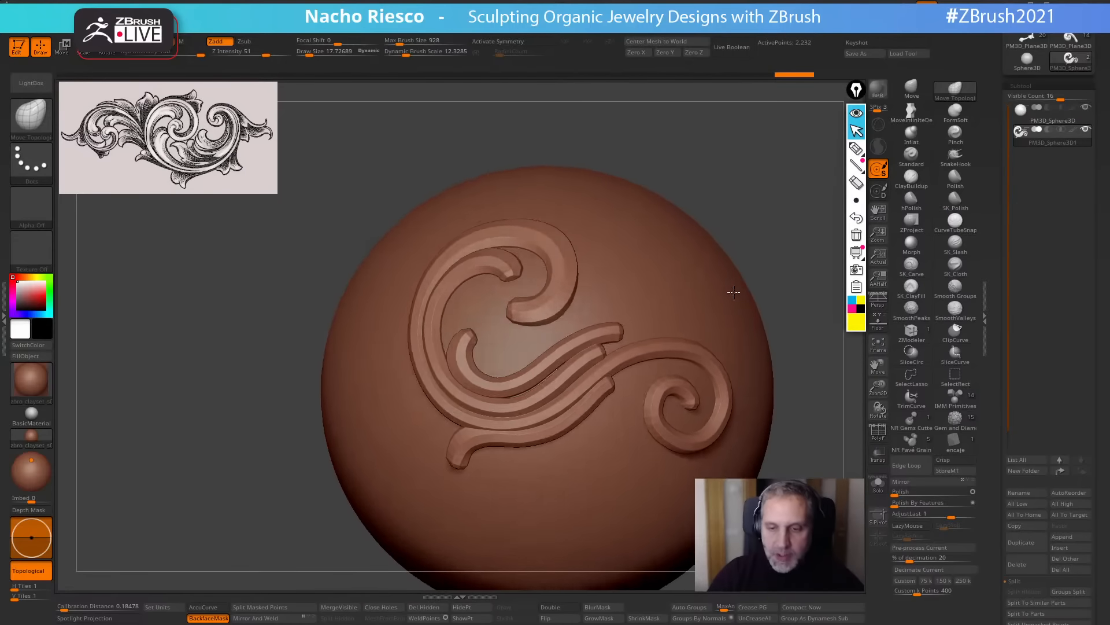
Widen the small spiral's outer band and inner curl with Move Topological, returning the draw size to about 24.
{"action": "left_click_drag", "start_coordinate": [786, 240], "coordinate": [649, 441]}
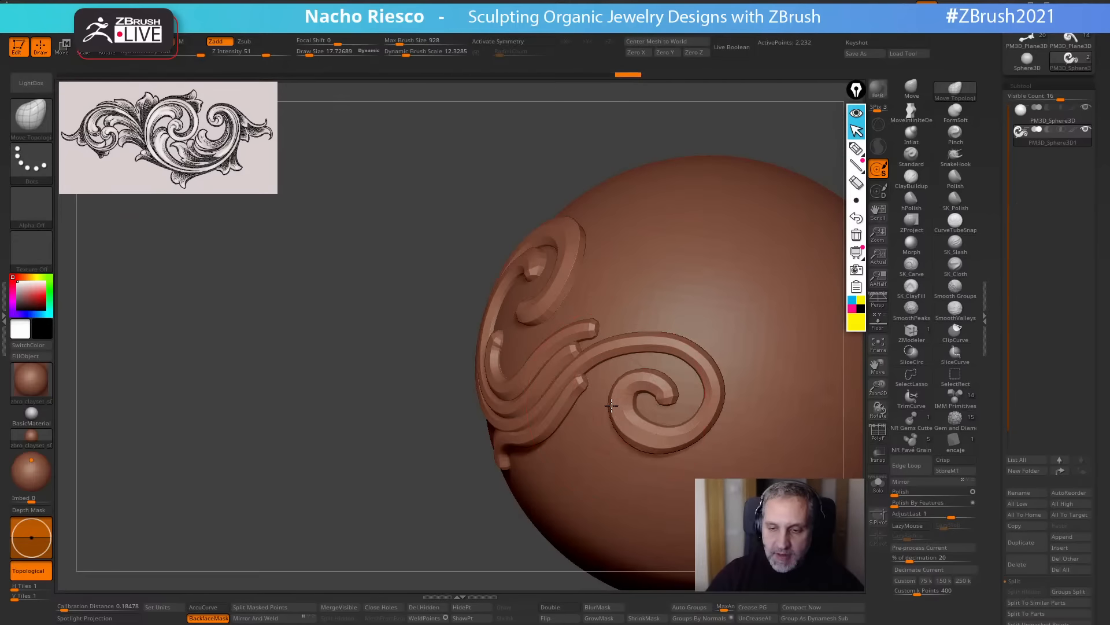
{"action": "left_click_drag", "start_coordinate": [649, 381], "coordinate": [650, 374]}
{"action": "left_click_drag", "start_coordinate": [484, 532], "coordinate": [550, 509]}
{"action": "key", "text": "s"}
{"action": "mouse_move", "coordinate": [641, 420]}
{"action": "left_mouse_down"}
{"action": "mouse_move", "coordinate": [656, 376]}
{"action": "mouse_move", "coordinate": [694, 380]}
{"action": "left_mouse_up"}
{"action": "key", "text": "s"}
{"action": "left_click_drag", "start_coordinate": [703, 377], "coordinate": [711, 373]}
{"action": "left_click_drag", "start_coordinate": [658, 341], "coordinate": [672, 336]}
{"action": "left_click_drag", "start_coordinate": [807, 229], "coordinate": [694, 194], "text": "alt"}
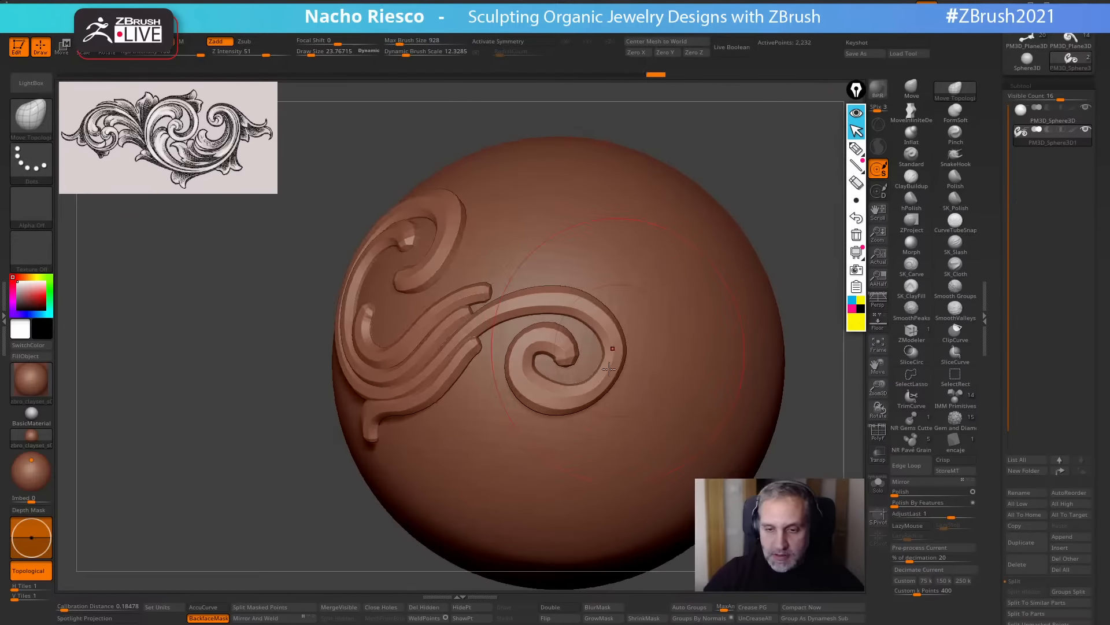
Reduce the draw size to about 15 and refine the small spiral's inner curl with Move Topological.
{"action": "key", "text": "s"}
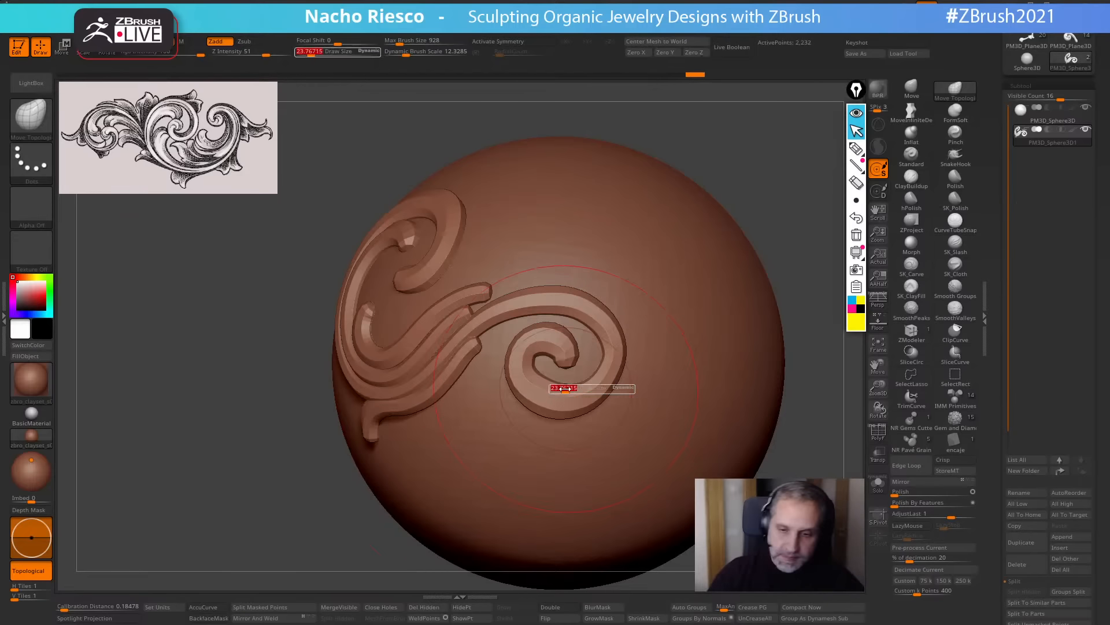
{"action": "left_click_drag", "start_coordinate": [565, 388], "coordinate": [561, 364]}
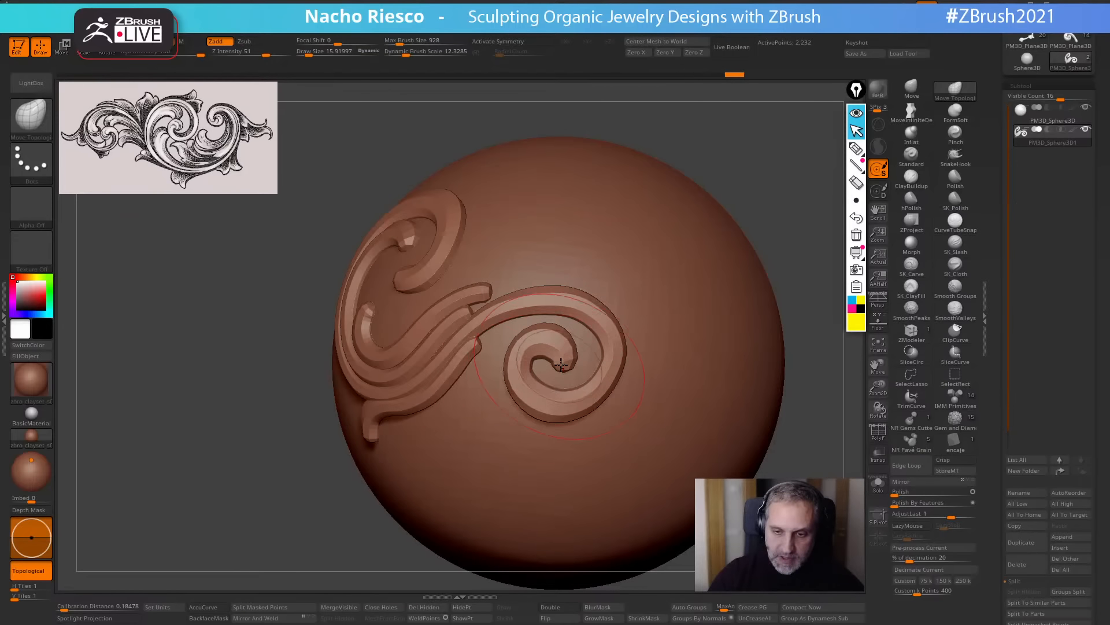
{"action": "mouse_move", "coordinate": [752, 237]}
{"action": "left_mouse_down"}
{"action": "mouse_move", "coordinate": [796, 231]}
{"action": "mouse_move", "coordinate": [796, 291]}
{"action": "mouse_move", "coordinate": [779, 322]}
{"action": "mouse_move", "coordinate": [747, 338]}
{"action": "left_mouse_up"}
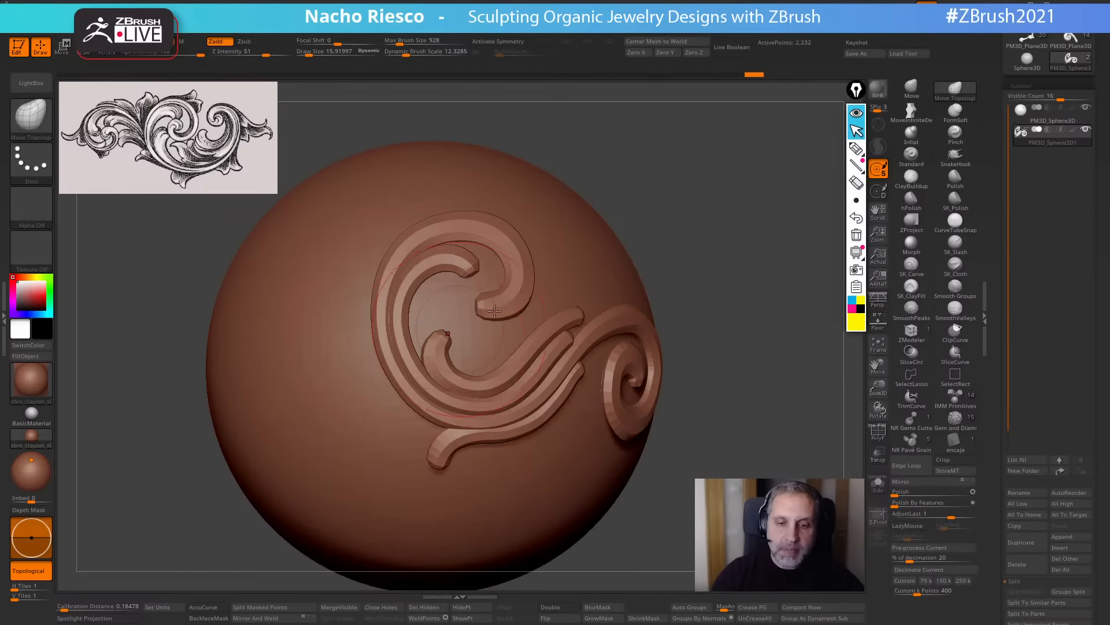
{"action": "left_click_drag", "start_coordinate": [730, 233], "coordinate": [707, 238]}
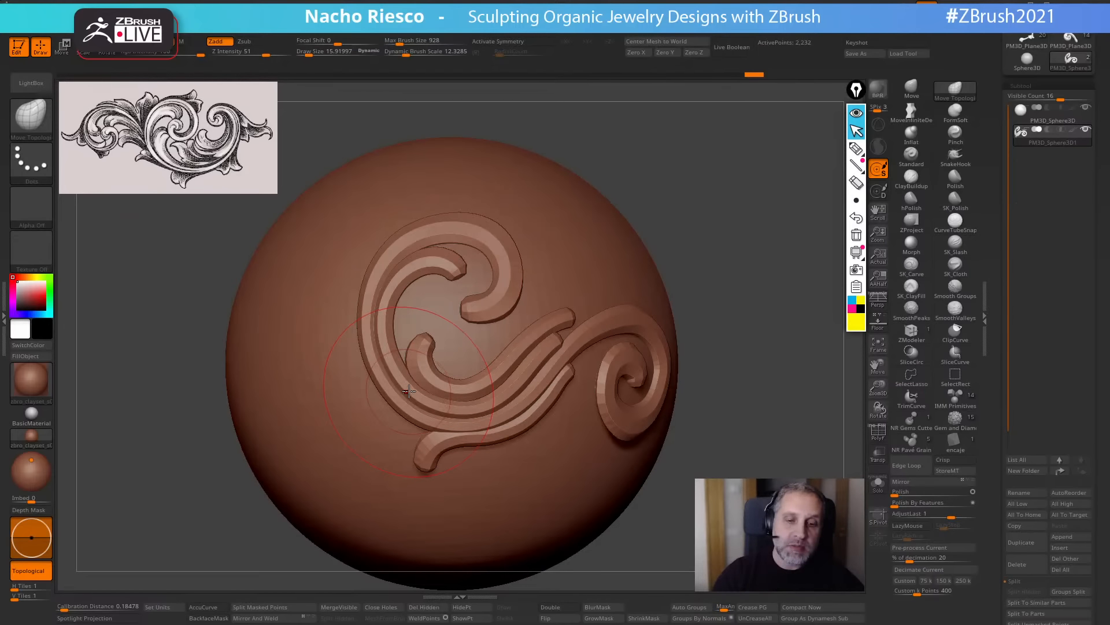
{"action": "left_click_drag", "start_coordinate": [771, 316], "coordinate": [744, 321]}
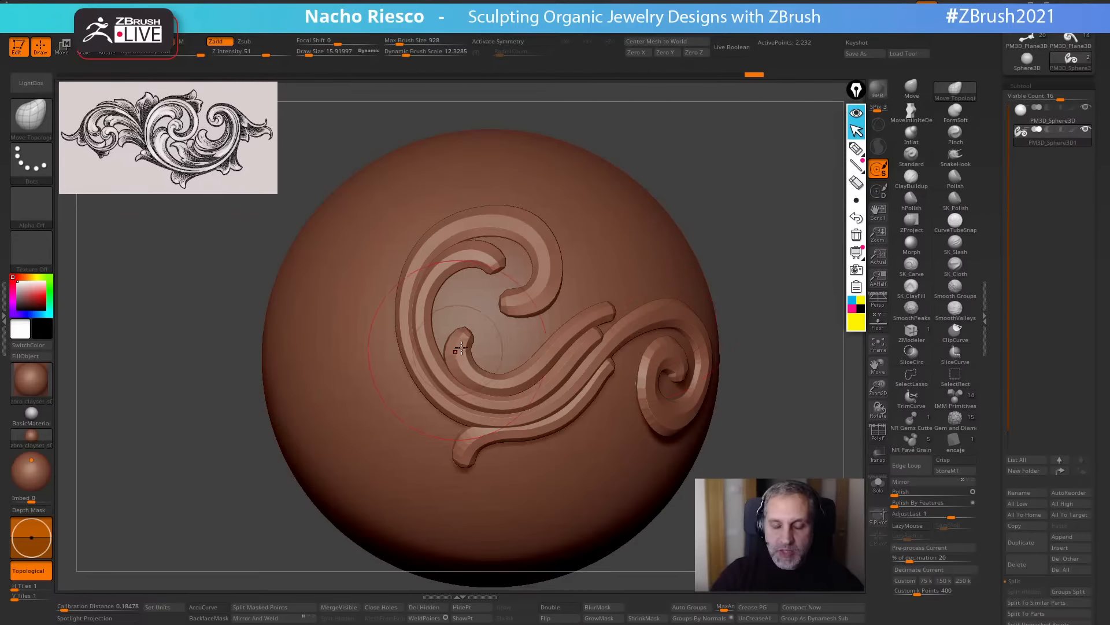
Swell the large scroll's inner tips and the lower hook using the Inflat brush with Topological masking at draw size about 28.
{"action": "left_click", "coordinate": [913, 137]}
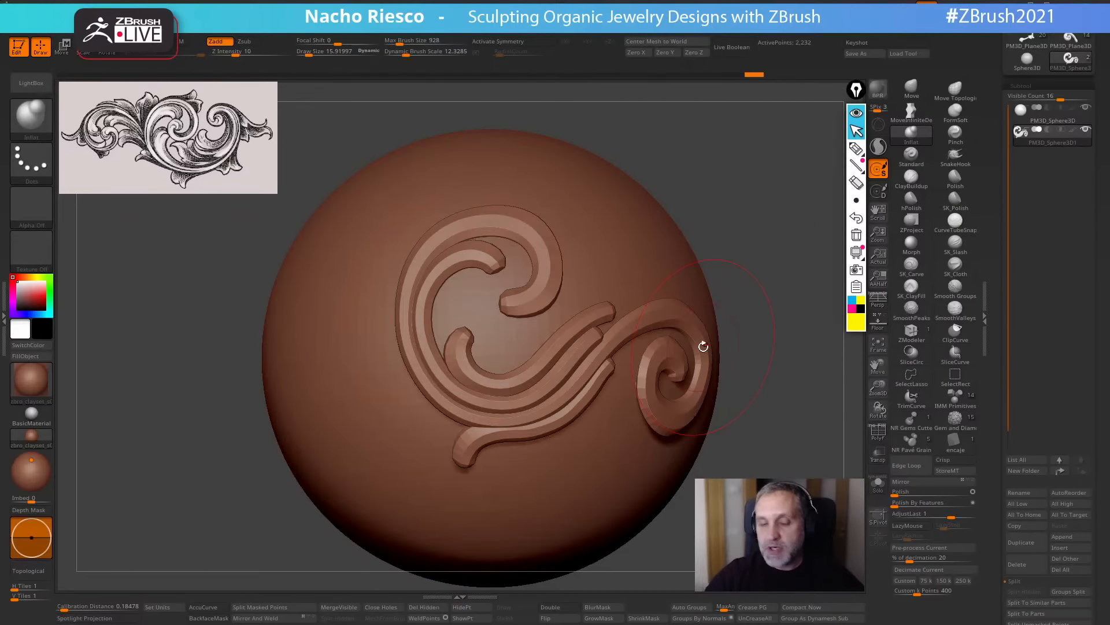
{"action": "left_click", "coordinate": [30, 571]}
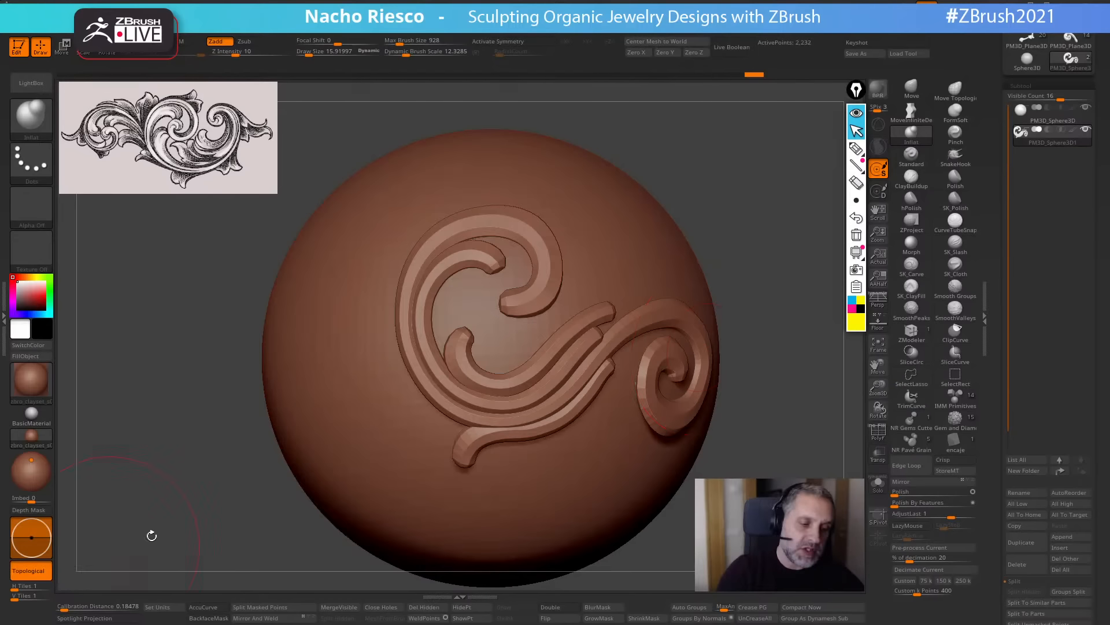
{"action": "left_click_drag", "start_coordinate": [466, 349], "coordinate": [462, 347]}
{"action": "mouse_move", "coordinate": [471, 260]}
{"action": "left_mouse_down"}
{"action": "mouse_move", "coordinate": [495, 268]}
{"action": "mouse_move", "coordinate": [513, 302]}
{"action": "left_mouse_up"}
{"action": "left_click_drag", "start_coordinate": [595, 318], "coordinate": [598, 313]}
{"action": "left_click_drag", "start_coordinate": [734, 305], "coordinate": [768, 262]}
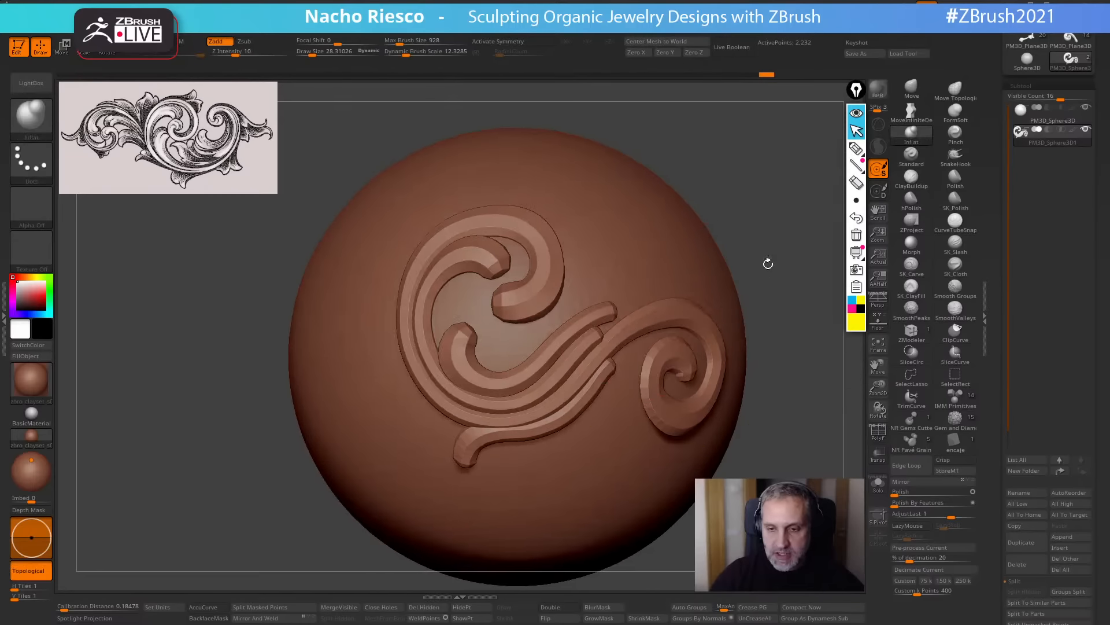
{"action": "left_click_drag", "start_coordinate": [464, 454], "coordinate": [469, 461]}
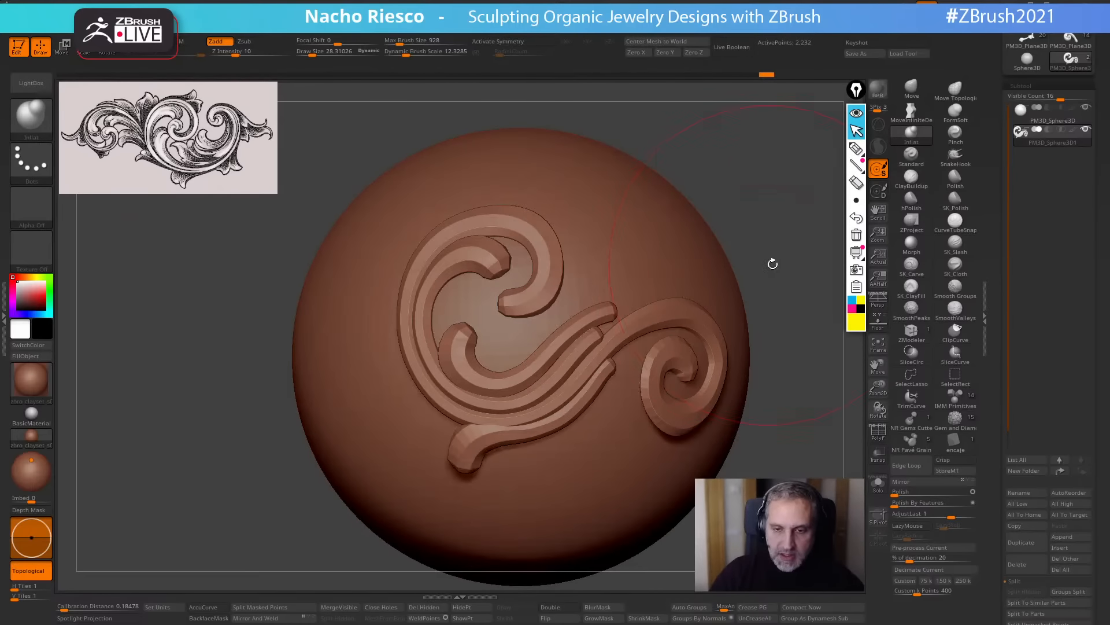
{"action": "left_click_drag", "start_coordinate": [773, 264], "coordinate": [754, 261]}
Thin the tube tips where the stems meet using SmoothPeaks with Topological masking at draw size about 22.
{"action": "left_click", "coordinate": [912, 199]}
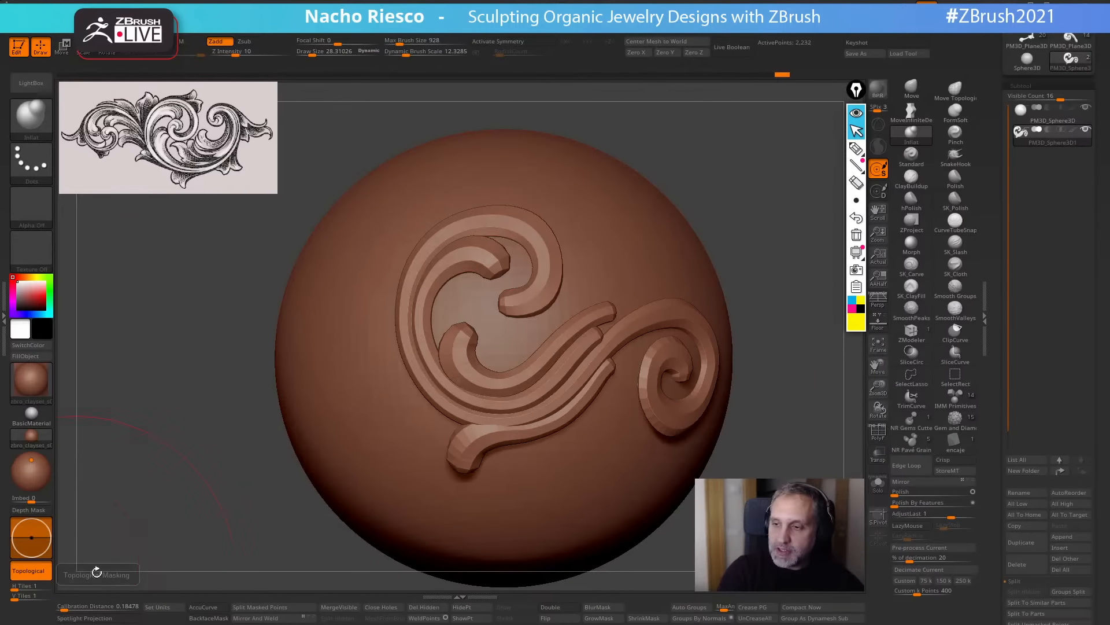
{"action": "left_click", "coordinate": [916, 321]}
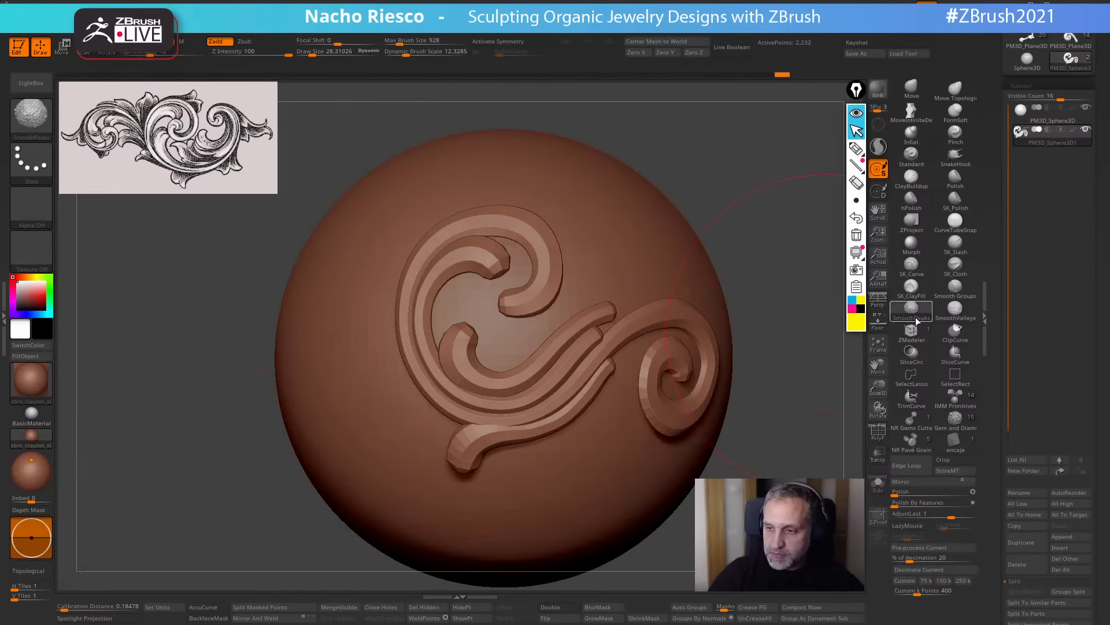
{"action": "left_click", "coordinate": [32, 571], "text": "shift"}
{"action": "key", "text": "s"}
{"action": "left_click_drag", "start_coordinate": [599, 359], "coordinate": [592, 359]}
{"action": "left_click_drag", "start_coordinate": [723, 249], "coordinate": [671, 234]}
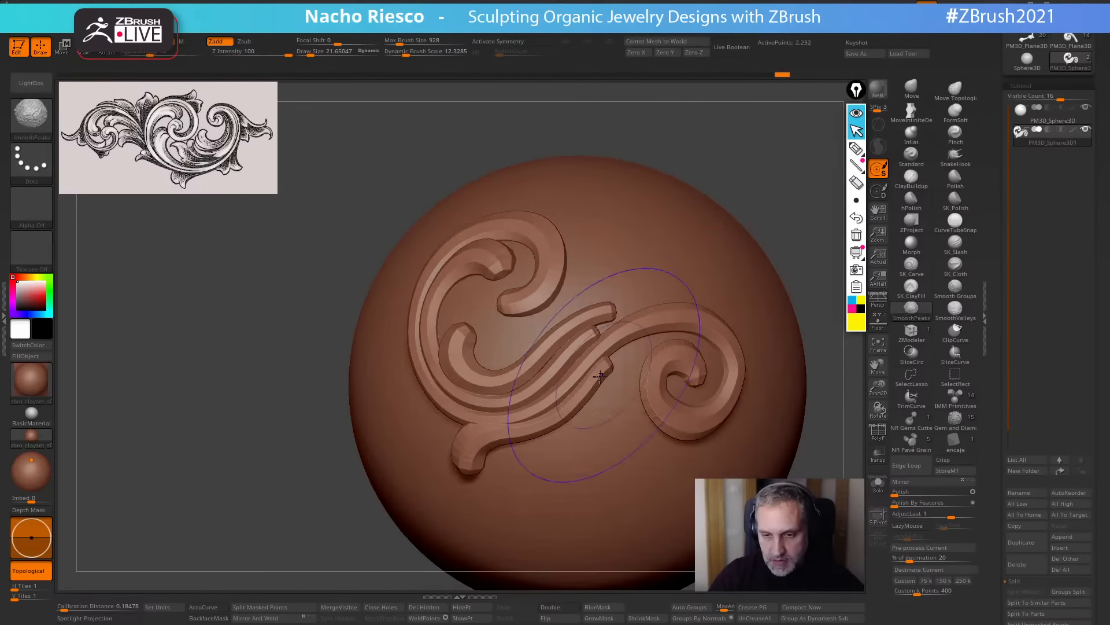
{"action": "mouse_move", "coordinate": [605, 375]}
{"action": "left_mouse_down", "text": "shift"}
{"action": "mouse_move", "coordinate": [588, 322]}
{"action": "mouse_move", "coordinate": [597, 316]}
{"action": "left_mouse_up", "text": "shift"}
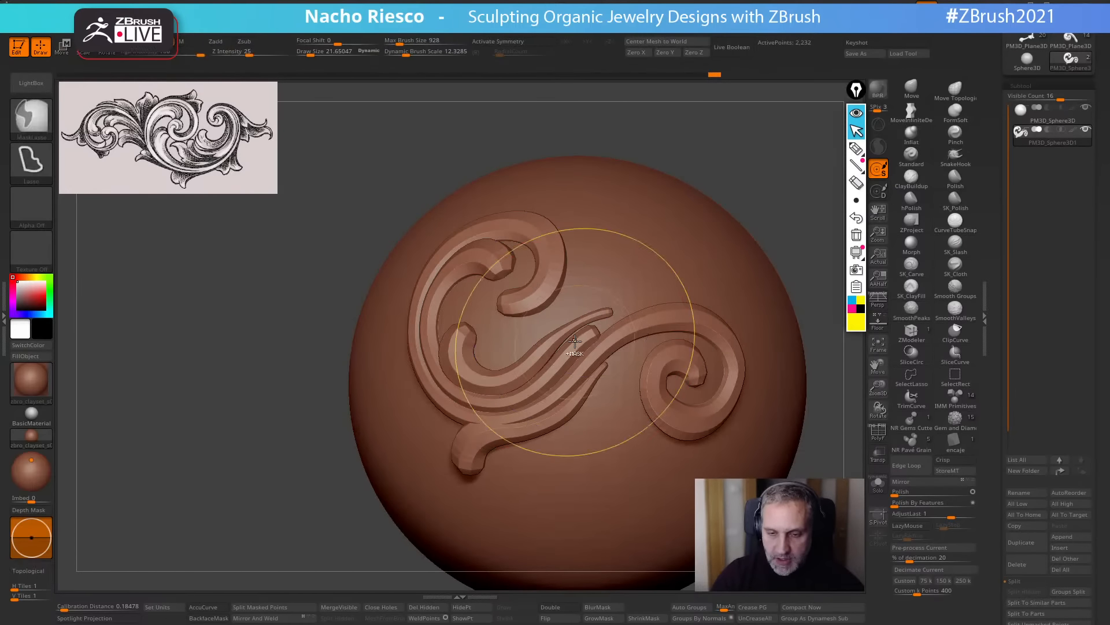
Undo the last edit and thin the upper stem's tip with SmoothPeaks at draw size about 22.
{"action": "key", "text": "ctrl+z"}
{"action": "left_click_drag", "start_coordinate": [282, 52], "coordinate": [253, 52], "text": "shift"}
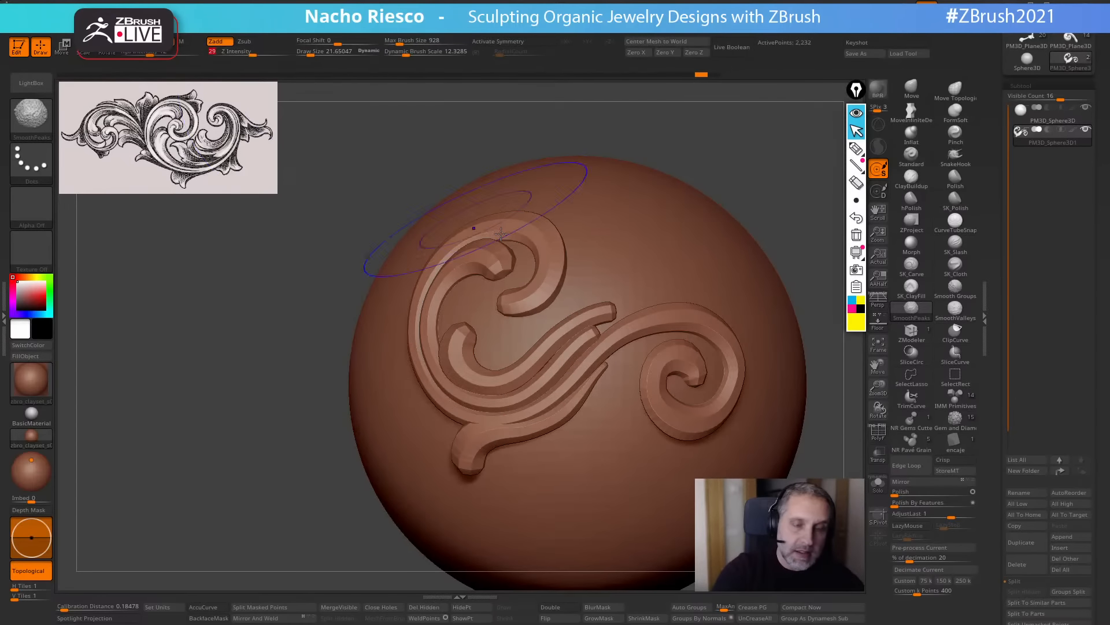
{"action": "left_click_drag", "start_coordinate": [581, 322], "coordinate": [600, 314], "text": "shift"}
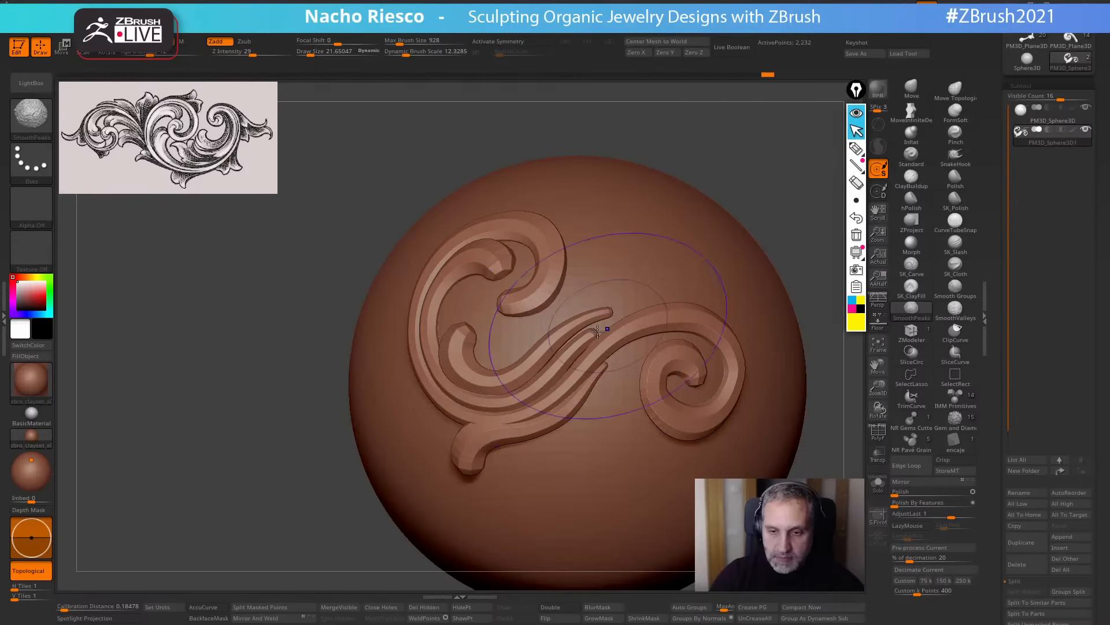
Tuck the thinned stem tips against the branching tube with Move Topological at draw size about 28.
{"action": "mouse_move", "coordinate": [798, 235]}
{"action": "left_mouse_down"}
{"action": "mouse_move", "coordinate": [775, 215]}
{"action": "mouse_move", "coordinate": [779, 225]}
{"action": "left_mouse_up"}
{"action": "left_click", "coordinate": [954, 90]}
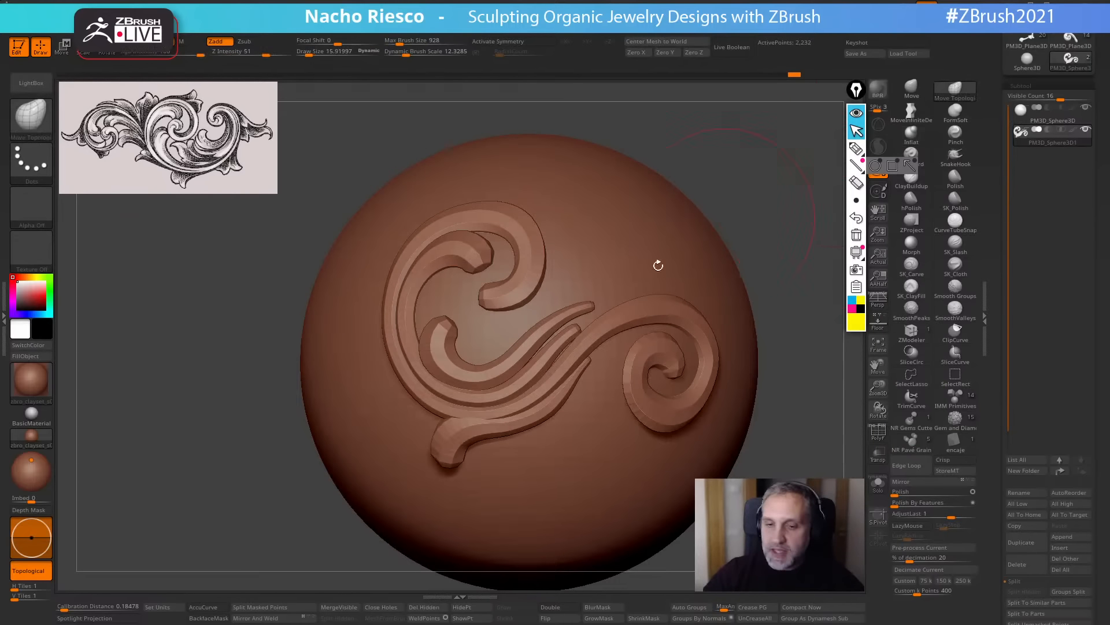
{"action": "key", "text": "s"}
{"action": "mouse_move", "coordinate": [561, 333]}
{"action": "left_mouse_down"}
{"action": "mouse_move", "coordinate": [569, 347]}
{"action": "mouse_move", "coordinate": [560, 331]}
{"action": "mouse_move", "coordinate": [554, 353]}
{"action": "left_mouse_up"}
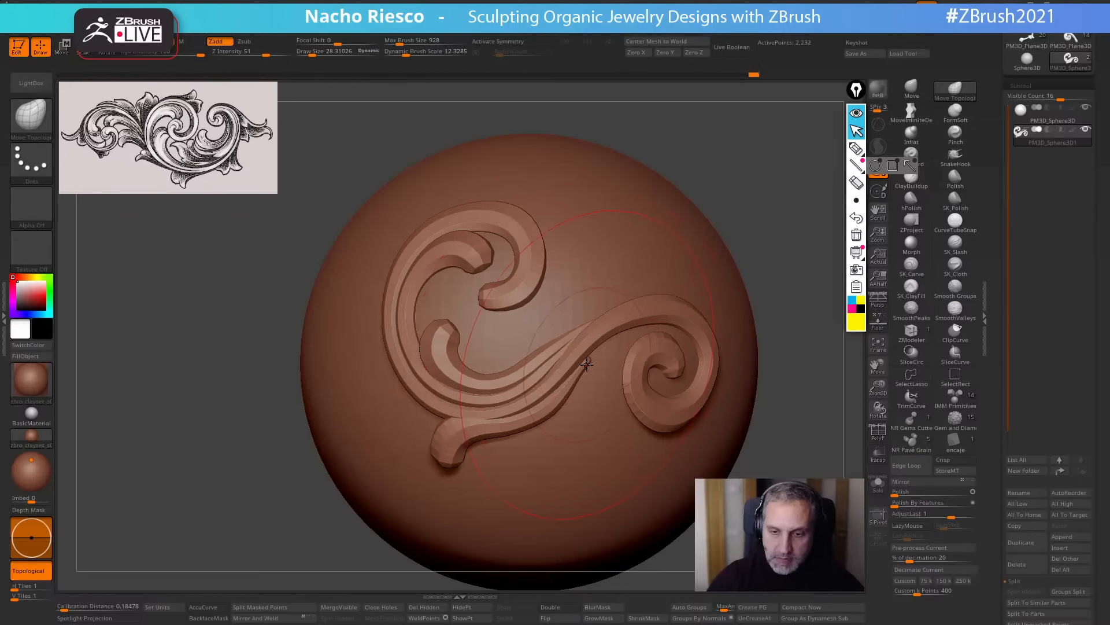
Configure ZRemesher with Double target density, AdaptiveSize 0 and KeepGroups on.
{"action": "left_click_drag", "start_coordinate": [775, 260], "coordinate": [849, 356]}
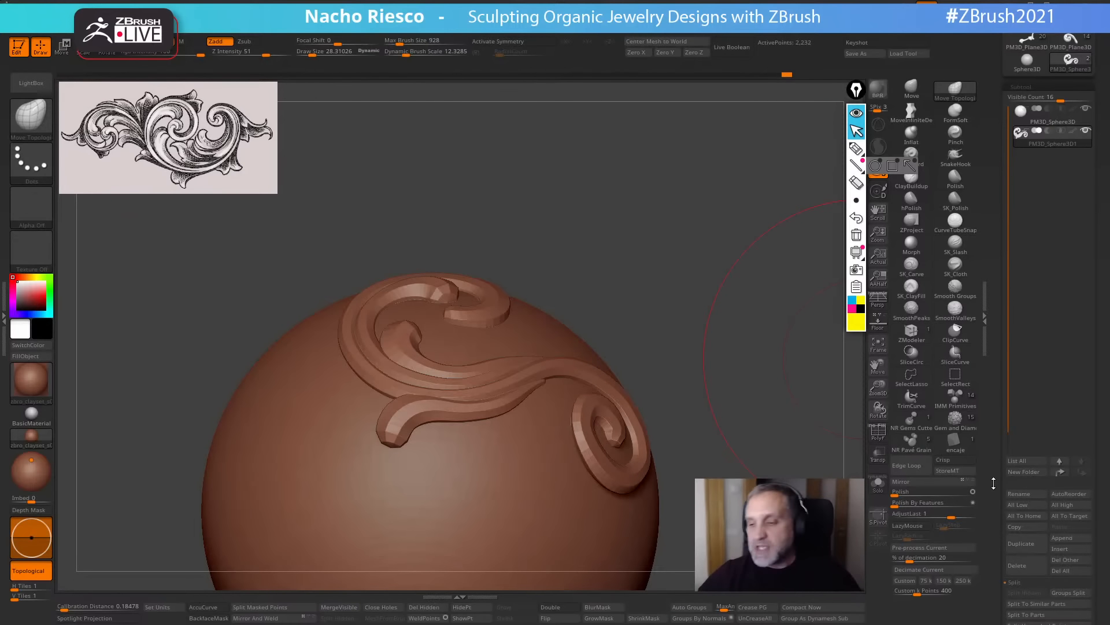
{"action": "scroll", "coordinate": [994, 461], "scroll_direction": "down", "scroll_amount": 10}
{"action": "scroll", "coordinate": [992, 459], "scroll_direction": "down", "scroll_amount": 3}
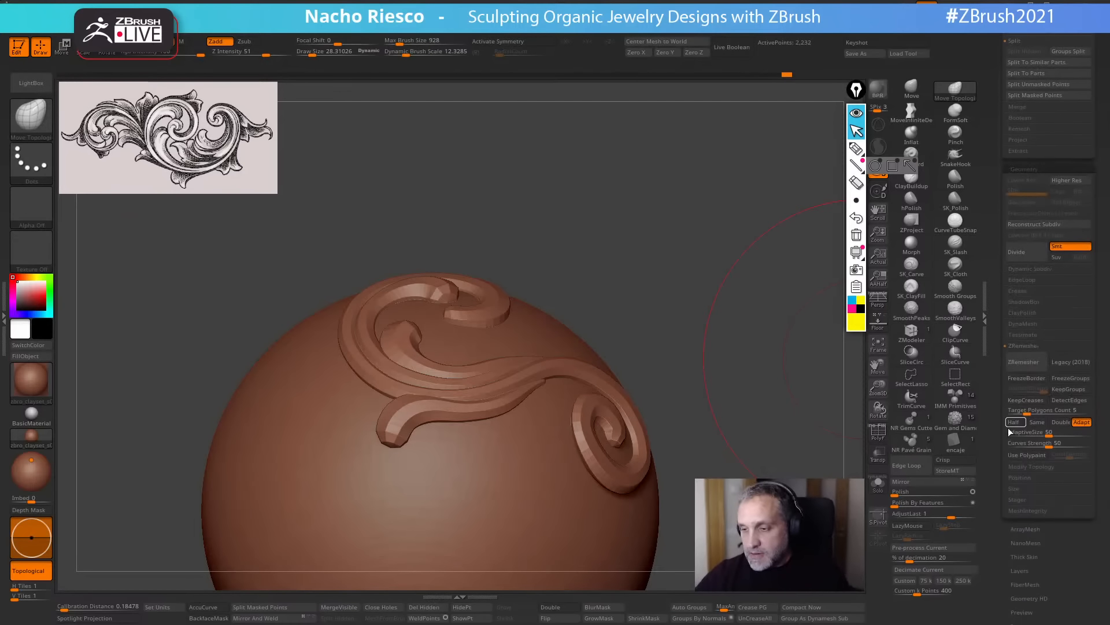
{"action": "left_click", "coordinate": [1060, 422]}
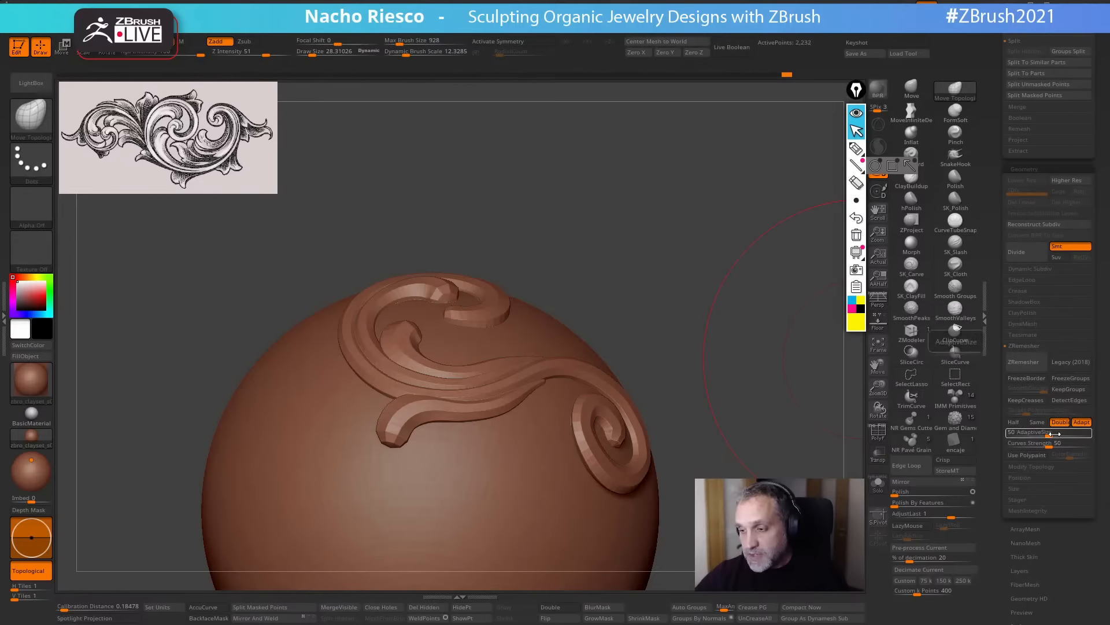
{"action": "left_click", "coordinate": [1049, 435]}
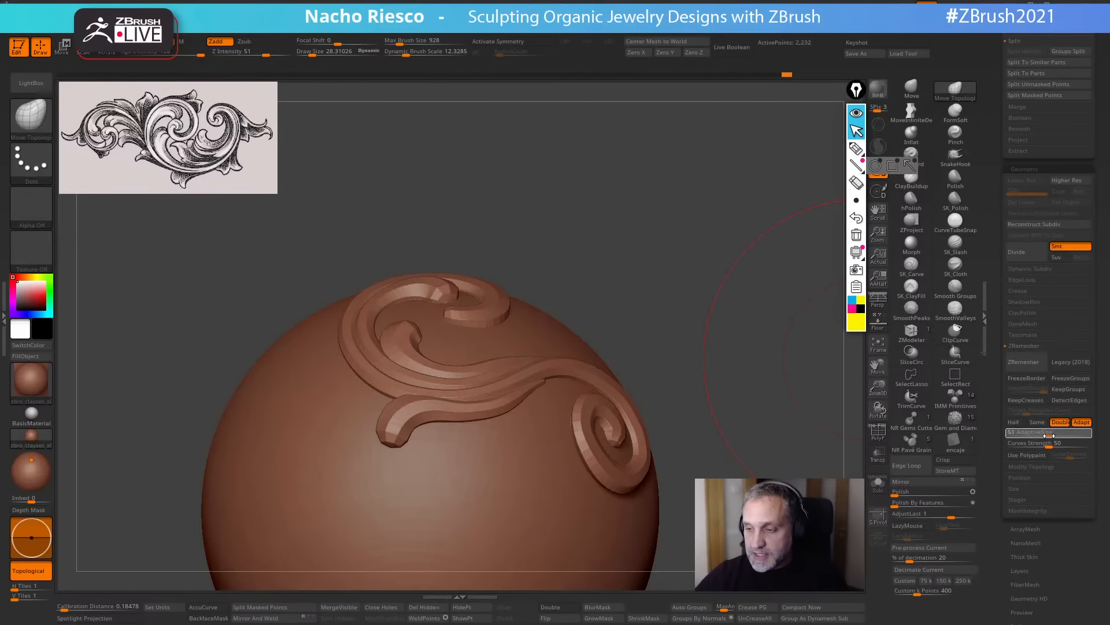
{"action": "type", "text": "0"}
{"action": "key", "text": "Return"}
{"action": "left_click", "coordinate": [1069, 389]}
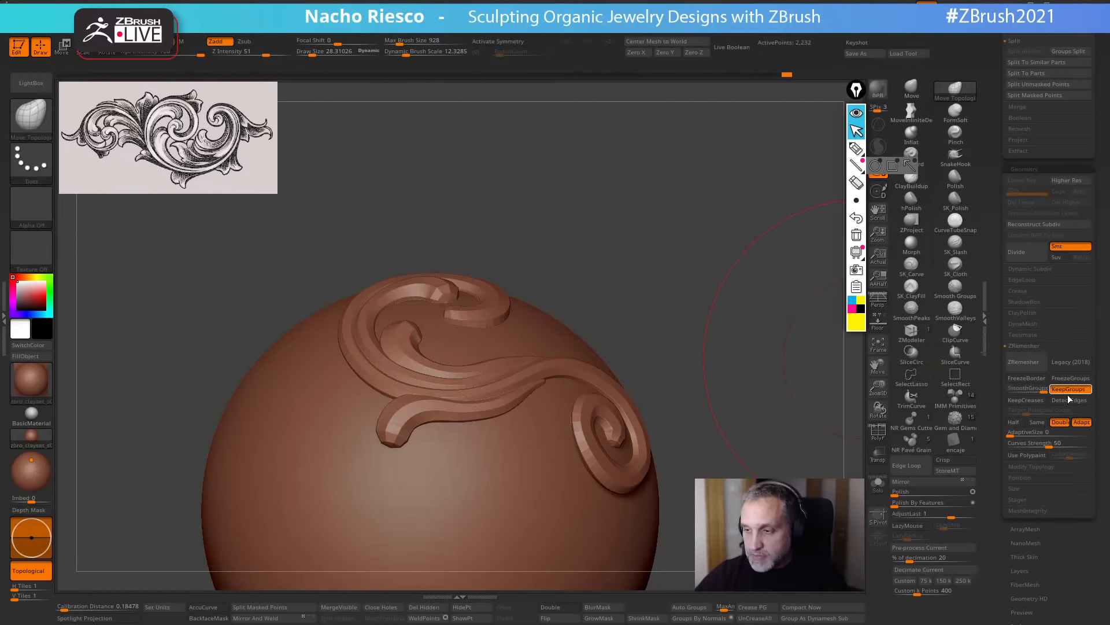
Remesh the scroll tubes with ZRemesher and polish them to smooth out the facets.
{"action": "left_click", "coordinate": [1028, 365]}
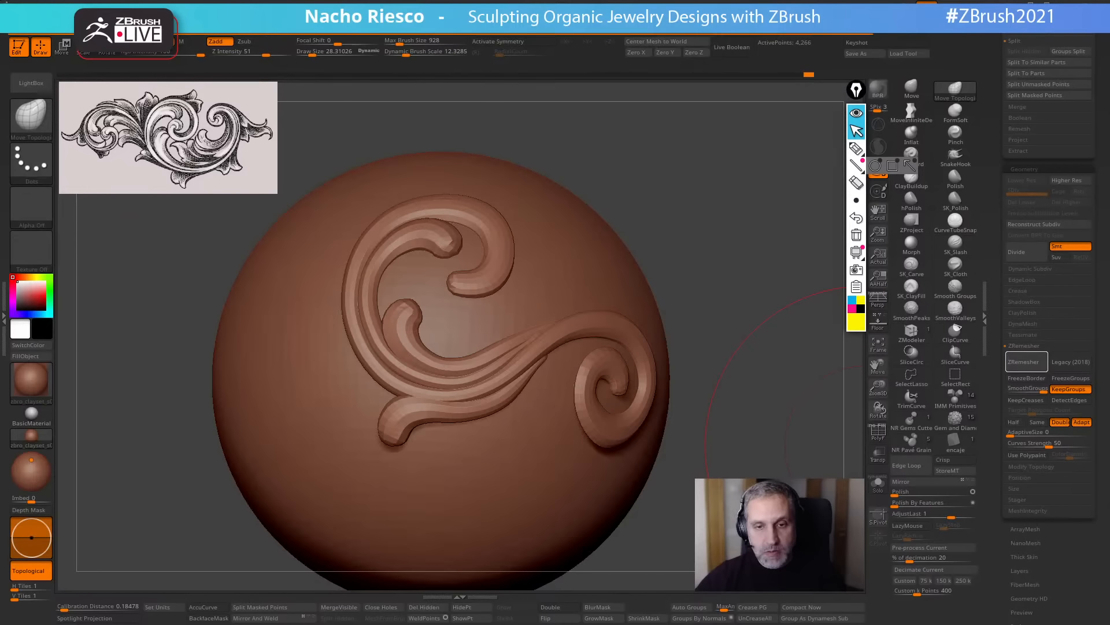
{"action": "left_click", "coordinate": [894, 495]}
{"action": "left_click_drag", "start_coordinate": [793, 520], "coordinate": [681, 532]}
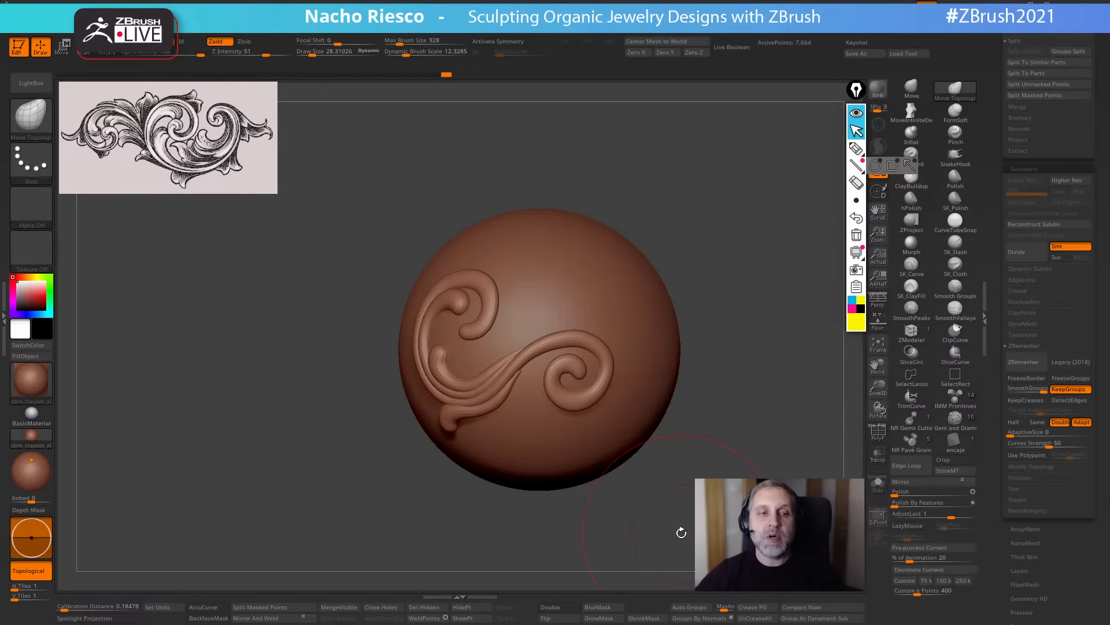
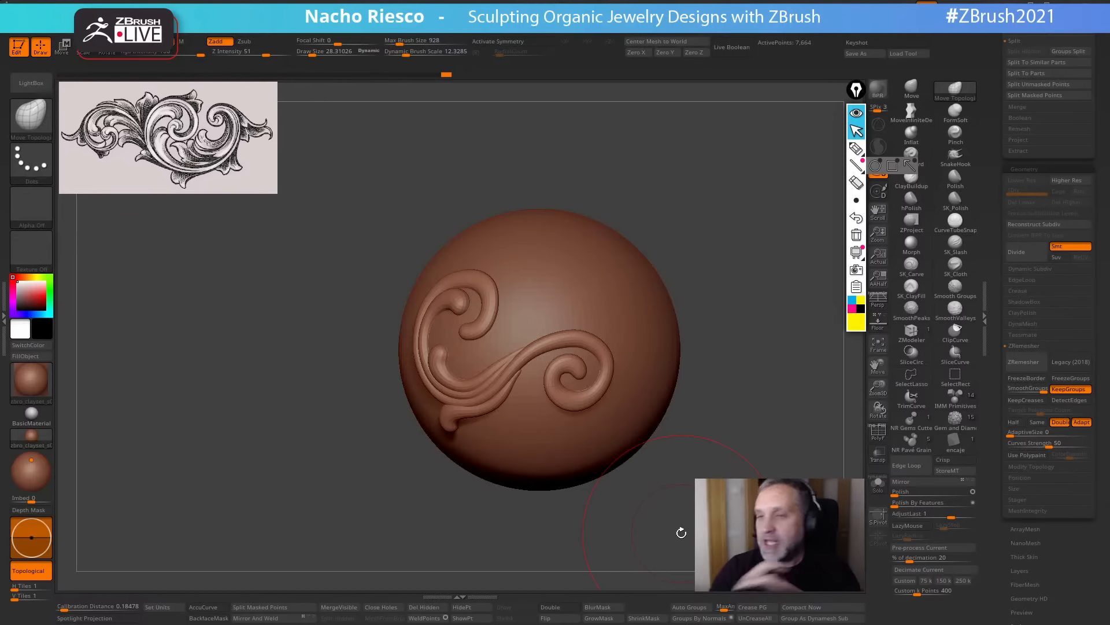
Clear the stray snapshot copies from the canvas and redraw the scroll-covered sphere in Edit mode.
{"action": "left_click_drag", "start_coordinate": [988, 135], "coordinate": [995, 406]}
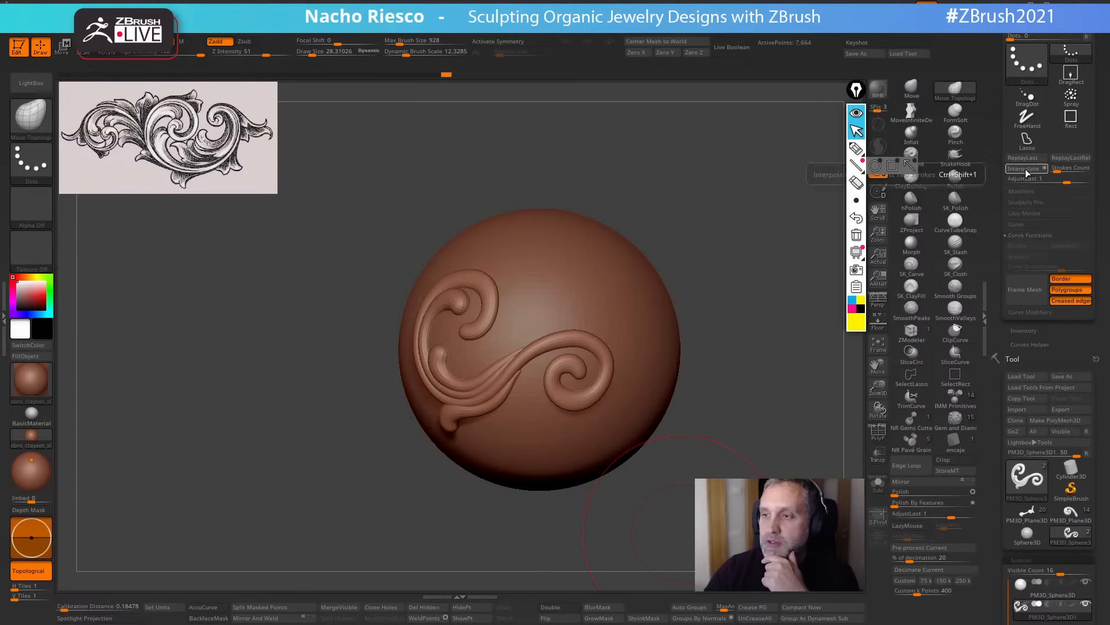
{"action": "key", "text": "shift+s"}
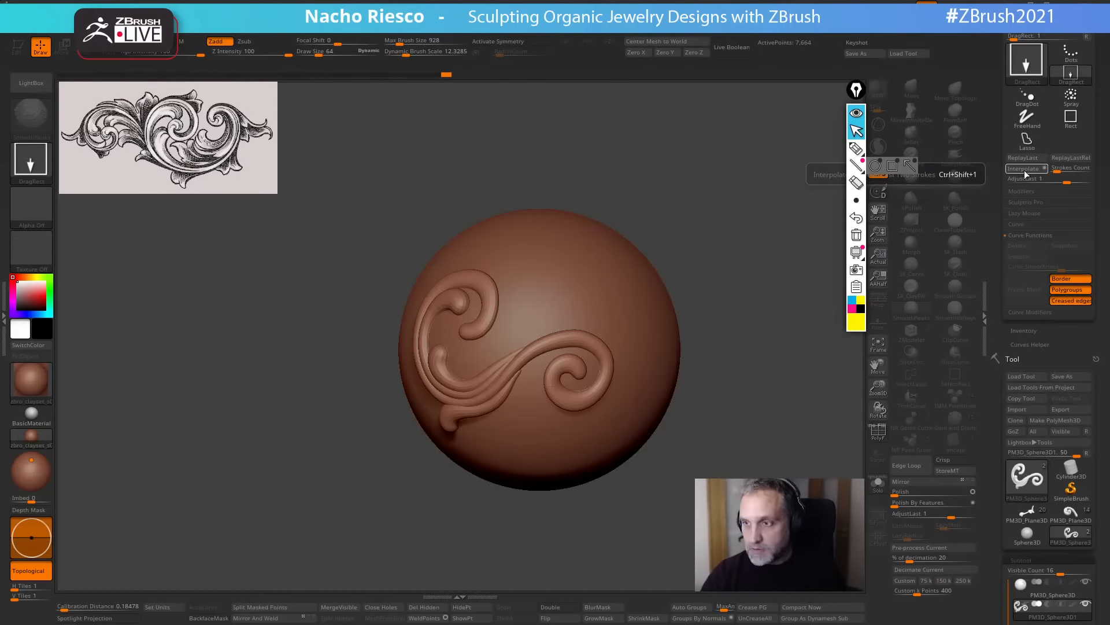
{"action": "left_click_drag", "start_coordinate": [995, 214], "coordinate": [995, 175]}
{"action": "left_click_drag", "start_coordinate": [789, 303], "coordinate": [756, 289]}
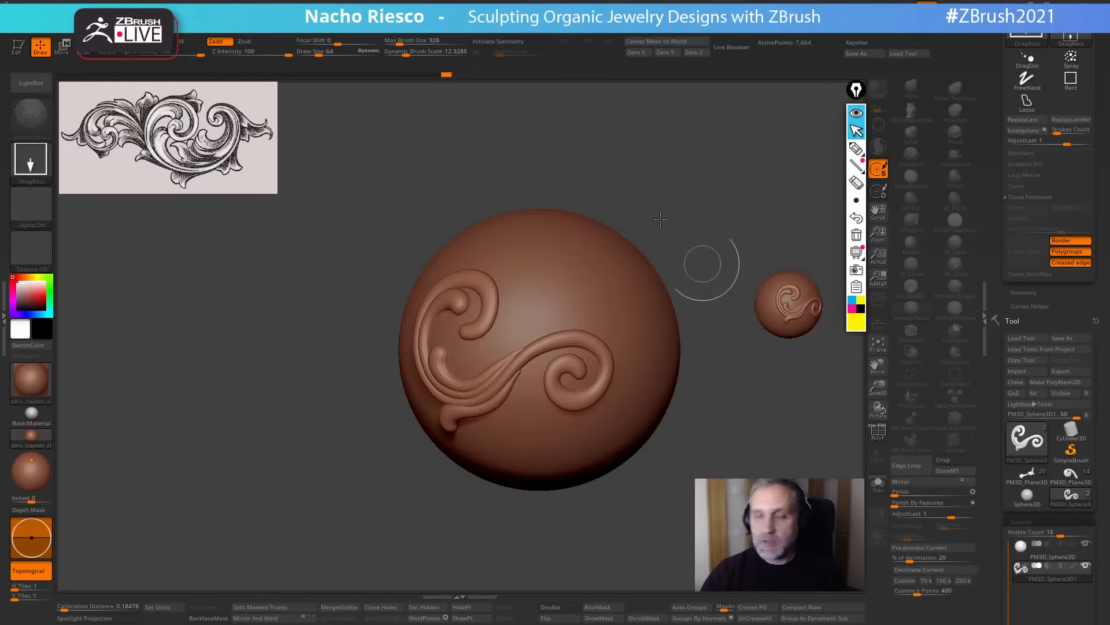
{"action": "key", "text": "ctrl+n"}
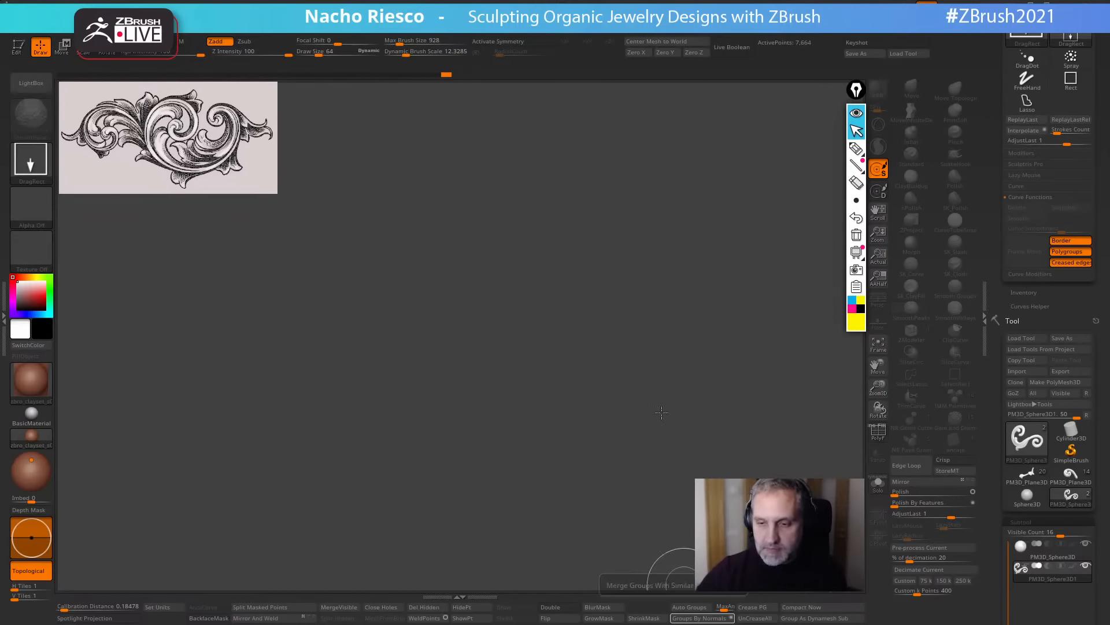
{"action": "left_click_drag", "start_coordinate": [541, 352], "coordinate": [601, 489]}
{"action": "key", "text": "t"}
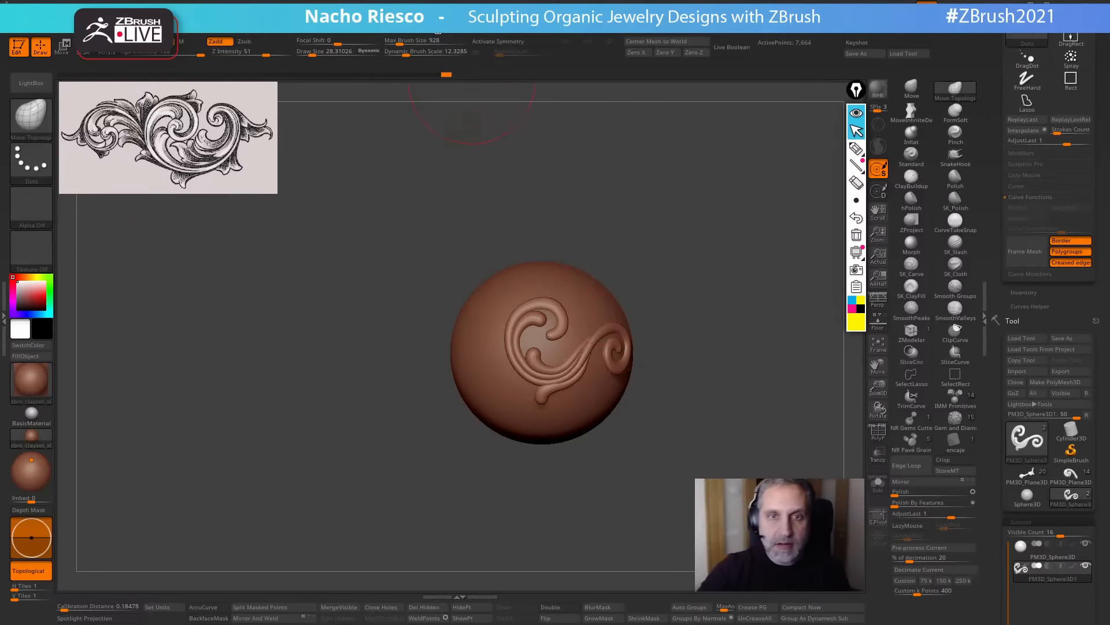
{"action": "left_click", "coordinate": [443, 33]}
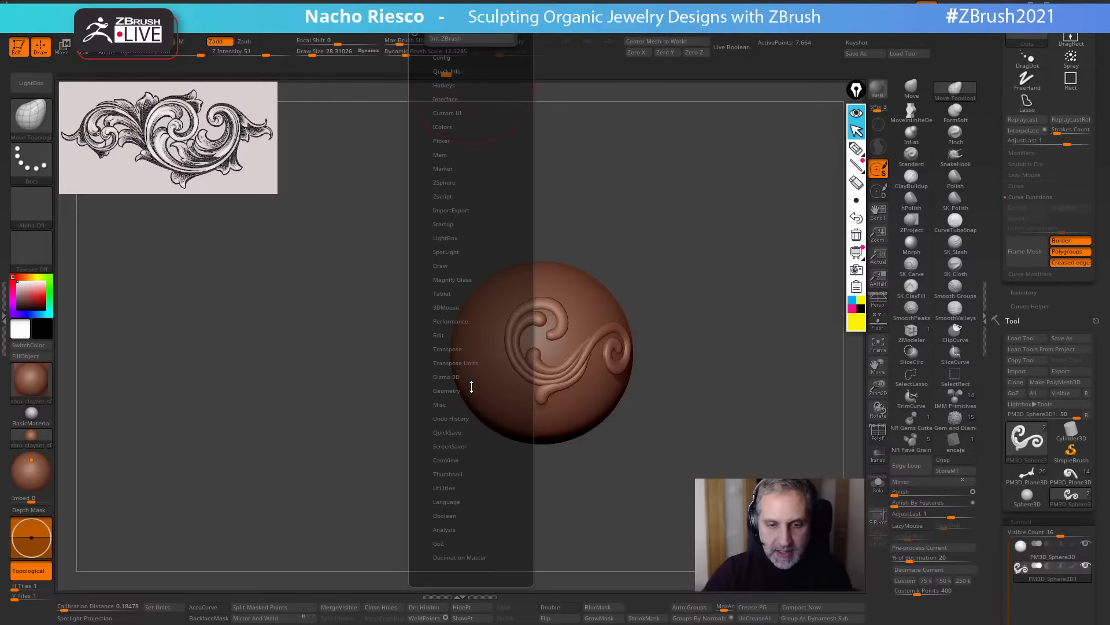
{"action": "left_click", "coordinate": [461, 279]}
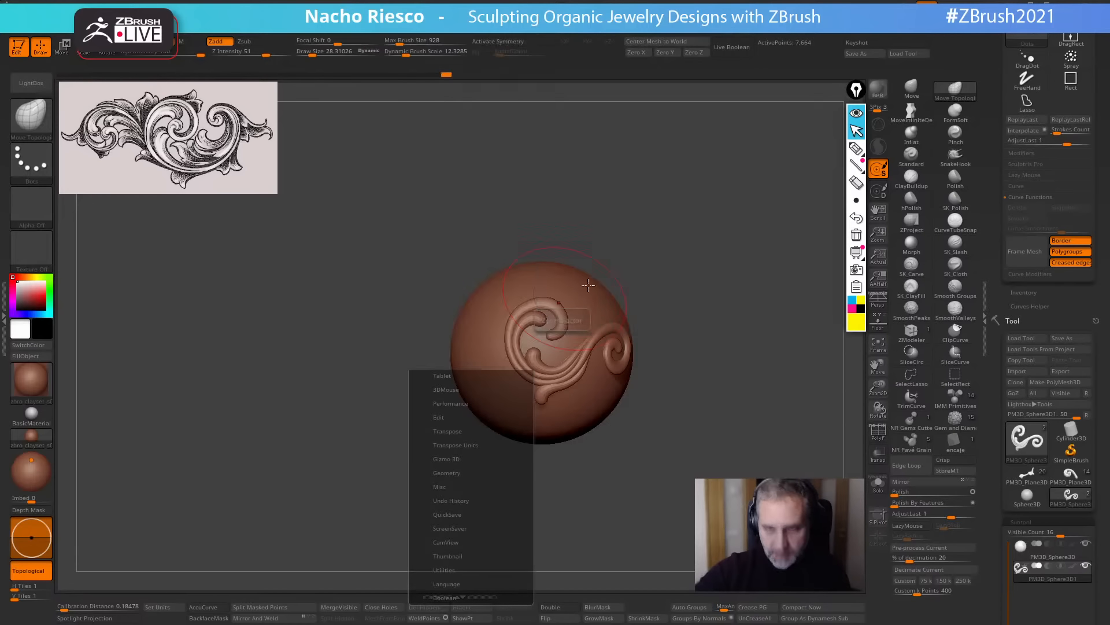
{"action": "left_click_drag", "start_coordinate": [1006, 190], "coordinate": [1007, 228]}
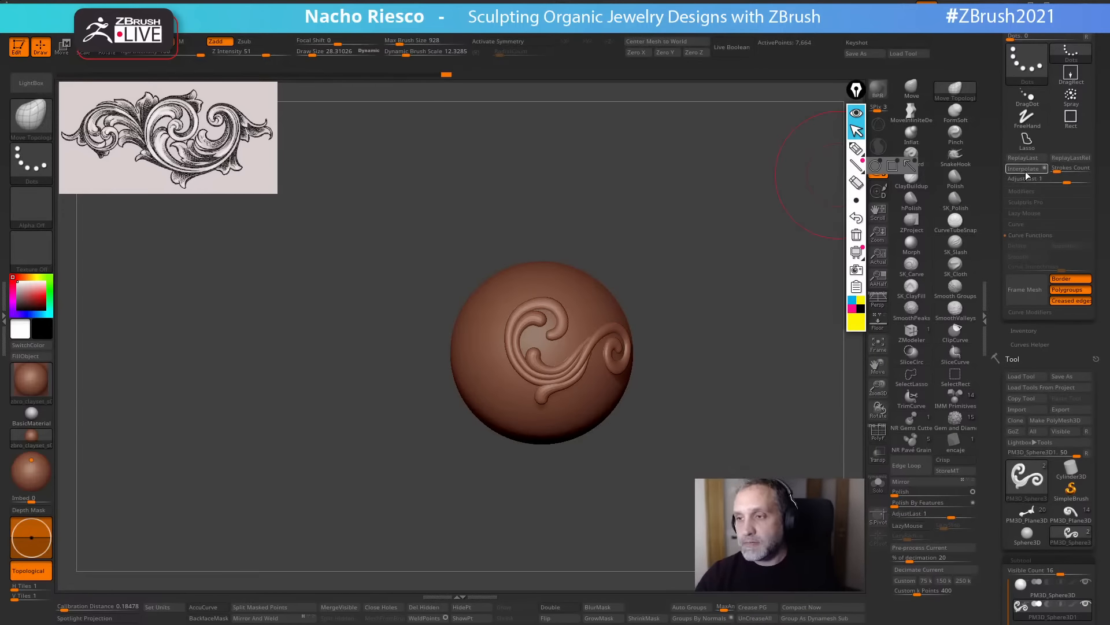
{"action": "key", "text": "shift+m"}
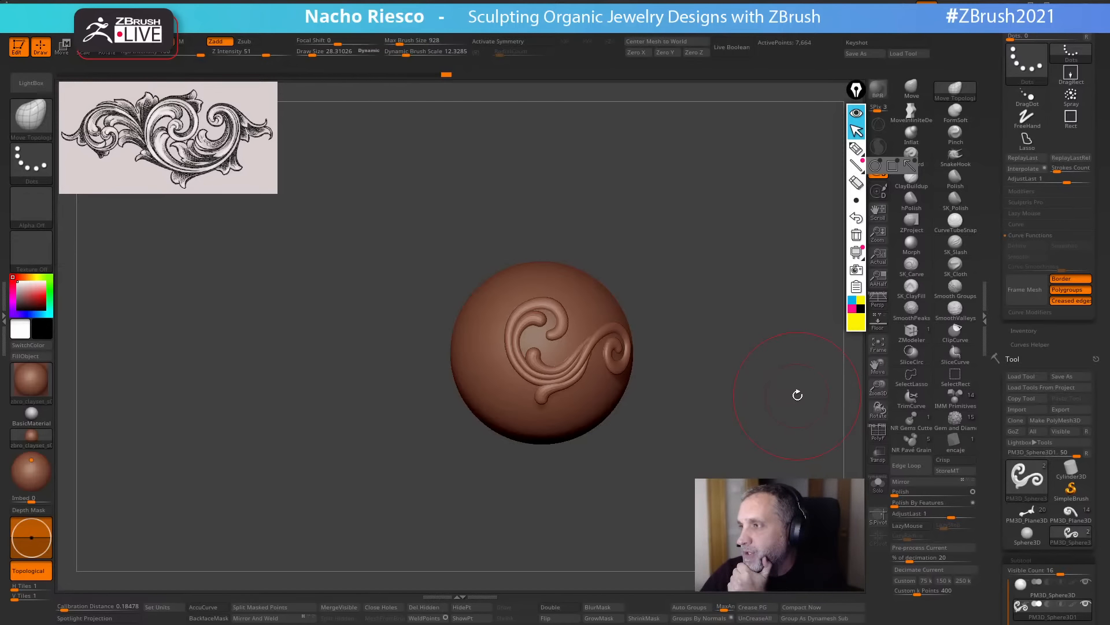
{"action": "left_click_drag", "start_coordinate": [729, 396], "coordinate": [703, 408]}
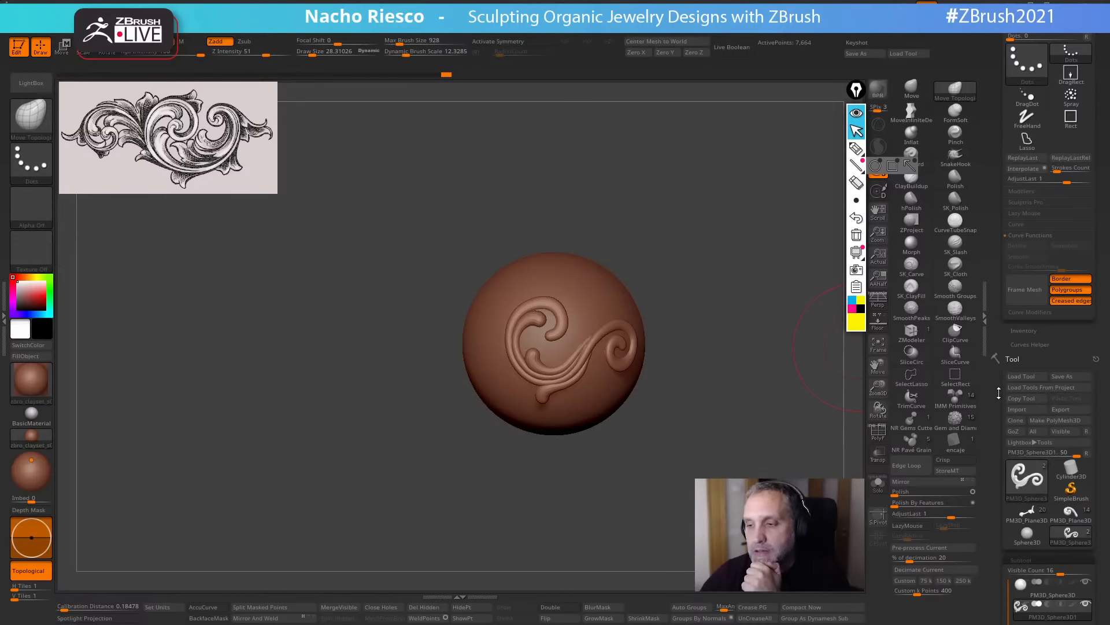
{"action": "left_click_drag", "start_coordinate": [998, 393], "coordinate": [988, 312]}
{"action": "left_click_drag", "start_coordinate": [996, 361], "coordinate": [995, 325]}
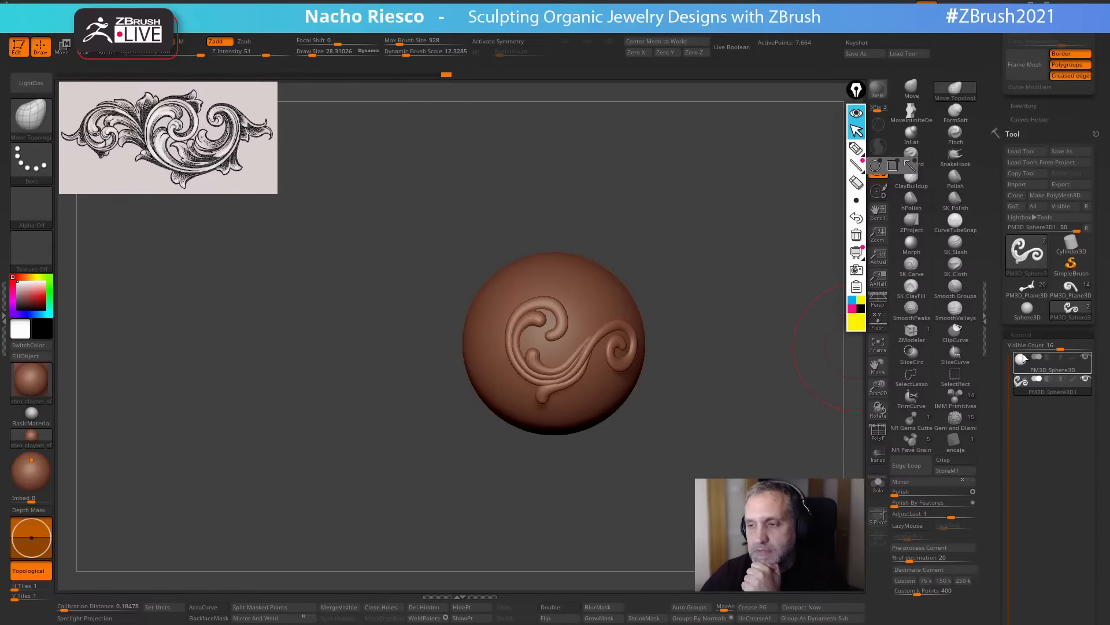
{"action": "left_click_drag", "start_coordinate": [775, 418], "coordinate": [766, 428]}
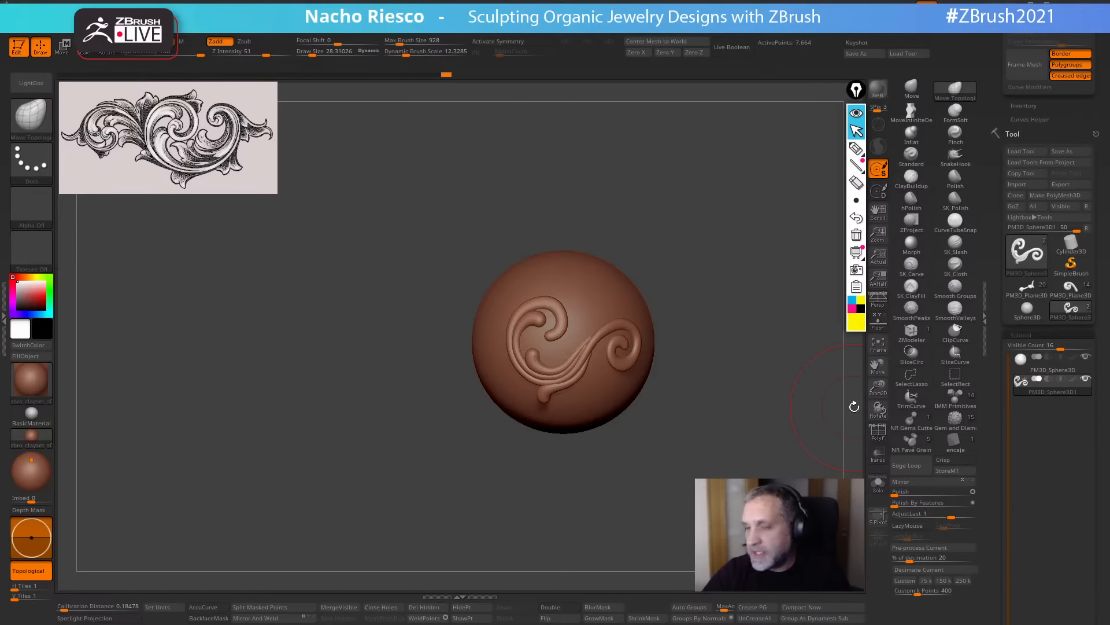
Switch the active tool from the scroll sphere to the finished baroque ornament with 20 subtools.
{"action": "left_click_drag", "start_coordinate": [769, 457], "coordinate": [856, 438]}
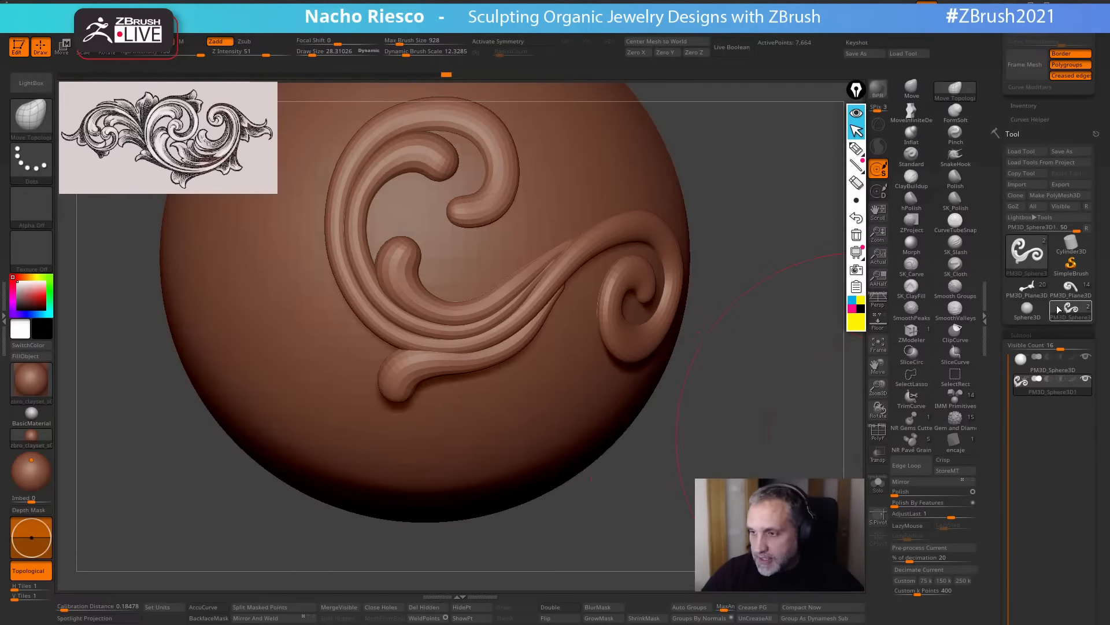
{"action": "mouse_move", "coordinate": [1072, 313]}
{"action": "left_click", "coordinate": [1072, 288]}
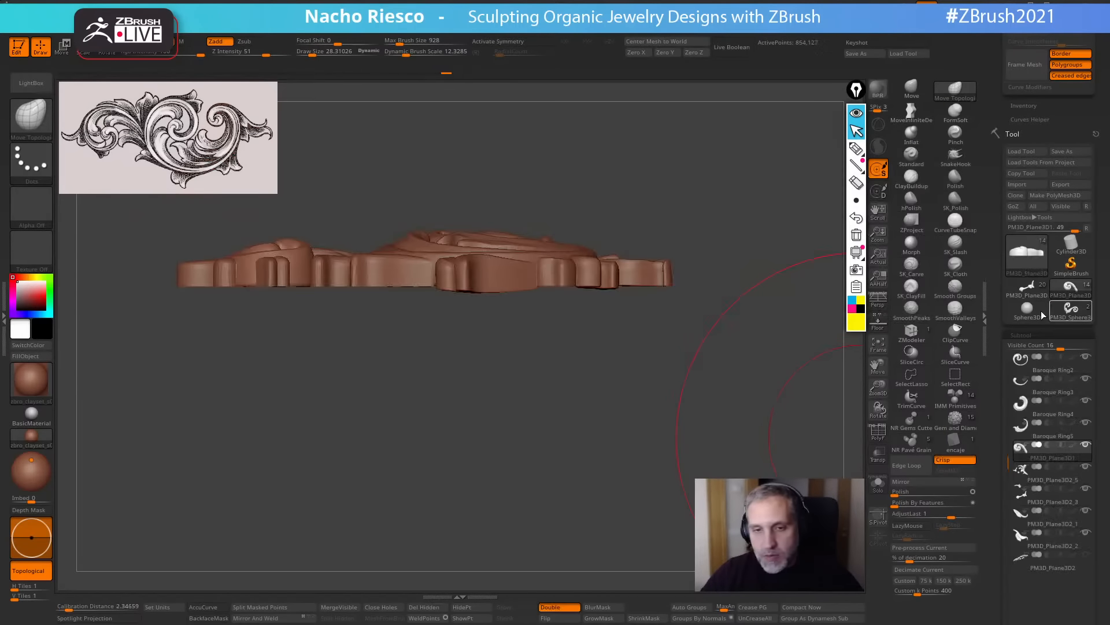
{"action": "left_click_drag", "start_coordinate": [726, 514], "coordinate": [686, 521]}
{"action": "left_click", "coordinate": [1071, 308]}
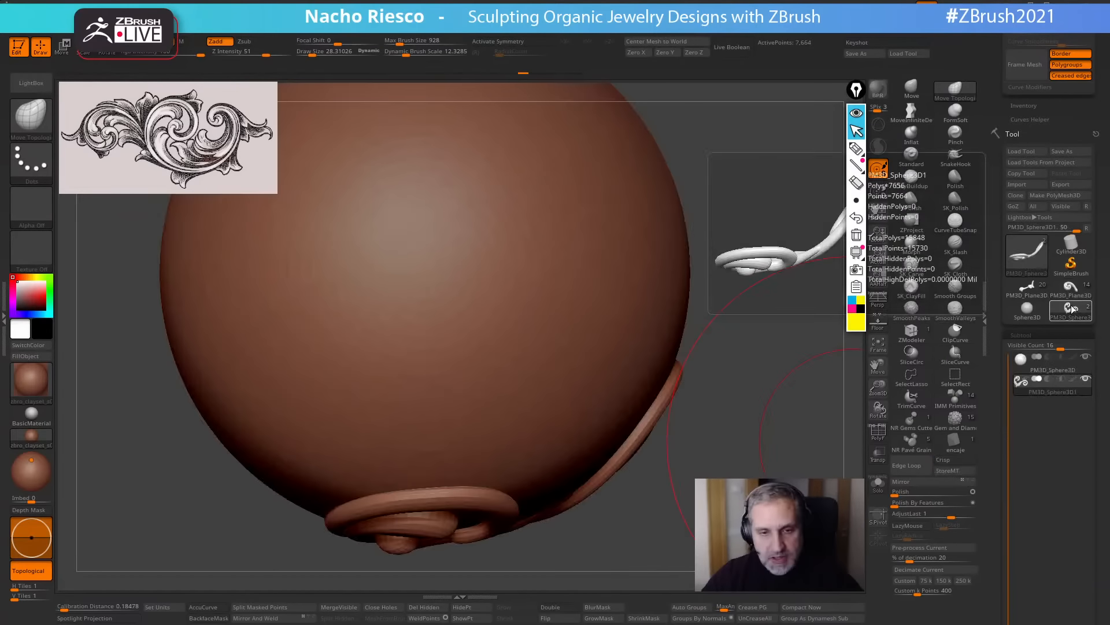
{"action": "left_click", "coordinate": [1032, 287]}
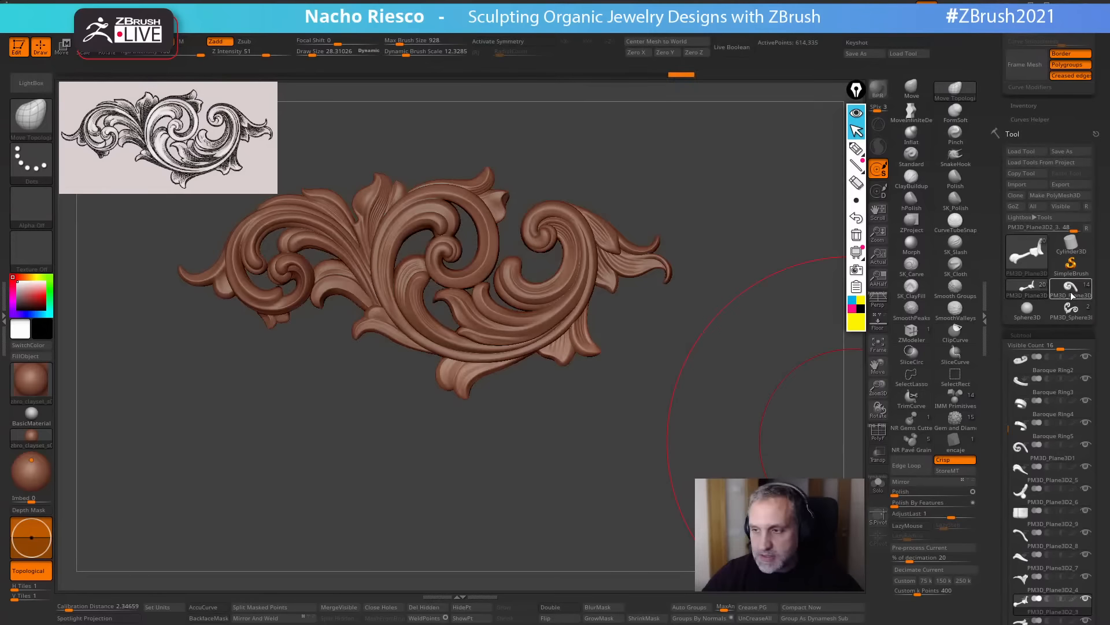
{"action": "left_click_drag", "start_coordinate": [703, 497], "coordinate": [800, 591], "text": "alt"}
{"action": "left_click_drag", "start_coordinate": [493, 510], "coordinate": [516, 577], "text": "alt"}
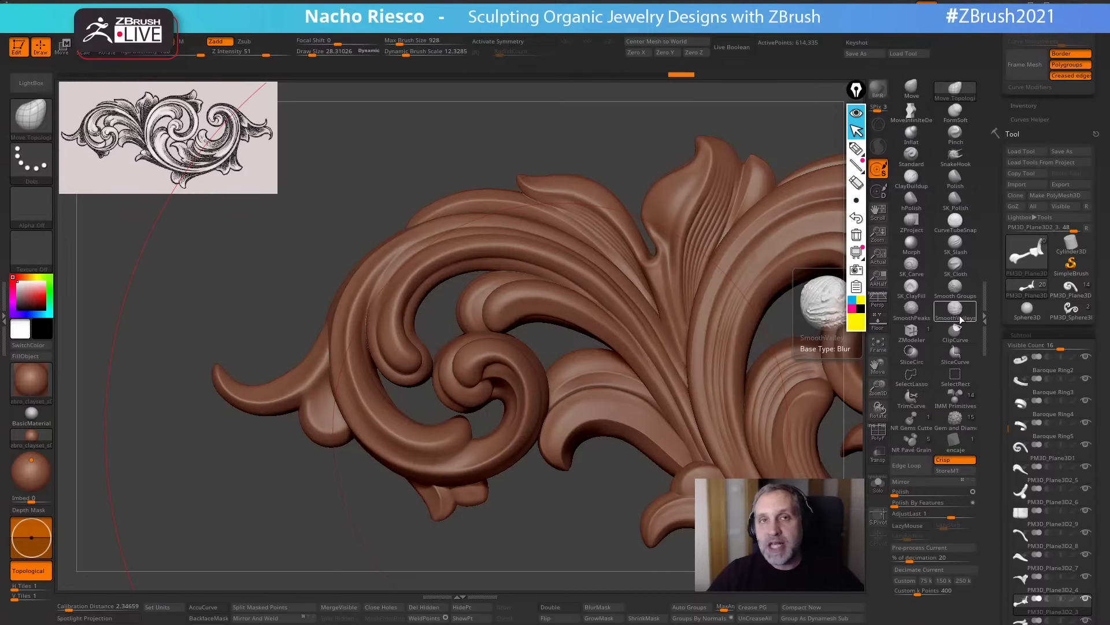
Examine the Smooth brush folder in the LightBox brush library and close LightBox.
{"action": "left_click", "coordinate": [31, 82]}
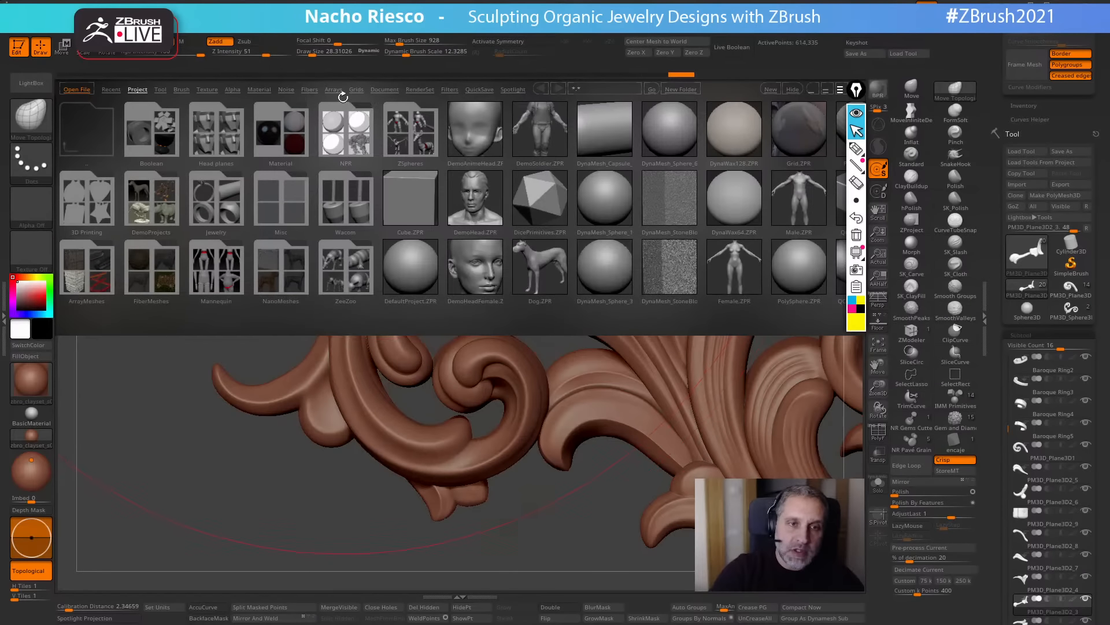
{"action": "left_click", "coordinate": [184, 91]}
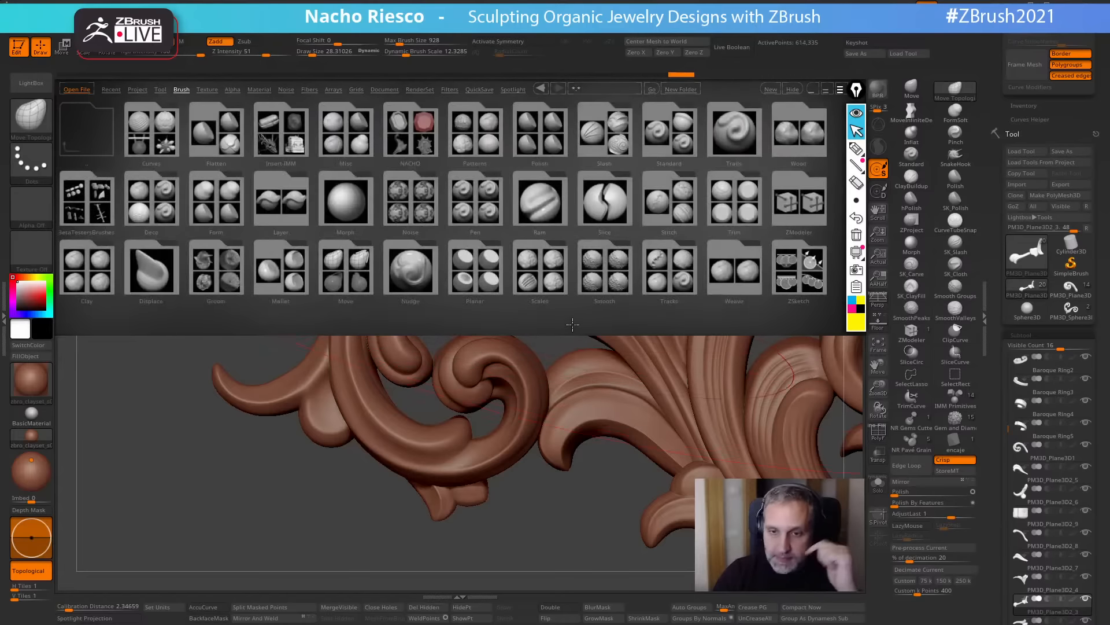
{"action": "left_click", "coordinate": [607, 278]}
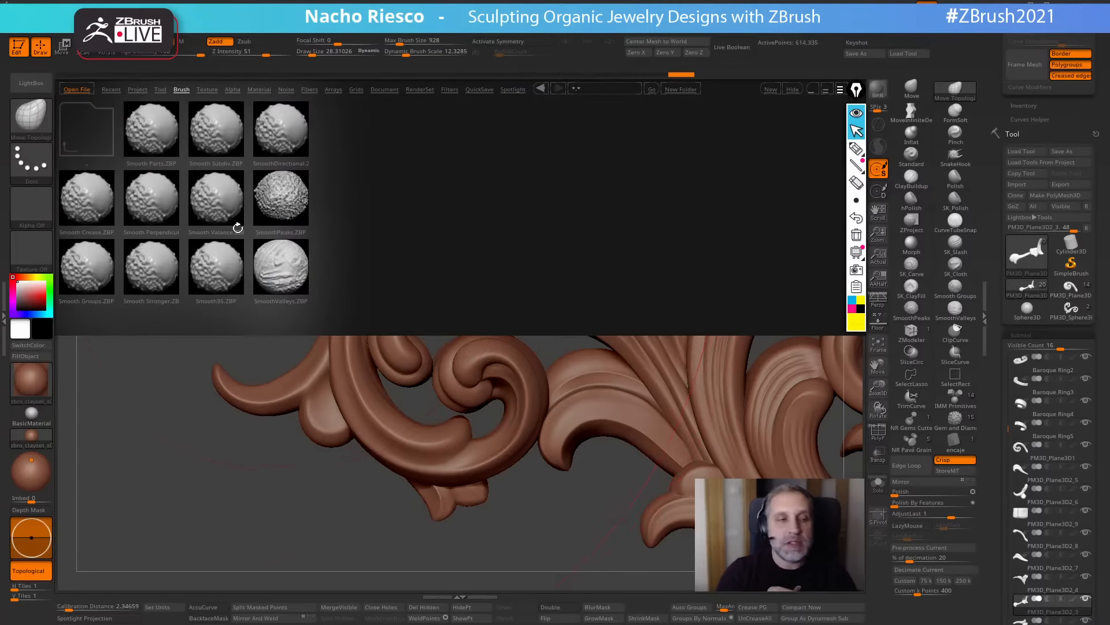
{"action": "left_click", "coordinate": [32, 83]}
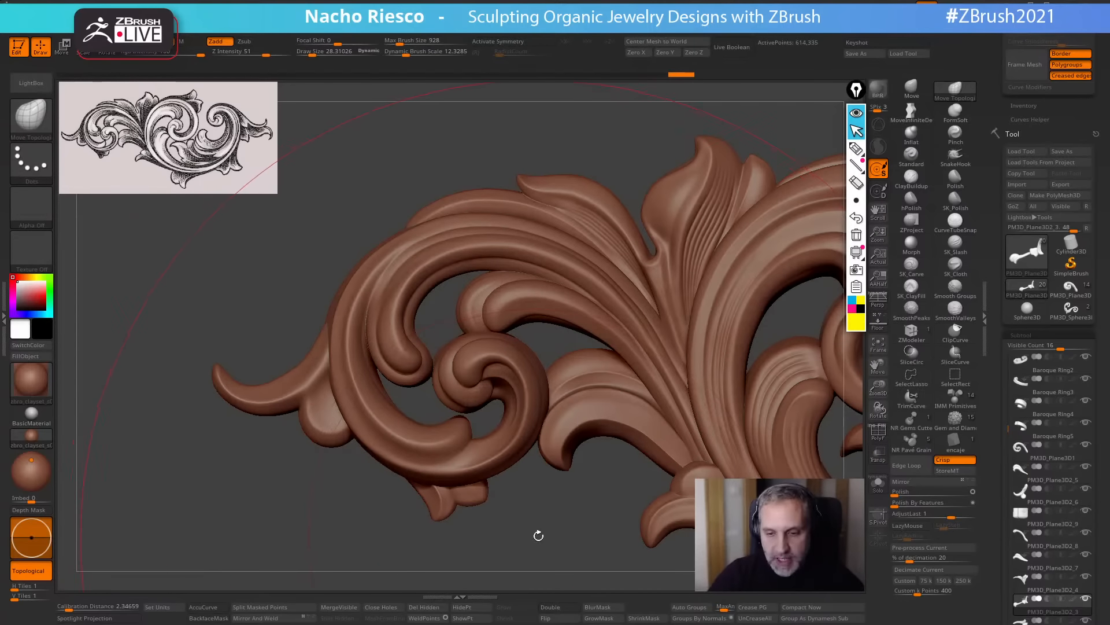
Select the curled leaf subtool beside the central stems and isolate it with Solo.
{"action": "mouse_move", "coordinate": [538, 535]}
{"action": "left_mouse_down", "text": "alt"}
{"action": "mouse_move", "coordinate": [568, 501]}
{"action": "mouse_move", "coordinate": [588, 528]}
{"action": "mouse_move", "coordinate": [456, 466]}
{"action": "mouse_move", "coordinate": [459, 448]}
{"action": "mouse_move", "coordinate": [294, 288]}
{"action": "left_mouse_up", "text": "alt"}
{"action": "mouse_move", "coordinate": [243, 383]}
{"action": "left_mouse_down", "text": "alt"}
{"action": "mouse_move", "coordinate": [321, 414]}
{"action": "mouse_move", "coordinate": [399, 374]}
{"action": "left_mouse_up", "text": "alt"}
{"action": "left_click", "coordinate": [405, 376], "text": "alt"}
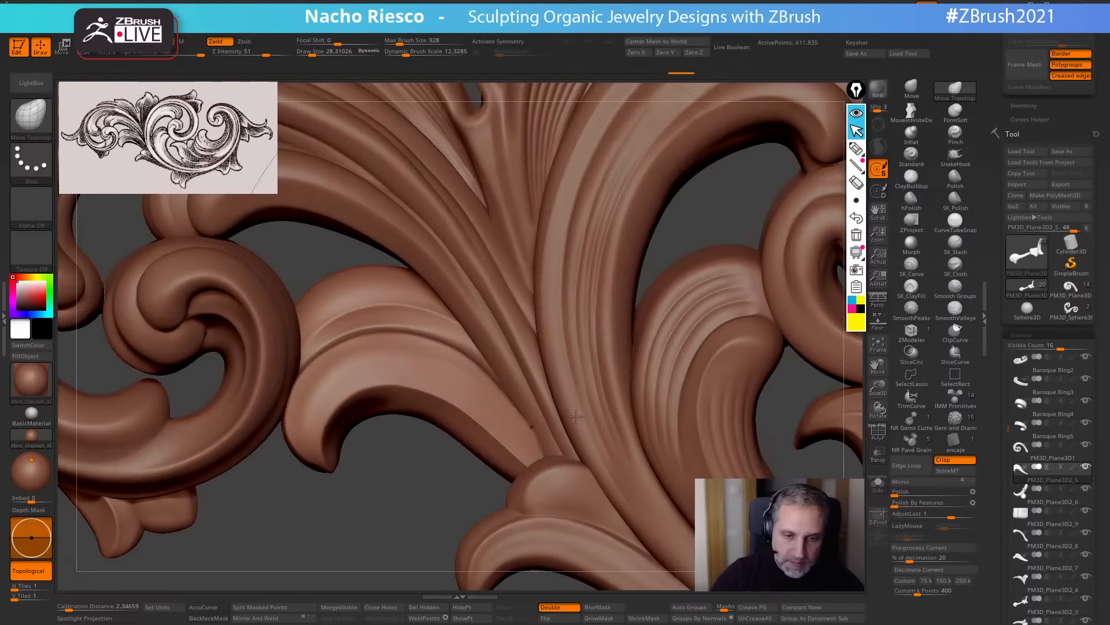
{"action": "left_click", "coordinate": [878, 484]}
{"action": "left_click_drag", "start_coordinate": [494, 515], "coordinate": [534, 544]}
{"action": "key", "text": "f"}
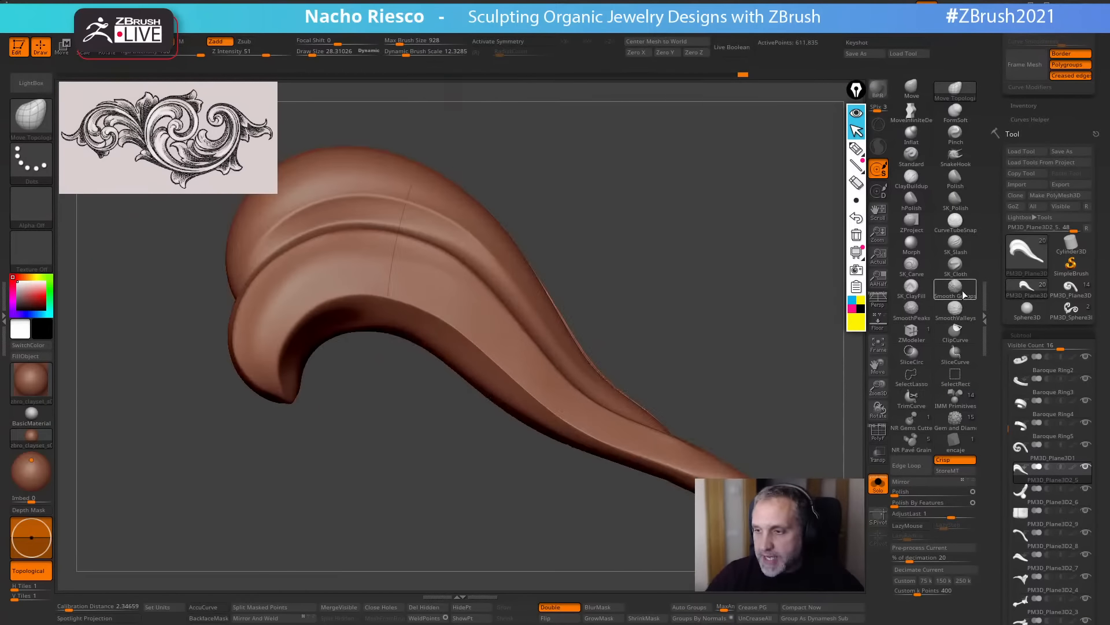
Carve a curved groove along the leaf's lower fold with the SK_Slash brush at a draw size of about 1.83.
{"action": "left_click", "coordinate": [955, 246]}
{"action": "key", "text": "s"}
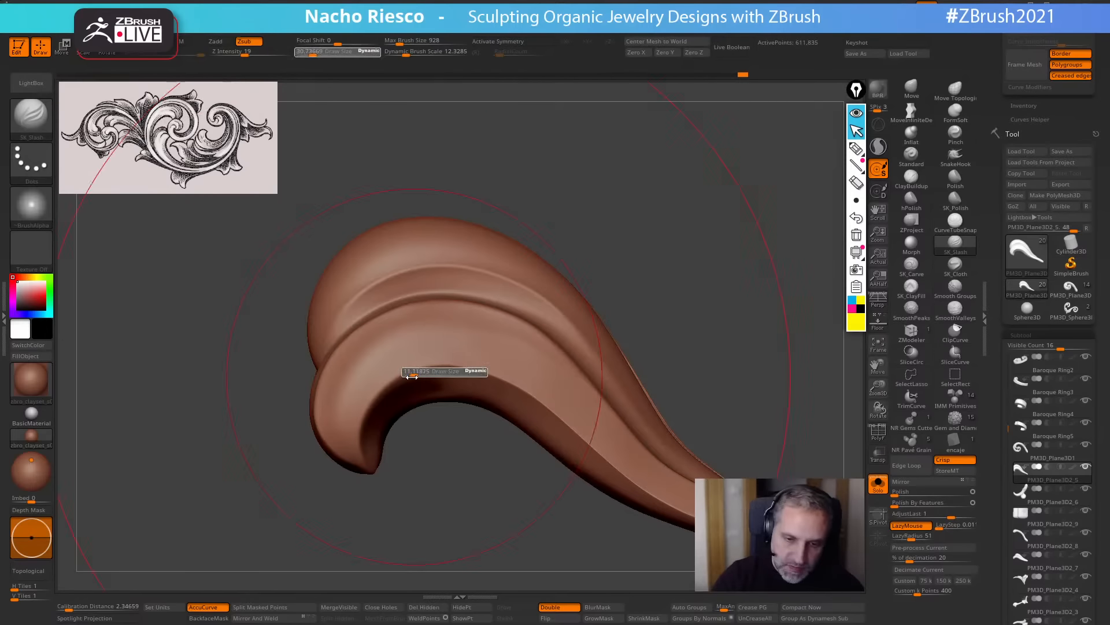
{"action": "left_click_drag", "start_coordinate": [412, 376], "coordinate": [406, 376]}
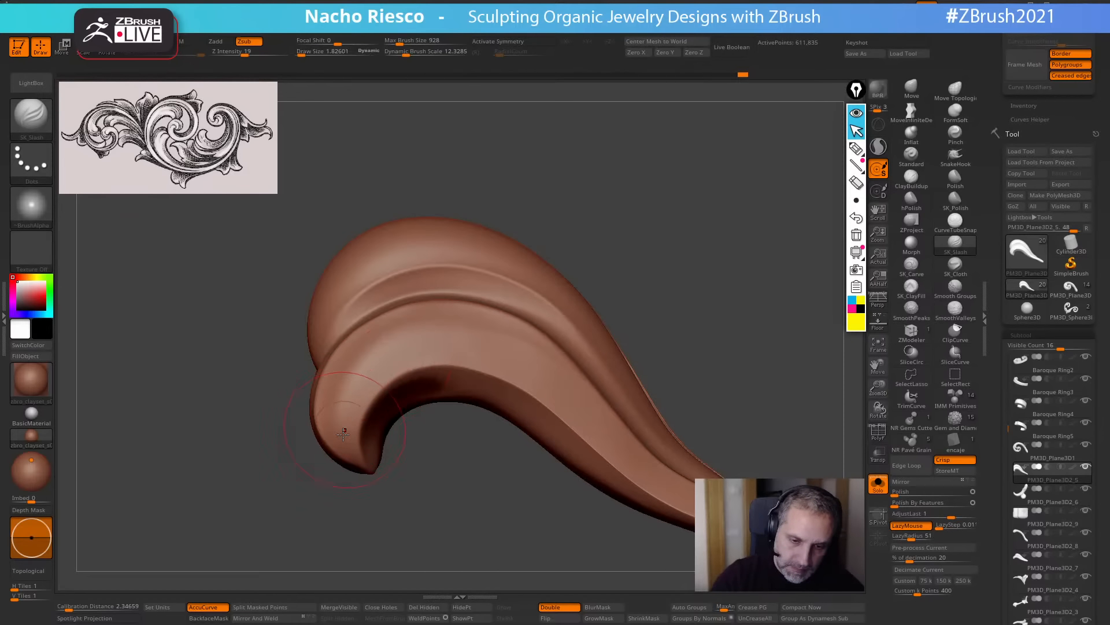
{"action": "mouse_move", "coordinate": [343, 434]}
{"action": "left_mouse_down"}
{"action": "mouse_move", "coordinate": [343, 444]}
{"action": "mouse_move", "coordinate": [350, 367]}
{"action": "mouse_move", "coordinate": [394, 336]}
{"action": "mouse_move", "coordinate": [454, 331]}
{"action": "mouse_move", "coordinate": [506, 333]}
{"action": "mouse_move", "coordinate": [550, 358]}
{"action": "mouse_move", "coordinate": [626, 441]}
{"action": "left_mouse_up"}
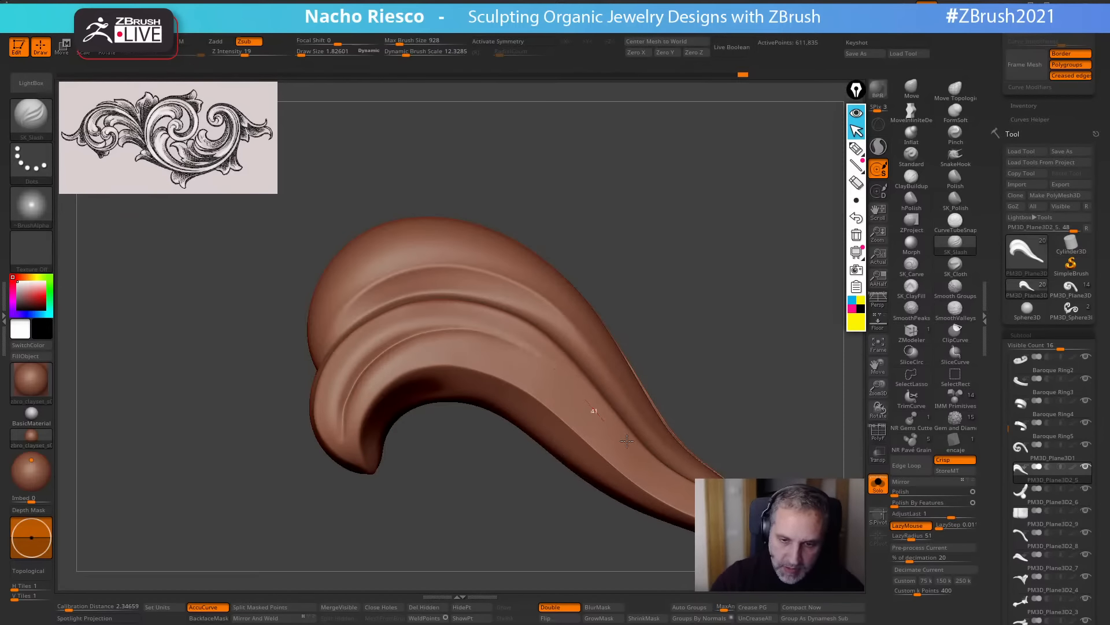
{"action": "mouse_move", "coordinate": [694, 345]}
{"action": "left_mouse_down"}
{"action": "mouse_move", "coordinate": [709, 347]}
{"action": "mouse_move", "coordinate": [702, 329]}
{"action": "mouse_move", "coordinate": [726, 283]}
{"action": "mouse_move", "coordinate": [556, 538]}
{"action": "mouse_move", "coordinate": [551, 530]}
{"action": "mouse_move", "coordinate": [556, 545]}
{"action": "left_mouse_up"}
{"action": "mouse_move", "coordinate": [374, 410]}
{"action": "left_mouse_down"}
{"action": "mouse_move", "coordinate": [380, 366]}
{"action": "mouse_move", "coordinate": [399, 345]}
{"action": "mouse_move", "coordinate": [476, 312]}
{"action": "mouse_move", "coordinate": [554, 320]}
{"action": "left_mouse_up"}
{"action": "key", "text": "ctrl+z"}
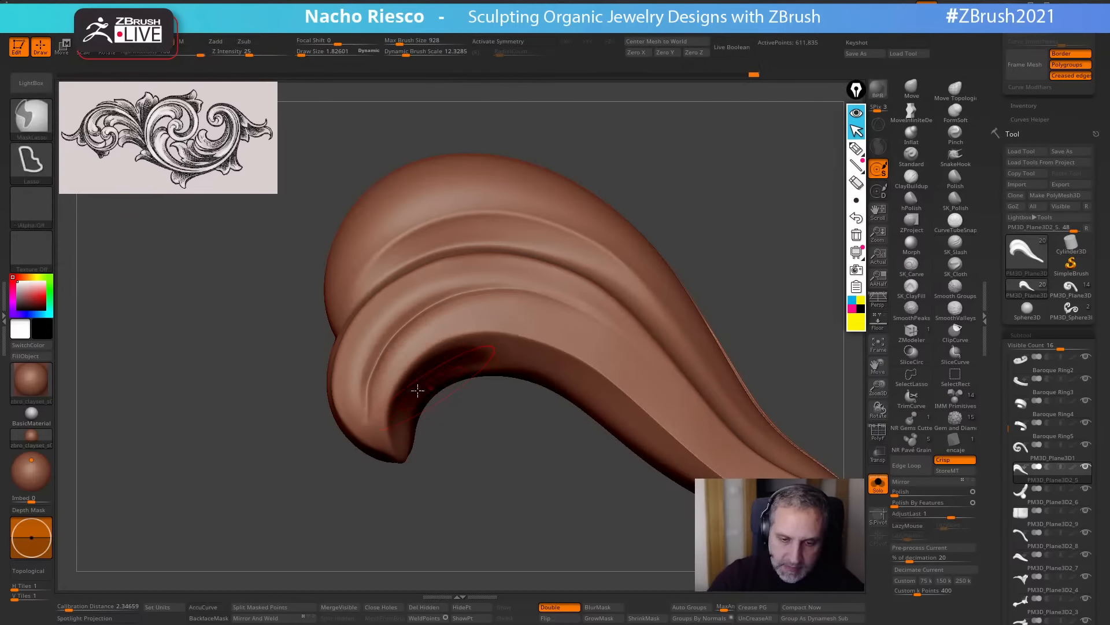
{"action": "mouse_move", "coordinate": [370, 421]}
{"action": "left_mouse_down"}
{"action": "mouse_move", "coordinate": [383, 359]}
{"action": "mouse_move", "coordinate": [459, 307]}
{"action": "mouse_move", "coordinate": [539, 309]}
{"action": "mouse_move", "coordinate": [627, 361]}
{"action": "left_mouse_up"}
{"action": "mouse_move", "coordinate": [617, 526]}
{"action": "left_mouse_down"}
{"action": "mouse_move", "coordinate": [587, 544]}
{"action": "mouse_move", "coordinate": [587, 491]}
{"action": "mouse_move", "coordinate": [589, 540]}
{"action": "mouse_move", "coordinate": [563, 525]}
{"action": "mouse_move", "coordinate": [576, 520]}
{"action": "mouse_move", "coordinate": [550, 495]}
{"action": "mouse_move", "coordinate": [458, 500]}
{"action": "left_mouse_up"}
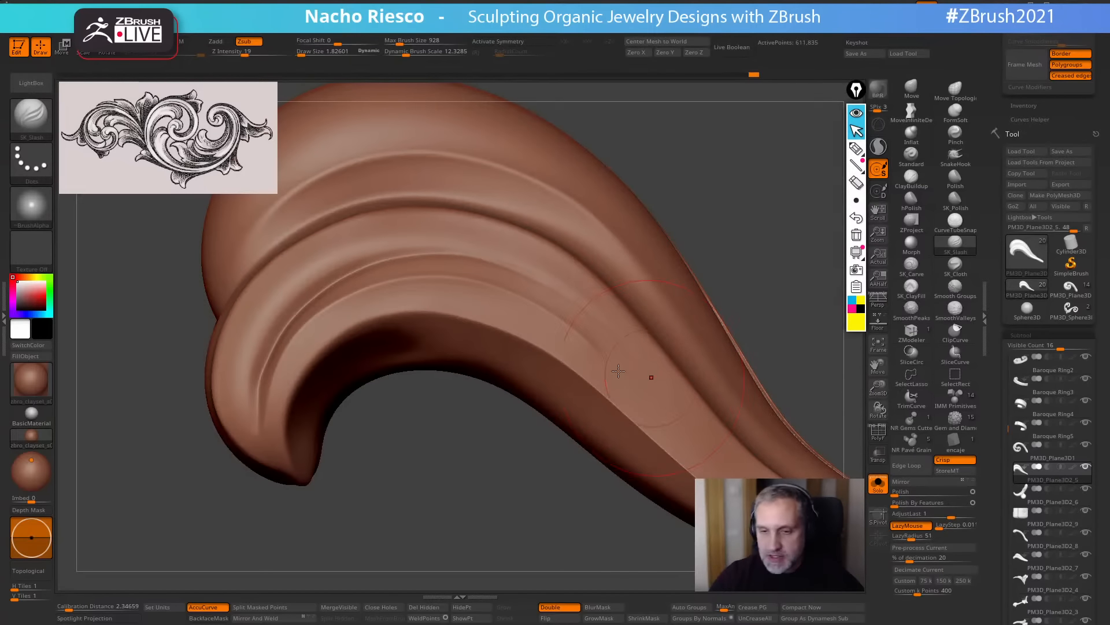
Soften the ridges of the new groove along the leaf's lower fold with the SmoothPeaks brush.
{"action": "mouse_move", "coordinate": [589, 345]}
{"action": "left_mouse_down", "text": "shift"}
{"action": "mouse_move", "coordinate": [603, 362]}
{"action": "mouse_move", "coordinate": [568, 333]}
{"action": "mouse_move", "coordinate": [585, 341]}
{"action": "left_mouse_up", "text": "shift"}
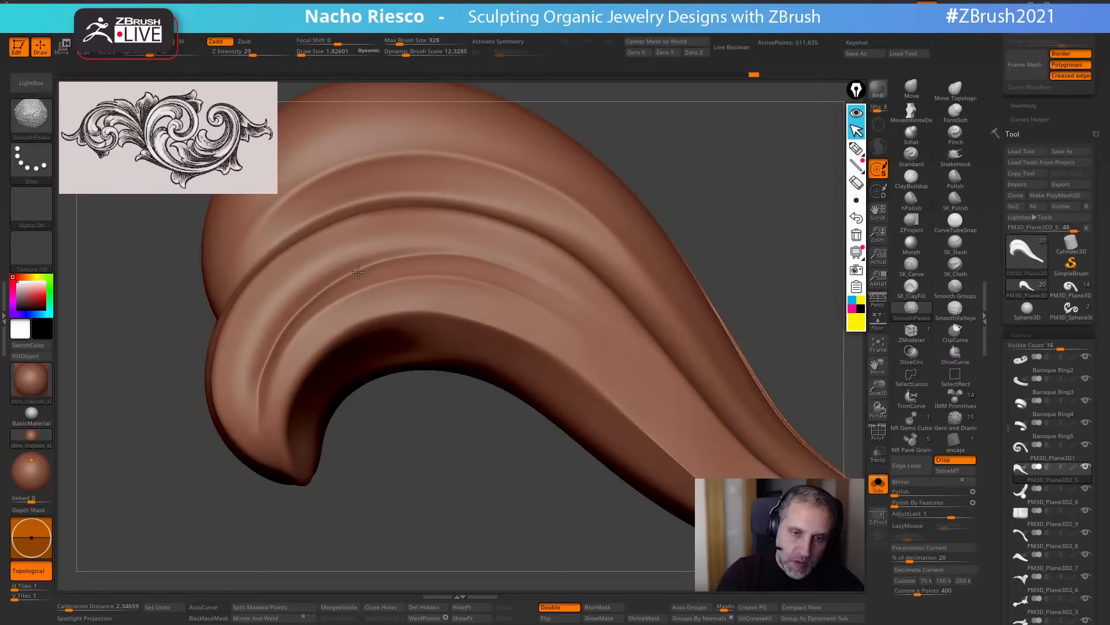
{"action": "left_click_drag", "start_coordinate": [702, 191], "coordinate": [782, 200], "text": "alt"}
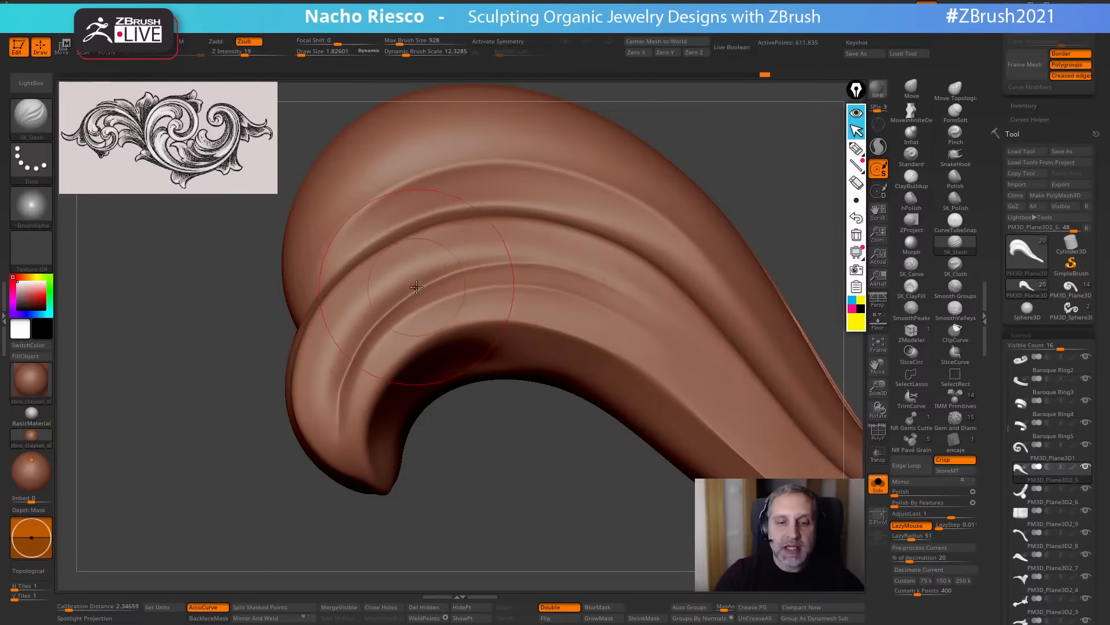
{"action": "mouse_move", "coordinate": [347, 405]}
{"action": "left_mouse_down", "text": "shift"}
{"action": "mouse_move", "coordinate": [347, 380]}
{"action": "mouse_move", "coordinate": [409, 302]}
{"action": "mouse_move", "coordinate": [418, 313]}
{"action": "mouse_move", "coordinate": [605, 291]}
{"action": "mouse_move", "coordinate": [550, 294]}
{"action": "mouse_move", "coordinate": [630, 329]}
{"action": "mouse_move", "coordinate": [428, 314]}
{"action": "mouse_move", "coordinate": [530, 315]}
{"action": "left_mouse_up", "text": "shift"}
{"action": "mouse_move", "coordinate": [469, 297]}
{"action": "left_mouse_down", "text": "shift"}
{"action": "mouse_move", "coordinate": [622, 325]}
{"action": "mouse_move", "coordinate": [665, 362]}
{"action": "left_mouse_up", "text": "shift"}
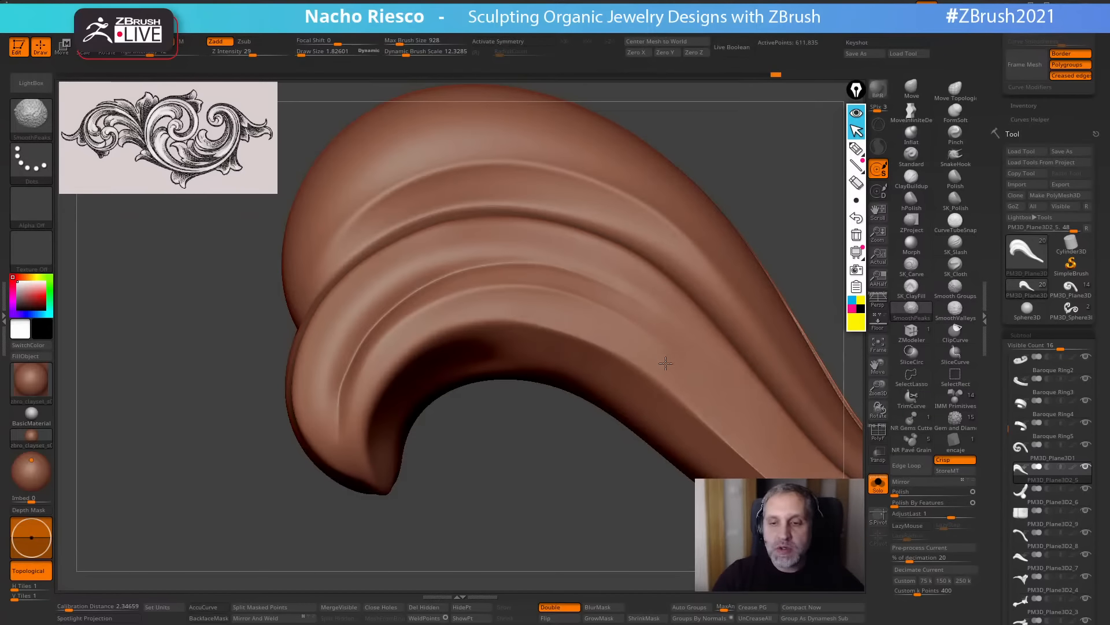
{"action": "left_click_drag", "start_coordinate": [555, 481], "coordinate": [544, 472], "text": "alt"}
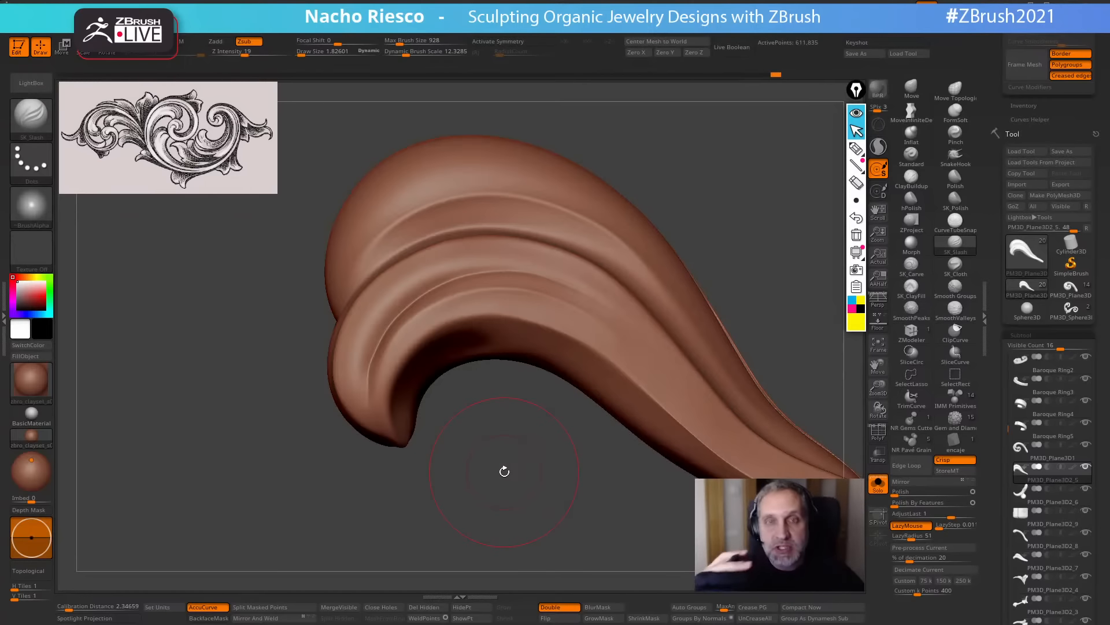
Smooth the bottom of the new groove with SmoothValleys at intensity 100, and reselect SmoothPeaks as the smoothing brush.
{"action": "left_click_drag", "start_coordinate": [520, 461], "coordinate": [540, 481], "text": "alt"}
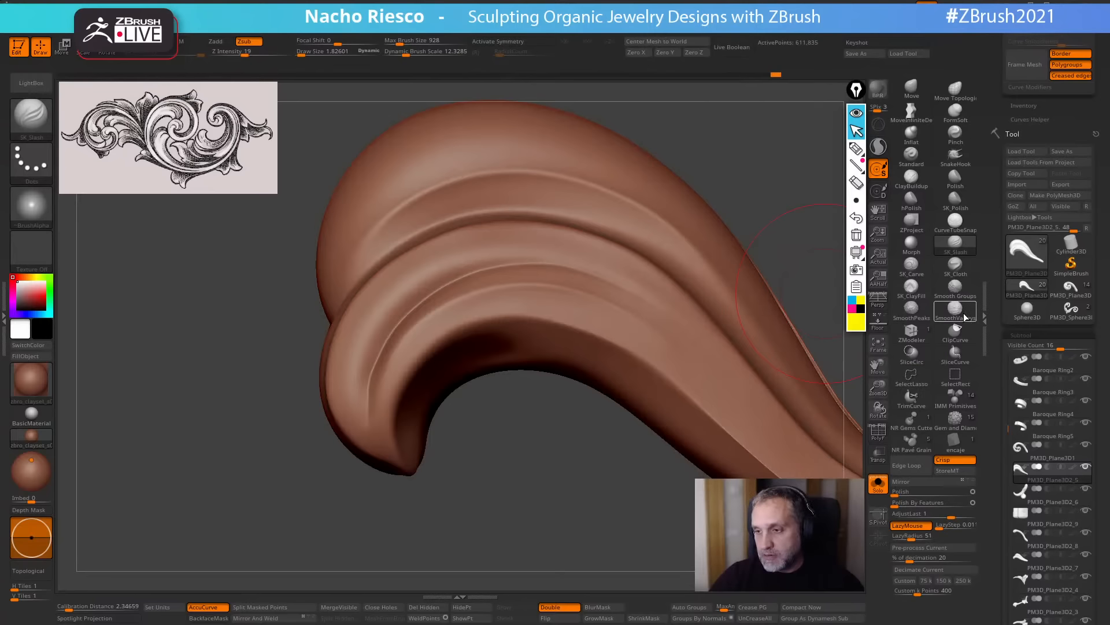
{"action": "mouse_move", "coordinate": [367, 415]}
{"action": "left_mouse_down", "text": "shift"}
{"action": "mouse_move", "coordinate": [363, 403]}
{"action": "mouse_move", "coordinate": [362, 414]}
{"action": "left_mouse_up", "text": "shift"}
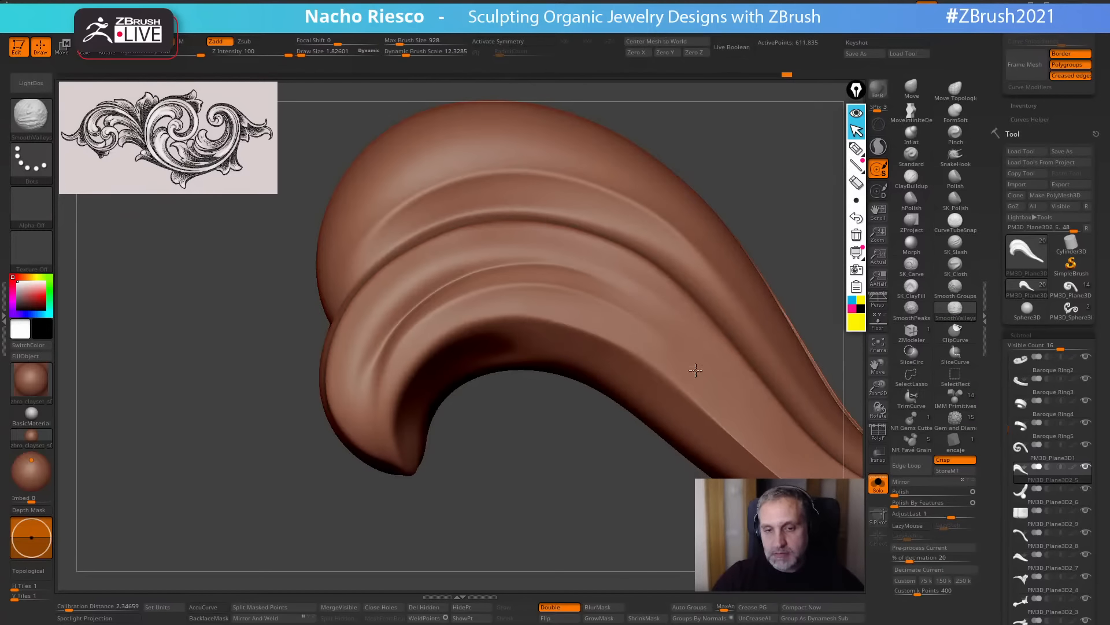
{"action": "left_click", "coordinate": [917, 314]}
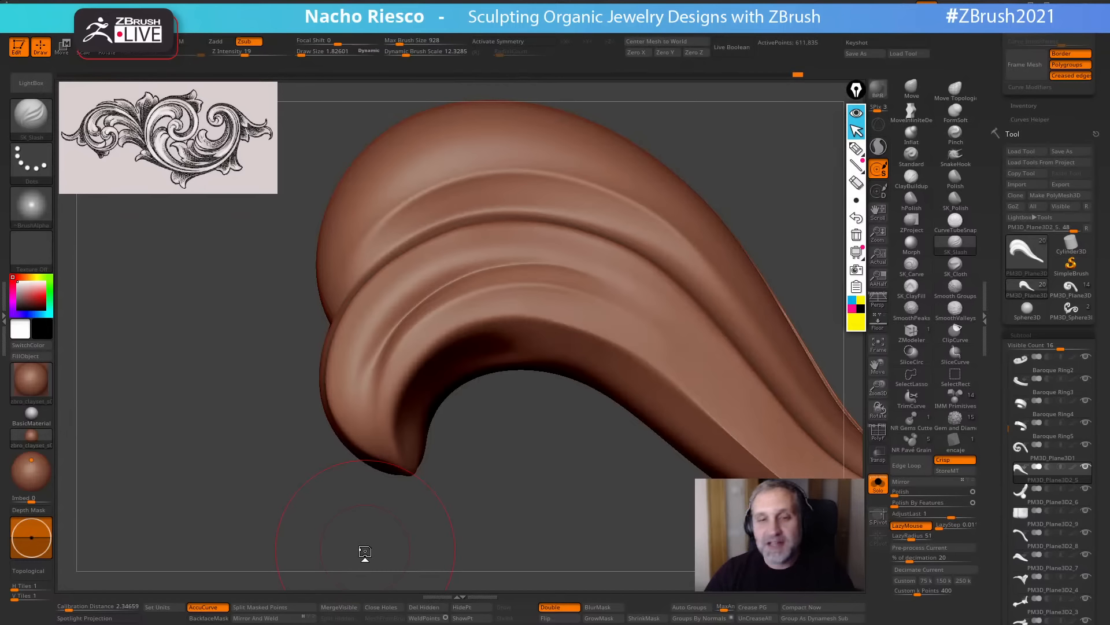
{"action": "left_click_drag", "start_coordinate": [550, 471], "coordinate": [553, 484]}
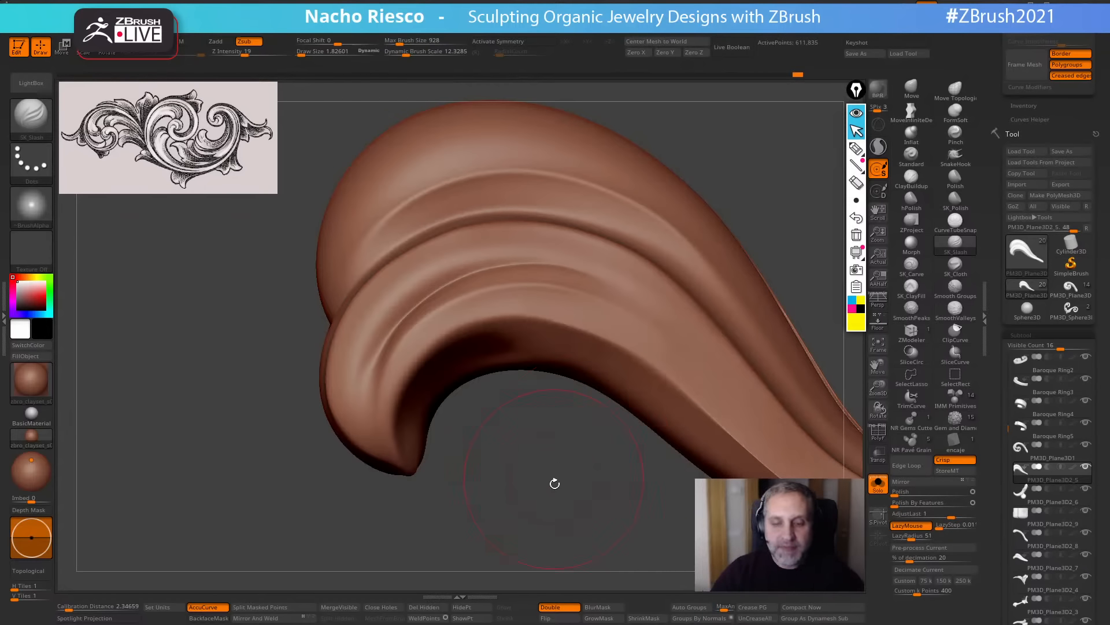
{"action": "left_click_drag", "start_coordinate": [561, 484], "coordinate": [423, 563], "text": "alt"}
{"action": "left_click_drag", "start_coordinate": [679, 365], "coordinate": [687, 307], "text": "alt"}
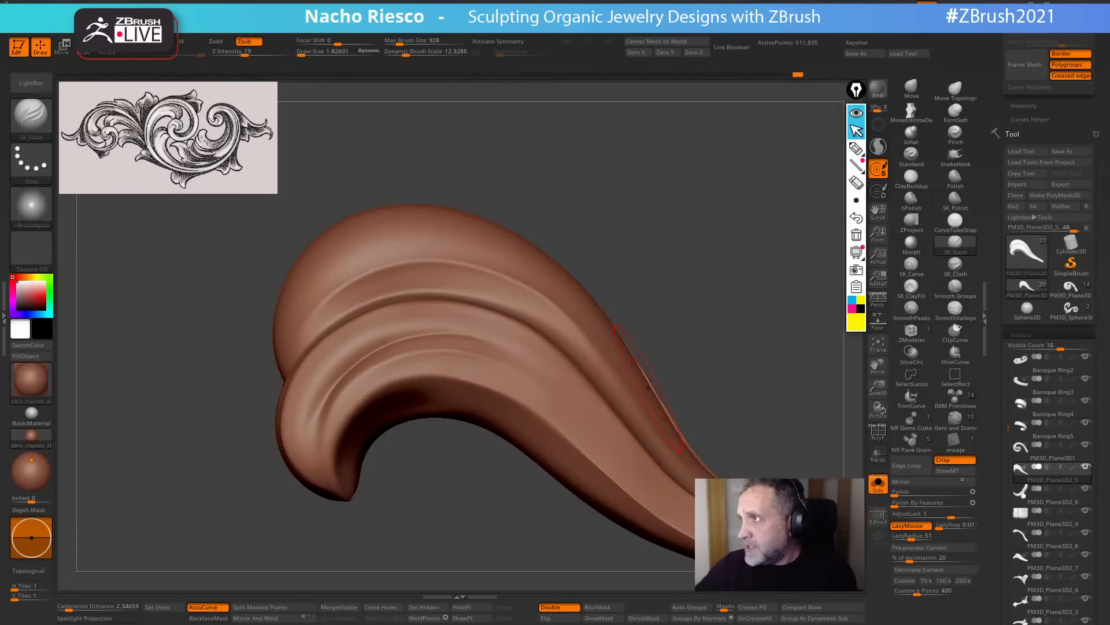
Switch to the browser and open the "Sculpting Organic Jewelry Designs with ZBrush" playlist from the Pixologic ZBrush channel's playlists.
{"action": "left_click_drag", "start_coordinate": [655, 168], "coordinate": [370, 83]}
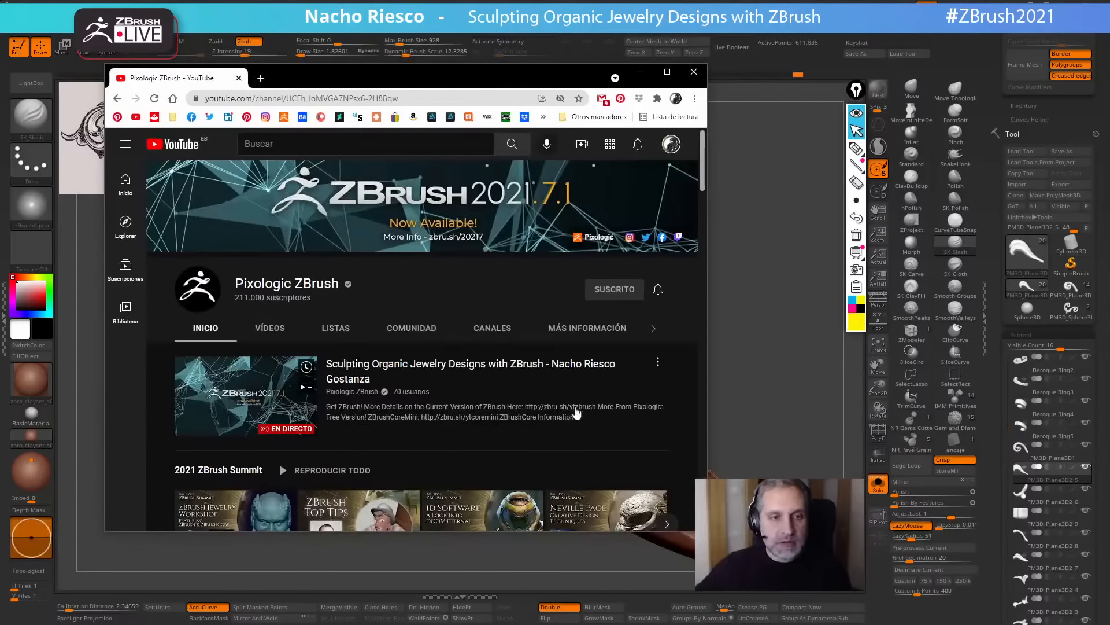
{"action": "scroll", "coordinate": [702, 385], "scroll_direction": "down", "scroll_amount": 6}
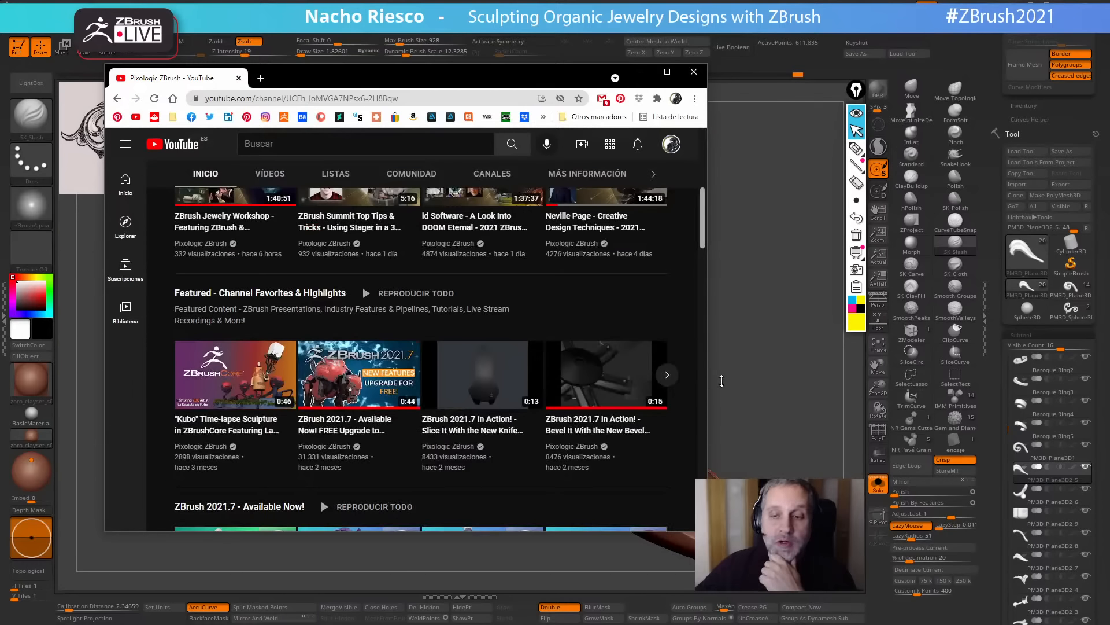
{"action": "left_click_drag", "start_coordinate": [706, 382], "coordinate": [822, 379]}
{"action": "scroll", "coordinate": [505, 331], "scroll_direction": "up", "scroll_amount": 6}
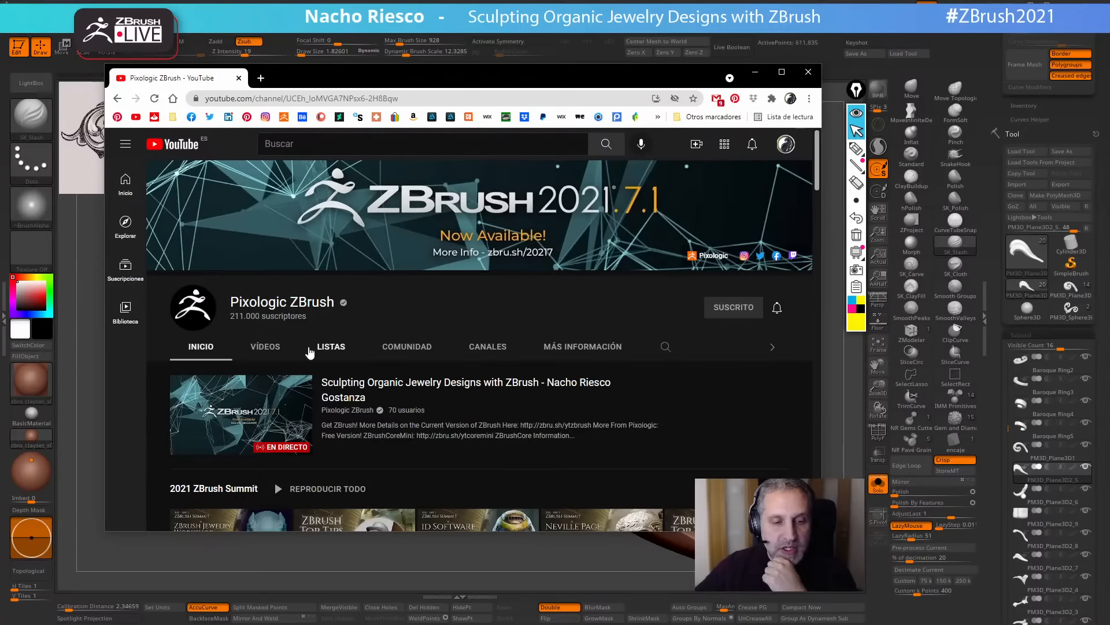
{"action": "left_click", "coordinate": [328, 347]}
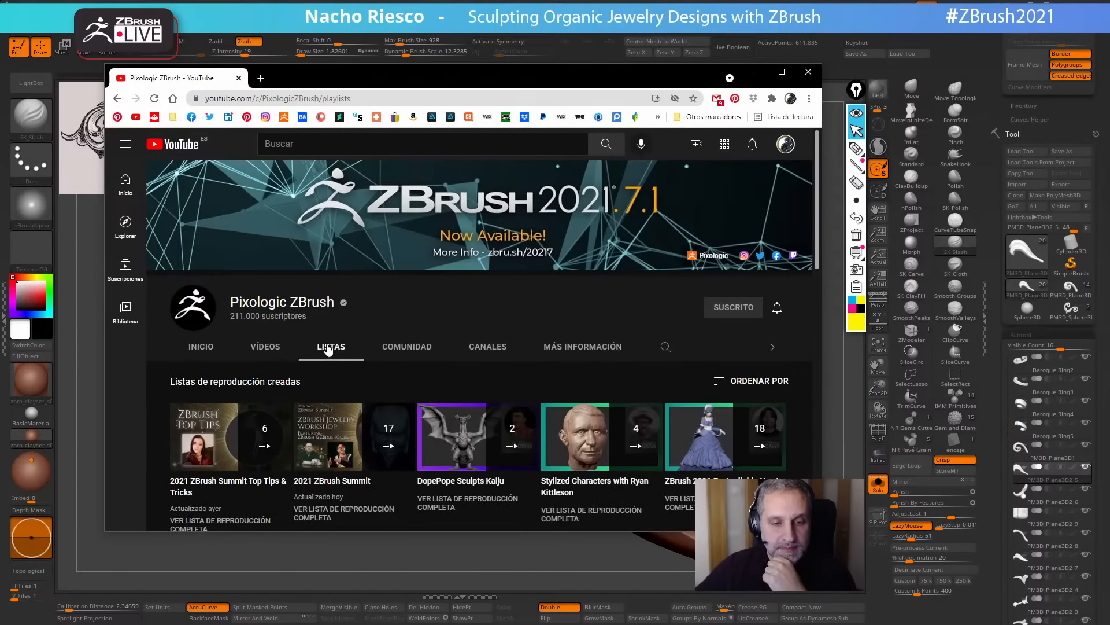
{"action": "scroll", "coordinate": [327, 350], "scroll_direction": "down", "scroll_amount": 5}
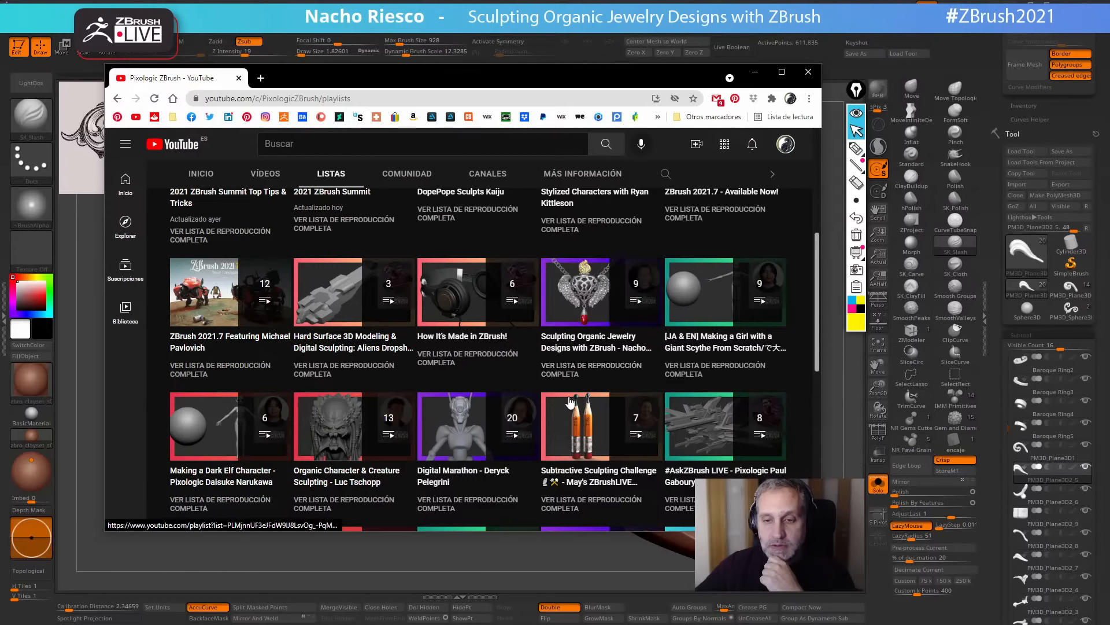
{"action": "left_click", "coordinate": [573, 375]}
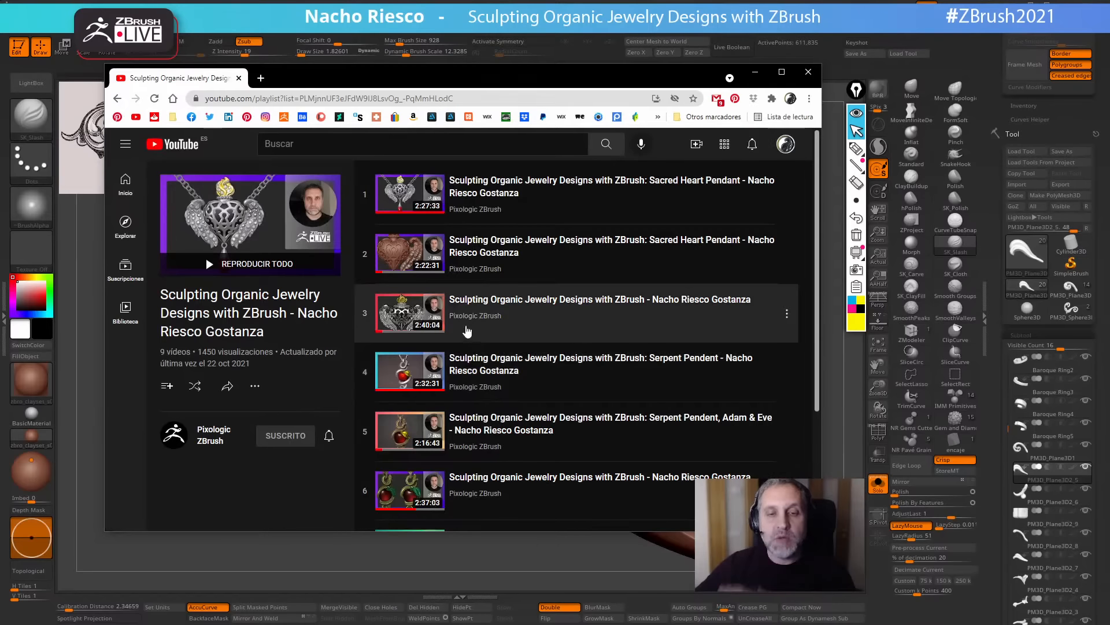
Look through the jewelry playlist's videos, and move the browser window off the ZBrush canvas.
{"action": "scroll", "coordinate": [463, 332], "scroll_direction": "down", "scroll_amount": 3}
{"action": "scroll", "coordinate": [463, 351], "scroll_direction": "up", "scroll_amount": 3}
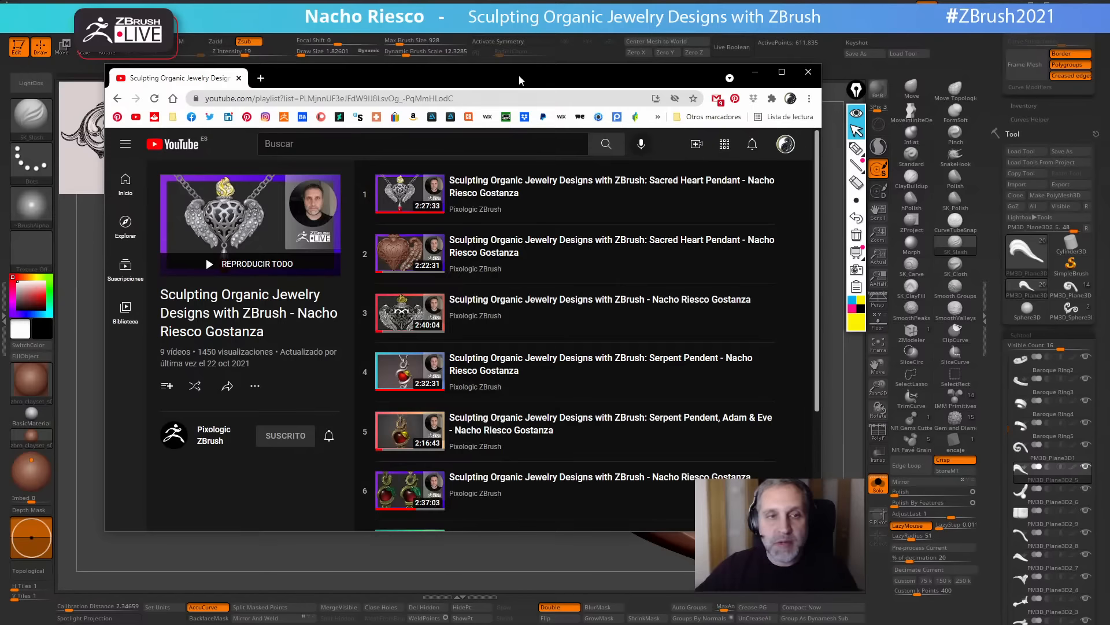
{"action": "mouse_move", "coordinate": [519, 81]}
{"action": "left_mouse_down"}
{"action": "mouse_move", "coordinate": [511, 87]}
{"action": "mouse_move", "coordinate": [531, 93]}
{"action": "left_mouse_up"}
{"action": "left_click_drag", "start_coordinate": [170, 94], "coordinate": [1109, 133]}
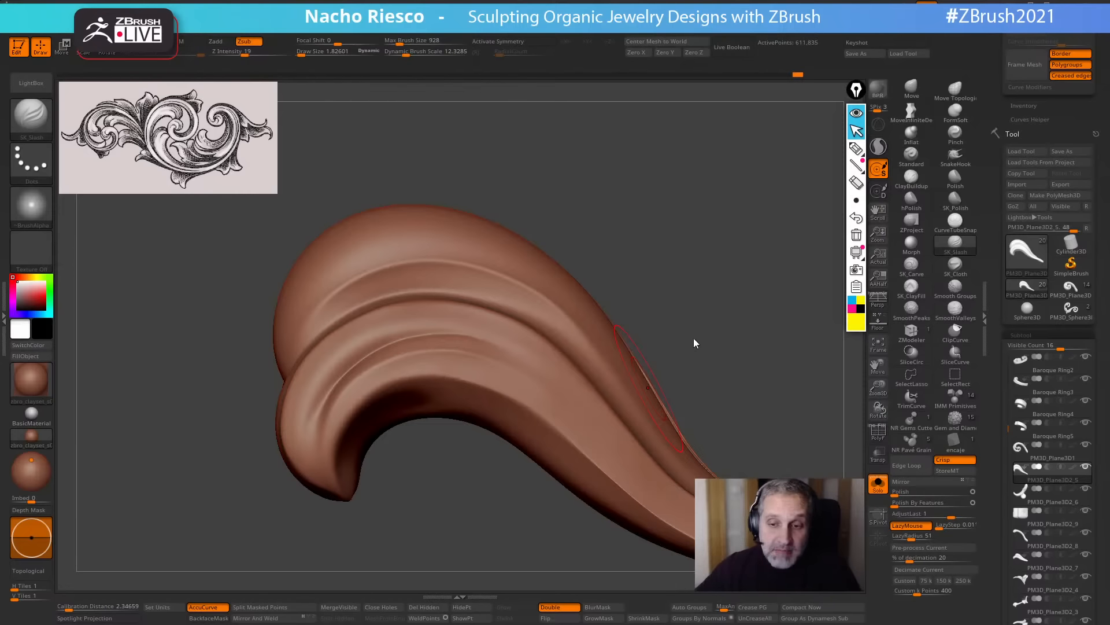
Try carving thin parallel grooves along the leaf's lower folds with SK_Slash at draw size 1, and undo the strokes.
{"action": "left_click_drag", "start_coordinate": [682, 300], "coordinate": [697, 310]}
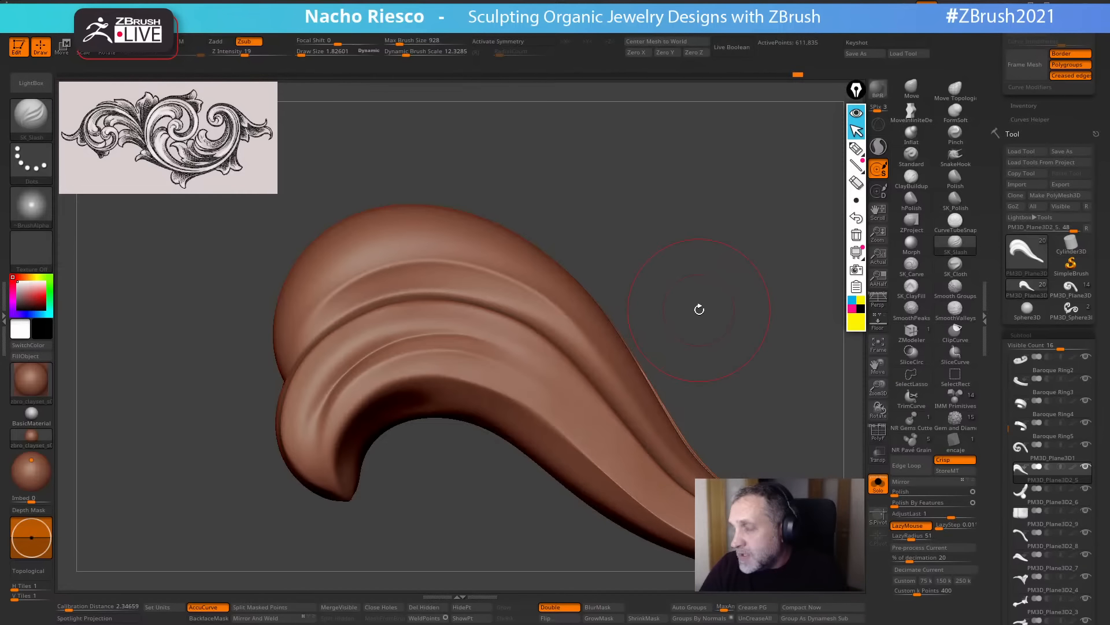
{"action": "mouse_move", "coordinate": [699, 309]}
{"action": "left_mouse_down"}
{"action": "mouse_move", "coordinate": [727, 248]}
{"action": "mouse_move", "coordinate": [596, 104]}
{"action": "mouse_move", "coordinate": [713, 161]}
{"action": "left_mouse_up"}
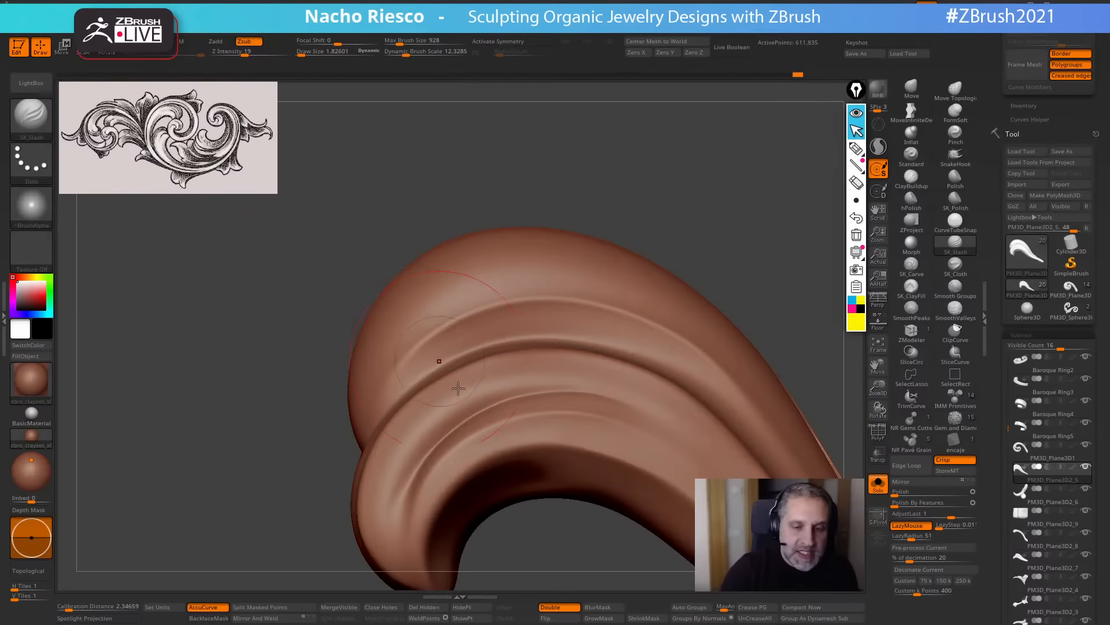
{"action": "left_click_drag", "start_coordinate": [558, 549], "coordinate": [549, 508], "text": "alt"}
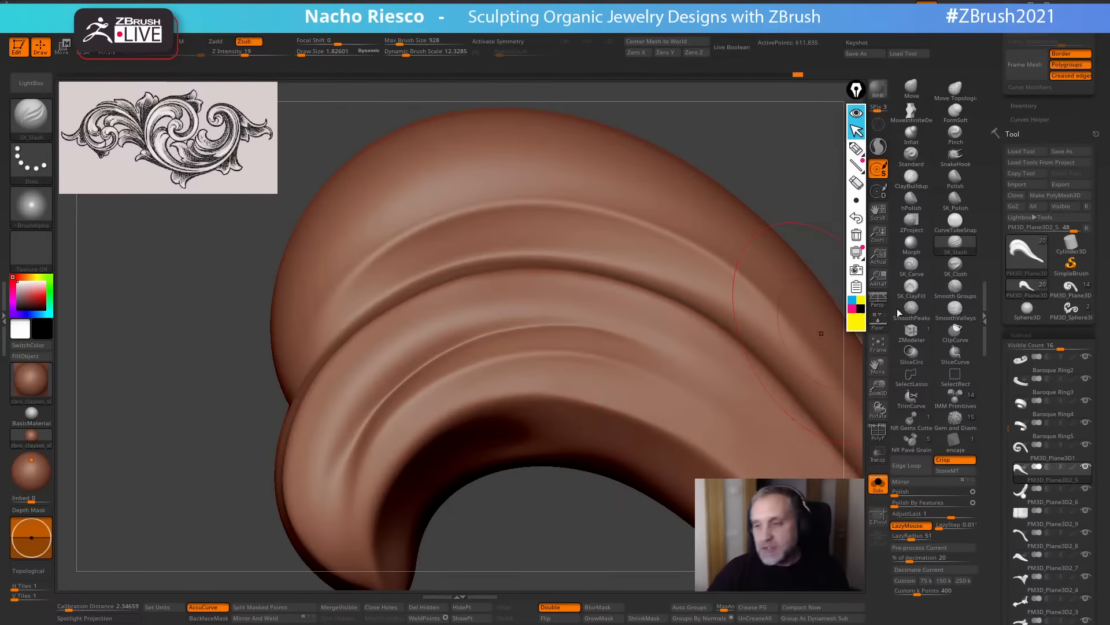
{"action": "key", "text": "s"}
{"action": "left_click_drag", "start_coordinate": [434, 369], "coordinate": [397, 369]}
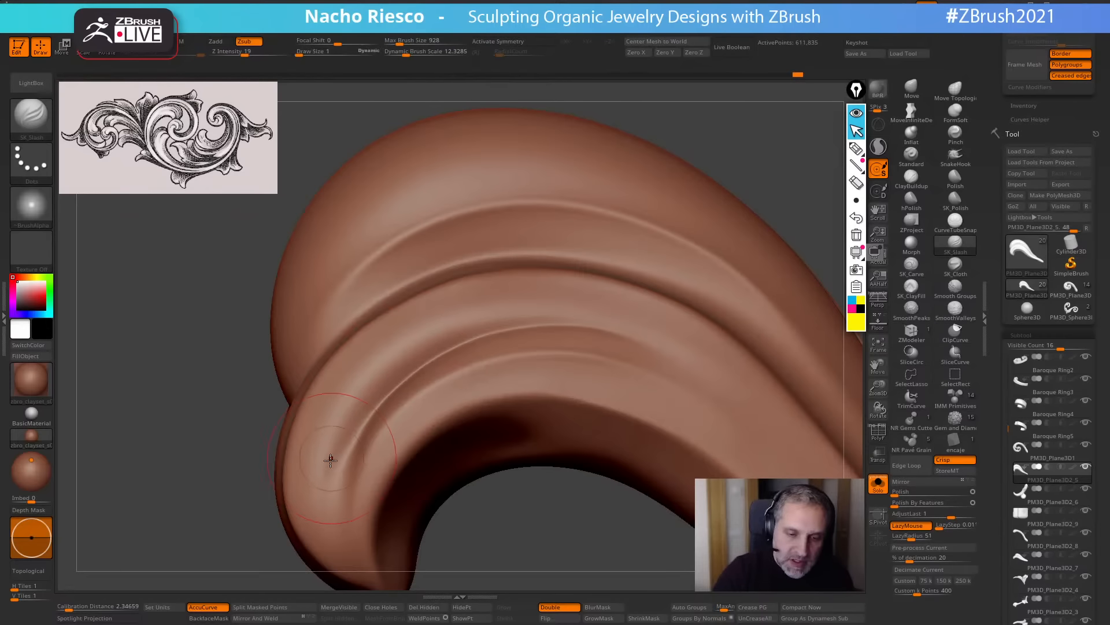
{"action": "mouse_move", "coordinate": [327, 457]}
{"action": "left_mouse_down"}
{"action": "mouse_move", "coordinate": [342, 407]}
{"action": "mouse_move", "coordinate": [409, 335]}
{"action": "mouse_move", "coordinate": [644, 305]}
{"action": "left_mouse_up"}
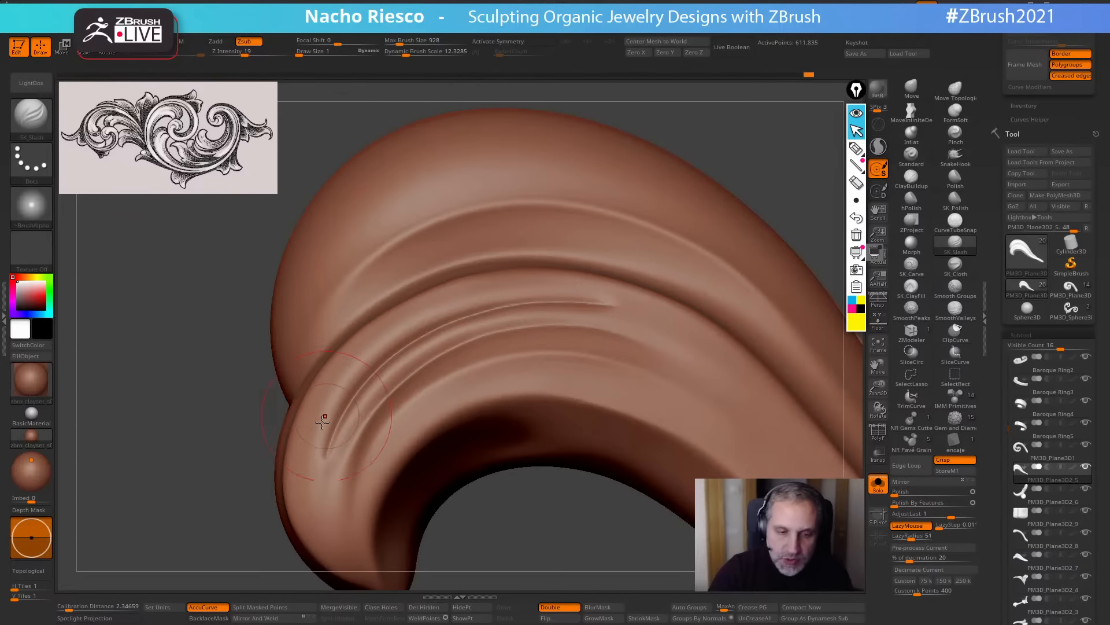
{"action": "mouse_move", "coordinate": [322, 416]}
{"action": "left_mouse_down"}
{"action": "mouse_move", "coordinate": [344, 358]}
{"action": "mouse_move", "coordinate": [475, 289]}
{"action": "mouse_move", "coordinate": [613, 275]}
{"action": "left_mouse_up"}
{"action": "mouse_move", "coordinate": [358, 481]}
{"action": "left_mouse_down"}
{"action": "mouse_move", "coordinate": [409, 404]}
{"action": "mouse_move", "coordinate": [633, 365]}
{"action": "left_mouse_up"}
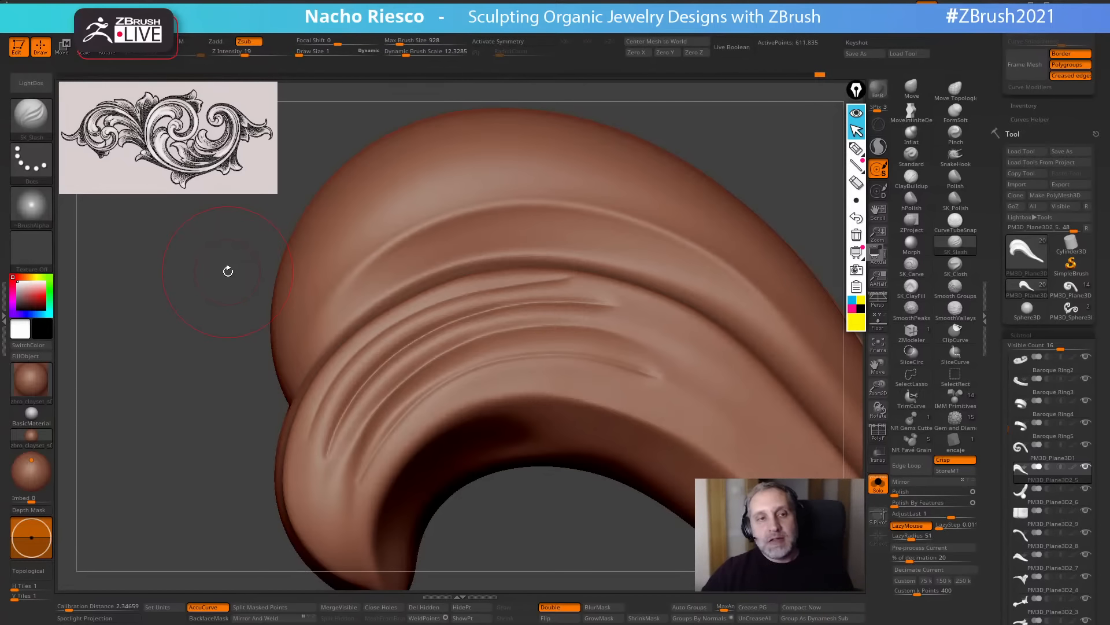
{"action": "key", "text": "ctrl"}
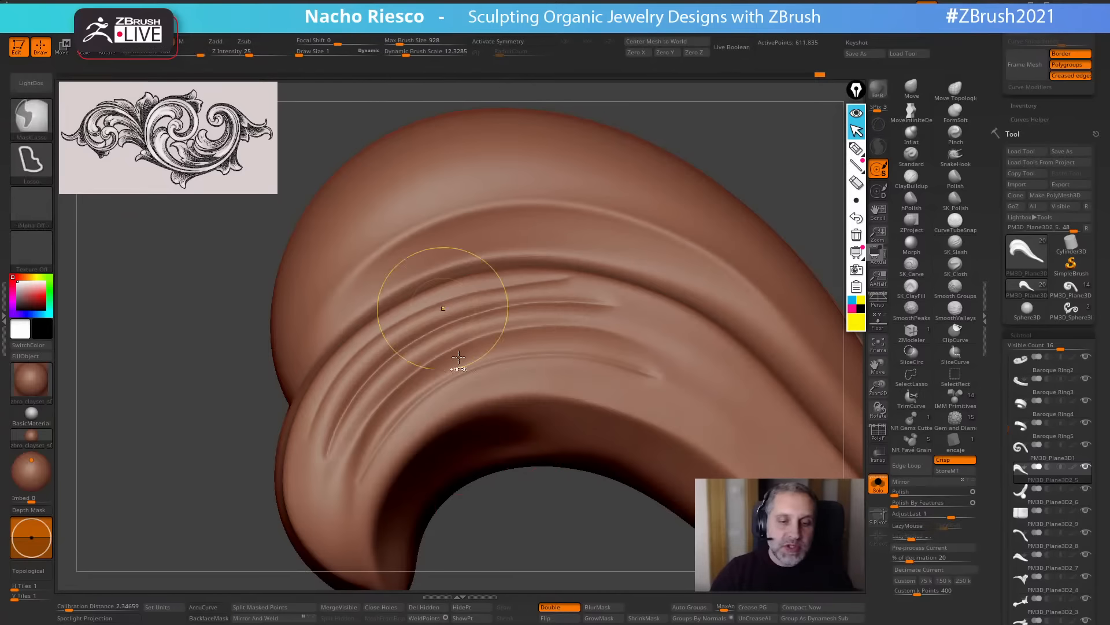
{"action": "key", "text": "ctrl+z"}
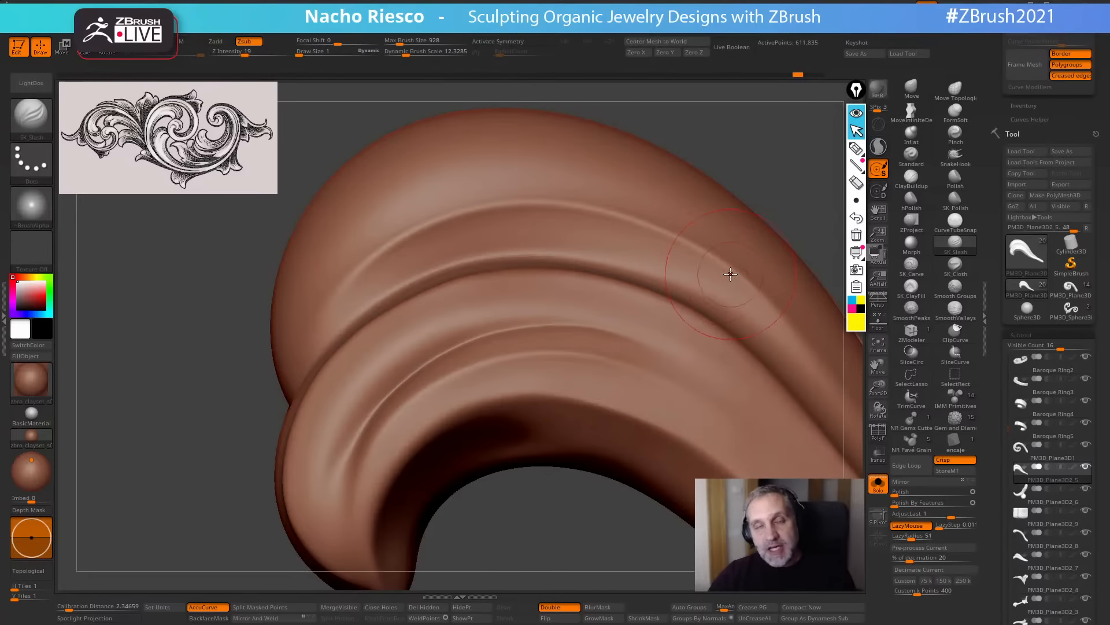
{"action": "left_click_drag", "start_coordinate": [560, 516], "coordinate": [540, 536]}
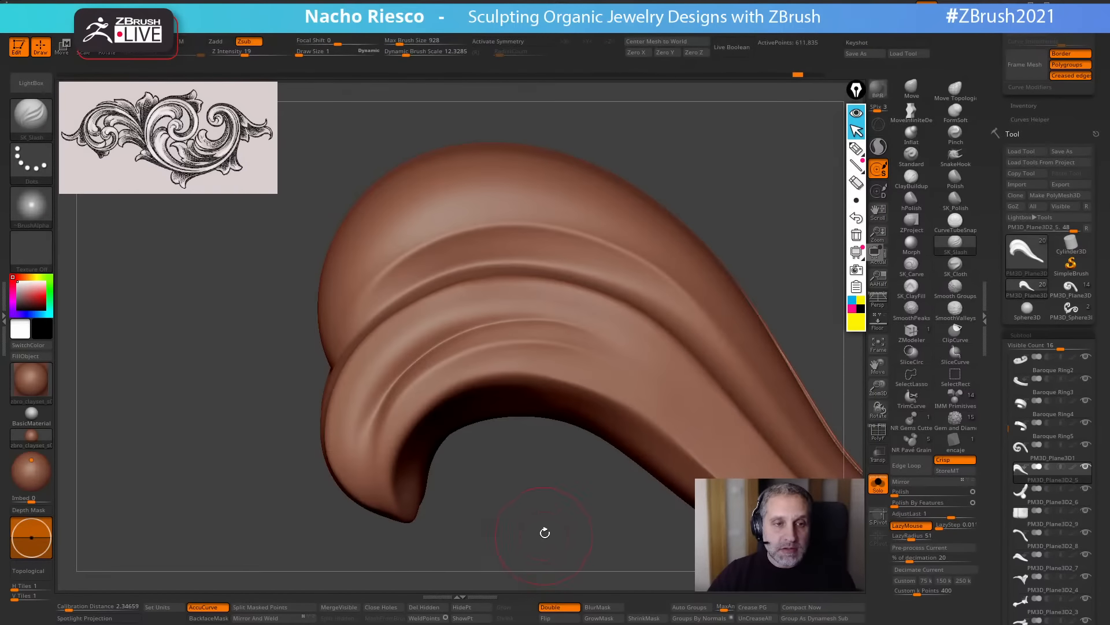
{"action": "key", "text": "ctrl"}
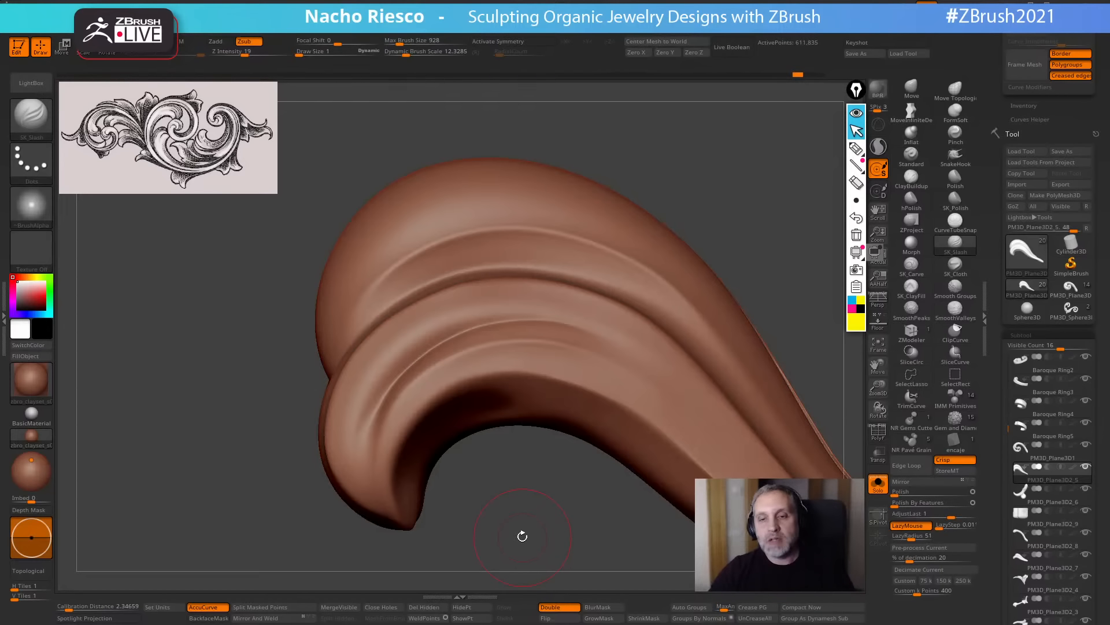
{"action": "left_click_drag", "start_coordinate": [615, 456], "coordinate": [559, 525]}
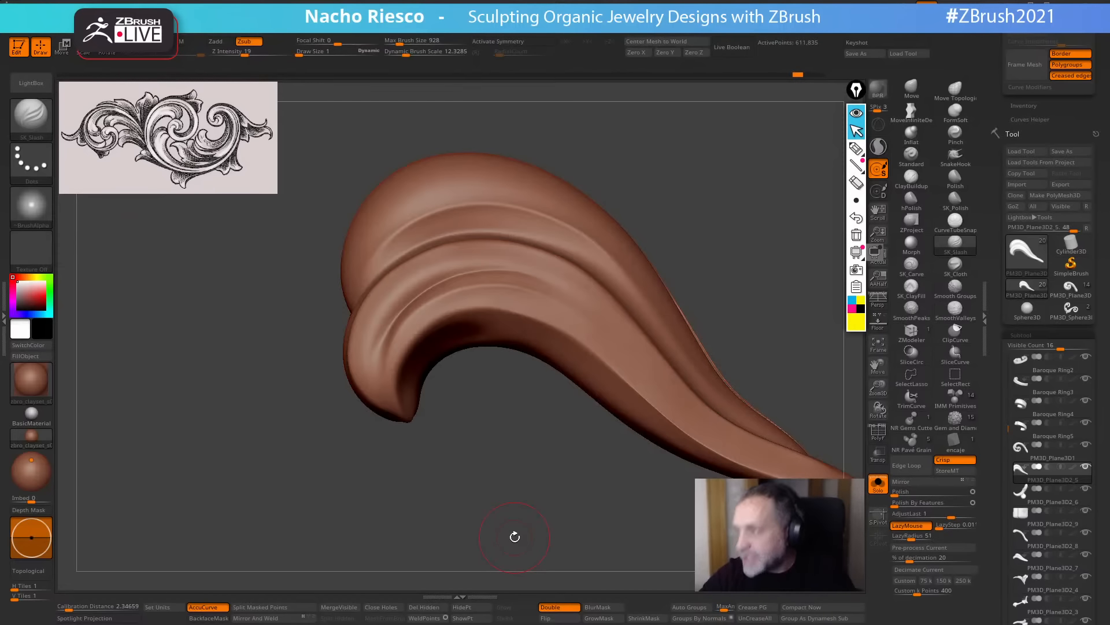
Open the SK_Slash brush's auto-masking settings and examine the Topological option.
{"action": "left_click_drag", "start_coordinate": [565, 464], "coordinate": [528, 453]}
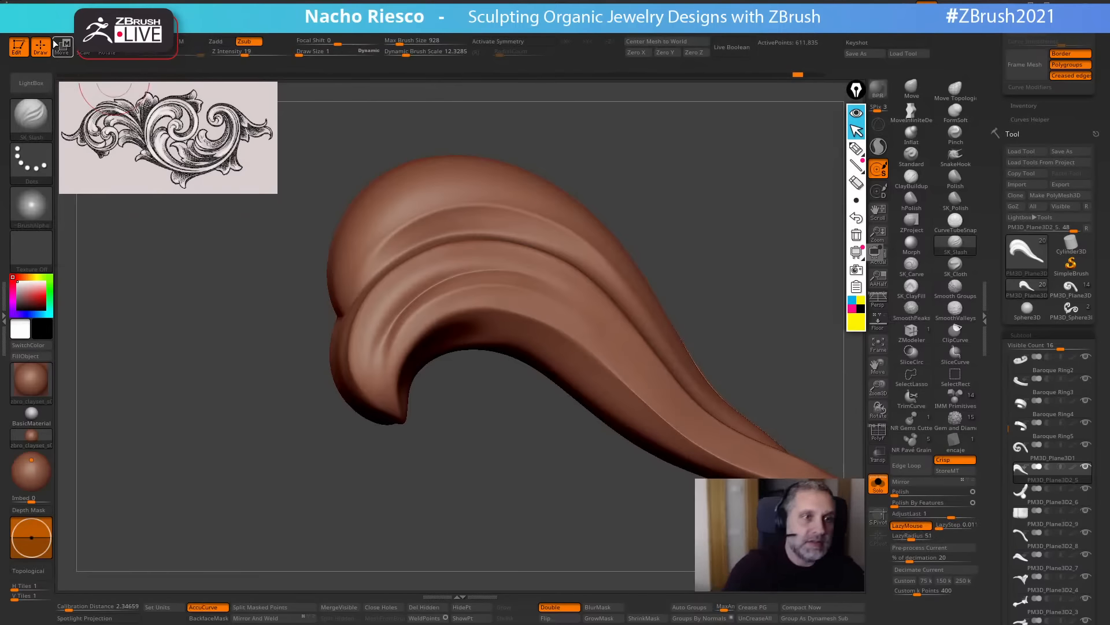
{"action": "left_click", "coordinate": [31, 116]}
{"action": "left_click_drag", "start_coordinate": [154, 512], "coordinate": [139, 409]}
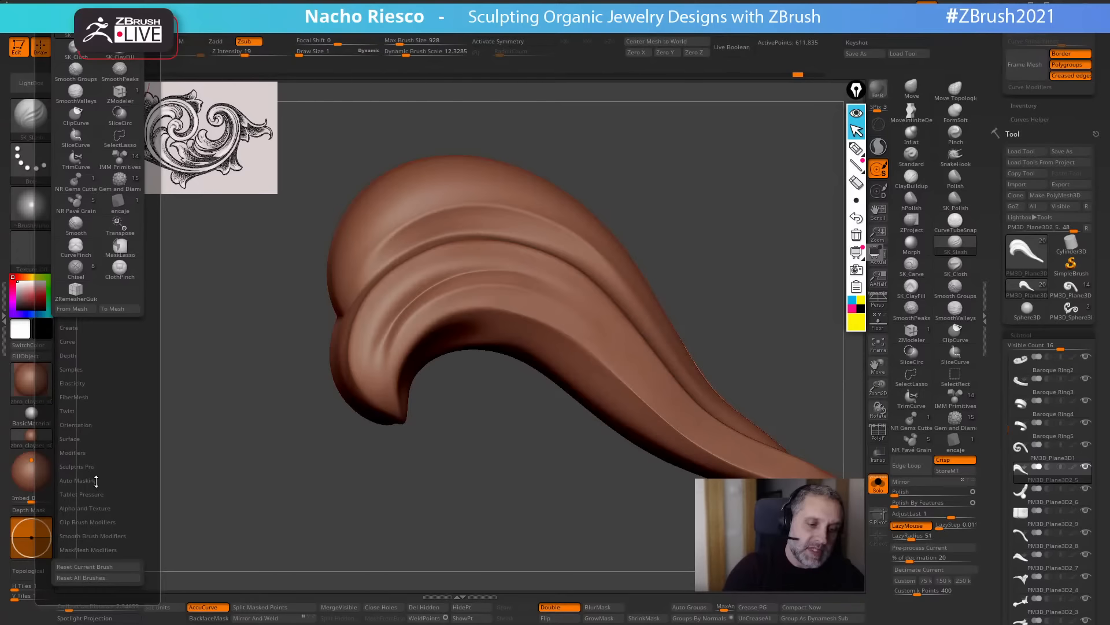
{"action": "left_click", "coordinate": [96, 481]}
{"action": "left_click_drag", "start_coordinate": [129, 444], "coordinate": [129, 402]}
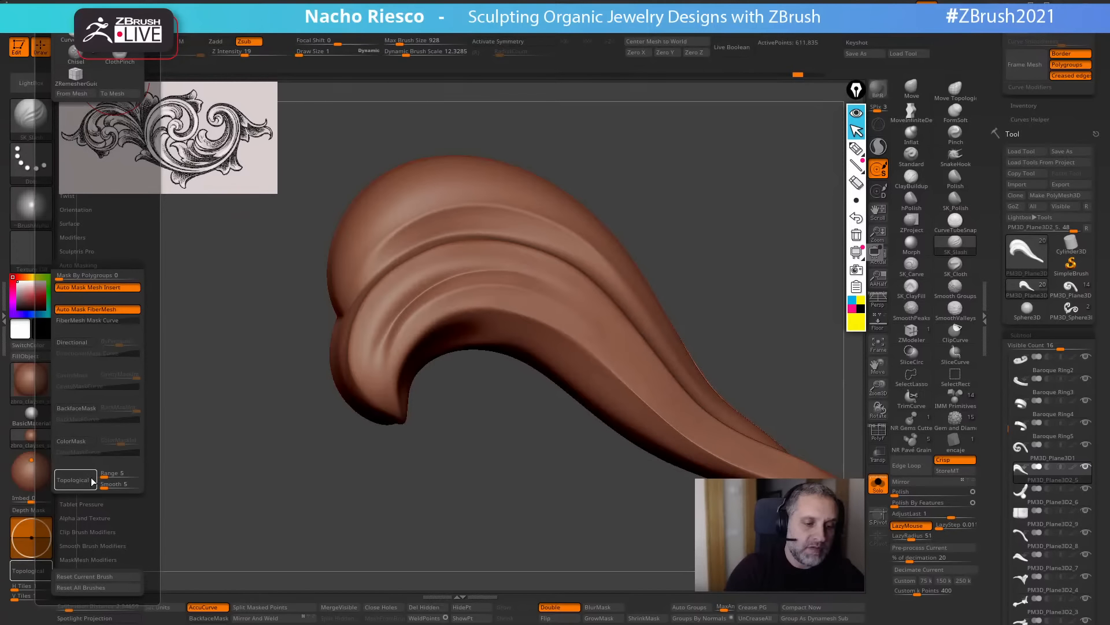
{"action": "mouse_move", "coordinate": [746, 287]}
{"action": "left_mouse_down"}
{"action": "mouse_move", "coordinate": [781, 285]}
{"action": "mouse_move", "coordinate": [743, 288]}
{"action": "left_mouse_up"}
Undo the thin groove strokes carved along the leaf's lower fold.
{"action": "key", "text": "ctrl"}
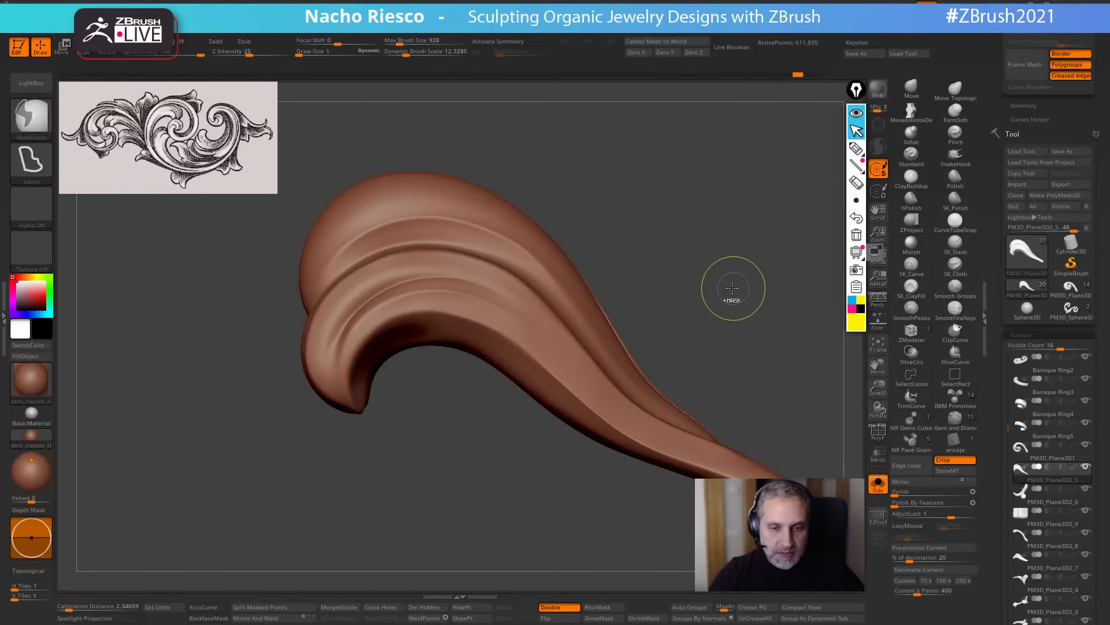
{"action": "key", "text": "ctrl+z"}
{"action": "key", "text": "ctrl+z"}
{"action": "key", "text": "ctrl+z"}
{"action": "key", "text": "ctrl+z"}
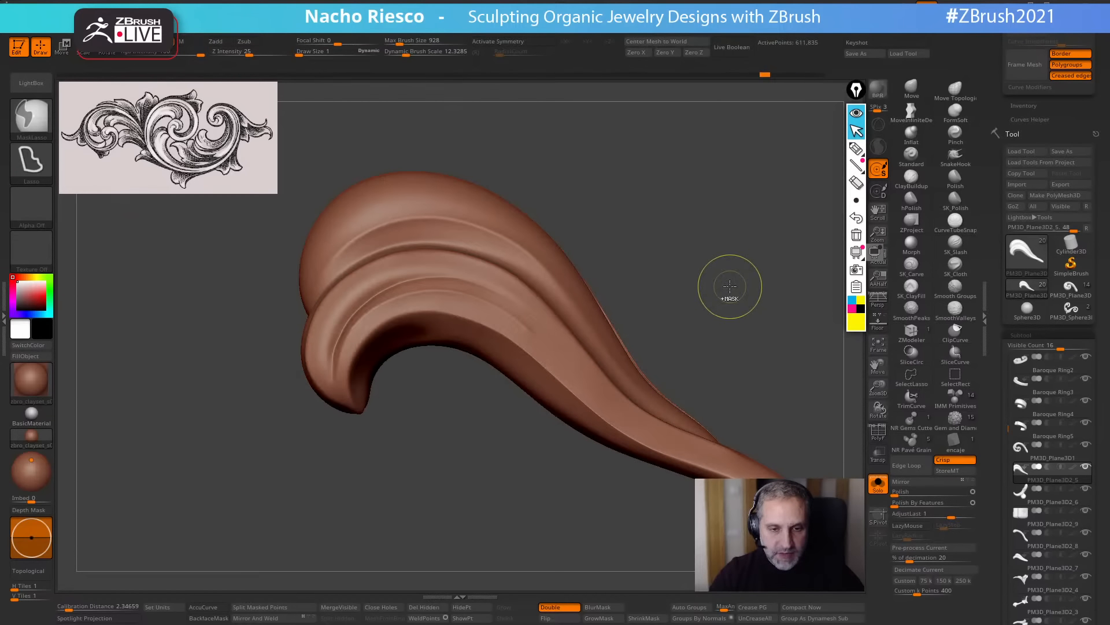
{"action": "left_click_drag", "start_coordinate": [728, 280], "coordinate": [671, 353], "text": "alt"}
{"action": "left_click_drag", "start_coordinate": [533, 510], "coordinate": [562, 543], "text": "alt"}
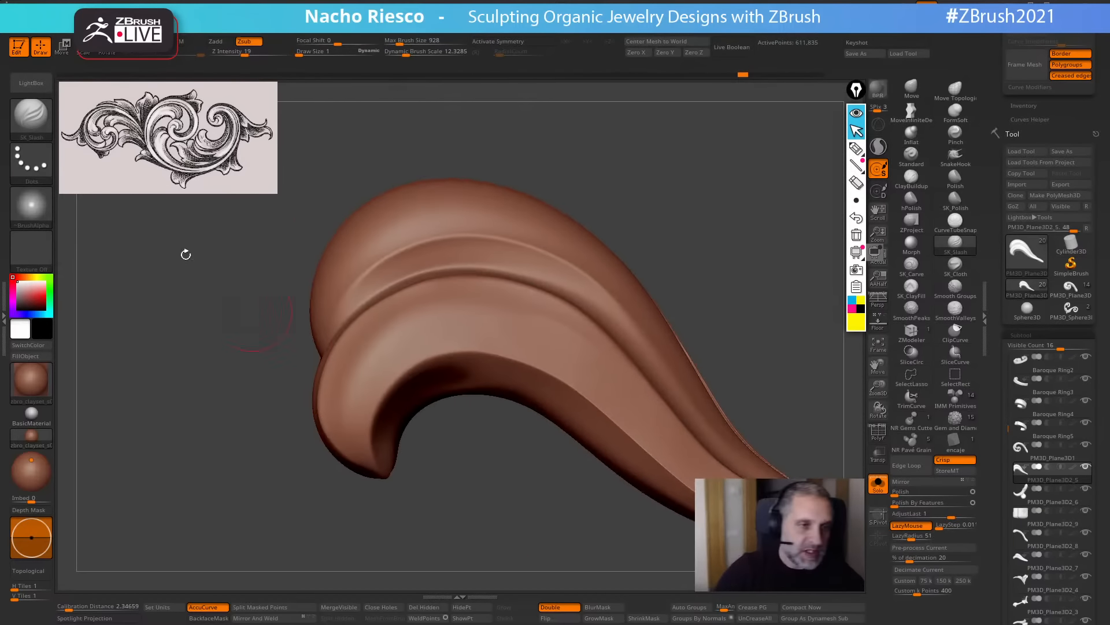
Select the Chisel brush for carving the leaf's lower fold.
{"action": "left_click", "coordinate": [31, 115]}
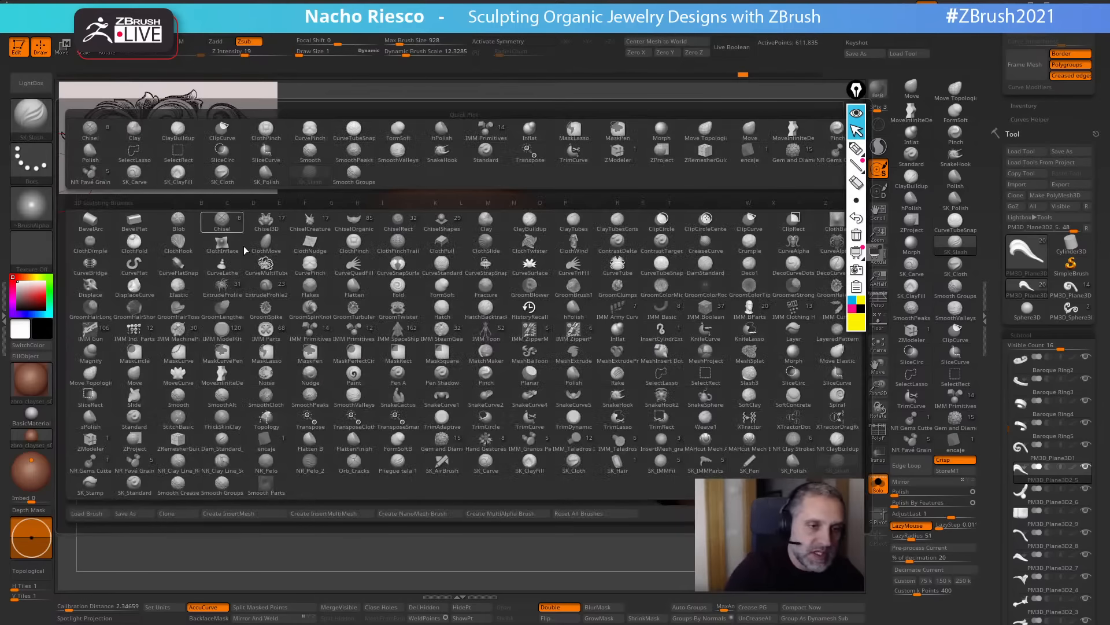
{"action": "left_click", "coordinate": [224, 221]}
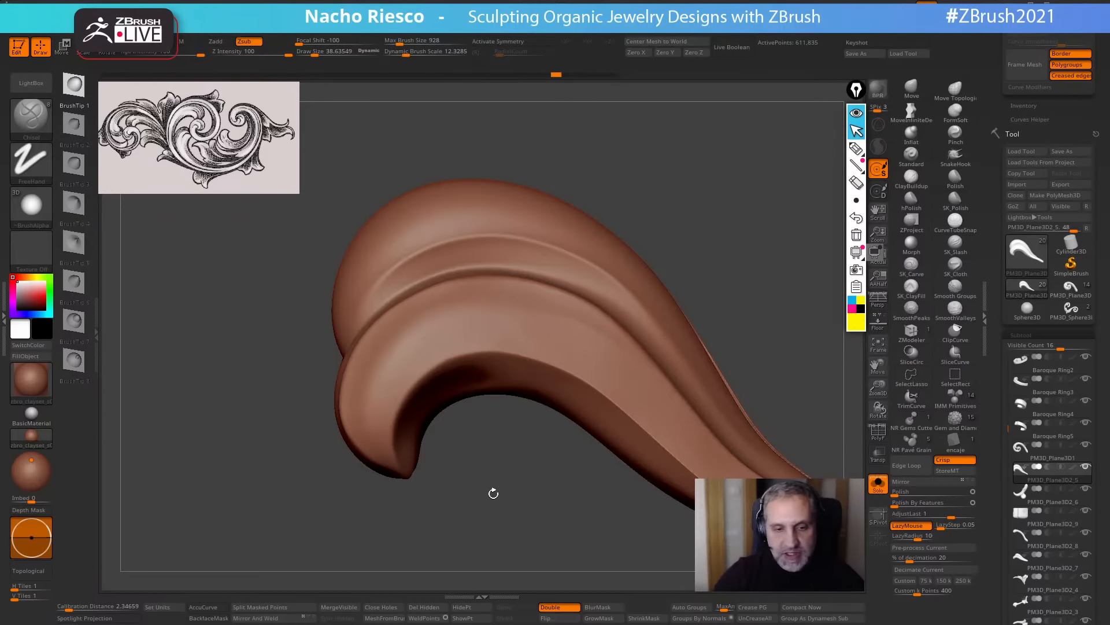
{"action": "key", "text": "s"}
{"action": "right_click_drag", "start_coordinate": [464, 493], "coordinate": [470, 491], "text": "ctrl"}
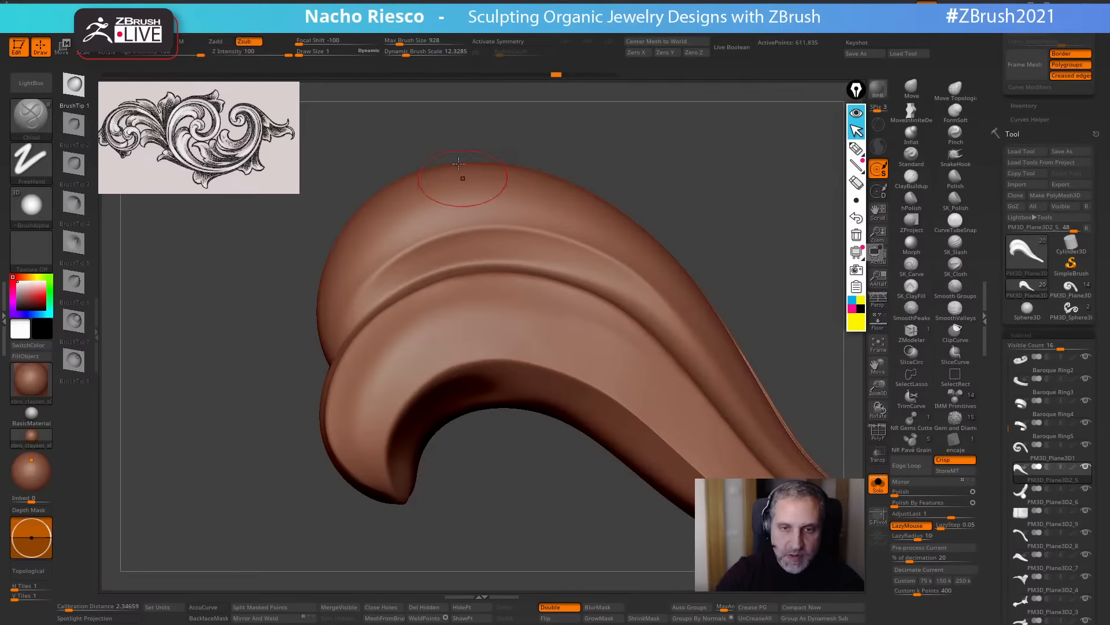
Set the Chisel brush's Dynamic Brush Scale to about 2.26 and its draw size to about 1.2.
{"action": "left_click", "coordinate": [368, 54]}
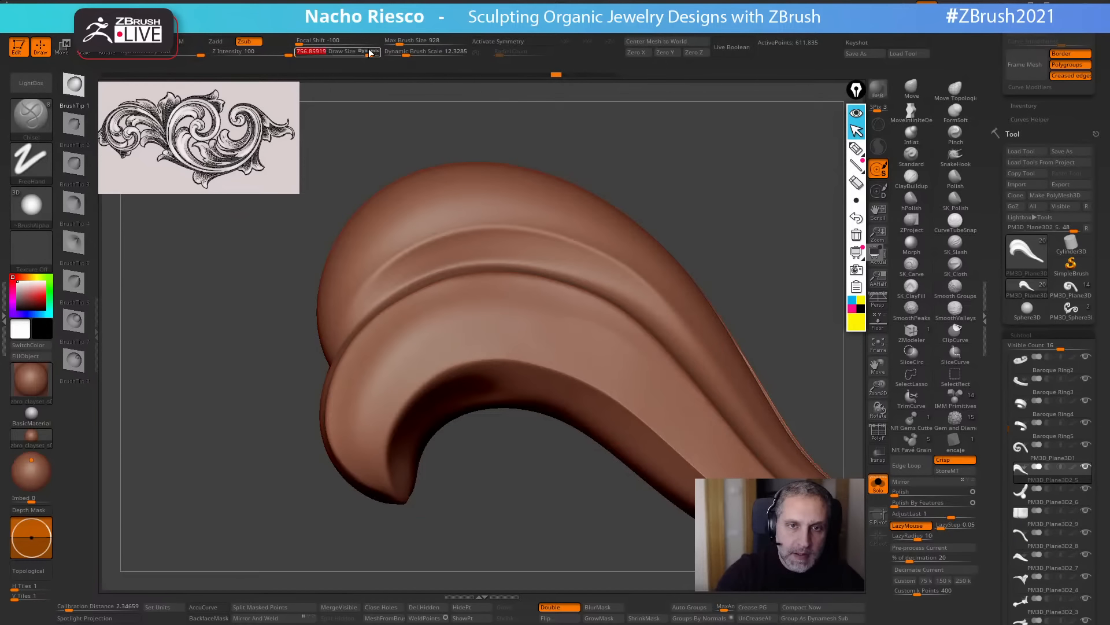
{"action": "left_click", "coordinate": [371, 52]}
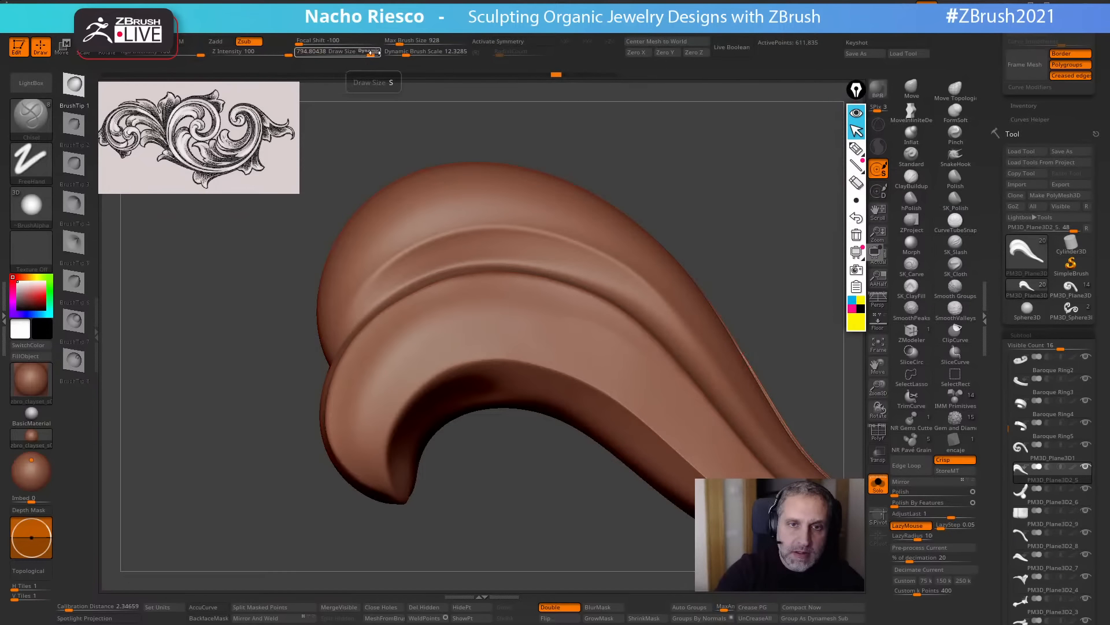
{"action": "left_click_drag", "start_coordinate": [407, 52], "coordinate": [399, 53]}
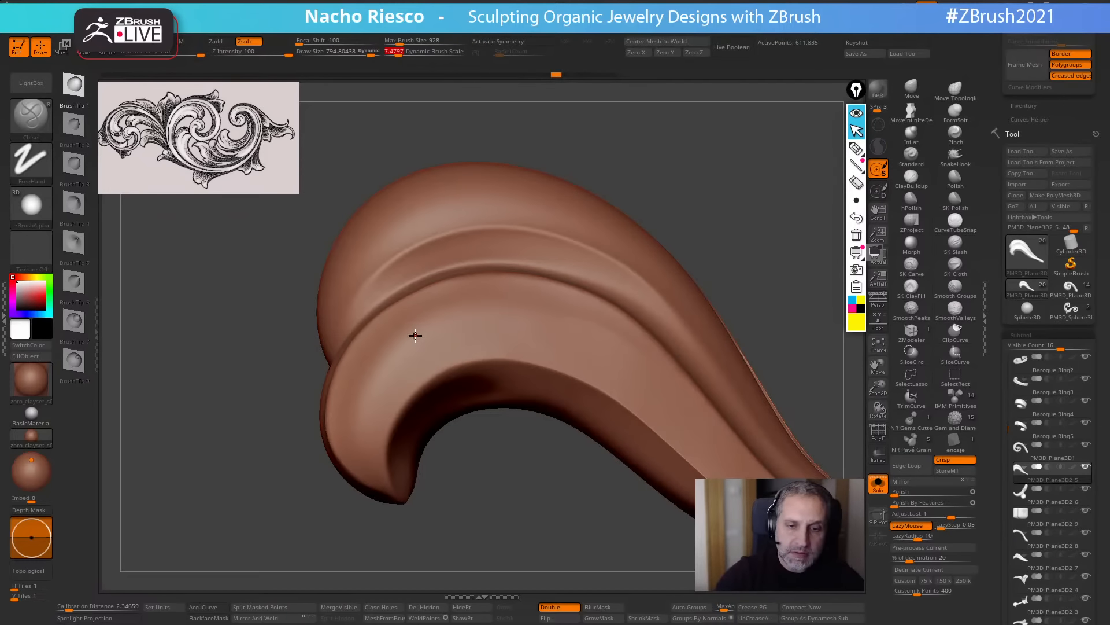
{"action": "key", "text": "s"}
{"action": "left_click_drag", "start_coordinate": [350, 351], "coordinate": [344, 345]}
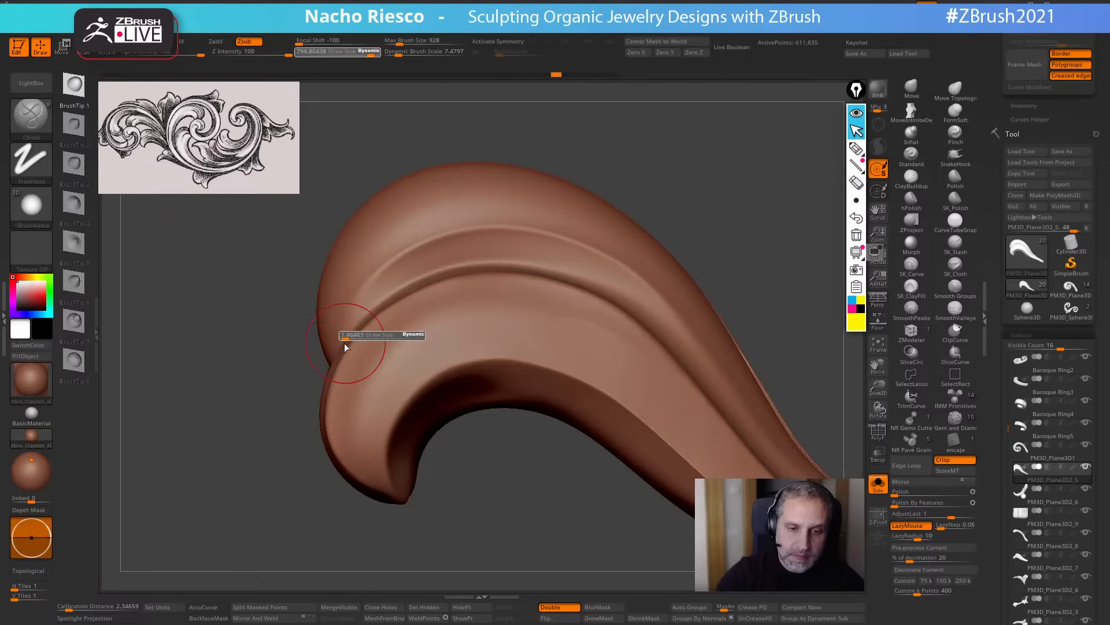
{"action": "left_click_drag", "start_coordinate": [397, 53], "coordinate": [389, 53]}
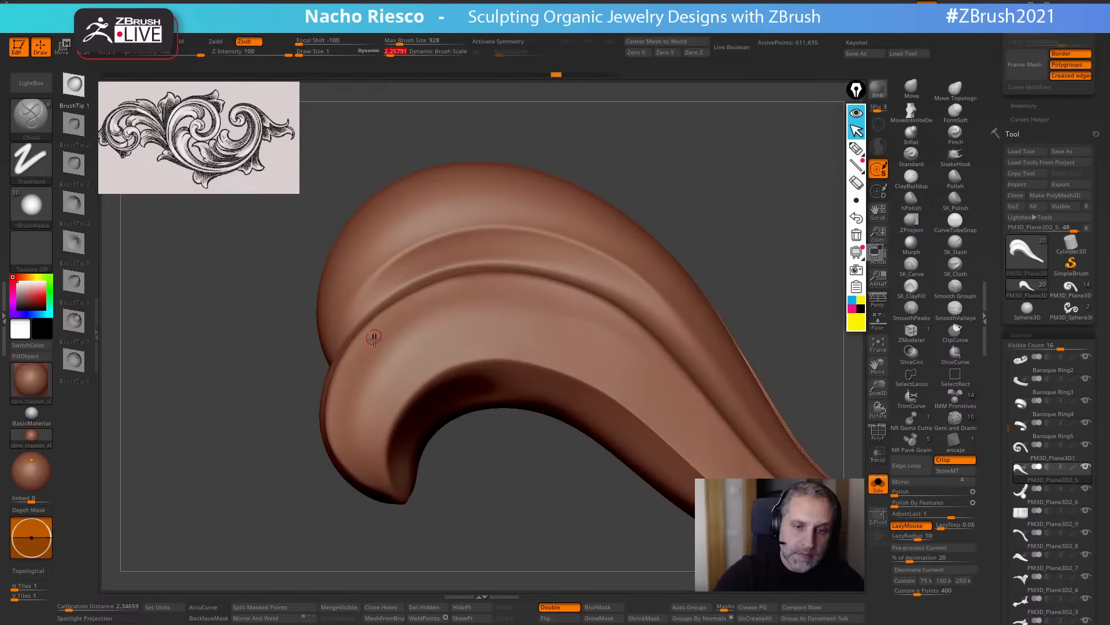
{"action": "key", "text": "s"}
{"action": "left_click", "coordinate": [377, 362]}
Switch the Chisel brush to BrushTip 2, try a short stroke on the leaf's curled tip, and undo it.
{"action": "mouse_move", "coordinate": [565, 533]}
{"action": "left_mouse_down", "text": "alt"}
{"action": "mouse_move", "coordinate": [568, 476]}
{"action": "mouse_move", "coordinate": [569, 572]}
{"action": "left_mouse_up", "text": "alt"}
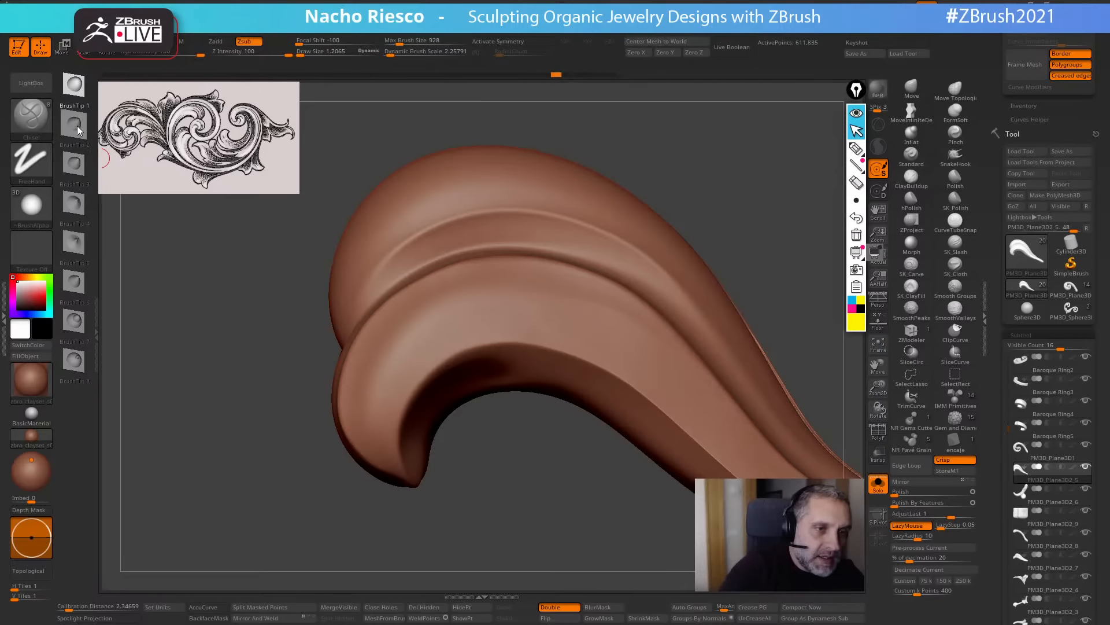
{"action": "mouse_move", "coordinate": [361, 400]}
{"action": "left_mouse_down"}
{"action": "mouse_move", "coordinate": [370, 350]}
{"action": "mouse_move", "coordinate": [406, 303]}
{"action": "left_mouse_up"}
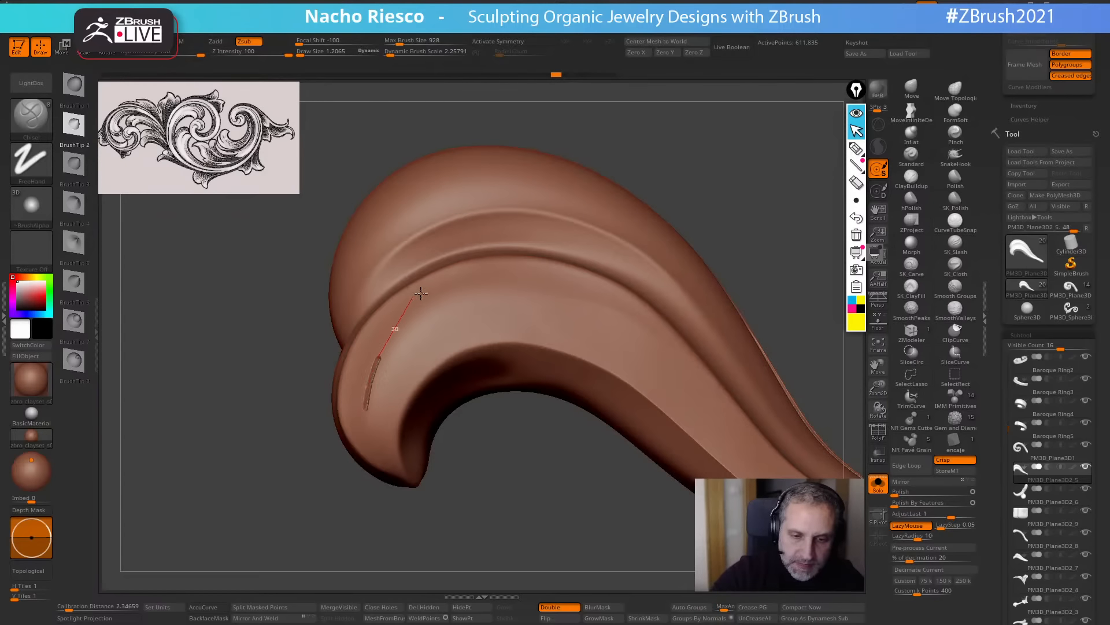
{"action": "key", "text": "ctrl+z"}
Set LazyRadius to 47 and the draw size to about 1.83, test a short stroke, and undo it.
{"action": "left_click", "coordinate": [915, 537]}
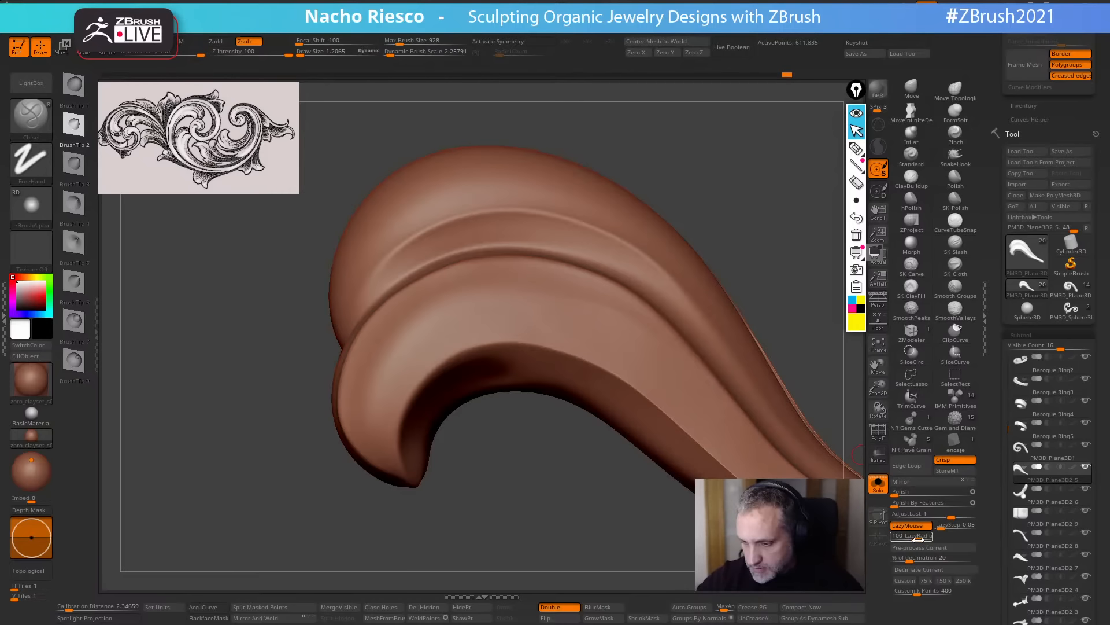
{"action": "left_click_drag", "start_coordinate": [907, 539], "coordinate": [910, 539]}
{"action": "key", "text": "s"}
{"action": "mouse_move", "coordinate": [375, 359]}
{"action": "left_mouse_down"}
{"action": "mouse_move", "coordinate": [407, 363]}
{"action": "mouse_move", "coordinate": [424, 347]}
{"action": "left_mouse_up"}
{"action": "key", "text": "ctrl+z"}
Carve two long parallel grooves with Chisel BrushTip 2 along the lower fold, from the curled tip toward the stem.
{"action": "mouse_move", "coordinate": [386, 435]}
{"action": "left_mouse_down"}
{"action": "mouse_move", "coordinate": [411, 362]}
{"action": "mouse_move", "coordinate": [450, 334]}
{"action": "mouse_move", "coordinate": [528, 325]}
{"action": "mouse_move", "coordinate": [619, 363]}
{"action": "mouse_move", "coordinate": [741, 465]}
{"action": "left_mouse_up"}
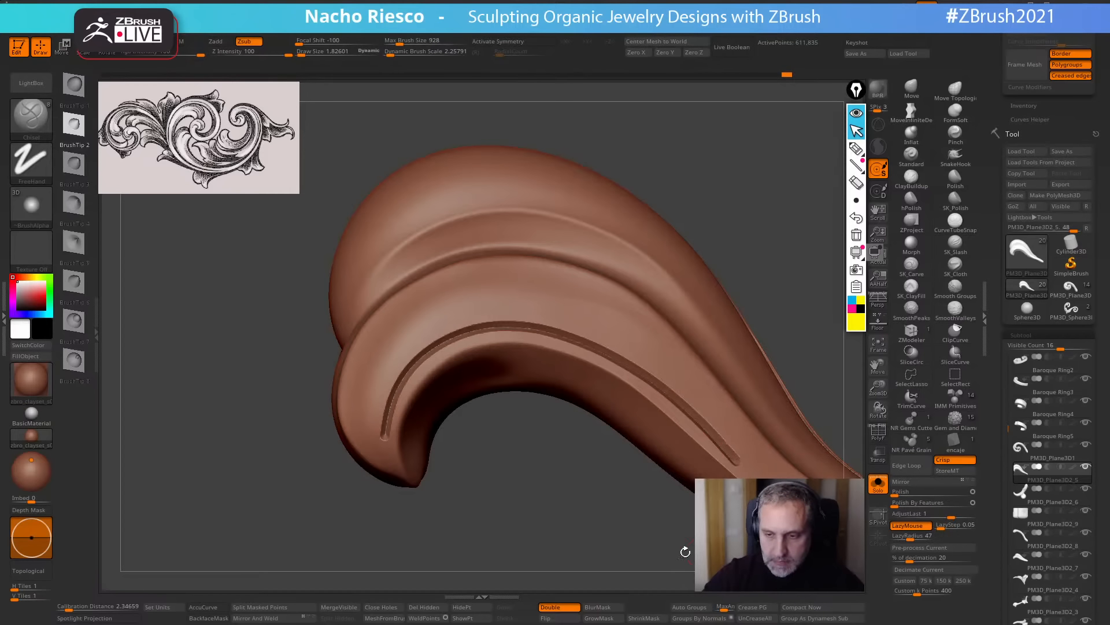
{"action": "mouse_move", "coordinate": [685, 552]}
{"action": "left_mouse_down"}
{"action": "mouse_move", "coordinate": [594, 490]}
{"action": "mouse_move", "coordinate": [580, 549]}
{"action": "mouse_move", "coordinate": [595, 545]}
{"action": "mouse_move", "coordinate": [546, 562]}
{"action": "mouse_move", "coordinate": [579, 543]}
{"action": "left_mouse_up"}
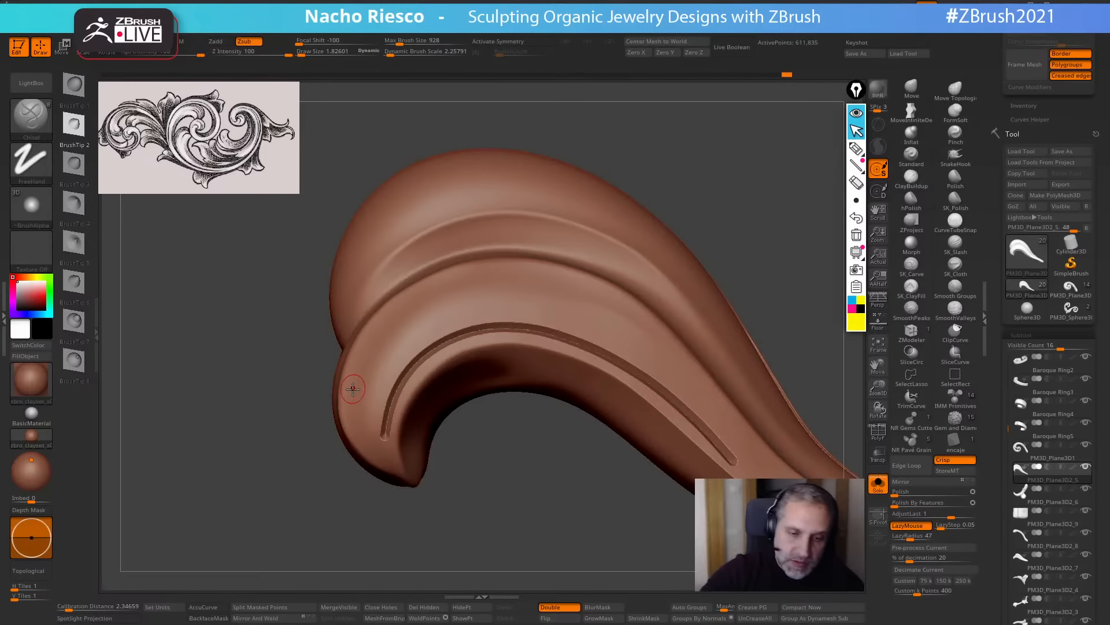
{"action": "left_click_drag", "start_coordinate": [360, 346], "coordinate": [386, 313]}
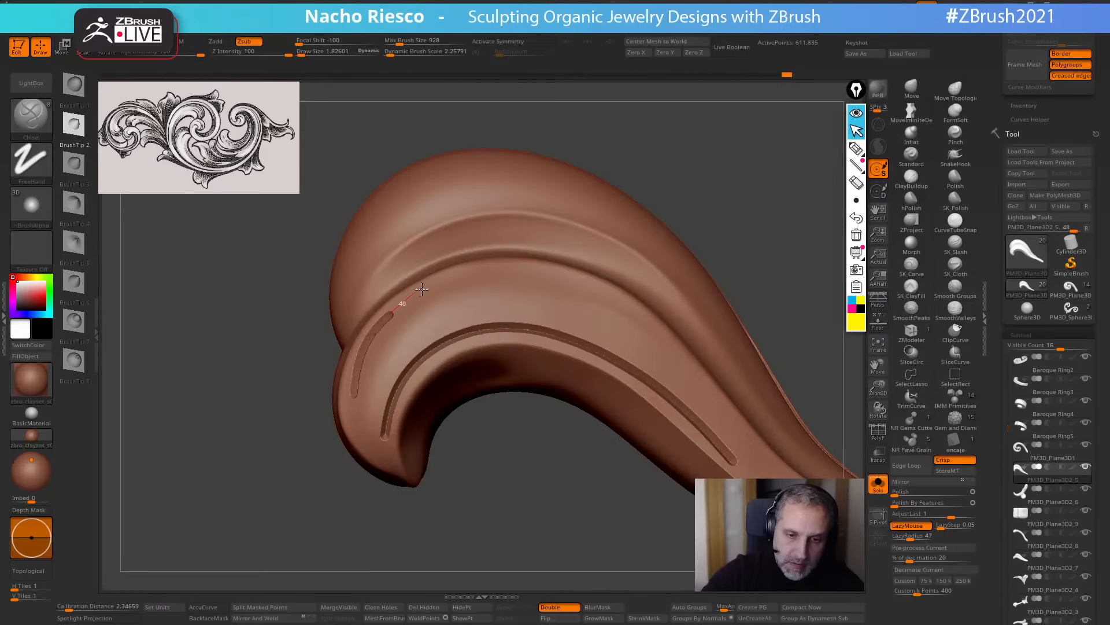
{"action": "left_click_drag", "start_coordinate": [508, 267], "coordinate": [592, 288]}
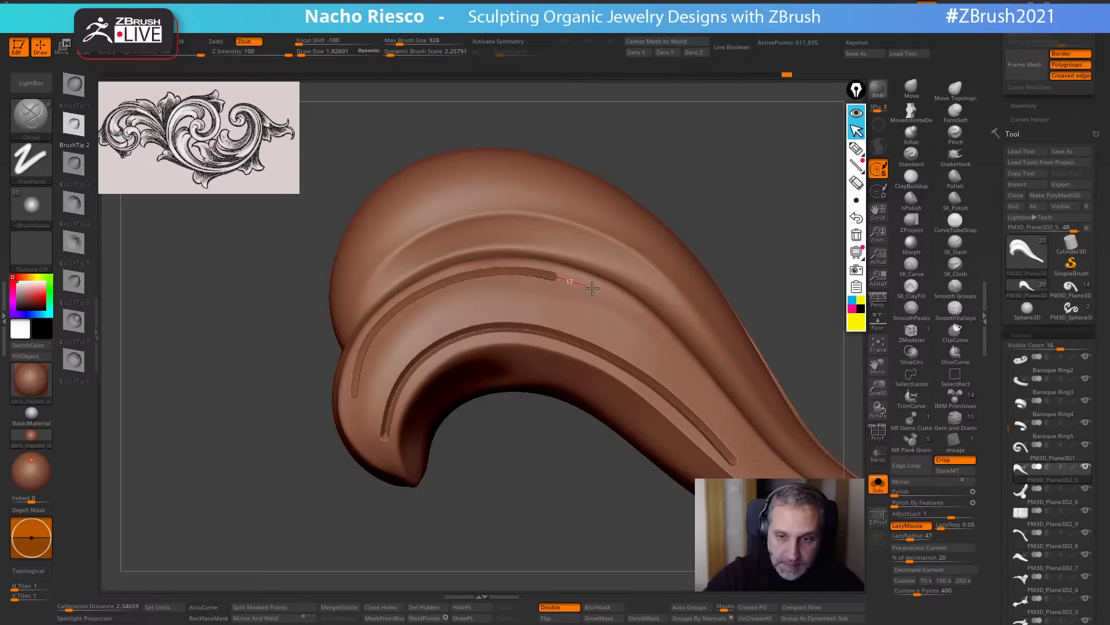
{"action": "left_click_drag", "start_coordinate": [665, 333], "coordinate": [730, 417]}
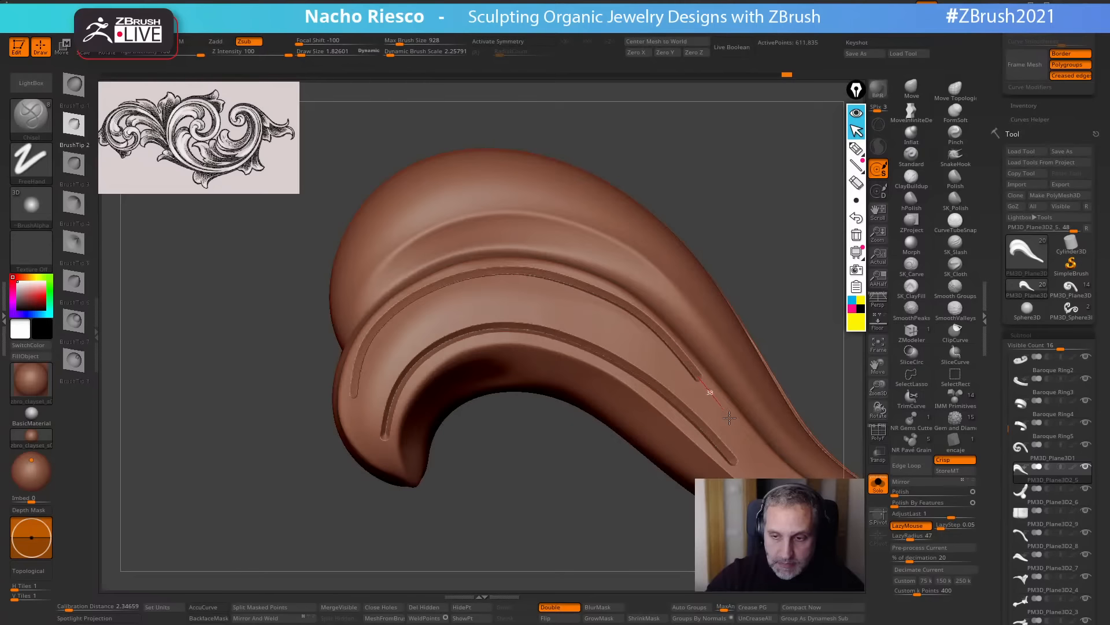
Look at the stroke Interpolate option, and undo the two long grooves on the lower fold.
{"action": "scroll", "coordinate": [1022, 205], "scroll_direction": "up", "scroll_amount": 5}
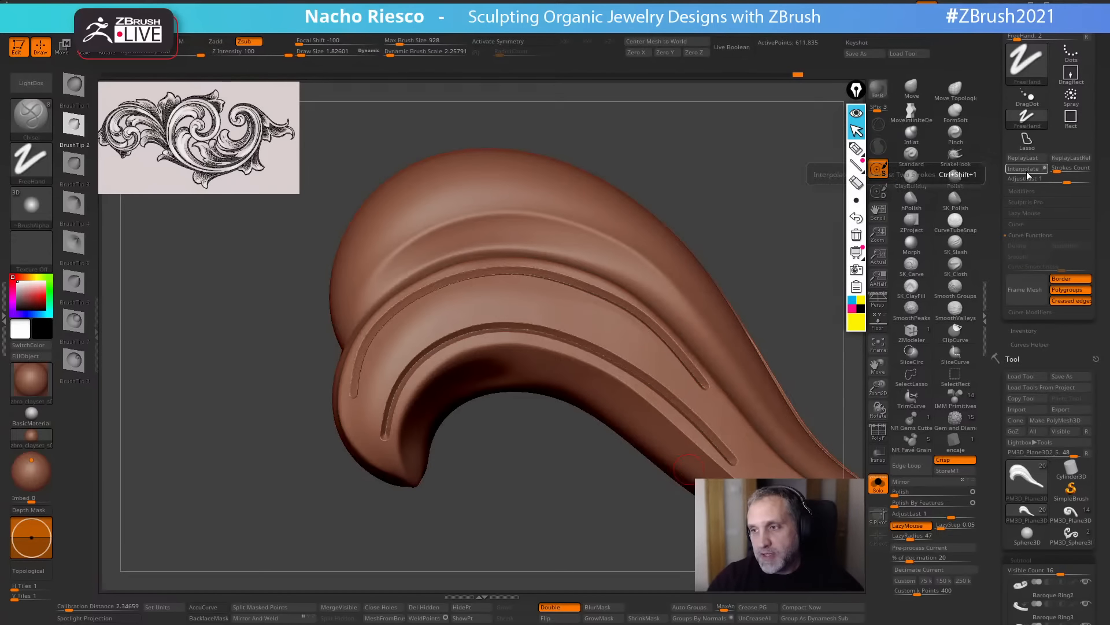
{"action": "left_click_drag", "start_coordinate": [772, 316], "coordinate": [784, 341]}
{"action": "key", "text": "ctrl+z"}
{"action": "mouse_move", "coordinate": [512, 496]}
{"action": "left_mouse_down"}
{"action": "mouse_move", "coordinate": [521, 515]}
{"action": "mouse_move", "coordinate": [492, 488]}
{"action": "left_mouse_up"}
{"action": "key", "text": "ctrl+z"}
Carve two shorter grooves with Chisel BrushTip 2 along the upper and lower edges of the leaf's lower fold.
{"action": "mouse_move", "coordinate": [348, 408]}
{"action": "left_mouse_down"}
{"action": "mouse_move", "coordinate": [370, 329]}
{"action": "mouse_move", "coordinate": [405, 292]}
{"action": "mouse_move", "coordinate": [457, 267]}
{"action": "mouse_move", "coordinate": [531, 254]}
{"action": "mouse_move", "coordinate": [606, 285]}
{"action": "left_mouse_up"}
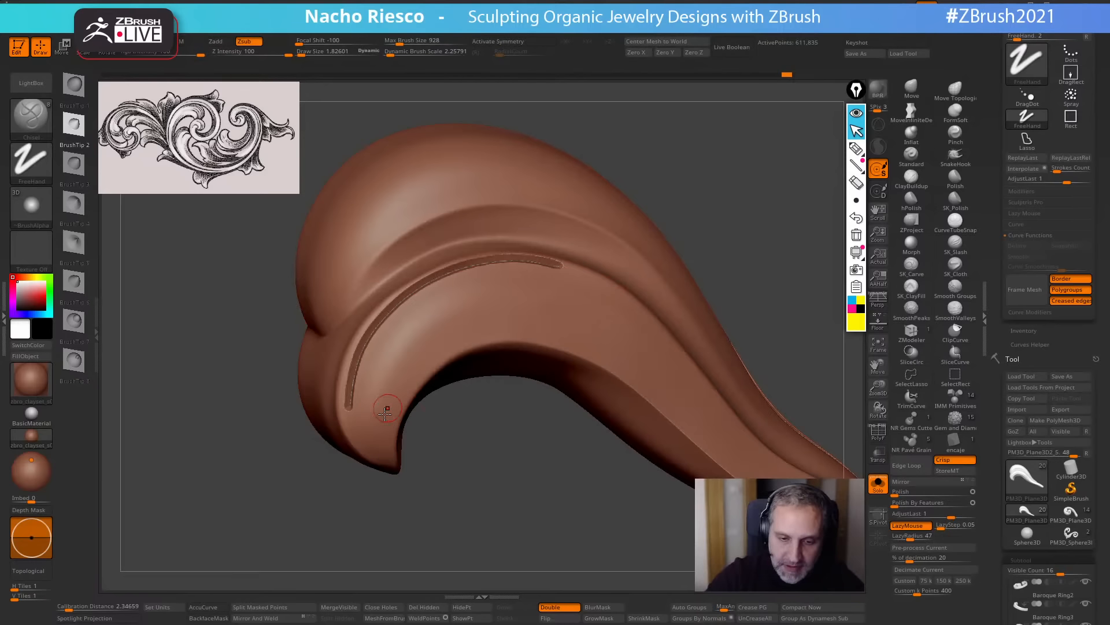
{"action": "mouse_move", "coordinate": [434, 353]}
{"action": "left_mouse_down"}
{"action": "mouse_move", "coordinate": [503, 327]}
{"action": "mouse_move", "coordinate": [555, 324]}
{"action": "mouse_move", "coordinate": [676, 360]}
{"action": "left_mouse_up"}
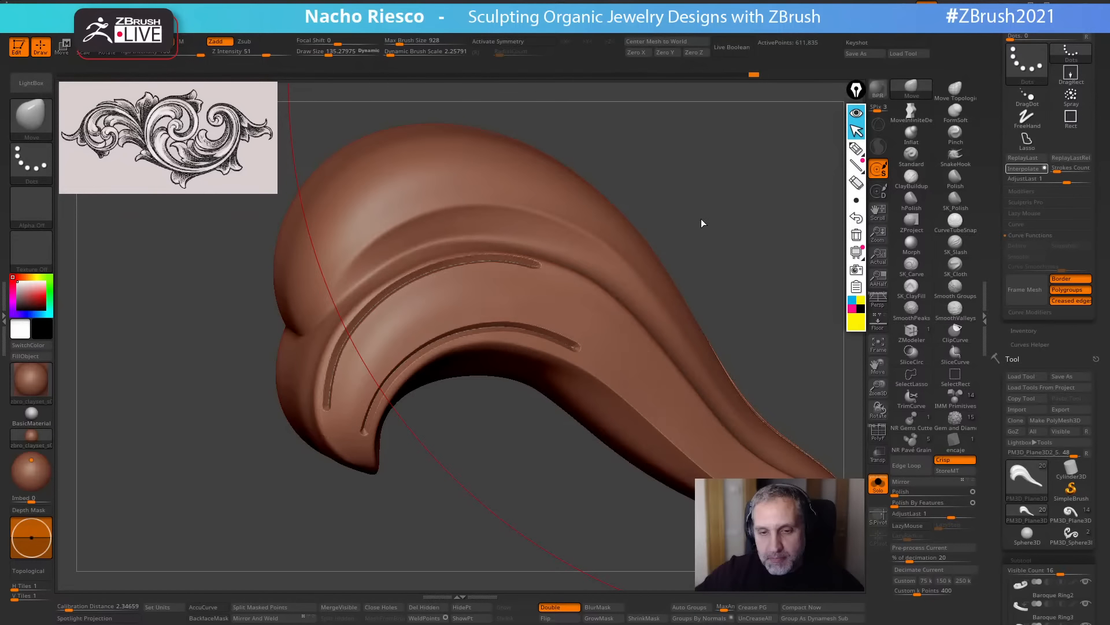
Try to interpolate strokes between the two curved grooves carved on the leaf, and undo the carved strokes.
{"action": "mouse_move", "coordinate": [703, 231]}
{"action": "left_mouse_down"}
{"action": "mouse_move", "coordinate": [839, 249]}
{"action": "mouse_move", "coordinate": [694, 260]}
{"action": "left_mouse_up"}
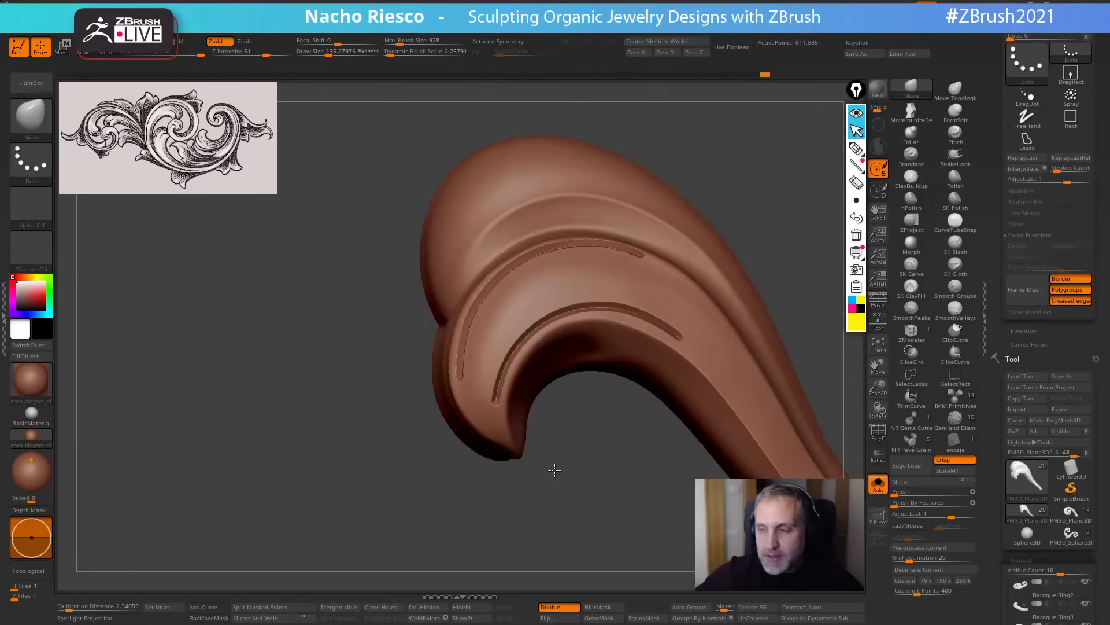
{"action": "left_click", "coordinate": [1019, 169]}
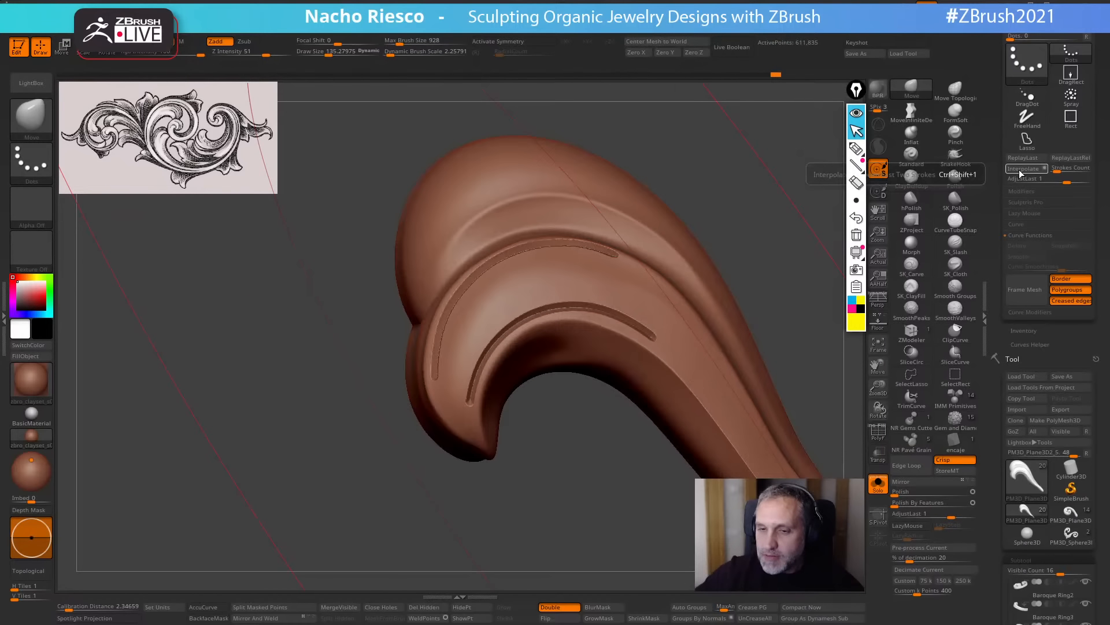
{"action": "key", "text": "ctrl"}
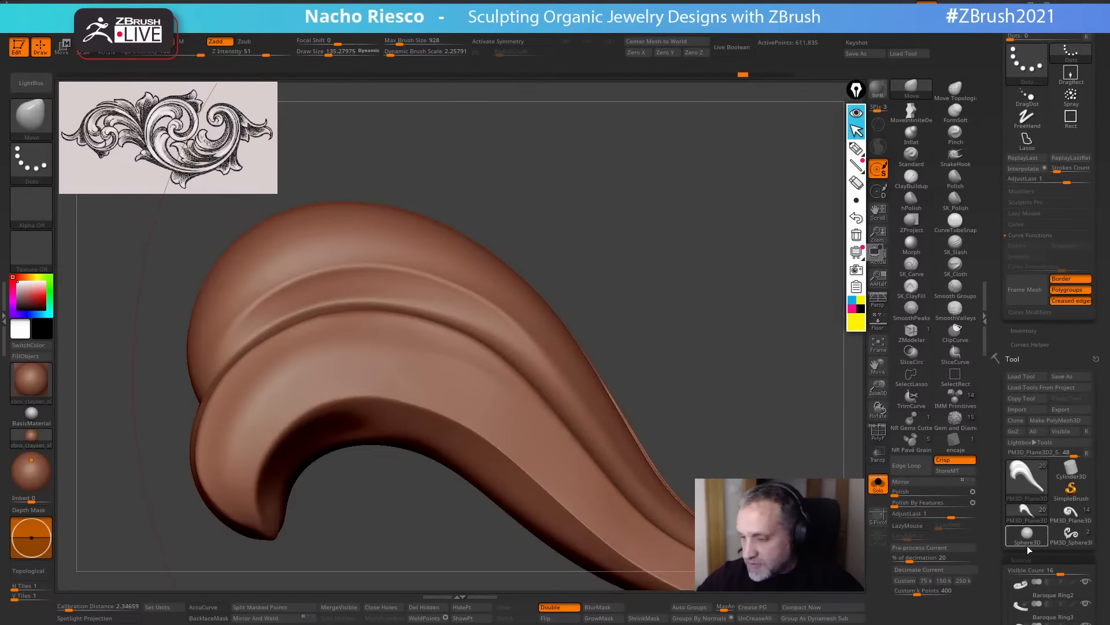
Switch to the Sphere3D tool and convert it into a PolyMesh3D.
{"action": "left_click", "coordinate": [1027, 535]}
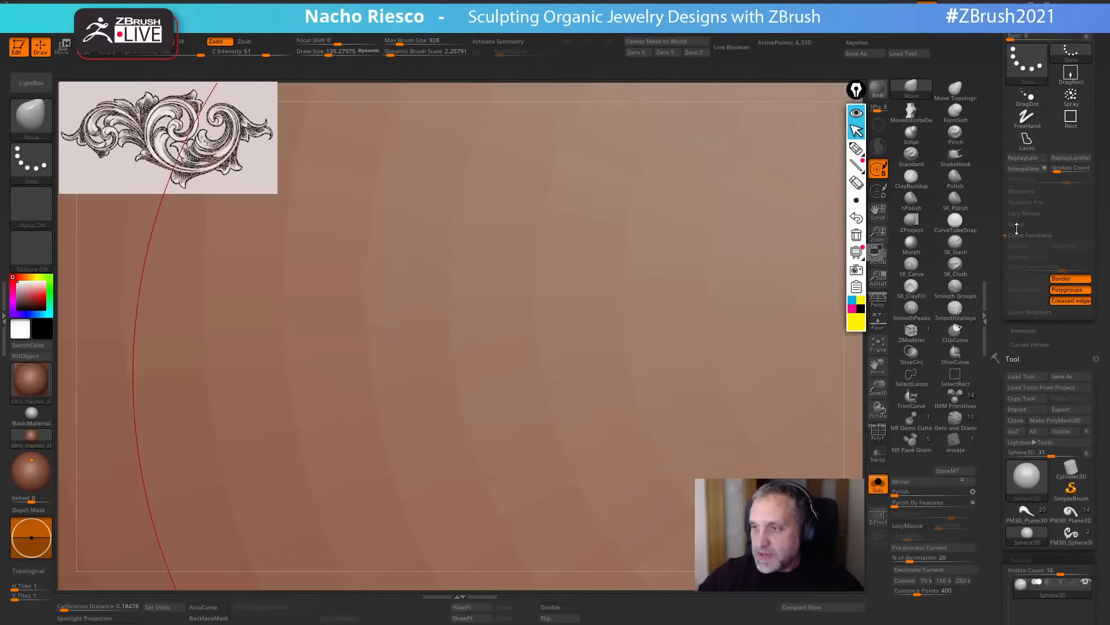
{"action": "left_click", "coordinate": [878, 345]}
{"action": "left_click_drag", "start_coordinate": [746, 426], "coordinate": [772, 523], "text": "alt"}
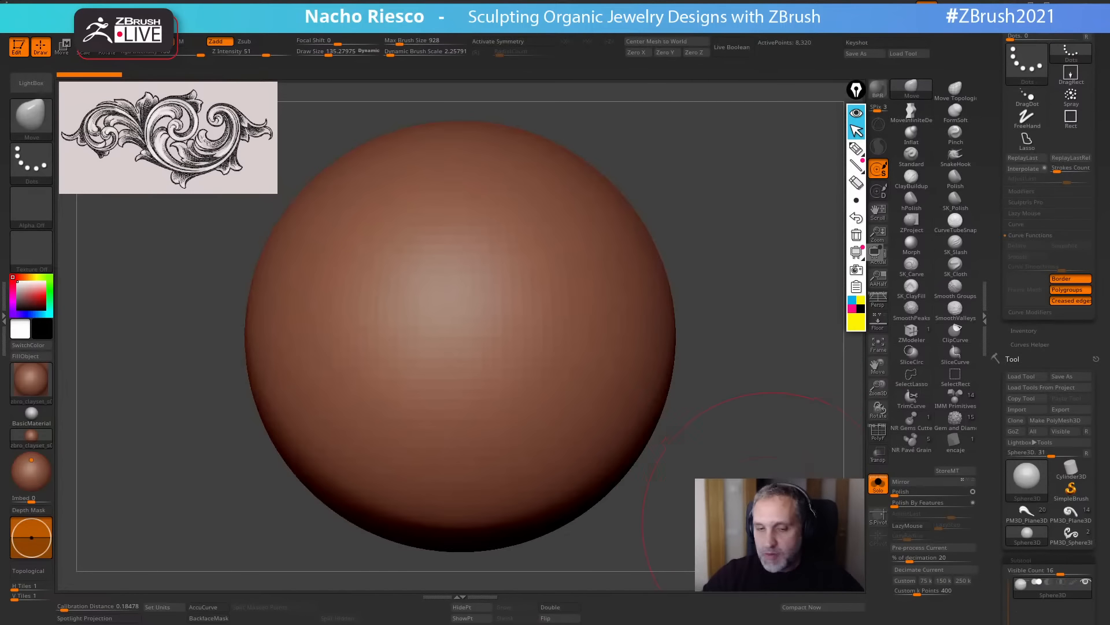
{"action": "left_click", "coordinate": [1057, 420]}
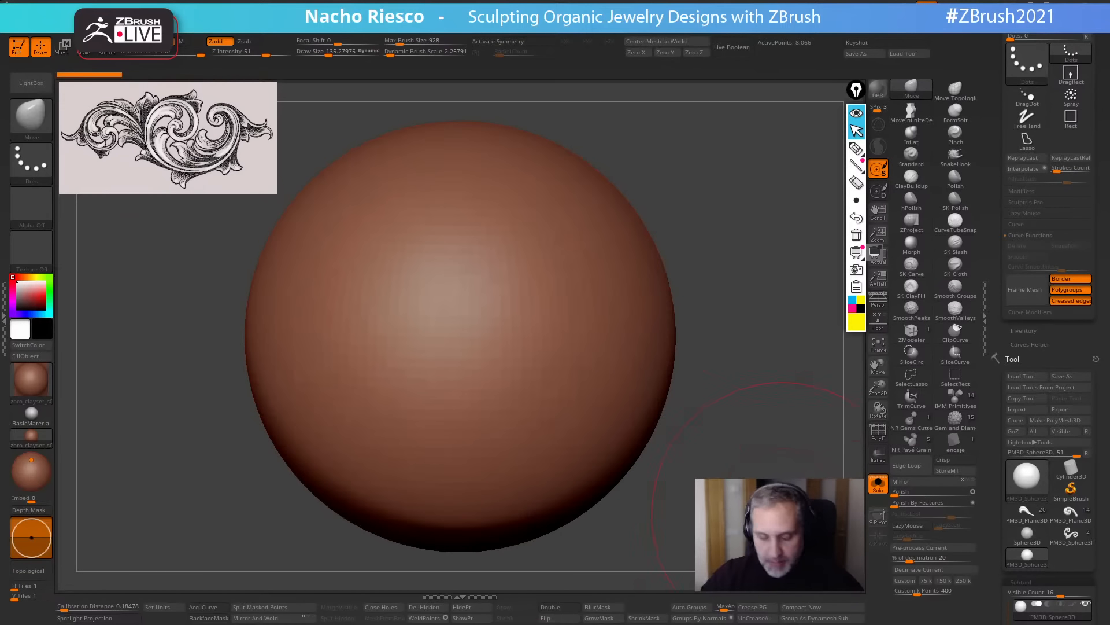
Subdivide the sphere mesh to subdivision level 4.
{"action": "scroll", "coordinate": [997, 499], "scroll_direction": "down", "scroll_amount": 10}
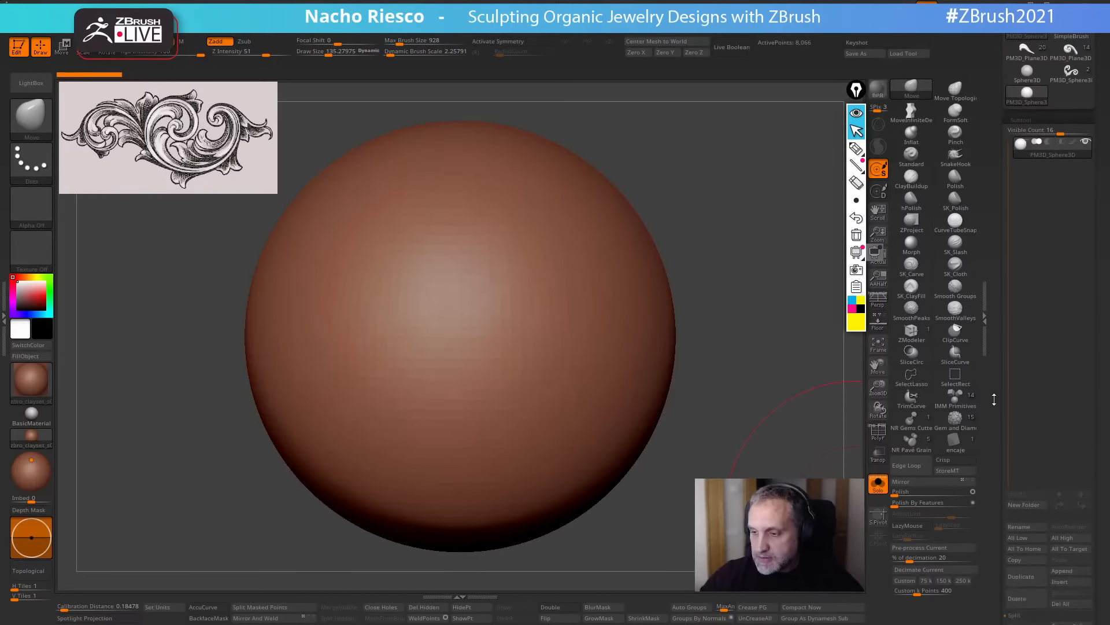
{"action": "left_click", "coordinate": [1025, 480]}
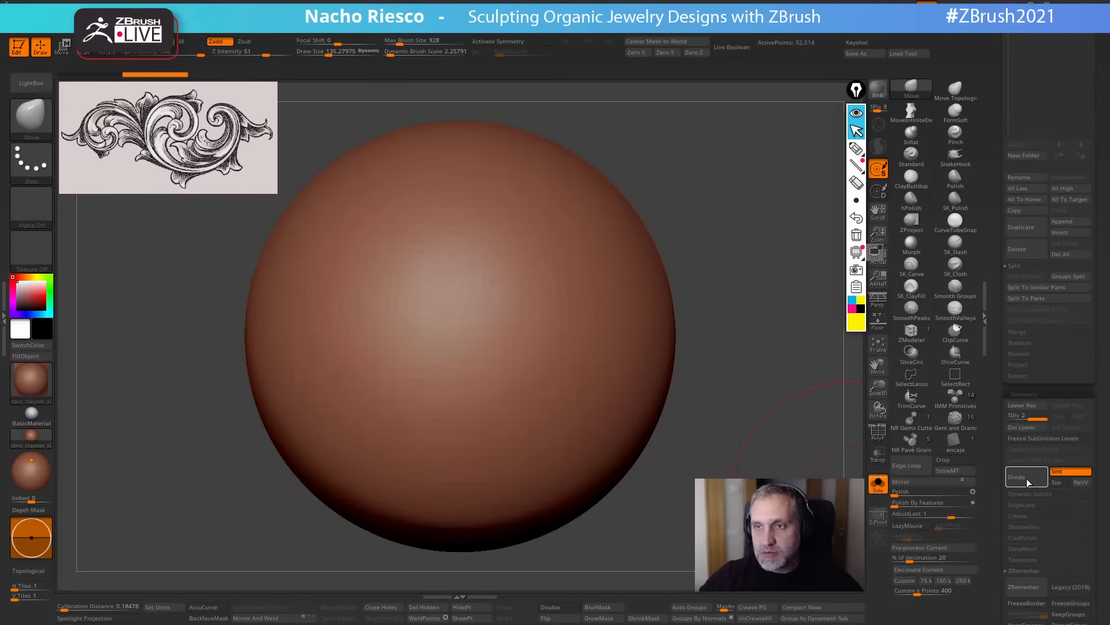
{"action": "left_click", "coordinate": [1026, 480]}
{"action": "left_click", "coordinate": [1025, 480]}
{"action": "left_click", "coordinate": [1026, 480]}
{"action": "key", "text": "ctrl+z"}
Choose the Chisel brush with BrushTip 2 and set its draw size to about 8.43.
{"action": "mouse_move", "coordinate": [463, 324]}
{"action": "right_mouse_down", "text": "alt"}
{"action": "mouse_move", "coordinate": [463, 342]}
{"action": "mouse_move", "coordinate": [437, 350]}
{"action": "right_mouse_up", "text": "alt"}
{"action": "key", "text": "s"}
{"action": "left_click_drag", "start_coordinate": [434, 351], "coordinate": [405, 352]}
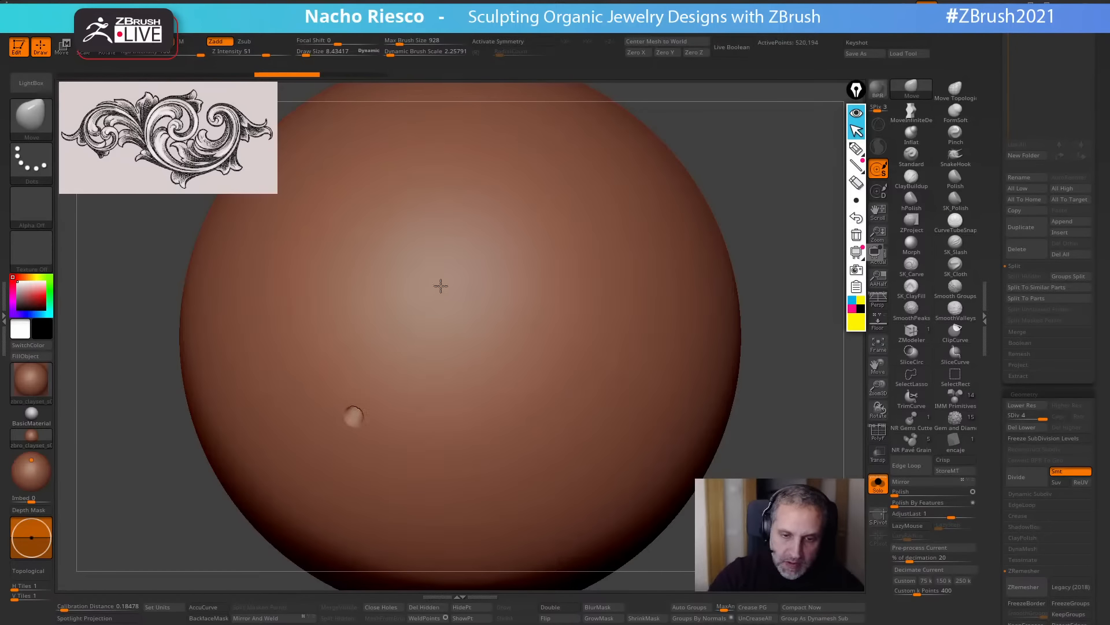
{"action": "left_click", "coordinate": [31, 105]}
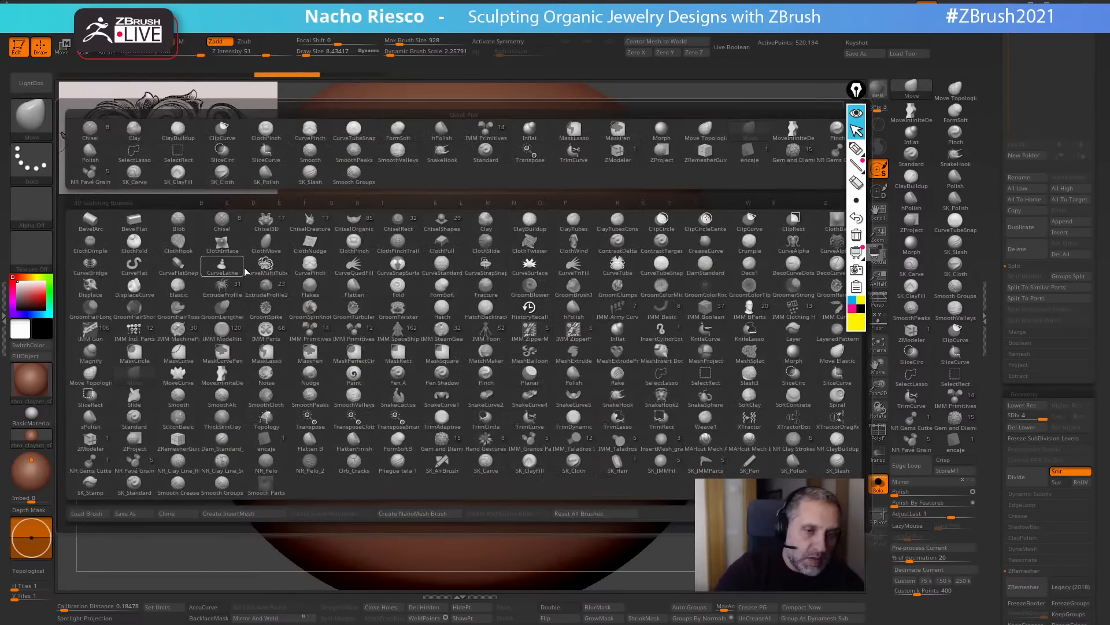
{"action": "left_click", "coordinate": [223, 241]}
{"action": "key", "text": "s"}
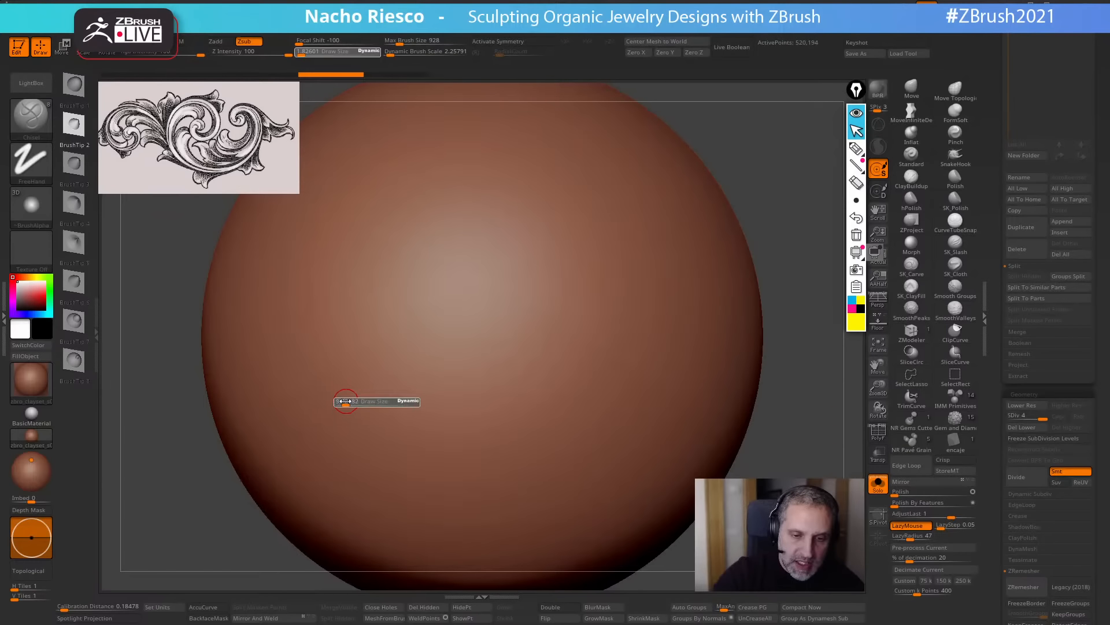
Carve two roughly parallel curved grooves diagonally across the sphere and interpolate strokes between them.
{"action": "mouse_move", "coordinate": [336, 429]}
{"action": "left_mouse_down"}
{"action": "mouse_move", "coordinate": [426, 295]}
{"action": "mouse_move", "coordinate": [521, 217]}
{"action": "mouse_move", "coordinate": [602, 194]}
{"action": "left_mouse_up"}
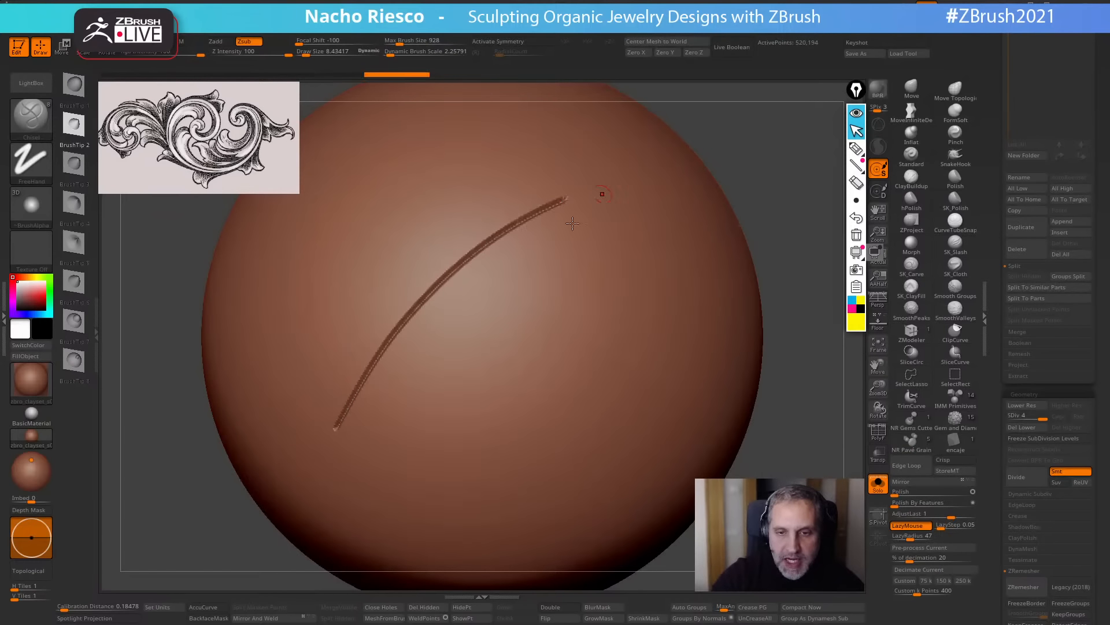
{"action": "mouse_move", "coordinate": [381, 466]}
{"action": "left_mouse_down"}
{"action": "mouse_move", "coordinate": [558, 266]}
{"action": "mouse_move", "coordinate": [625, 237]}
{"action": "left_mouse_up"}
{"action": "left_click_drag", "start_coordinate": [996, 168], "coordinate": [1015, 197]}
{"action": "left_click", "coordinate": [1022, 109]}
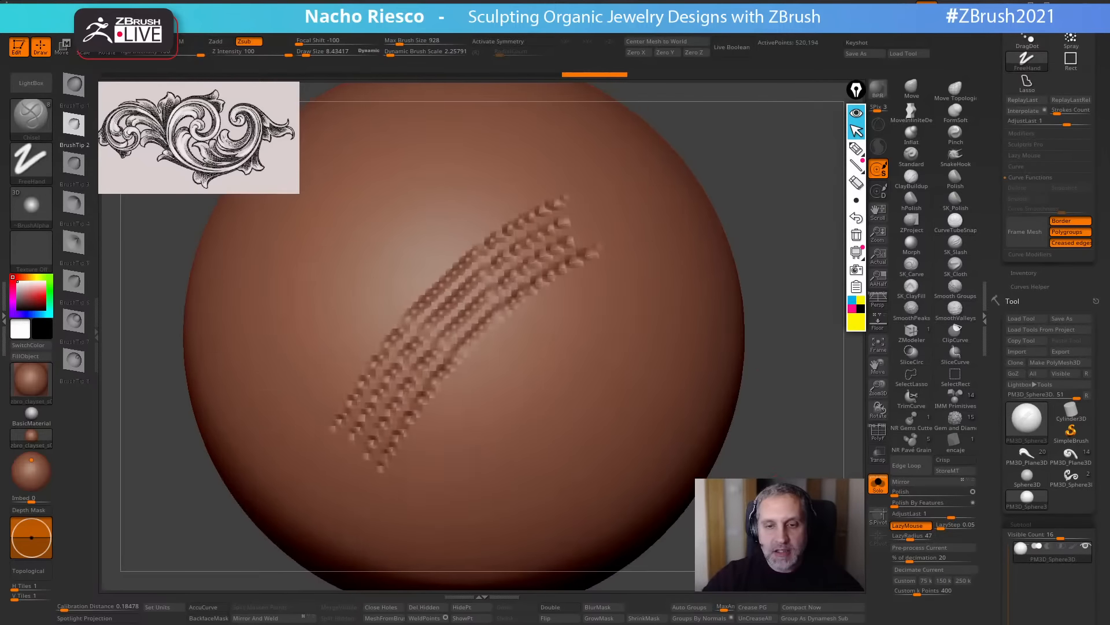
Undo the interpolated strokes and both diagonal grooves.
{"action": "key", "text": "ctrl+z"}
{"action": "key", "text": "ctrl+z"}
{"action": "key", "text": "ctrl+z"}
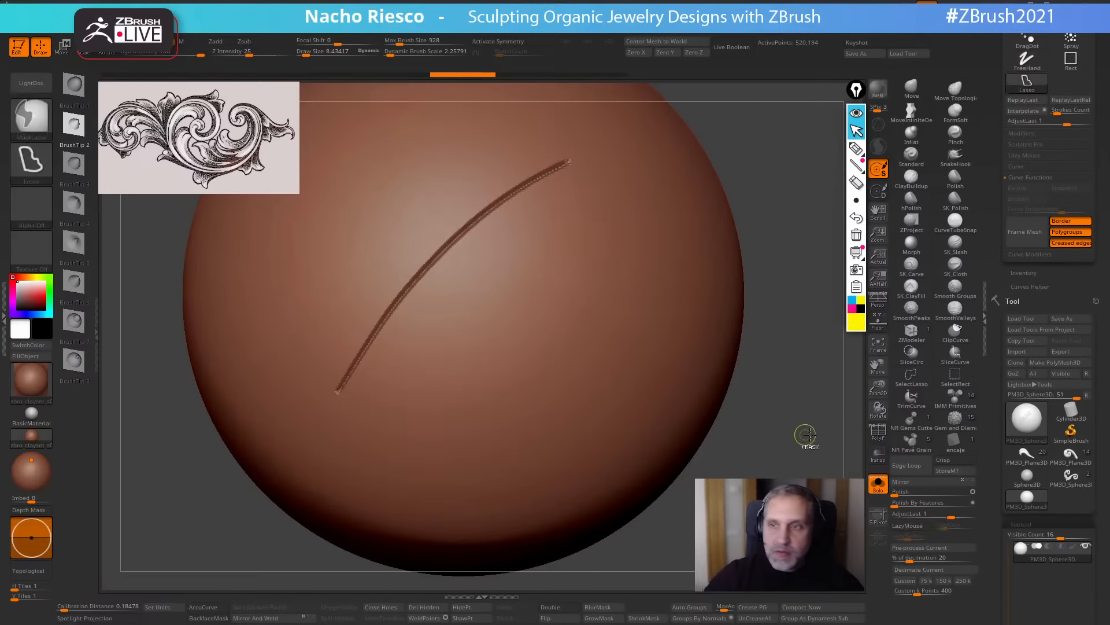
Duplicate the sphere subtool and store a morph target for it.
{"action": "mouse_move", "coordinate": [991, 454]}
{"action": "left_mouse_down"}
{"action": "mouse_move", "coordinate": [1001, 440]}
{"action": "mouse_move", "coordinate": [997, 332]}
{"action": "left_mouse_up"}
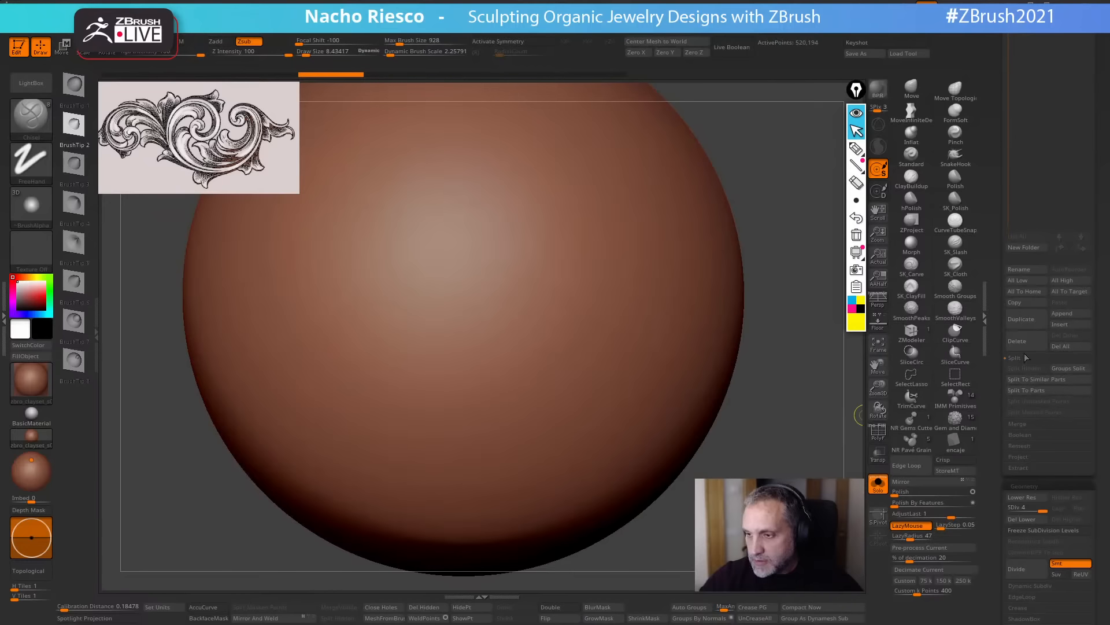
{"action": "left_click", "coordinate": [1025, 324]}
{"action": "left_click_drag", "start_coordinate": [756, 440], "coordinate": [750, 455], "text": "alt"}
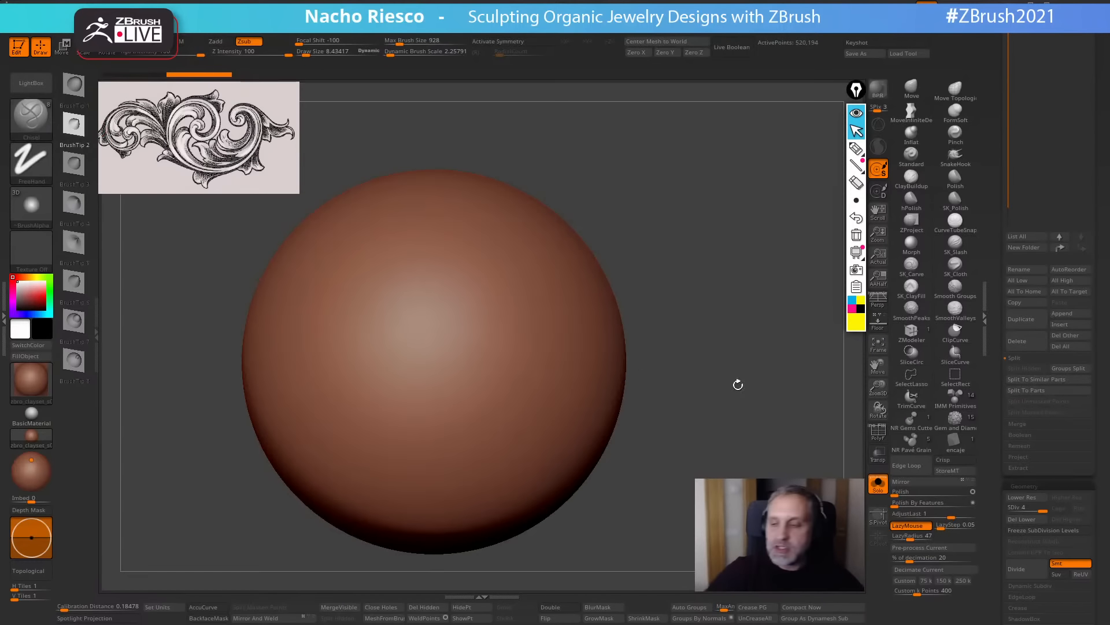
{"action": "left_click", "coordinate": [951, 471]}
Increase the Chisel brush's draw size to about 12.6.
{"action": "right_click_drag", "start_coordinate": [361, 377], "coordinate": [419, 382], "text": "alt"}
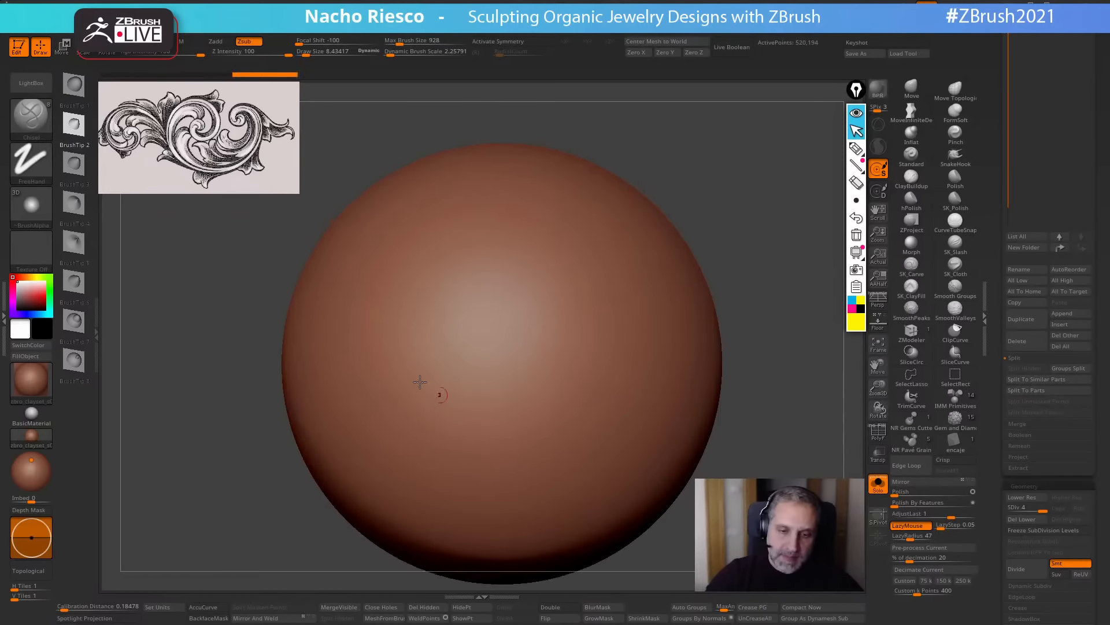
{"action": "key", "text": "s"}
{"action": "left_click_drag", "start_coordinate": [416, 380], "coordinate": [421, 380]}
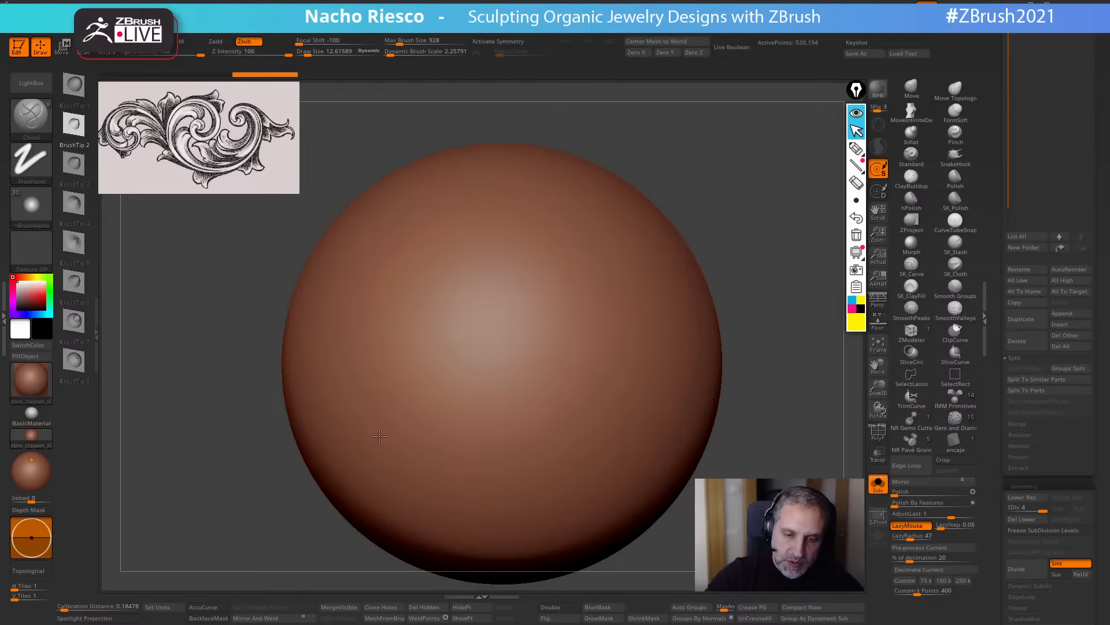
Try carving two curved diagonal grooves across the sphere, and undo both.
{"action": "mouse_move", "coordinate": [380, 436]}
{"action": "left_mouse_down"}
{"action": "mouse_move", "coordinate": [422, 350]}
{"action": "mouse_move", "coordinate": [503, 265]}
{"action": "mouse_move", "coordinate": [598, 224]}
{"action": "left_mouse_up"}
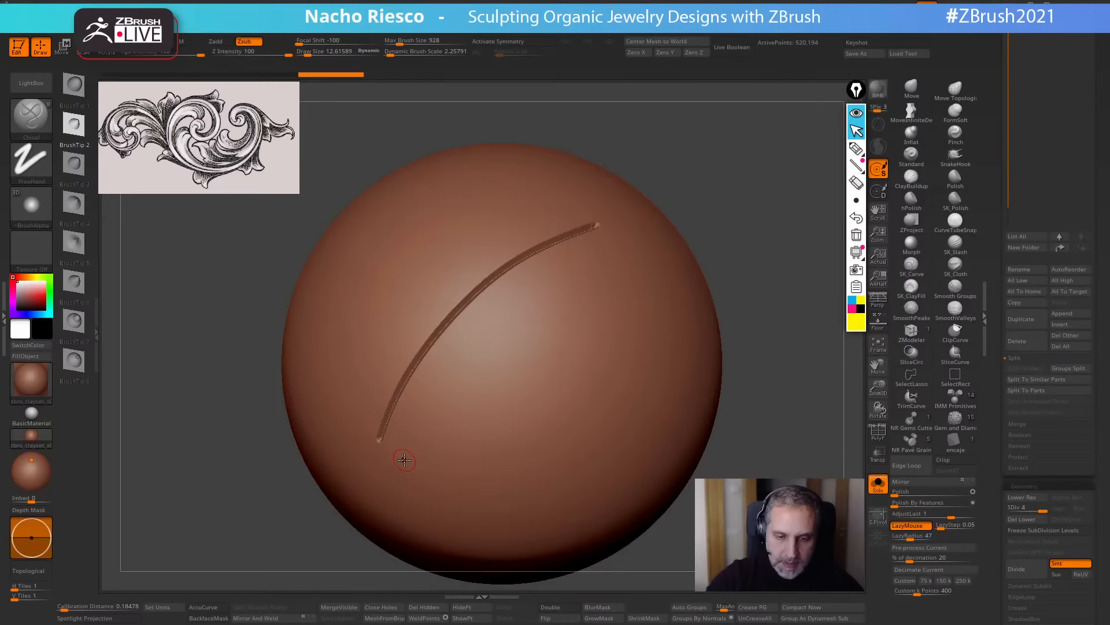
{"action": "mouse_move", "coordinate": [453, 403]}
{"action": "left_mouse_down"}
{"action": "mouse_move", "coordinate": [526, 330]}
{"action": "mouse_move", "coordinate": [602, 314]}
{"action": "left_mouse_up"}
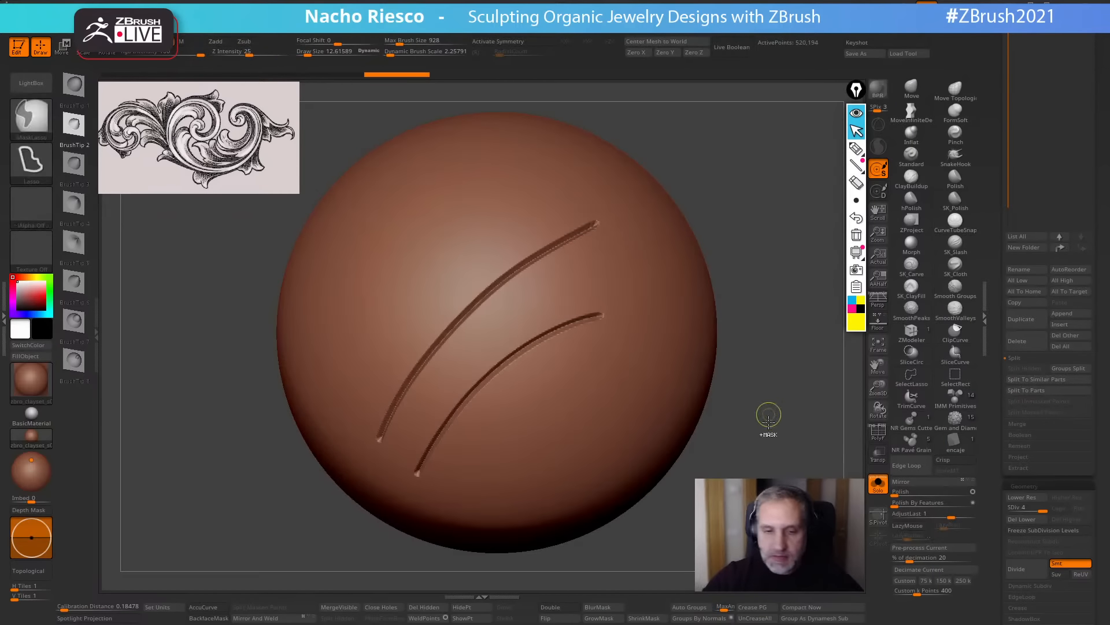
{"action": "key", "text": "ctrl+z"}
{"action": "key", "text": "ctrl+z"}
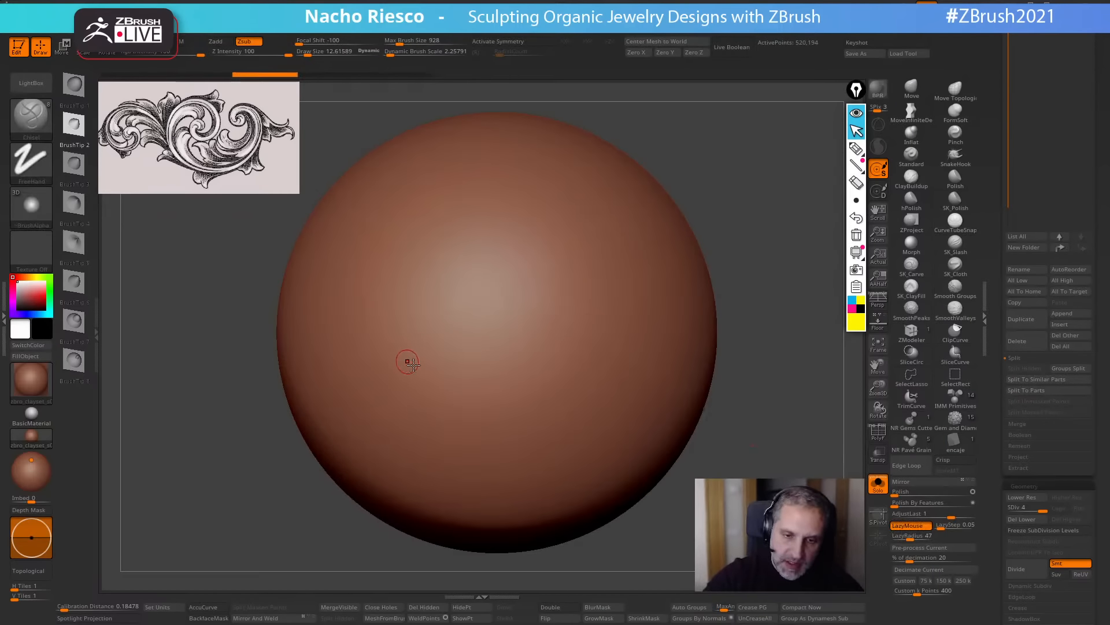
{"action": "left_click", "coordinate": [877, 431]}
{"action": "left_click", "coordinate": [877, 431]}
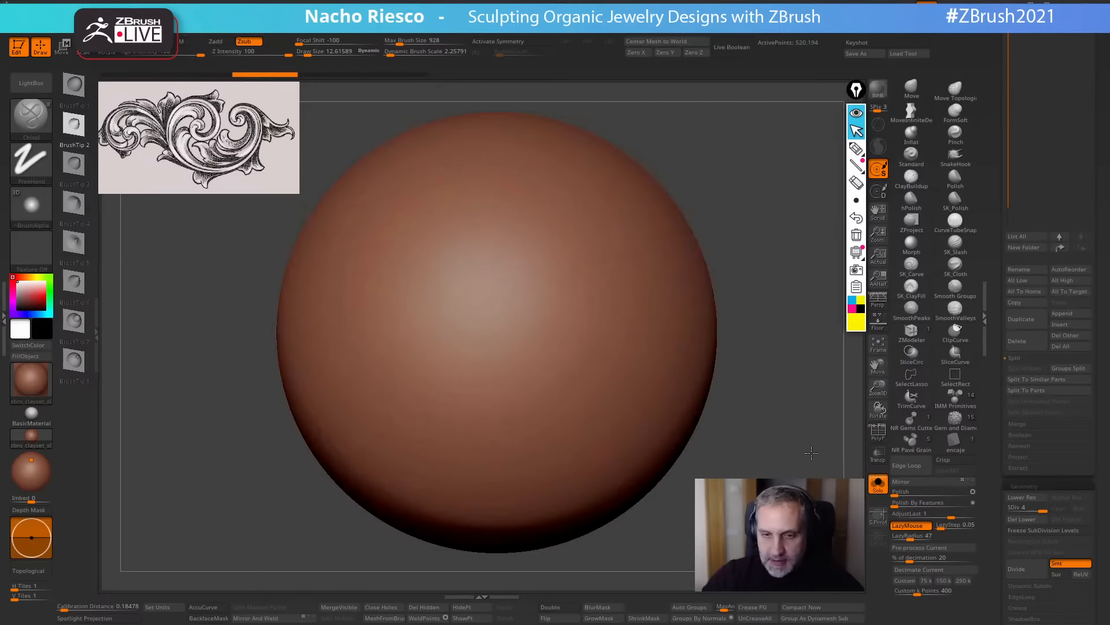
Carve two closely nested arch-shaped grooves on the sphere and interpolate strokes between them.
{"action": "mouse_move", "coordinate": [405, 406]}
{"action": "left_mouse_down"}
{"action": "mouse_move", "coordinate": [463, 275]}
{"action": "mouse_move", "coordinate": [570, 246]}
{"action": "left_mouse_up"}
{"action": "left_click_drag", "start_coordinate": [646, 310], "coordinate": [630, 358]}
{"action": "left_click_drag", "start_coordinate": [746, 272], "coordinate": [738, 321]}
{"action": "mouse_move", "coordinate": [428, 418]}
{"action": "left_mouse_down"}
{"action": "mouse_move", "coordinate": [457, 326]}
{"action": "mouse_move", "coordinate": [532, 282]}
{"action": "mouse_move", "coordinate": [599, 303]}
{"action": "left_mouse_up"}
{"action": "left_click_drag", "start_coordinate": [559, 376], "coordinate": [557, 379]}
{"action": "left_click_drag", "start_coordinate": [769, 376], "coordinate": [755, 368]}
{"action": "left_click_drag", "start_coordinate": [996, 172], "coordinate": [995, 338]}
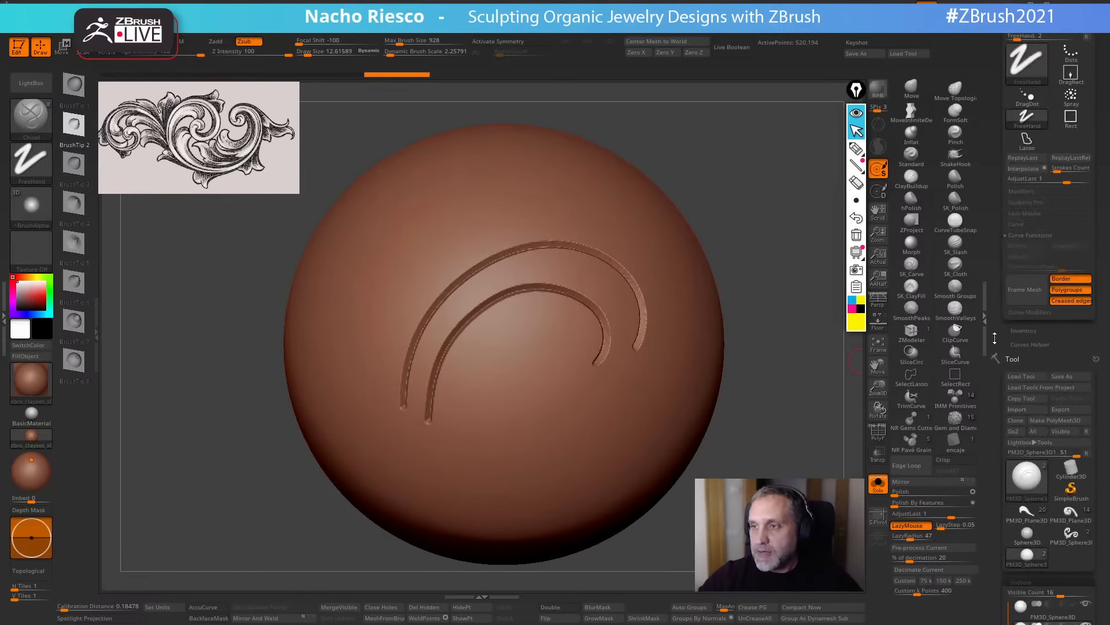
{"action": "left_click", "coordinate": [1028, 170]}
Undo the interpolated strokes and both nested arch grooves.
{"action": "key", "text": "ctrl+z"}
{"action": "key", "text": "ctrl+z"}
{"action": "key", "text": "ctrl+z"}
{"action": "key", "text": "ctrl+z"}
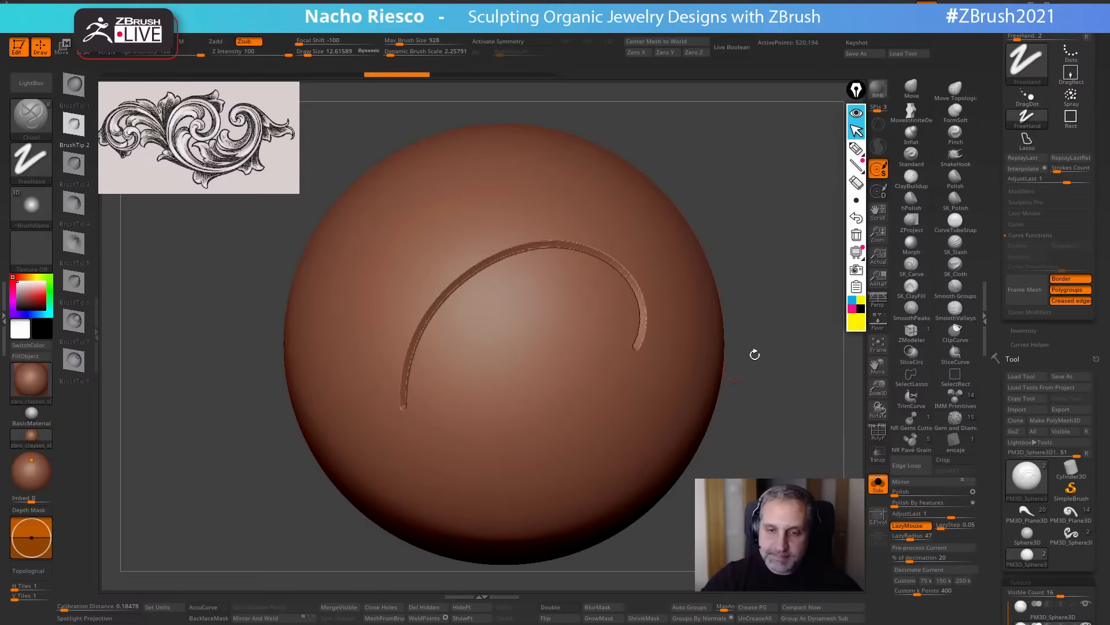
Carve two widely spaced nested arched grooves on the sphere and interpolate two more grooves between them.
{"action": "left_click_drag", "start_coordinate": [780, 337], "coordinate": [754, 325], "text": "alt"}
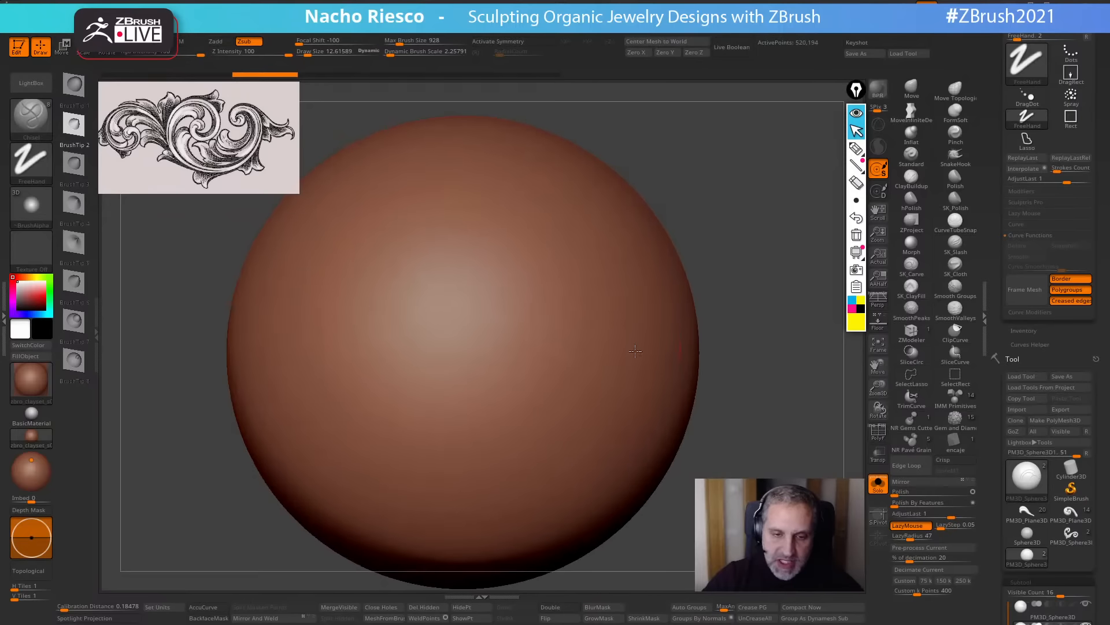
{"action": "mouse_move", "coordinate": [359, 346]}
{"action": "left_mouse_down"}
{"action": "mouse_move", "coordinate": [409, 272]}
{"action": "mouse_move", "coordinate": [520, 222]}
{"action": "mouse_move", "coordinate": [590, 237]}
{"action": "mouse_move", "coordinate": [611, 259]}
{"action": "left_mouse_up"}
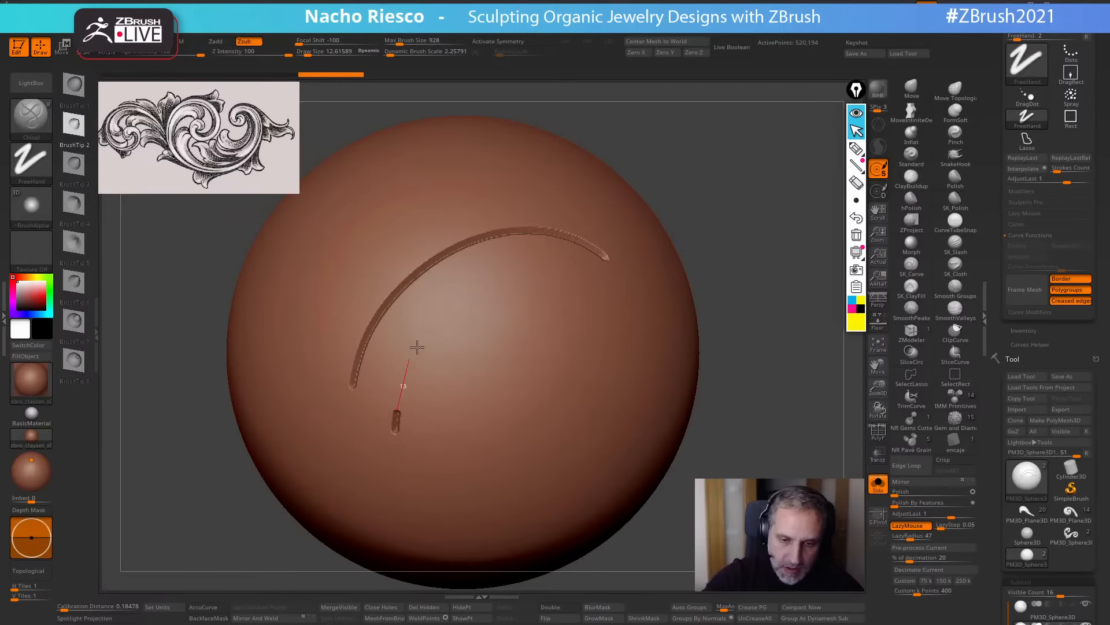
{"action": "mouse_move", "coordinate": [417, 347]}
{"action": "left_mouse_down"}
{"action": "mouse_move", "coordinate": [513, 285]}
{"action": "mouse_move", "coordinate": [575, 312]}
{"action": "mouse_move", "coordinate": [601, 361]}
{"action": "left_mouse_up"}
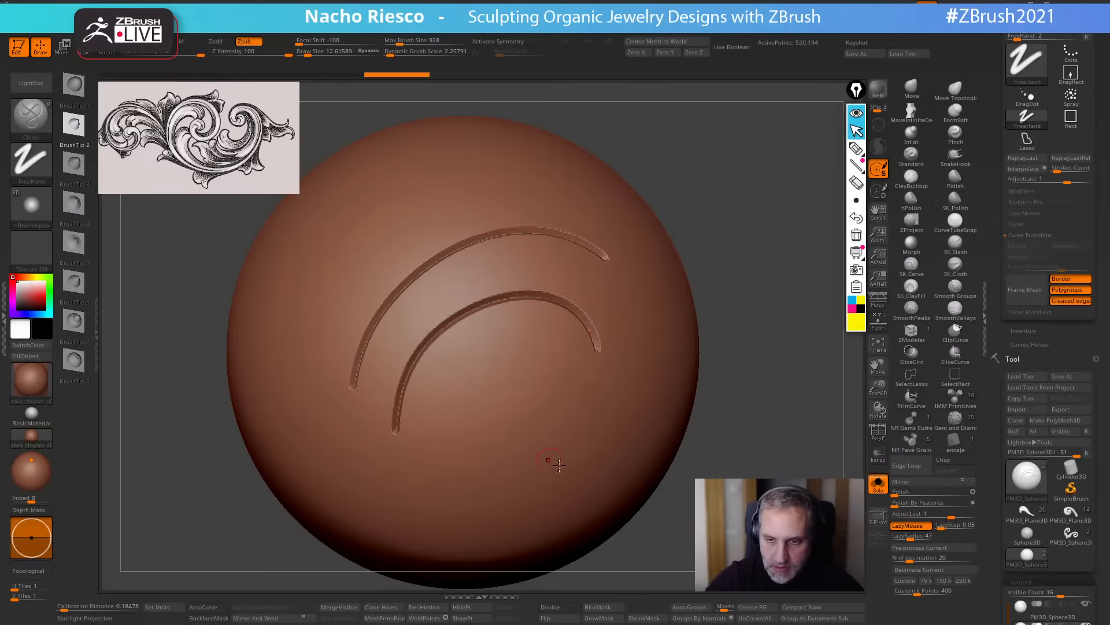
{"action": "left_click", "coordinate": [1024, 169]}
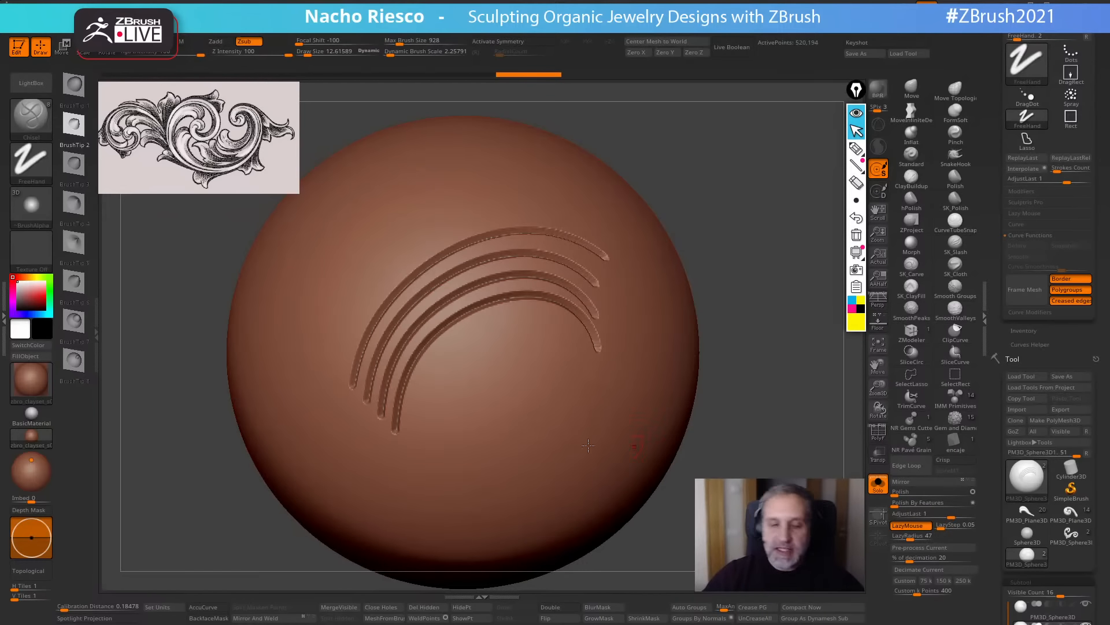
Try carving a straight groove across the lower ends of the four arched grooves, undoing each attempt.
{"action": "left_click_drag", "start_coordinate": [417, 401], "coordinate": [453, 425]}
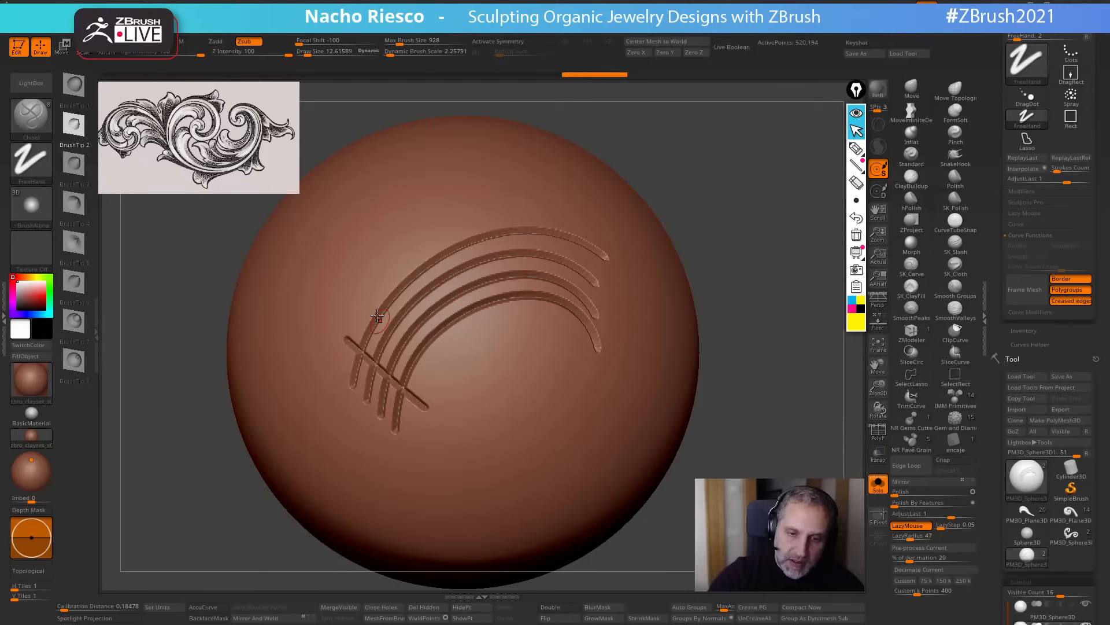
{"action": "left_click_drag", "start_coordinate": [728, 262], "coordinate": [699, 436]}
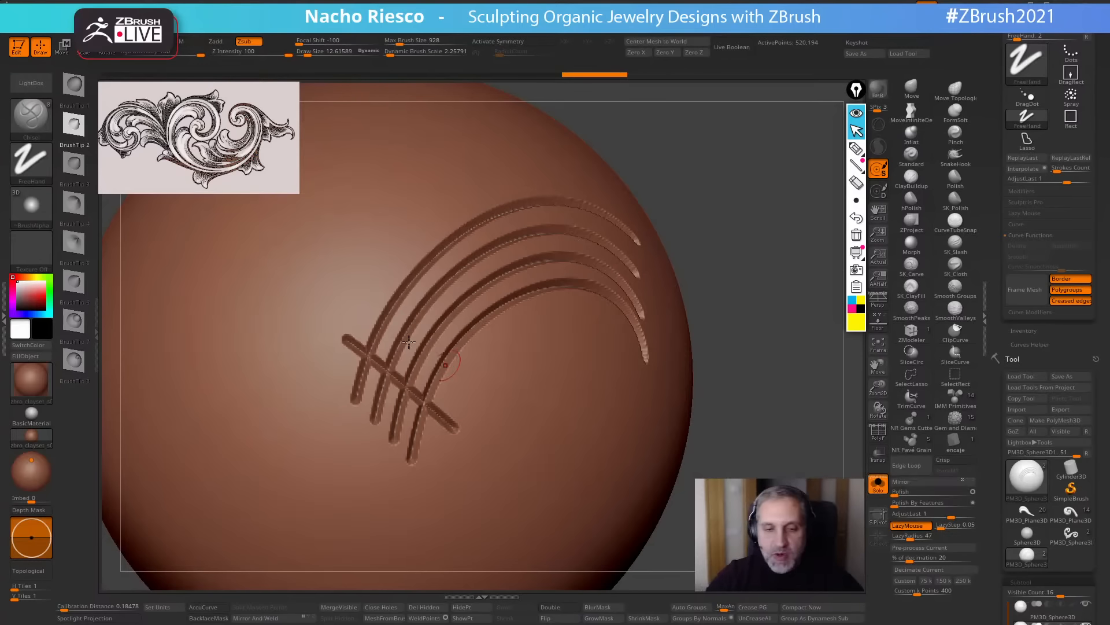
{"action": "key", "text": "ctrl+z"}
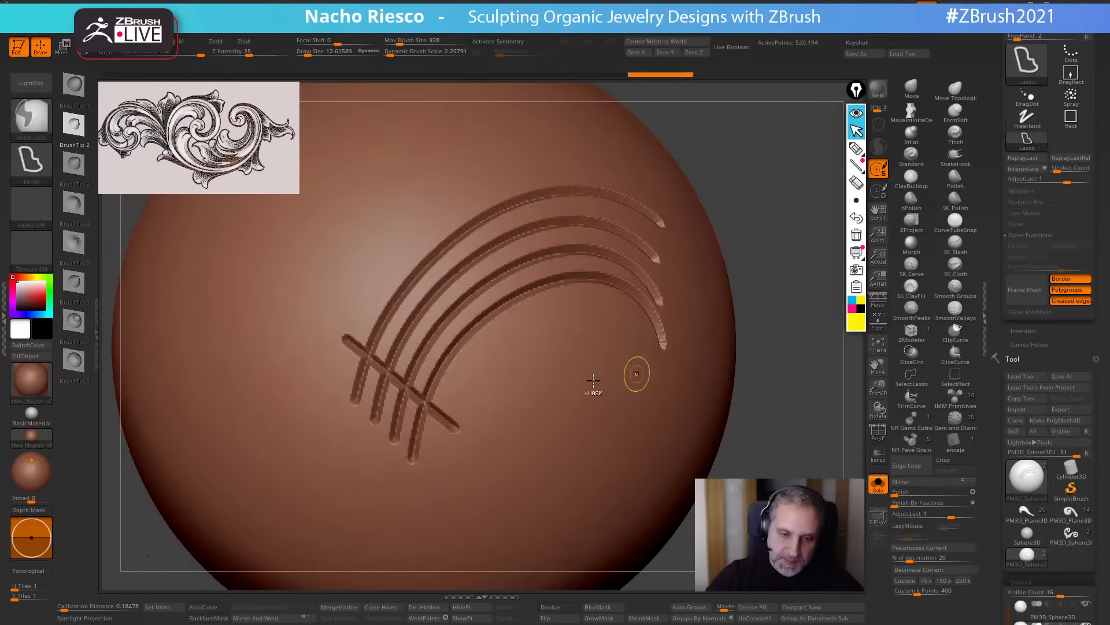
{"action": "left_click_drag", "start_coordinate": [388, 407], "coordinate": [314, 313]}
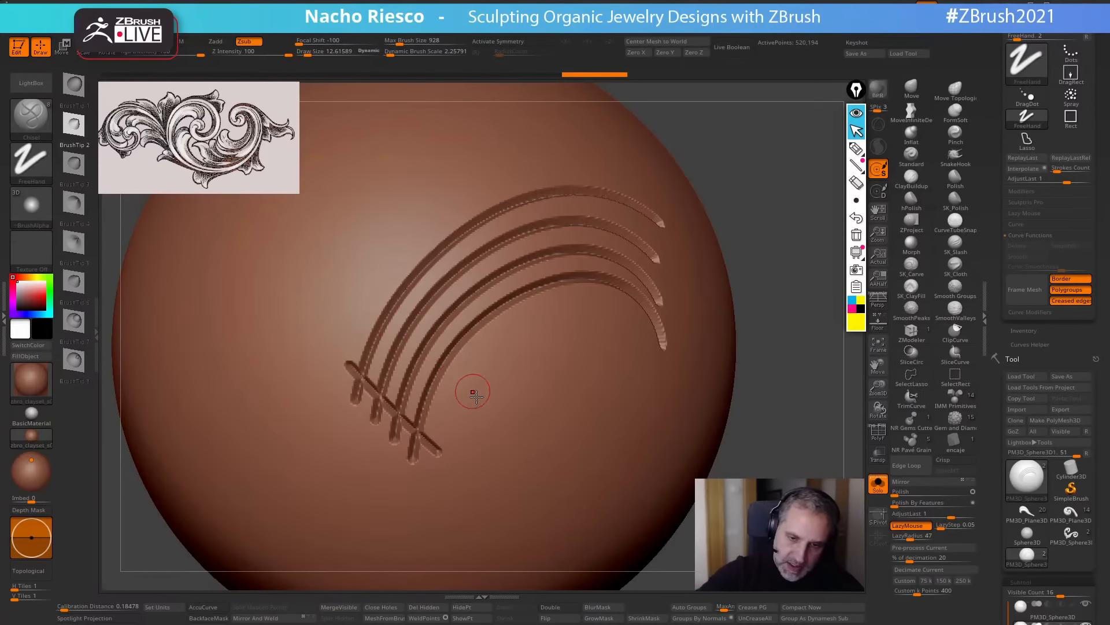
{"action": "key", "text": "ctrl+z"}
Carve one straight groove across the arches' lower ends and another crossing the inner arches near their middle.
{"action": "left_click_drag", "start_coordinate": [443, 458], "coordinate": [319, 317]}
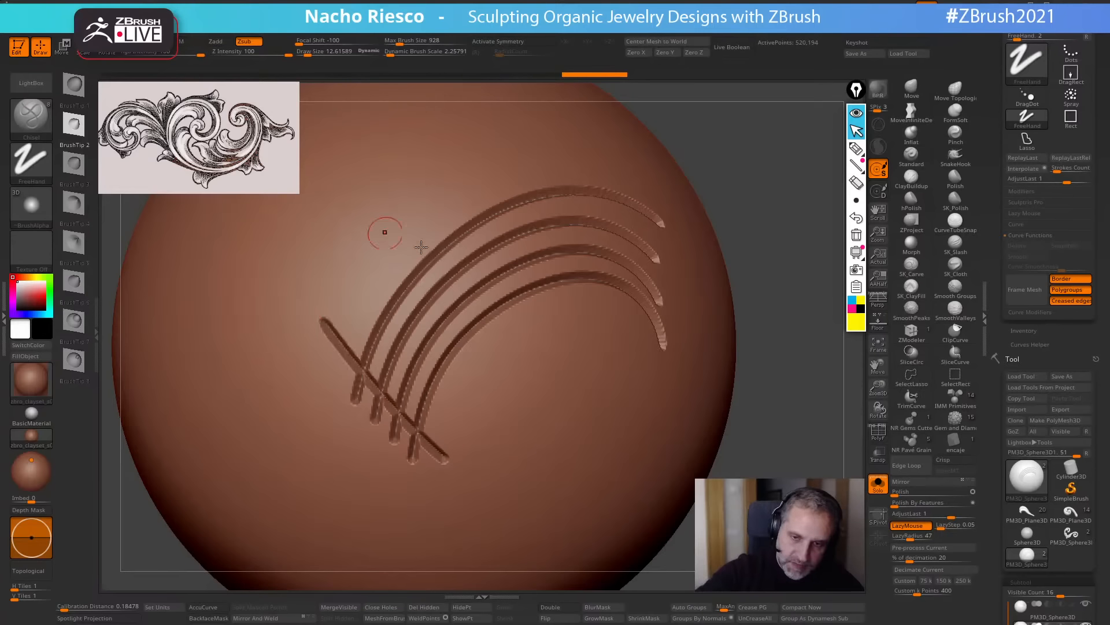
{"action": "left_click_drag", "start_coordinate": [532, 266], "coordinate": [520, 213]}
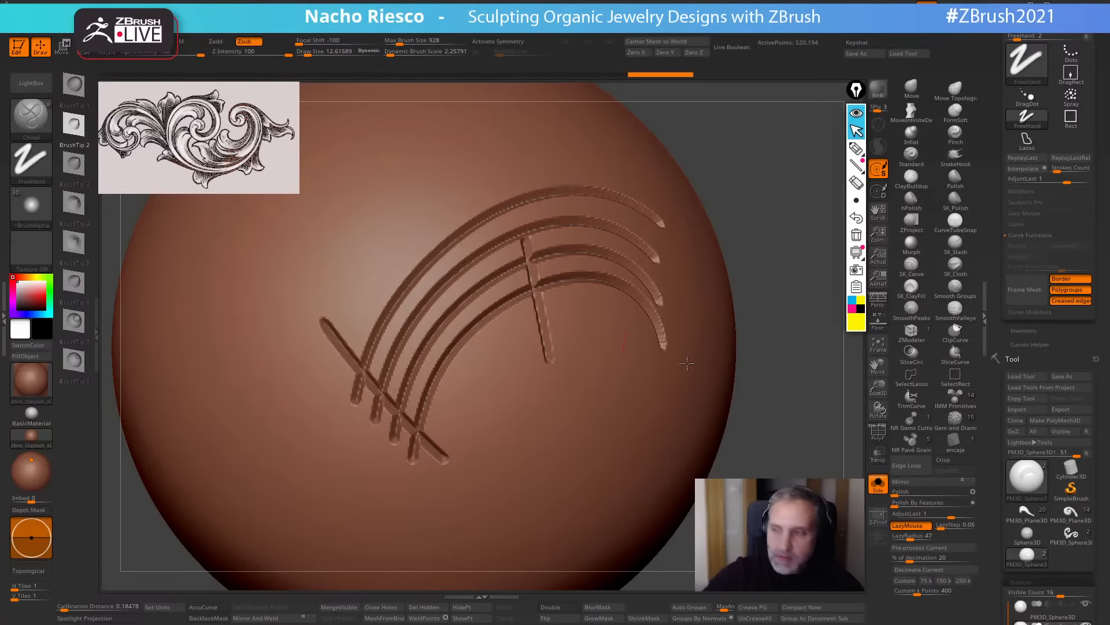
{"action": "mouse_move", "coordinate": [812, 454]}
{"action": "left_mouse_down"}
{"action": "mouse_move", "coordinate": [769, 450]}
{"action": "mouse_move", "coordinate": [838, 443]}
{"action": "left_mouse_up"}
Set Strokes Count to 6 for interpolating between the two straight cross grooves.
{"action": "key", "text": "ctrl+z"}
{"action": "key", "text": "ctrl+z"}
{"action": "left_click", "coordinate": [1063, 171]}
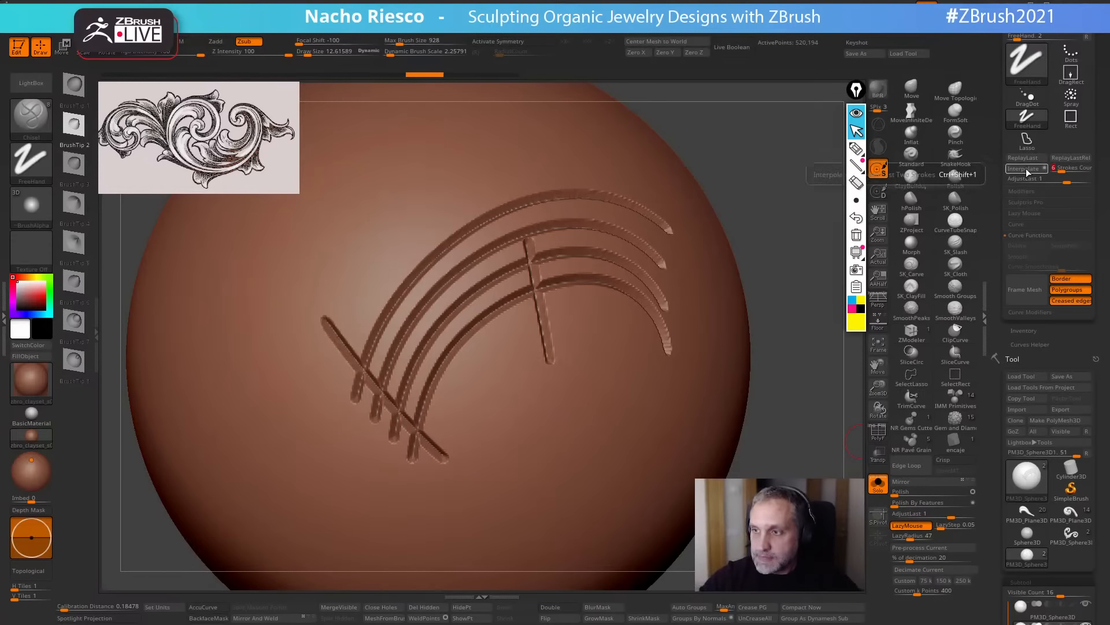
Recarve the two straight cross grooves over the sphere's arched grooves and interpolate strokes between them.
{"action": "left_click_drag", "start_coordinate": [818, 428], "coordinate": [778, 445]}
{"action": "key", "text": "ctrl+z"}
{"action": "key", "text": "ctrl+z"}
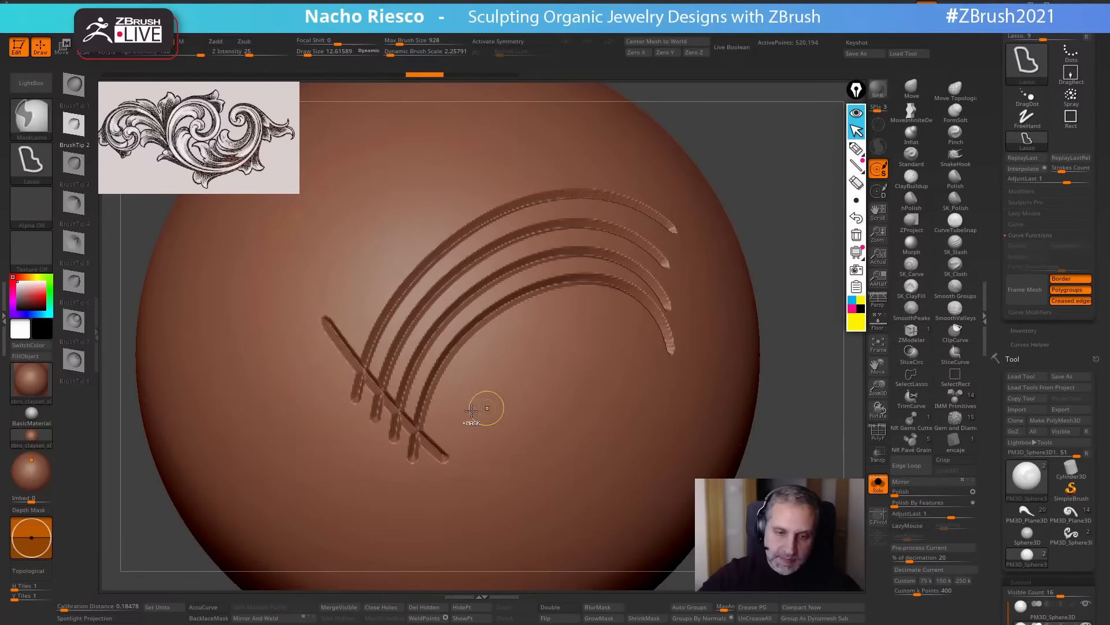
{"action": "left_click_drag", "start_coordinate": [388, 408], "coordinate": [334, 317]}
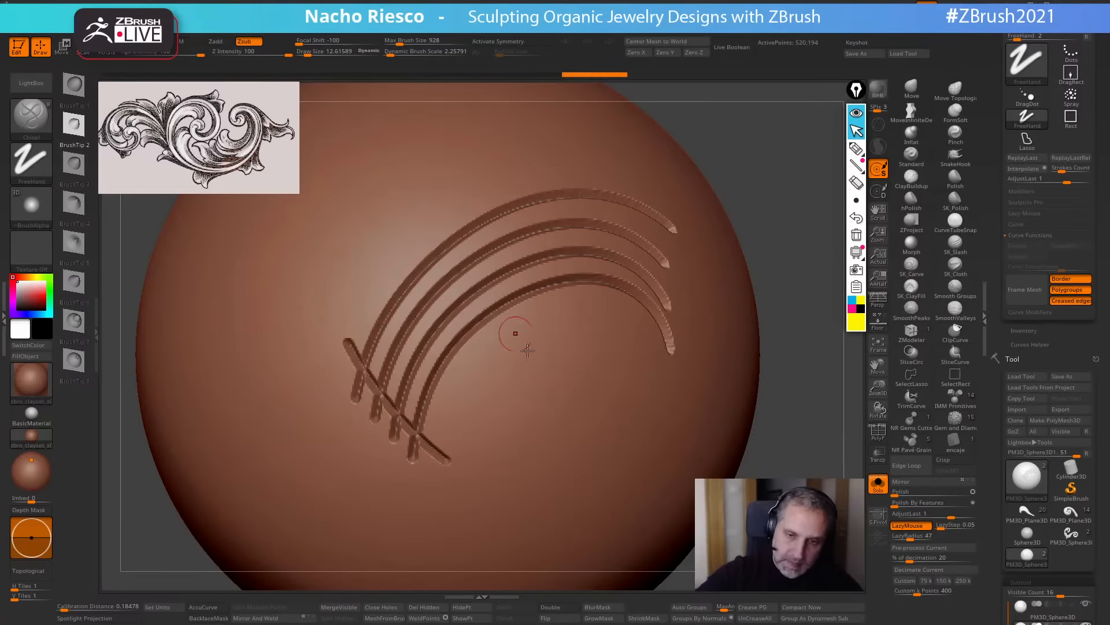
{"action": "left_click_drag", "start_coordinate": [546, 337], "coordinate": [524, 232]}
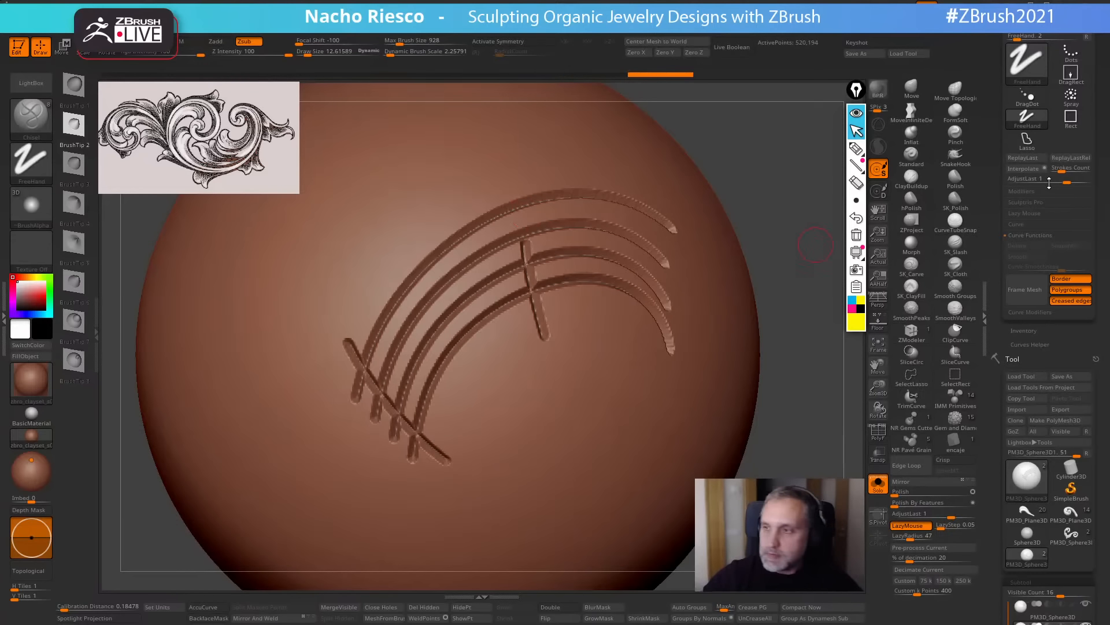
{"action": "left_click", "coordinate": [1030, 166]}
{"action": "left_click_drag", "start_coordinate": [694, 462], "coordinate": [627, 476], "text": "alt"}
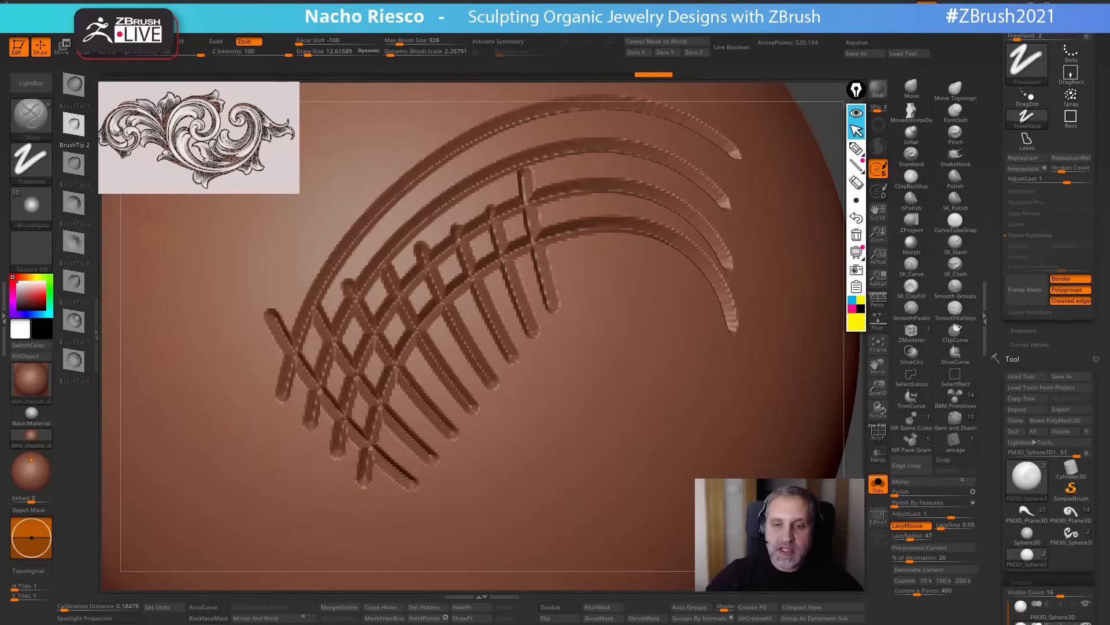
Mark two groove crossings on the inner arches with black pen annotations, and clear the annotations.
{"action": "right_click_drag", "start_coordinate": [702, 408], "coordinate": [729, 223]}
{"action": "right_click_drag", "start_coordinate": [771, 155], "coordinate": [840, 147], "text": "alt"}
{"action": "left_click", "coordinate": [861, 309]}
{"action": "left_click", "coordinate": [857, 147]}
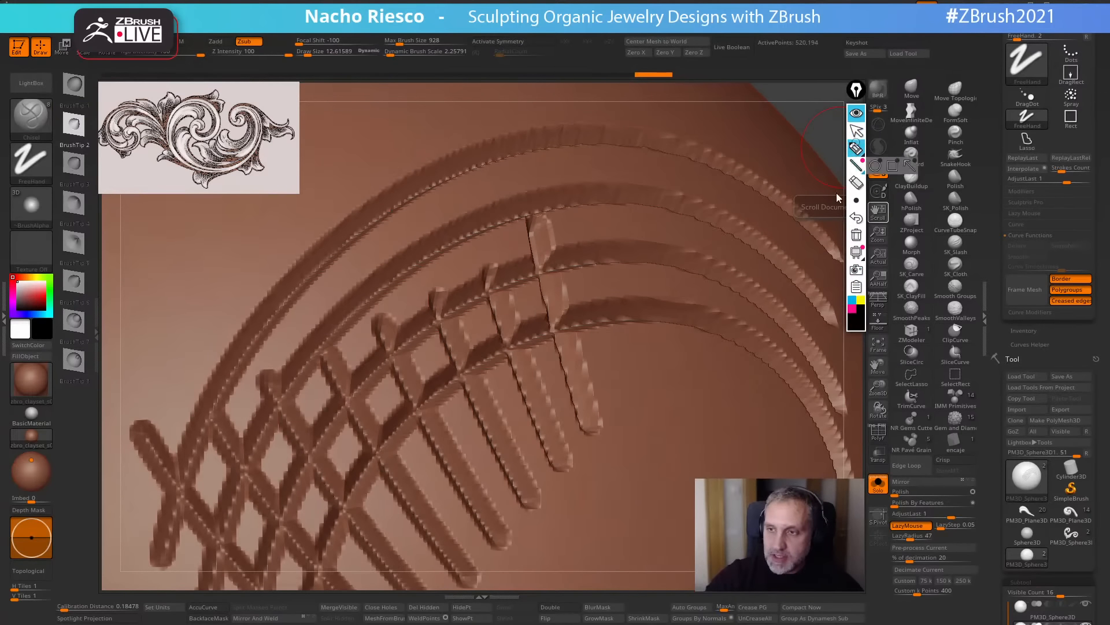
{"action": "mouse_move", "coordinate": [460, 321]}
{"action": "left_mouse_down"}
{"action": "mouse_move", "coordinate": [465, 339]}
{"action": "mouse_move", "coordinate": [446, 341]}
{"action": "left_mouse_up"}
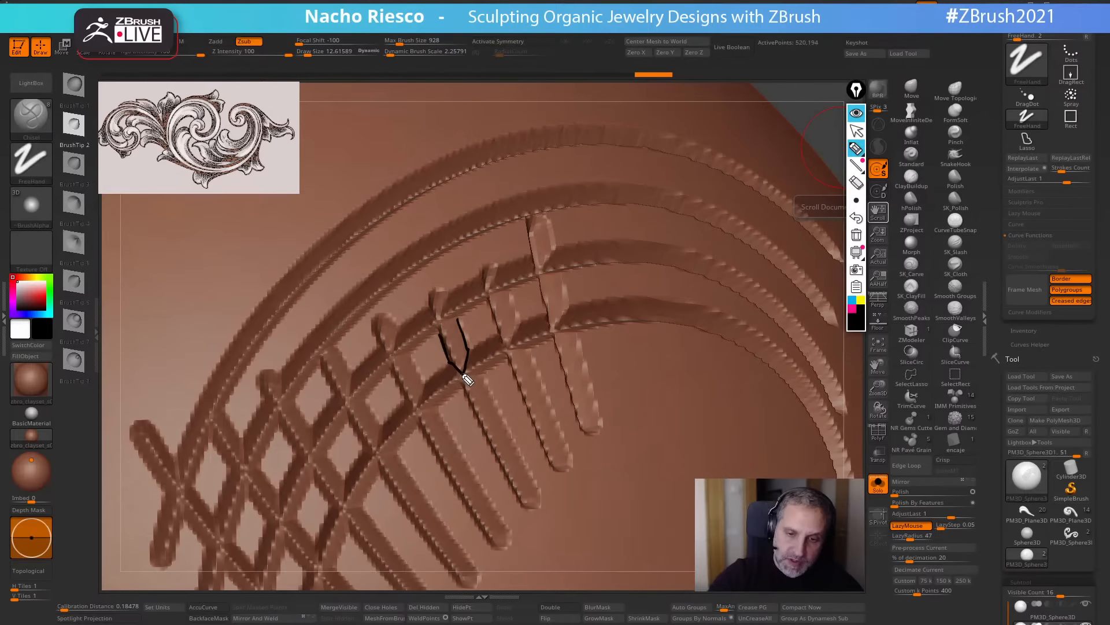
{"action": "left_click_drag", "start_coordinate": [485, 301], "coordinate": [495, 321]}
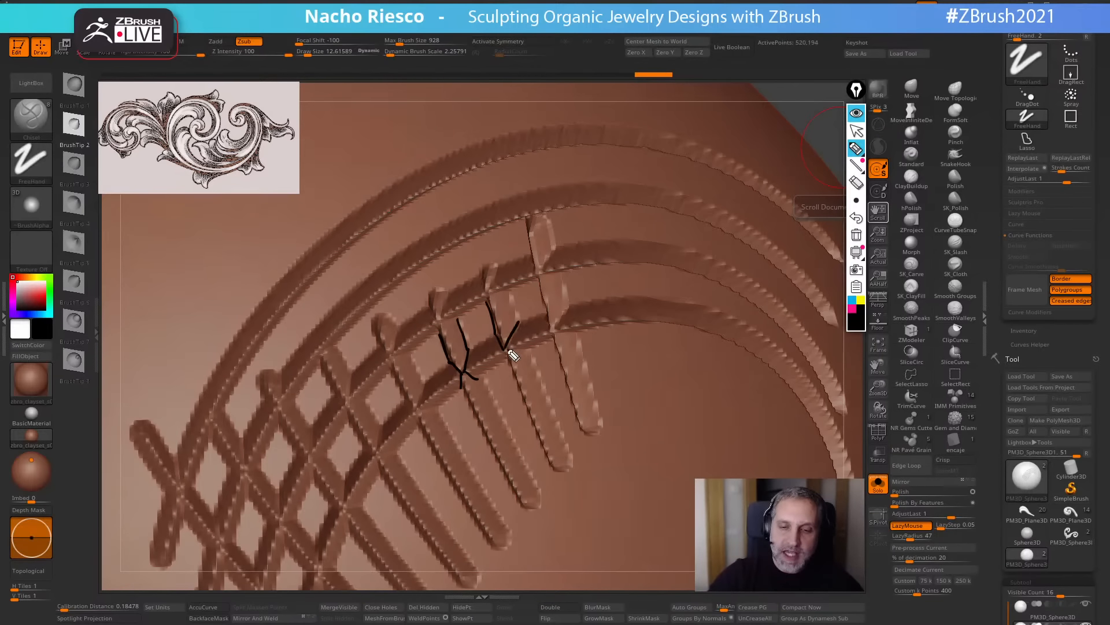
{"action": "left_click_drag", "start_coordinate": [508, 348], "coordinate": [528, 351]}
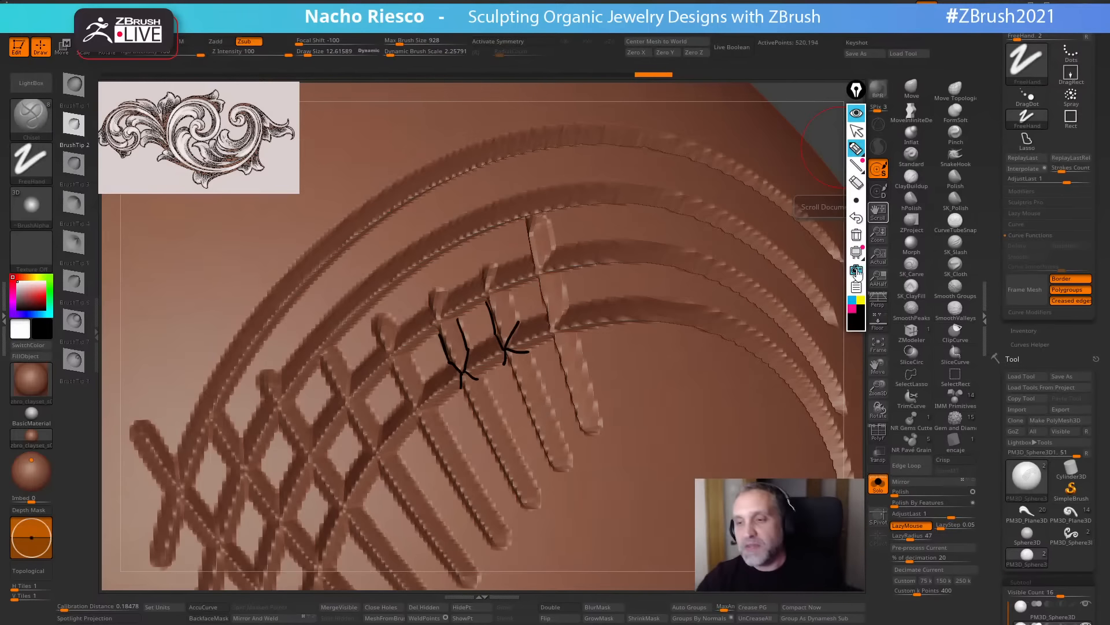
{"action": "left_click", "coordinate": [857, 234]}
{"action": "left_click", "coordinate": [856, 130]}
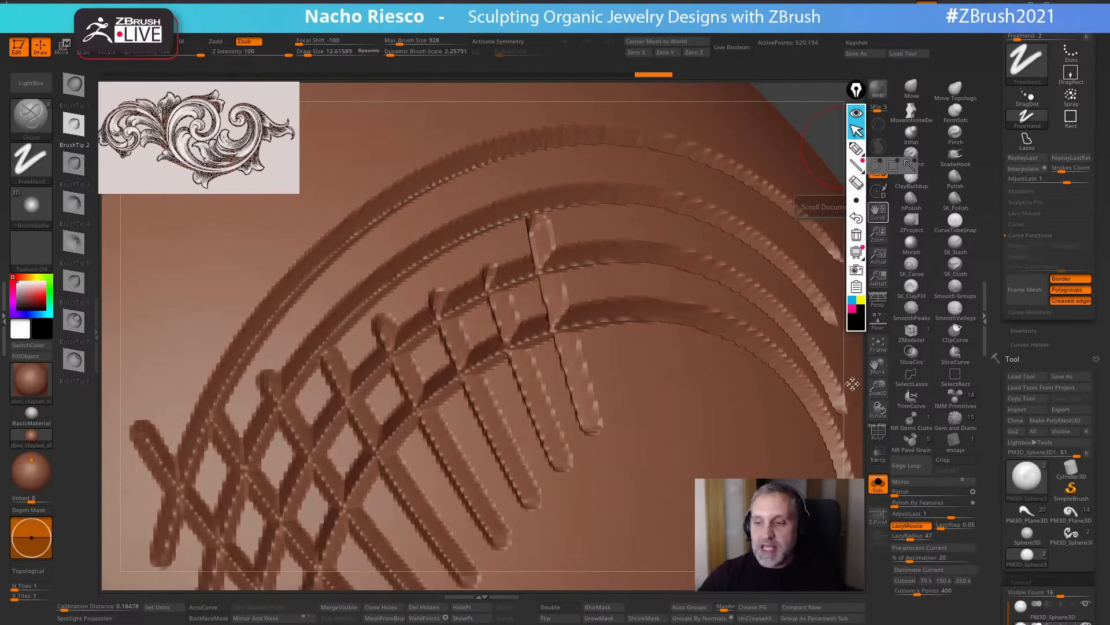
Switch the active tool from the test sphere to the PM3D_Plane3D ornament with 20 subtools and turn off Solo mode.
{"action": "mouse_move", "coordinate": [852, 383]}
{"action": "left_mouse_down"}
{"action": "mouse_move", "coordinate": [849, 273]}
{"action": "mouse_move", "coordinate": [862, 423]}
{"action": "mouse_move", "coordinate": [834, 269]}
{"action": "mouse_move", "coordinate": [815, 231]}
{"action": "left_mouse_up"}
{"action": "left_click_drag", "start_coordinate": [827, 397], "coordinate": [781, 270], "text": "alt"}
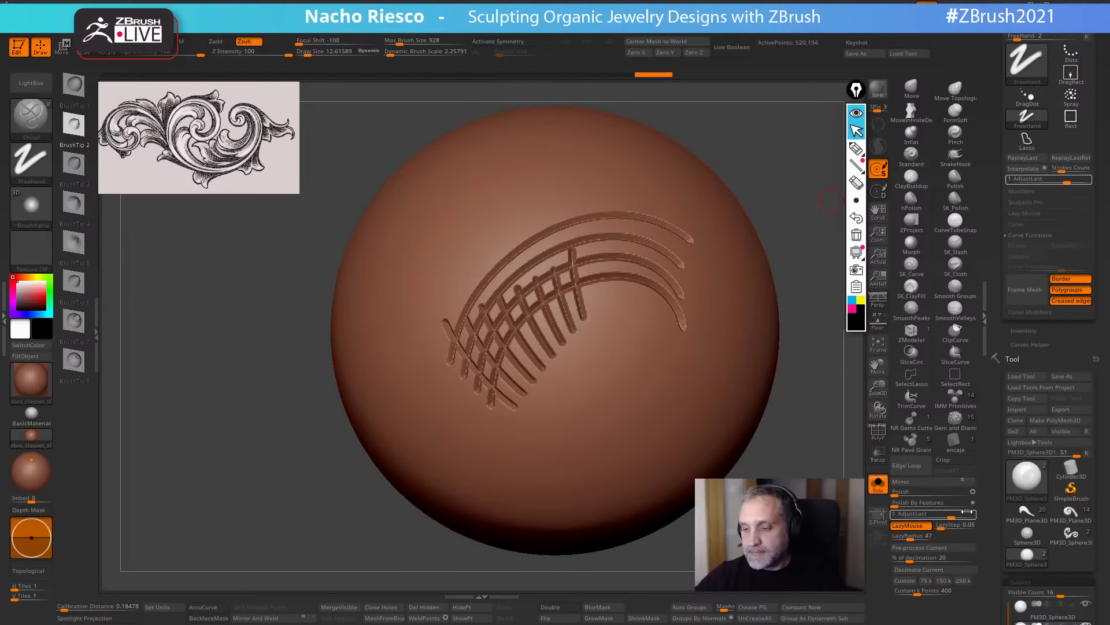
{"action": "left_click_drag", "start_coordinate": [1001, 480], "coordinate": [1015, 371]}
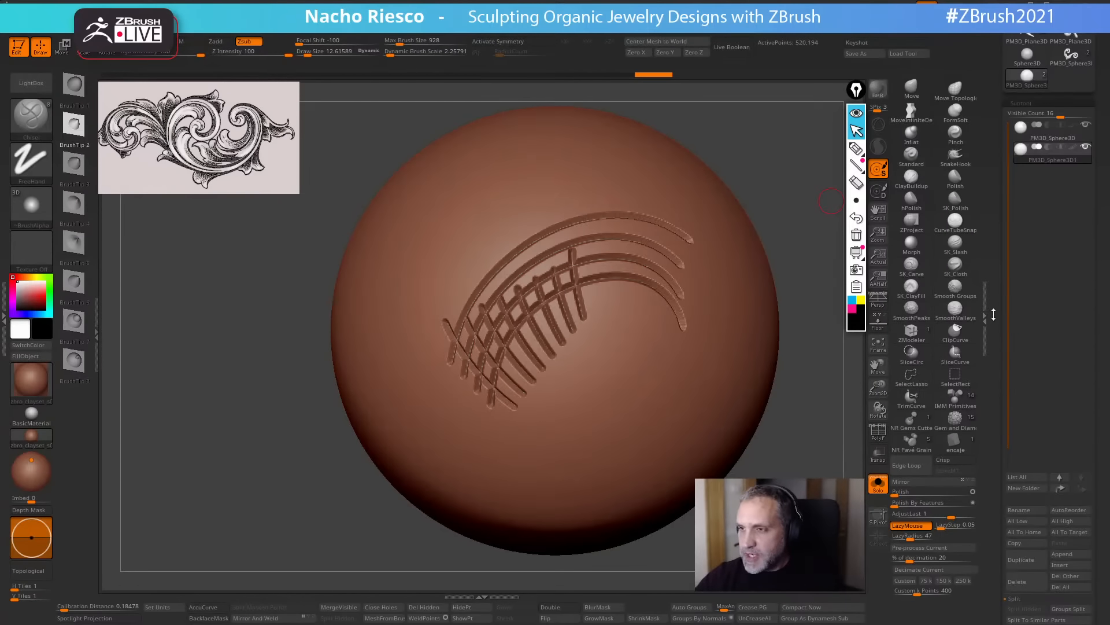
{"action": "left_click_drag", "start_coordinate": [994, 314], "coordinate": [994, 476]}
{"action": "left_click", "coordinate": [1072, 219]}
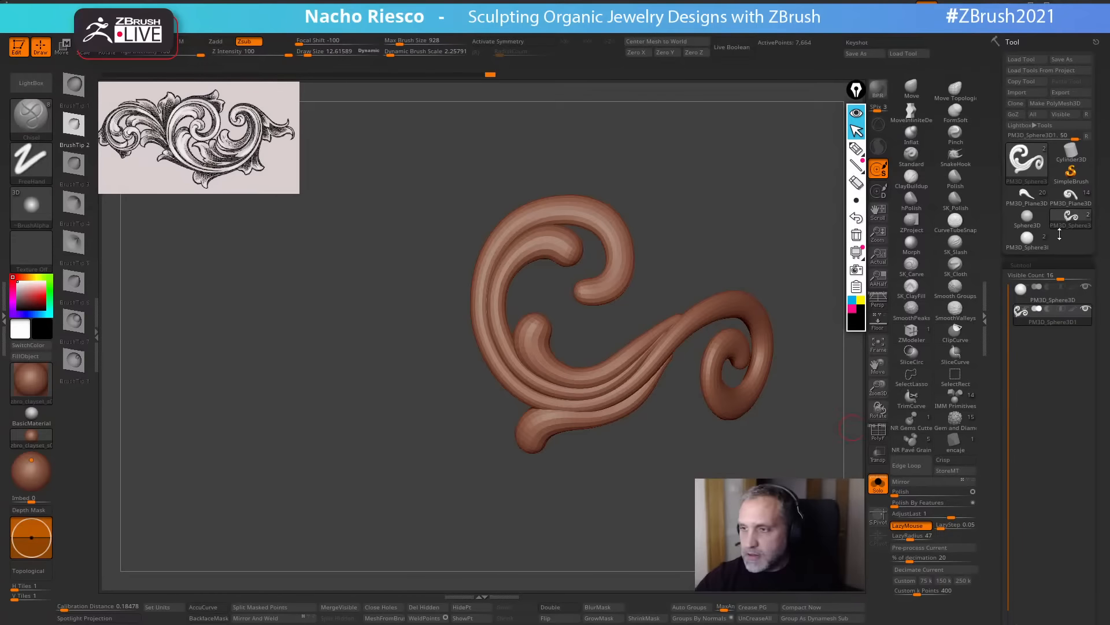
{"action": "left_click", "coordinate": [1071, 196]}
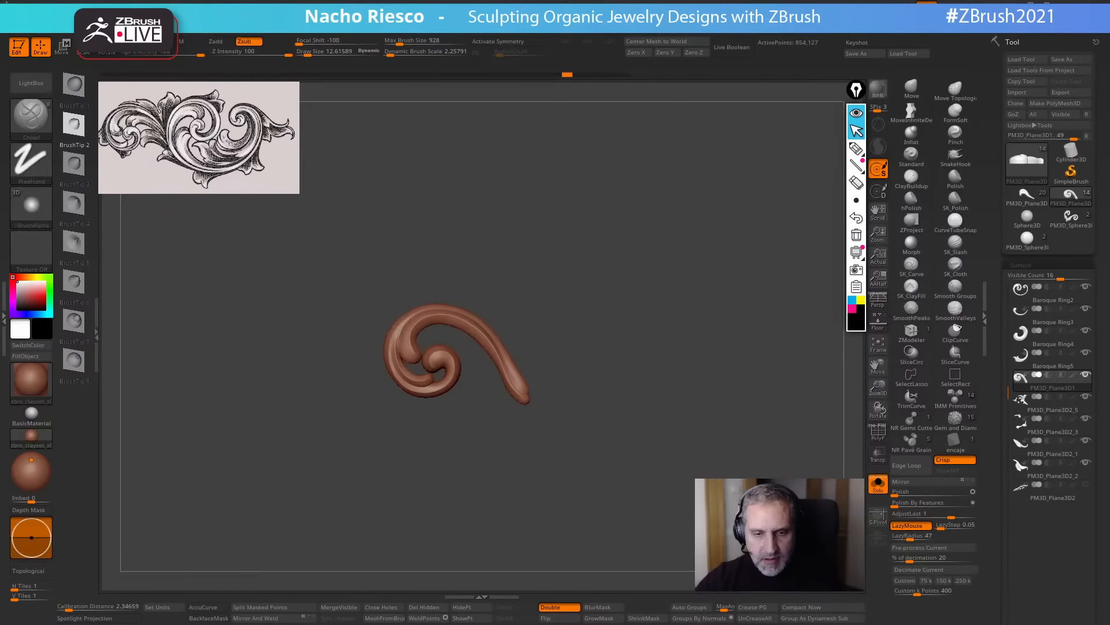
{"action": "left_click", "coordinate": [878, 486]}
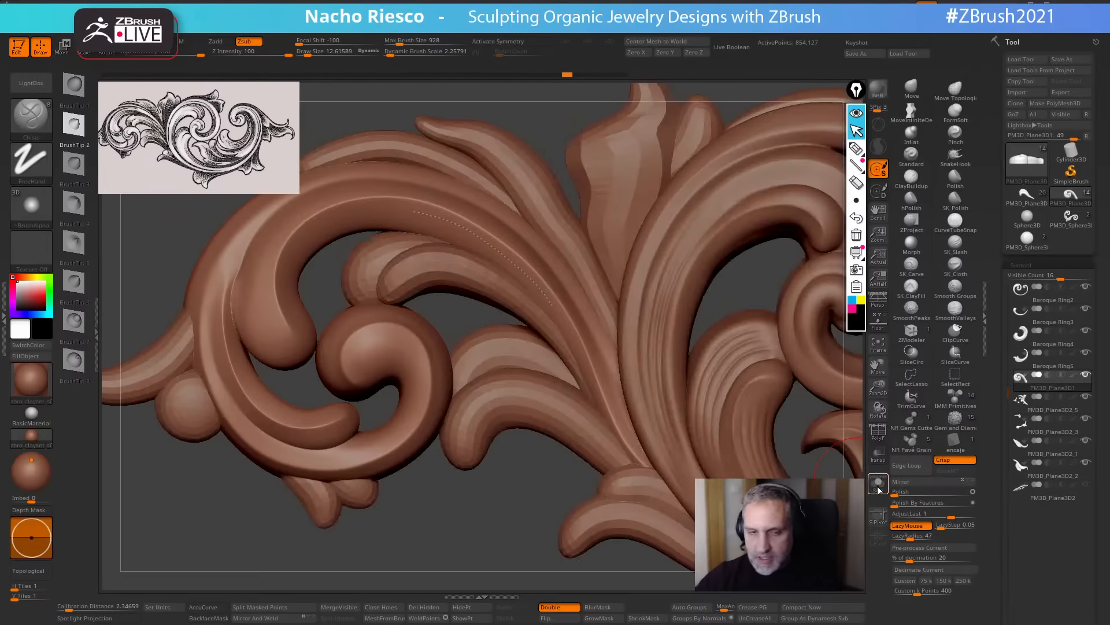
{"action": "left_click", "coordinate": [1027, 196]}
Select the ornament's outermost left leaf subtool, isolate it with Solo mode and frame it.
{"action": "left_click_drag", "start_coordinate": [478, 466], "coordinate": [408, 524], "text": "alt"}
{"action": "mouse_move", "coordinate": [480, 567]}
{"action": "left_mouse_down", "text": "alt"}
{"action": "mouse_move", "coordinate": [507, 520]}
{"action": "mouse_move", "coordinate": [629, 545]}
{"action": "left_mouse_up", "text": "alt"}
{"action": "left_click", "coordinate": [324, 328], "text": "alt"}
{"action": "left_click_drag", "start_coordinate": [372, 476], "coordinate": [488, 508], "text": "alt"}
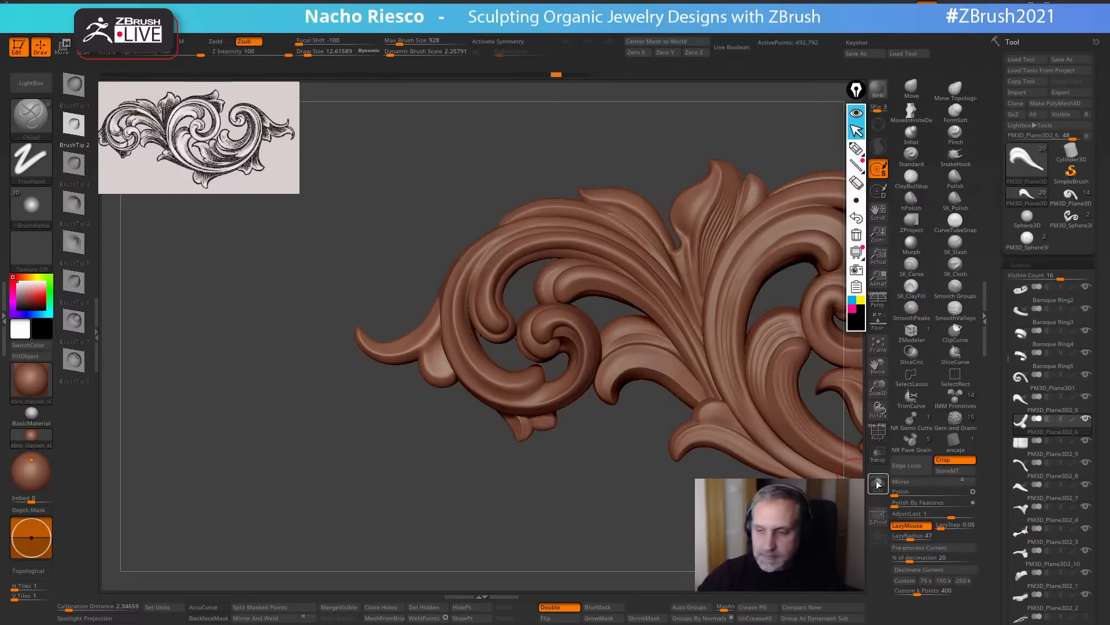
{"action": "left_click", "coordinate": [877, 484]}
{"action": "key", "text": "f"}
{"action": "key", "text": "f"}
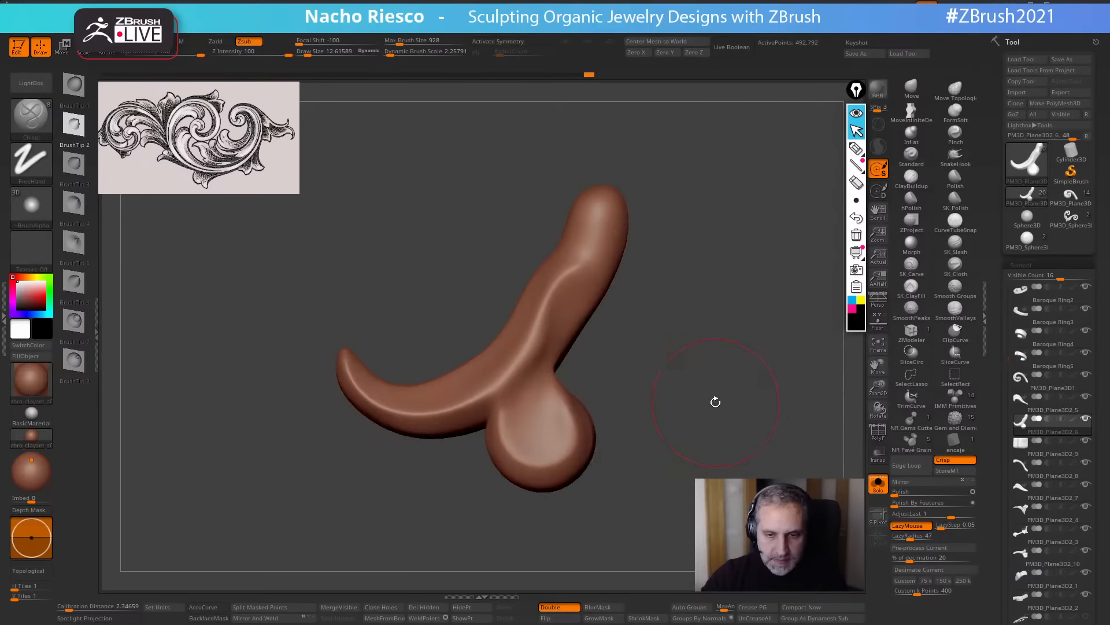
{"action": "left_click_drag", "start_coordinate": [709, 394], "coordinate": [758, 433], "text": "alt"}
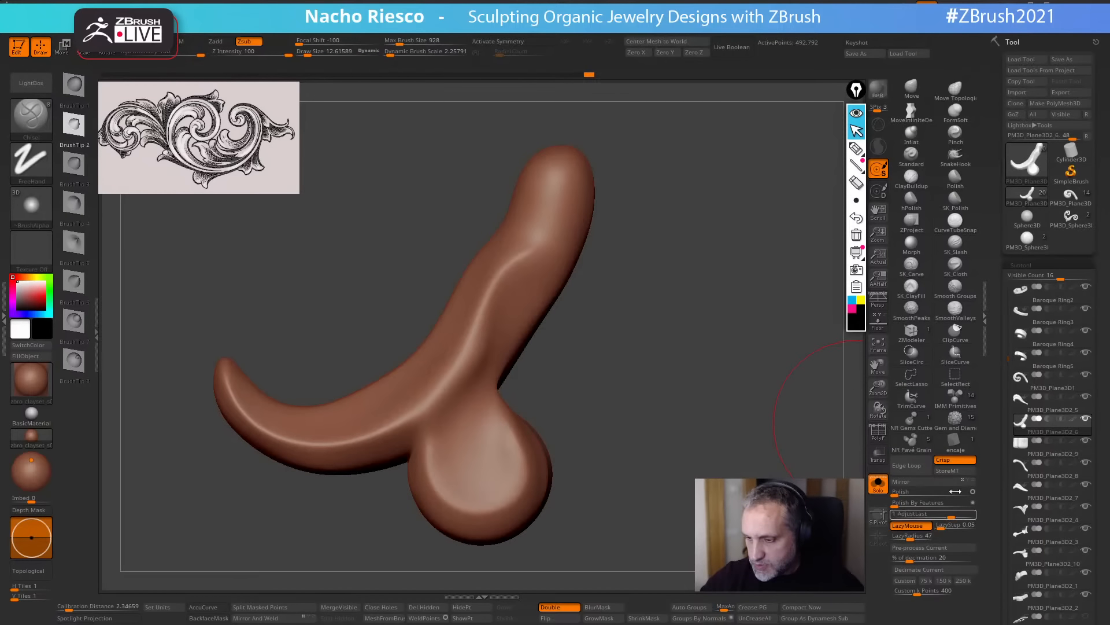
Set the Chisel brush's Draw Size to about 1.83 for carving the isolated leaf.
{"action": "key", "text": "s"}
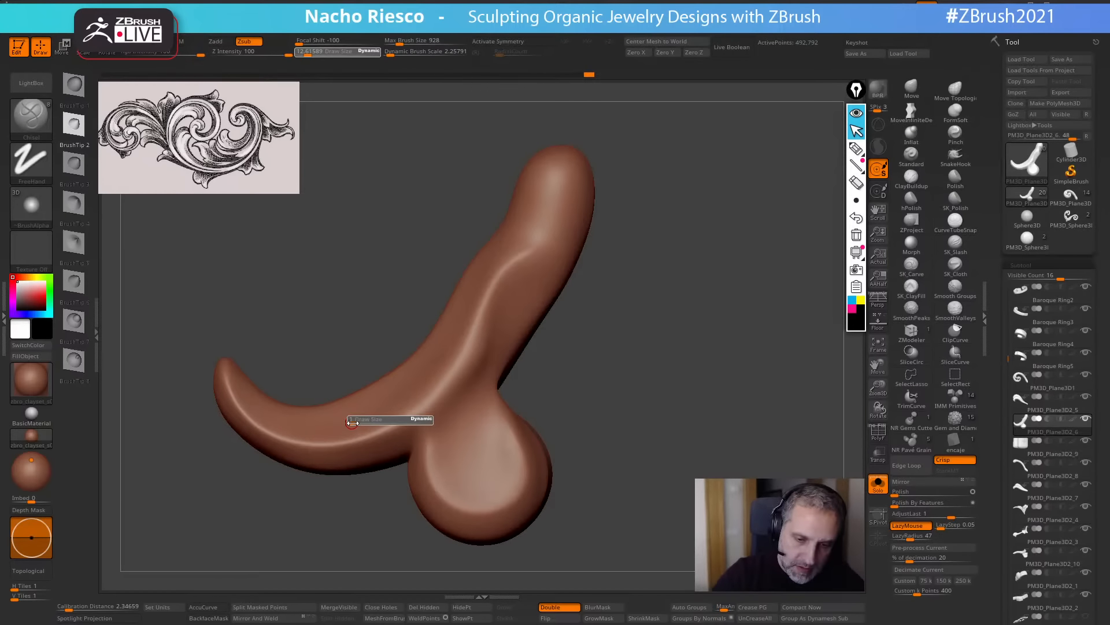
{"action": "left_click", "coordinate": [354, 422]}
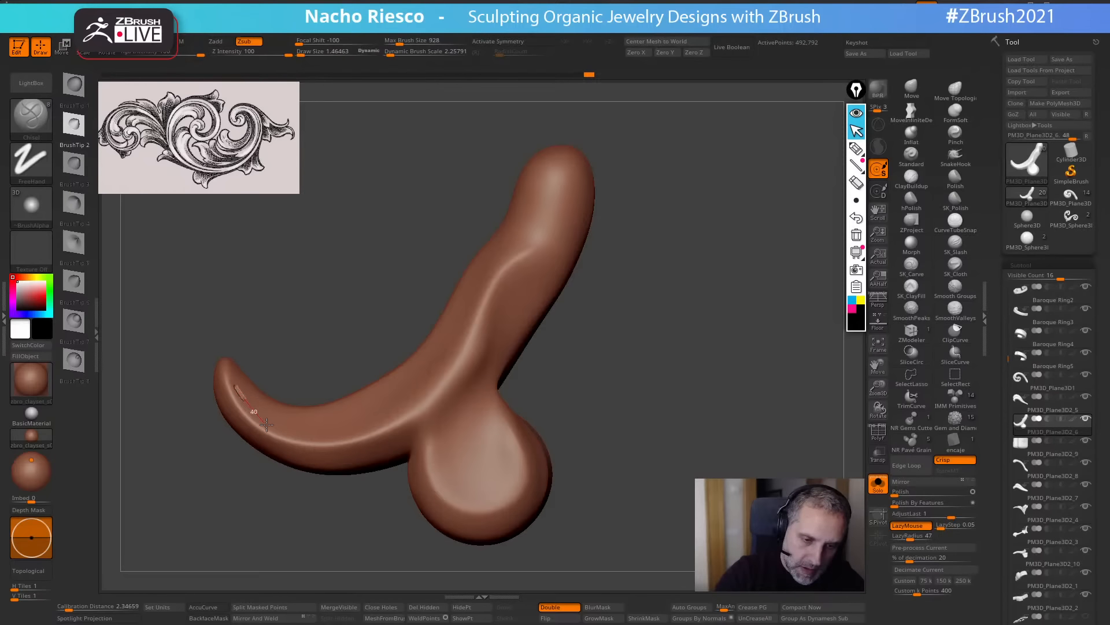
{"action": "key", "text": "s"}
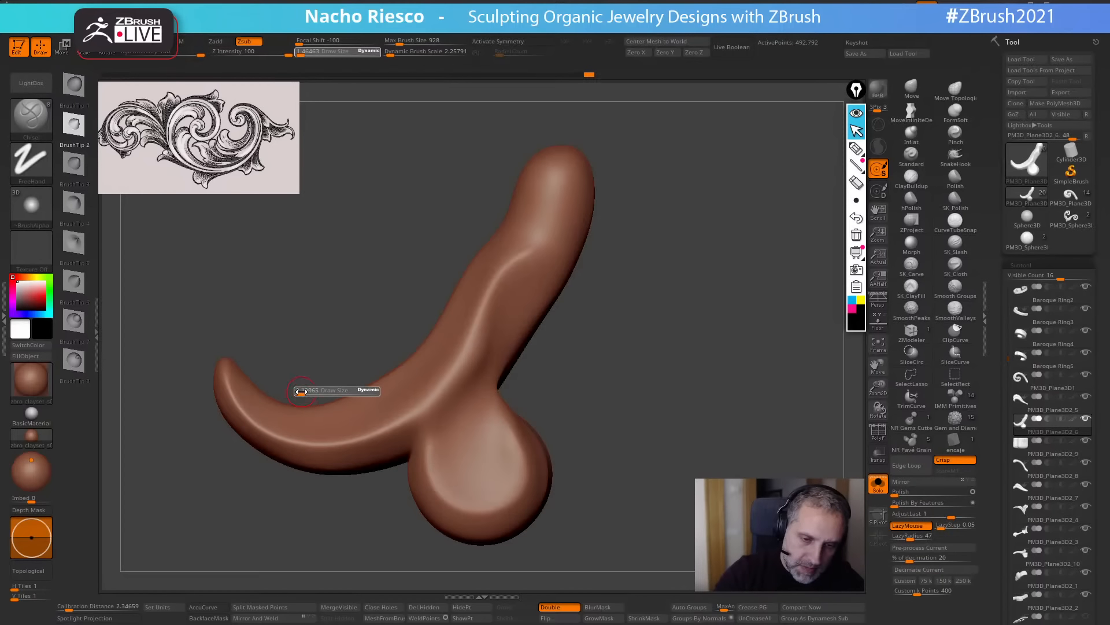
{"action": "left_click_drag", "start_coordinate": [301, 391], "coordinate": [322, 359]}
{"action": "key", "text": "s"}
{"action": "left_click", "coordinate": [312, 399]}
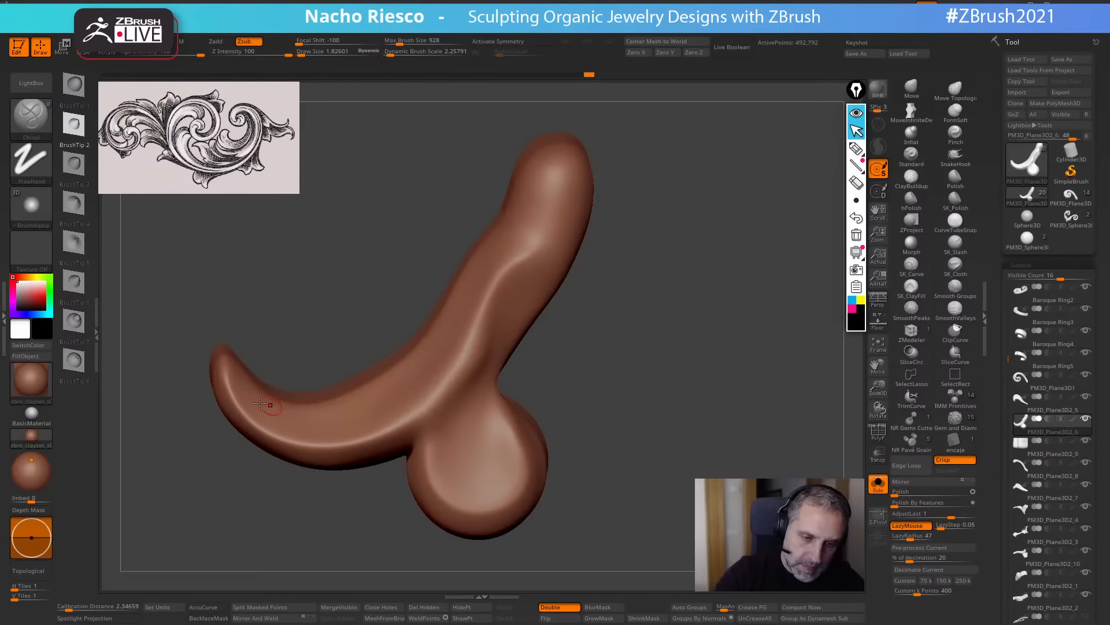
Carve two long, roughly parallel grooves following the leaf's curve from its pointed tip toward the upper end.
{"action": "left_click_drag", "start_coordinate": [262, 420], "coordinate": [292, 435]}
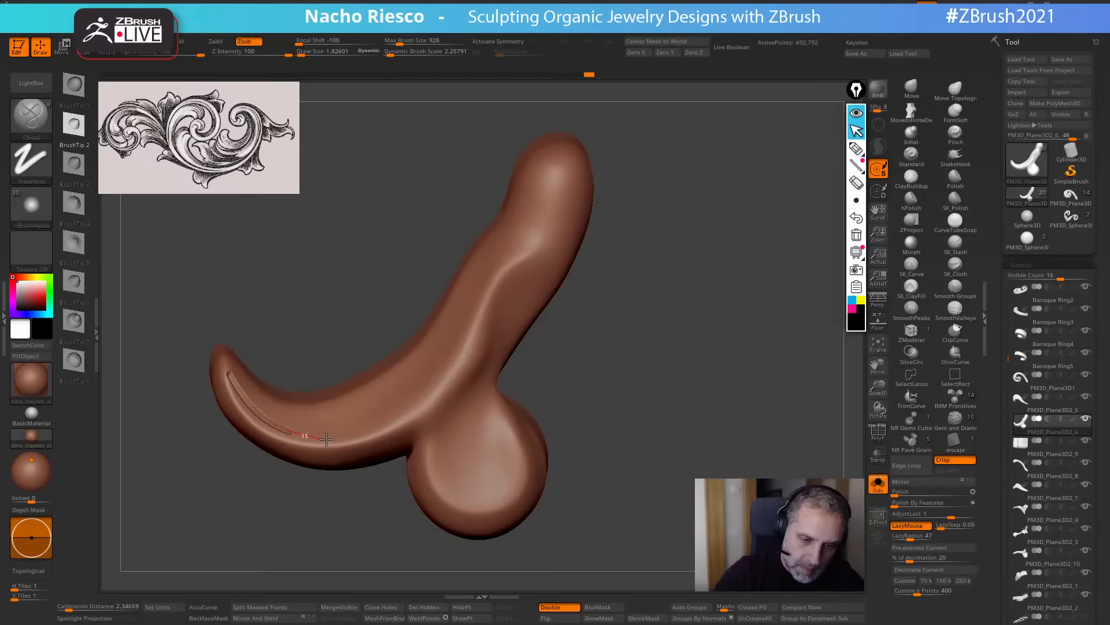
{"action": "mouse_move", "coordinate": [404, 411]}
{"action": "left_mouse_down"}
{"action": "mouse_move", "coordinate": [459, 344]}
{"action": "mouse_move", "coordinate": [503, 262]}
{"action": "mouse_move", "coordinate": [568, 215]}
{"action": "left_mouse_up"}
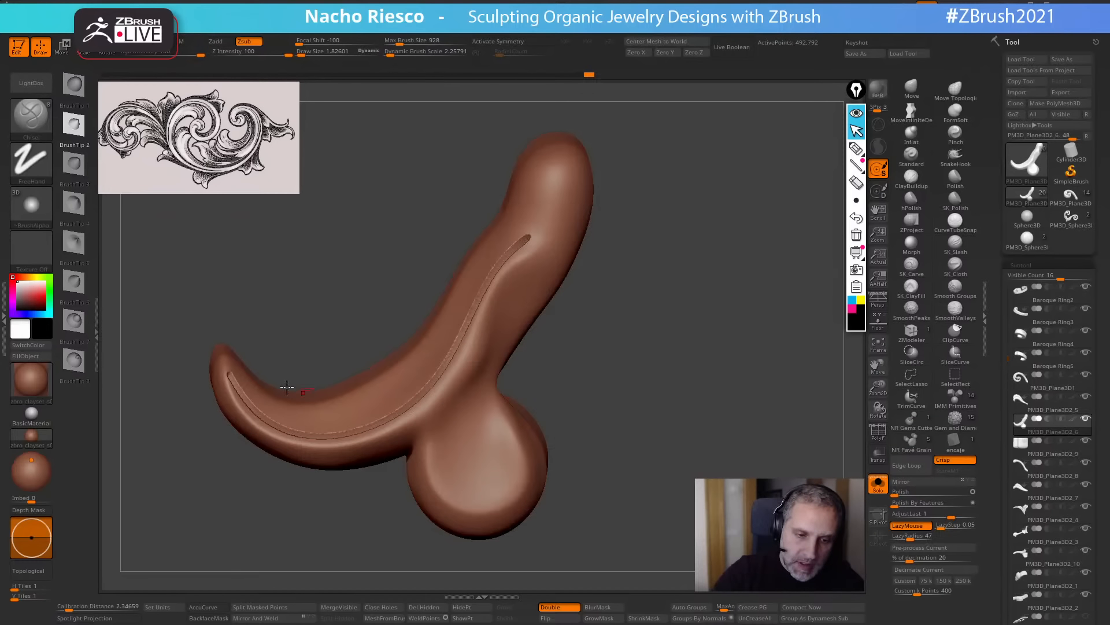
{"action": "left_click_drag", "start_coordinate": [283, 407], "coordinate": [310, 412]}
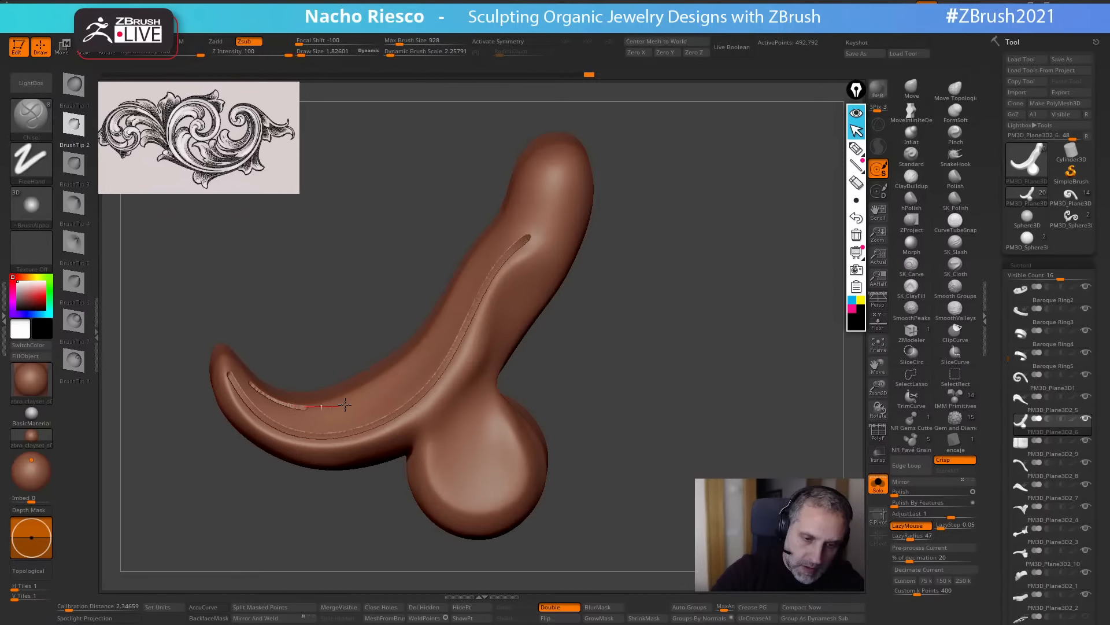
{"action": "mouse_move", "coordinate": [441, 326]}
{"action": "left_mouse_down"}
{"action": "mouse_move", "coordinate": [497, 260]}
{"action": "mouse_move", "coordinate": [582, 205]}
{"action": "left_mouse_up"}
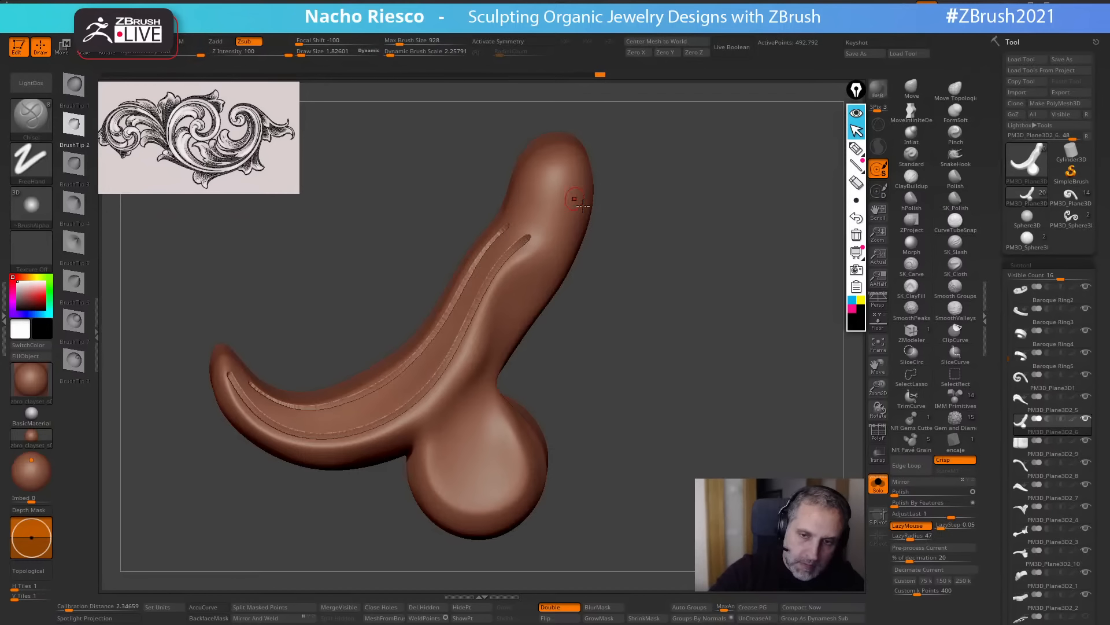
Lower the Strokes Count and interpolate a few evenly spaced grooves between the leaf's two long grooves.
{"action": "left_click_drag", "start_coordinate": [1002, 130], "coordinate": [1001, 286]}
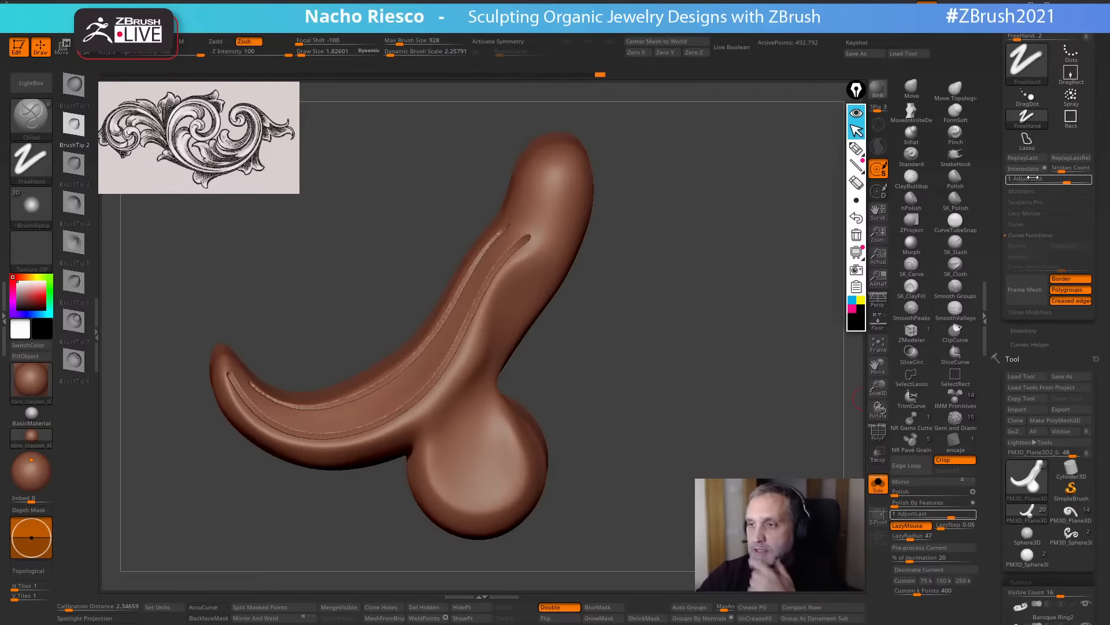
{"action": "key", "text": "ctrl+z"}
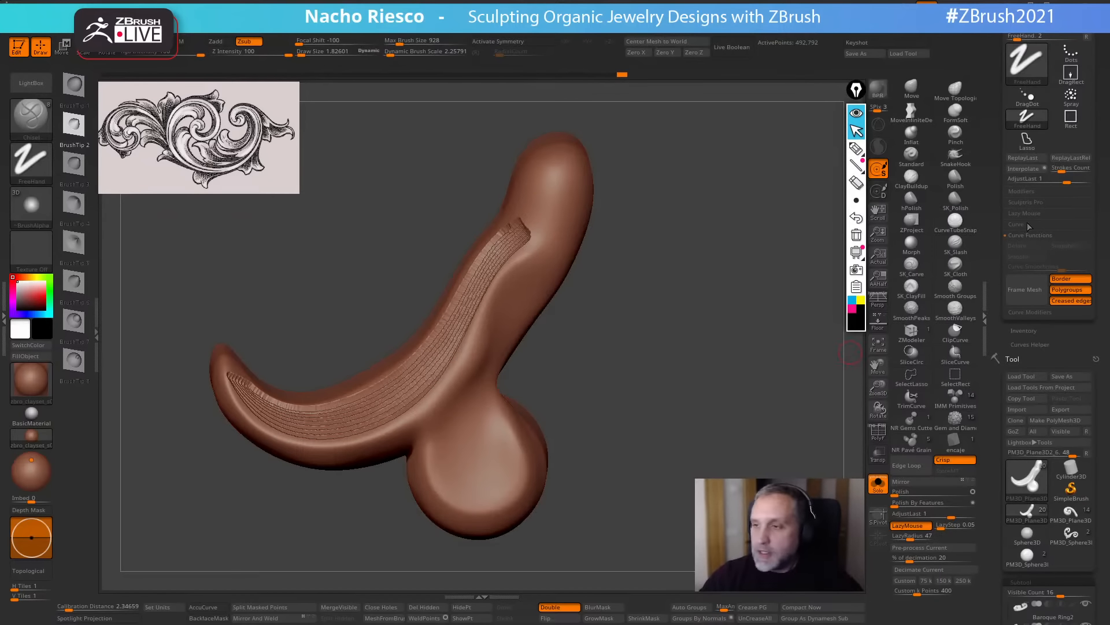
{"action": "key", "text": "ctrl+shift+z"}
{"action": "left_click", "coordinate": [1063, 168]}
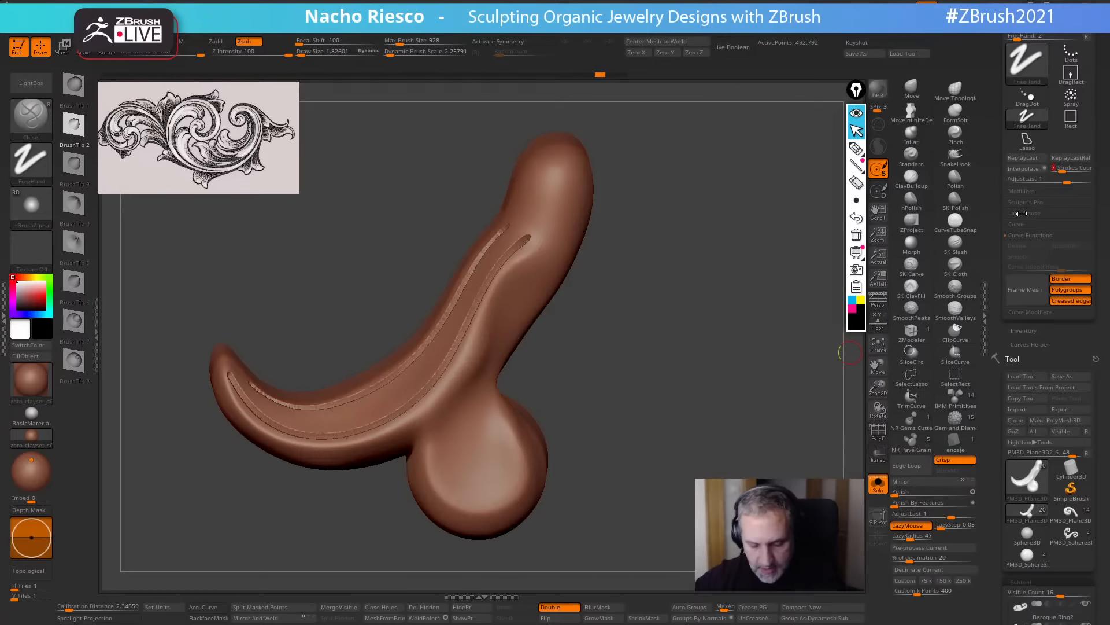
{"action": "left_click", "coordinate": [1027, 168]}
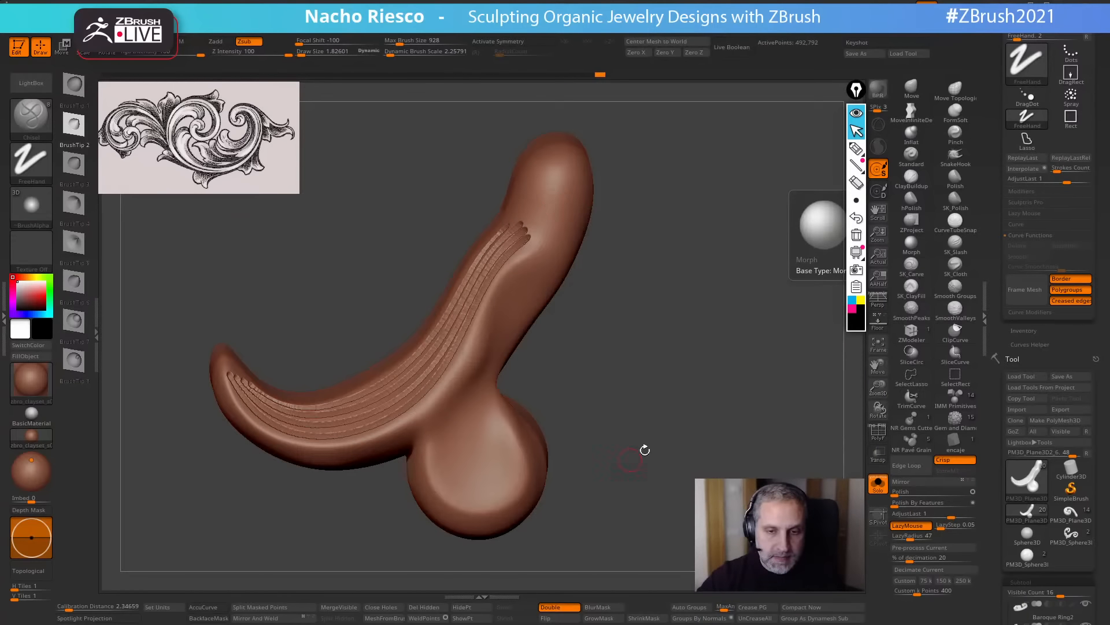
Try interpolating short cross grooves between two strokes carved across the leaf's long grooves, and undo the attempt.
{"action": "mouse_move", "coordinate": [706, 422]}
{"action": "left_mouse_down"}
{"action": "mouse_move", "coordinate": [724, 462]}
{"action": "mouse_move", "coordinate": [714, 454]}
{"action": "left_mouse_up"}
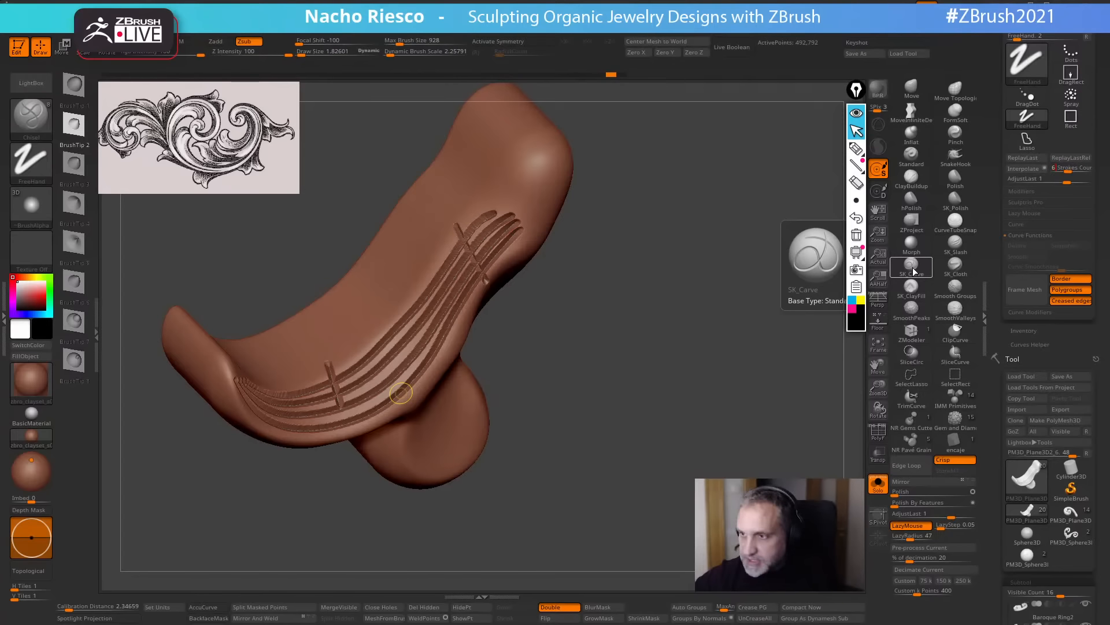
{"action": "left_click", "coordinate": [1025, 169]}
{"action": "key", "text": "ctrl"}
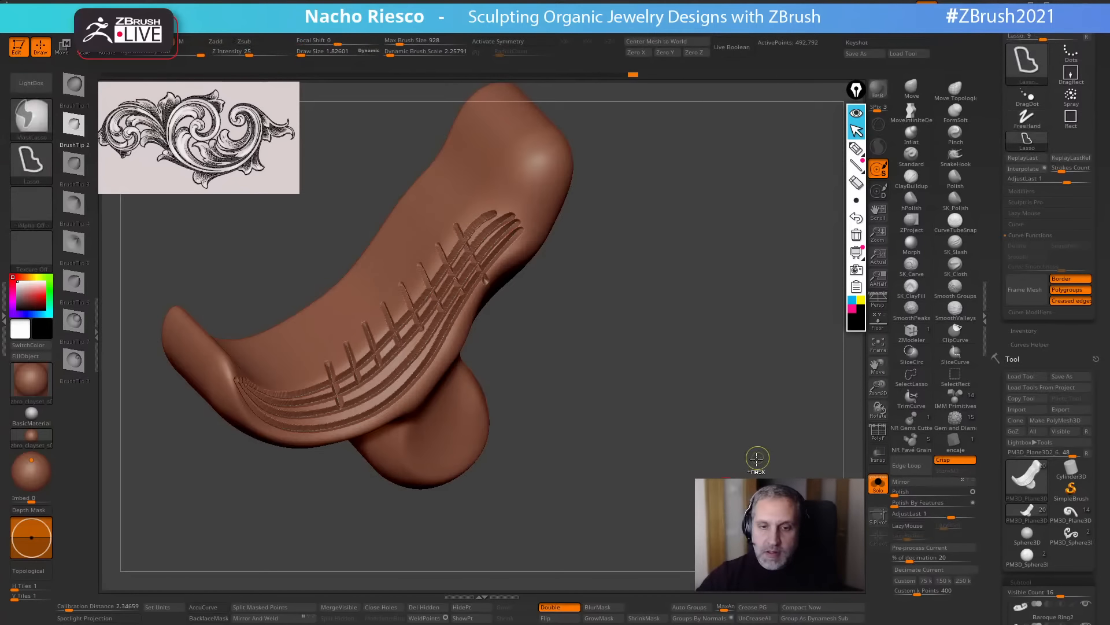
{"action": "key", "text": "ctrl+z"}
{"action": "key", "text": "ctrl+z"}
{"action": "key", "text": "ctrl+z"}
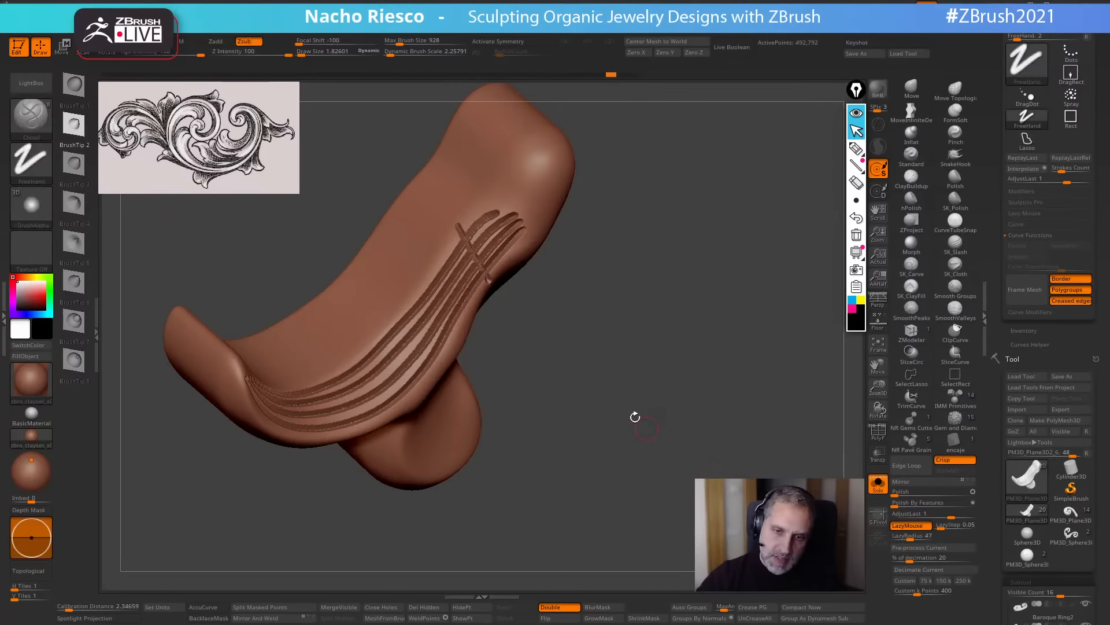
{"action": "key", "text": "ctrl+z"}
Carve two short cross grooves over the leaf's long grooves, one near the pointed tip and one near the upper end.
{"action": "mouse_move", "coordinate": [463, 229]}
{"action": "left_mouse_down"}
{"action": "mouse_move", "coordinate": [498, 286]}
{"action": "mouse_move", "coordinate": [420, 372]}
{"action": "left_mouse_up"}
{"action": "left_click_drag", "start_coordinate": [355, 359], "coordinate": [333, 422]}
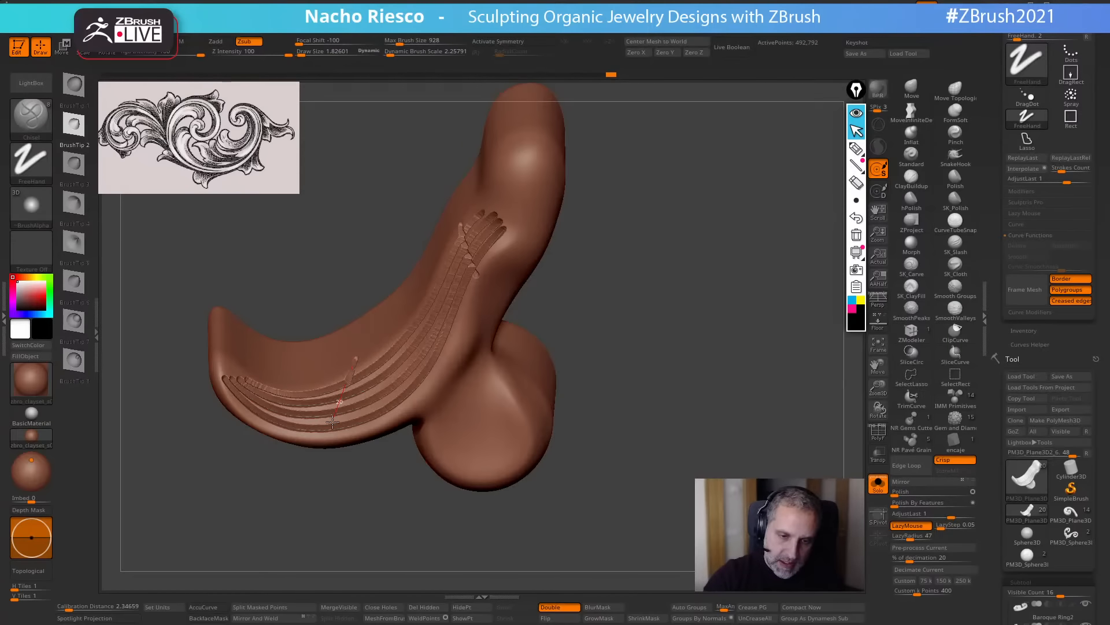
{"action": "mouse_move", "coordinate": [327, 494]}
{"action": "left_mouse_down"}
{"action": "mouse_move", "coordinate": [396, 535]}
{"action": "mouse_move", "coordinate": [740, 358]}
{"action": "mouse_move", "coordinate": [726, 345]}
{"action": "mouse_move", "coordinate": [717, 365]}
{"action": "mouse_move", "coordinate": [677, 371]}
{"action": "left_mouse_up"}
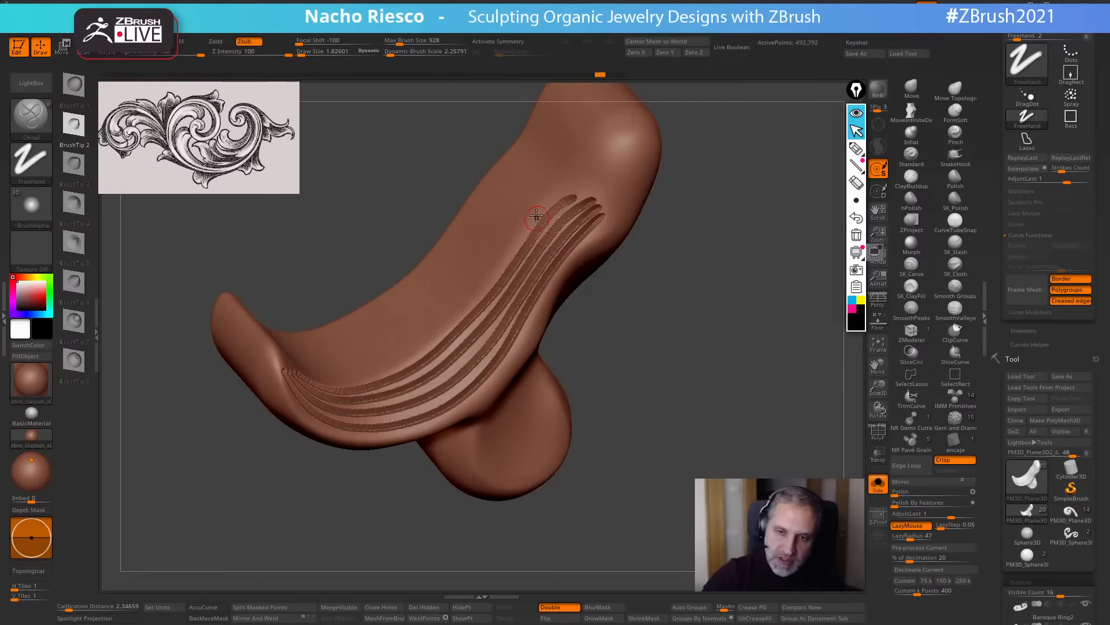
{"action": "left_click_drag", "start_coordinate": [585, 282], "coordinate": [584, 286]}
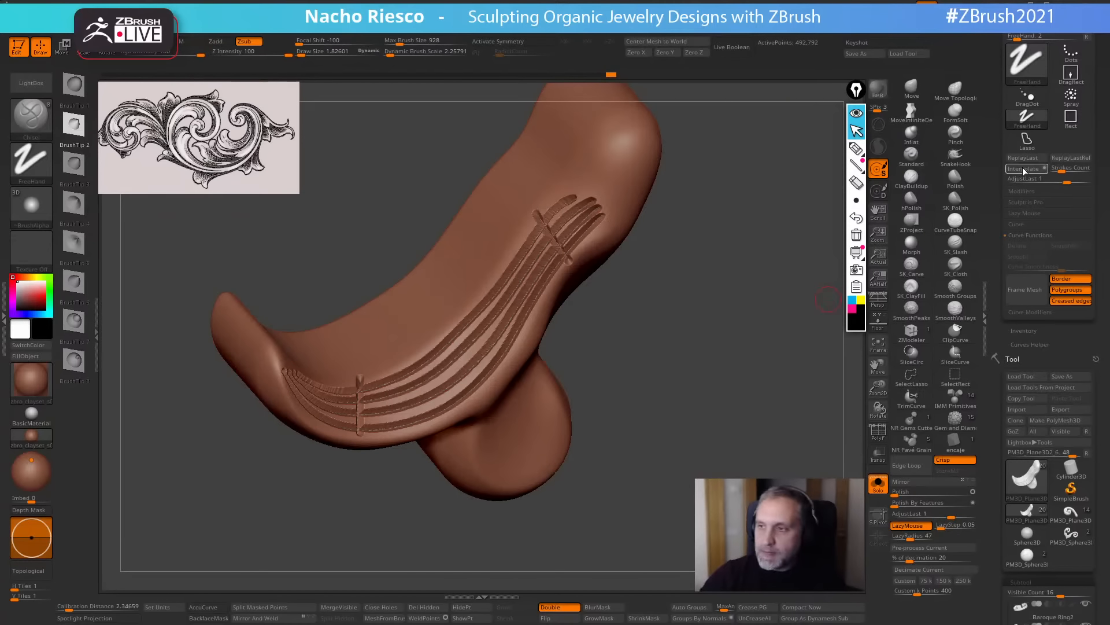
Undo the two cross grooves and recarve them over the leaf's long grooves, near the pointed tip and near the upper end.
{"action": "left_click_drag", "start_coordinate": [821, 341], "coordinate": [716, 415]}
{"action": "key", "text": "ctrl+z"}
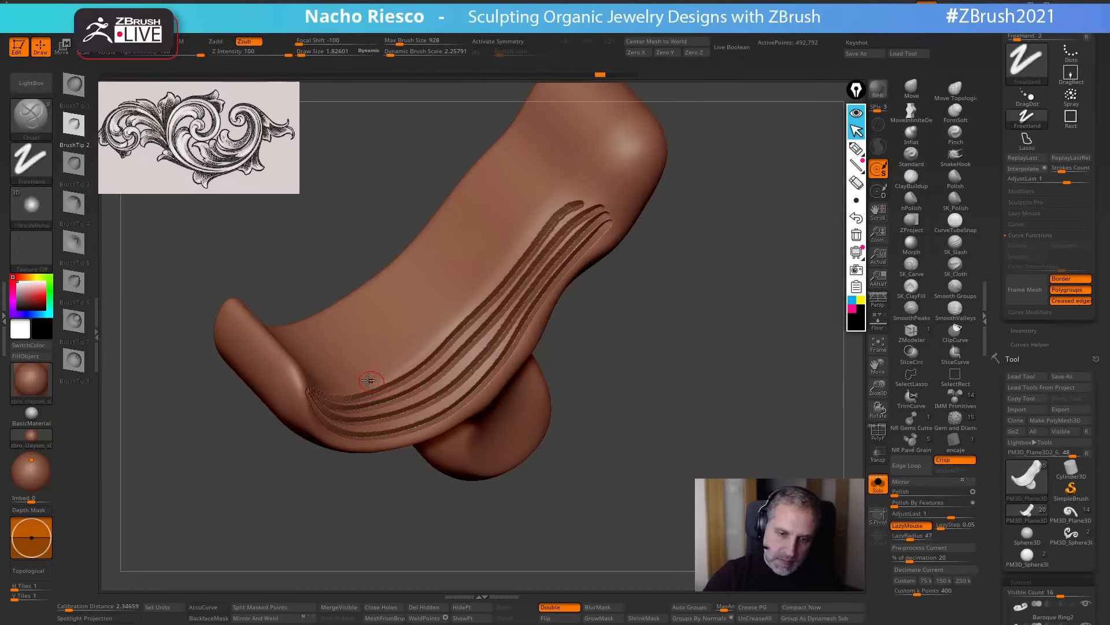
{"action": "left_click_drag", "start_coordinate": [374, 471], "coordinate": [375, 476]}
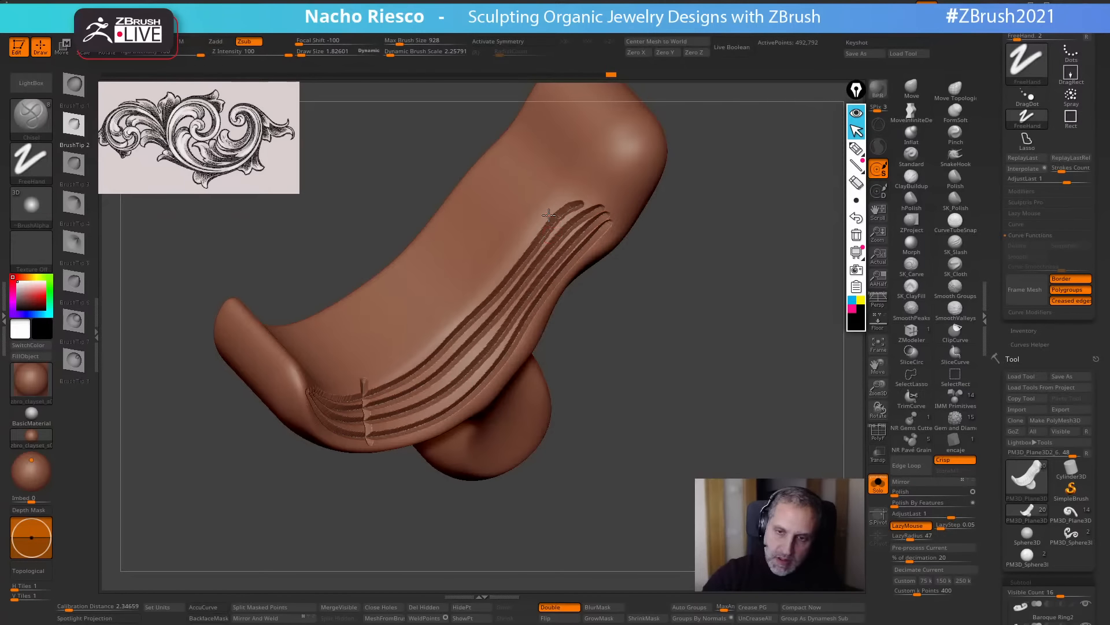
{"action": "left_click_drag", "start_coordinate": [549, 215], "coordinate": [609, 285]}
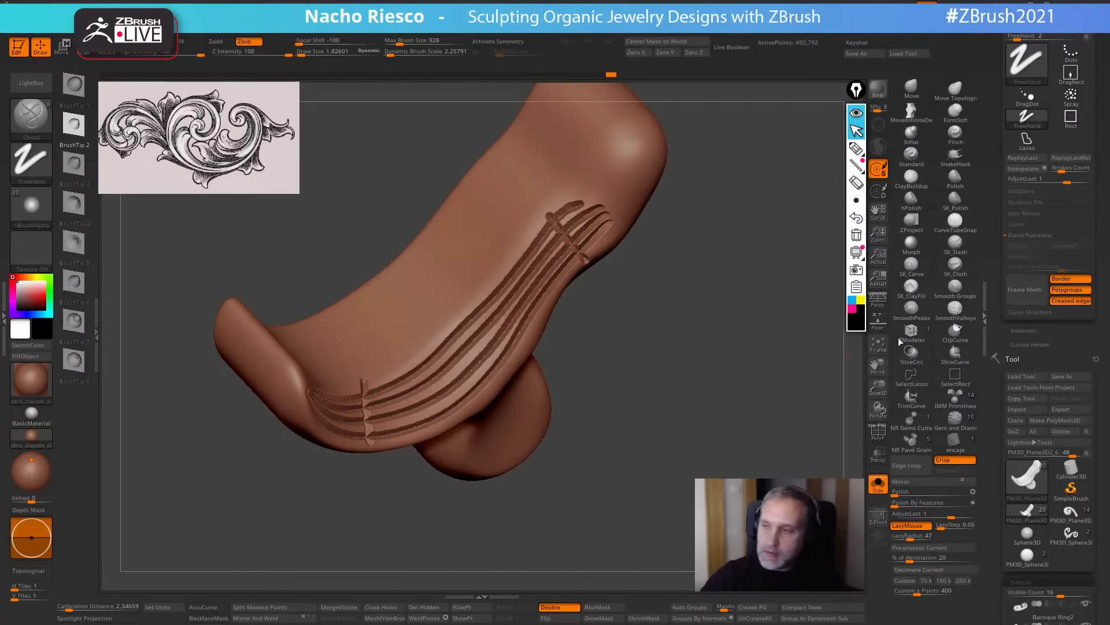
Interpolate evenly spaced short cross grooves between the two strokes carved across the leaf, and inspect them from another angle.
{"action": "left_click", "coordinate": [1027, 171]}
{"action": "key", "text": "ctrl+z"}
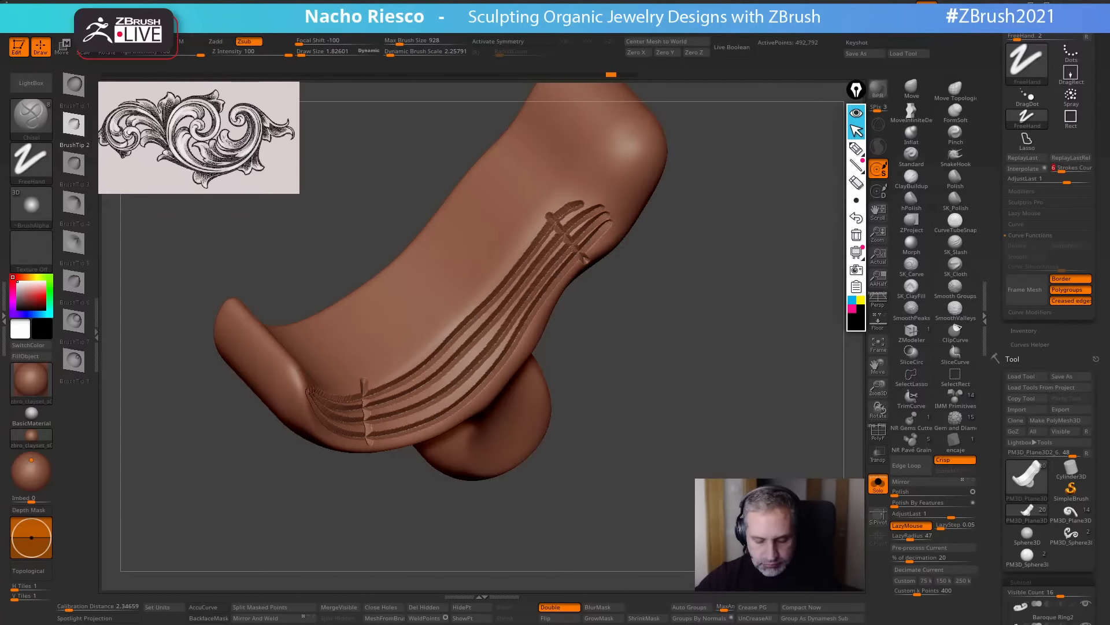
{"action": "left_click", "coordinate": [1024, 168]}
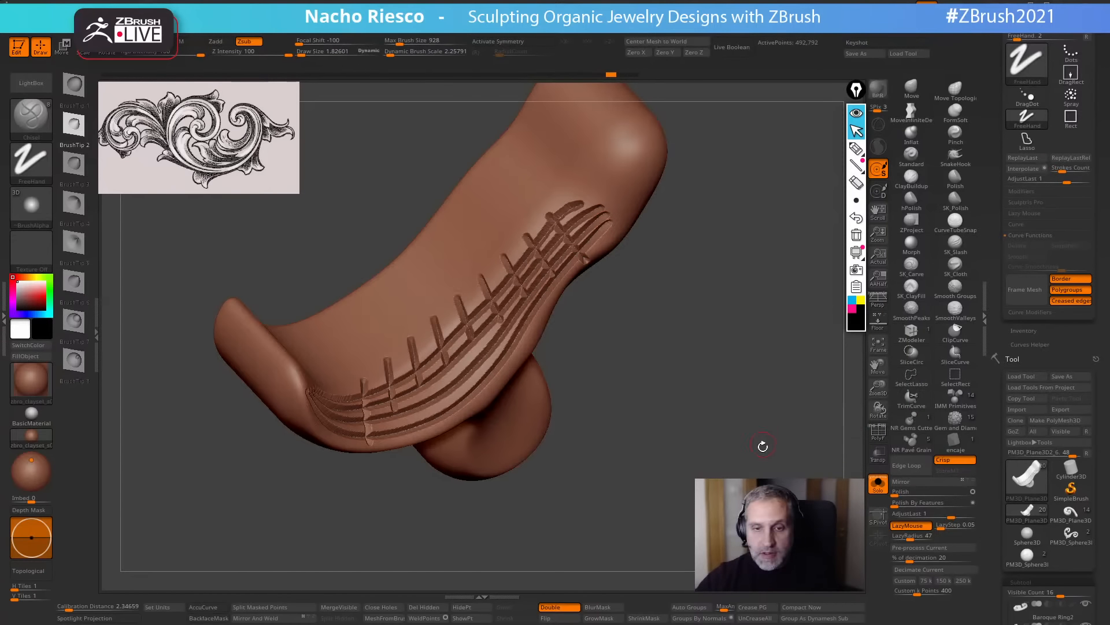
{"action": "mouse_move", "coordinate": [761, 446]}
{"action": "left_mouse_down"}
{"action": "mouse_move", "coordinate": [736, 403]}
{"action": "mouse_move", "coordinate": [777, 413]}
{"action": "mouse_move", "coordinate": [771, 364]}
{"action": "mouse_move", "coordinate": [780, 357]}
{"action": "mouse_move", "coordinate": [786, 428]}
{"action": "mouse_move", "coordinate": [776, 390]}
{"action": "mouse_move", "coordinate": [769, 428]}
{"action": "mouse_move", "coordinate": [783, 464]}
{"action": "mouse_move", "coordinate": [749, 367]}
{"action": "mouse_move", "coordinate": [790, 444]}
{"action": "left_mouse_up"}
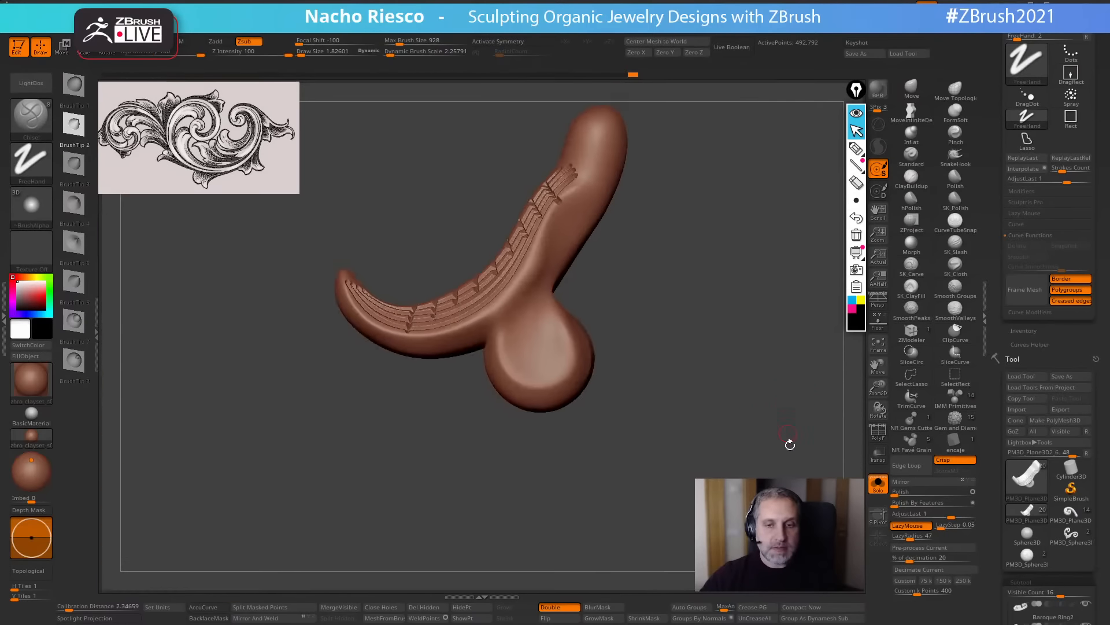
Show the whole ornament again and undo the Chisel grooves carved on the leaf.
{"action": "left_click", "coordinate": [877, 490]}
{"action": "left_click_drag", "start_coordinate": [665, 462], "coordinate": [488, 493], "text": "alt"}
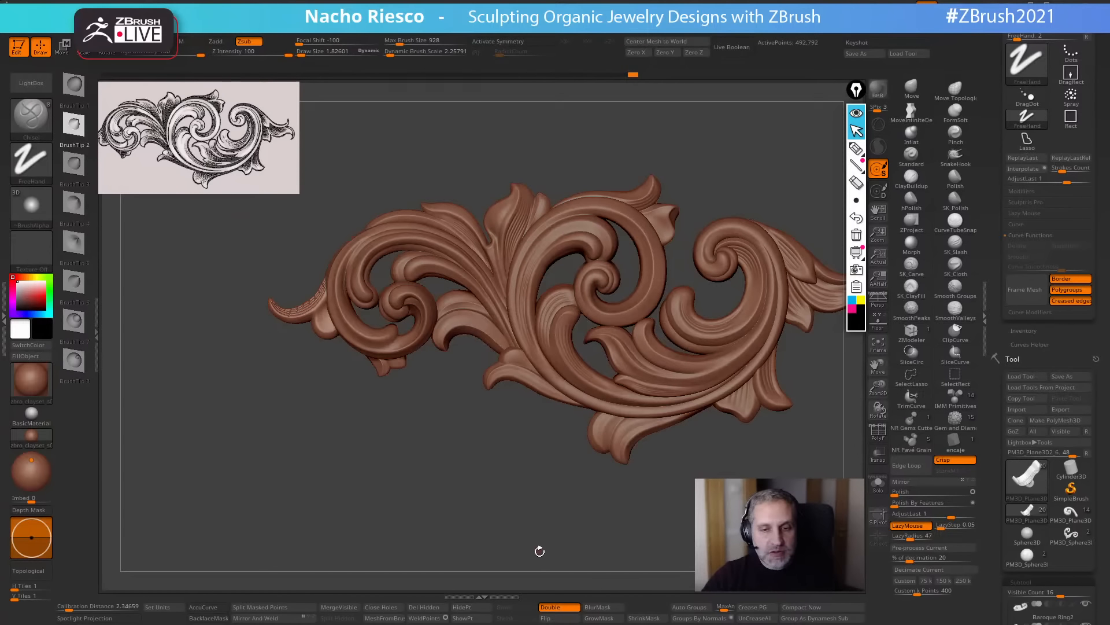
{"action": "key", "text": "ctrl"}
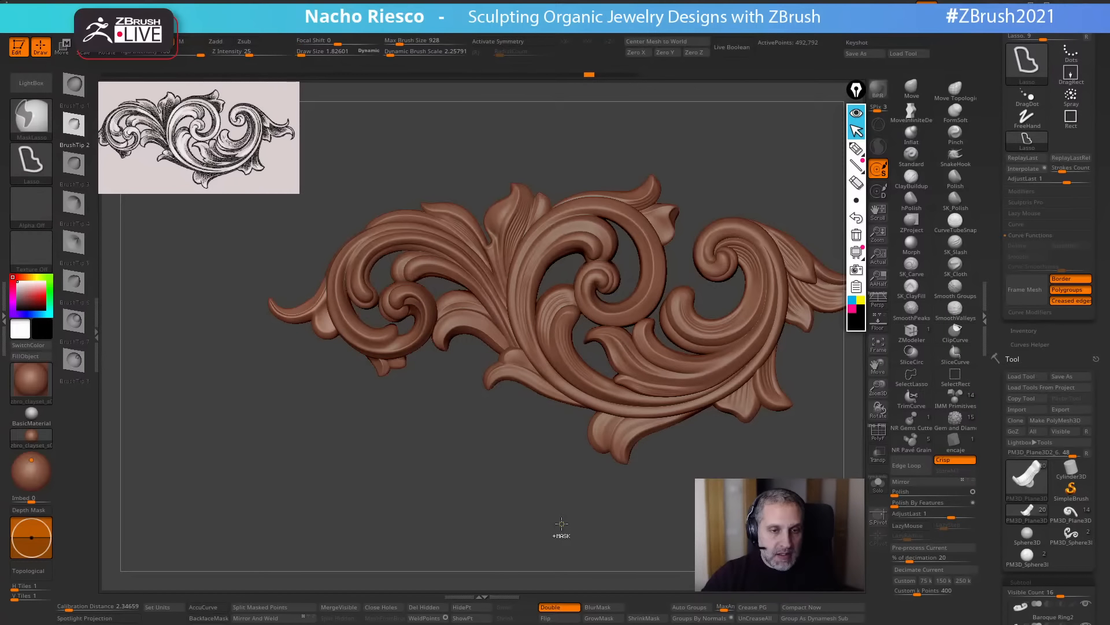
Isolate the leaf and carve two long grooves along its curve with the SK_Slash brush at a draw size of about 3.53.
{"action": "left_click_drag", "start_coordinate": [560, 499], "coordinate": [741, 489], "text": "alt"}
{"action": "left_click", "coordinate": [878, 484]}
{"action": "left_click", "coordinate": [955, 243]}
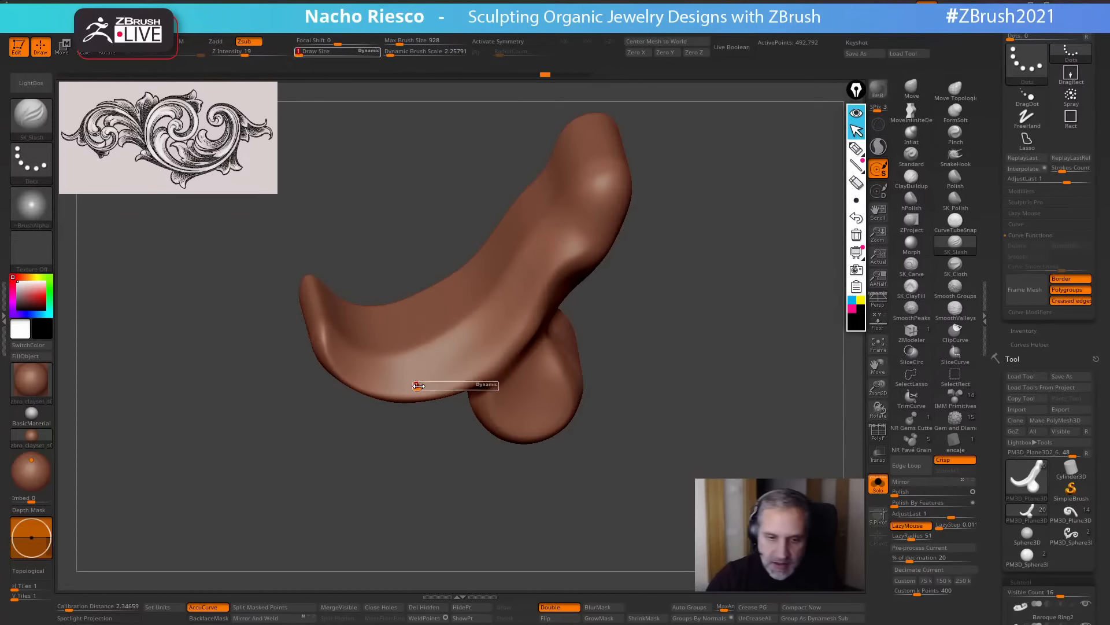
{"action": "mouse_move", "coordinate": [336, 351]}
{"action": "left_mouse_down"}
{"action": "mouse_move", "coordinate": [361, 384]}
{"action": "mouse_move", "coordinate": [421, 389]}
{"action": "mouse_move", "coordinate": [508, 330]}
{"action": "mouse_move", "coordinate": [529, 289]}
{"action": "left_mouse_up"}
{"action": "mouse_move", "coordinate": [335, 329]}
{"action": "left_mouse_down"}
{"action": "mouse_move", "coordinate": [355, 350]}
{"action": "mouse_move", "coordinate": [399, 359]}
{"action": "mouse_move", "coordinate": [442, 341]}
{"action": "mouse_move", "coordinate": [518, 251]}
{"action": "left_mouse_up"}
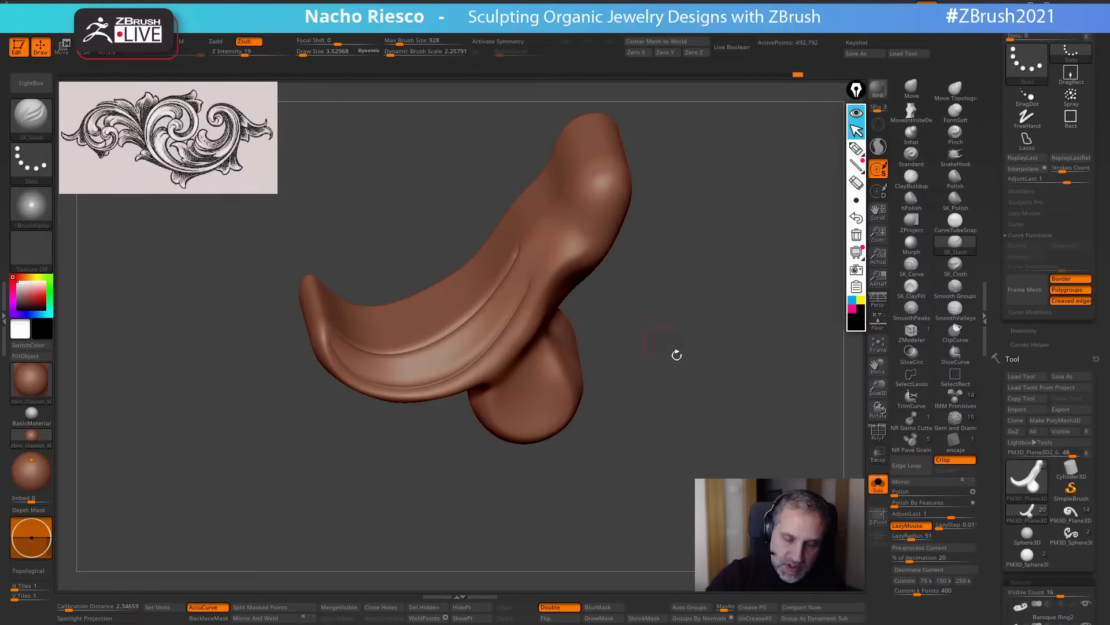
Undo the last SK_Slash groove and carve further long grooves along the leaf's curve, smoothing them with SmoothPeaks.
{"action": "mouse_move", "coordinate": [677, 354]}
{"action": "left_mouse_down"}
{"action": "mouse_move", "coordinate": [763, 366]}
{"action": "mouse_move", "coordinate": [750, 406]}
{"action": "left_mouse_up"}
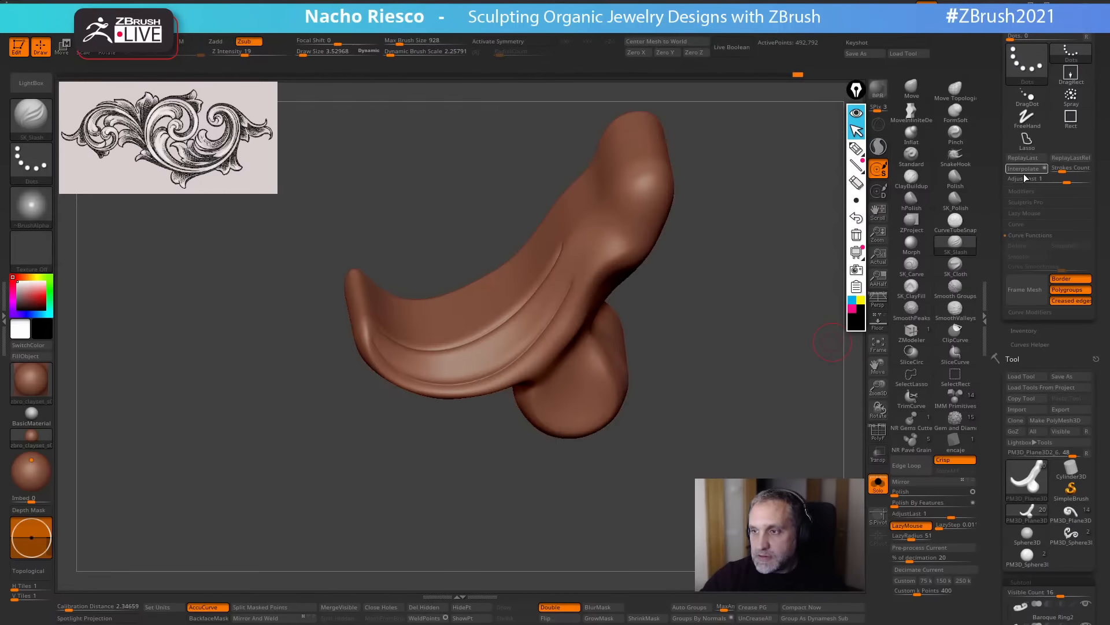
{"action": "key", "text": "ctrl"}
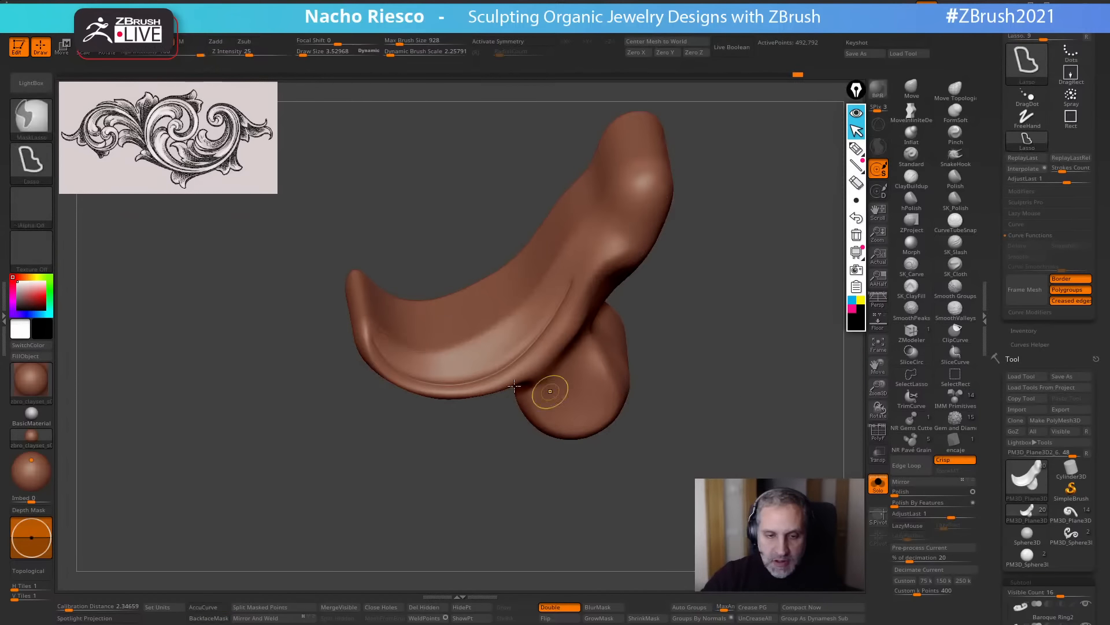
{"action": "mouse_move", "coordinate": [409, 358]}
{"action": "left_mouse_down"}
{"action": "mouse_move", "coordinate": [460, 353]}
{"action": "mouse_move", "coordinate": [503, 329]}
{"action": "mouse_move", "coordinate": [580, 233]}
{"action": "left_mouse_up"}
{"action": "mouse_move", "coordinate": [371, 333]}
{"action": "left_mouse_down"}
{"action": "mouse_move", "coordinate": [421, 370]}
{"action": "mouse_move", "coordinate": [512, 347]}
{"action": "mouse_move", "coordinate": [529, 329]}
{"action": "left_mouse_up"}
{"action": "left_click_drag", "start_coordinate": [704, 244], "coordinate": [746, 300]}
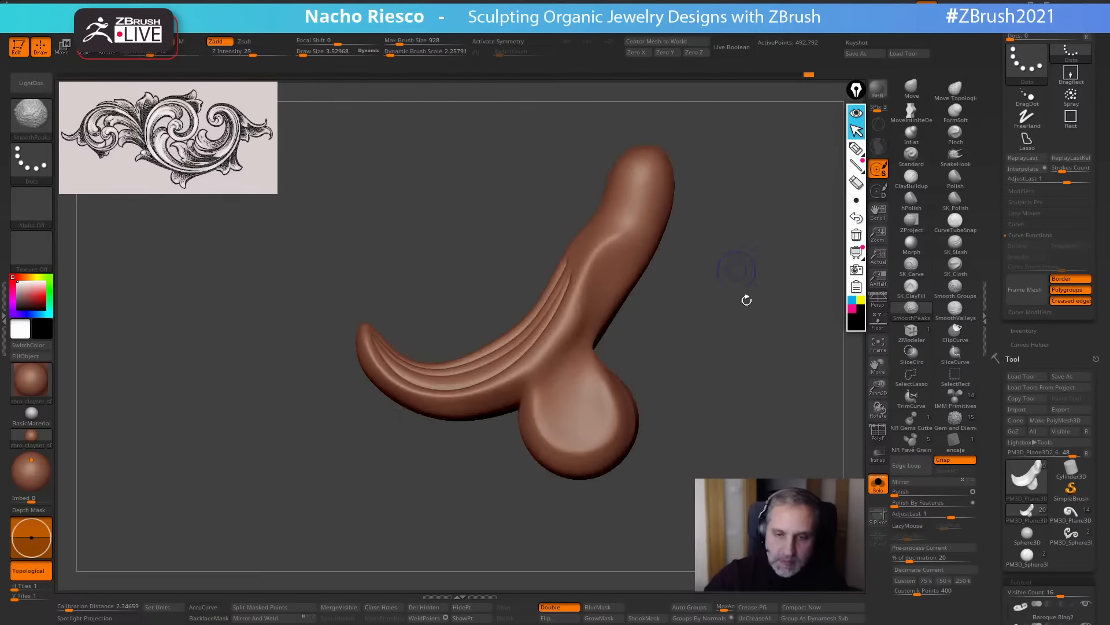
Bring back the full ornament and refine the upper ends of the leaf's grooves with SK_Slash and smoothing at a draw size of about 7.25.
{"action": "left_click", "coordinate": [879, 484]}
{"action": "left_click_drag", "start_coordinate": [629, 535], "coordinate": [590, 569]}
{"action": "key", "text": "s"}
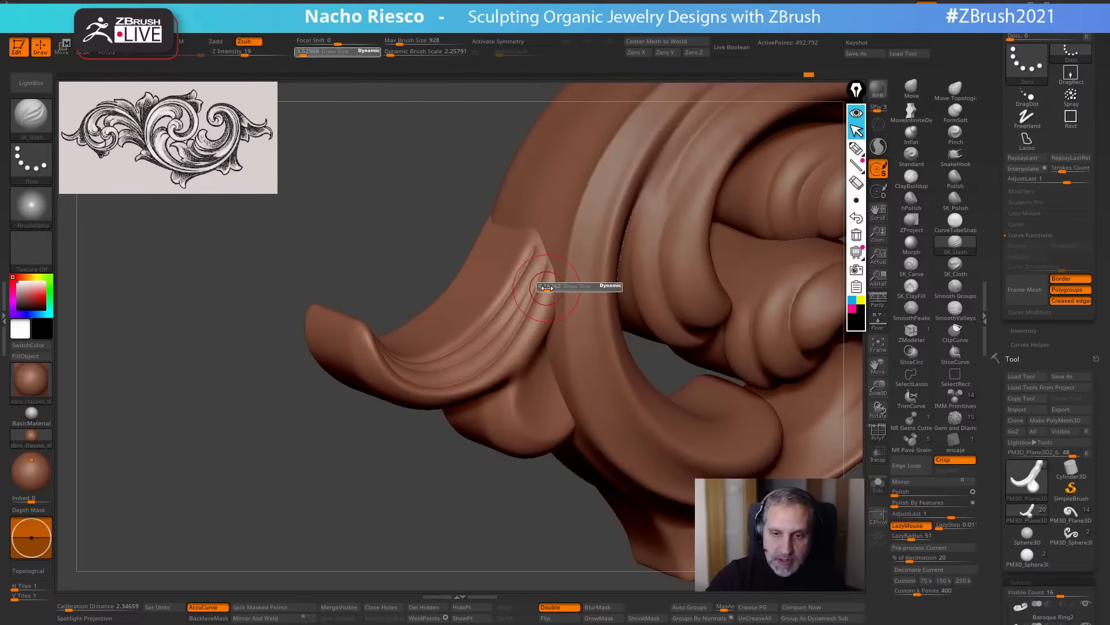
{"action": "left_click_drag", "start_coordinate": [540, 285], "coordinate": [543, 285]}
{"action": "left_click", "coordinate": [956, 309]}
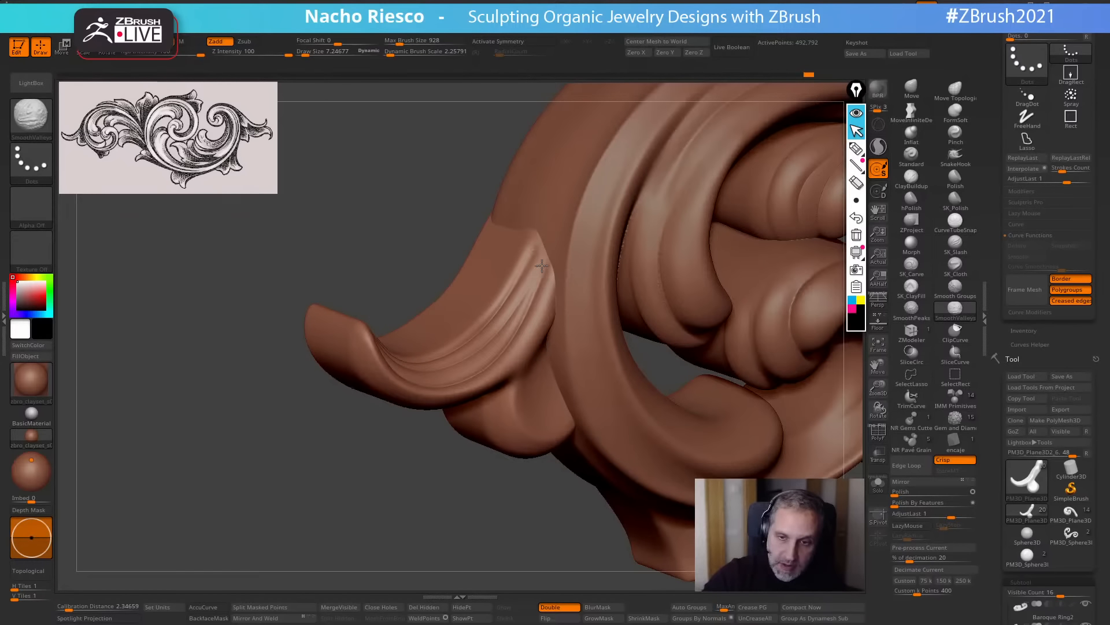
{"action": "left_click", "coordinate": [911, 308]}
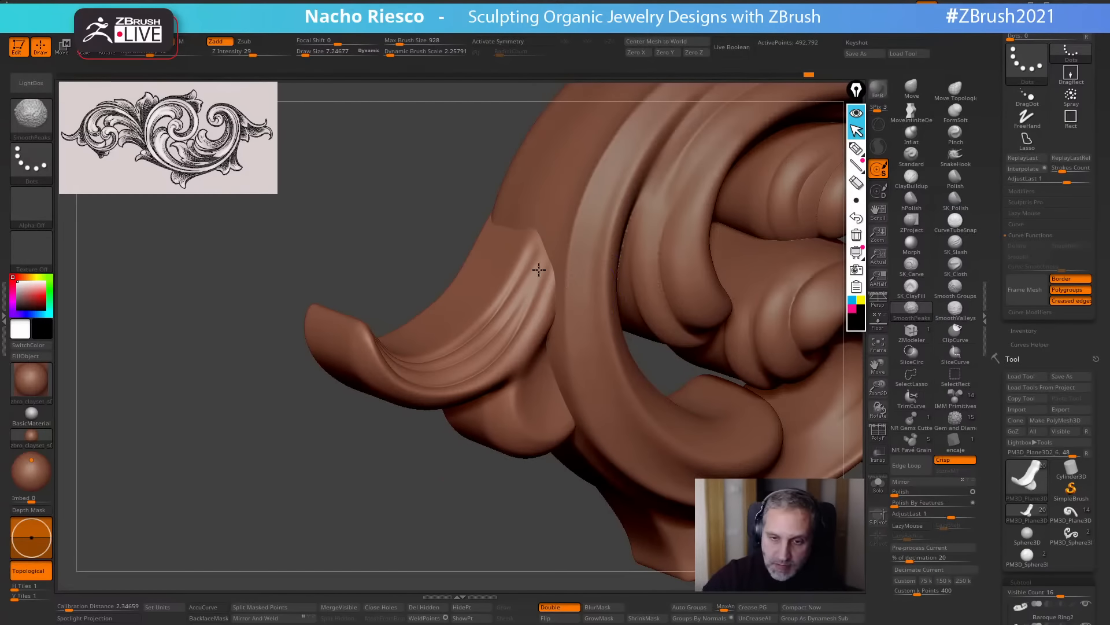
{"action": "mouse_move", "coordinate": [486, 480]}
{"action": "left_mouse_down"}
{"action": "mouse_move", "coordinate": [439, 508]}
{"action": "mouse_move", "coordinate": [399, 504]}
{"action": "mouse_move", "coordinate": [457, 492]}
{"action": "mouse_move", "coordinate": [480, 501]}
{"action": "mouse_move", "coordinate": [469, 515]}
{"action": "mouse_move", "coordinate": [488, 549]}
{"action": "left_mouse_up"}
{"action": "left_click", "coordinate": [951, 315]}
{"action": "left_click_drag", "start_coordinate": [463, 467], "coordinate": [455, 479], "text": "alt"}
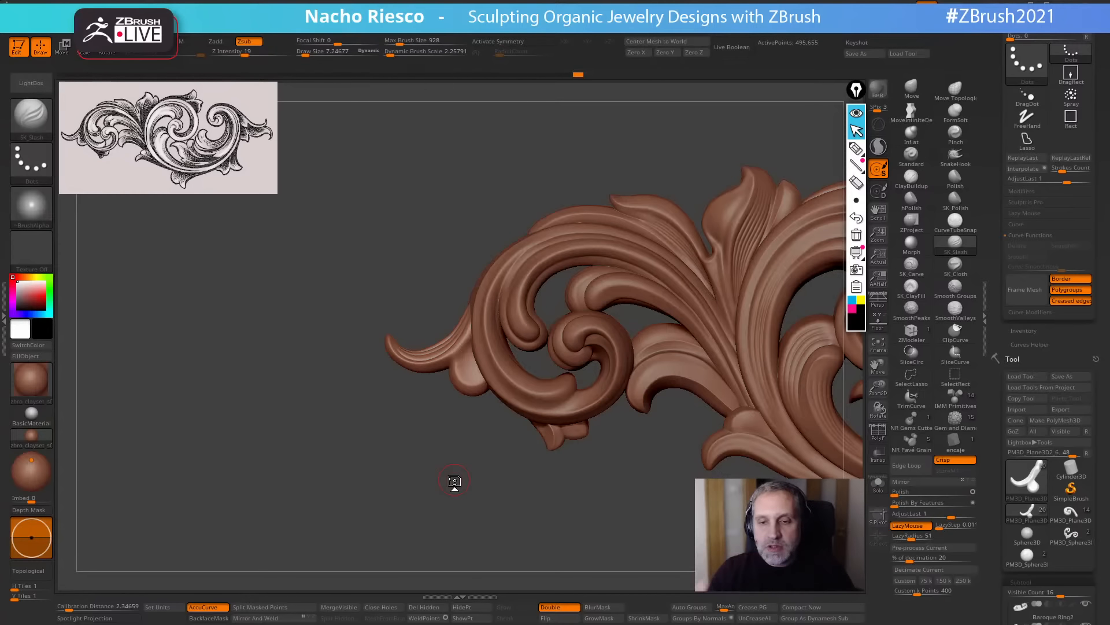
Make the Baroque Ring_2 band visible together with the ornament and bring the band into a straight side view.
{"action": "key", "text": "shift"}
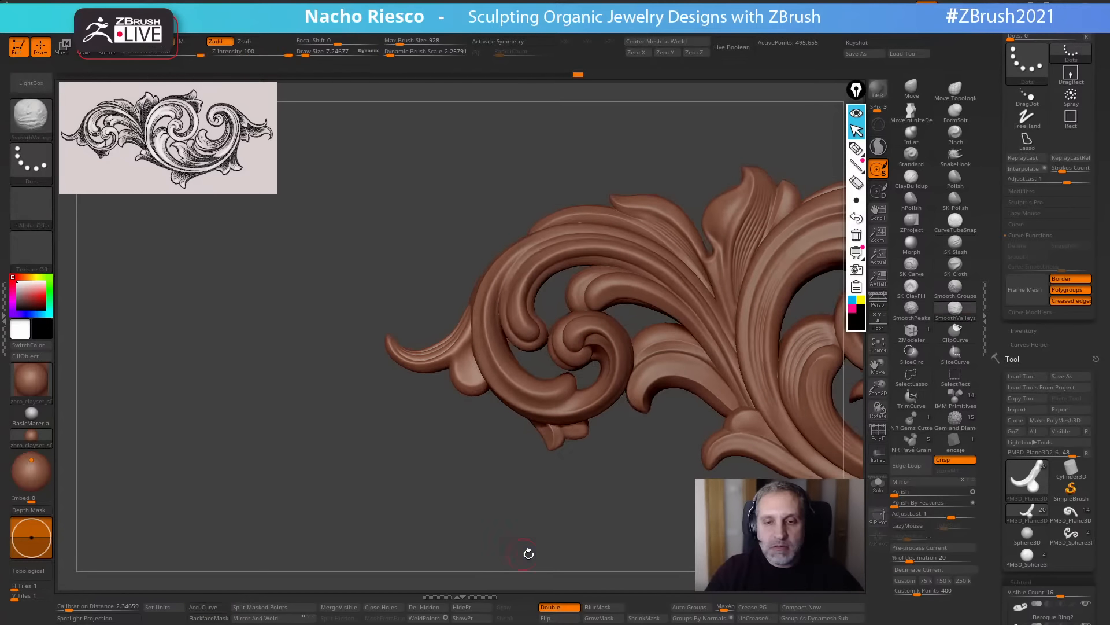
{"action": "mouse_move", "coordinate": [528, 553]}
{"action": "left_mouse_down", "text": "alt"}
{"action": "mouse_move", "coordinate": [495, 547]}
{"action": "mouse_move", "coordinate": [486, 523]}
{"action": "mouse_move", "coordinate": [358, 543]}
{"action": "mouse_move", "coordinate": [348, 564]}
{"action": "left_mouse_up", "text": "alt"}
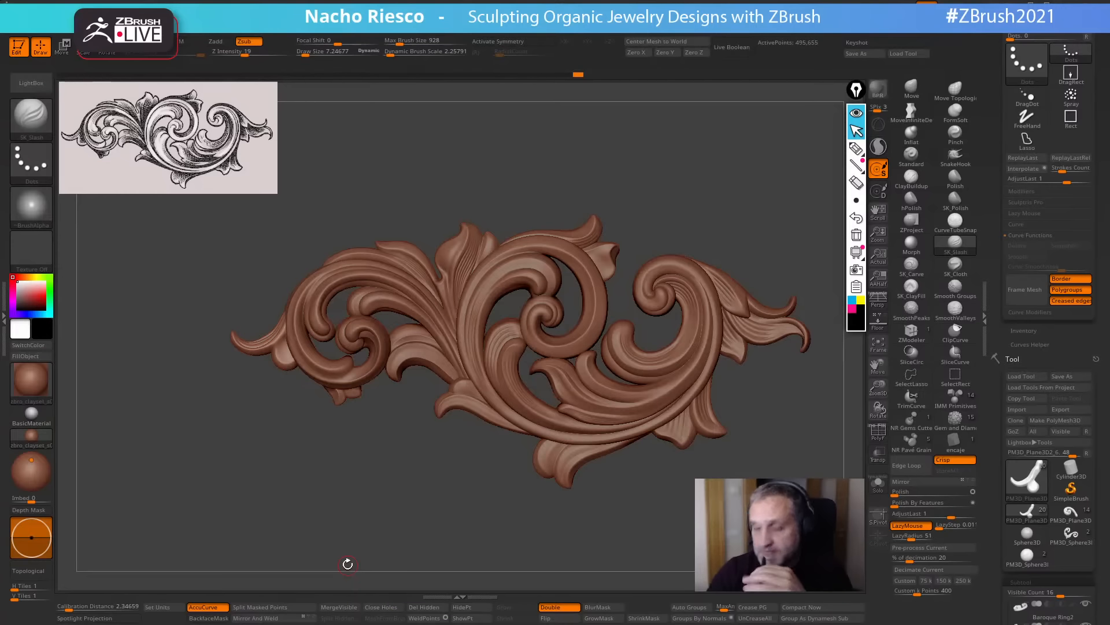
{"action": "left_click_drag", "start_coordinate": [689, 524], "coordinate": [692, 500], "text": "alt"}
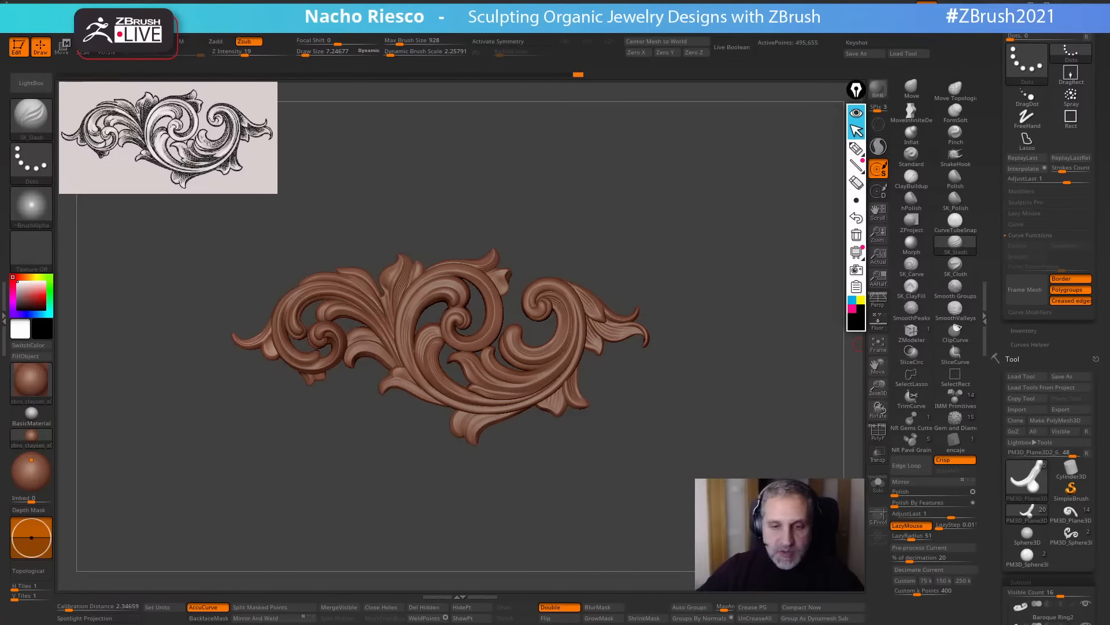
{"action": "left_click_drag", "start_coordinate": [1000, 501], "coordinate": [999, 340]}
{"action": "left_click_drag", "start_coordinate": [1007, 171], "coordinate": [1014, 83]}
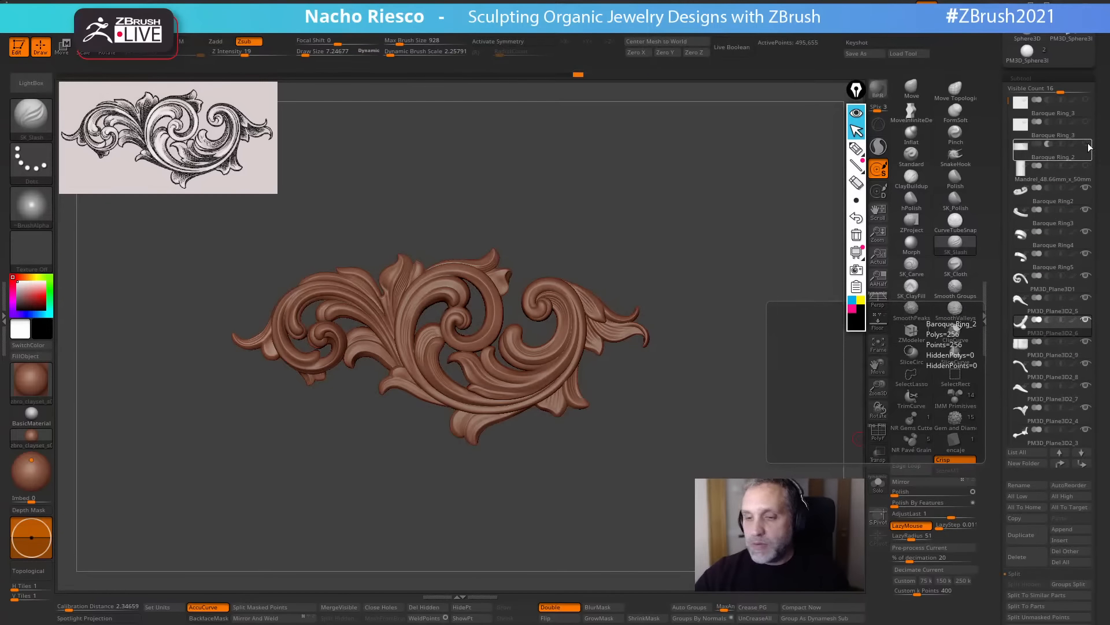
{"action": "left_click", "coordinate": [1087, 145]}
{"action": "left_click_drag", "start_coordinate": [813, 372], "coordinate": [812, 428]}
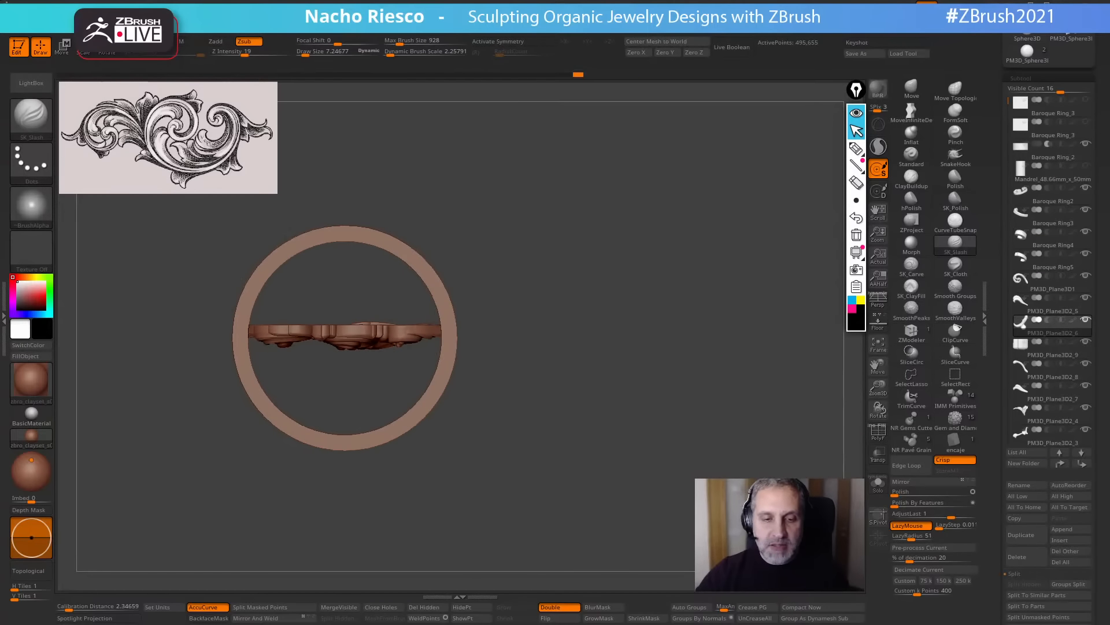
{"action": "left_click_drag", "start_coordinate": [717, 463], "coordinate": [702, 411], "text": "shift"}
{"action": "left_click_drag", "start_coordinate": [671, 447], "coordinate": [780, 490], "text": "alt"}
Select the Baroque Ring2 subtool and create a new subtool folder named ornaments for it.
{"action": "left_click", "coordinate": [1034, 158]}
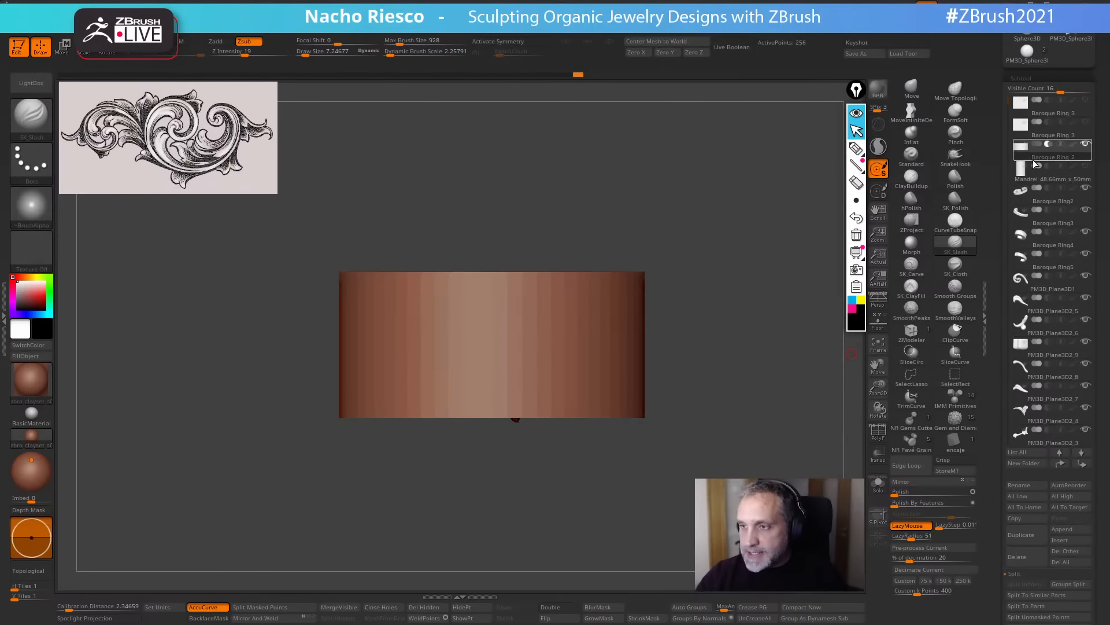
{"action": "left_click_drag", "start_coordinate": [731, 434], "coordinate": [810, 428], "text": "alt"}
{"action": "left_click", "coordinate": [1035, 202]}
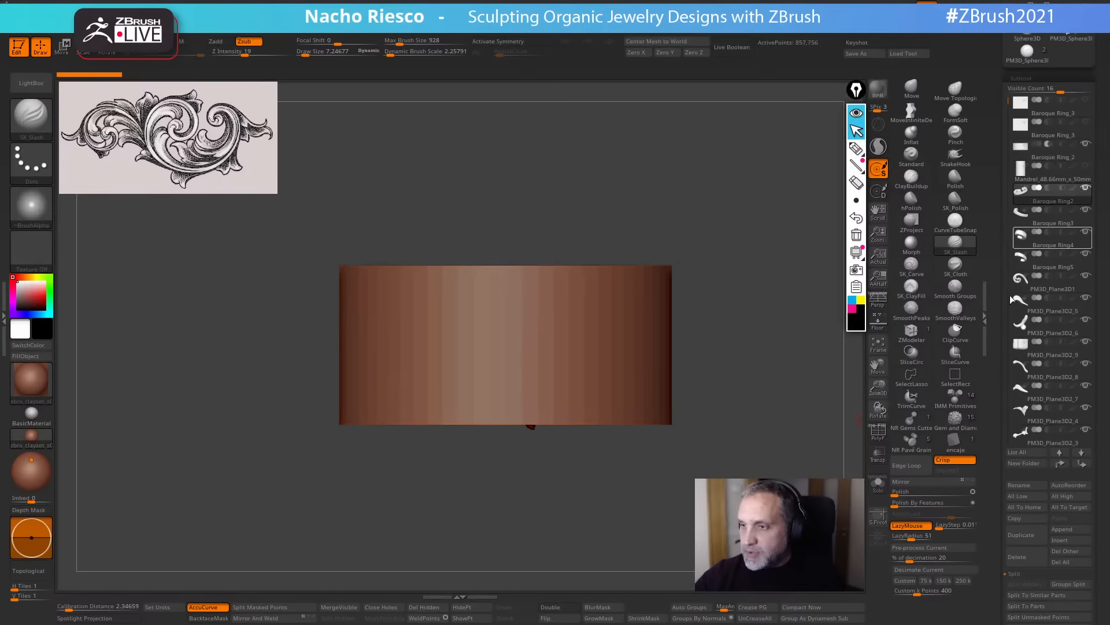
{"action": "scroll", "coordinate": [1018, 376], "scroll_direction": "down", "scroll_amount": 2}
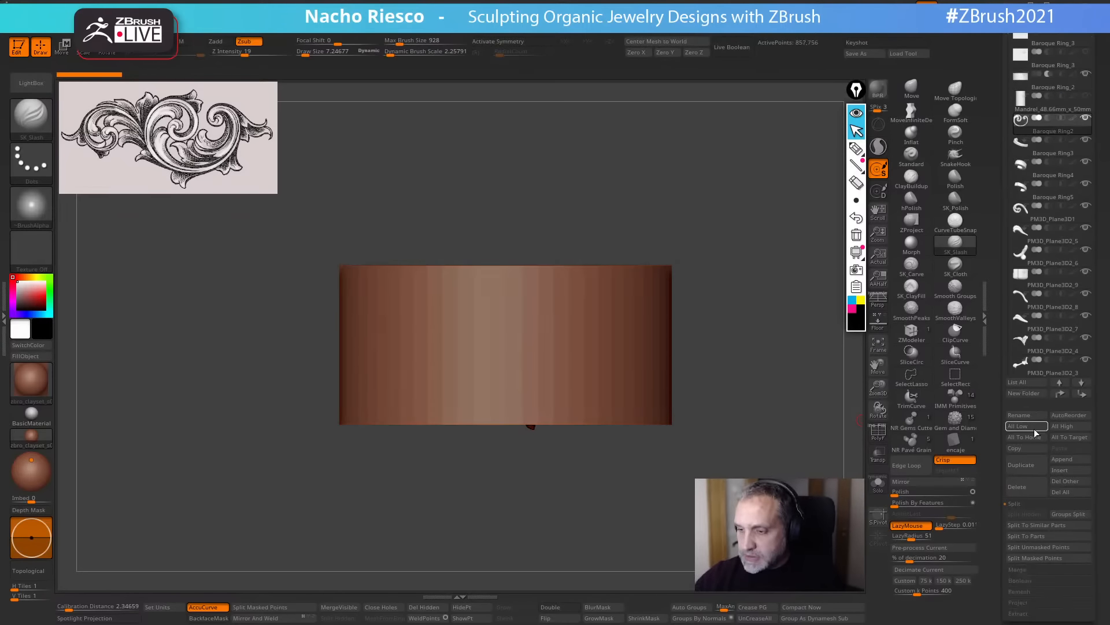
{"action": "left_click", "coordinate": [1029, 396]}
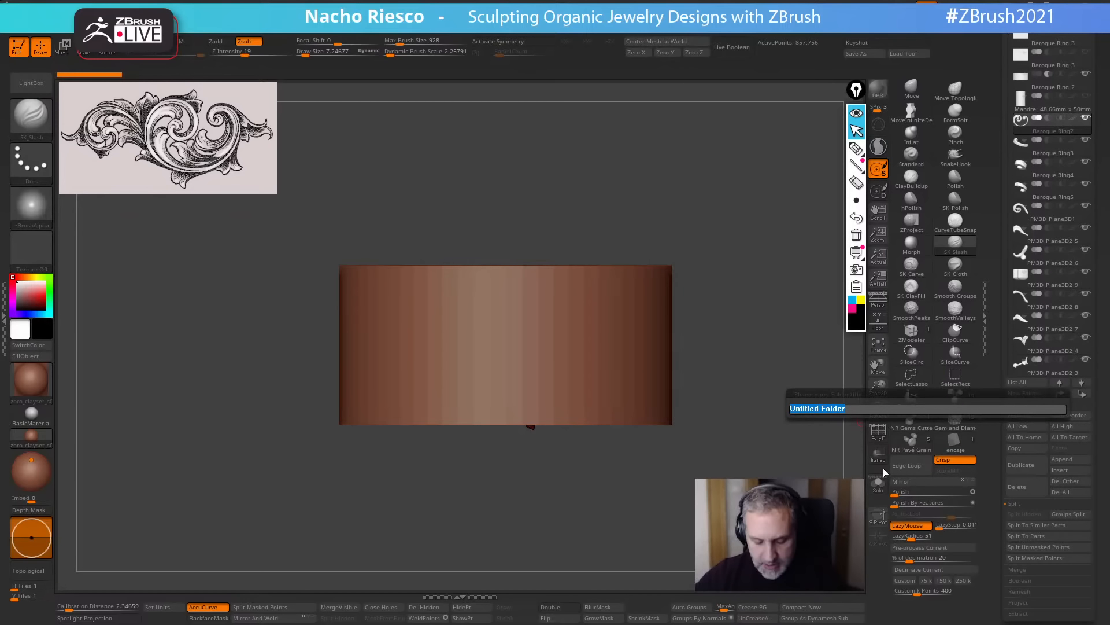
{"action": "type", "text": "ornamn"}
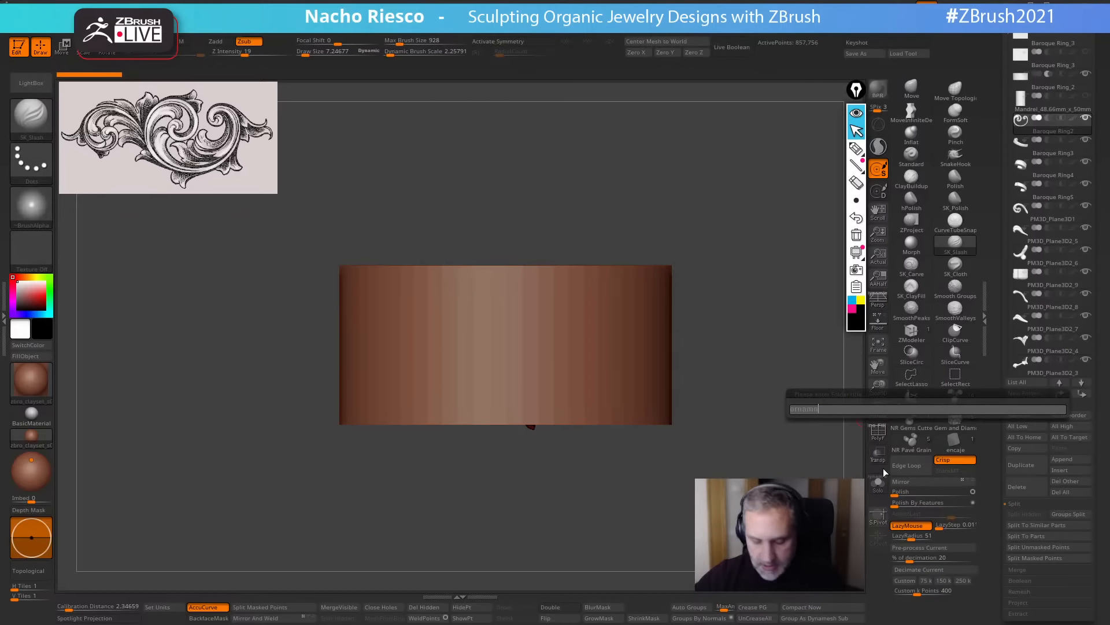
{"action": "key", "text": "BackSpace"}
{"action": "type", "text": "ents"}
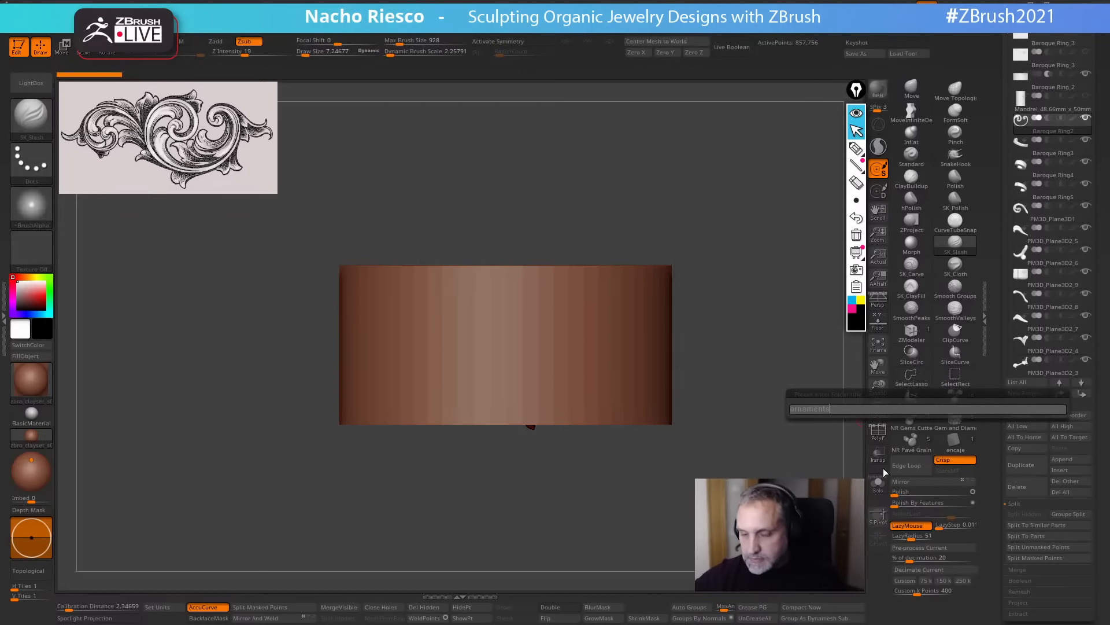
{"action": "key", "text": "Return"}
Move Baroque Ring3, Ring4 and Ring5, PM3D_Plane3D1, PM3D_Plane3D2_5, 2_6 and 2_9 into the ornaments folder.
{"action": "left_click", "coordinate": [1058, 174]}
{"action": "left_click", "coordinate": [1061, 194]}
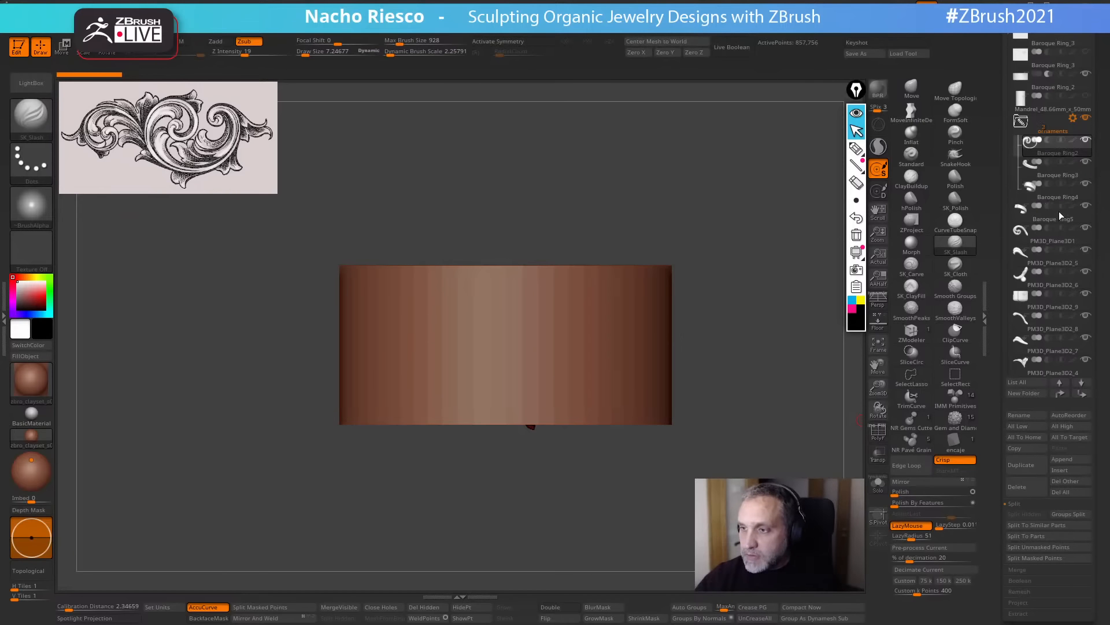
{"action": "left_click", "coordinate": [1061, 215]}
{"action": "left_click", "coordinate": [1060, 237]}
{"action": "left_click", "coordinate": [1060, 259]}
{"action": "left_click", "coordinate": [1060, 284]}
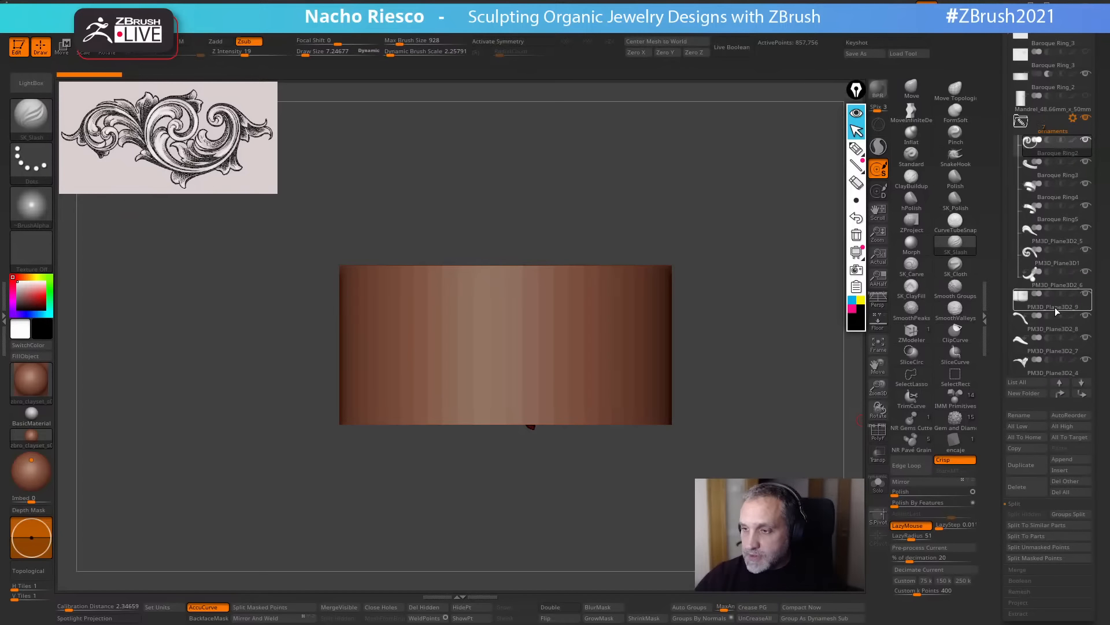
{"action": "left_click", "coordinate": [1055, 307]}
{"action": "left_click", "coordinate": [1052, 307]}
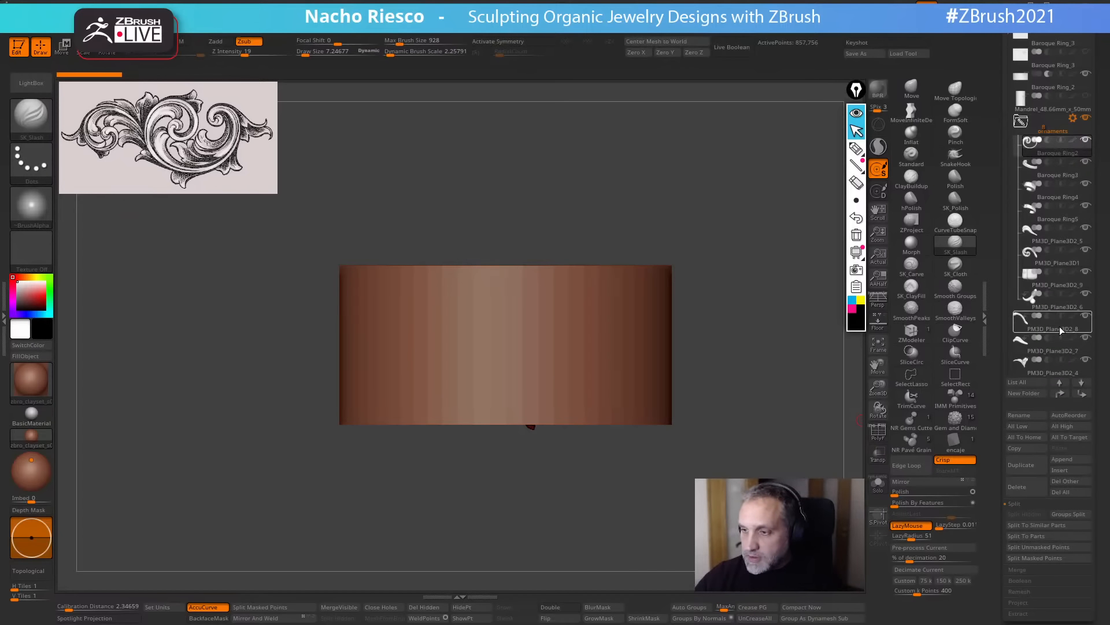
Move the remaining visible ornament pieces, PM3D_Plane3D2_8, 2_7, 2_4, 2_3, 2_10, 2_1 and 2_2, into the ornaments folder.
{"action": "left_click_drag", "start_coordinate": [1059, 330], "coordinate": [1065, 310]}
{"action": "left_click_drag", "start_coordinate": [1062, 349], "coordinate": [1060, 328]}
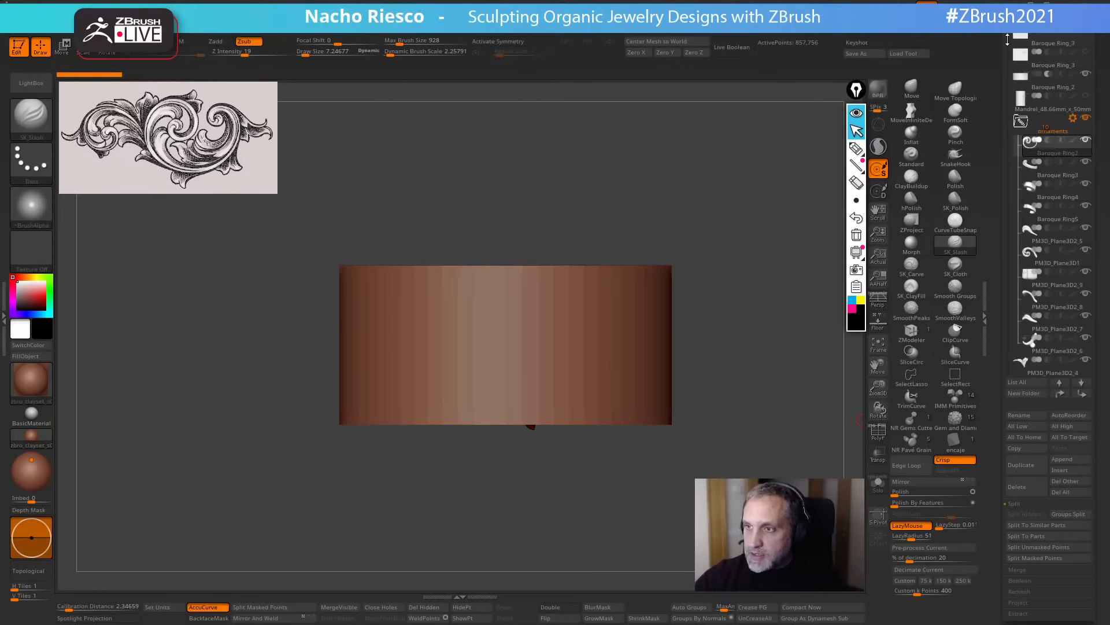
{"action": "left_click_drag", "start_coordinate": [1007, 39], "coordinate": [1008, 117]}
{"action": "left_click", "coordinate": [1063, 263]}
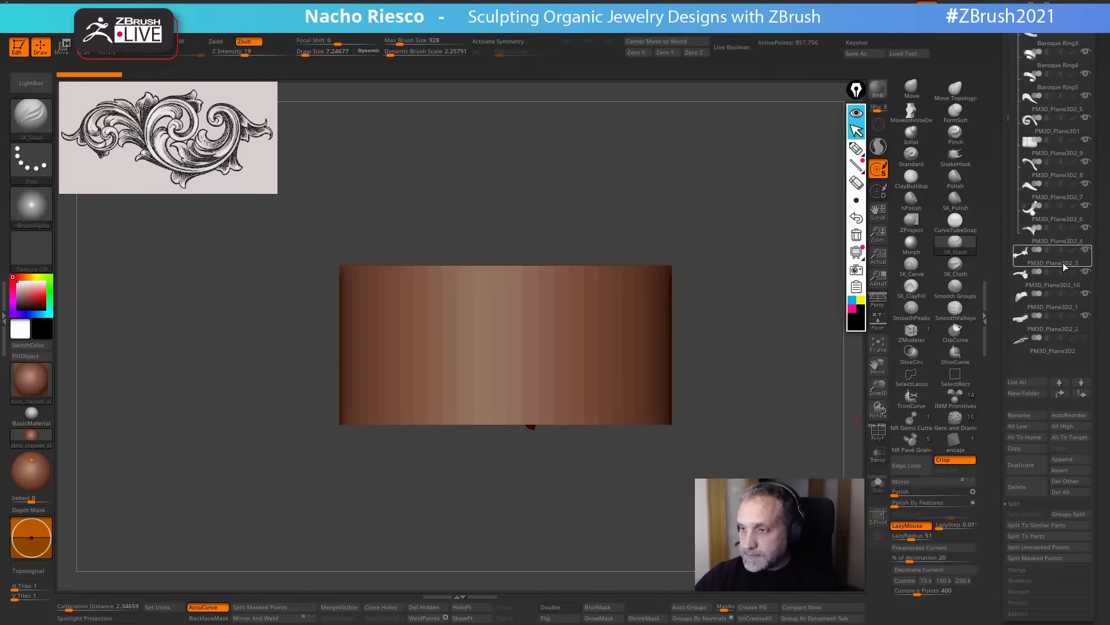
{"action": "left_click_drag", "start_coordinate": [1064, 266], "coordinate": [1065, 245]}
{"action": "left_click_drag", "start_coordinate": [1068, 287], "coordinate": [1067, 267]}
{"action": "left_click_drag", "start_coordinate": [1069, 307], "coordinate": [1067, 289]}
{"action": "left_click_drag", "start_coordinate": [1066, 329], "coordinate": [1066, 310]}
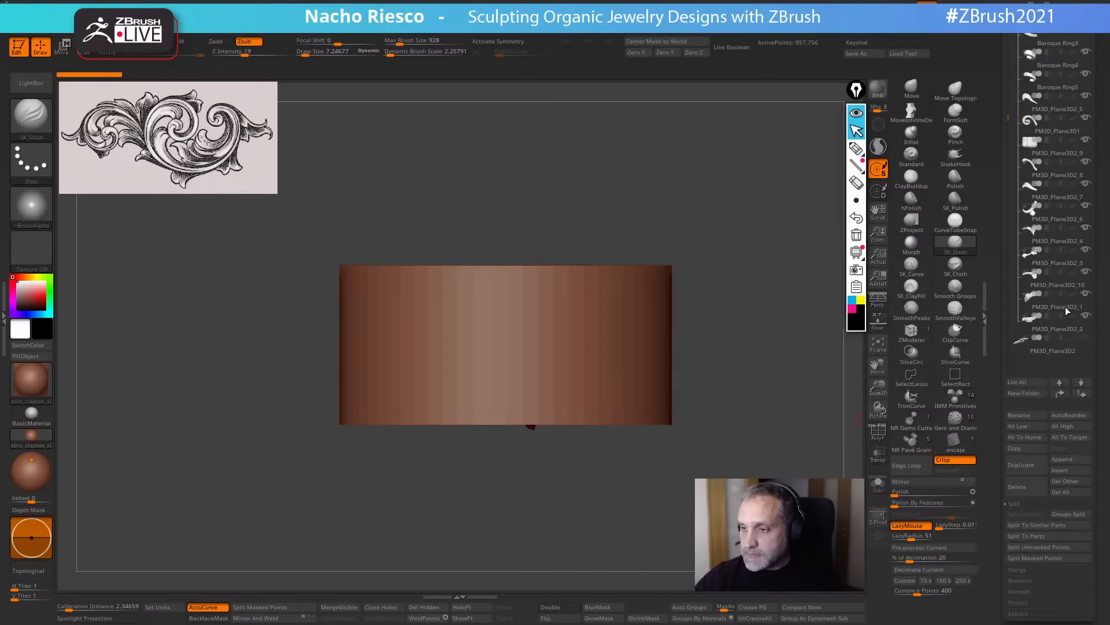
{"action": "mouse_move", "coordinate": [1067, 346]}
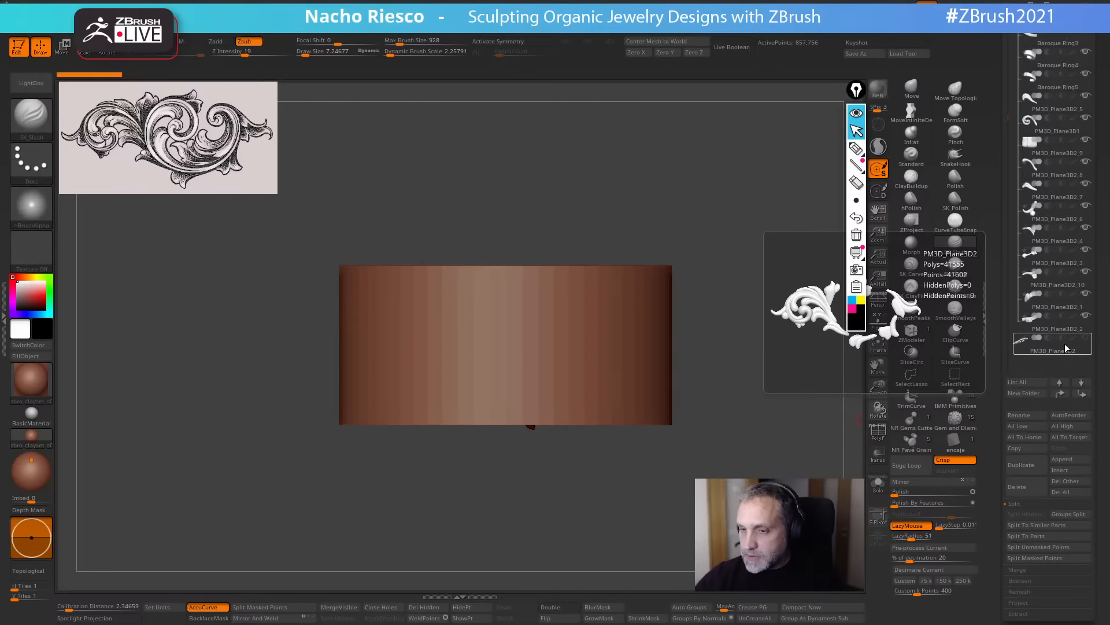
Select the leftover PM3D_Plane3D2 subtool, isolate it to check its content, and delete it.
{"action": "left_click", "coordinate": [1066, 352]}
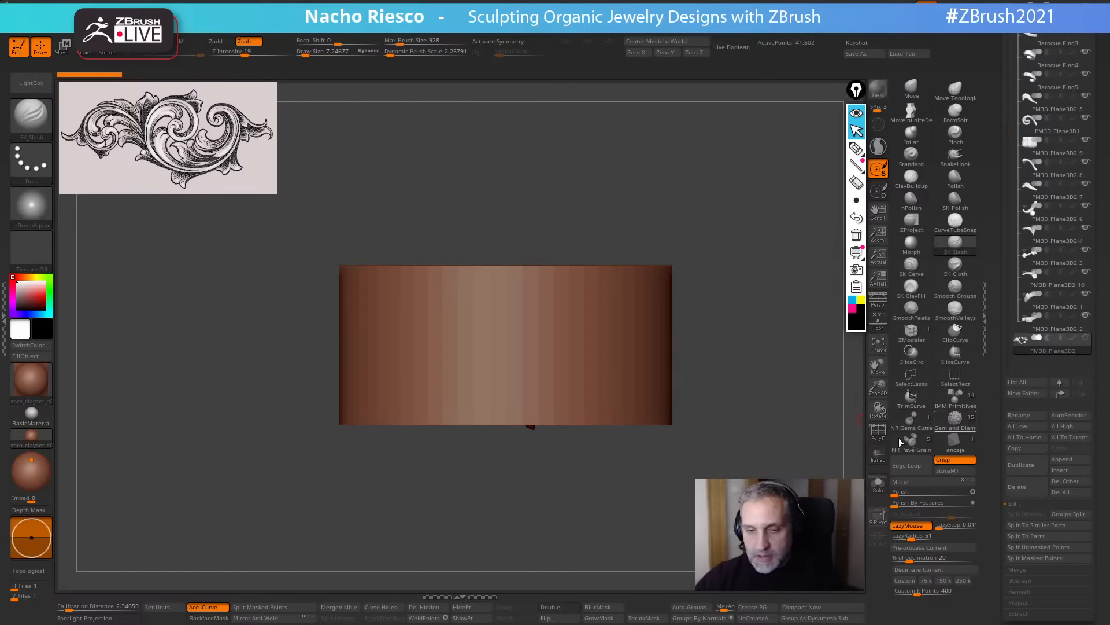
{"action": "left_click", "coordinate": [877, 484]}
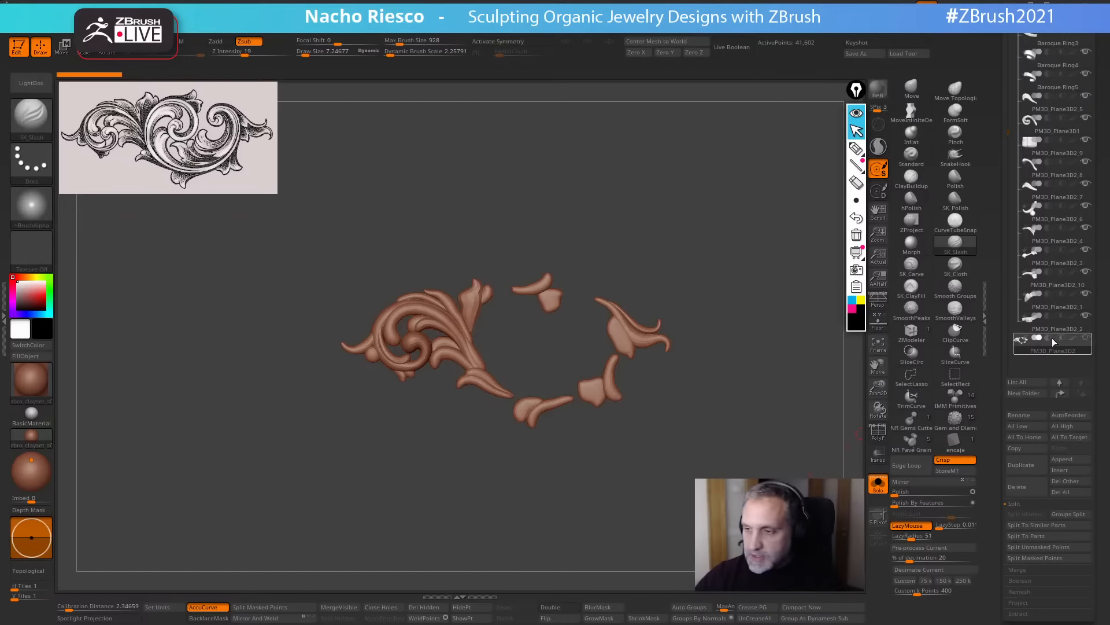
{"action": "left_click", "coordinate": [1020, 487]}
{"action": "left_click", "coordinate": [1014, 512]}
Collapse and hide the ornaments folder, leaving only the Baroque Ring_2 band shown in a straight side view.
{"action": "scroll", "coordinate": [1029, 93], "scroll_direction": "up", "scroll_amount": 3}
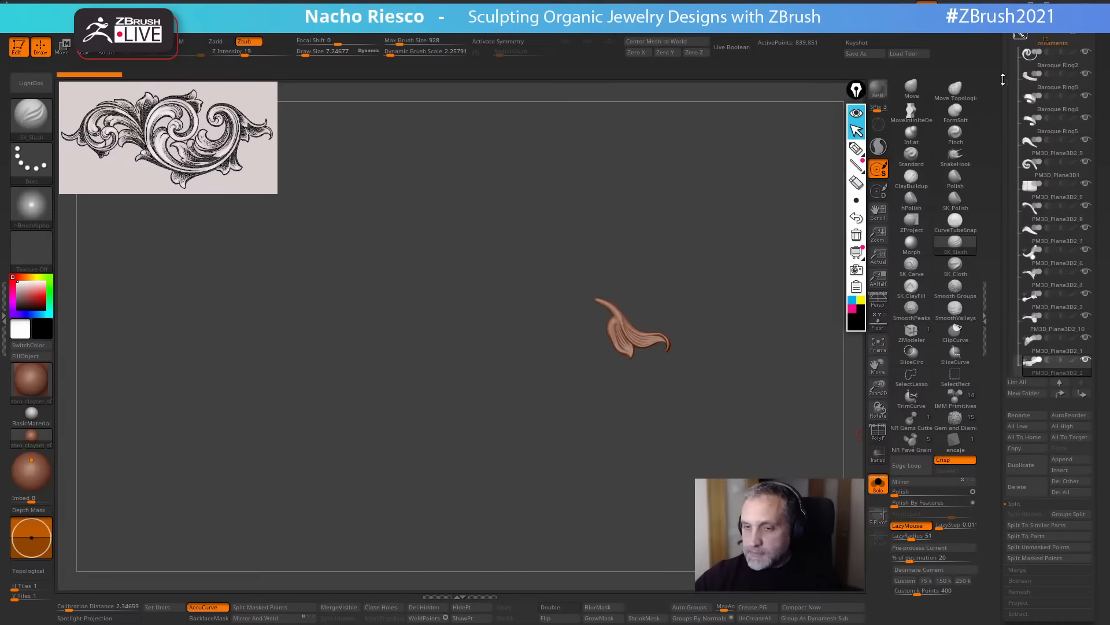
{"action": "left_click", "coordinate": [1021, 55]}
{"action": "left_click", "coordinate": [876, 486]}
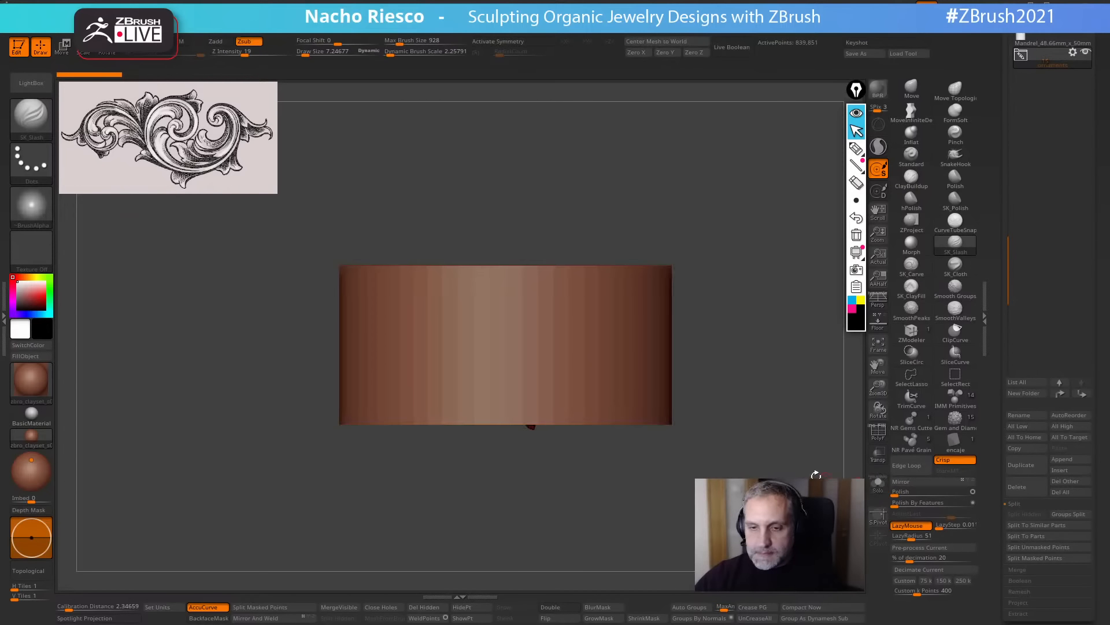
{"action": "scroll", "coordinate": [1002, 120], "scroll_direction": "up", "scroll_amount": 4}
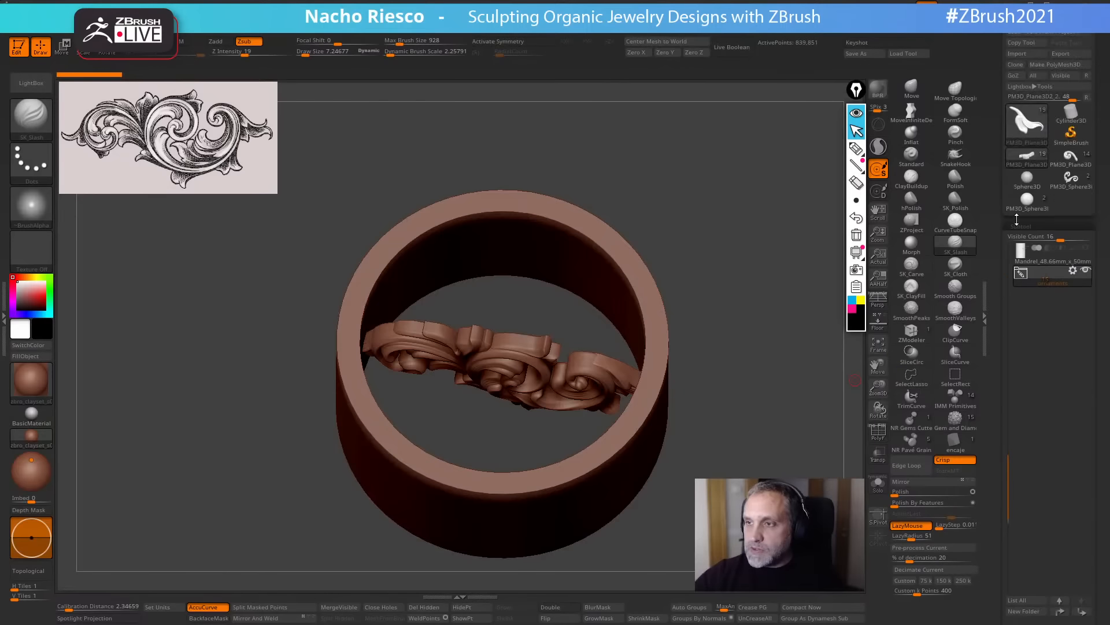
{"action": "left_click", "coordinate": [1022, 272]}
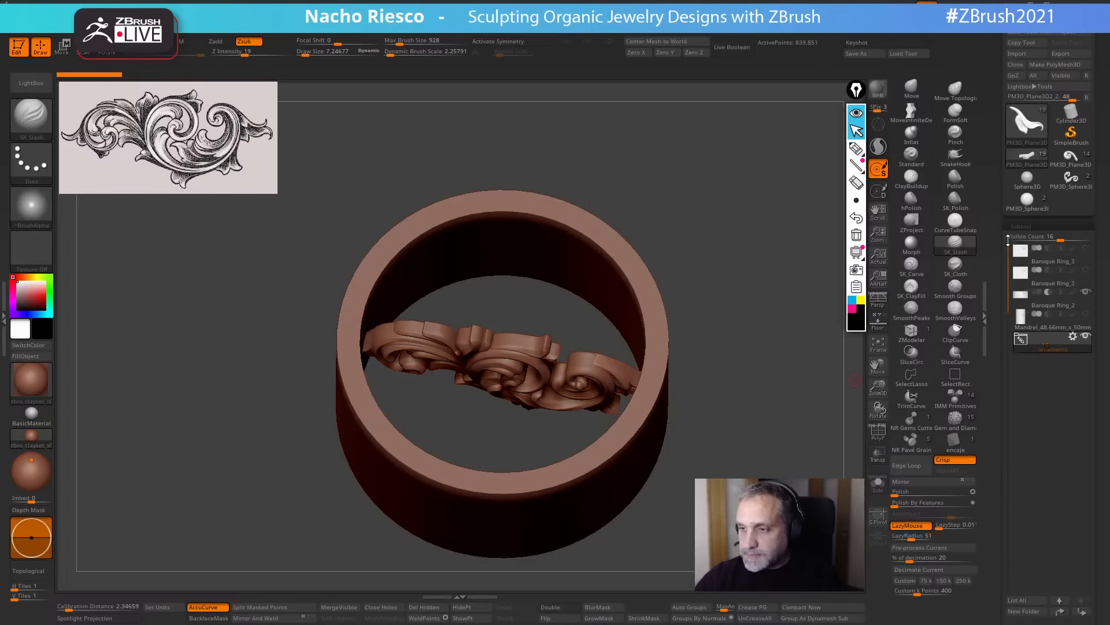
{"action": "left_click", "coordinate": [1086, 336]}
{"action": "left_click_drag", "start_coordinate": [778, 434], "coordinate": [773, 441], "text": "shift"}
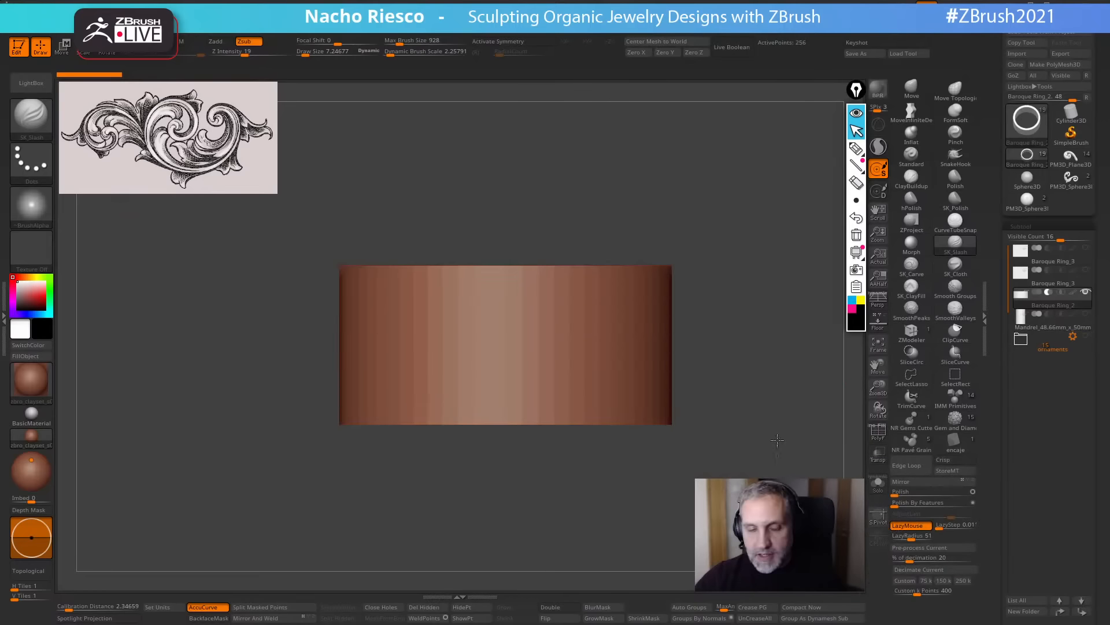
{"action": "left_click_drag", "start_coordinate": [774, 481], "coordinate": [755, 444], "text": "alt"}
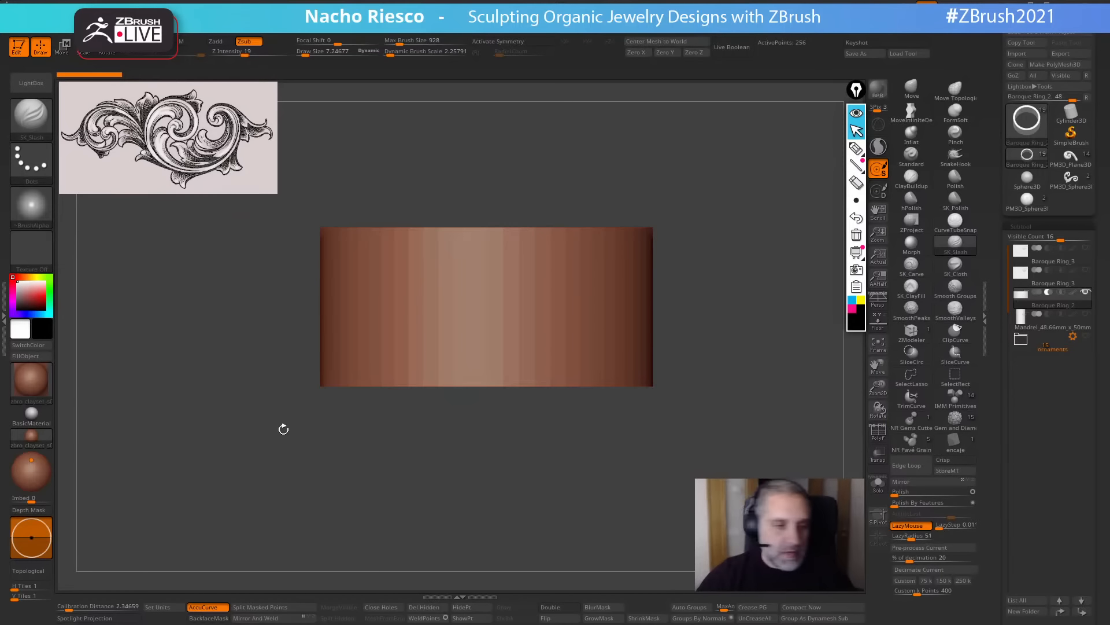
Show and select the Mandrel_48.66mm_x_50mm subtool and set the scene scale with Scale Master's 20.50 x 20.50 x 33.91 mm option.
{"action": "left_click", "coordinate": [1056, 319]}
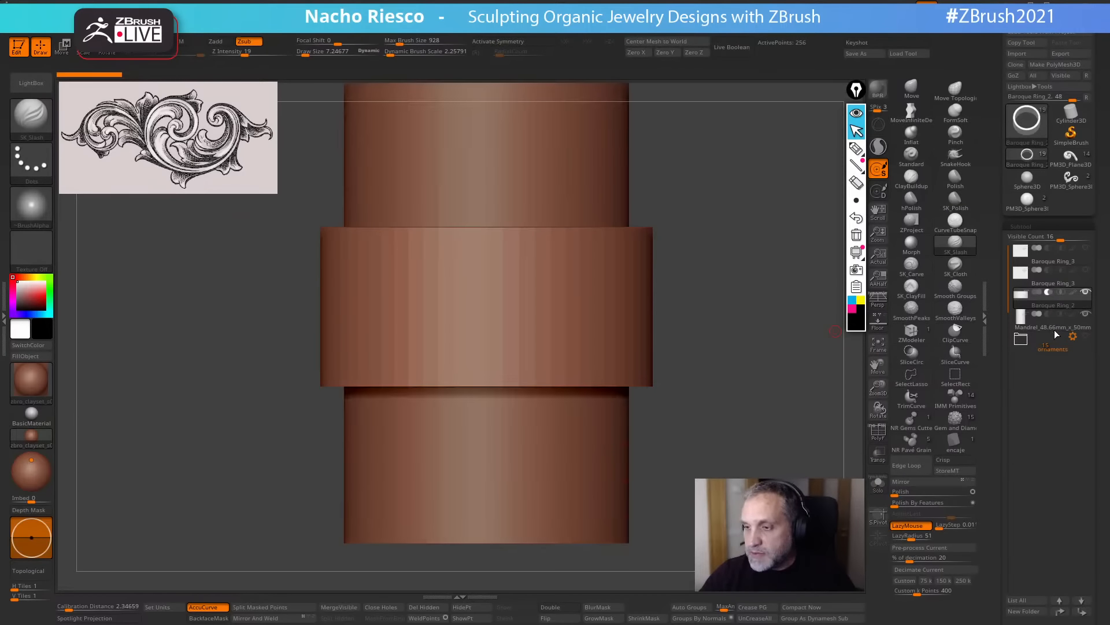
{"action": "left_click_drag", "start_coordinate": [836, 334], "coordinate": [738, 513]}
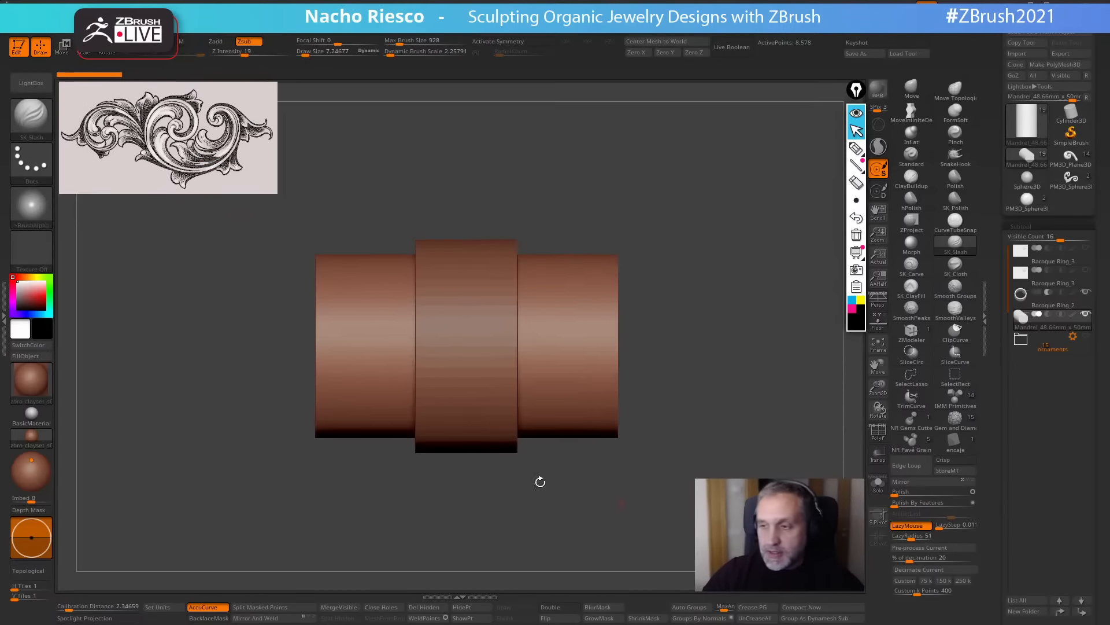
{"action": "left_click", "coordinate": [4, 317]}
{"action": "left_click", "coordinate": [71, 246]}
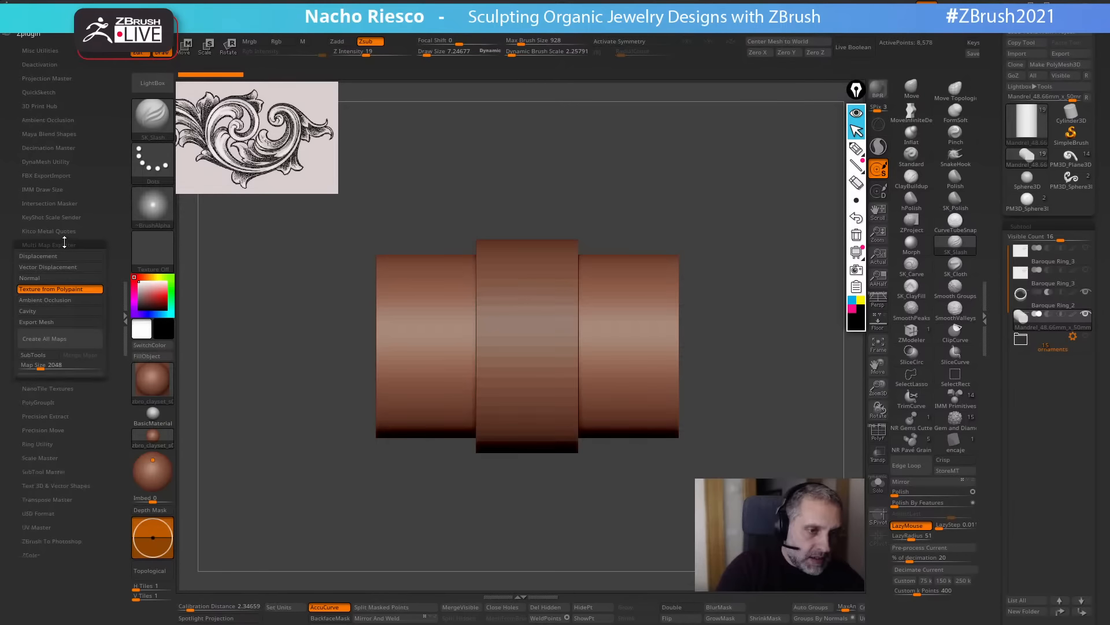
{"action": "left_click", "coordinate": [47, 328]}
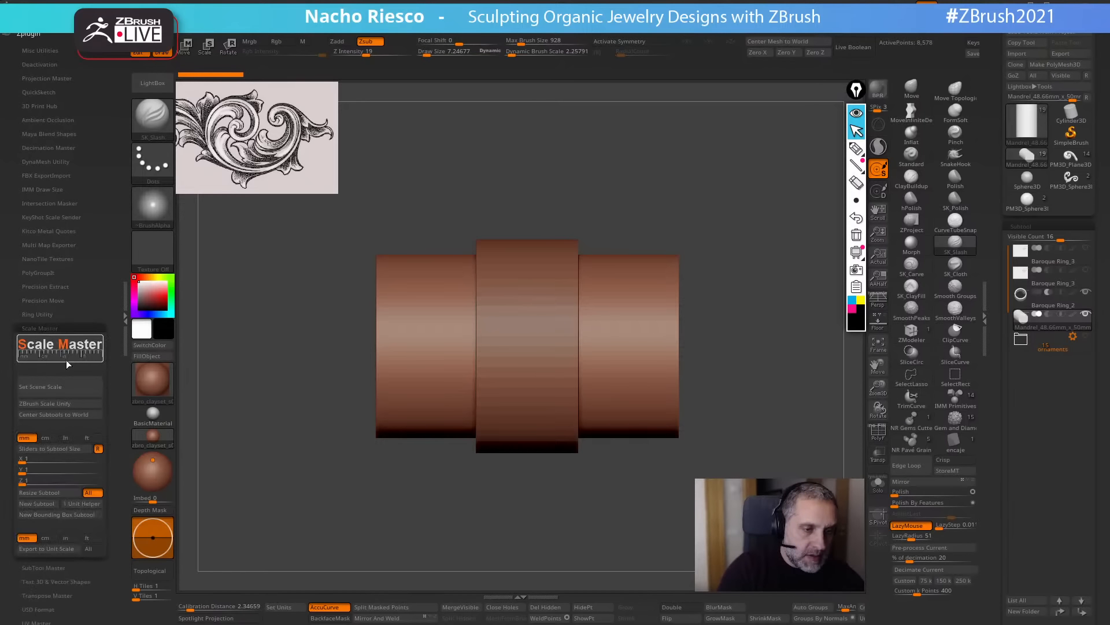
{"action": "left_click", "coordinate": [74, 388]}
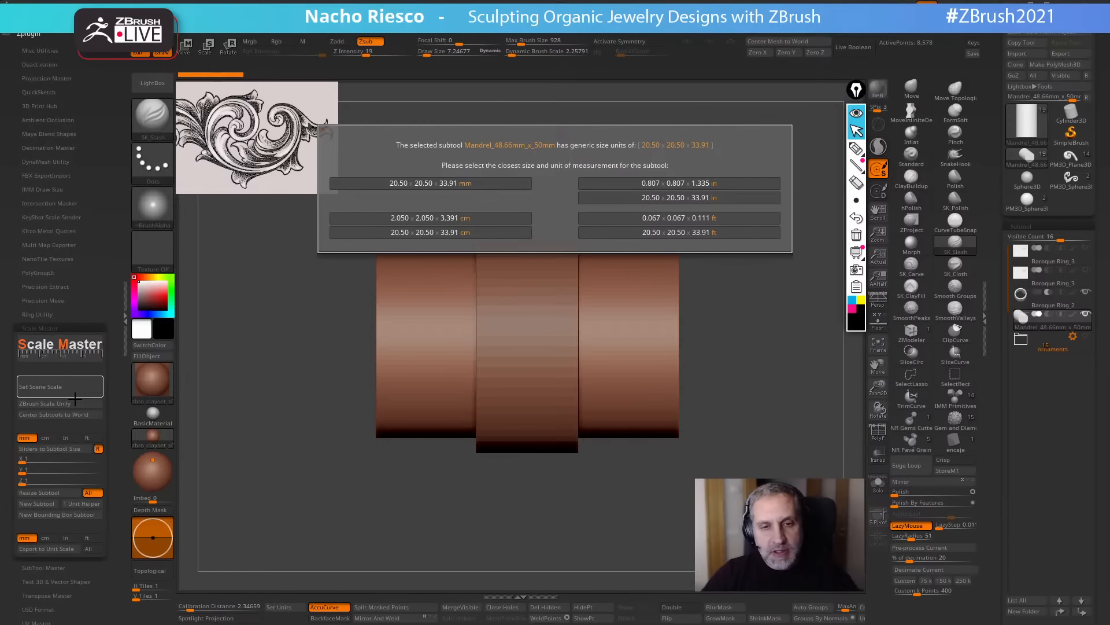
{"action": "left_click", "coordinate": [415, 185]}
{"action": "left_click_drag", "start_coordinate": [662, 531], "coordinate": [640, 572], "text": "shift"}
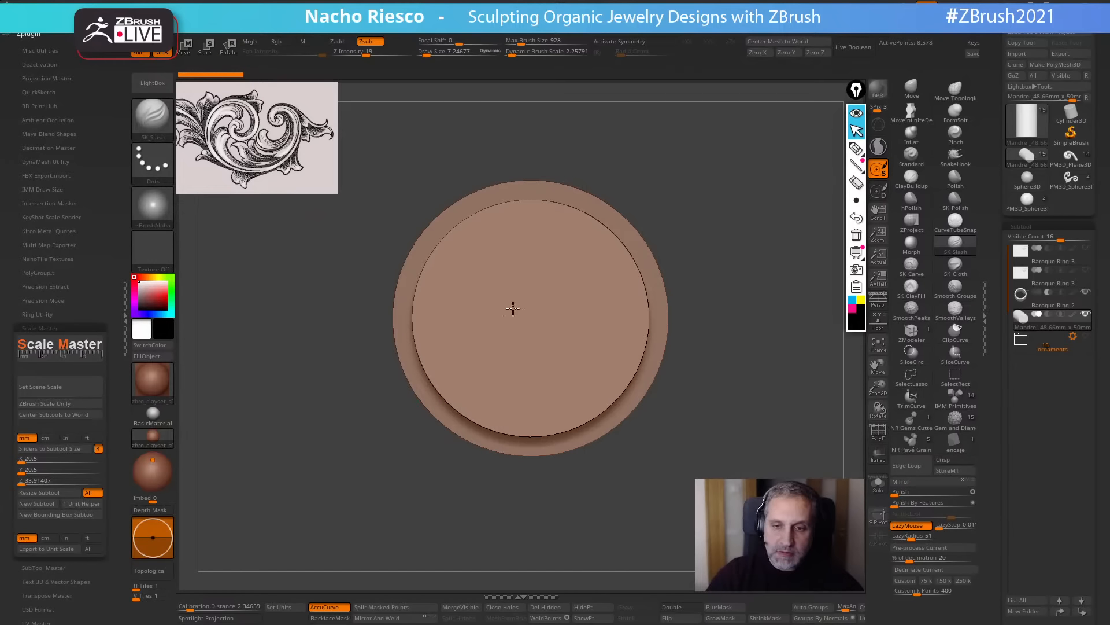
{"action": "left_click_drag", "start_coordinate": [457, 388], "coordinate": [590, 540], "text": "shift"}
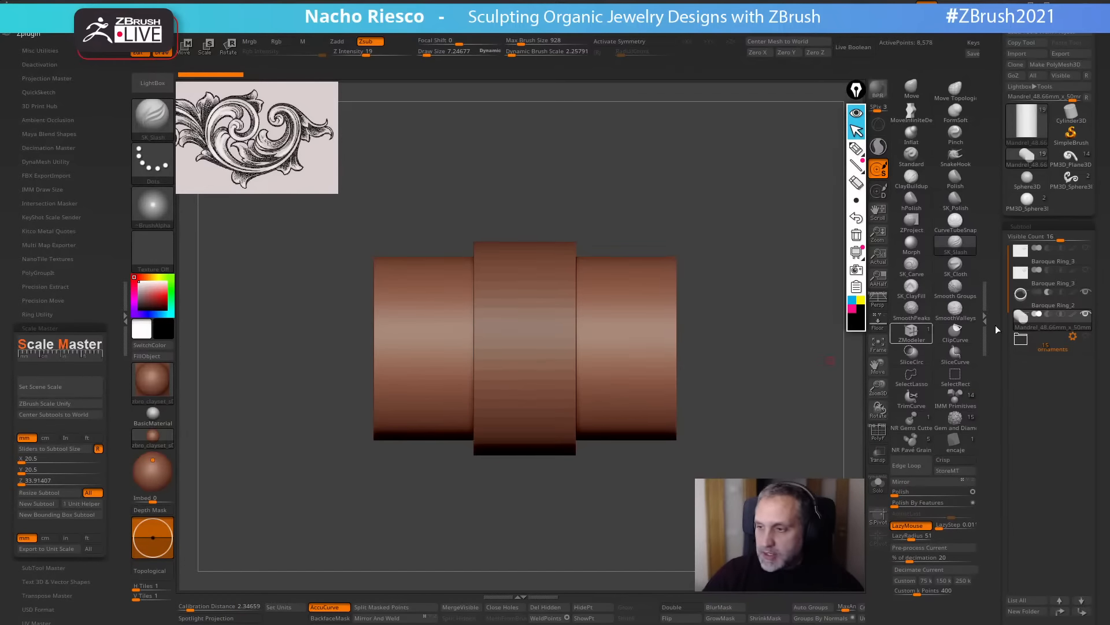
Select Baroque Ring_2 and set the scene scale from it using the 23.87 x 23.87 x 11.43 mm option.
{"action": "left_click", "coordinate": [1027, 308]}
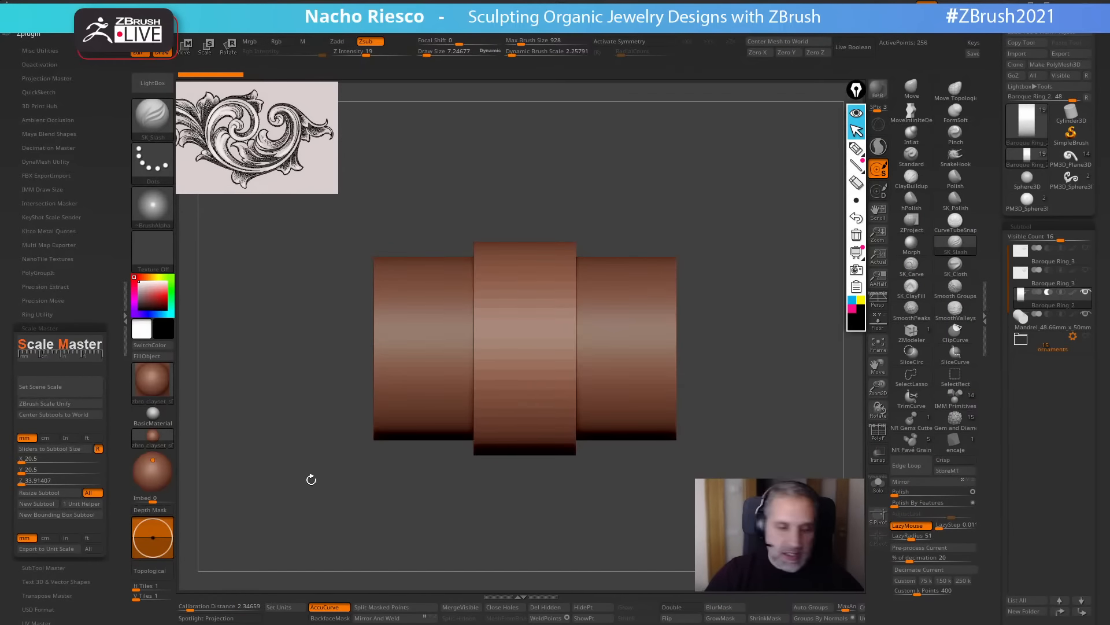
{"action": "left_click", "coordinate": [62, 389]}
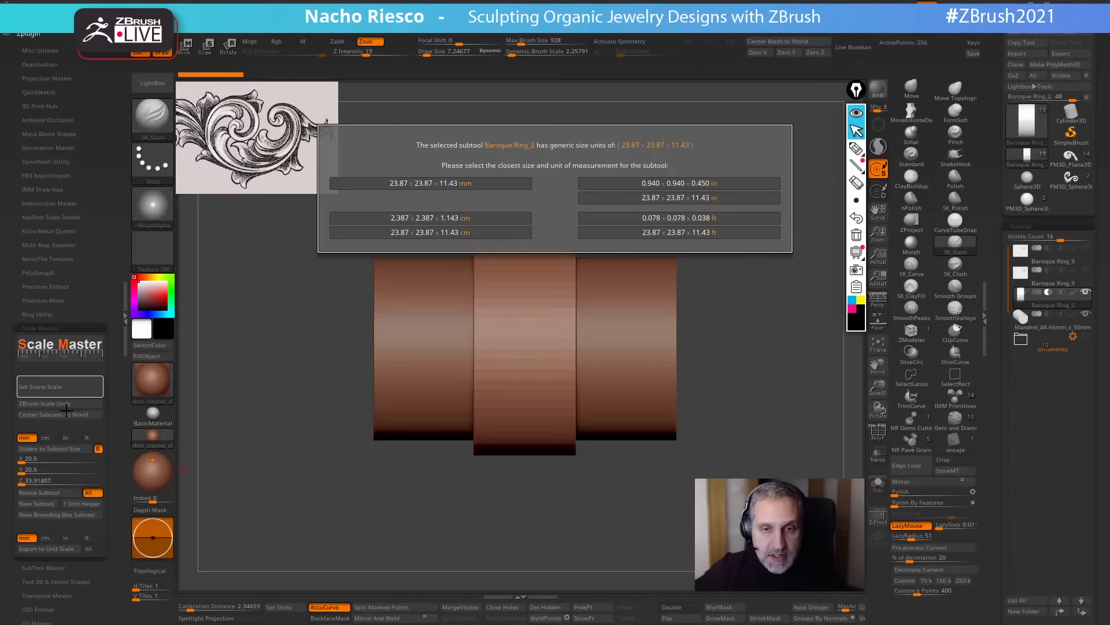
{"action": "left_click", "coordinate": [431, 183]}
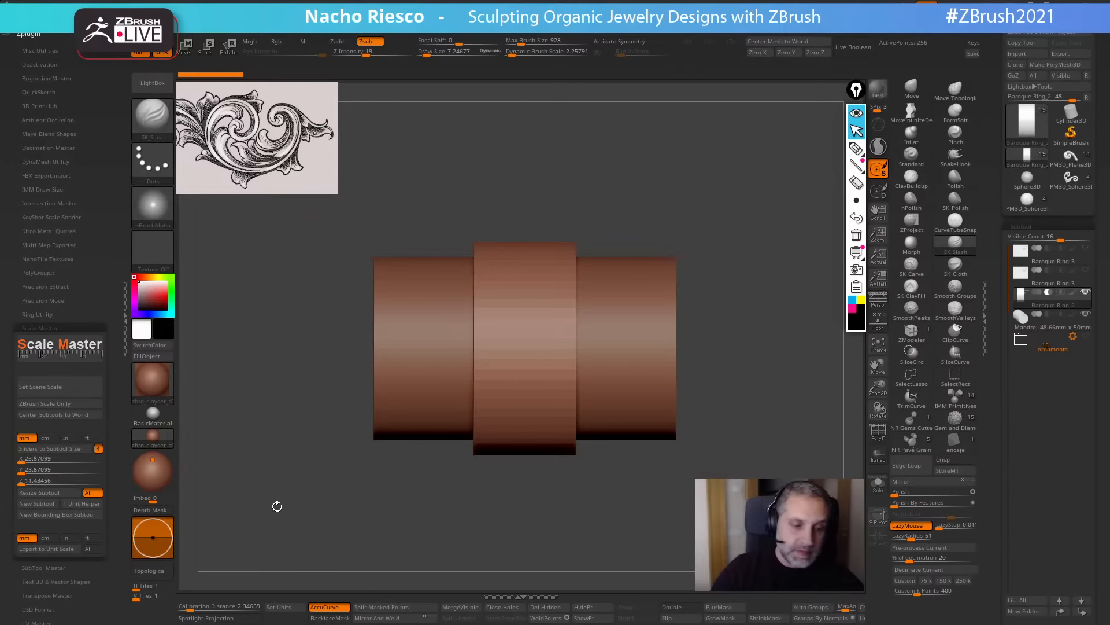
Resize only the Baroque Ring_2 subtool to a Z size of 12 mm with Scale Master.
{"action": "left_click", "coordinate": [81, 480]}
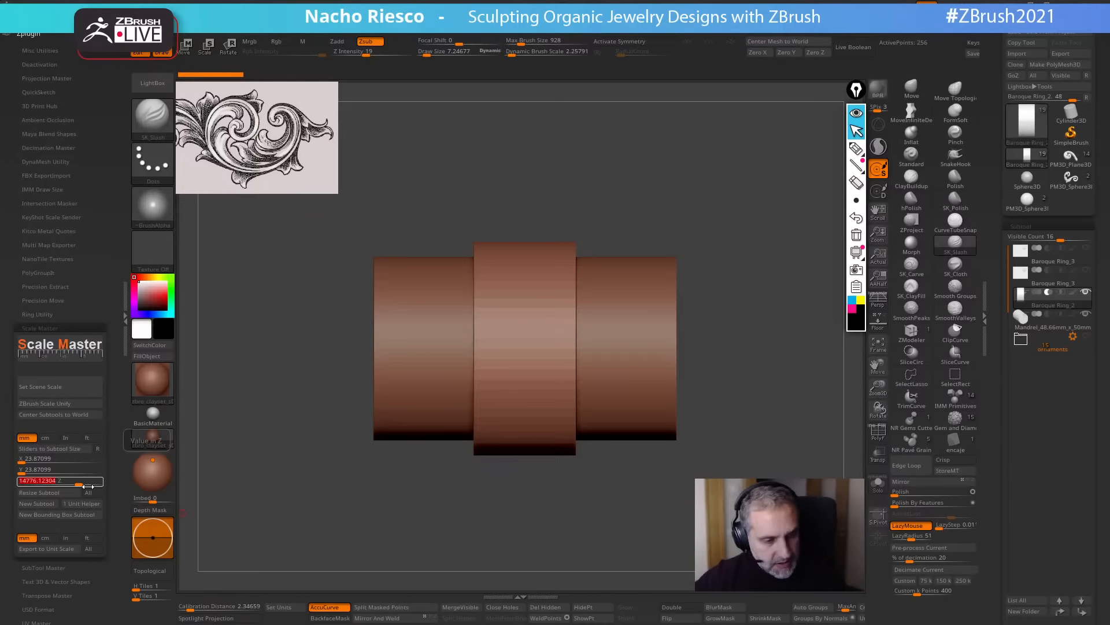
{"action": "type", "text": "12"}
{"action": "key", "text": "Return"}
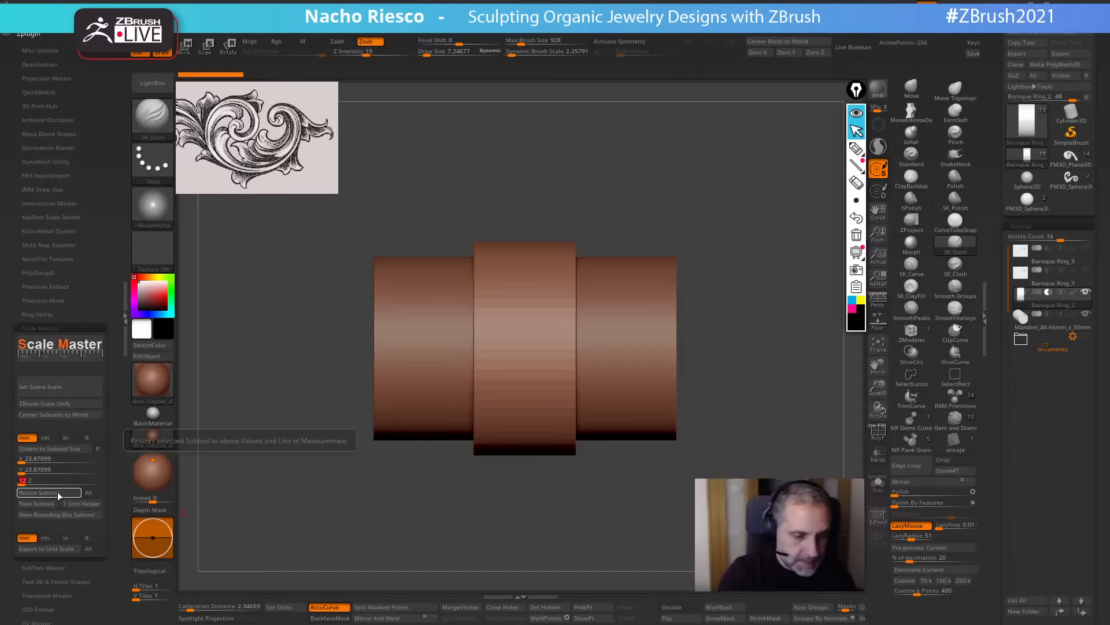
{"action": "left_click", "coordinate": [57, 492]}
{"action": "left_click_drag", "start_coordinate": [668, 511], "coordinate": [872, 496]}
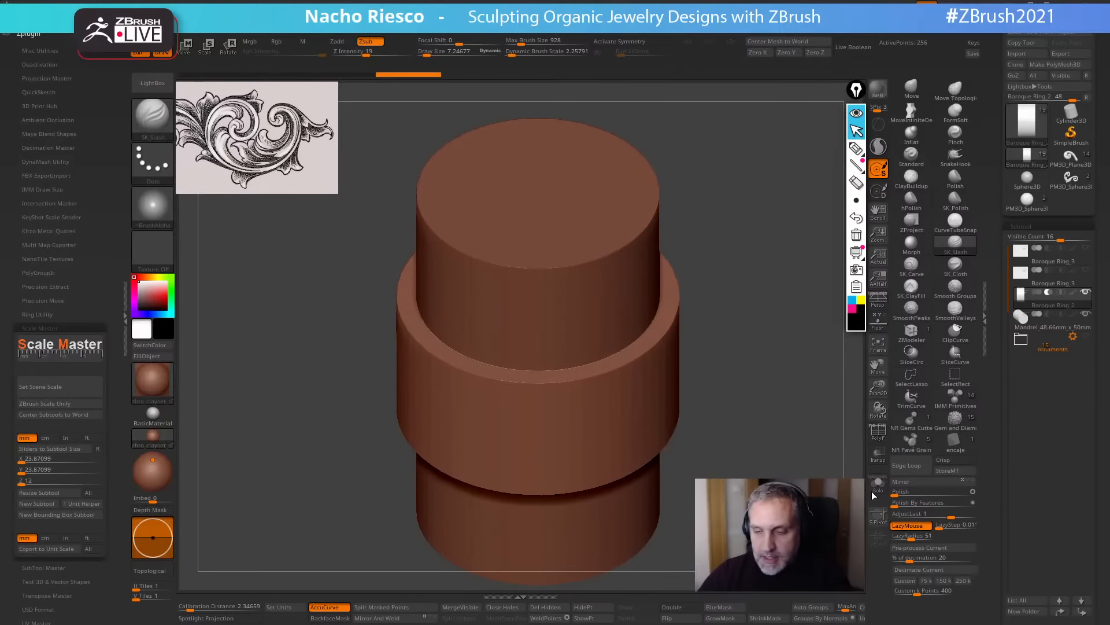
Display the wireframe, duplicate Baroque Ring_2 and centre the transform gizmo on the copy.
{"action": "left_click", "coordinate": [878, 431]}
{"action": "left_click_drag", "start_coordinate": [815, 422], "coordinate": [796, 409]}
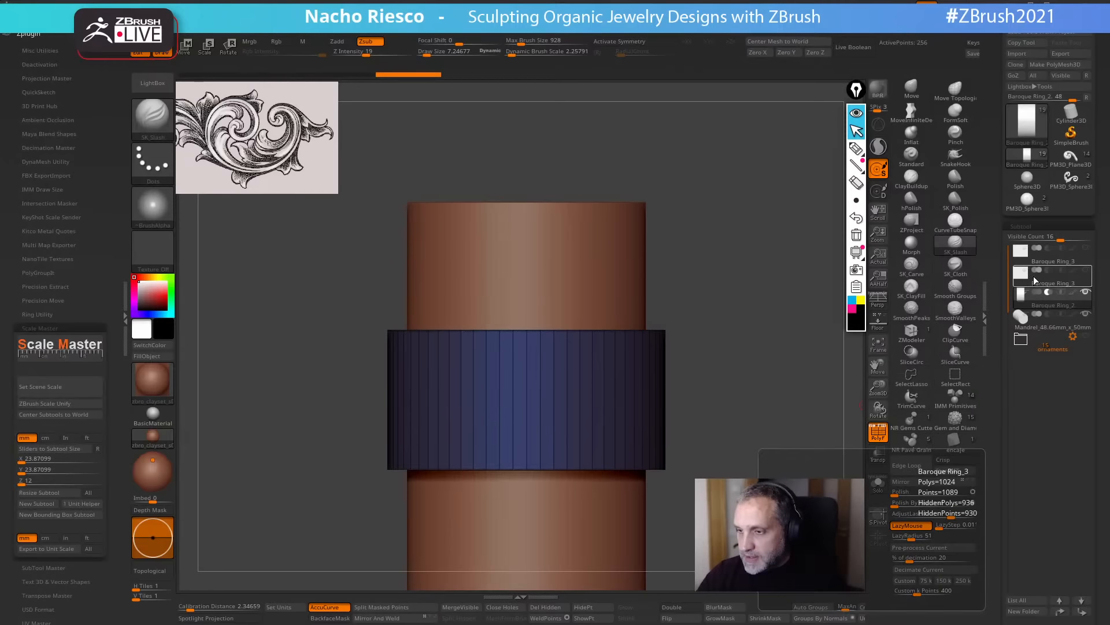
{"action": "scroll", "coordinate": [1024, 359], "scroll_direction": "down", "scroll_amount": 5}
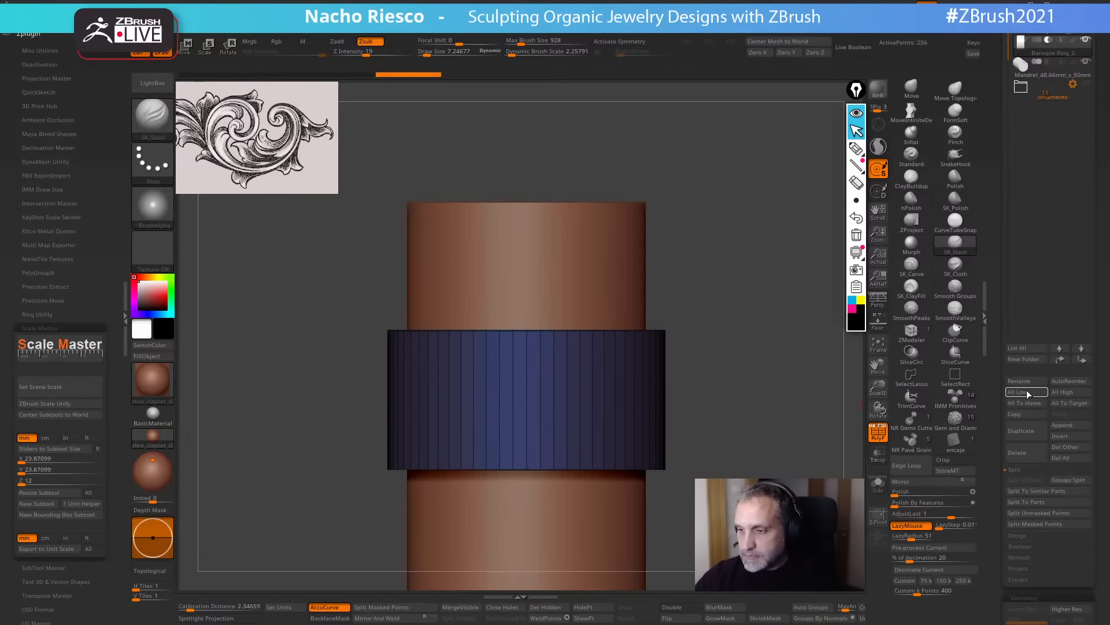
{"action": "left_click", "coordinate": [1022, 433]}
{"action": "key", "text": "w"}
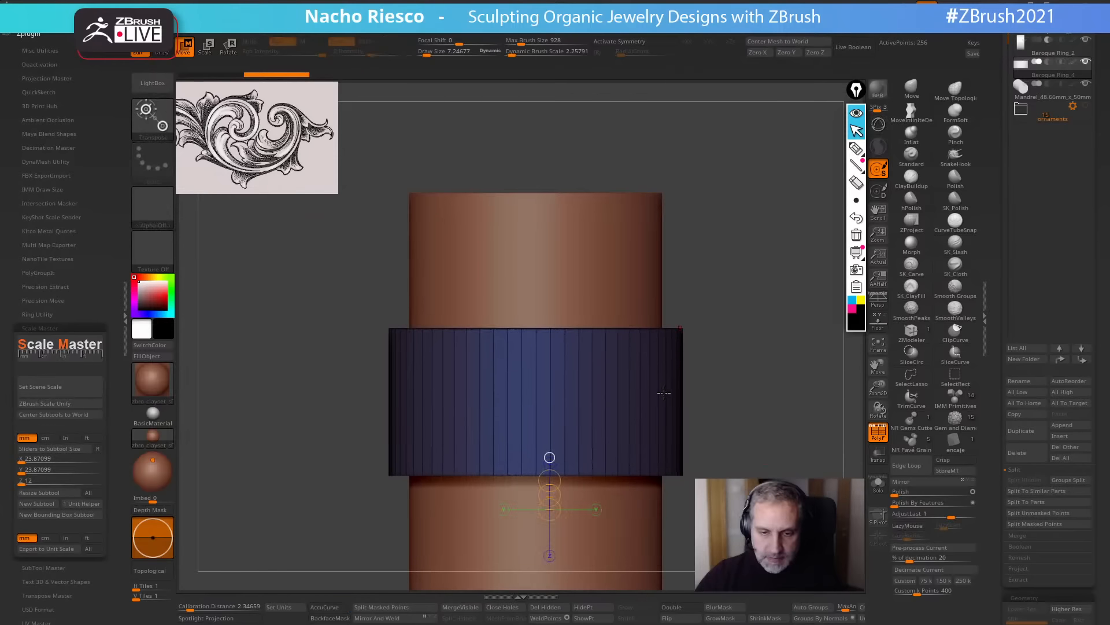
{"action": "key", "text": "y"}
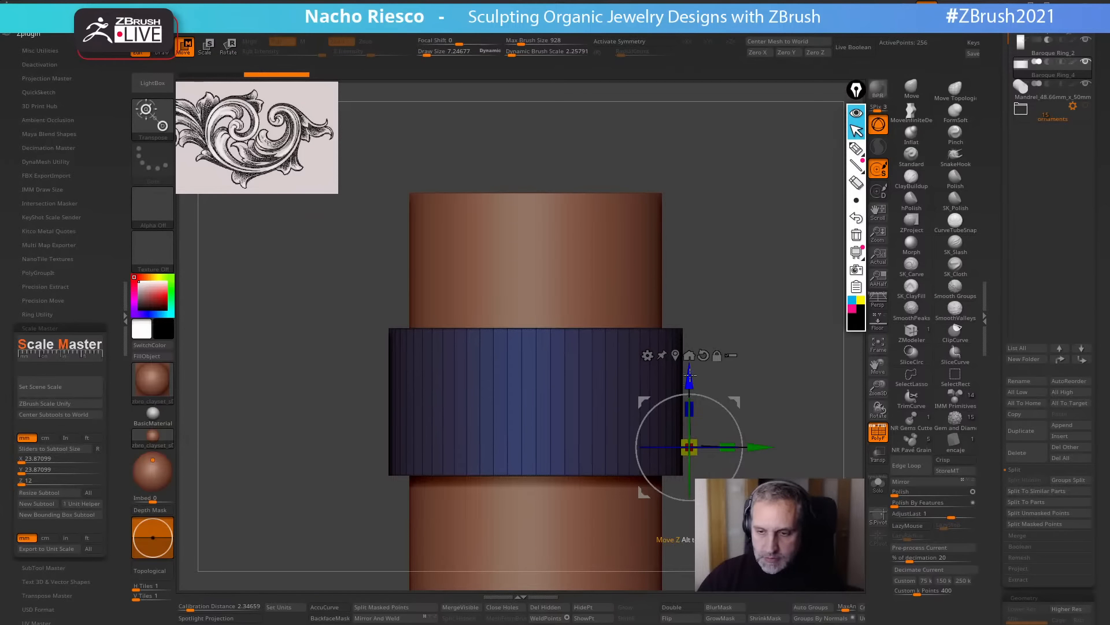
{"action": "left_click", "coordinate": [677, 359]}
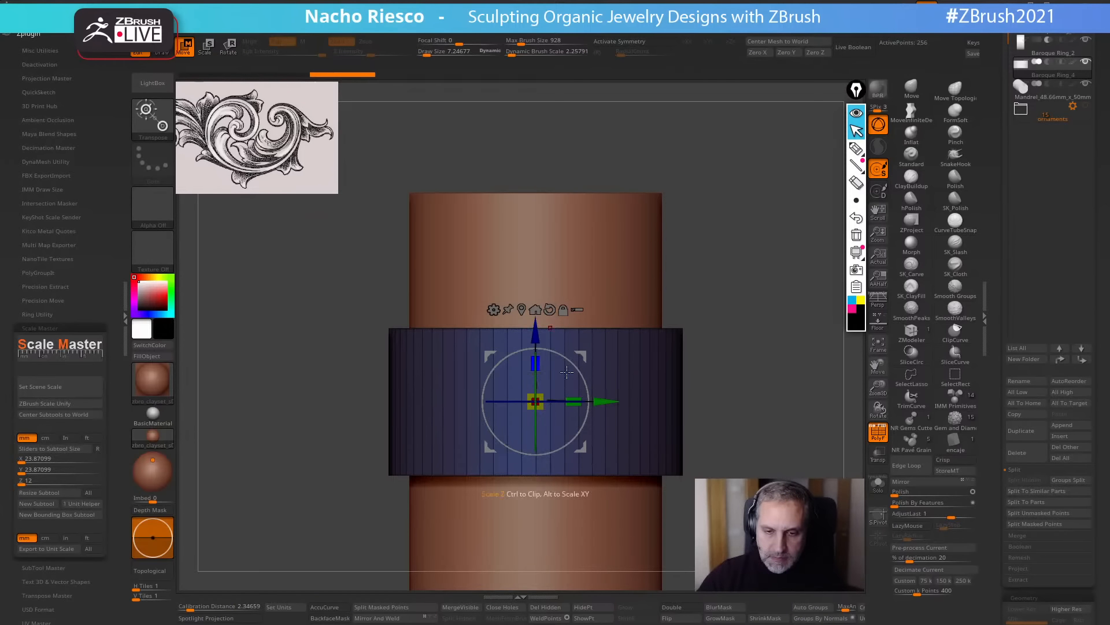
Flatten the duplicated band along its height into a thin rim and move it up to the band's upper edge, using transparency as a guide.
{"action": "left_click", "coordinate": [878, 454]}
{"action": "left_click_drag", "start_coordinate": [535, 363], "coordinate": [527, 499]}
{"action": "left_click_drag", "start_coordinate": [540, 408], "coordinate": [546, 342]}
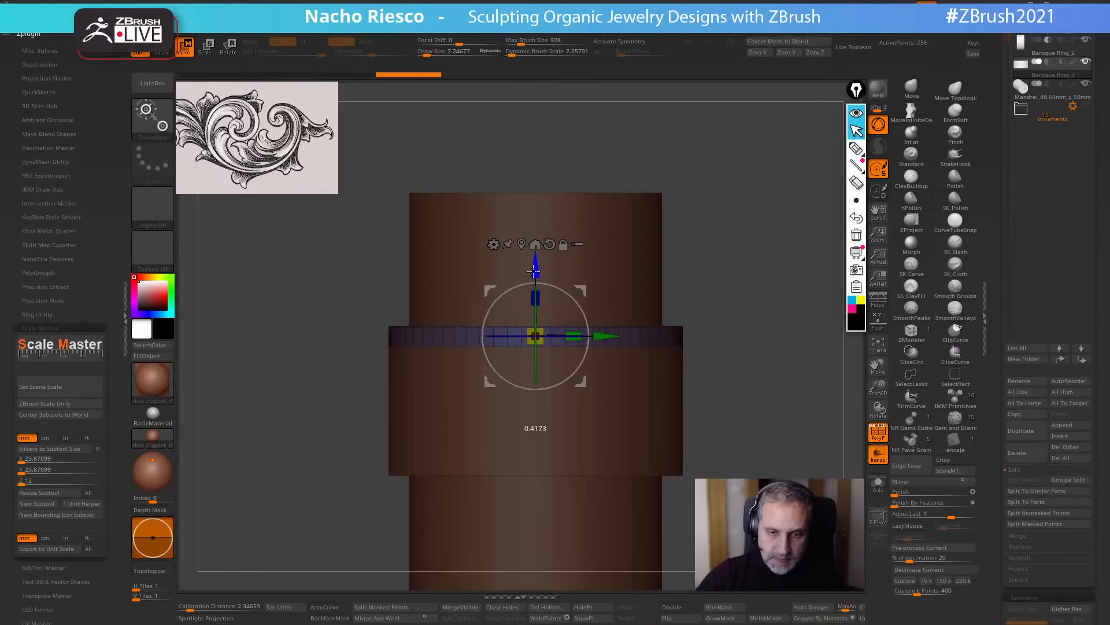
{"action": "left_click_drag", "start_coordinate": [694, 283], "coordinate": [757, 401]}
{"action": "left_click_drag", "start_coordinate": [778, 481], "coordinate": [782, 366]}
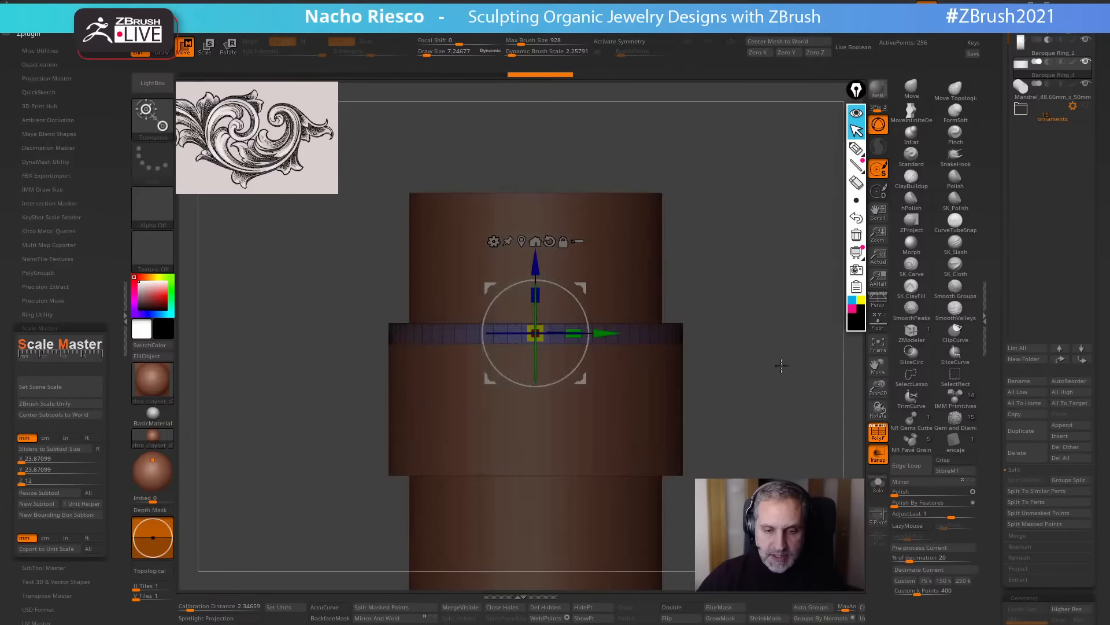
{"action": "left_click_drag", "start_coordinate": [536, 270], "coordinate": [536, 264]}
{"action": "key", "text": "q"}
{"action": "left_click", "coordinate": [878, 438]}
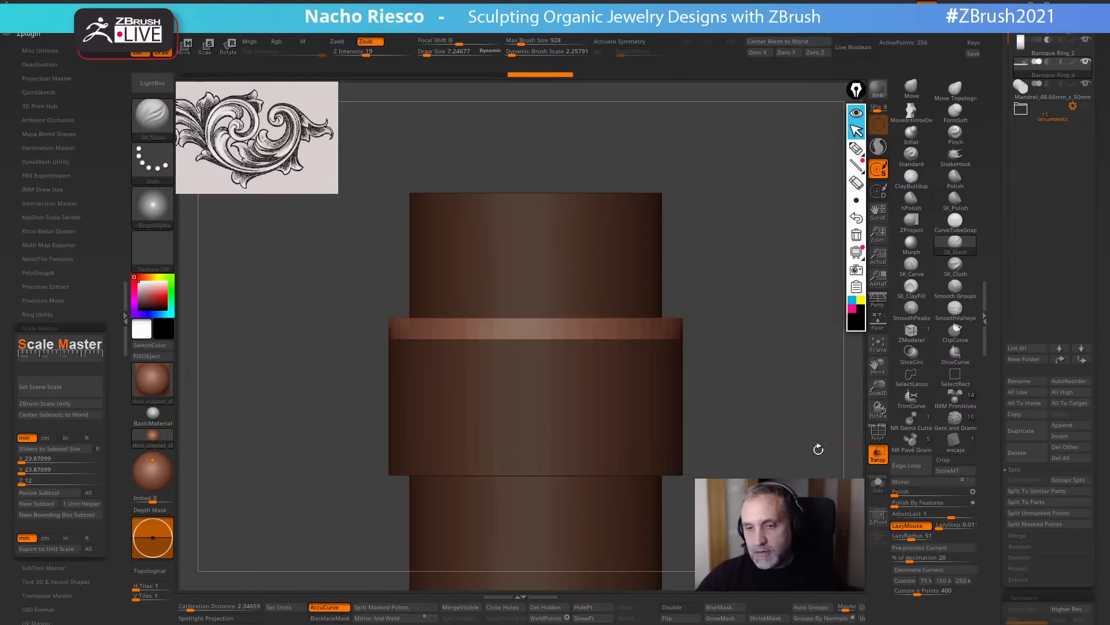
{"action": "mouse_move", "coordinate": [818, 449]}
{"action": "left_mouse_down"}
{"action": "mouse_move", "coordinate": [815, 480]}
{"action": "mouse_move", "coordinate": [816, 466]}
{"action": "mouse_move", "coordinate": [778, 449]}
{"action": "mouse_move", "coordinate": [820, 463]}
{"action": "left_mouse_up"}
{"action": "left_click", "coordinate": [870, 461]}
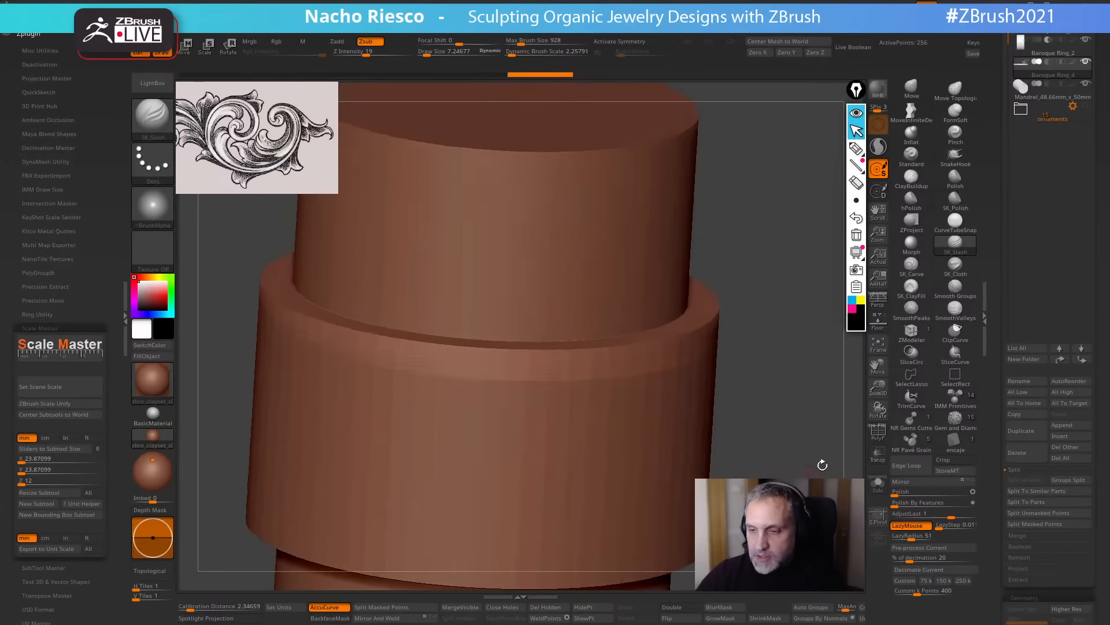
Extrude the thin rim's outer faces outward past the band using ZModeler QMesh with the Polygroup All target.
{"action": "left_click", "coordinate": [912, 335]}
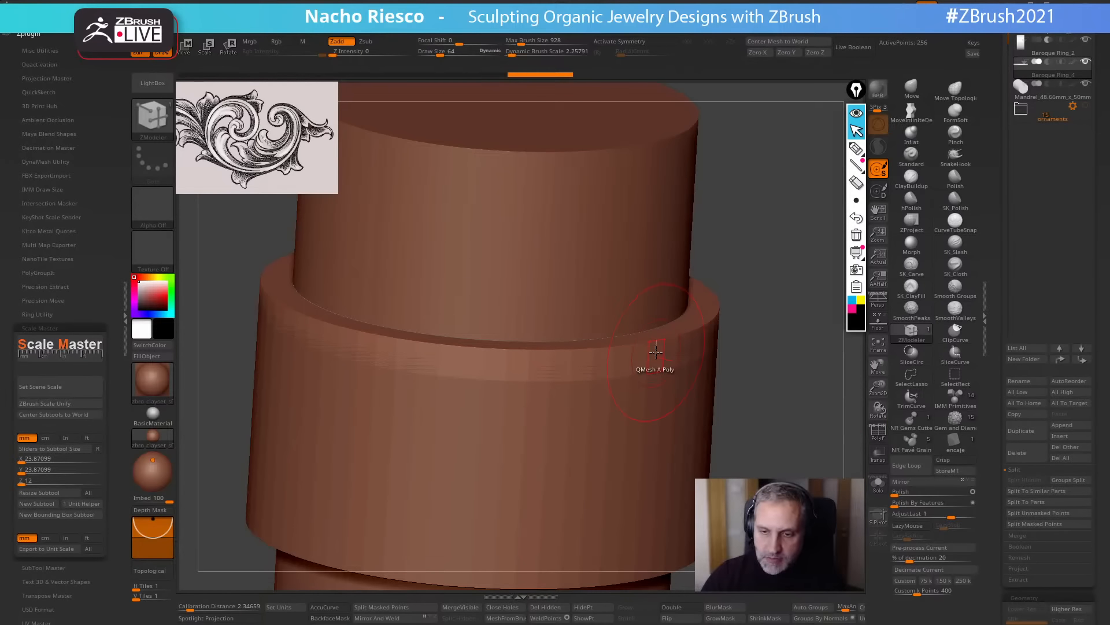
{"action": "key", "text": "space"}
{"action": "left_click", "coordinate": [620, 307]}
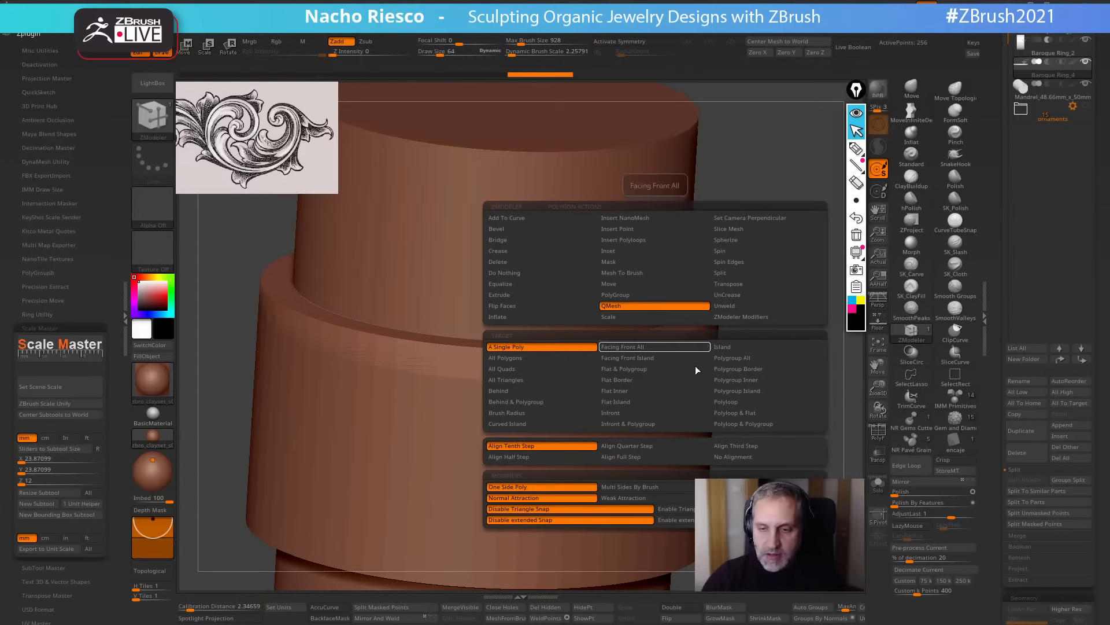
{"action": "left_click", "coordinate": [740, 358]}
{"action": "left_click_drag", "start_coordinate": [648, 352], "coordinate": [782, 366]}
{"action": "left_click_drag", "start_coordinate": [792, 262], "coordinate": [736, 208]}
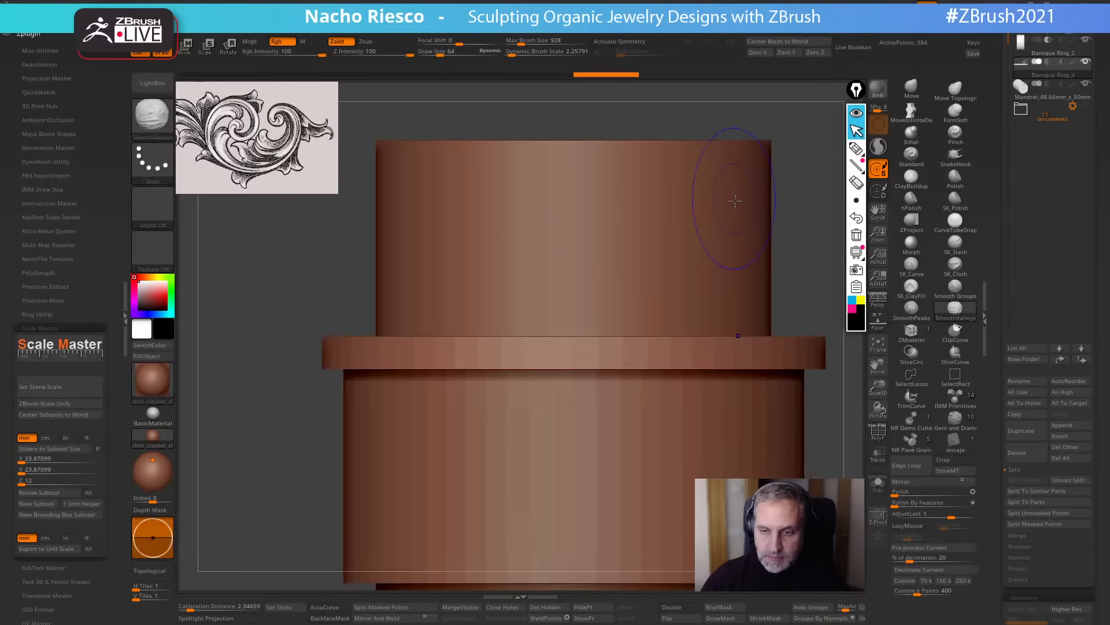
Measure how far the rim projects beyond the band with a transpose line, viewed along the ring's axis.
{"action": "left_click_drag", "start_coordinate": [809, 507], "coordinate": [739, 365]}
{"action": "key", "text": "w"}
{"action": "left_click", "coordinate": [880, 128]}
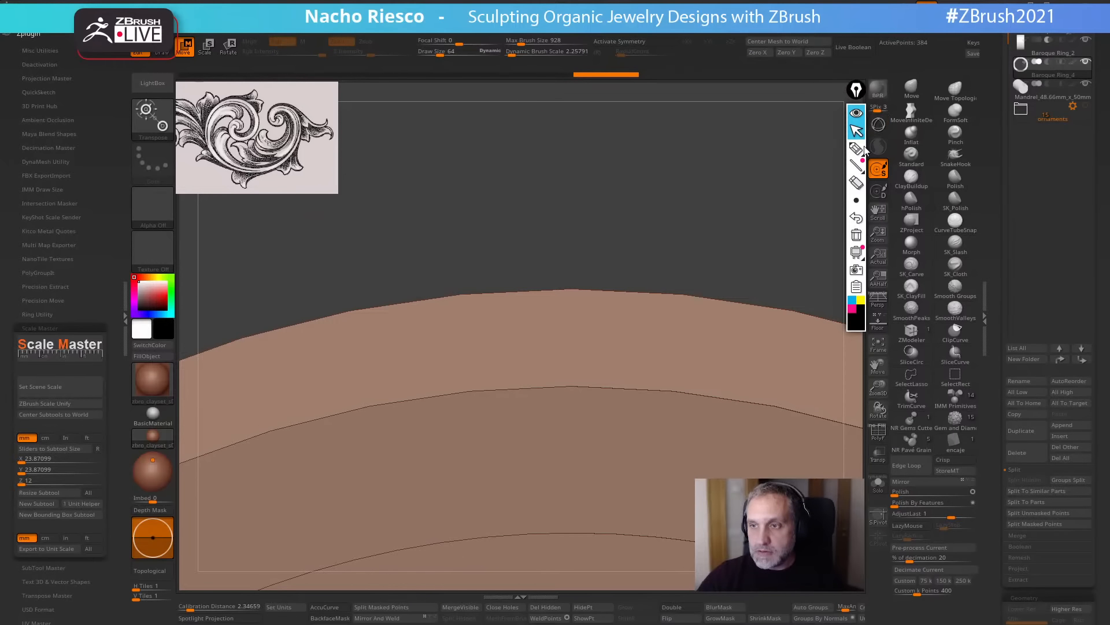
{"action": "left_click_drag", "start_coordinate": [572, 287], "coordinate": [571, 386]}
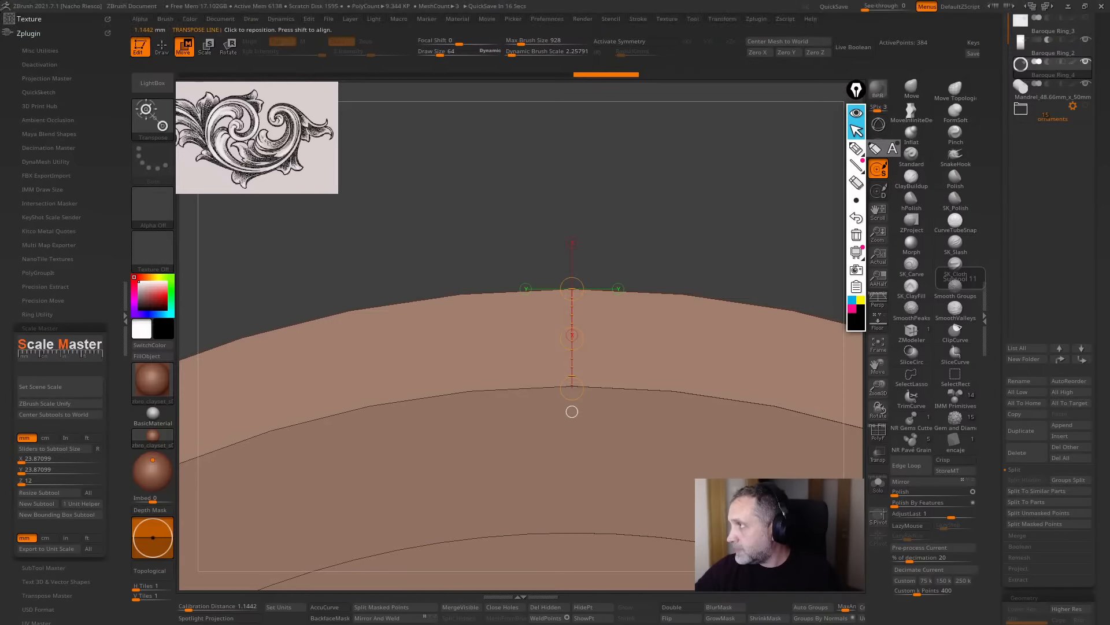
Circle the Edit, Draw and Move mode controls with a yellow on-screen pen annotation.
{"action": "left_click", "coordinate": [861, 300]}
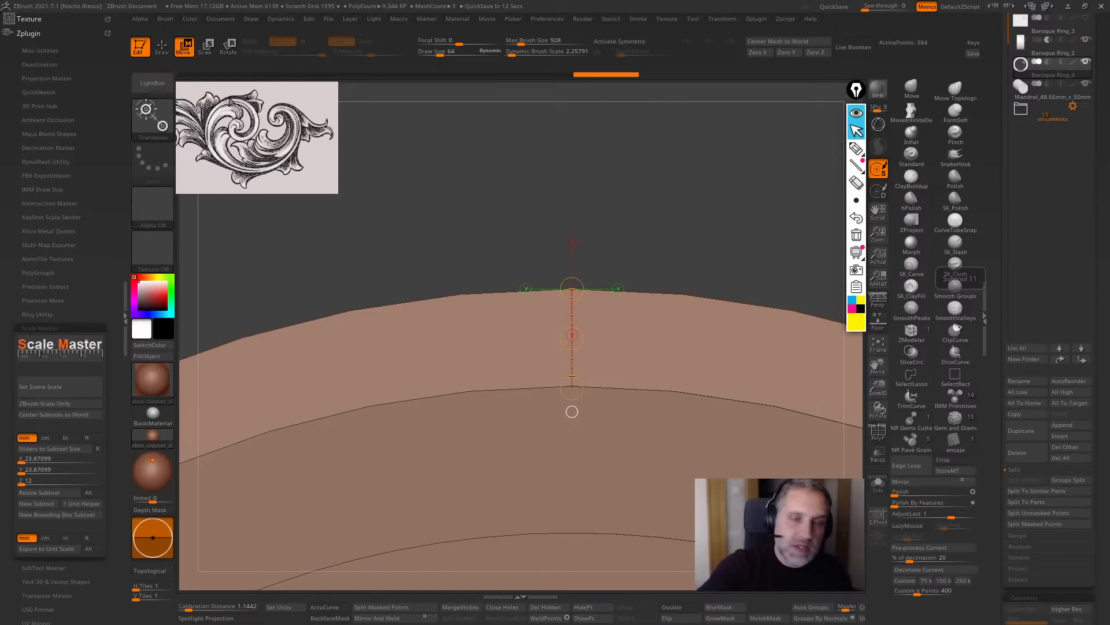
{"action": "left_click", "coordinate": [856, 149]}
{"action": "mouse_move", "coordinate": [136, 20]}
{"action": "left_mouse_down"}
{"action": "mouse_move", "coordinate": [202, 86]}
{"action": "mouse_move", "coordinate": [171, 17]}
{"action": "left_mouse_up"}
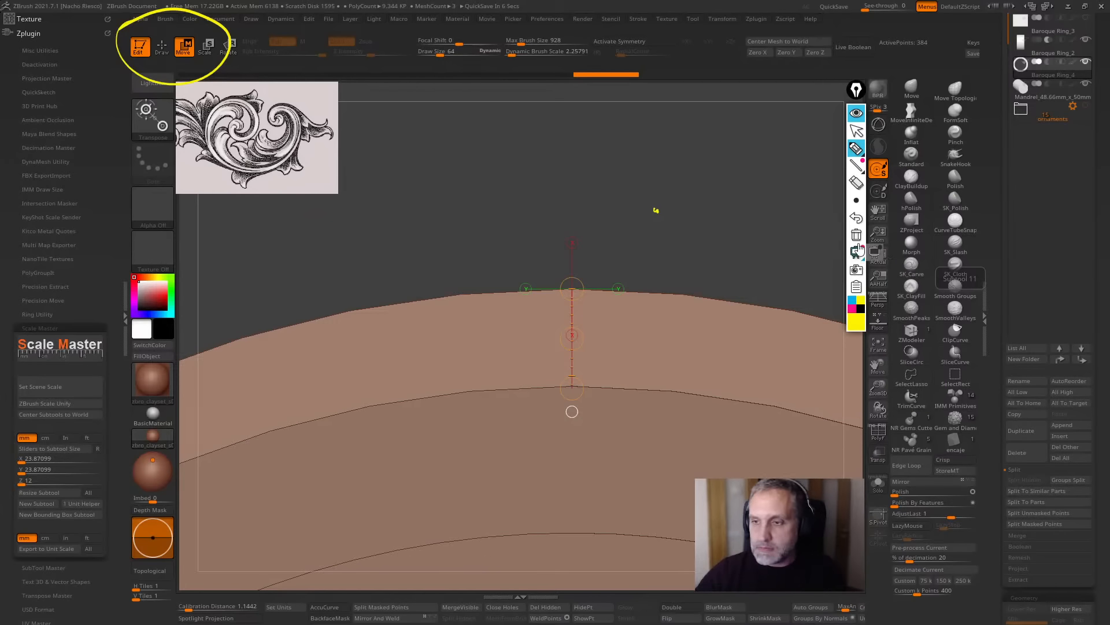
{"action": "left_click", "coordinate": [856, 130]}
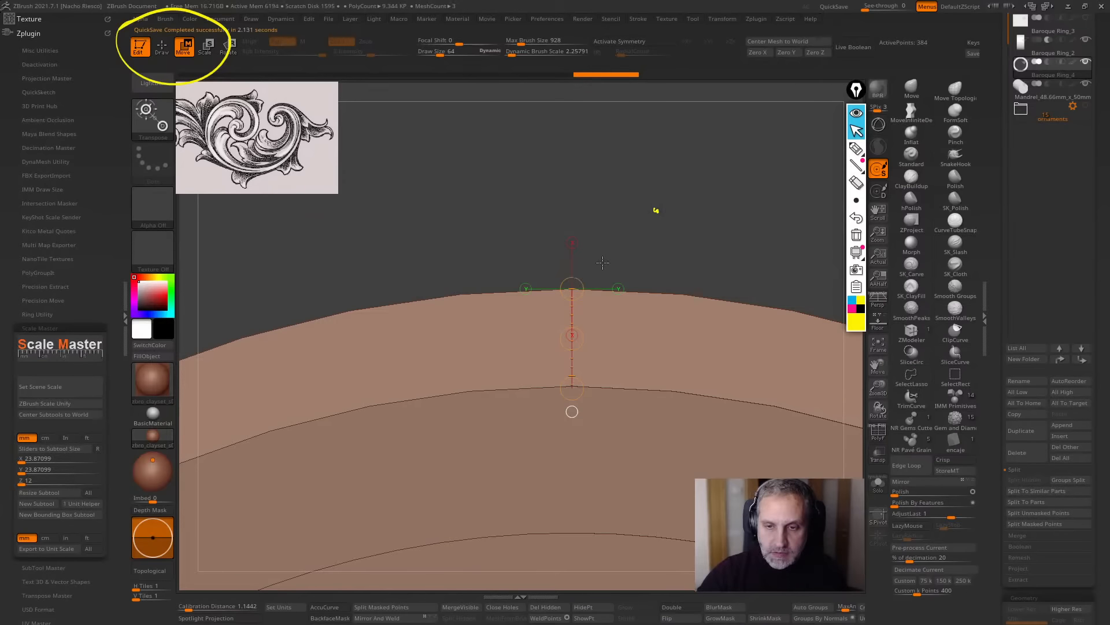
Remeasure the rim's projection from the outer edge to the band with the transpose line, and clear the yellow annotation.
{"action": "right_click_drag", "start_coordinate": [618, 247], "coordinate": [602, 301], "text": "ctrl"}
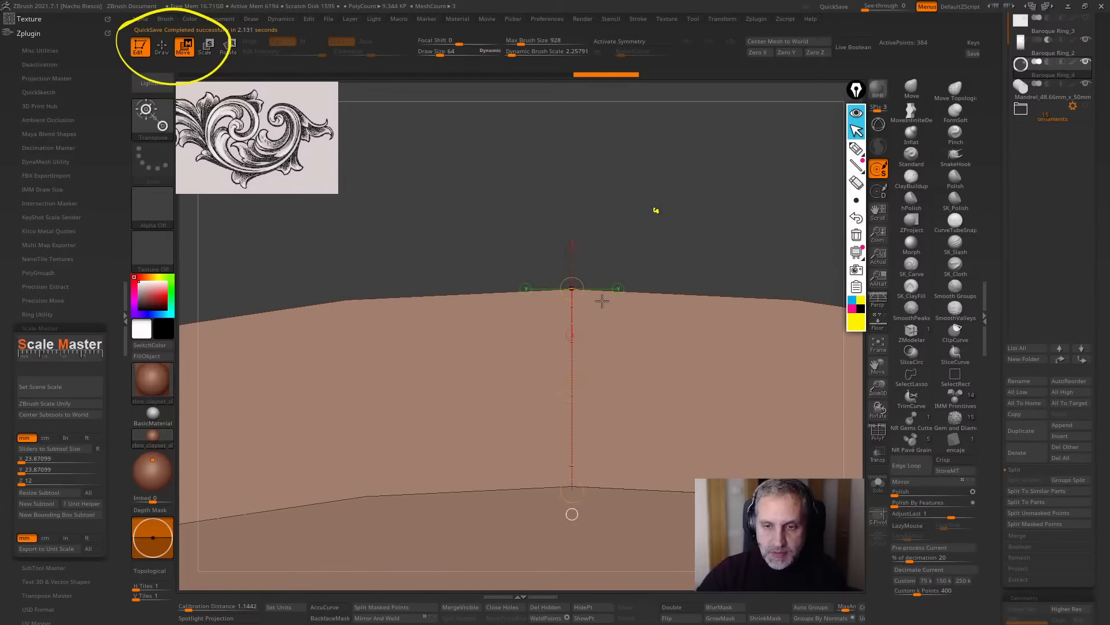
{"action": "left_click", "coordinate": [577, 281]}
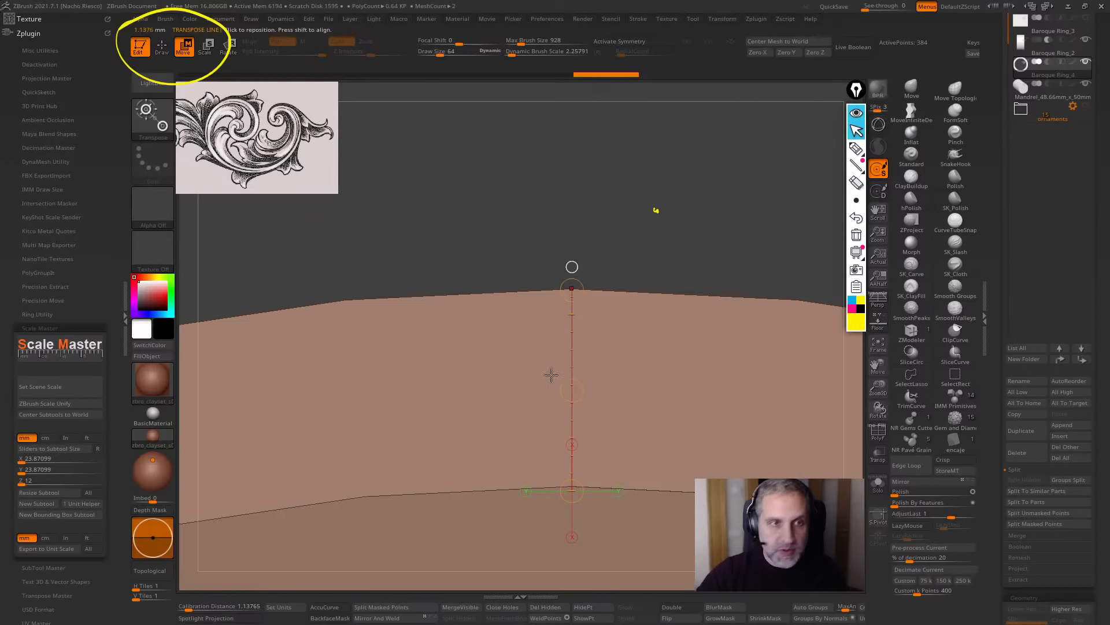
{"action": "left_click", "coordinate": [581, 484]}
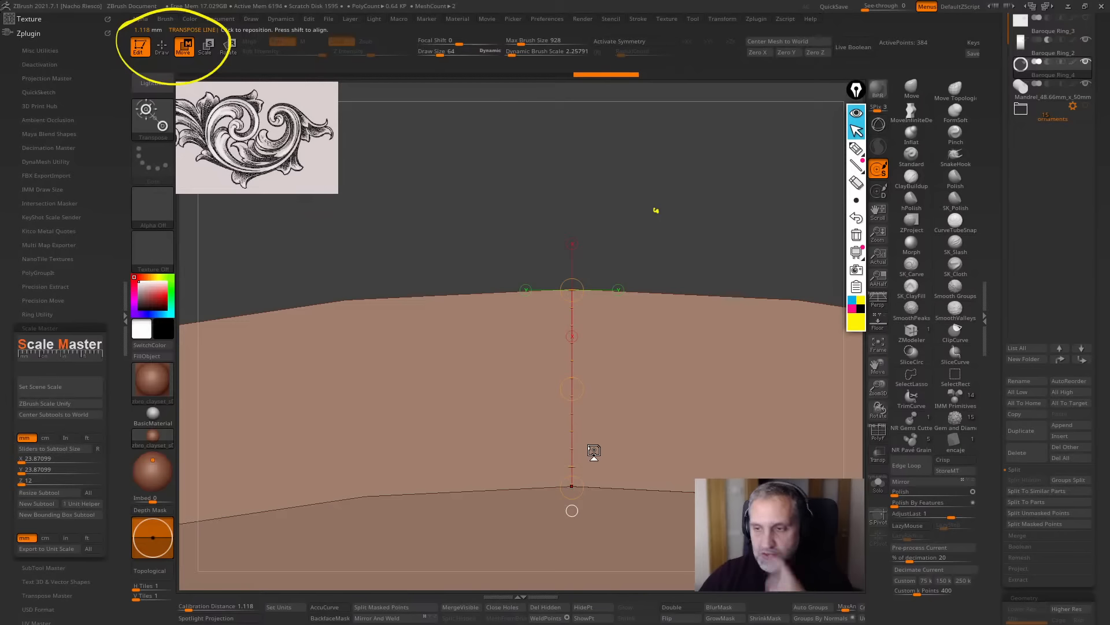
{"action": "left_click", "coordinate": [757, 243]}
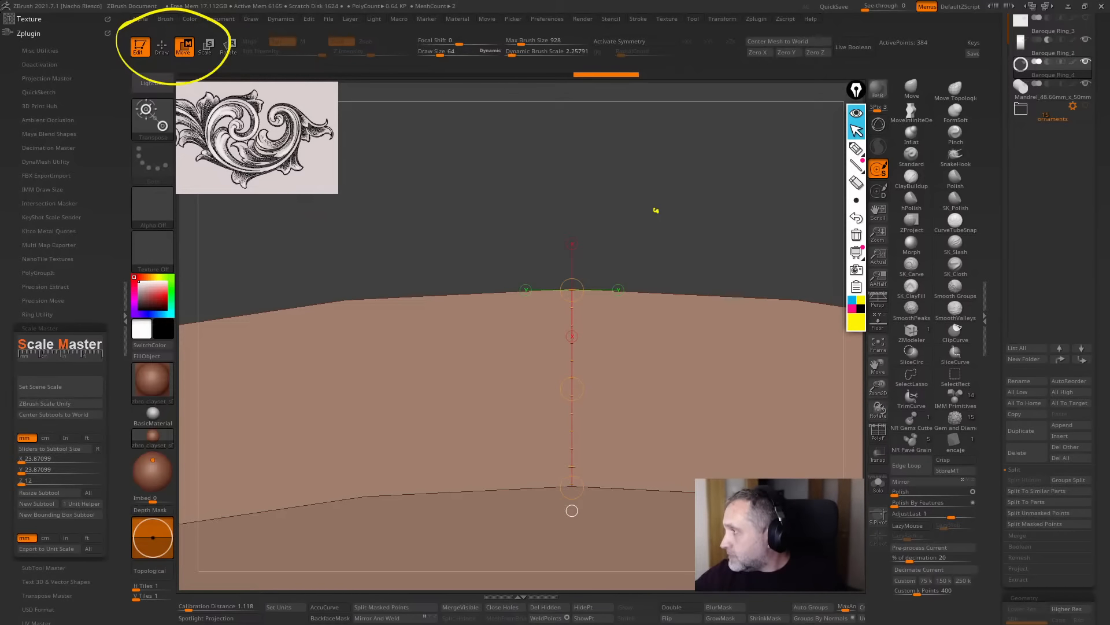
{"action": "left_click", "coordinate": [857, 236]}
Frame the whole ring in side view, return to Draw mode, and Mirror And Weld the rim onto the band's opposite edge.
{"action": "left_click_drag", "start_coordinate": [741, 223], "coordinate": [827, 325]}
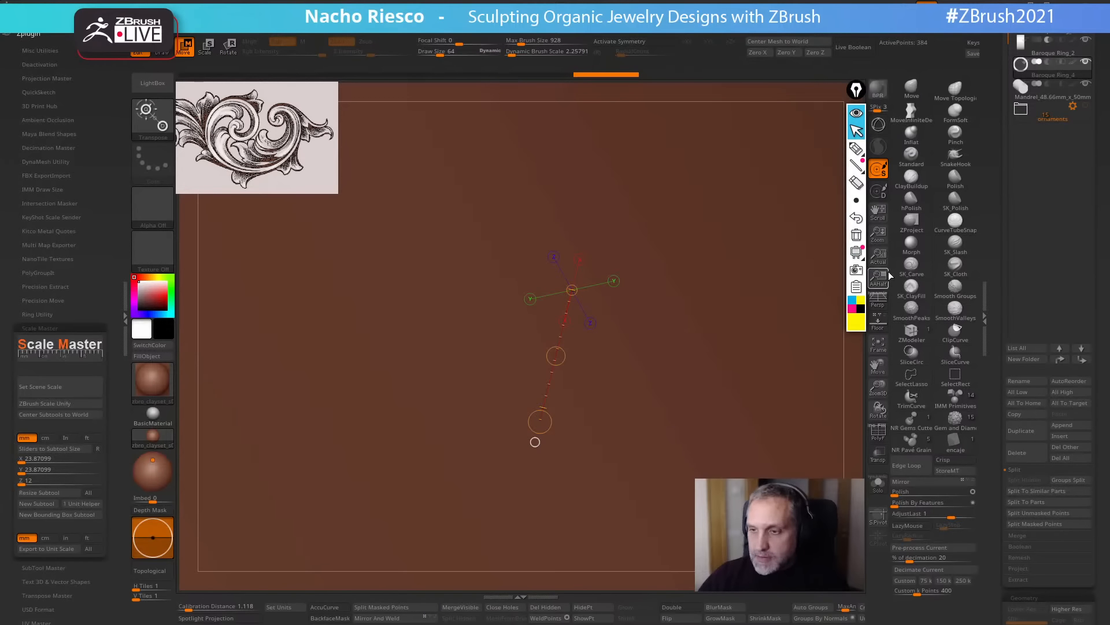
{"action": "left_click", "coordinate": [878, 345]}
{"action": "mouse_move", "coordinate": [814, 435]}
{"action": "left_mouse_down"}
{"action": "mouse_move", "coordinate": [846, 346]}
{"action": "mouse_move", "coordinate": [813, 352]}
{"action": "mouse_move", "coordinate": [770, 404]}
{"action": "mouse_move", "coordinate": [769, 434]}
{"action": "left_mouse_up"}
{"action": "key", "text": "q"}
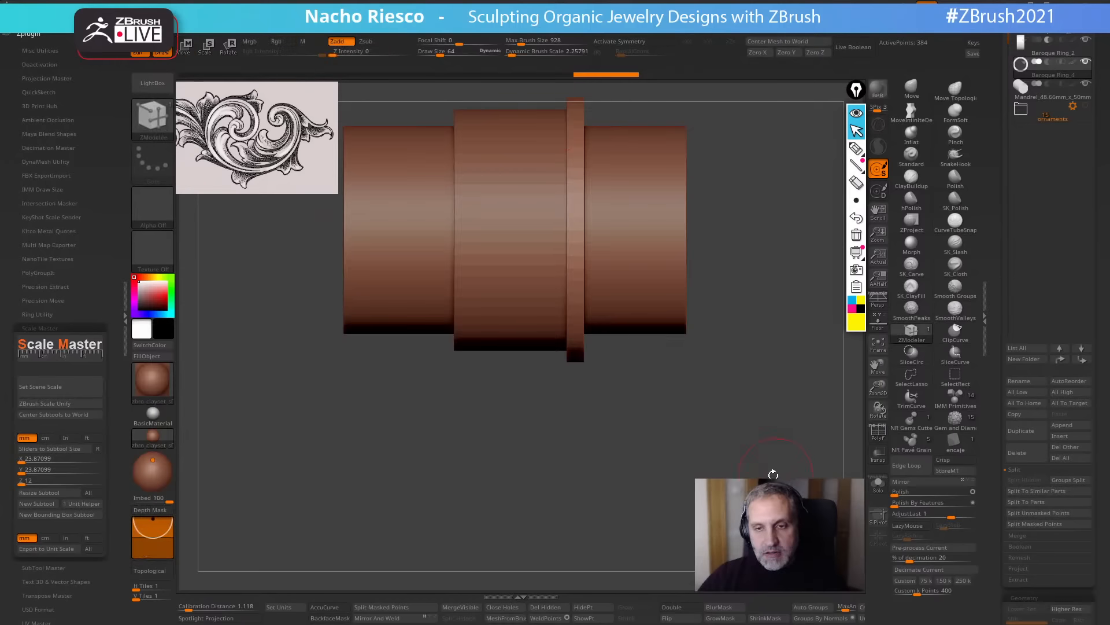
{"action": "left_click_drag", "start_coordinate": [773, 474], "coordinate": [653, 546]}
{"action": "left_click_drag", "start_coordinate": [607, 463], "coordinate": [659, 543], "text": "alt"}
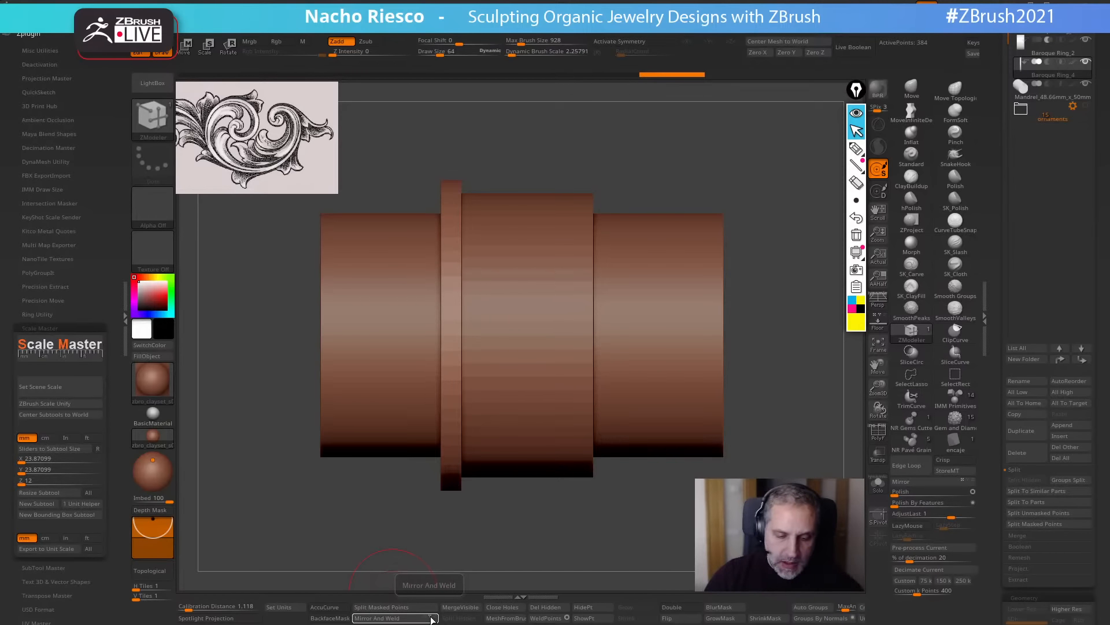
{"action": "left_click", "coordinate": [431, 617]}
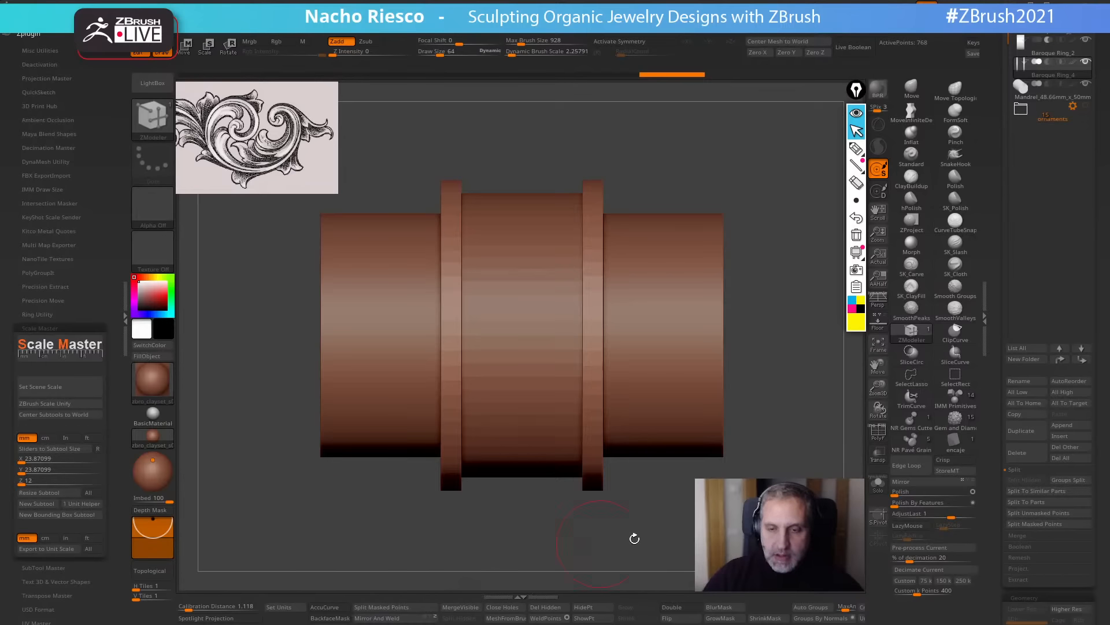
Collapse the plugin tray and measure the rim's projection beyond the band with a transpose line in side view.
{"action": "left_click_drag", "start_coordinate": [676, 530], "coordinate": [709, 405]}
{"action": "mouse_move", "coordinate": [793, 404]}
{"action": "left_mouse_down", "text": "shift"}
{"action": "mouse_move", "coordinate": [823, 404]}
{"action": "mouse_move", "coordinate": [632, 395]}
{"action": "mouse_move", "coordinate": [664, 384]}
{"action": "mouse_move", "coordinate": [677, 397]}
{"action": "mouse_move", "coordinate": [713, 378]}
{"action": "mouse_move", "coordinate": [740, 413]}
{"action": "mouse_move", "coordinate": [775, 424]}
{"action": "mouse_move", "coordinate": [617, 421]}
{"action": "left_mouse_up", "text": "shift"}
{"action": "left_click", "coordinate": [125, 317]}
{"action": "key", "text": "w"}
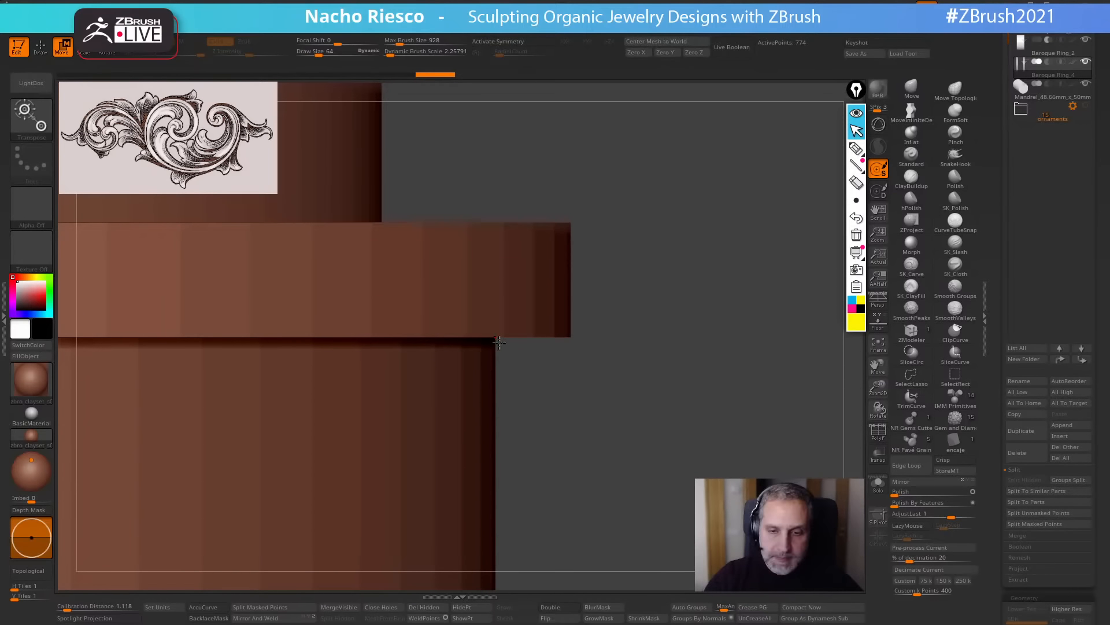
{"action": "left_click_drag", "start_coordinate": [497, 339], "coordinate": [594, 337]}
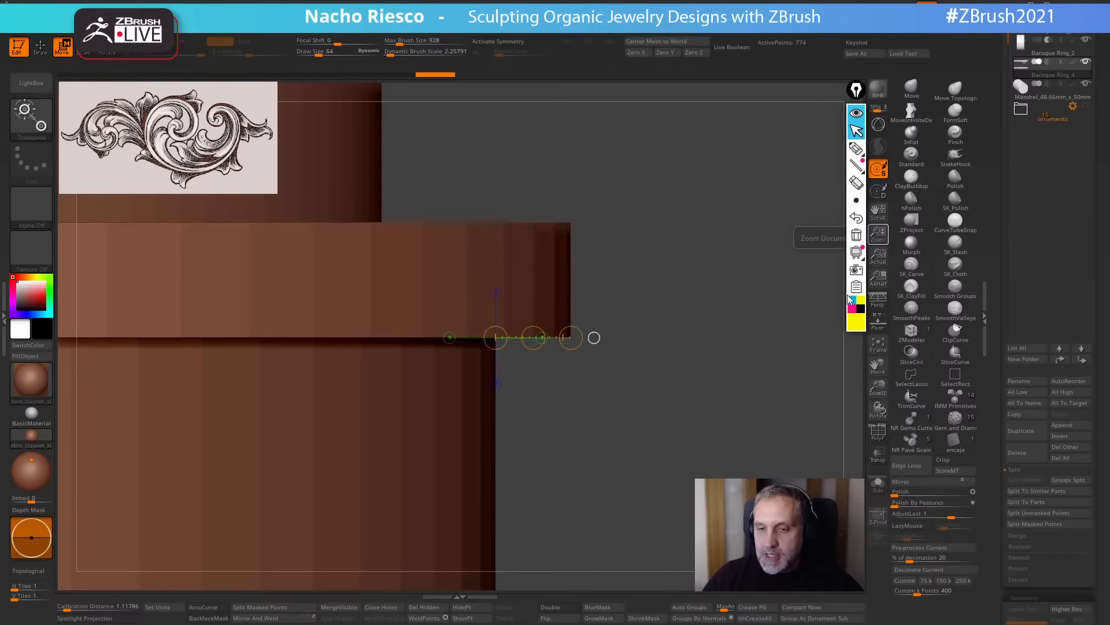
{"action": "key", "text": "ctrl+z"}
{"action": "key", "text": "ctrl+z"}
{"action": "key", "text": "ctrl+z"}
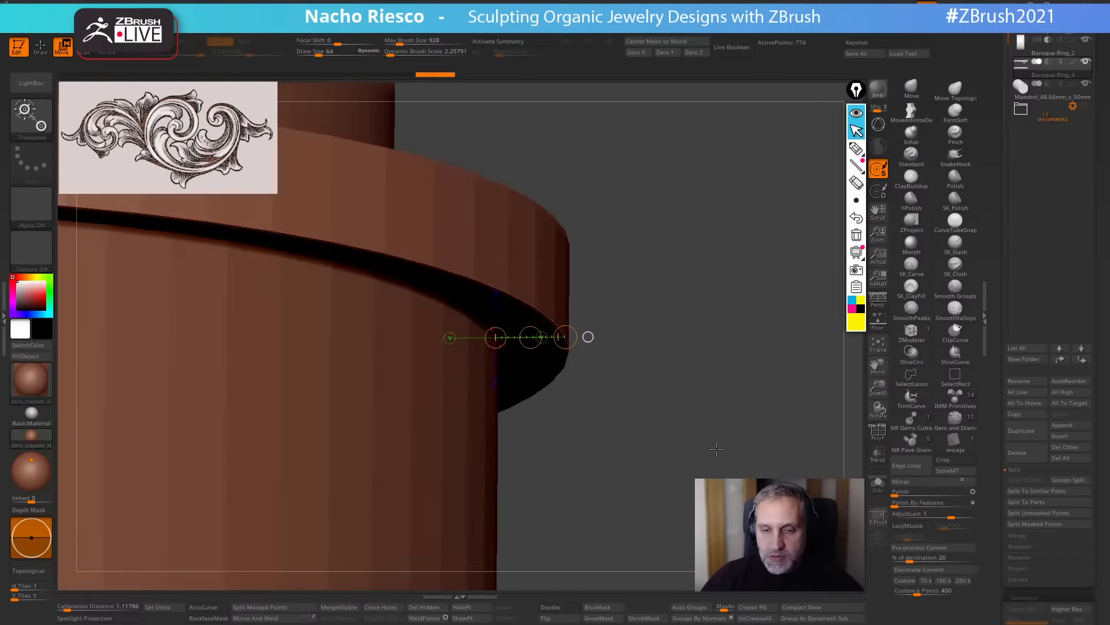
{"action": "key", "text": "ctrl+z"}
Sketch a black annotation of the ornament's bulging profile beside the band, label it 1.5 mm, and clear it.
{"action": "left_click", "coordinate": [856, 148]}
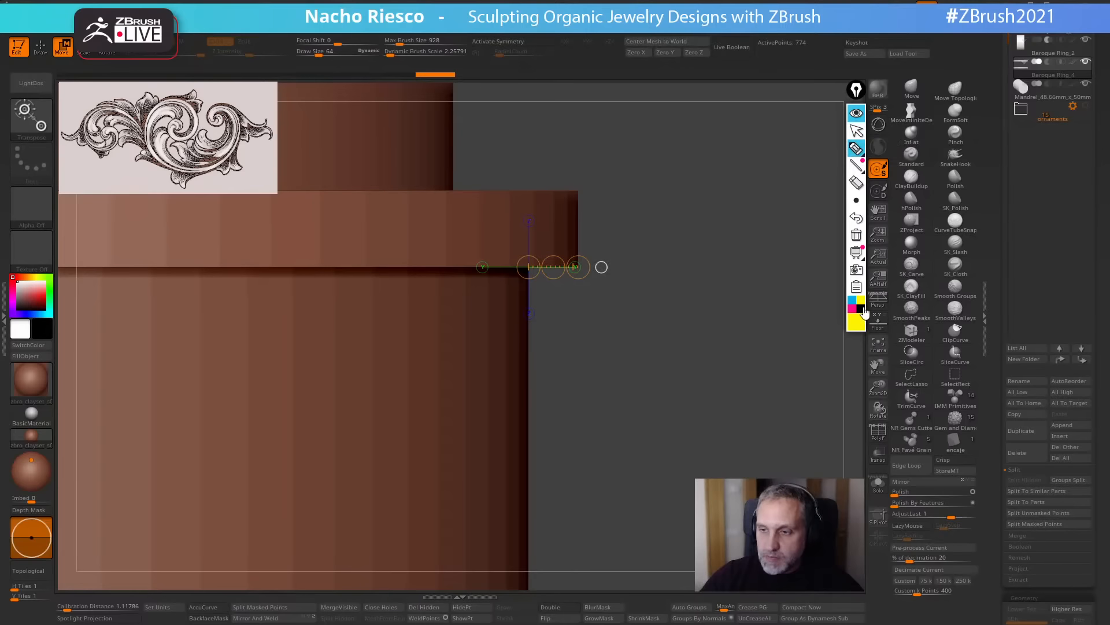
{"action": "mouse_move", "coordinate": [566, 276]}
{"action": "left_mouse_down"}
{"action": "mouse_move", "coordinate": [595, 347]}
{"action": "mouse_move", "coordinate": [602, 433]}
{"action": "mouse_move", "coordinate": [600, 540]}
{"action": "mouse_move", "coordinate": [585, 573]}
{"action": "left_mouse_up"}
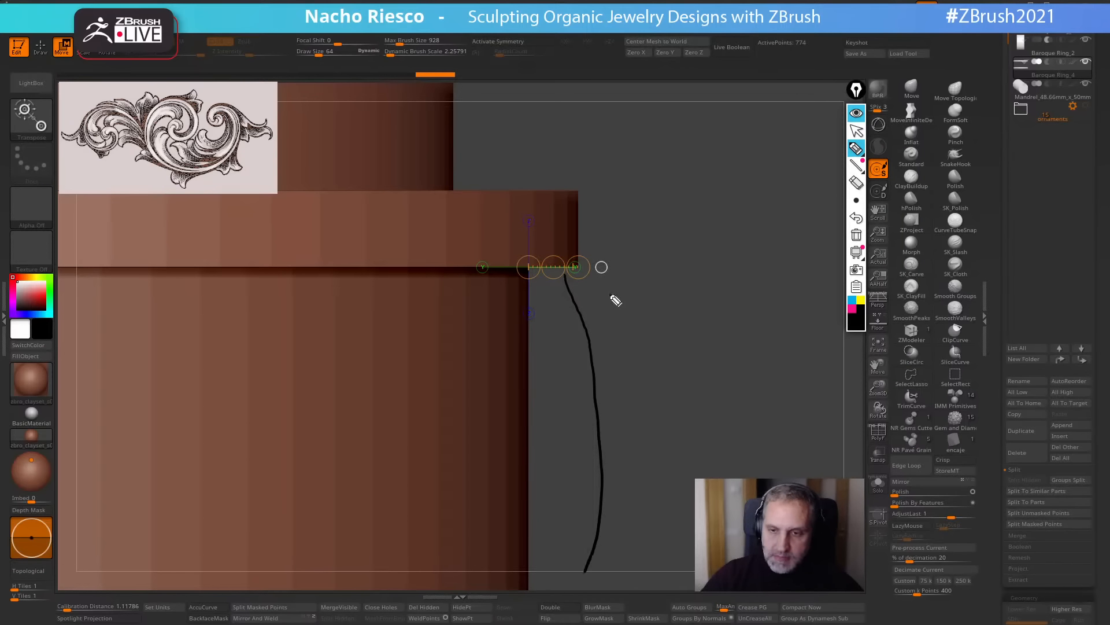
{"action": "mouse_move", "coordinate": [531, 380]}
{"action": "left_mouse_down"}
{"action": "mouse_move", "coordinate": [525, 393]}
{"action": "mouse_move", "coordinate": [598, 393]}
{"action": "mouse_move", "coordinate": [663, 369]}
{"action": "mouse_move", "coordinate": [651, 389]}
{"action": "mouse_move", "coordinate": [723, 349]}
{"action": "left_mouse_up"}
{"action": "left_click", "coordinate": [638, 381]}
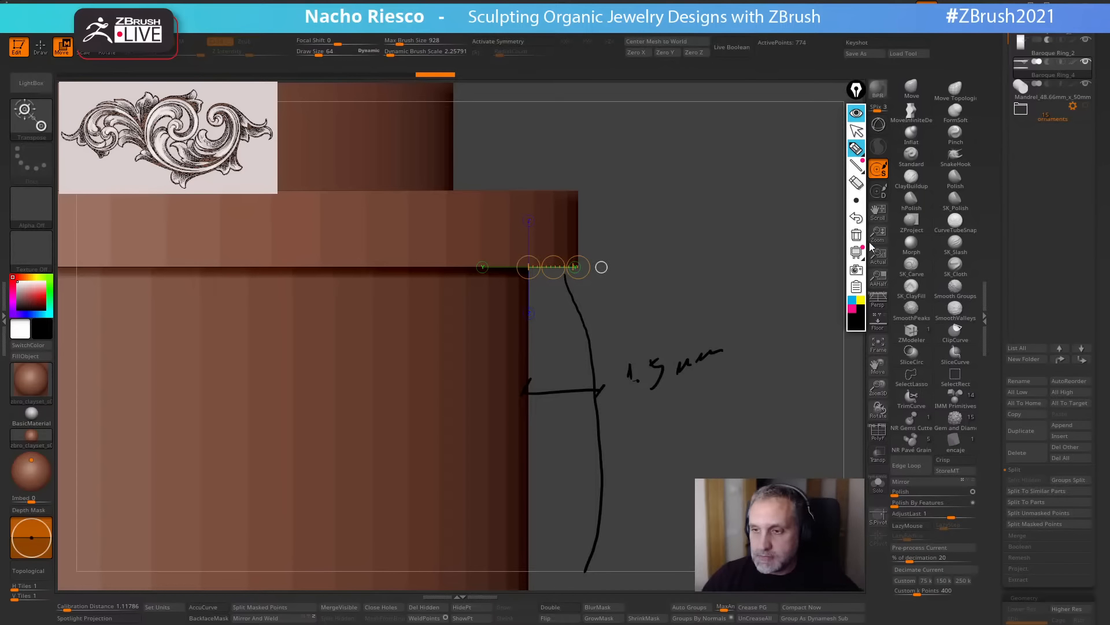
{"action": "left_click", "coordinate": [857, 237]}
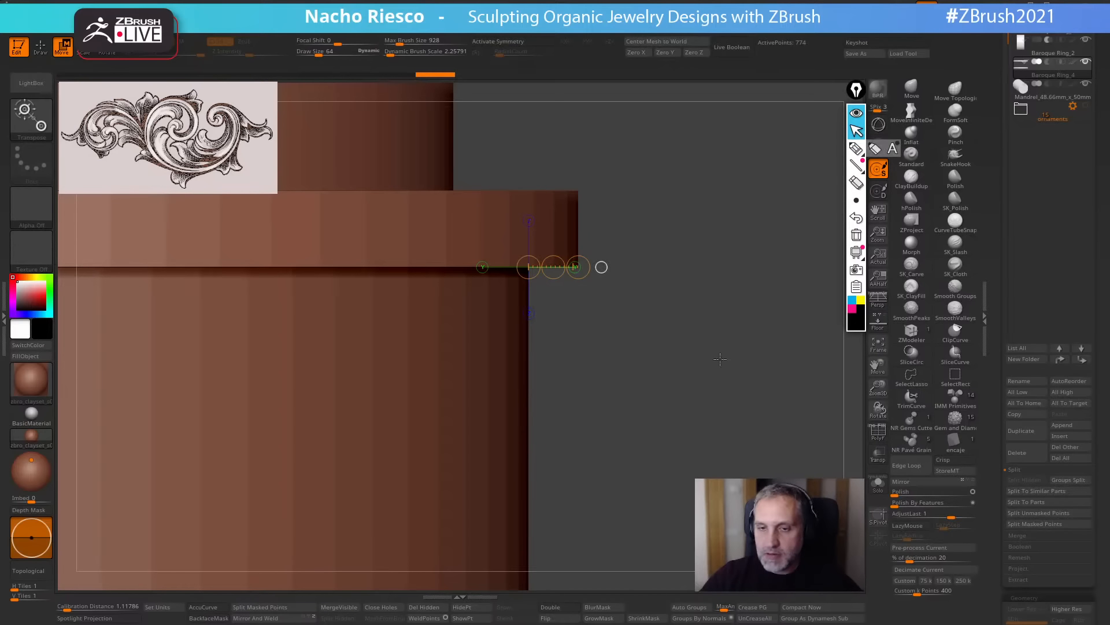
Return to Draw mode, turn on Live Boolean to cut the mandrel from the ring, and view the ring from the side.
{"action": "mouse_move", "coordinate": [720, 359]}
{"action": "left_mouse_down"}
{"action": "mouse_move", "coordinate": [679, 344]}
{"action": "mouse_move", "coordinate": [738, 464]}
{"action": "mouse_move", "coordinate": [703, 365]}
{"action": "mouse_move", "coordinate": [711, 499]}
{"action": "left_mouse_up"}
{"action": "key", "text": "q"}
{"action": "left_click_drag", "start_coordinate": [994, 167], "coordinate": [994, 230]}
{"action": "mouse_move", "coordinate": [1049, 150]}
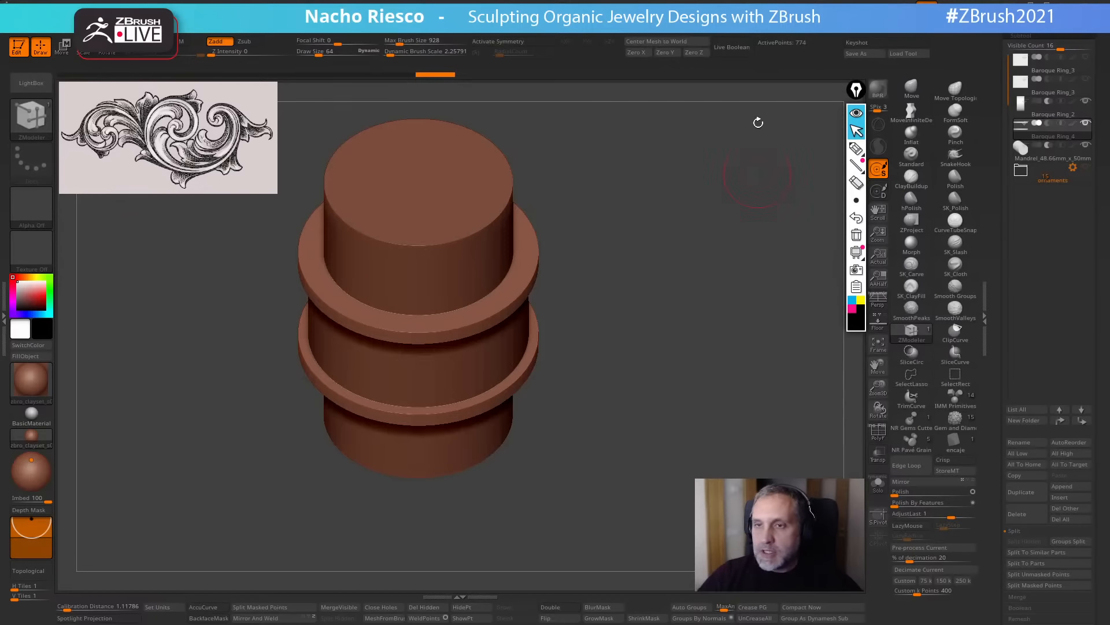
{"action": "left_click", "coordinate": [732, 48]}
{"action": "left_click_drag", "start_coordinate": [664, 443], "coordinate": [640, 384], "text": "shift"}
{"action": "left_click_drag", "start_coordinate": [574, 461], "coordinate": [589, 459], "text": "alt"}
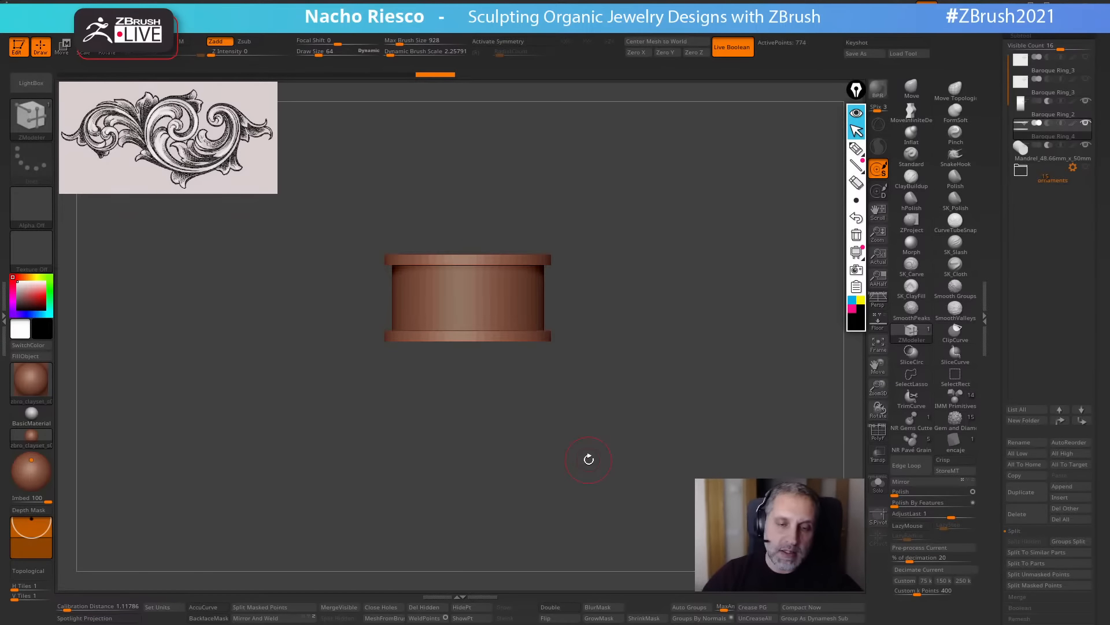
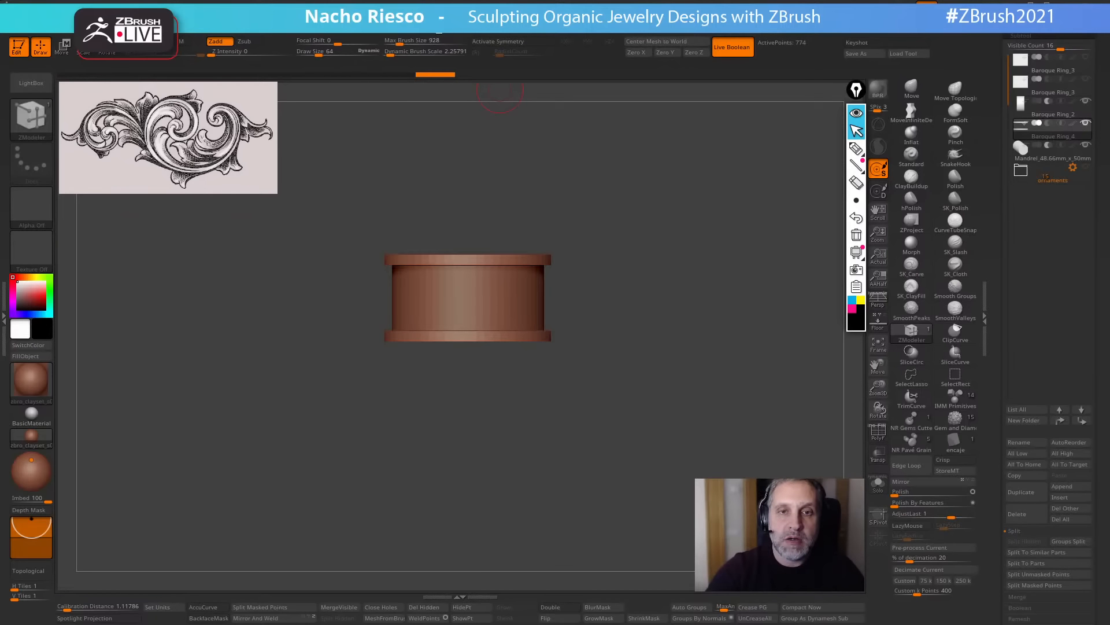
Switch the interface to the standard UI and restore the custom UI.
{"action": "left_click", "coordinate": [439, 26]}
{"action": "left_click", "coordinate": [447, 58]}
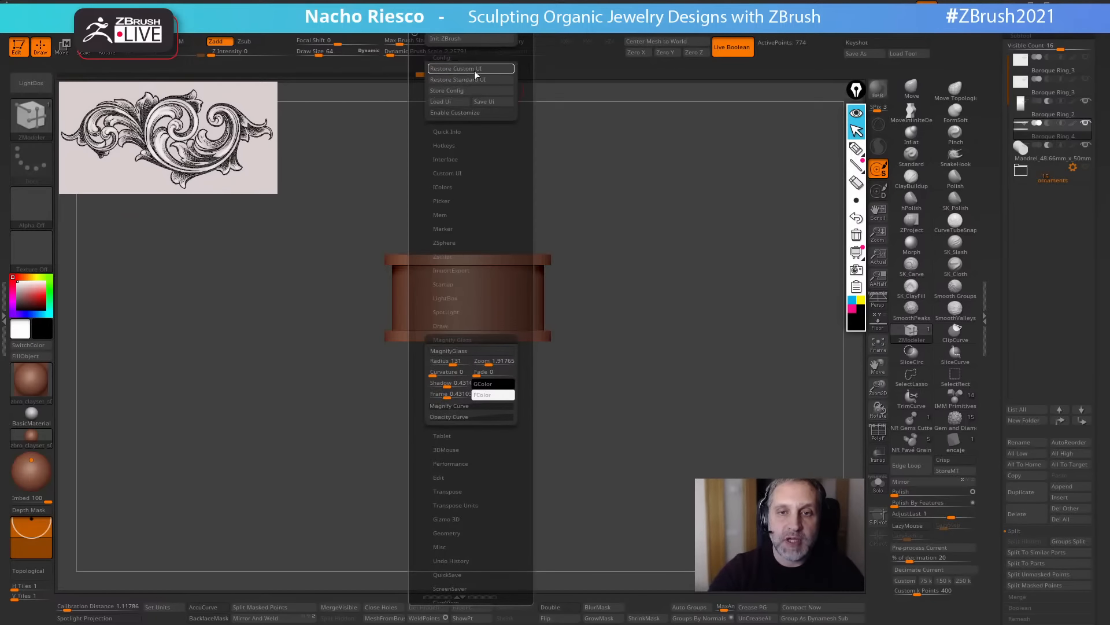
{"action": "left_click", "coordinate": [475, 69]}
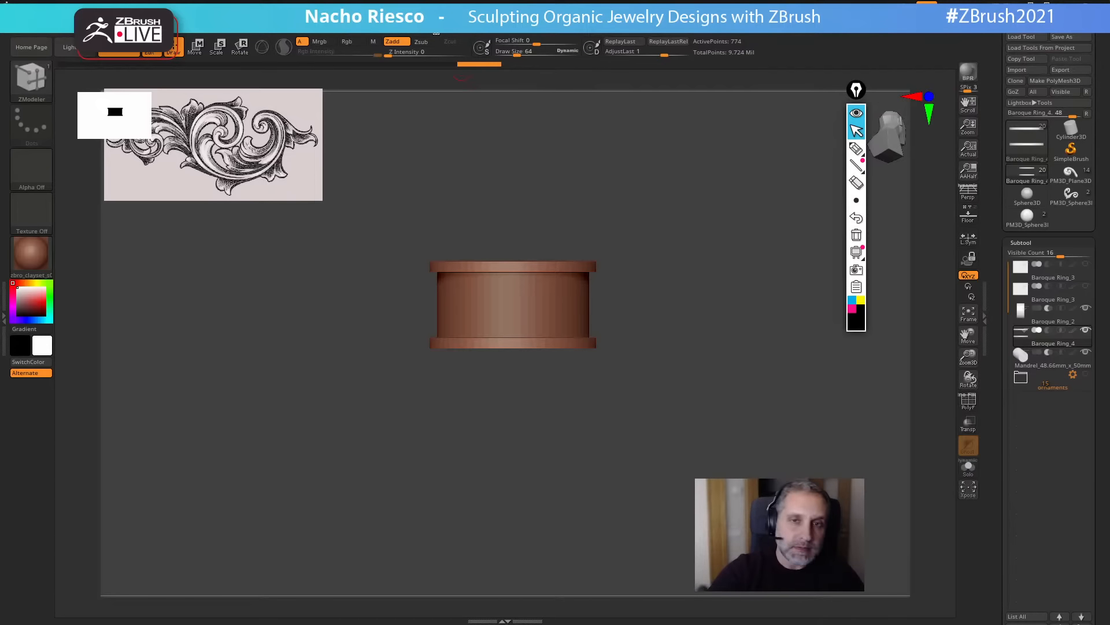
{"action": "left_click", "coordinate": [436, 33]}
{"action": "left_click", "coordinate": [450, 56]}
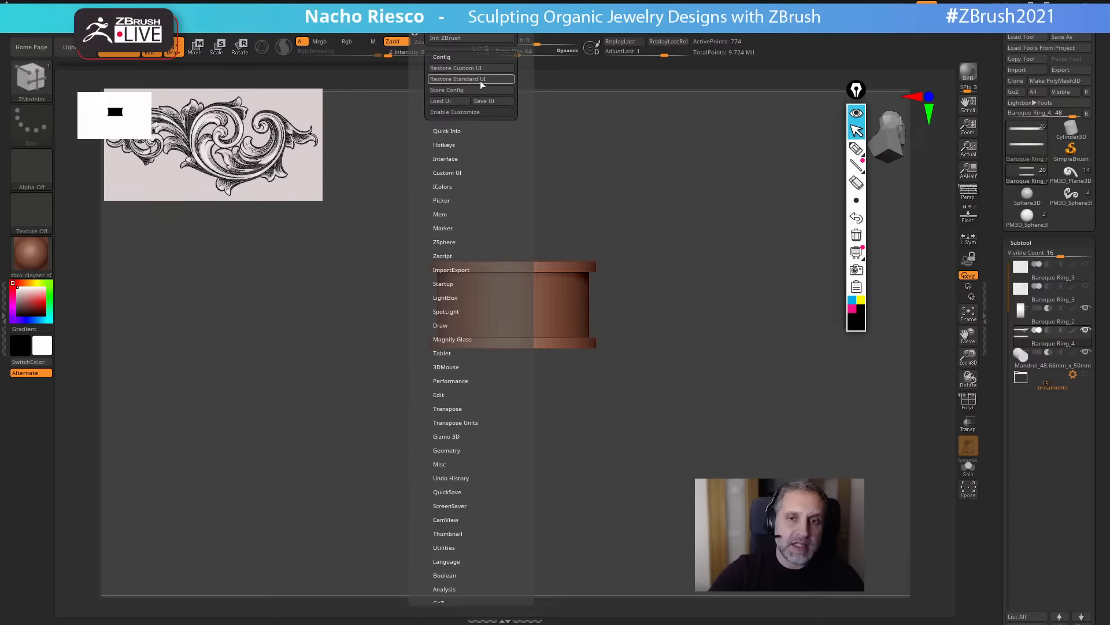
{"action": "left_click", "coordinate": [481, 69]}
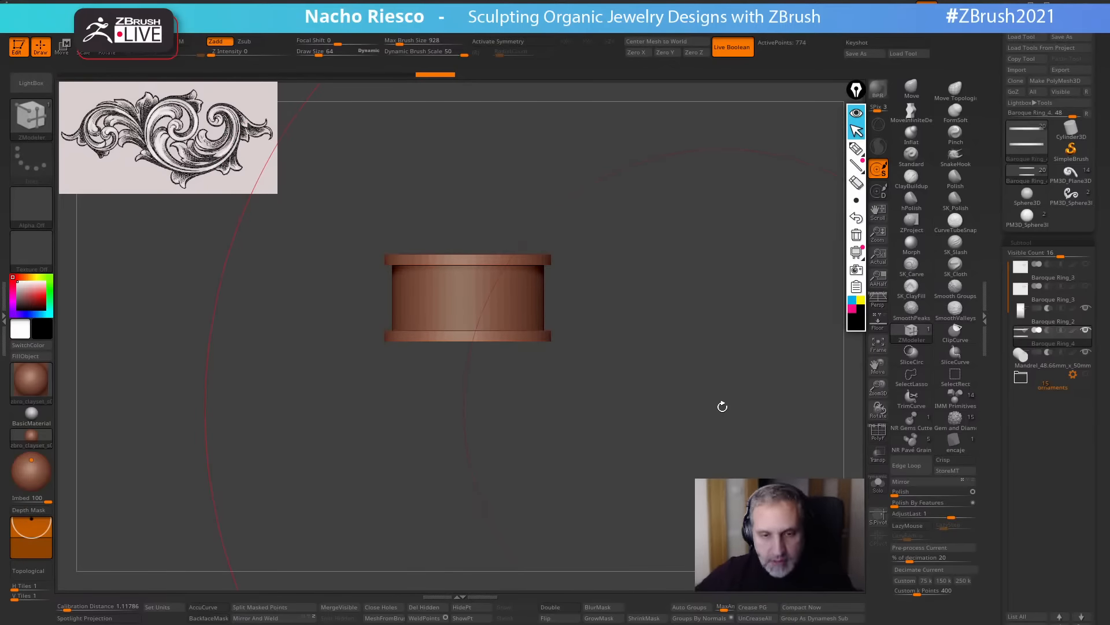
Bring the browser with the Pixologic website on screen, widen its window, and open the Buy ZBrushCore page.
{"action": "key", "text": "alt+Tab"}
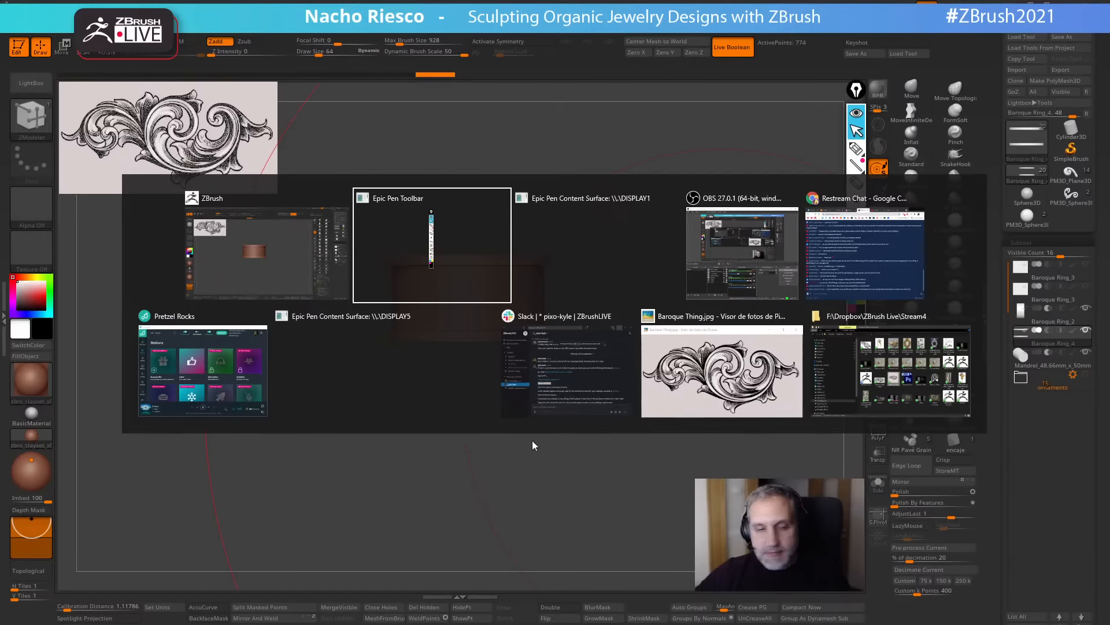
{"action": "left_click", "coordinate": [687, 363]}
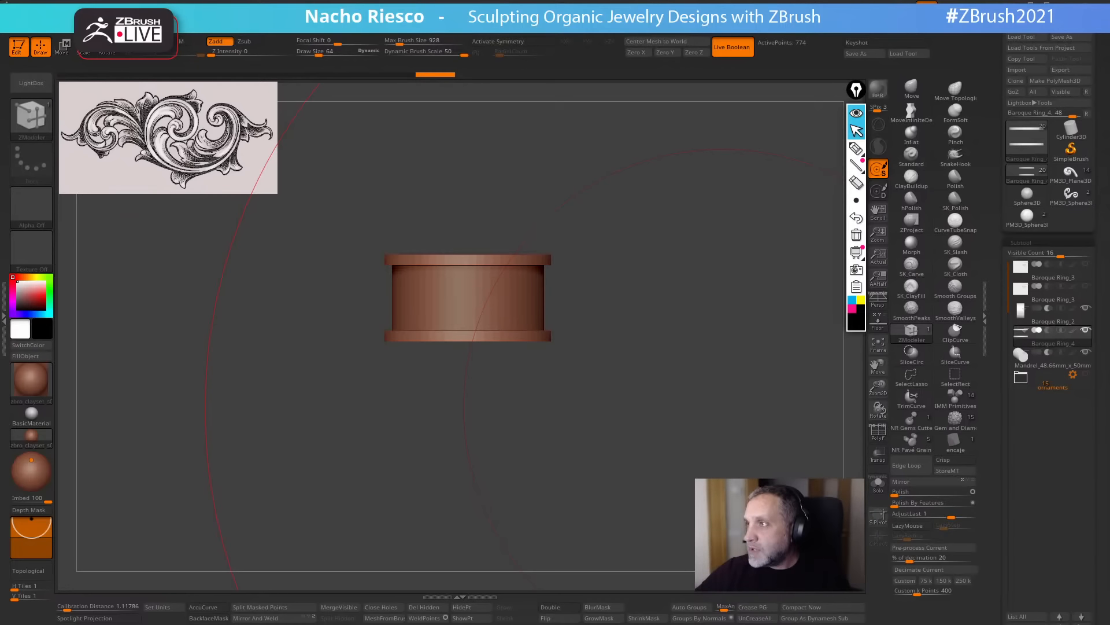
{"action": "left_click_drag", "start_coordinate": [1109, 101], "coordinate": [290, 126]}
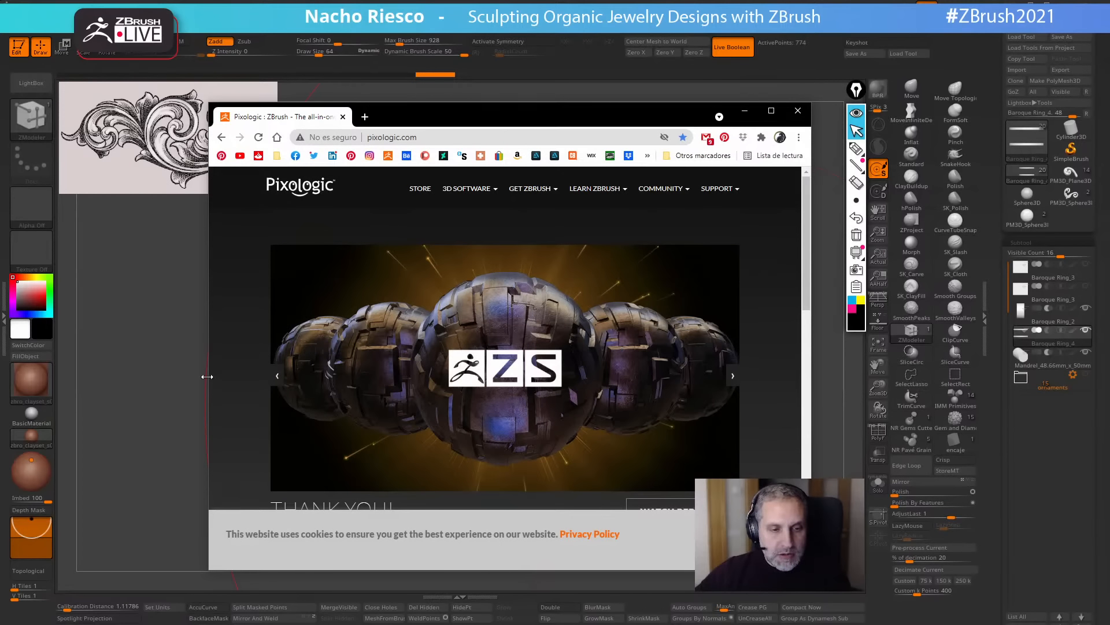
{"action": "left_click_drag", "start_coordinate": [207, 376], "coordinate": [96, 377]}
{"action": "mouse_move", "coordinate": [527, 189]}
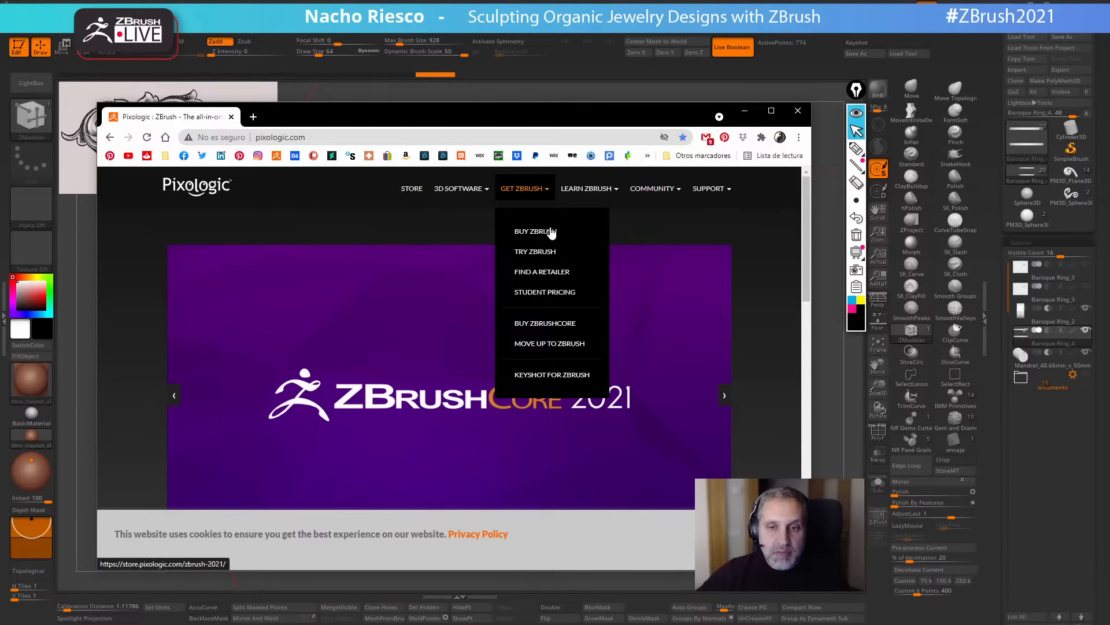
{"action": "left_click", "coordinate": [540, 325]}
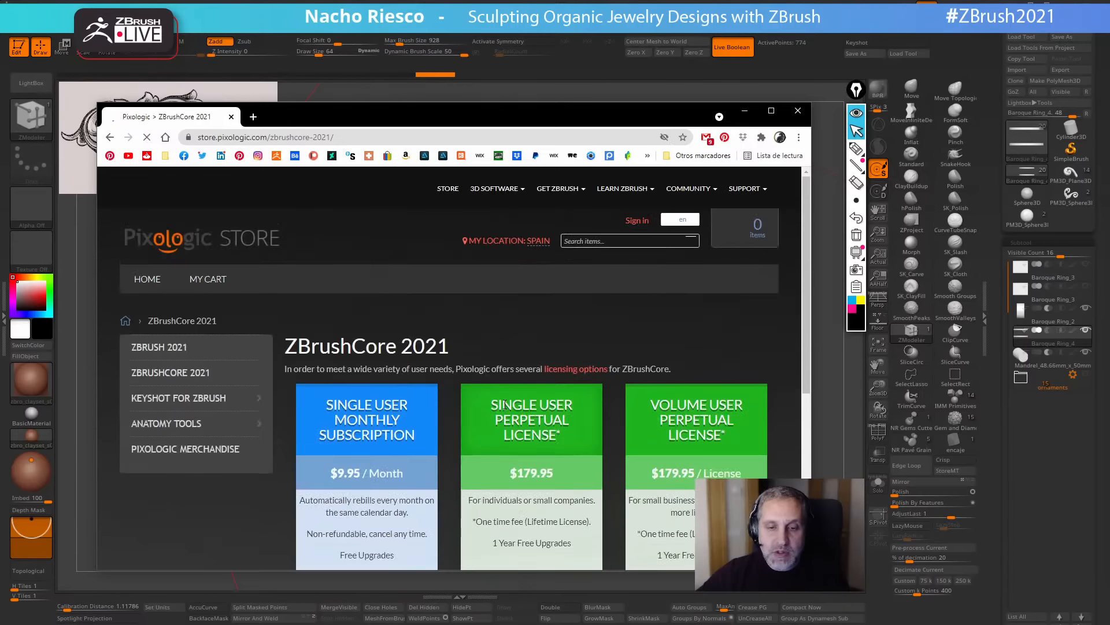
Review the ZBrushCore 2021 licence options and prices in the store, and close the browser window.
{"action": "scroll", "coordinate": [480, 392], "scroll_direction": "down", "scroll_amount": 2}
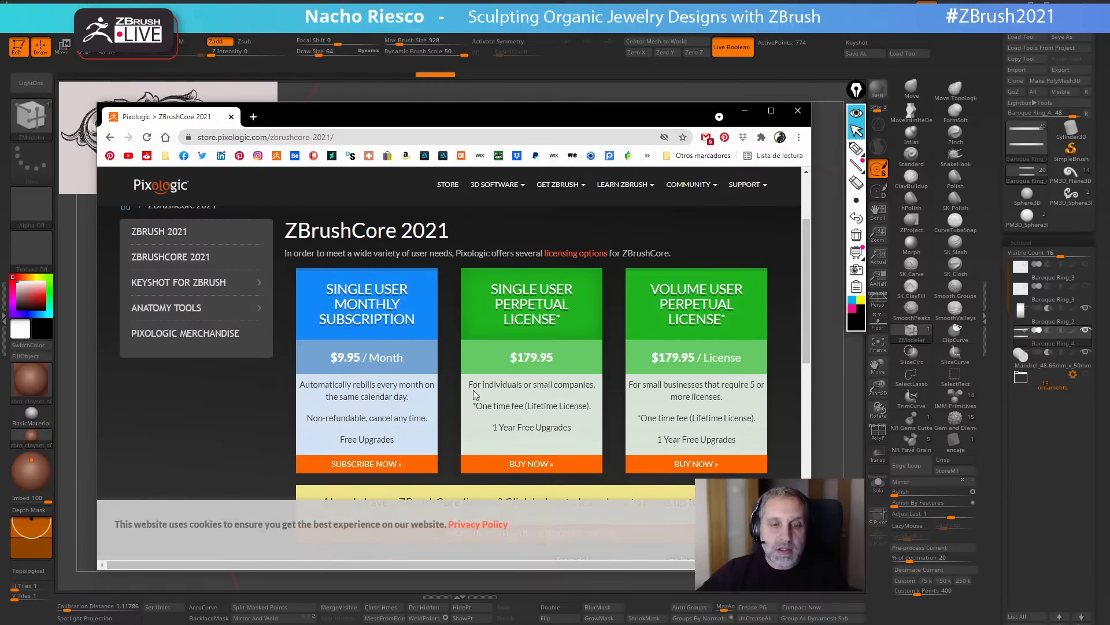
{"action": "scroll", "coordinate": [471, 391], "scroll_direction": "down", "scroll_amount": 2}
{"action": "scroll", "coordinate": [469, 387], "scroll_direction": "down", "scroll_amount": 3}
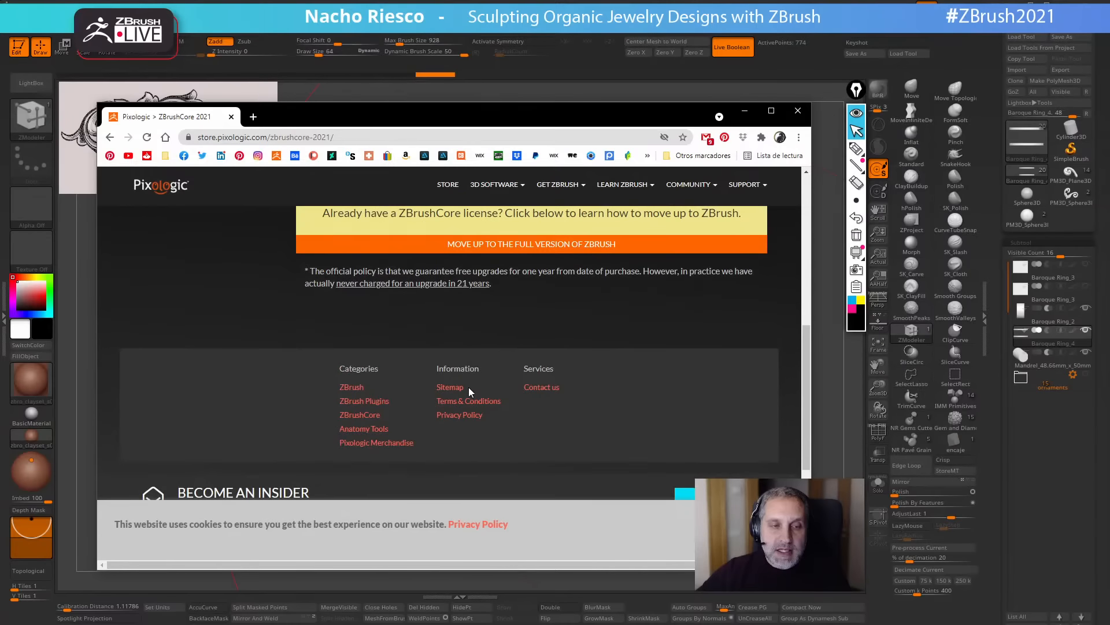
{"action": "scroll", "coordinate": [468, 387], "scroll_direction": "up", "scroll_amount": 6}
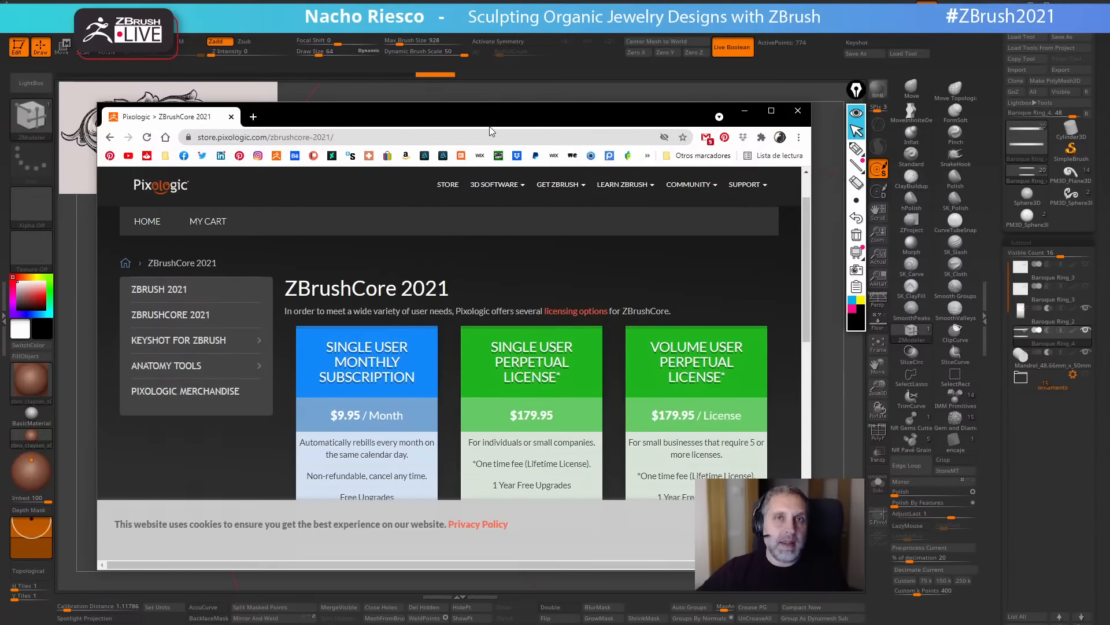
{"action": "left_click_drag", "start_coordinate": [477, 120], "coordinate": [613, 120]}
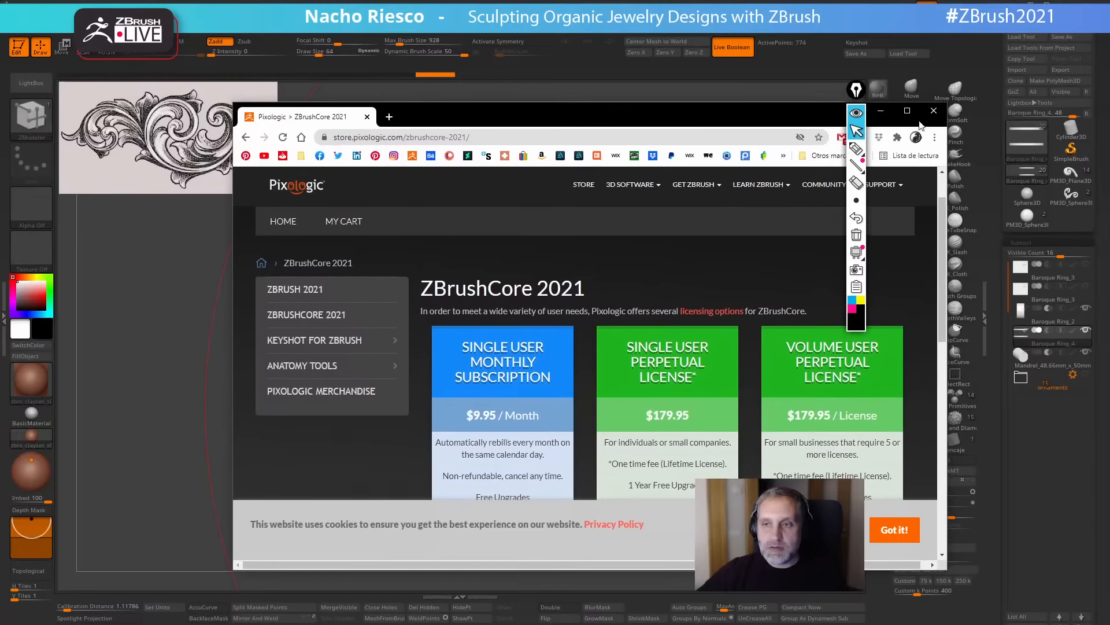
{"action": "left_click", "coordinate": [934, 111]}
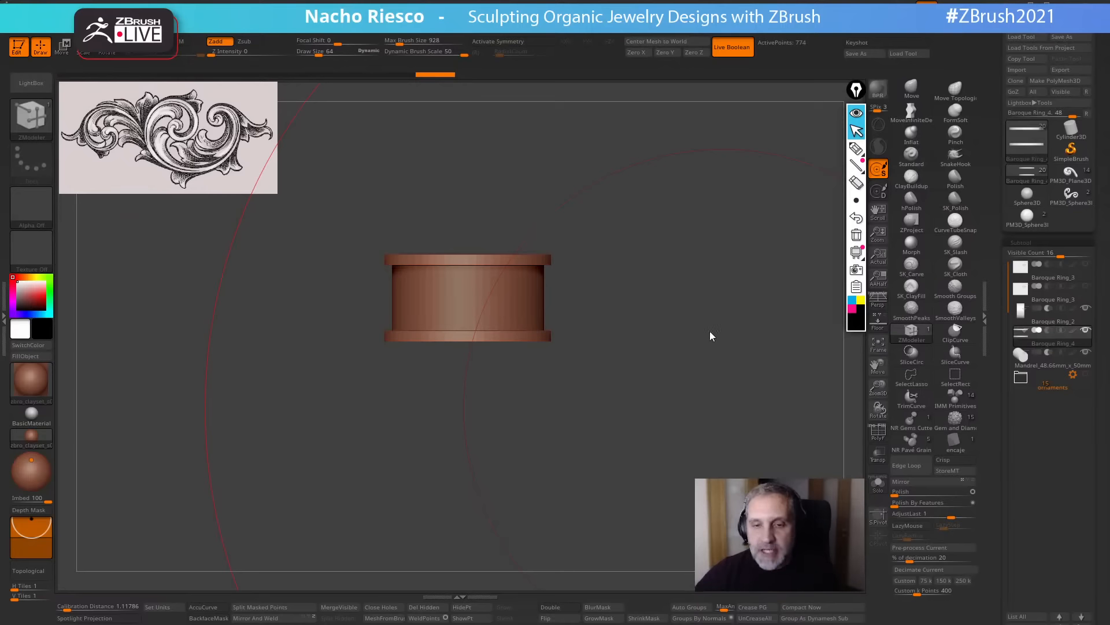
Undo the last stray ZModeler edit on the ring's rims.
{"action": "left_click_drag", "start_coordinate": [713, 281], "coordinate": [687, 293]}
{"action": "left_click_drag", "start_coordinate": [592, 243], "coordinate": [668, 339], "text": "alt"}
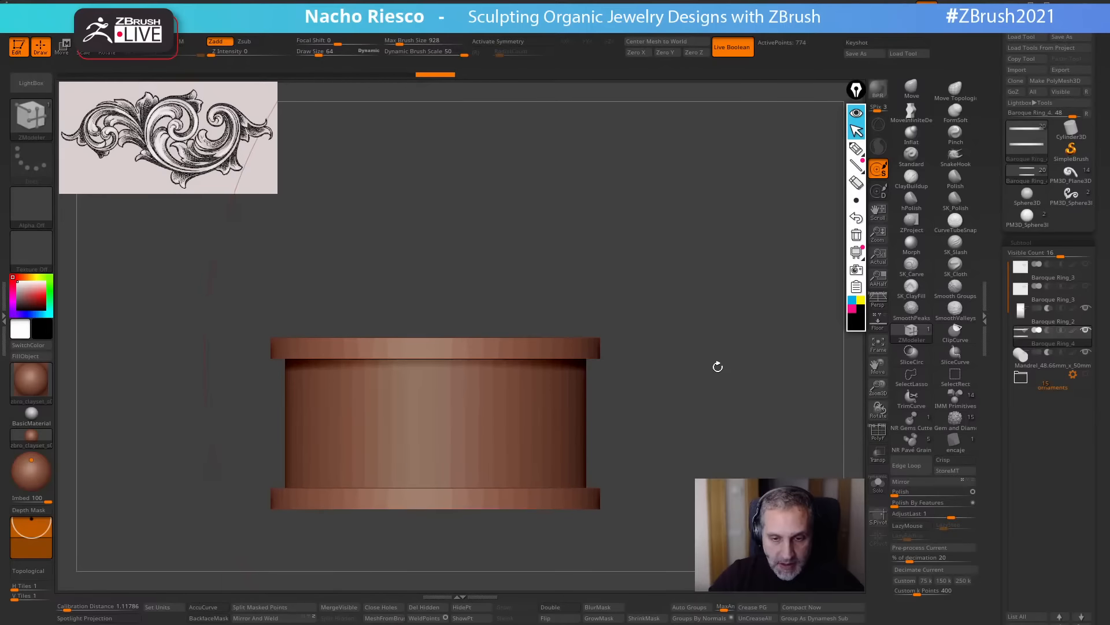
{"action": "left_click_drag", "start_coordinate": [714, 376], "coordinate": [620, 406]}
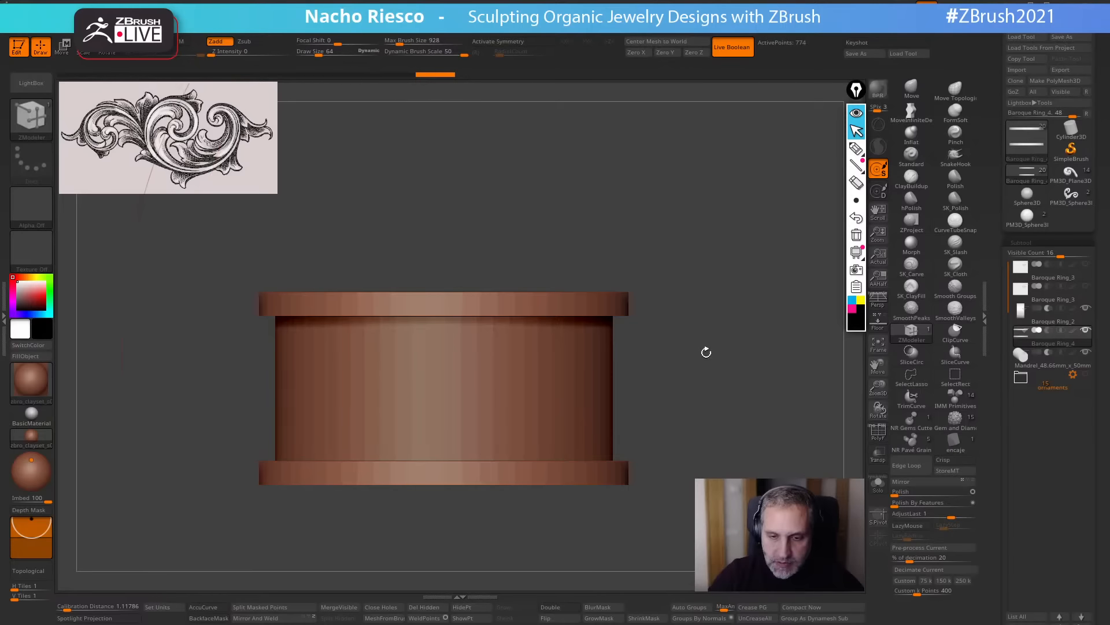
{"action": "mouse_move", "coordinate": [706, 352]}
{"action": "left_mouse_down"}
{"action": "mouse_move", "coordinate": [727, 327]}
{"action": "mouse_move", "coordinate": [722, 426]}
{"action": "mouse_move", "coordinate": [749, 402]}
{"action": "mouse_move", "coordinate": [744, 389]}
{"action": "mouse_move", "coordinate": [729, 432]}
{"action": "mouse_move", "coordinate": [727, 381]}
{"action": "mouse_move", "coordinate": [734, 412]}
{"action": "left_mouse_up"}
{"action": "left_click_drag", "start_coordinate": [810, 420], "coordinate": [813, 388], "text": "alt"}
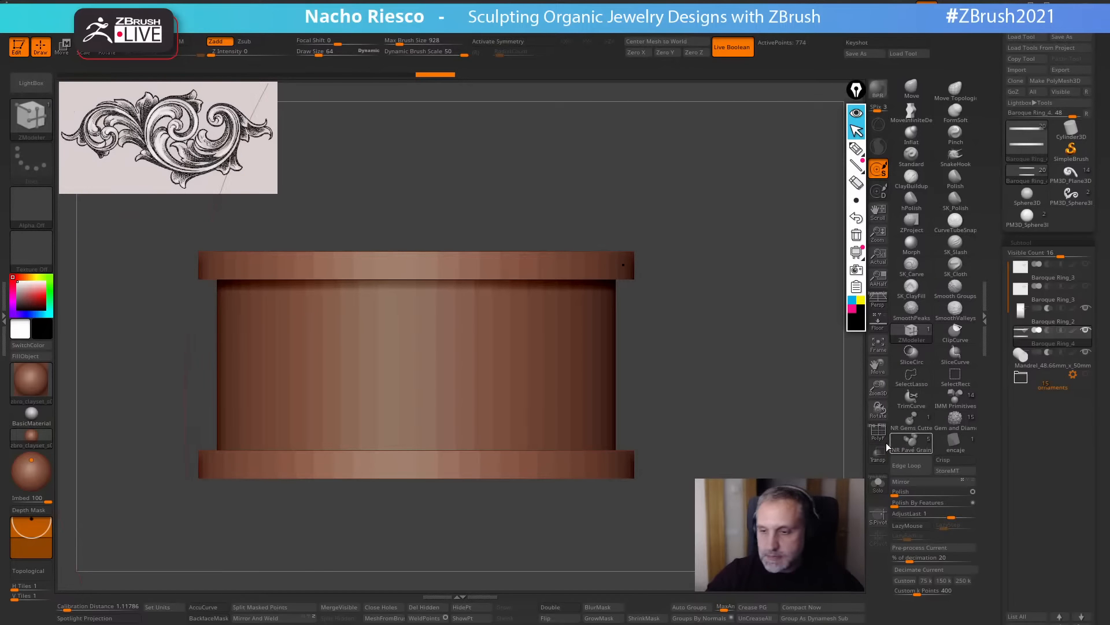
{"action": "key", "text": "b"}
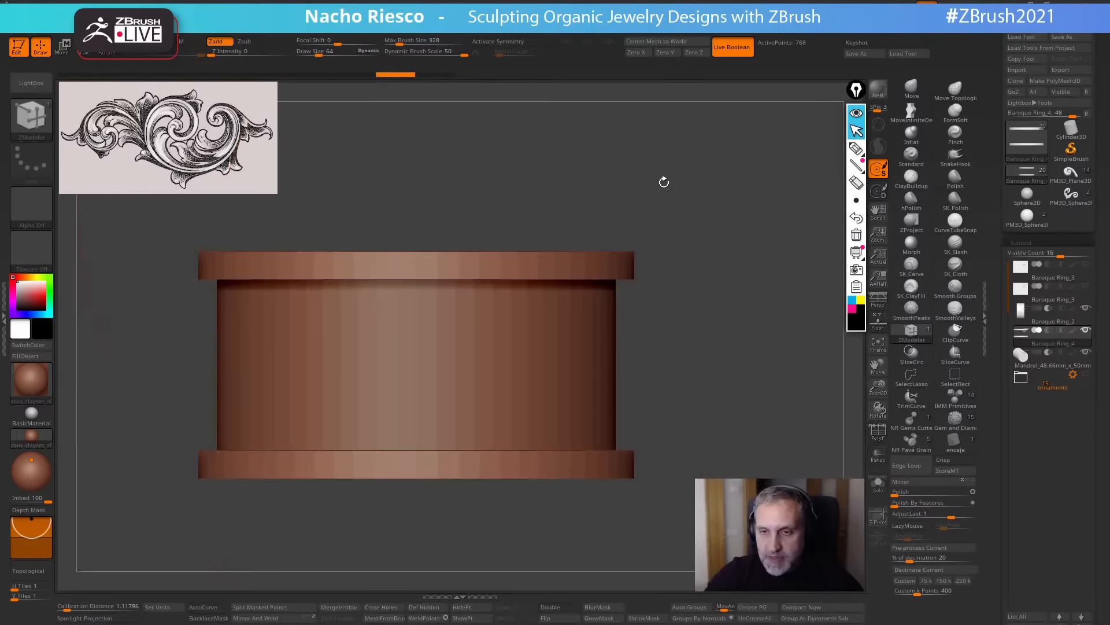
Isolate the two rims and display their polygon wireframe, with the upper rim's lower outer edge in close-up.
{"action": "left_click_drag", "start_coordinate": [661, 179], "coordinate": [785, 359], "text": "alt"}
{"action": "key", "text": "shift+f"}
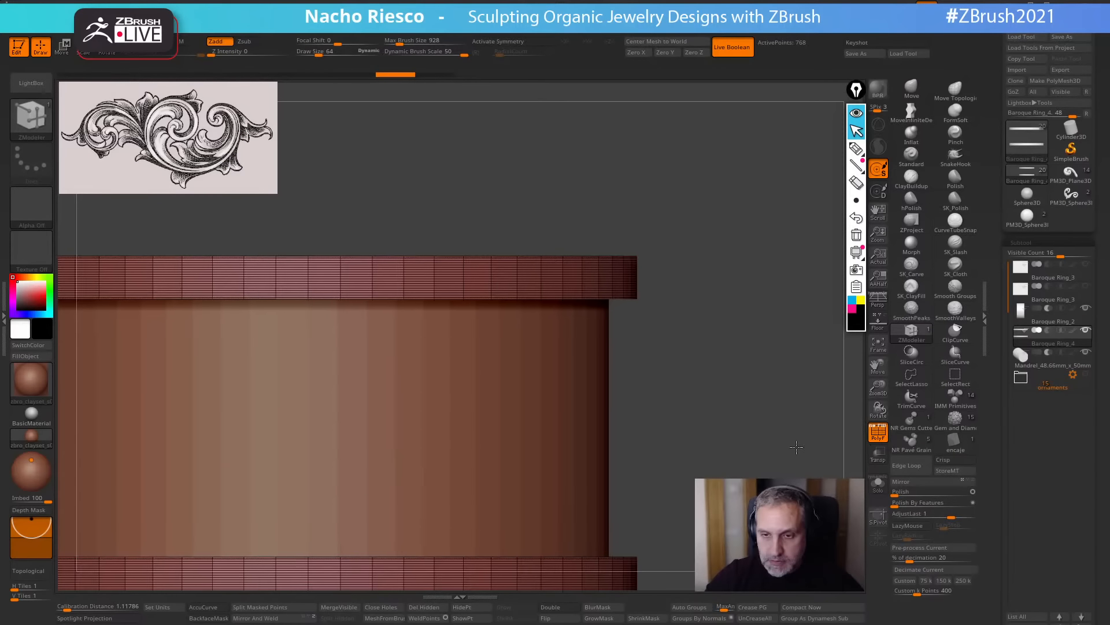
{"action": "key", "text": "shift+f"}
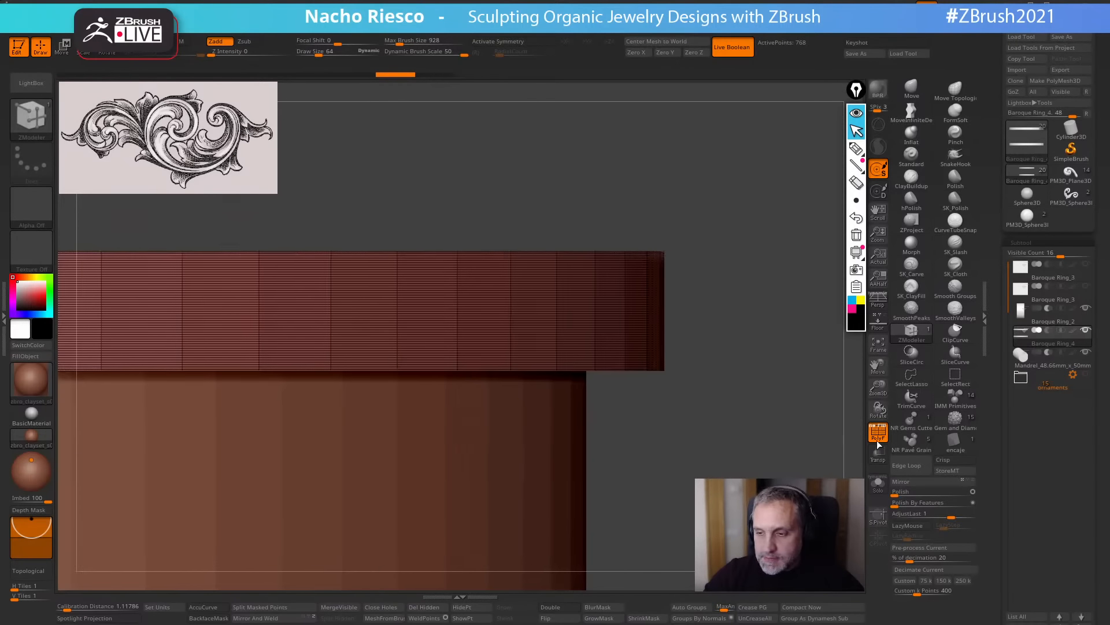
{"action": "left_click_drag", "start_coordinate": [806, 426], "coordinate": [880, 473]}
{"action": "left_click", "coordinate": [877, 484]}
{"action": "left_click", "coordinate": [877, 434]}
{"action": "left_click_drag", "start_coordinate": [821, 434], "coordinate": [752, 388]}
Set the ZModeler edge action to Bevel and bevel the lower and upper outer edge loops of the upper rim.
{"action": "key", "text": "space"}
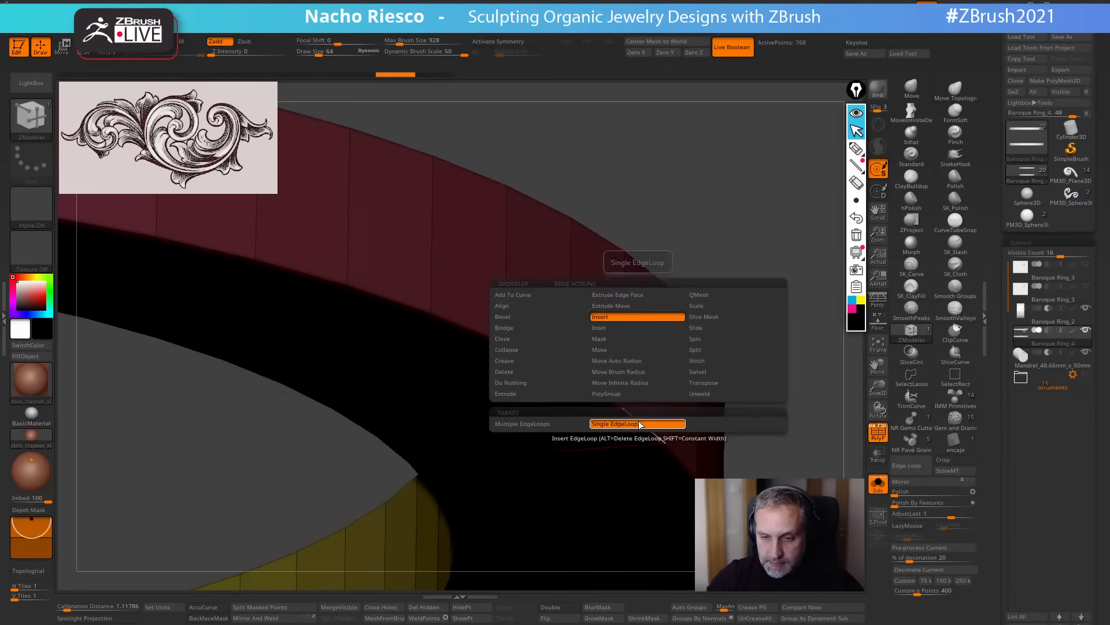
{"action": "left_click", "coordinate": [515, 317]}
{"action": "left_click_drag", "start_coordinate": [646, 430], "coordinate": [660, 411]}
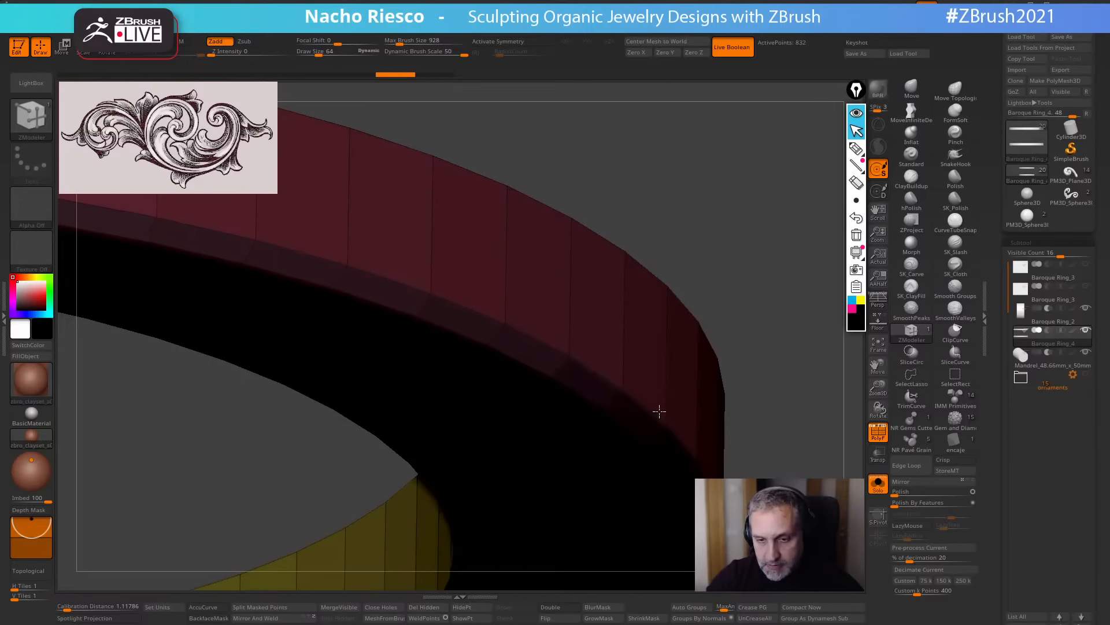
{"action": "left_click_drag", "start_coordinate": [775, 312], "coordinate": [781, 362], "text": "alt"}
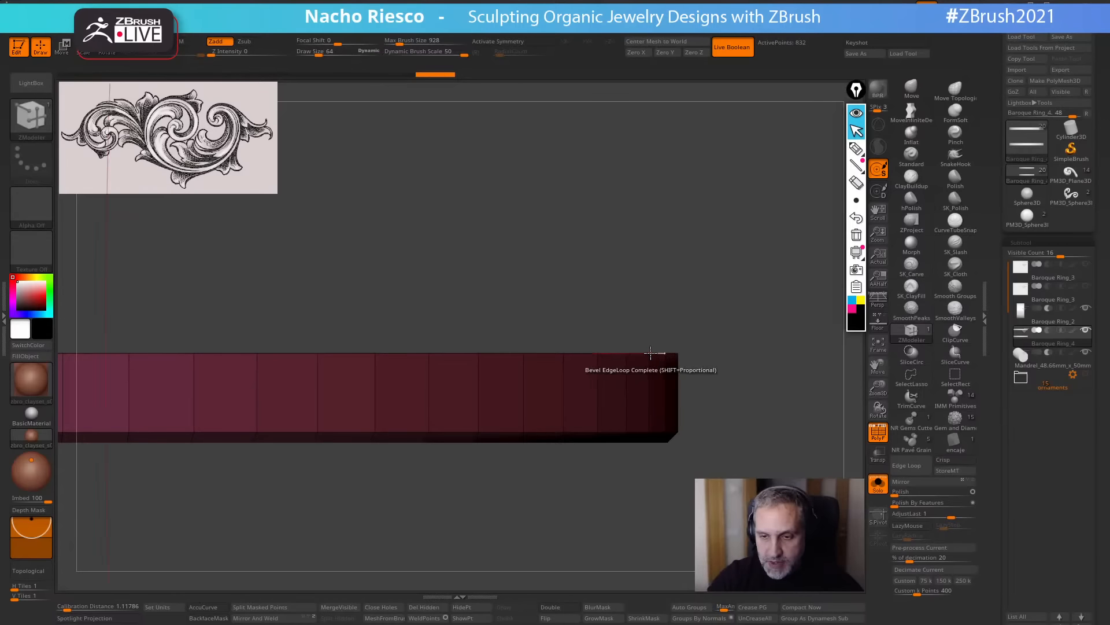
{"action": "left_click_drag", "start_coordinate": [656, 353], "coordinate": [643, 351]}
Bevel the outer edge loops of the lower rim, hide the wireframe, and show the whole ring again.
{"action": "left_click_drag", "start_coordinate": [750, 476], "coordinate": [800, 439], "text": "alt"}
{"action": "left_click_drag", "start_coordinate": [793, 551], "coordinate": [723, 399], "text": "alt"}
{"action": "left_click", "coordinate": [591, 411]}
{"action": "left_click_drag", "start_coordinate": [649, 394], "coordinate": [607, 406]}
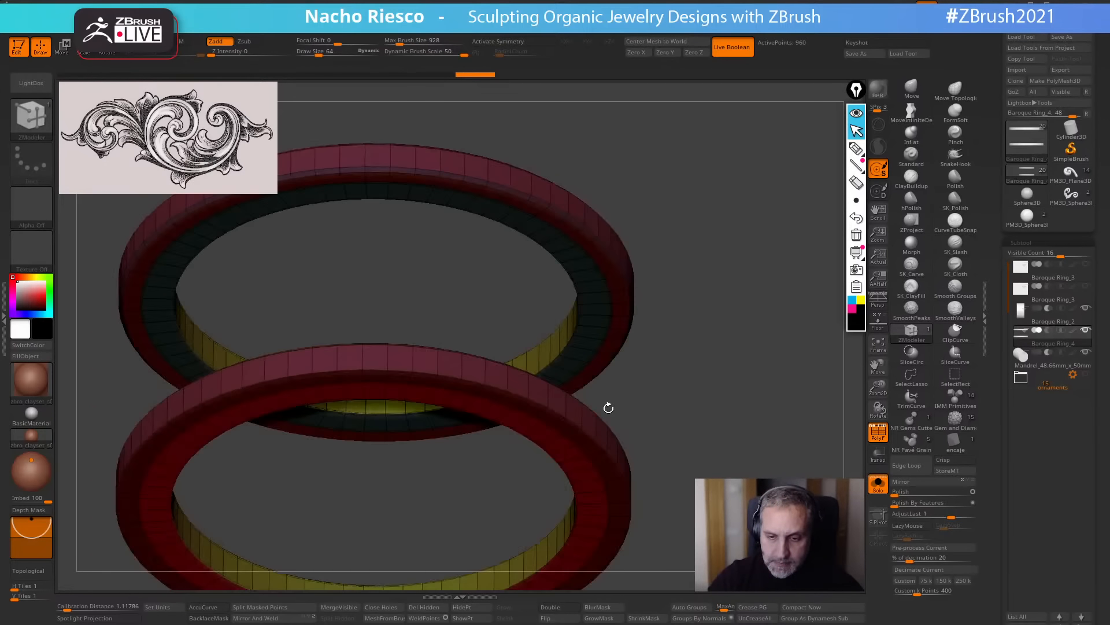
{"action": "left_click", "coordinate": [573, 424]}
{"action": "left_click_drag", "start_coordinate": [678, 486], "coordinate": [738, 466]}
{"action": "left_click", "coordinate": [877, 432]}
{"action": "left_click", "coordinate": [878, 483]}
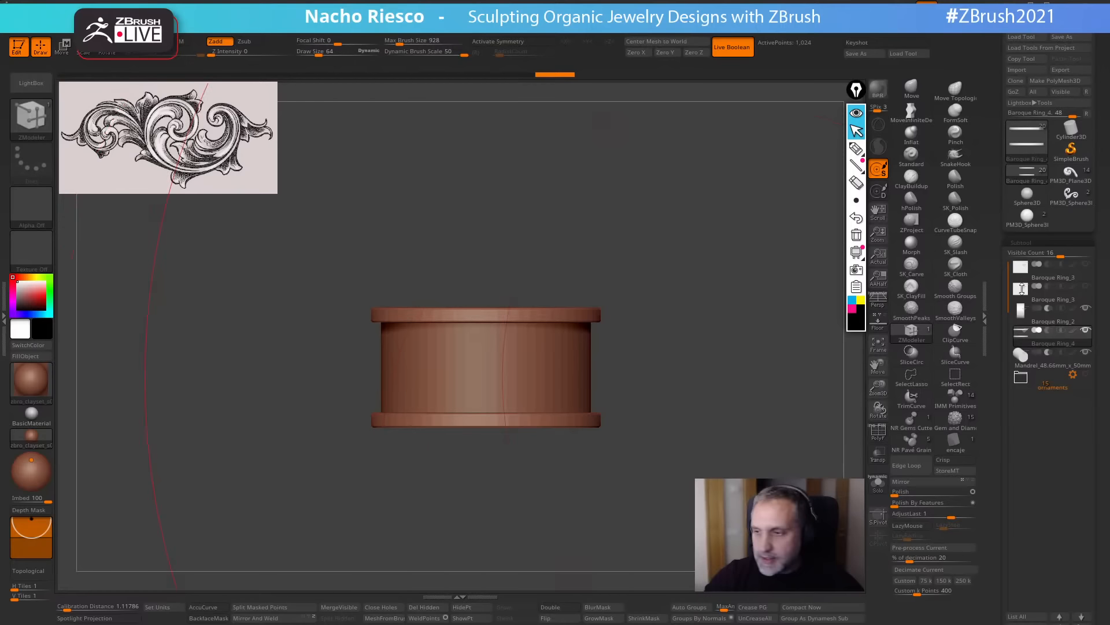
Expand the ornaments folder, make its subtools visible, and check their placement inside the ring from above and from the side.
{"action": "left_click", "coordinate": [1020, 381]}
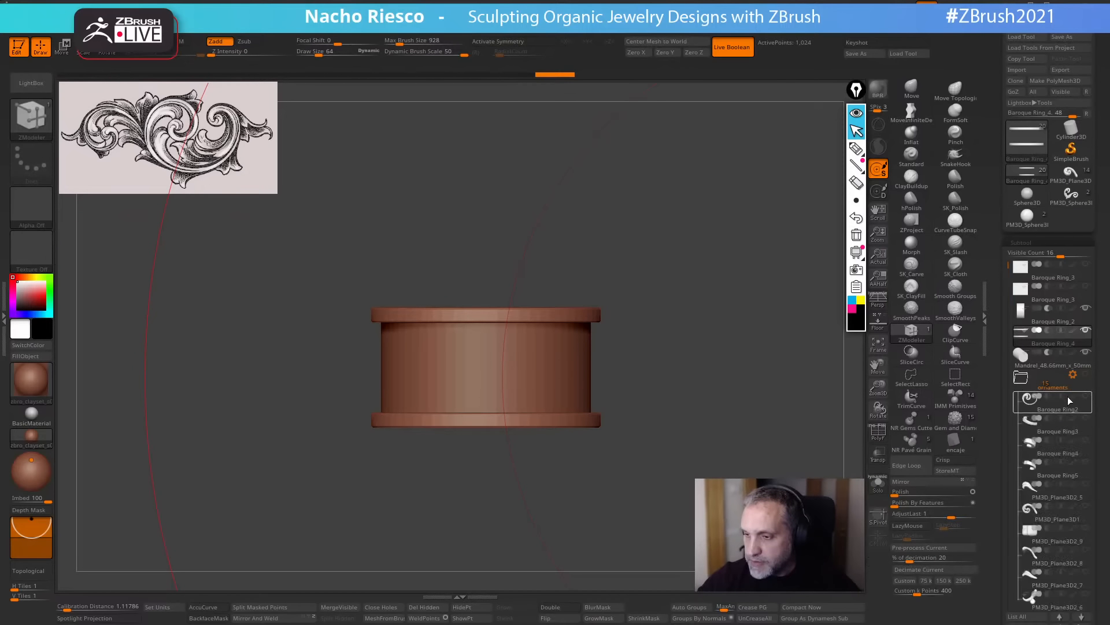
{"action": "left_click", "coordinate": [1085, 376]}
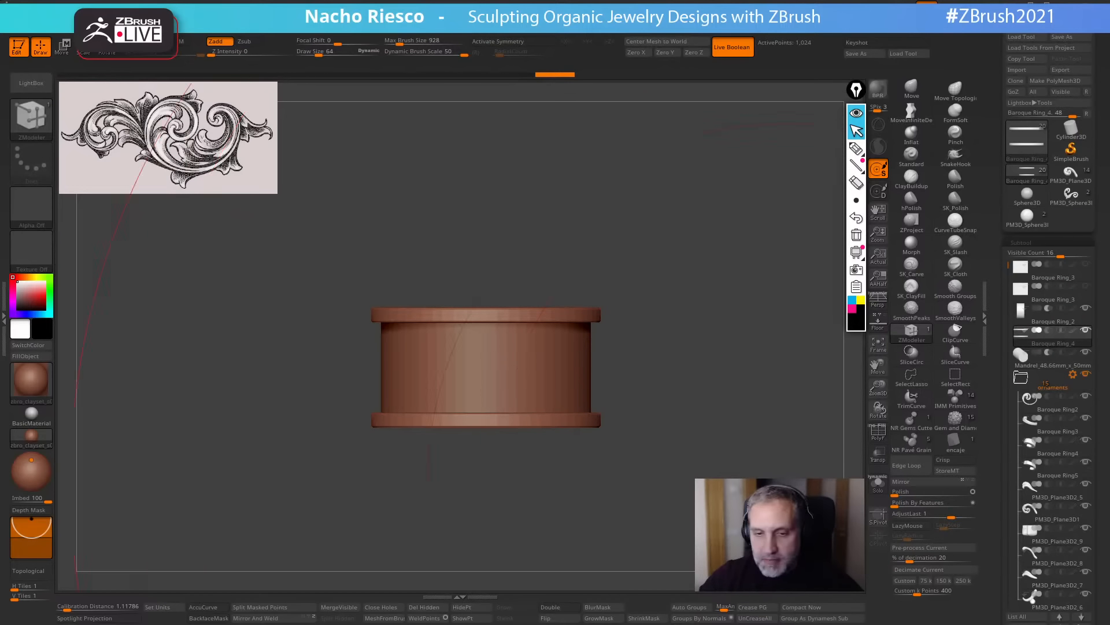
{"action": "left_click_drag", "start_coordinate": [746, 441], "coordinate": [689, 503]}
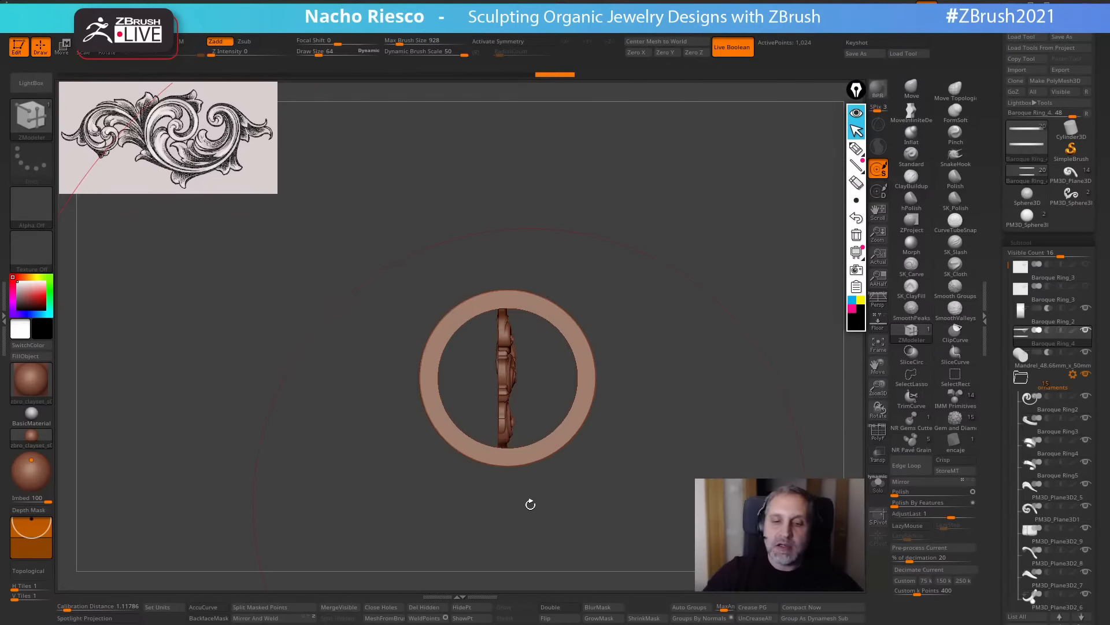
{"action": "left_click_drag", "start_coordinate": [530, 504], "coordinate": [711, 451], "text": "shift"}
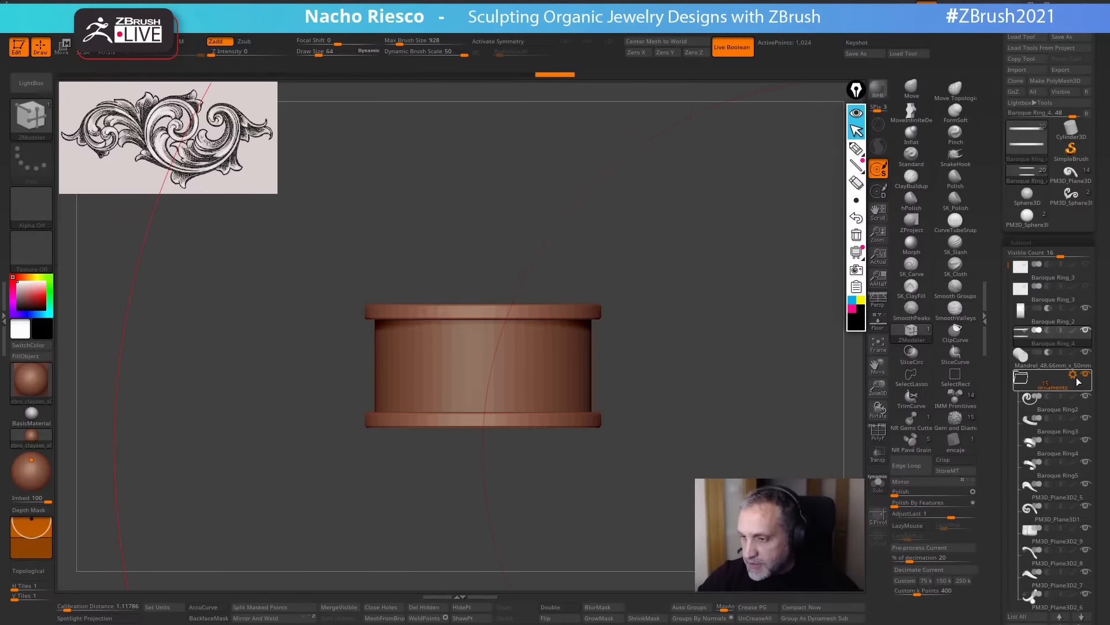
Merge all subtools of the ornaments folder into a single subtool.
{"action": "mouse_move", "coordinate": [1079, 380]}
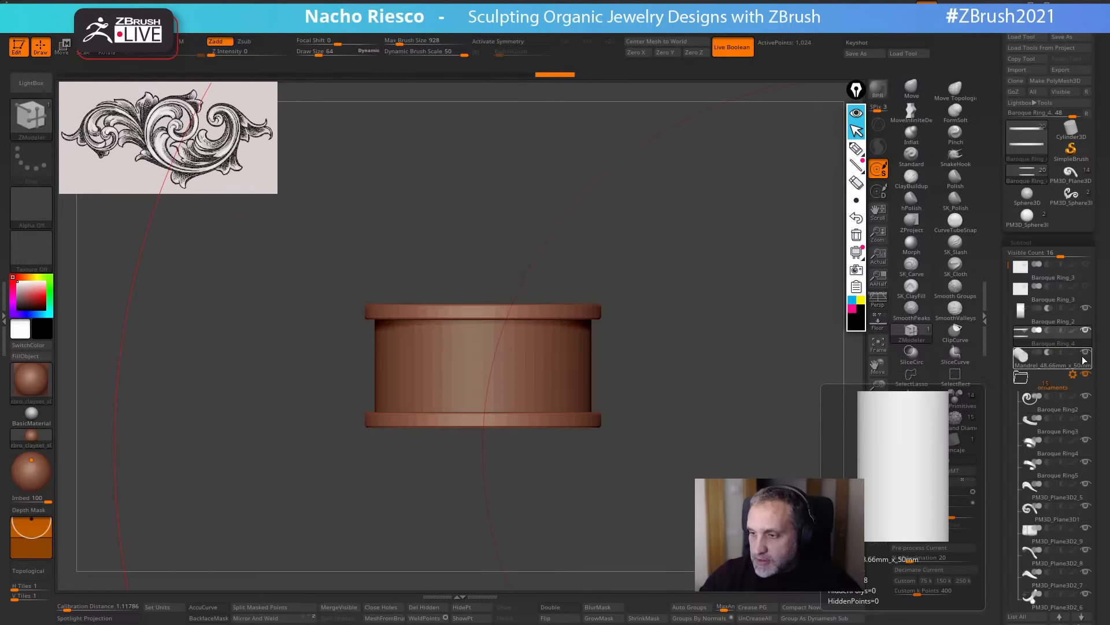
{"action": "scroll", "coordinate": [1019, 371], "scroll_direction": "down", "scroll_amount": 2}
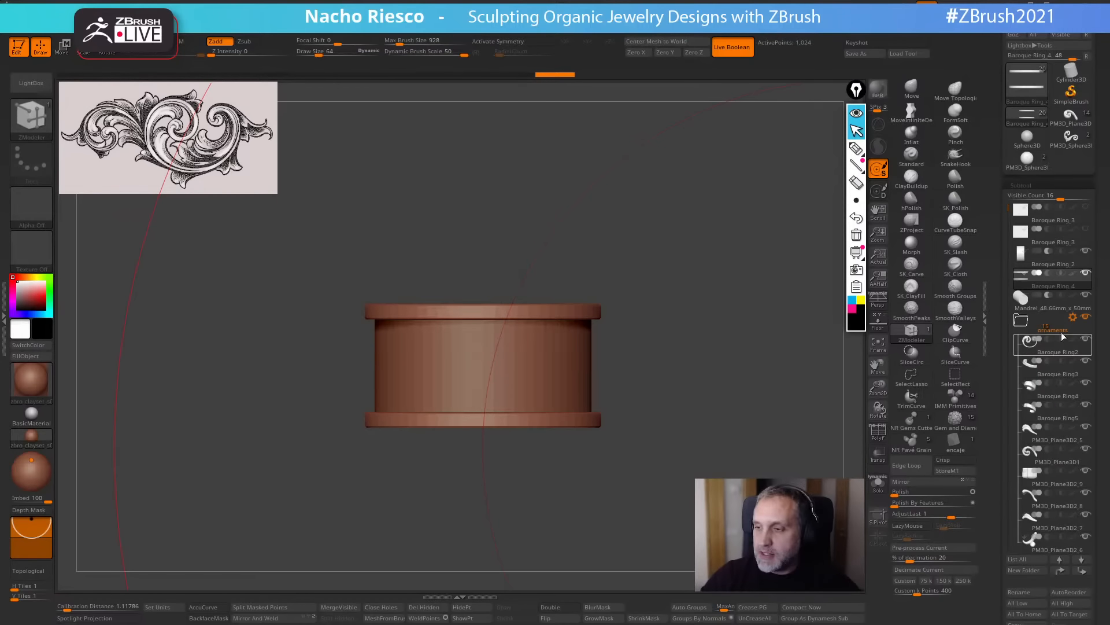
{"action": "left_click", "coordinate": [1075, 320]}
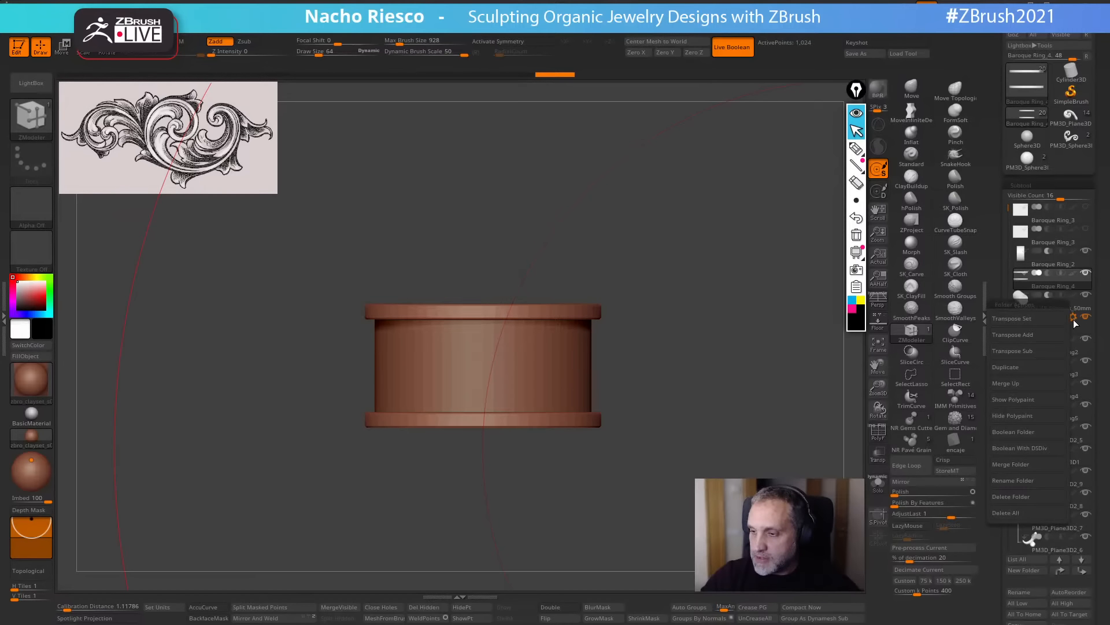
{"action": "left_click", "coordinate": [1019, 466]}
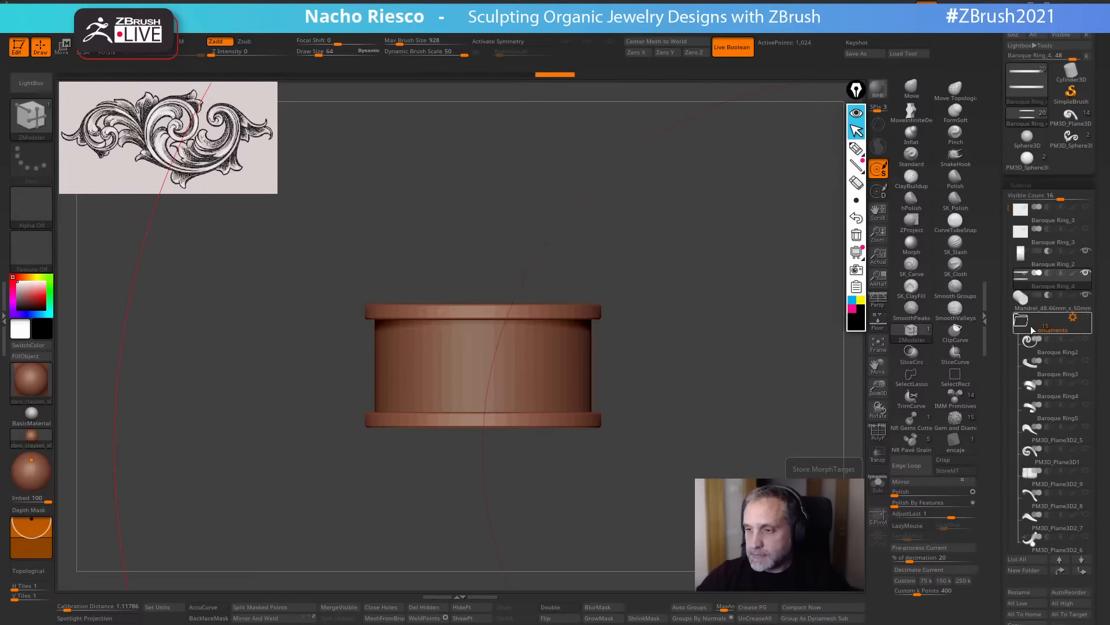
{"action": "left_click_drag", "start_coordinate": [999, 324], "coordinate": [999, 284]}
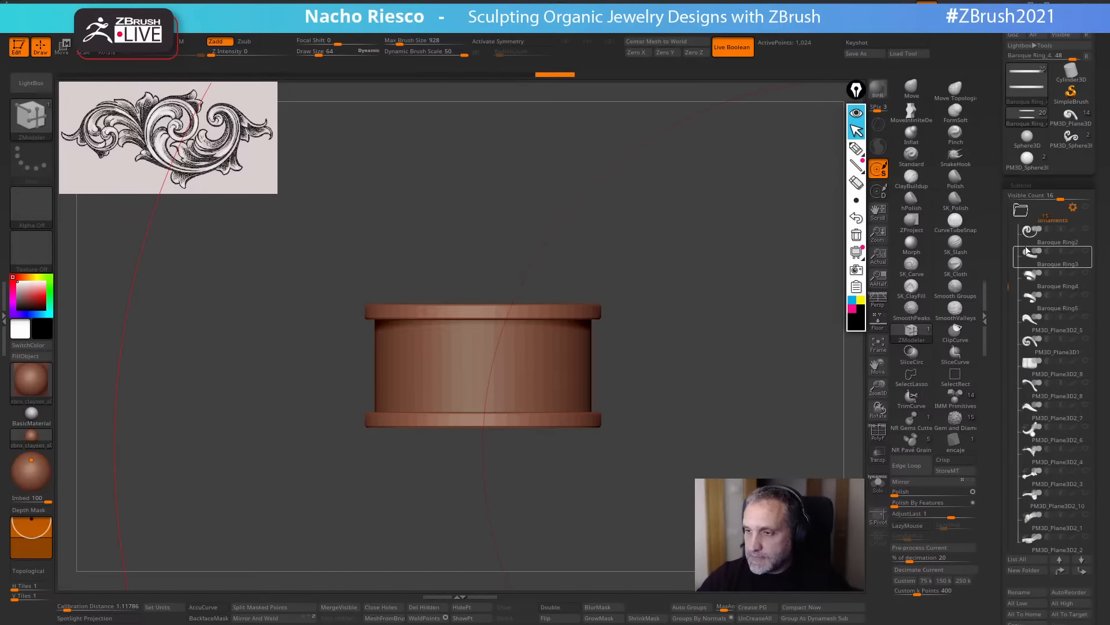
{"action": "left_click", "coordinate": [1023, 215]}
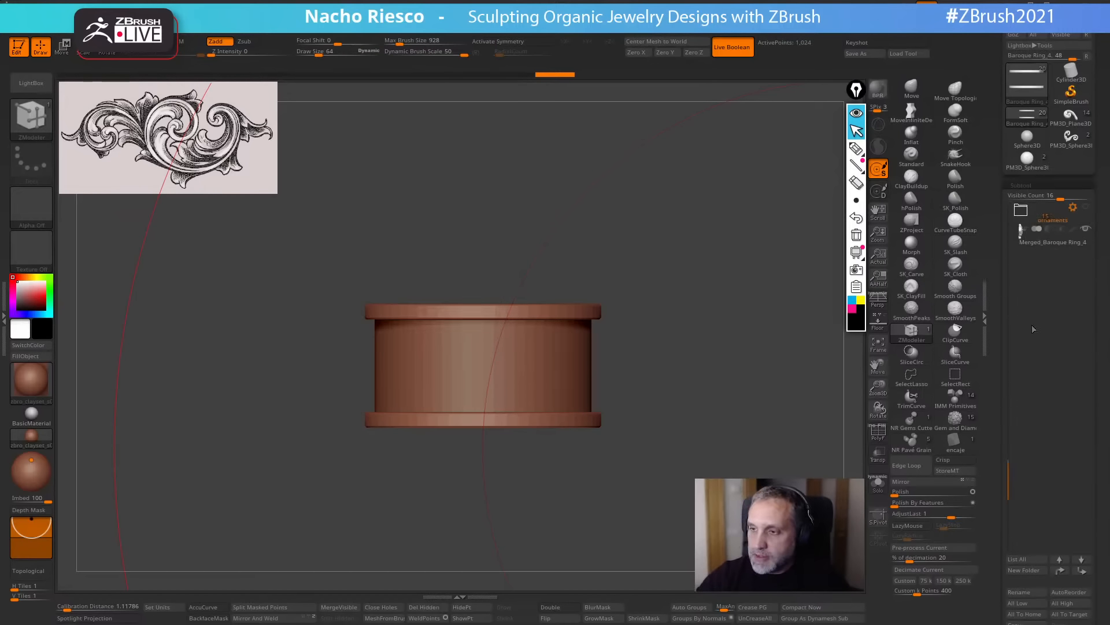
Select the merged ornament, isolate it, and inspect its relief from the front and edge-on.
{"action": "left_click", "coordinate": [1036, 239]}
{"action": "left_click", "coordinate": [878, 484]}
{"action": "left_click_drag", "start_coordinate": [777, 475], "coordinate": [567, 531], "text": "shift"}
{"action": "left_click_drag", "start_coordinate": [616, 459], "coordinate": [509, 584], "text": "alt"}
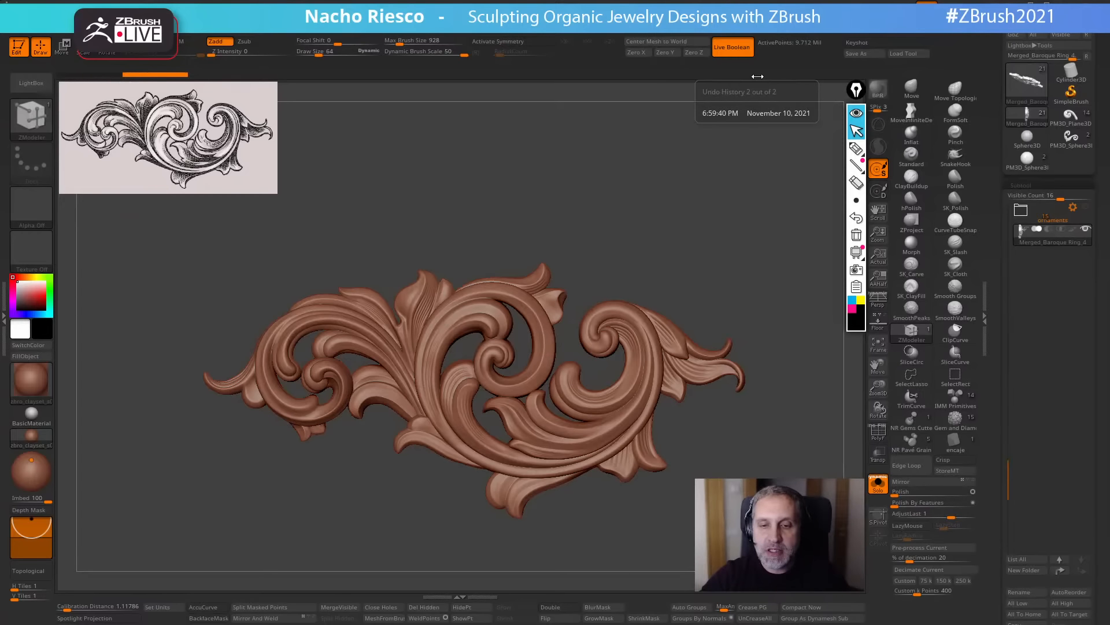
{"action": "left_click_drag", "start_coordinate": [754, 191], "coordinate": [746, 365]}
{"action": "left_click_drag", "start_coordinate": [738, 434], "coordinate": [731, 218], "text": "alt"}
{"action": "left_click_drag", "start_coordinate": [719, 322], "coordinate": [715, 153], "text": "alt"}
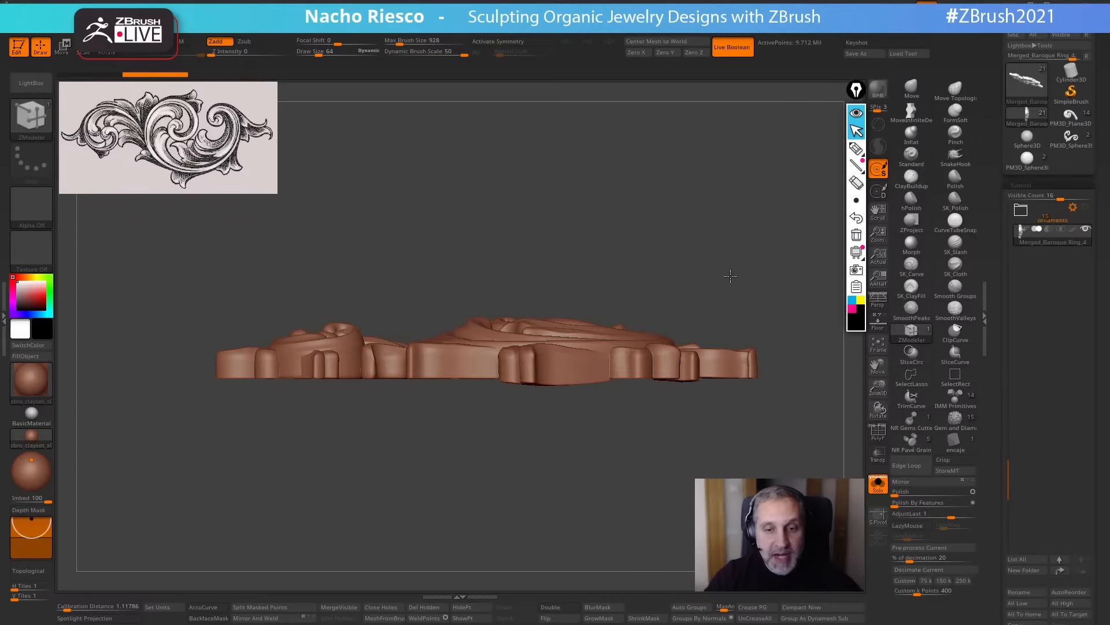
{"action": "mouse_move", "coordinate": [730, 276]}
{"action": "left_mouse_down"}
{"action": "mouse_move", "coordinate": [746, 306]}
{"action": "mouse_move", "coordinate": [674, 359]}
{"action": "mouse_move", "coordinate": [682, 493]}
{"action": "mouse_move", "coordinate": [726, 574]}
{"action": "left_mouse_up"}
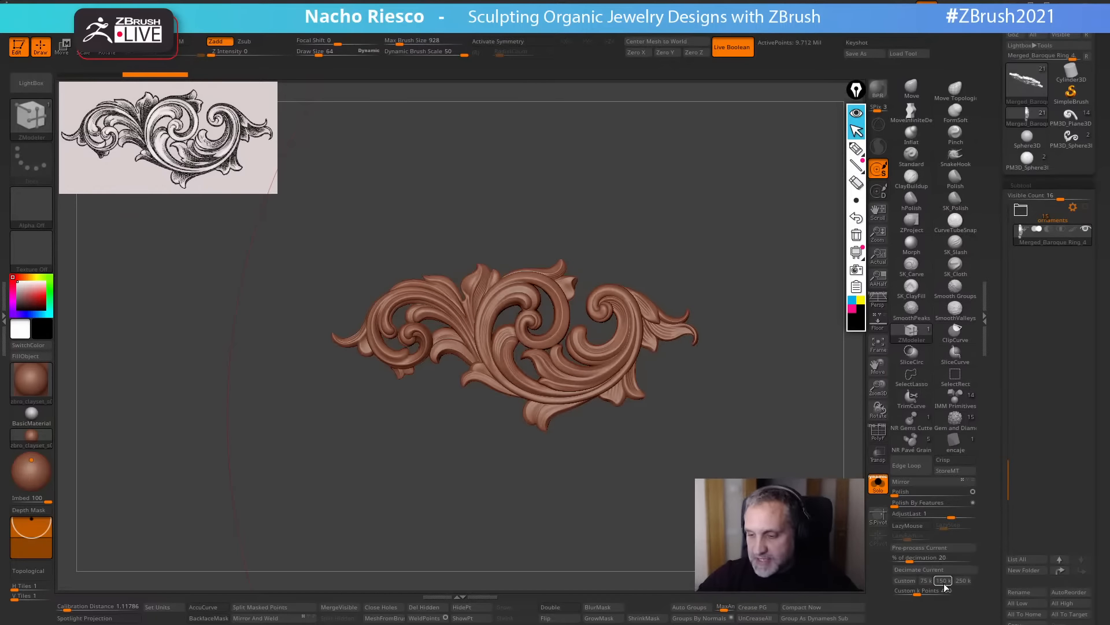
Decimate the merged ornament to a custom target of 800 k points and view it from the front.
{"action": "left_click_drag", "start_coordinate": [915, 590], "coordinate": [878, 589]}
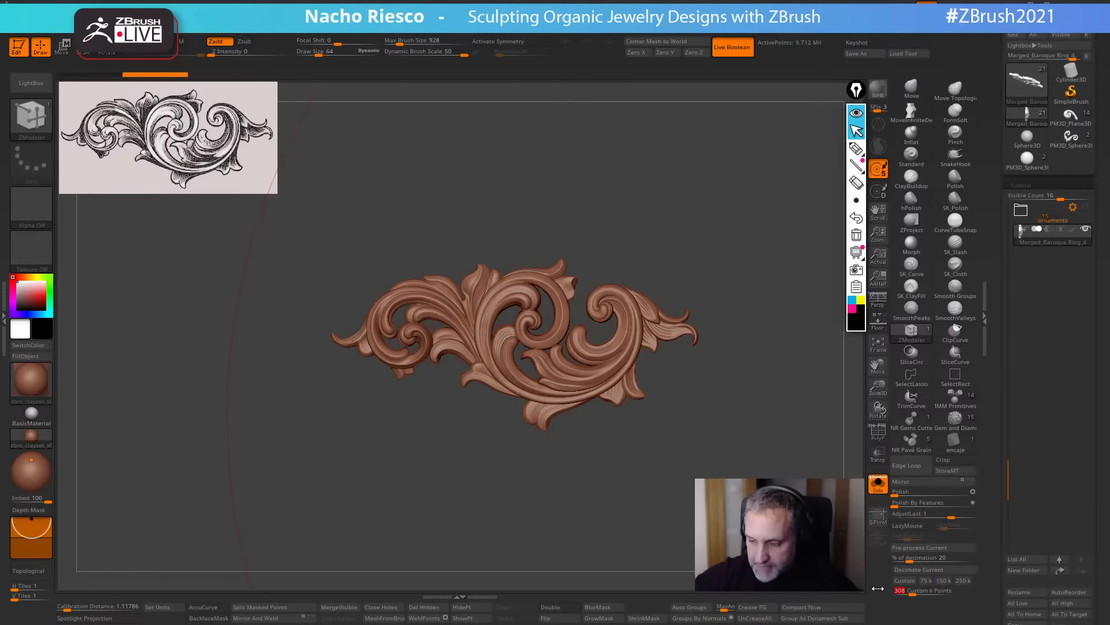
{"action": "type", "text": "800"}
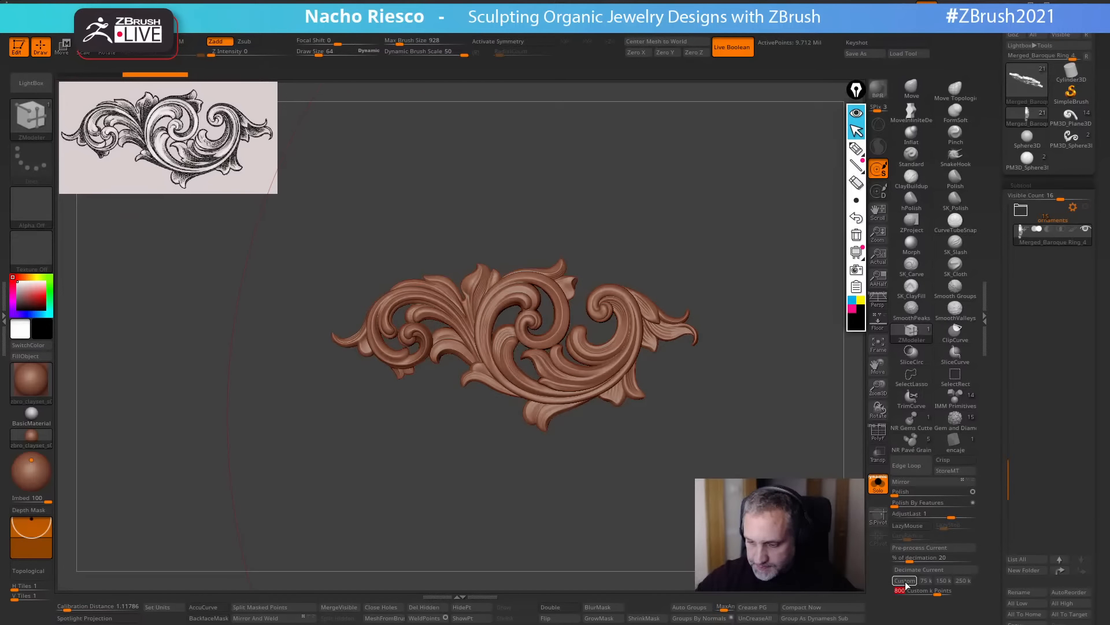
{"action": "left_click", "coordinate": [905, 582]}
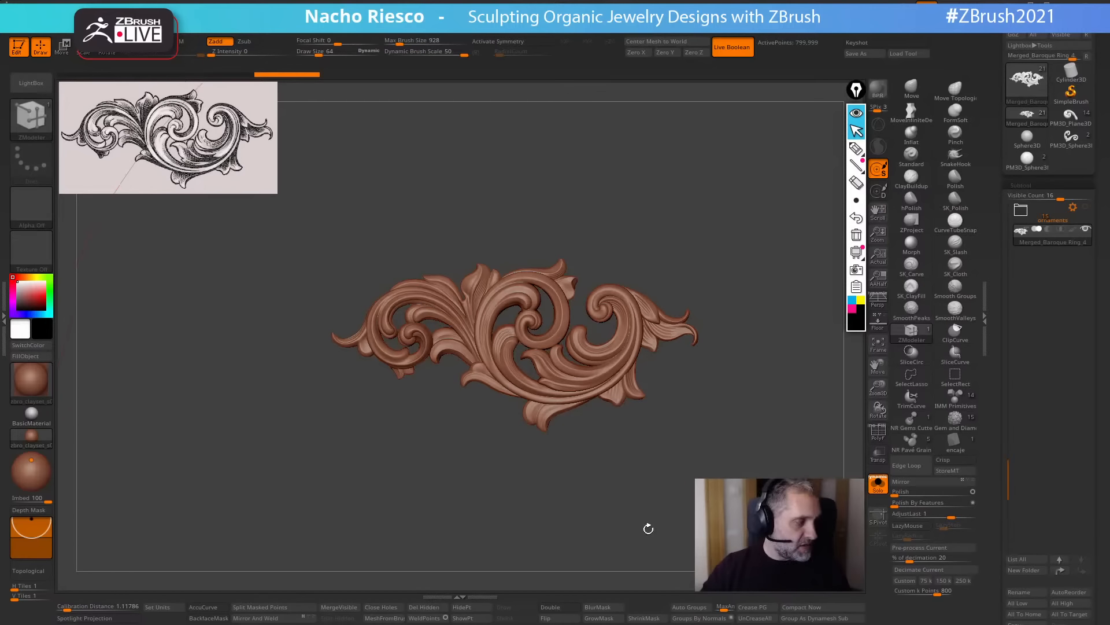
{"action": "mouse_move", "coordinate": [649, 528]}
{"action": "left_mouse_down"}
{"action": "mouse_move", "coordinate": [663, 521]}
{"action": "mouse_move", "coordinate": [684, 568]}
{"action": "mouse_move", "coordinate": [628, 559]}
{"action": "left_mouse_up"}
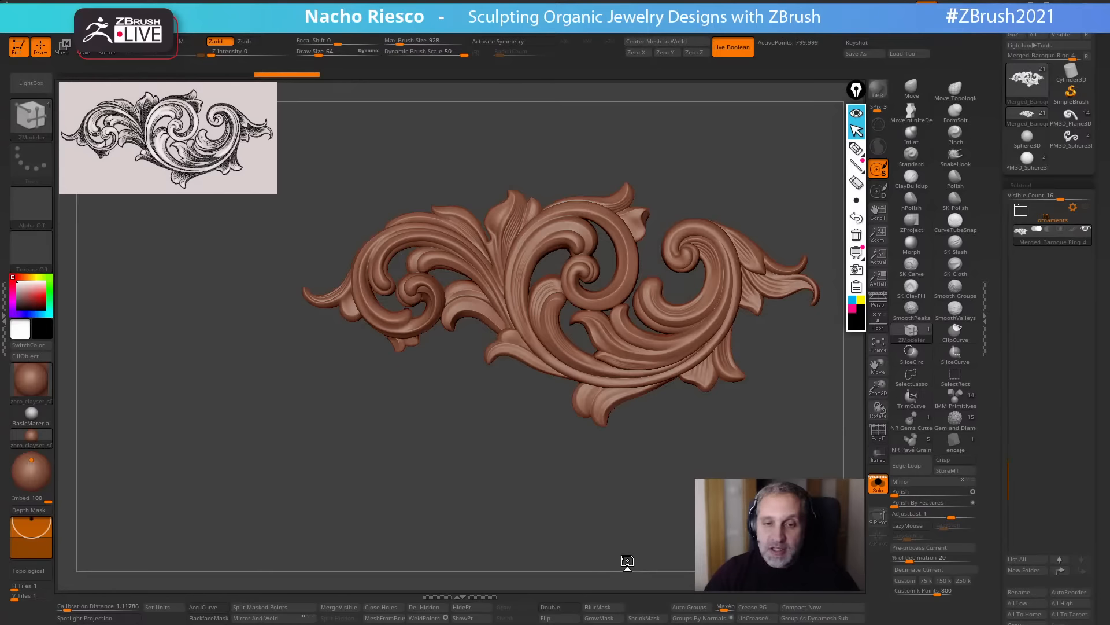
{"action": "left_click_drag", "start_coordinate": [627, 561], "coordinate": [624, 545], "text": "shift"}
{"action": "left_click_drag", "start_coordinate": [703, 496], "coordinate": [650, 525], "text": "alt"}
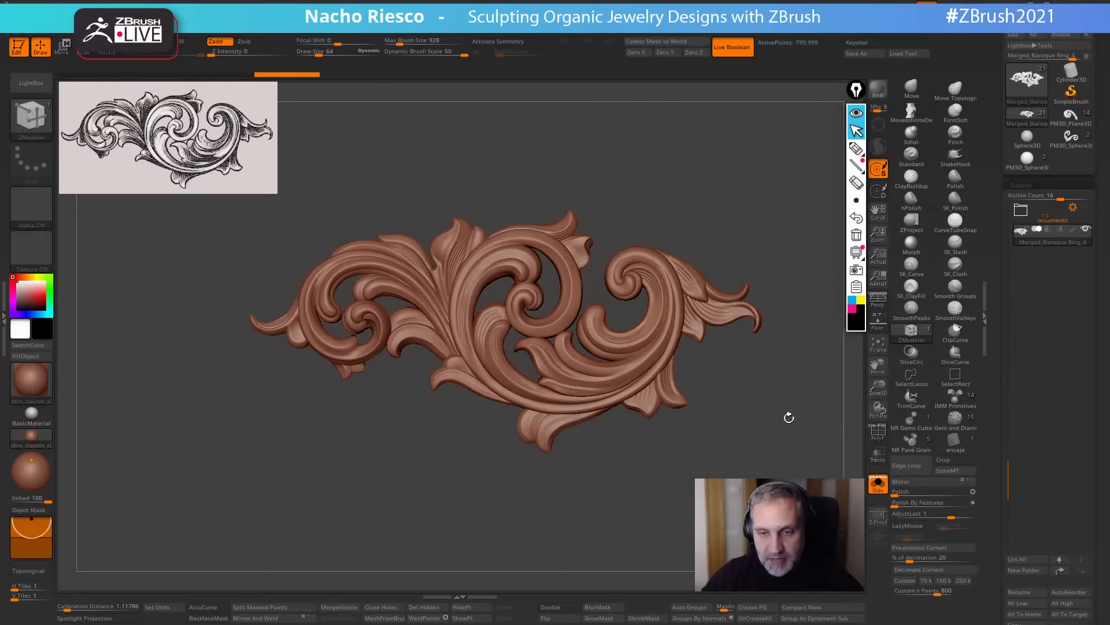
Display the ornament's polyframe and give each separate piece its own polygroup with Auto Groups.
{"action": "left_click", "coordinate": [878, 432]}
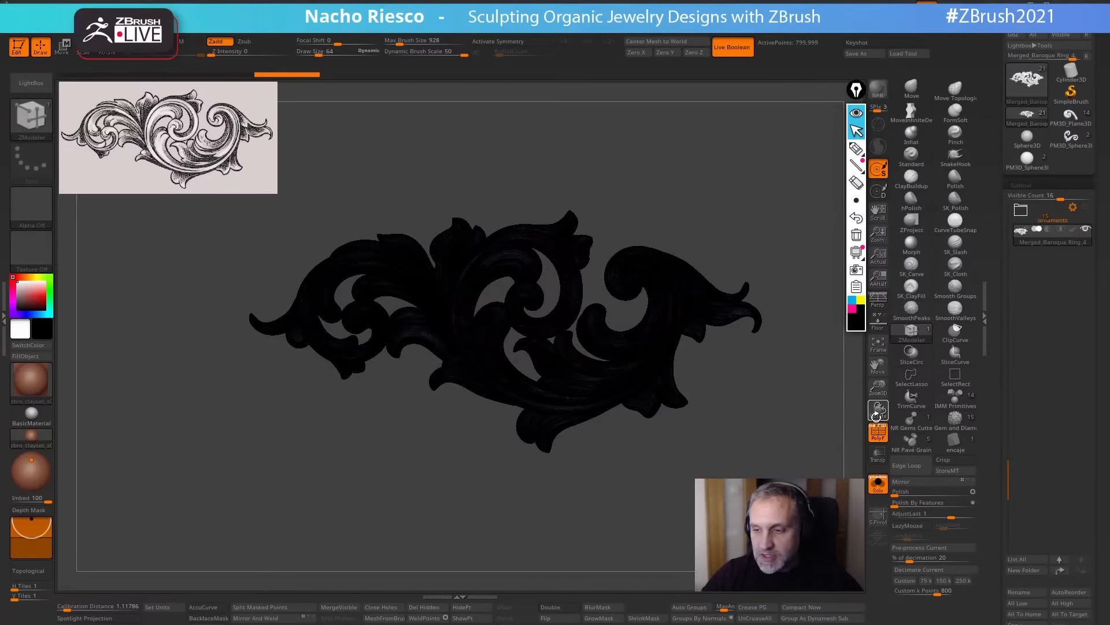
{"action": "left_click_drag", "start_coordinate": [807, 472], "coordinate": [767, 151], "text": "alt"}
{"action": "key", "text": "f"}
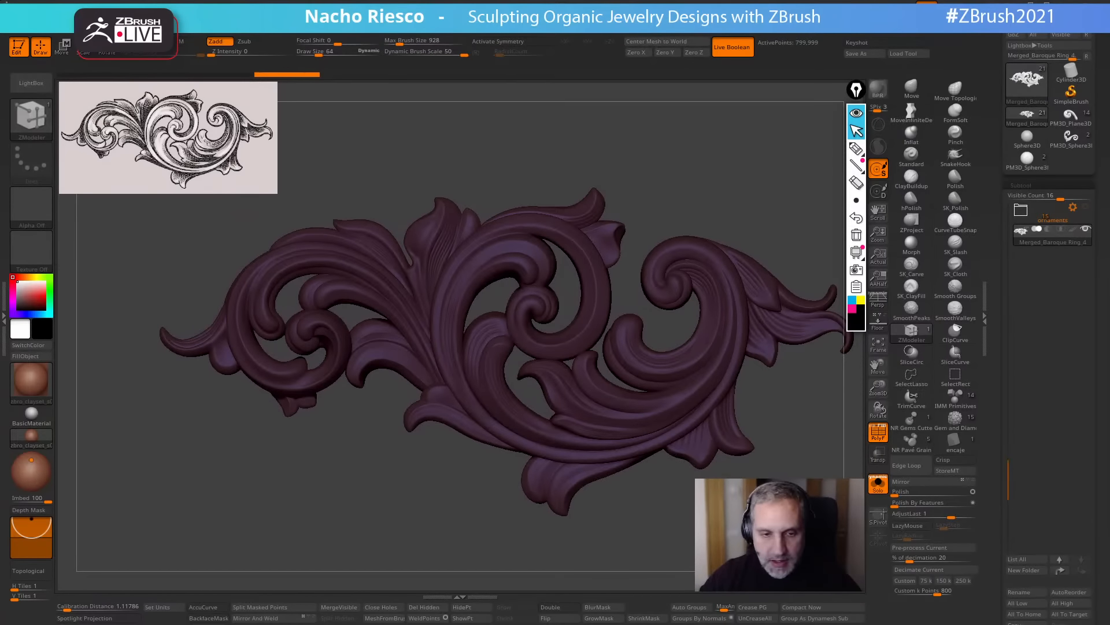
{"action": "scroll", "coordinate": [995, 534], "scroll_direction": "down", "scroll_amount": 3}
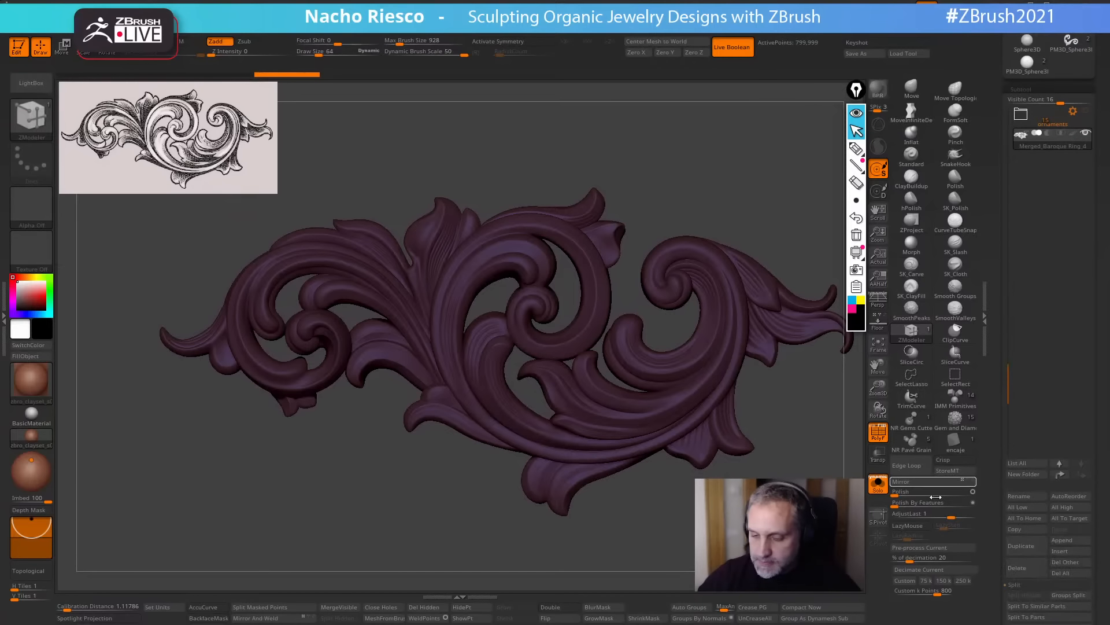
{"action": "left_click", "coordinate": [692, 608]}
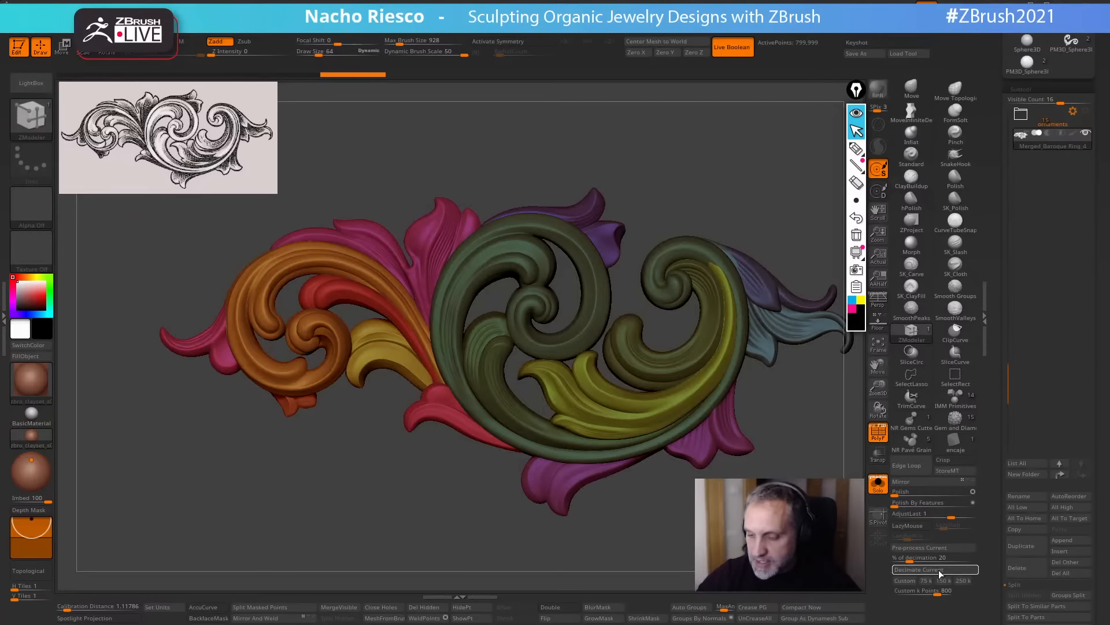
Decimate the merged ornament again with the custom target set to 700 k points.
{"action": "left_click", "coordinate": [922, 591]}
{"action": "type", "text": "478"}
{"action": "key", "text": "Return"}
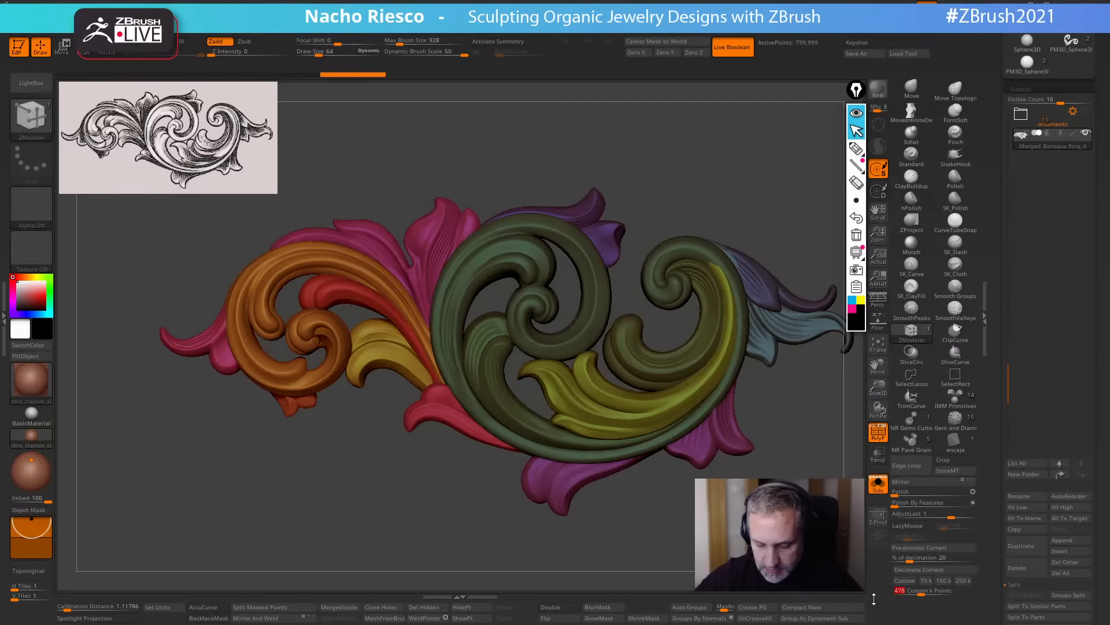
{"action": "type", "text": "700"}
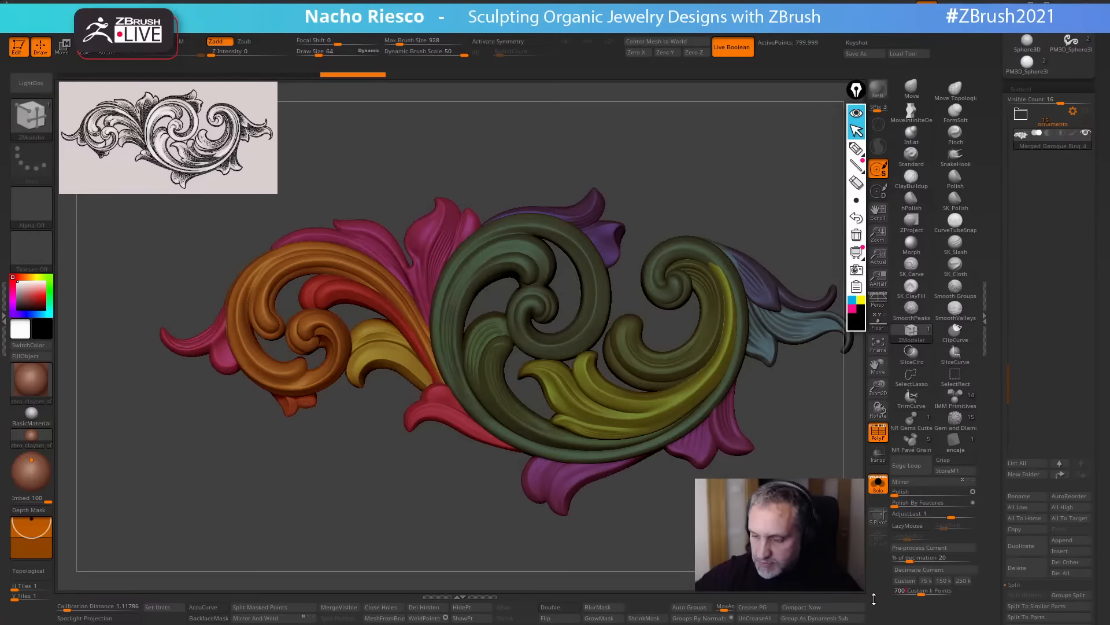
{"action": "key", "text": "Return"}
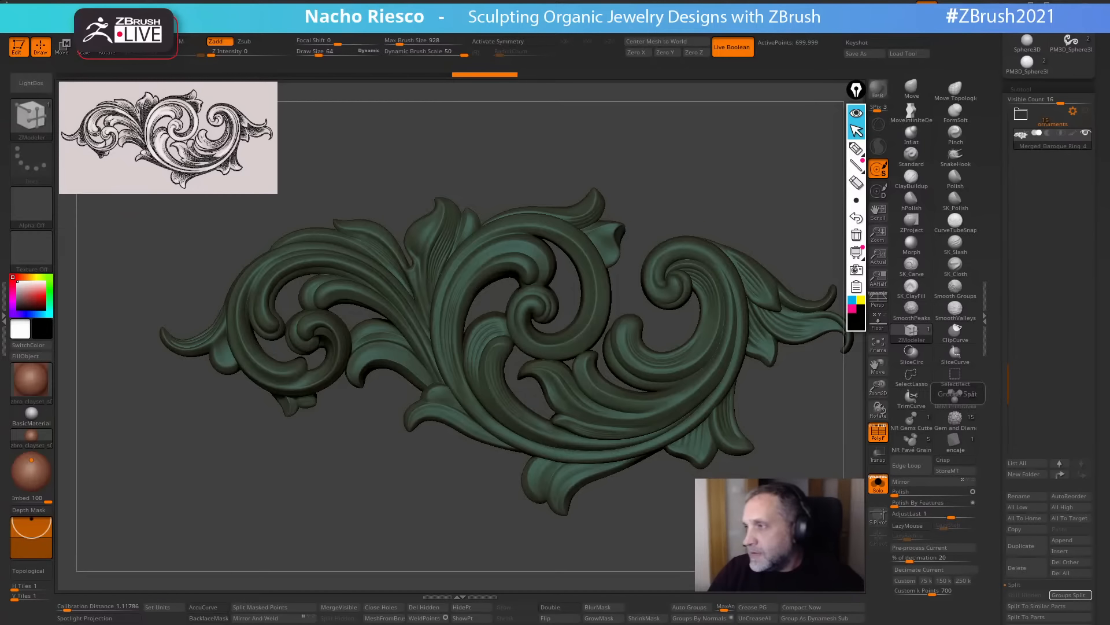
Leave the isolated view to show the whole ring, and duplicate the merged ornament subtool.
{"action": "right_click_drag", "start_coordinate": [660, 552], "coordinate": [725, 476], "text": "ctrl"}
{"action": "left_click", "coordinate": [878, 493]}
{"action": "right_click_drag", "start_coordinate": [821, 509], "coordinate": [578, 504]}
{"action": "right_click_drag", "start_coordinate": [578, 503], "coordinate": [736, 463], "text": "shift"}
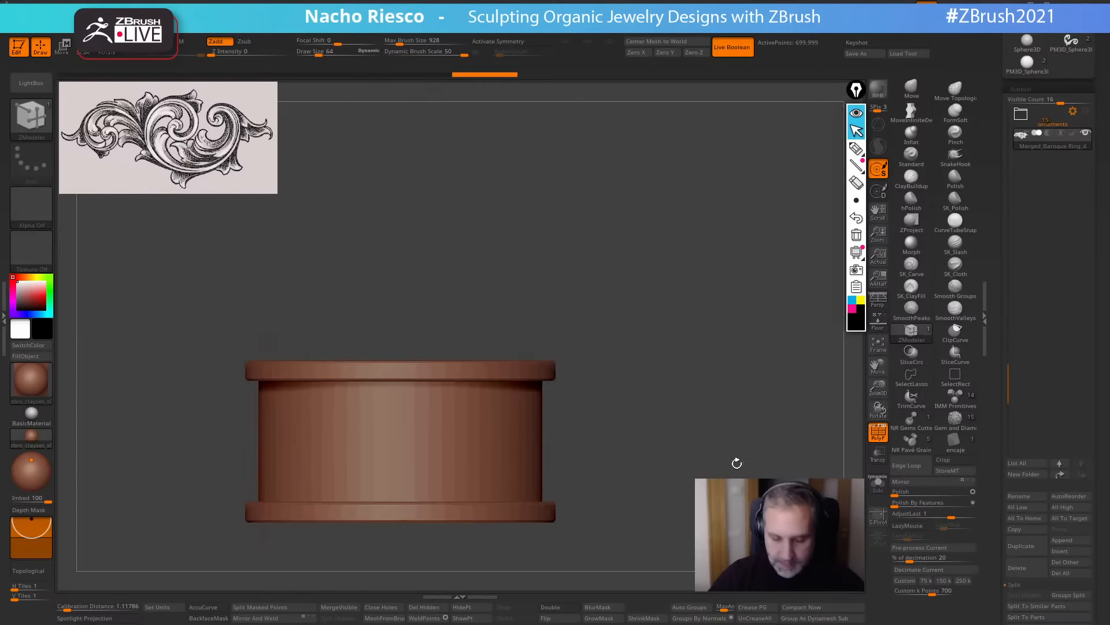
{"action": "key", "text": "w"}
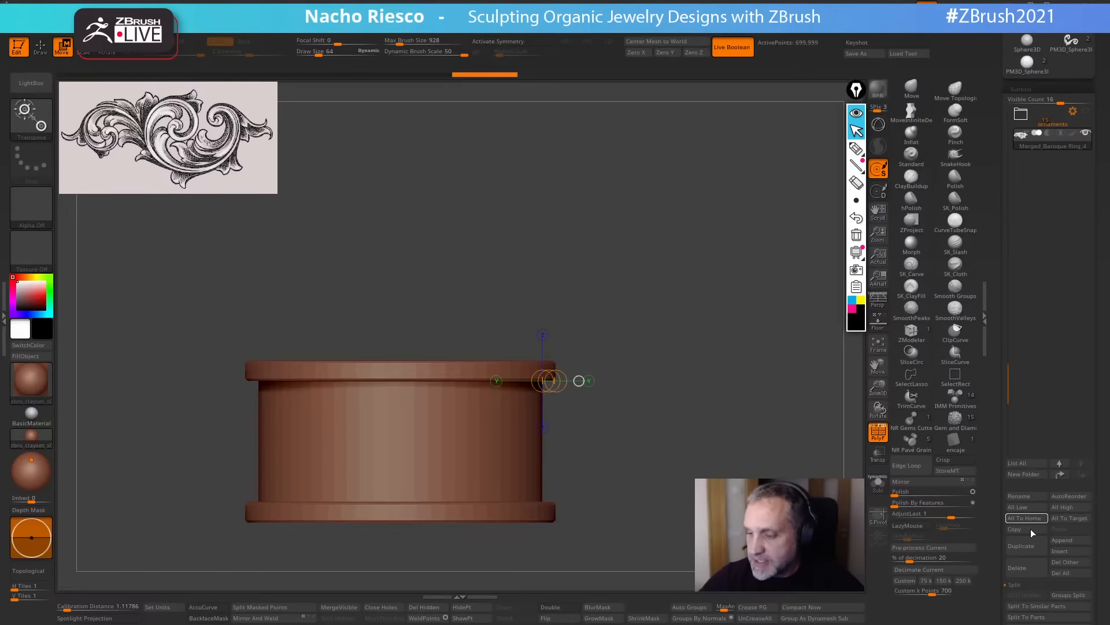
{"action": "left_click", "coordinate": [1022, 546]}
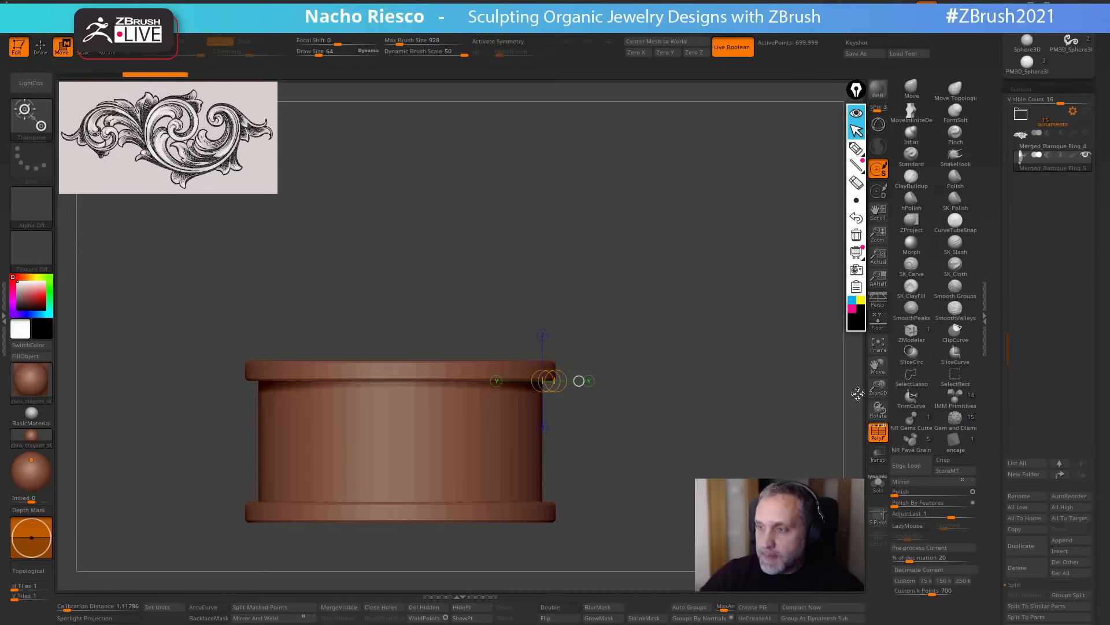
Center the gizmo on the duplicated ornament and raise it slightly above the band's outer surface.
{"action": "key", "text": "y"}
{"action": "left_click_drag", "start_coordinate": [477, 441], "coordinate": [650, 441]}
{"action": "right_click_drag", "start_coordinate": [699, 473], "coordinate": [642, 370], "text": "shift"}
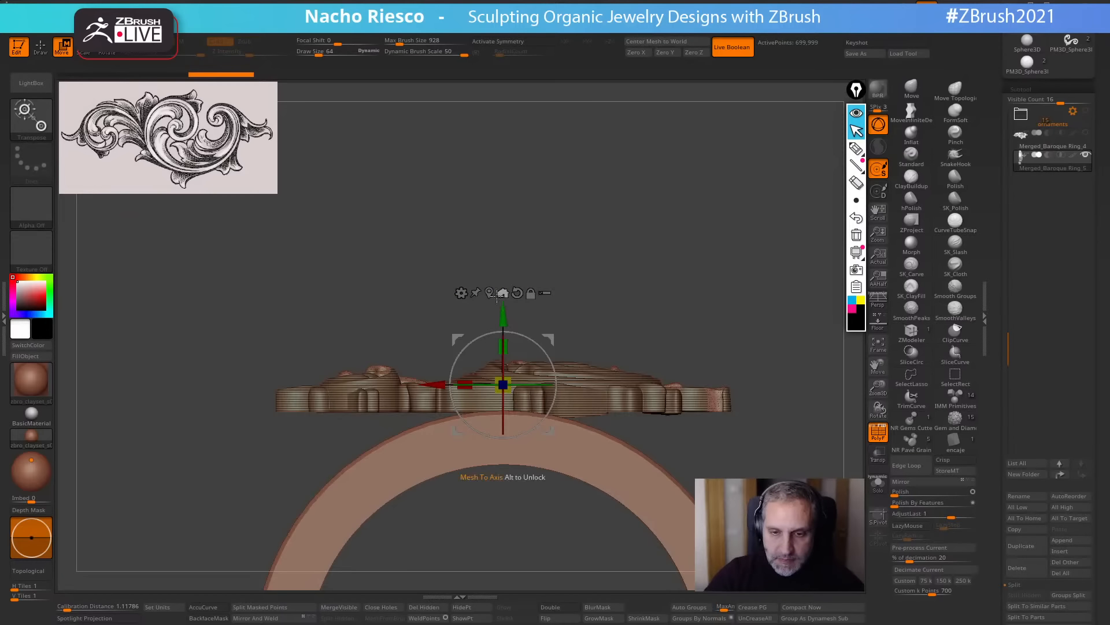
{"action": "left_click", "coordinate": [490, 292]}
{"action": "left_click_drag", "start_coordinate": [503, 318], "coordinate": [503, 314]}
{"action": "right_click_drag", "start_coordinate": [694, 272], "coordinate": [718, 237], "text": "ctrl"}
{"action": "right_click_drag", "start_coordinate": [738, 322], "coordinate": [775, 439]}
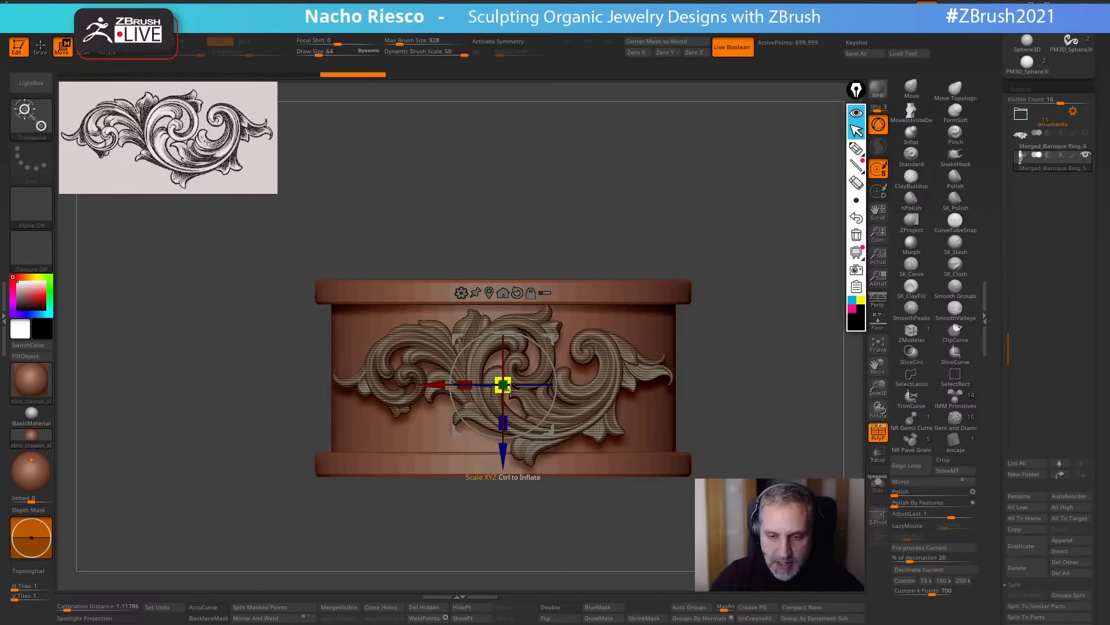
Scale the ornament down to fit between the two rims and center it across the band with Zero Z.
{"action": "left_click_drag", "start_coordinate": [503, 384], "coordinate": [513, 395]}
{"action": "left_click_drag", "start_coordinate": [501, 444], "coordinate": [501, 437]}
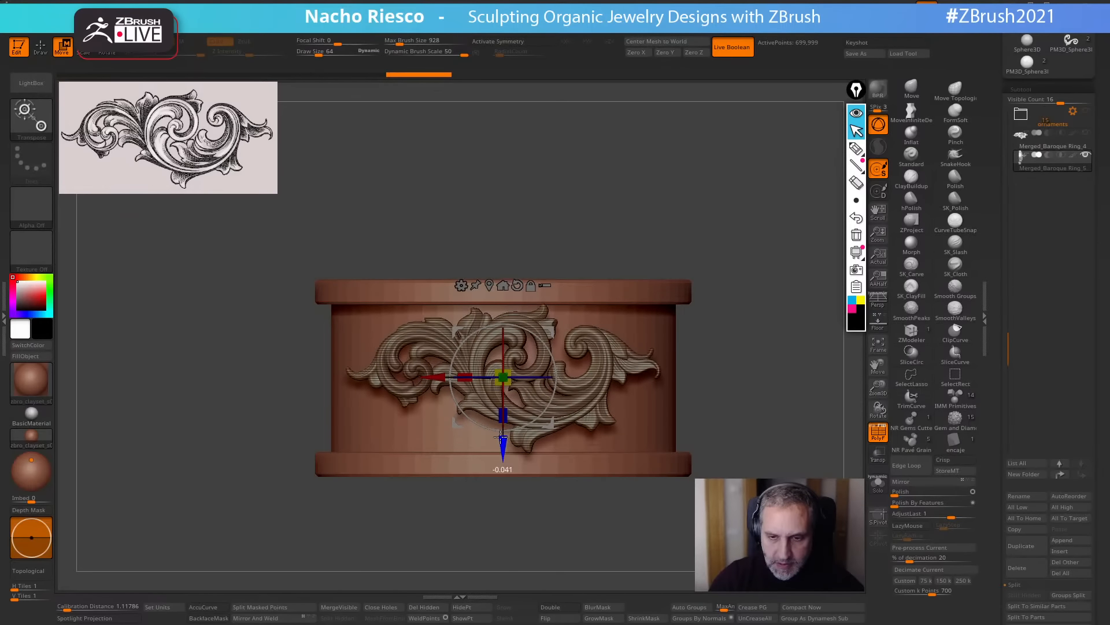
{"action": "key", "text": "ctrl+z"}
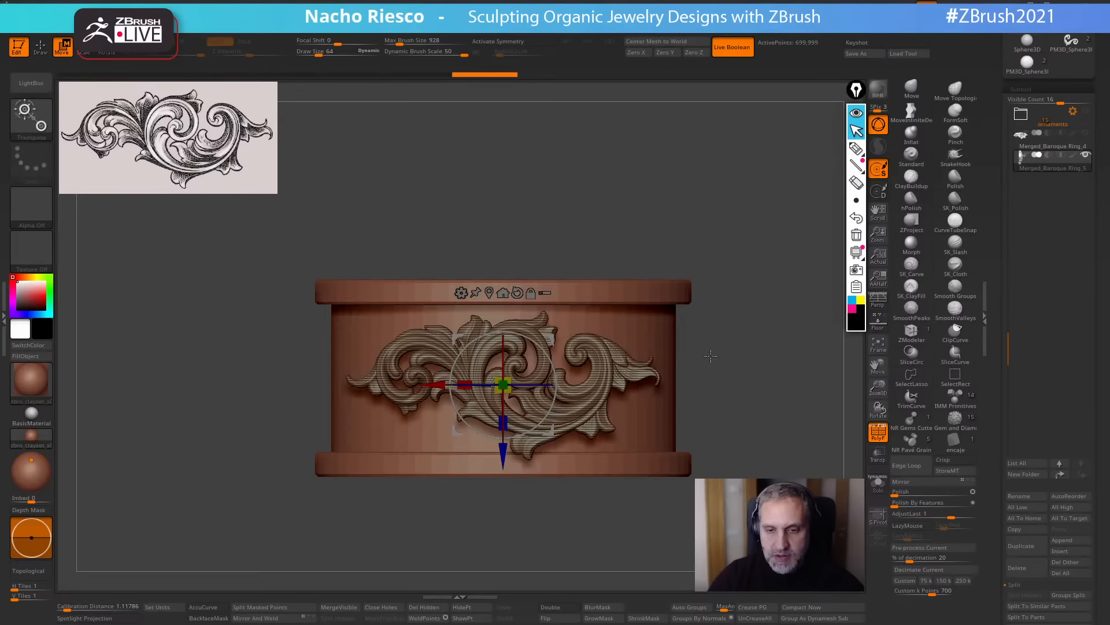
{"action": "left_click", "coordinate": [693, 53]}
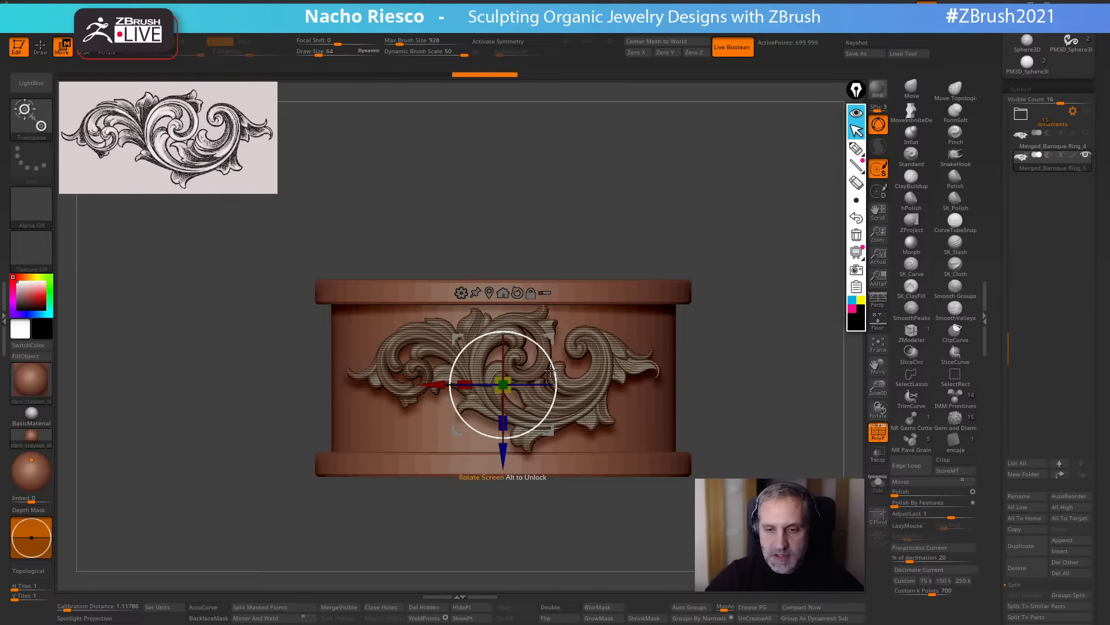
{"action": "left_click_drag", "start_coordinate": [746, 384], "coordinate": [608, 421]}
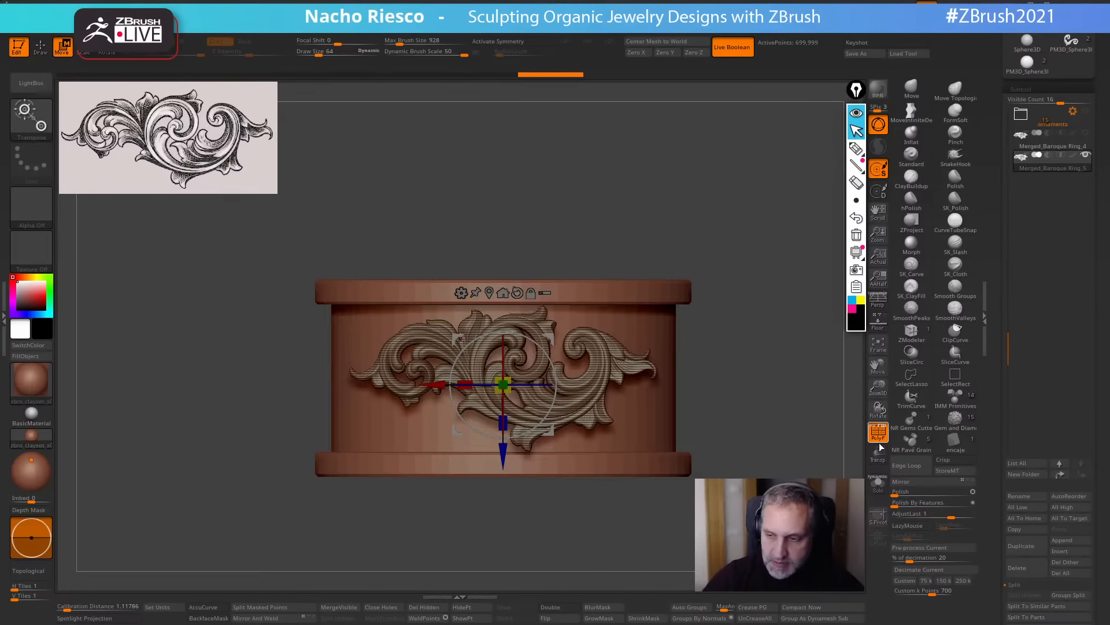
{"action": "right_click_drag", "start_coordinate": [795, 446], "coordinate": [812, 439], "text": "ctrl"}
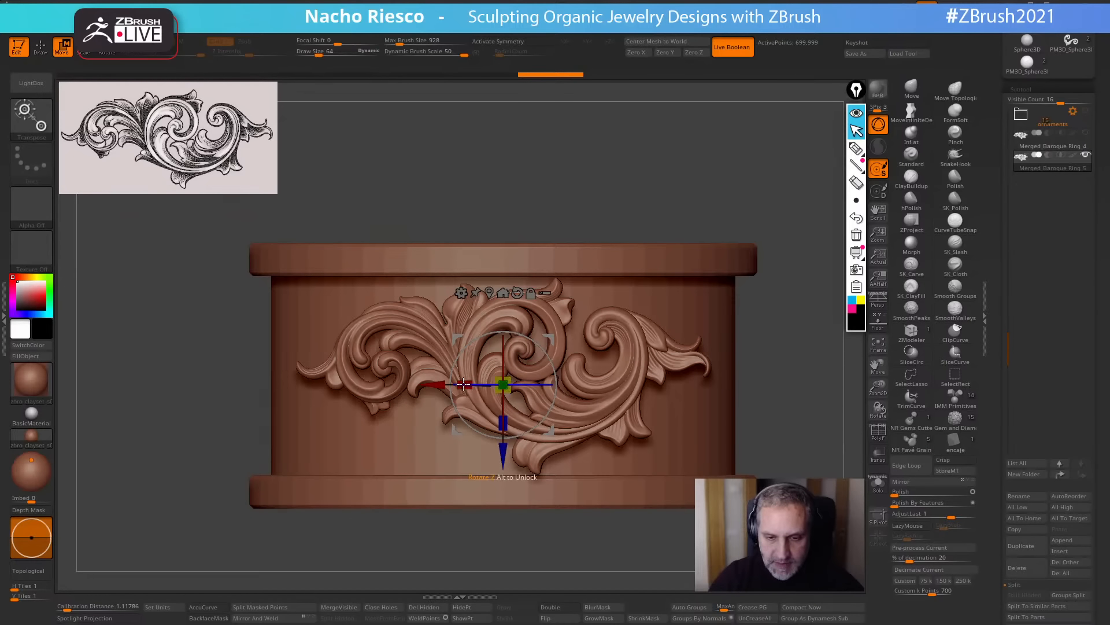
{"action": "left_click_drag", "start_coordinate": [464, 383], "coordinate": [575, 320]}
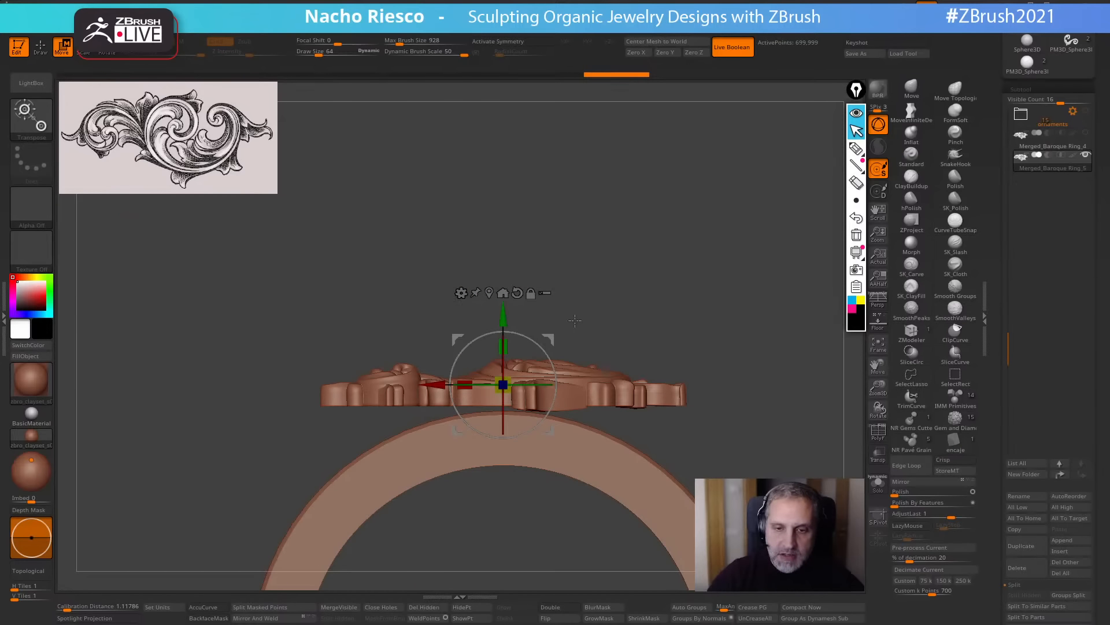
Try bending the ornament to the band's curvature with a gizmo deformer and undo the bend.
{"action": "left_click", "coordinate": [462, 292]}
{"action": "left_click", "coordinate": [463, 333]}
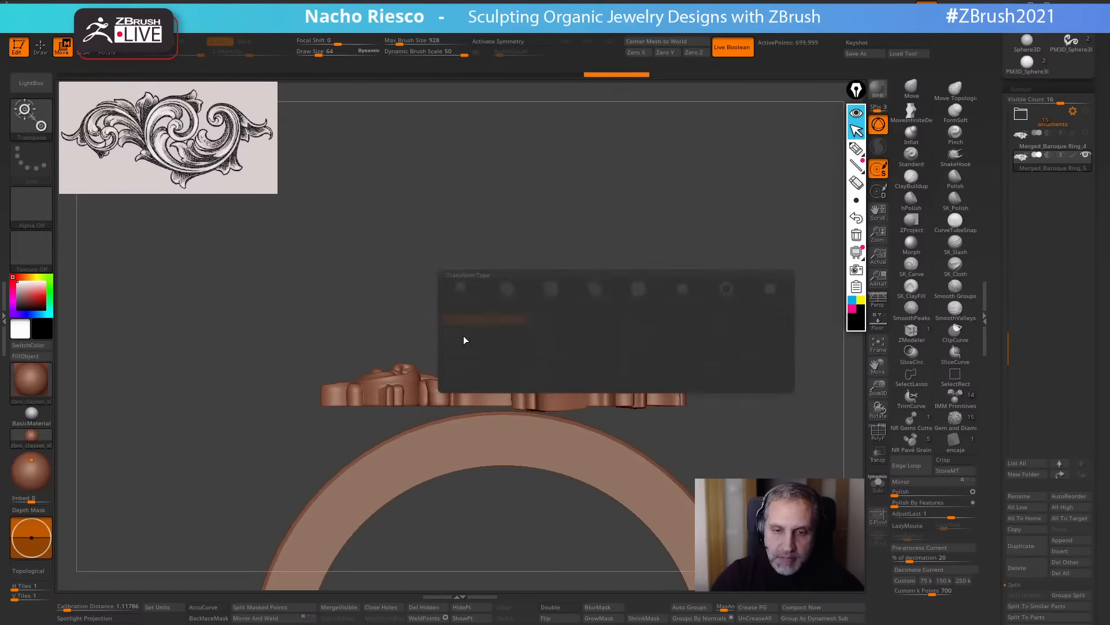
{"action": "left_click_drag", "start_coordinate": [503, 359], "coordinate": [498, 401]}
{"action": "left_click_drag", "start_coordinate": [736, 363], "coordinate": [670, 275], "text": "alt"}
{"action": "left_click_drag", "start_coordinate": [490, 294], "coordinate": [490, 298]}
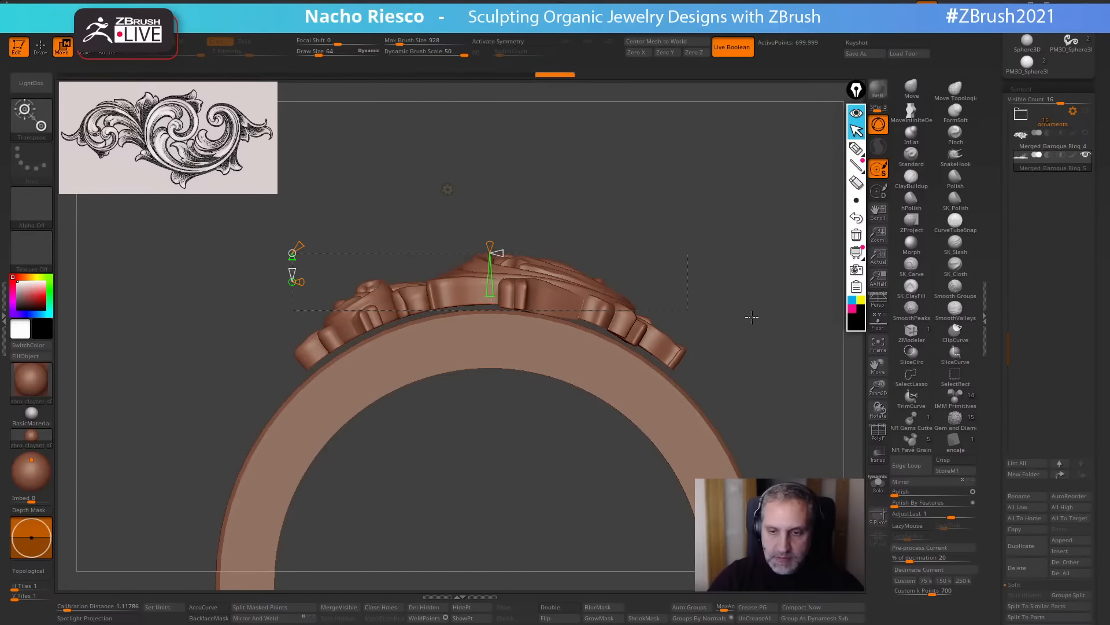
{"action": "key", "text": "q"}
{"action": "mouse_move", "coordinate": [752, 317]}
{"action": "left_mouse_down"}
{"action": "mouse_move", "coordinate": [785, 390]}
{"action": "mouse_move", "coordinate": [799, 355]}
{"action": "left_mouse_up"}
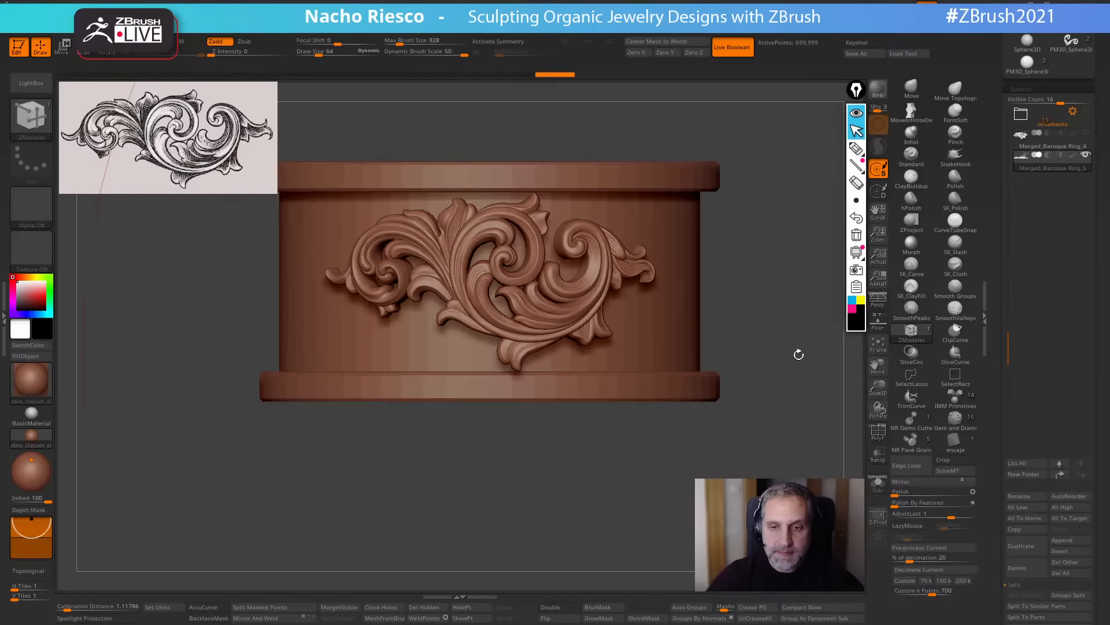
{"action": "key", "text": "ctrl+z"}
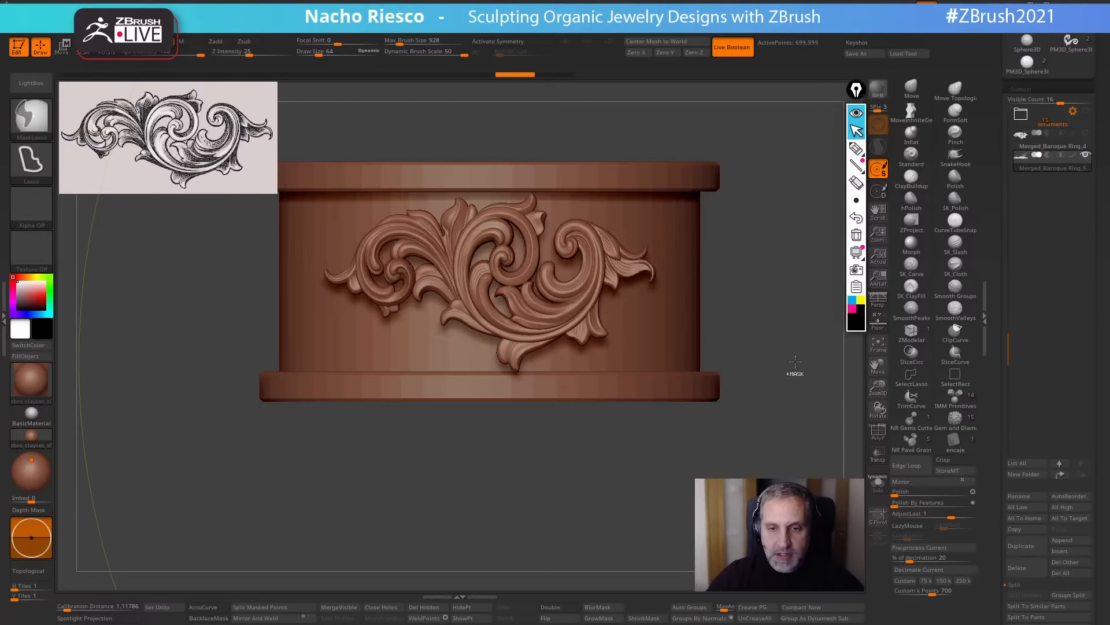
Bend the flat ornament along its length with the gizmo's bend deformer to follow the band's curvature.
{"action": "key", "text": "w"}
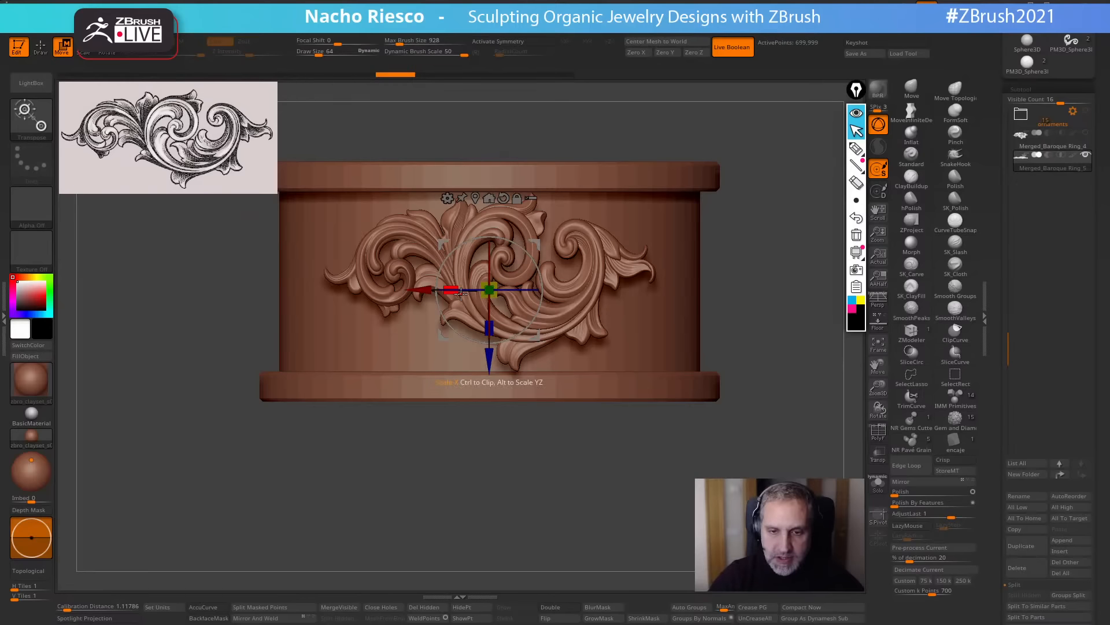
{"action": "left_click_drag", "start_coordinate": [491, 315], "coordinate": [497, 289]}
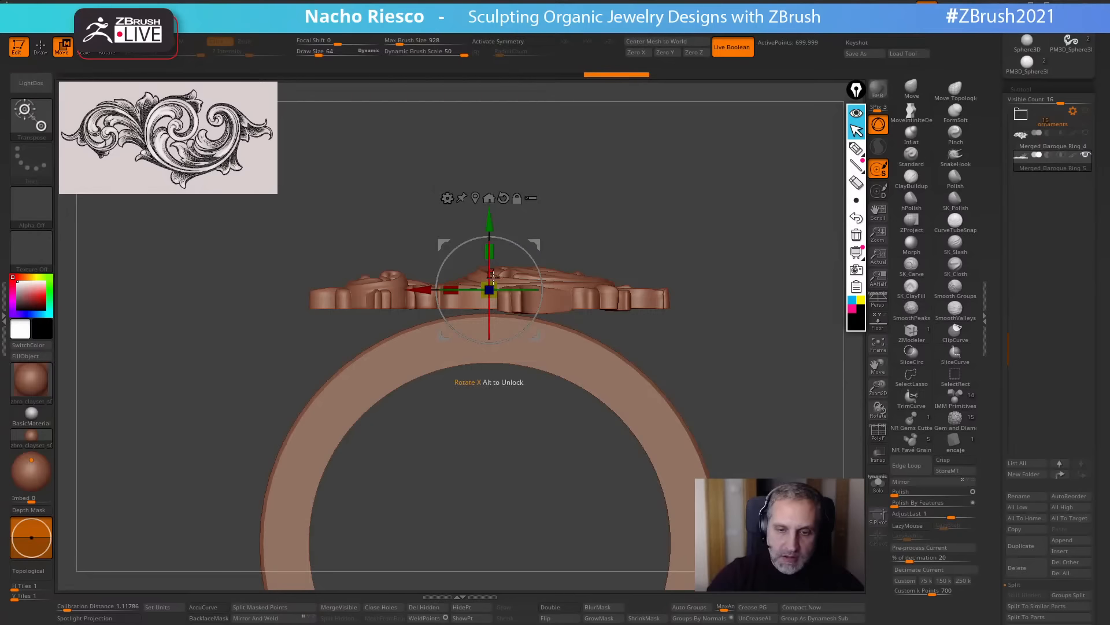
{"action": "left_click", "coordinate": [448, 198]}
{"action": "left_click", "coordinate": [457, 227]}
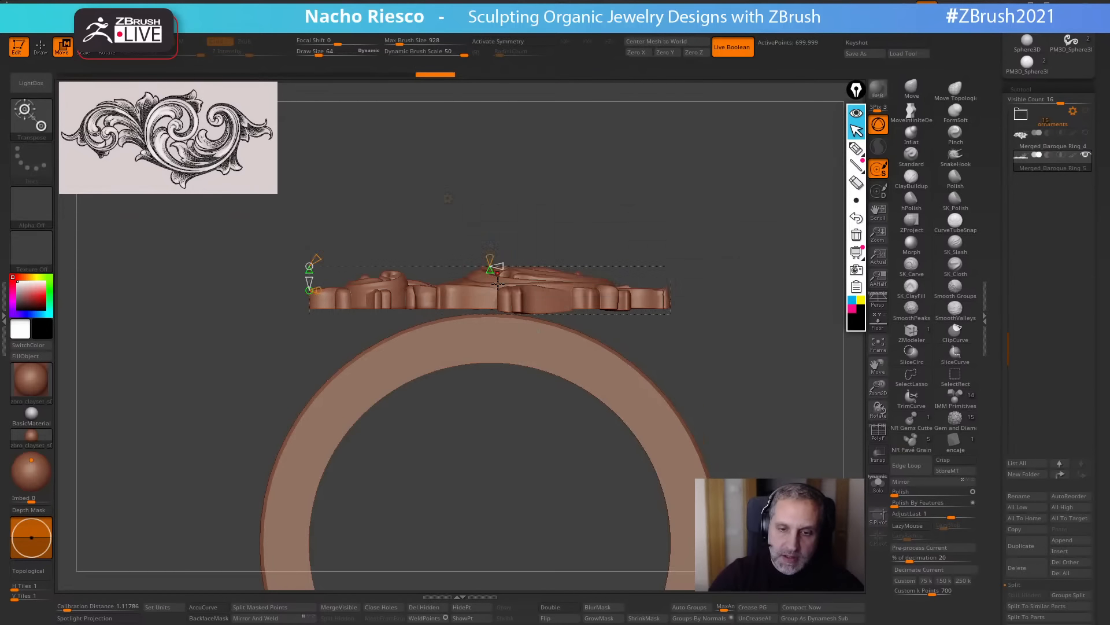
{"action": "left_click_drag", "start_coordinate": [492, 272], "coordinate": [484, 311]}
{"action": "mouse_move", "coordinate": [650, 218]}
{"action": "left_mouse_down"}
{"action": "mouse_move", "coordinate": [698, 325]}
{"action": "mouse_move", "coordinate": [698, 403]}
{"action": "left_mouse_up"}
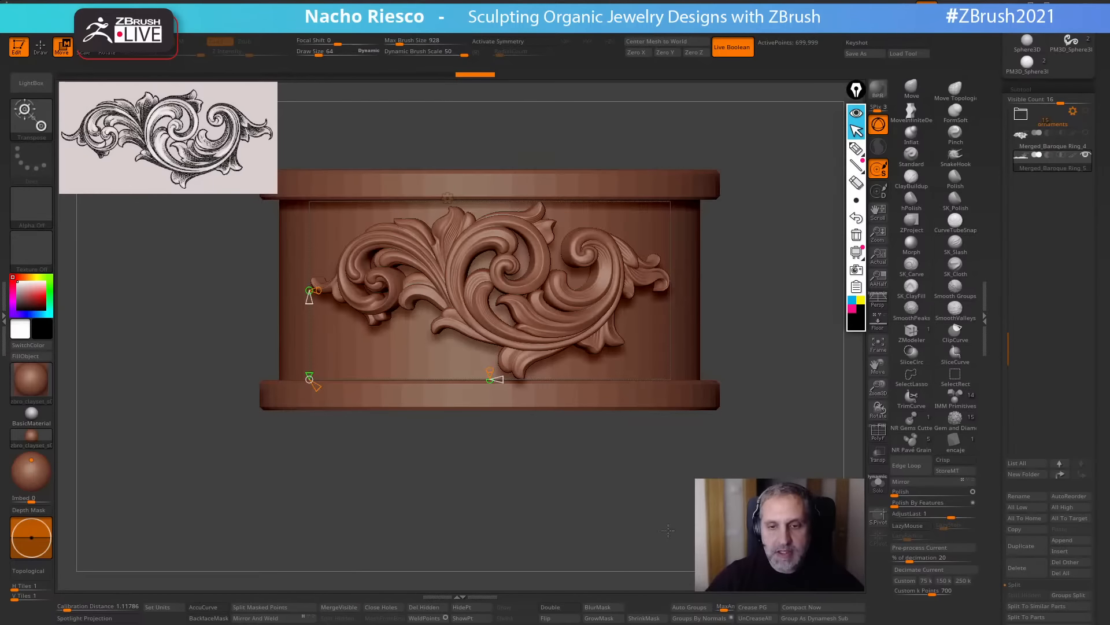
Check the bent ornament against the band's profile and accept the deformation.
{"action": "key", "text": "q"}
{"action": "right_click_drag", "start_coordinate": [668, 530], "coordinate": [648, 484], "text": "ctrl"}
{"action": "left_click_drag", "start_coordinate": [650, 486], "coordinate": [647, 324]}
{"action": "right_click_drag", "start_coordinate": [584, 237], "coordinate": [578, 284], "text": "ctrl"}
{"action": "key", "text": "w"}
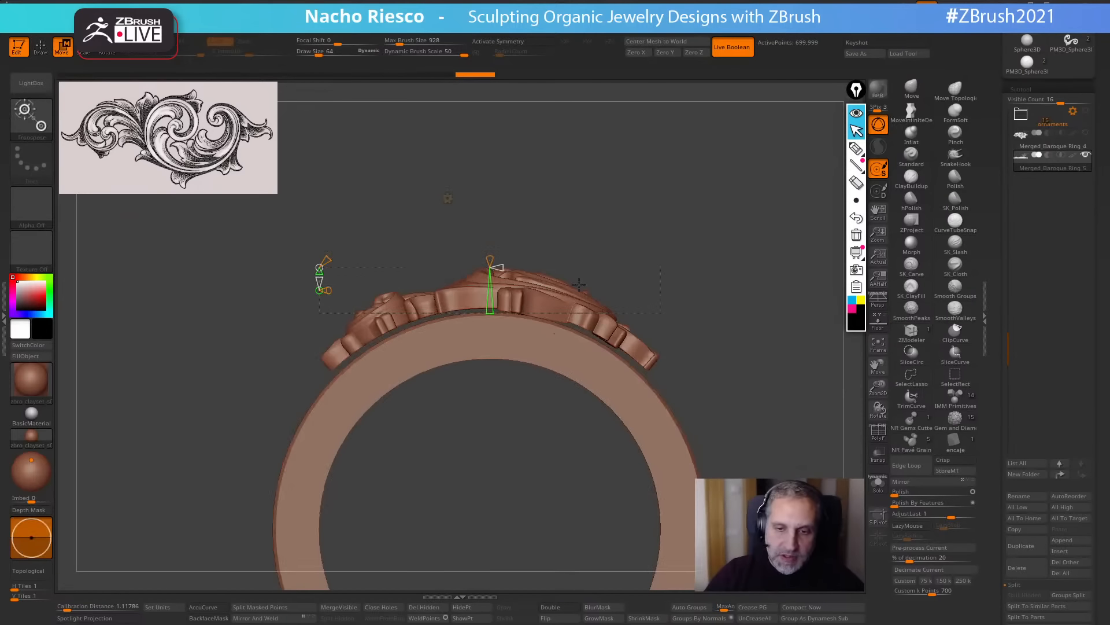
{"action": "left_click", "coordinate": [448, 202]}
{"action": "left_click", "coordinate": [453, 200]}
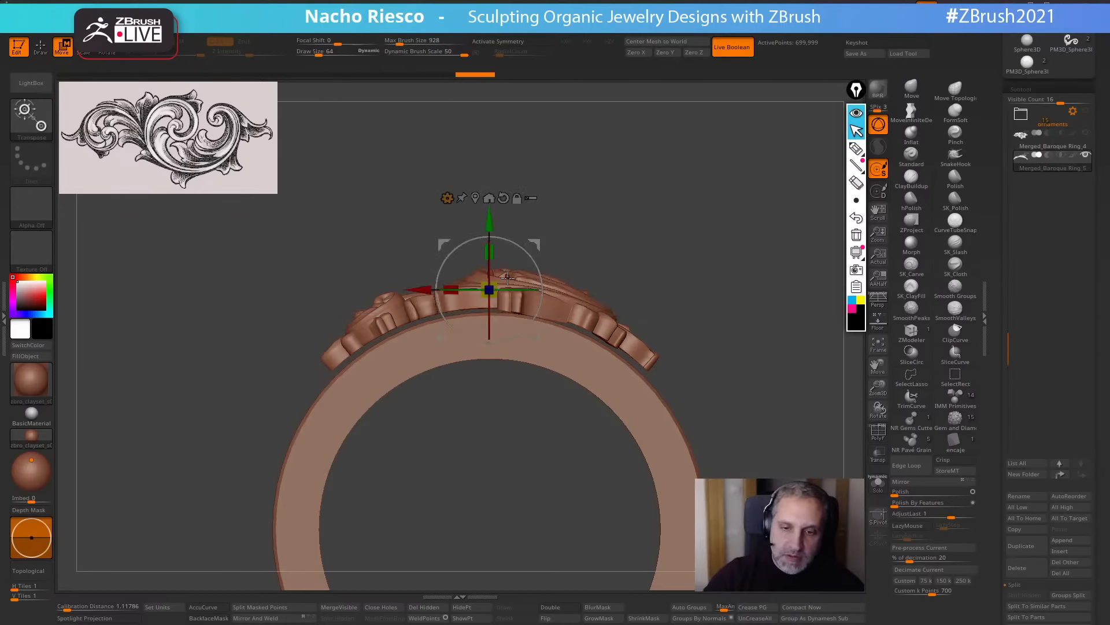
Lower the bent ornament until its base sinks slightly into the band's outer surface.
{"action": "left_click_drag", "start_coordinate": [488, 227], "coordinate": [488, 263]}
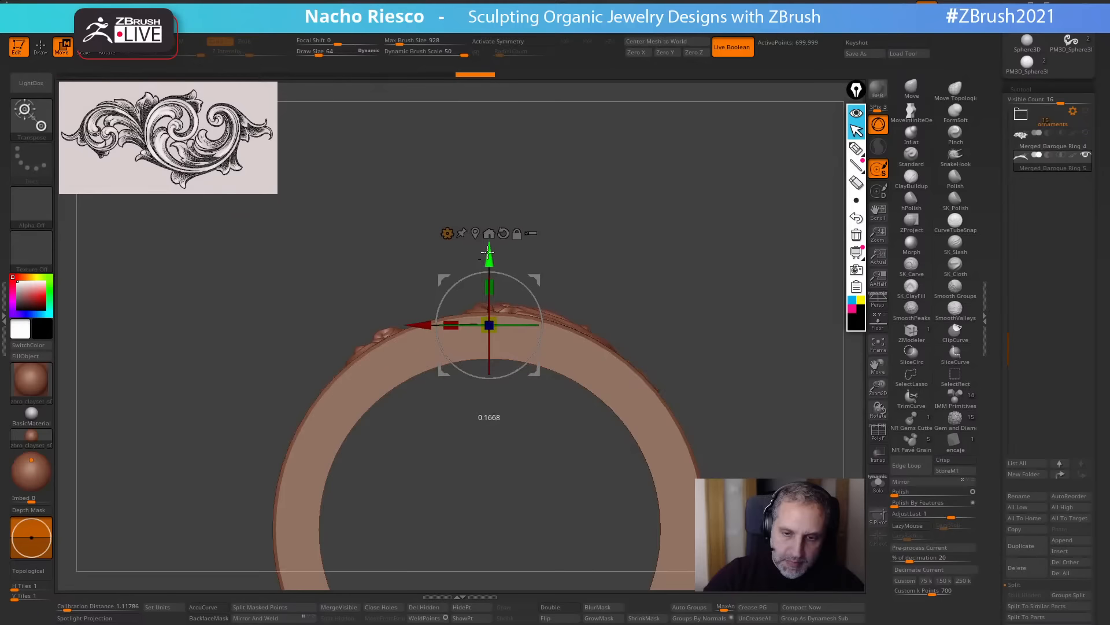
{"action": "left_click_drag", "start_coordinate": [611, 182], "coordinate": [623, 205]}
{"action": "left_click_drag", "start_coordinate": [487, 258], "coordinate": [487, 260]}
{"action": "mouse_move", "coordinate": [663, 182]}
{"action": "left_mouse_down"}
{"action": "mouse_move", "coordinate": [775, 213]}
{"action": "mouse_move", "coordinate": [749, 322]}
{"action": "left_mouse_up"}
{"action": "key", "text": "q"}
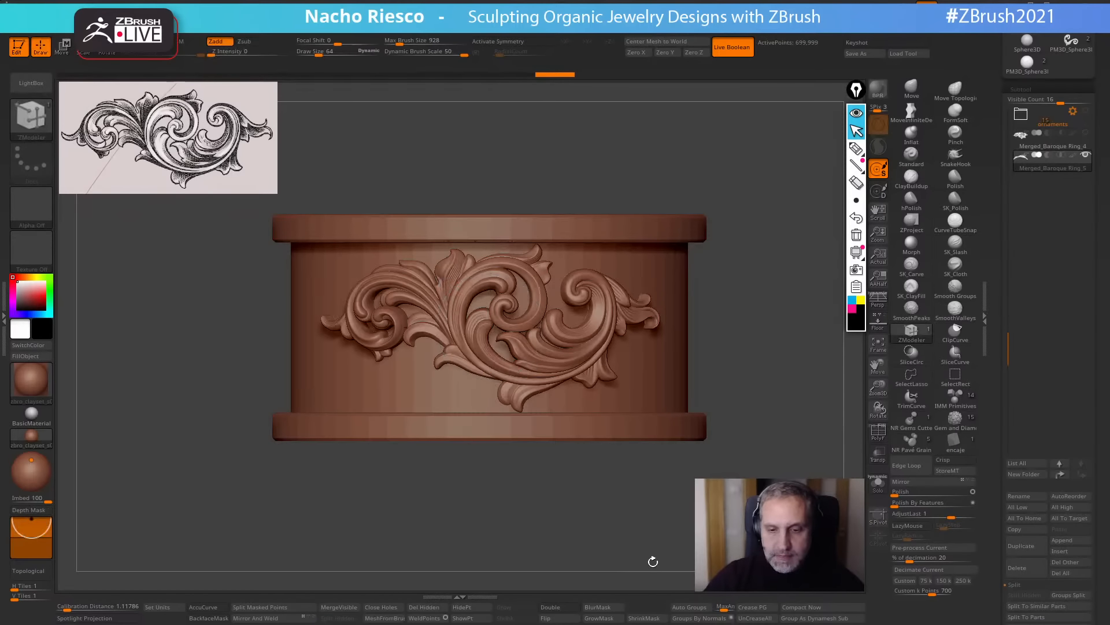
Measure the height of the ornament's relief above the band at its center with a transpose line.
{"action": "mouse_move", "coordinate": [651, 559]}
{"action": "left_mouse_down"}
{"action": "mouse_move", "coordinate": [562, 536]}
{"action": "mouse_move", "coordinate": [659, 440]}
{"action": "mouse_move", "coordinate": [740, 327]}
{"action": "mouse_move", "coordinate": [712, 398]}
{"action": "left_mouse_up"}
{"action": "left_click_drag", "start_coordinate": [650, 208], "coordinate": [701, 225], "text": "alt"}
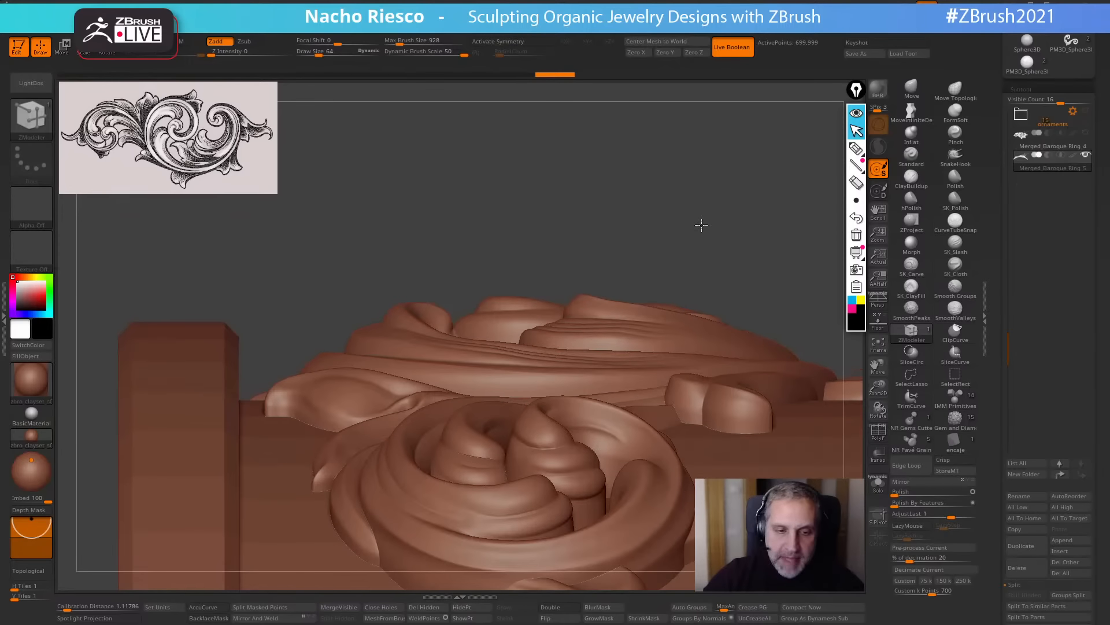
{"action": "key", "text": "w"}
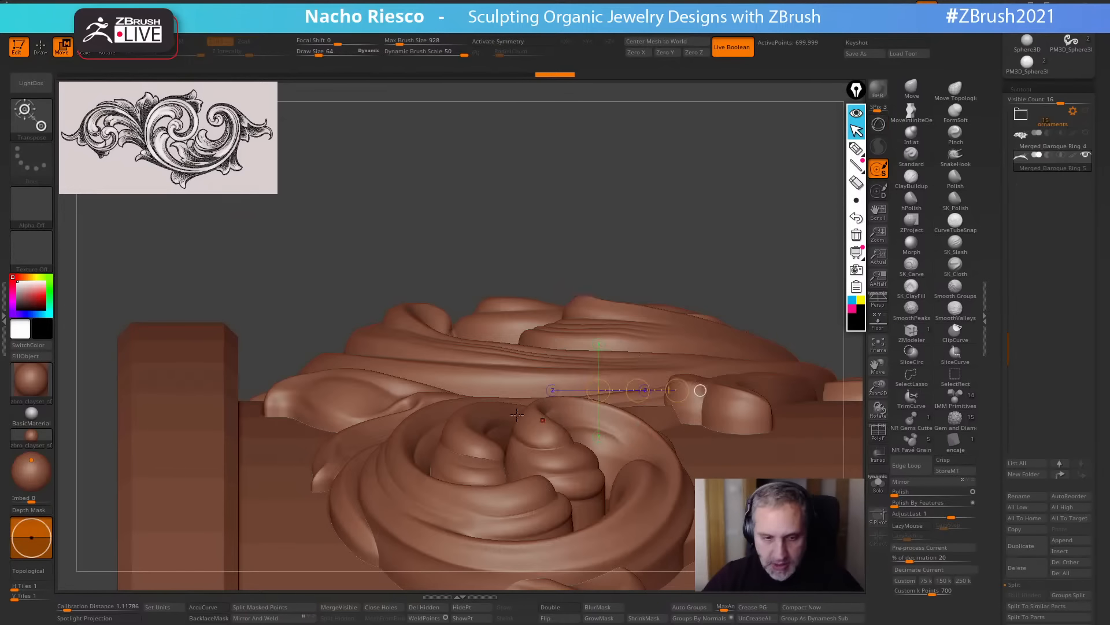
{"action": "left_click_drag", "start_coordinate": [554, 392], "coordinate": [551, 295]}
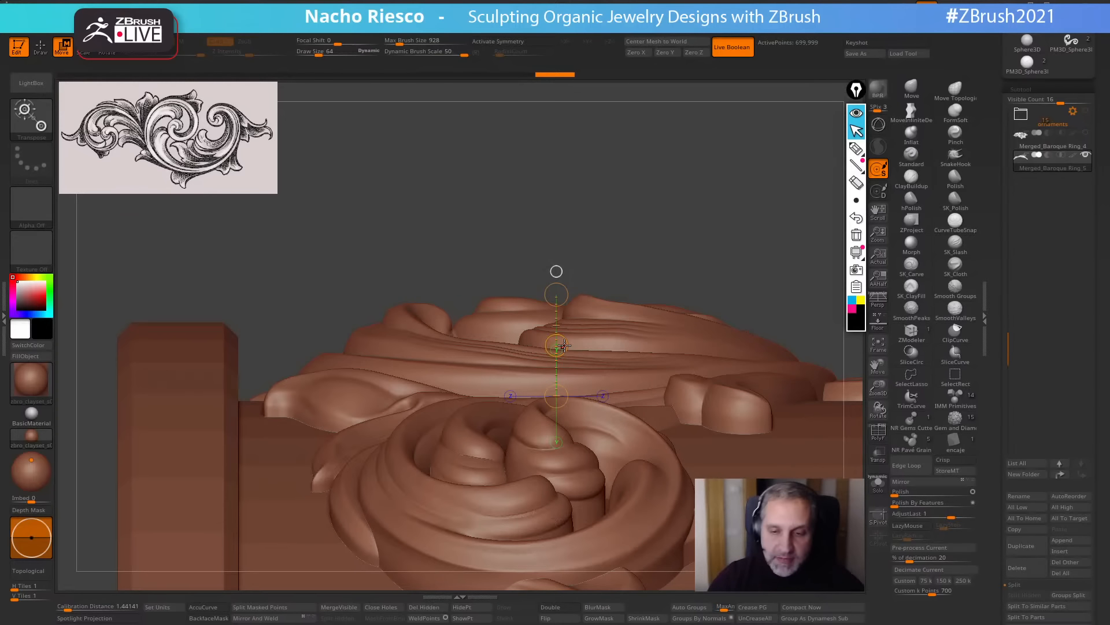
{"action": "left_click_drag", "start_coordinate": [566, 346], "coordinate": [566, 343]}
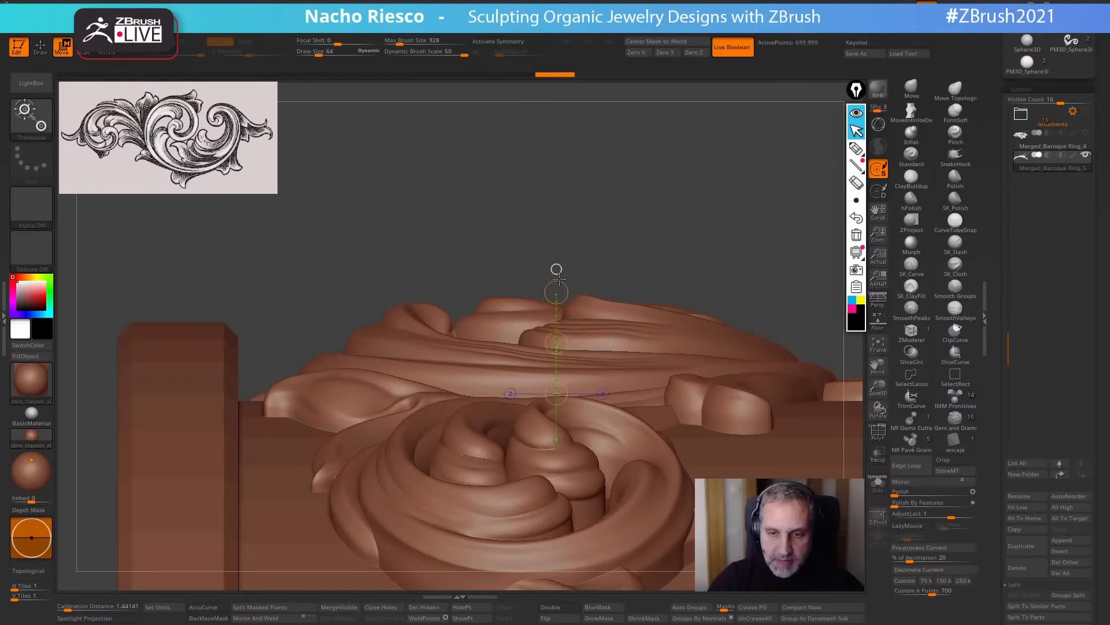
{"action": "key", "text": "q"}
Measure the thickness of a leaf tip beside the rim above the band's surface with a transpose line.
{"action": "mouse_move", "coordinate": [692, 258]}
{"action": "left_mouse_down"}
{"action": "mouse_move", "coordinate": [681, 186]}
{"action": "mouse_move", "coordinate": [699, 220]}
{"action": "mouse_move", "coordinate": [658, 267]}
{"action": "mouse_move", "coordinate": [633, 267]}
{"action": "mouse_move", "coordinate": [752, 155]}
{"action": "left_mouse_up"}
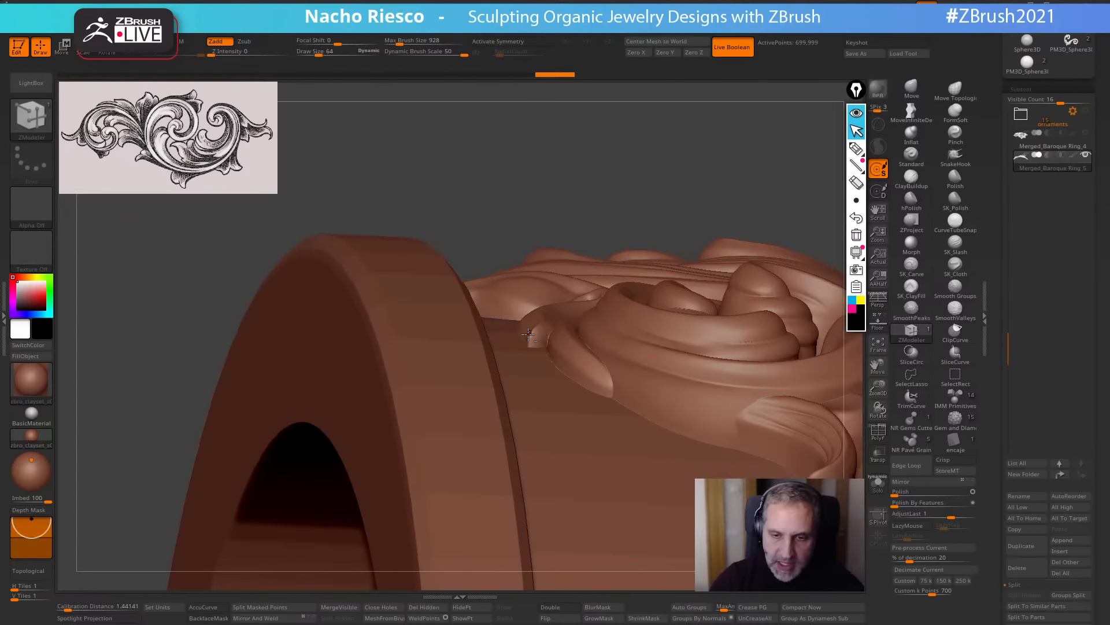
{"action": "left_click_drag", "start_coordinate": [625, 179], "coordinate": [458, 366], "text": "alt"}
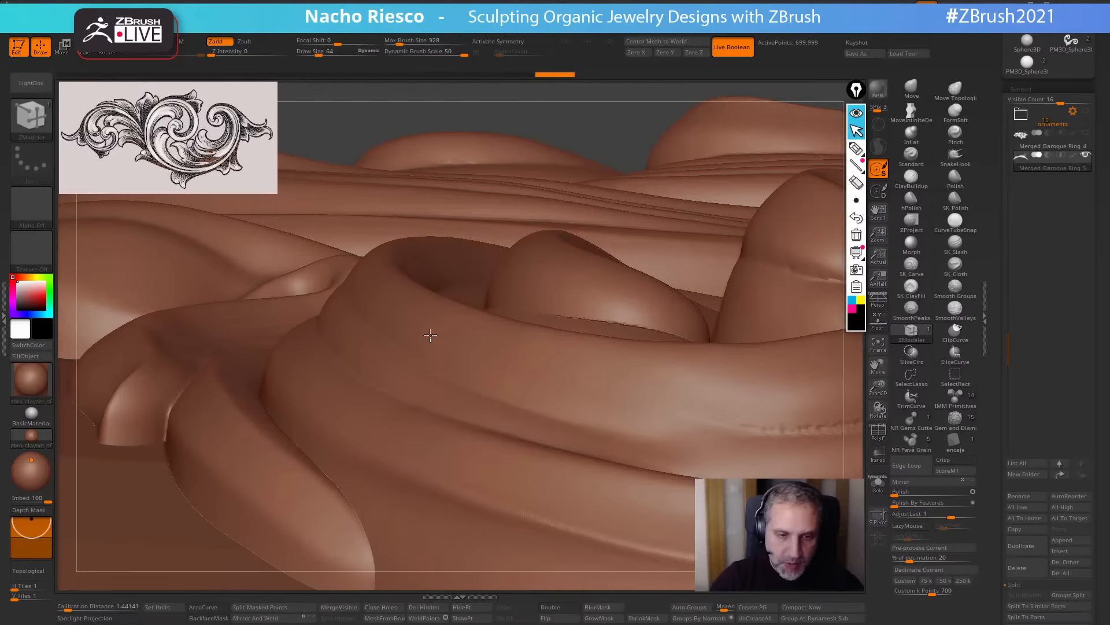
{"action": "right_click_drag", "start_coordinate": [431, 332], "coordinate": [679, 338], "text": "alt"}
{"action": "key", "text": "w"}
{"action": "left_click_drag", "start_coordinate": [442, 435], "coordinate": [447, 394]}
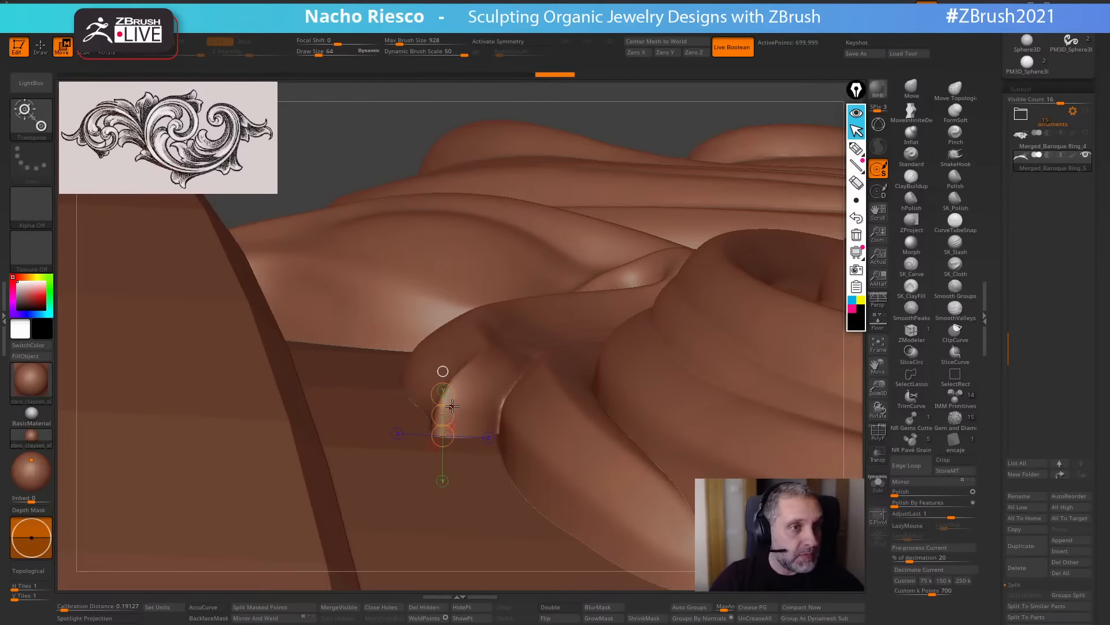
{"action": "left_click_drag", "start_coordinate": [451, 391], "coordinate": [450, 387]}
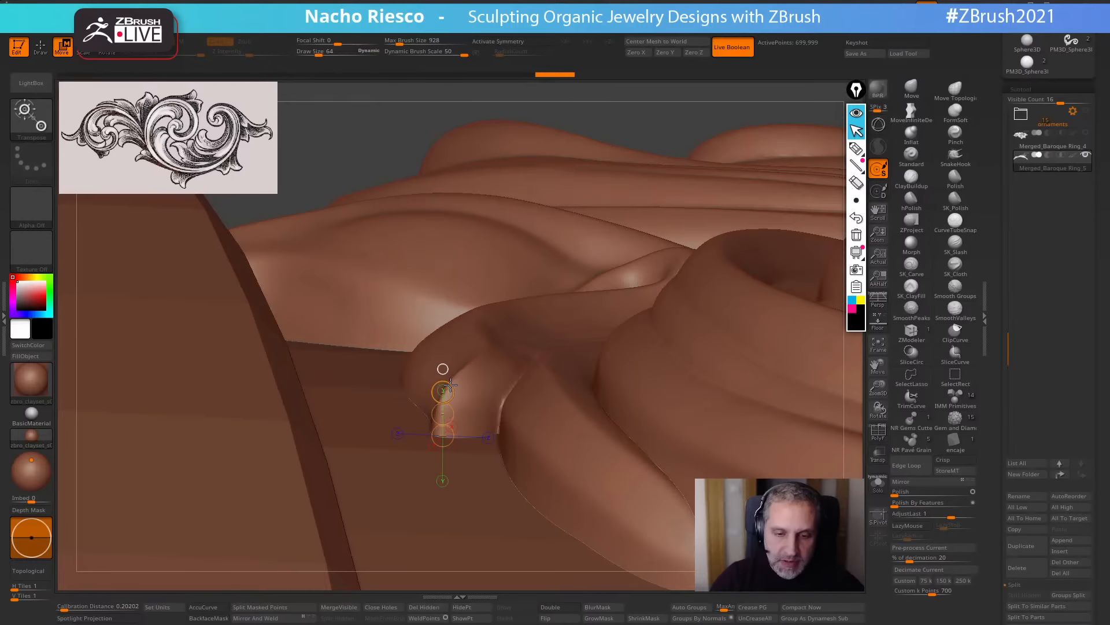
{"action": "key", "text": "q"}
{"action": "mouse_move", "coordinate": [652, 151]}
{"action": "left_mouse_down", "text": "alt"}
{"action": "mouse_move", "coordinate": [627, 51]}
{"action": "mouse_move", "coordinate": [662, 171]}
{"action": "mouse_move", "coordinate": [653, 312]}
{"action": "left_mouse_up", "text": "alt"}
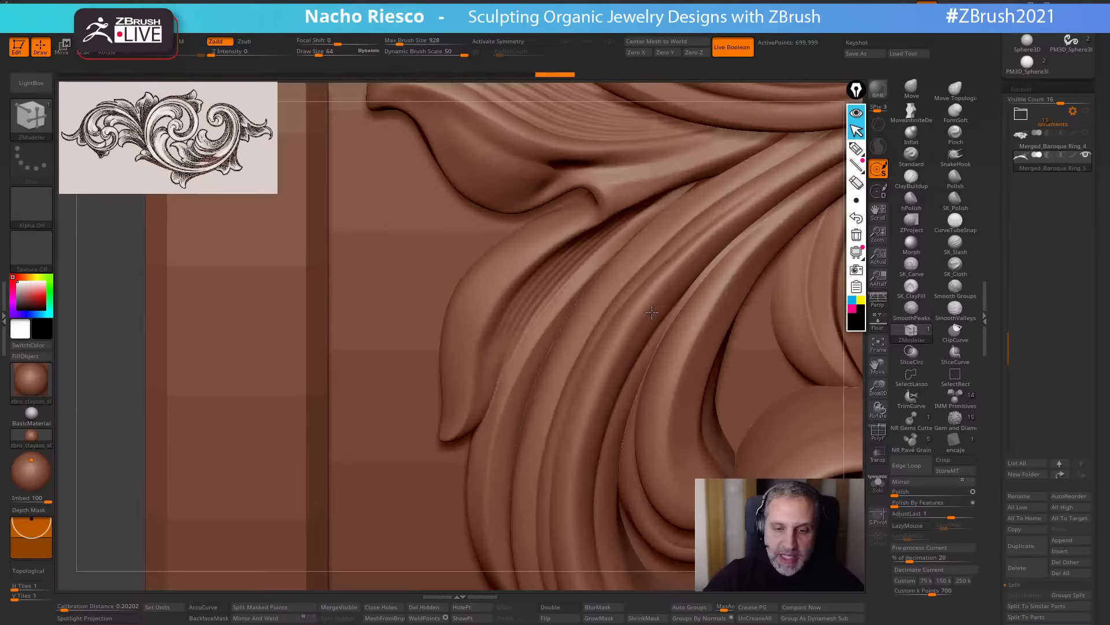
Select the Move brush, set its draw size to 2.85854, and reshape the ornament's outer leaf beside the rim.
{"action": "right_click_drag", "start_coordinate": [558, 384], "coordinate": [687, 113], "text": "ctrl"}
{"action": "left_click", "coordinate": [912, 90]}
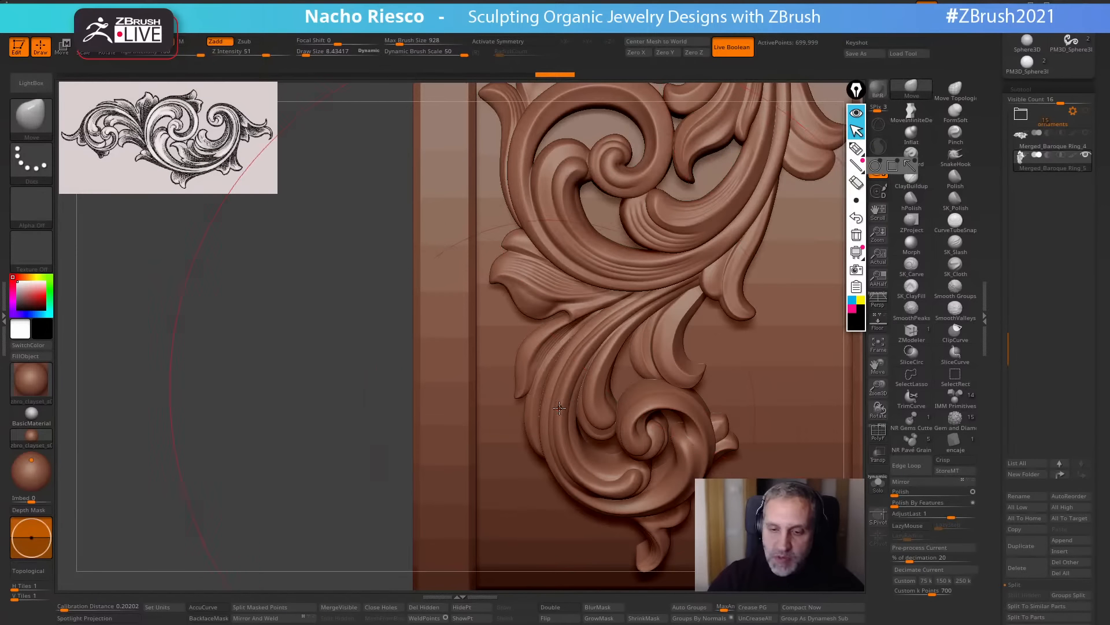
{"action": "key", "text": "s"}
{"action": "left_click_drag", "start_coordinate": [552, 407], "coordinate": [547, 406]}
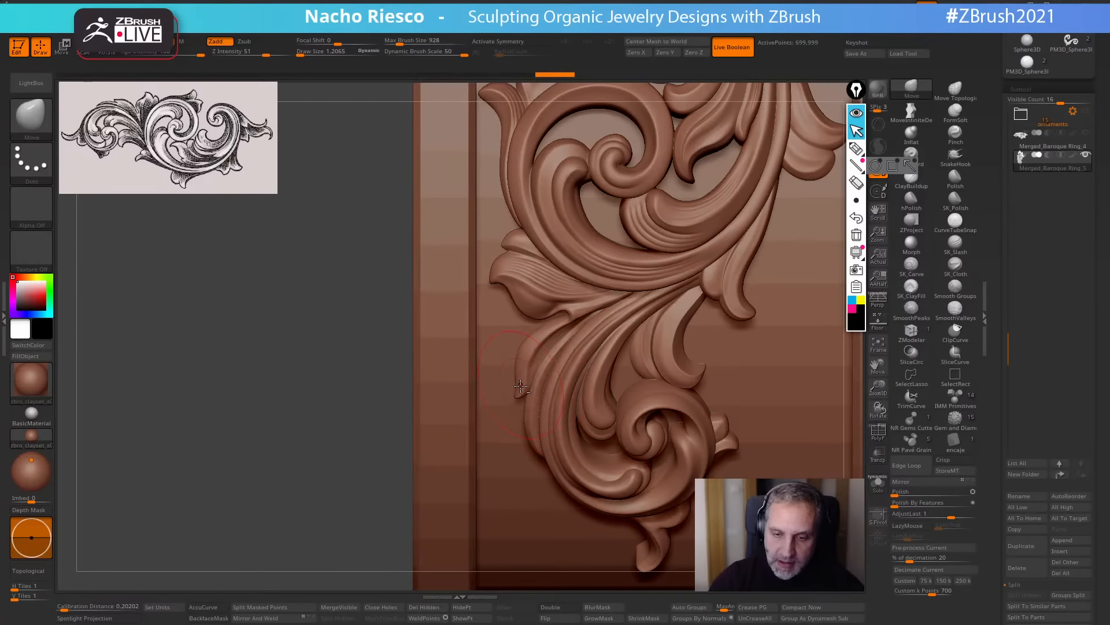
{"action": "left_click_drag", "start_coordinate": [386, 454], "coordinate": [515, 440]}
{"action": "key", "text": "s"}
{"action": "left_click_drag", "start_coordinate": [518, 381], "coordinate": [511, 389]}
{"action": "left_click_drag", "start_coordinate": [833, 445], "coordinate": [543, 377]}
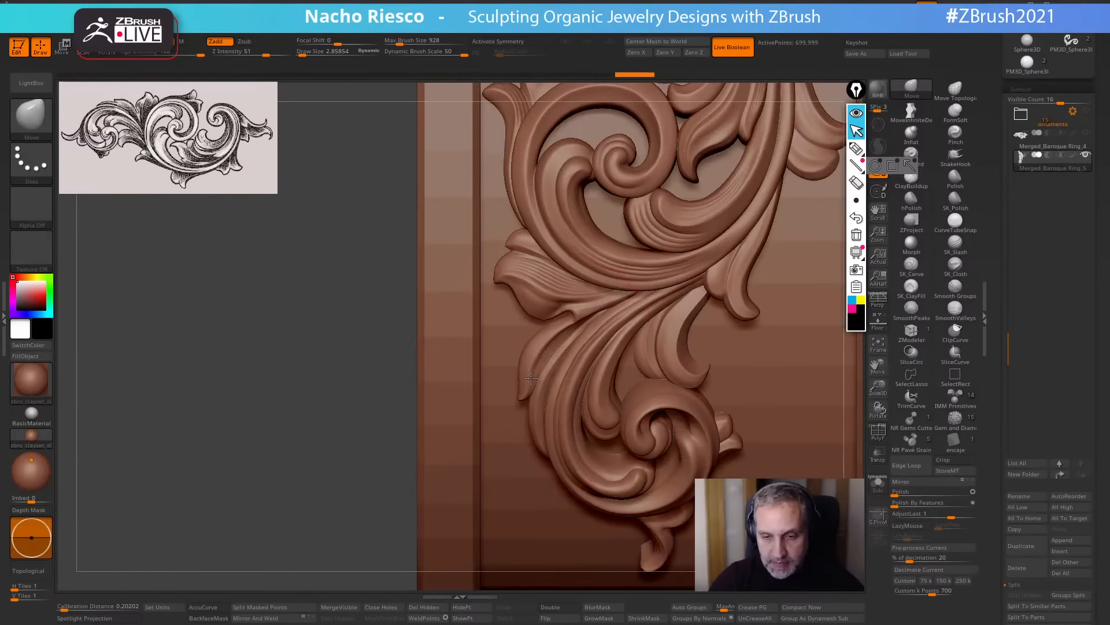
Nudge the leaf tips along the ornament's outer edge to fit the curved band, working from the side.
{"action": "left_click_drag", "start_coordinate": [324, 404], "coordinate": [278, 312], "text": "alt"}
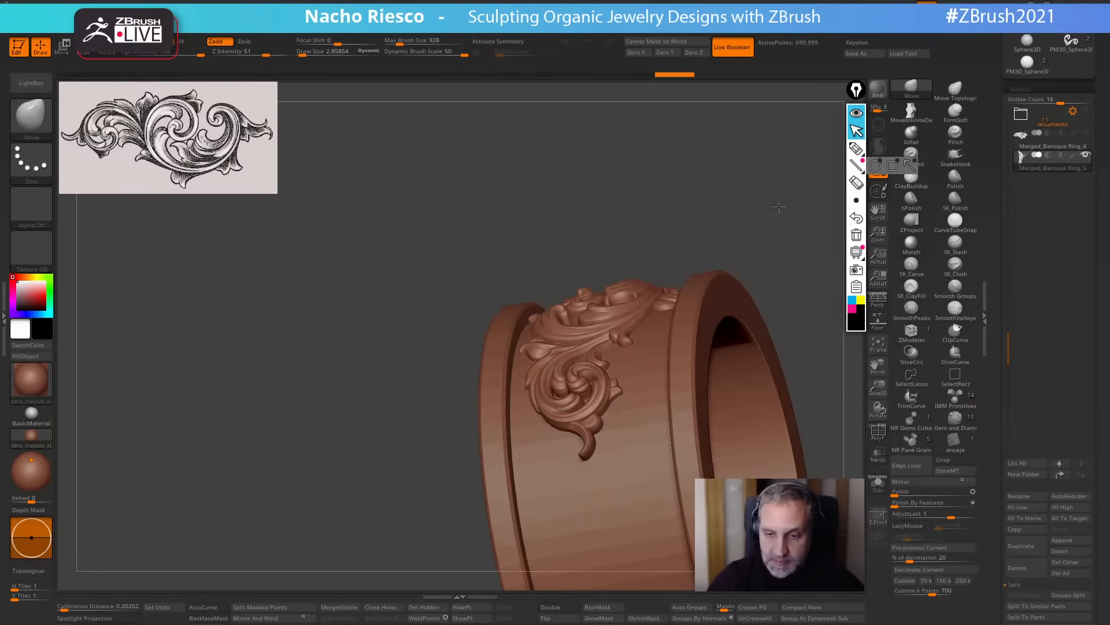
{"action": "mouse_move", "coordinate": [781, 208]}
{"action": "left_mouse_down"}
{"action": "mouse_move", "coordinate": [766, 182]}
{"action": "mouse_move", "coordinate": [600, 373]}
{"action": "left_mouse_up"}
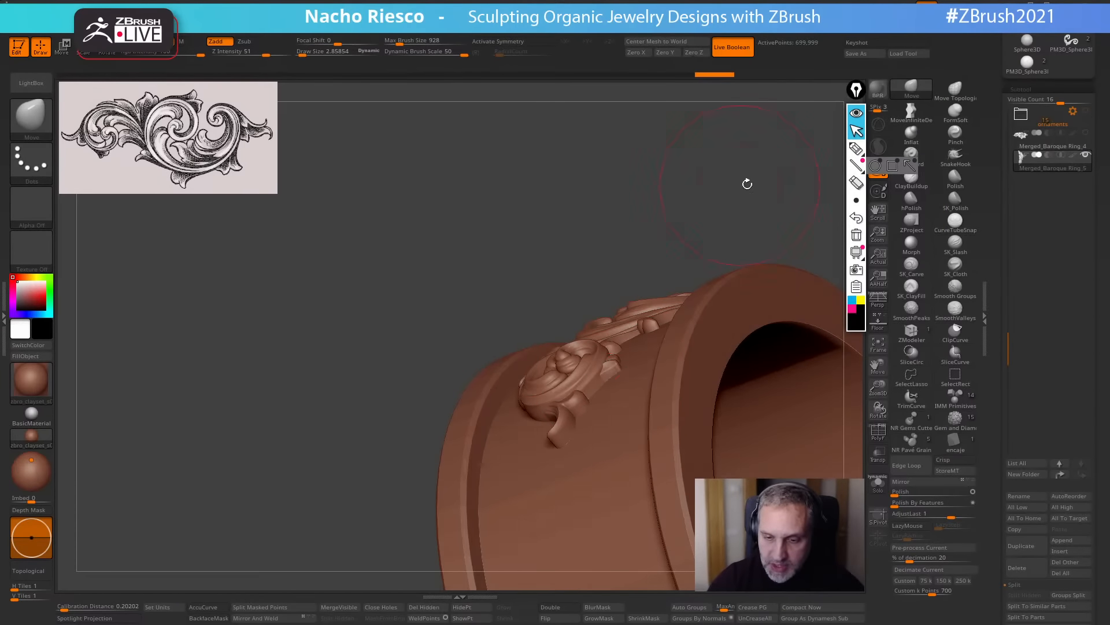
{"action": "left_click_drag", "start_coordinate": [746, 181], "coordinate": [752, 208]}
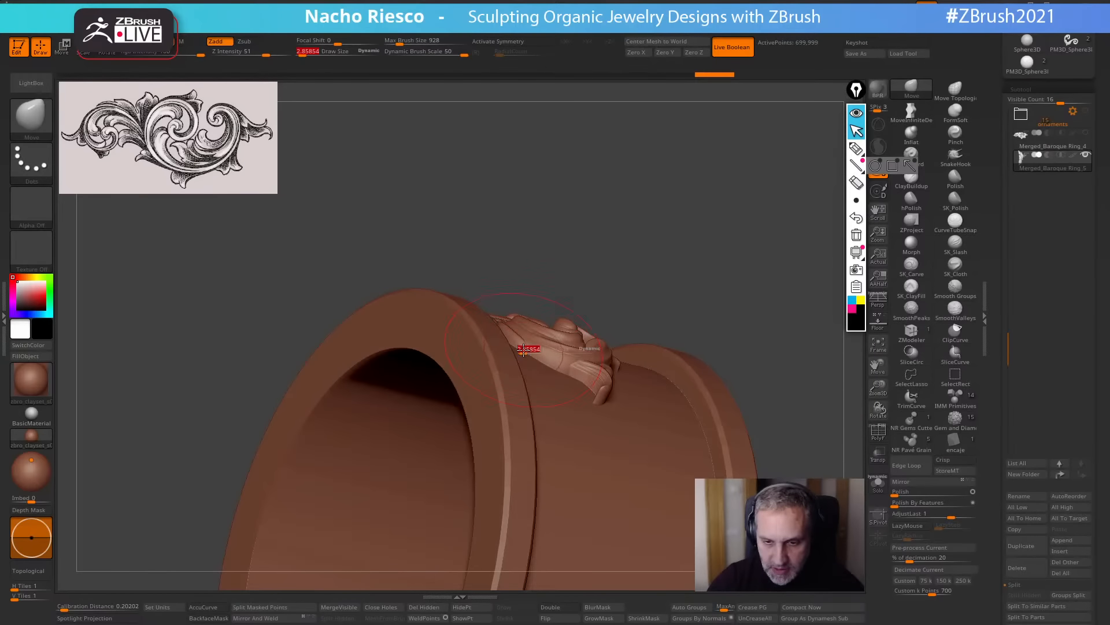
{"action": "mouse_move", "coordinate": [729, 260]}
{"action": "left_mouse_down"}
{"action": "mouse_move", "coordinate": [740, 334]}
{"action": "mouse_move", "coordinate": [775, 312]}
{"action": "mouse_move", "coordinate": [719, 274]}
{"action": "left_mouse_up"}
{"action": "mouse_move", "coordinate": [755, 144]}
{"action": "left_mouse_down"}
{"action": "mouse_move", "coordinate": [721, 298]}
{"action": "mouse_move", "coordinate": [603, 292]}
{"action": "mouse_move", "coordinate": [669, 272]}
{"action": "mouse_move", "coordinate": [557, 287]}
{"action": "left_mouse_up"}
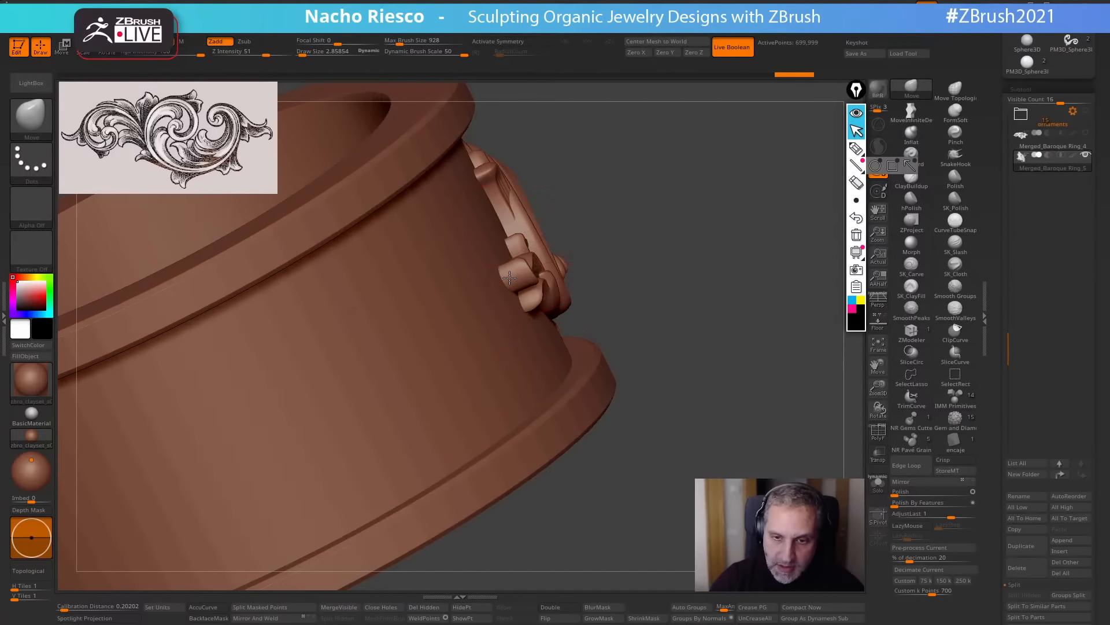
{"action": "mouse_move", "coordinate": [661, 233]}
{"action": "left_mouse_down"}
{"action": "mouse_move", "coordinate": [595, 249]}
{"action": "mouse_move", "coordinate": [701, 283]}
{"action": "mouse_move", "coordinate": [737, 515]}
{"action": "mouse_move", "coordinate": [727, 511]}
{"action": "left_mouse_up"}
{"action": "left_click_drag", "start_coordinate": [516, 289], "coordinate": [513, 288]}
{"action": "mouse_move", "coordinate": [769, 248]}
{"action": "left_mouse_down"}
{"action": "mouse_move", "coordinate": [723, 240]}
{"action": "mouse_move", "coordinate": [746, 235]}
{"action": "left_mouse_up"}
{"action": "left_click_drag", "start_coordinate": [524, 182], "coordinate": [507, 175]}
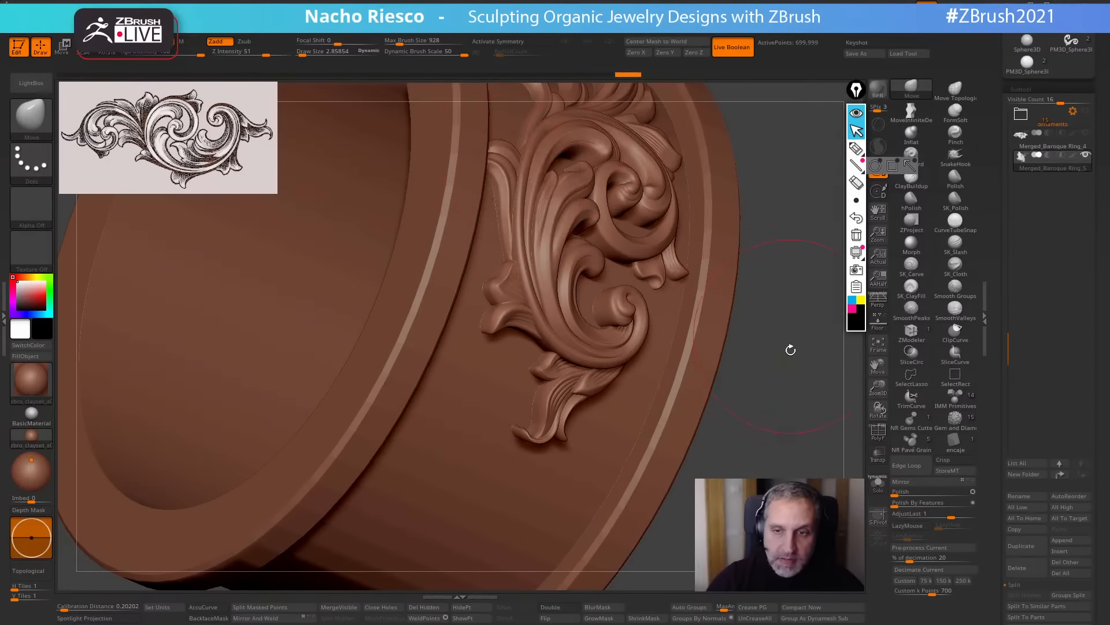
Ease the leaf tips beside the opposite rim toward the band's surface with the Move brush.
{"action": "left_click_drag", "start_coordinate": [790, 347], "coordinate": [769, 364], "text": "shift"}
{"action": "left_click_drag", "start_coordinate": [801, 492], "coordinate": [684, 589], "text": "alt"}
{"action": "left_click_drag", "start_coordinate": [788, 399], "coordinate": [569, 447]}
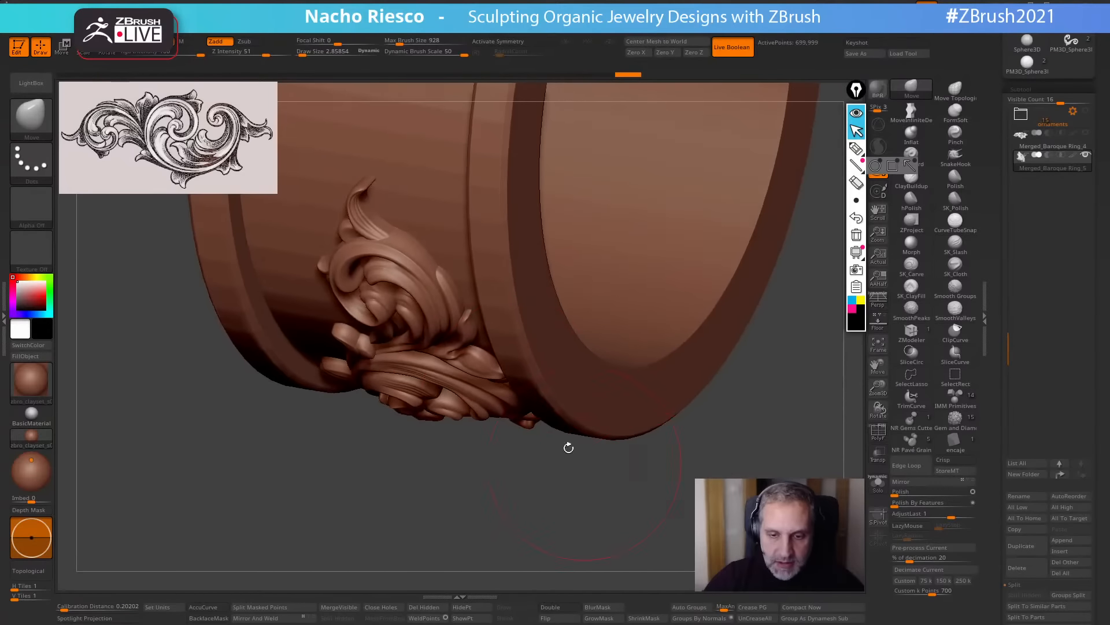
{"action": "left_click_drag", "start_coordinate": [508, 470], "coordinate": [503, 372]}
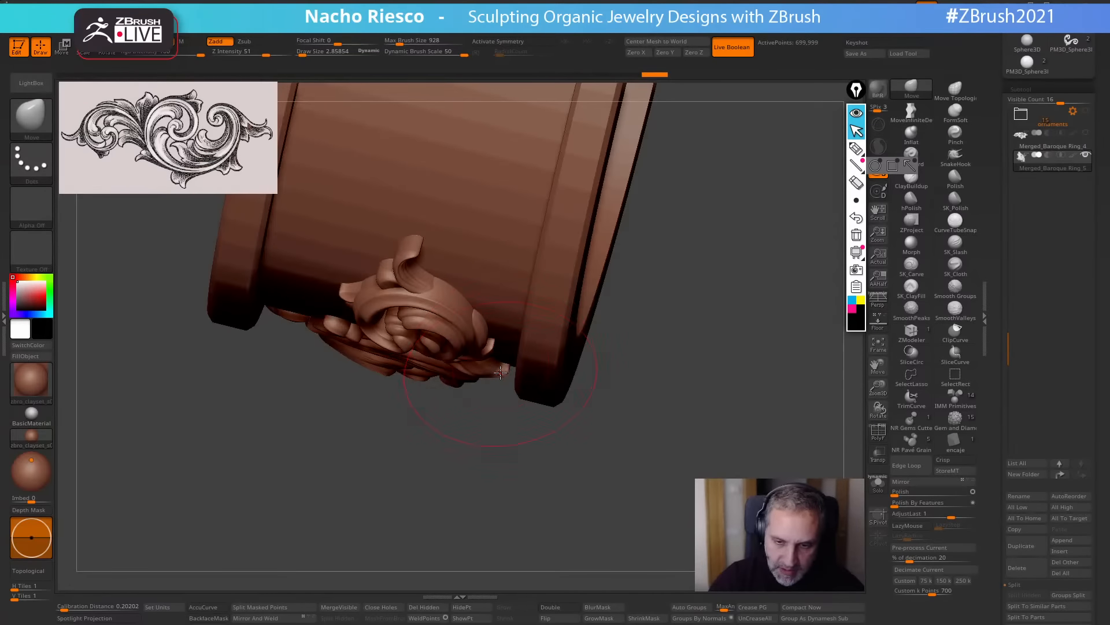
{"action": "left_click_drag", "start_coordinate": [548, 500], "coordinate": [660, 191]}
{"action": "left_click_drag", "start_coordinate": [580, 307], "coordinate": [496, 384]}
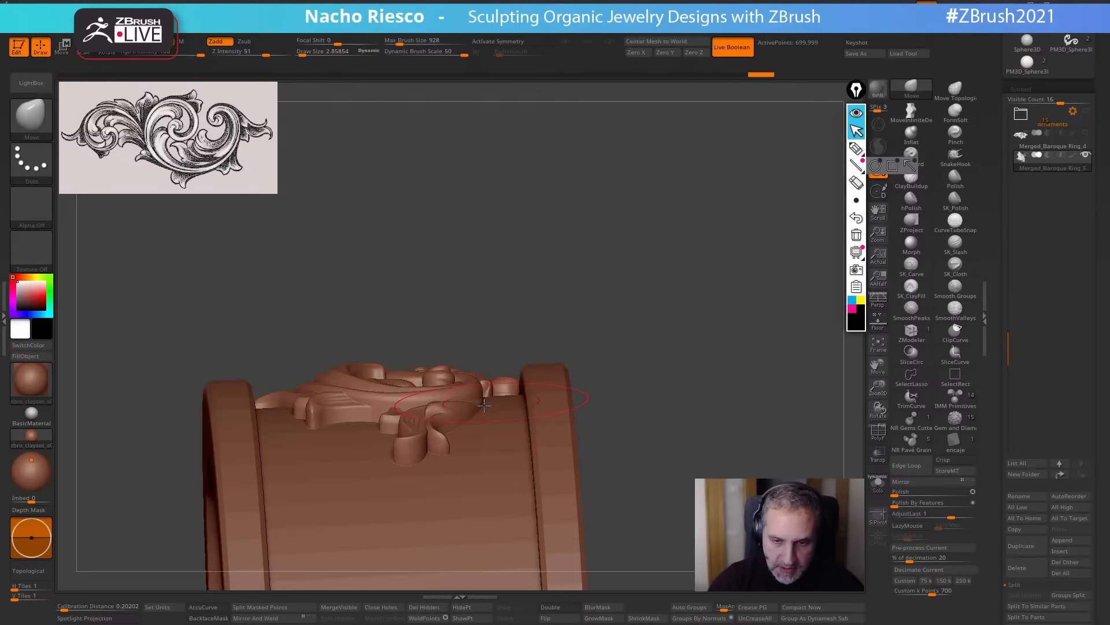
Set the Move brush's draw size to 5.18172 and adjust the broad relief of the upper stems between the rims.
{"action": "left_click_drag", "start_coordinate": [273, 375], "coordinate": [352, 265]}
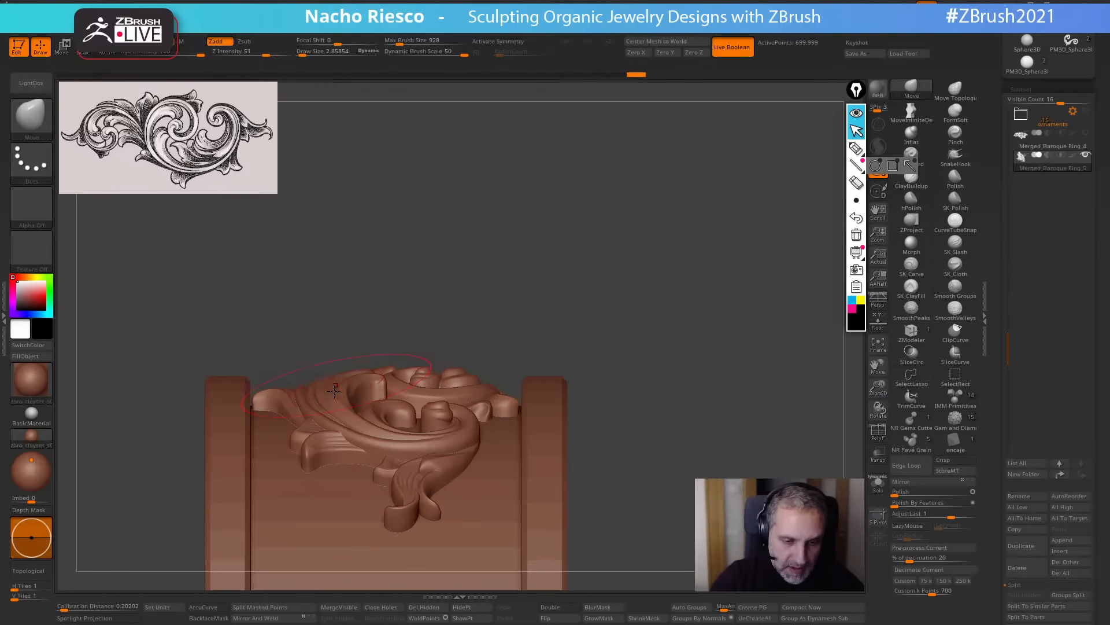
{"action": "left_click_drag", "start_coordinate": [505, 256], "coordinate": [504, 229]}
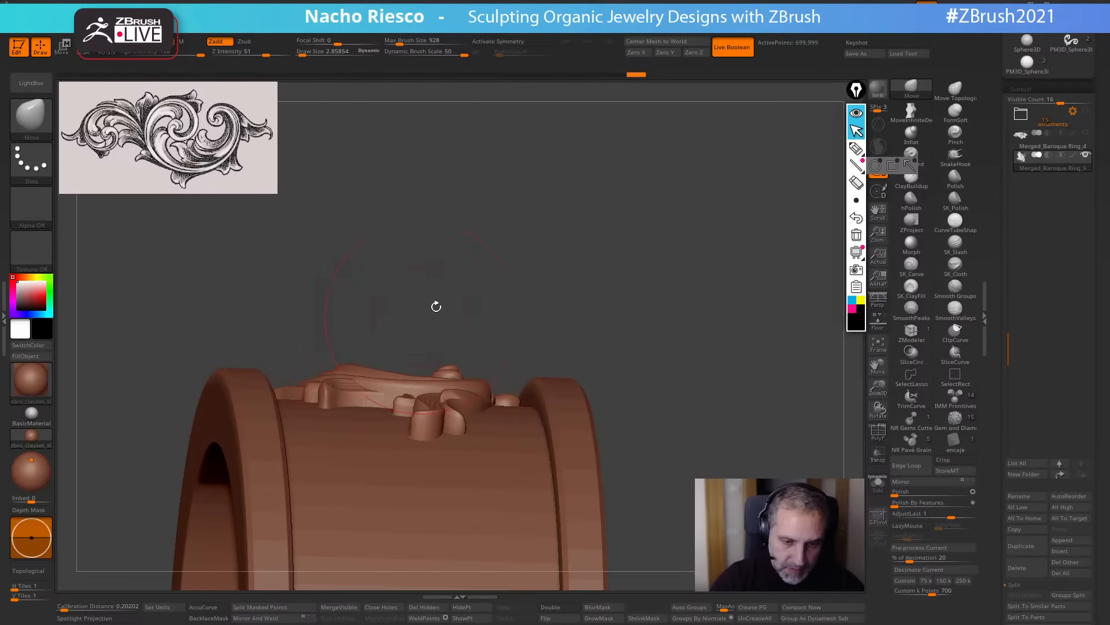
{"action": "mouse_move", "coordinate": [436, 305]}
{"action": "left_mouse_down"}
{"action": "mouse_move", "coordinate": [555, 250]}
{"action": "mouse_move", "coordinate": [719, 276]}
{"action": "mouse_move", "coordinate": [730, 292]}
{"action": "left_mouse_up"}
{"action": "key", "text": "s"}
{"action": "left_click_drag", "start_coordinate": [484, 355], "coordinate": [474, 355]}
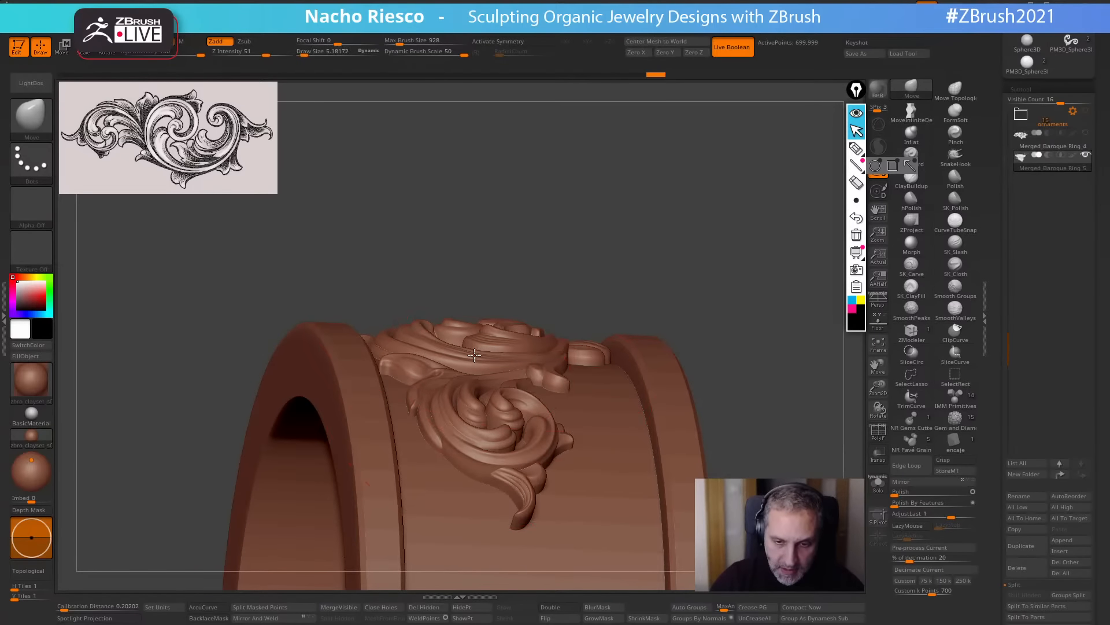
{"action": "mouse_move", "coordinate": [599, 270]}
{"action": "left_mouse_down"}
{"action": "mouse_move", "coordinate": [661, 289]}
{"action": "mouse_move", "coordinate": [731, 376]}
{"action": "mouse_move", "coordinate": [721, 282]}
{"action": "mouse_move", "coordinate": [681, 316]}
{"action": "mouse_move", "coordinate": [672, 309]}
{"action": "mouse_move", "coordinate": [655, 336]}
{"action": "mouse_move", "coordinate": [686, 325]}
{"action": "mouse_move", "coordinate": [627, 227]}
{"action": "mouse_move", "coordinate": [543, 271]}
{"action": "left_mouse_up"}
Fine-tune the height of the stems behind the end scroll with the Move brush, ending at draw size 2.29065.
{"action": "left_click_drag", "start_coordinate": [548, 216], "coordinate": [504, 277]}
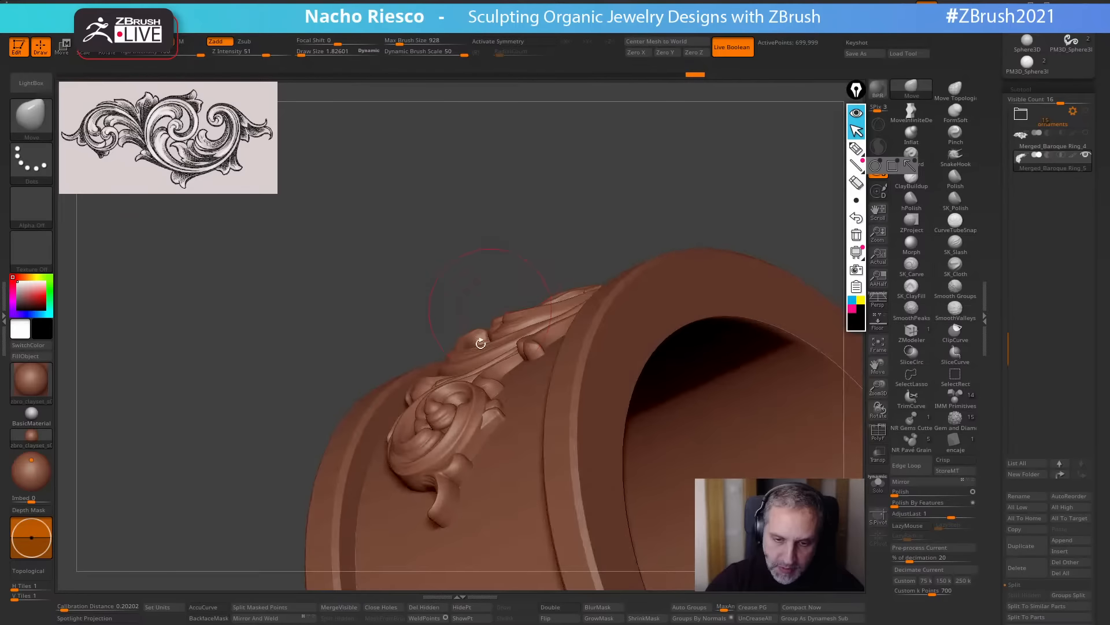
{"action": "key", "text": "s"}
{"action": "left_click_drag", "start_coordinate": [475, 375], "coordinate": [473, 366]}
{"action": "mouse_move", "coordinate": [632, 197]}
{"action": "left_mouse_down"}
{"action": "mouse_move", "coordinate": [669, 230]}
{"action": "mouse_move", "coordinate": [719, 241]}
{"action": "mouse_move", "coordinate": [650, 235]}
{"action": "left_mouse_up"}
{"action": "key", "text": "s"}
{"action": "left_click_drag", "start_coordinate": [475, 358], "coordinate": [480, 360]}
{"action": "key", "text": "s"}
{"action": "left_click_drag", "start_coordinate": [590, 255], "coordinate": [660, 289]}
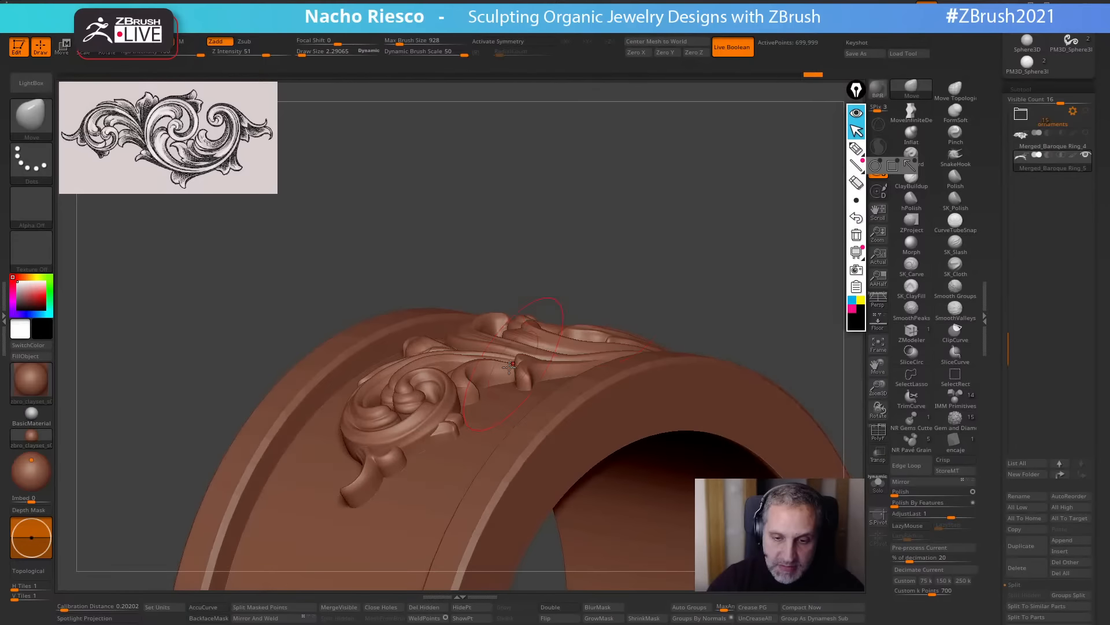
Set the draw size to 1.82601 and lower the small leaf stem beside the end scroll toward the band.
{"action": "key", "text": "s"}
{"action": "mouse_move", "coordinate": [464, 356]}
{"action": "left_mouse_down"}
{"action": "mouse_move", "coordinate": [429, 355]}
{"action": "mouse_move", "coordinate": [494, 359]}
{"action": "left_mouse_up"}
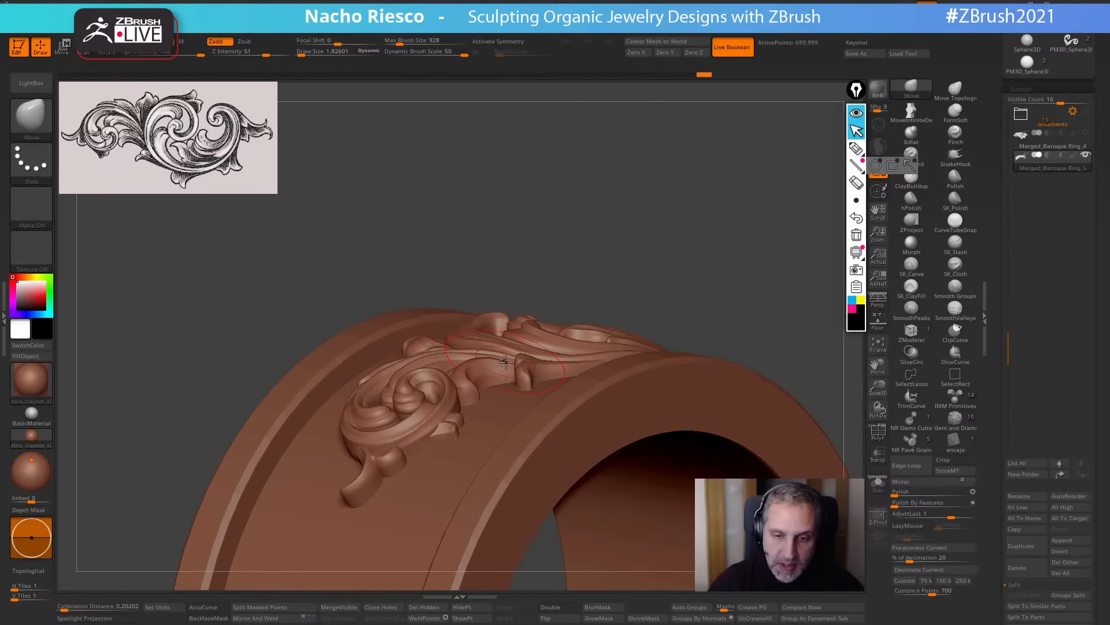
{"action": "left_click_drag", "start_coordinate": [649, 254], "coordinate": [676, 248]}
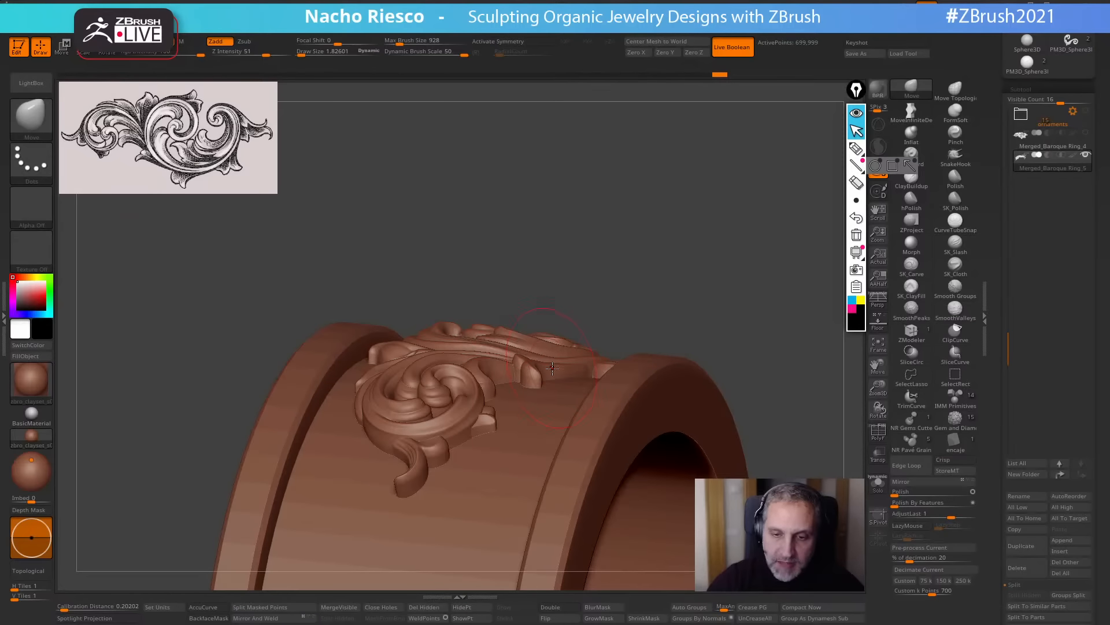
{"action": "mouse_move", "coordinate": [641, 292]}
{"action": "left_mouse_down"}
{"action": "mouse_move", "coordinate": [694, 268]}
{"action": "mouse_move", "coordinate": [688, 290]}
{"action": "left_mouse_up"}
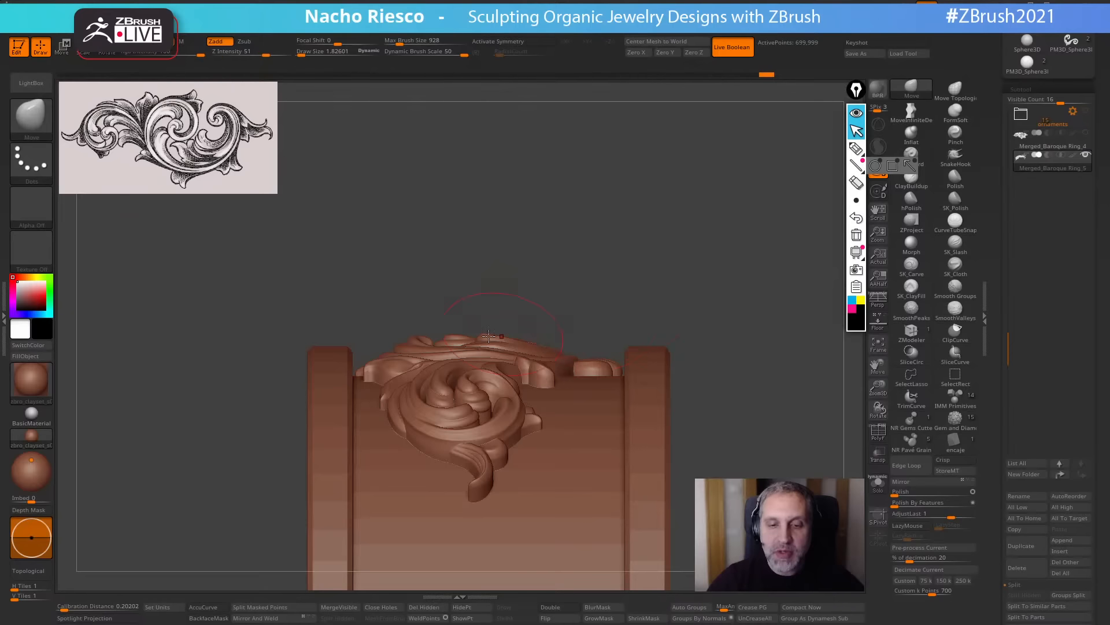
Adjust the top of the ornament and its end scroll with the Move brush at draw sizes 5.18172 and 1.82601.
{"action": "key", "text": "s"}
{"action": "left_click_drag", "start_coordinate": [471, 339], "coordinate": [481, 337]}
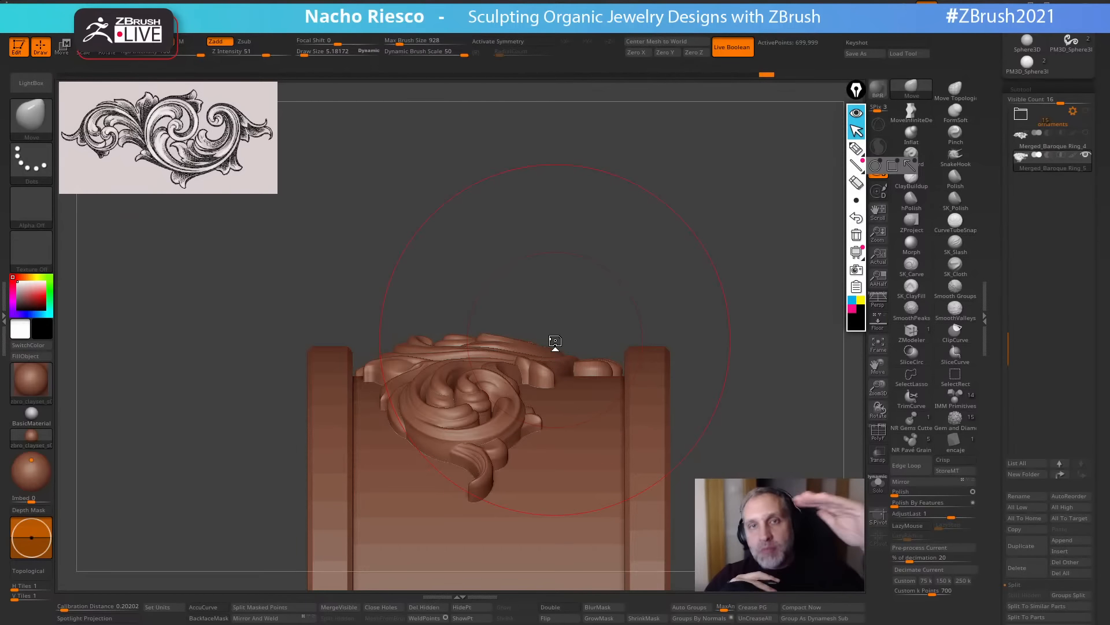
{"action": "mouse_move", "coordinate": [621, 252]}
{"action": "left_mouse_down"}
{"action": "mouse_move", "coordinate": [619, 231]}
{"action": "mouse_move", "coordinate": [607, 237]}
{"action": "left_mouse_up"}
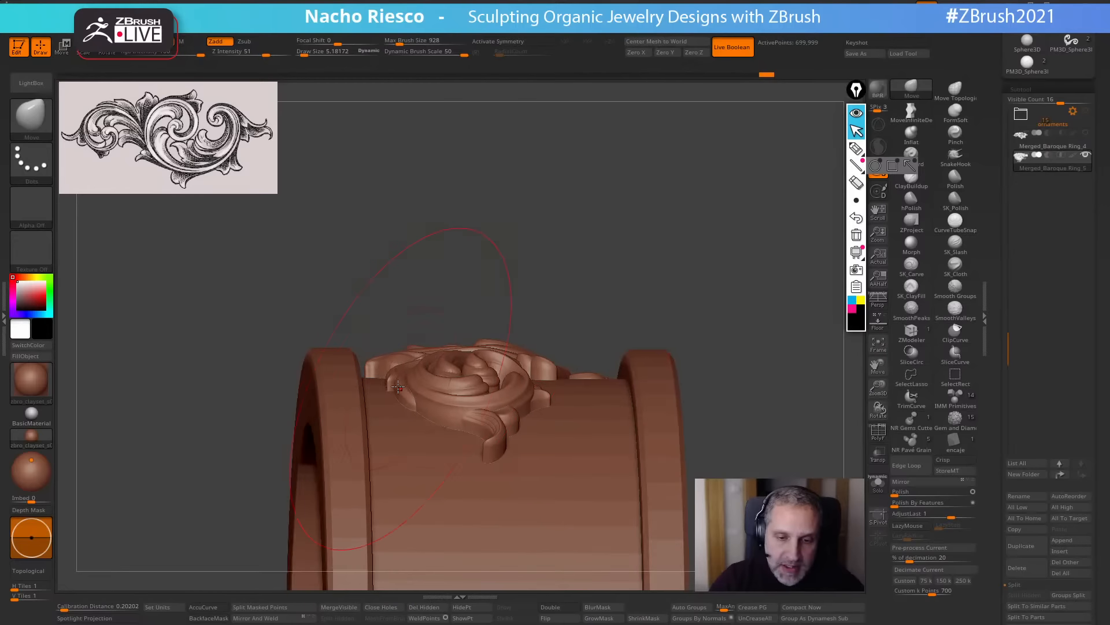
{"action": "left_click_drag", "start_coordinate": [486, 317], "coordinate": [460, 346]}
{"action": "key", "text": "s"}
{"action": "left_click", "coordinate": [472, 347]}
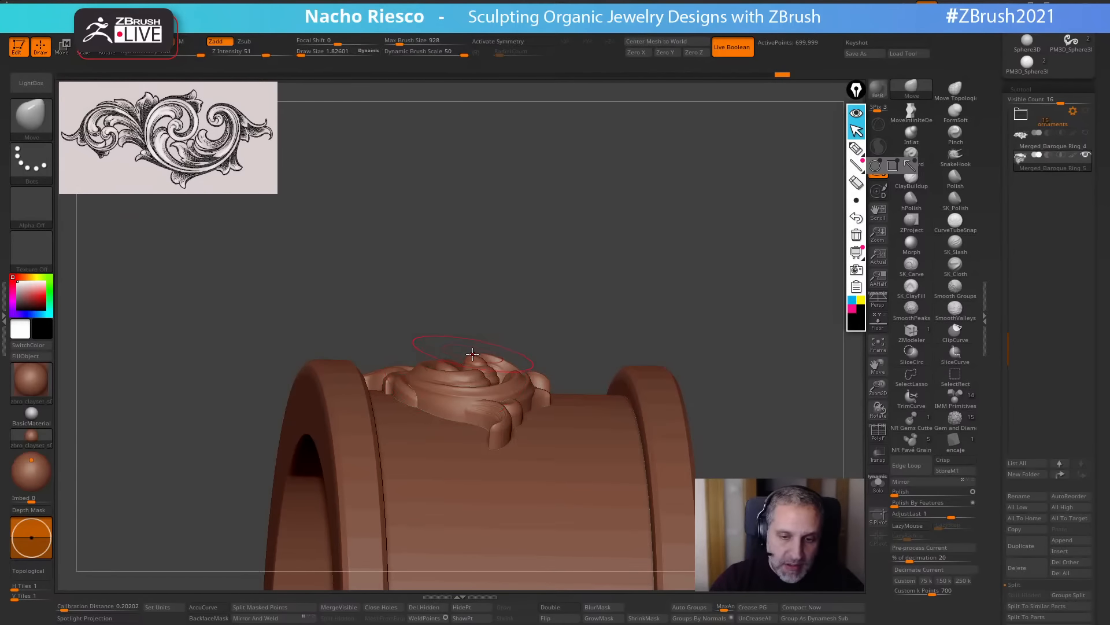
Set the draw size to 4.30407 and fit the whole end scroll more closely to the band.
{"action": "left_click_drag", "start_coordinate": [607, 267], "coordinate": [532, 280]}
{"action": "key", "text": "s"}
{"action": "left_click", "coordinate": [463, 398]}
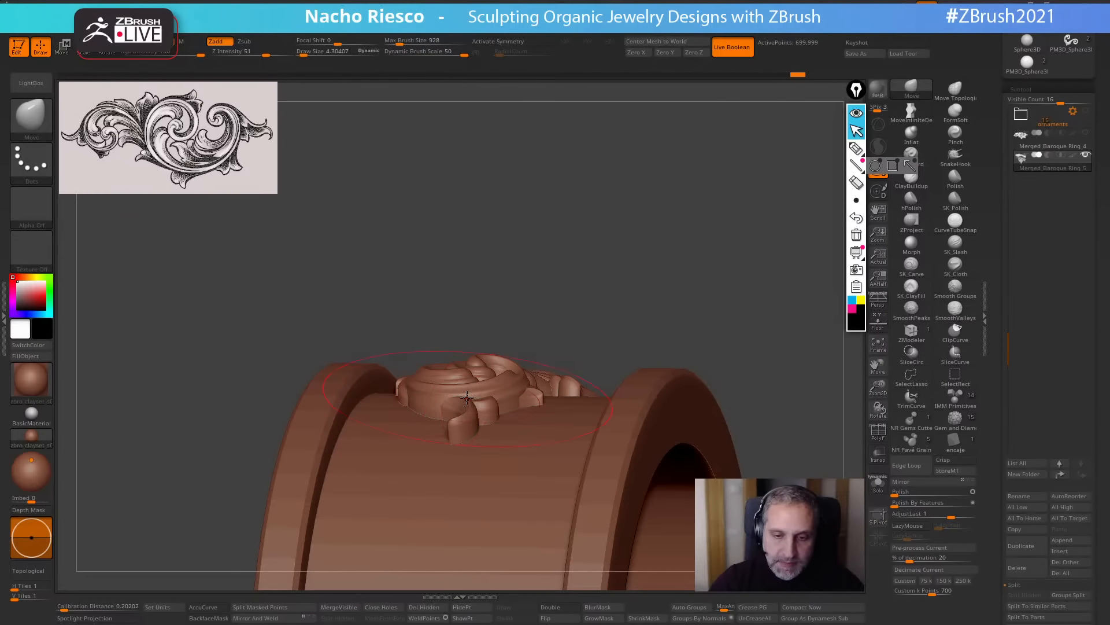
{"action": "mouse_move", "coordinate": [596, 310]}
{"action": "left_mouse_down"}
{"action": "mouse_move", "coordinate": [628, 307]}
{"action": "mouse_move", "coordinate": [527, 347]}
{"action": "left_mouse_up"}
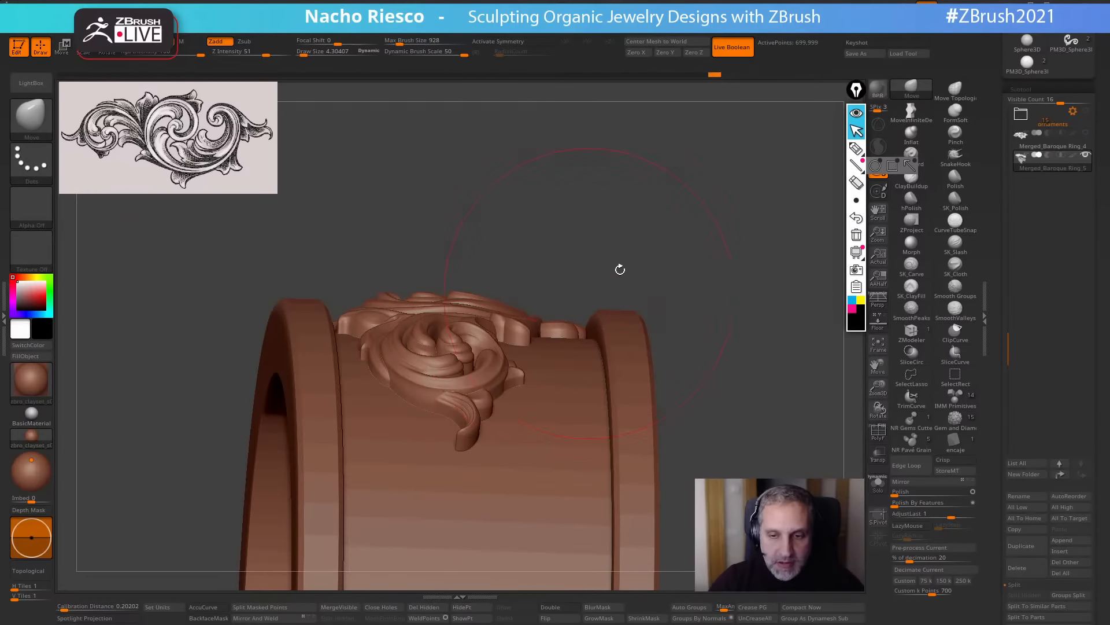
Refine the stems on the ornament's crest with the Move brush at draw size 1.82601, then 2.85854.
{"action": "left_click_drag", "start_coordinate": [620, 269], "coordinate": [664, 293], "text": "shift"}
{"action": "key", "text": "s"}
{"action": "left_click", "coordinate": [458, 297]}
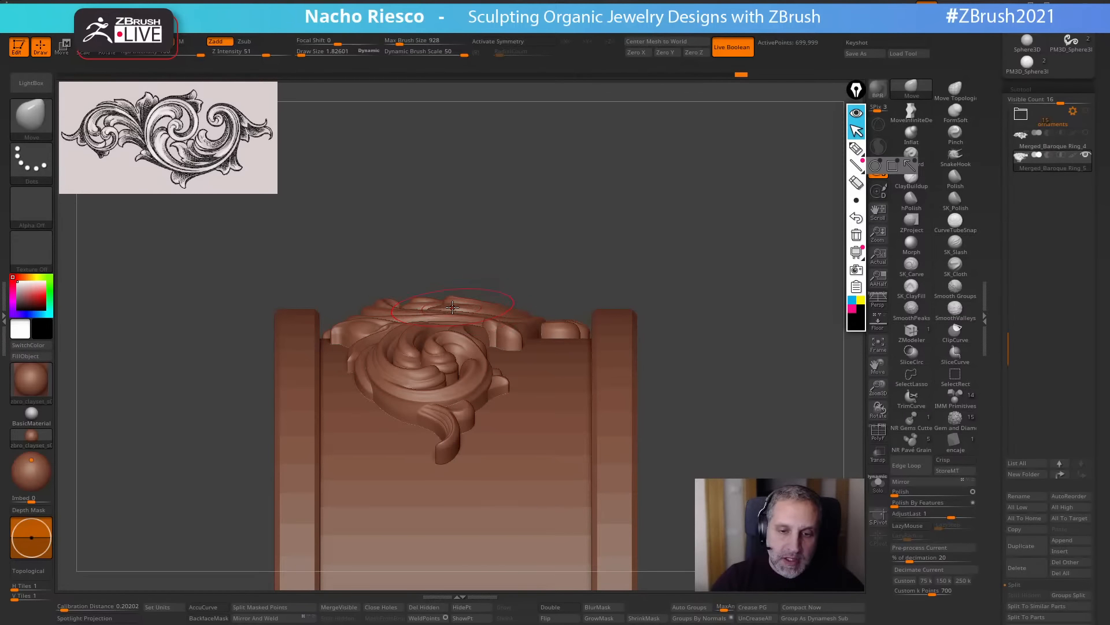
{"action": "key", "text": "s"}
{"action": "left_click", "coordinate": [455, 307]}
Try to reshape the ornament's highest crest against the ring's side profile and undo the change.
{"action": "mouse_move", "coordinate": [629, 189]}
{"action": "left_mouse_down"}
{"action": "mouse_move", "coordinate": [554, 223]}
{"action": "mouse_move", "coordinate": [617, 213]}
{"action": "mouse_move", "coordinate": [633, 231]}
{"action": "mouse_move", "coordinate": [633, 272]}
{"action": "left_mouse_up"}
{"action": "left_click_drag", "start_coordinate": [543, 237], "coordinate": [633, 231], "text": "alt"}
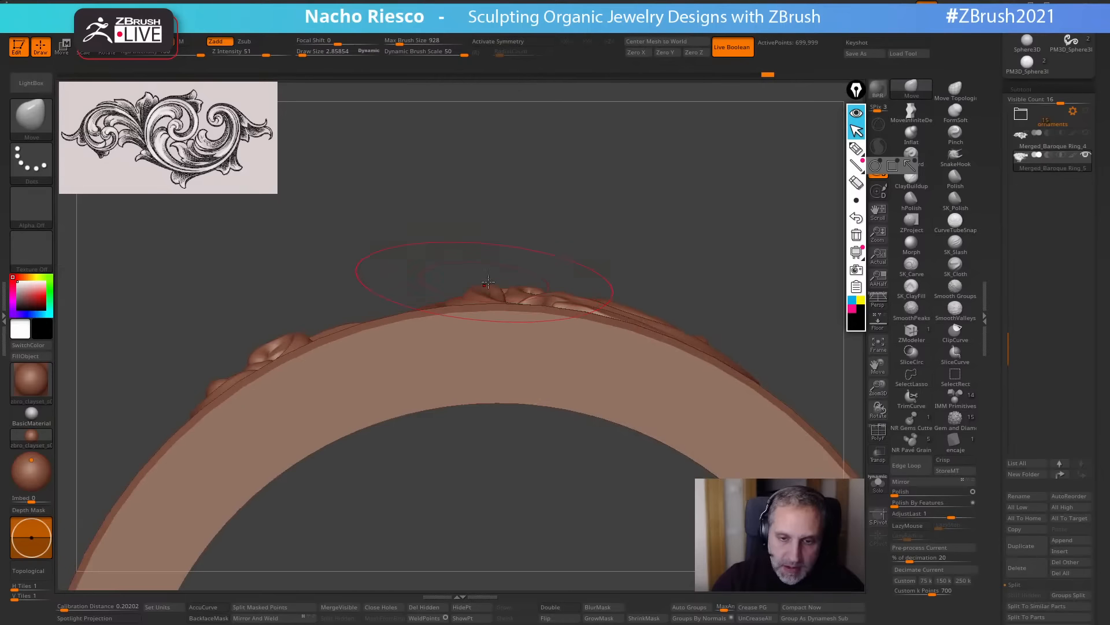
{"action": "key", "text": "s"}
{"action": "mouse_move", "coordinate": [490, 282]}
{"action": "left_mouse_down"}
{"action": "mouse_move", "coordinate": [533, 266]}
{"action": "mouse_move", "coordinate": [481, 291]}
{"action": "left_mouse_up"}
{"action": "key", "text": "ctrl+z"}
Face the ornament's end scroll and set the Move brush's draw size to 2.85854 for adjusting its inner curl.
{"action": "key", "text": "s"}
{"action": "left_click_drag", "start_coordinate": [556, 151], "coordinate": [682, 178]}
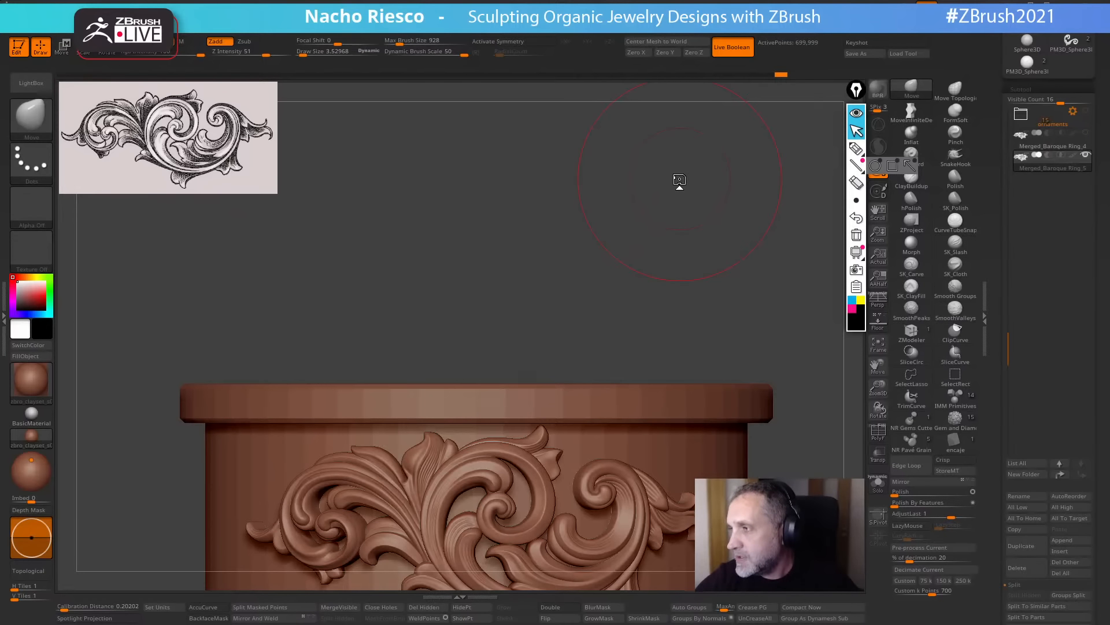
{"action": "left_click_drag", "start_coordinate": [680, 180], "coordinate": [726, 243]}
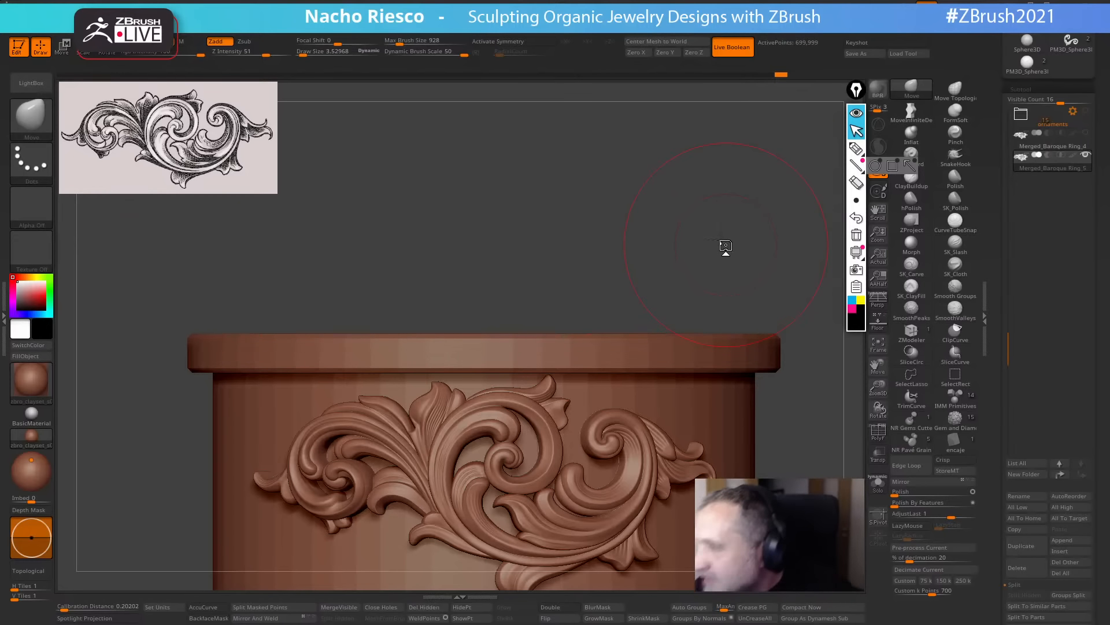
{"action": "left_click_drag", "start_coordinate": [696, 243], "coordinate": [778, 332]}
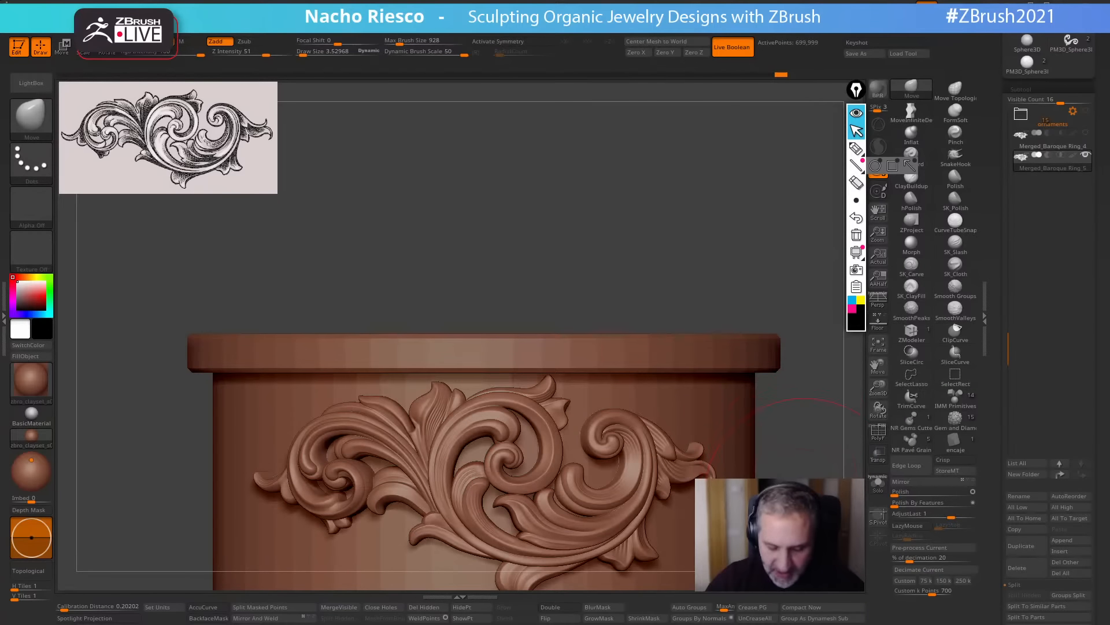
{"action": "left_click_drag", "start_coordinate": [798, 451], "coordinate": [769, 444]}
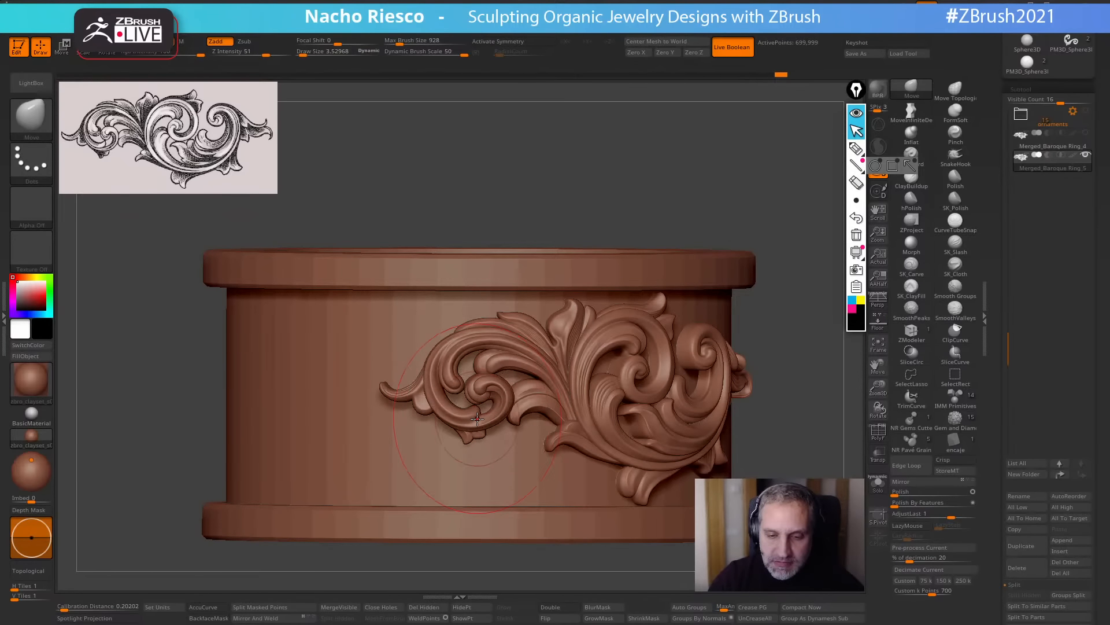
{"action": "key", "text": "s"}
{"action": "left_click_drag", "start_coordinate": [477, 411], "coordinate": [485, 406]}
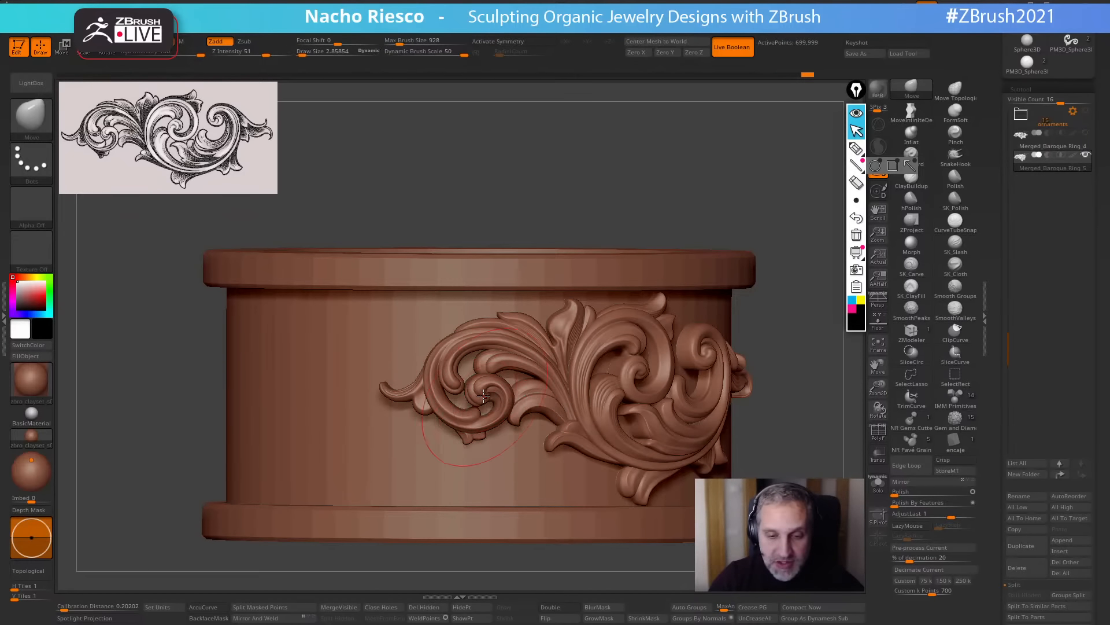
Reshape the end scroll's outer curve and inner curl with the Move brush, reducing the draw size to 1.46463.
{"action": "key", "text": "s"}
{"action": "left_click_drag", "start_coordinate": [506, 347], "coordinate": [538, 347]}
{"action": "key", "text": "s"}
{"action": "left_click_drag", "start_coordinate": [471, 327], "coordinate": [463, 328]}
{"action": "left_click_drag", "start_coordinate": [646, 185], "coordinate": [636, 176]}
{"action": "key", "text": "s"}
{"action": "left_click_drag", "start_coordinate": [492, 389], "coordinate": [470, 392]}
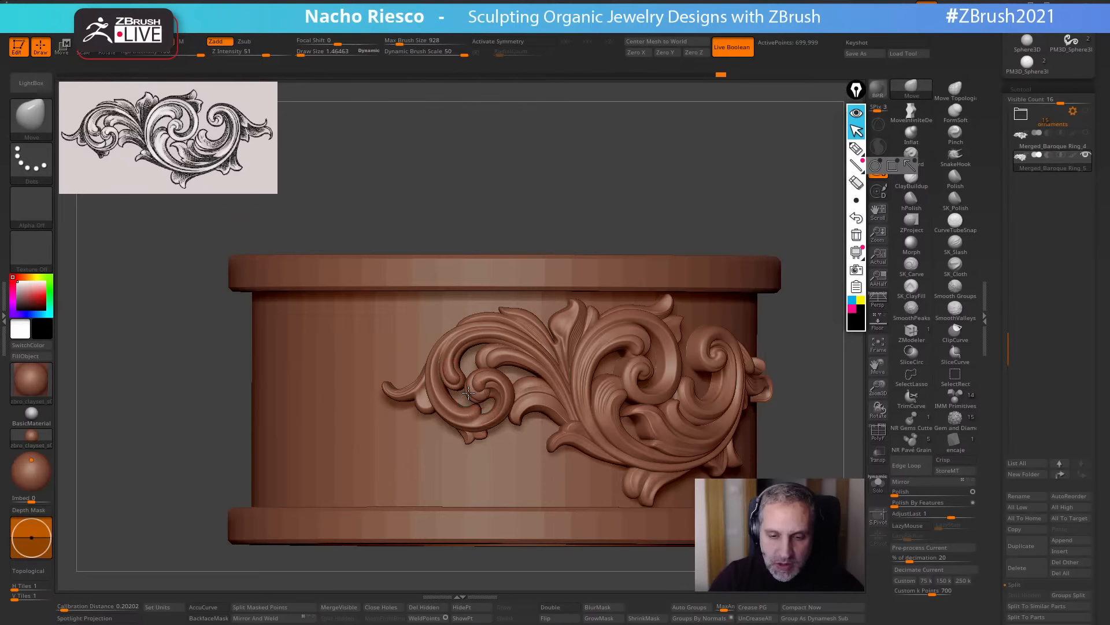
Enlarge the Move brush's draw size to 7.24677 and adjust the ornament's upper leaves below the rim.
{"action": "left_click_drag", "start_coordinate": [682, 183], "coordinate": [653, 192]}
{"action": "key", "text": "s"}
{"action": "left_click_drag", "start_coordinate": [542, 317], "coordinate": [577, 296]}
{"action": "left_click_drag", "start_coordinate": [664, 169], "coordinate": [665, 156]}
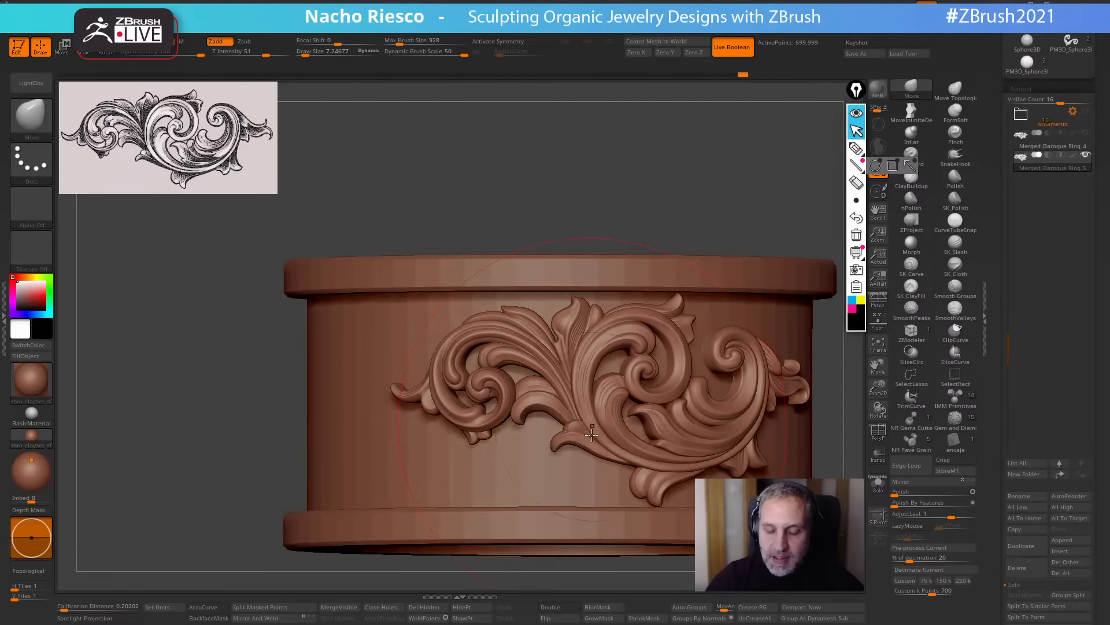
Set the Move brush's draw size to 5.18172 and adjust the ornament's large scrolls against the ring's band.
{"action": "key", "text": "s"}
{"action": "left_click_drag", "start_coordinate": [589, 431], "coordinate": [595, 432]}
{"action": "left_click_drag", "start_coordinate": [708, 194], "coordinate": [746, 197]}
{"action": "key", "text": "s"}
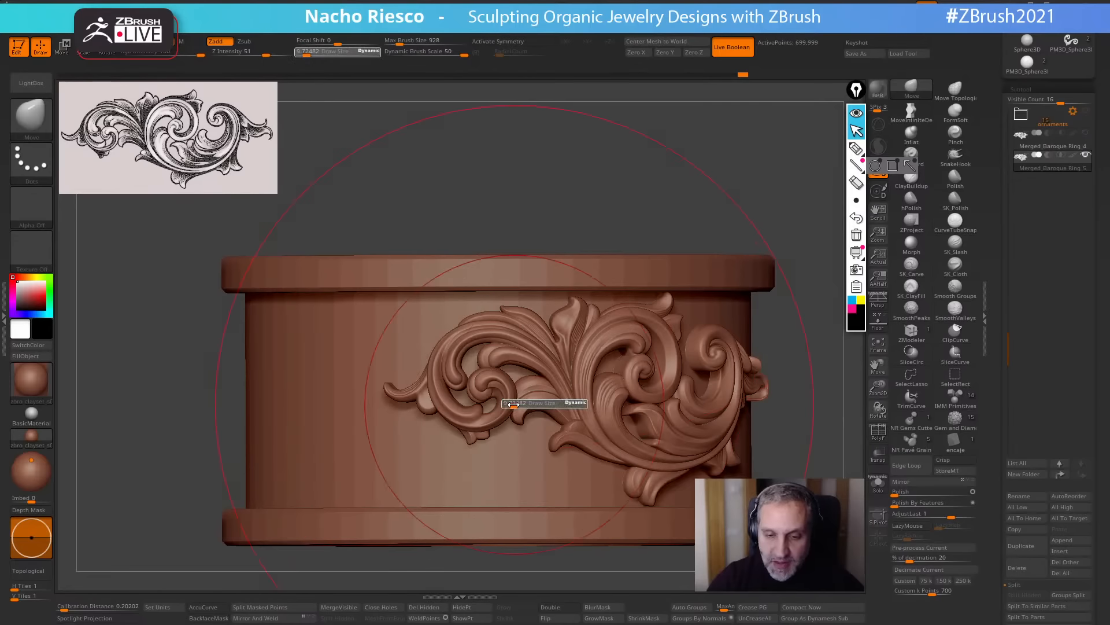
{"action": "left_click_drag", "start_coordinate": [515, 403], "coordinate": [495, 425]}
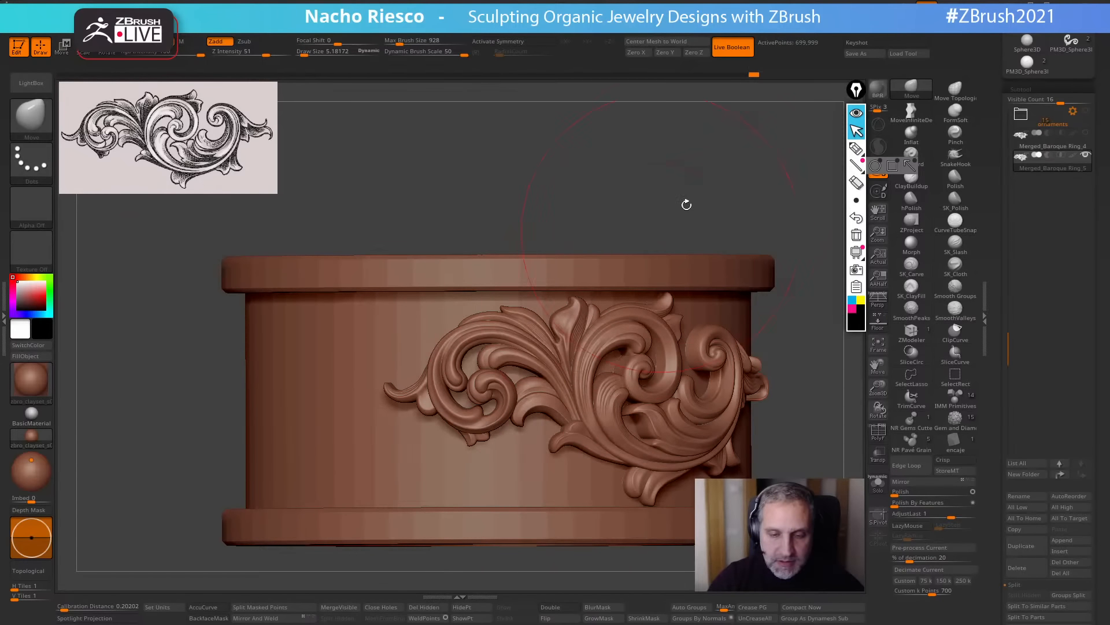
{"action": "left_click_drag", "start_coordinate": [687, 203], "coordinate": [498, 158]}
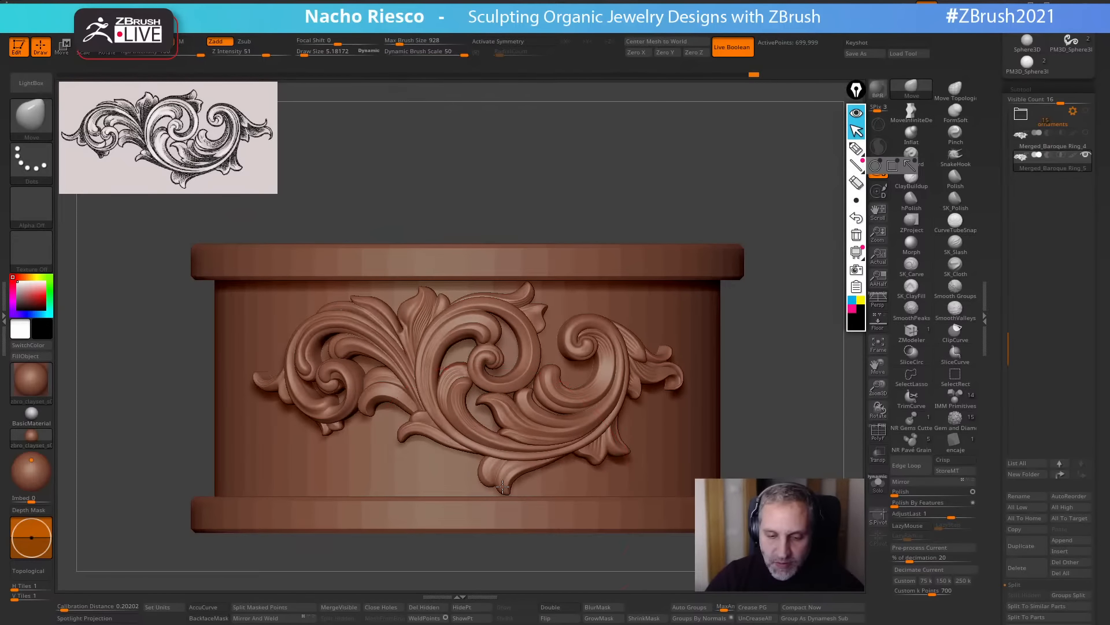
{"action": "left_click_drag", "start_coordinate": [736, 193], "coordinate": [703, 267]}
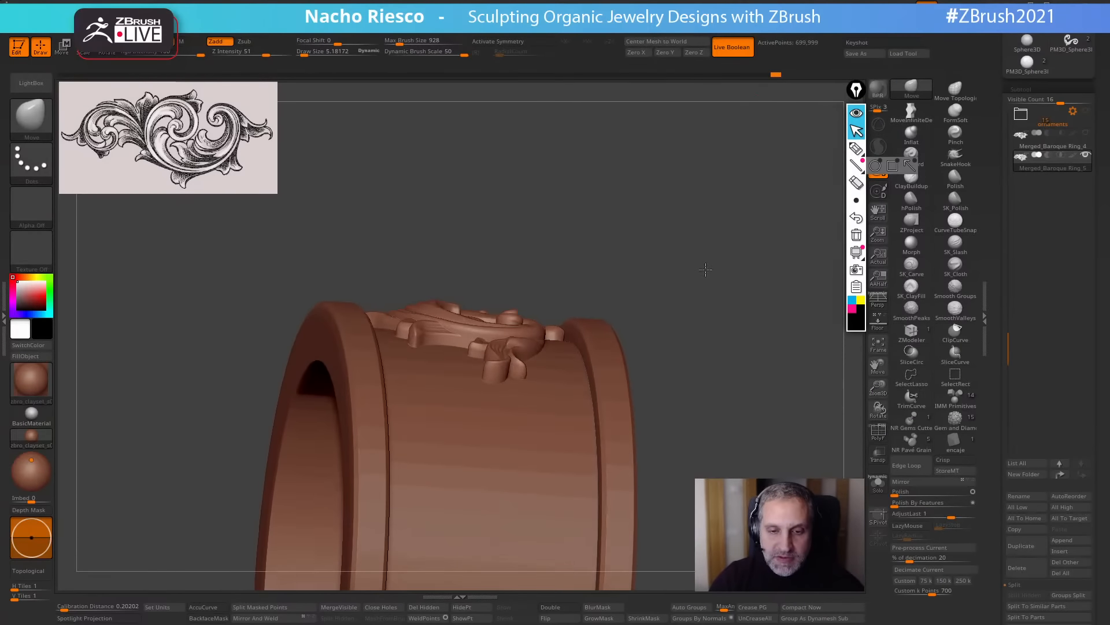
Reduce the Move brush's draw size to 1.82601 and refine the small leaves beside the ornament's end scroll.
{"action": "mouse_move", "coordinate": [633, 251]}
{"action": "left_mouse_down"}
{"action": "mouse_move", "coordinate": [638, 228]}
{"action": "mouse_move", "coordinate": [484, 358]}
{"action": "mouse_move", "coordinate": [614, 290]}
{"action": "mouse_move", "coordinate": [550, 368]}
{"action": "left_mouse_up"}
{"action": "key", "text": "s"}
{"action": "key", "text": "s"}
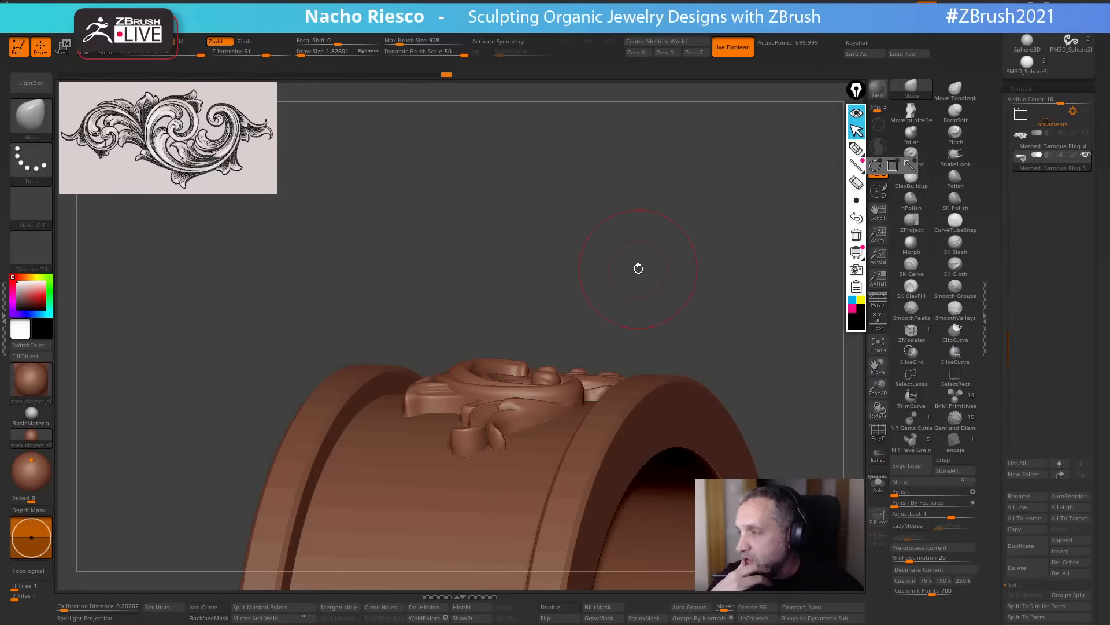
{"action": "left_click_drag", "start_coordinate": [693, 237], "coordinate": [702, 366]}
{"action": "left_click_drag", "start_coordinate": [738, 294], "coordinate": [688, 327], "text": "alt"}
{"action": "mouse_move", "coordinate": [720, 361]}
{"action": "left_mouse_down"}
{"action": "mouse_move", "coordinate": [758, 351]}
{"action": "mouse_move", "coordinate": [723, 404]}
{"action": "left_mouse_up"}
{"action": "key", "text": "s"}
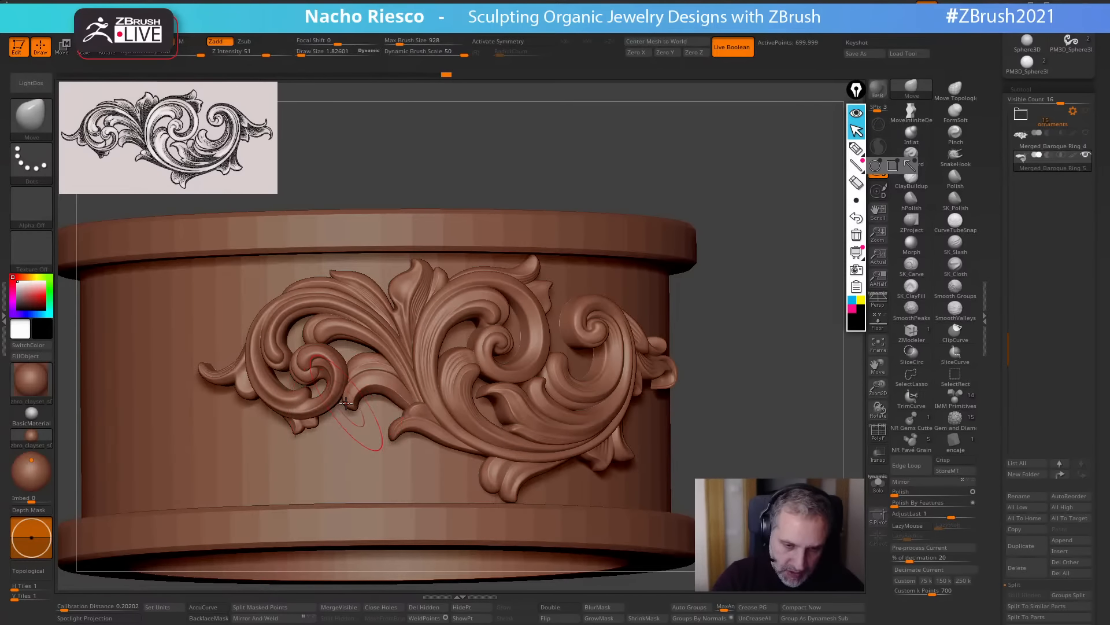
{"action": "left_click_drag", "start_coordinate": [723, 223], "coordinate": [715, 291], "text": "shift"}
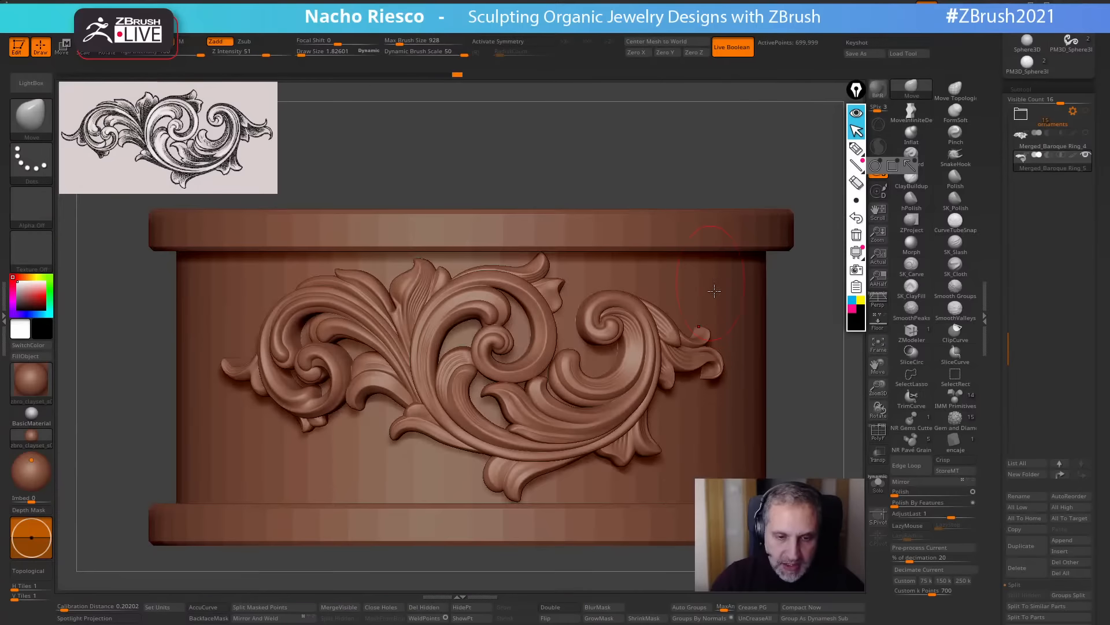
Adjust the height of the ornament's relief against the ring's side profile with the Move brush.
{"action": "left_click_drag", "start_coordinate": [812, 269], "coordinate": [735, 270], "text": "alt"}
{"action": "mouse_move", "coordinate": [714, 330]}
{"action": "left_mouse_down"}
{"action": "mouse_move", "coordinate": [747, 295]}
{"action": "mouse_move", "coordinate": [625, 319]}
{"action": "left_mouse_up"}
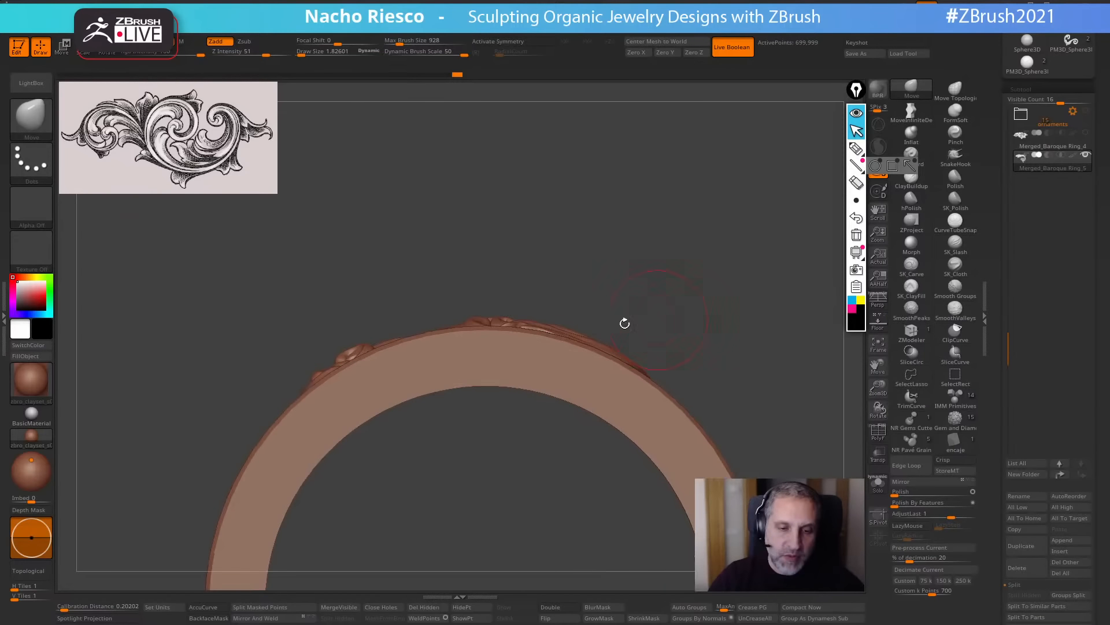
{"action": "key", "text": "s"}
{"action": "left_click_drag", "start_coordinate": [359, 354], "coordinate": [365, 353]}
{"action": "mouse_move", "coordinate": [444, 283]}
{"action": "left_mouse_down"}
{"action": "mouse_move", "coordinate": [437, 312]}
{"action": "mouse_move", "coordinate": [575, 218]}
{"action": "mouse_move", "coordinate": [596, 239]}
{"action": "left_mouse_up"}
{"action": "key", "text": "s"}
{"action": "left_click_drag", "start_coordinate": [486, 305], "coordinate": [518, 269]}
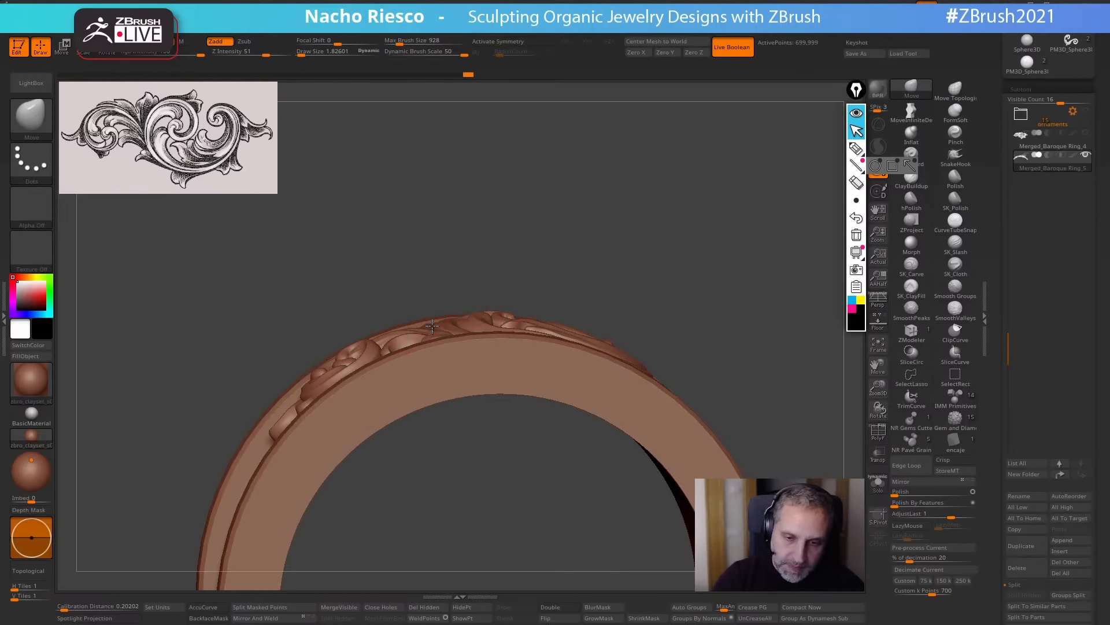
{"action": "left_click_drag", "start_coordinate": [432, 326], "coordinate": [486, 309]}
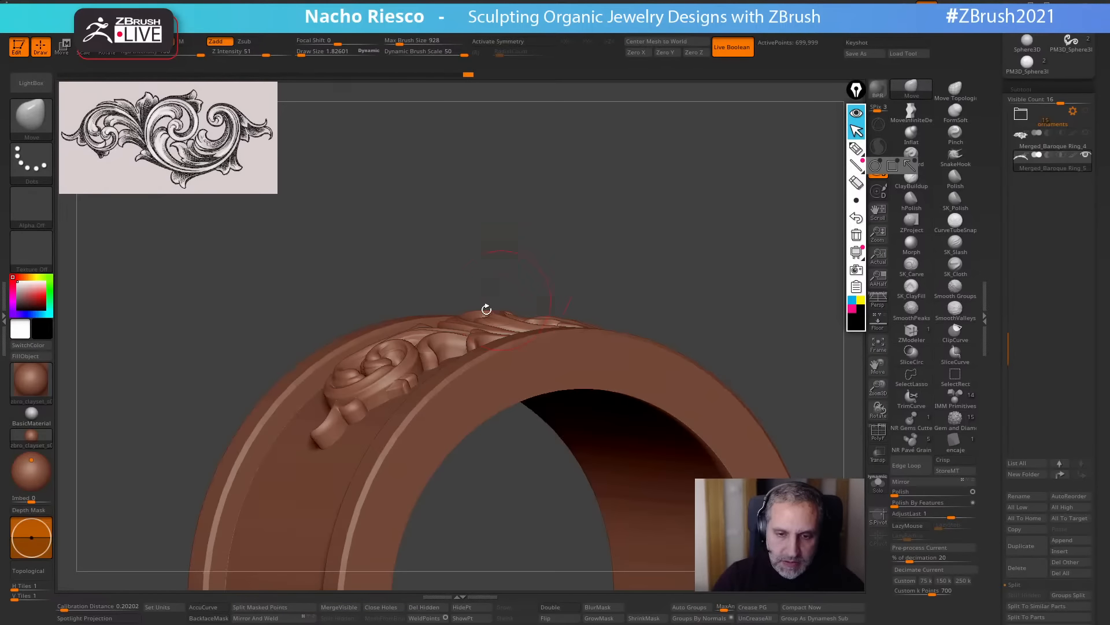
Set the Move brush's draw size to 3.52968 and adjust the ornament's lower sweeping leaves from the front.
{"action": "left_click_drag", "start_coordinate": [607, 246], "coordinate": [697, 387]}
{"action": "left_click_drag", "start_coordinate": [681, 488], "coordinate": [557, 500]}
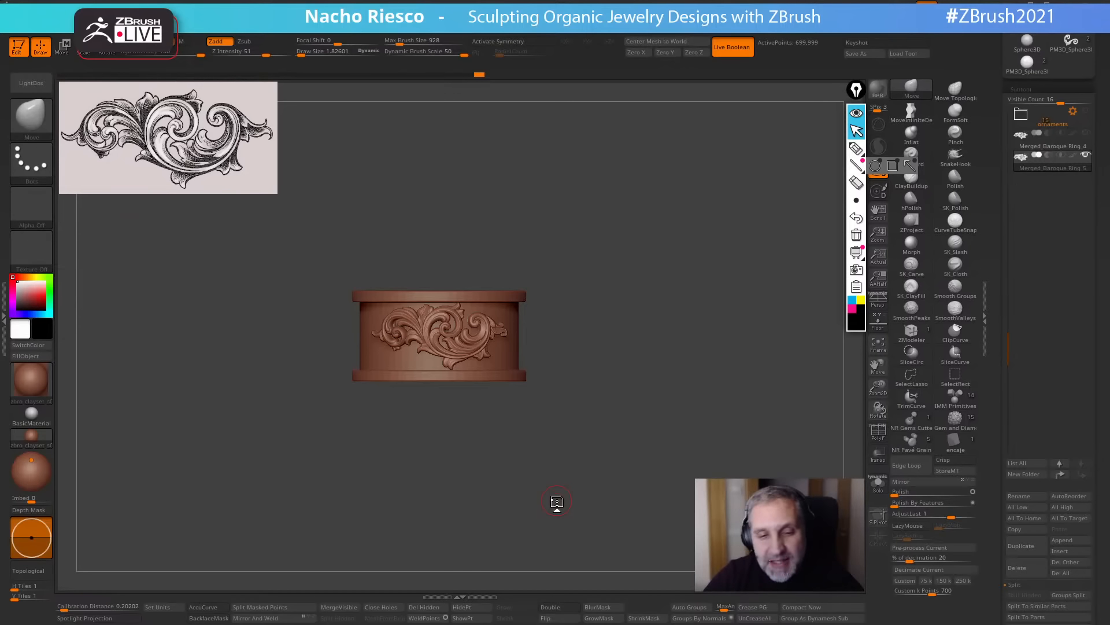
{"action": "right_click_drag", "start_coordinate": [640, 373], "coordinate": [499, 436], "text": "ctrl"}
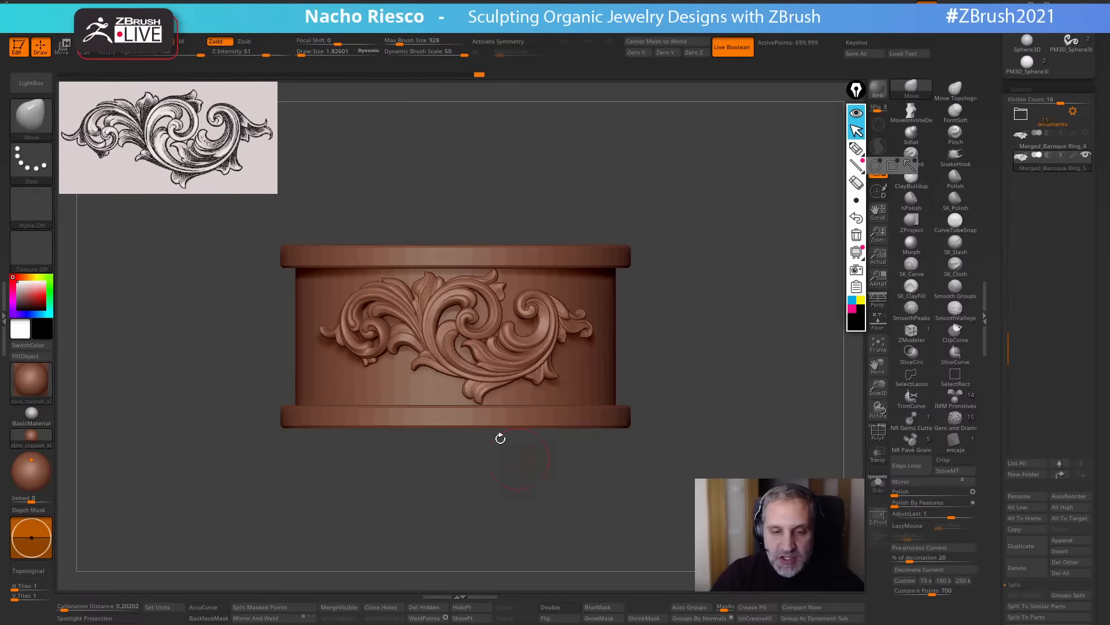
{"action": "key", "text": "s"}
{"action": "mouse_move", "coordinate": [490, 380]}
{"action": "left_mouse_down"}
{"action": "mouse_move", "coordinate": [502, 380]}
{"action": "mouse_move", "coordinate": [489, 383]}
{"action": "left_mouse_up"}
{"action": "key", "text": "s"}
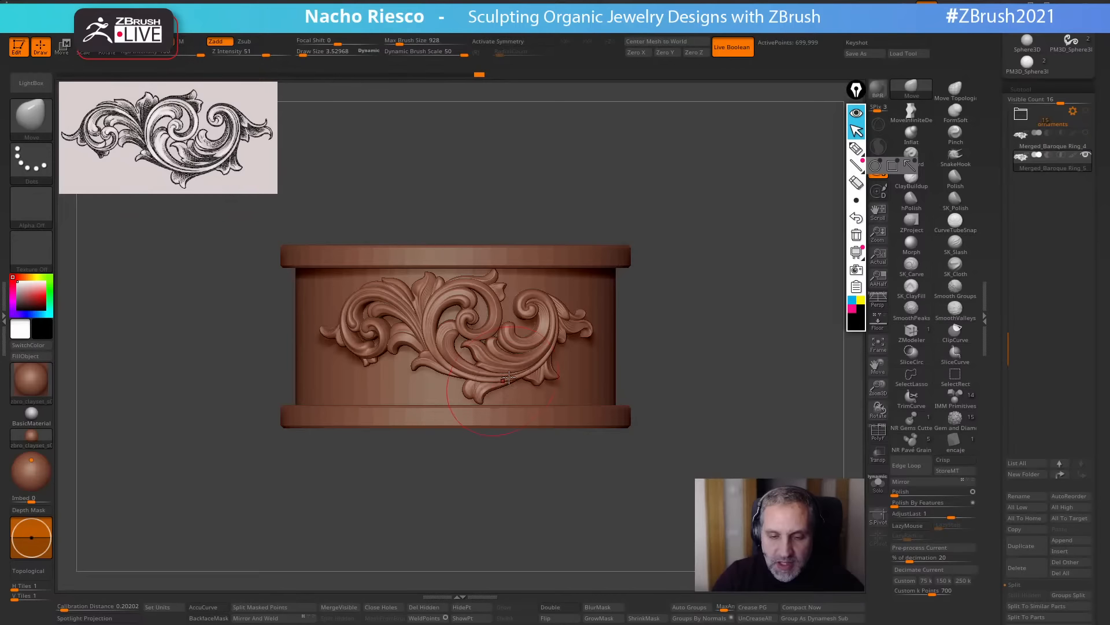
{"action": "left_click_drag", "start_coordinate": [679, 292], "coordinate": [645, 302]}
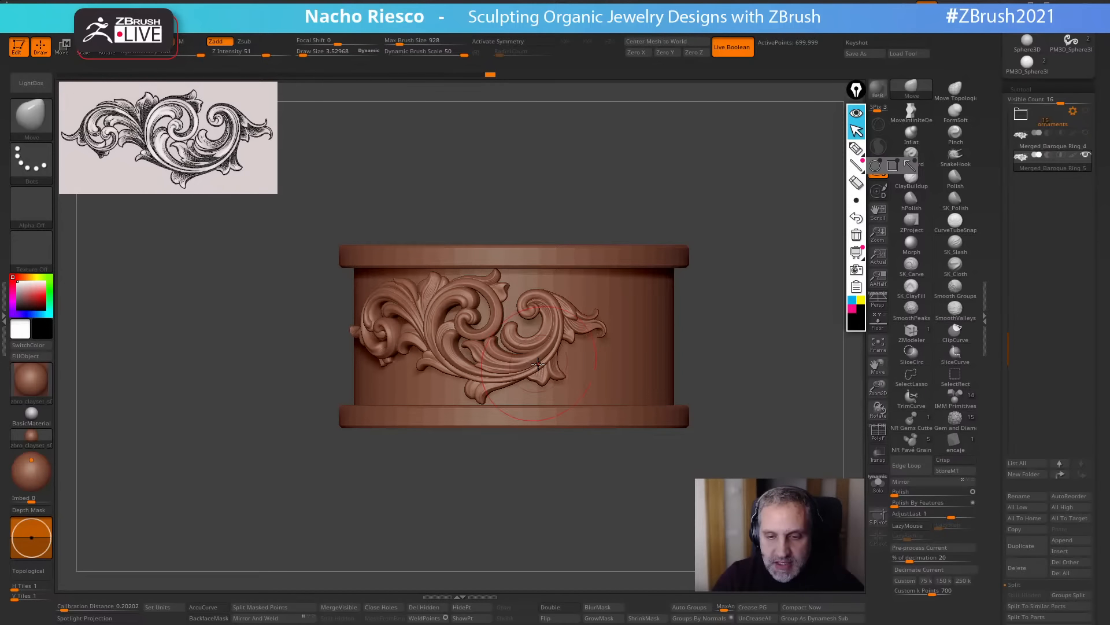
Keep the draw size at 3.52968 and reshape the ornament's central stem and the curve beside the open scroll.
{"action": "key", "text": "s"}
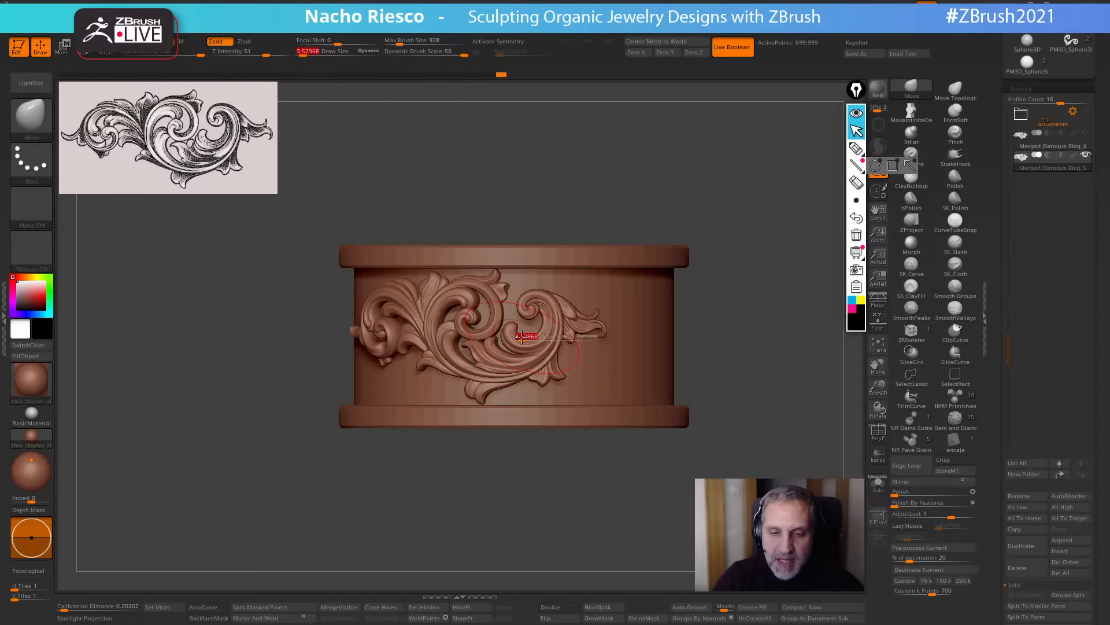
{"action": "left_click_drag", "start_coordinate": [524, 334], "coordinate": [551, 325]}
{"action": "key", "text": "s"}
{"action": "key", "text": "s"}
{"action": "mouse_move", "coordinate": [687, 212]}
{"action": "left_mouse_down"}
{"action": "mouse_move", "coordinate": [714, 206]}
{"action": "mouse_move", "coordinate": [694, 211]}
{"action": "mouse_move", "coordinate": [711, 241]}
{"action": "left_mouse_up"}
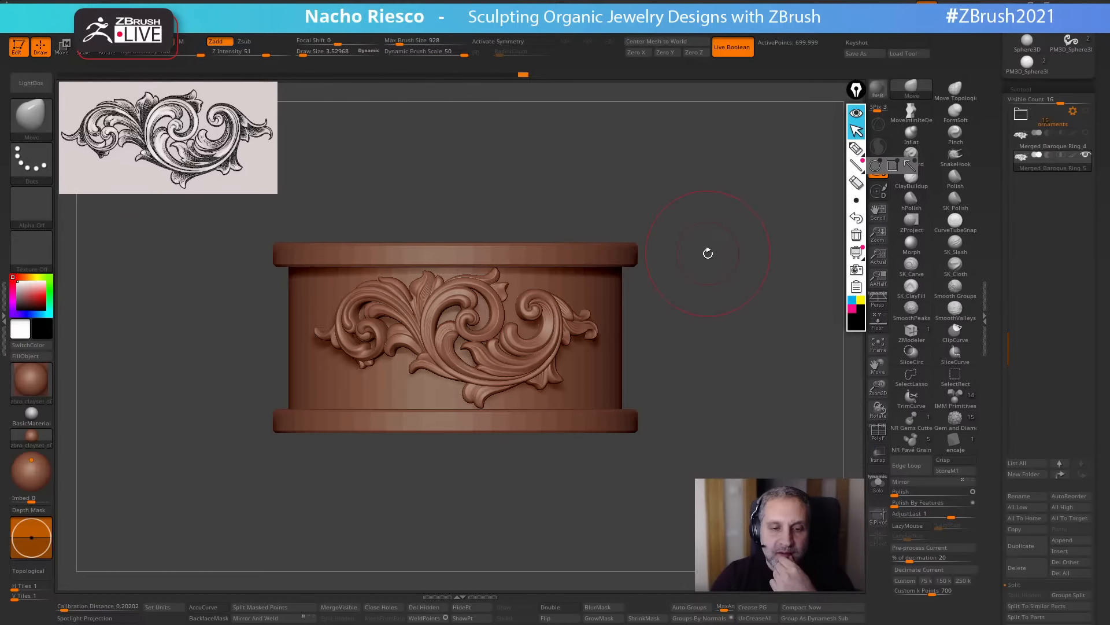
{"action": "mouse_move", "coordinate": [722, 263]}
{"action": "left_mouse_down"}
{"action": "mouse_move", "coordinate": [738, 245]}
{"action": "mouse_move", "coordinate": [746, 252]}
{"action": "mouse_move", "coordinate": [707, 262]}
{"action": "left_mouse_up"}
{"action": "left_click_drag", "start_coordinate": [486, 445], "coordinate": [549, 479]}
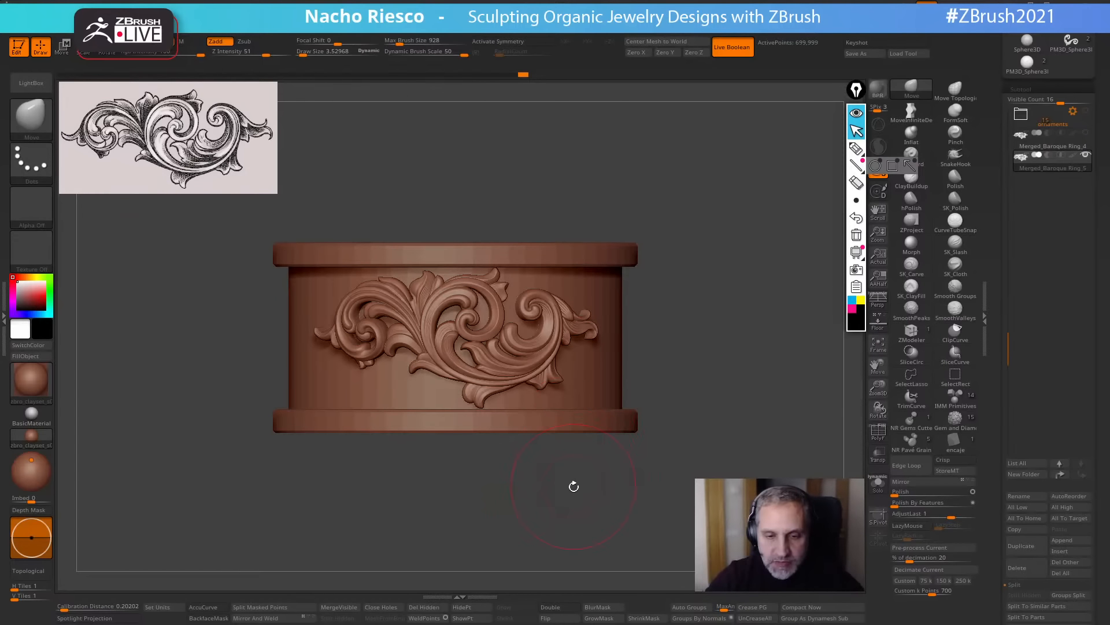
Reduce the Move brush's draw size to 2.85854 and then 1.82601 to reshape the leaf tip beneath the central stem.
{"action": "mouse_move", "coordinate": [573, 486]}
{"action": "left_mouse_down", "text": "alt"}
{"action": "mouse_move", "coordinate": [574, 532]}
{"action": "mouse_move", "coordinate": [593, 523]}
{"action": "left_mouse_up", "text": "alt"}
{"action": "key", "text": "s"}
{"action": "left_click_drag", "start_coordinate": [398, 394], "coordinate": [394, 391]}
{"action": "key", "text": "s"}
{"action": "left_click_drag", "start_coordinate": [671, 283], "coordinate": [682, 283]}
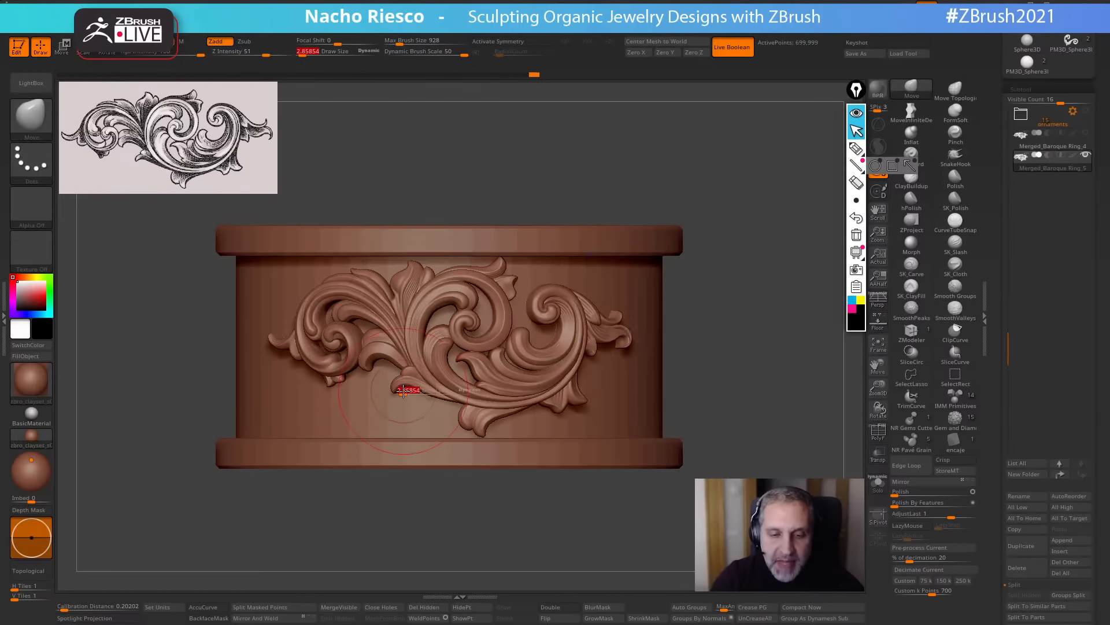
{"action": "key", "text": "s"}
{"action": "left_click_drag", "start_coordinate": [403, 390], "coordinate": [398, 391]}
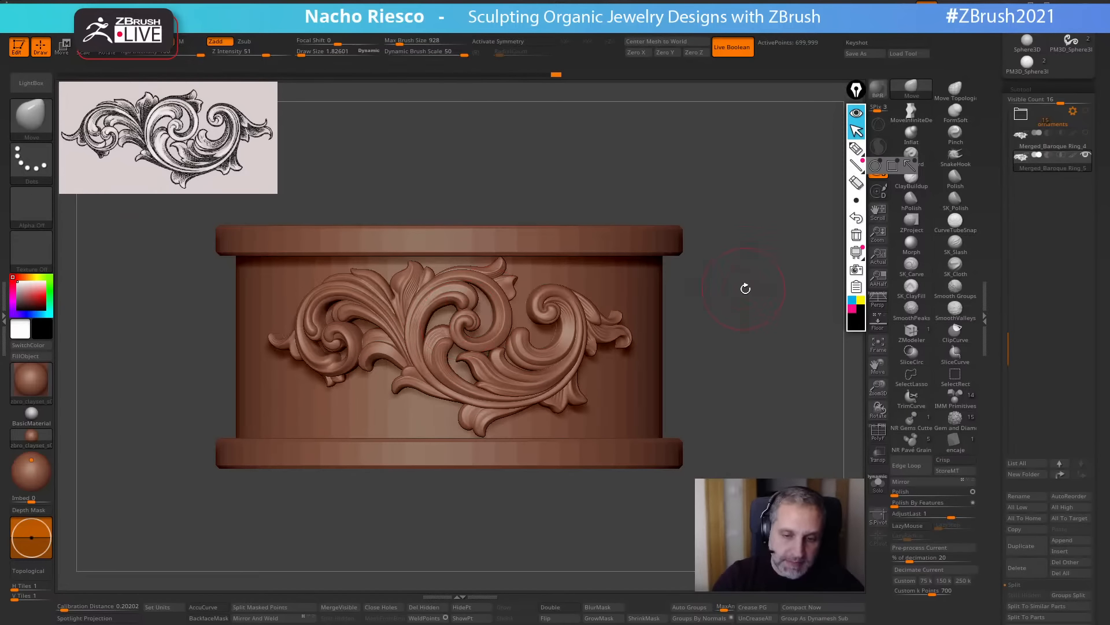
{"action": "left_click_drag", "start_coordinate": [743, 287], "coordinate": [706, 249]}
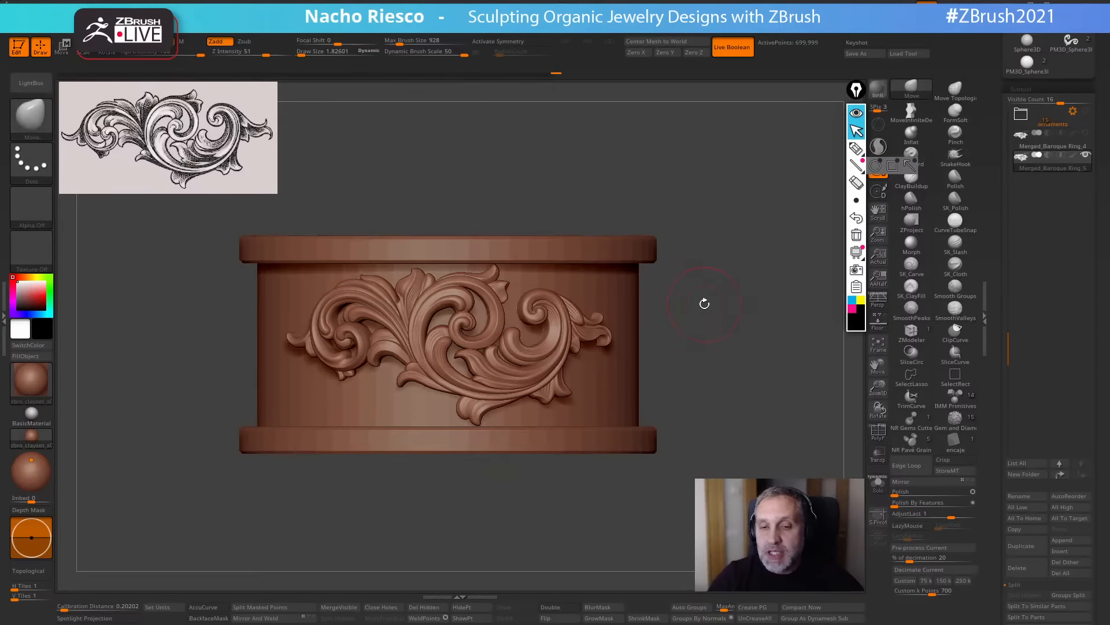
Set the Move brush's draw size to 2.29065 and adjust the ornament's upper scroll and crest below the rim.
{"action": "mouse_move", "coordinate": [726, 283]}
{"action": "left_mouse_down"}
{"action": "mouse_move", "coordinate": [739, 265]}
{"action": "mouse_move", "coordinate": [738, 289]}
{"action": "left_mouse_up"}
{"action": "key", "text": "s"}
{"action": "mouse_move", "coordinate": [499, 304]}
{"action": "left_mouse_down"}
{"action": "mouse_move", "coordinate": [509, 304]}
{"action": "mouse_move", "coordinate": [490, 295]}
{"action": "left_mouse_up"}
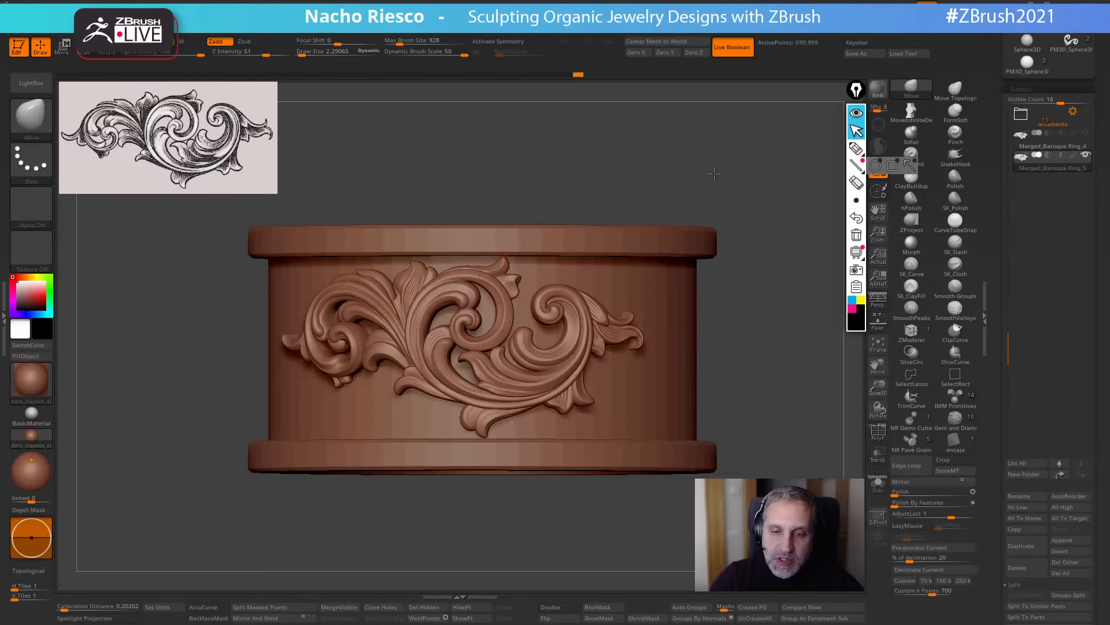
{"action": "left_click_drag", "start_coordinate": [714, 172], "coordinate": [698, 173], "text": "shift"}
{"action": "left_click_drag", "start_coordinate": [730, 236], "coordinate": [713, 211], "text": "alt"}
Adjust the ornament's lower sweeping curve with the Move brush at draw sizes 4.30407 and 3.52968.
{"action": "key", "text": "s"}
{"action": "left_click_drag", "start_coordinate": [493, 369], "coordinate": [494, 371]}
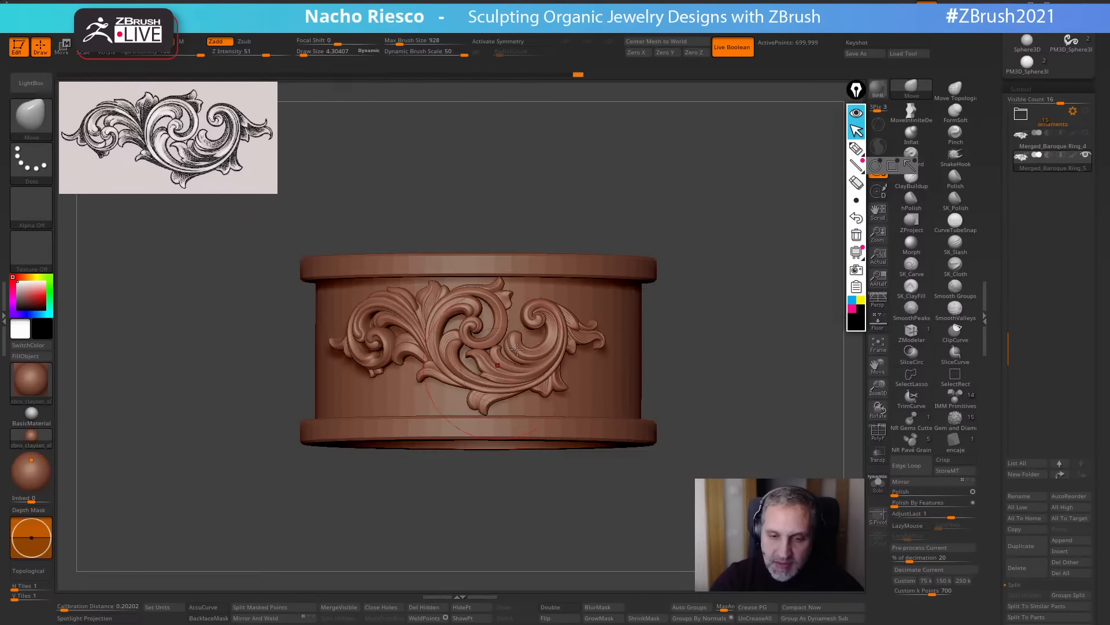
{"action": "left_click_drag", "start_coordinate": [702, 240], "coordinate": [709, 247], "text": "shift"}
{"action": "key", "text": "s"}
{"action": "left_click_drag", "start_coordinate": [487, 362], "coordinate": [468, 381]}
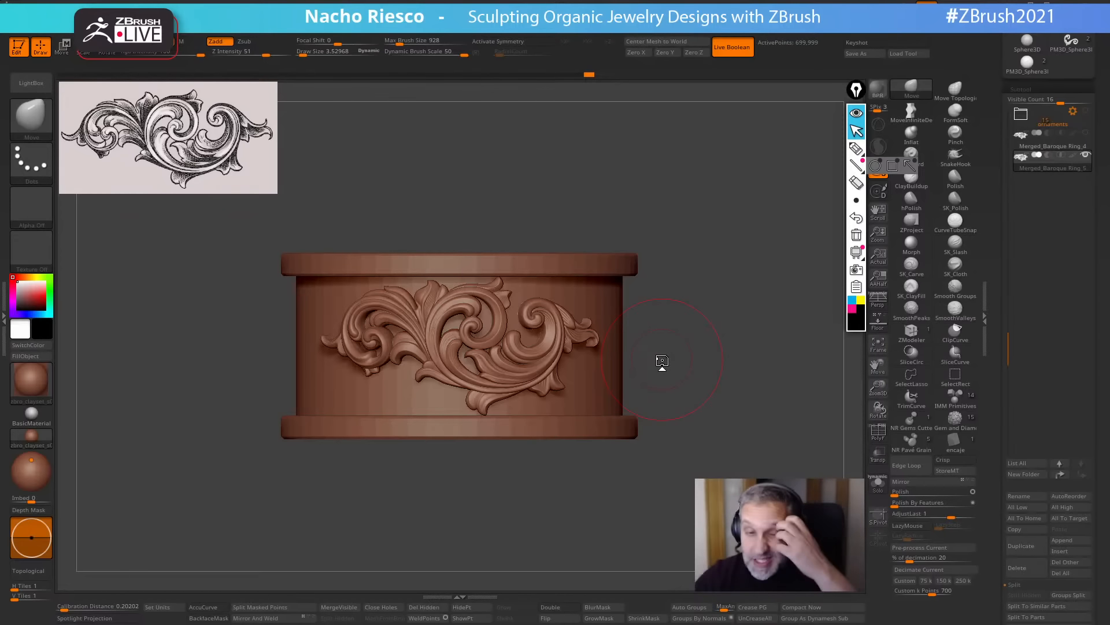
Adjust the ornament's lower leaves near the bottom rim with the Move brush at draw sizes 5.18172 and 1.82601.
{"action": "mouse_move", "coordinate": [746, 320]}
{"action": "left_mouse_down"}
{"action": "mouse_move", "coordinate": [754, 268]}
{"action": "mouse_move", "coordinate": [717, 285]}
{"action": "left_mouse_up"}
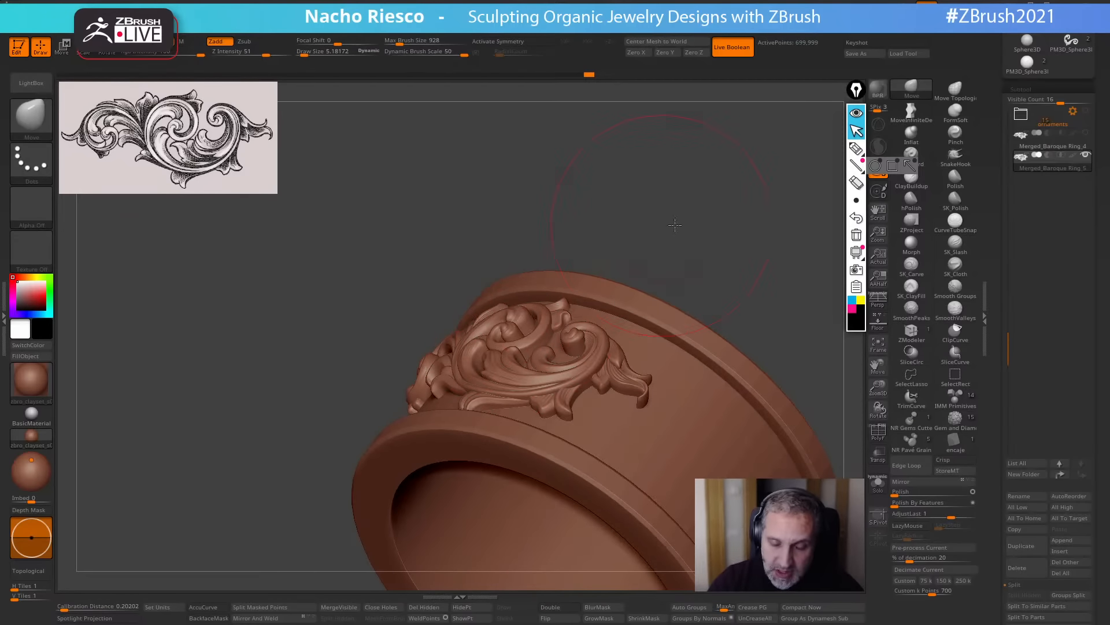
{"action": "left_click_drag", "start_coordinate": [675, 225], "coordinate": [699, 299], "text": "shift"}
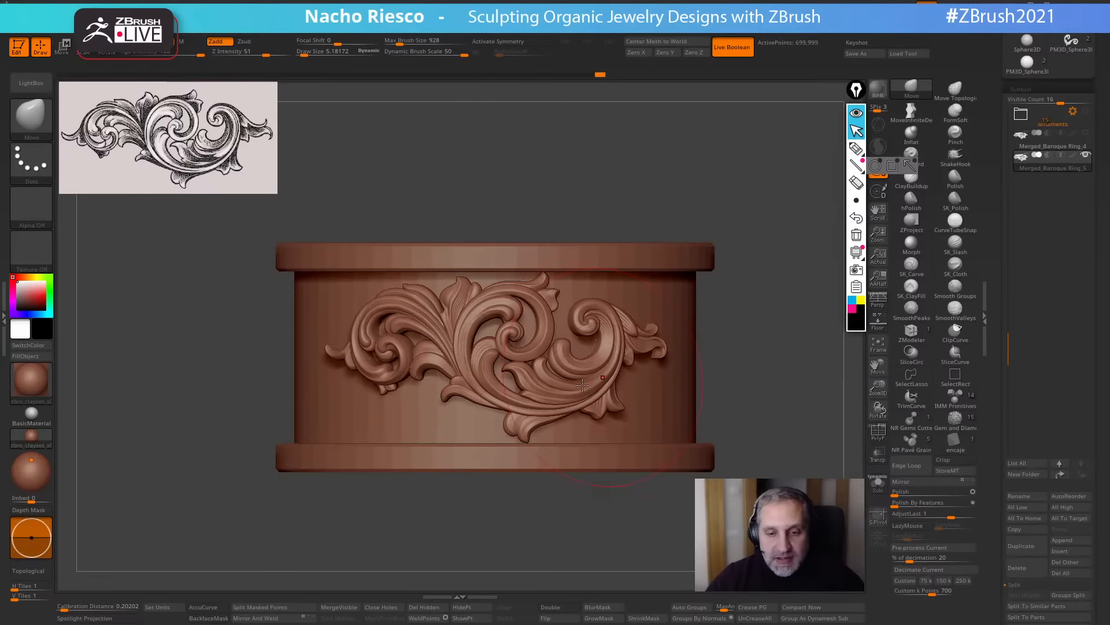
{"action": "left_click_drag", "start_coordinate": [530, 535], "coordinate": [523, 497], "text": "alt"}
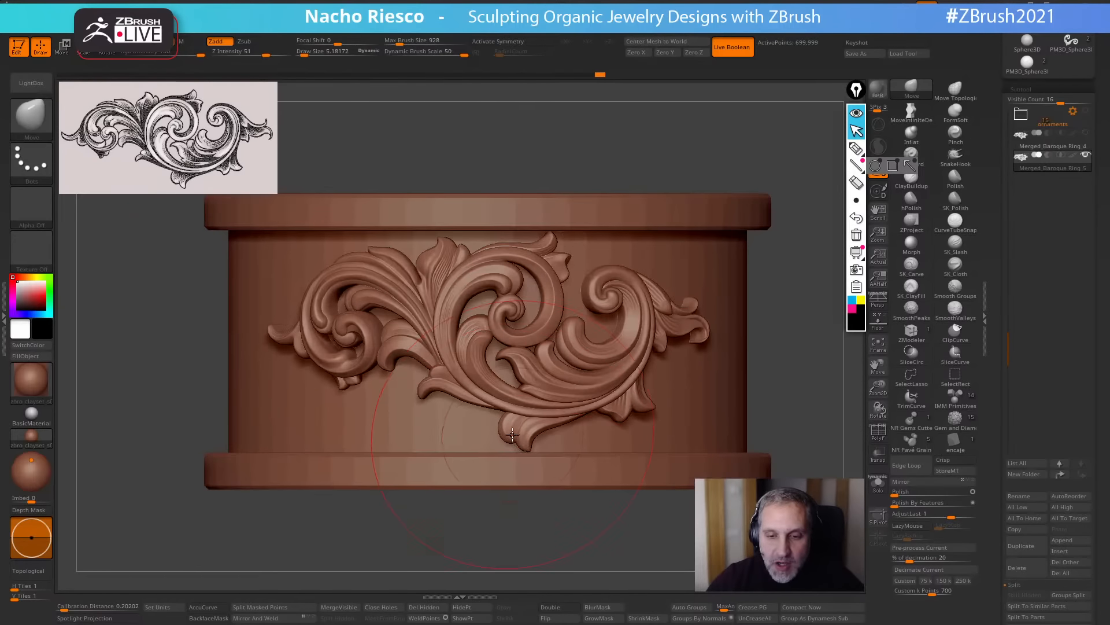
{"action": "key", "text": "s"}
{"action": "left_click_drag", "start_coordinate": [513, 435], "coordinate": [509, 436]}
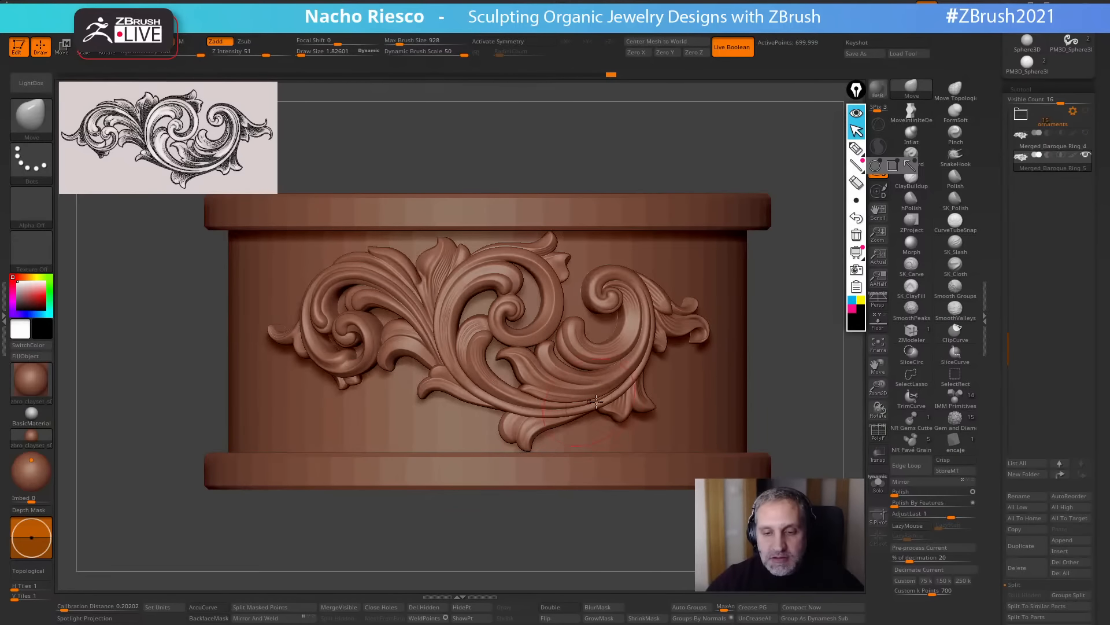
{"action": "left_click_drag", "start_coordinate": [806, 314], "coordinate": [619, 460]}
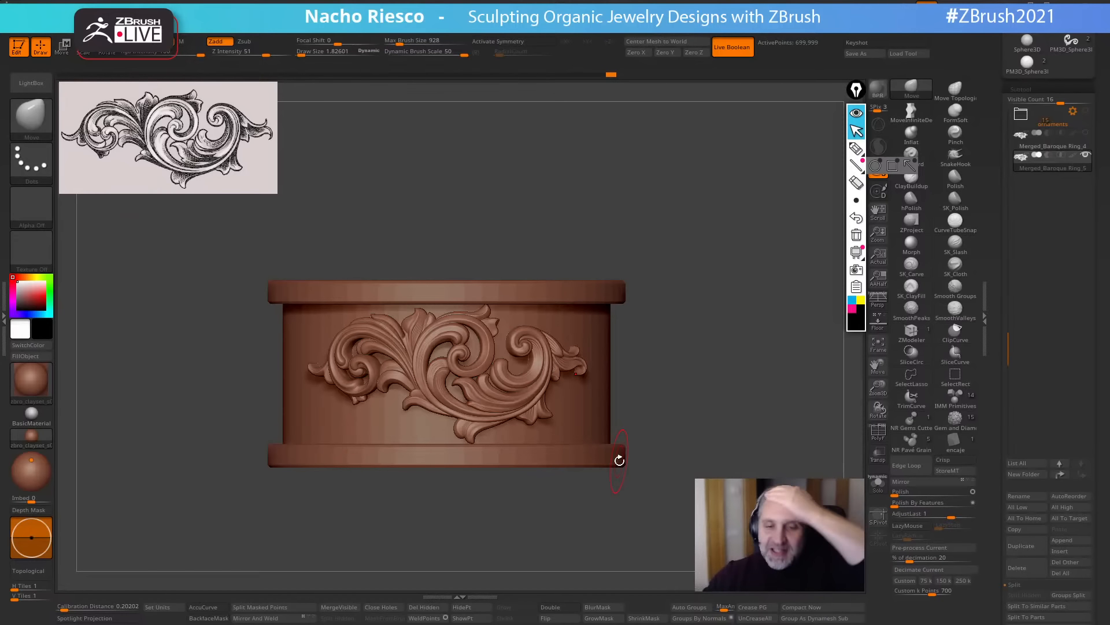
{"action": "mouse_move", "coordinate": [771, 423]}
{"action": "left_mouse_down"}
{"action": "mouse_move", "coordinate": [691, 529]}
{"action": "mouse_move", "coordinate": [741, 446]}
{"action": "left_mouse_up"}
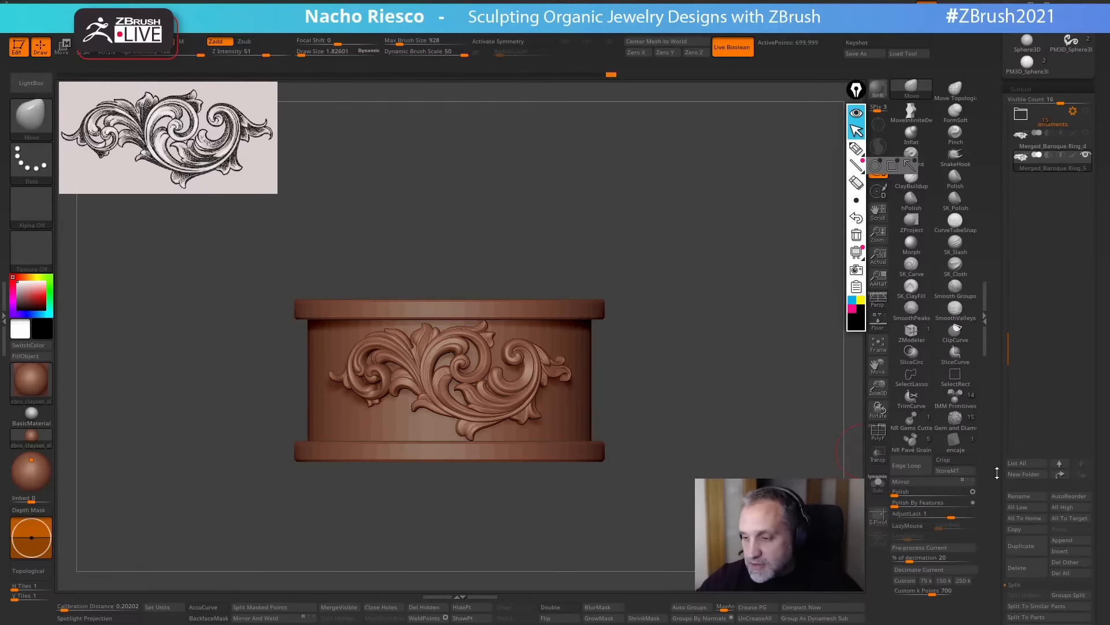
Turn on Array Mesh for the fitted ornament.
{"action": "scroll", "coordinate": [994, 449], "scroll_direction": "down", "scroll_amount": 2}
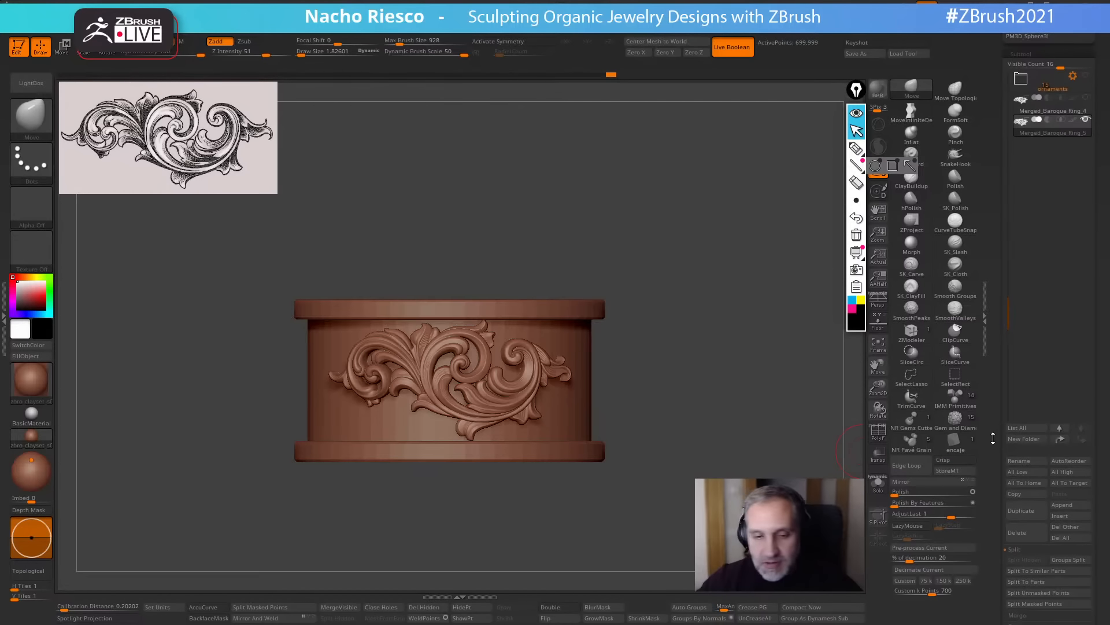
{"action": "scroll", "coordinate": [996, 468], "scroll_direction": "down", "scroll_amount": 2}
{"action": "scroll", "coordinate": [997, 439], "scroll_direction": "up", "scroll_amount": 5}
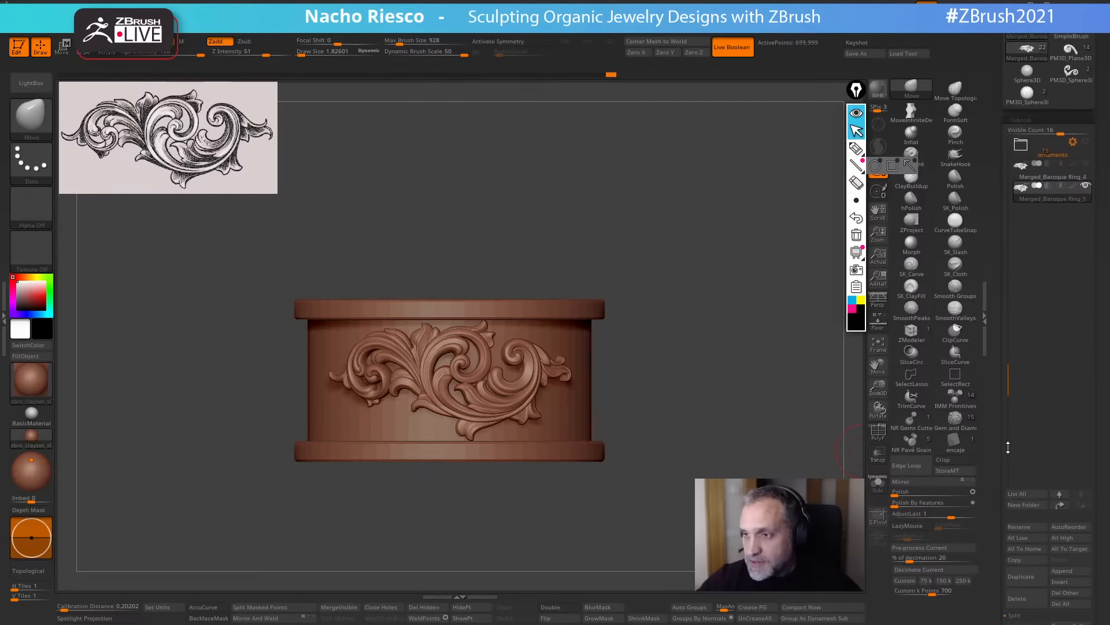
{"action": "left_click_drag", "start_coordinate": [990, 510], "coordinate": [992, 348]}
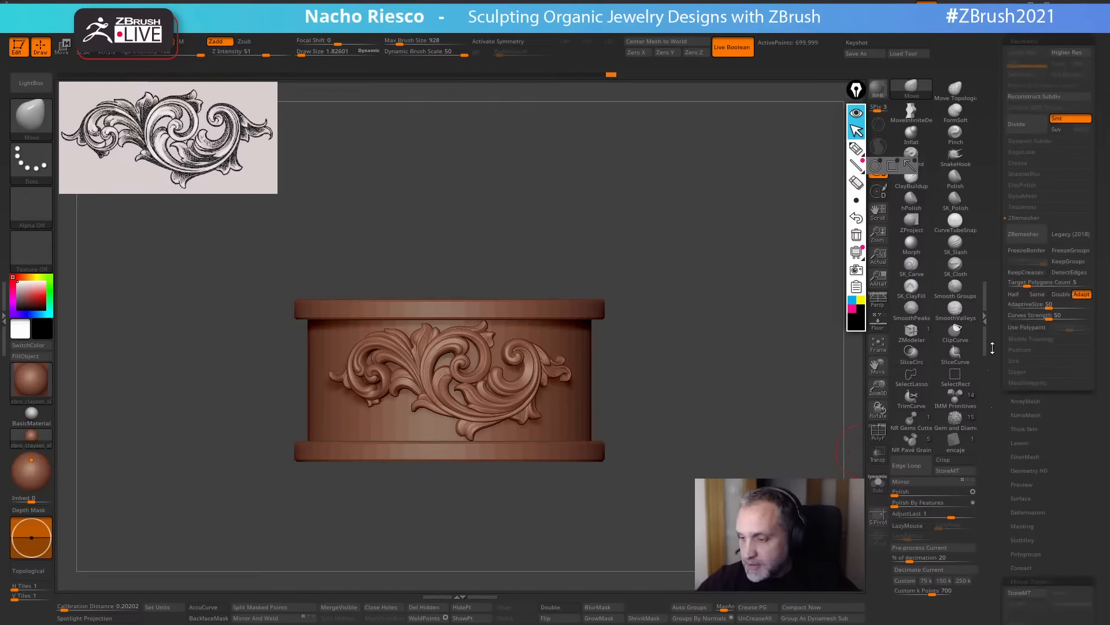
{"action": "left_click", "coordinate": [1029, 401]}
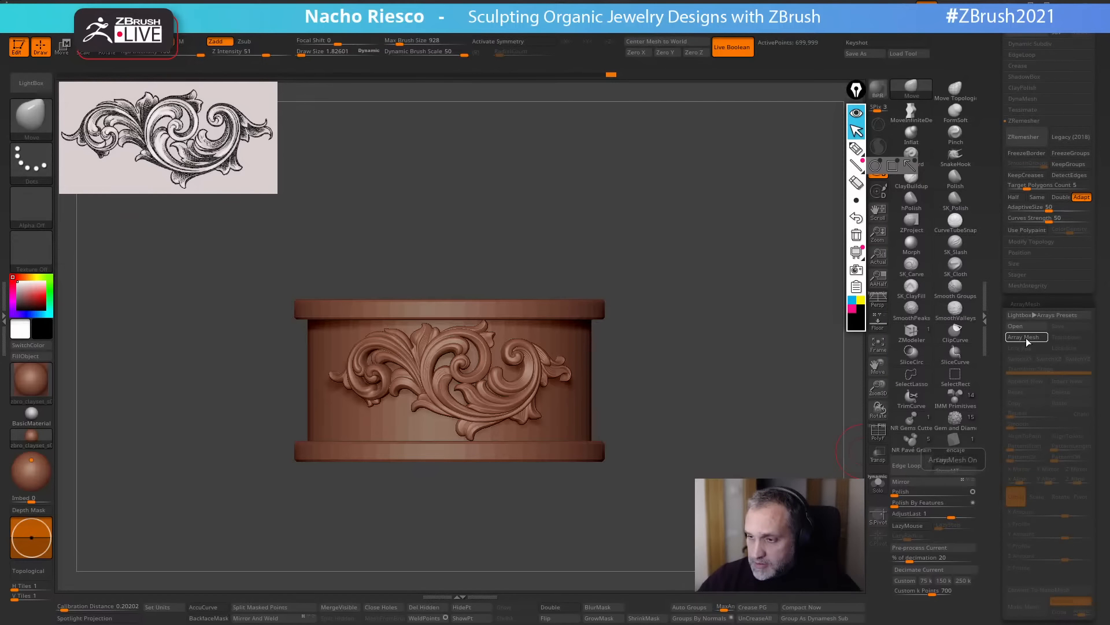
{"action": "left_click", "coordinate": [1027, 338]}
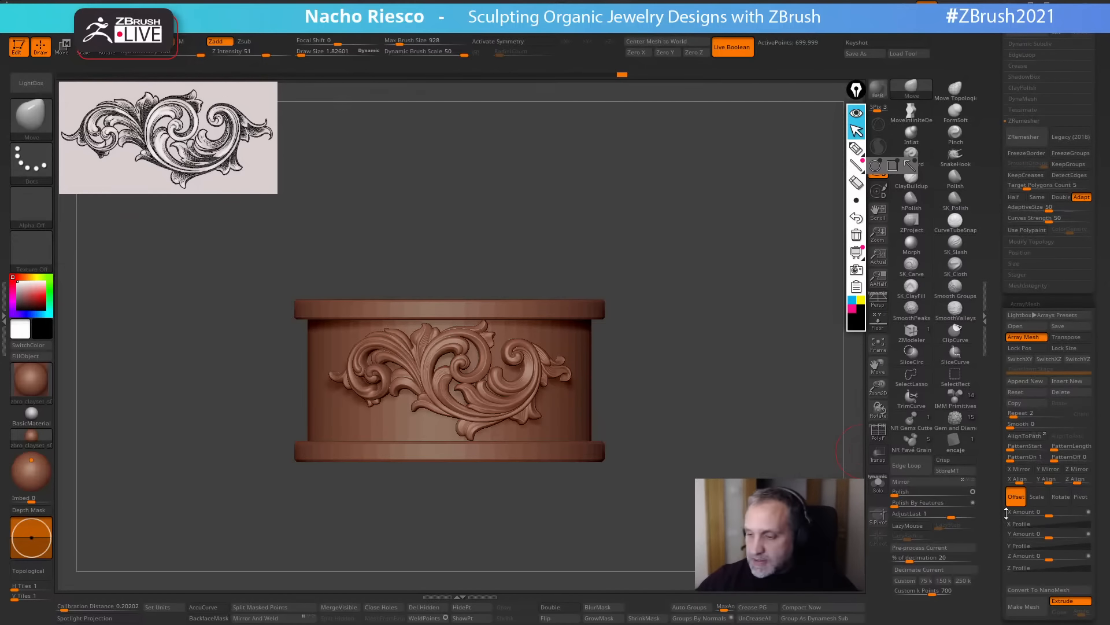
Switch the ornament's Array Mesh to its Rotate settings and turn on Lock Pos.
{"action": "scroll", "coordinate": [1041, 491], "scroll_direction": "down", "scroll_amount": 2}
{"action": "left_click", "coordinate": [1061, 444]}
{"action": "left_click_drag", "start_coordinate": [722, 347], "coordinate": [729, 439]}
{"action": "left_click", "coordinate": [1050, 505]}
{"action": "mouse_move", "coordinate": [1049, 505]}
{"action": "left_mouse_down"}
{"action": "mouse_move", "coordinate": [1061, 504]}
{"action": "mouse_move", "coordinate": [1040, 505]}
{"action": "left_mouse_up"}
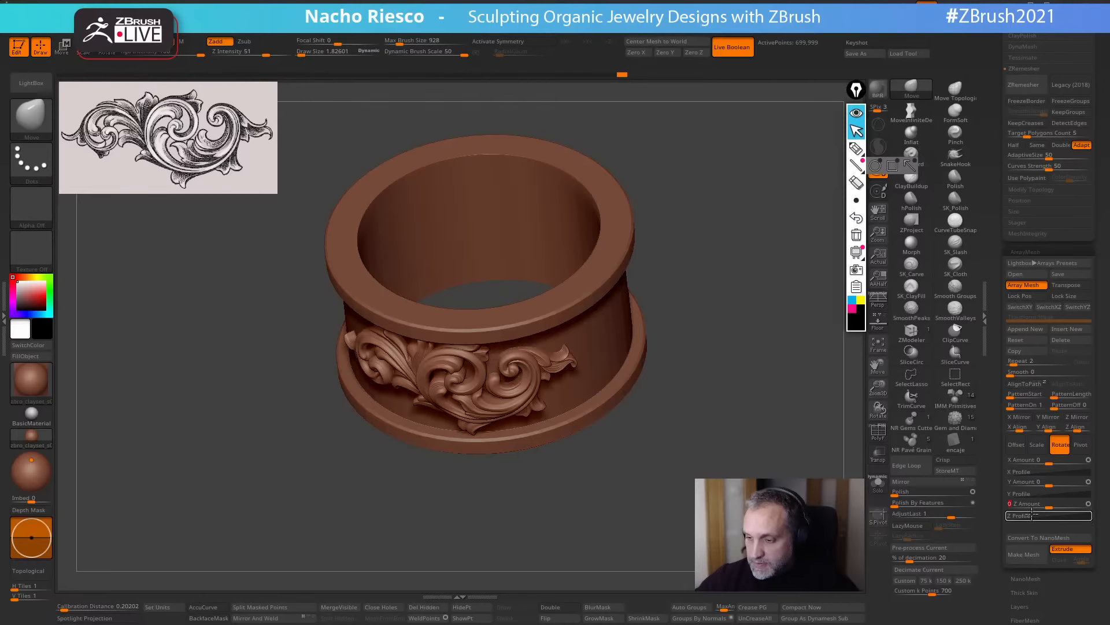
{"action": "left_click_drag", "start_coordinate": [723, 416], "coordinate": [711, 370]}
{"action": "left_click_drag", "start_coordinate": [734, 530], "coordinate": [694, 533], "text": "alt"}
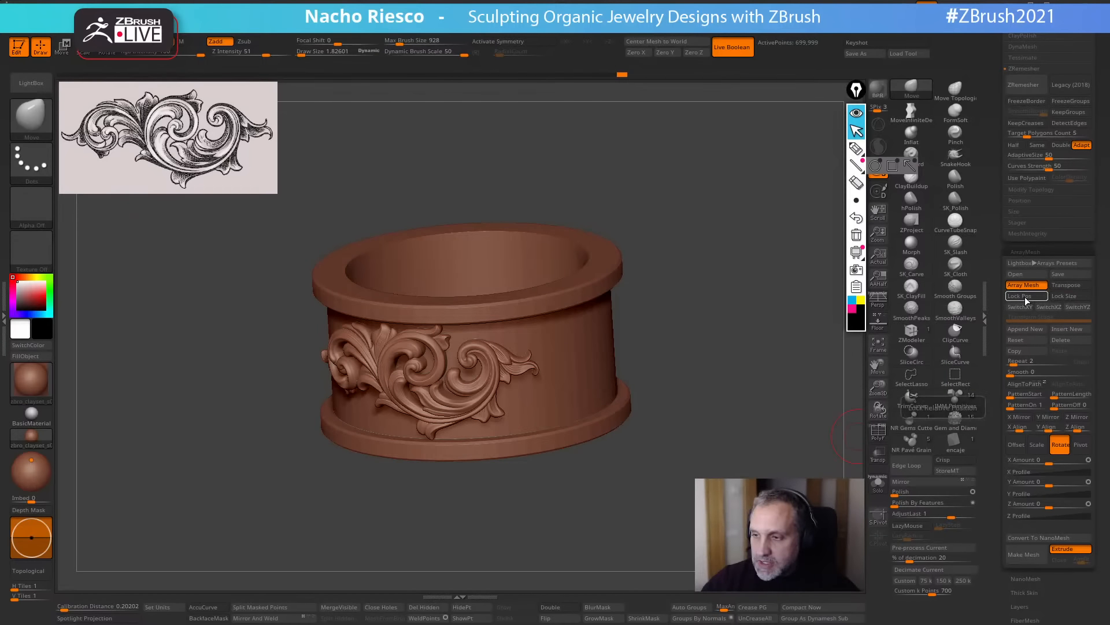
{"action": "left_click", "coordinate": [1022, 296]}
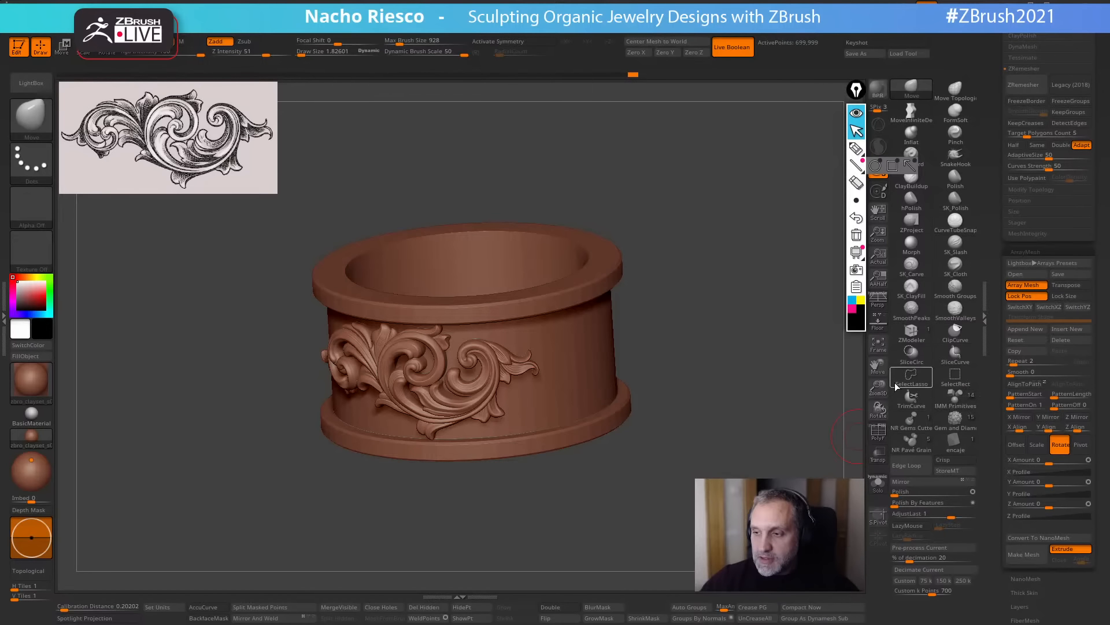
Set the array's Z rotation amount to 360.
{"action": "left_click_drag", "start_coordinate": [1050, 504], "coordinate": [1071, 505]}
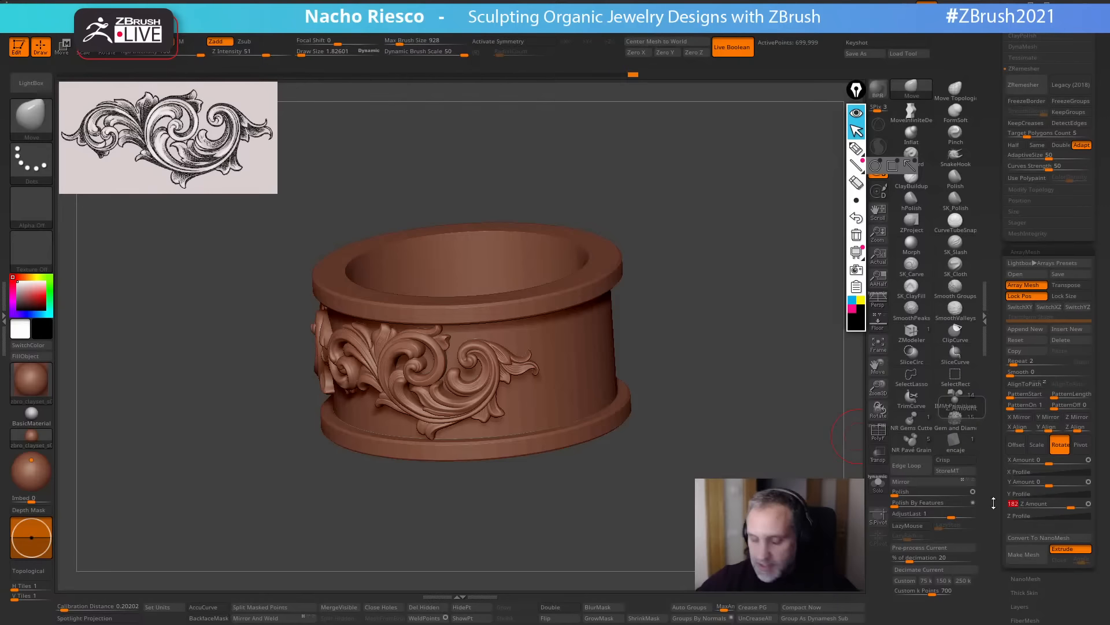
{"action": "type", "text": "3"}
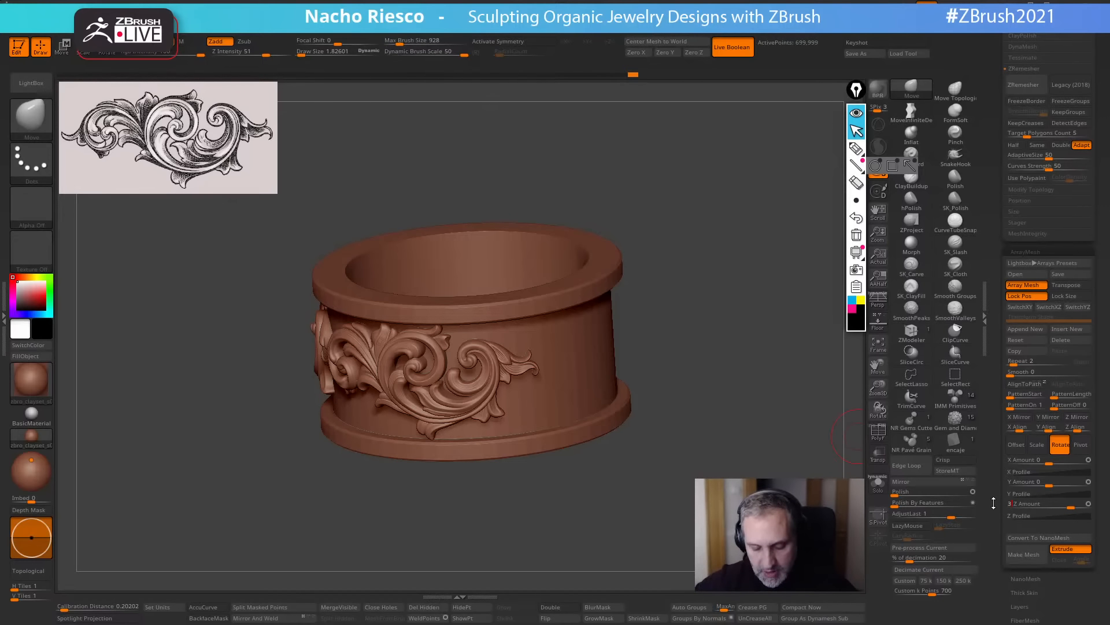
{"action": "type", "text": "60"}
{"action": "key", "text": "Return"}
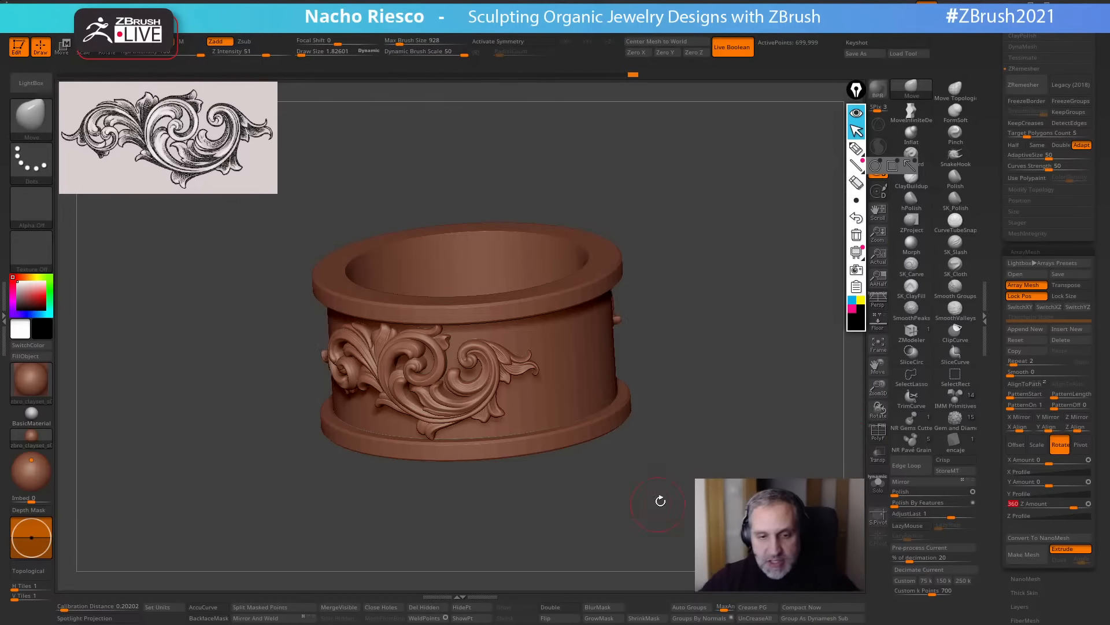
Set the array's repeat count to 4 so the ornaments surround the ring band.
{"action": "left_click_drag", "start_coordinate": [659, 498], "coordinate": [515, 495]}
{"action": "left_click_drag", "start_coordinate": [1016, 364], "coordinate": [1017, 363]}
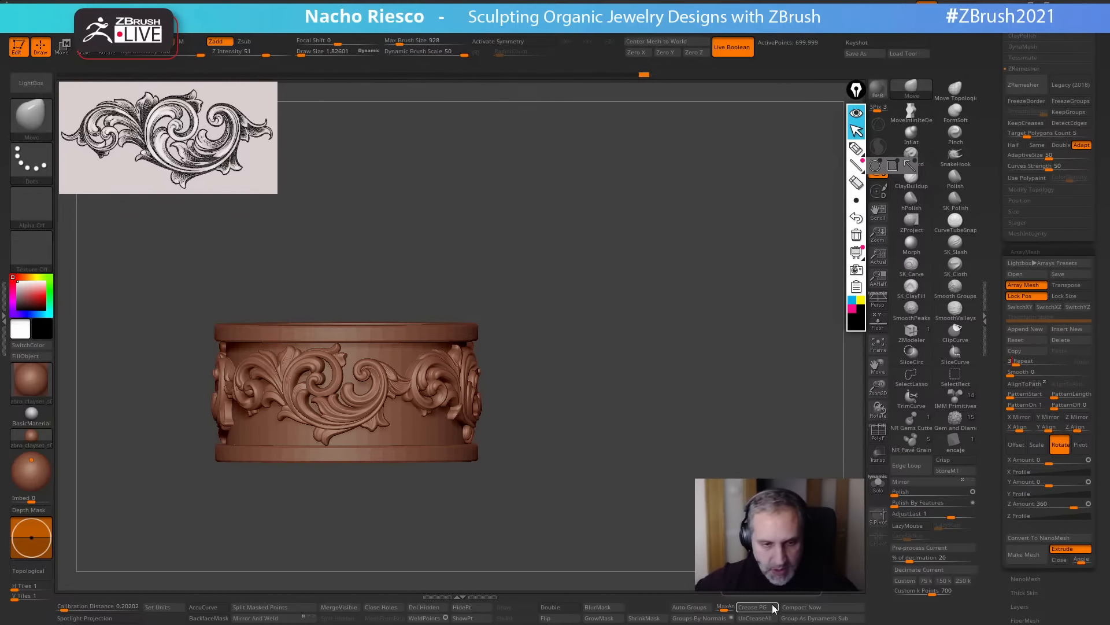
{"action": "left_click_drag", "start_coordinate": [665, 462], "coordinate": [713, 476], "text": "shift"}
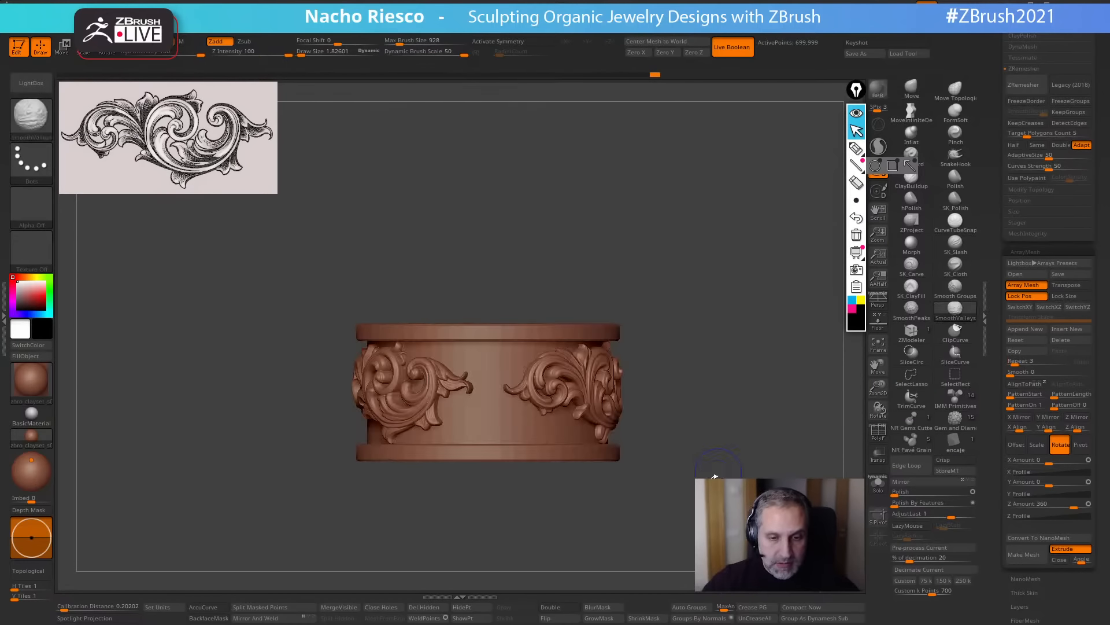
{"action": "left_click", "coordinate": [1030, 362]}
{"action": "key", "text": "Return"}
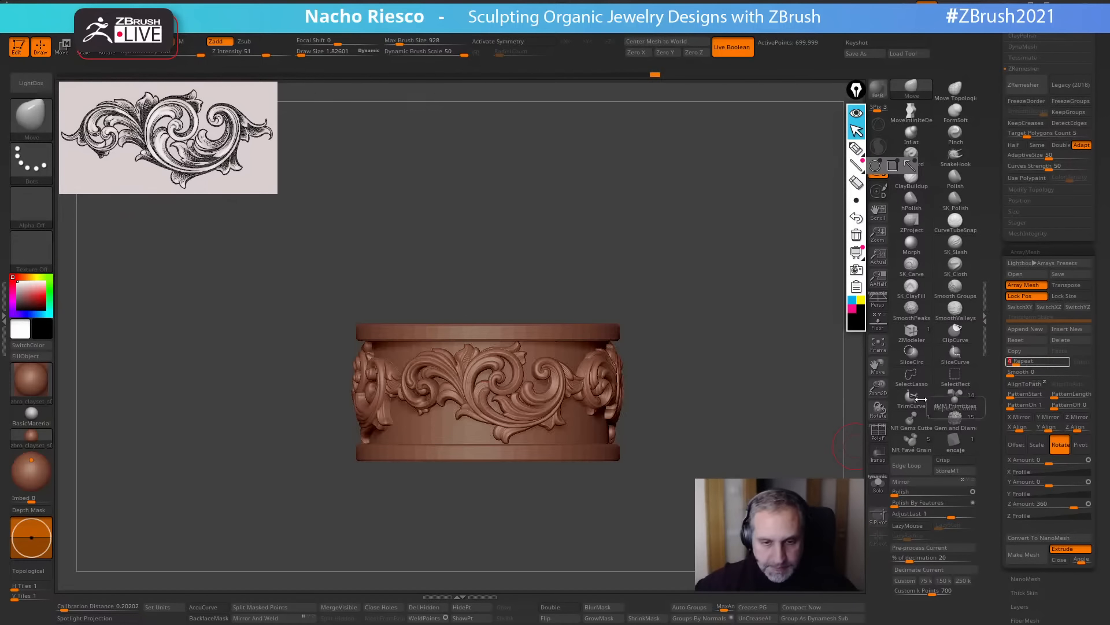
Inspect the repeated ornaments around the band, with and without PolyFrame, especially where neighbouring copies meet.
{"action": "left_click_drag", "start_coordinate": [757, 466], "coordinate": [663, 490]}
{"action": "key", "text": "f"}
{"action": "mouse_move", "coordinate": [675, 566]}
{"action": "left_mouse_down"}
{"action": "mouse_move", "coordinate": [730, 576]}
{"action": "mouse_move", "coordinate": [767, 567]}
{"action": "mouse_move", "coordinate": [708, 562]}
{"action": "mouse_move", "coordinate": [639, 528]}
{"action": "mouse_move", "coordinate": [765, 515]}
{"action": "mouse_move", "coordinate": [749, 487]}
{"action": "mouse_move", "coordinate": [788, 480]}
{"action": "mouse_move", "coordinate": [712, 486]}
{"action": "mouse_move", "coordinate": [699, 509]}
{"action": "mouse_move", "coordinate": [763, 491]}
{"action": "mouse_move", "coordinate": [769, 477]}
{"action": "left_mouse_up"}
{"action": "left_click", "coordinate": [879, 435]}
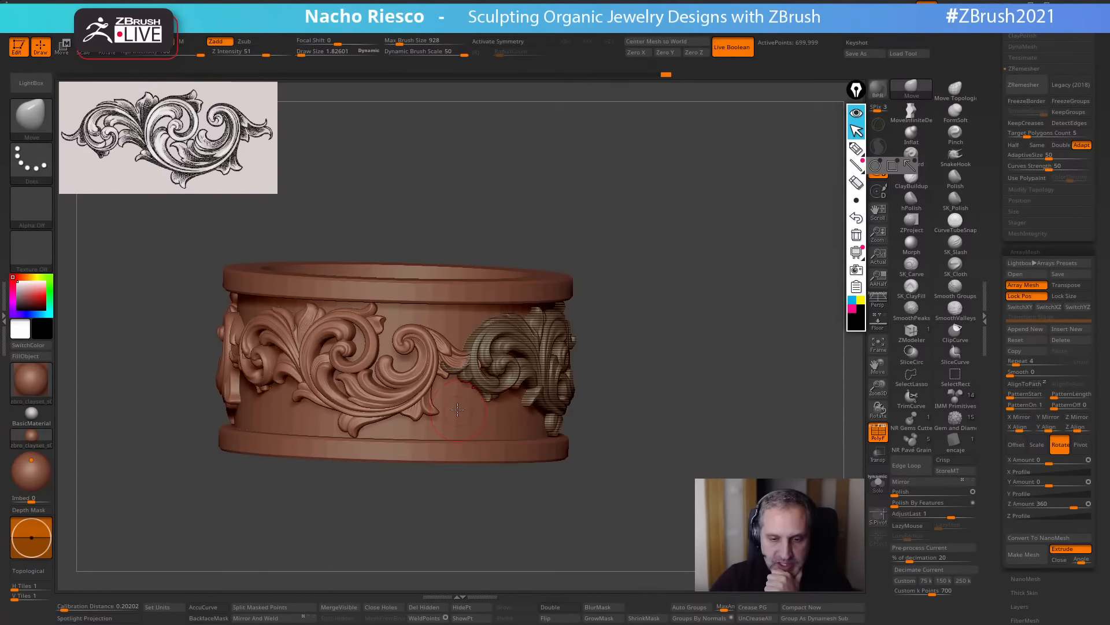
{"action": "left_click_drag", "start_coordinate": [620, 316], "coordinate": [422, 394]}
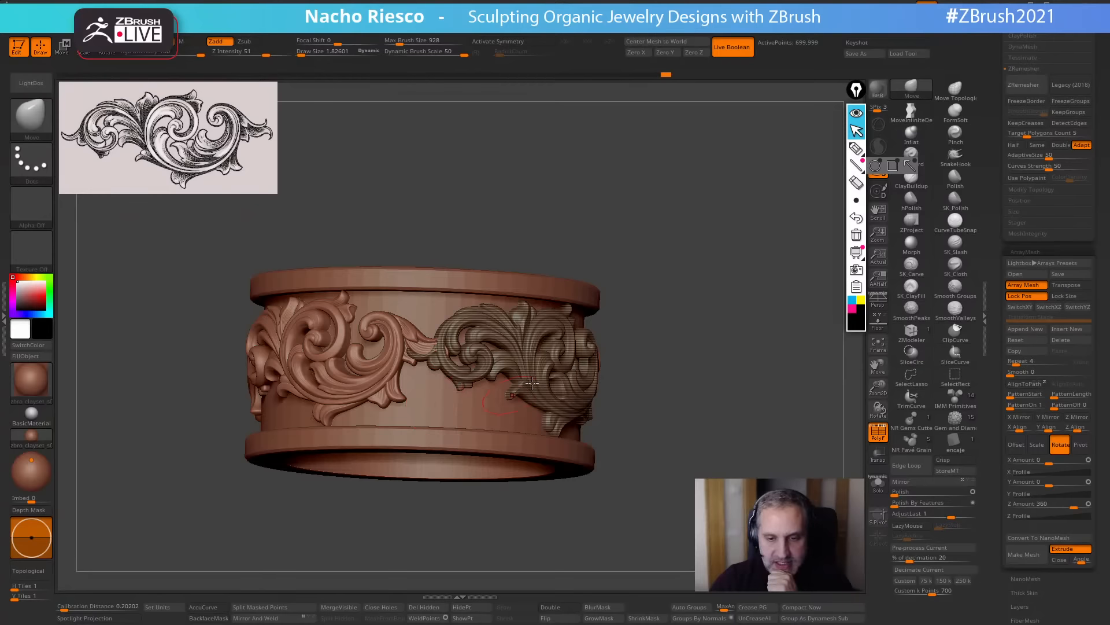
{"action": "left_click_drag", "start_coordinate": [688, 316], "coordinate": [868, 461]}
{"action": "left_click", "coordinate": [875, 436]}
{"action": "left_click_drag", "start_coordinate": [783, 395], "coordinate": [838, 481], "text": "alt"}
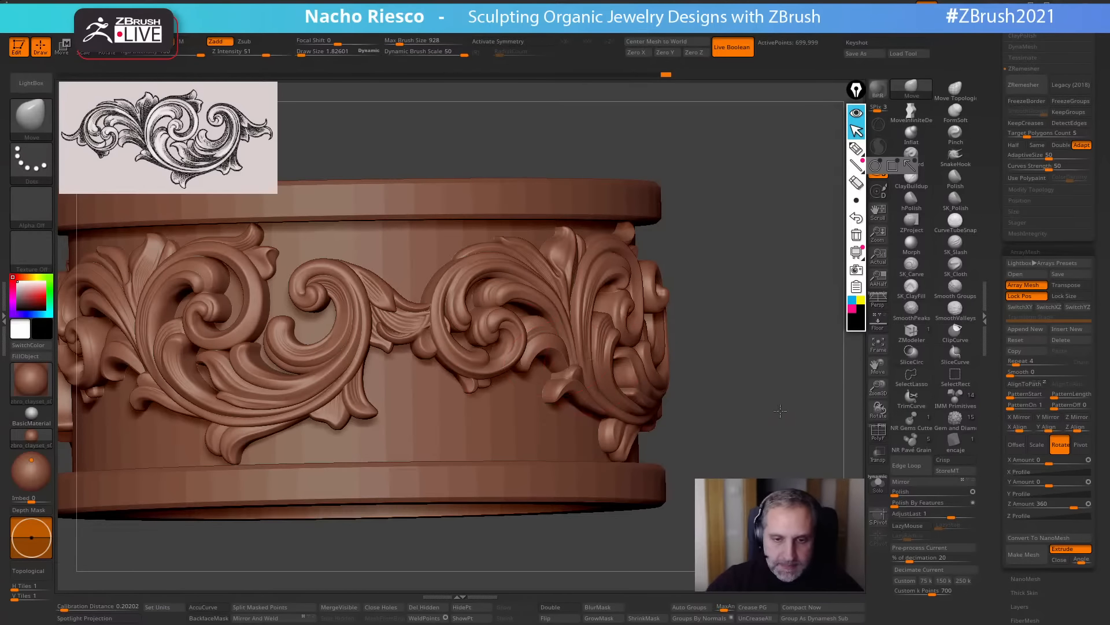
{"action": "left_click_drag", "start_coordinate": [780, 410], "coordinate": [779, 425], "text": "alt"}
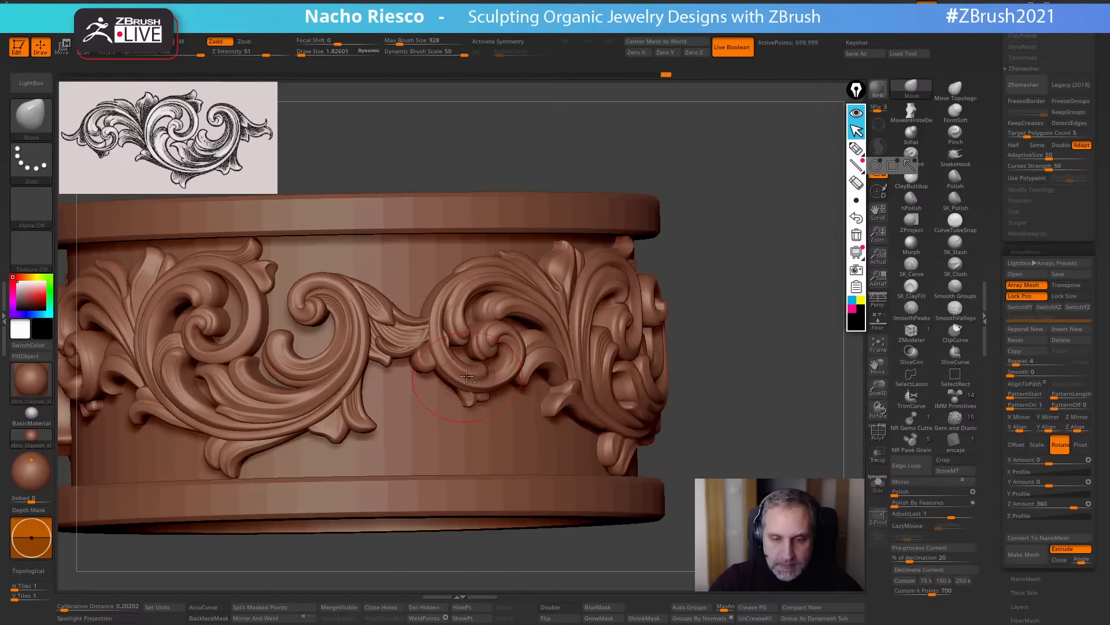
Solo the ornament with PolyFrame on and split it into polygroups with Auto Groups.
{"action": "left_click", "coordinate": [878, 487]}
{"action": "left_click_drag", "start_coordinate": [821, 462], "coordinate": [844, 473]}
{"action": "left_click", "coordinate": [878, 432]}
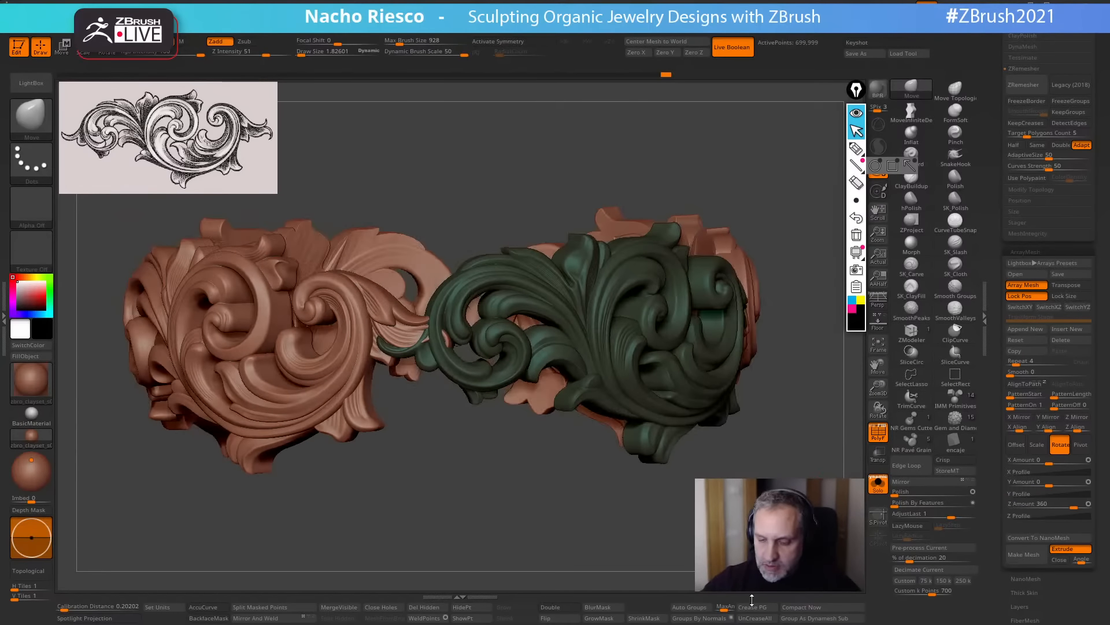
{"action": "left_click", "coordinate": [700, 607]}
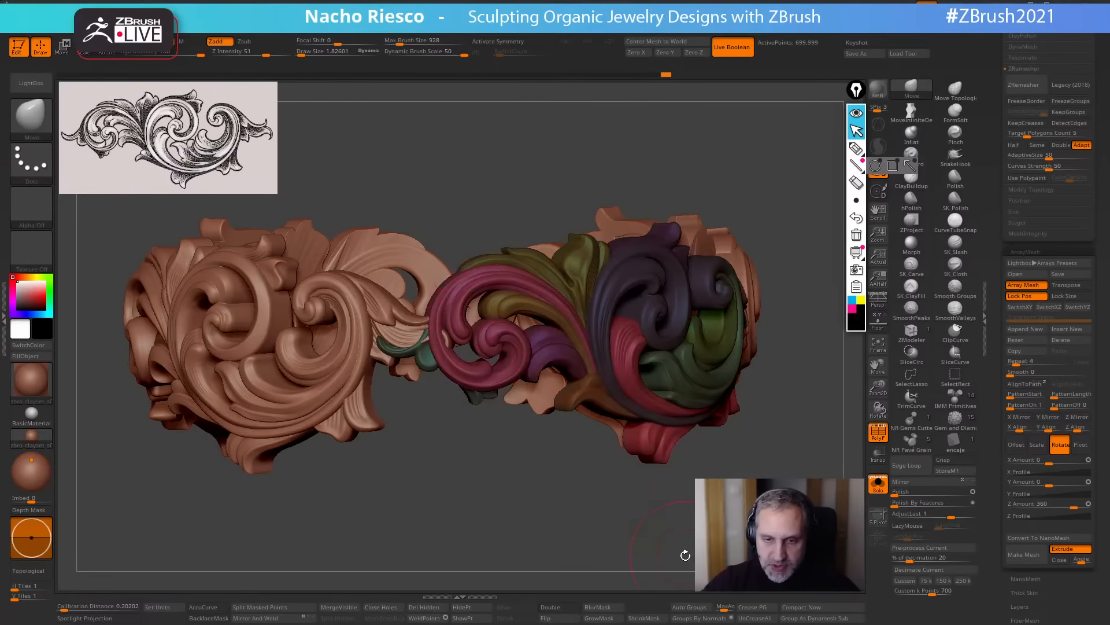
Hide the small leaf polygroup that overlaps the neighbouring copy and bring the ring back into view.
{"action": "left_click_drag", "start_coordinate": [686, 550], "coordinate": [533, 444]}
{"action": "key", "text": "ctrl+shift"}
{"action": "left_click", "coordinate": [425, 358], "text": "ctrl+shift"}
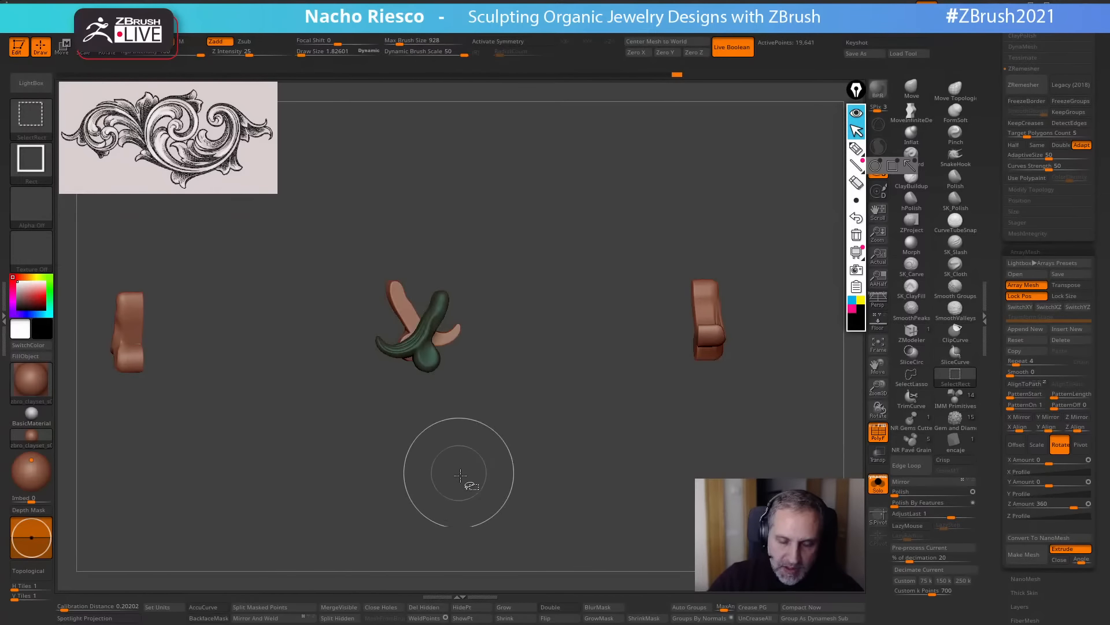
{"action": "left_click_drag", "start_coordinate": [470, 488], "coordinate": [488, 546], "text": "ctrl+shift"}
{"action": "left_click_drag", "start_coordinate": [752, 559], "coordinate": [530, 548]}
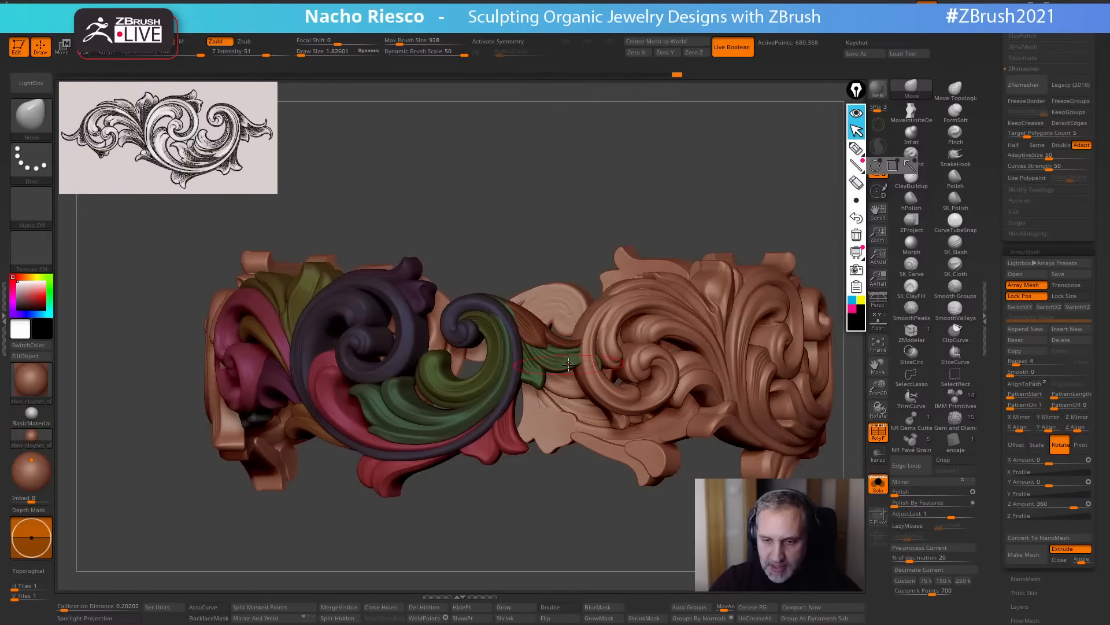
{"action": "left_click", "coordinate": [877, 486]}
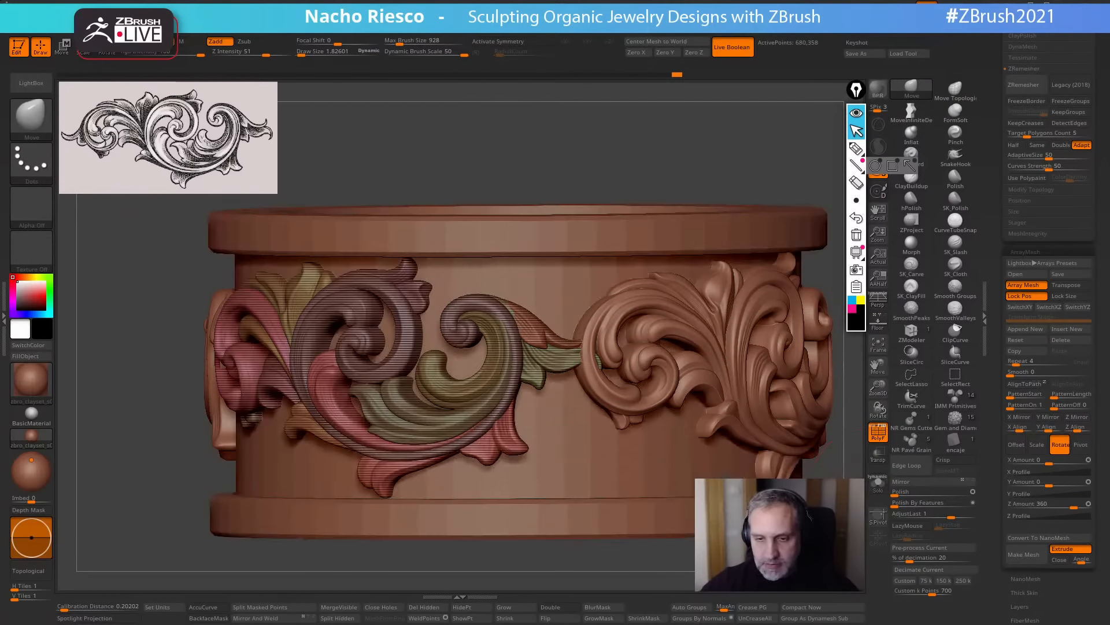
Adjust the end leaves toward the next ornament using the Move Topological brush at draw sizes 3.52968 and 4.30407.
{"action": "left_click", "coordinate": [906, 93]}
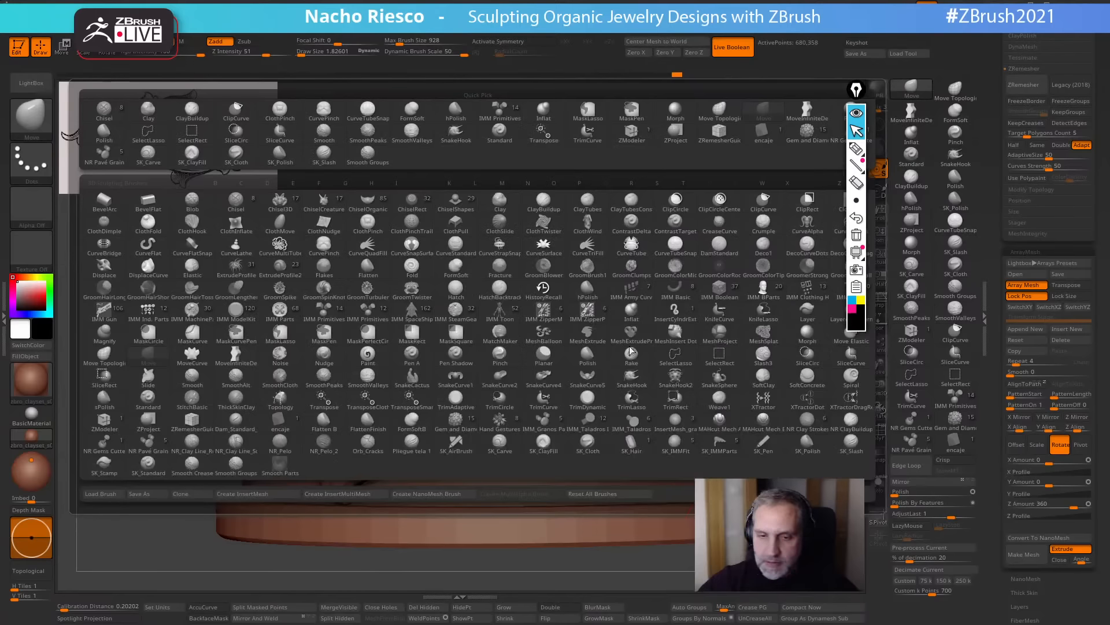
{"action": "left_click", "coordinate": [954, 91]}
{"action": "key", "text": "s"}
{"action": "mouse_move", "coordinate": [532, 388]}
{"action": "left_mouse_down"}
{"action": "mouse_move", "coordinate": [547, 380]}
{"action": "mouse_move", "coordinate": [519, 386]}
{"action": "left_mouse_up"}
{"action": "key", "text": "s"}
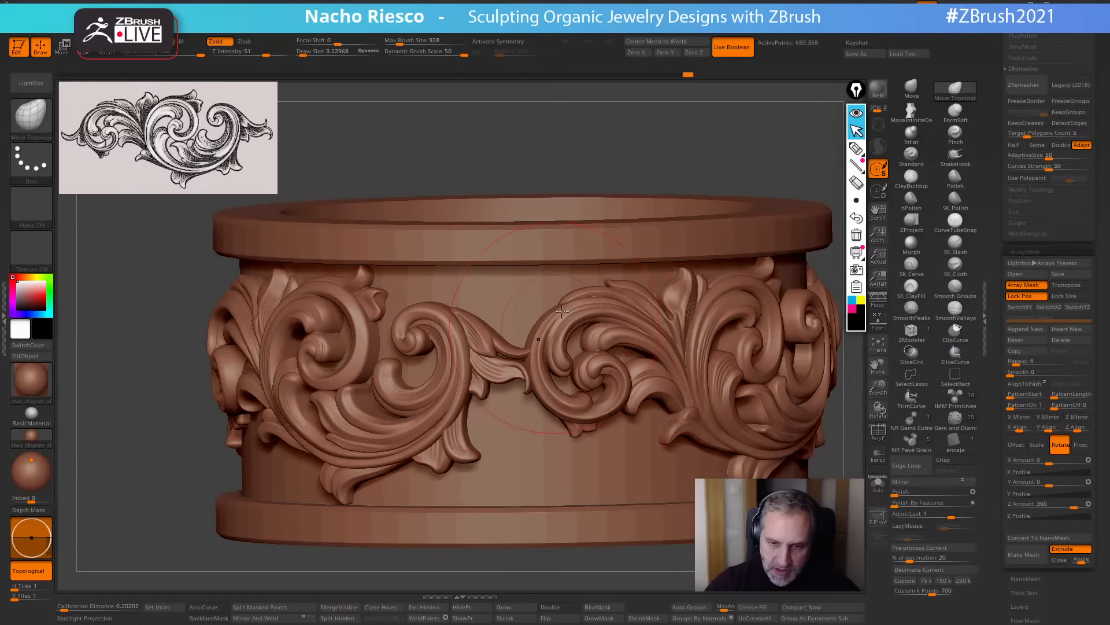
{"action": "left_click_drag", "start_coordinate": [626, 174], "coordinate": [642, 119]}
{"action": "key", "text": "s"}
{"action": "left_click_drag", "start_coordinate": [526, 377], "coordinate": [523, 377]}
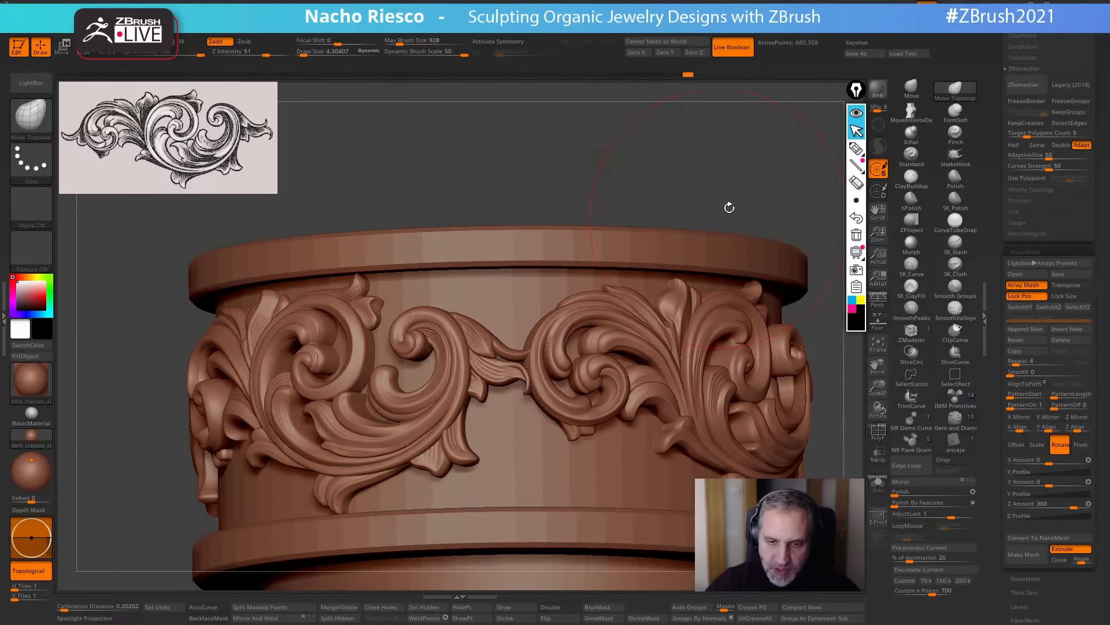
Refine the lower end leaf beside the neighbouring scroll with Move Topological at draw size 2.29065.
{"action": "left_click_drag", "start_coordinate": [729, 207], "coordinate": [647, 301]}
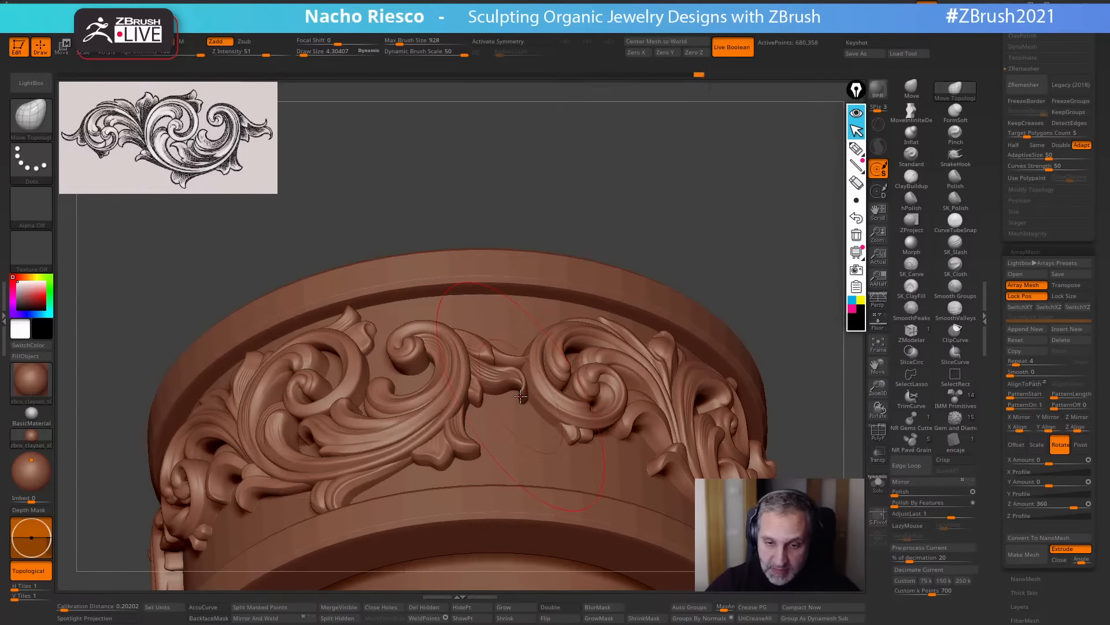
{"action": "key", "text": "s"}
{"action": "left_click_drag", "start_coordinate": [521, 397], "coordinate": [523, 384]}
{"action": "left_click_drag", "start_coordinate": [625, 276], "coordinate": [616, 336]}
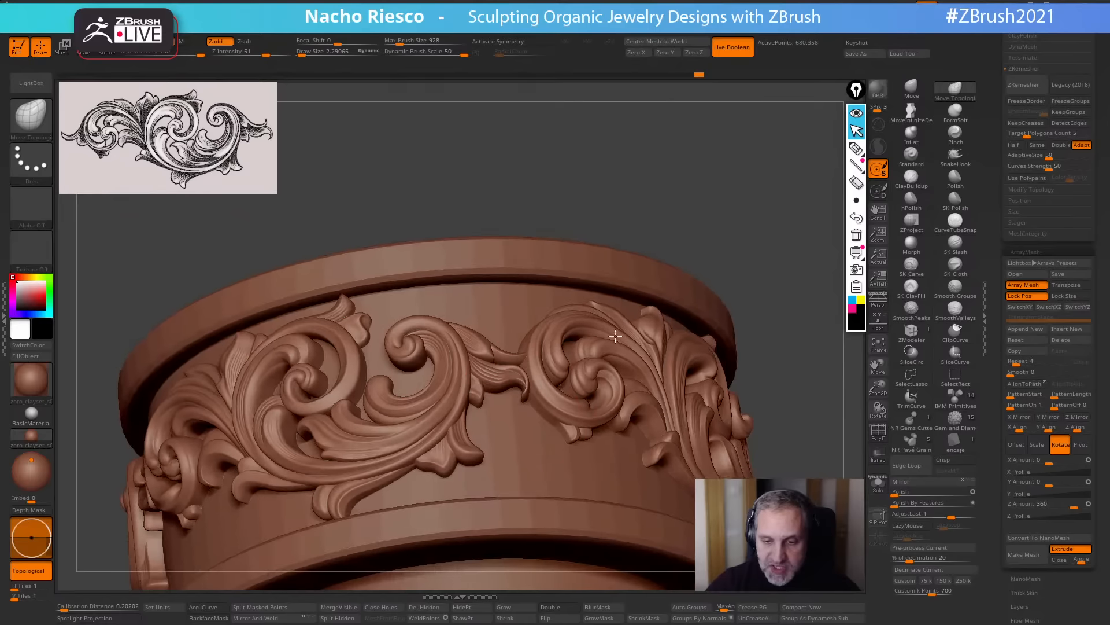
Reshape the tips of the upper and lower end leaves with Move Topological at draw sizes 5.18172 and 2.29065.
{"action": "mouse_move", "coordinate": [780, 245]}
{"action": "left_mouse_down"}
{"action": "mouse_move", "coordinate": [559, 373]}
{"action": "mouse_move", "coordinate": [521, 381]}
{"action": "left_mouse_up"}
{"action": "key", "text": "s"}
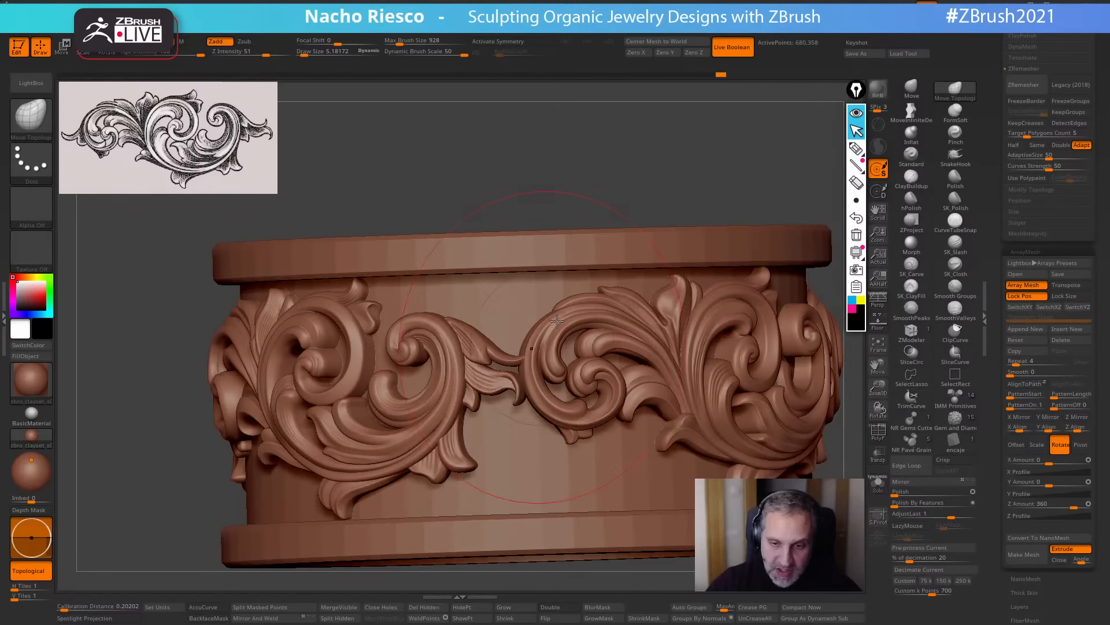
{"action": "left_click_drag", "start_coordinate": [642, 174], "coordinate": [728, 167]}
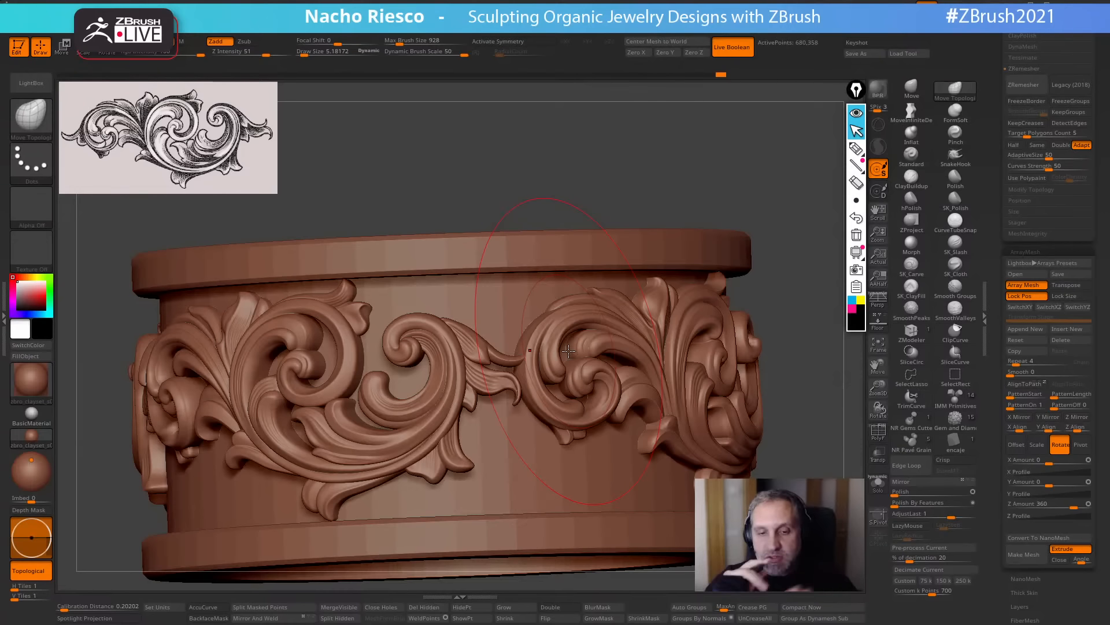
{"action": "left_click_drag", "start_coordinate": [821, 341], "coordinate": [516, 361]}
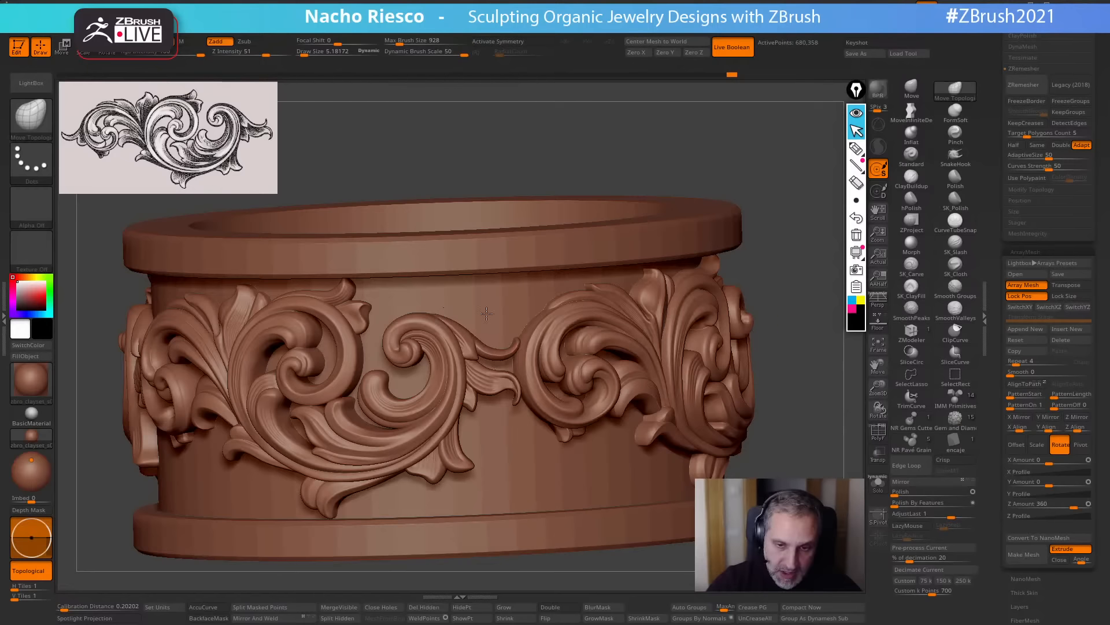
{"action": "left_click_drag", "start_coordinate": [513, 335], "coordinate": [512, 334]}
{"action": "right_click_drag", "start_coordinate": [523, 414], "coordinate": [516, 399]}
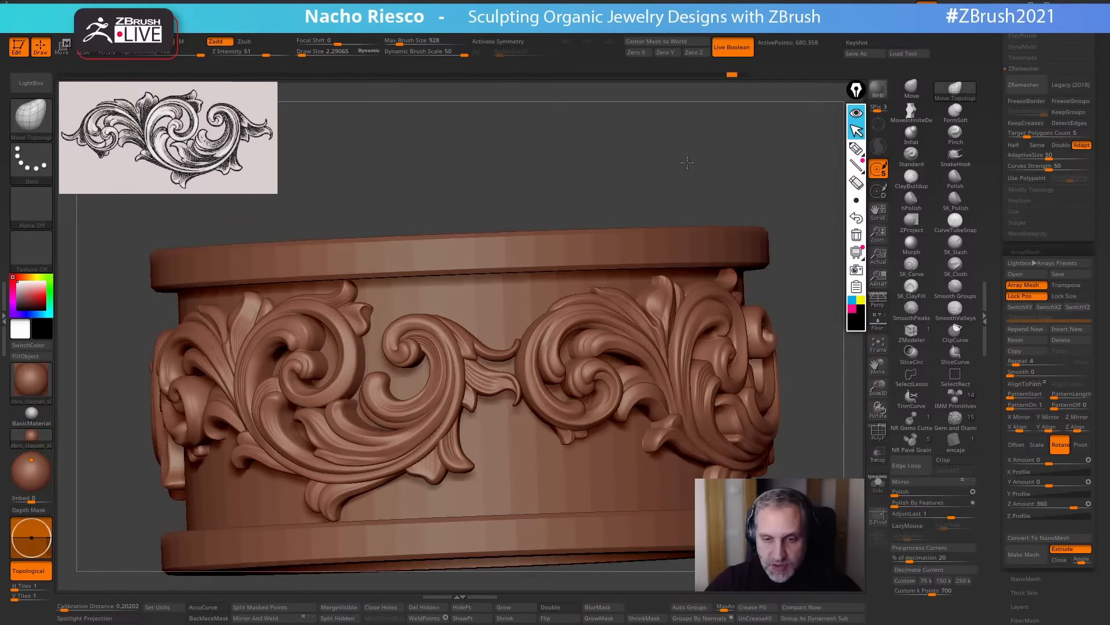
{"action": "mouse_move", "coordinate": [687, 163]}
{"action": "right_mouse_down", "text": "ctrl"}
{"action": "mouse_move", "coordinate": [674, 169]}
{"action": "mouse_move", "coordinate": [685, 197]}
{"action": "right_mouse_up", "text": "ctrl"}
Adjust the end leaf tips against the neighbouring scroll with the MoveInfiniteDepth brush, starting at draw size 4.30407.
{"action": "left_click", "coordinate": [911, 114]}
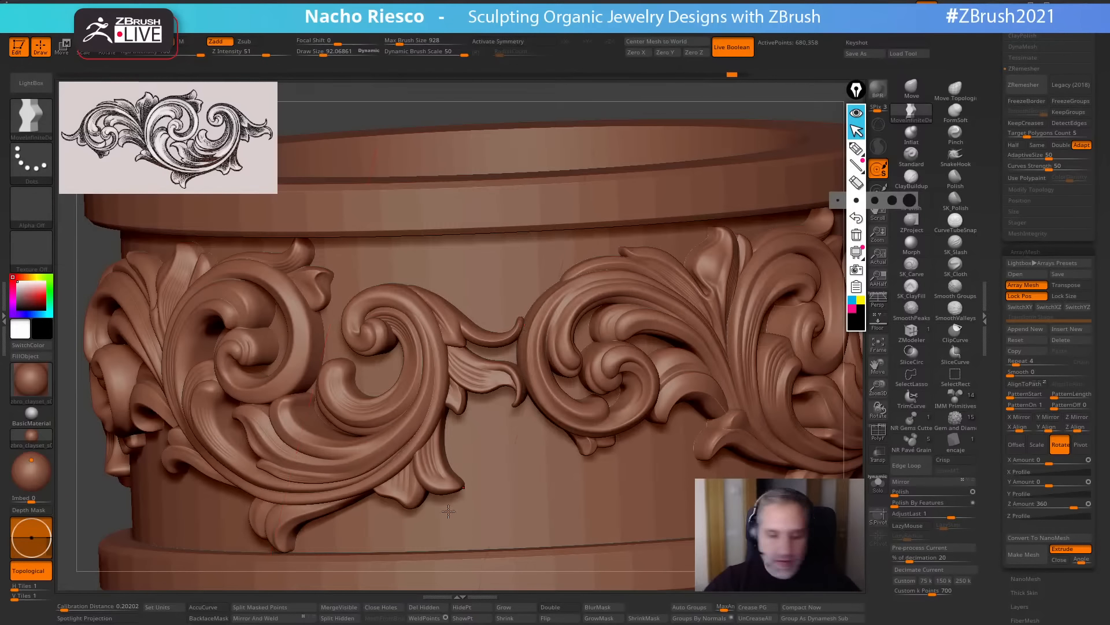
{"action": "key", "text": "s"}
{"action": "mouse_move", "coordinate": [509, 400]}
{"action": "left_mouse_down"}
{"action": "mouse_move", "coordinate": [486, 400]}
{"action": "mouse_move", "coordinate": [506, 402]}
{"action": "left_mouse_up"}
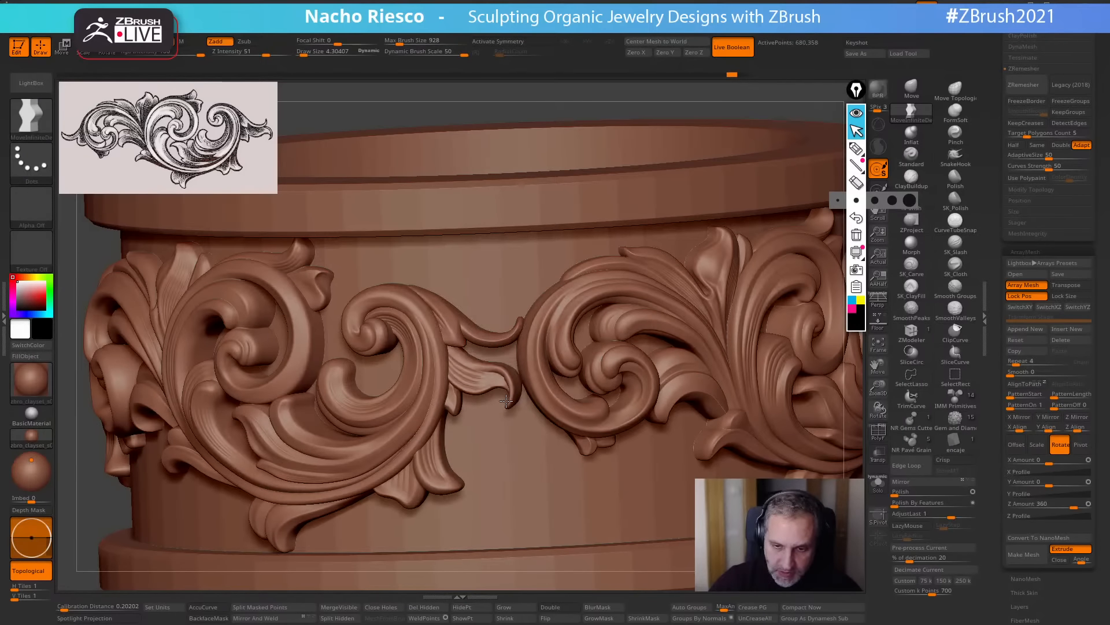
{"action": "right_click_drag", "start_coordinate": [518, 379], "coordinate": [523, 384]}
{"action": "key", "text": "s"}
{"action": "mouse_move", "coordinate": [515, 384]}
{"action": "left_mouse_down"}
{"action": "mouse_move", "coordinate": [501, 385]}
{"action": "mouse_move", "coordinate": [487, 349]}
{"action": "left_mouse_up"}
Mask everything except the lower end leaf and rotate it downward with the Transpose line, using draw size 2.85854.
{"action": "key", "text": "s"}
{"action": "key", "text": "w"}
{"action": "right_click_drag", "start_coordinate": [634, 132], "coordinate": [619, 200]}
{"action": "key", "text": "r"}
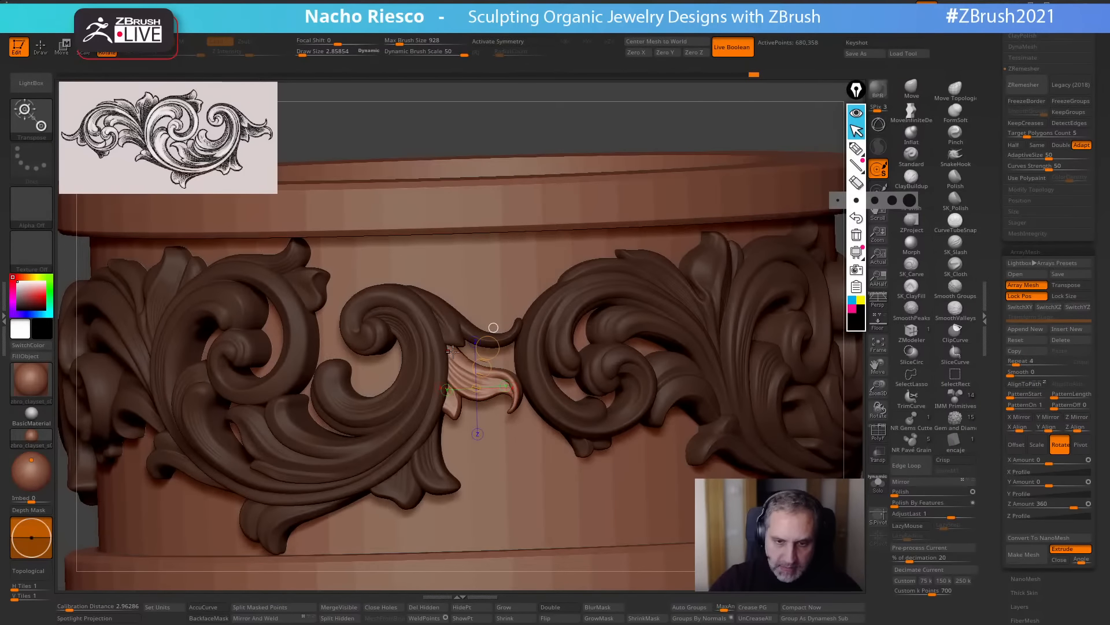
{"action": "mouse_move", "coordinate": [421, 352]}
{"action": "left_mouse_down"}
{"action": "mouse_move", "coordinate": [597, 353]}
{"action": "mouse_move", "coordinate": [568, 376]}
{"action": "mouse_move", "coordinate": [518, 365]}
{"action": "left_mouse_up"}
{"action": "key", "text": "w"}
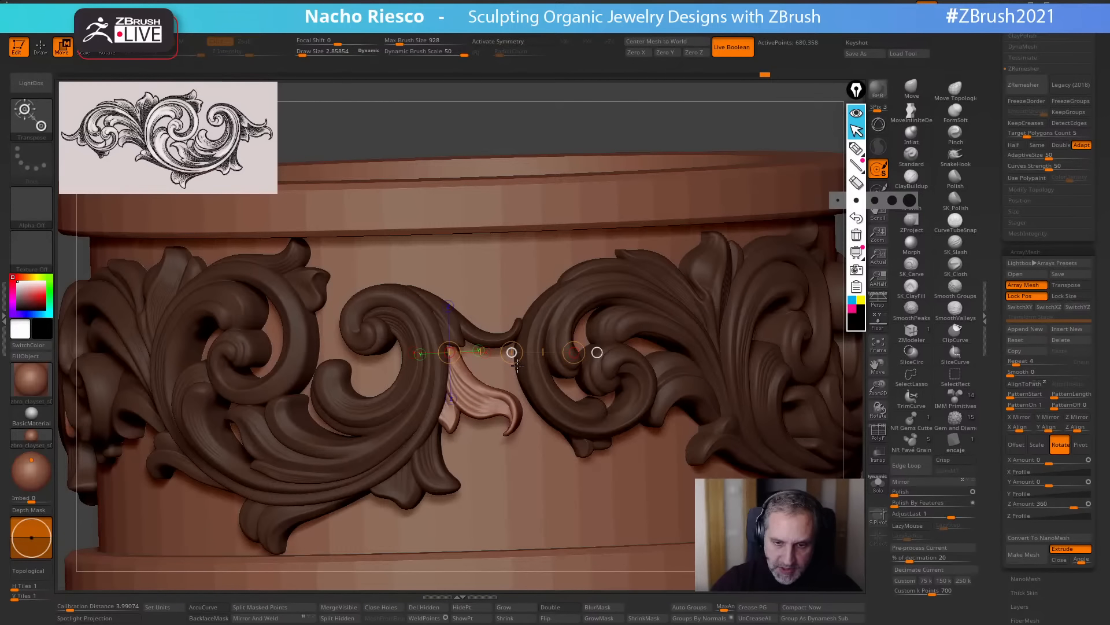
{"action": "key", "text": "q"}
{"action": "key", "text": "w"}
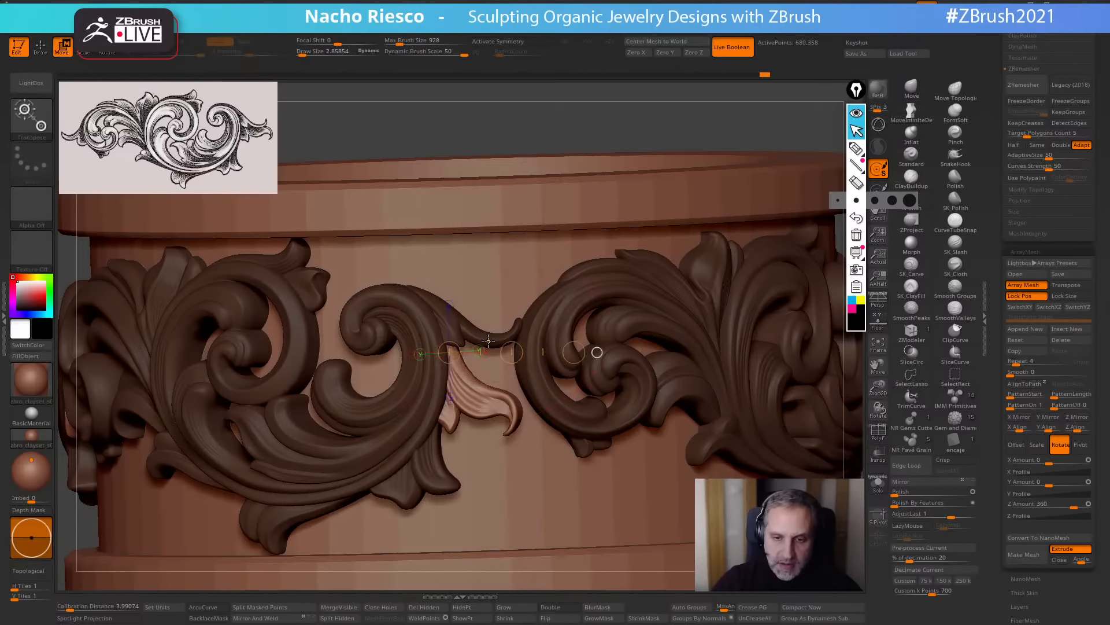
Mask everything except the upper end leaf and reposition it with the Transpose line.
{"action": "left_click", "coordinate": [496, 342], "text": "ctrl"}
{"action": "left_click_drag", "start_coordinate": [434, 317], "coordinate": [538, 317]}
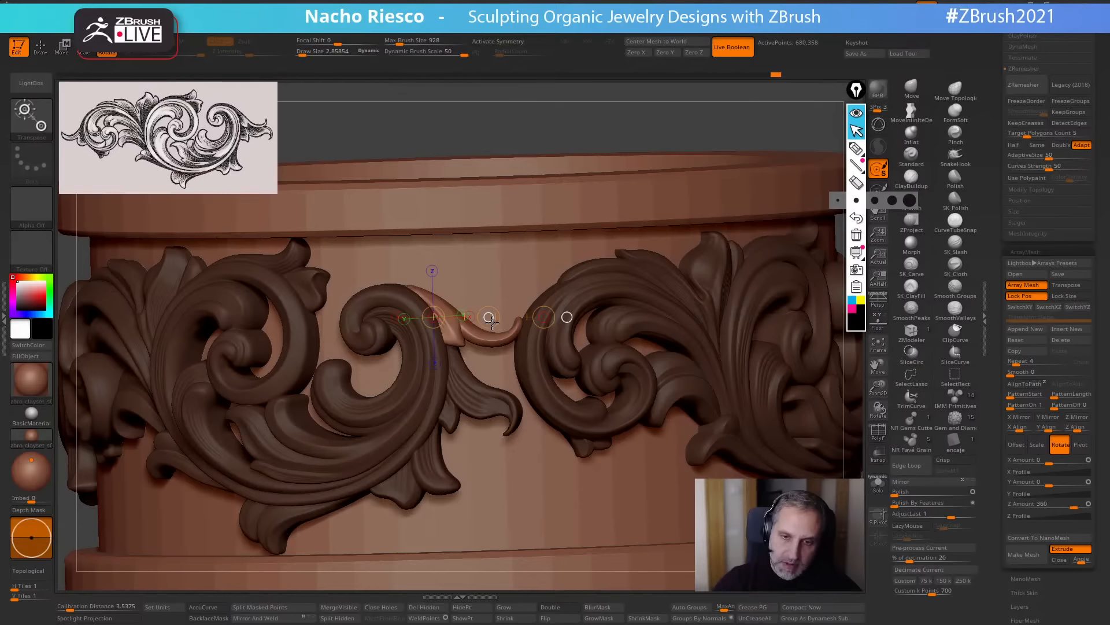
{"action": "key", "text": "w"}
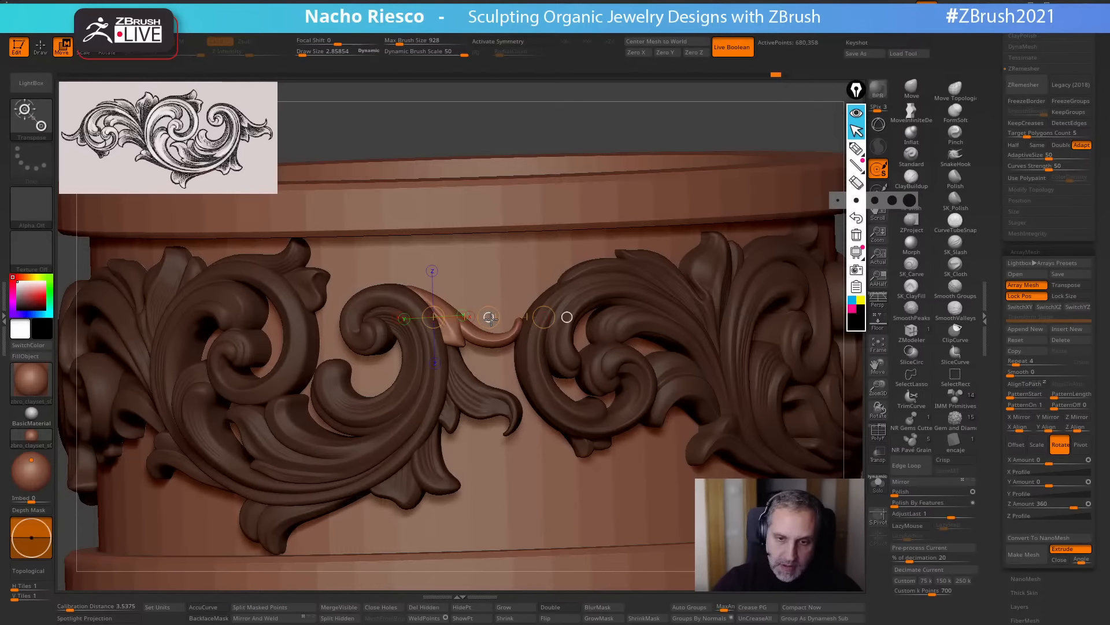
{"action": "left_click_drag", "start_coordinate": [490, 317], "coordinate": [489, 318]}
{"action": "key", "text": "q"}
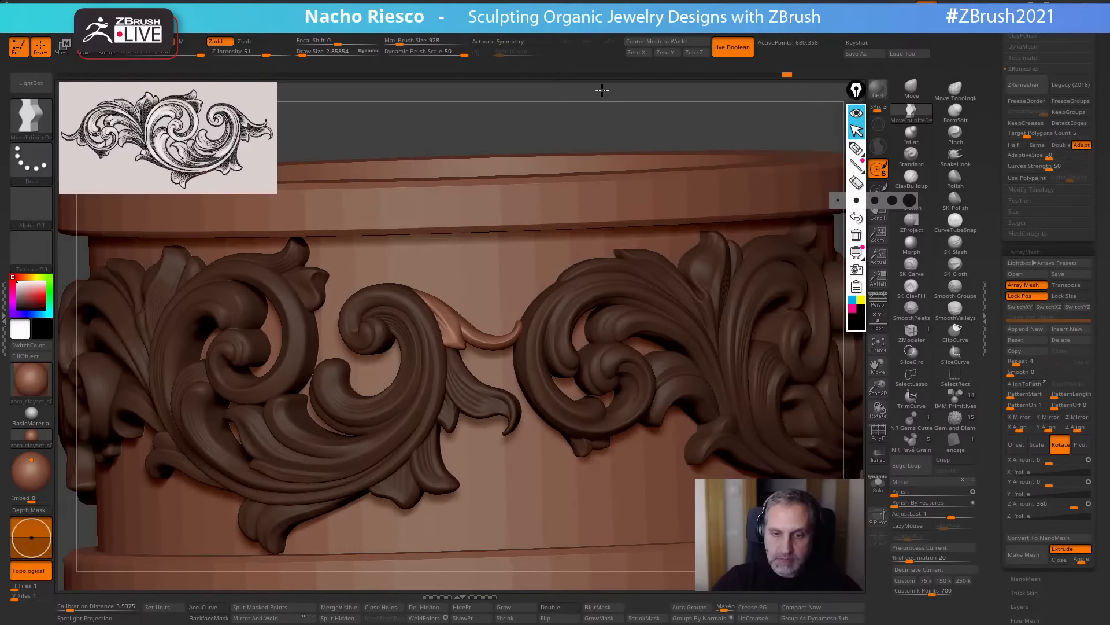
Isolate the arrayed ornament and inspect the joins between its copies from several angles.
{"action": "mouse_move", "coordinate": [602, 91]}
{"action": "left_mouse_down", "text": "alt"}
{"action": "mouse_move", "coordinate": [646, 151]}
{"action": "mouse_move", "coordinate": [729, 399]}
{"action": "mouse_move", "coordinate": [771, 394]}
{"action": "left_mouse_up", "text": "alt"}
{"action": "left_click", "coordinate": [878, 484]}
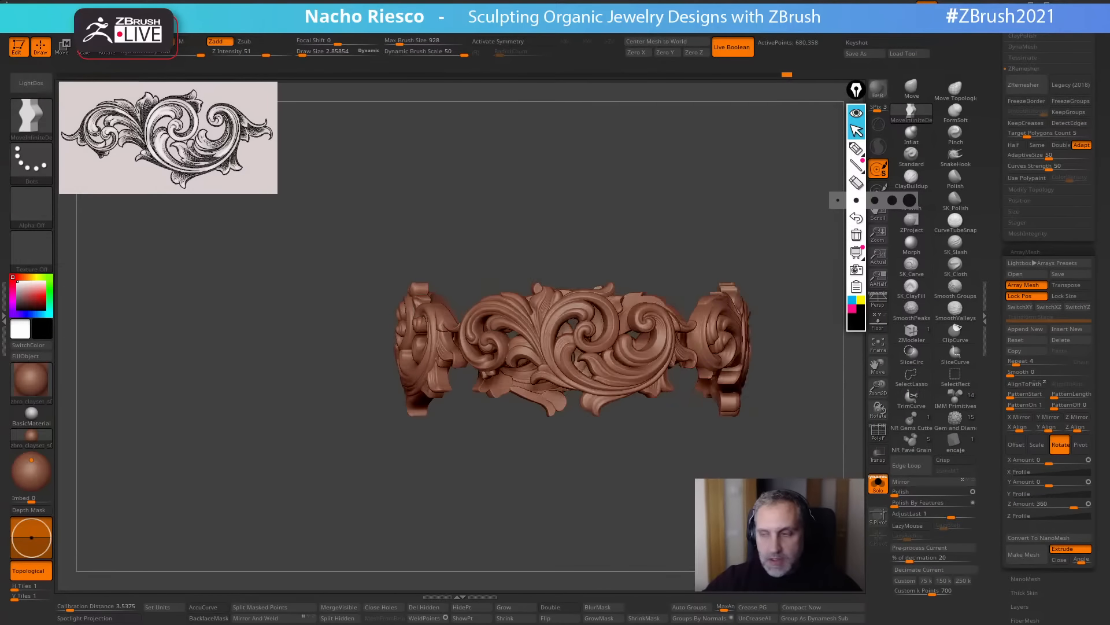
{"action": "left_click", "coordinate": [749, 523], "text": "ctrl+shift"}
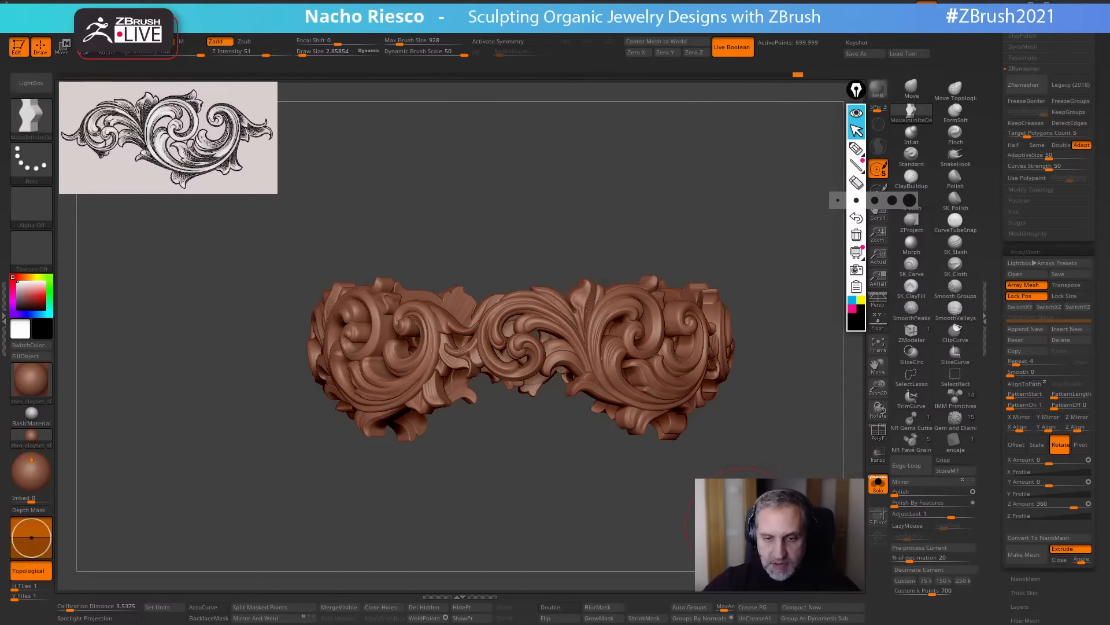
{"action": "left_click_drag", "start_coordinate": [749, 522], "coordinate": [694, 512]}
{"action": "key", "text": "ctrl+z"}
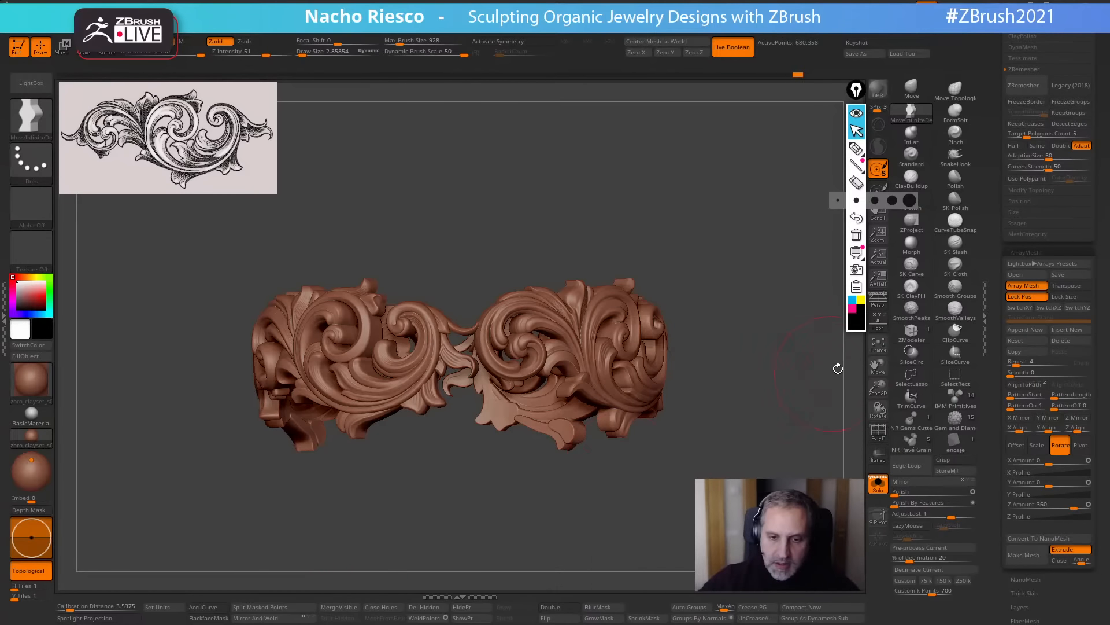
Show the whole ring again and duplicate the flat ornament subtool Merged_Baroque Ring_4.
{"action": "left_click_drag", "start_coordinate": [996, 212], "coordinate": [988, 391]}
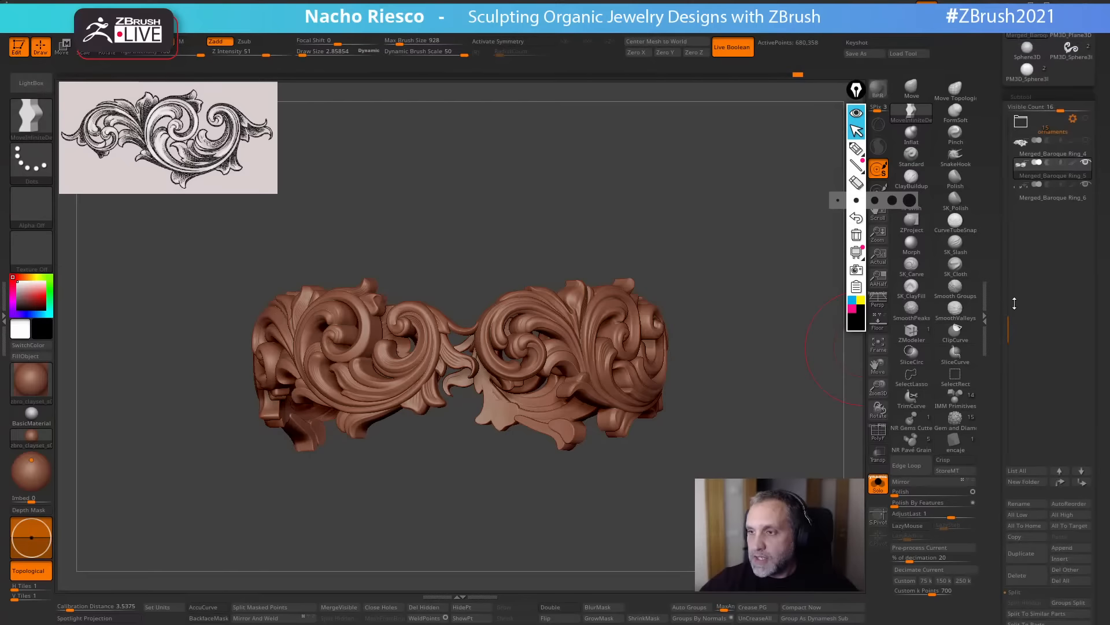
{"action": "left_click", "coordinate": [878, 485]}
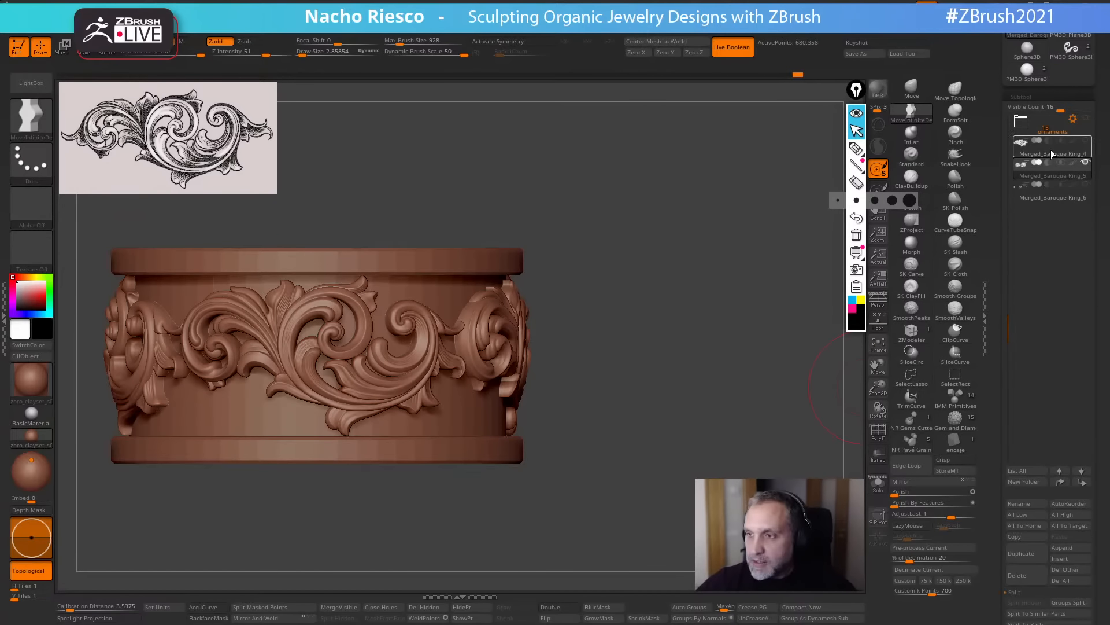
{"action": "left_click", "coordinate": [1051, 155]}
{"action": "left_click", "coordinate": [1027, 555]}
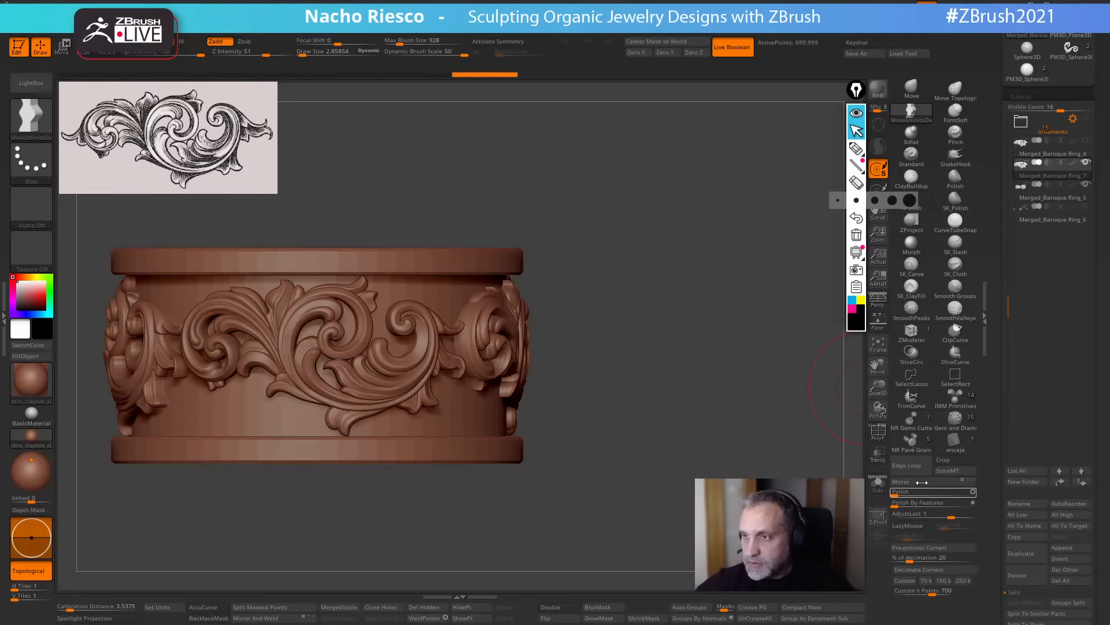
Isolate the duplicated flat ornament, show its polygroups and assign a separate group to each part with Auto Groups.
{"action": "left_click", "coordinate": [878, 486]}
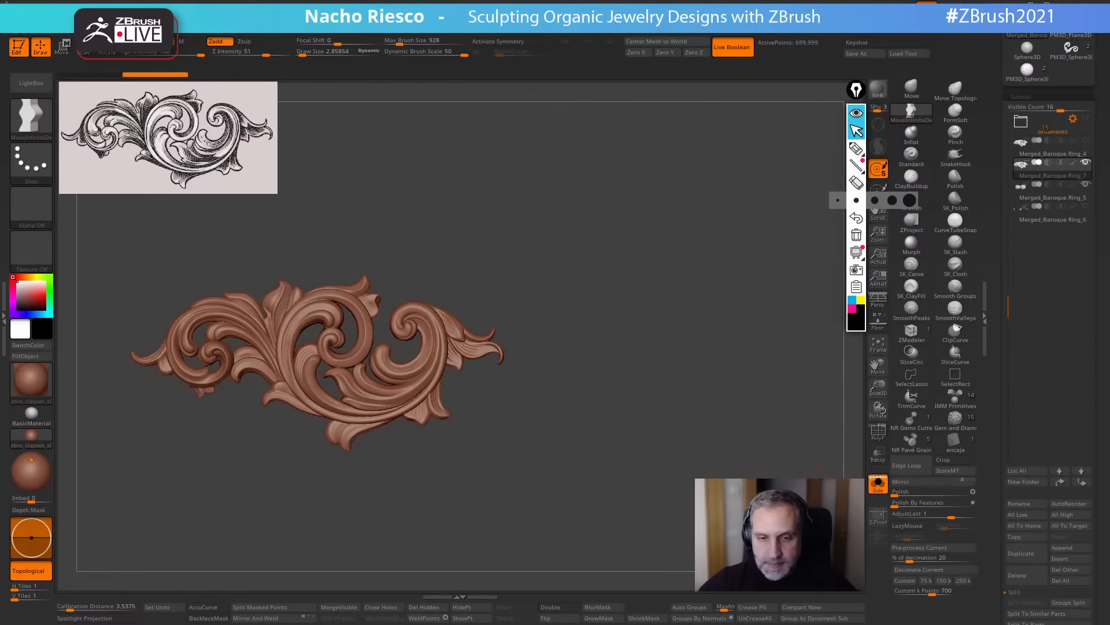
{"action": "left_click", "coordinate": [874, 431]}
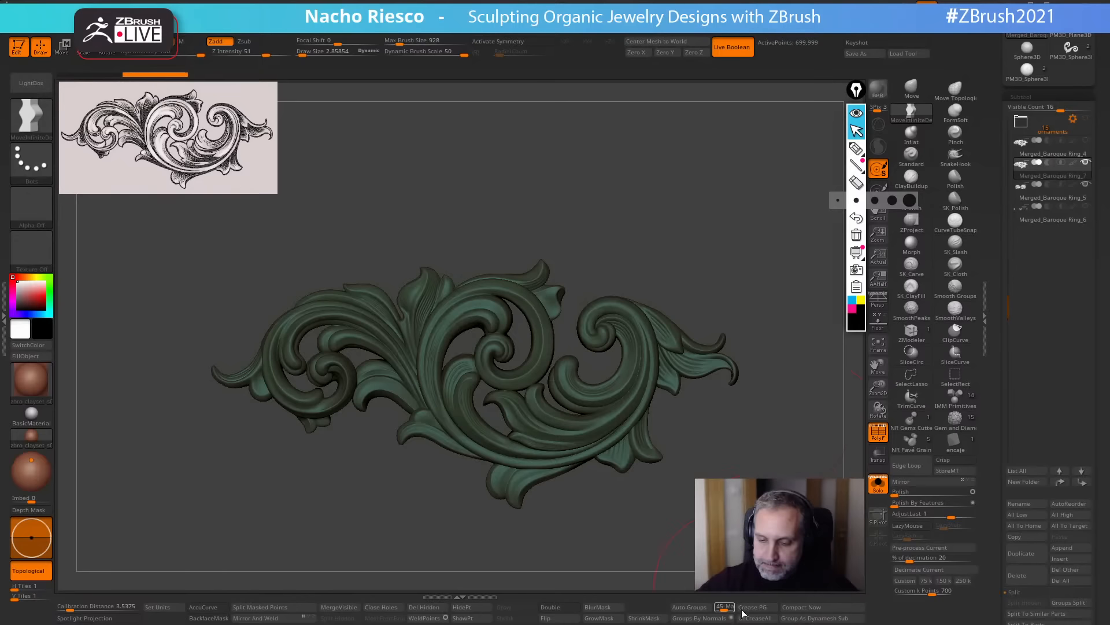
{"action": "left_click", "coordinate": [690, 606]}
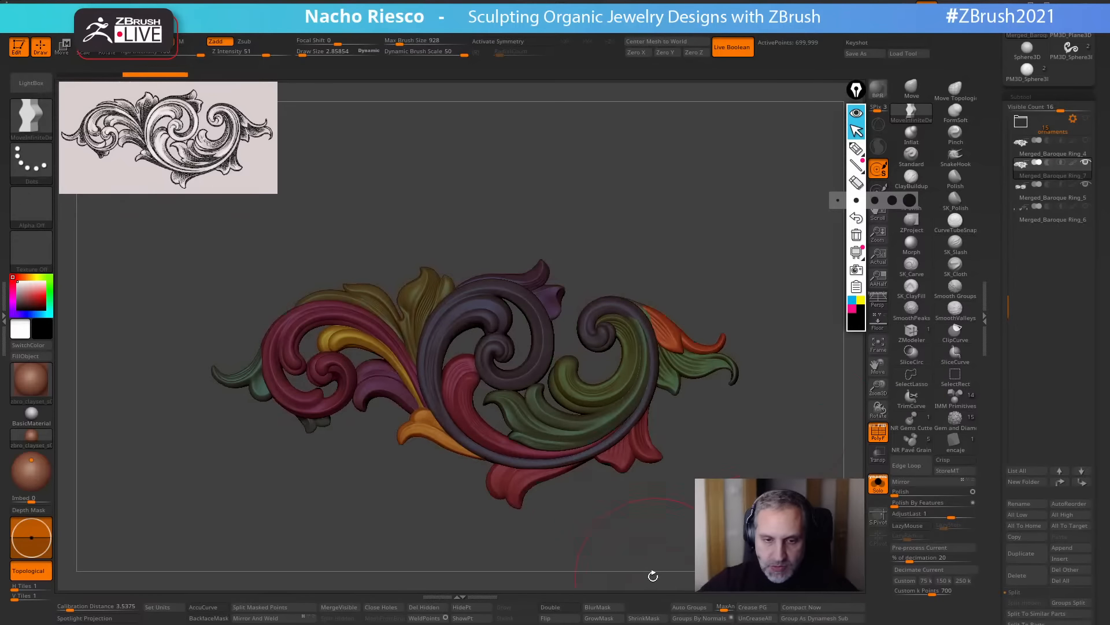
Keep only the small spiral scroll and its two inner leaves visible, and split the hidden parts into their own subtool.
{"action": "left_click", "coordinate": [324, 399], "text": "ctrl+shift"}
{"action": "left_click_drag", "start_coordinate": [346, 470], "coordinate": [359, 511], "text": "ctrl+shift"}
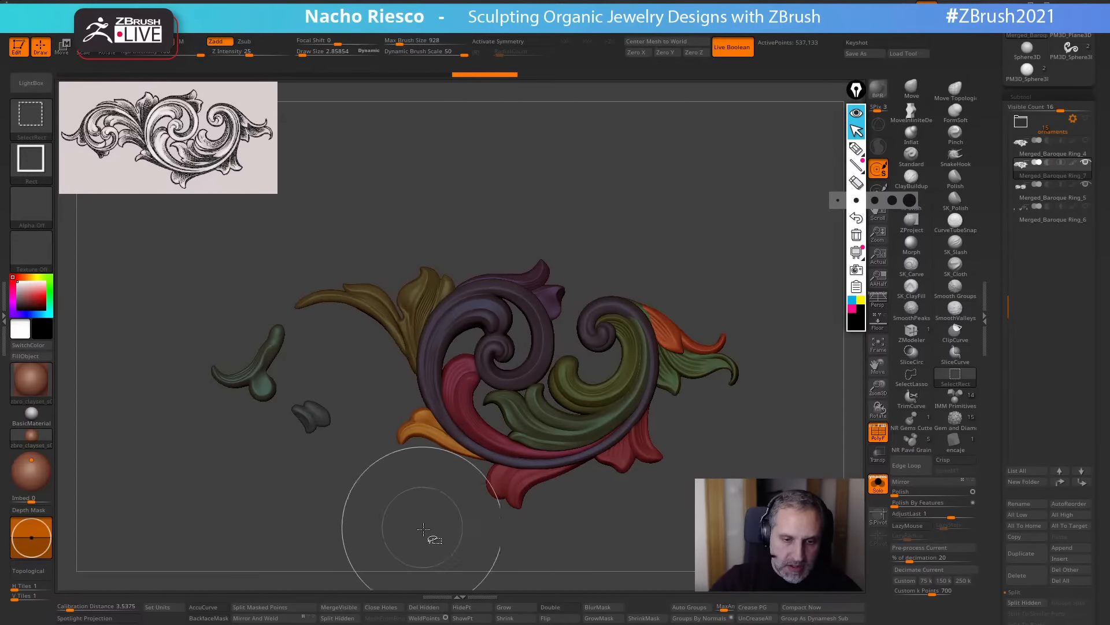
{"action": "left_click", "coordinate": [448, 585], "text": "ctrl+shift"}
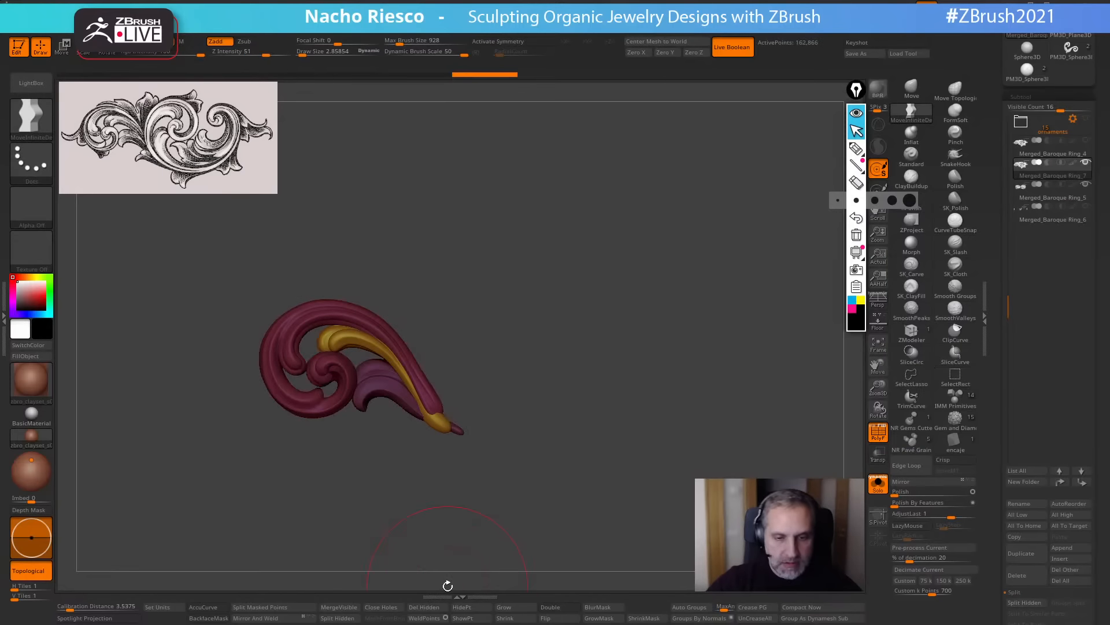
{"action": "left_click", "coordinate": [879, 487]}
{"action": "left_click", "coordinate": [878, 487]}
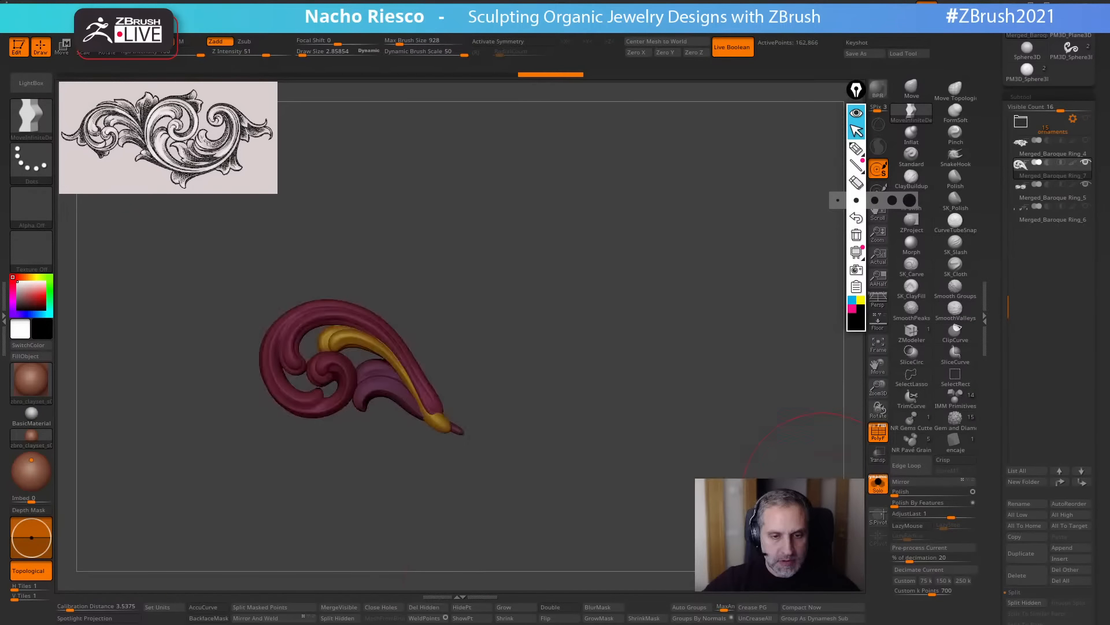
{"action": "left_click", "coordinate": [1032, 603]}
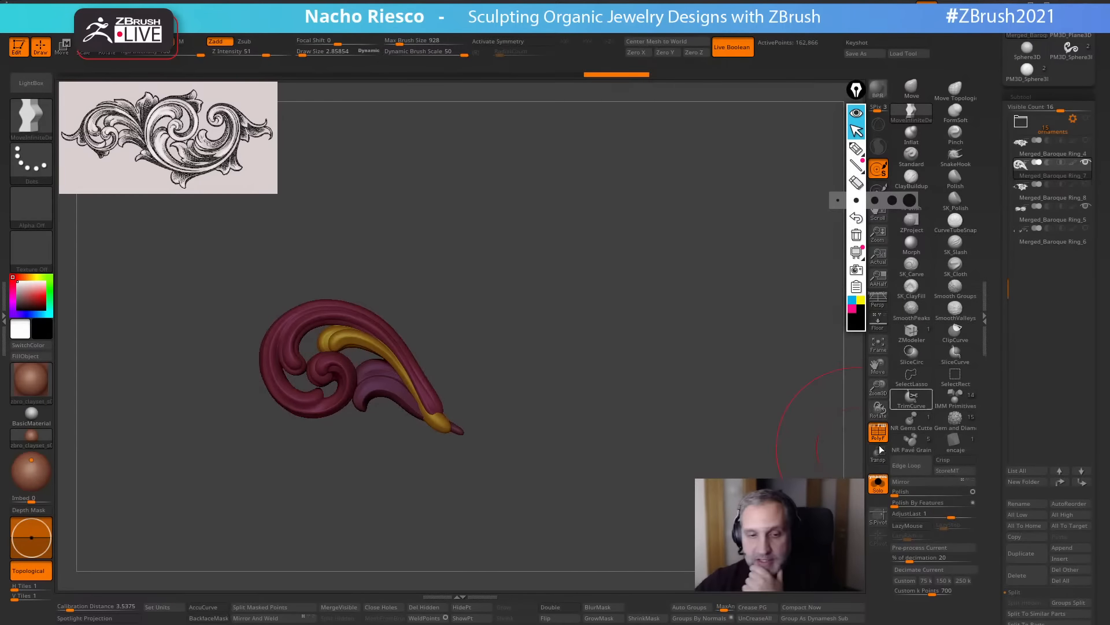
Try mirroring the separated spiral scroll and compare it with the ring in transparent display.
{"action": "left_click", "coordinate": [878, 485]}
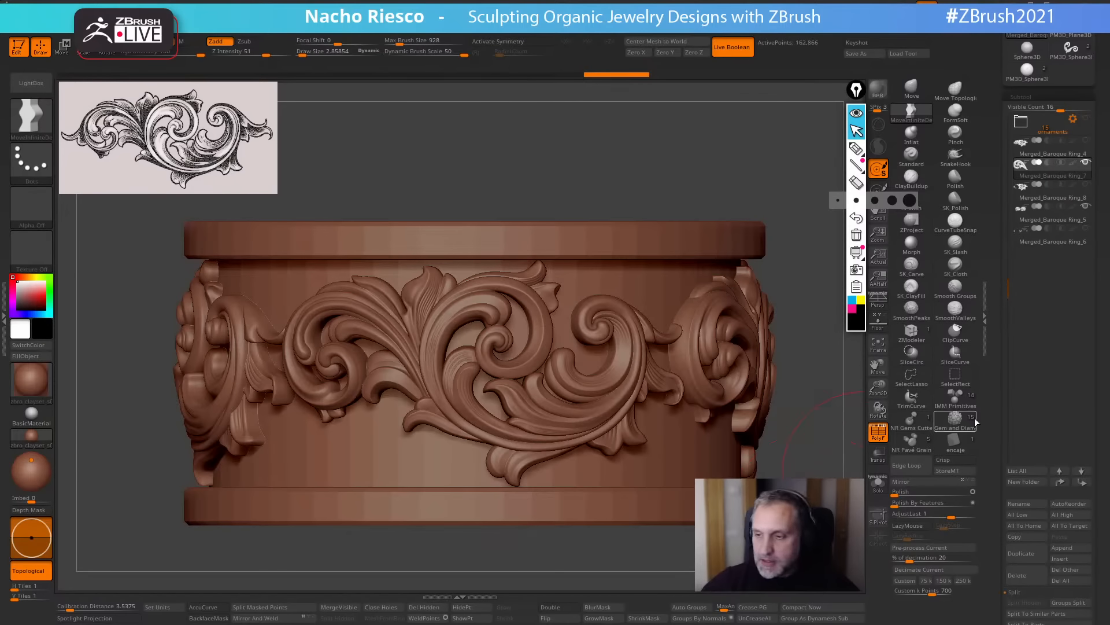
{"action": "left_click_drag", "start_coordinate": [1002, 417], "coordinate": [992, 275]}
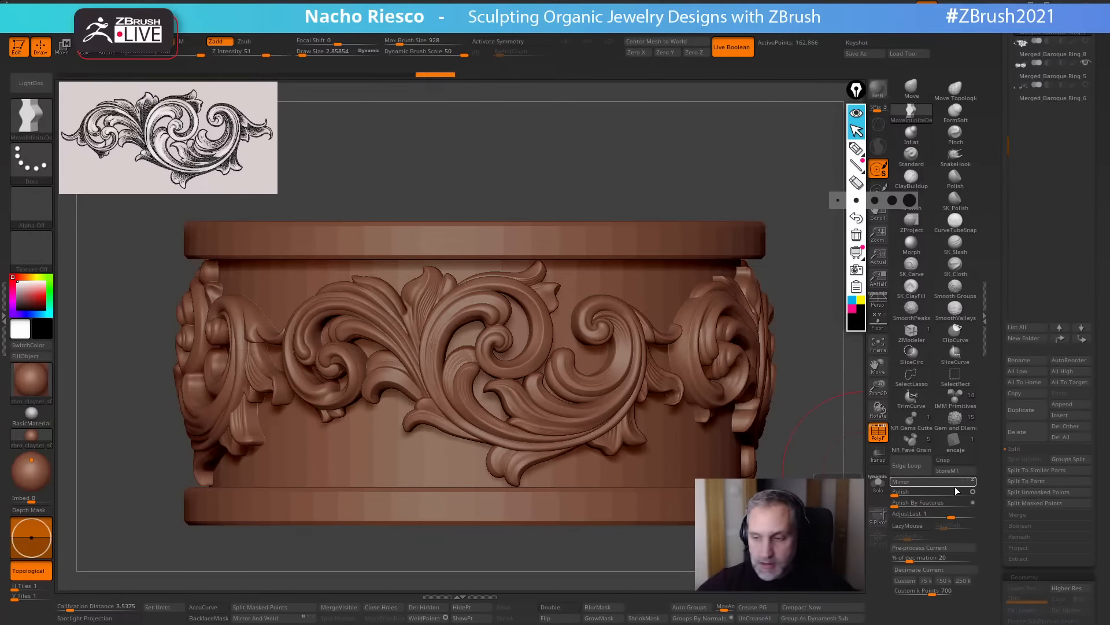
{"action": "left_click", "coordinate": [877, 486]}
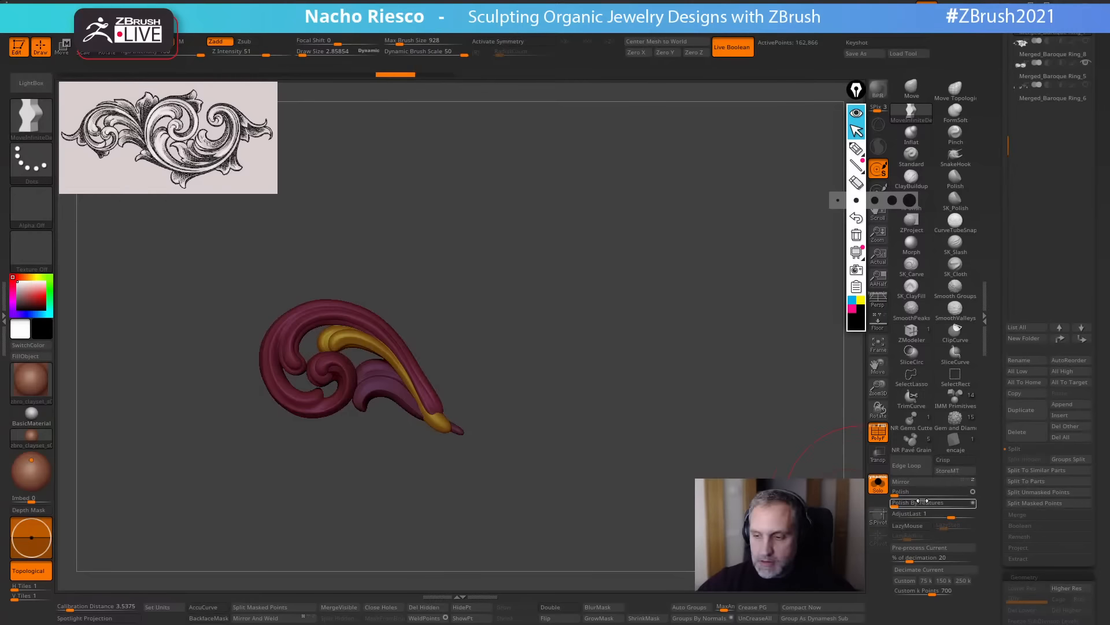
{"action": "left_click", "coordinate": [966, 484]}
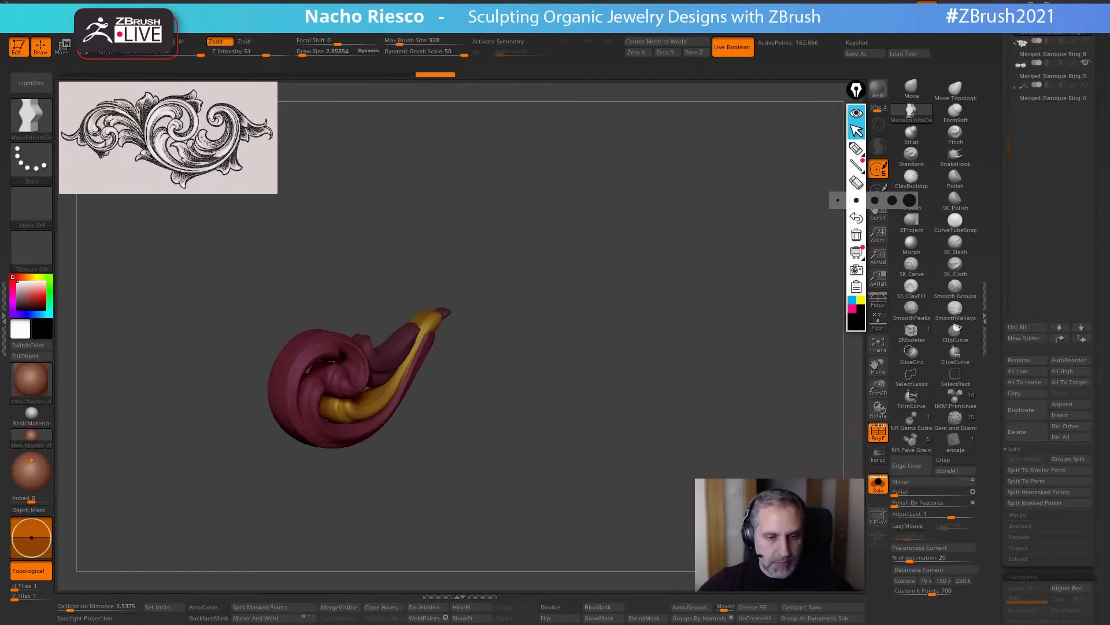
{"action": "left_click", "coordinate": [879, 484]}
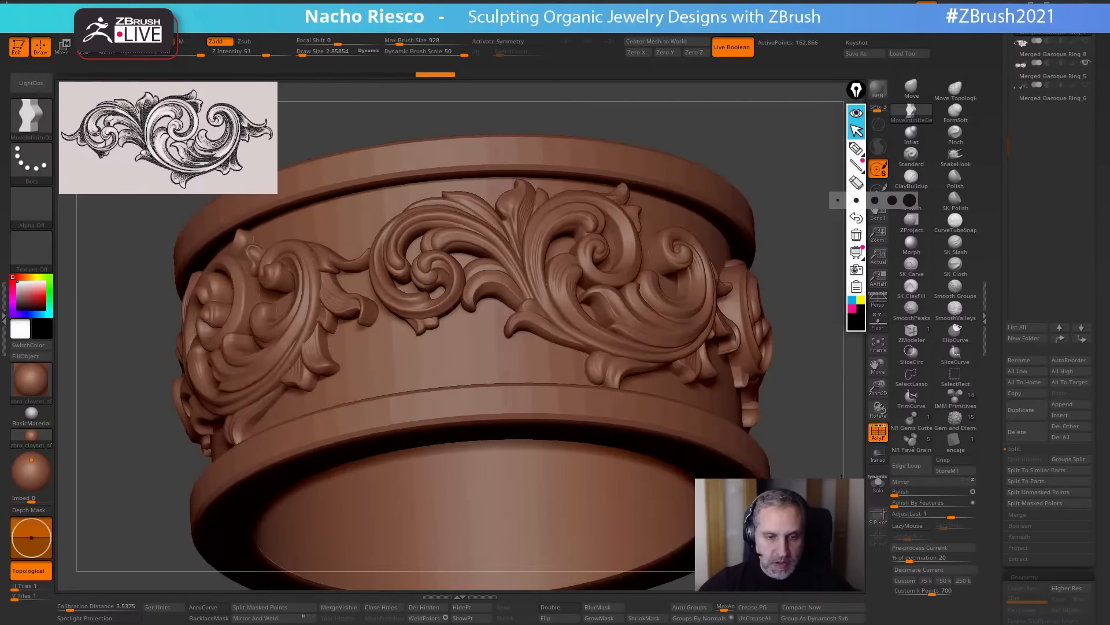
{"action": "left_click", "coordinate": [879, 459]}
{"action": "mouse_move", "coordinate": [828, 461]}
{"action": "left_mouse_down"}
{"action": "mouse_move", "coordinate": [804, 472]}
{"action": "mouse_move", "coordinate": [800, 488]}
{"action": "mouse_move", "coordinate": [746, 469]}
{"action": "mouse_move", "coordinate": [773, 421]}
{"action": "mouse_move", "coordinate": [773, 480]}
{"action": "left_mouse_up"}
{"action": "key", "text": "ctrl+z"}
{"action": "key", "text": "ctrl+z"}
{"action": "left_click_drag", "start_coordinate": [758, 517], "coordinate": [791, 509], "text": "alt"}
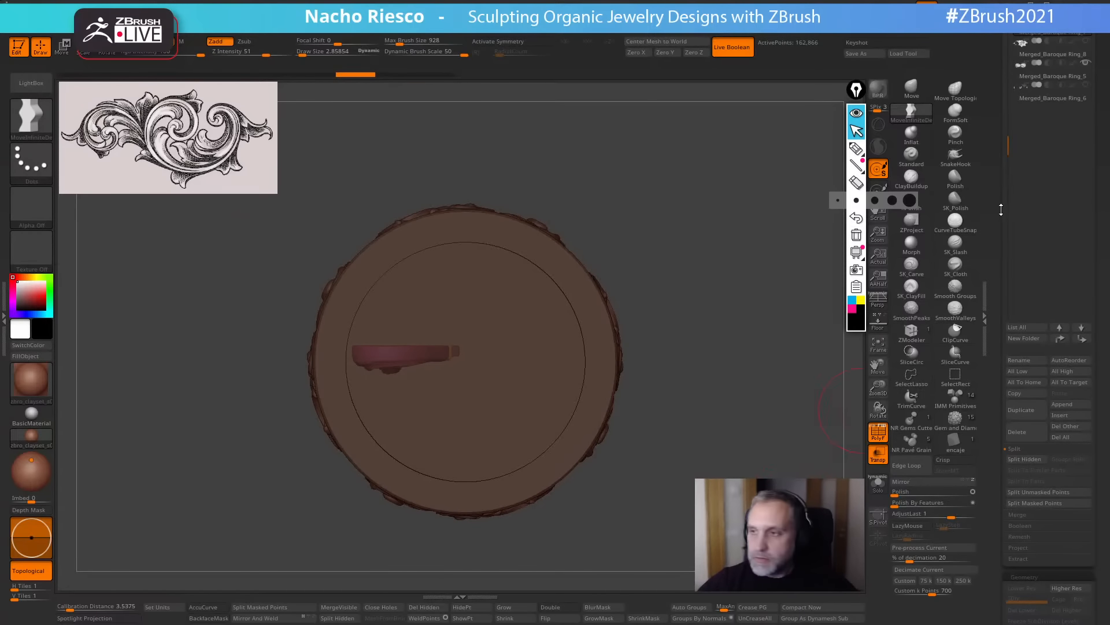
Select the arrayed ornament subtool Merged_Baroque Ring_5 and turn off the polygroup and transparency display.
{"action": "left_click_drag", "start_coordinate": [1001, 210], "coordinate": [991, 295]}
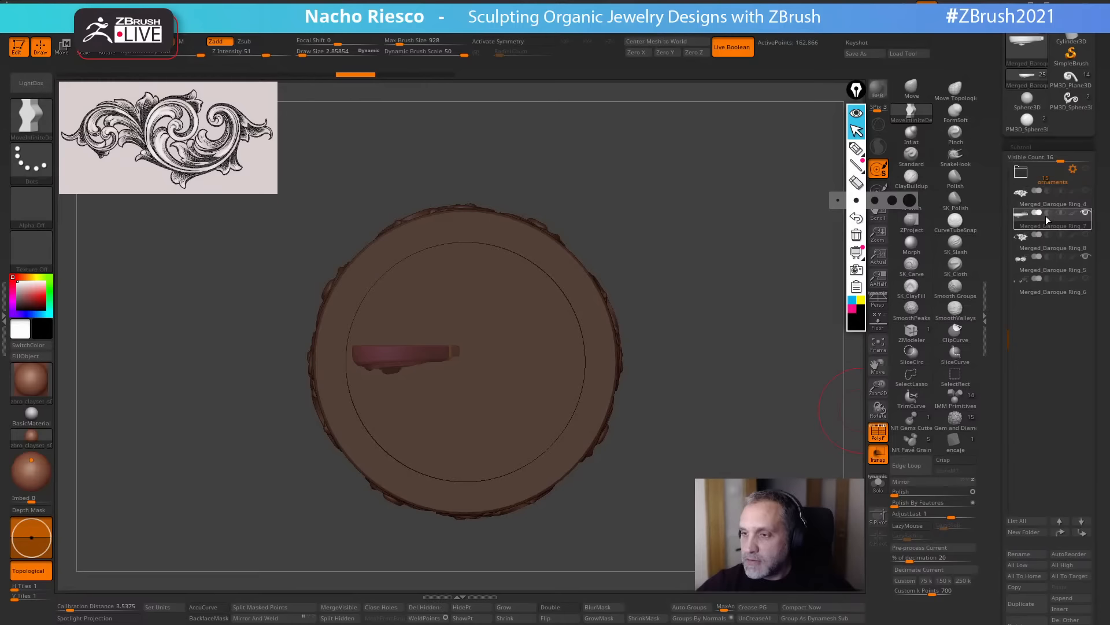
{"action": "left_click", "coordinate": [1043, 245]}
{"action": "left_click", "coordinate": [1049, 227]}
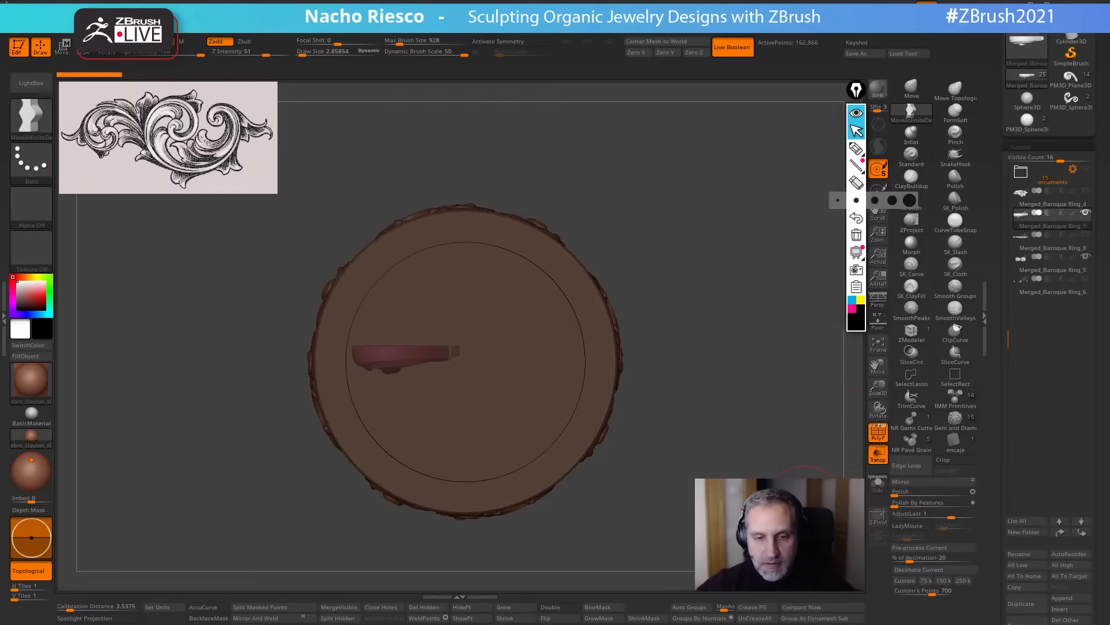
{"action": "left_click_drag", "start_coordinate": [805, 515], "coordinate": [819, 435]}
{"action": "left_click", "coordinate": [1046, 267]}
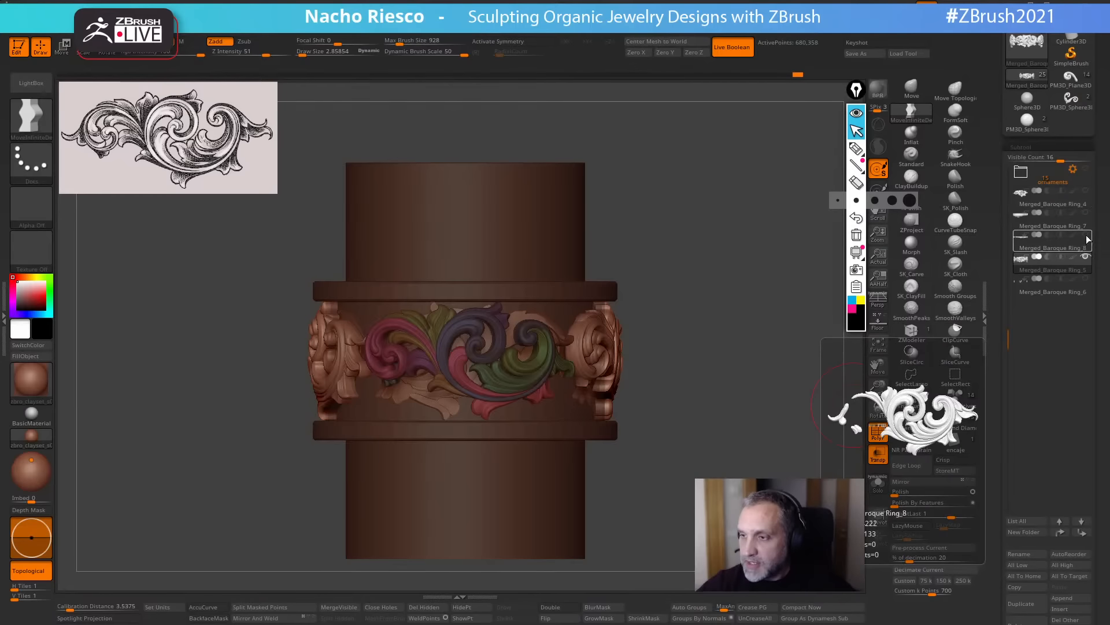
{"action": "left_click", "coordinate": [880, 438]}
{"action": "left_click", "coordinate": [878, 456]}
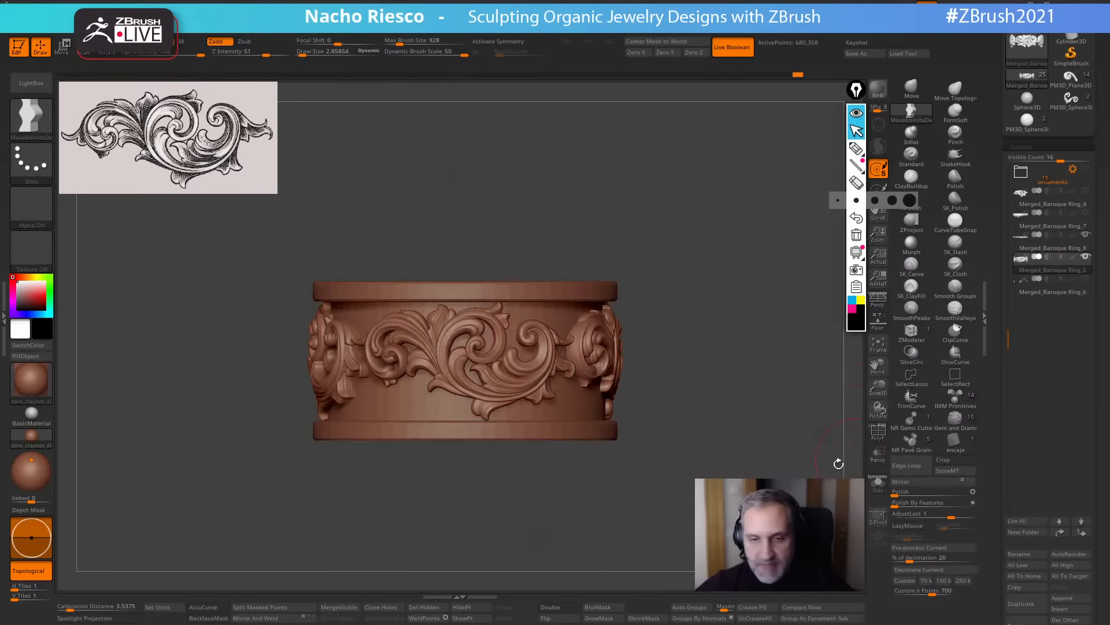
{"action": "mouse_move", "coordinate": [751, 472]}
{"action": "left_mouse_down", "text": "alt"}
{"action": "mouse_move", "coordinate": [758, 485]}
{"action": "mouse_move", "coordinate": [775, 480]}
{"action": "left_mouse_up", "text": "alt"}
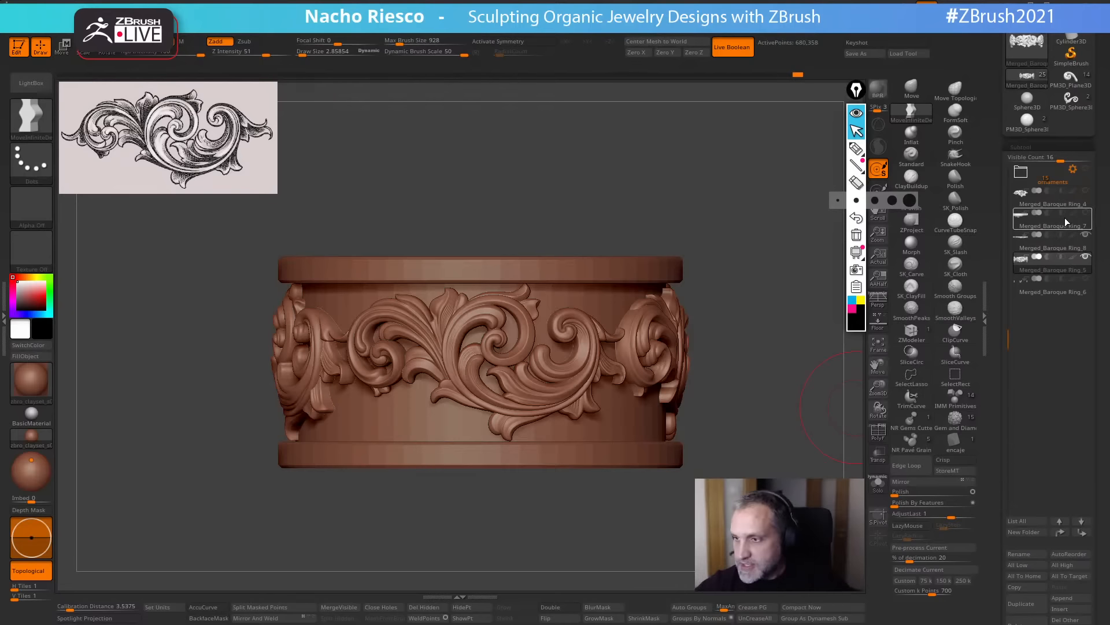
Duplicate the carved ornament subtool and show the copy in solo with its polygroups visible.
{"action": "left_click", "coordinate": [1022, 604]}
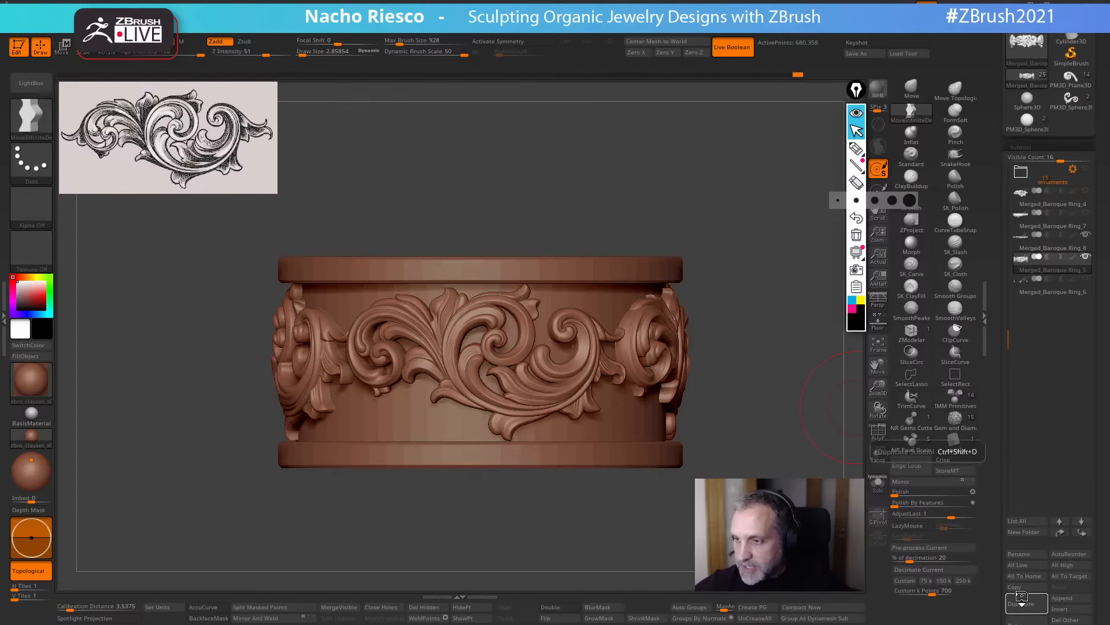
{"action": "left_click", "coordinate": [878, 486]}
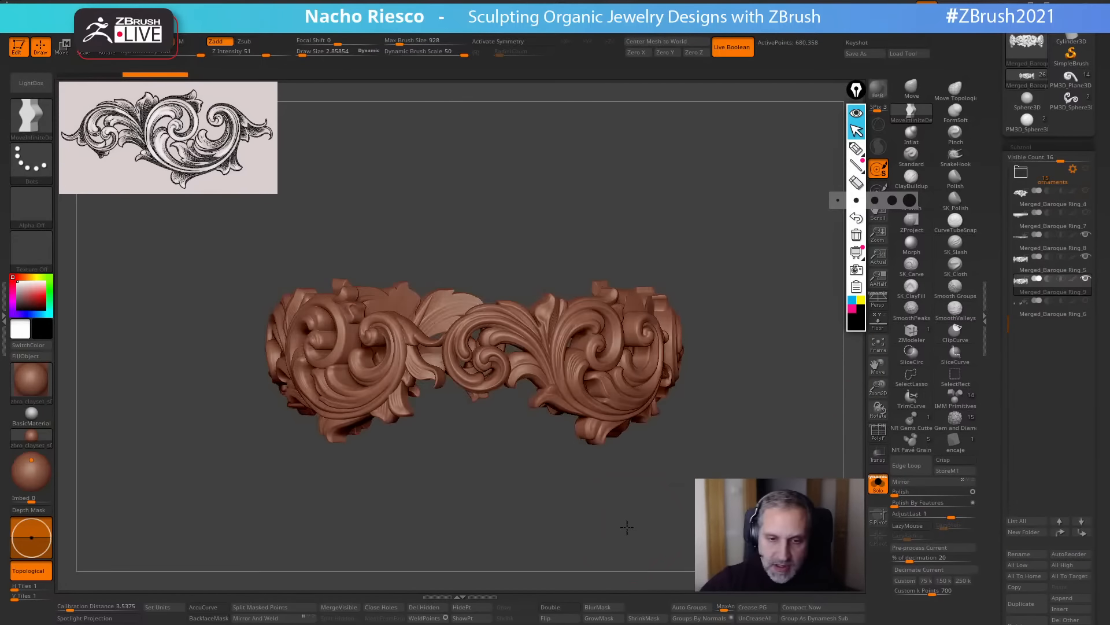
{"action": "left_click", "coordinate": [879, 431]}
Isolate the curled scroll and adjoining leaf polygroups between the large ornaments, hiding all other groups of the copy.
{"action": "left_click", "coordinate": [509, 356], "text": "ctrl+shift"}
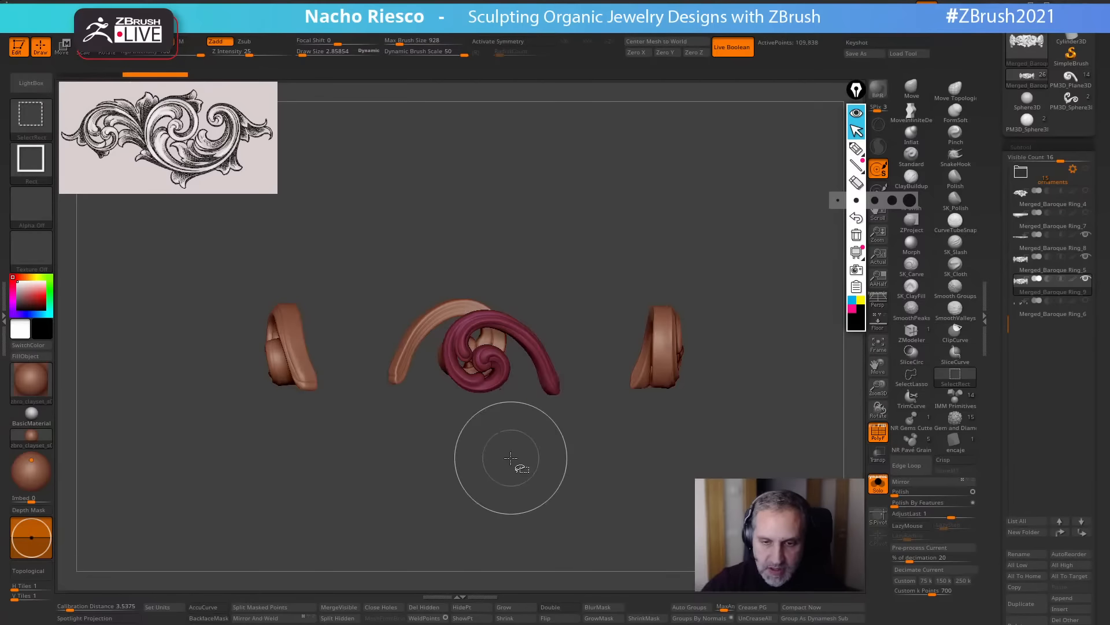
{"action": "left_click", "coordinate": [509, 459], "text": "ctrl+shift"}
{"action": "left_click", "coordinate": [511, 352], "text": "ctrl+shift"}
{"action": "left_click", "coordinate": [527, 372], "text": "ctrl+shift"}
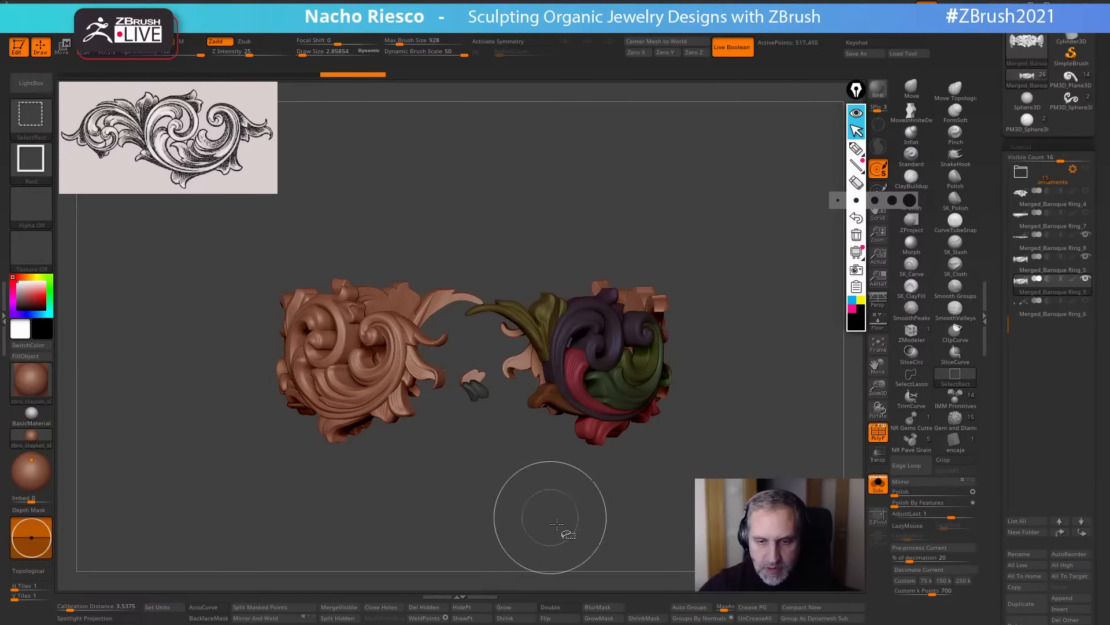
{"action": "left_click_drag", "start_coordinate": [622, 529], "coordinate": [642, 540], "text": "ctrl+shift"}
{"action": "mouse_move", "coordinate": [654, 535]}
{"action": "left_mouse_down"}
{"action": "mouse_move", "coordinate": [615, 526]}
{"action": "mouse_move", "coordinate": [638, 526]}
{"action": "left_mouse_up"}
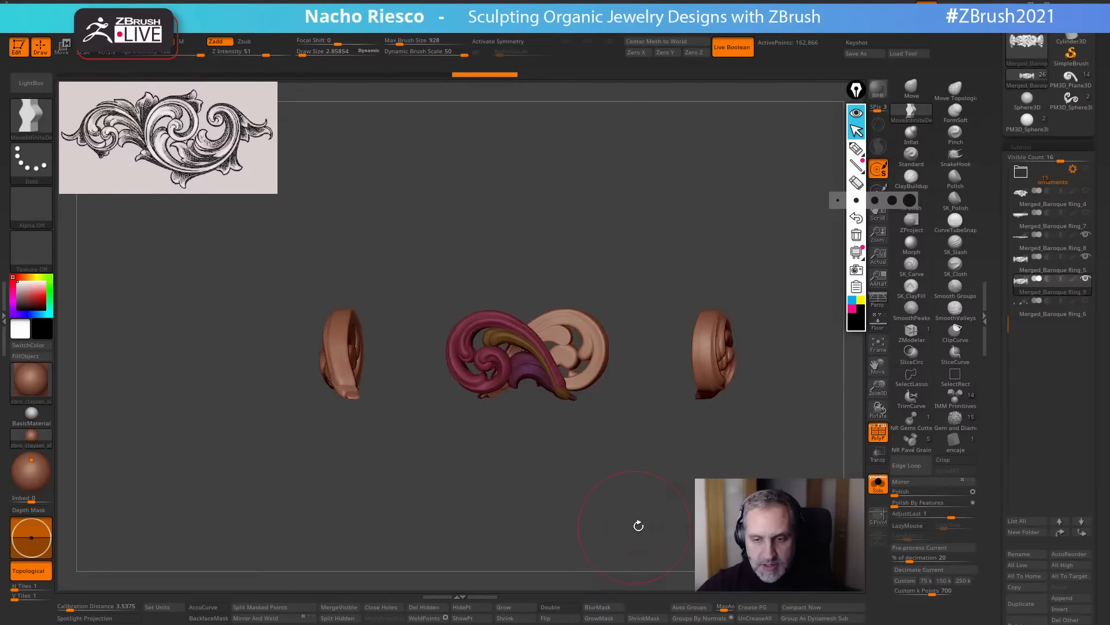
Split the hidden ornament parts into a separate subtool and show the whole ring again.
{"action": "scroll", "coordinate": [1028, 599], "scroll_direction": "down", "scroll_amount": 3}
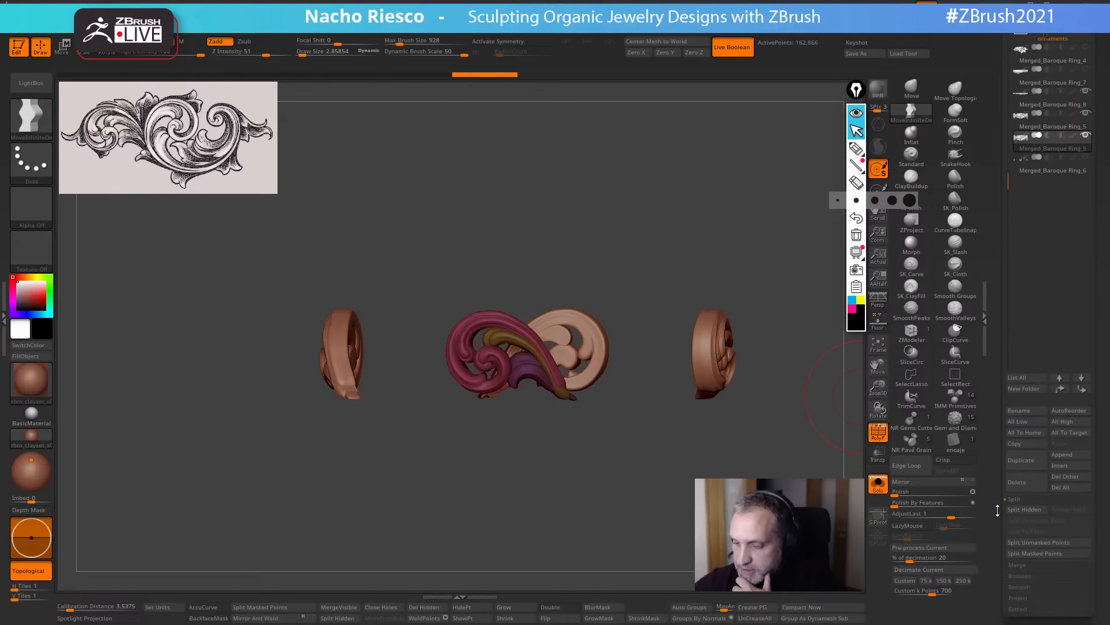
{"action": "left_click", "coordinate": [1031, 501]}
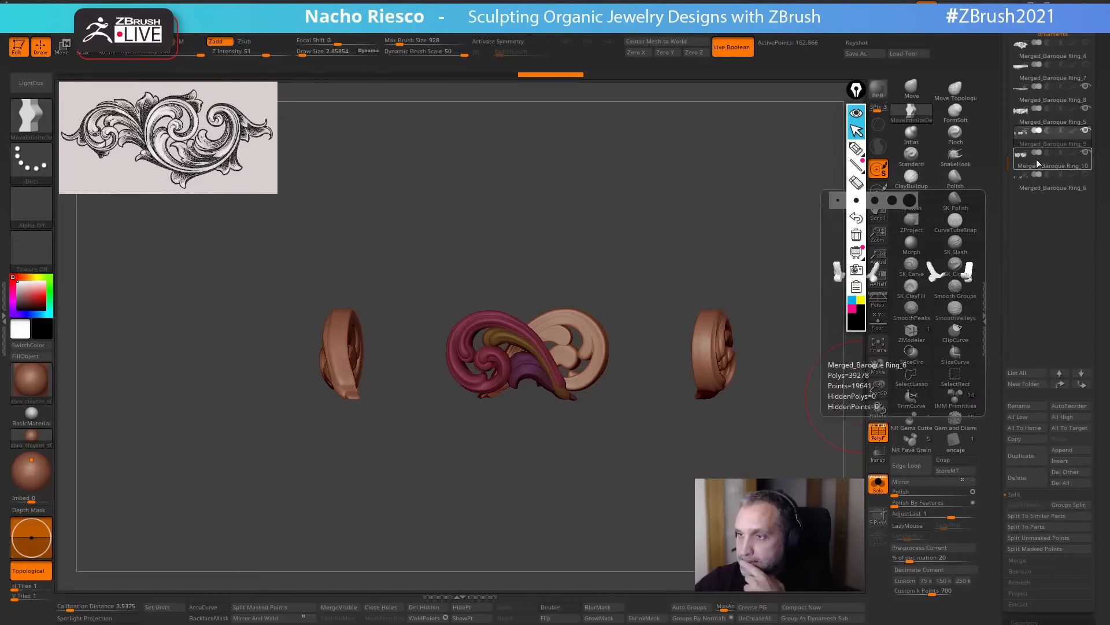
{"action": "left_click", "coordinate": [877, 483]}
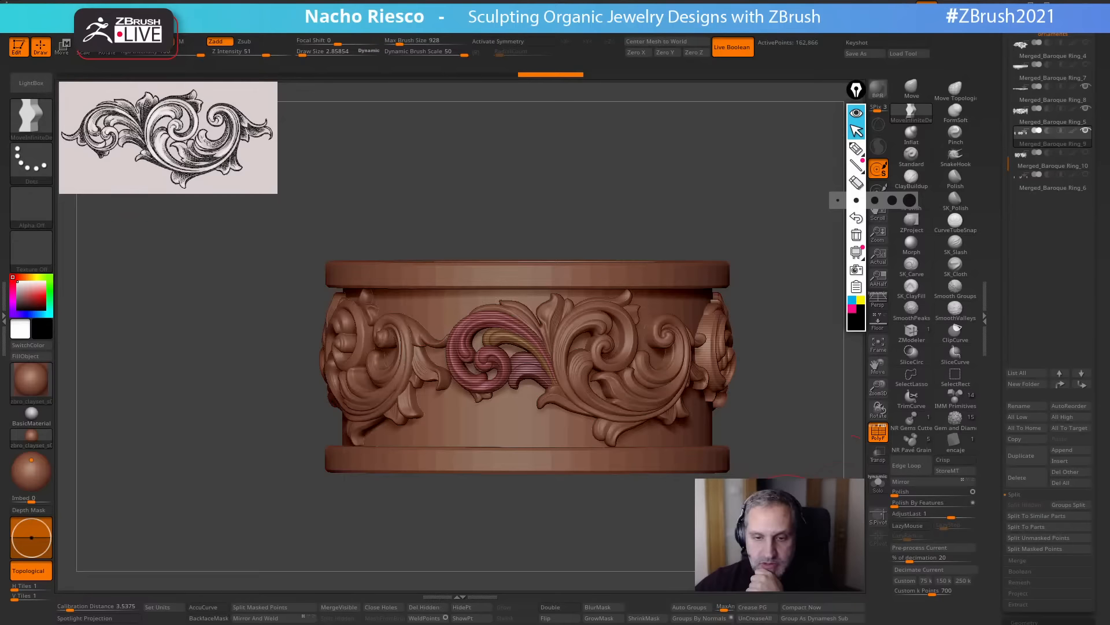
Mirror the isolated scroll pieces and turn off the polygroup wireframe display.
{"action": "scroll", "coordinate": [997, 501], "scroll_direction": "down", "scroll_amount": 8}
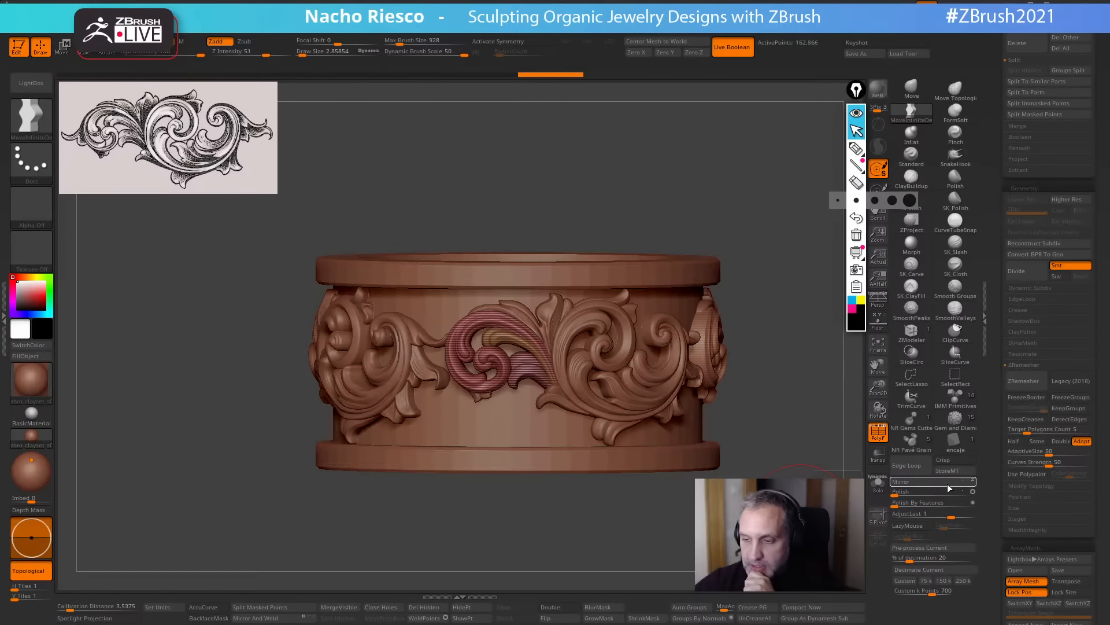
{"action": "left_click", "coordinate": [947, 484]}
{"action": "left_click_drag", "start_coordinate": [801, 522], "coordinate": [906, 486]}
{"action": "key", "text": "shift+f"}
{"action": "key", "text": "w"}
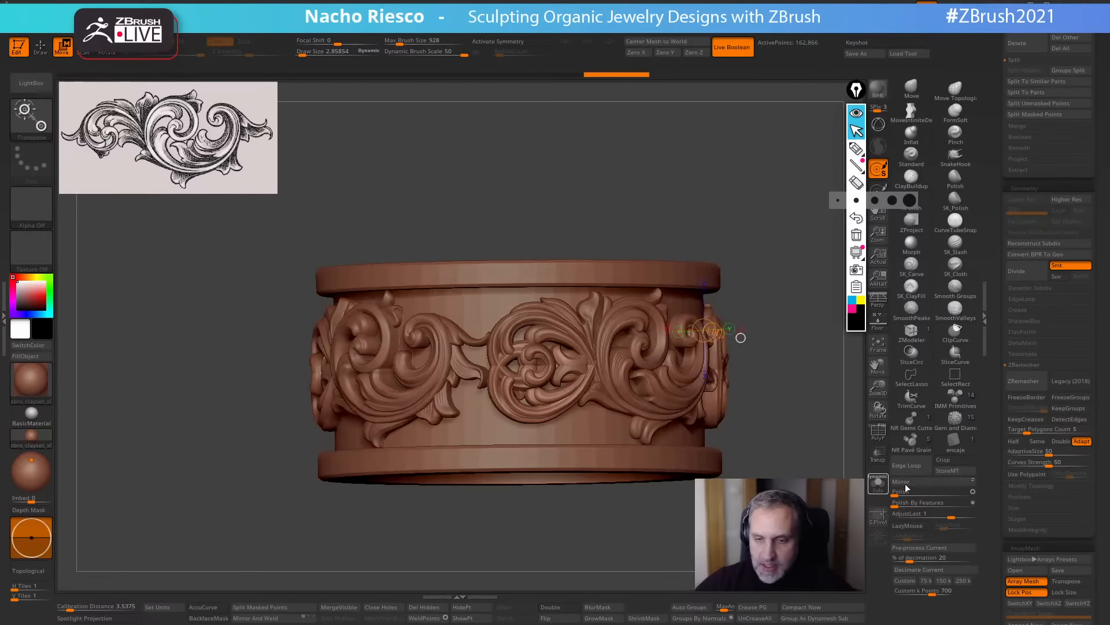
Switch to the gizmo for the scroll pieces and place it at the centre of the ring.
{"action": "left_click_drag", "start_coordinate": [741, 338], "coordinate": [775, 381]}
{"action": "key", "text": "y"}
{"action": "left_click", "coordinate": [666, 246], "text": "alt"}
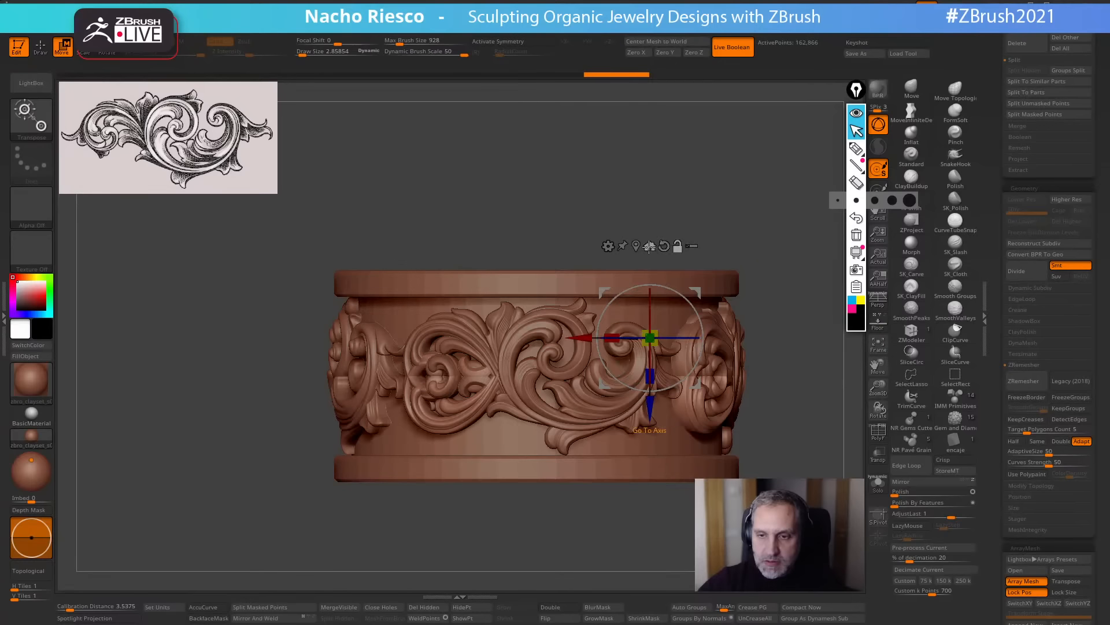
{"action": "left_click", "coordinate": [652, 247]}
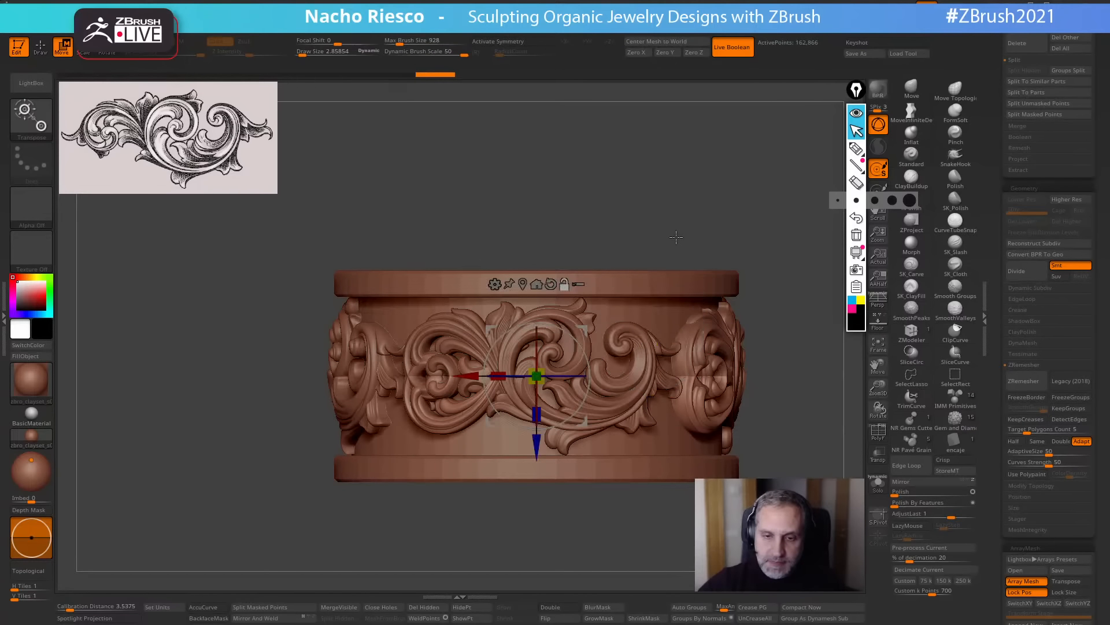
Rotate the scroll pieces around the ring and lower them on the band, recentring the gizmo on the ring.
{"action": "left_click_drag", "start_coordinate": [563, 374], "coordinate": [541, 374]}
{"action": "left_click_drag", "start_coordinate": [677, 248], "coordinate": [717, 233]}
{"action": "left_click_drag", "start_coordinate": [544, 448], "coordinate": [543, 472]}
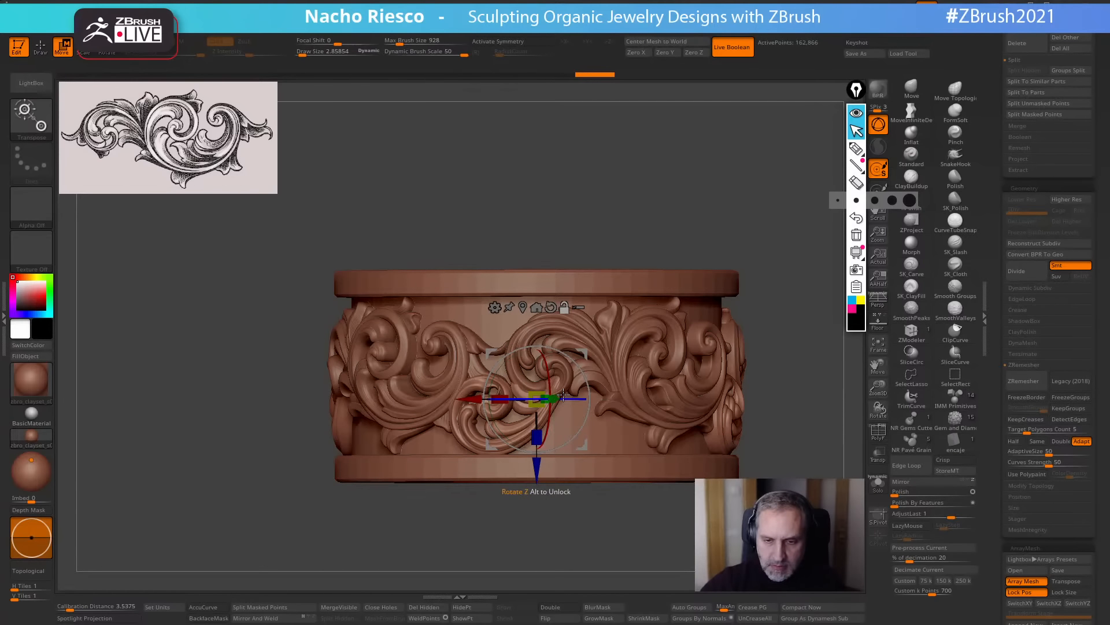
{"action": "left_click", "coordinate": [538, 309], "text": "alt"}
{"action": "left_click_drag", "start_coordinate": [576, 372], "coordinate": [539, 377]}
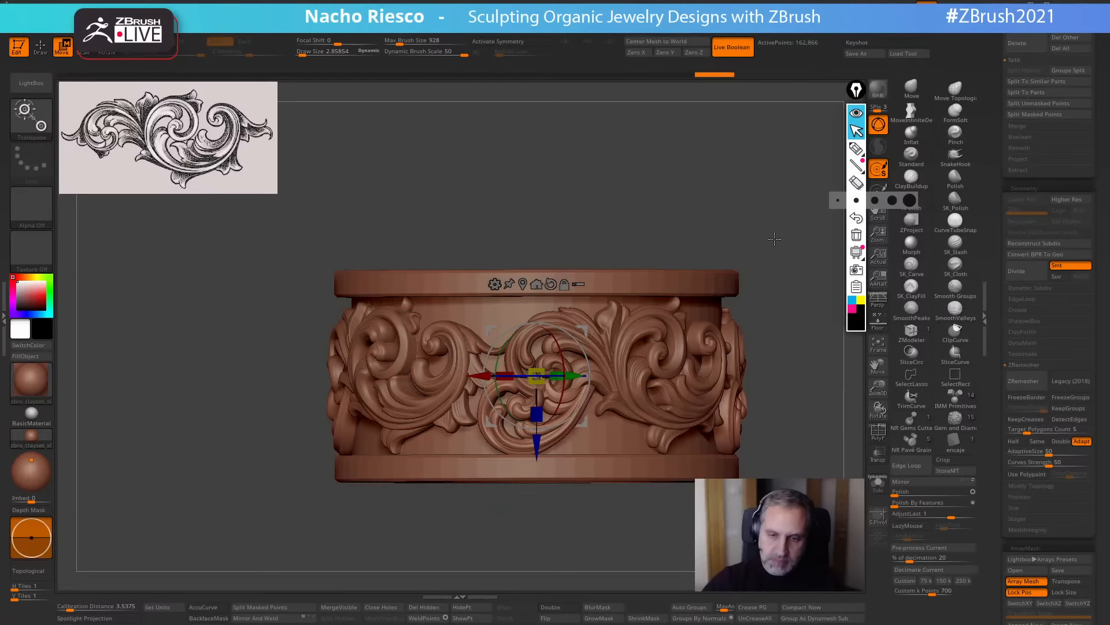
{"action": "left_click_drag", "start_coordinate": [775, 239], "coordinate": [751, 211]}
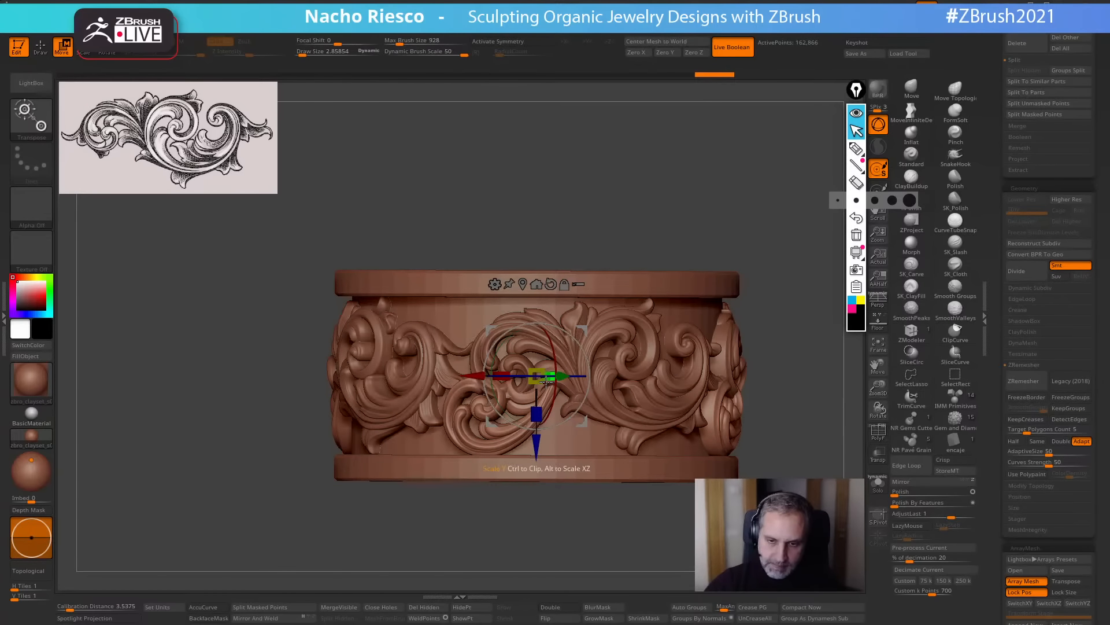
Scale the scroll pieces down slightly and shift them sideways and down into the gap below the existing ornaments.
{"action": "left_click_drag", "start_coordinate": [542, 380], "coordinate": [536, 378]}
{"action": "right_click_drag", "start_coordinate": [622, 318], "coordinate": [677, 239]}
{"action": "left_click_drag", "start_coordinate": [769, 281], "coordinate": [804, 339]}
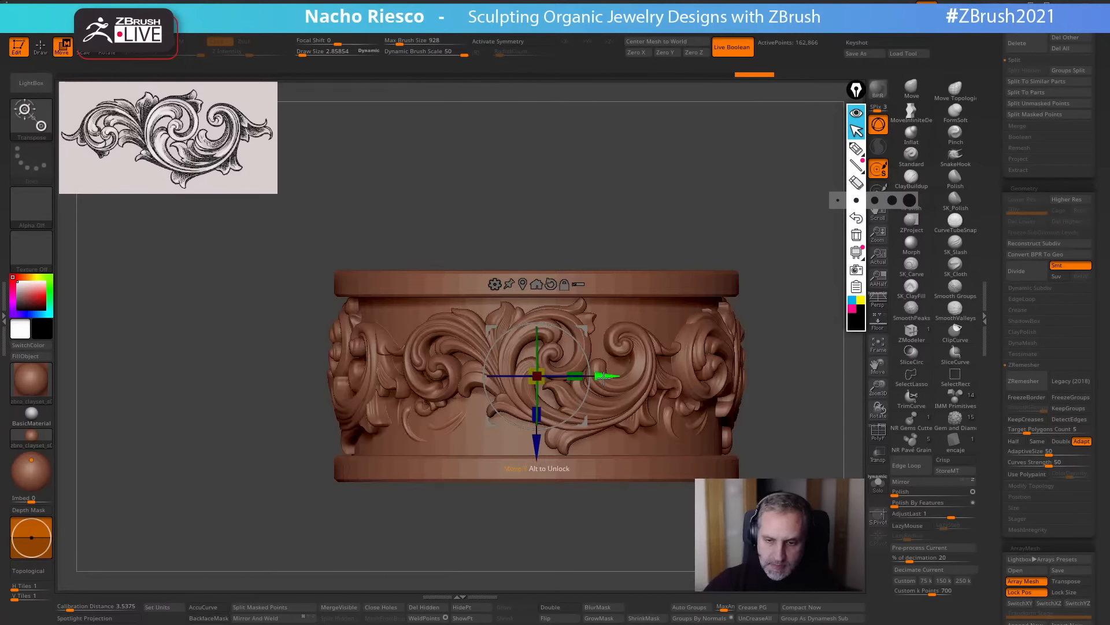
{"action": "left_click_drag", "start_coordinate": [605, 376], "coordinate": [620, 375]}
{"action": "left_click_drag", "start_coordinate": [592, 532], "coordinate": [622, 531]}
{"action": "left_click_drag", "start_coordinate": [552, 442], "coordinate": [554, 447]}
{"action": "left_click_drag", "start_coordinate": [547, 527], "coordinate": [589, 521]}
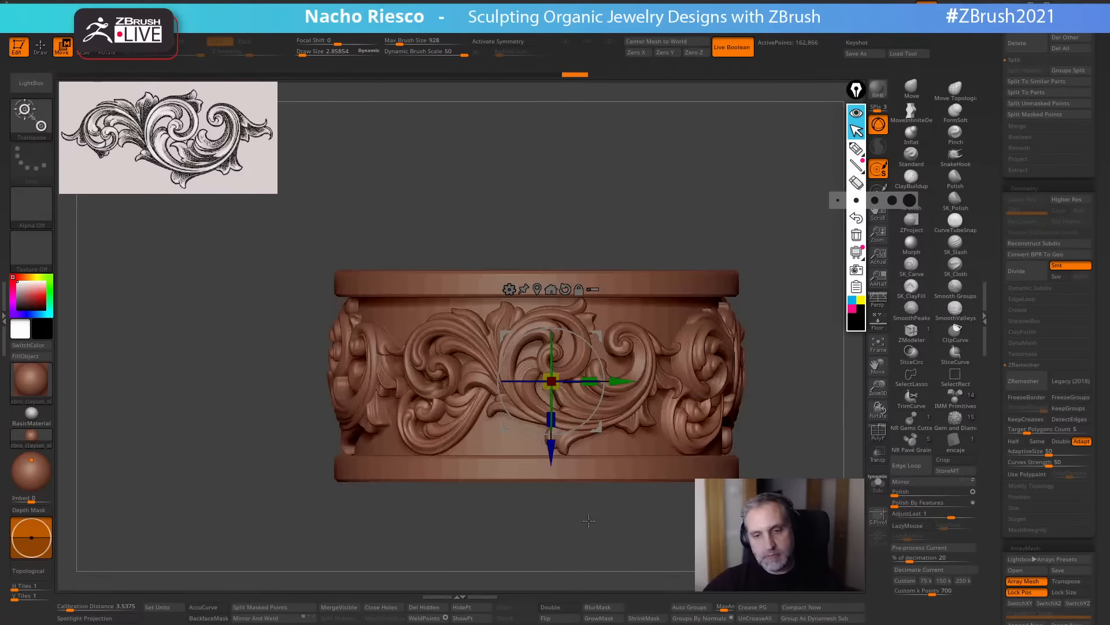
Fine-tune the scroll pieces' rotation around the ring's vertical axis to align them under the leaf stems.
{"action": "left_click_drag", "start_coordinate": [566, 379], "coordinate": [566, 379]}
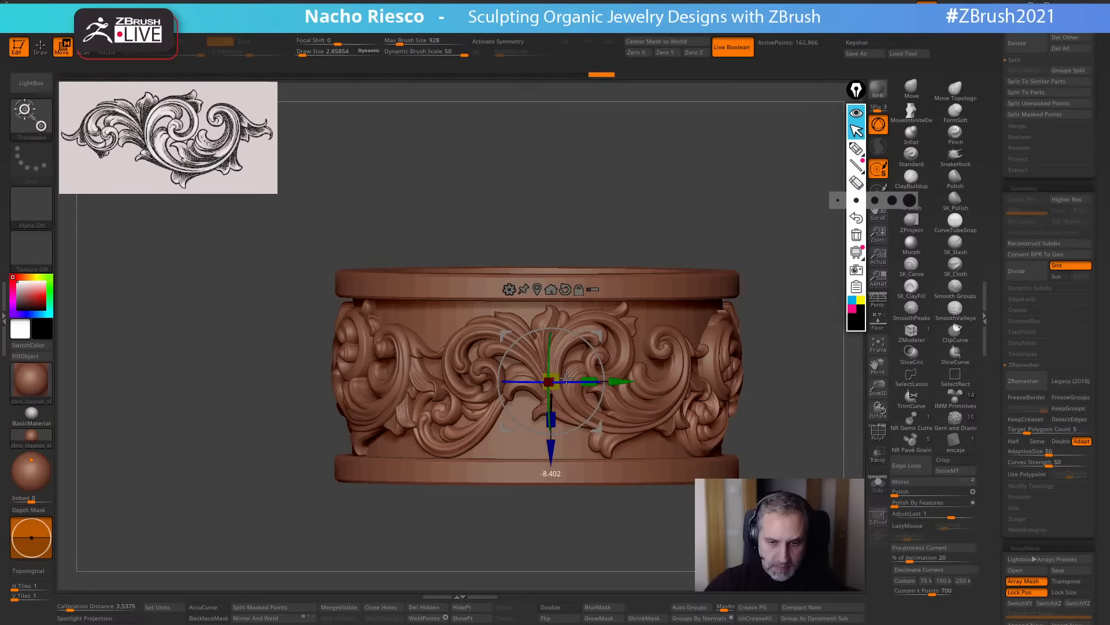
{"action": "left_click_drag", "start_coordinate": [566, 377], "coordinate": [571, 377]}
{"action": "left_click_drag", "start_coordinate": [563, 535], "coordinate": [665, 563], "text": "shift"}
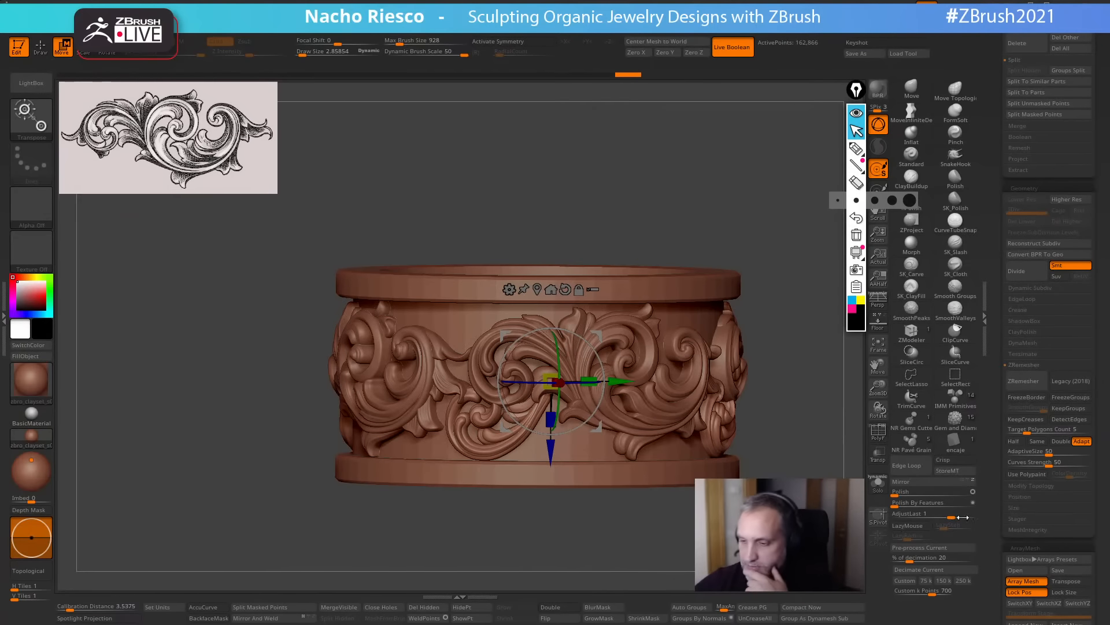
Mirror the scroll pieces vertically and lower them onto the bottom of the band, with the gizmo recentred on the ring.
{"action": "left_click", "coordinate": [950, 482]}
{"action": "left_click_drag", "start_coordinate": [551, 445], "coordinate": [628, 517]}
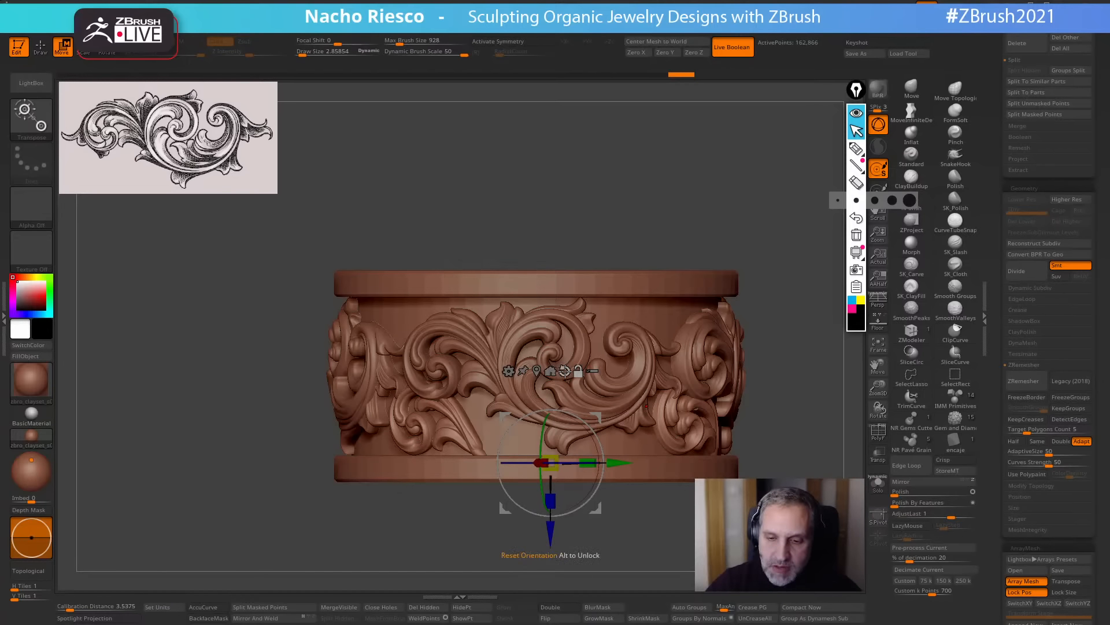
{"action": "left_click", "coordinate": [547, 373]}
{"action": "left_click", "coordinate": [551, 376], "text": "alt"}
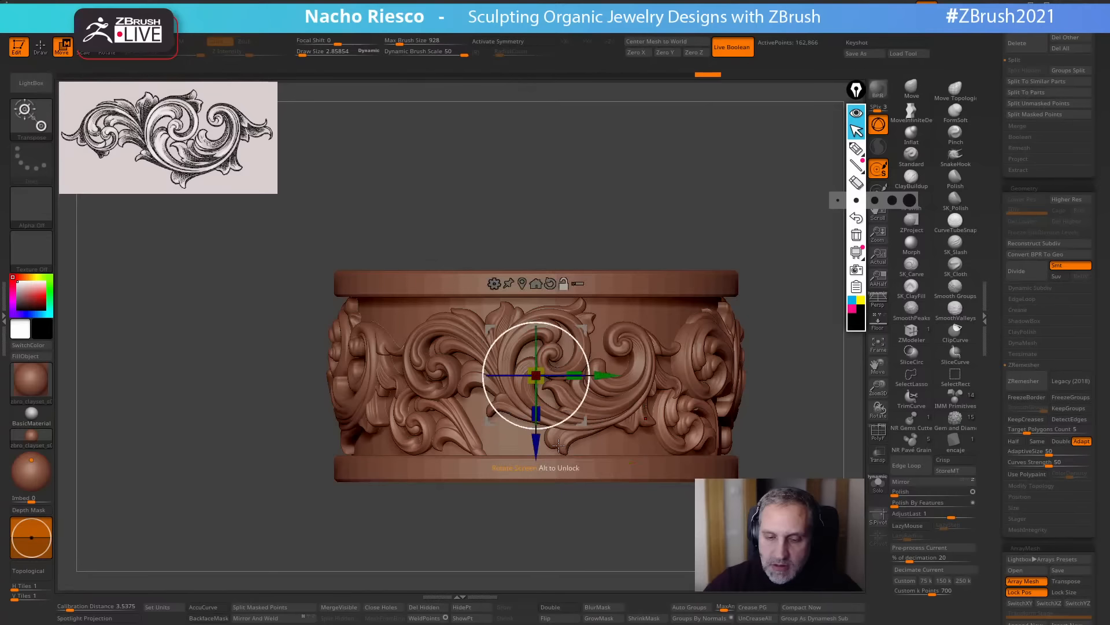
{"action": "left_click_drag", "start_coordinate": [521, 528], "coordinate": [558, 535]}
{"action": "mouse_move", "coordinate": [539, 443]}
{"action": "left_mouse_down"}
{"action": "mouse_move", "coordinate": [534, 370]}
{"action": "mouse_move", "coordinate": [535, 450]}
{"action": "left_mouse_up"}
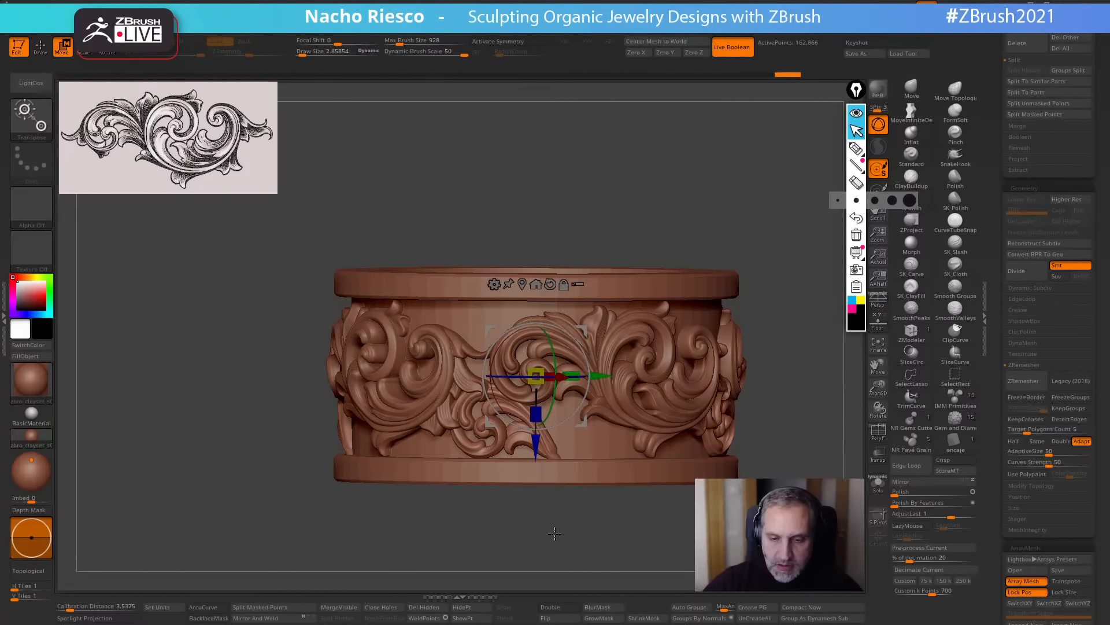
{"action": "left_click_drag", "start_coordinate": [550, 528], "coordinate": [599, 510]}
{"action": "left_click_drag", "start_coordinate": [695, 542], "coordinate": [975, 487]}
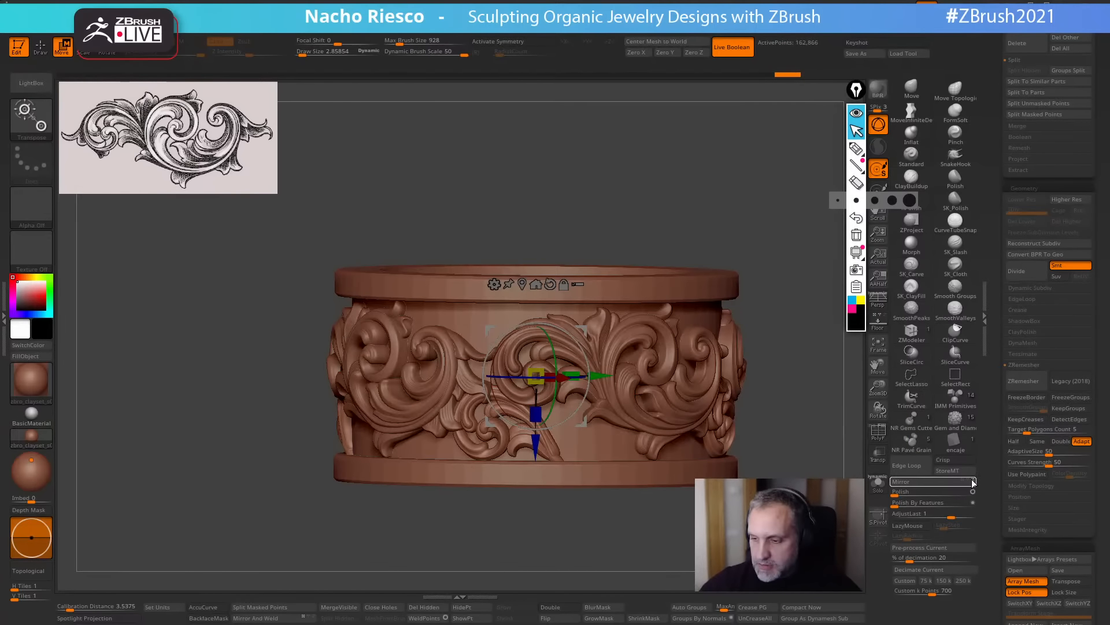
Mirror the scroll pieces vertically again, lower them onto the band, and reset the gizmo's orientation and position.
{"action": "left_click", "coordinate": [955, 485]}
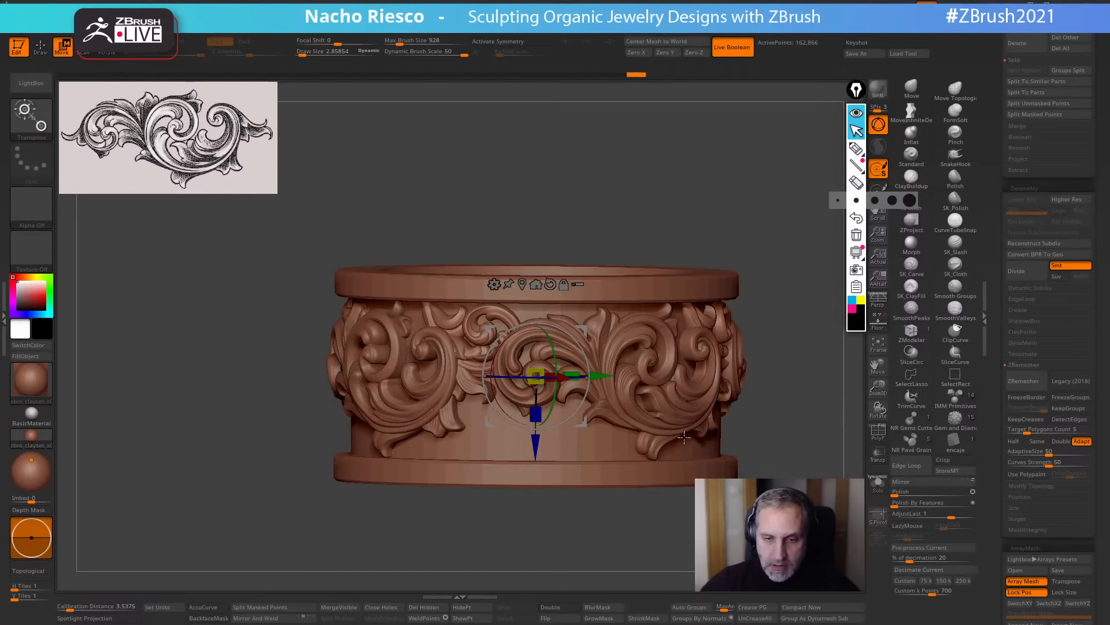
{"action": "left_click_drag", "start_coordinate": [540, 444], "coordinate": [560, 510]}
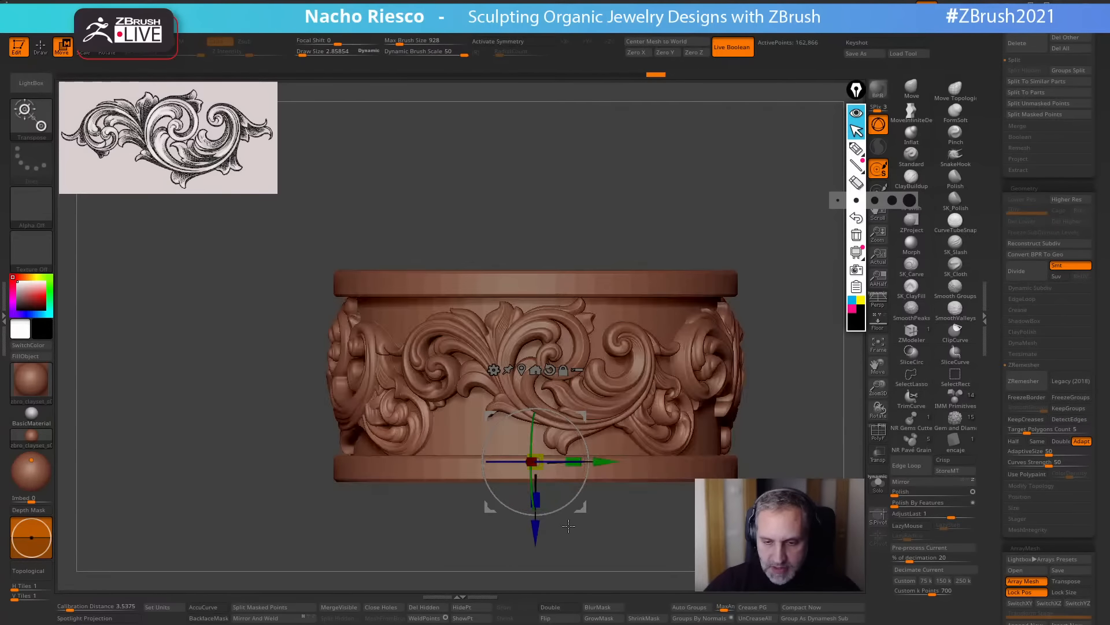
{"action": "left_click", "coordinate": [559, 375]}
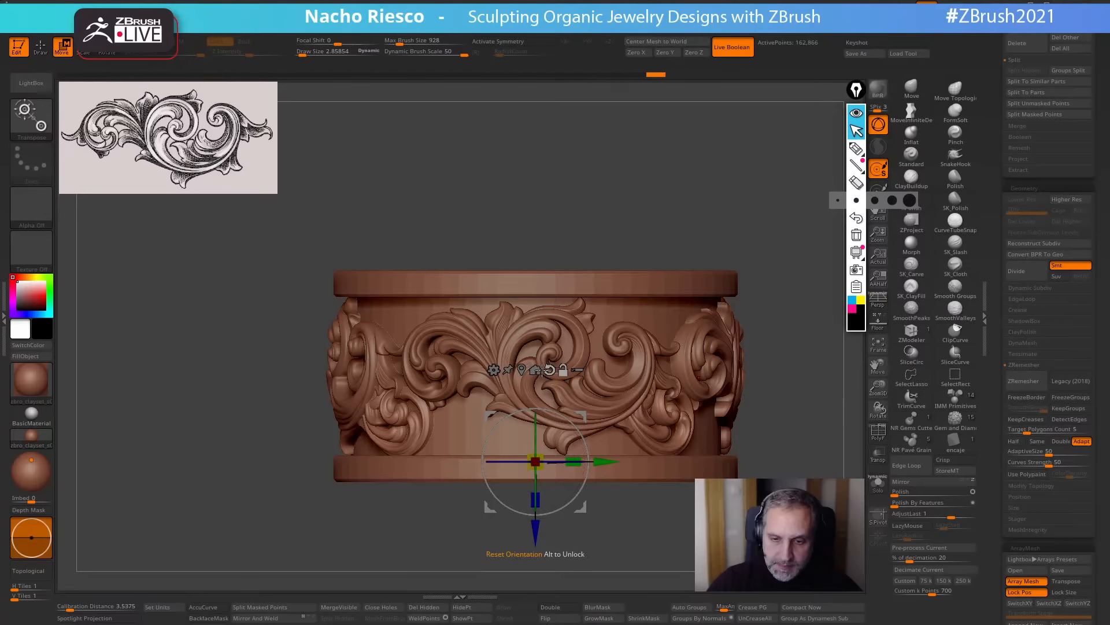
{"action": "left_click_drag", "start_coordinate": [532, 461], "coordinate": [528, 376]}
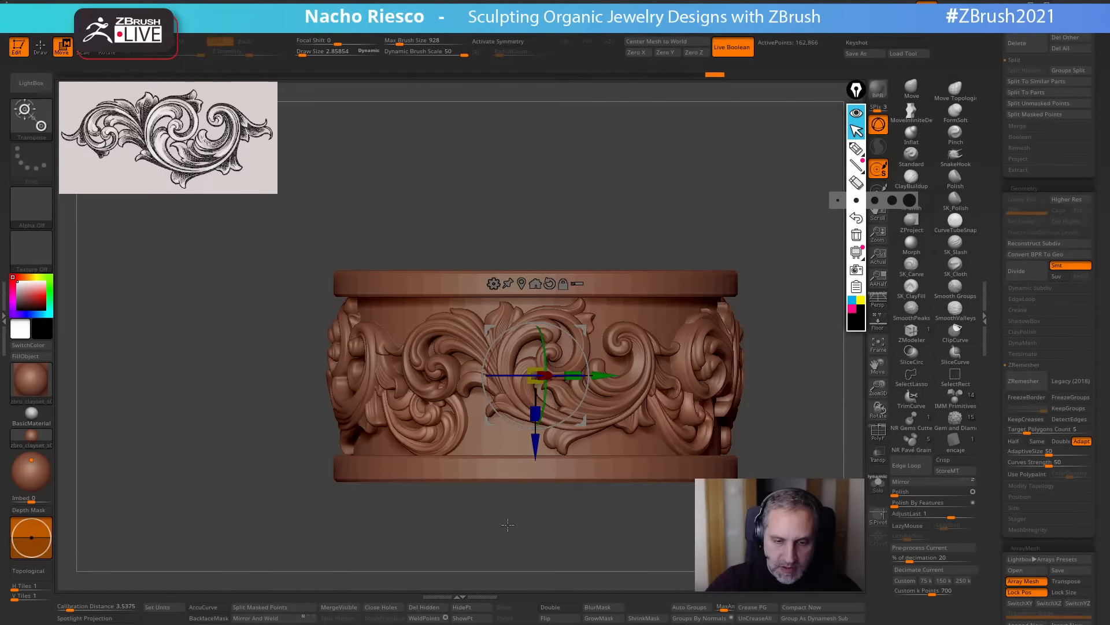
Adjust the scroll pieces' rotation and scale slightly, and undo their trial sideways shift.
{"action": "left_click_drag", "start_coordinate": [508, 523], "coordinate": [534, 526]}
{"action": "left_click_drag", "start_coordinate": [559, 383], "coordinate": [550, 386]}
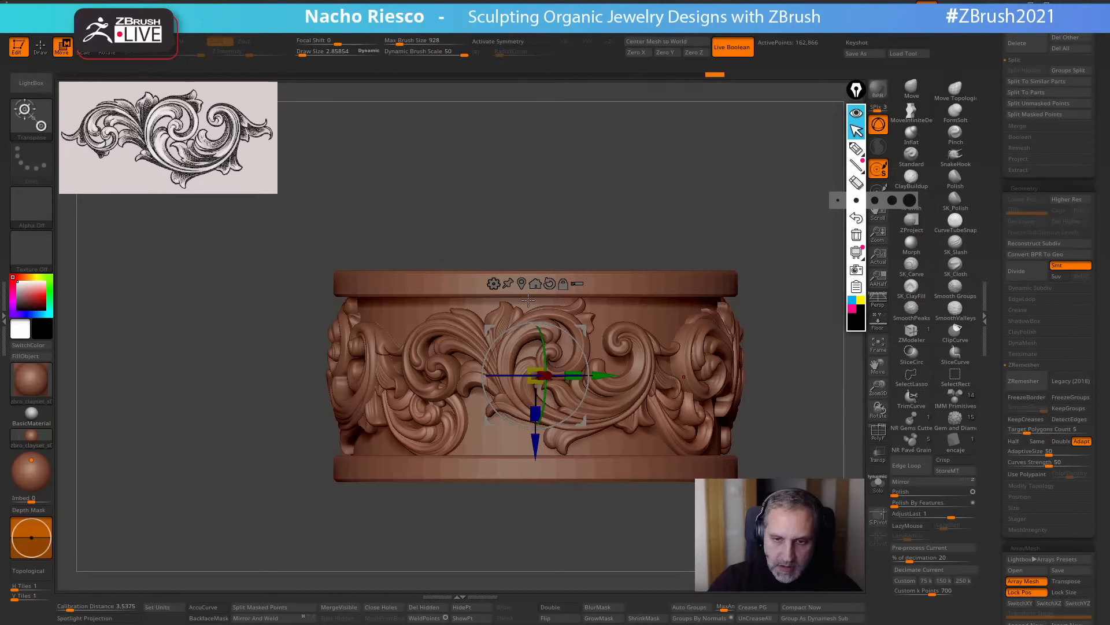
{"action": "left_click_drag", "start_coordinate": [536, 380], "coordinate": [536, 378]}
{"action": "right_click_drag", "start_coordinate": [560, 375], "coordinate": [603, 392]}
{"action": "left_click_drag", "start_coordinate": [574, 390], "coordinate": [590, 393]}
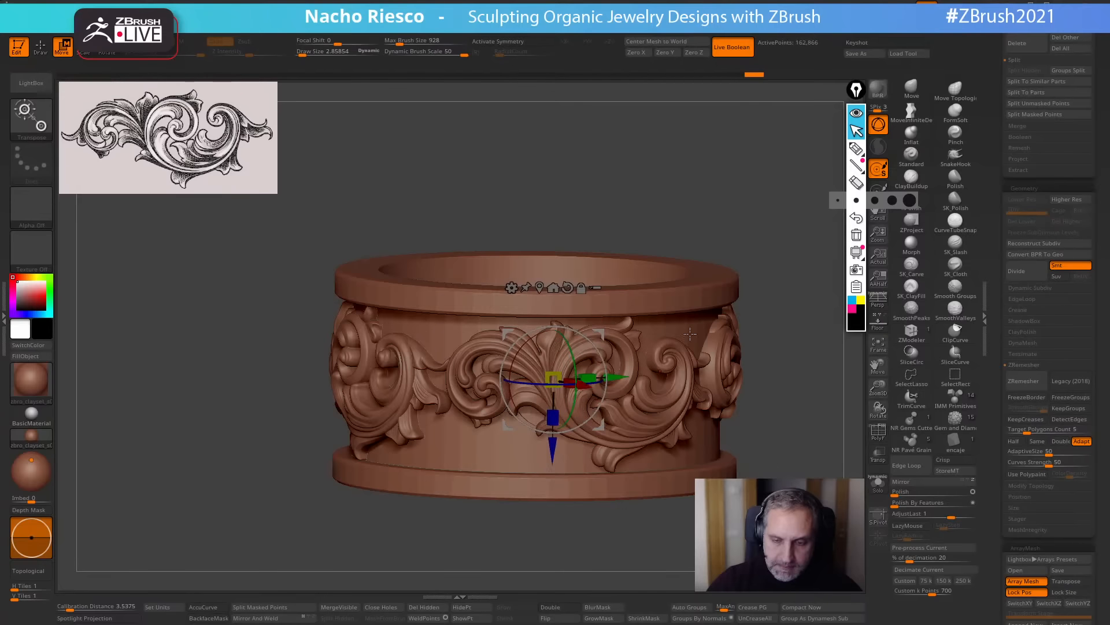
{"action": "key", "text": "ctrl+z"}
Shift the scroll pieces slightly along the gizmo's green axis as seen from above the ring, and raise them a little.
{"action": "right_click_drag", "start_coordinate": [591, 393], "coordinate": [642, 417]}
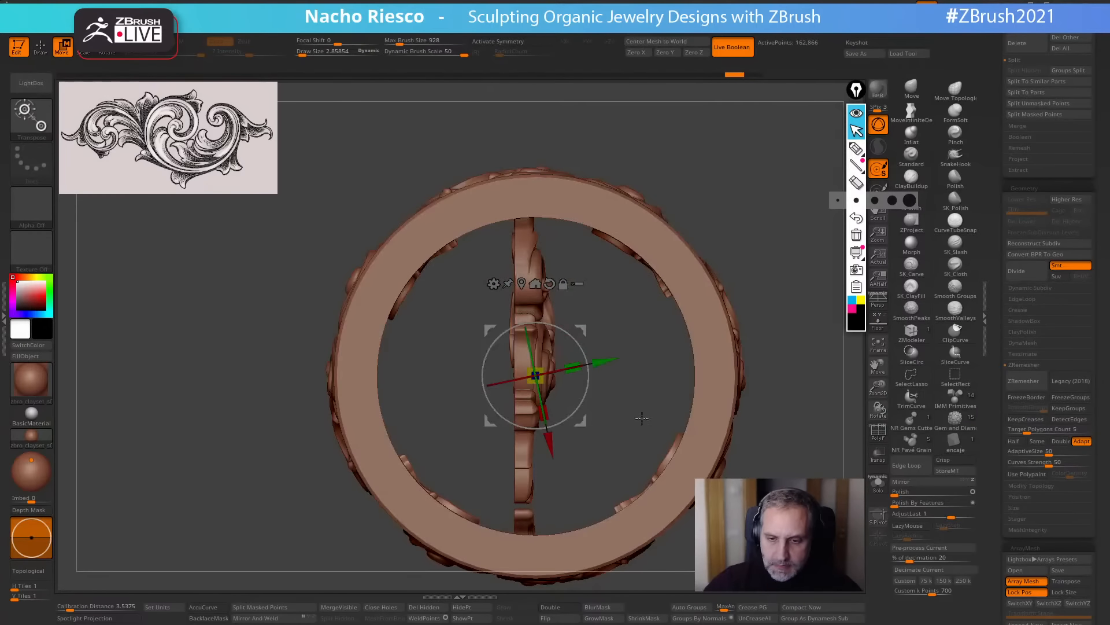
{"action": "right_click_drag", "start_coordinate": [612, 359], "coordinate": [714, 427]}
{"action": "left_click_drag", "start_coordinate": [590, 427], "coordinate": [593, 421]}
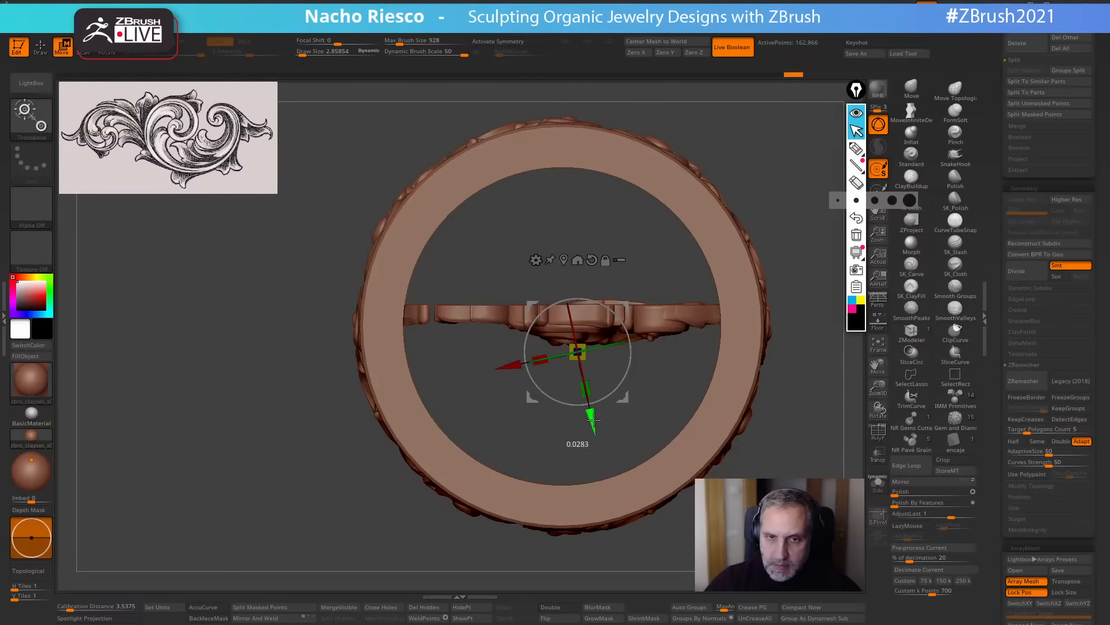
{"action": "right_click_drag", "start_coordinate": [610, 407], "coordinate": [618, 533]}
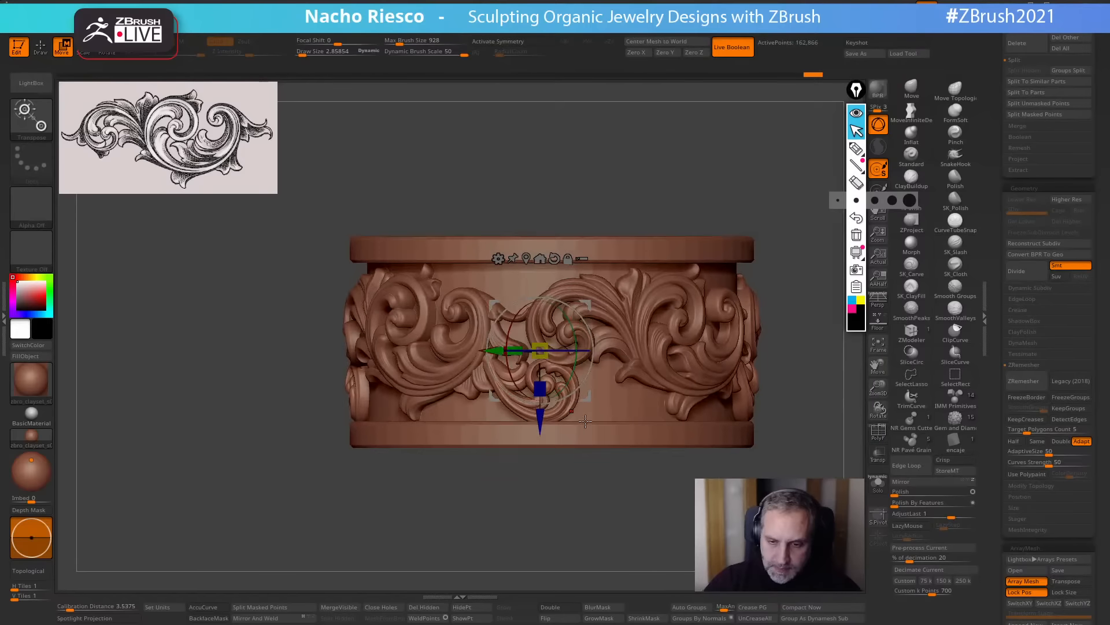
{"action": "left_click_drag", "start_coordinate": [542, 419], "coordinate": [543, 416]}
Place the gizmo on the front scroll piece at the band and scale the scroll uniformly by a small amount.
{"action": "key", "text": "q"}
{"action": "mouse_move", "coordinate": [560, 519]}
{"action": "right_mouse_down"}
{"action": "mouse_move", "coordinate": [573, 519]}
{"action": "mouse_move", "coordinate": [554, 487]}
{"action": "right_mouse_up"}
{"action": "key", "text": "w"}
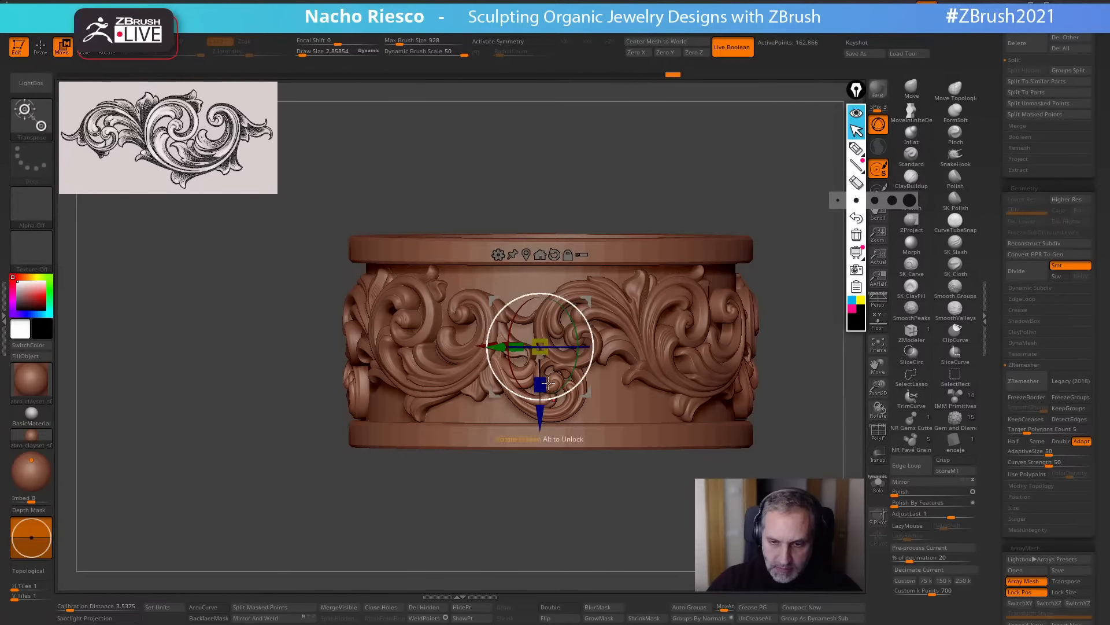
{"action": "left_click", "coordinate": [526, 254]}
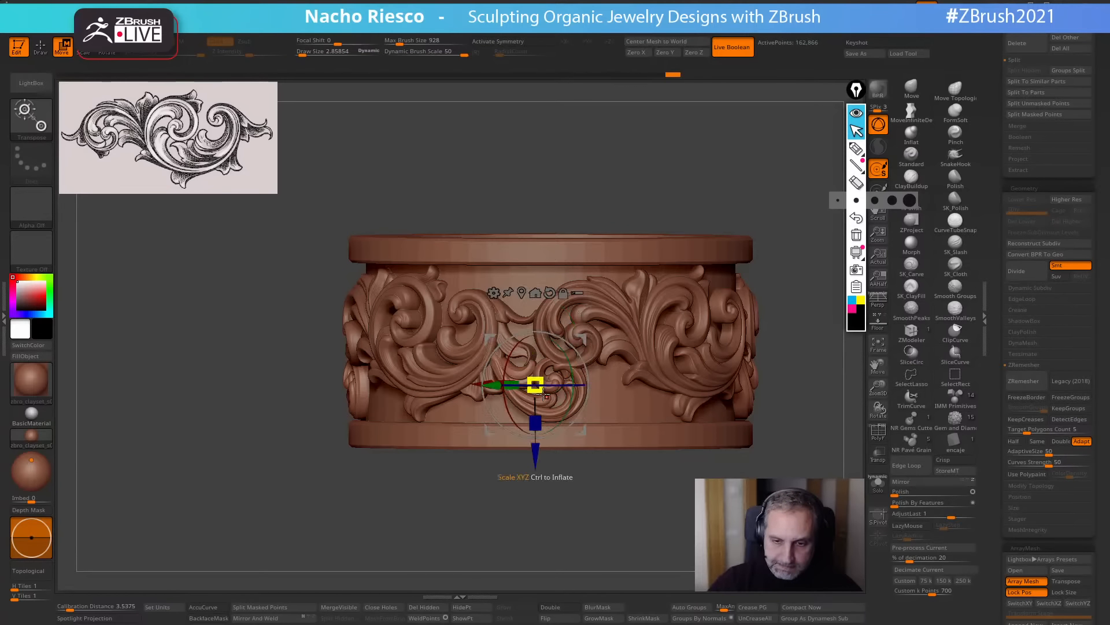
{"action": "left_click_drag", "start_coordinate": [536, 385], "coordinate": [542, 396]}
{"action": "right_click_drag", "start_coordinate": [546, 421], "coordinate": [721, 348]}
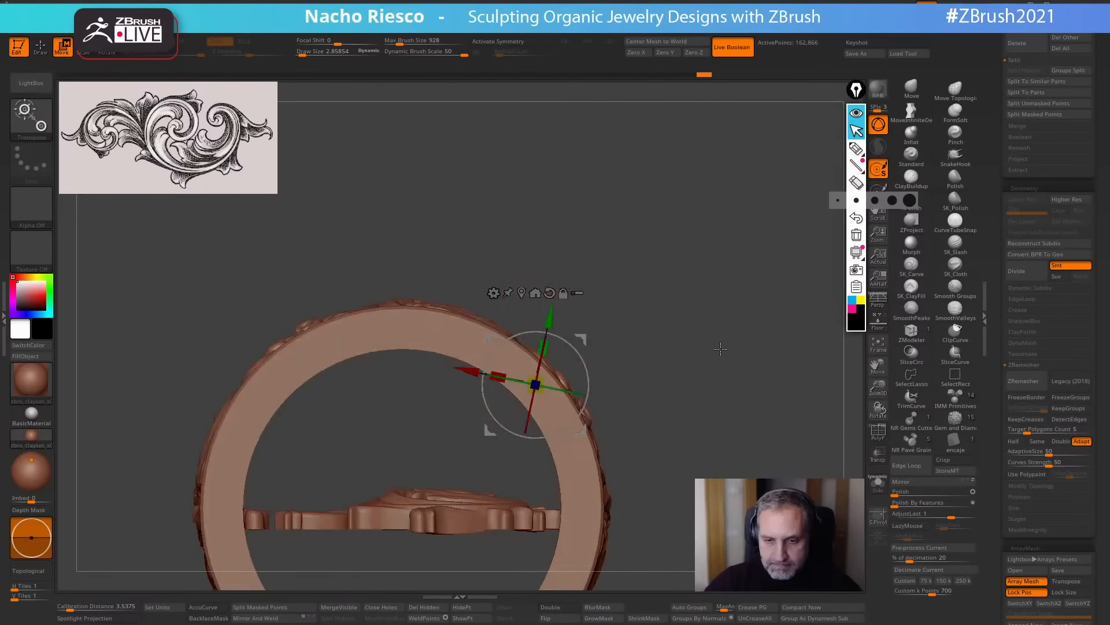
Reset the gizmo on the scroll pieces and nudge them slightly in the screen plane as seen from above the ring.
{"action": "left_click", "coordinate": [535, 293]}
{"action": "right_click_drag", "start_coordinate": [679, 309], "coordinate": [780, 214], "text": "alt"}
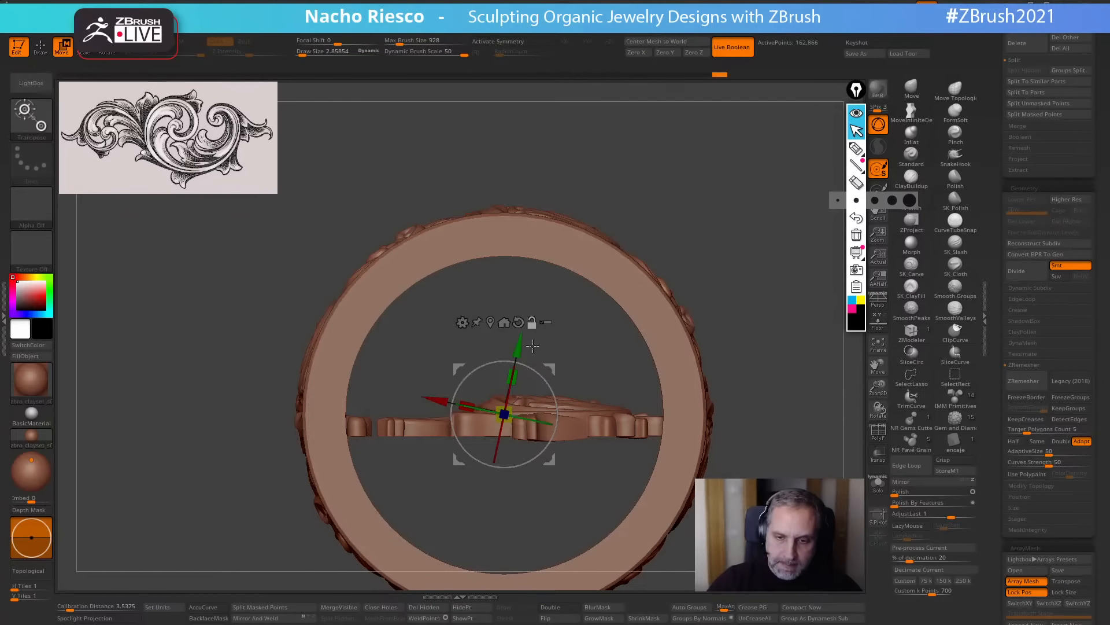
{"action": "left_click", "coordinate": [518, 322]}
{"action": "left_click_drag", "start_coordinate": [547, 447], "coordinate": [549, 465]}
{"action": "mouse_move", "coordinate": [748, 307]}
{"action": "right_mouse_down"}
{"action": "mouse_move", "coordinate": [726, 399]}
{"action": "mouse_move", "coordinate": [802, 422]}
{"action": "mouse_move", "coordinate": [785, 416]}
{"action": "mouse_move", "coordinate": [778, 442]}
{"action": "mouse_move", "coordinate": [752, 439]}
{"action": "right_mouse_up"}
{"action": "key", "text": "q"}
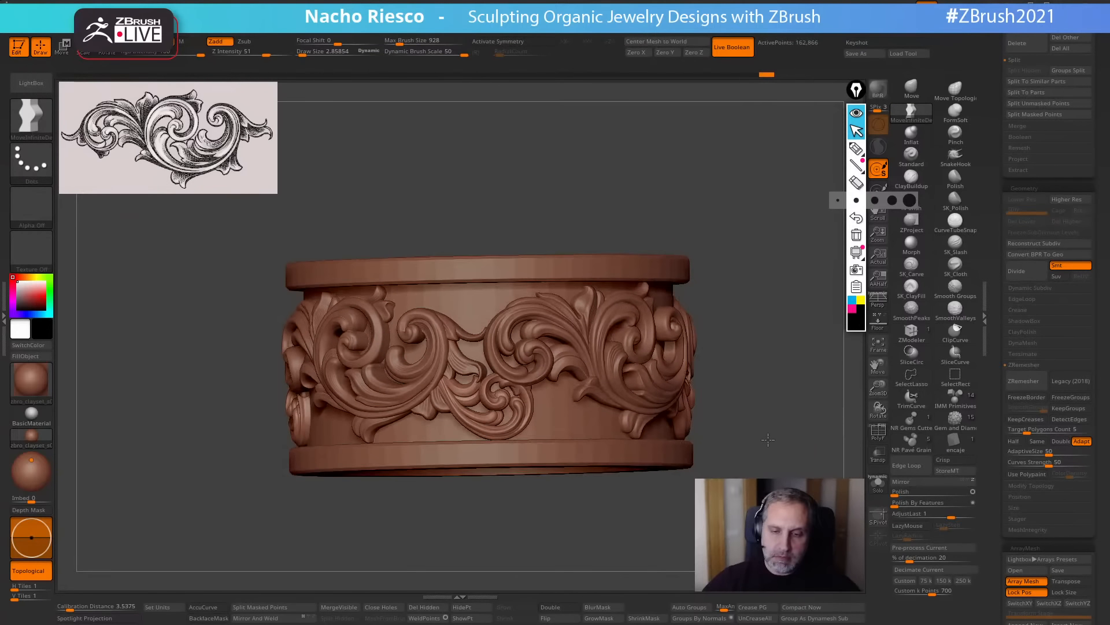
Adjust the scroll pieces' placement slightly with the gizmo, first from the front and again from above the ring.
{"action": "key", "text": "w"}
{"action": "left_click_drag", "start_coordinate": [488, 369], "coordinate": [494, 367]}
{"action": "right_click_drag", "start_coordinate": [734, 278], "coordinate": [726, 214]}
{"action": "right_click_drag", "start_coordinate": [682, 275], "coordinate": [689, 327], "text": "alt"}
{"action": "left_click_drag", "start_coordinate": [538, 460], "coordinate": [536, 455]}
{"action": "mouse_move", "coordinate": [711, 277]}
{"action": "right_mouse_down"}
{"action": "mouse_move", "coordinate": [745, 388]}
{"action": "mouse_move", "coordinate": [800, 372]}
{"action": "mouse_move", "coordinate": [801, 416]}
{"action": "mouse_move", "coordinate": [786, 352]}
{"action": "right_mouse_up"}
{"action": "key", "text": "q"}
Select the Move brush, set its draw size to about 6.16, and turn on the polyframe display.
{"action": "left_click", "coordinate": [911, 89]}
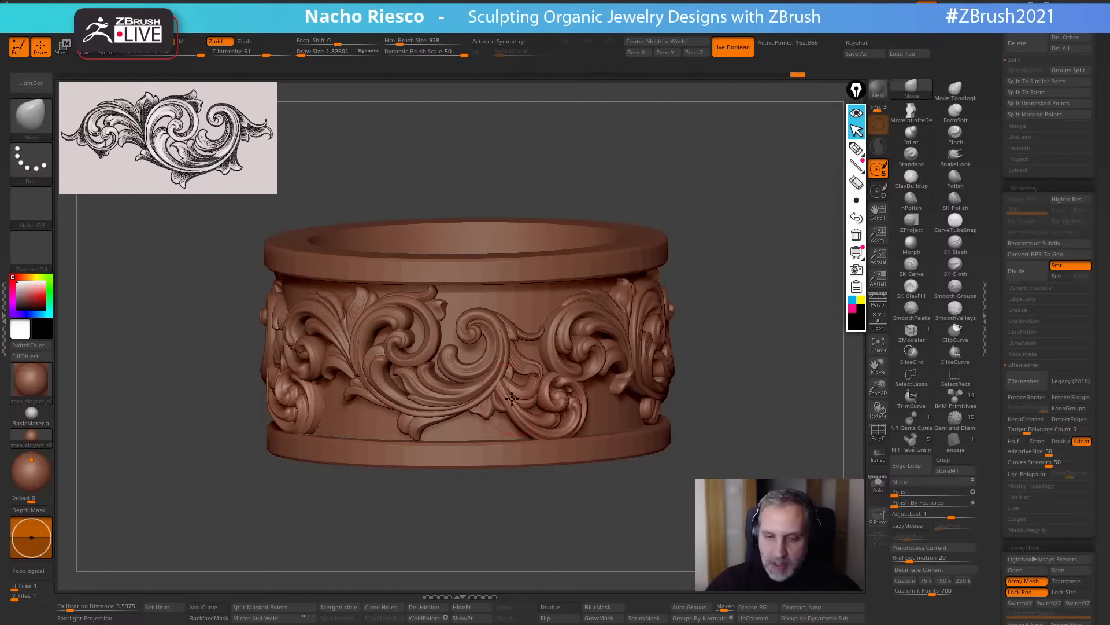
{"action": "key", "text": "s"}
{"action": "left_click_drag", "start_coordinate": [507, 397], "coordinate": [509, 397]}
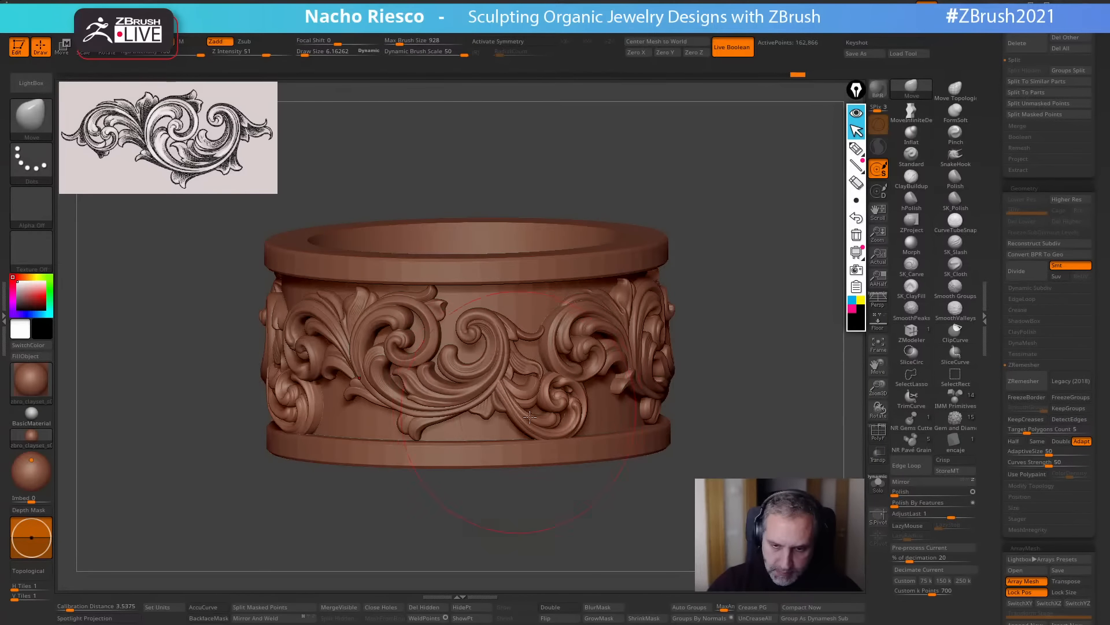
{"action": "right_click_drag", "start_coordinate": [600, 520], "coordinate": [646, 519]}
{"action": "left_click", "coordinate": [880, 436]}
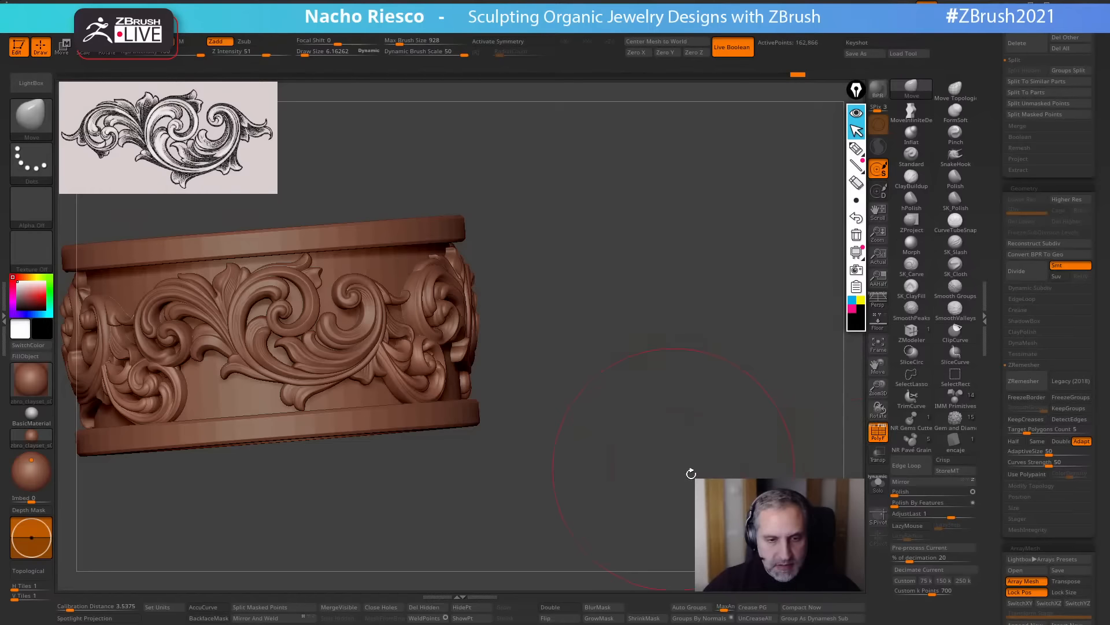
{"action": "mouse_move", "coordinate": [691, 472]}
{"action": "right_mouse_down", "text": "alt"}
{"action": "mouse_move", "coordinate": [842, 502]}
{"action": "mouse_move", "coordinate": [824, 465]}
{"action": "mouse_move", "coordinate": [839, 453]}
{"action": "mouse_move", "coordinate": [815, 463]}
{"action": "mouse_move", "coordinate": [830, 461]}
{"action": "mouse_move", "coordinate": [842, 436]}
{"action": "right_mouse_up", "text": "alt"}
{"action": "left_click", "coordinate": [876, 433]}
{"action": "left_click", "coordinate": [877, 436]}
{"action": "key", "text": "shift+f"}
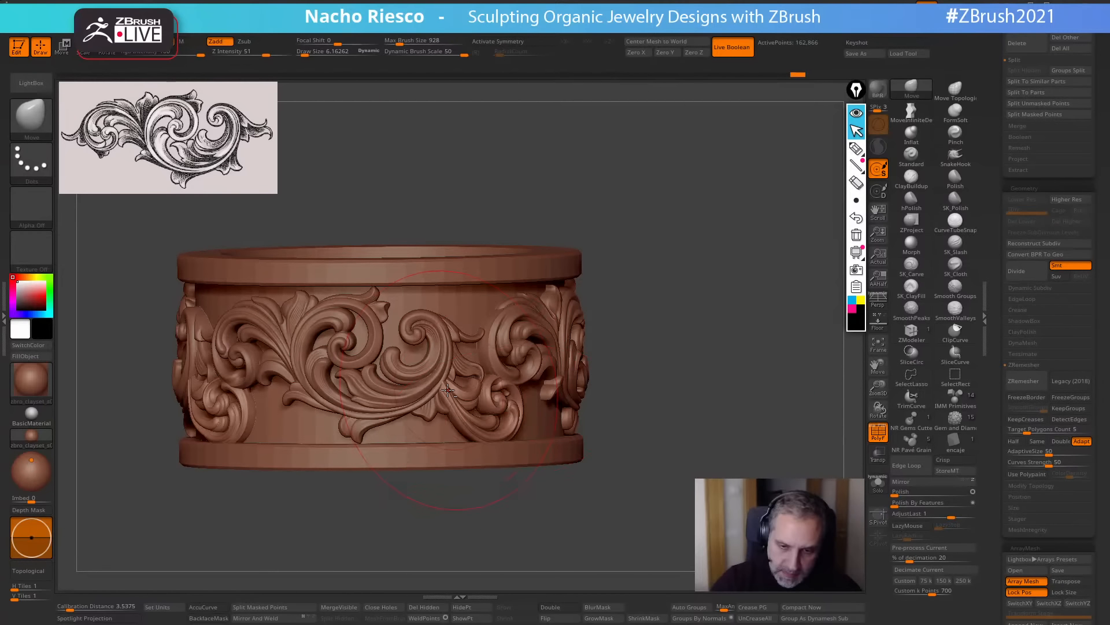
Push the small lower scroll slightly with the Move brush, comparing the shape by undoing and redoing.
{"action": "left_click_drag", "start_coordinate": [454, 403], "coordinate": [443, 391]}
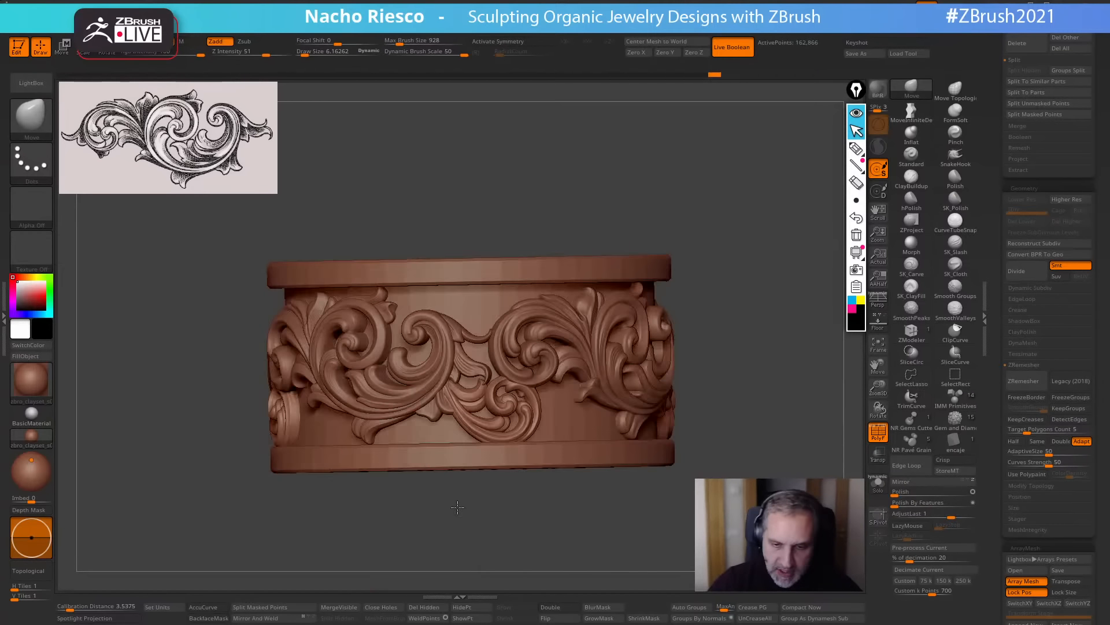
{"action": "key", "text": "ctrl+z"}
{"action": "key", "text": "ctrl+z"}
{"action": "mouse_move", "coordinate": [602, 328]}
{"action": "right_mouse_down"}
{"action": "mouse_move", "coordinate": [629, 307]}
{"action": "mouse_move", "coordinate": [604, 327]}
{"action": "right_mouse_up"}
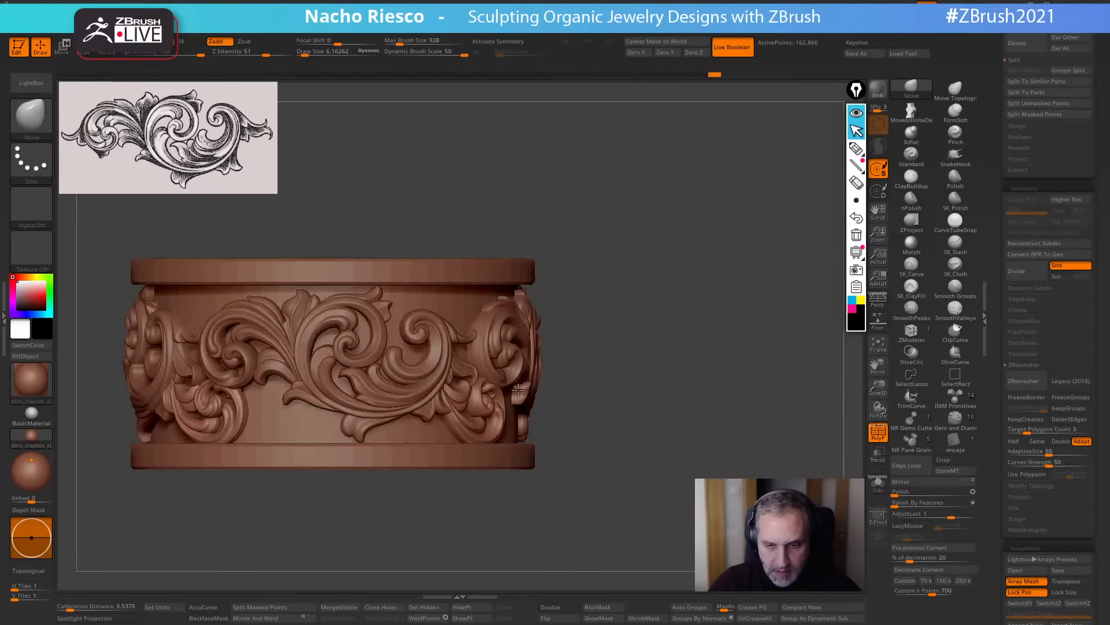
{"action": "key", "text": "ctrl+shift+z"}
Reshape the small lower scroll with the Move brush at draw sizes of about 12.6 and 7.2.
{"action": "right_click_drag", "start_coordinate": [571, 534], "coordinate": [596, 535]}
{"action": "key", "text": "s"}
{"action": "left_click_drag", "start_coordinate": [501, 435], "coordinate": [507, 412]}
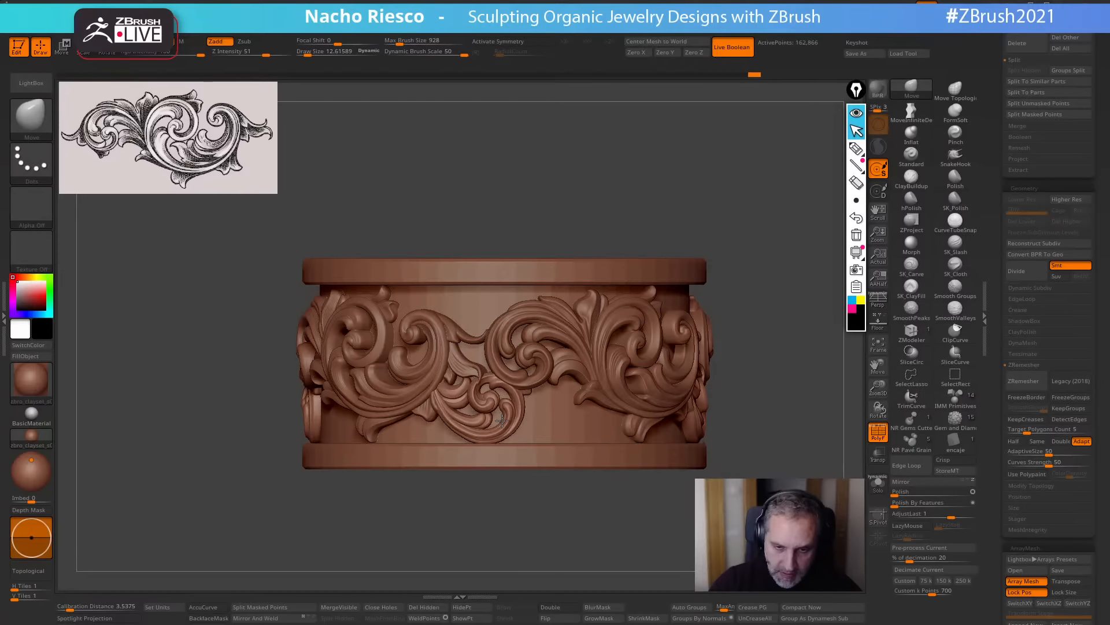
{"action": "mouse_move", "coordinate": [504, 503]}
{"action": "right_mouse_down"}
{"action": "mouse_move", "coordinate": [513, 515]}
{"action": "mouse_move", "coordinate": [496, 411]}
{"action": "right_mouse_up"}
{"action": "key", "text": "s"}
{"action": "left_click_drag", "start_coordinate": [494, 404], "coordinate": [489, 404]}
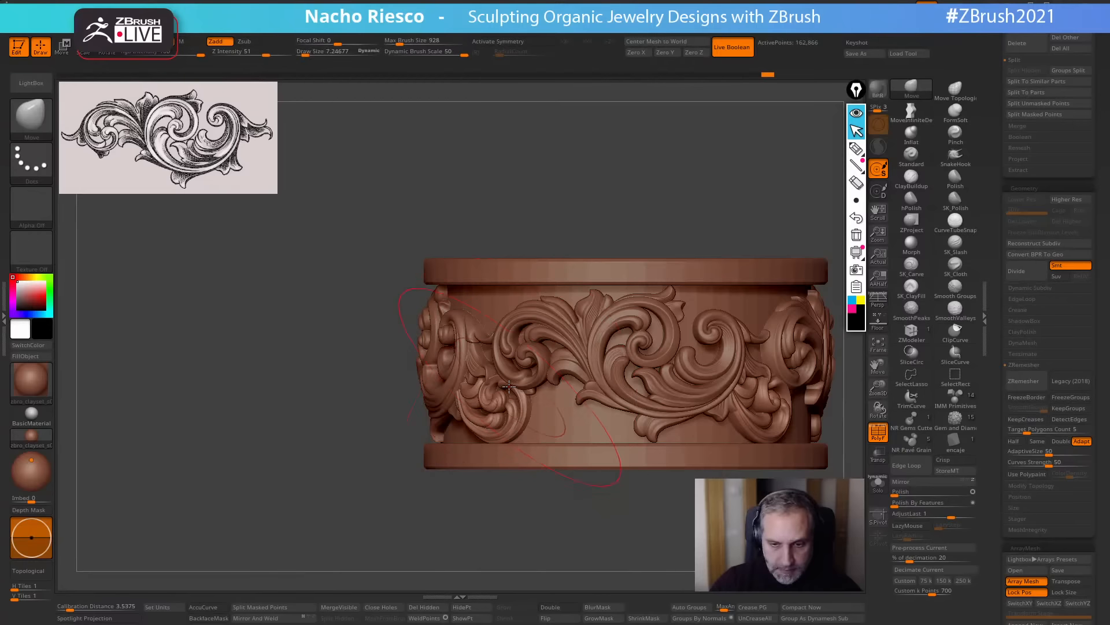
Refine the small scroll's lower curve with the Move brush at a draw size of about 8.4.
{"action": "right_click_drag", "start_coordinate": [529, 521], "coordinate": [622, 514]}
{"action": "key", "text": "s"}
{"action": "left_click_drag", "start_coordinate": [476, 433], "coordinate": [489, 438]}
{"action": "key", "text": "s"}
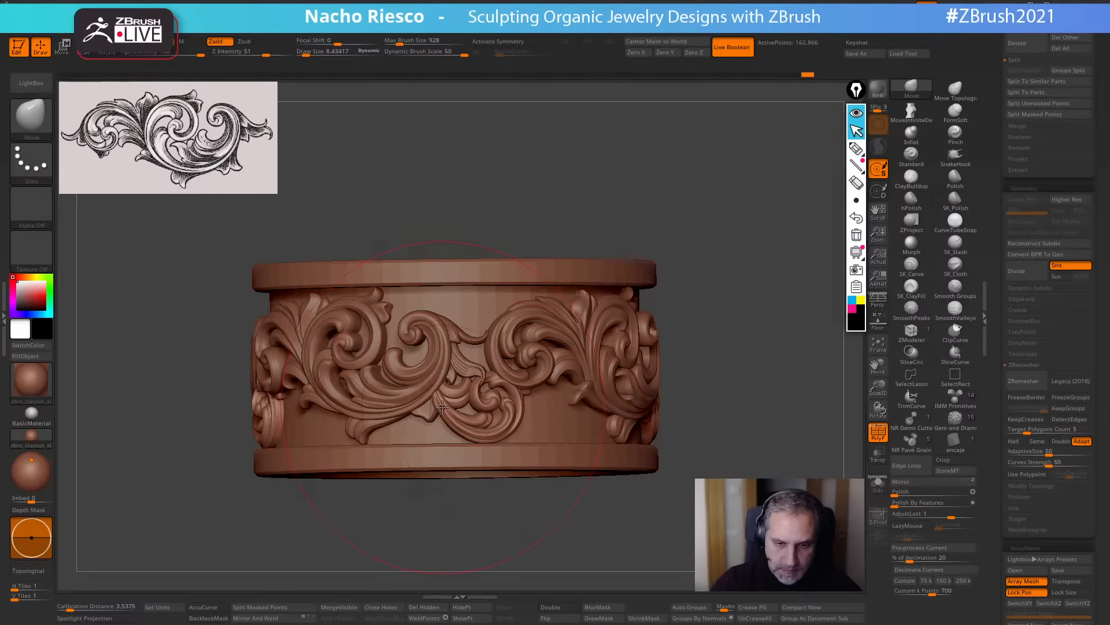
{"action": "right_click_drag", "start_coordinate": [454, 524], "coordinate": [516, 542], "text": "shift"}
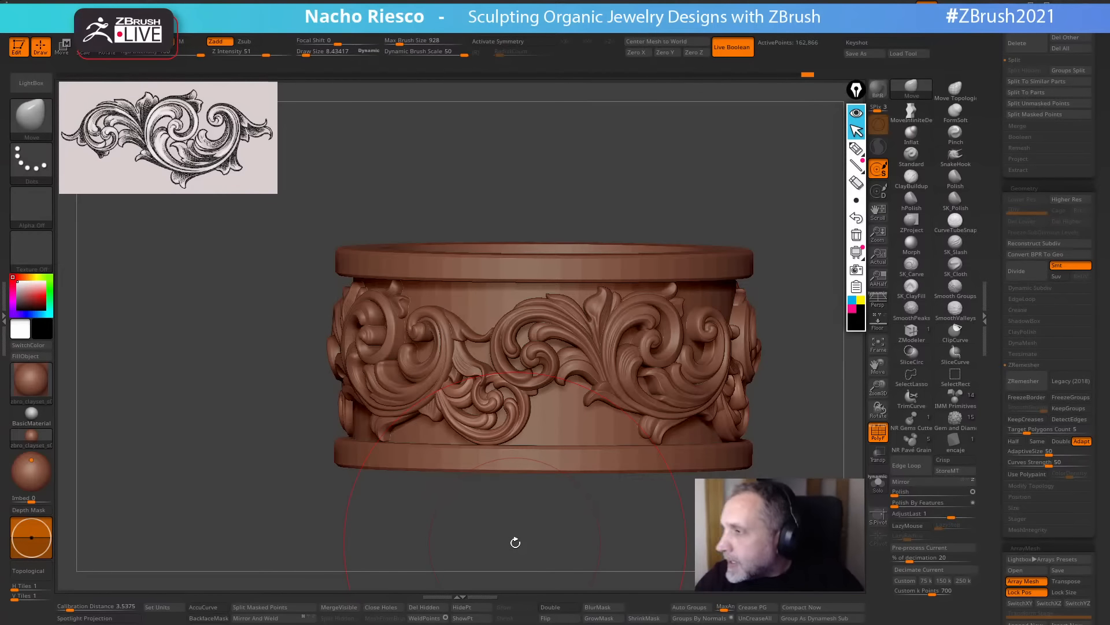
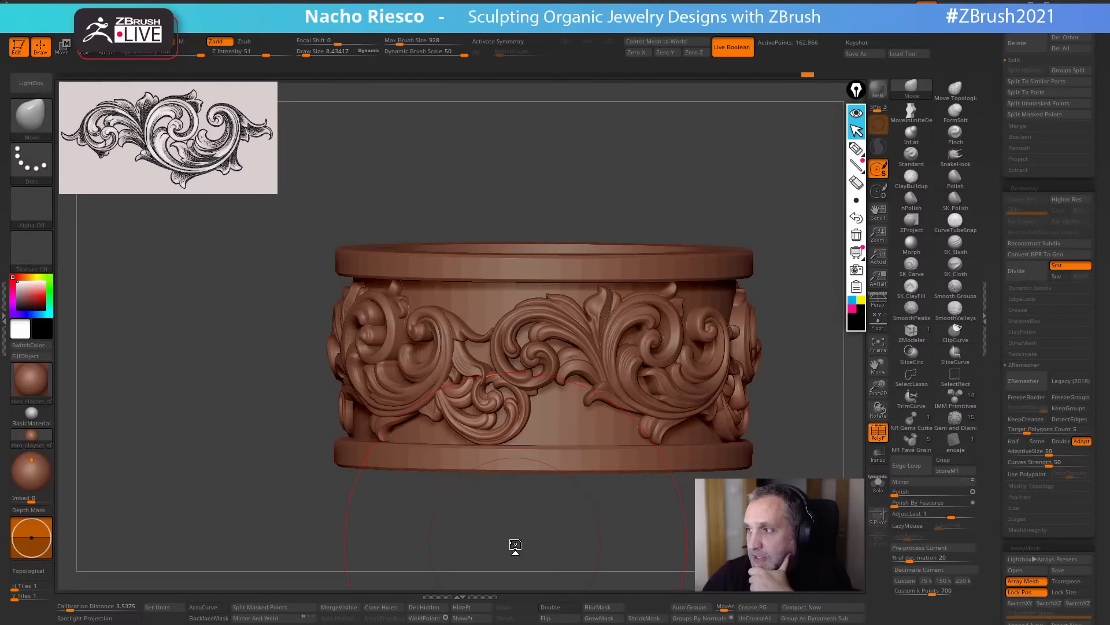
Update the size ratios in 3D Print Hub, choosing 5.82 x 5.28 x 4.98 mm as the subtool's size.
{"action": "left_click_drag", "start_coordinate": [628, 535], "coordinate": [544, 541]}
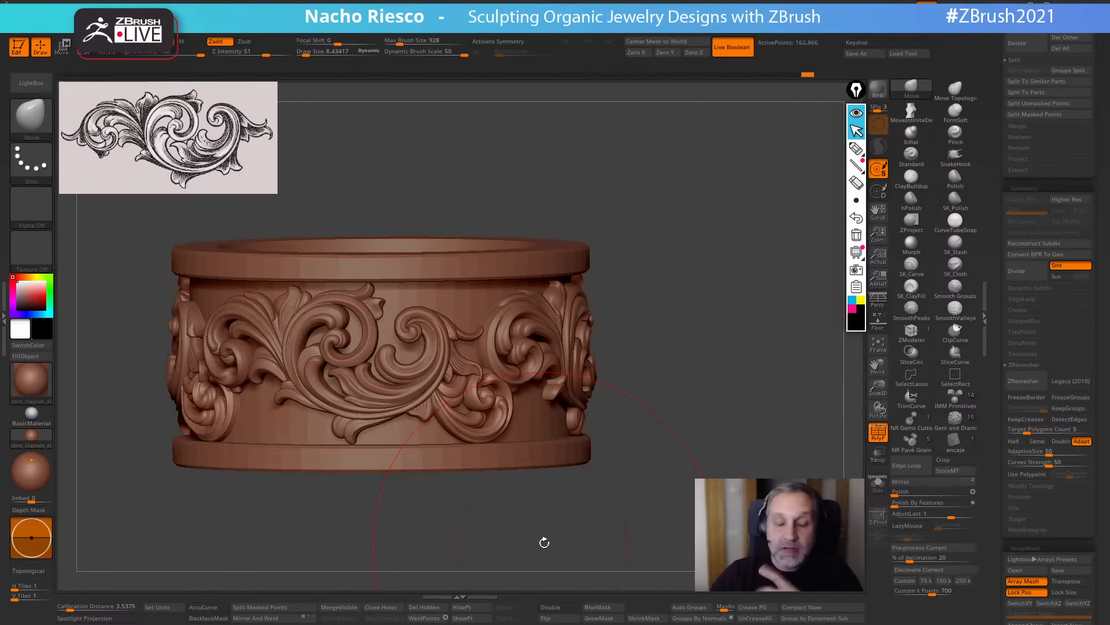
{"action": "left_click_drag", "start_coordinate": [724, 291], "coordinate": [715, 303]}
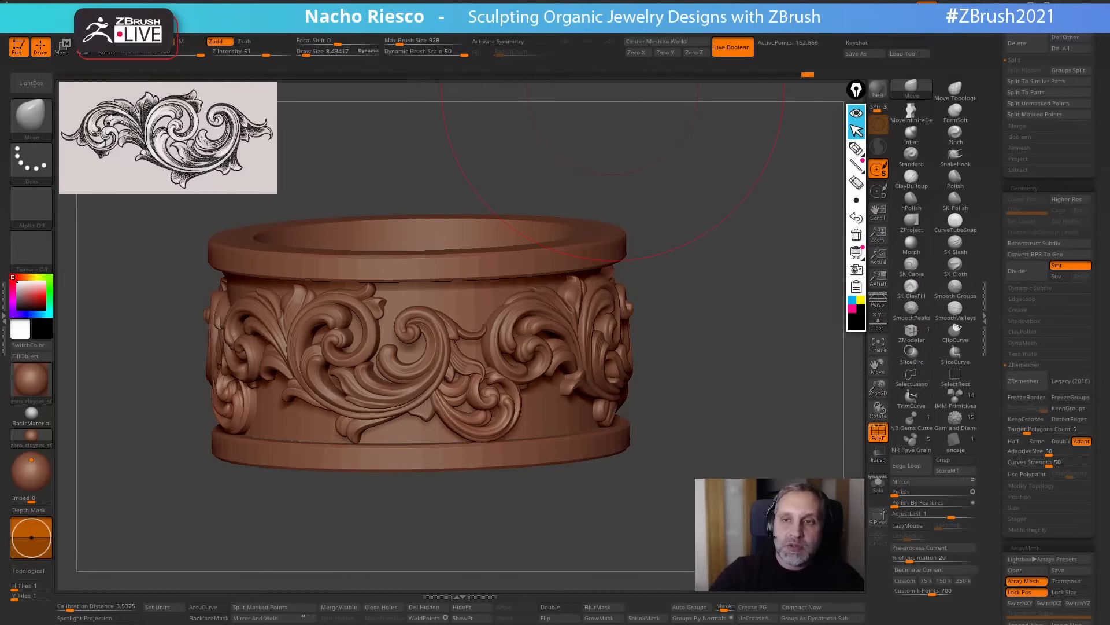
{"action": "left_click", "coordinate": [641, 24]}
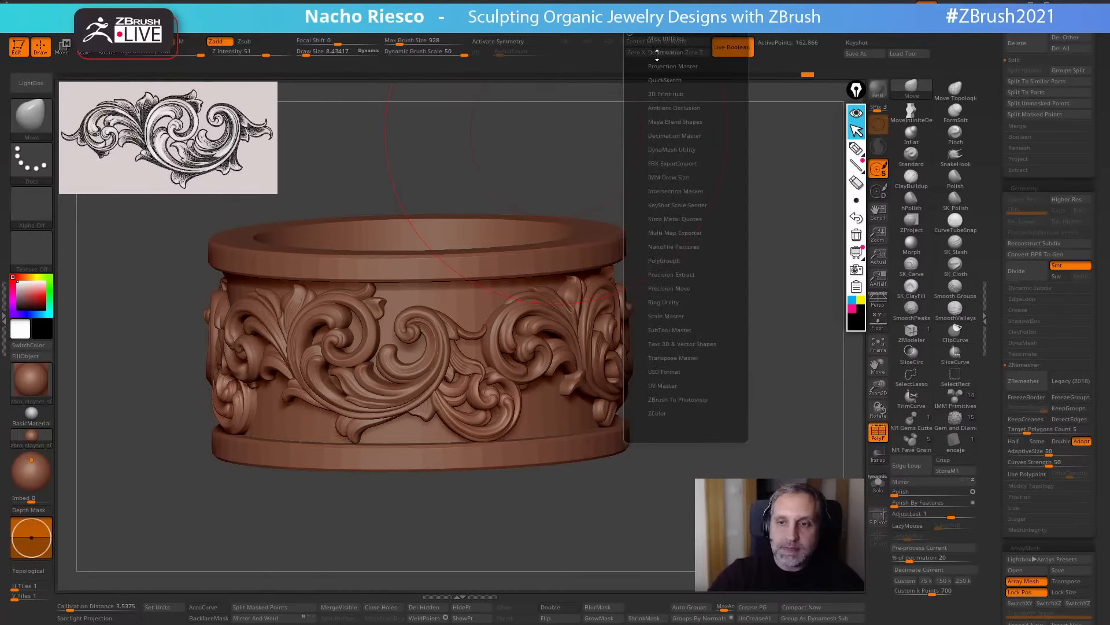
{"action": "left_click", "coordinate": [672, 94]}
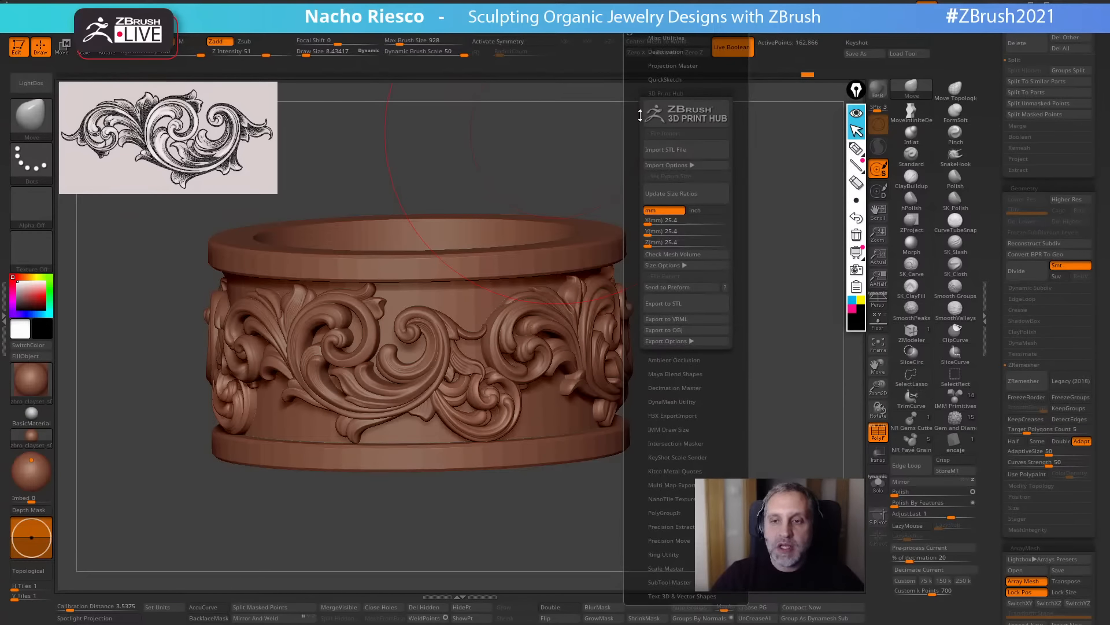
{"action": "left_click", "coordinate": [689, 193]}
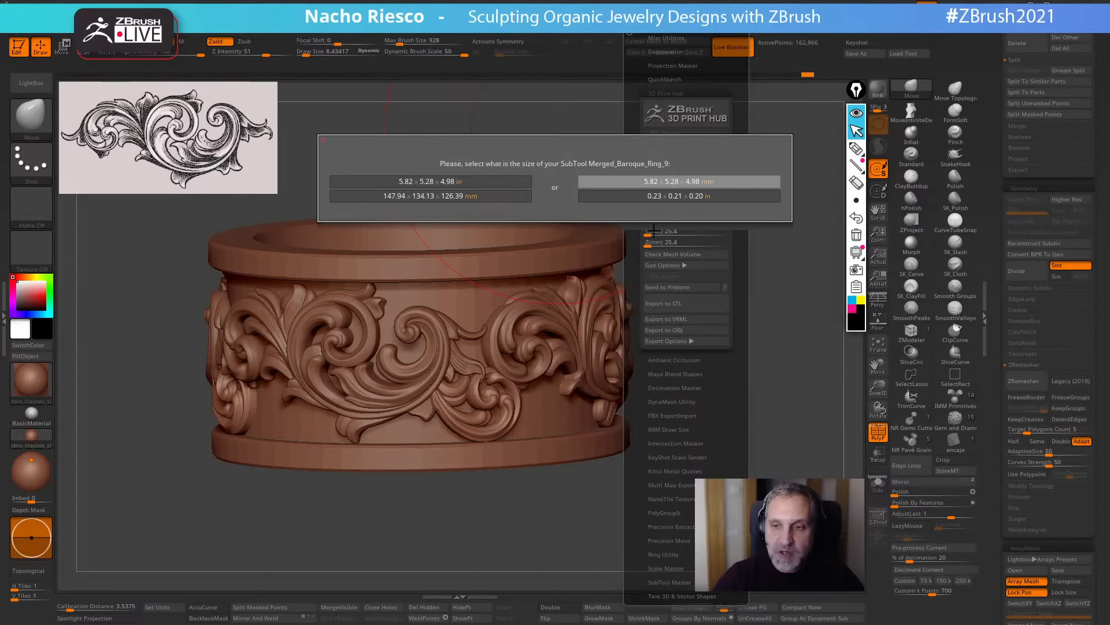
{"action": "left_click", "coordinate": [698, 181]}
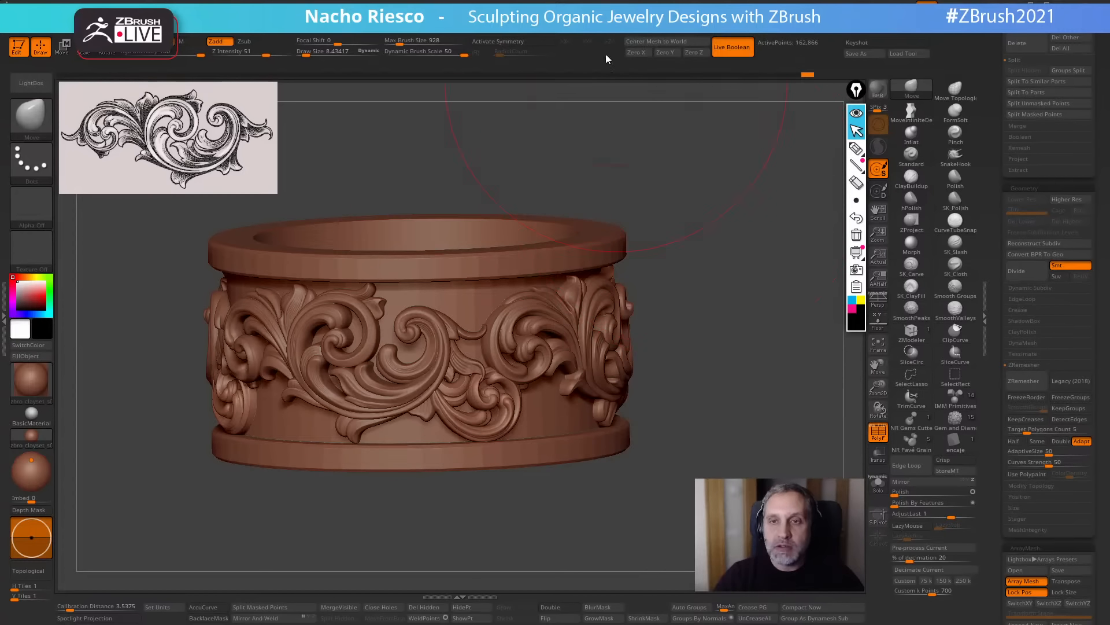
{"action": "left_click", "coordinate": [640, 34]}
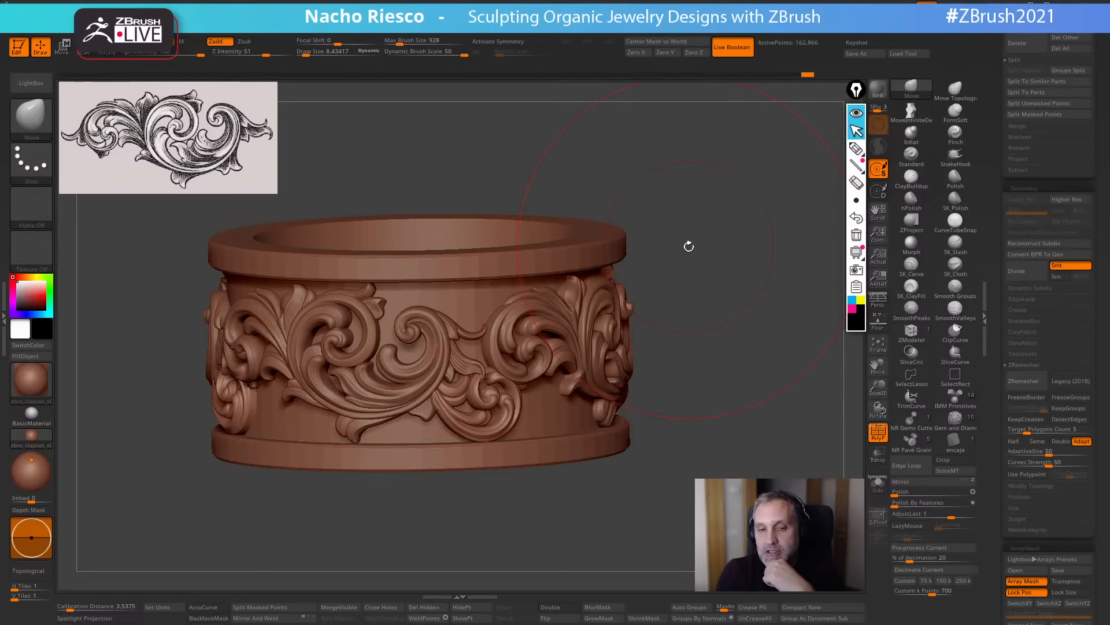
Enlarge the small scroll pieces slightly with the gizmo, and briefly isolate them from above the ring.
{"action": "mouse_move", "coordinate": [735, 348]}
{"action": "left_mouse_down"}
{"action": "mouse_move", "coordinate": [720, 405]}
{"action": "mouse_move", "coordinate": [621, 525]}
{"action": "mouse_move", "coordinate": [654, 540]}
{"action": "mouse_move", "coordinate": [645, 565]}
{"action": "mouse_move", "coordinate": [682, 565]}
{"action": "mouse_move", "coordinate": [588, 550]}
{"action": "mouse_move", "coordinate": [587, 535]}
{"action": "left_mouse_up"}
{"action": "key", "text": "w"}
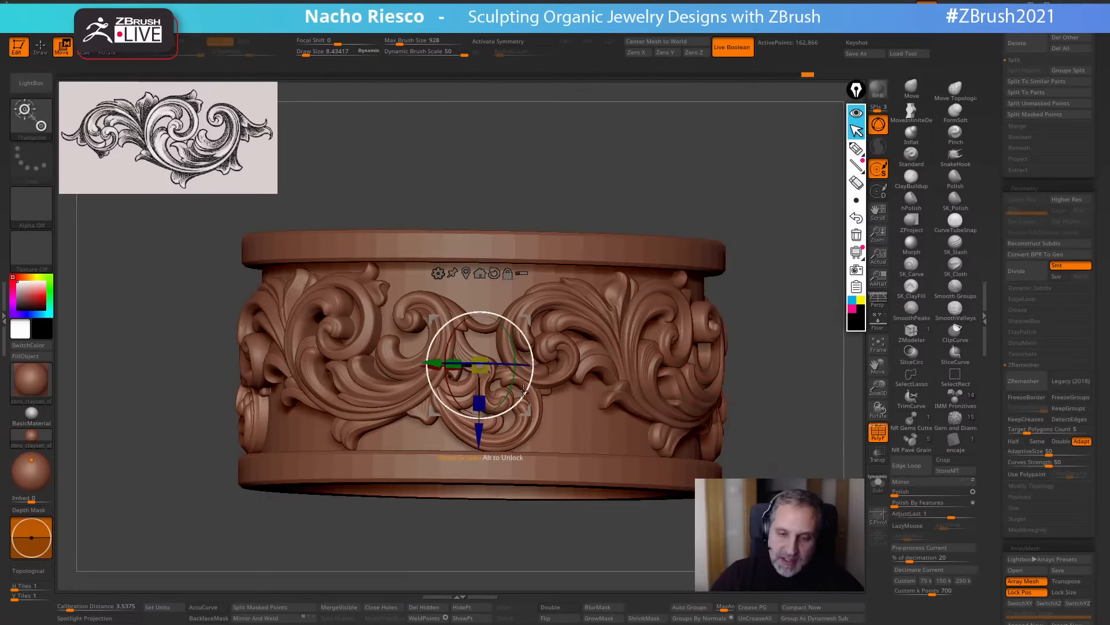
{"action": "left_click_drag", "start_coordinate": [488, 377], "coordinate": [496, 387]}
{"action": "left_click_drag", "start_coordinate": [773, 264], "coordinate": [787, 463]}
{"action": "left_click", "coordinate": [878, 483]}
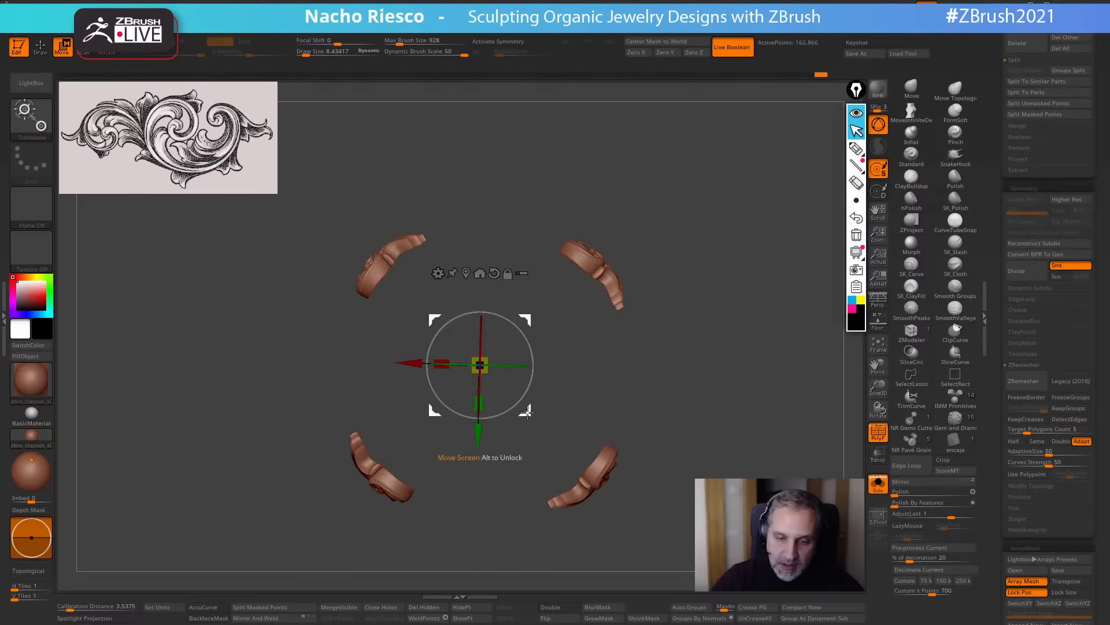
{"action": "left_click", "coordinate": [878, 483]}
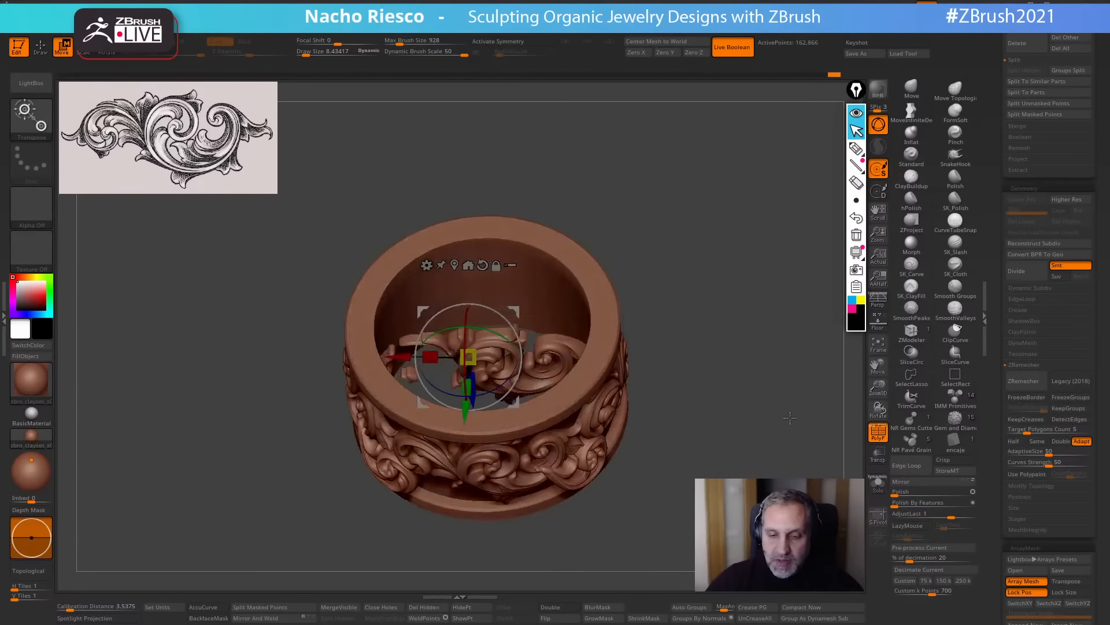
Shift the small scroll pieces slightly from above the ring, turn off polyframe, and raise the pieces a little from the front.
{"action": "left_click_drag", "start_coordinate": [790, 417], "coordinate": [585, 454]}
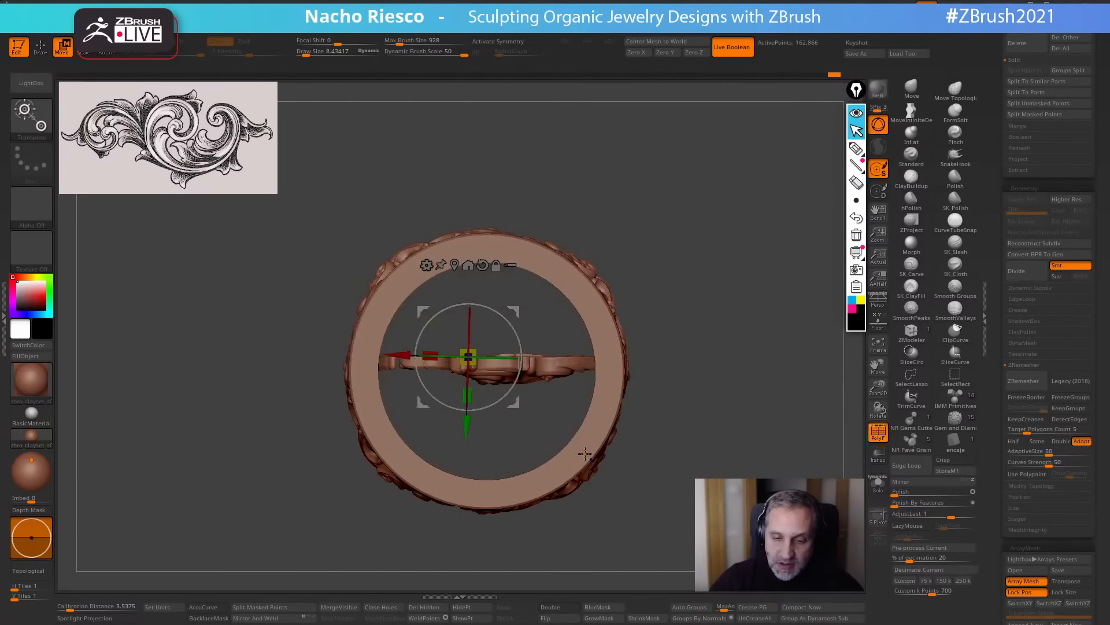
{"action": "left_click_drag", "start_coordinate": [514, 401], "coordinate": [509, 397]}
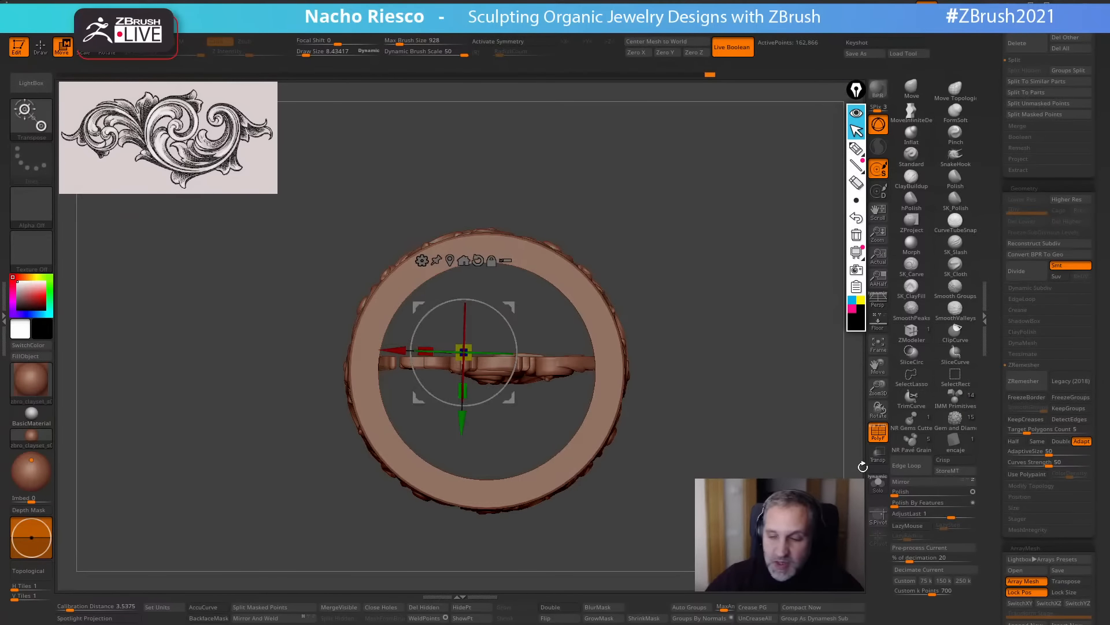
{"action": "left_click", "coordinate": [878, 434]}
{"action": "mouse_move", "coordinate": [821, 440]}
{"action": "left_mouse_down"}
{"action": "mouse_move", "coordinate": [770, 367]}
{"action": "mouse_move", "coordinate": [762, 477]}
{"action": "mouse_move", "coordinate": [697, 518]}
{"action": "mouse_move", "coordinate": [735, 515]}
{"action": "mouse_move", "coordinate": [717, 529]}
{"action": "left_mouse_up"}
{"action": "key", "text": "q"}
{"action": "key", "text": "w"}
{"action": "left_click_drag", "start_coordinate": [512, 396], "coordinate": [509, 384]}
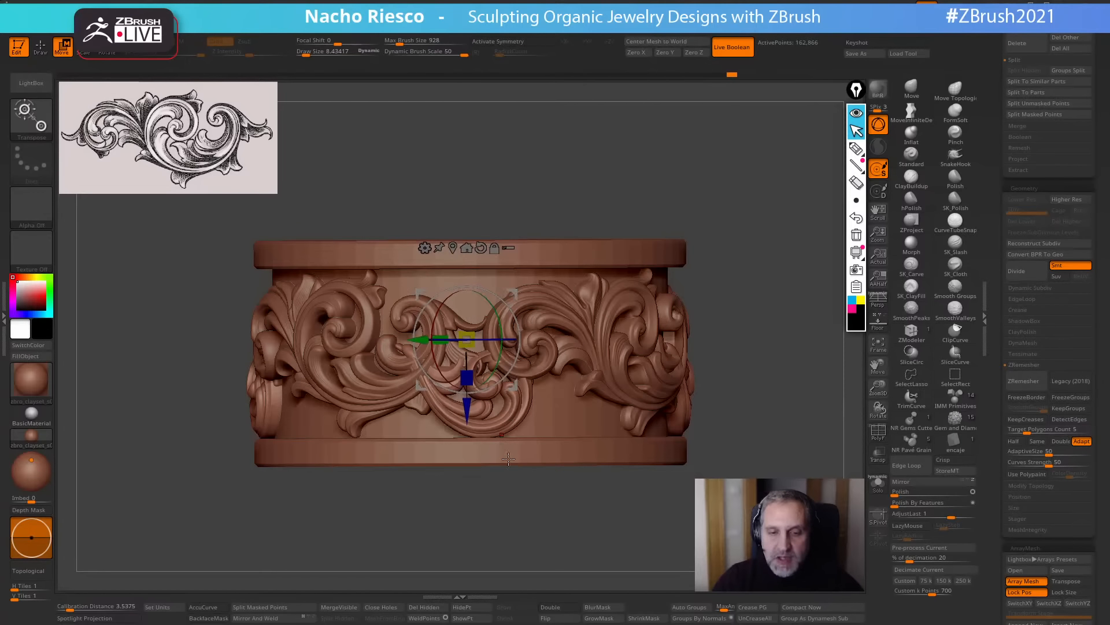
{"action": "key", "text": "q"}
Use a temporary transparent view from above the ring to nudge the small scroll pieces against the band.
{"action": "left_click_drag", "start_coordinate": [512, 511], "coordinate": [554, 462]}
{"action": "left_click_drag", "start_coordinate": [723, 341], "coordinate": [758, 545]}
{"action": "left_click_drag", "start_coordinate": [831, 512], "coordinate": [821, 443], "text": "alt"}
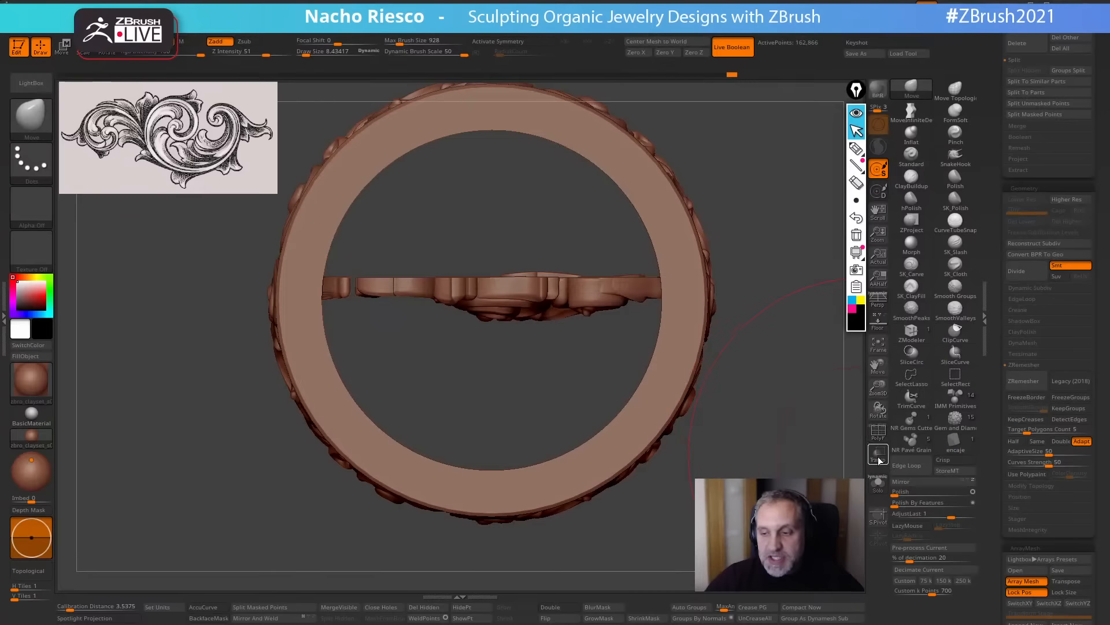
{"action": "left_click", "coordinate": [877, 454]}
{"action": "key", "text": "w"}
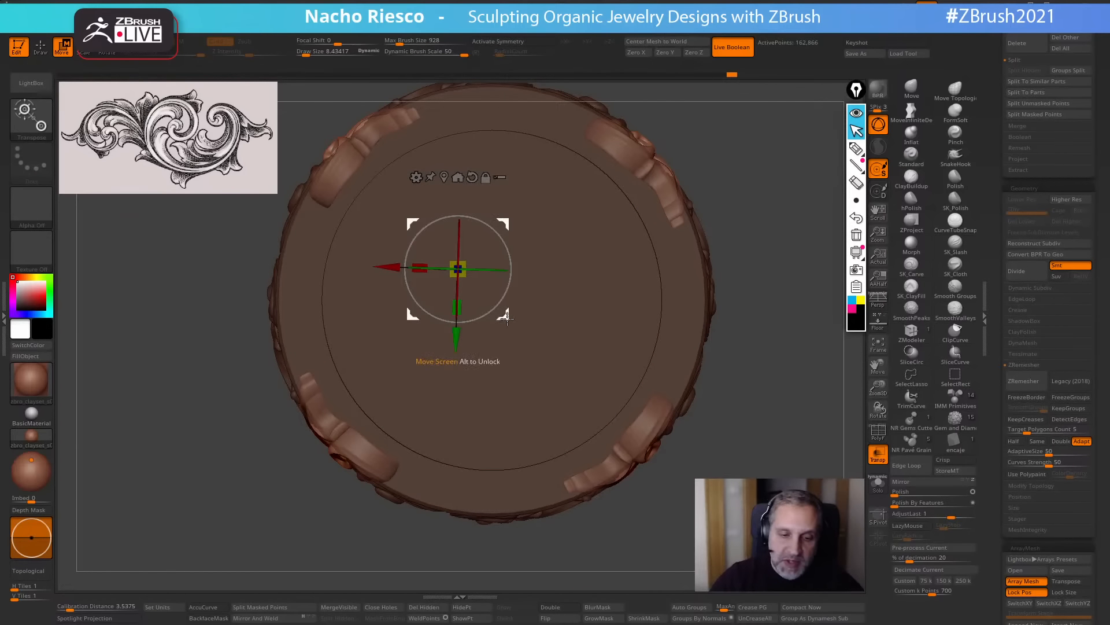
{"action": "left_click", "coordinate": [878, 455]}
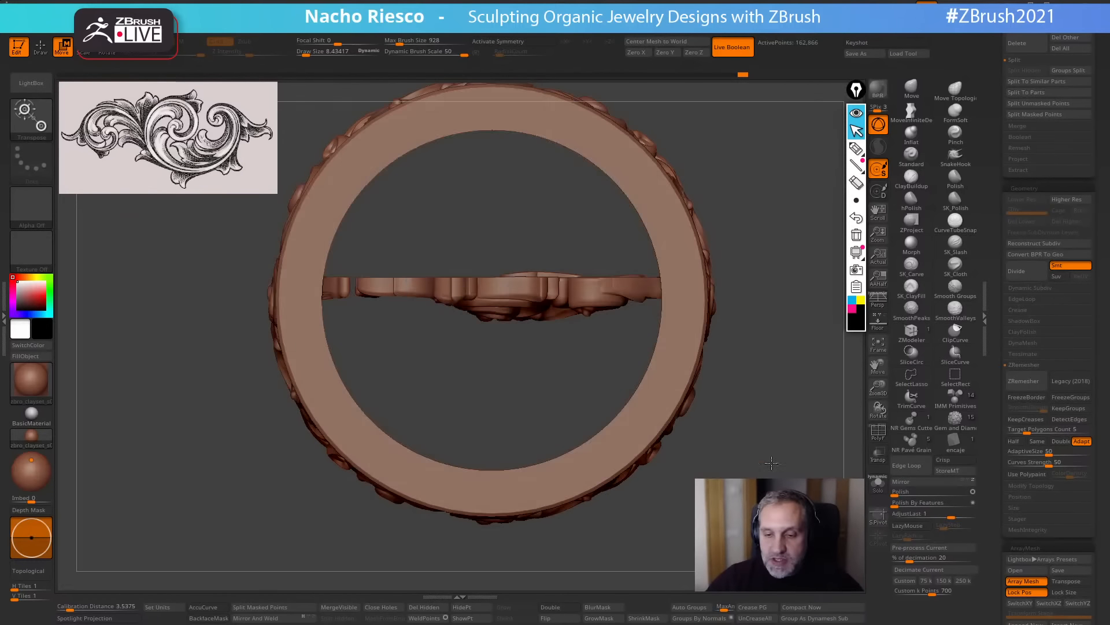
{"action": "mouse_move", "coordinate": [781, 515]}
{"action": "left_mouse_down"}
{"action": "mouse_move", "coordinate": [761, 406]}
{"action": "mouse_move", "coordinate": [753, 438]}
{"action": "left_mouse_up"}
{"action": "key", "text": "q"}
Set the Move brush's draw size to about 3.53 and turn the polyframe display back on.
{"action": "mouse_move", "coordinate": [736, 474]}
{"action": "left_mouse_down"}
{"action": "mouse_move", "coordinate": [681, 540]}
{"action": "mouse_move", "coordinate": [629, 550]}
{"action": "left_mouse_up"}
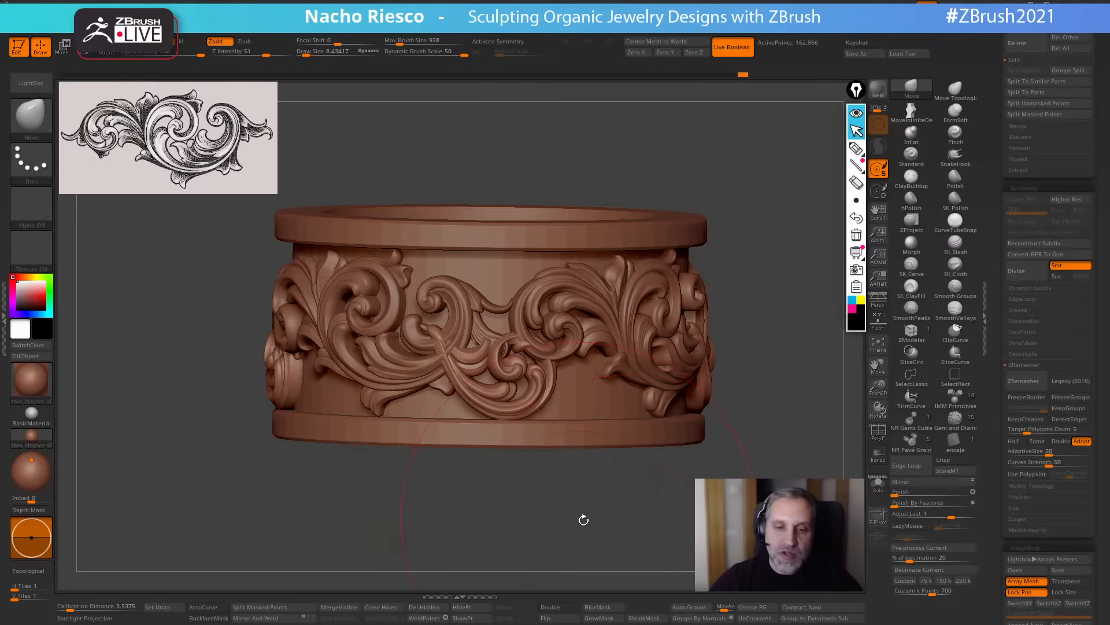
{"action": "left_click_drag", "start_coordinate": [582, 518], "coordinate": [595, 536]}
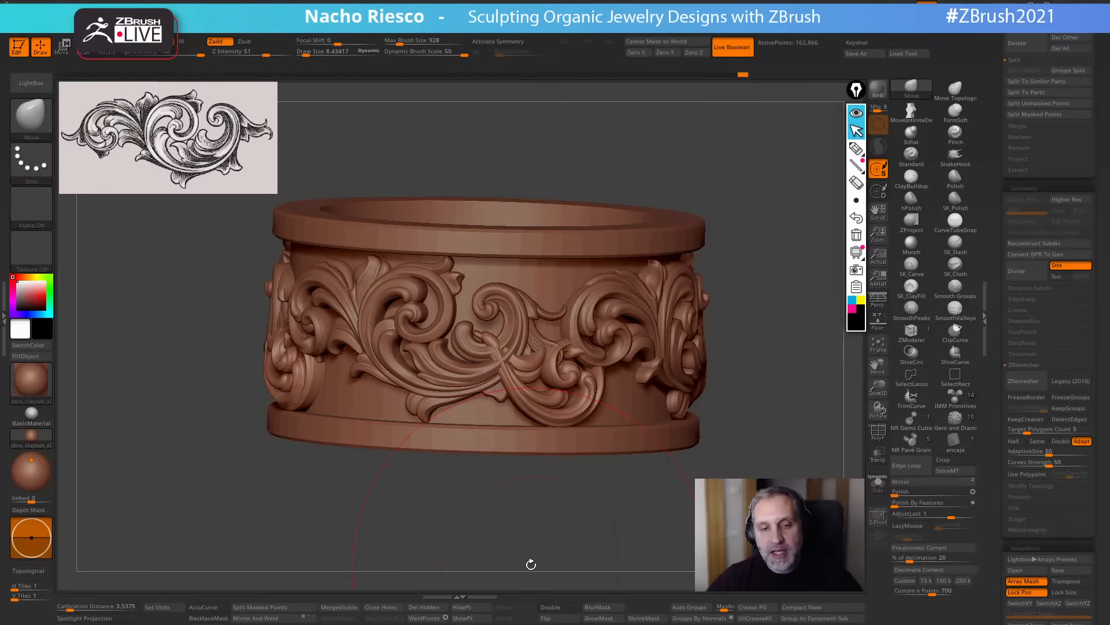
{"action": "left_click_drag", "start_coordinate": [562, 508], "coordinate": [576, 507]}
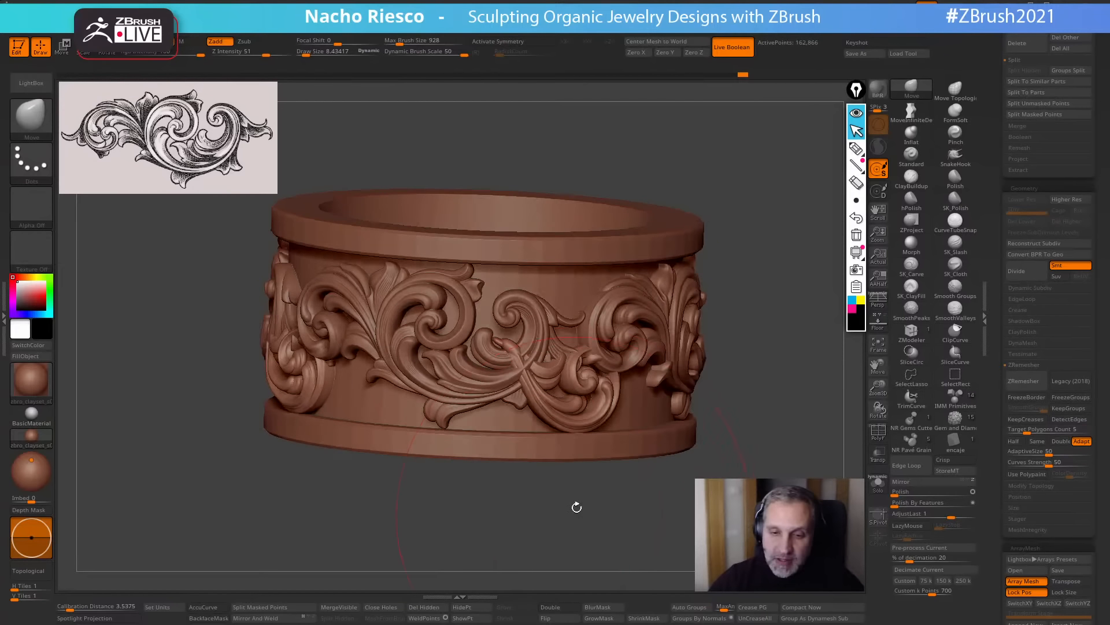
{"action": "key", "text": "s"}
{"action": "left_click_drag", "start_coordinate": [526, 371], "coordinate": [516, 366]}
{"action": "key", "text": "s"}
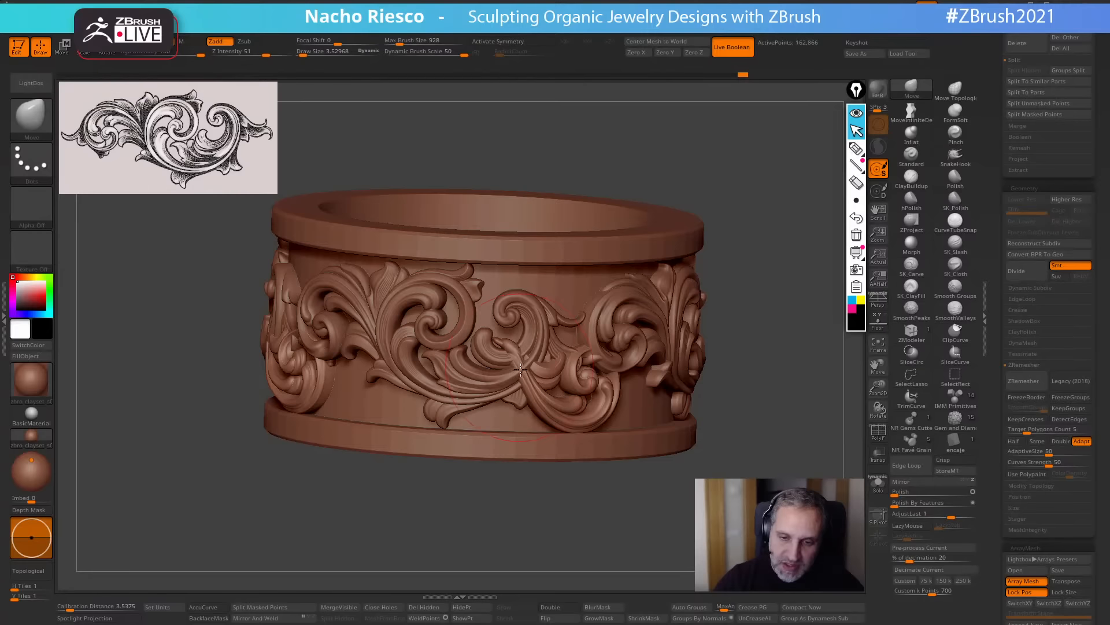
{"action": "left_click_drag", "start_coordinate": [623, 497], "coordinate": [570, 509]}
{"action": "left_click", "coordinate": [878, 431]}
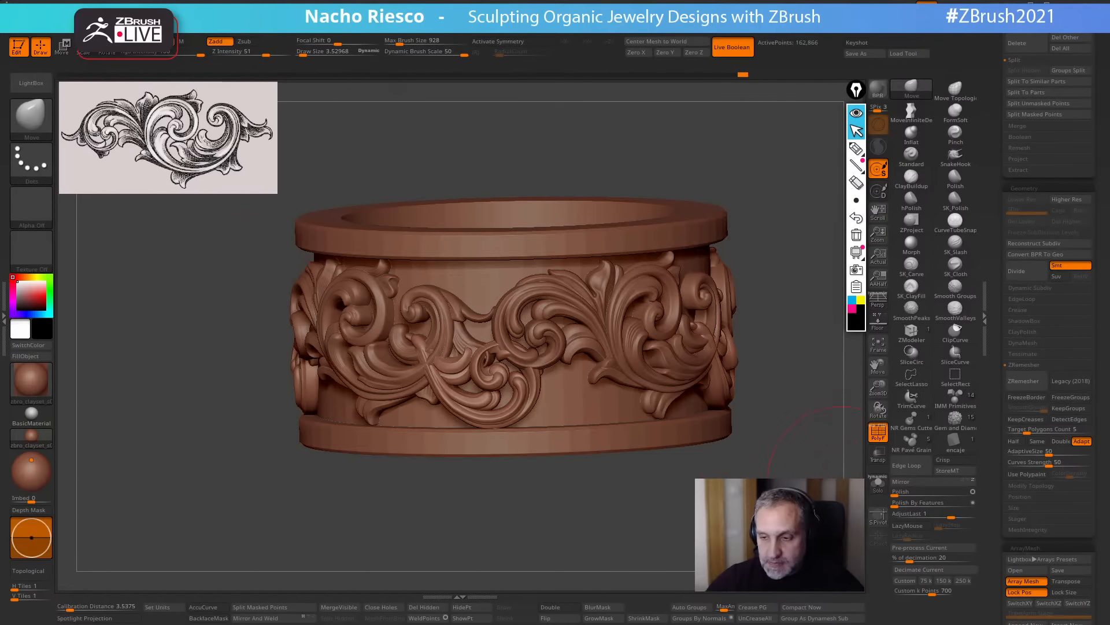
{"action": "left_click_drag", "start_coordinate": [856, 459], "coordinate": [862, 469]}
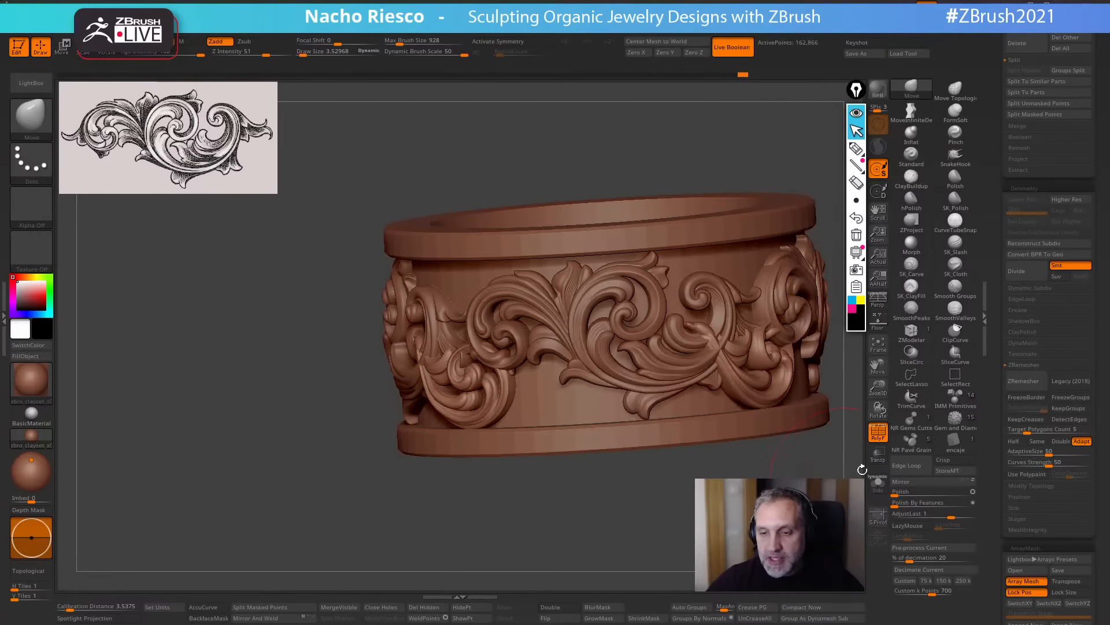
Examine the small scroll pieces in isolation, briefly switching their Array Mesh off and on, and return to the full ring without polyframe.
{"action": "left_click_drag", "start_coordinate": [440, 503], "coordinate": [288, 509], "text": "shift"}
{"action": "left_click_drag", "start_coordinate": [809, 445], "coordinate": [644, 516]}
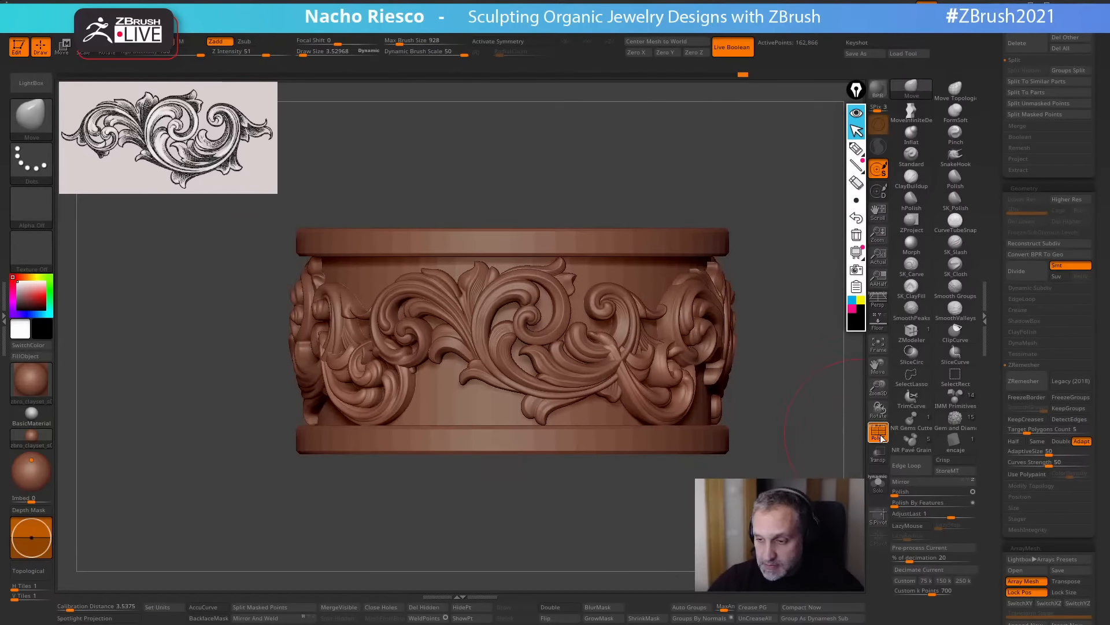
{"action": "left_click", "coordinate": [878, 484]}
{"action": "left_click_drag", "start_coordinate": [780, 521], "coordinate": [746, 544]}
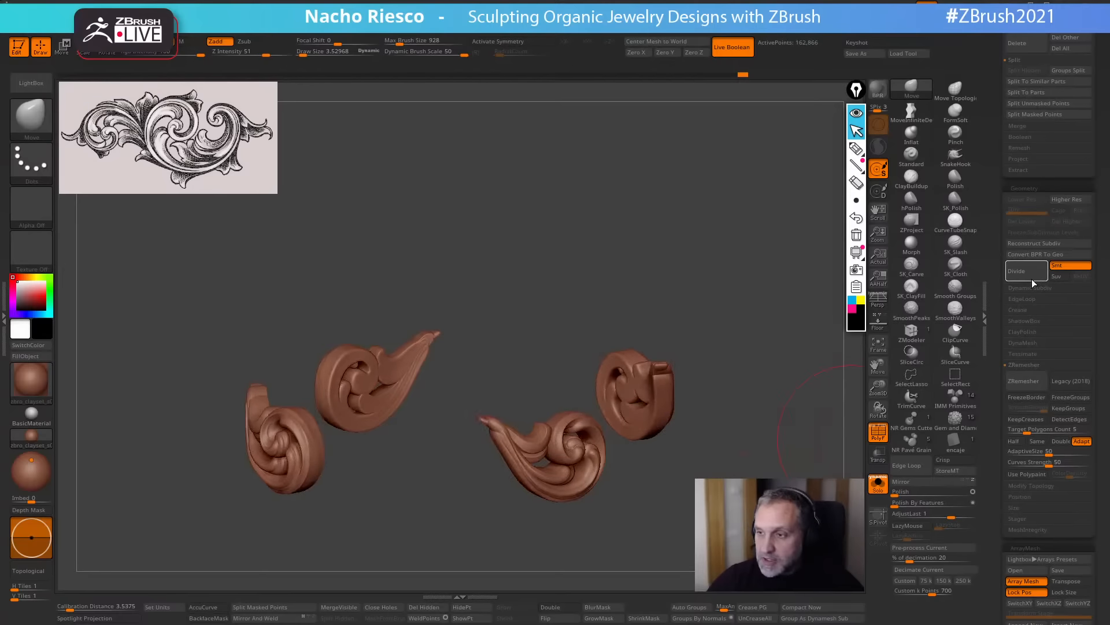
{"action": "left_click_drag", "start_coordinate": [995, 520], "coordinate": [995, 368]}
{"action": "left_click", "coordinate": [1027, 431]}
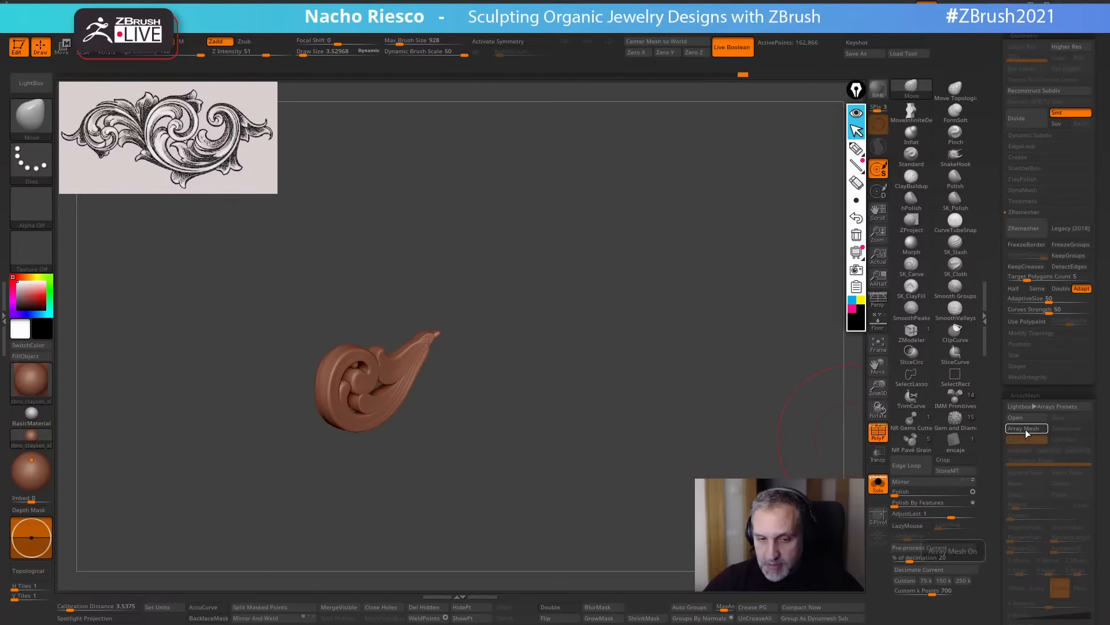
{"action": "left_click", "coordinate": [1027, 430]}
{"action": "left_click_drag", "start_coordinate": [703, 505], "coordinate": [866, 466]}
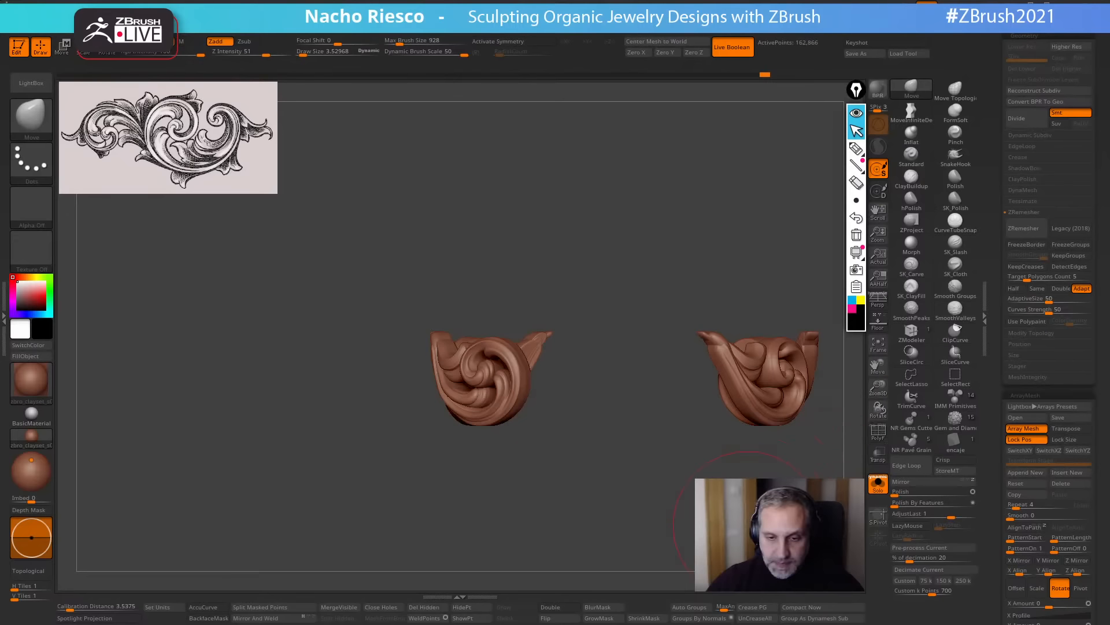
{"action": "left_click", "coordinate": [878, 487]}
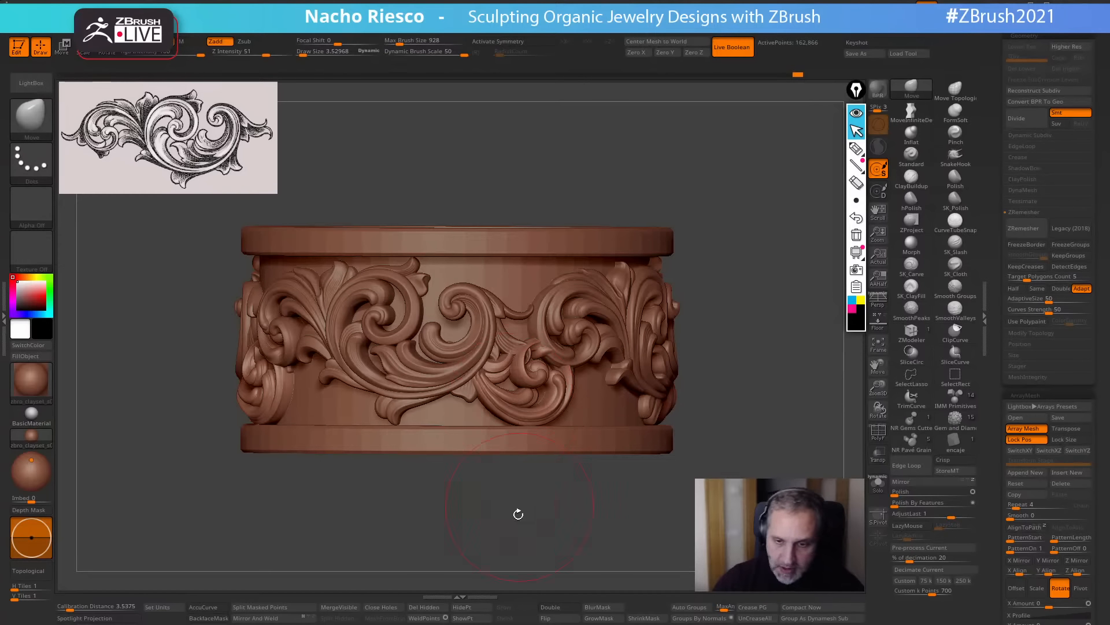
Fit the small scroll under the large scrolls with the Move brush, using draw sizes of about 7.25, 5.18 and 3.53.
{"action": "left_click_drag", "start_coordinate": [518, 514], "coordinate": [466, 512]}
{"action": "key", "text": "s"}
{"action": "left_click_drag", "start_coordinate": [539, 382], "coordinate": [543, 383]}
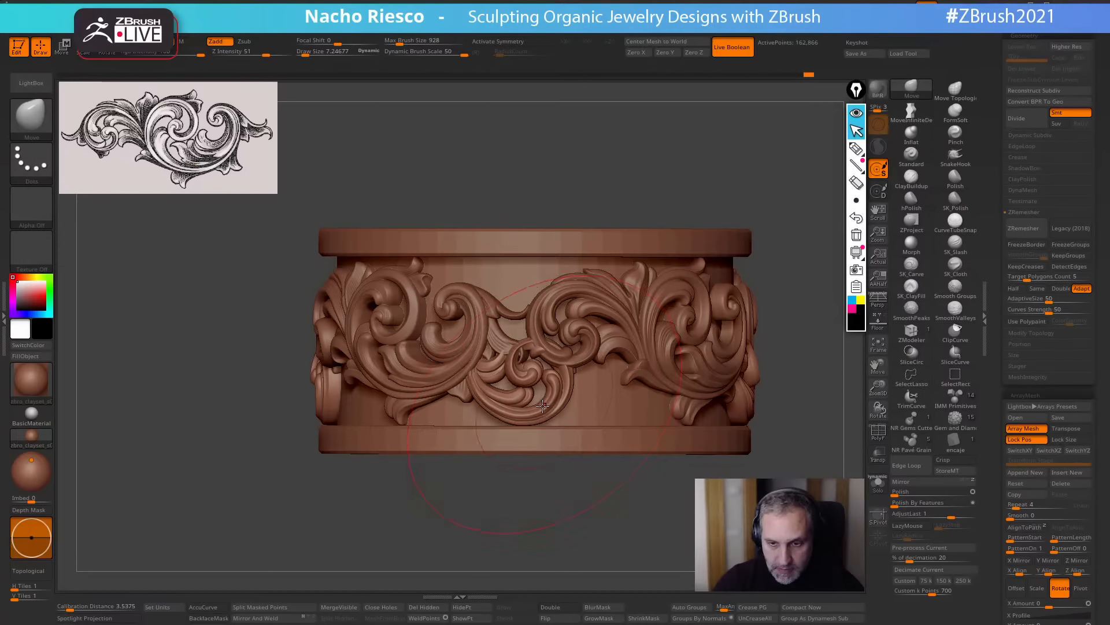
{"action": "mouse_move", "coordinate": [516, 495]}
{"action": "left_mouse_down"}
{"action": "mouse_move", "coordinate": [525, 494]}
{"action": "mouse_move", "coordinate": [524, 550]}
{"action": "left_mouse_up"}
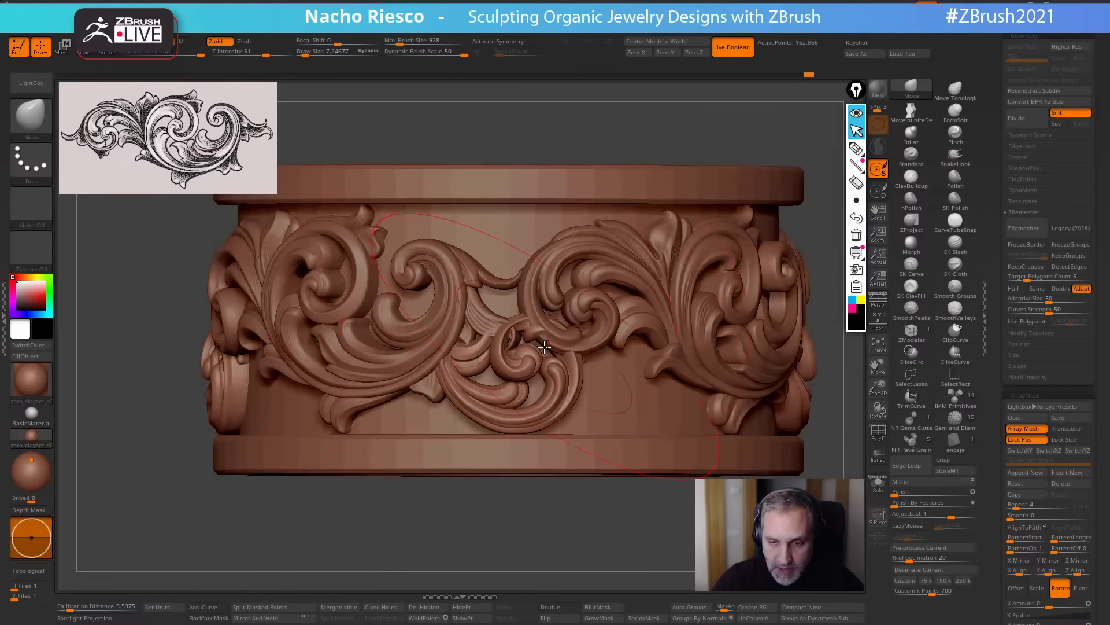
{"action": "key", "text": "s"}
{"action": "left_click_drag", "start_coordinate": [542, 346], "coordinate": [516, 347]}
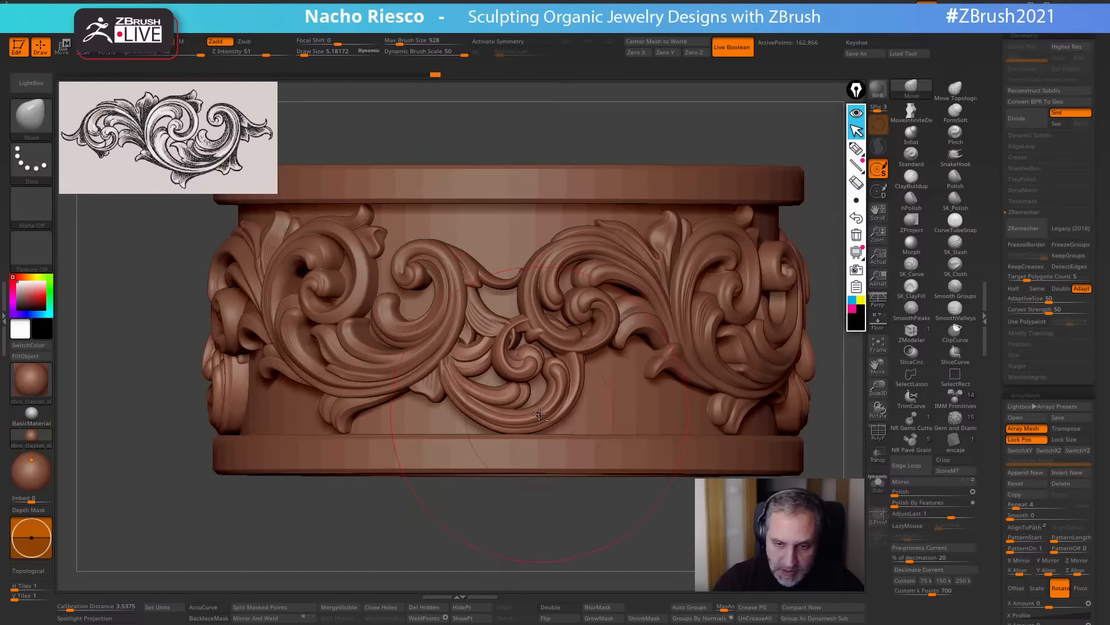
{"action": "left_click_drag", "start_coordinate": [539, 414], "coordinate": [493, 418], "text": "alt"}
{"action": "key", "text": "s"}
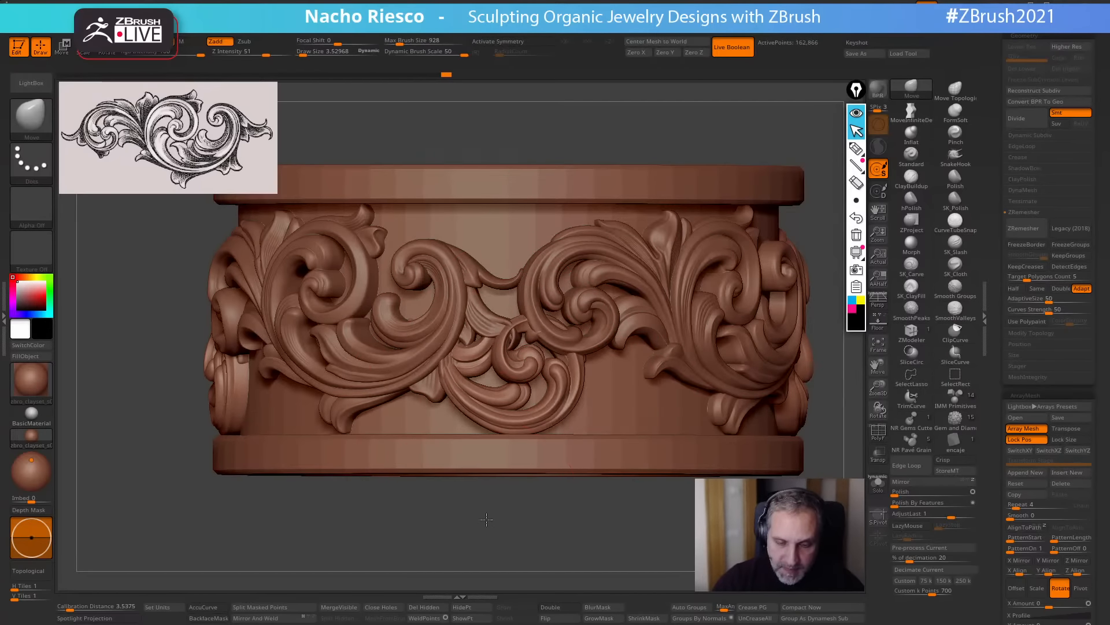
Reshape the small leaf between the large scrolls, switching from Move to the MoveInfiniteDepth brush at a draw size of about 5.18.
{"action": "left_click_drag", "start_coordinate": [486, 519], "coordinate": [476, 334]}
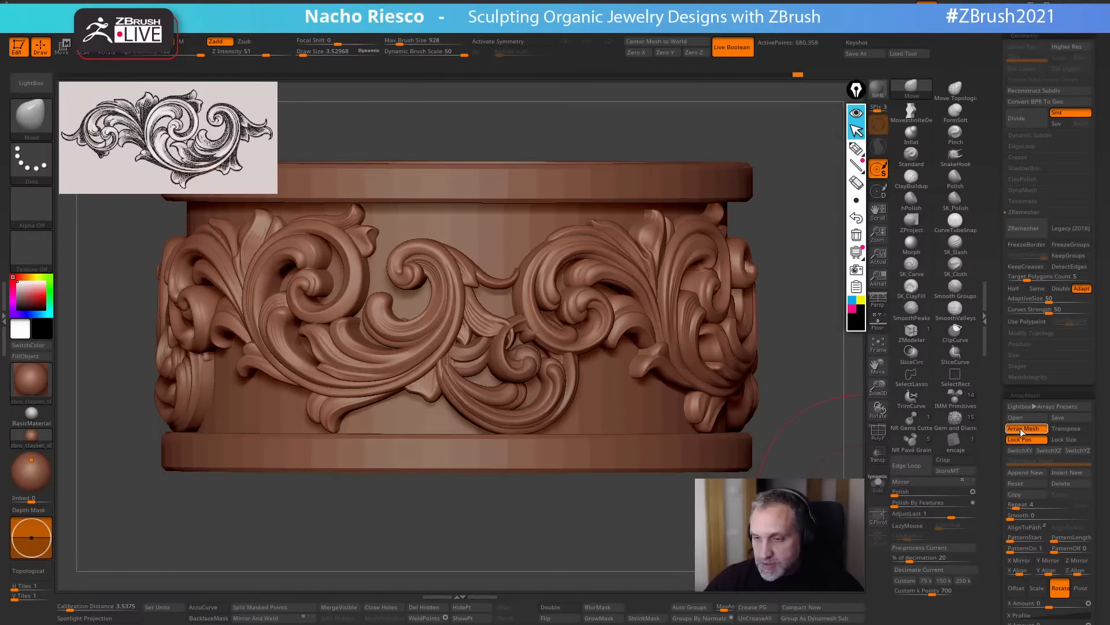
{"action": "left_click", "coordinate": [1021, 432]}
{"action": "left_click", "coordinate": [1021, 431]}
{"action": "key", "text": "s"}
{"action": "mouse_move", "coordinate": [495, 327]}
{"action": "left_mouse_down"}
{"action": "mouse_move", "coordinate": [508, 328]}
{"action": "mouse_move", "coordinate": [478, 283]}
{"action": "mouse_move", "coordinate": [494, 298]}
{"action": "left_mouse_up"}
{"action": "left_click", "coordinate": [911, 114]}
{"action": "key", "text": "s"}
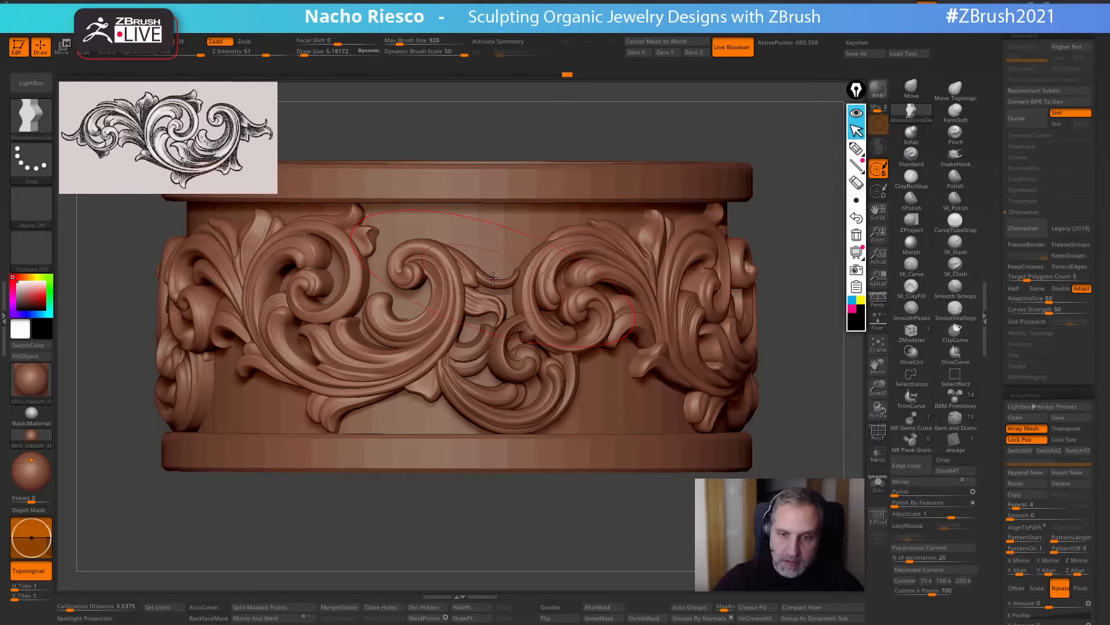
Select and isolate the small scroll pieces, hide their leaf-shaped polygroup, and bring the rest of the ring back into view.
{"action": "left_click", "coordinate": [476, 349], "text": "alt"}
{"action": "left_click_drag", "start_coordinate": [473, 515], "coordinate": [480, 525]}
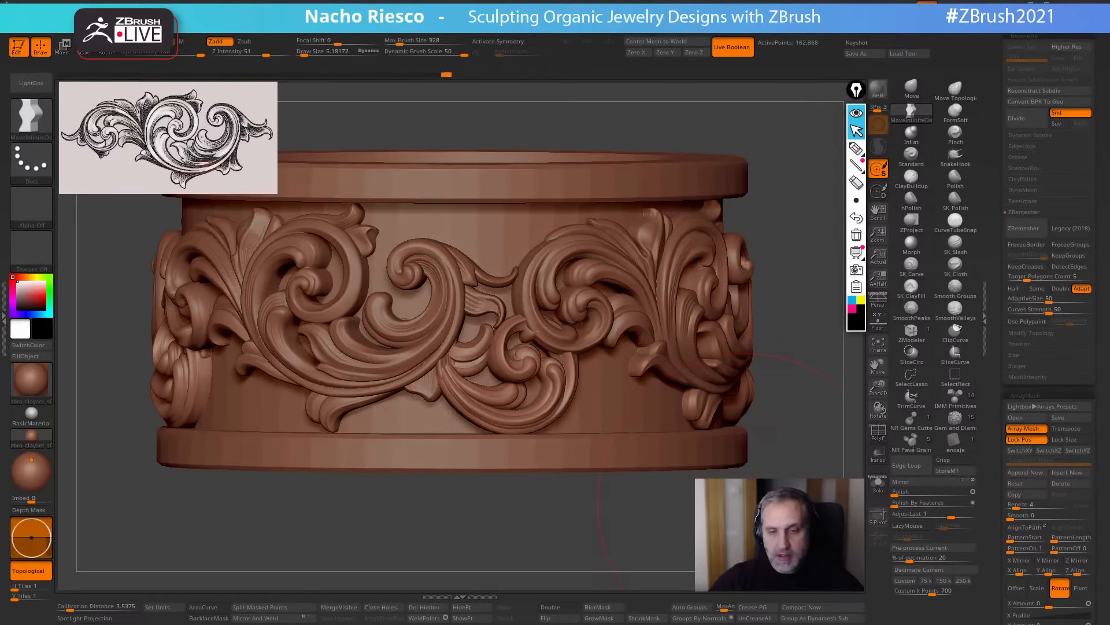
{"action": "left_click", "coordinate": [882, 493]}
{"action": "left_click", "coordinate": [882, 497]}
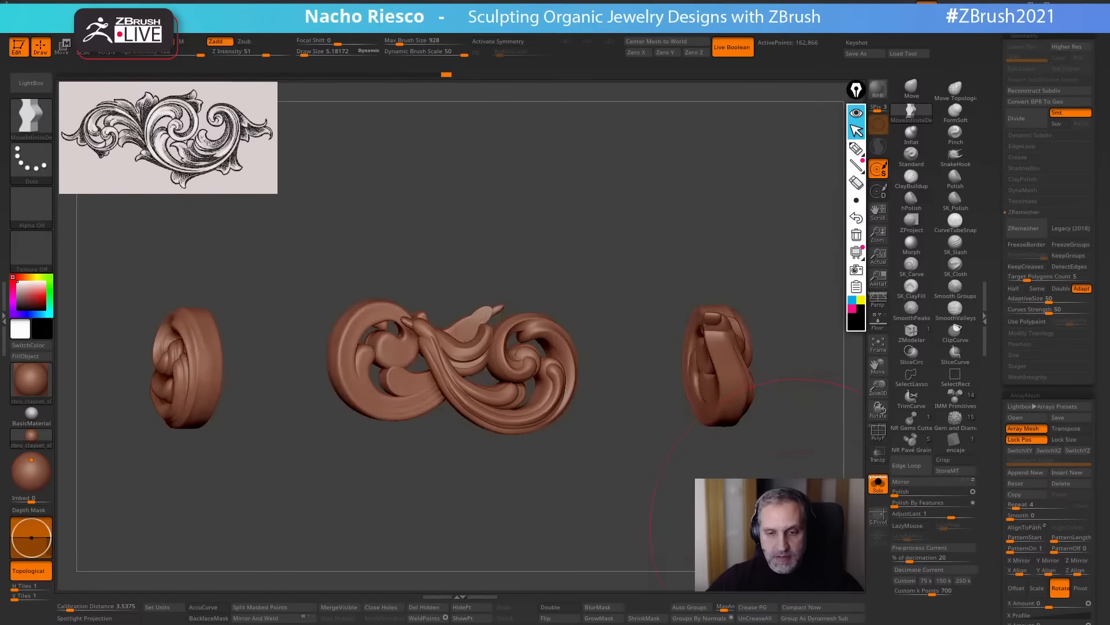
{"action": "left_click_drag", "start_coordinate": [683, 508], "coordinate": [648, 498]}
{"action": "key", "text": "ctrl+shift"}
{"action": "left_click", "coordinate": [469, 354], "text": "ctrl+shift"}
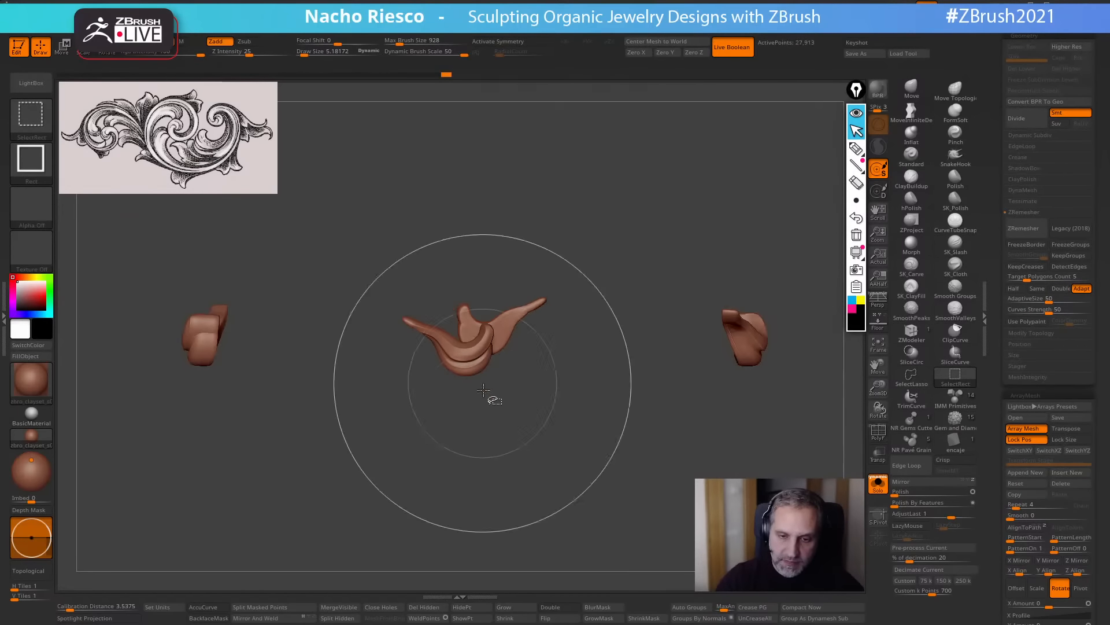
{"action": "left_click", "coordinate": [550, 559], "text": "ctrl+shift"}
{"action": "left_click", "coordinate": [882, 489]}
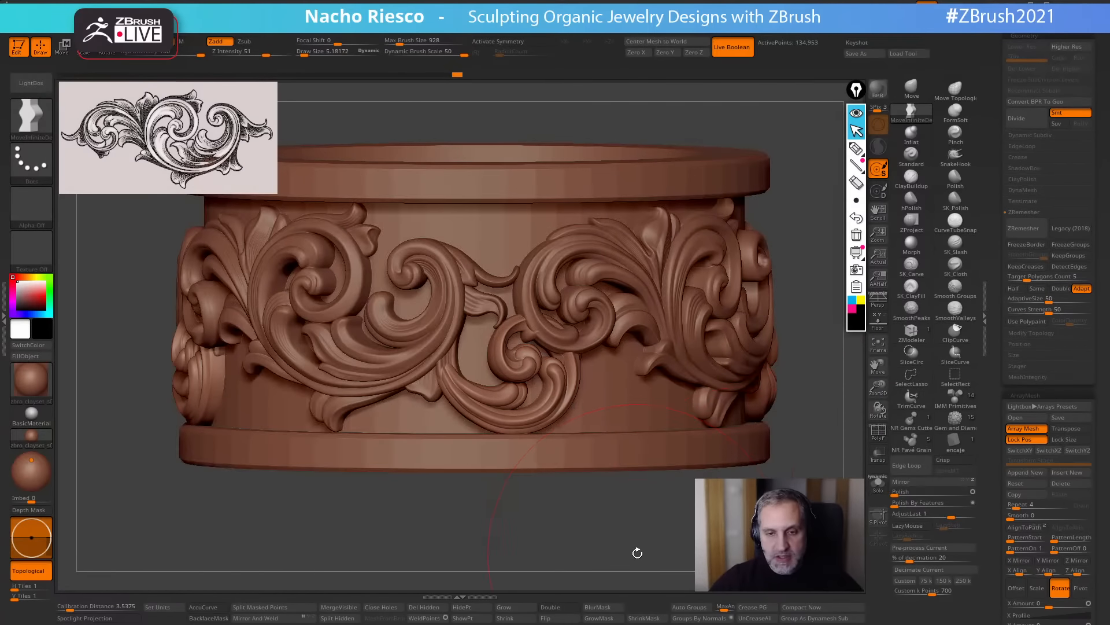
Split the hidden leaf part of the small scroll into its own subtool and hide that subtool.
{"action": "left_click_drag", "start_coordinate": [636, 550], "coordinate": [528, 549]}
{"action": "left_click", "coordinate": [340, 617]}
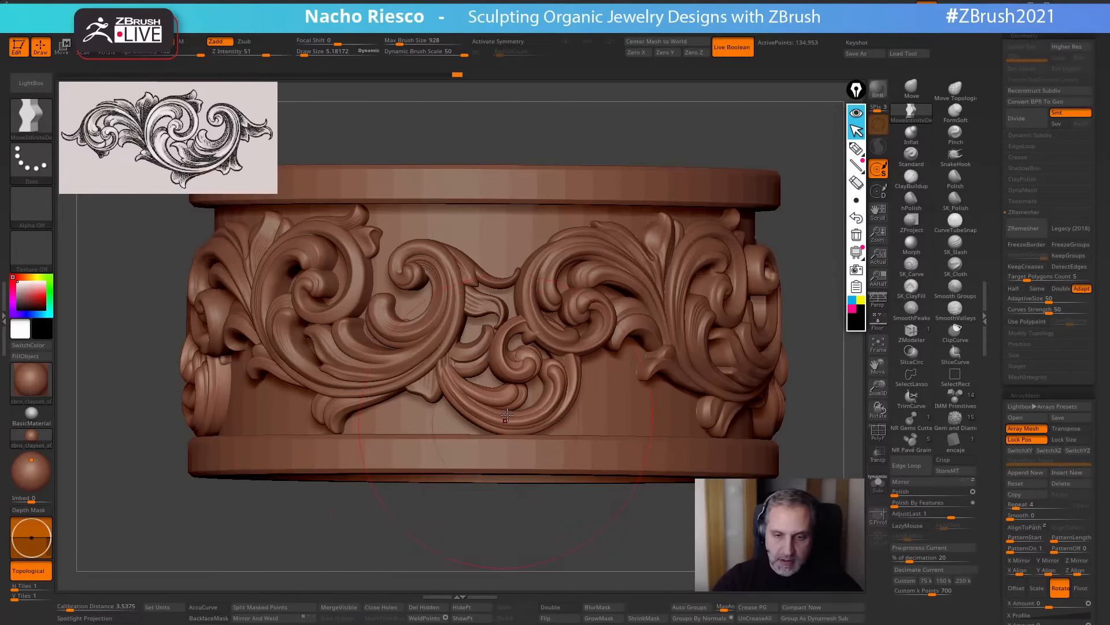
{"action": "left_click_drag", "start_coordinate": [990, 203], "coordinate": [1012, 272]}
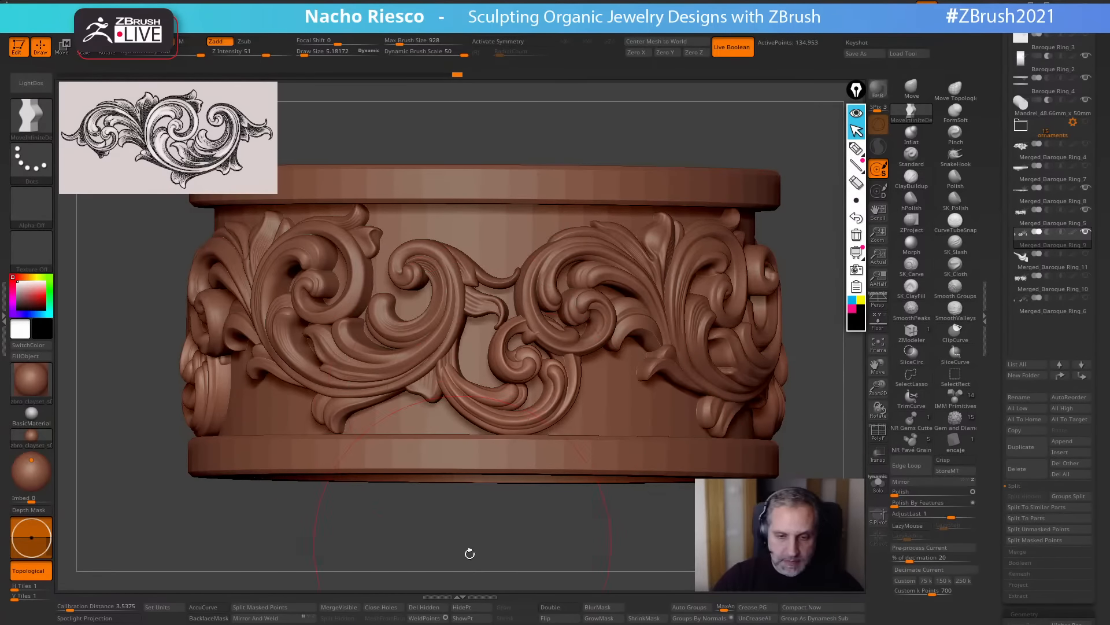
Turn off the brush's Topological option and shift the small scroll towards the large scroll's stem with a draw size of about 9.72.
{"action": "left_click_drag", "start_coordinate": [471, 550], "coordinate": [481, 569]}
{"action": "left_click_drag", "start_coordinate": [449, 372], "coordinate": [453, 376]}
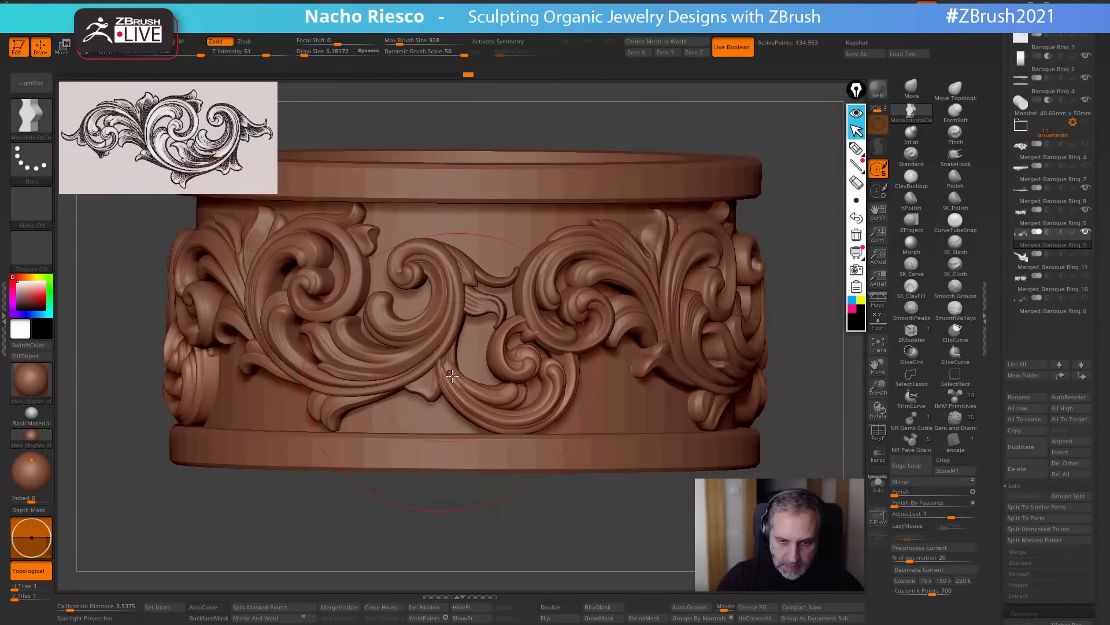
{"action": "key", "text": "ctrl"}
{"action": "left_click", "coordinate": [31, 571]}
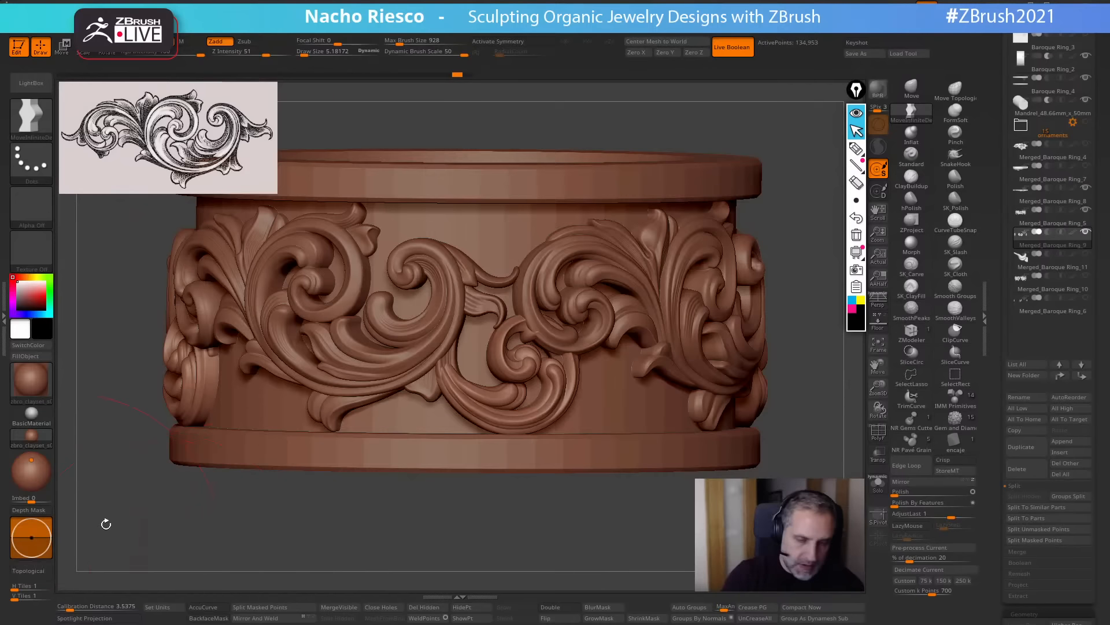
{"action": "key", "text": "s"}
{"action": "left_click_drag", "start_coordinate": [471, 406], "coordinate": [517, 422]}
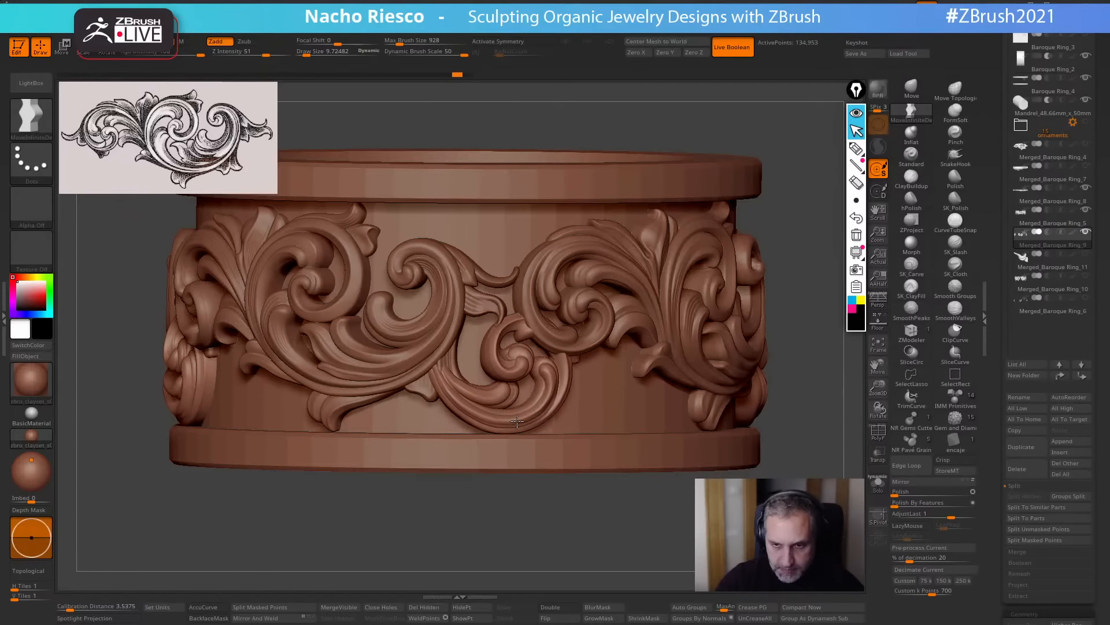
Narrow the small scroll's outer curve and adjust its inner curl with MoveInfiniteDepth, including a draw size of about 2.86.
{"action": "left_click_drag", "start_coordinate": [515, 504], "coordinate": [502, 492]}
{"action": "left_click_drag", "start_coordinate": [545, 377], "coordinate": [520, 380]}
{"action": "key", "text": "s"}
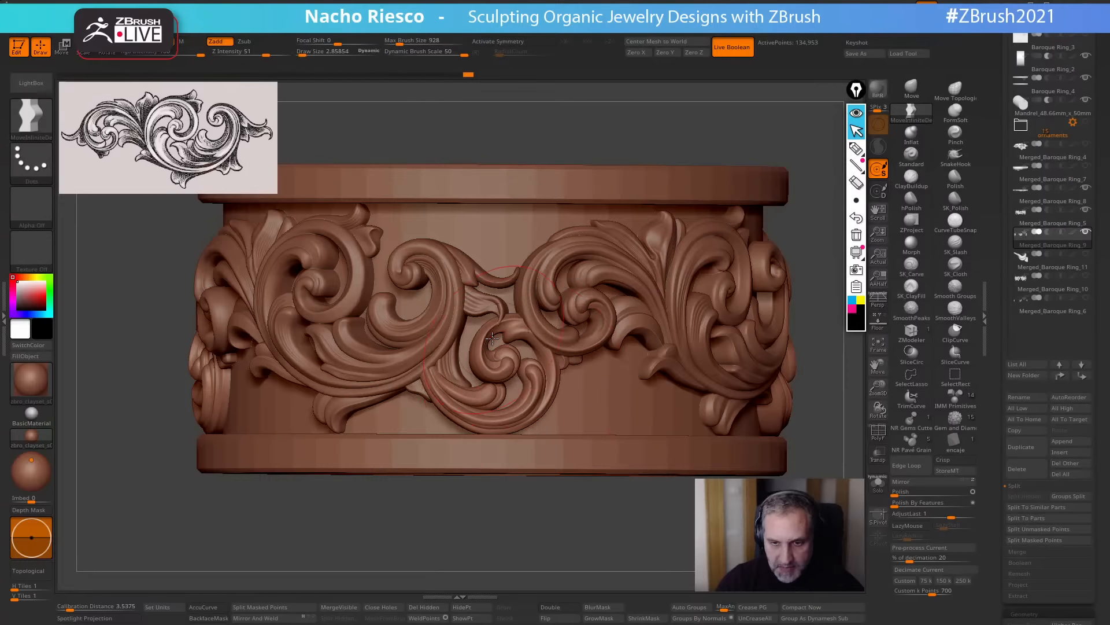
{"action": "left_click_drag", "start_coordinate": [532, 519], "coordinate": [509, 513]}
{"action": "key", "text": "s"}
{"action": "left_click_drag", "start_coordinate": [542, 372], "coordinate": [534, 373]}
Adjust how the small scroll sits on the band from angled views, using the Move brush at a draw size of about 6.16.
{"action": "left_click_drag", "start_coordinate": [569, 540], "coordinate": [555, 402]}
{"action": "left_click_drag", "start_coordinate": [570, 318], "coordinate": [539, 399]}
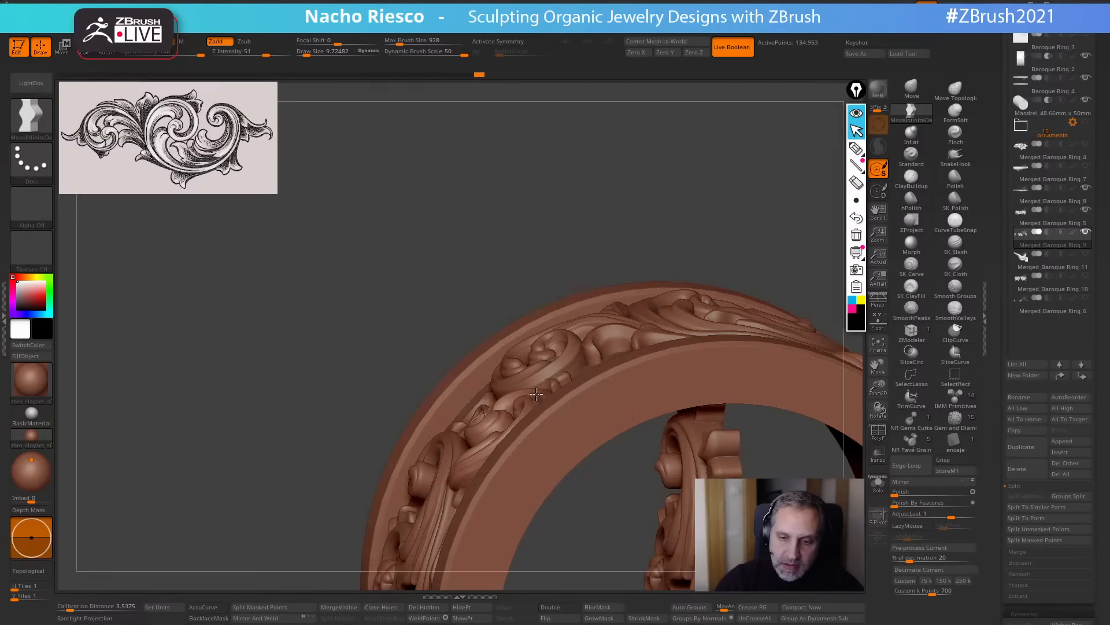
{"action": "mouse_move", "coordinate": [594, 288]}
{"action": "left_mouse_down"}
{"action": "mouse_move", "coordinate": [561, 565]}
{"action": "mouse_move", "coordinate": [599, 572]}
{"action": "mouse_move", "coordinate": [630, 397]}
{"action": "mouse_move", "coordinate": [671, 312]}
{"action": "left_mouse_up"}
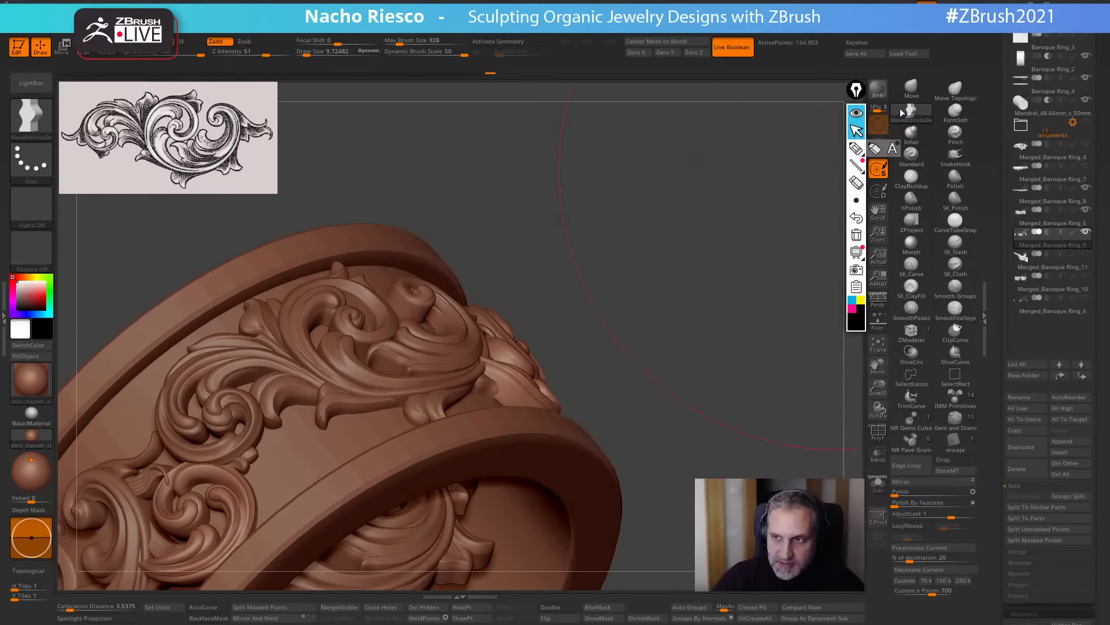
{"action": "left_click", "coordinate": [910, 88]}
{"action": "key", "text": "s"}
{"action": "left_click_drag", "start_coordinate": [520, 391], "coordinate": [500, 375]}
{"action": "mouse_move", "coordinate": [730, 359]}
{"action": "left_mouse_down"}
{"action": "mouse_move", "coordinate": [688, 413]}
{"action": "mouse_move", "coordinate": [567, 498]}
{"action": "mouse_move", "coordinate": [607, 536]}
{"action": "mouse_move", "coordinate": [542, 509]}
{"action": "mouse_move", "coordinate": [567, 403]}
{"action": "left_mouse_up"}
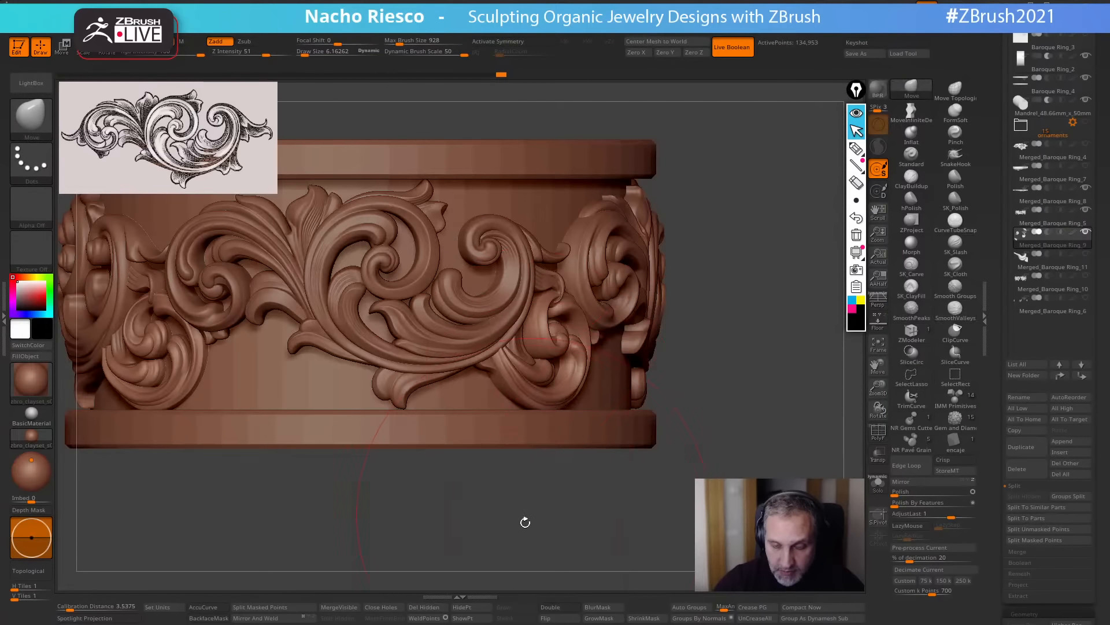
Refine the small scroll's lower curve with the Move brush at a draw size of about 5.18.
{"action": "left_click_drag", "start_coordinate": [525, 522], "coordinate": [483, 503]}
{"action": "key", "text": "s"}
{"action": "mouse_move", "coordinate": [558, 403]}
{"action": "left_mouse_down"}
{"action": "mouse_move", "coordinate": [578, 406]}
{"action": "mouse_move", "coordinate": [568, 405]}
{"action": "left_mouse_up"}
{"action": "key", "text": "s"}
{"action": "left_click_drag", "start_coordinate": [564, 549], "coordinate": [564, 568]}
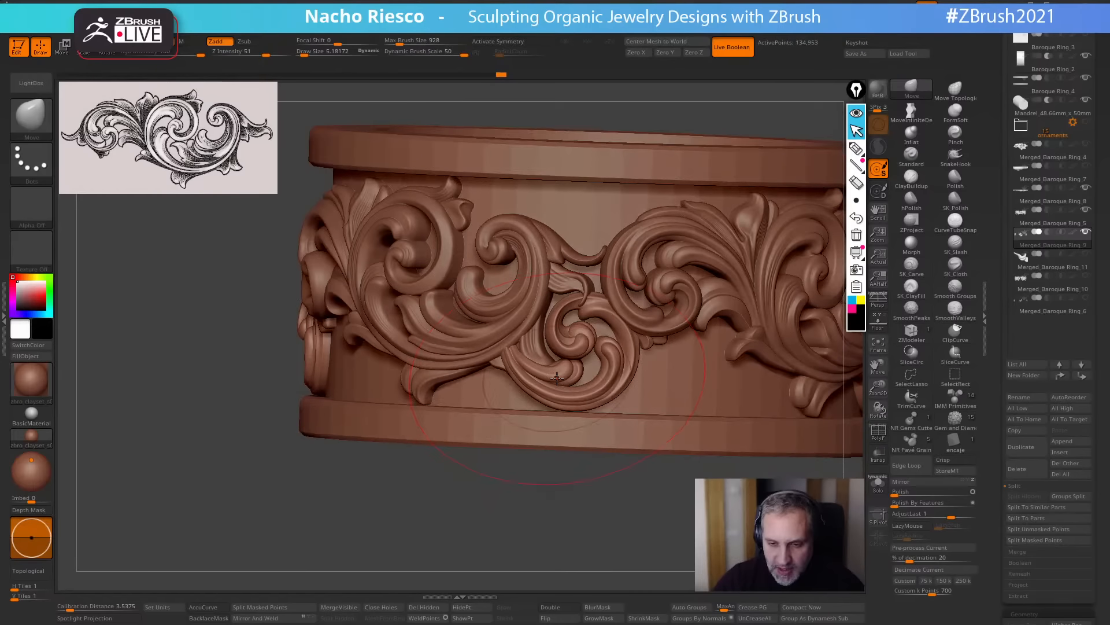
Blend the small scroll's stem into the large scroll with the Move brush, reducing the draw size to about 3.53 and 1.46.
{"action": "key", "text": "bracketleft"}
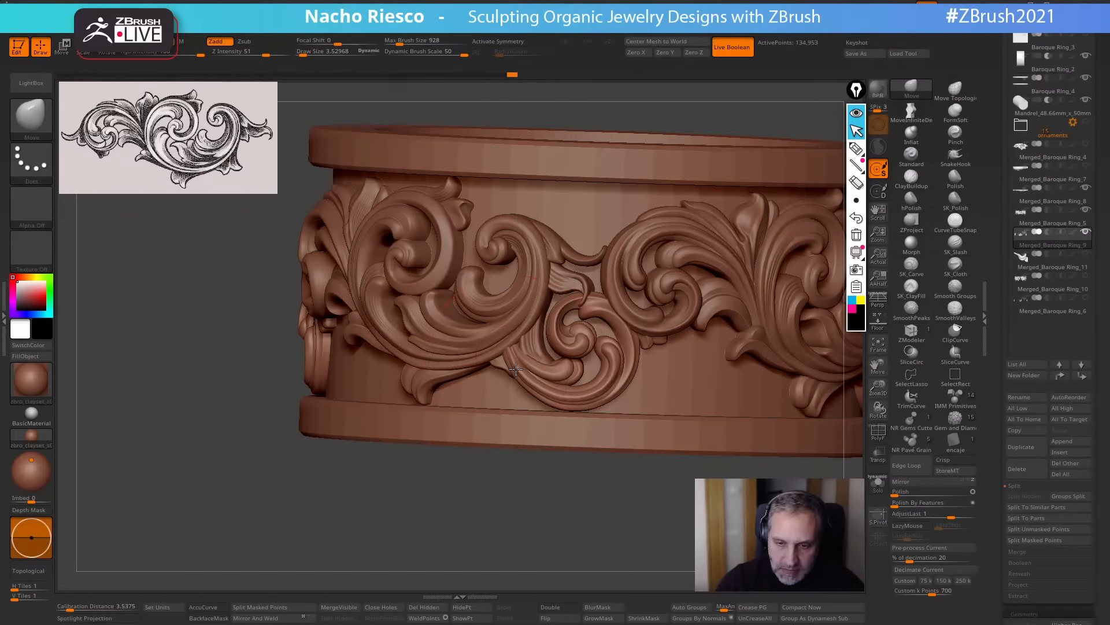
{"action": "key", "text": "bracketleft"}
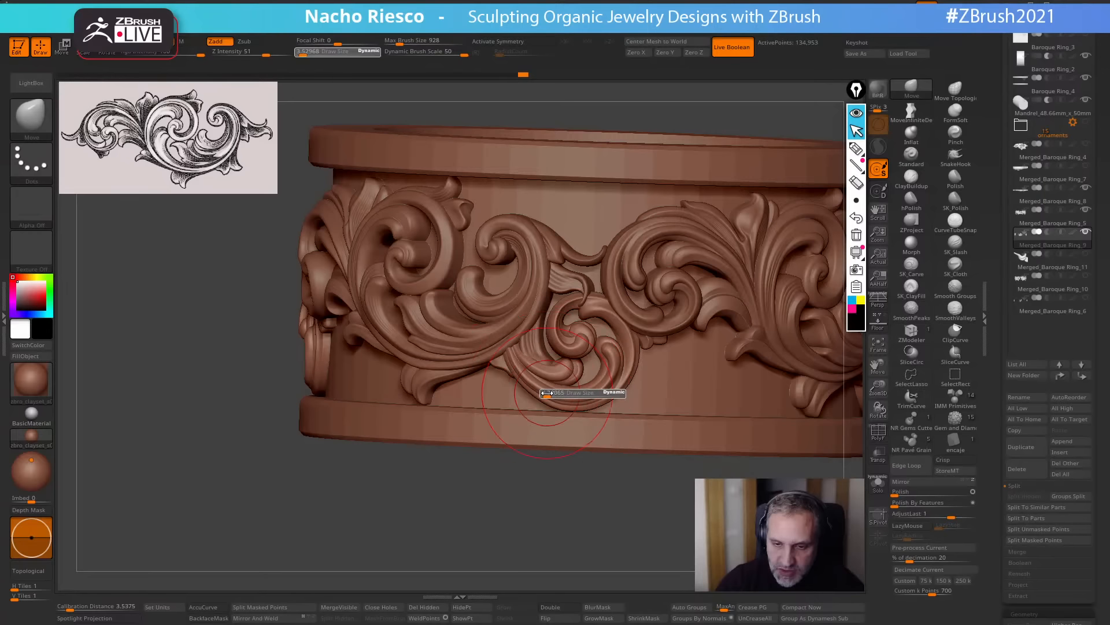
{"action": "key", "text": "s"}
{"action": "mouse_move", "coordinate": [567, 397]}
{"action": "left_mouse_down"}
{"action": "mouse_move", "coordinate": [619, 393]}
{"action": "mouse_move", "coordinate": [560, 393]}
{"action": "mouse_move", "coordinate": [527, 373]}
{"action": "left_mouse_up"}
{"action": "key", "text": "s"}
{"action": "key", "text": "s"}
{"action": "key", "text": "s"}
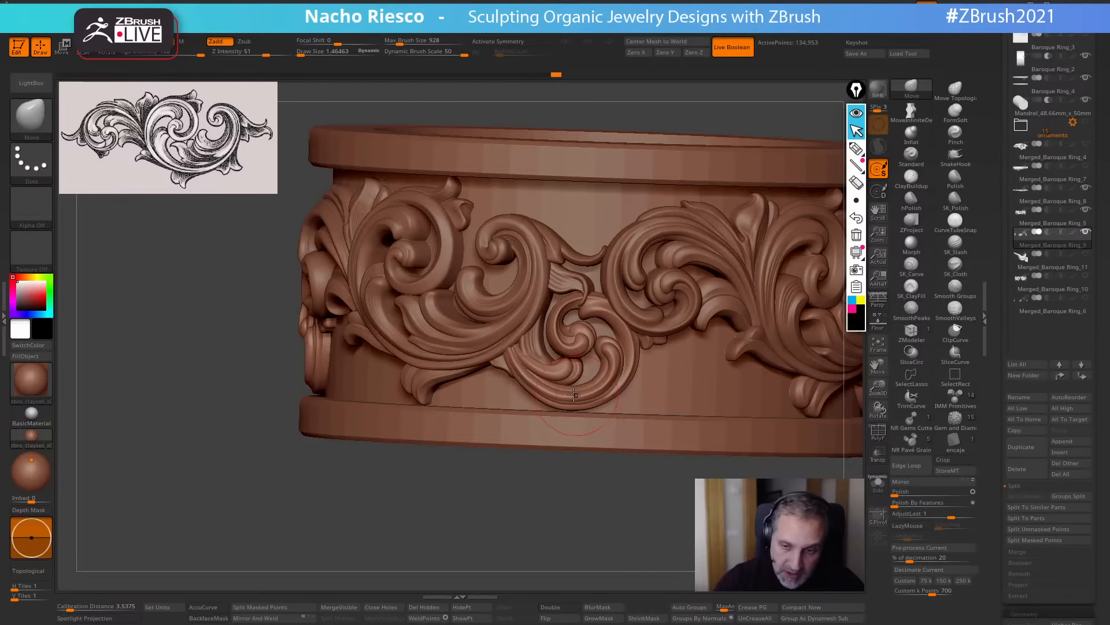
Smooth out the small scroll's lower outer curve with the Move brush at a draw size of about 4.3.
{"action": "key", "text": "s"}
{"action": "left_click_drag", "start_coordinate": [588, 398], "coordinate": [612, 388]}
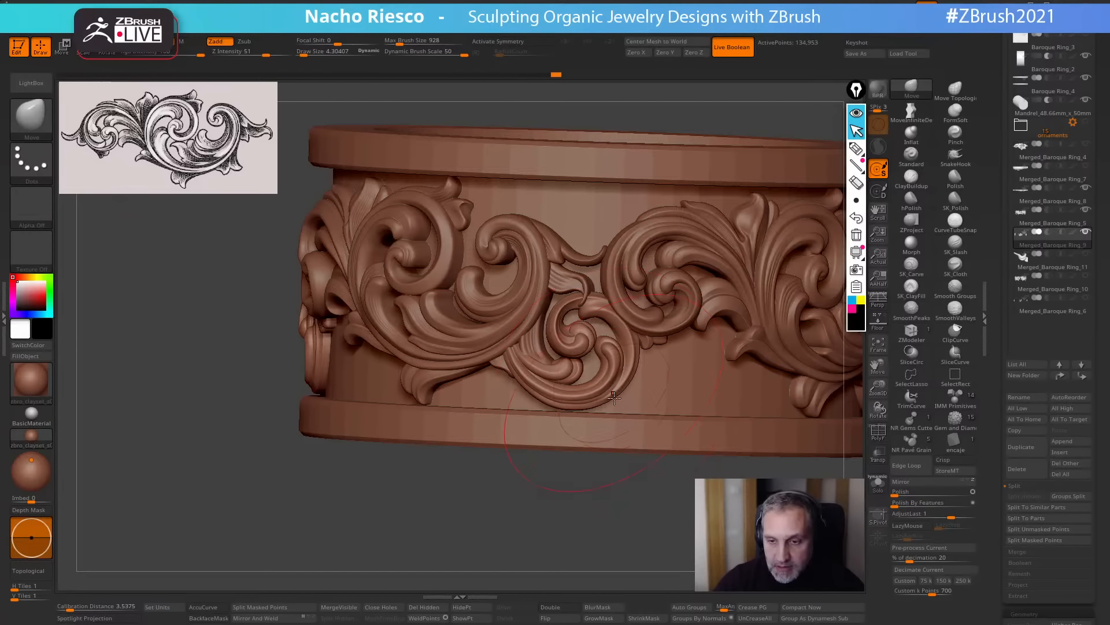
{"action": "left_click_drag", "start_coordinate": [613, 520], "coordinate": [628, 539]}
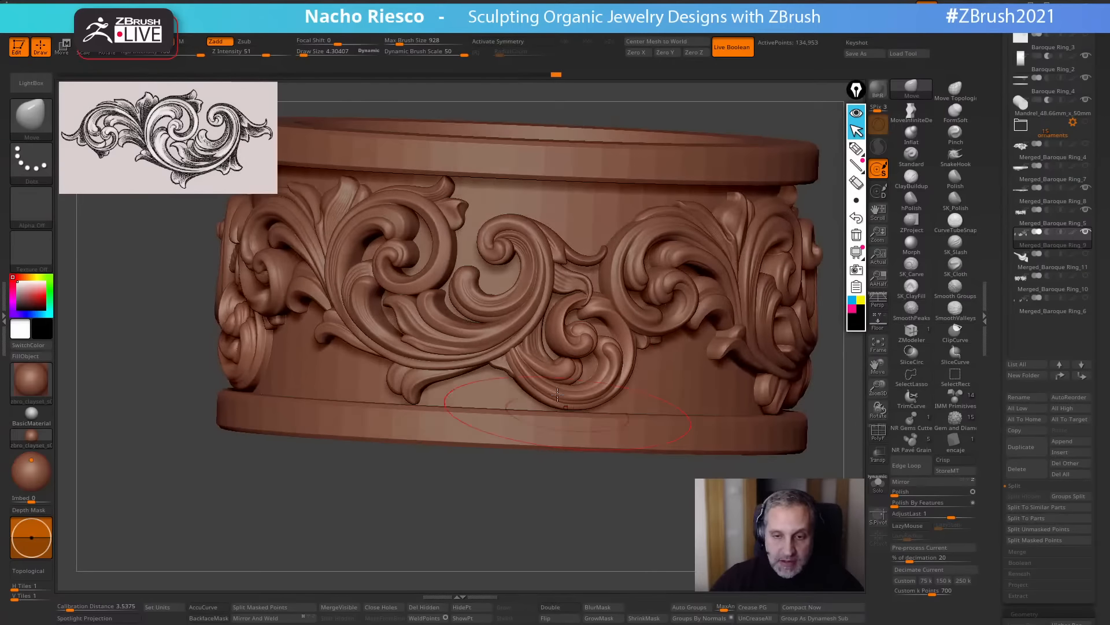
Make the large scroll ornament the active subtool and set the MoveInfiniteDepth brush to a draw size of about 12.6.
{"action": "left_click", "coordinate": [537, 348], "text": "alt"}
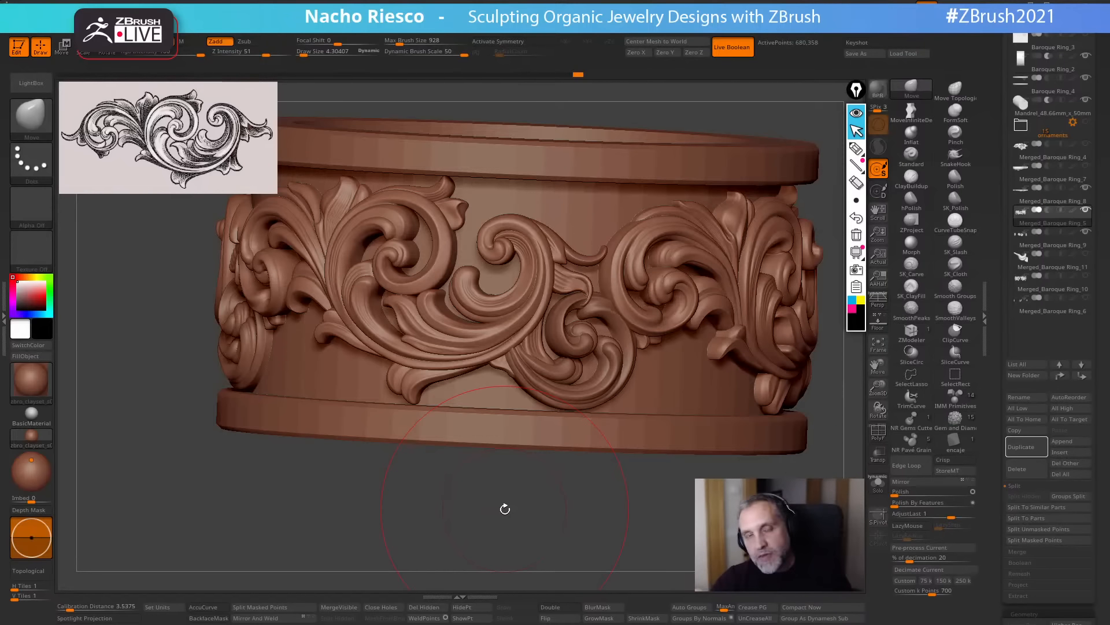
{"action": "mouse_move", "coordinate": [575, 521]}
{"action": "left_mouse_down"}
{"action": "mouse_move", "coordinate": [569, 486]}
{"action": "mouse_move", "coordinate": [523, 474]}
{"action": "mouse_move", "coordinate": [587, 295]}
{"action": "left_mouse_up"}
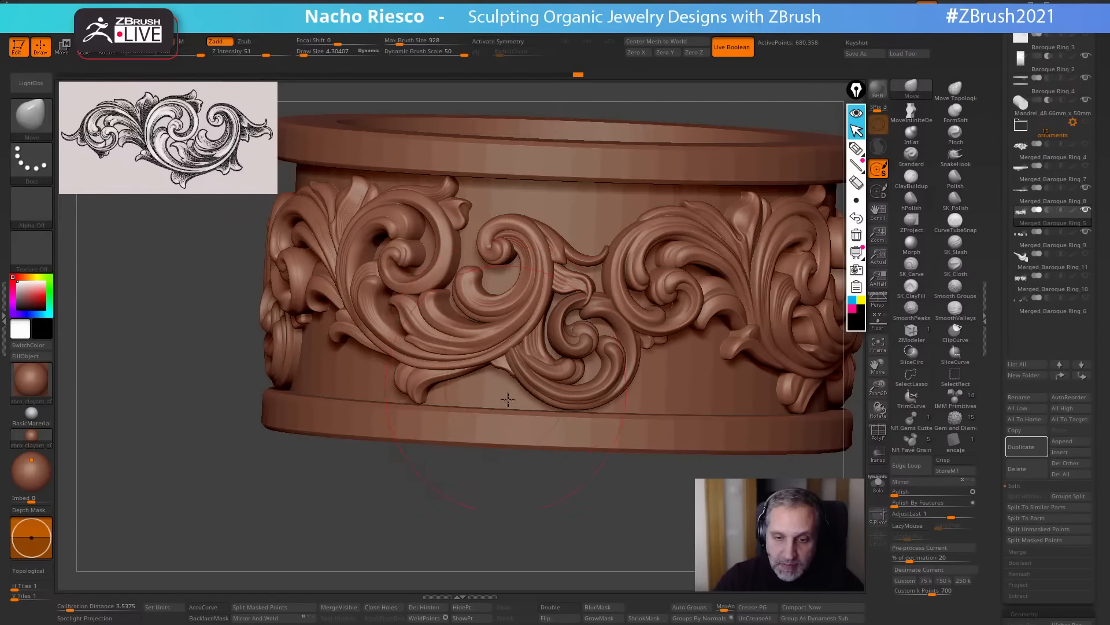
{"action": "left_click_drag", "start_coordinate": [872, 412], "coordinate": [878, 405]}
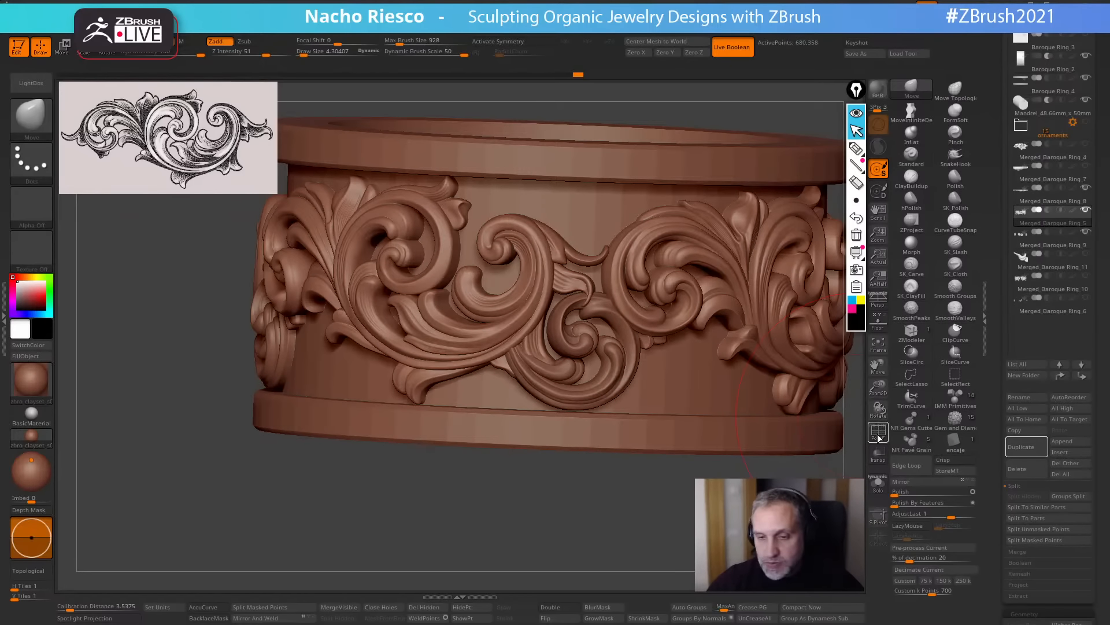
{"action": "left_click", "coordinate": [878, 433]}
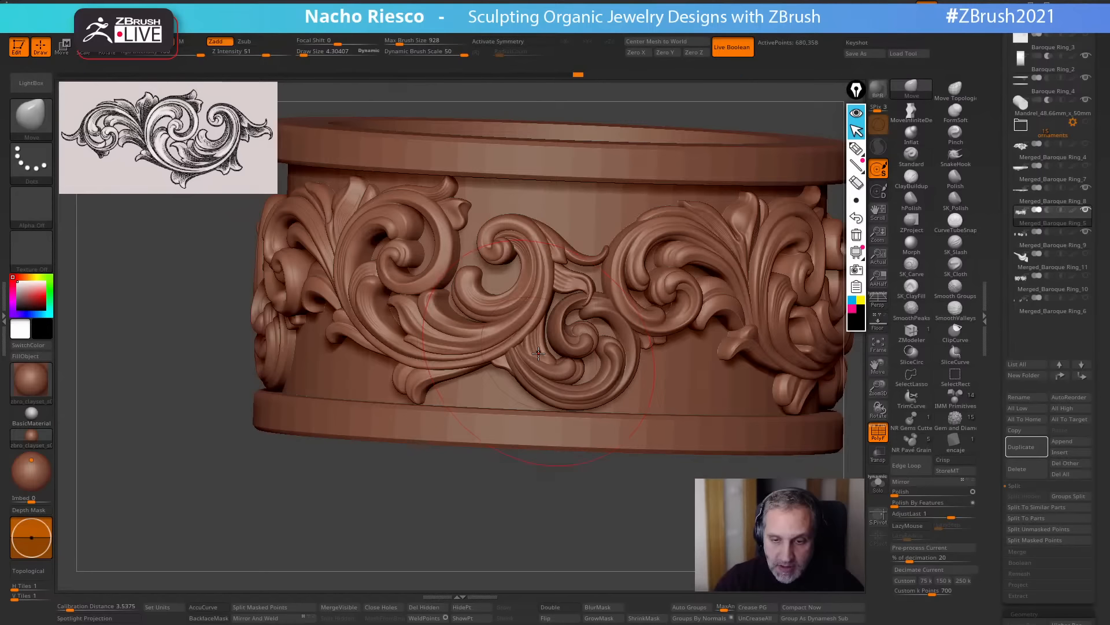
{"action": "left_click", "coordinate": [912, 113]}
{"action": "key", "text": "s"}
{"action": "left_click_drag", "start_coordinate": [501, 370], "coordinate": [508, 371]}
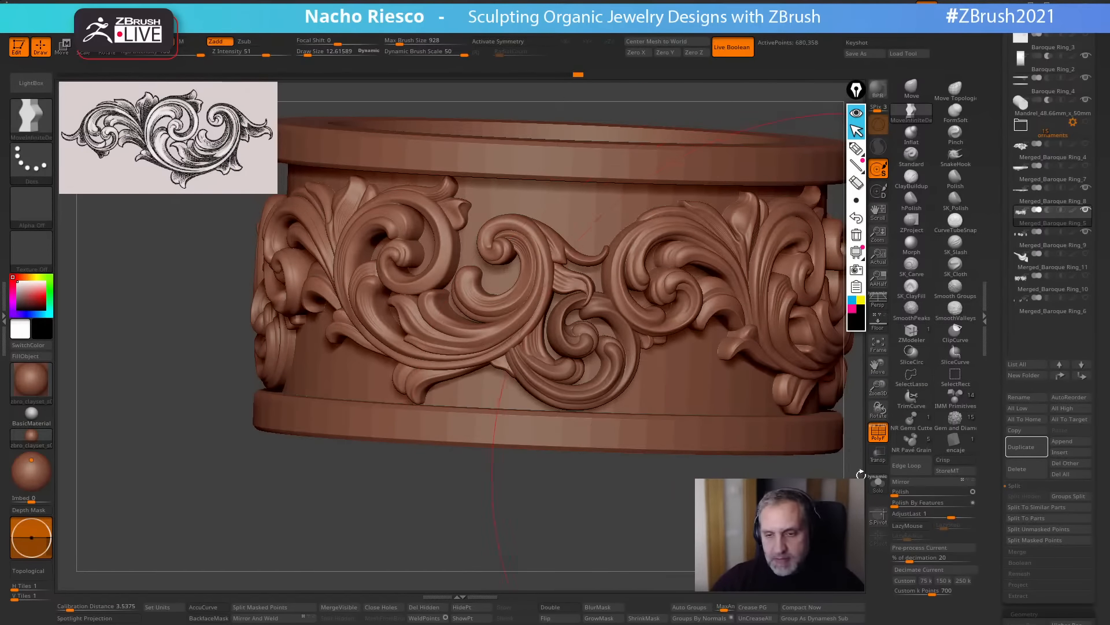
{"action": "left_click", "coordinate": [878, 488]}
{"action": "left_click", "coordinate": [564, 304], "text": "ctrl+shift"}
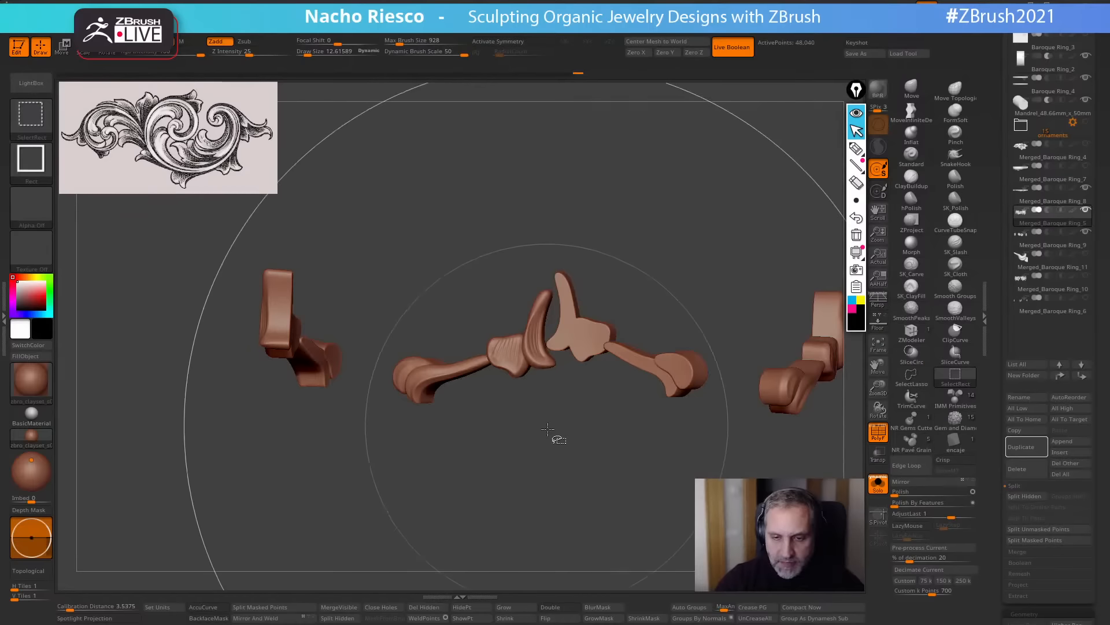
{"action": "left_click_drag", "start_coordinate": [551, 448], "coordinate": [602, 529], "text": "ctrl+shift"}
{"action": "left_click", "coordinate": [878, 488]}
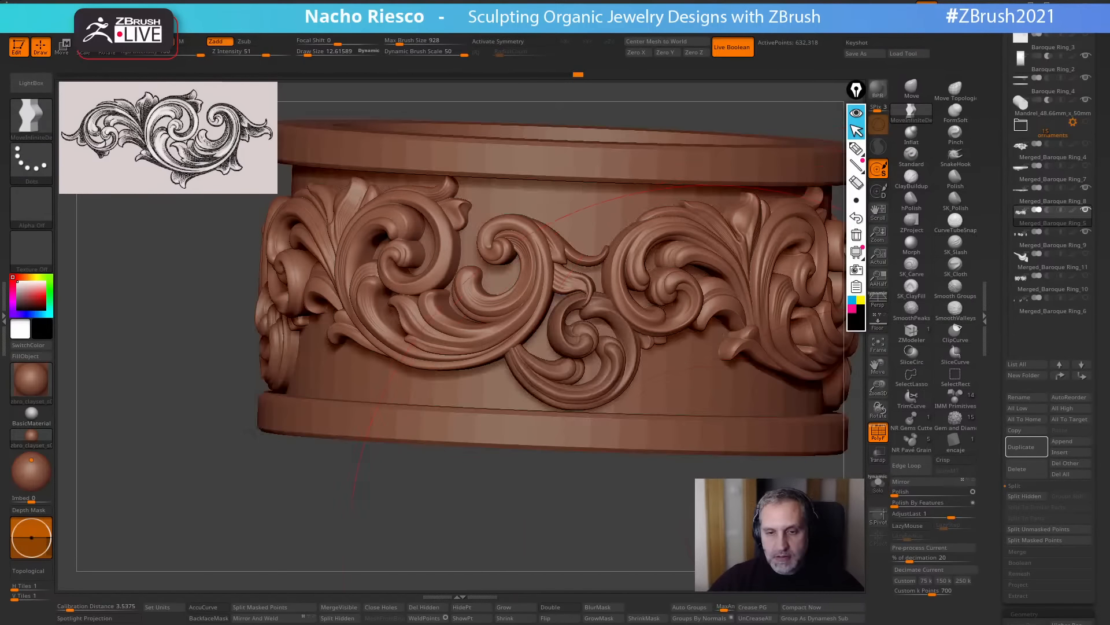
{"action": "left_click_drag", "start_coordinate": [499, 520], "coordinate": [525, 535]}
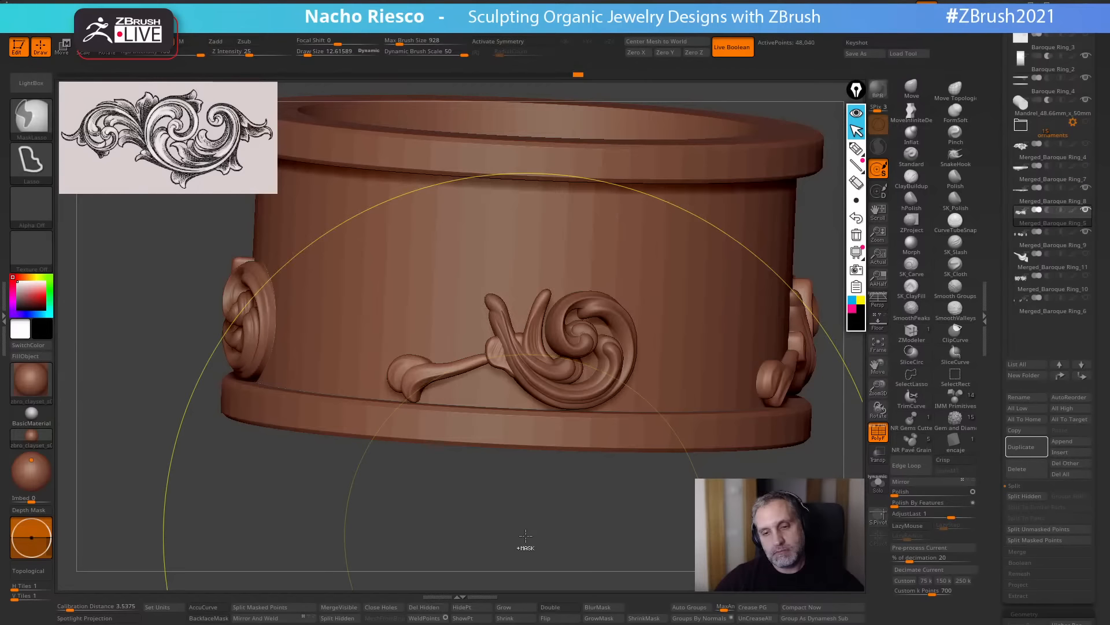
{"action": "left_click", "coordinate": [526, 536], "text": "ctrl+shift"}
Isolate the lower leaf pieces of the large scroll ornament, mask them and bring the rest of the ring back into display.
{"action": "left_click", "coordinate": [881, 488]}
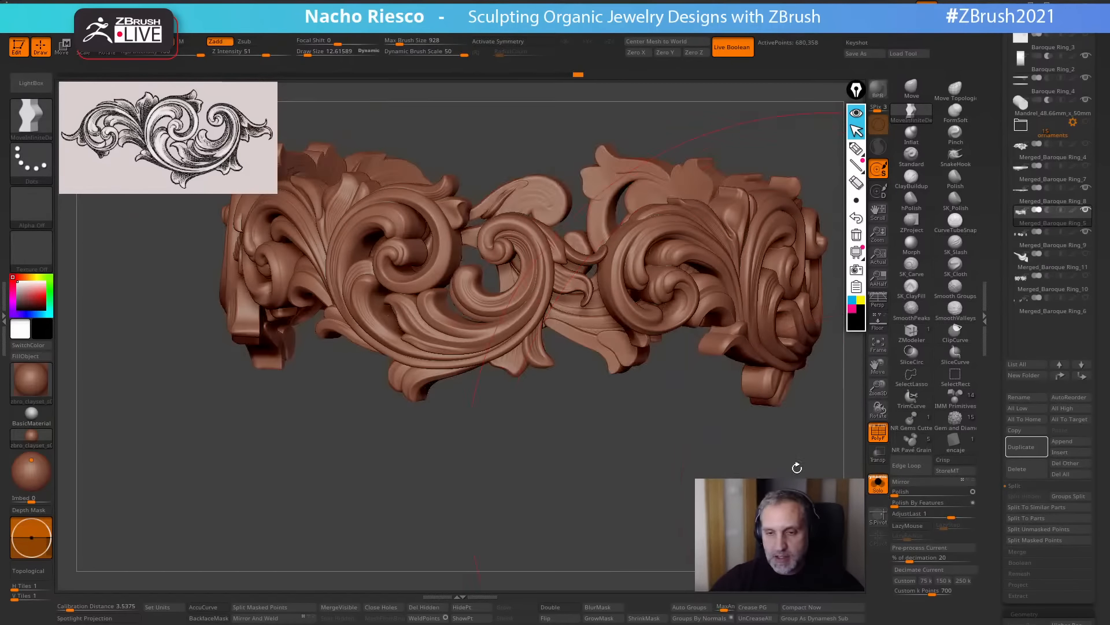
{"action": "left_click", "coordinate": [543, 378], "text": "ctrl+shift"}
{"action": "left_click_drag", "start_coordinate": [549, 414], "coordinate": [560, 481], "text": "ctrl+shift"}
{"action": "left_click", "coordinate": [557, 482], "text": "ctrl"}
{"action": "left_click", "coordinate": [558, 483], "text": "ctrl+shift"}
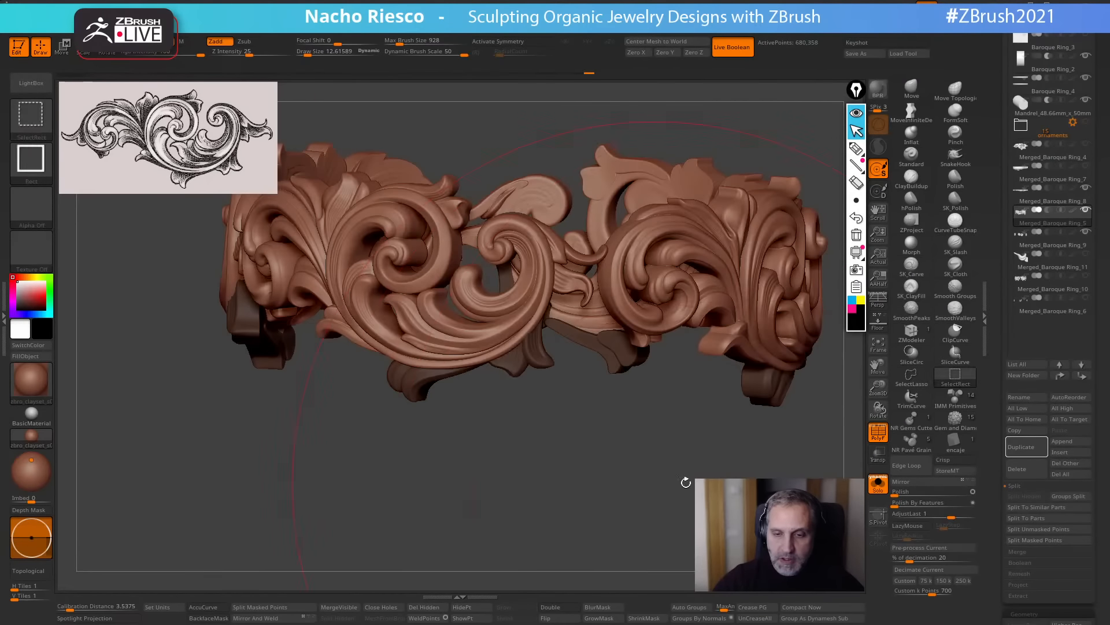
{"action": "left_click", "coordinate": [878, 483]}
{"action": "left_click_drag", "start_coordinate": [746, 486], "coordinate": [809, 483]}
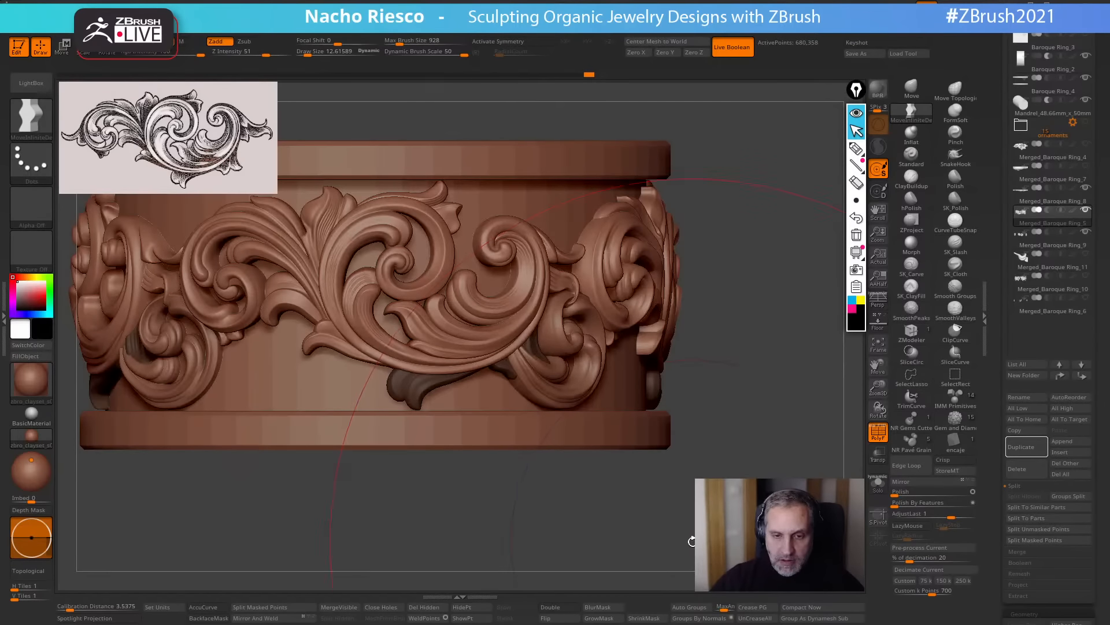
{"action": "left_click", "coordinate": [878, 483]}
{"action": "left_click_drag", "start_coordinate": [752, 462], "coordinate": [676, 462]}
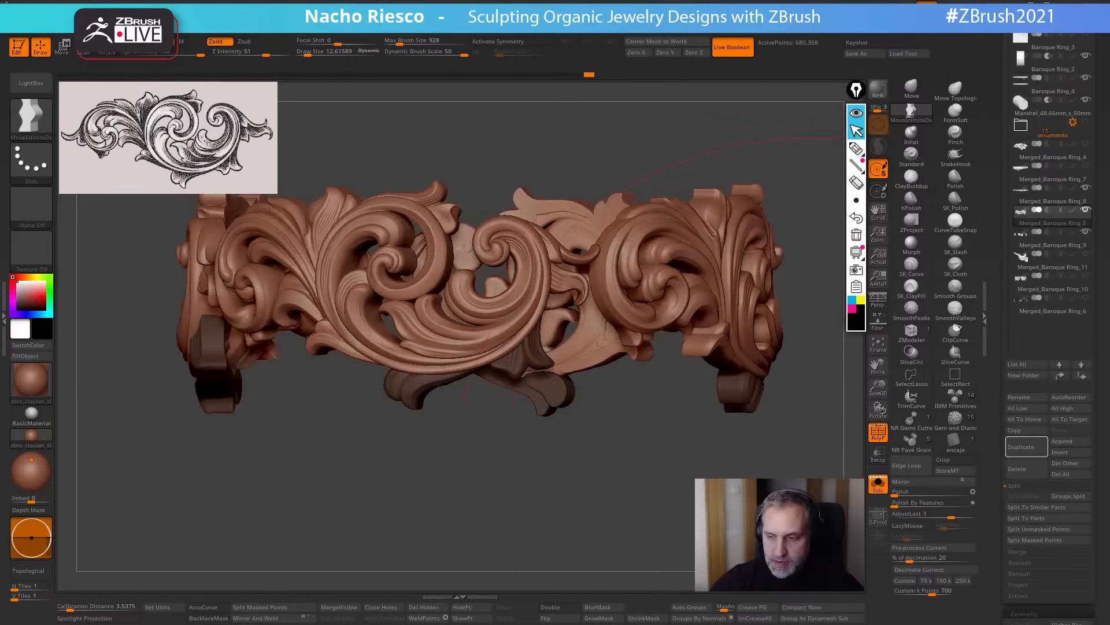
Invert the masking so the whole large scroll ornament is masked except for its lower leaf pieces.
{"action": "left_click", "coordinate": [506, 389], "text": "ctrl+shift"}
{"action": "left_click_drag", "start_coordinate": [506, 445], "coordinate": [445, 489]}
{"action": "left_click", "coordinate": [879, 484]}
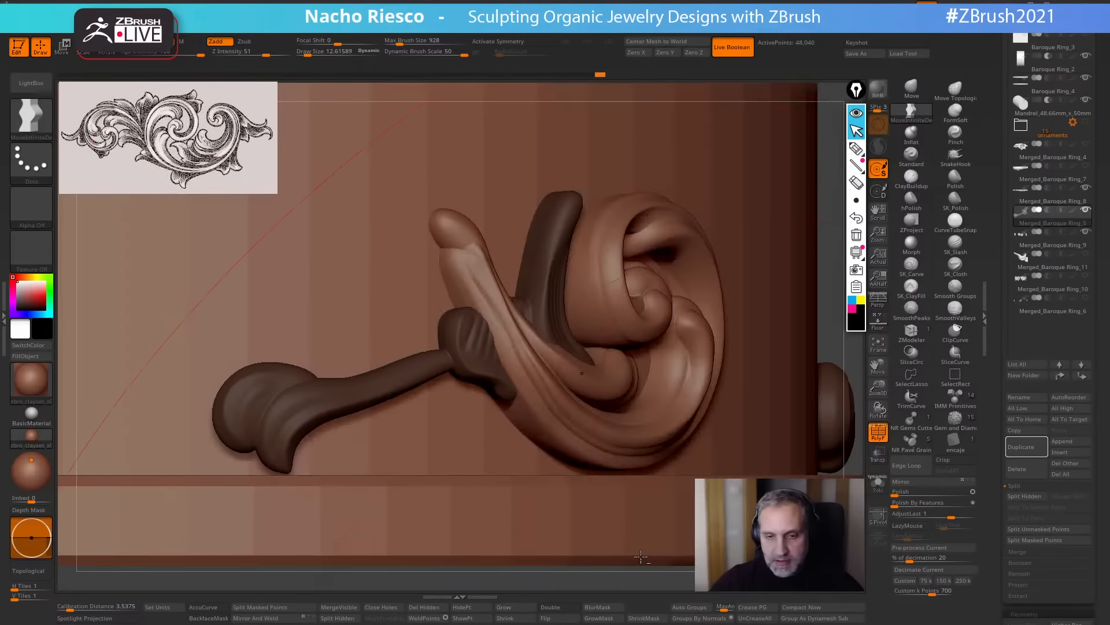
{"action": "left_click_drag", "start_coordinate": [866, 532], "coordinate": [833, 330], "text": "alt"}
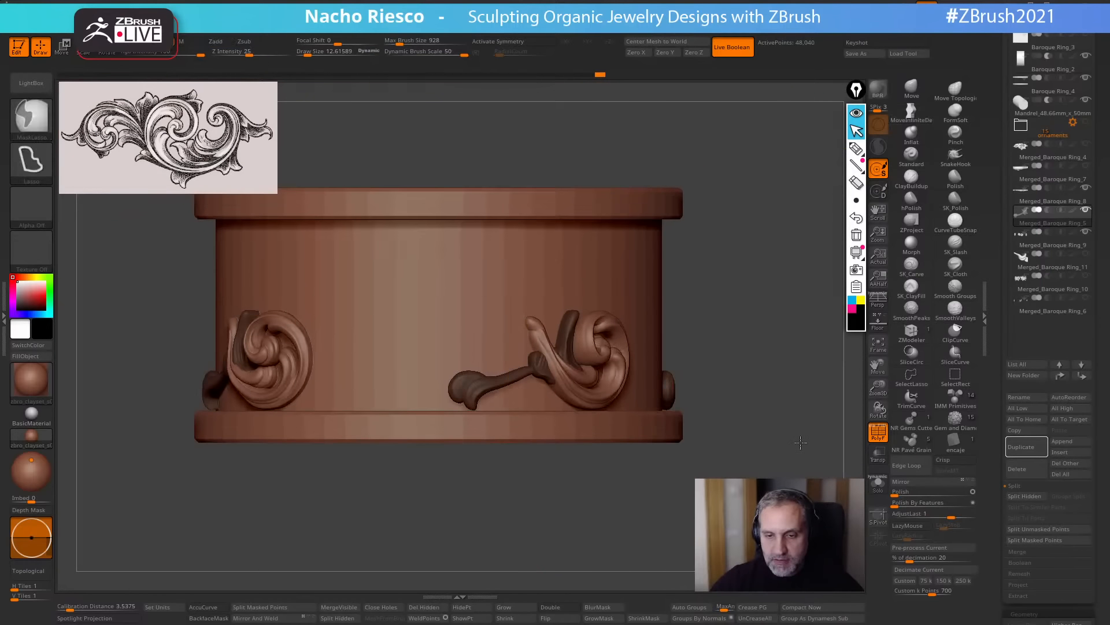
{"action": "left_click", "coordinate": [832, 508], "text": "ctrl"}
{"action": "left_click", "coordinate": [807, 508], "text": "ctrl"}
{"action": "left_click", "coordinate": [807, 507], "text": "ctrl+shift"}
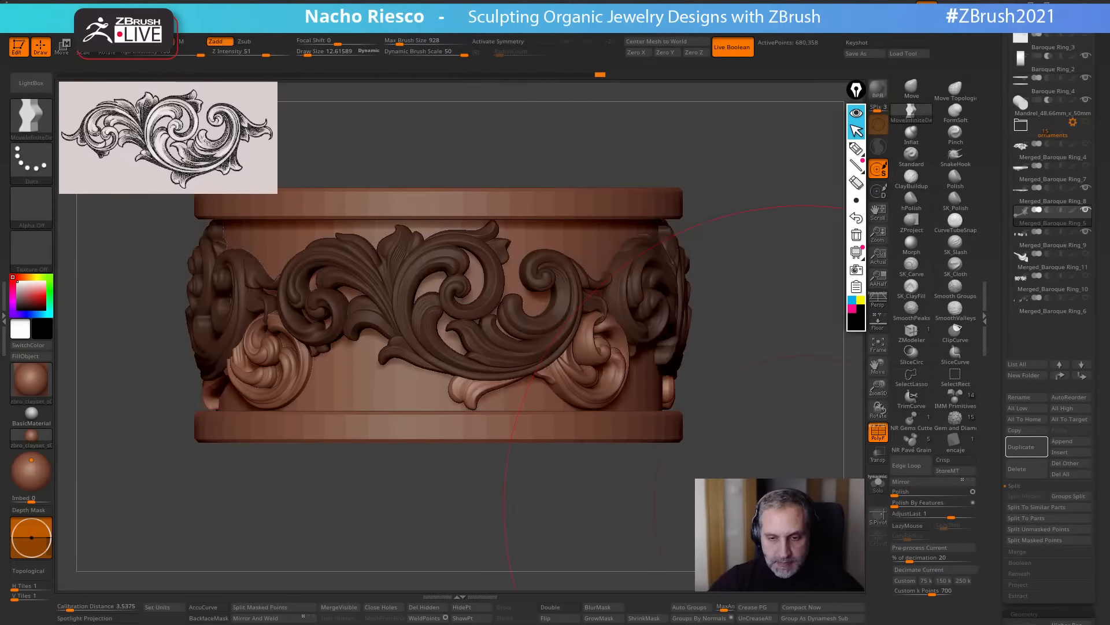
Rotate the unmasked lower leaf pieces around the ring's axis with the gizmo, shifting them further under the large scroll.
{"action": "key", "text": "w"}
{"action": "left_click", "coordinate": [591, 177]}
{"action": "left_click", "coordinate": [576, 177]}
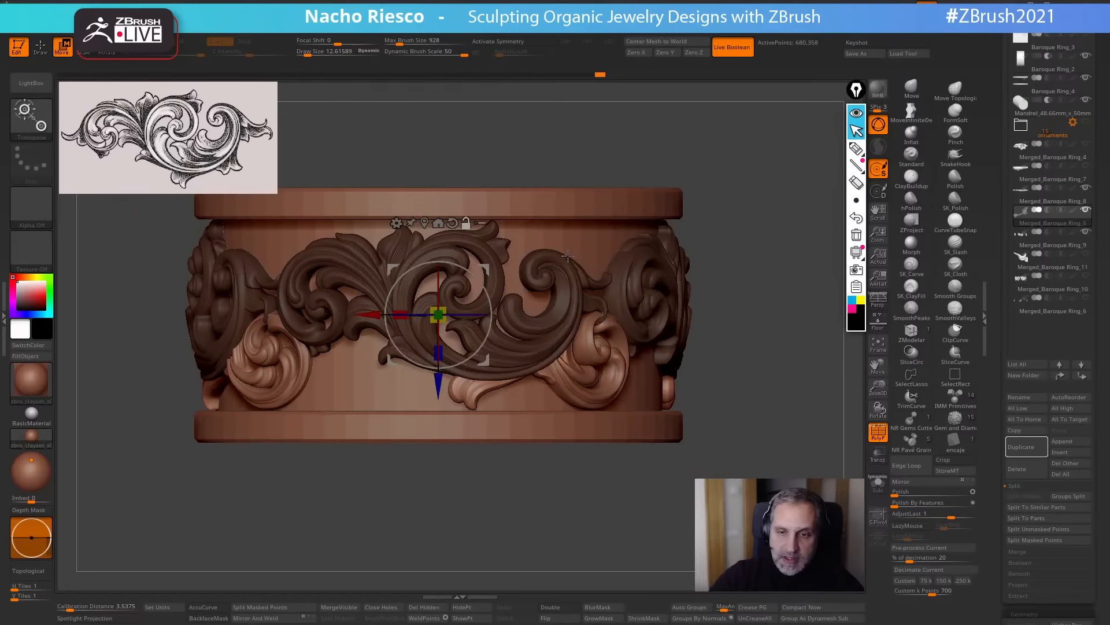
{"action": "left_click_drag", "start_coordinate": [480, 312], "coordinate": [462, 308]}
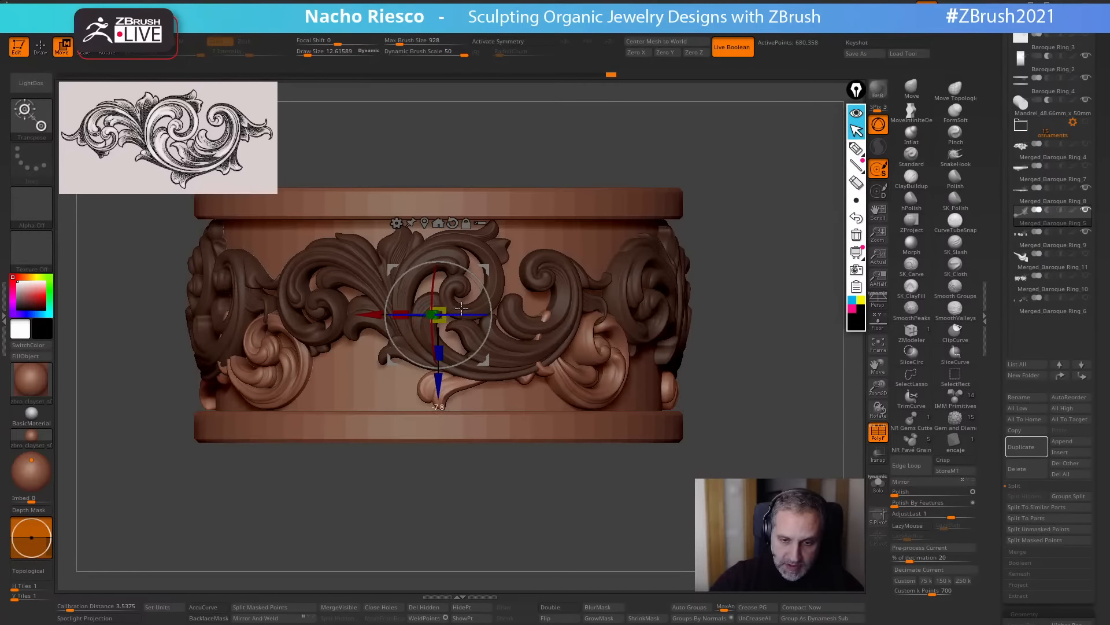
{"action": "left_click_drag", "start_coordinate": [698, 206], "coordinate": [679, 388]}
{"action": "key", "text": "q"}
Fit the lower leaf and its stem beneath the large scroll with MoveInfiniteDepth at draw sizes of about 5.18 and 4.3.
{"action": "right_click_drag", "start_coordinate": [467, 449], "coordinate": [414, 388], "text": "ctrl"}
{"action": "key", "text": "s"}
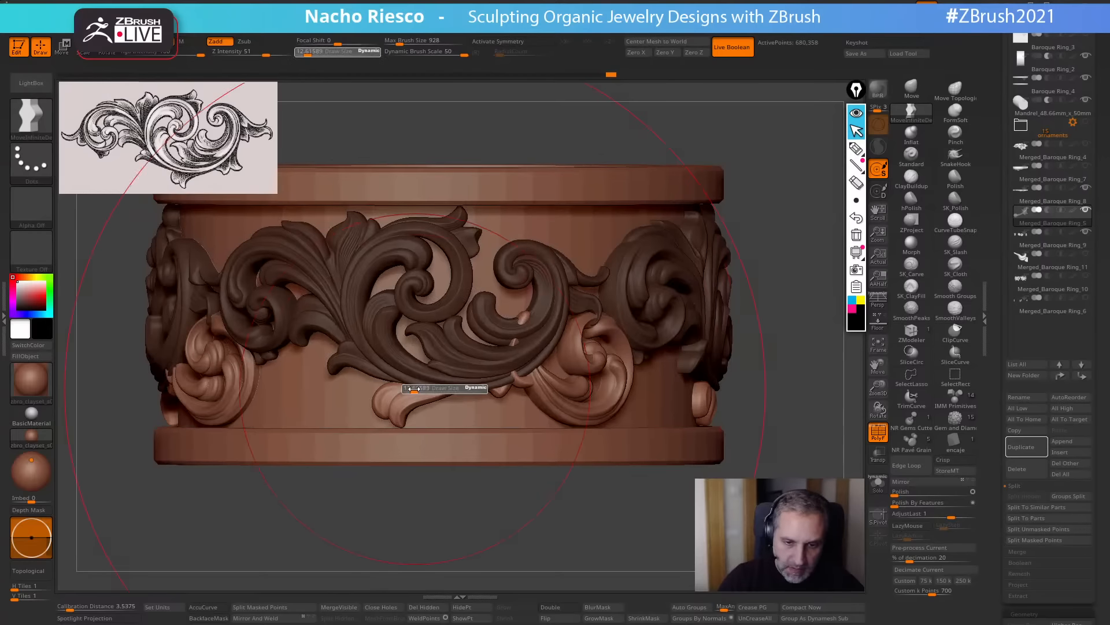
{"action": "left_click_drag", "start_coordinate": [415, 389], "coordinate": [408, 390]}
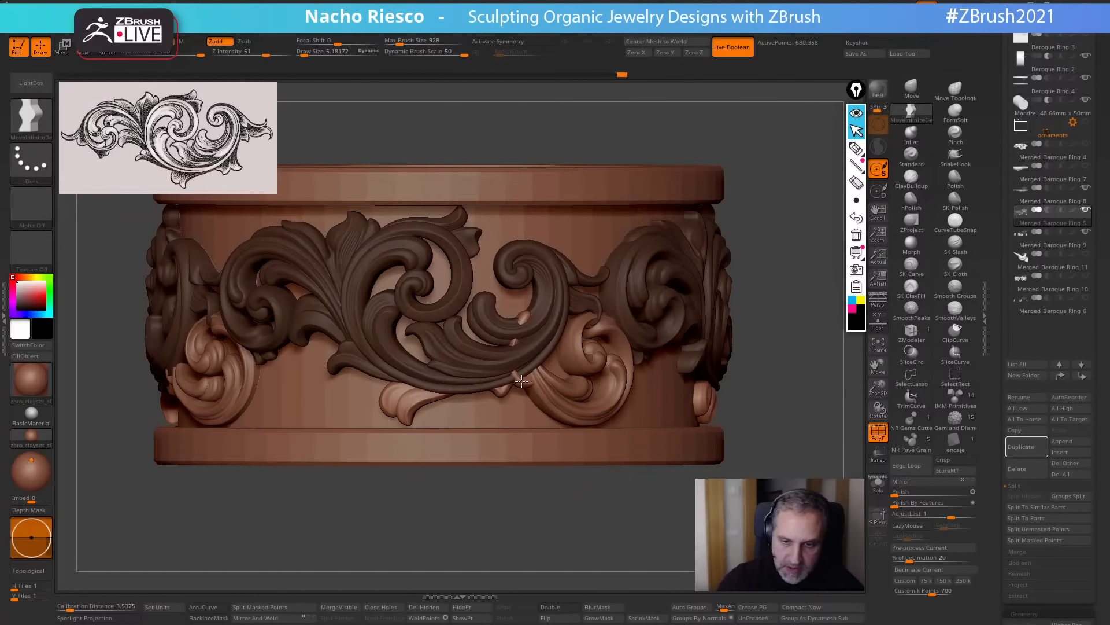
{"action": "key", "text": "s"}
{"action": "left_click_drag", "start_coordinate": [521, 381], "coordinate": [517, 398]}
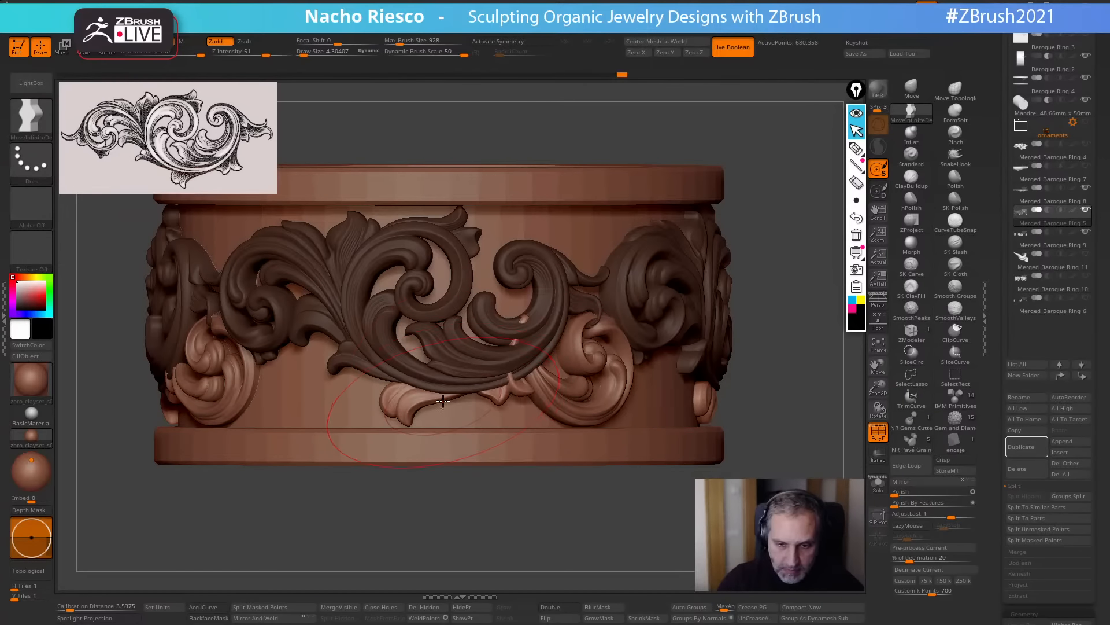
{"action": "mouse_move", "coordinate": [463, 502]}
{"action": "left_mouse_down"}
{"action": "mouse_move", "coordinate": [405, 498]}
{"action": "mouse_move", "coordinate": [431, 489]}
{"action": "left_mouse_up"}
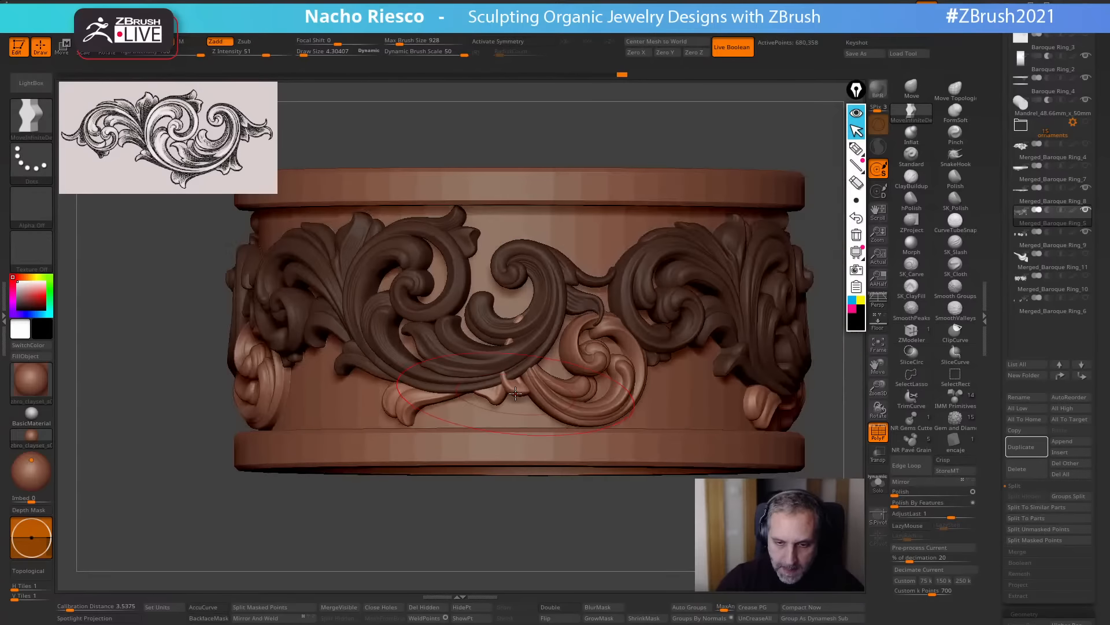
Pull the lower leaf's flared base below the large scroll, reducing the draw size to about 3.53 and undoing the last stroke.
{"action": "key", "text": "s"}
{"action": "left_click_drag", "start_coordinate": [519, 390], "coordinate": [512, 401]}
{"action": "key", "text": "s"}
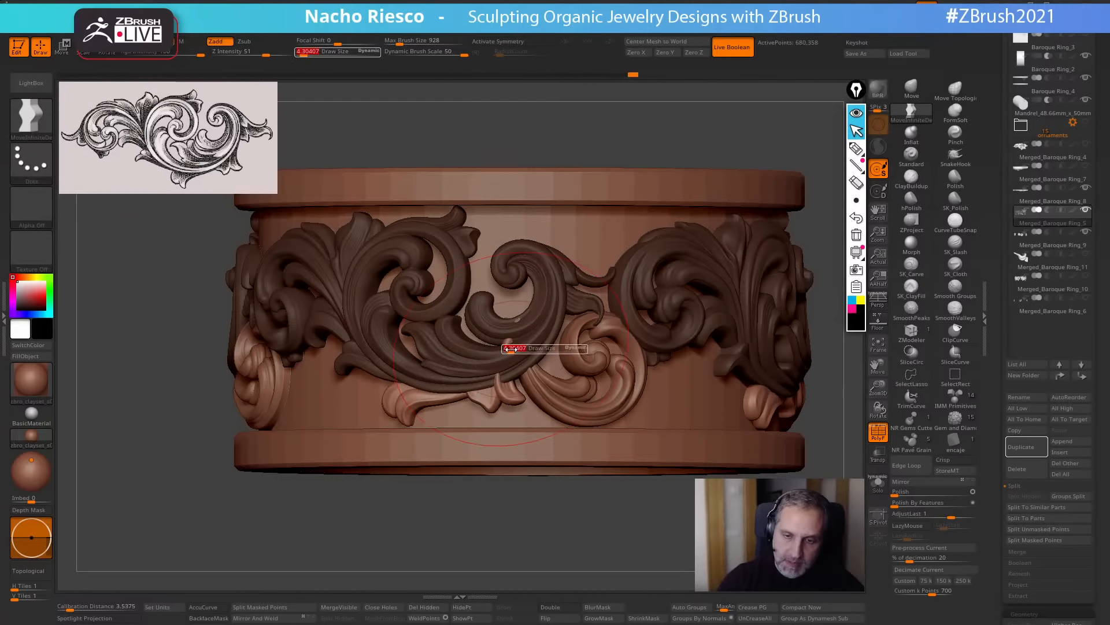
{"action": "left_click_drag", "start_coordinate": [509, 348], "coordinate": [506, 348]}
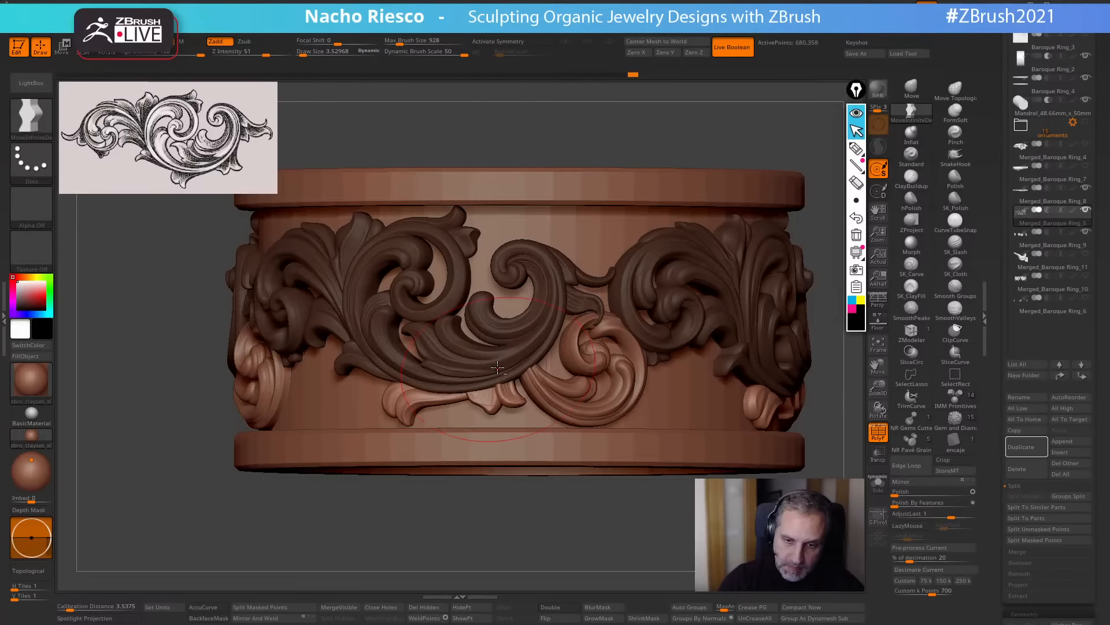
{"action": "key", "text": "ctrl+z"}
Refine the lower leaf's curve and flared base with MoveInfiniteDepth at draw sizes of about 5.18 and 4.3.
{"action": "mouse_move", "coordinate": [525, 521]}
{"action": "left_mouse_down", "text": "shift"}
{"action": "mouse_move", "coordinate": [512, 399]}
{"action": "mouse_move", "coordinate": [499, 410]}
{"action": "left_mouse_up", "text": "shift"}
{"action": "key", "text": "s"}
{"action": "key", "text": "s"}
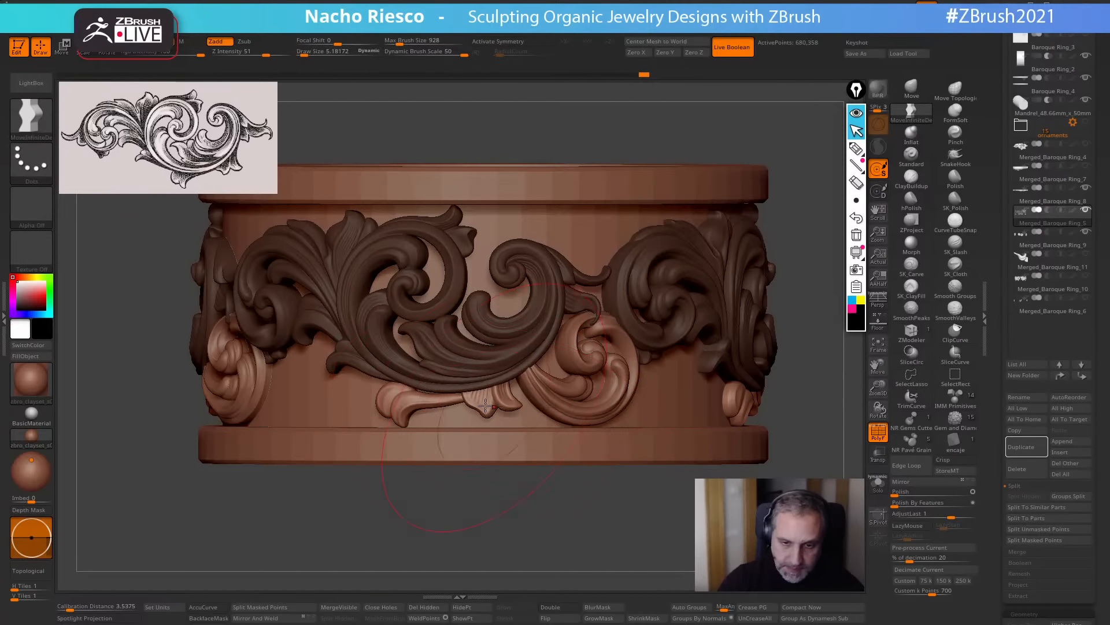
{"action": "left_click_drag", "start_coordinate": [424, 386], "coordinate": [423, 384]}
{"action": "key", "text": "s"}
{"action": "left_click_drag", "start_coordinate": [501, 405], "coordinate": [504, 409]}
{"action": "left_click_drag", "start_coordinate": [507, 512], "coordinate": [576, 480]}
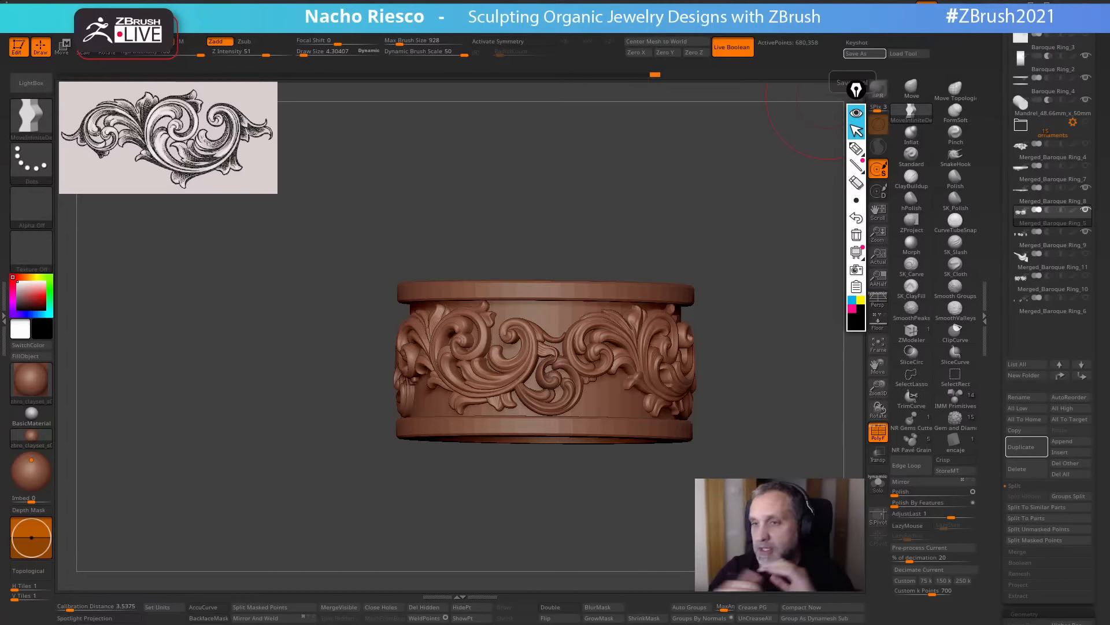
{"action": "left_click", "coordinate": [857, 163]}
{"action": "left_click", "coordinate": [856, 150]}
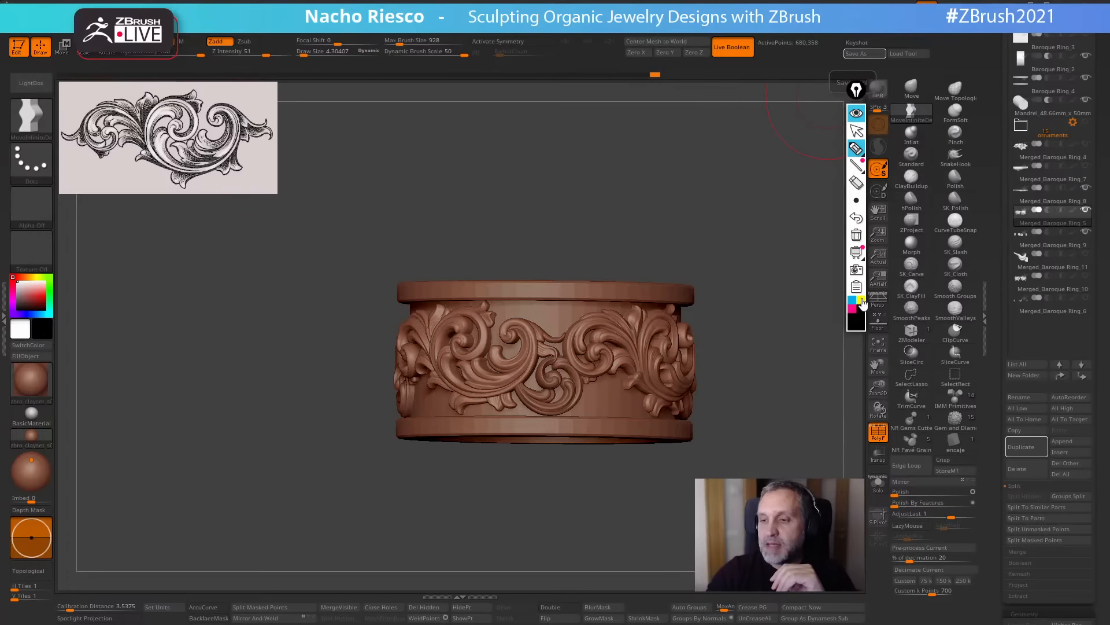
{"action": "mouse_move", "coordinate": [734, 263]}
{"action": "left_mouse_down"}
{"action": "mouse_move", "coordinate": [734, 275]}
{"action": "mouse_move", "coordinate": [753, 273]}
{"action": "mouse_move", "coordinate": [771, 295]}
{"action": "left_mouse_up"}
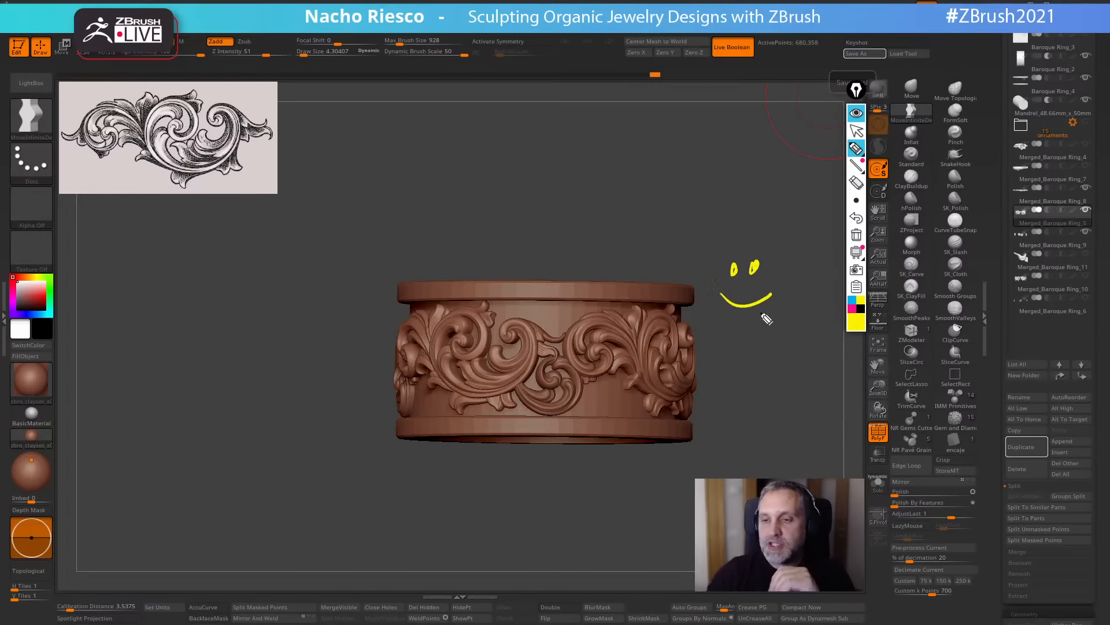
{"action": "left_click", "coordinate": [857, 235]}
{"action": "left_click", "coordinate": [857, 115]}
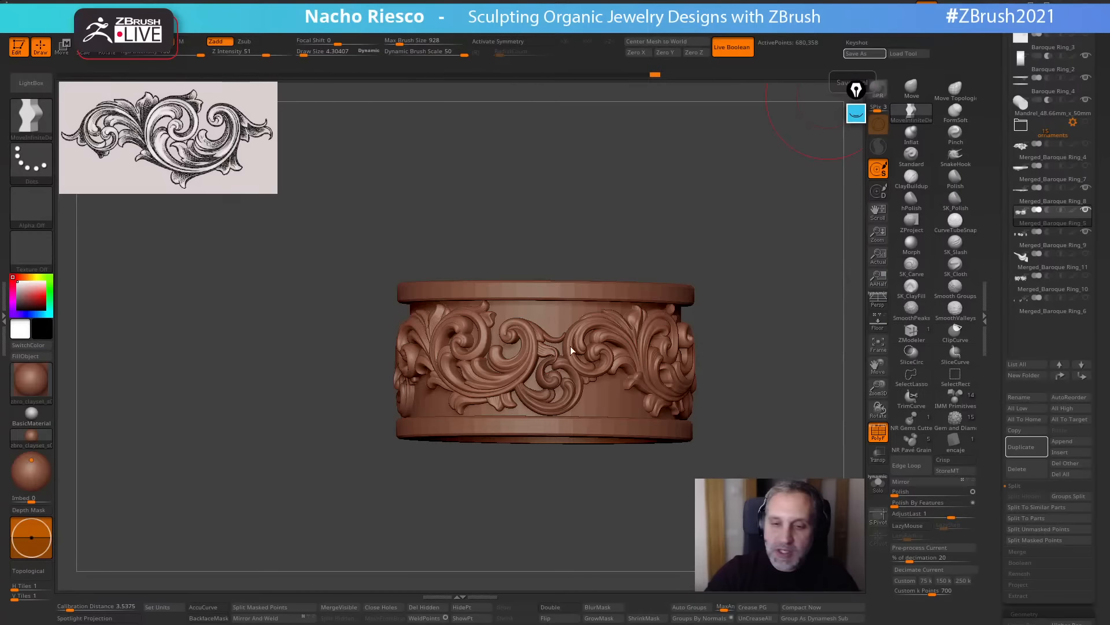
Mask the large ornament except for the upper connecting sprig between the scrolls and place the gizmo on that sprig.
{"action": "mouse_move", "coordinate": [755, 460]}
{"action": "left_mouse_down"}
{"action": "mouse_move", "coordinate": [558, 529]}
{"action": "mouse_move", "coordinate": [580, 557]}
{"action": "mouse_move", "coordinate": [596, 540]}
{"action": "mouse_move", "coordinate": [654, 550]}
{"action": "mouse_move", "coordinate": [658, 527]}
{"action": "mouse_move", "coordinate": [665, 543]}
{"action": "mouse_move", "coordinate": [702, 535]}
{"action": "mouse_move", "coordinate": [670, 519]}
{"action": "left_mouse_up"}
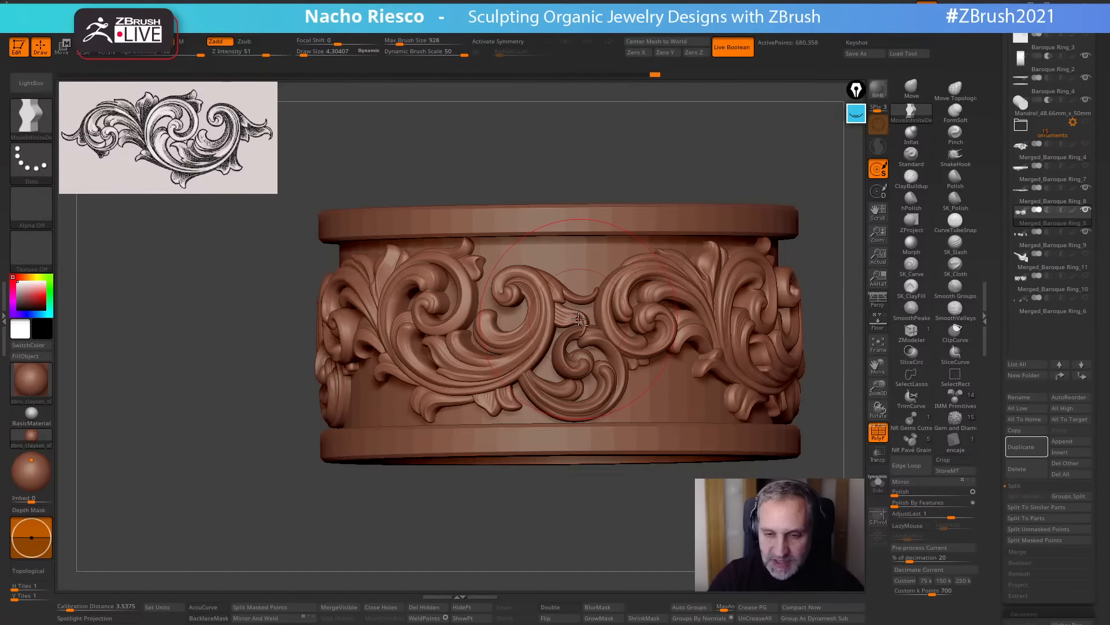
{"action": "left_click_drag", "start_coordinate": [613, 476], "coordinate": [611, 512], "text": "alt"}
{"action": "key", "text": "w"}
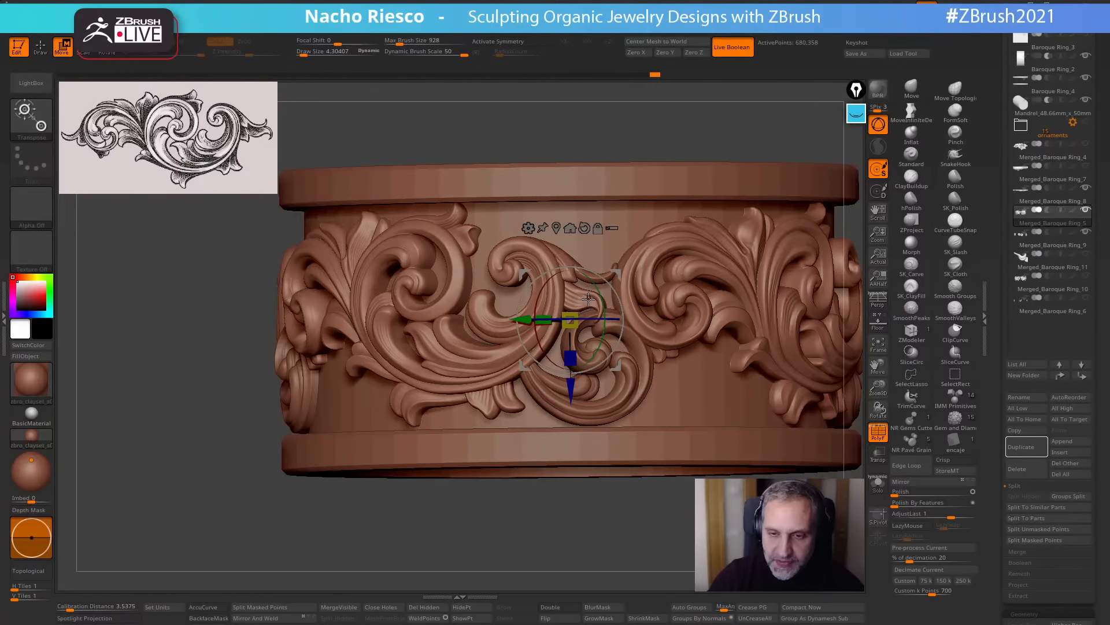
{"action": "left_click", "coordinate": [587, 298]}
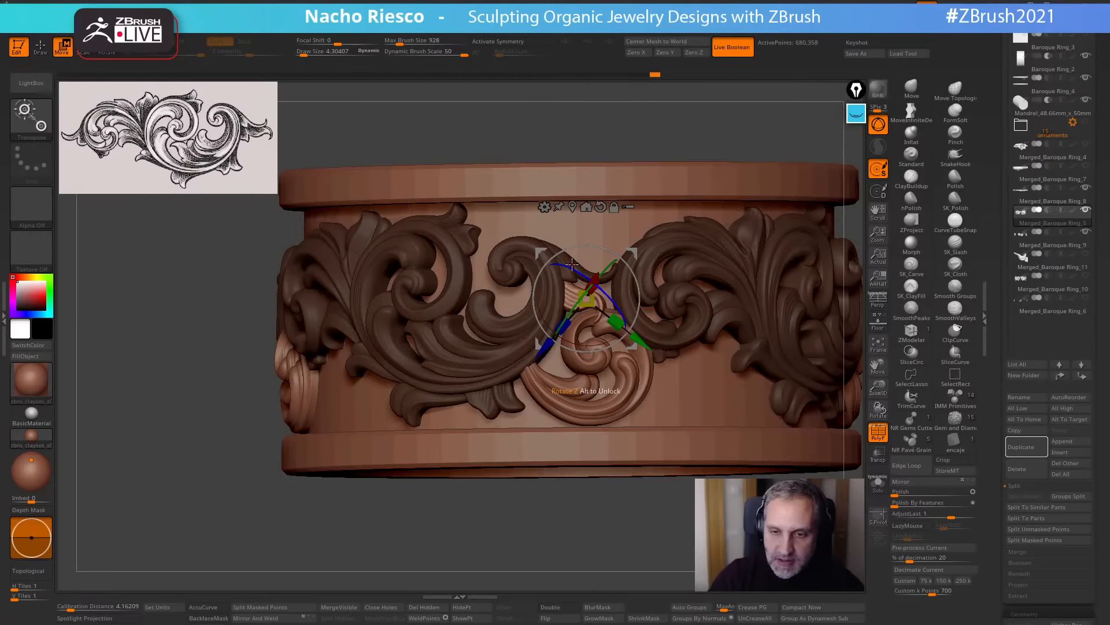
{"action": "left_click", "coordinate": [630, 255], "text": "alt"}
{"action": "left_click", "coordinate": [572, 263], "text": "alt"}
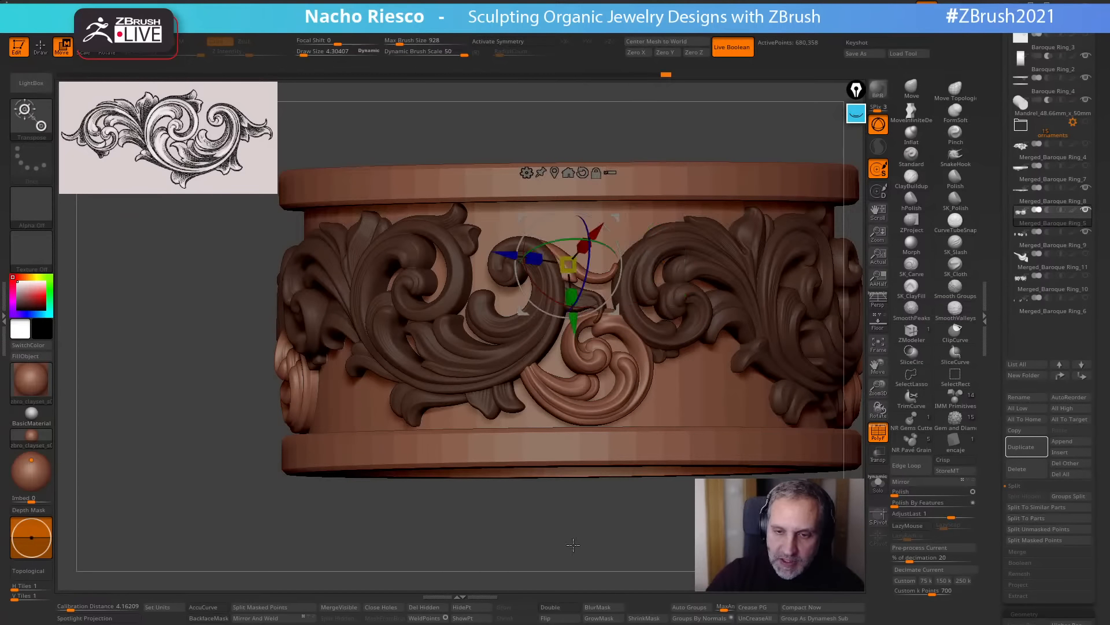
Reposition the upper connecting sprig with the gizmo and scale it up by a factor of about 1.19.
{"action": "left_click_drag", "start_coordinate": [573, 545], "coordinate": [582, 543]}
{"action": "right_click_drag", "start_coordinate": [610, 364], "coordinate": [630, 379]}
{"action": "left_click_drag", "start_coordinate": [615, 218], "coordinate": [613, 205]}
{"action": "left_click_drag", "start_coordinate": [619, 244], "coordinate": [619, 229]}
{"action": "left_click_drag", "start_coordinate": [600, 287], "coordinate": [596, 284]}
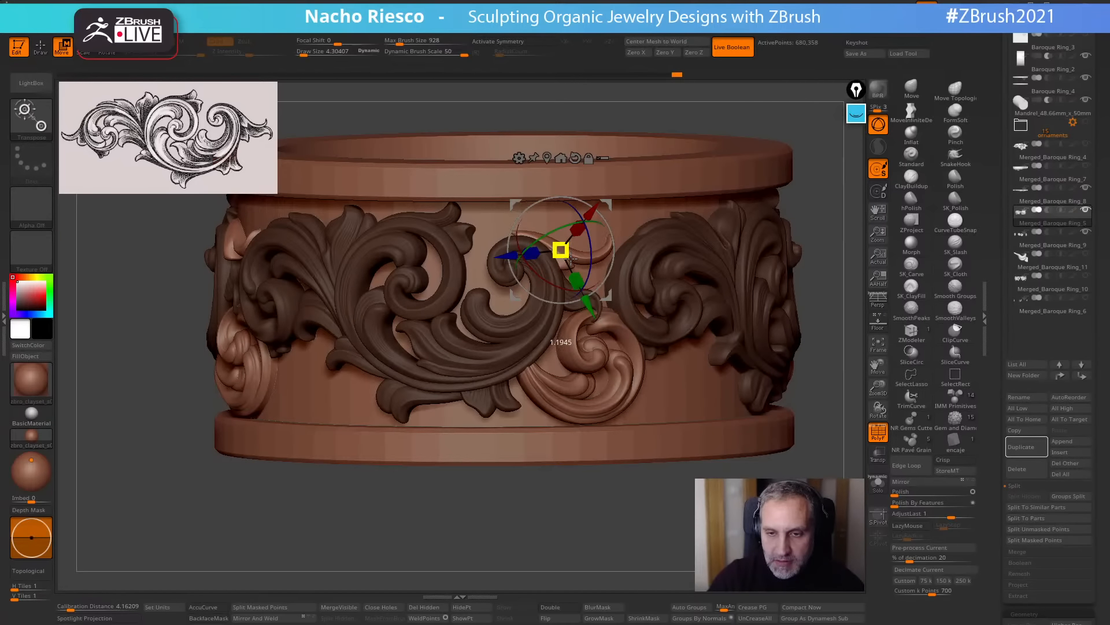
{"action": "key", "text": "q"}
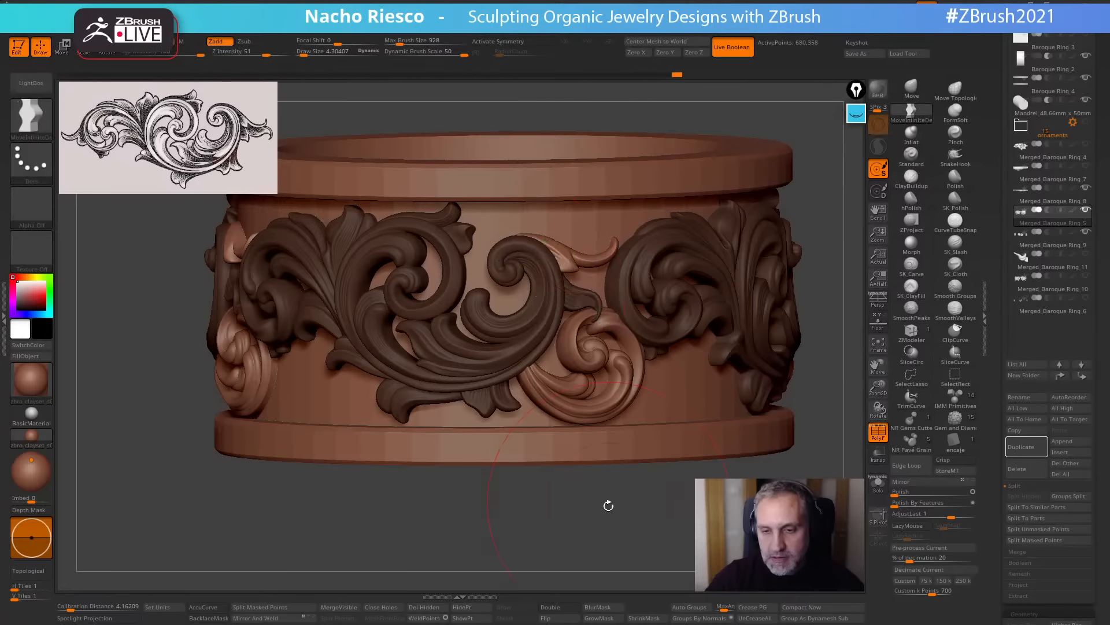
Move the lower connecting leaf between the large scrolls with the gizmo.
{"action": "mouse_move", "coordinate": [607, 506]}
{"action": "left_mouse_down"}
{"action": "mouse_move", "coordinate": [604, 486]}
{"action": "mouse_move", "coordinate": [579, 512]}
{"action": "mouse_move", "coordinate": [579, 503]}
{"action": "left_mouse_up"}
{"action": "key", "text": "w"}
{"action": "left_click_drag", "start_coordinate": [626, 274], "coordinate": [620, 341]}
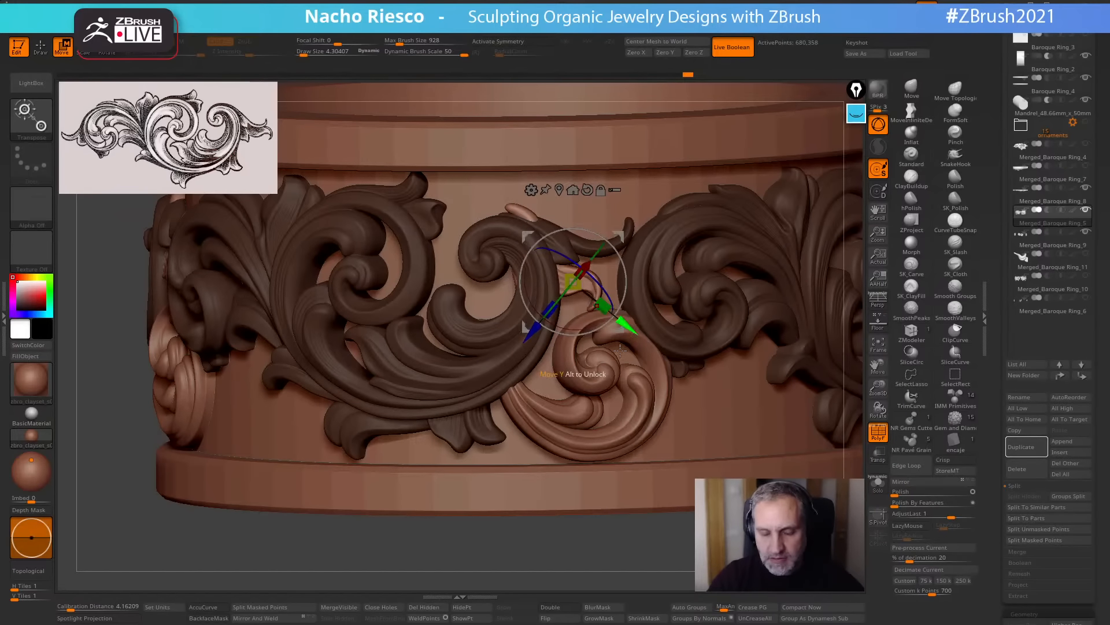
Reshape the lower connecting leaf with MoveInfiniteDepth at draw sizes of about 1.83 and 2.86, tuck in its protruding end, and clear the mask.
{"action": "key", "text": "q"}
{"action": "key", "text": "s"}
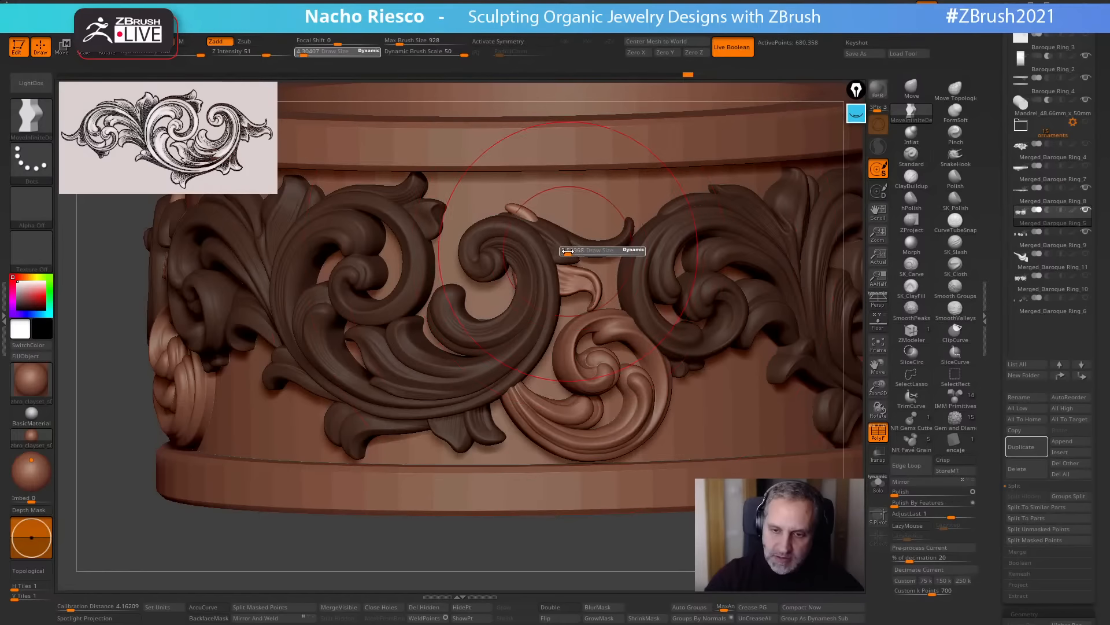
{"action": "left_click_drag", "start_coordinate": [567, 250], "coordinate": [556, 250]}
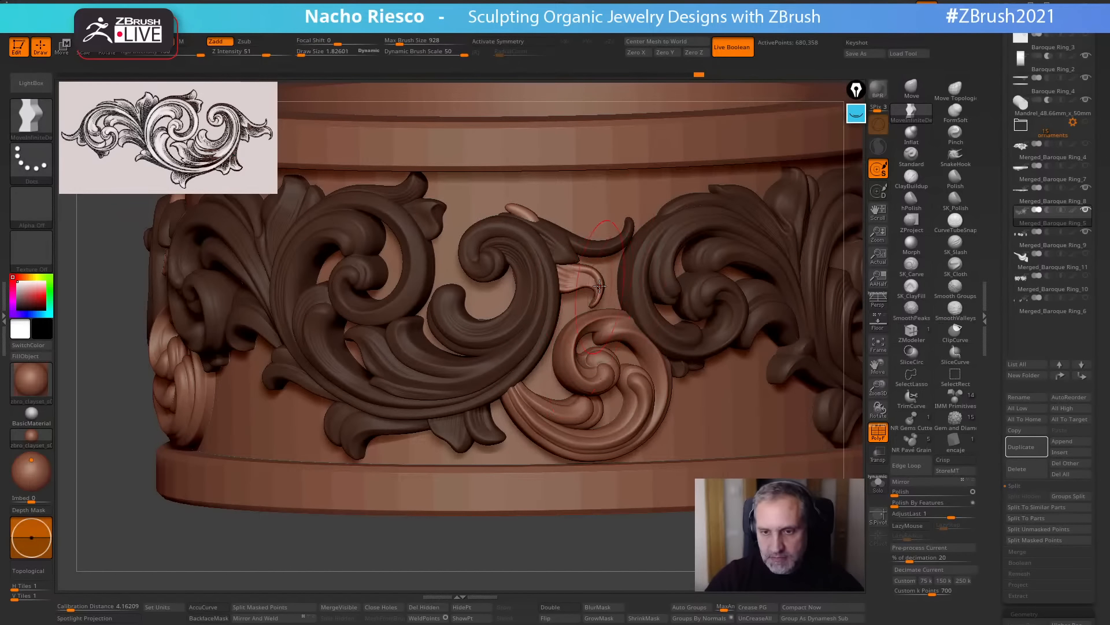
{"action": "key", "text": "s"}
{"action": "left_click_drag", "start_coordinate": [609, 290], "coordinate": [621, 269]}
{"action": "key", "text": "s"}
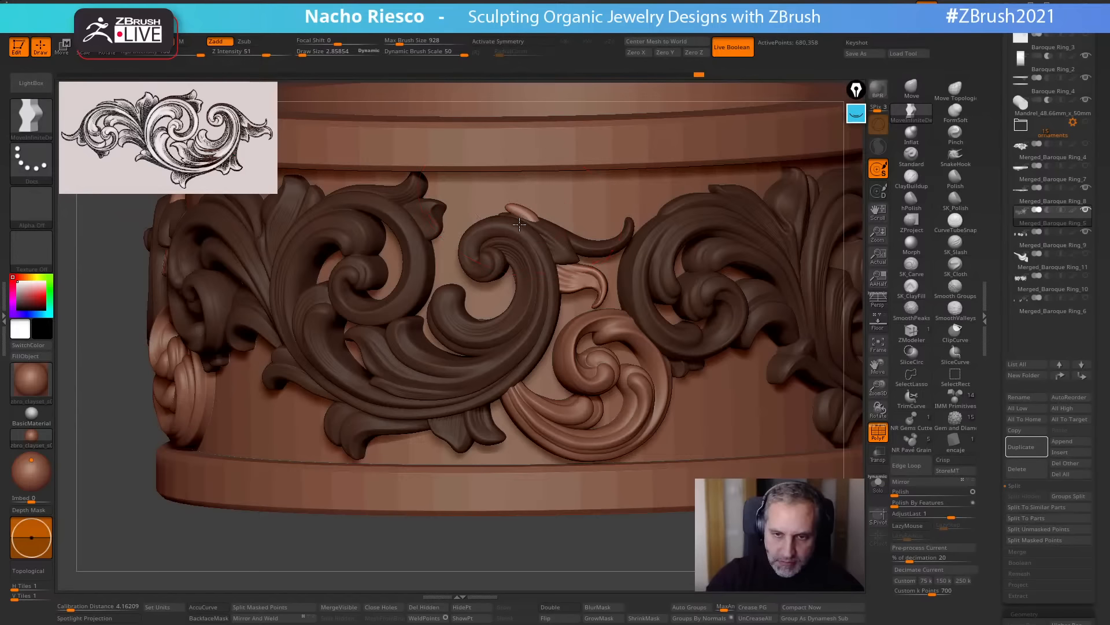
{"action": "key", "text": "s"}
{"action": "left_click_drag", "start_coordinate": [525, 278], "coordinate": [518, 276]}
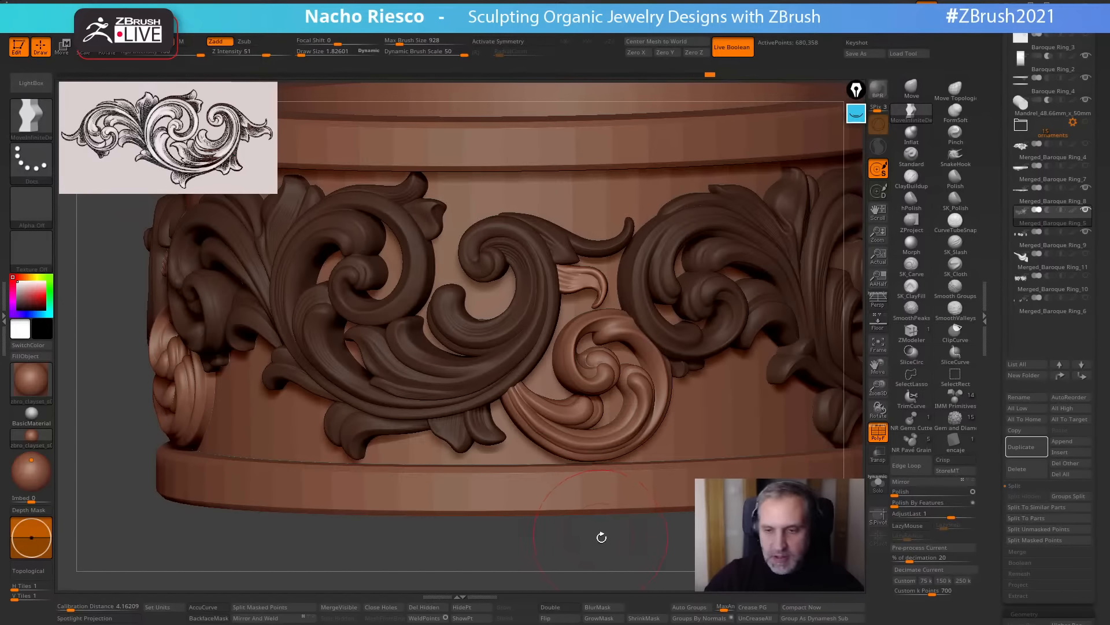
{"action": "key", "text": "ctrl"}
{"action": "left_click_drag", "start_coordinate": [610, 550], "coordinate": [605, 550], "text": "ctrl"}
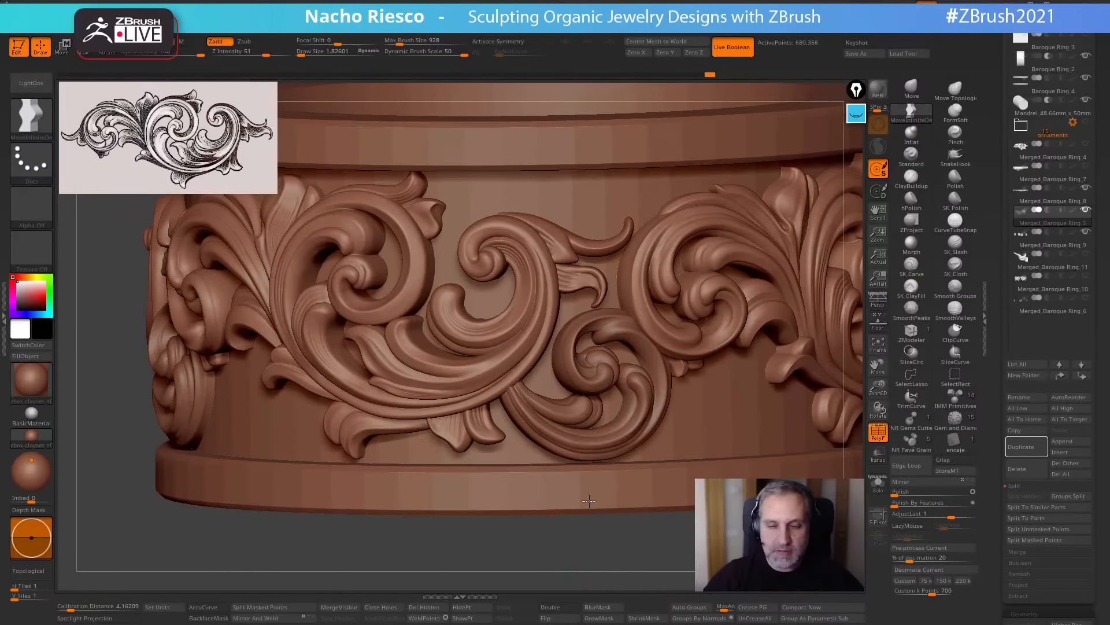
Isolate the ornament and mask everything except the small lobed leaf beneath the spiral scroll.
{"action": "right_click_drag", "start_coordinate": [588, 500], "coordinate": [595, 526], "text": "ctrl"}
{"action": "mouse_move", "coordinate": [583, 531]}
{"action": "left_mouse_down"}
{"action": "mouse_move", "coordinate": [572, 531]}
{"action": "mouse_move", "coordinate": [669, 509]}
{"action": "mouse_move", "coordinate": [615, 515]}
{"action": "mouse_move", "coordinate": [668, 514]}
{"action": "mouse_move", "coordinate": [631, 514]}
{"action": "mouse_move", "coordinate": [361, 367]}
{"action": "left_mouse_up"}
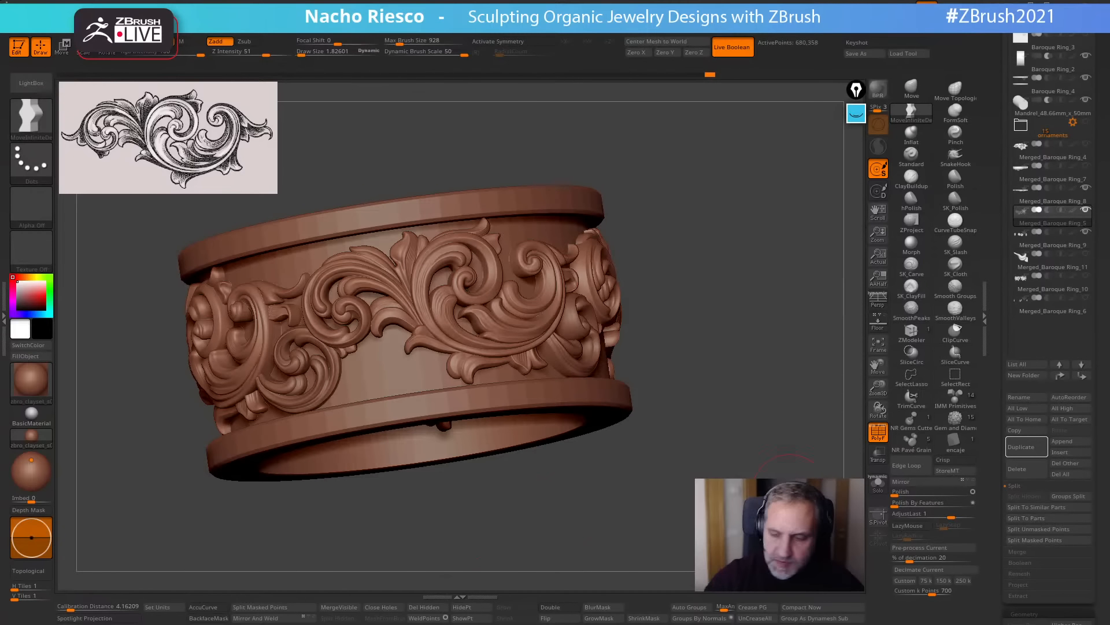
{"action": "left_click", "coordinate": [878, 484]}
{"action": "left_click_drag", "start_coordinate": [636, 463], "coordinate": [636, 520], "text": "alt"}
{"action": "left_click", "coordinate": [341, 348], "text": "ctrl+shift"}
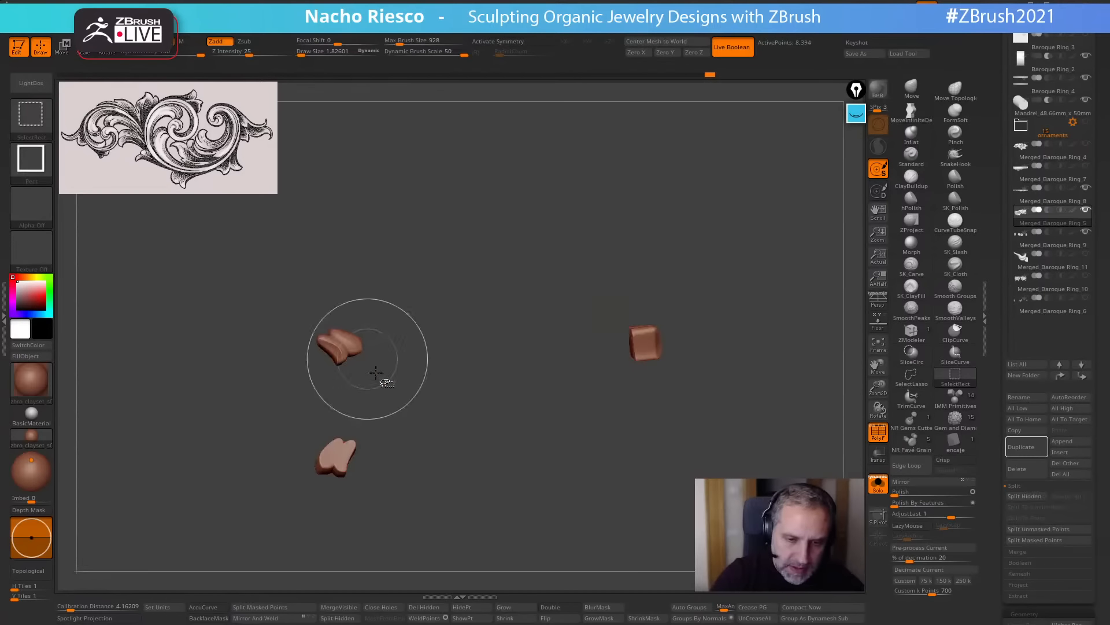
{"action": "mouse_move", "coordinate": [376, 373]}
{"action": "left_mouse_down"}
{"action": "mouse_move", "coordinate": [495, 532]}
{"action": "mouse_move", "coordinate": [562, 525]}
{"action": "left_mouse_up"}
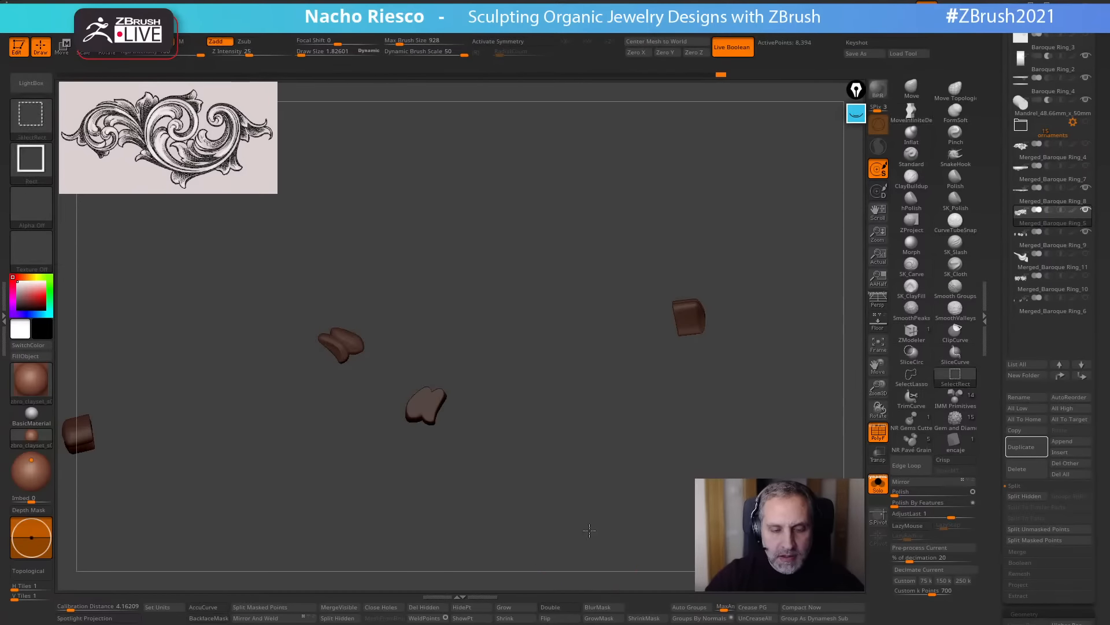
{"action": "left_click", "coordinate": [580, 528], "text": "ctrl+shift"}
{"action": "left_click_drag", "start_coordinate": [590, 533], "coordinate": [817, 459], "text": "shift"}
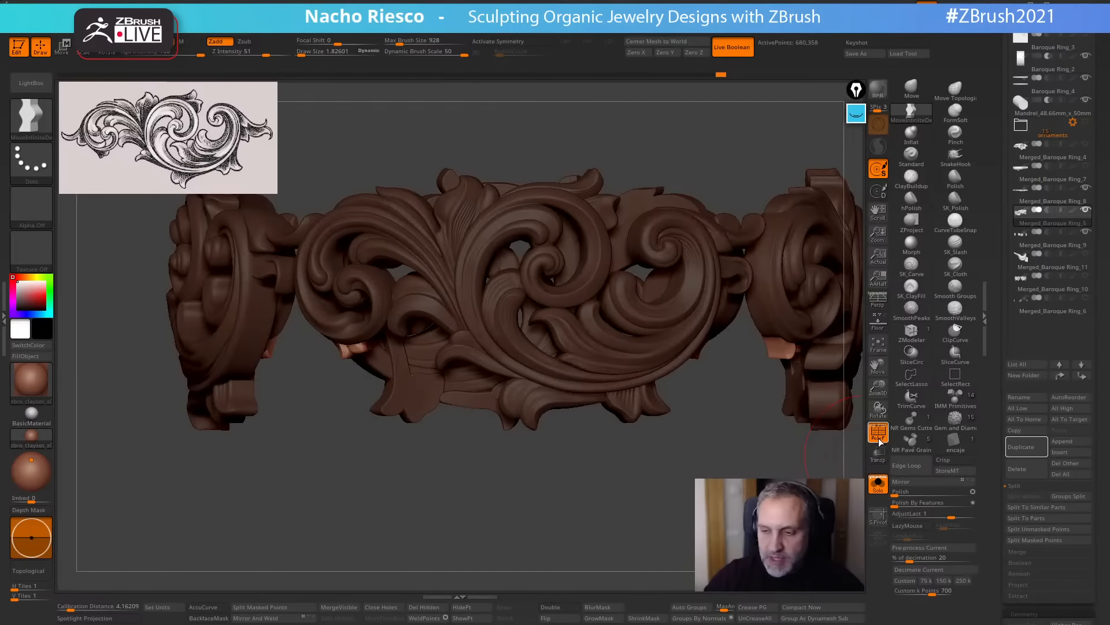
{"action": "left_click", "coordinate": [885, 487]}
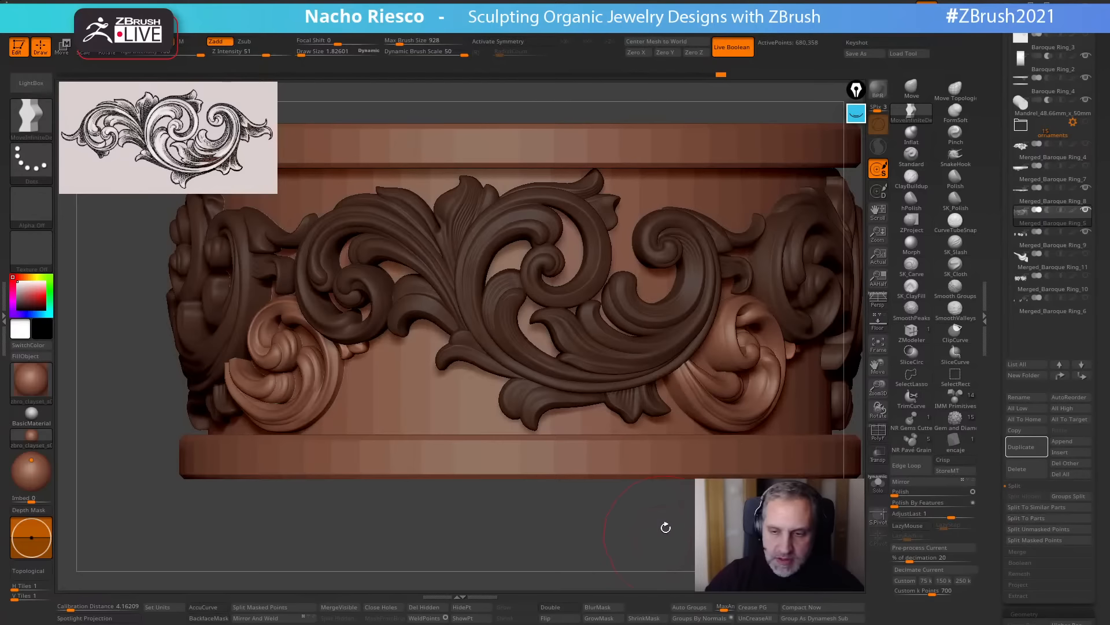
Center the gizmo on the unmasked small lobed leaf, reposition the leaf beneath the spiral scroll, and clear the mask.
{"action": "key", "text": "w"}
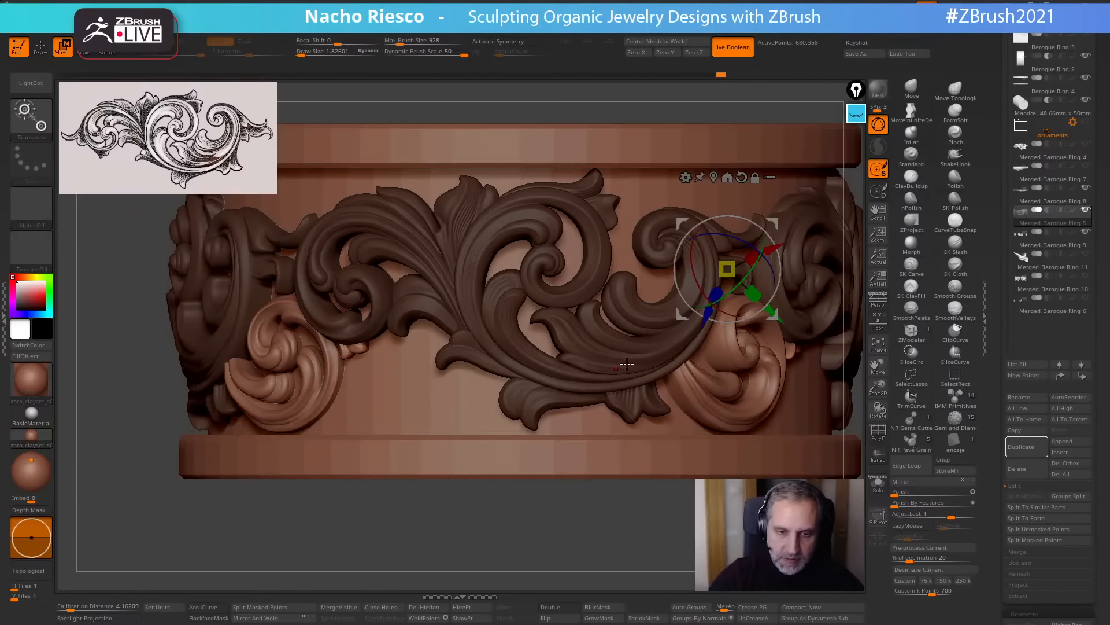
{"action": "left_click", "coordinate": [729, 180]}
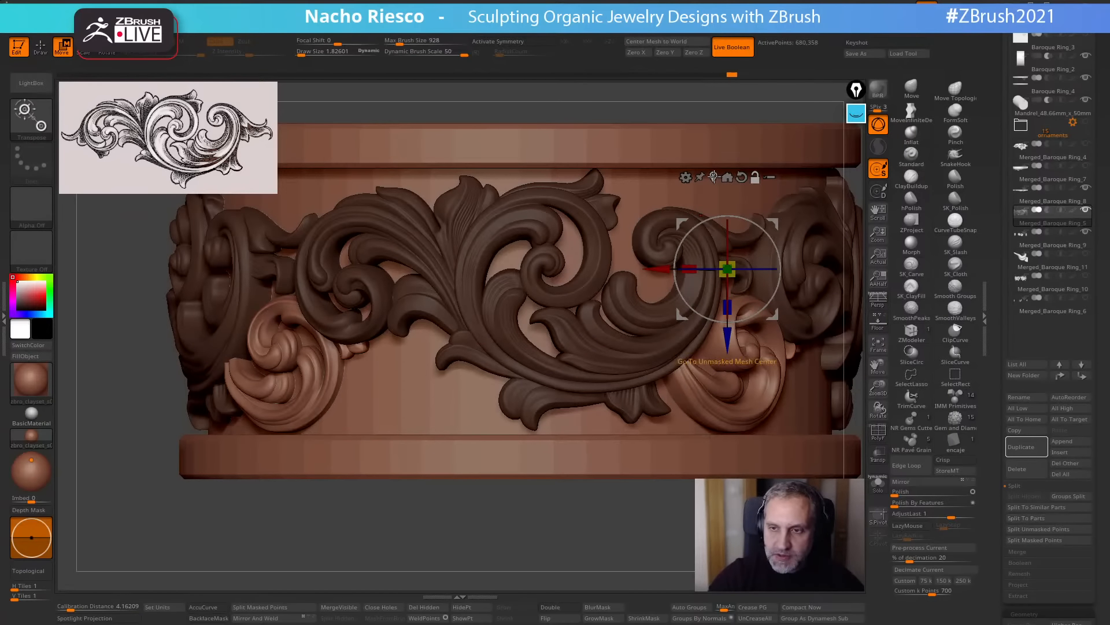
{"action": "left_click", "coordinate": [714, 176]}
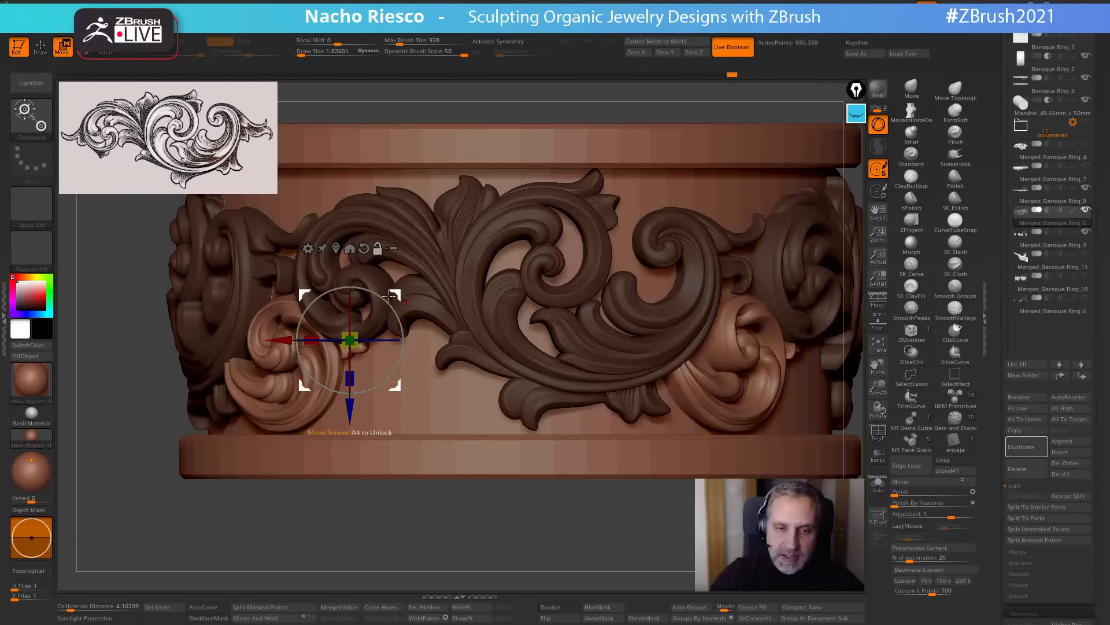
{"action": "left_click", "coordinate": [363, 248]}
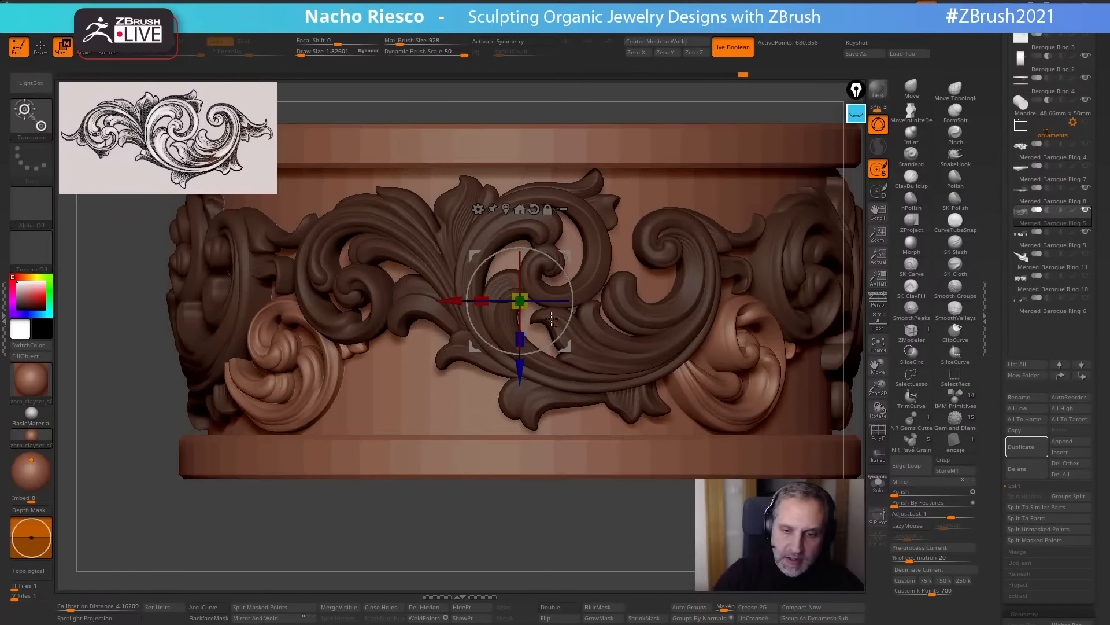
{"action": "left_click_drag", "start_coordinate": [542, 296], "coordinate": [539, 296]}
{"action": "left_click_drag", "start_coordinate": [496, 489], "coordinate": [525, 524]}
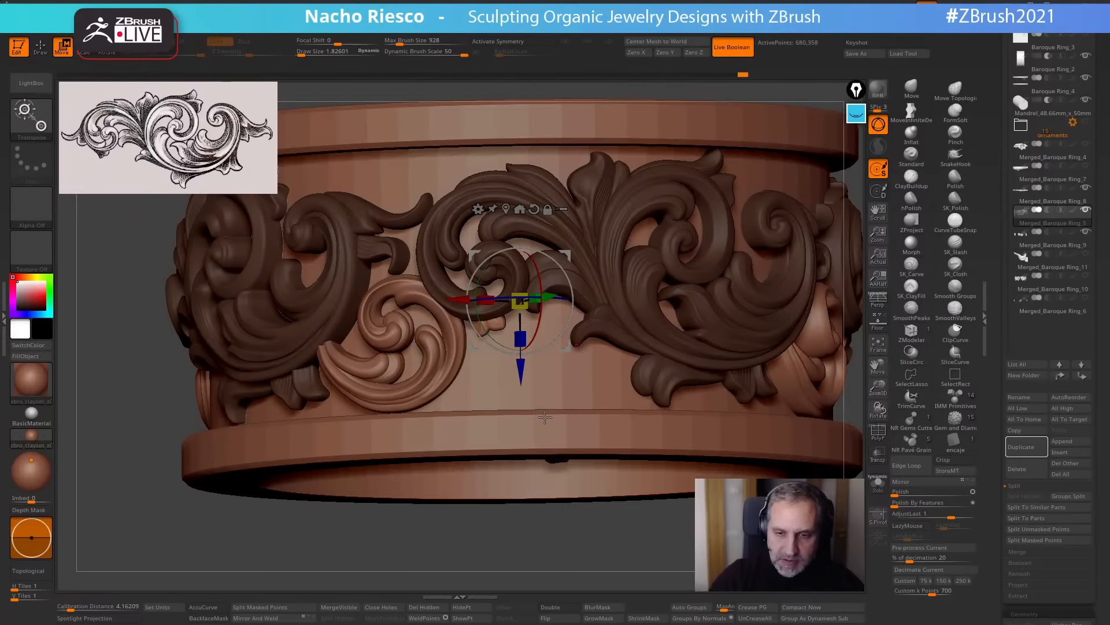
{"action": "left_click_drag", "start_coordinate": [561, 373], "coordinate": [561, 376]}
{"action": "key", "text": "q"}
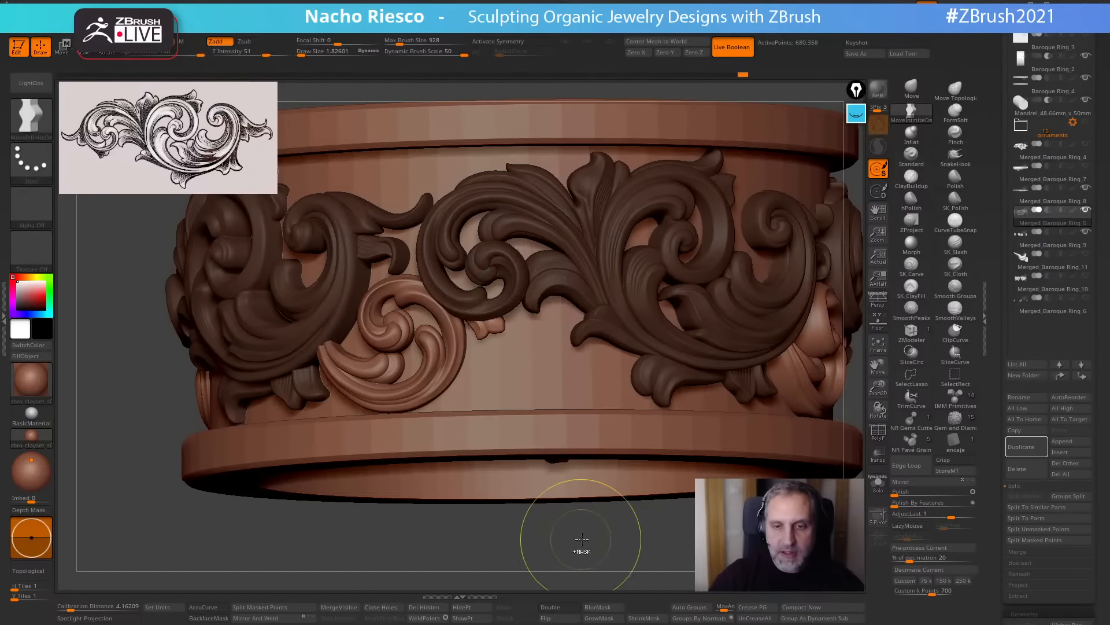
{"action": "mouse_move", "coordinate": [581, 544]}
{"action": "left_mouse_down", "text": "ctrl"}
{"action": "mouse_move", "coordinate": [578, 521]}
{"action": "mouse_move", "coordinate": [599, 513]}
{"action": "left_mouse_up", "text": "ctrl"}
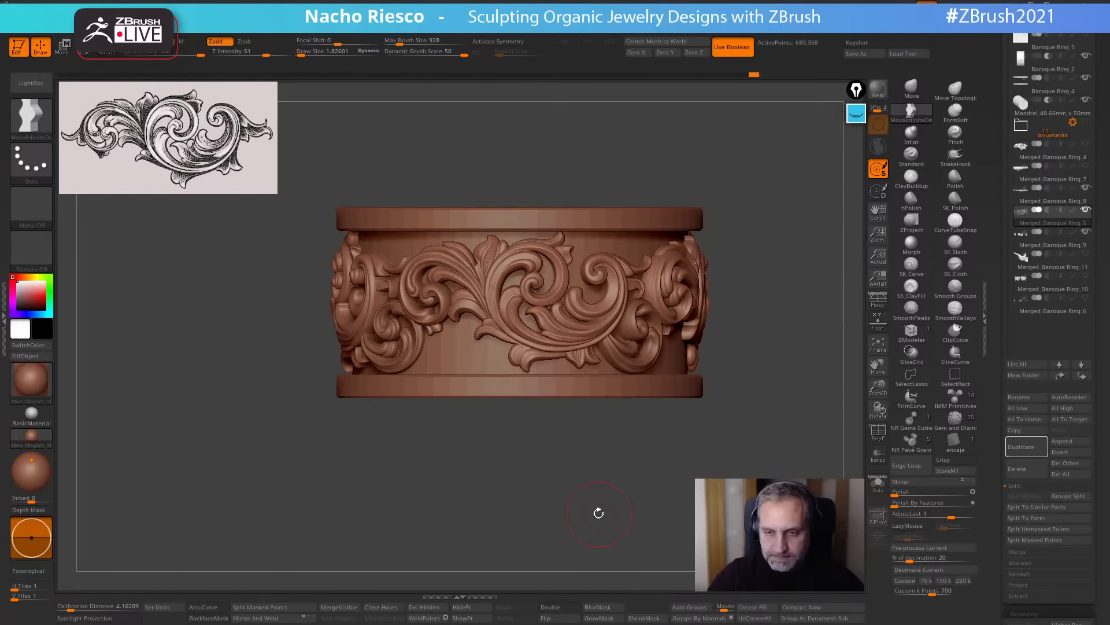
Inspect the ornament around the ring and make the round lower scroll the active subtool.
{"action": "left_click_drag", "start_coordinate": [734, 350], "coordinate": [739, 374]}
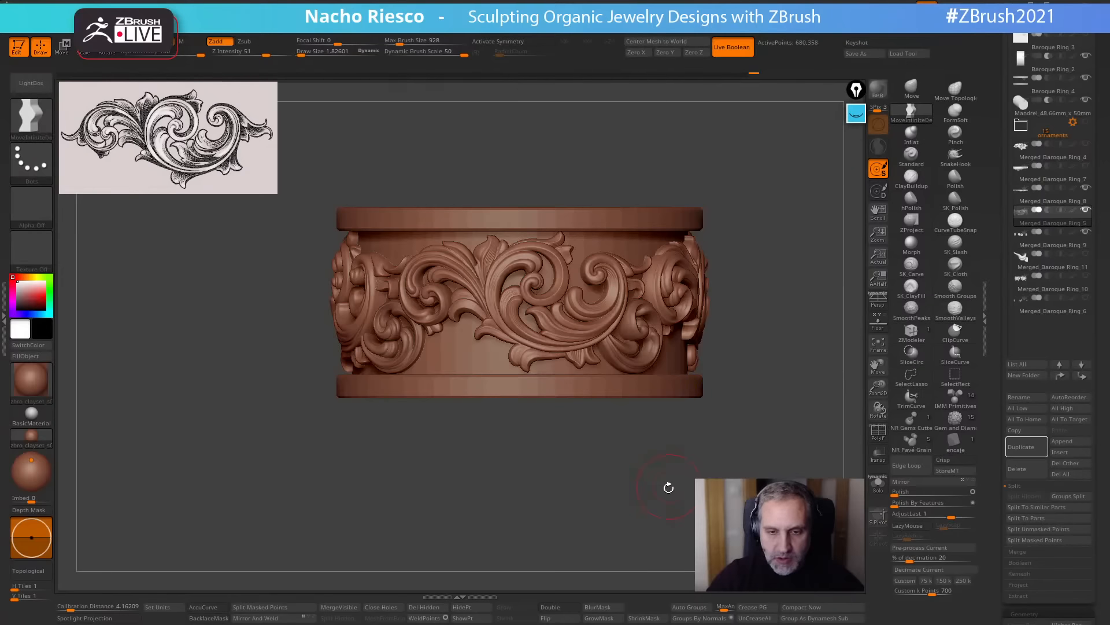
{"action": "left_click_drag", "start_coordinate": [669, 487], "coordinate": [636, 493]}
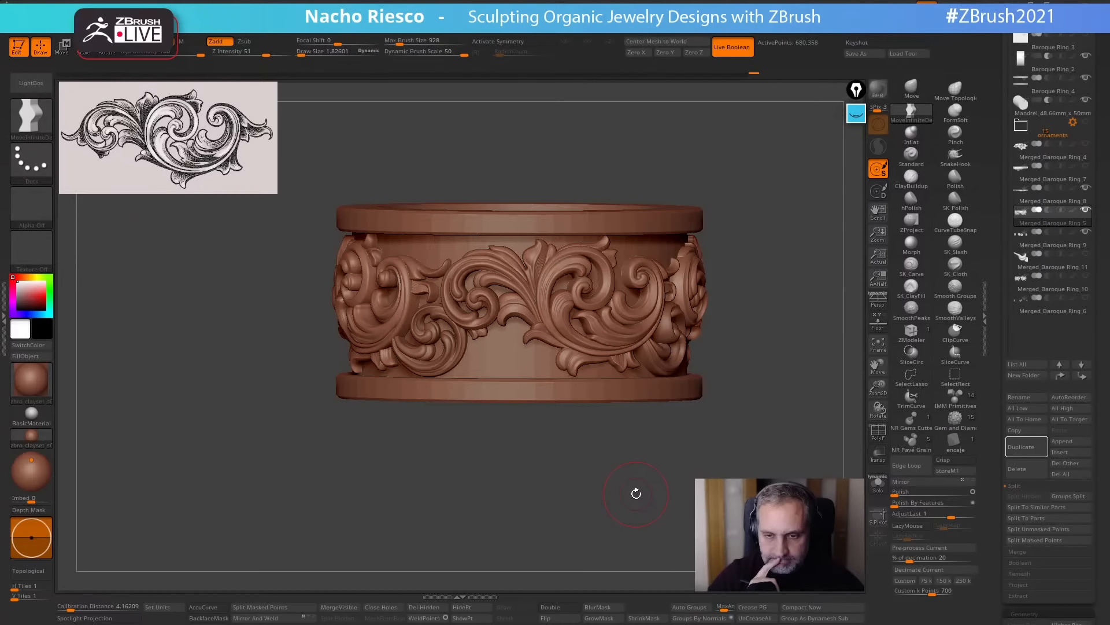
{"action": "left_click_drag", "start_coordinate": [636, 492], "coordinate": [590, 520]}
{"action": "left_click_drag", "start_coordinate": [464, 472], "coordinate": [545, 383]}
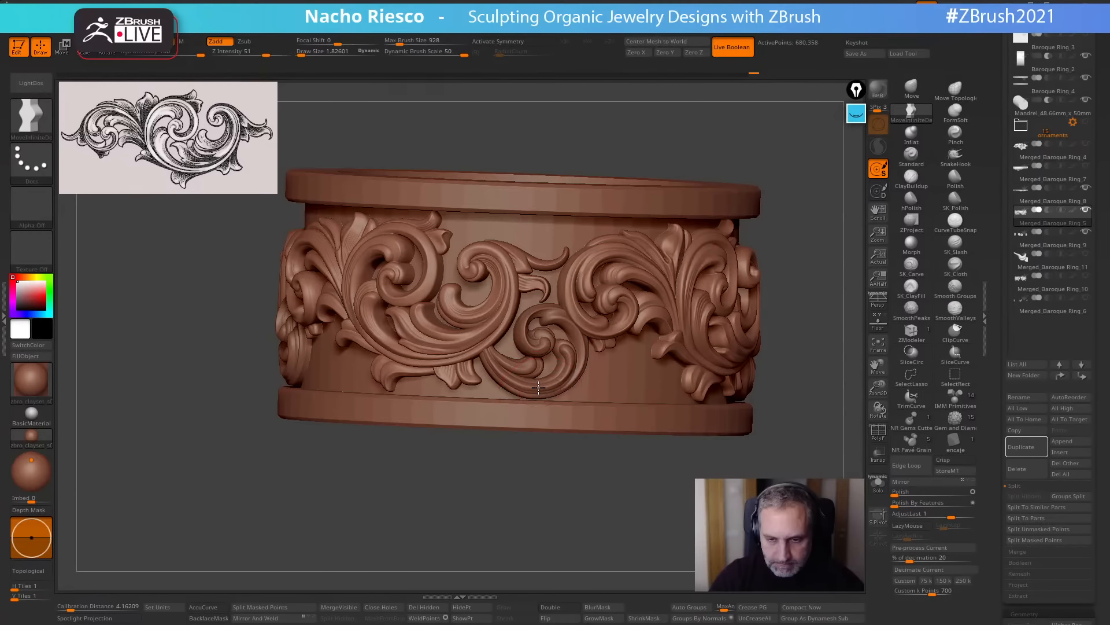
{"action": "left_click", "coordinate": [538, 387], "text": "alt"}
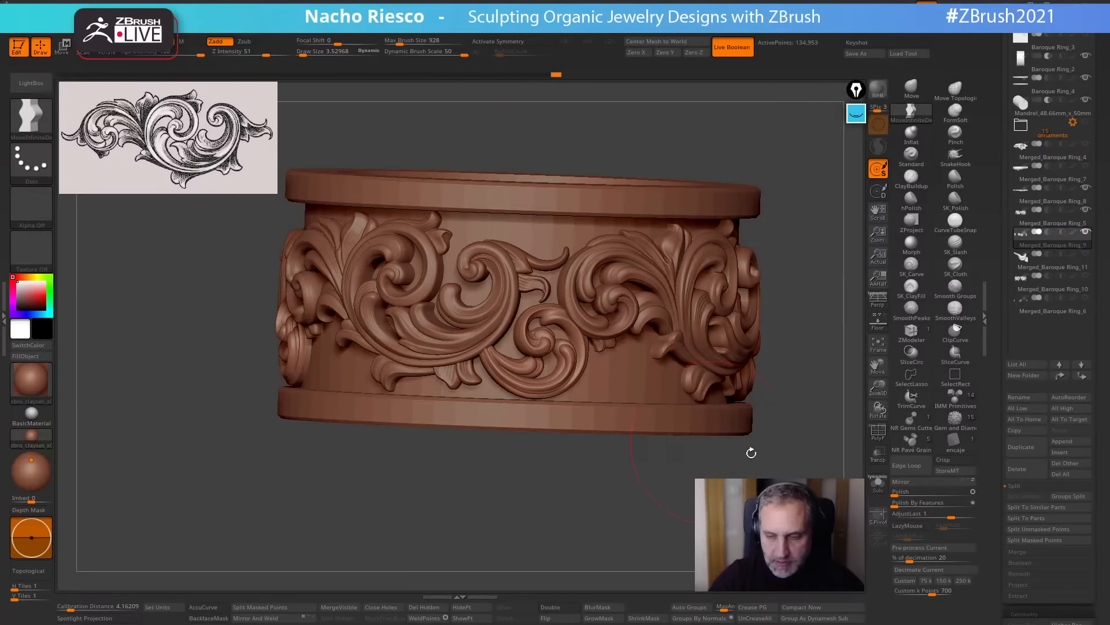
Turn Array Mesh off for the round scroll to locate its original instance, and turn it back on.
{"action": "left_click_drag", "start_coordinate": [752, 492], "coordinate": [804, 509]}
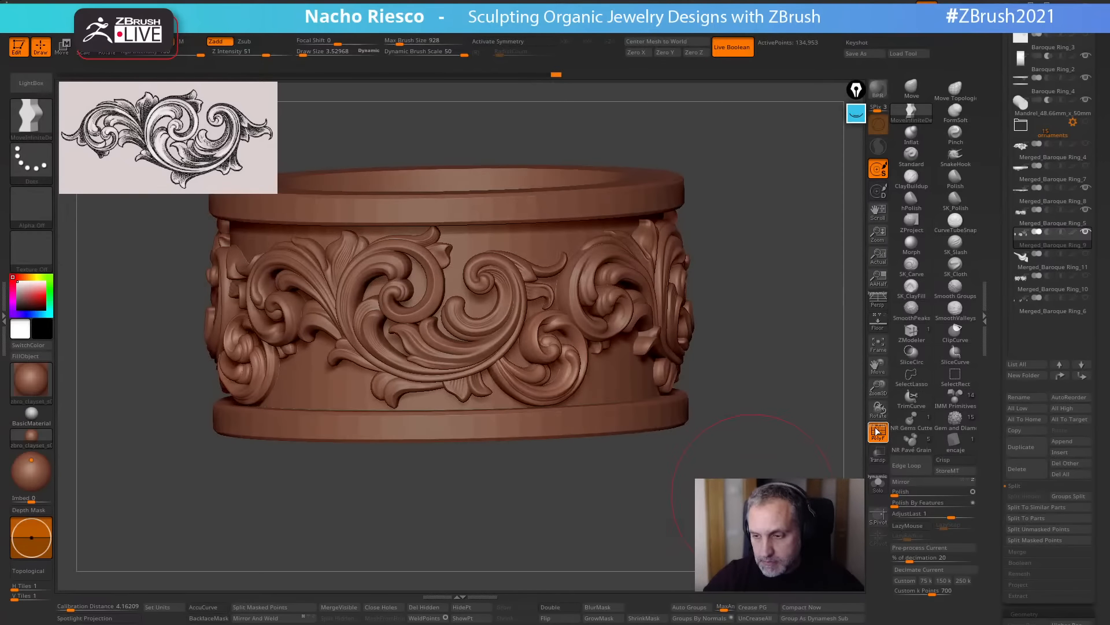
{"action": "left_click_drag", "start_coordinate": [833, 458], "coordinate": [803, 497]}
{"action": "left_click_drag", "start_coordinate": [1000, 494], "coordinate": [1010, 368]}
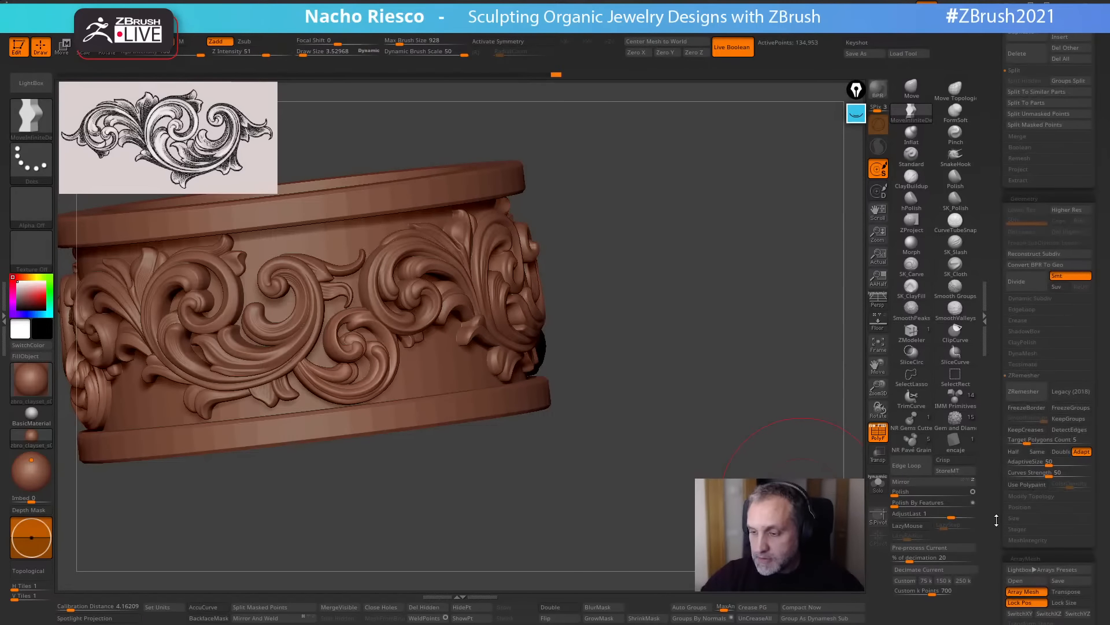
{"action": "left_click_drag", "start_coordinate": [996, 519], "coordinate": [996, 354]}
{"action": "left_click", "coordinate": [1032, 424]}
{"action": "left_click_drag", "start_coordinate": [821, 521], "coordinate": [675, 513]}
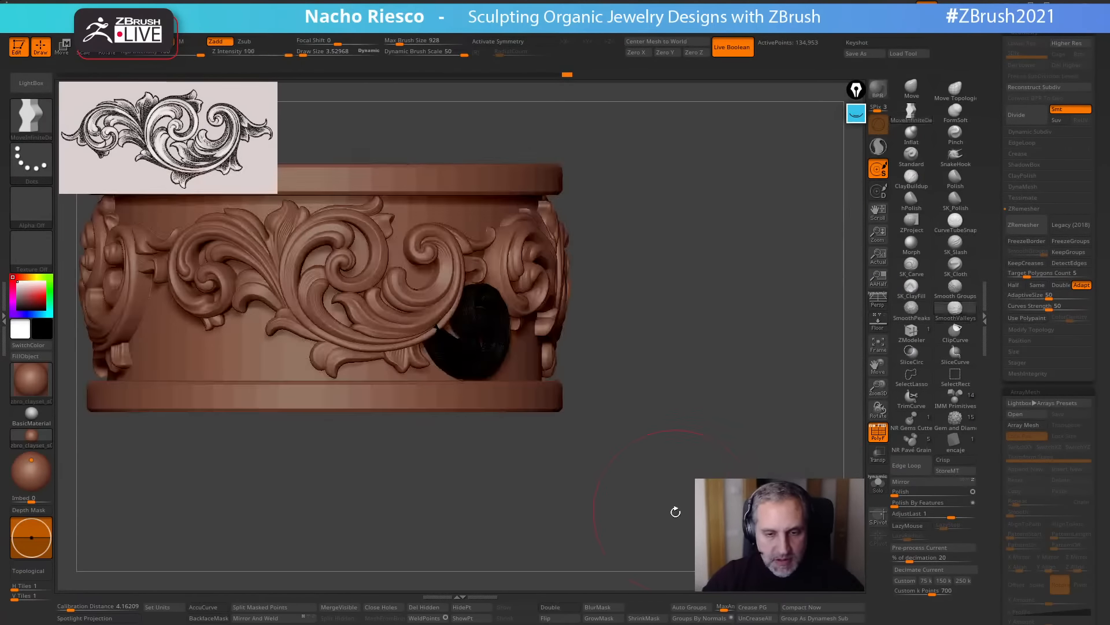
{"action": "left_click", "coordinate": [882, 441]}
{"action": "left_click_drag", "start_coordinate": [733, 468], "coordinate": [757, 511]}
{"action": "left_click", "coordinate": [1026, 424]}
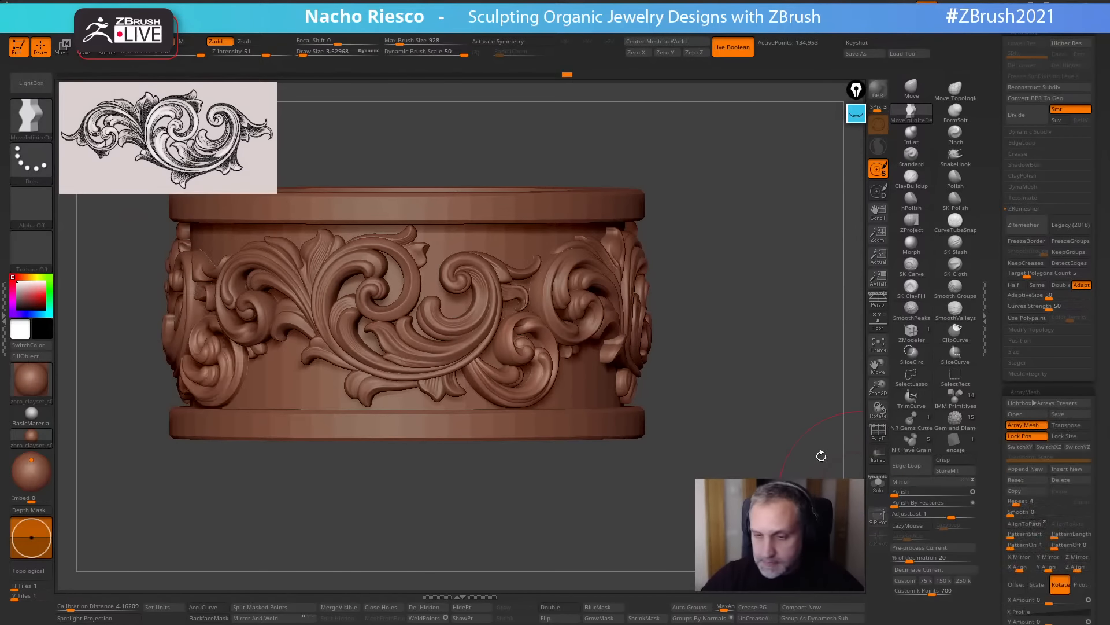
Adjust the round lower scroll's outer curve with MoveInfiniteDepth at draw sizes of about 2.86 and 4.3.
{"action": "left_click_drag", "start_coordinate": [821, 455], "coordinate": [781, 463]}
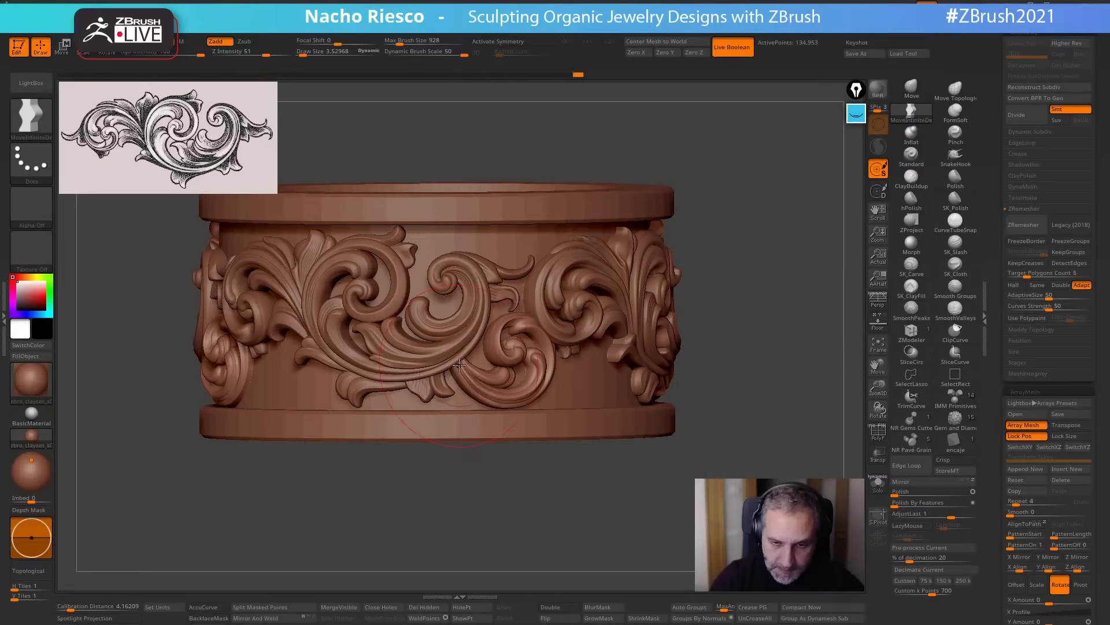
{"action": "mouse_move", "coordinate": [506, 506]}
{"action": "left_mouse_down"}
{"action": "mouse_move", "coordinate": [550, 381]}
{"action": "mouse_move", "coordinate": [540, 441]}
{"action": "left_mouse_up"}
{"action": "key", "text": "s"}
{"action": "left_click_drag", "start_coordinate": [540, 386], "coordinate": [537, 386]}
{"action": "left_click_drag", "start_coordinate": [536, 389], "coordinate": [538, 394]}
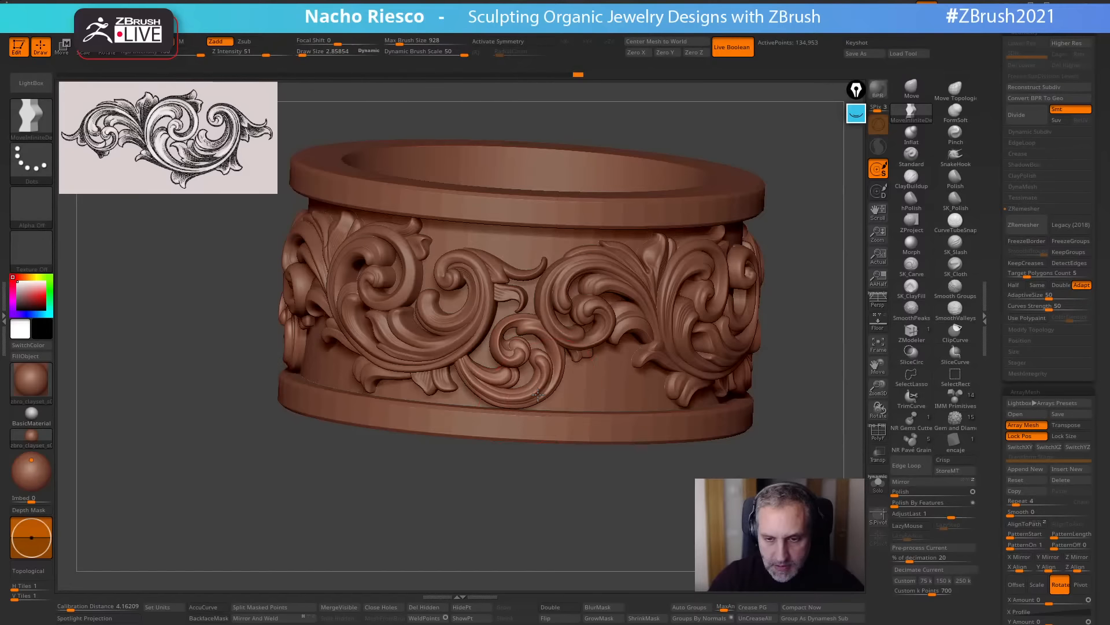
{"action": "key", "text": "s"}
{"action": "left_click_drag", "start_coordinate": [542, 336], "coordinate": [505, 327]}
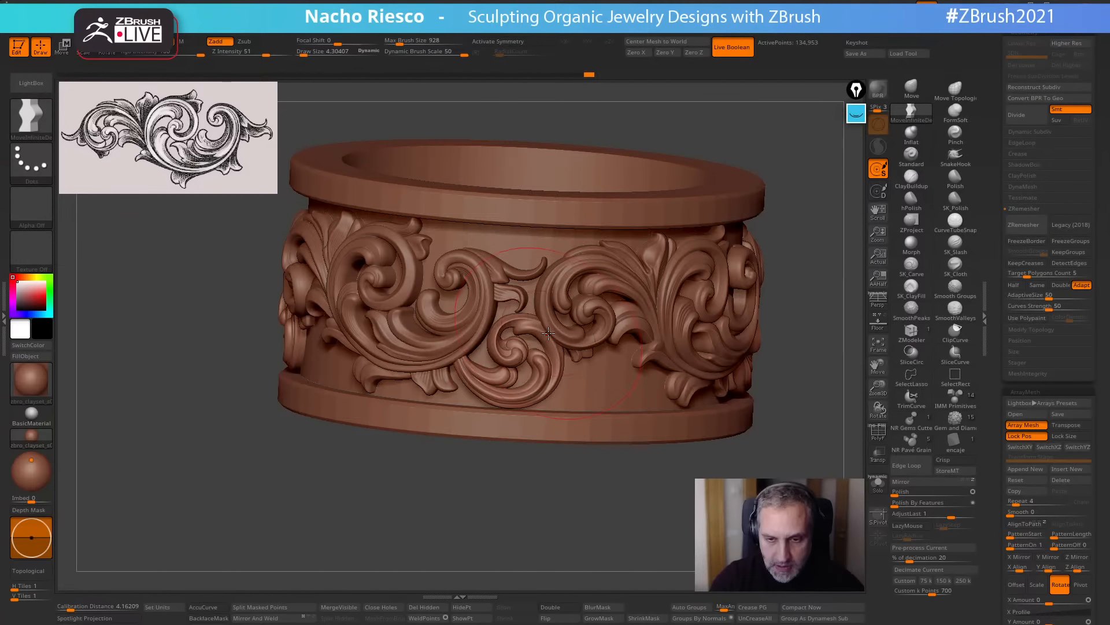
{"action": "left_click_drag", "start_coordinate": [549, 370], "coordinate": [549, 358]}
Refine the round lower scroll's shape beside the large scroll at draw sizes of about 3.53 and 2.86.
{"action": "key", "text": "s"}
{"action": "key", "text": "s"}
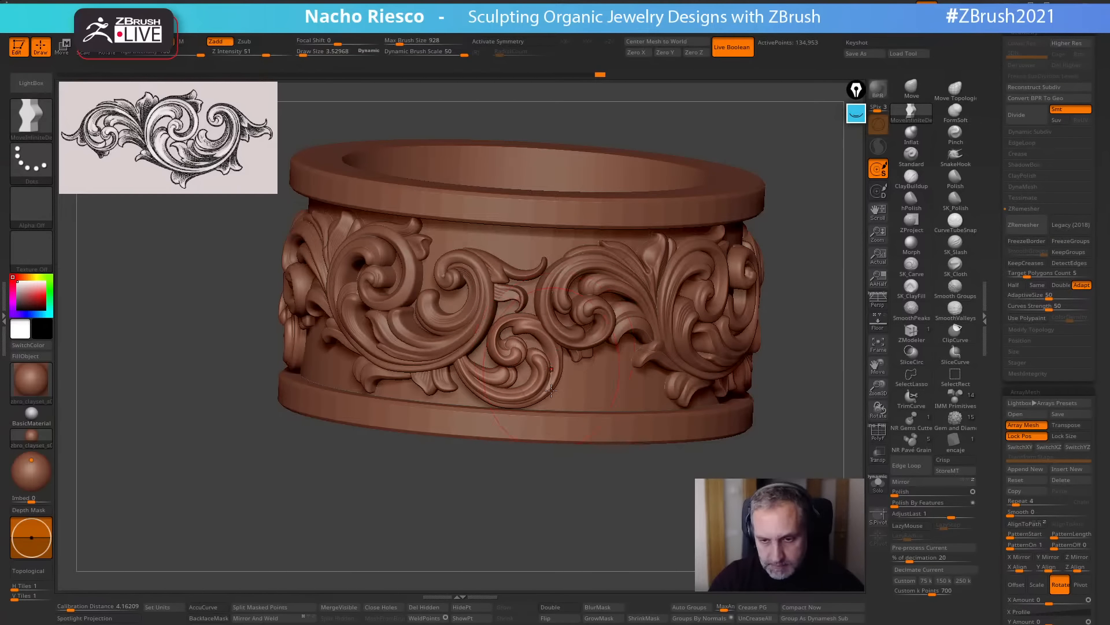
{"action": "left_click_drag", "start_coordinate": [553, 508], "coordinate": [547, 489]}
{"action": "key", "text": "s"}
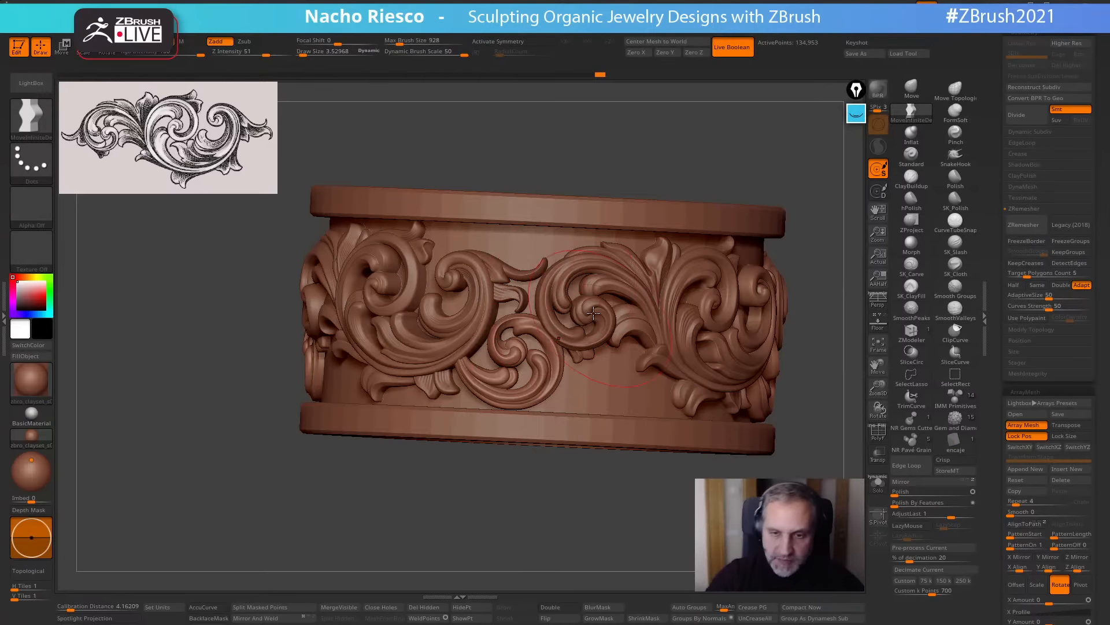
{"action": "key", "text": "s"}
{"action": "left_click_drag", "start_coordinate": [555, 363], "coordinate": [551, 363]}
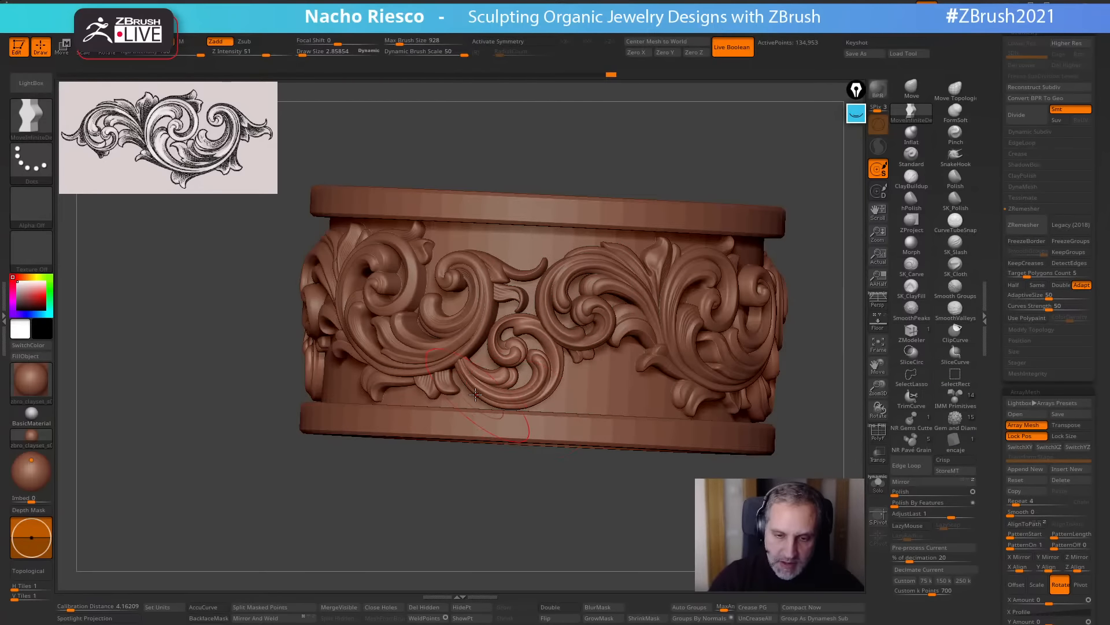
{"action": "left_click_drag", "start_coordinate": [472, 484], "coordinate": [487, 389]}
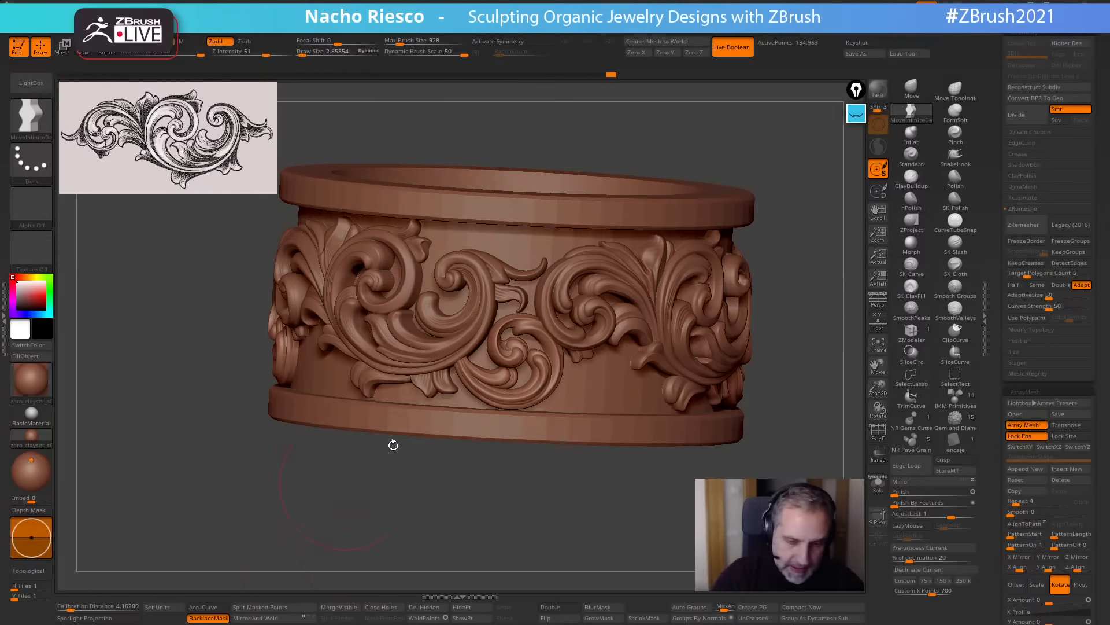
Switch MoveInfiniteDepth from backface to topological masking and adjust the round lower scroll at draw sizes of about 1.83 and 5.18.
{"action": "left_click", "coordinate": [208, 618]}
{"action": "left_click", "coordinate": [29, 570]}
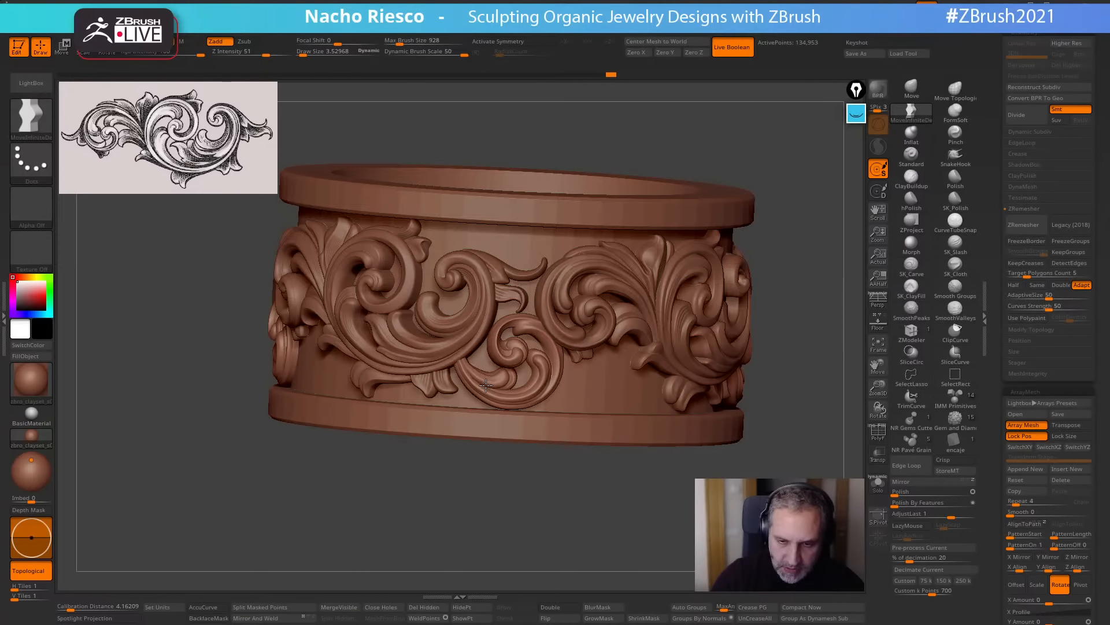
{"action": "key", "text": "["}
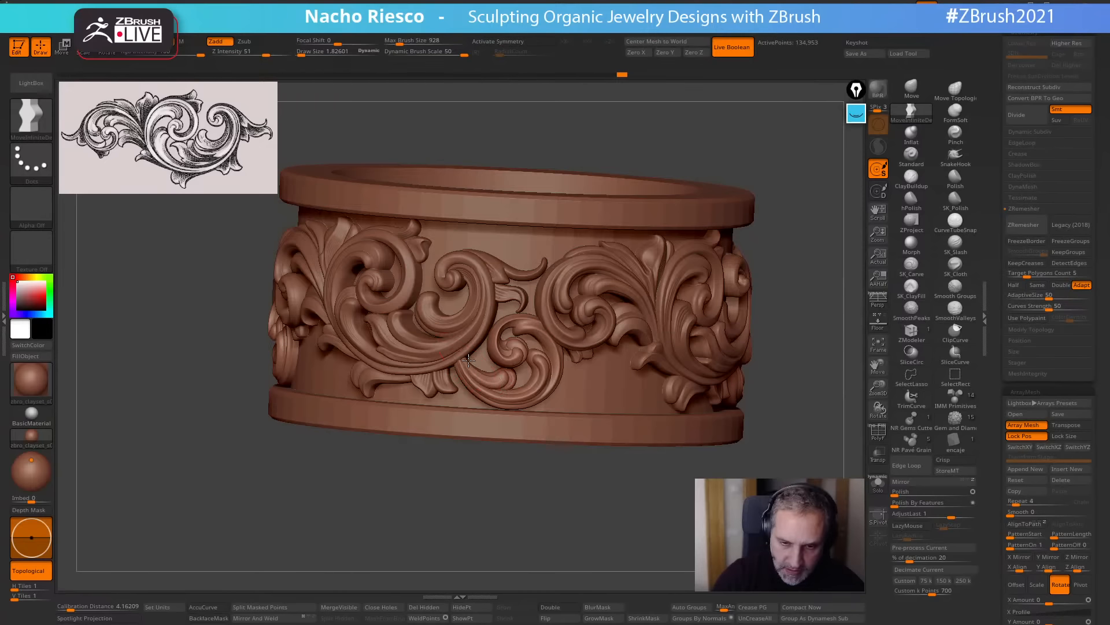
{"action": "right_click_drag", "start_coordinate": [536, 521], "coordinate": [531, 504], "text": "ctrl"}
{"action": "key", "text": "s"}
{"action": "left_click_drag", "start_coordinate": [524, 340], "coordinate": [528, 341]}
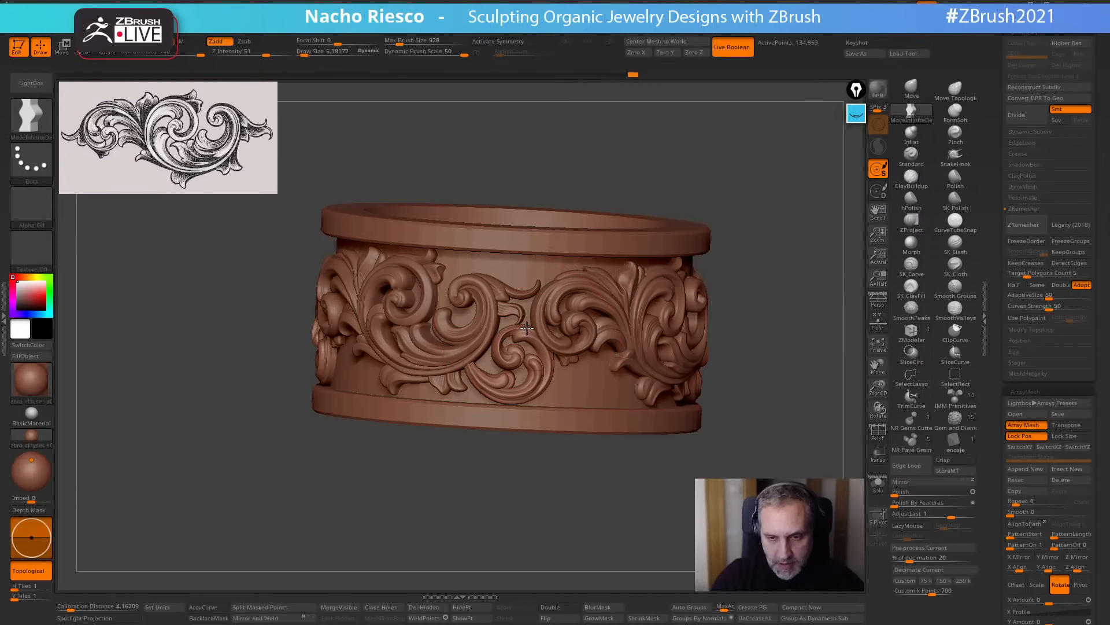
Adjust the round lower scroll's depth against the band from an oblique view with the Move brush at a draw size of about 1.83.
{"action": "mouse_move", "coordinate": [548, 485]}
{"action": "right_mouse_down"}
{"action": "mouse_move", "coordinate": [536, 491]}
{"action": "mouse_move", "coordinate": [543, 426]}
{"action": "mouse_move", "coordinate": [545, 527]}
{"action": "mouse_move", "coordinate": [530, 376]}
{"action": "right_mouse_up"}
{"action": "right_click_drag", "start_coordinate": [503, 471], "coordinate": [351, 533]}
{"action": "mouse_move", "coordinate": [567, 543]}
{"action": "right_mouse_down", "text": "alt"}
{"action": "mouse_move", "coordinate": [595, 508]}
{"action": "mouse_move", "coordinate": [647, 354]}
{"action": "mouse_move", "coordinate": [679, 350]}
{"action": "mouse_move", "coordinate": [694, 384]}
{"action": "mouse_move", "coordinate": [569, 383]}
{"action": "right_mouse_up", "text": "alt"}
{"action": "key", "text": "s"}
{"action": "left_click_drag", "start_coordinate": [501, 377], "coordinate": [493, 377]}
{"action": "left_click", "coordinate": [910, 88]}
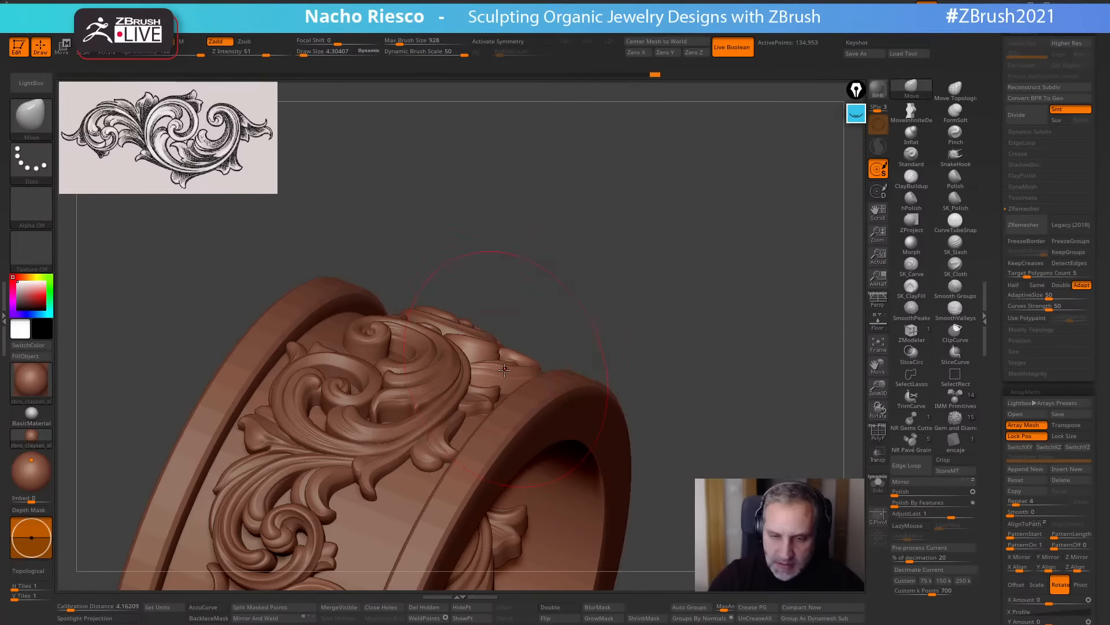
{"action": "key", "text": "s"}
{"action": "left_click", "coordinate": [501, 370]}
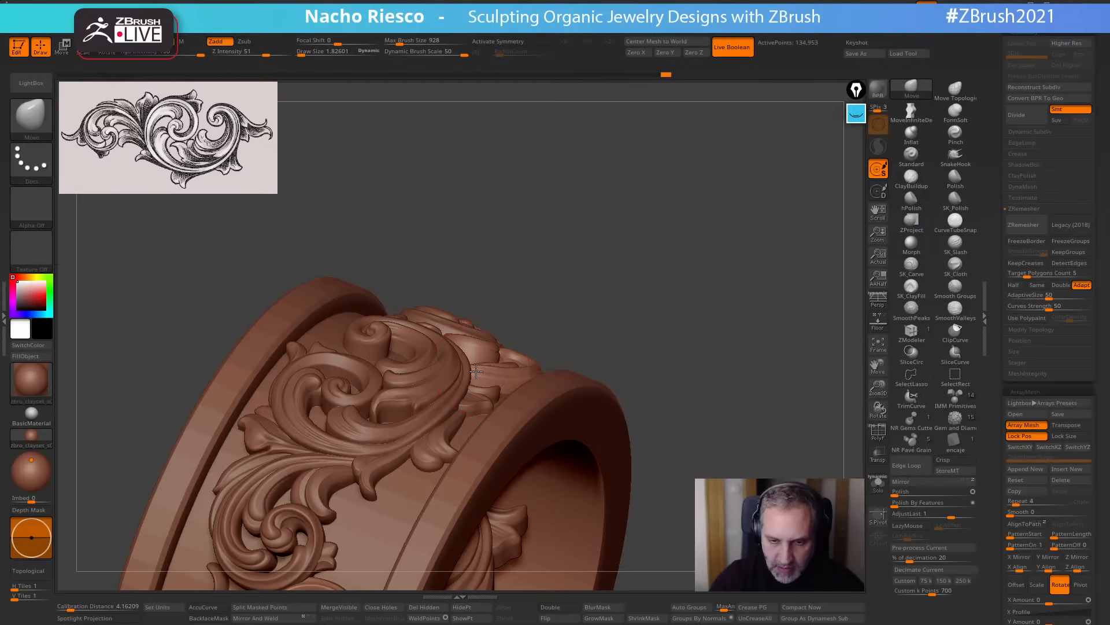
Refine the round lower scroll's end beside the large scroll with the Move brush at draw sizes of about 1.46 and 2.29.
{"action": "right_click_drag", "start_coordinate": [537, 355], "coordinate": [503, 372]}
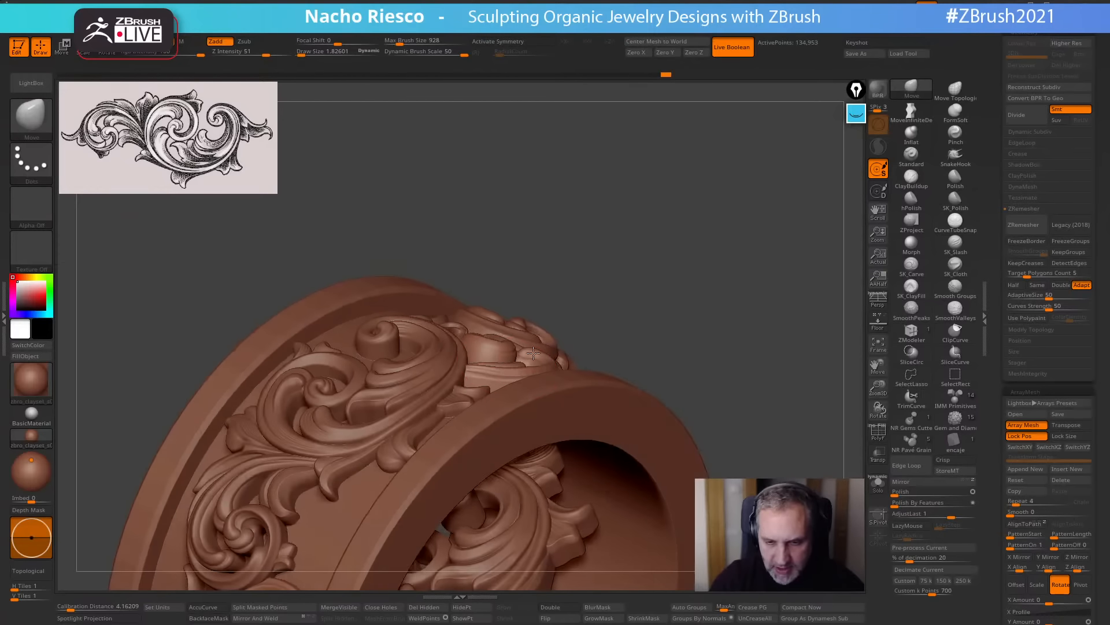
{"action": "key", "text": "s"}
{"action": "left_click", "coordinate": [501, 372]}
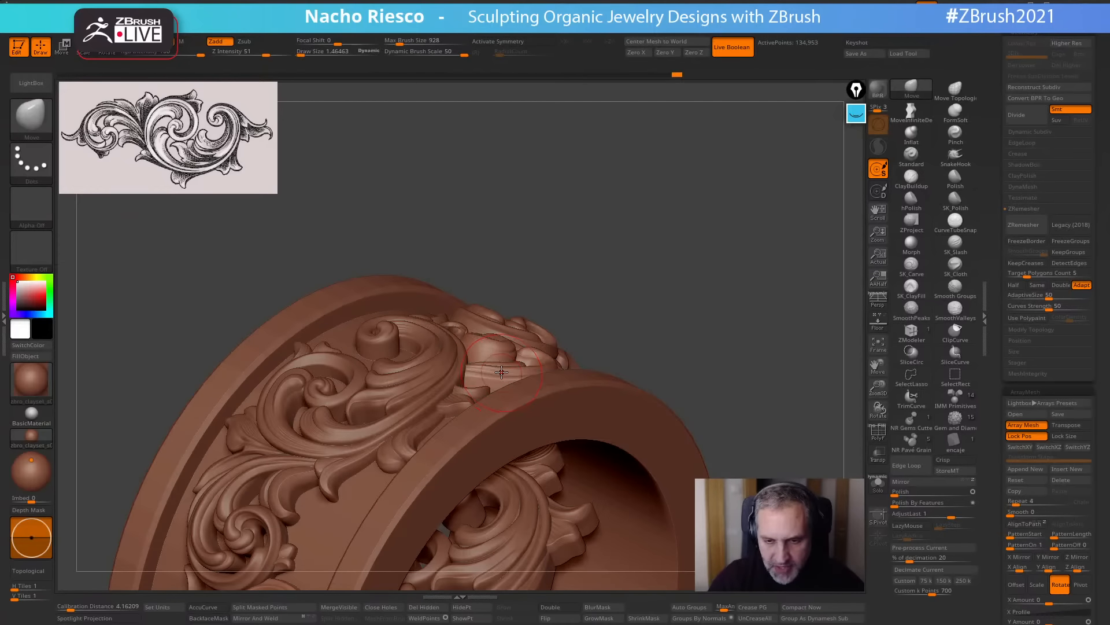
{"action": "right_click_drag", "start_coordinate": [634, 279], "coordinate": [505, 373]}
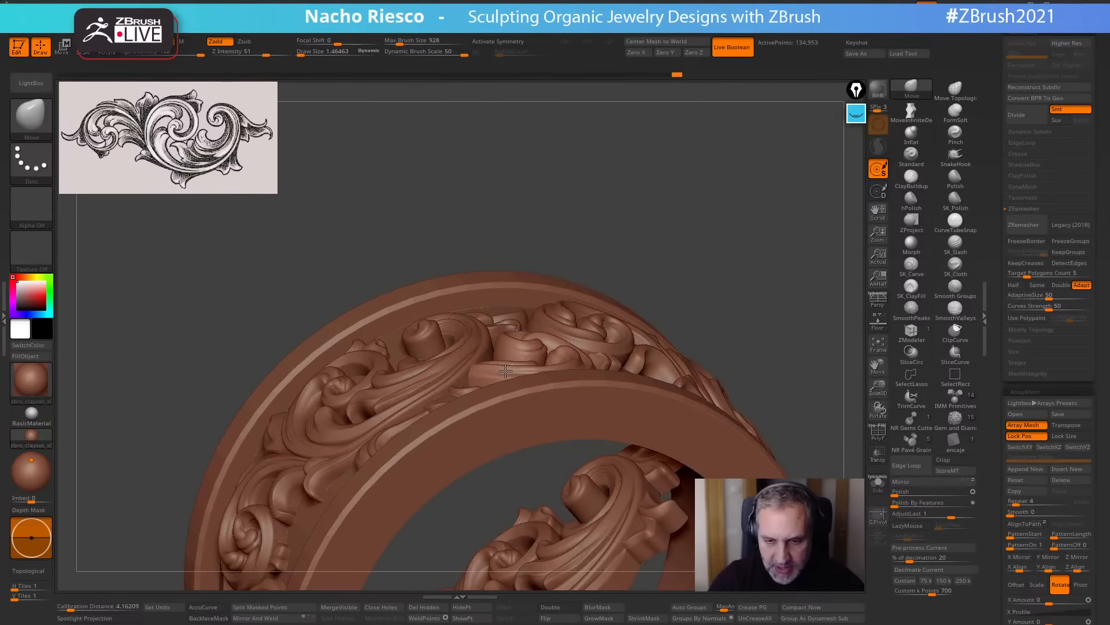
{"action": "mouse_move", "coordinate": [763, 231]}
{"action": "right_mouse_down"}
{"action": "mouse_move", "coordinate": [538, 509]}
{"action": "mouse_move", "coordinate": [506, 519]}
{"action": "mouse_move", "coordinate": [508, 361]}
{"action": "right_mouse_up"}
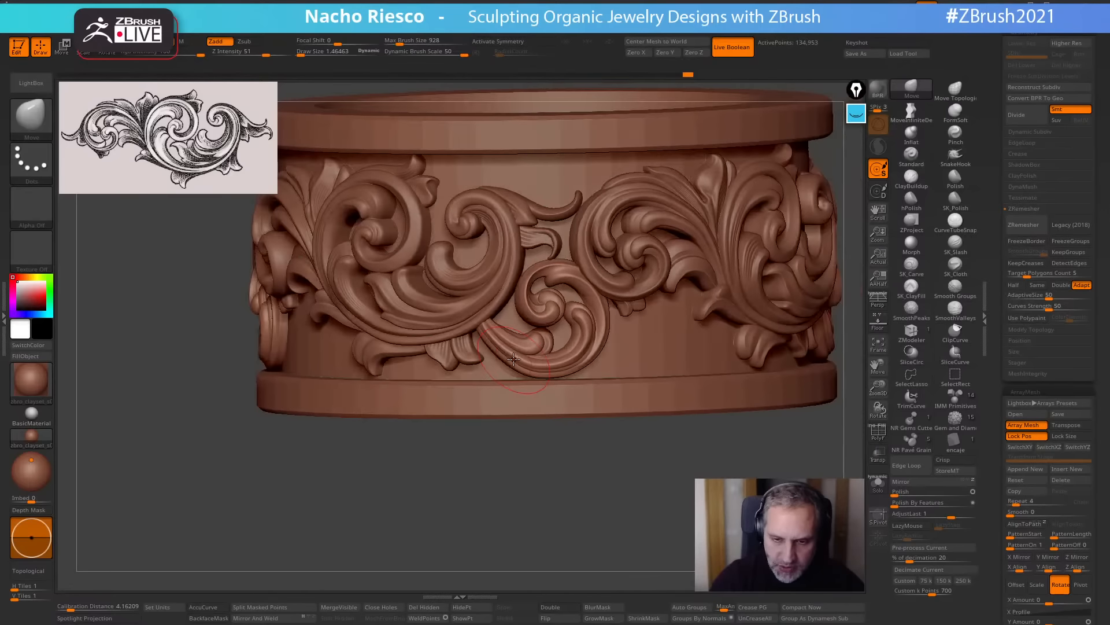
{"action": "mouse_move", "coordinate": [507, 361]}
{"action": "left_mouse_down", "text": "ctrl+shift"}
{"action": "mouse_move", "coordinate": [550, 375]}
{"action": "mouse_move", "coordinate": [545, 366]}
{"action": "mouse_move", "coordinate": [556, 373]}
{"action": "mouse_move", "coordinate": [594, 350]}
{"action": "left_mouse_up", "text": "ctrl+shift"}
{"action": "key", "text": "s"}
{"action": "key", "text": "s"}
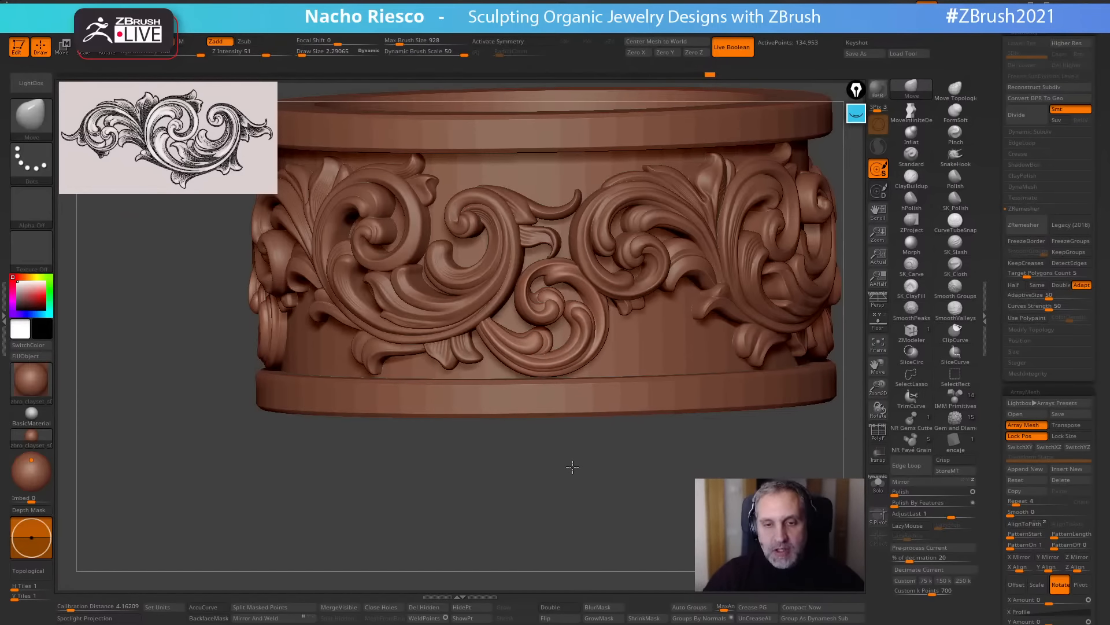
Make the main ornament the active subtool and set MoveInfiniteDepth to a draw size of about 5.18.
{"action": "left_click_drag", "start_coordinate": [573, 464], "coordinate": [502, 538], "text": "alt"}
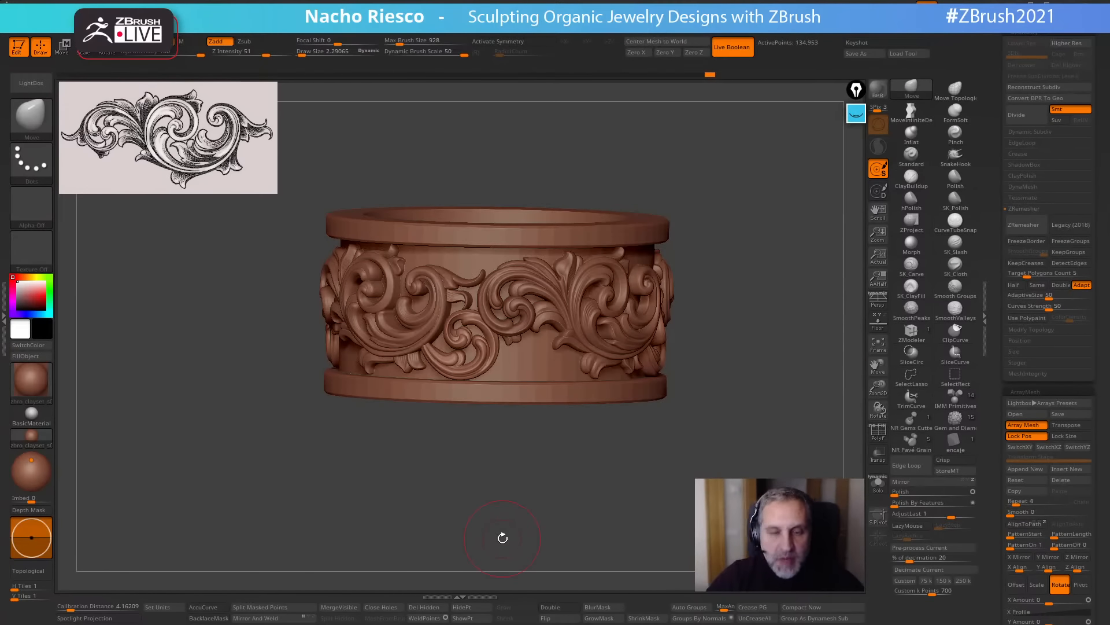
{"action": "left_click_drag", "start_coordinate": [568, 546], "coordinate": [449, 277]}
{"action": "mouse_move", "coordinate": [716, 245]}
{"action": "left_mouse_down", "text": "alt"}
{"action": "mouse_move", "coordinate": [796, 292]}
{"action": "mouse_move", "coordinate": [870, 198]}
{"action": "left_mouse_up", "text": "alt"}
{"action": "left_click", "coordinate": [911, 114]}
{"action": "key", "text": "s"}
{"action": "left_click_drag", "start_coordinate": [503, 298], "coordinate": [510, 297]}
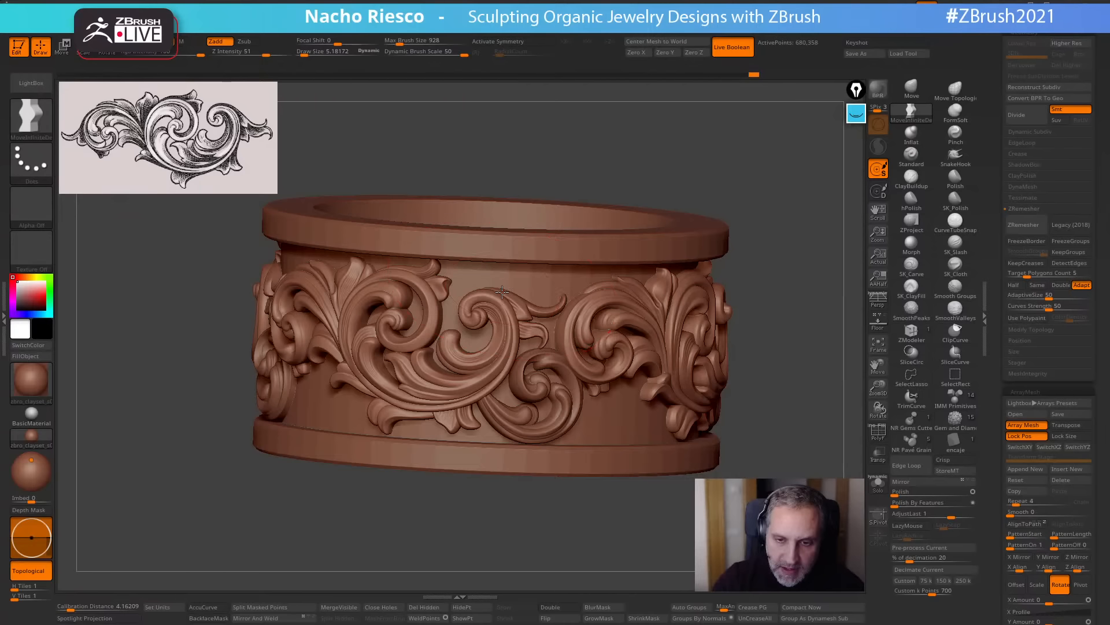
Mask the main ornament except the large scroll's upper tendril, reshape it with Move at a draw size of about 3.53, and clear the mask.
{"action": "key", "text": "w"}
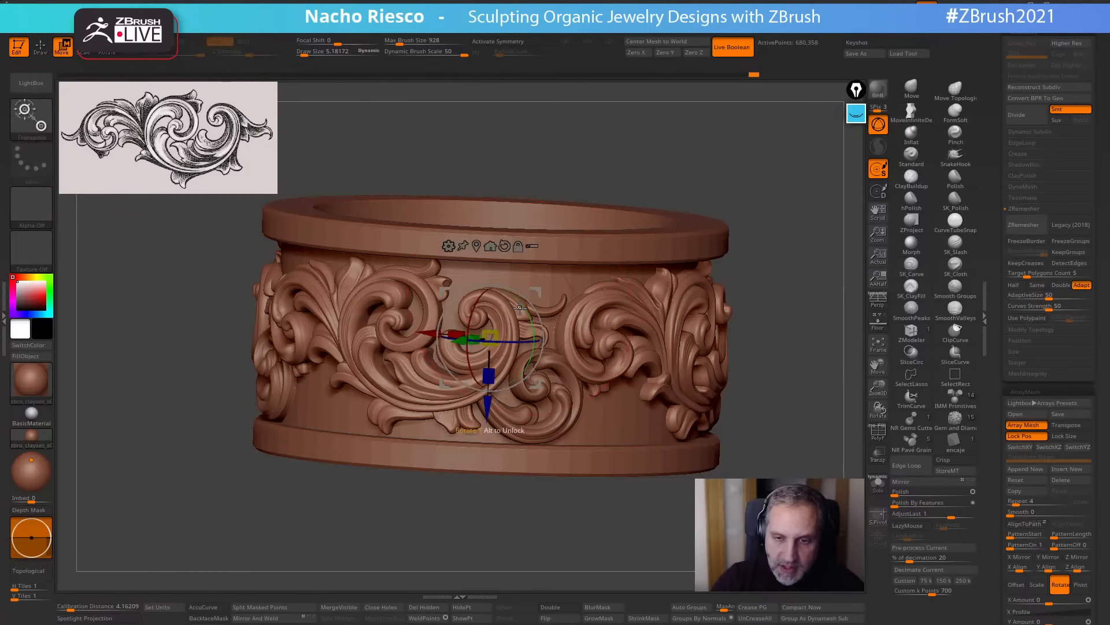
{"action": "left_click", "coordinate": [557, 307], "text": "ctrl"}
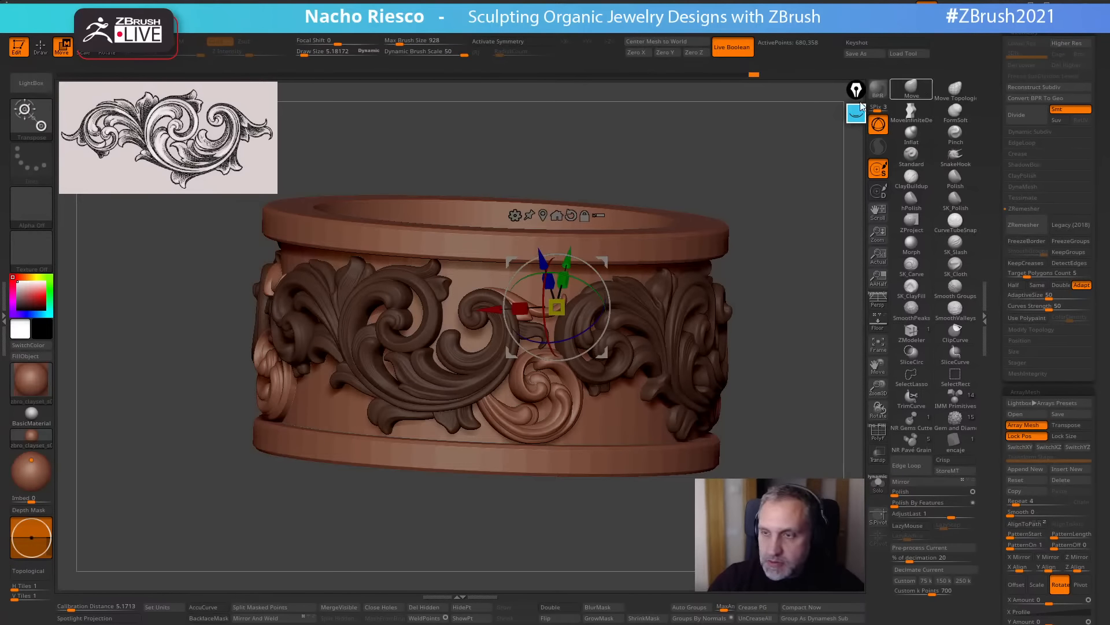
{"action": "key", "text": "q"}
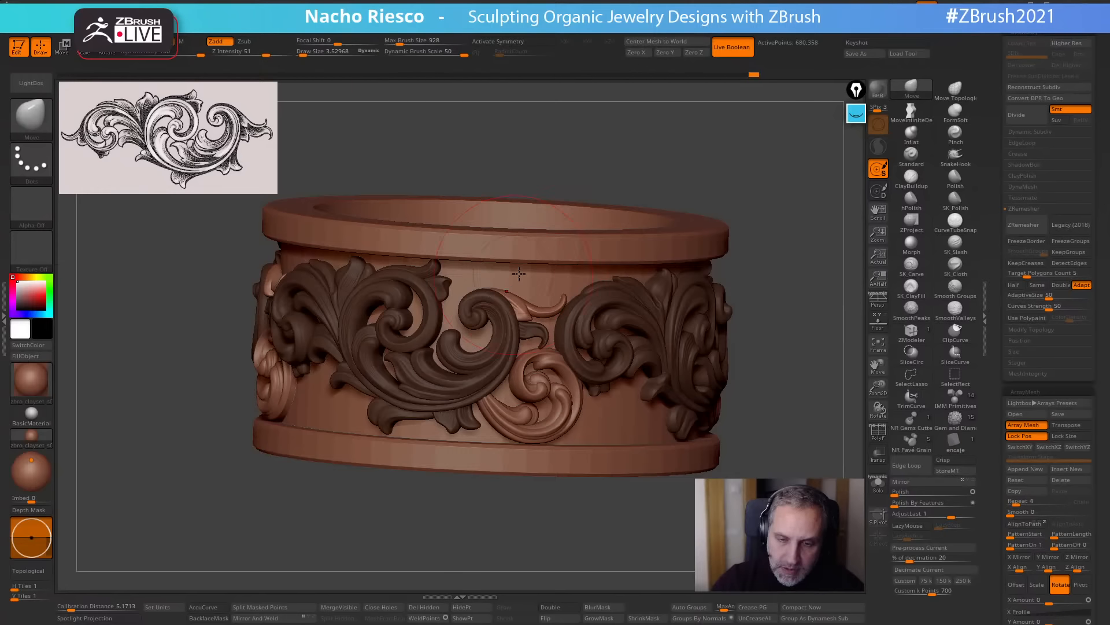
{"action": "mouse_move", "coordinate": [526, 505]}
{"action": "left_mouse_down"}
{"action": "mouse_move", "coordinate": [507, 530]}
{"action": "mouse_move", "coordinate": [543, 541]}
{"action": "mouse_move", "coordinate": [574, 533]}
{"action": "mouse_move", "coordinate": [486, 543]}
{"action": "mouse_move", "coordinate": [523, 509]}
{"action": "mouse_move", "coordinate": [503, 545]}
{"action": "mouse_move", "coordinate": [520, 460]}
{"action": "mouse_move", "coordinate": [508, 446]}
{"action": "left_mouse_up"}
{"action": "left_click_drag", "start_coordinate": [717, 339], "coordinate": [708, 393], "text": "alt"}
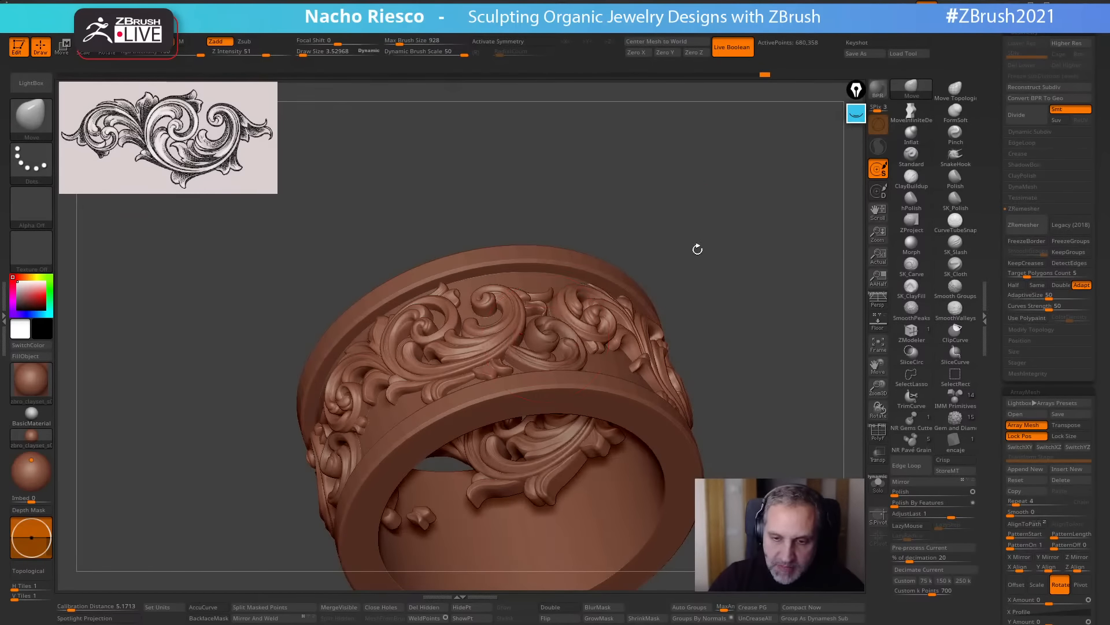
Reactivate the round lower scroll and fit it closer to the band with the Move brush at draw sizes of about 2.29 and 2.86.
{"action": "left_click_drag", "start_coordinate": [697, 249], "coordinate": [648, 260]}
{"action": "left_click", "coordinate": [541, 337], "text": "alt"}
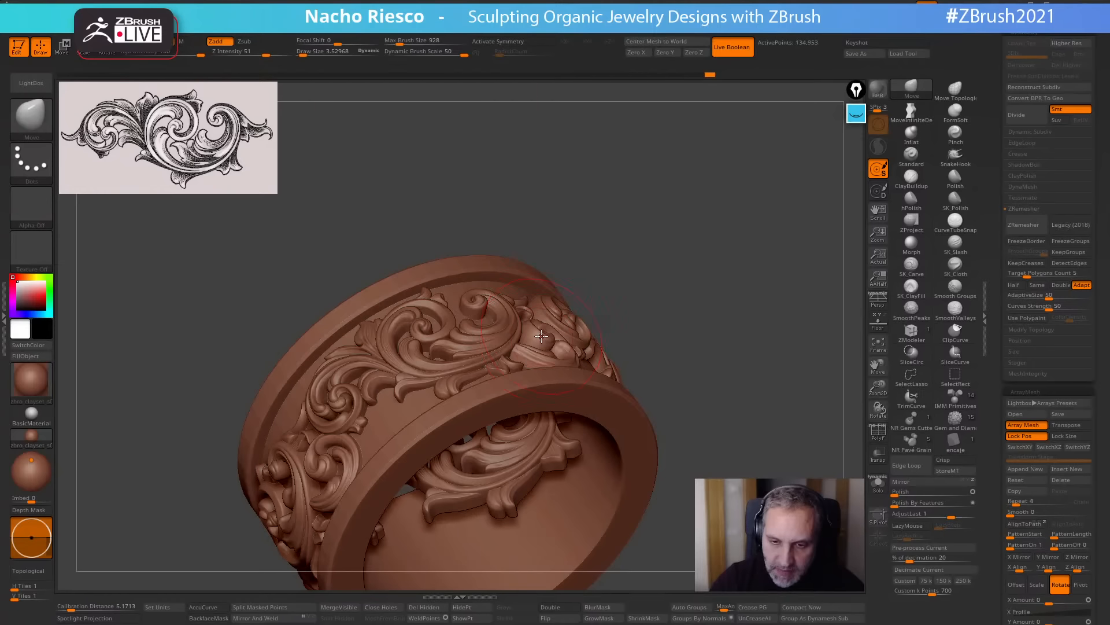
{"action": "key", "text": "s"}
{"action": "left_click", "coordinate": [538, 335]}
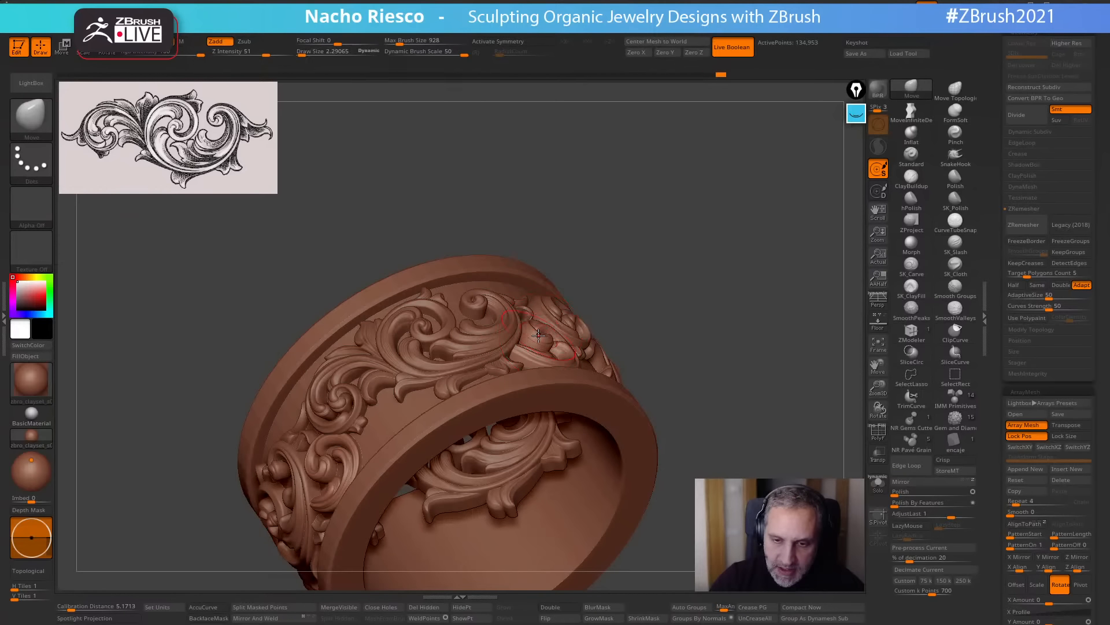
{"action": "mouse_move", "coordinate": [738, 280]}
{"action": "left_mouse_down"}
{"action": "mouse_move", "coordinate": [636, 488]}
{"action": "mouse_move", "coordinate": [686, 509]}
{"action": "left_mouse_up"}
{"action": "key", "text": "s"}
{"action": "left_click", "coordinate": [566, 364]}
{"action": "left_click_drag", "start_coordinate": [547, 459], "coordinate": [547, 377]}
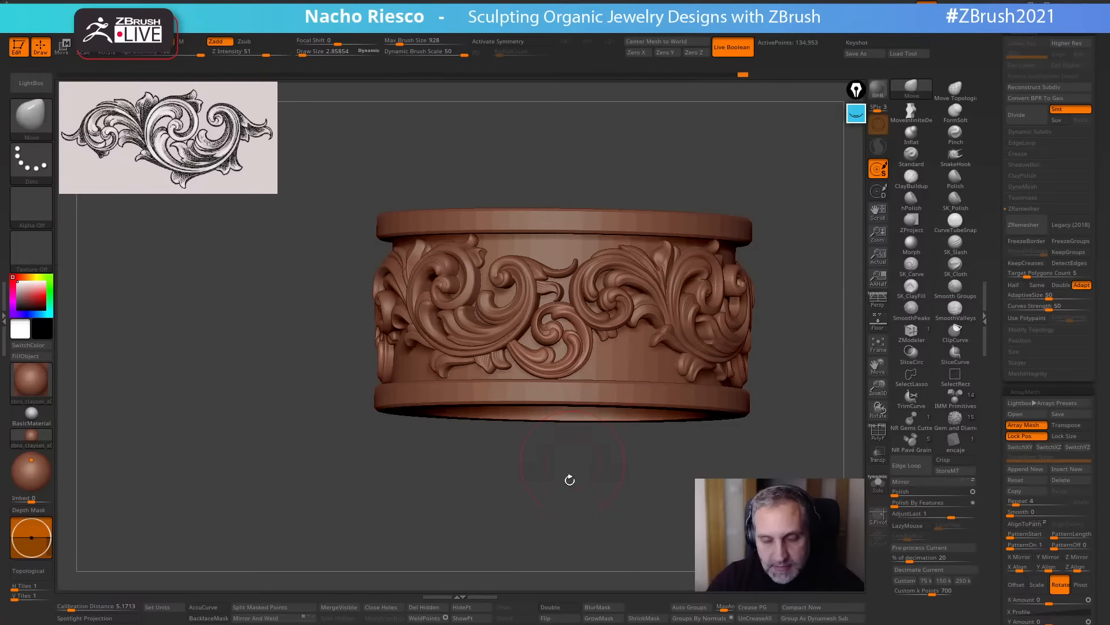
{"action": "left_click_drag", "start_coordinate": [570, 480], "coordinate": [544, 530], "text": "shift"}
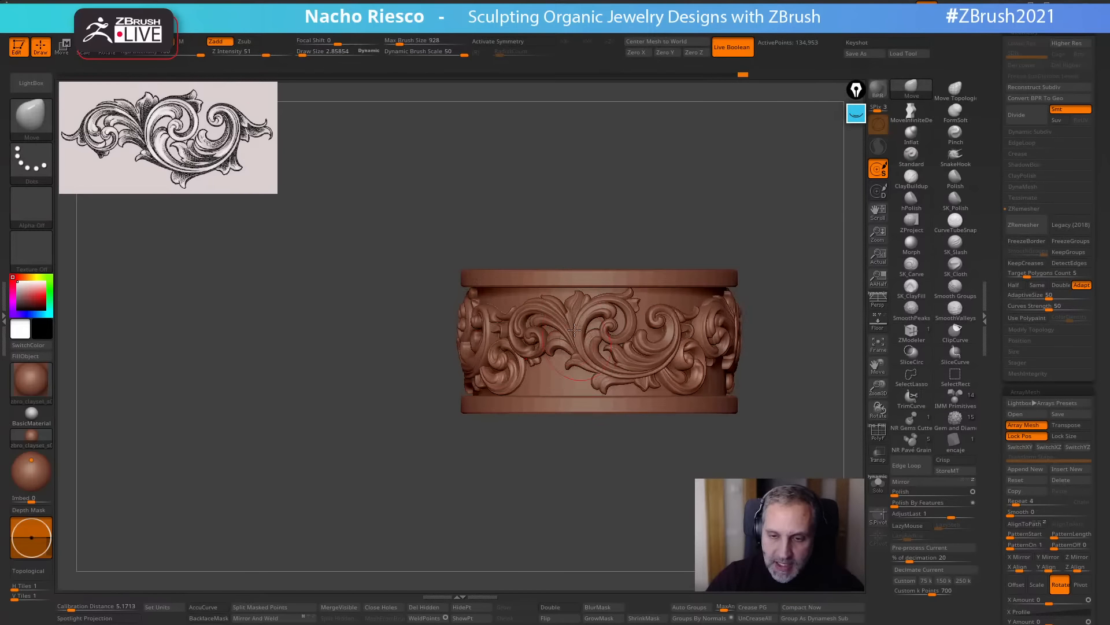
Reorder the subtool list so Merged_Baroque Ring_11 sits directly above Merged_Baroque Ring_8.
{"action": "left_click", "coordinate": [576, 303], "text": "alt"}
{"action": "left_click_drag", "start_coordinate": [756, 191], "coordinate": [770, 261]}
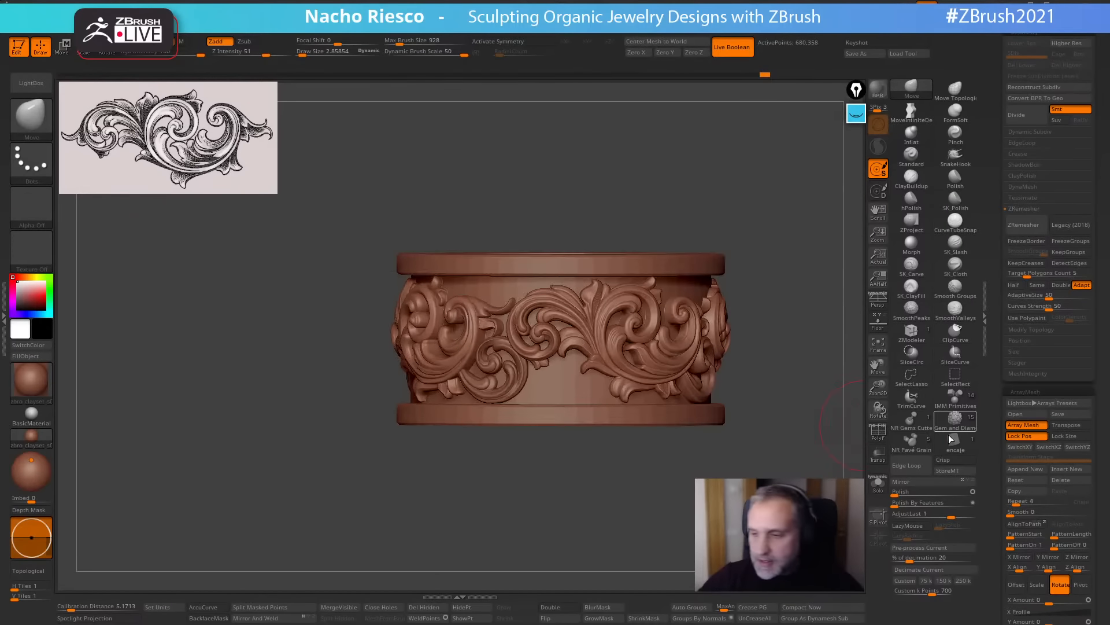
{"action": "scroll", "coordinate": [1015, 343], "scroll_direction": "up", "scroll_amount": 6}
{"action": "scroll", "coordinate": [1023, 272], "scroll_direction": "up", "scroll_amount": 3}
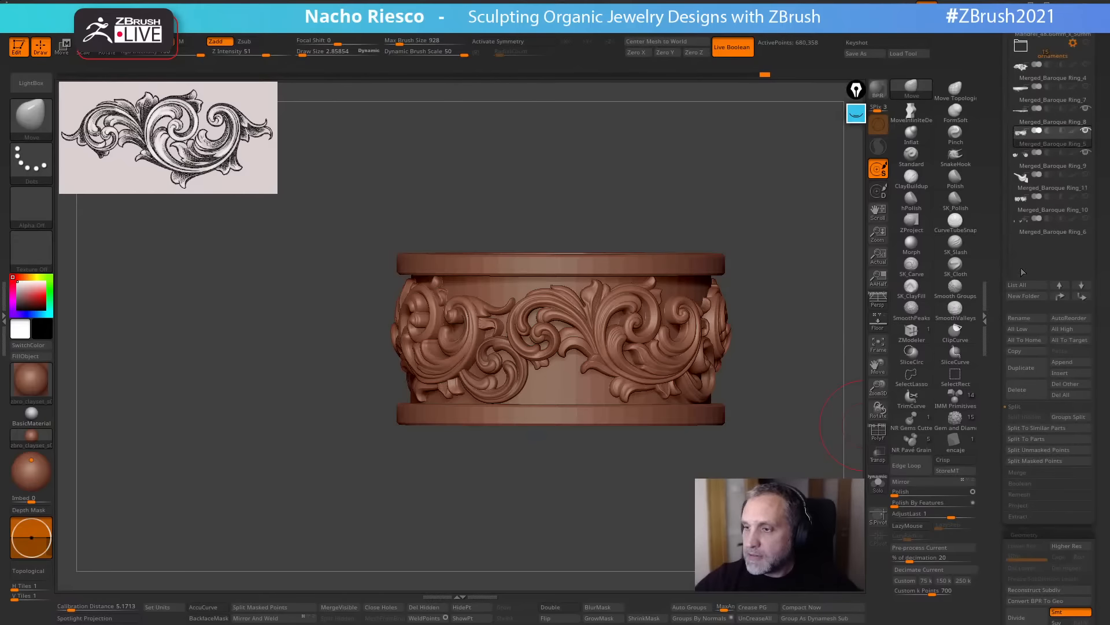
{"action": "left_click", "coordinate": [1079, 182]}
{"action": "left_click", "coordinate": [1061, 296]}
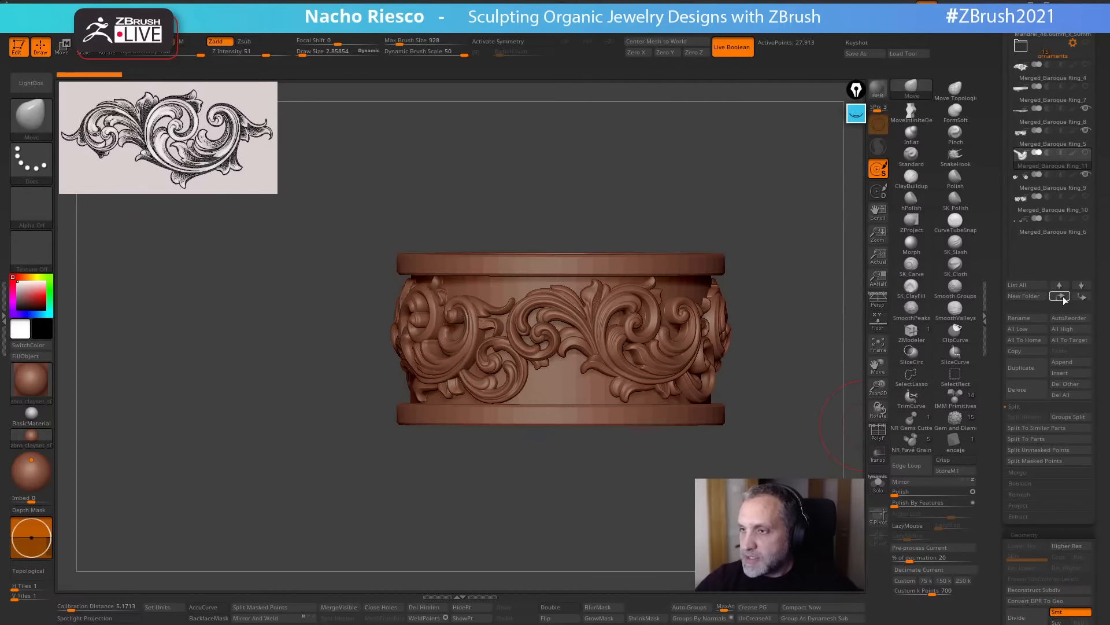
{"action": "left_click", "coordinate": [1062, 297]}
{"action": "left_click", "coordinate": [1062, 297]}
Move Merged_Baroque Ring_10 and Merged_Baroque Ring_6 up the subtool list, above Merged_Baroque Ring_8.
{"action": "left_click", "coordinate": [1079, 200]}
{"action": "left_click", "coordinate": [1062, 297]}
{"action": "left_click", "coordinate": [1062, 297]}
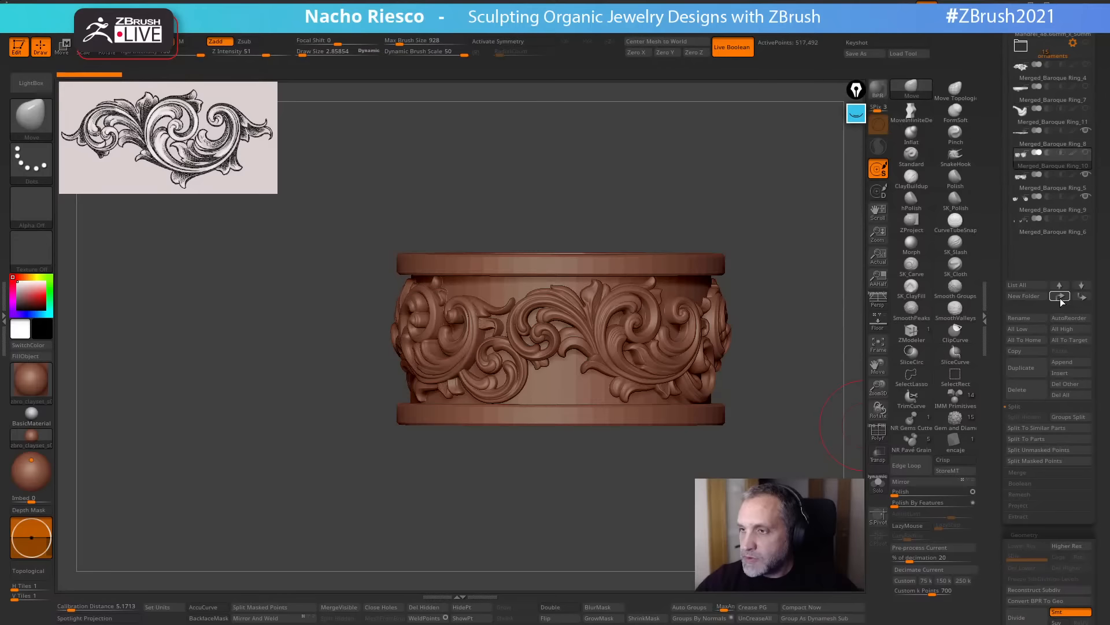
{"action": "left_click", "coordinate": [1061, 297]}
{"action": "left_click", "coordinate": [1079, 225]}
{"action": "left_click", "coordinate": [1062, 297]}
{"action": "left_click", "coordinate": [1062, 297]}
{"action": "left_click", "coordinate": [1061, 297]}
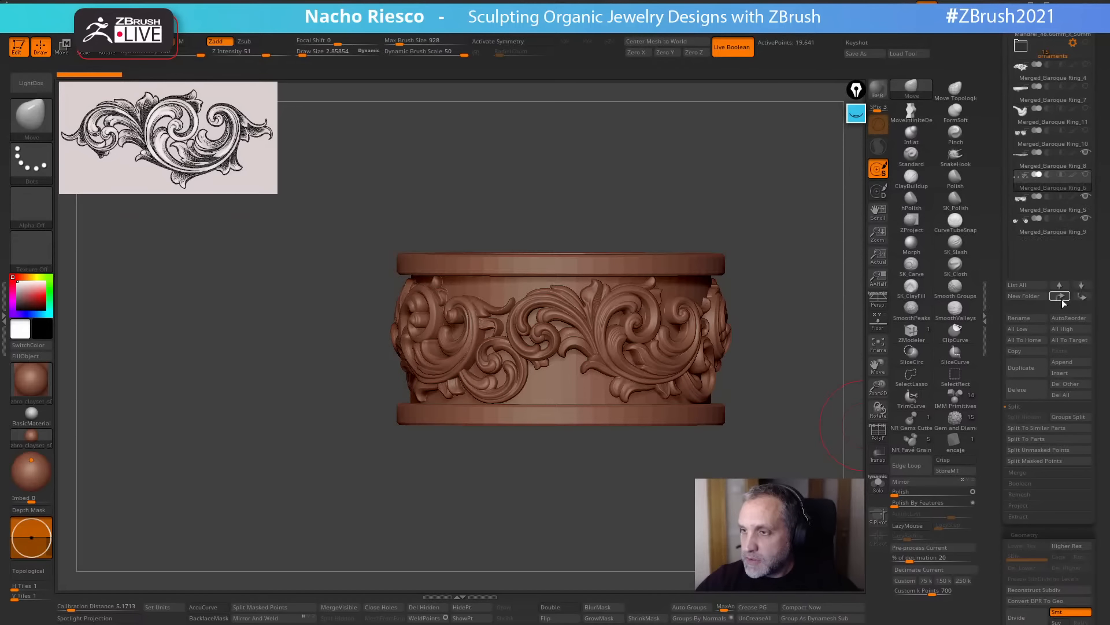
{"action": "left_click", "coordinate": [1062, 297]}
Duplicate the main ornament subtool, Merged_Baroque Ring_5, and show only the copy in Solo mode.
{"action": "left_click", "coordinate": [1038, 207]}
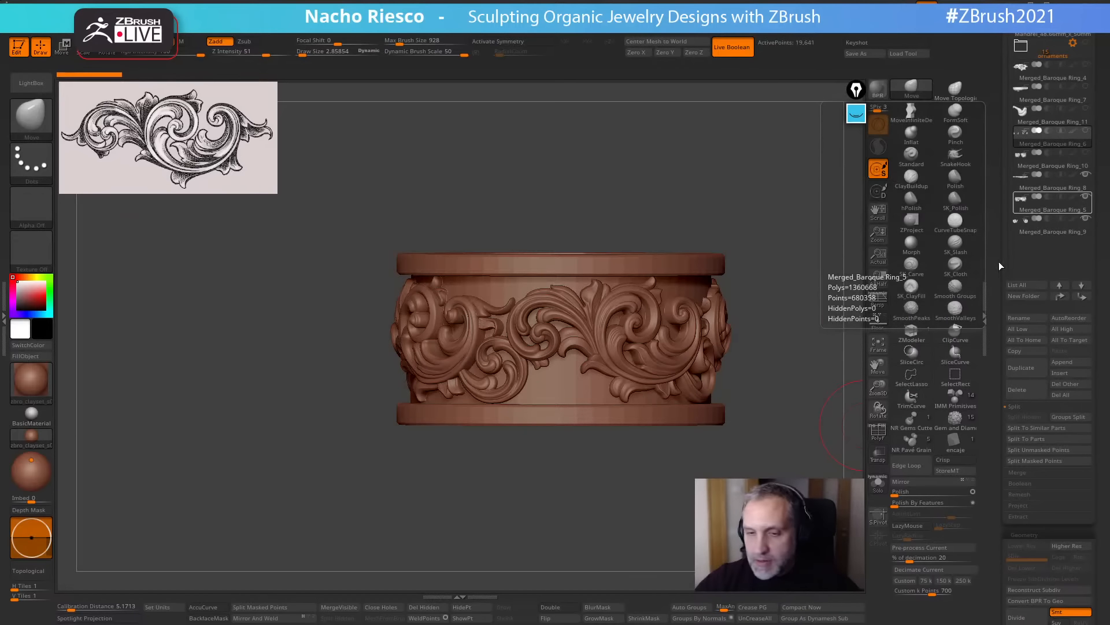
{"action": "left_click", "coordinate": [1031, 366]}
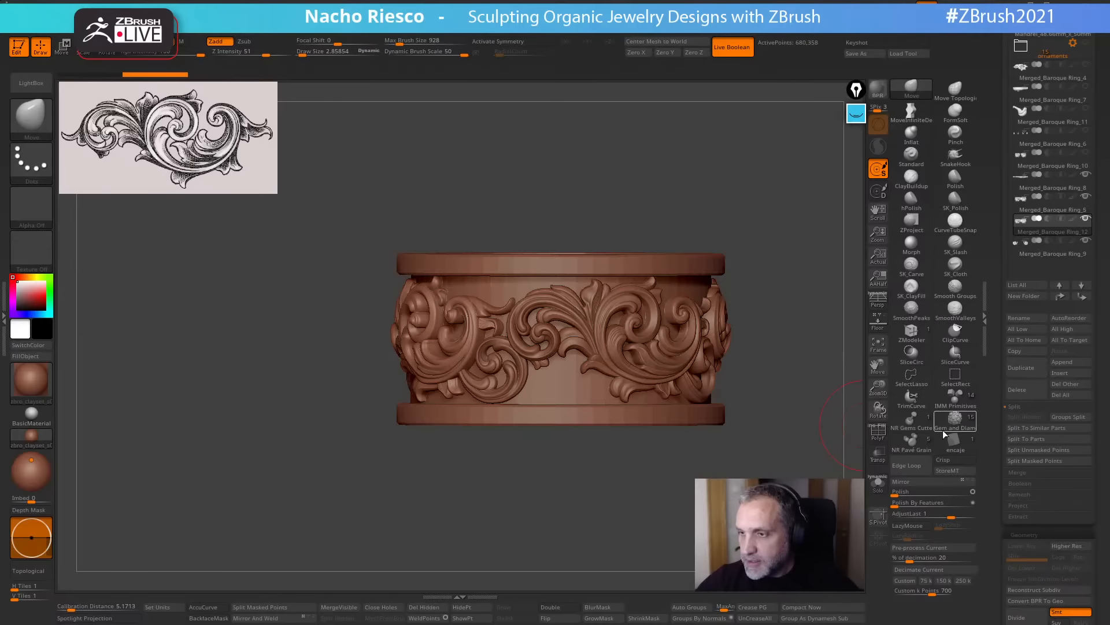
{"action": "left_click", "coordinate": [878, 482]}
Isolate the spreading leaf piece in the duplicated ornament, invert the visibility, and split the hidden leaf into its own subtool.
{"action": "left_click", "coordinate": [627, 282], "text": "ctrl+shift"}
{"action": "left_click_drag", "start_coordinate": [709, 211], "coordinate": [688, 431], "text": "alt"}
{"action": "left_click", "coordinate": [693, 435], "text": "ctrl+shift"}
{"action": "left_click_drag", "start_coordinate": [845, 439], "coordinate": [788, 424]}
{"action": "left_click", "coordinate": [333, 274], "text": "ctrl+shift"}
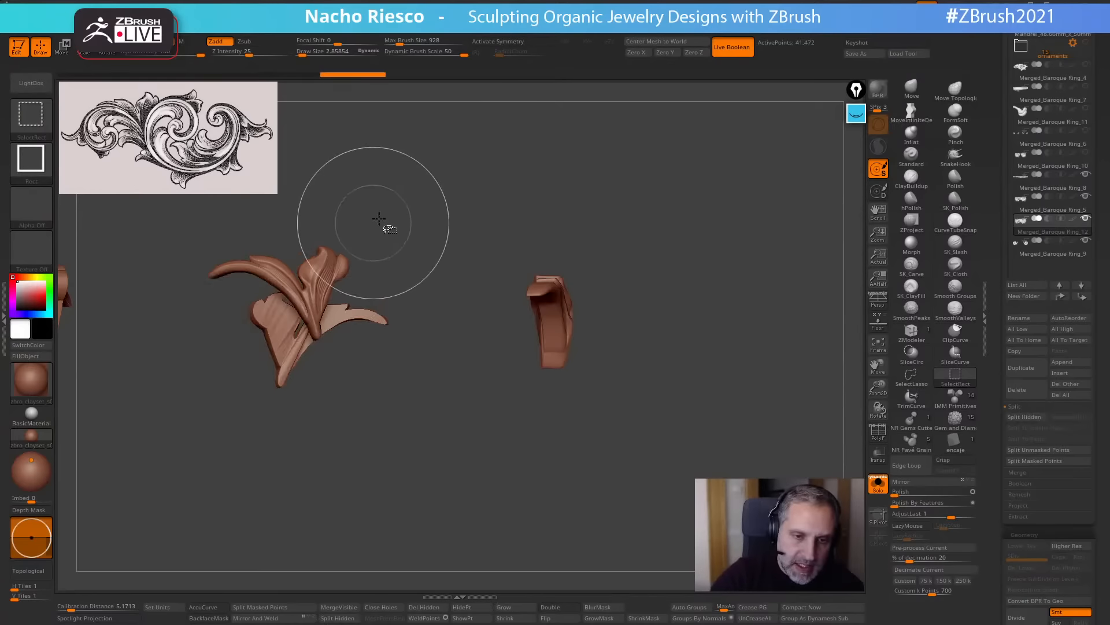
{"action": "left_click_drag", "start_coordinate": [384, 228], "coordinate": [647, 243]}
{"action": "left_click_drag", "start_coordinate": [570, 372], "coordinate": [579, 444], "text": "ctrl+shift"}
{"action": "left_click", "coordinate": [554, 529], "text": "ctrl+shift"}
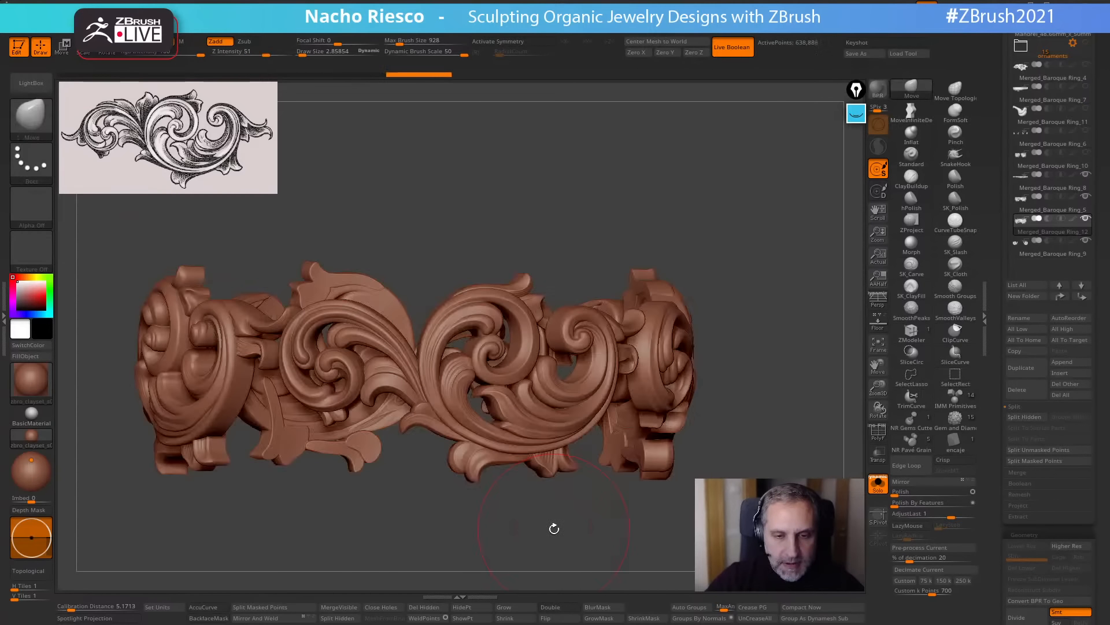
{"action": "left_click", "coordinate": [342, 618]}
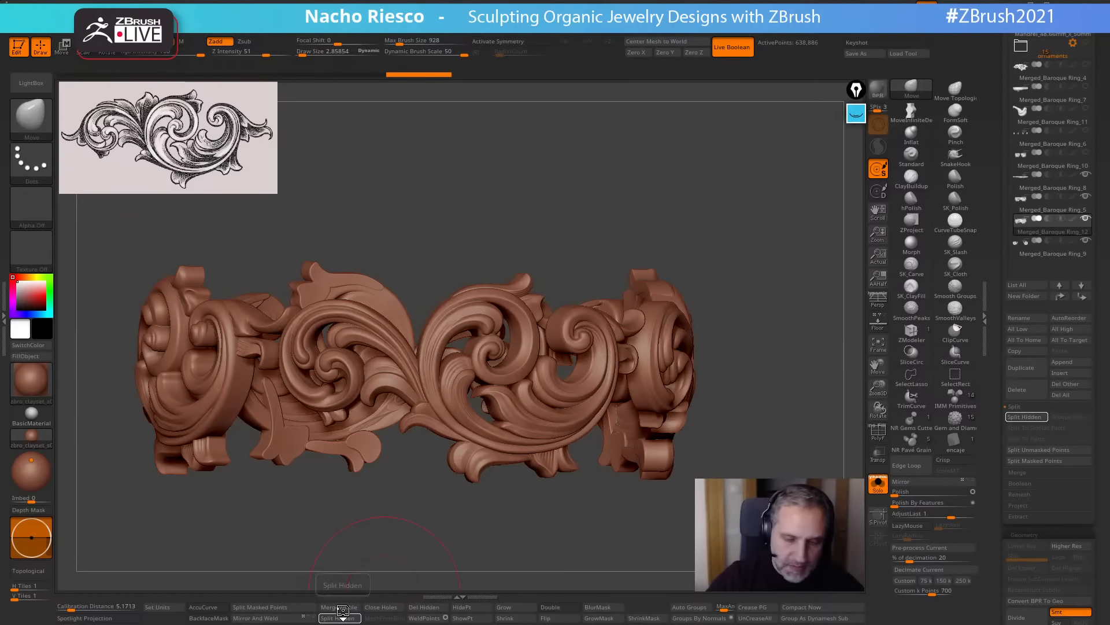
Make the split-off leaf piece the active subtool, leave Solo mode, and bring up its ArrayMesh settings.
{"action": "mouse_move", "coordinate": [1060, 258]}
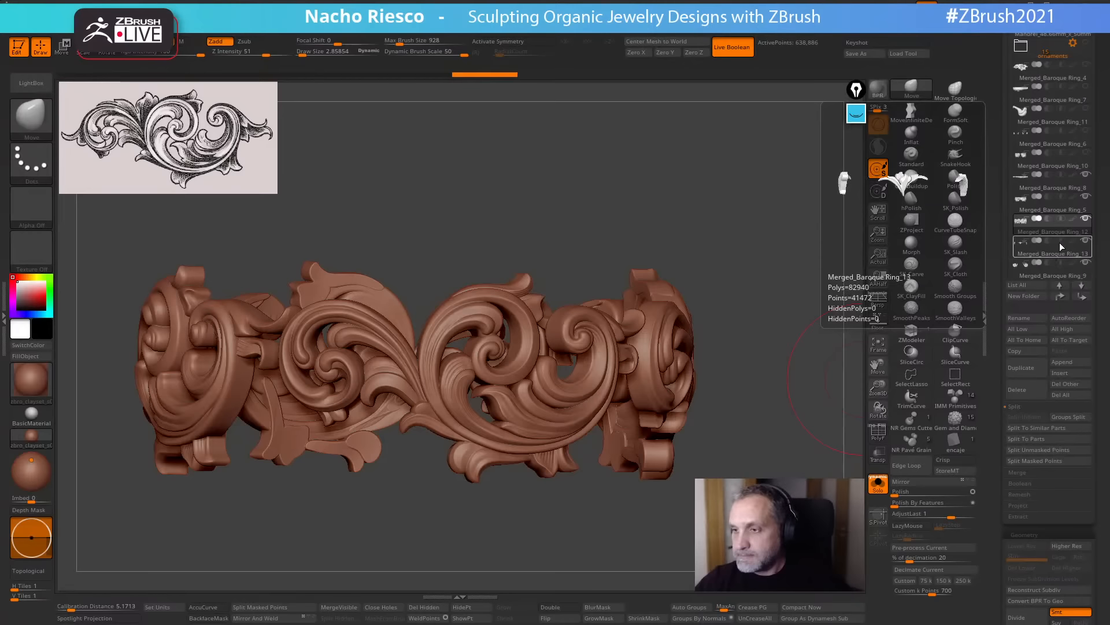
{"action": "left_click", "coordinate": [1057, 251]}
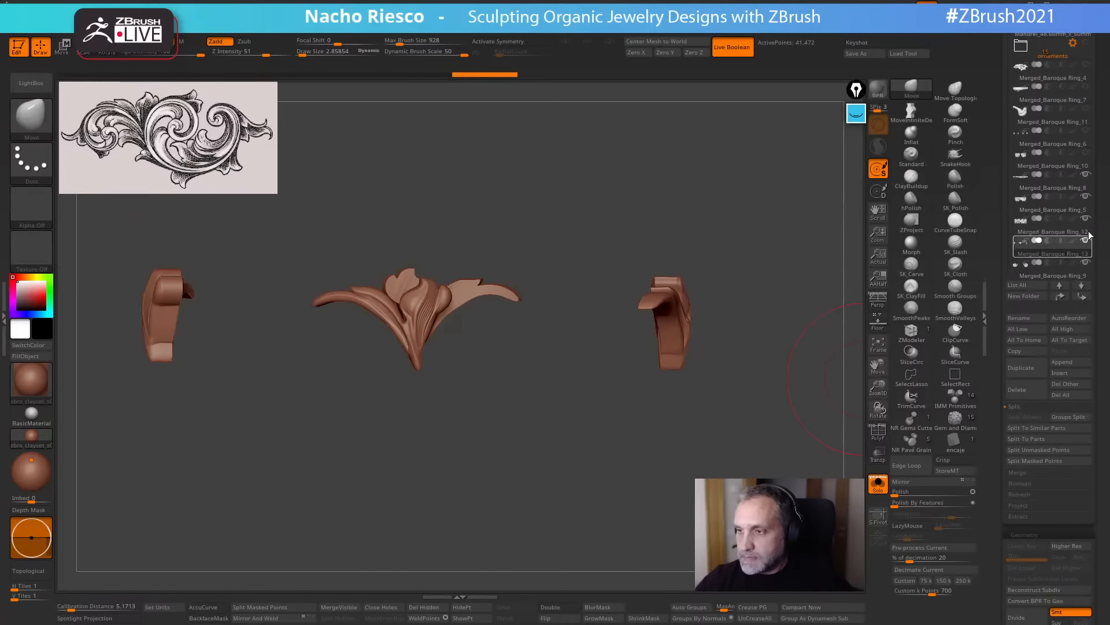
{"action": "left_click", "coordinate": [877, 486]}
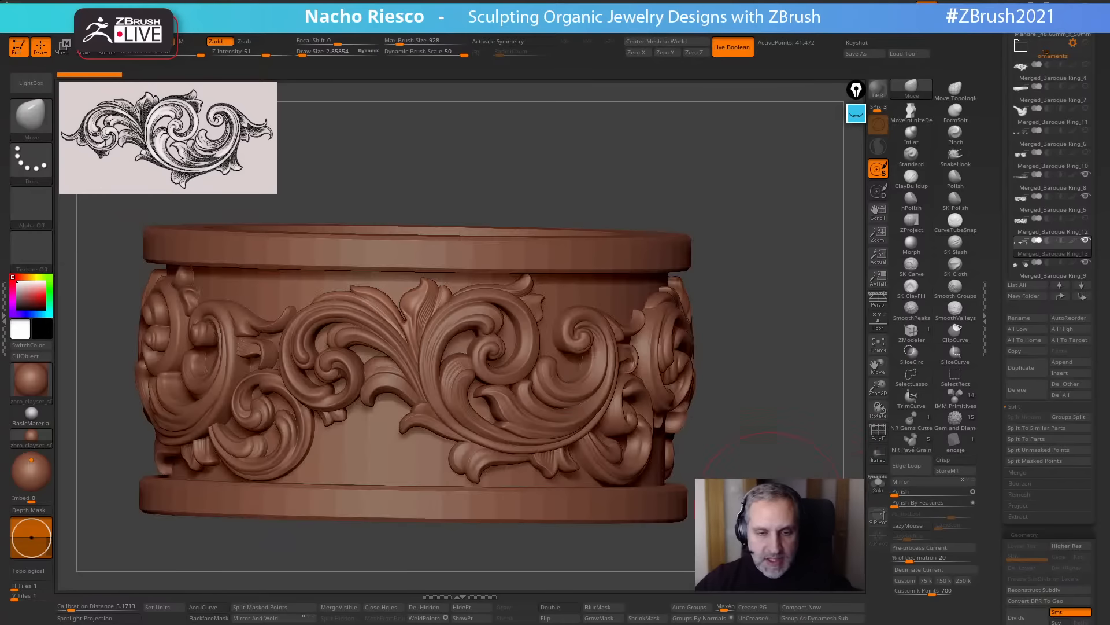
{"action": "left_click_drag", "start_coordinate": [770, 504], "coordinate": [842, 417]}
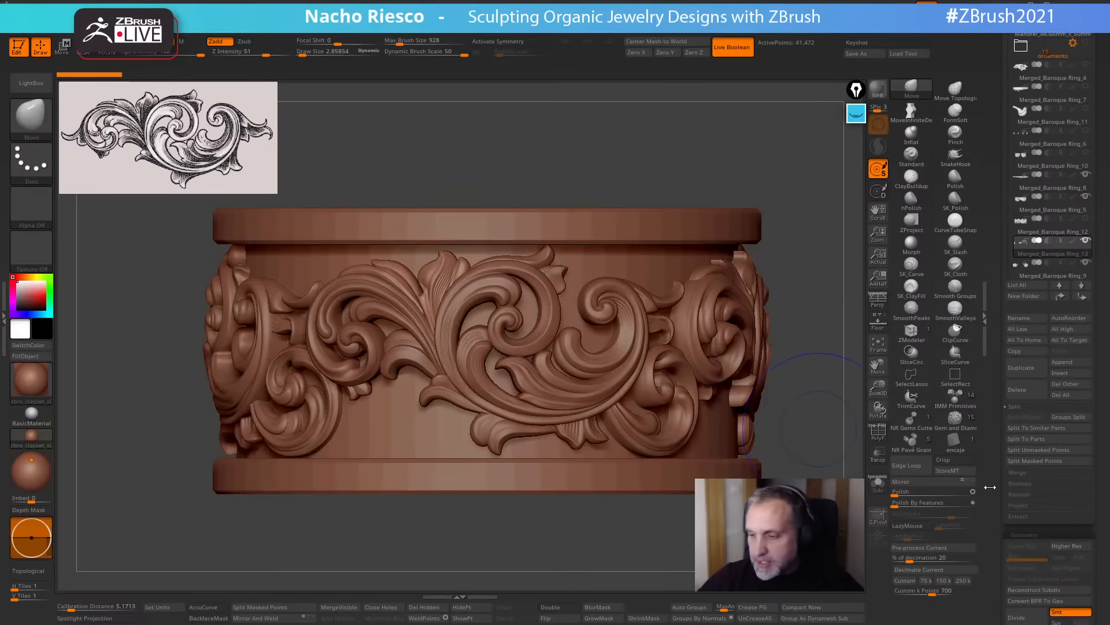
{"action": "left_click_drag", "start_coordinate": [990, 487], "coordinate": [996, 365]}
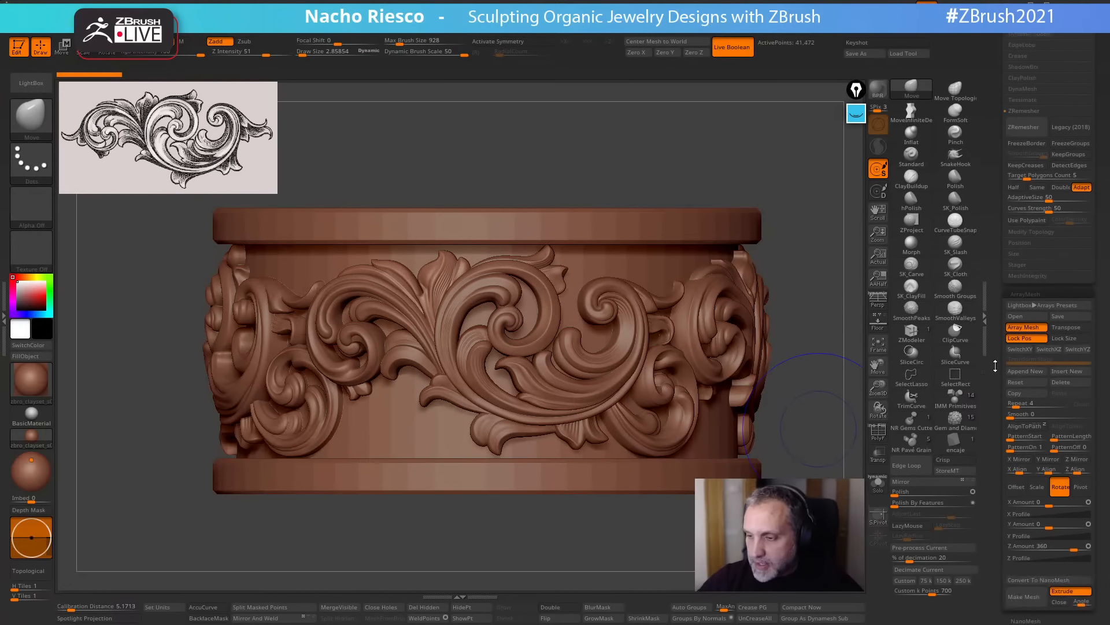
{"action": "left_click", "coordinate": [952, 483]}
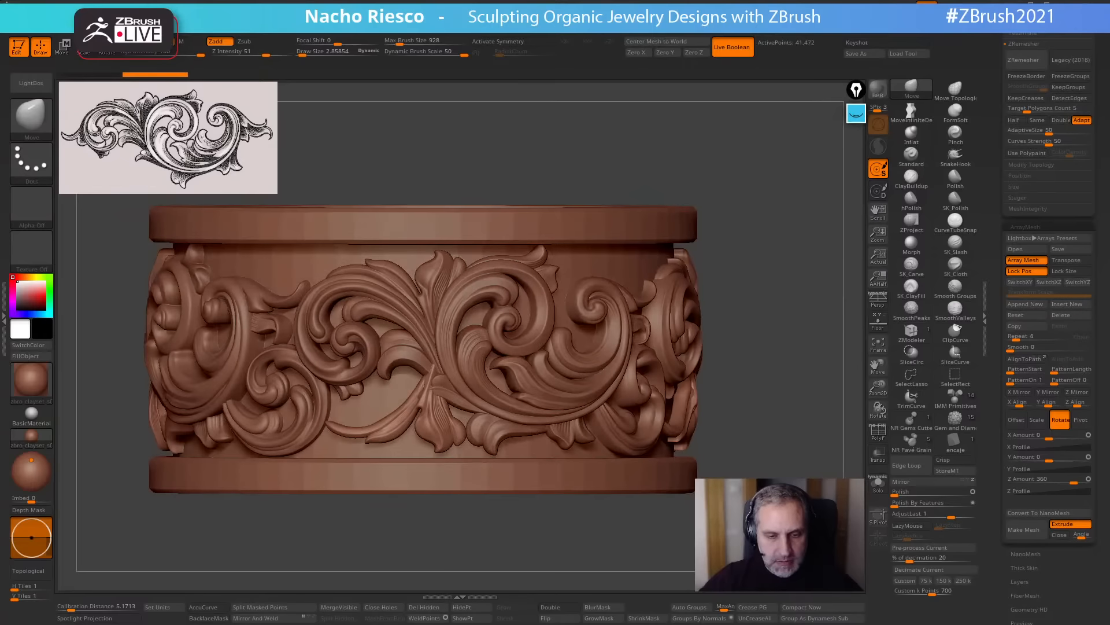
{"action": "mouse_move", "coordinate": [752, 538]}
{"action": "left_mouse_down"}
{"action": "mouse_move", "coordinate": [786, 538]}
{"action": "mouse_move", "coordinate": [764, 538]}
{"action": "left_mouse_up"}
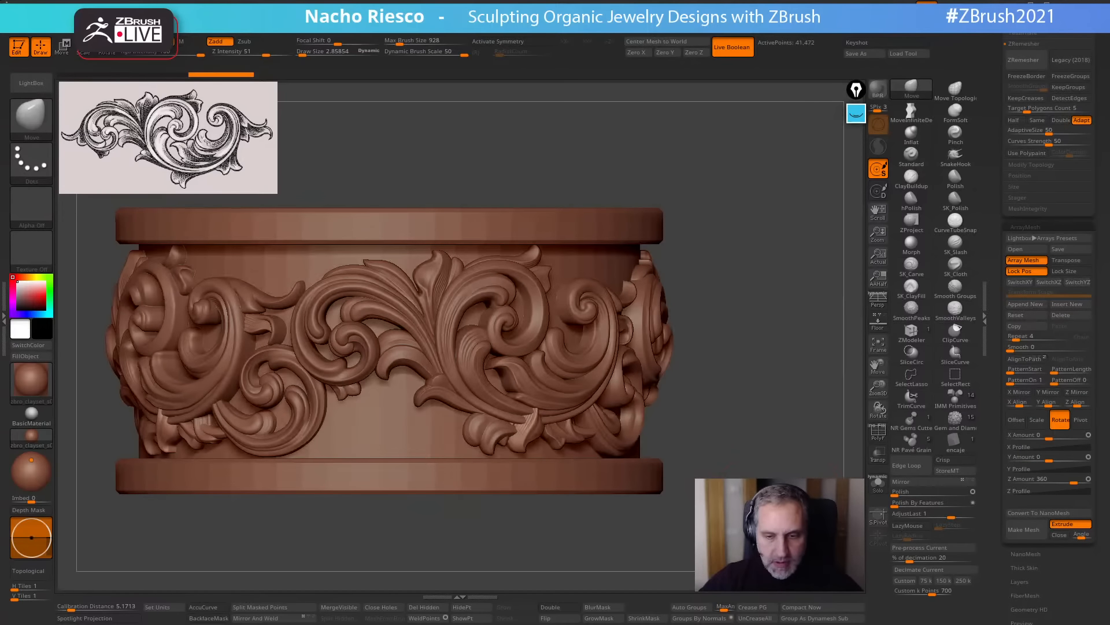
{"action": "key", "text": "w"}
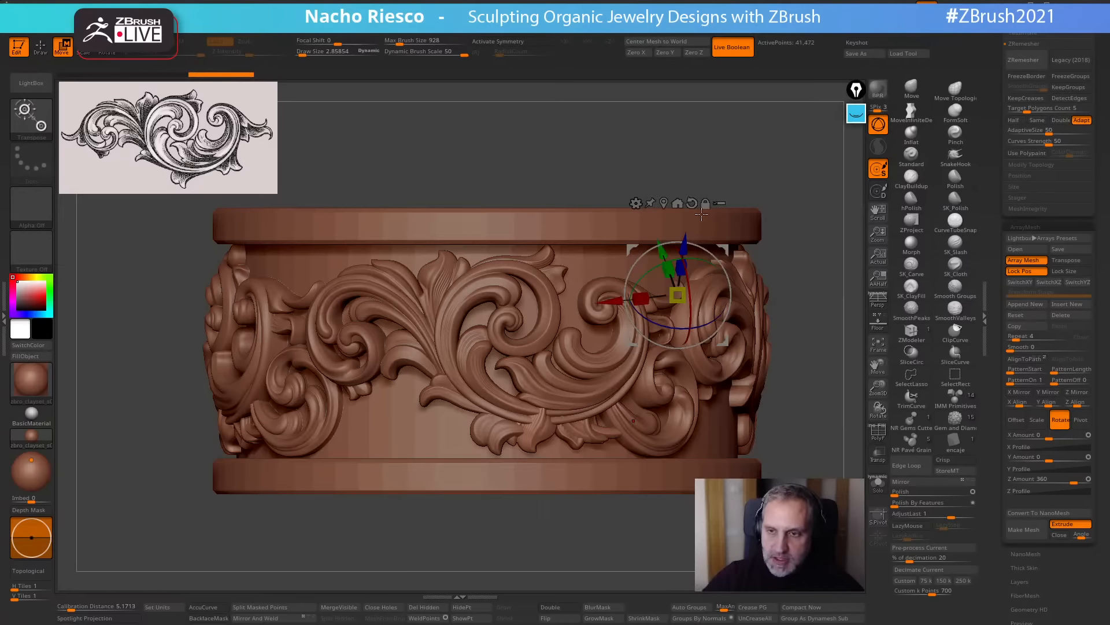
{"action": "left_click", "coordinate": [487, 349]}
{"action": "left_click_drag", "start_coordinate": [505, 347], "coordinate": [462, 346]}
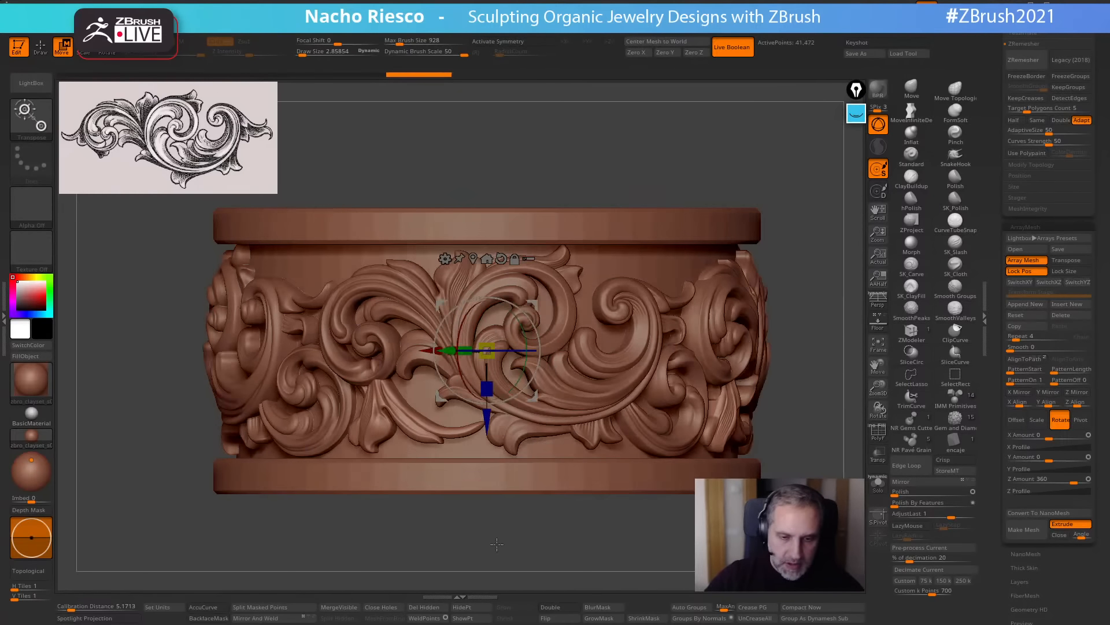
{"action": "mouse_move", "coordinate": [449, 521]}
{"action": "left_mouse_down"}
{"action": "mouse_move", "coordinate": [498, 528]}
{"action": "mouse_move", "coordinate": [502, 515]}
{"action": "mouse_move", "coordinate": [526, 552]}
{"action": "mouse_move", "coordinate": [579, 550]}
{"action": "left_mouse_up"}
{"action": "key", "text": "ctrl+z"}
{"action": "key", "text": "ctrl+z"}
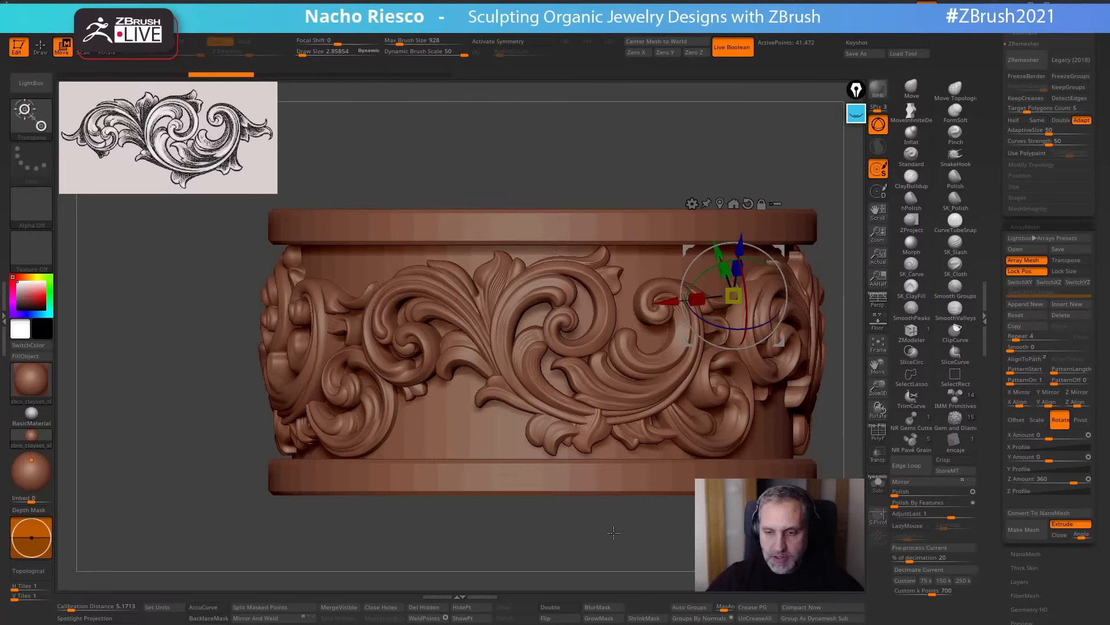
{"action": "key", "text": "ctrl+z"}
{"action": "key", "text": "ctrl+z"}
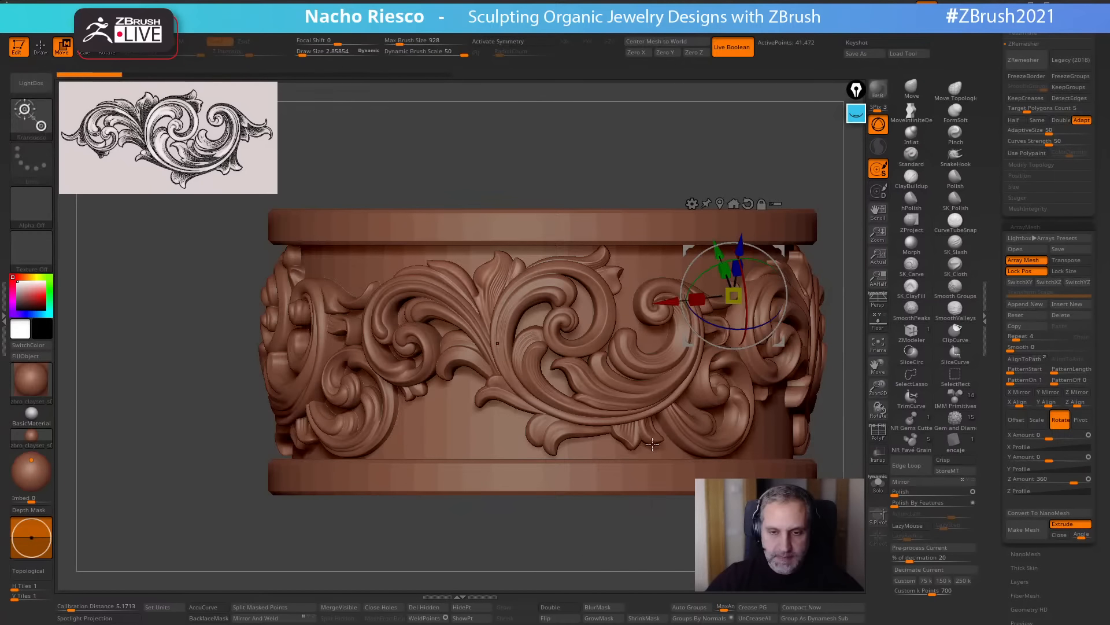
Centre the transform gizmo on the ring, rotate the leaf copies around the band into the gap above the small scroll, and mirror them.
{"action": "left_click", "coordinate": [734, 204]}
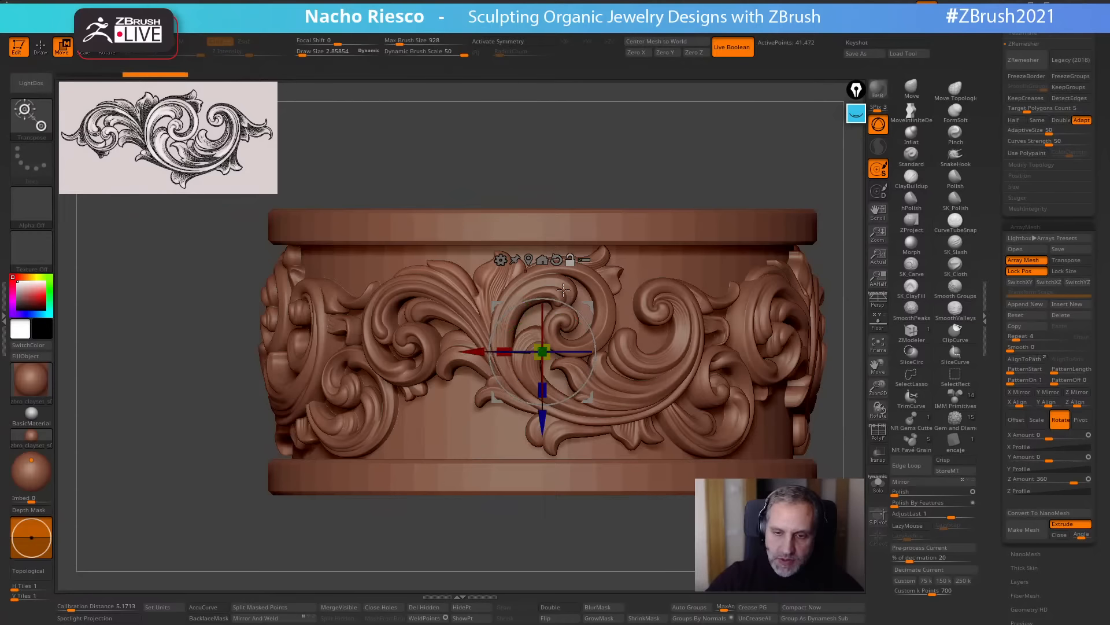
{"action": "key", "text": "ctrl+shift+z"}
{"action": "key", "text": "ctrl+shift+z"}
{"action": "mouse_move", "coordinate": [613, 549]}
{"action": "left_mouse_down"}
{"action": "mouse_move", "coordinate": [538, 541]}
{"action": "mouse_move", "coordinate": [546, 554]}
{"action": "left_mouse_up"}
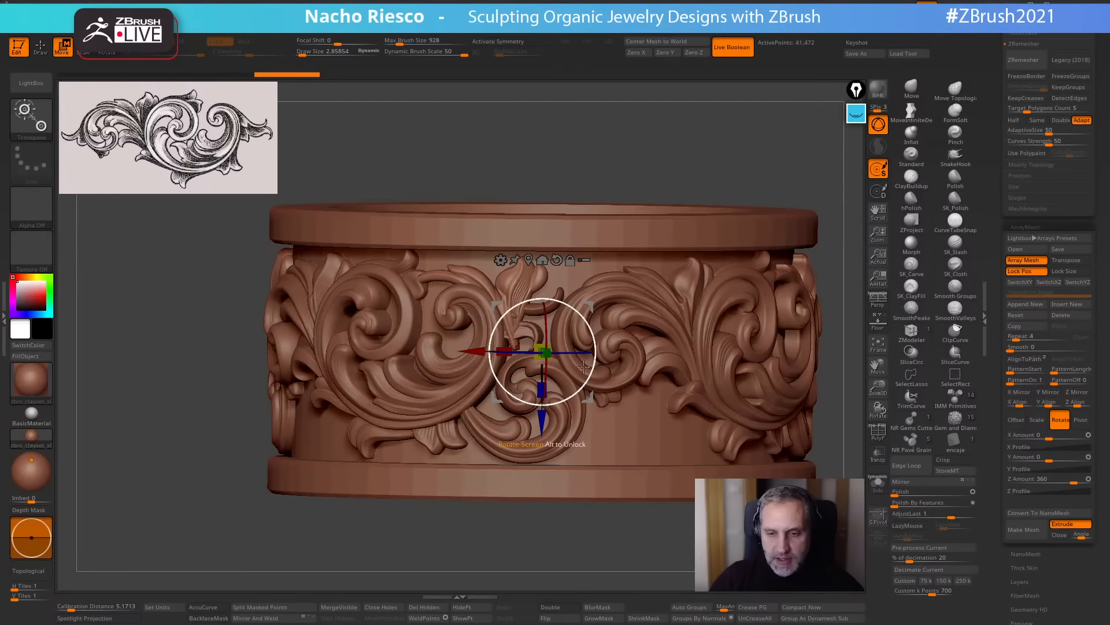
{"action": "left_click_drag", "start_coordinate": [584, 366], "coordinate": [577, 349]}
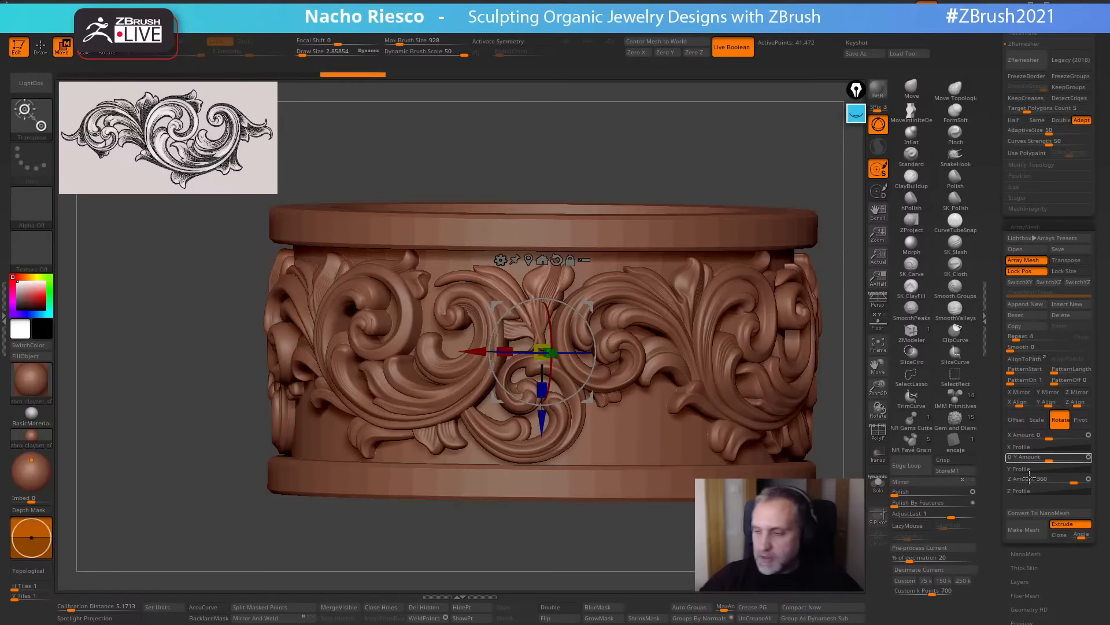
{"action": "left_click", "coordinate": [946, 482]}
{"action": "left_click_drag", "start_coordinate": [573, 351], "coordinate": [568, 349]}
Shift the leaf copies slightly by about 0.0157 to fit beside the large scroll and inspect them in Solo mode.
{"action": "key", "text": "q"}
{"action": "left_click_drag", "start_coordinate": [607, 535], "coordinate": [643, 544]}
{"action": "key", "text": "w"}
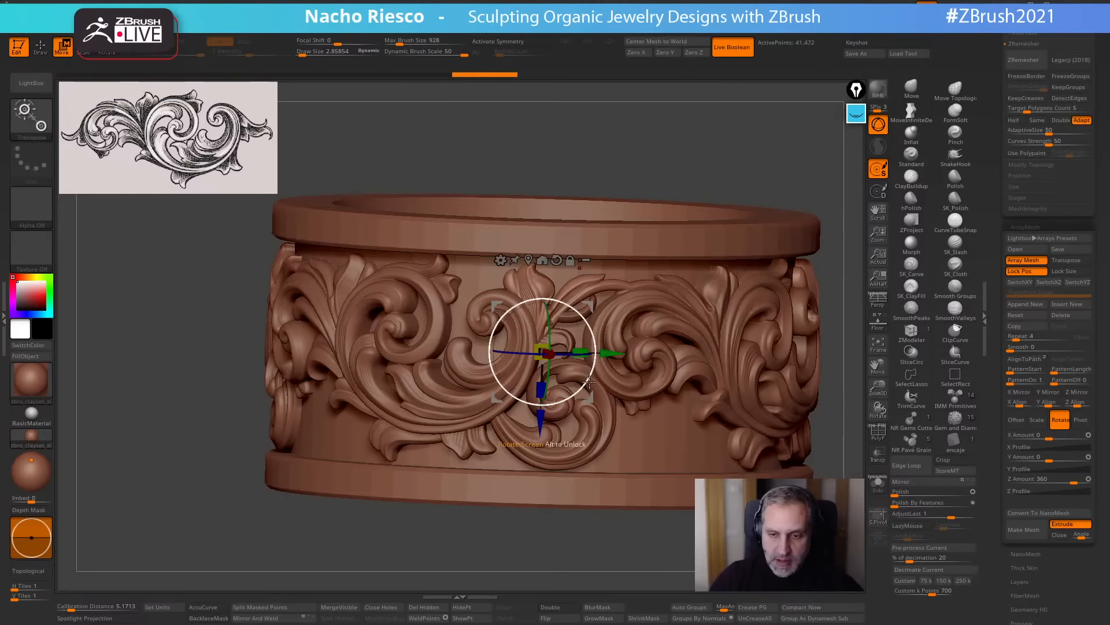
{"action": "left_click_drag", "start_coordinate": [592, 394], "coordinate": [585, 394]}
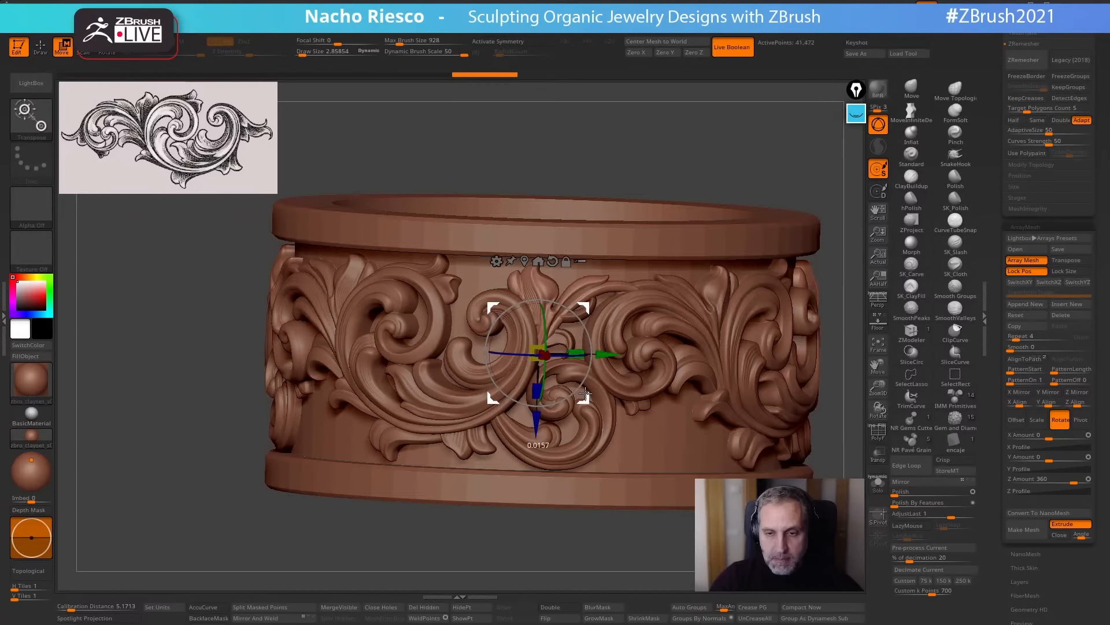
{"action": "key", "text": "q"}
{"action": "left_click", "coordinate": [878, 484]}
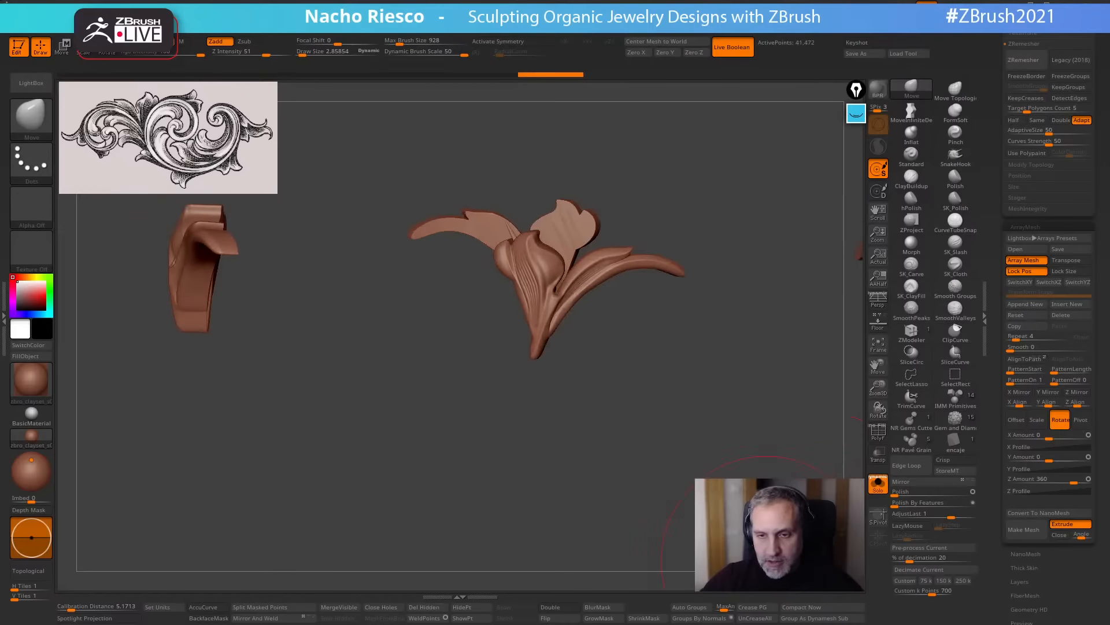
{"action": "left_click", "coordinate": [883, 492]}
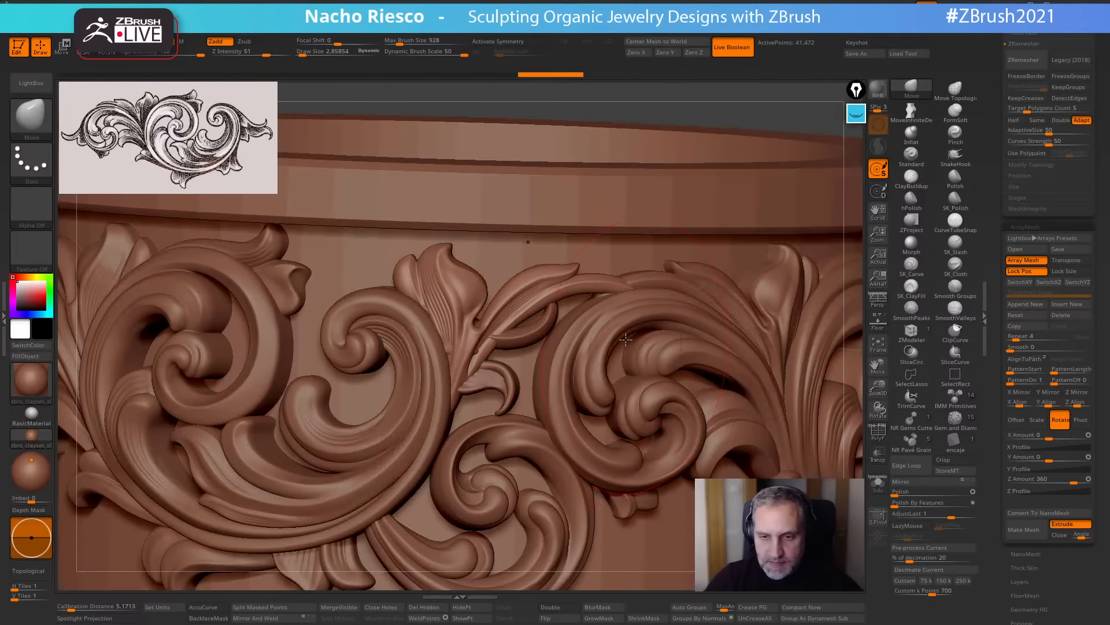
In the main ornament subtool, hide the small curled piece behind the new leaf and split it into its own subtool.
{"action": "left_click", "coordinate": [537, 370], "text": "alt"}
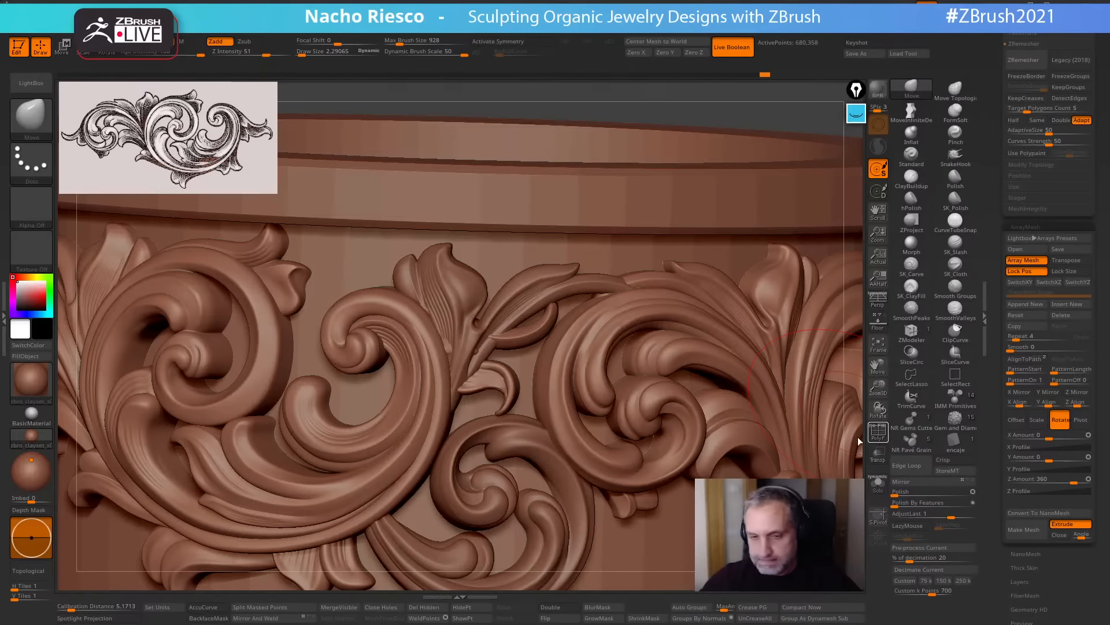
{"action": "left_click", "coordinate": [878, 435]}
{"action": "left_click", "coordinate": [878, 345]}
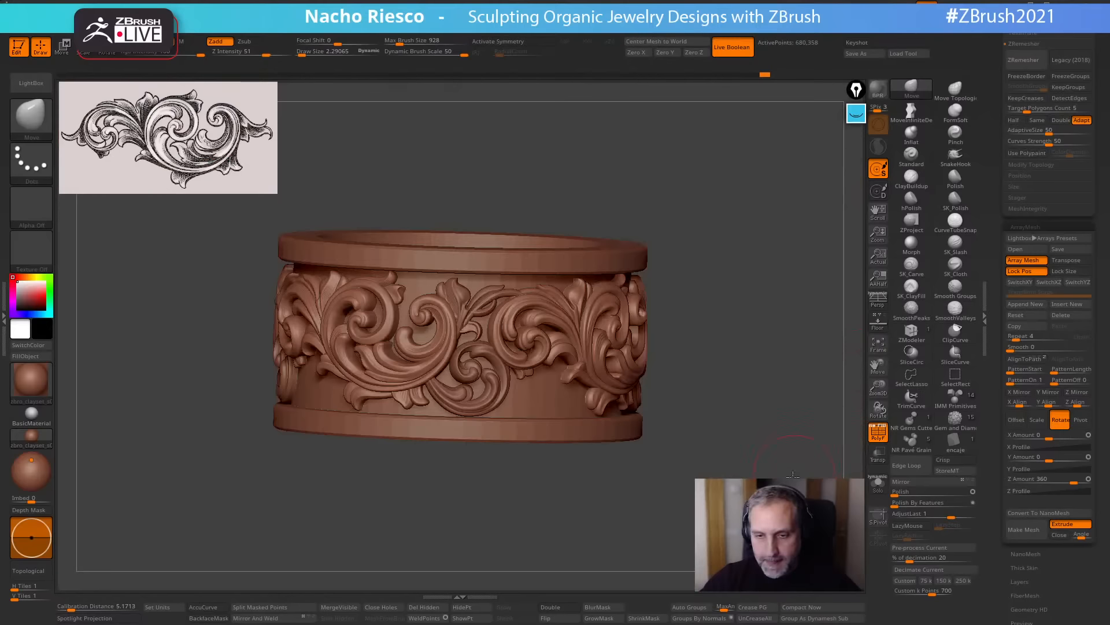
{"action": "left_click_drag", "start_coordinate": [775, 381], "coordinate": [771, 478]}
{"action": "left_click", "coordinate": [873, 436]}
{"action": "left_click_drag", "start_coordinate": [778, 434], "coordinate": [717, 415]}
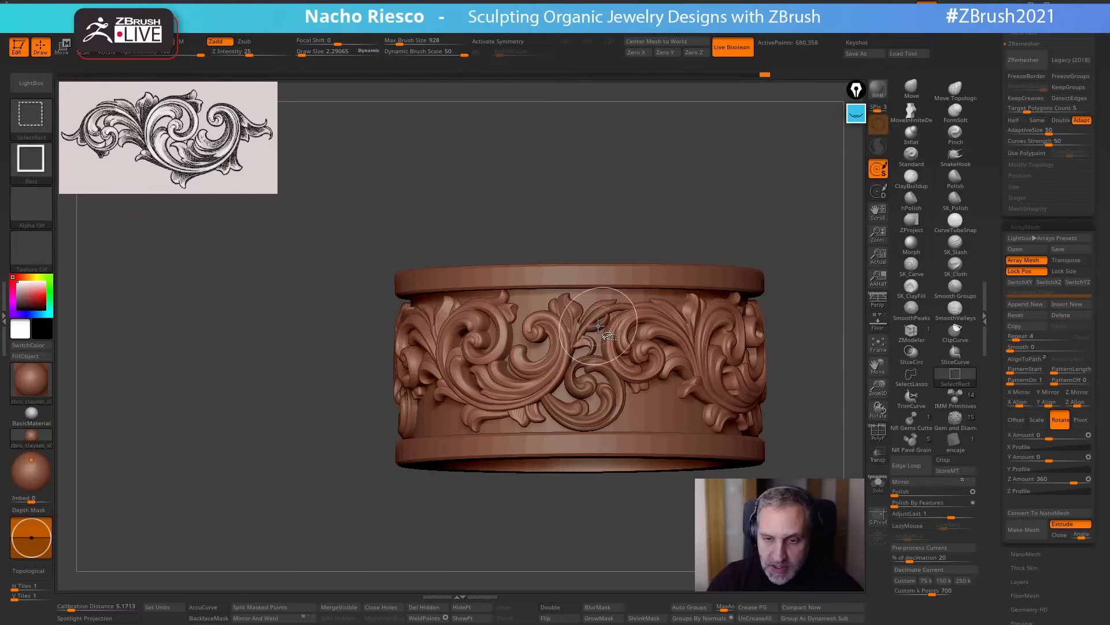
{"action": "left_click", "coordinate": [593, 353], "text": "ctrl+shift"}
{"action": "left_click", "coordinate": [606, 541], "text": "ctrl+shift"}
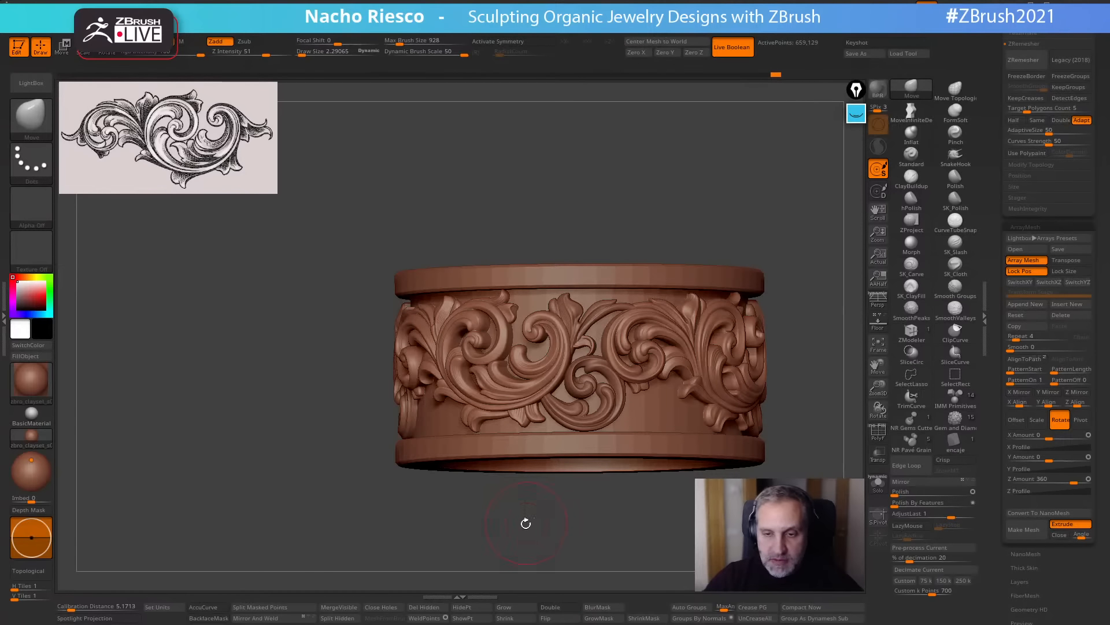
{"action": "left_click_drag", "start_coordinate": [525, 524], "coordinate": [533, 532]}
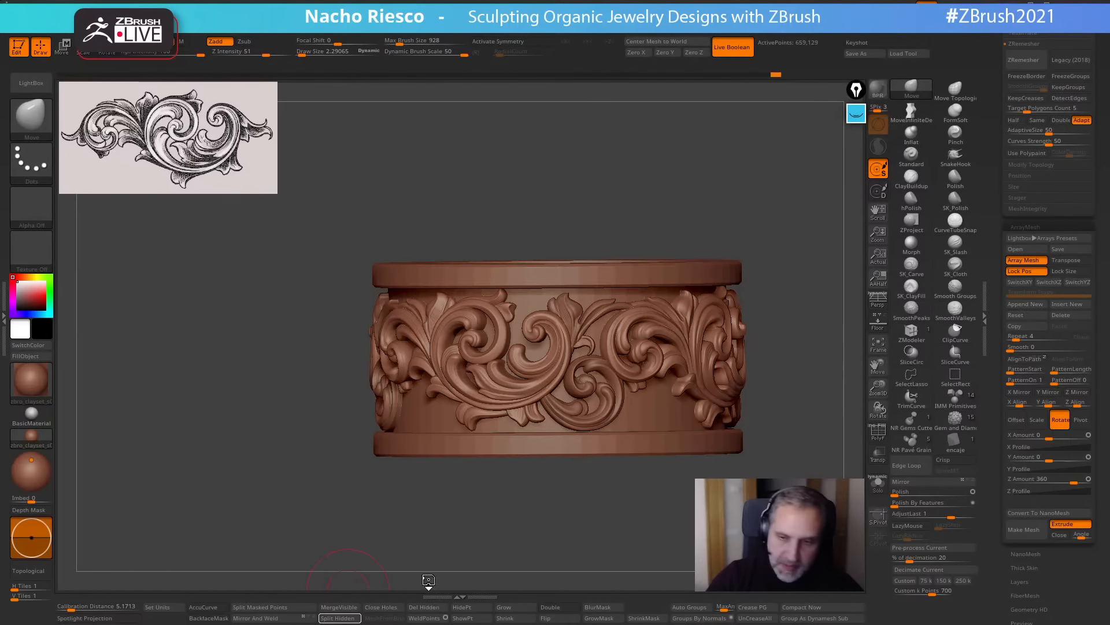
Hide the split-off Merged_Baroque Ring_14 subtool and move it up the list, above Merged_Baroque Ring_8.
{"action": "left_click_drag", "start_coordinate": [999, 203], "coordinate": [984, 342]}
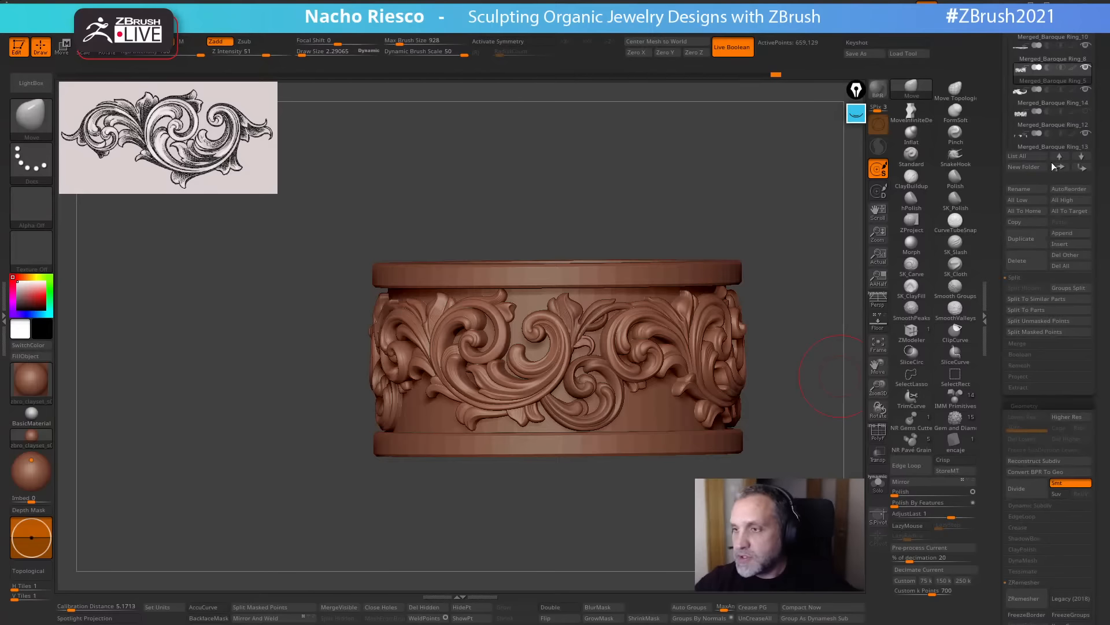
{"action": "left_click_drag", "start_coordinate": [996, 156], "coordinate": [998, 230]}
{"action": "left_click", "coordinate": [1086, 165]}
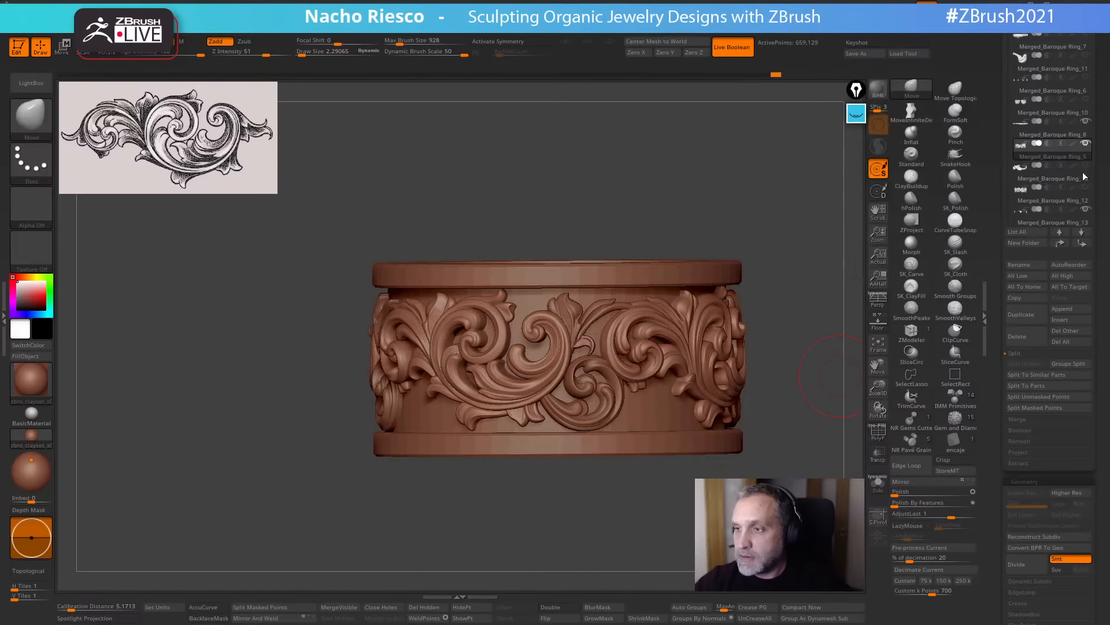
{"action": "left_click", "coordinate": [1083, 180]}
{"action": "left_click", "coordinate": [1062, 243]}
{"action": "left_click", "coordinate": [1062, 243]}
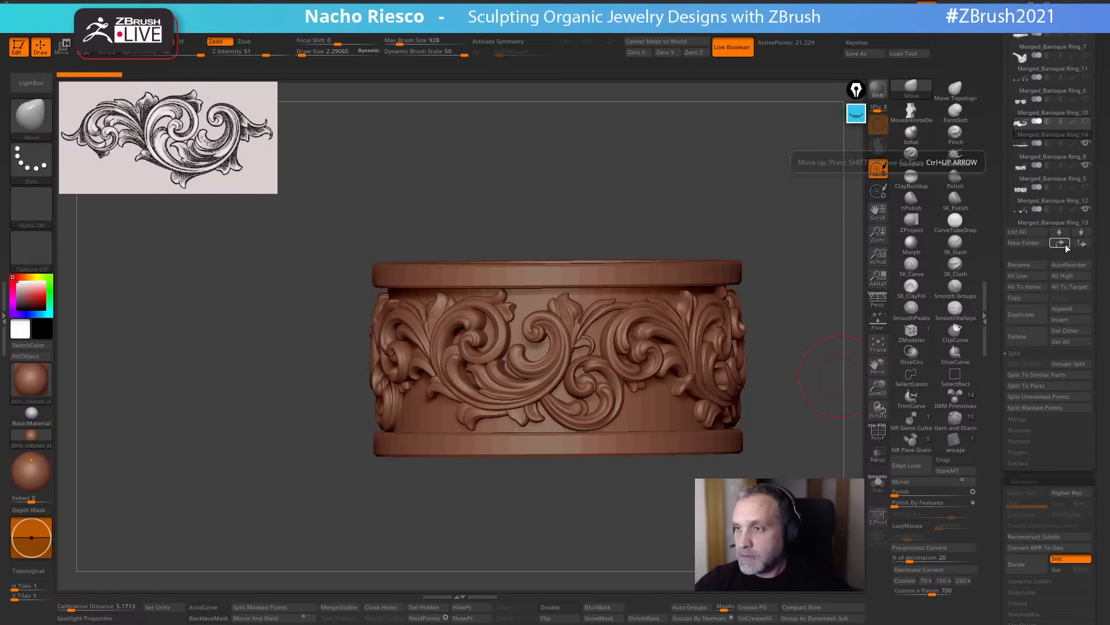
Select the leaf subtool and reshape its long frond using the Move infinite-depth brush, with Topological masking turned off and a larger draw size.
{"action": "left_click_drag", "start_coordinate": [742, 474], "coordinate": [608, 450]}
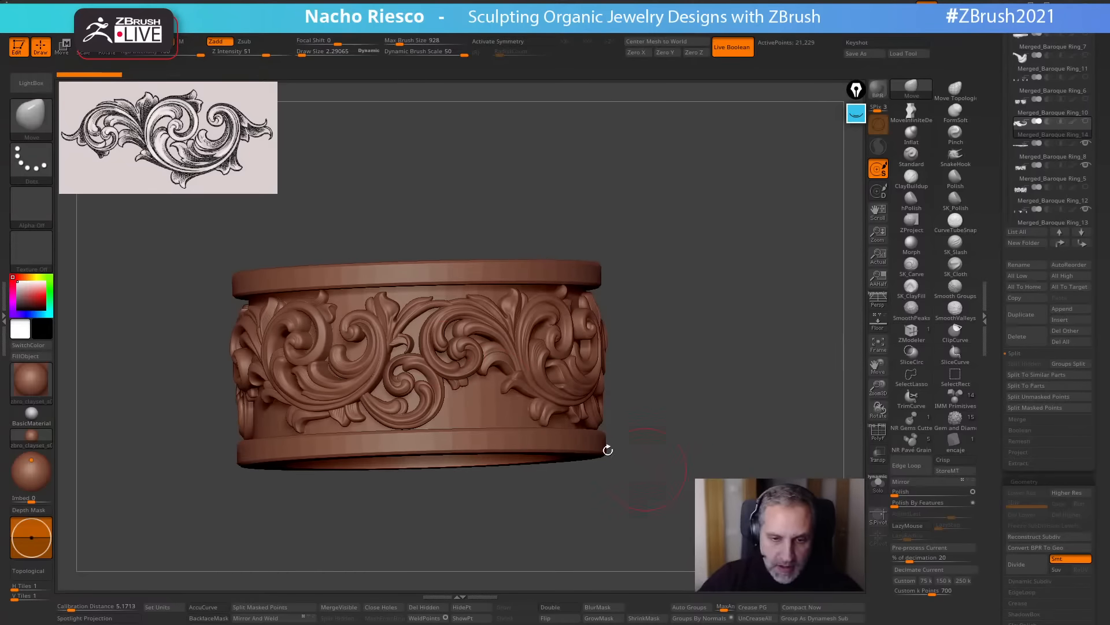
{"action": "left_click", "coordinate": [395, 325], "text": "alt"}
{"action": "left_click_drag", "start_coordinate": [607, 239], "coordinate": [784, 300]}
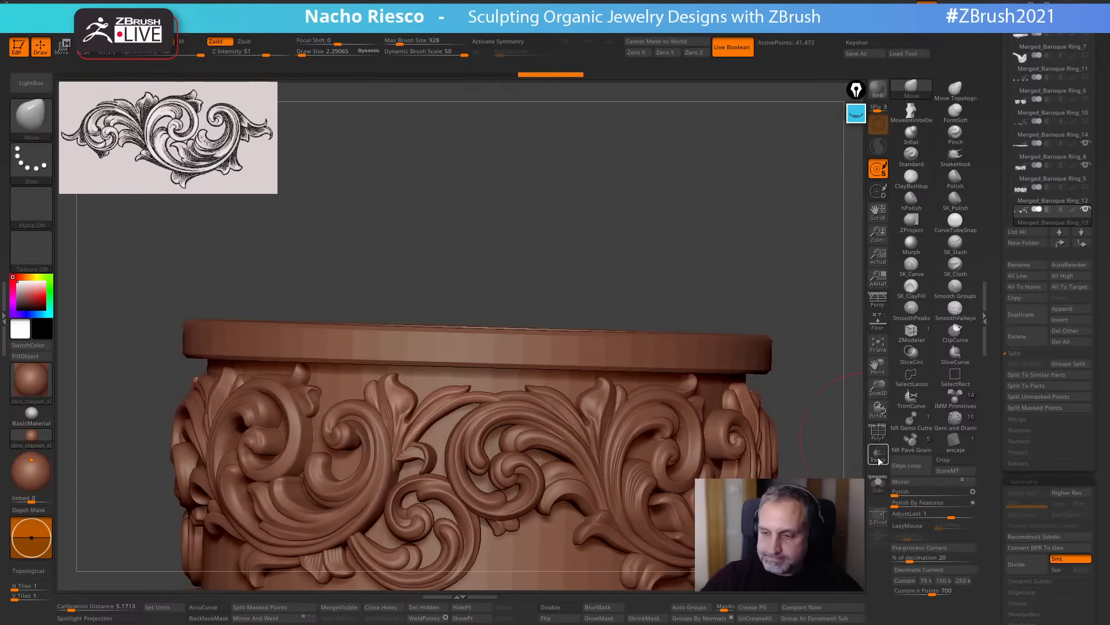
{"action": "mouse_move", "coordinate": [835, 469]}
{"action": "left_mouse_down"}
{"action": "mouse_move", "coordinate": [801, 300]}
{"action": "mouse_move", "coordinate": [565, 201]}
{"action": "mouse_move", "coordinate": [501, 192]}
{"action": "left_mouse_up"}
{"action": "left_click", "coordinate": [877, 434]}
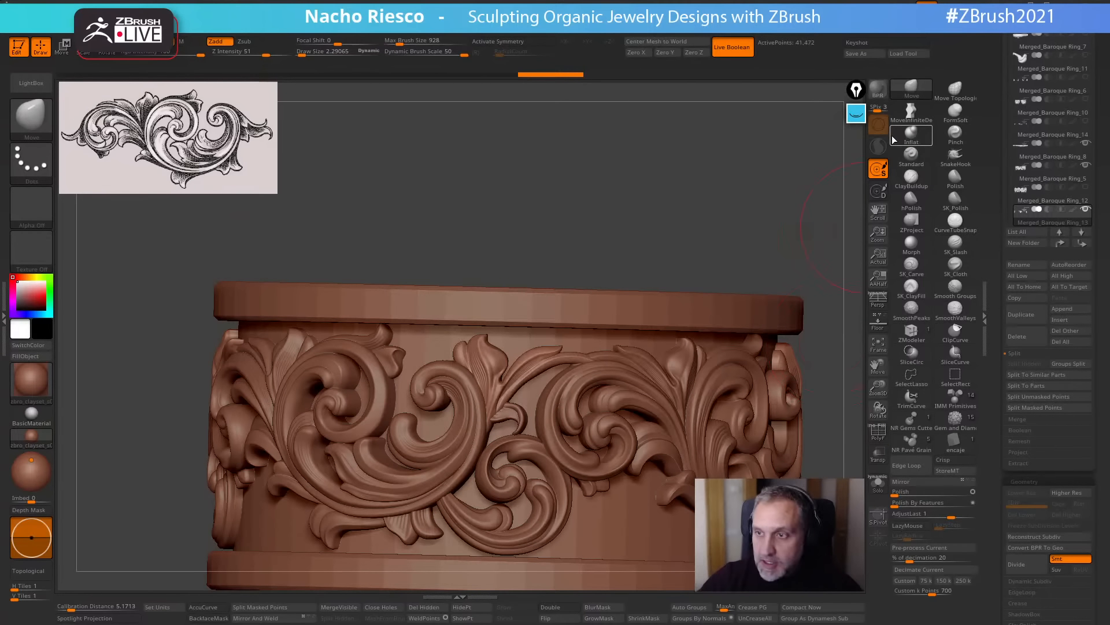
{"action": "left_click", "coordinate": [914, 120]}
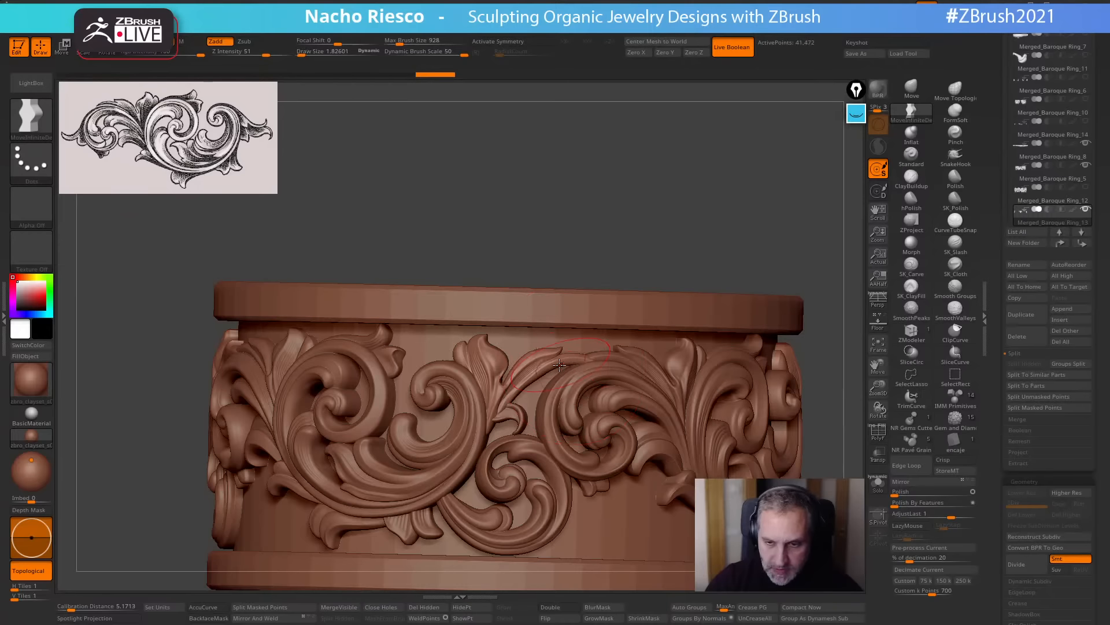
{"action": "mouse_move", "coordinate": [557, 371]}
{"action": "left_mouse_down"}
{"action": "mouse_move", "coordinate": [536, 365]}
{"action": "mouse_move", "coordinate": [486, 399]}
{"action": "mouse_move", "coordinate": [481, 431]}
{"action": "mouse_move", "coordinate": [558, 362]}
{"action": "left_mouse_up"}
{"action": "left_click", "coordinate": [33, 570]}
{"action": "key", "text": "s"}
{"action": "key", "text": "s"}
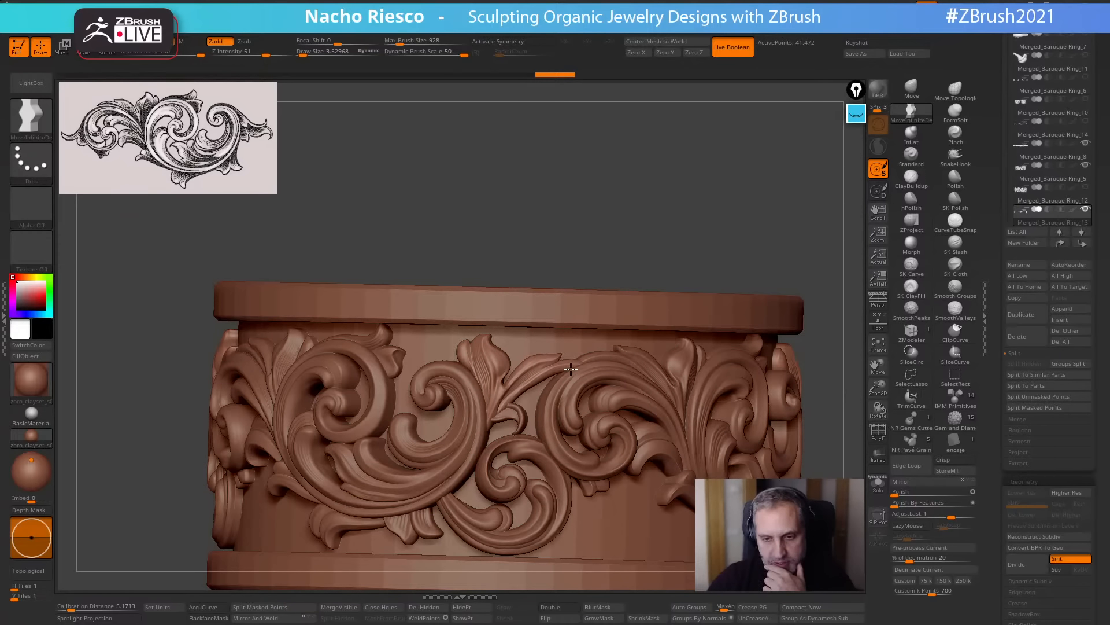
Show the leaf subtool in Solo mode with PolyFrame and hide the thin curved tip of its long frond with the SelectLasso brush.
{"action": "left_click", "coordinate": [878, 484]}
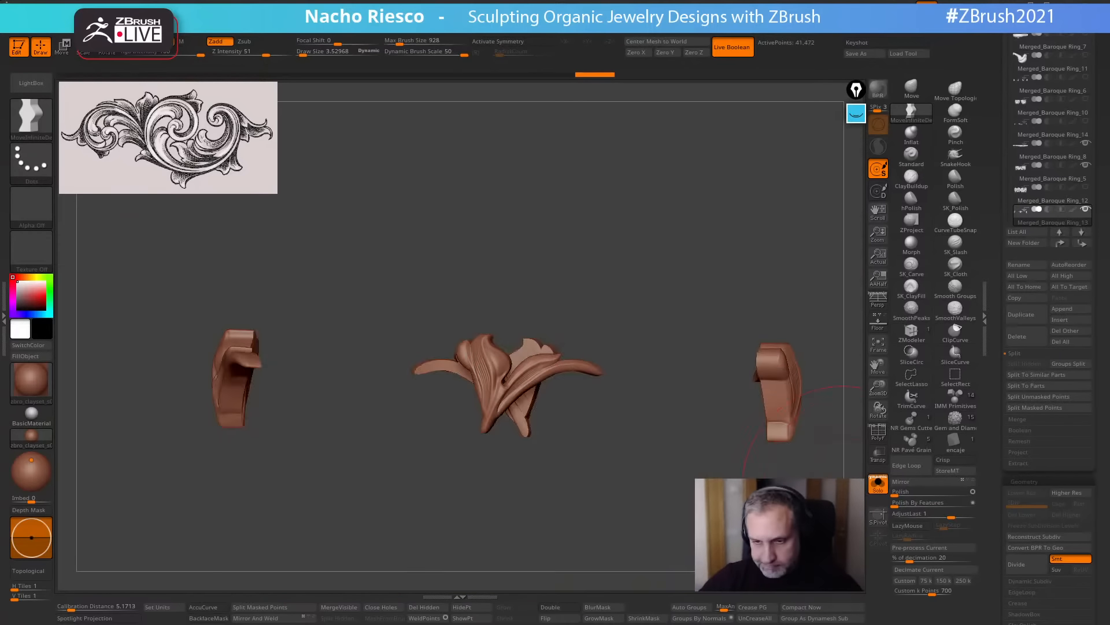
{"action": "mouse_move", "coordinate": [694, 497]}
{"action": "left_mouse_down"}
{"action": "mouse_move", "coordinate": [646, 571]}
{"action": "mouse_move", "coordinate": [615, 531]}
{"action": "left_mouse_up"}
{"action": "key", "text": "s"}
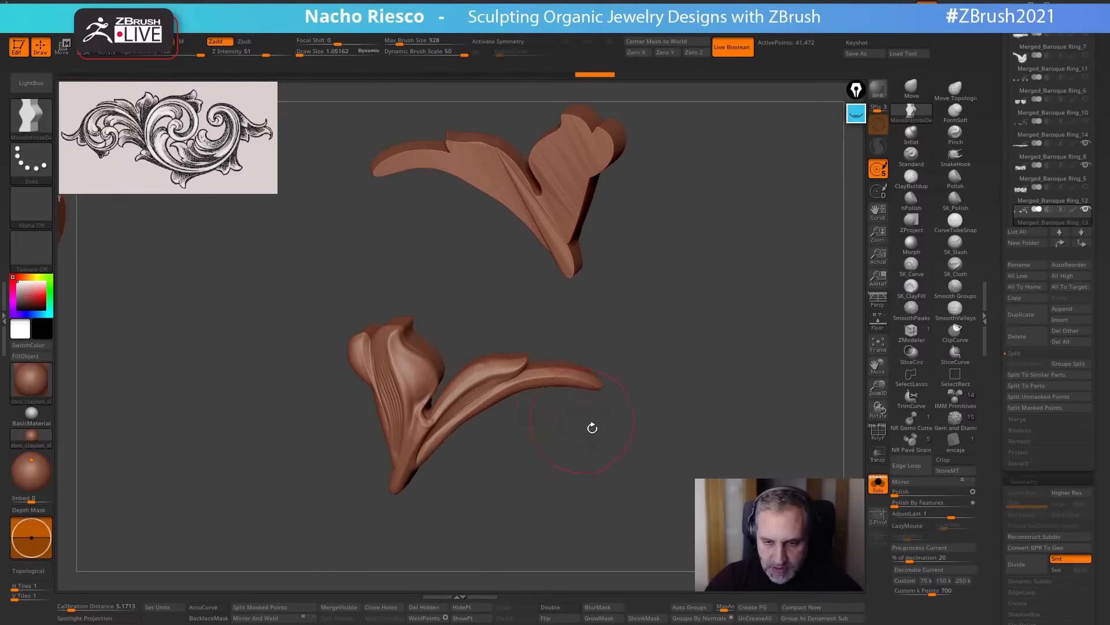
{"action": "key", "text": "shift+f"}
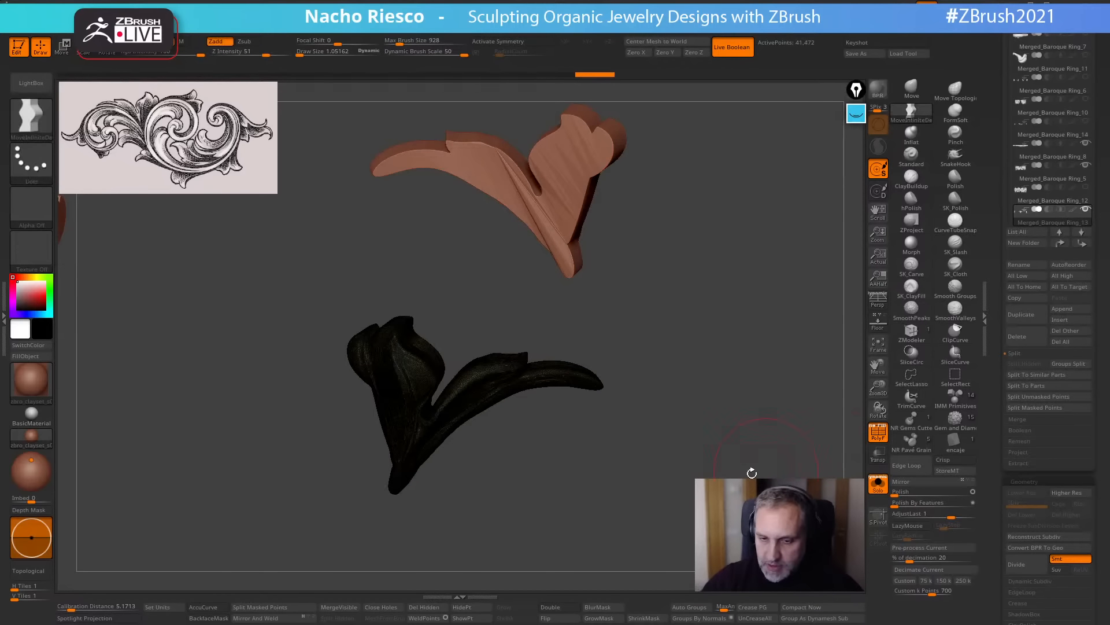
{"action": "right_click_drag", "start_coordinate": [751, 471], "coordinate": [663, 475], "text": "ctrl"}
{"action": "left_click_drag", "start_coordinate": [662, 476], "coordinate": [579, 416]}
{"action": "left_click", "coordinate": [513, 368], "text": "ctrl+shift"}
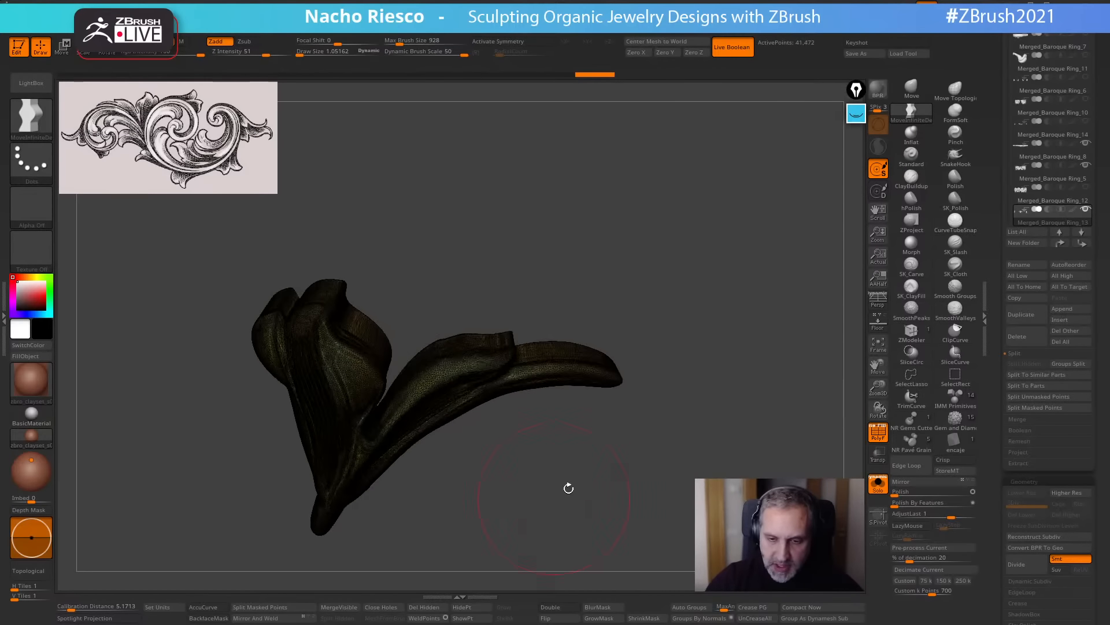
{"action": "left_click", "coordinate": [949, 383]}
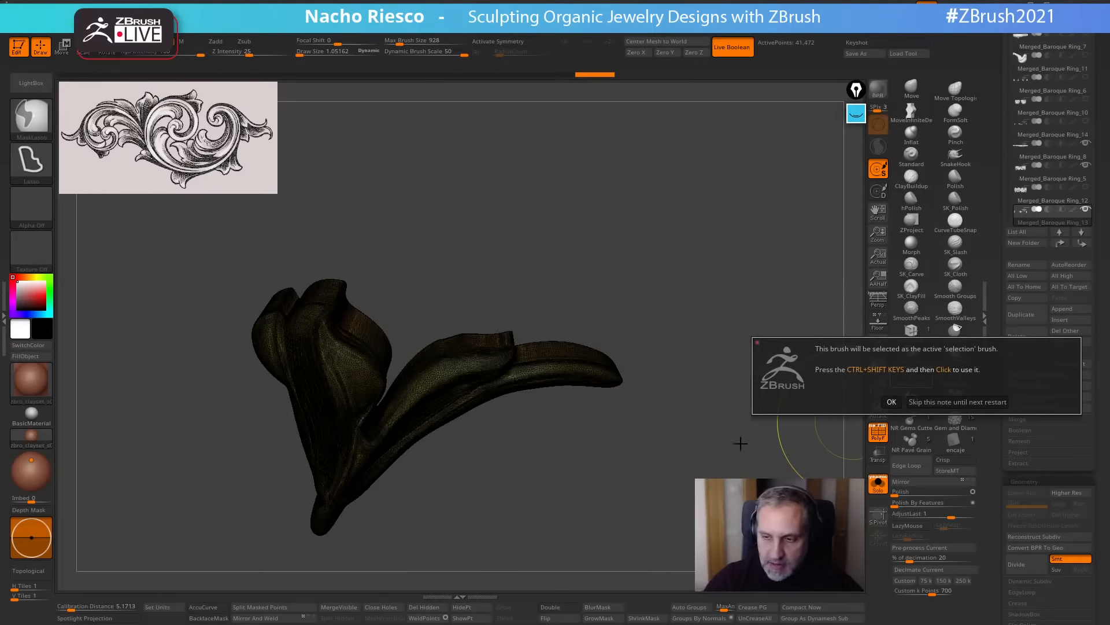
{"action": "left_click", "coordinate": [958, 402]}
{"action": "mouse_move", "coordinate": [651, 438]}
{"action": "left_mouse_down", "text": "ctrl+shift"}
{"action": "mouse_move", "coordinate": [650, 381]}
{"action": "mouse_move", "coordinate": [533, 303]}
{"action": "mouse_move", "coordinate": [510, 340]}
{"action": "mouse_move", "coordinate": [510, 376]}
{"action": "mouse_move", "coordinate": [536, 438]}
{"action": "left_mouse_up", "text": "ctrl+shift"}
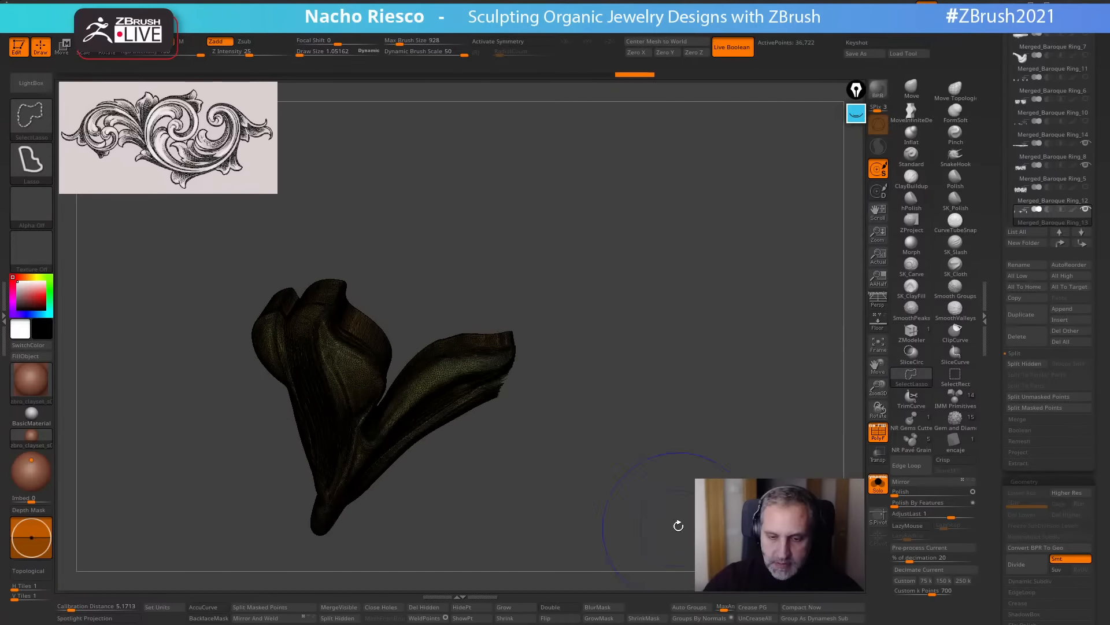
Compare the shortened frond against the ring, turn PolyFrame off, delete the hidden tip geometry, and close the resulting holes.
{"action": "left_click", "coordinate": [875, 483]}
{"action": "left_click", "coordinate": [878, 483]}
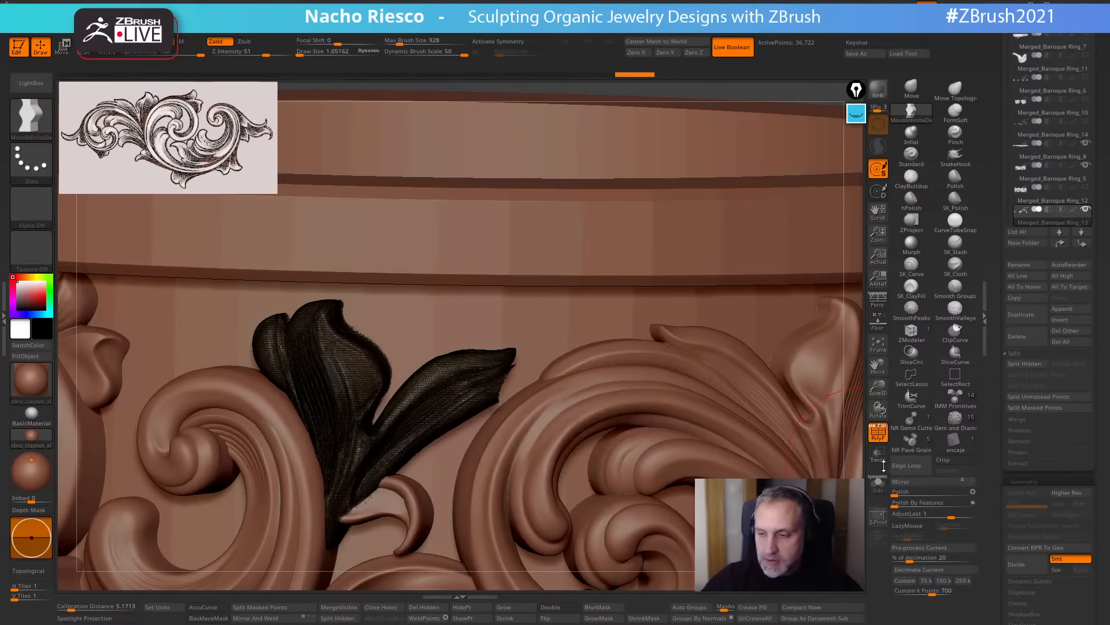
{"action": "left_click", "coordinate": [877, 483]}
{"action": "left_click", "coordinate": [878, 431]}
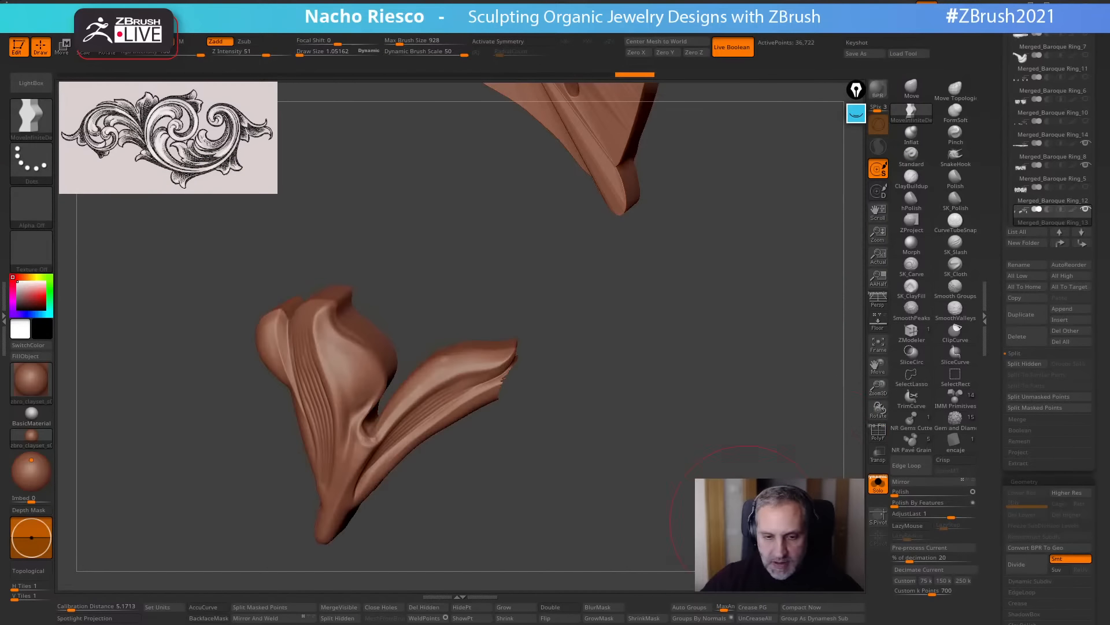
{"action": "left_click", "coordinate": [428, 609]}
{"action": "left_click", "coordinate": [389, 609]}
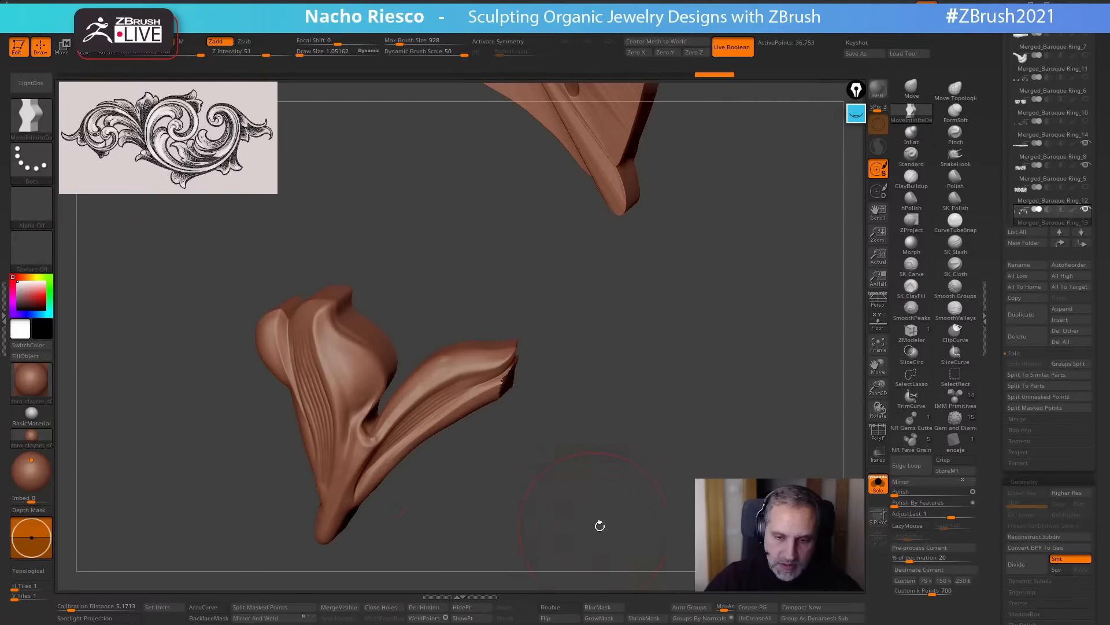
Smooth the frond's rough cut end with SmoothPeaks, using a draw size of 1 and a Dynamic Brush Scale of about 17.55.
{"action": "mouse_move", "coordinate": [600, 526]}
{"action": "left_mouse_down"}
{"action": "mouse_move", "coordinate": [582, 518]}
{"action": "mouse_move", "coordinate": [730, 528]}
{"action": "left_mouse_up"}
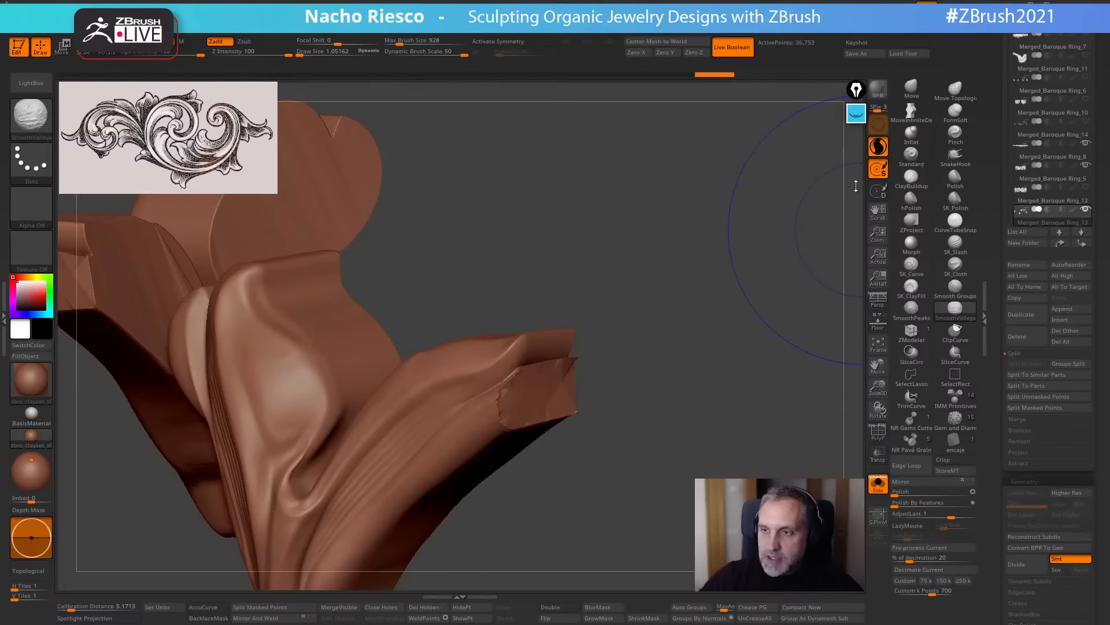
{"action": "left_click", "coordinate": [906, 311], "text": "shift"}
{"action": "left_click", "coordinate": [925, 338]}
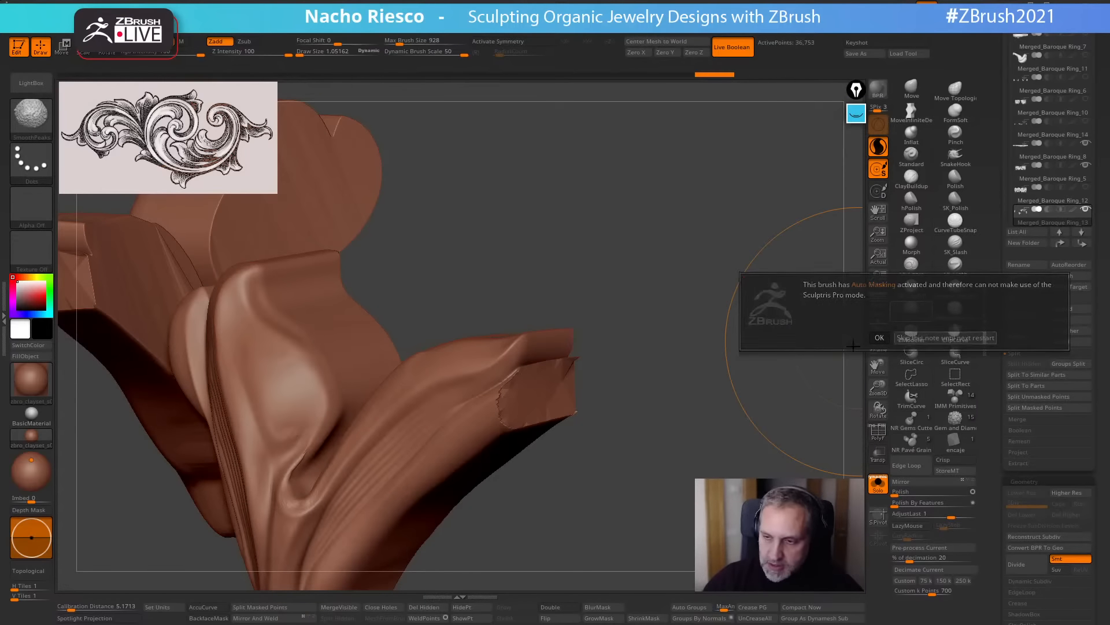
{"action": "key", "text": "s"}
{"action": "left_click_drag", "start_coordinate": [630, 401], "coordinate": [625, 402]}
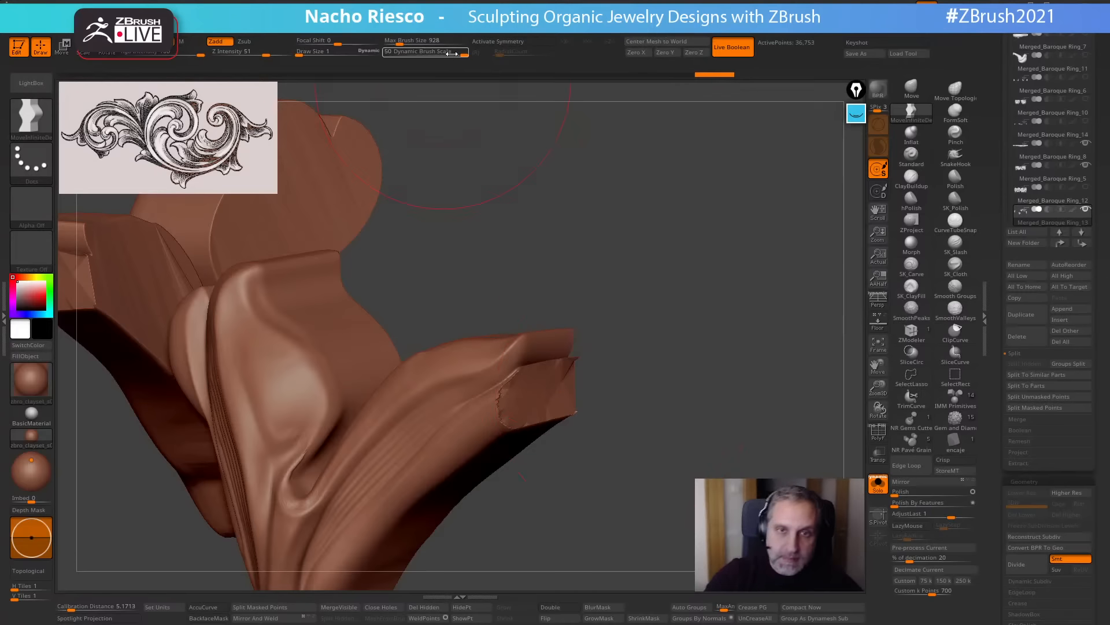
{"action": "left_click_drag", "start_coordinate": [451, 52], "coordinate": [414, 52]}
{"action": "left_click_drag", "start_coordinate": [518, 397], "coordinate": [548, 389], "text": "shift"}
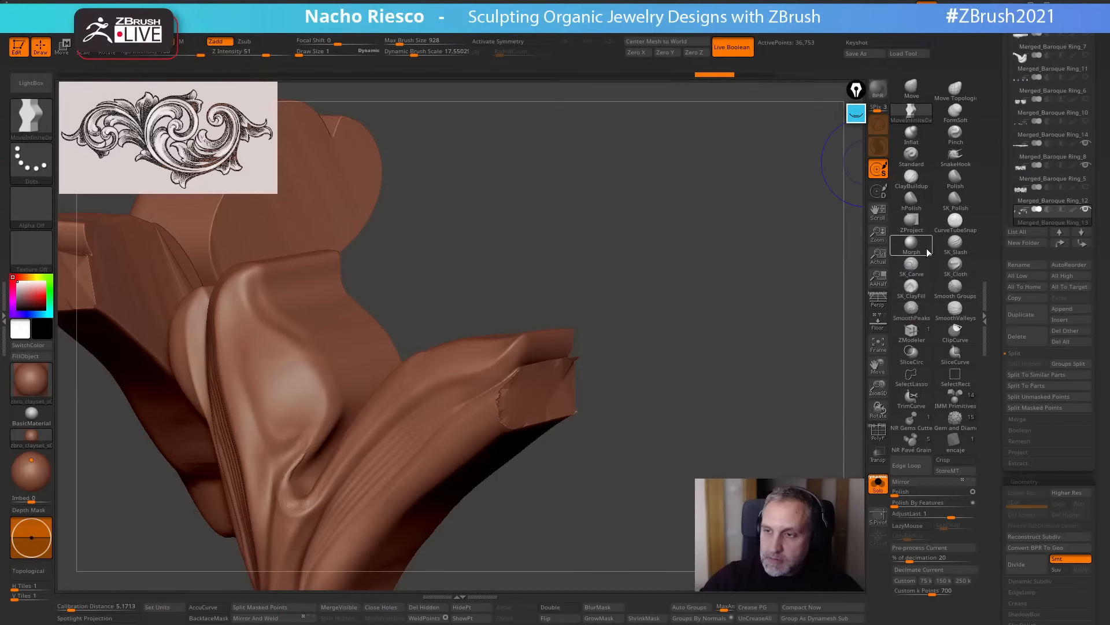
Turn off Array Mesh on the leaf to work on the frond's cut end, and turn Array Mesh back on.
{"action": "left_click_drag", "start_coordinate": [823, 397], "coordinate": [855, 434]}
{"action": "left_click_drag", "start_coordinate": [990, 480], "coordinate": [997, 350]}
{"action": "left_click", "coordinate": [1026, 396]}
{"action": "left_click_drag", "start_coordinate": [789, 476], "coordinate": [688, 466]}
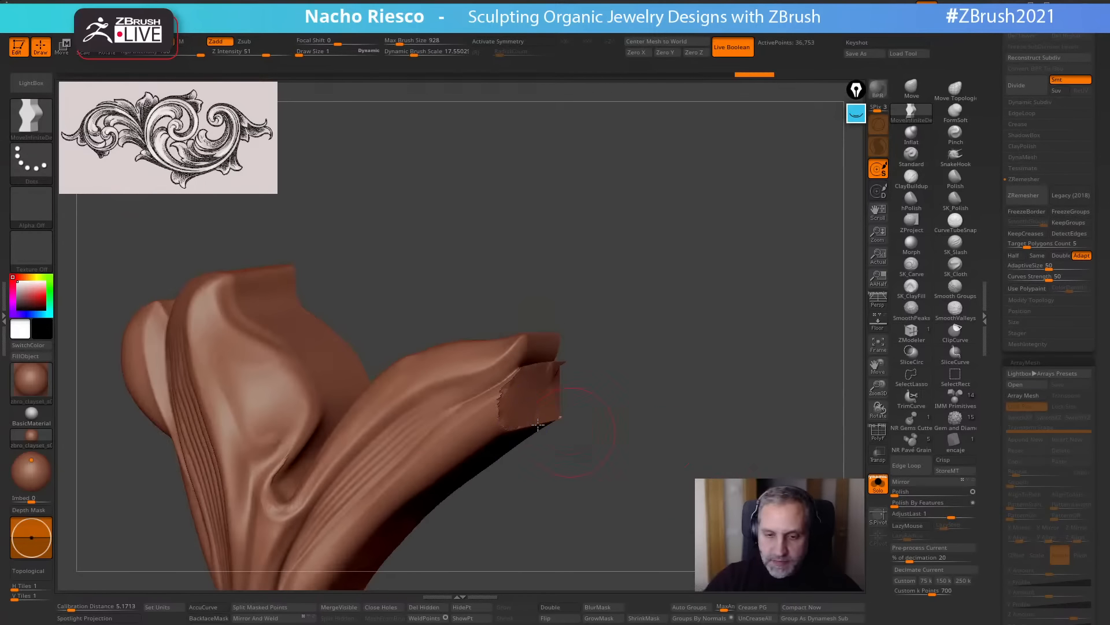
{"action": "left_click_drag", "start_coordinate": [779, 275], "coordinate": [756, 310]}
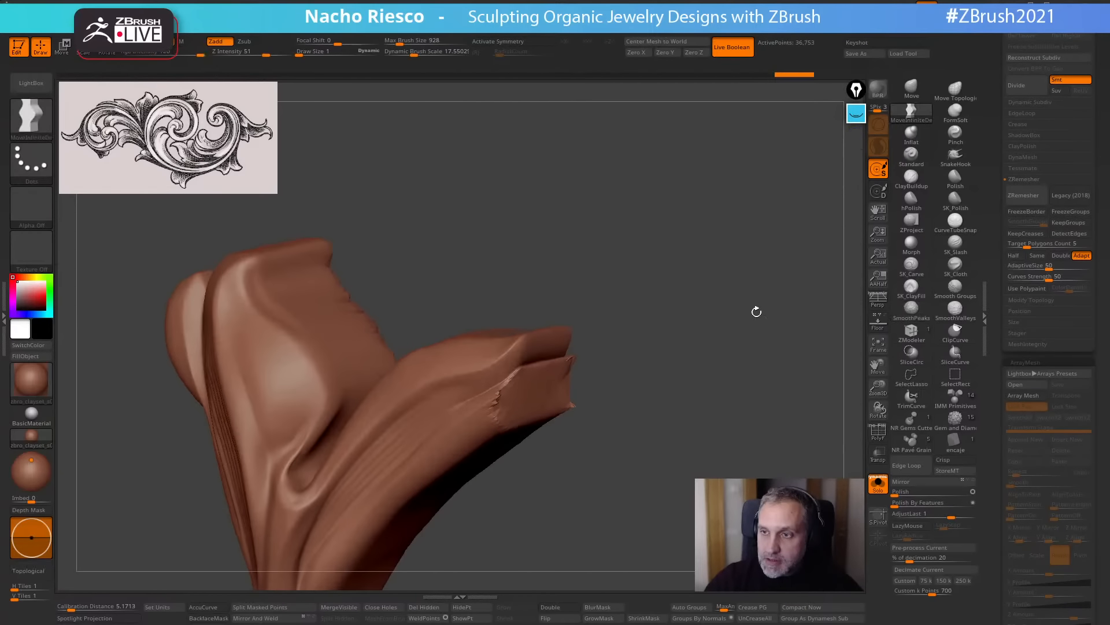
{"action": "left_click", "coordinate": [36, 572], "text": "shift"}
{"action": "left_click", "coordinate": [1022, 395]}
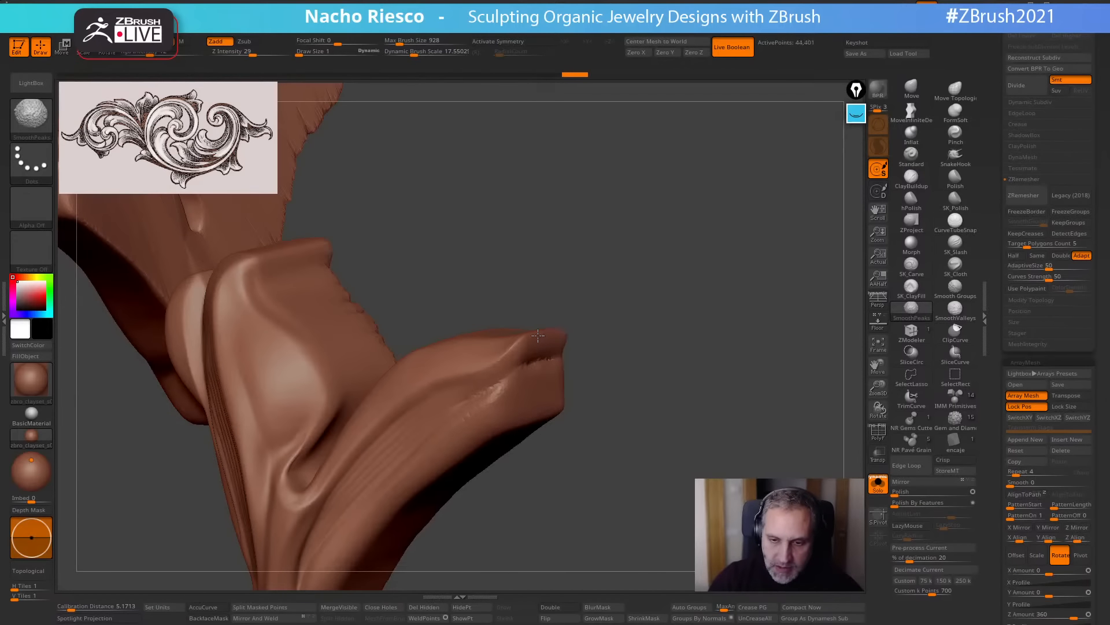
Reshape and smooth the frond's blunt end into the leaf surface, comparing it in Solo mode and against the ring, and set the draw size to about 1.46.
{"action": "left_click_drag", "start_coordinate": [572, 329], "coordinate": [636, 317]}
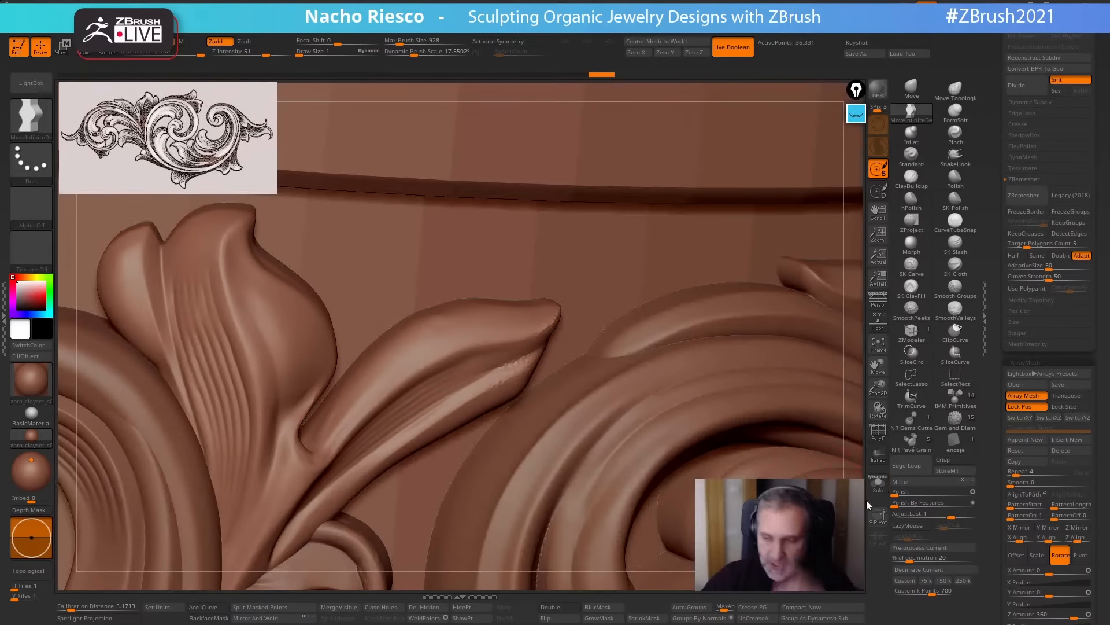
{"action": "left_click", "coordinate": [877, 484]}
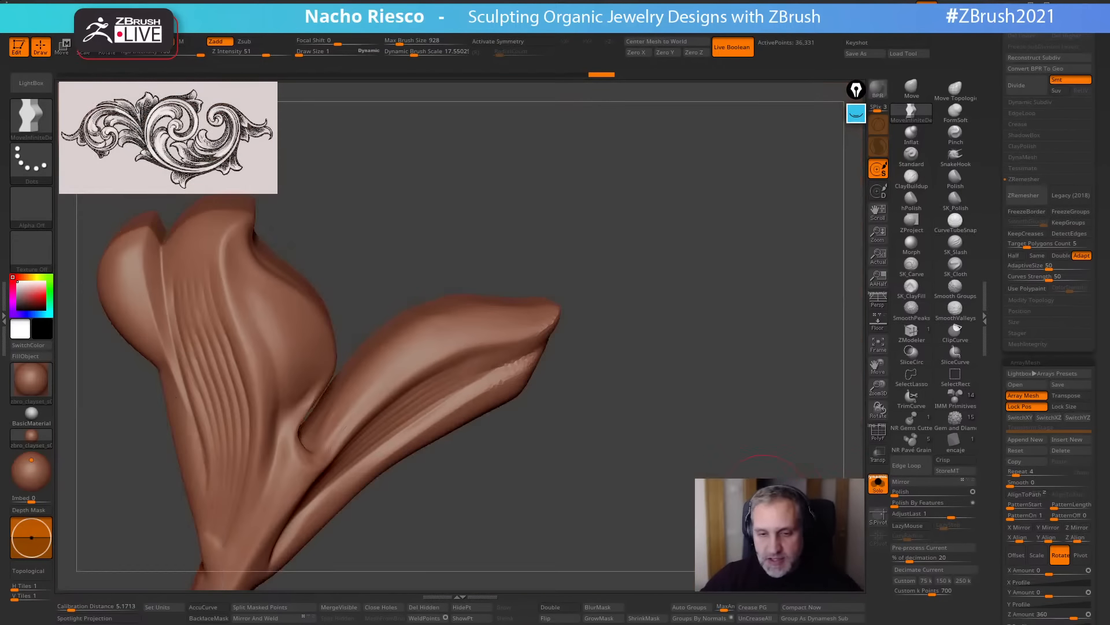
{"action": "left_click_drag", "start_coordinate": [752, 520], "coordinate": [838, 480]}
{"action": "left_click", "coordinate": [874, 487]}
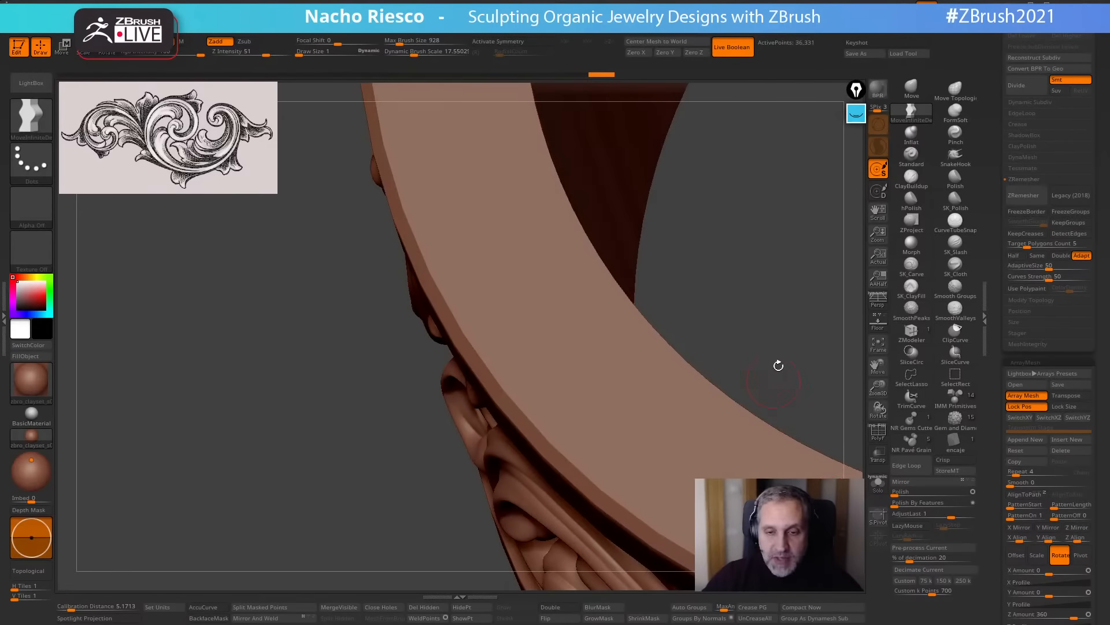
{"action": "mouse_move", "coordinate": [779, 365]}
{"action": "left_mouse_down"}
{"action": "mouse_move", "coordinate": [802, 308]}
{"action": "mouse_move", "coordinate": [601, 410]}
{"action": "mouse_move", "coordinate": [569, 406]}
{"action": "left_mouse_up"}
{"action": "key", "text": "s"}
{"action": "left_click_drag", "start_coordinate": [501, 423], "coordinate": [528, 406], "text": "shift"}
{"action": "key", "text": "s"}
{"action": "left_click_drag", "start_coordinate": [719, 139], "coordinate": [694, 113]}
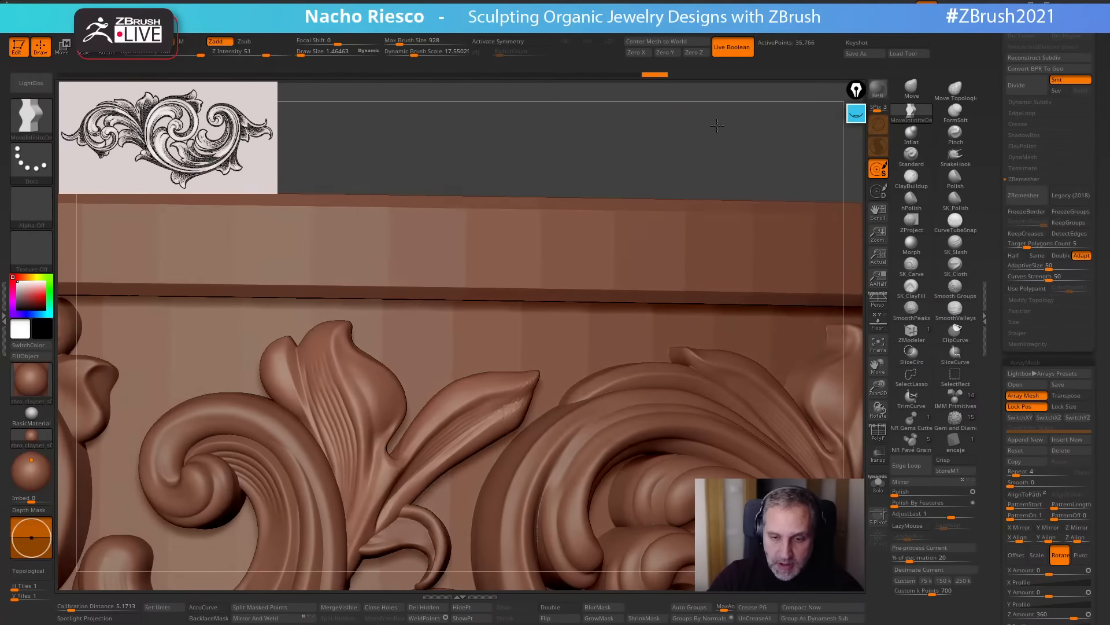
Isolate the leaf in Solo, push the frond's lower edge outward at a draw size of about 1.83 with BackfaceMask on, and undo the last changes.
{"action": "left_click", "coordinate": [878, 491]}
{"action": "mouse_move", "coordinate": [688, 498]}
{"action": "left_mouse_down", "text": "alt"}
{"action": "mouse_move", "coordinate": [682, 544]}
{"action": "mouse_move", "coordinate": [727, 488]}
{"action": "left_mouse_up", "text": "alt"}
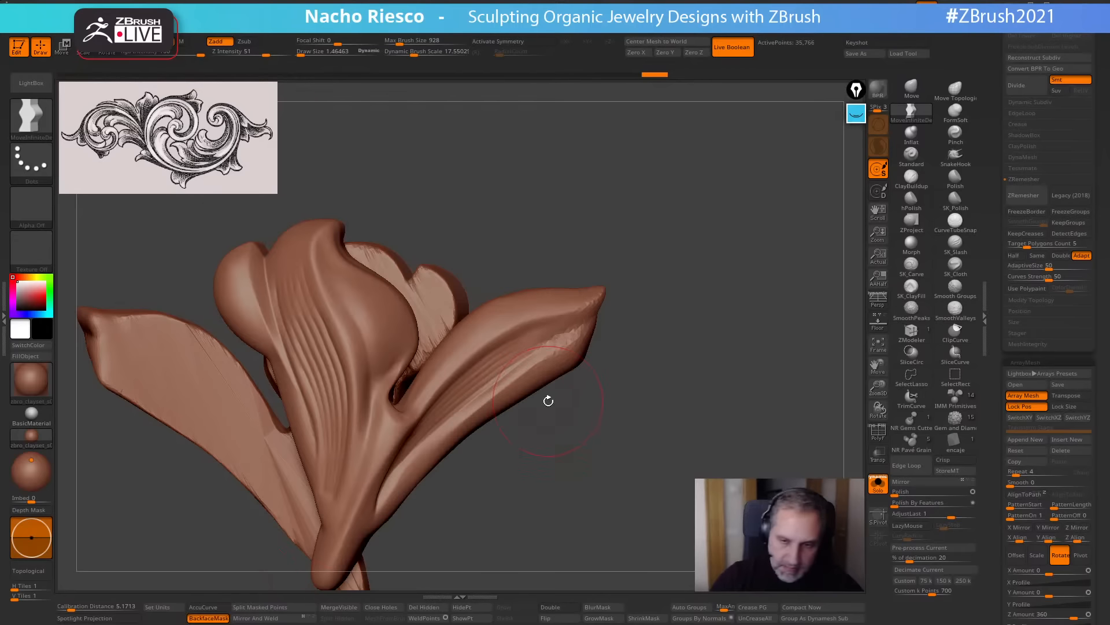
{"action": "key", "text": "s"}
{"action": "mouse_move", "coordinate": [549, 401]}
{"action": "left_mouse_down"}
{"action": "mouse_move", "coordinate": [557, 388]}
{"action": "mouse_move", "coordinate": [513, 413]}
{"action": "mouse_move", "coordinate": [556, 391]}
{"action": "left_mouse_up"}
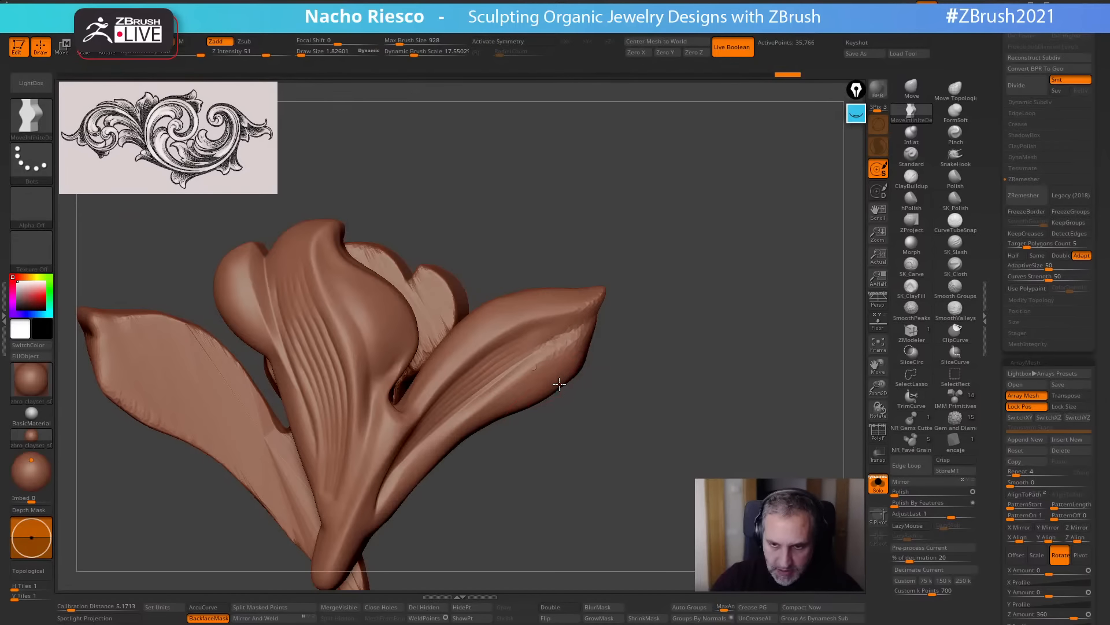
{"action": "key", "text": "ctrl+z"}
{"action": "key", "text": "ctrl+z"}
{"action": "key", "text": "ctrl+z"}
Pull the frond's tip into a sharp point with AccuCurve on and a draw size of about 1.46, and smooth the surface.
{"action": "key", "text": "s"}
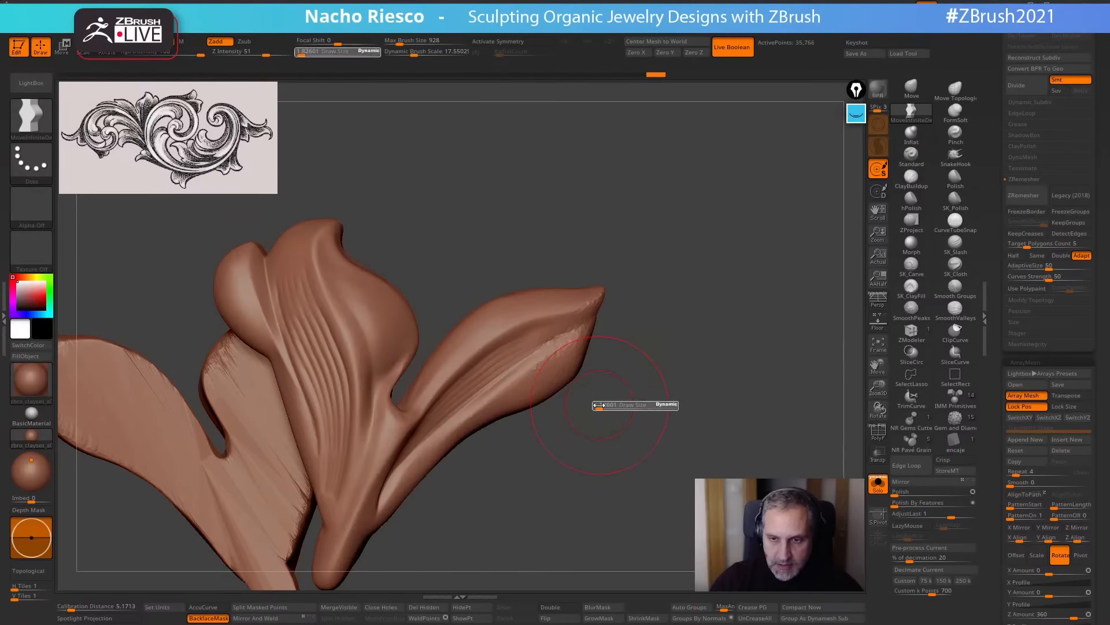
{"action": "key", "text": "s"}
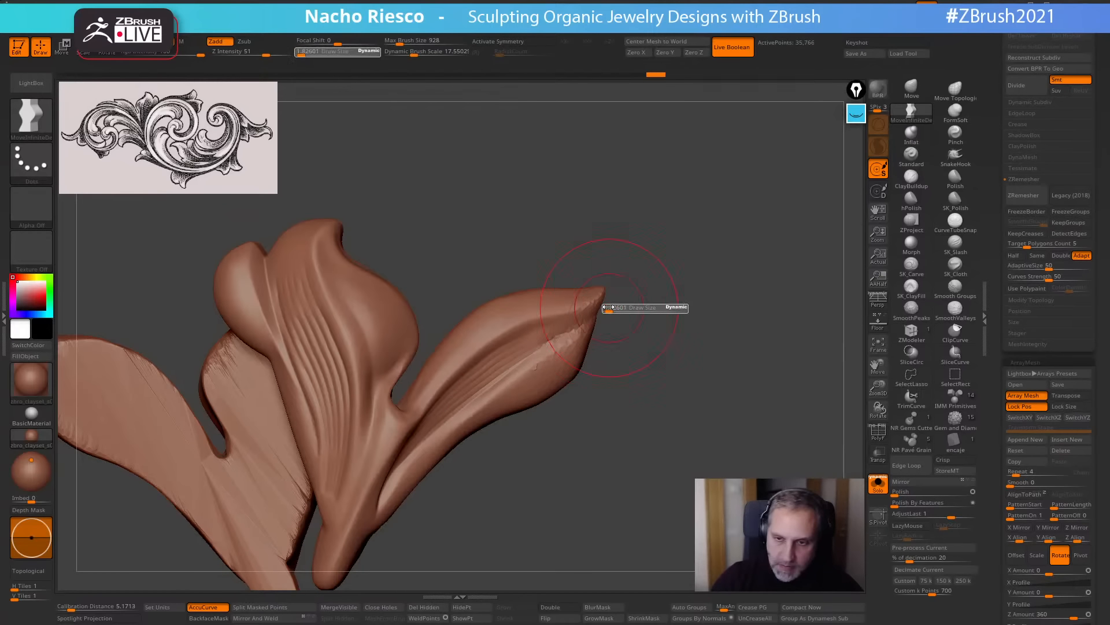
{"action": "left_click_drag", "start_coordinate": [609, 308], "coordinate": [606, 308]}
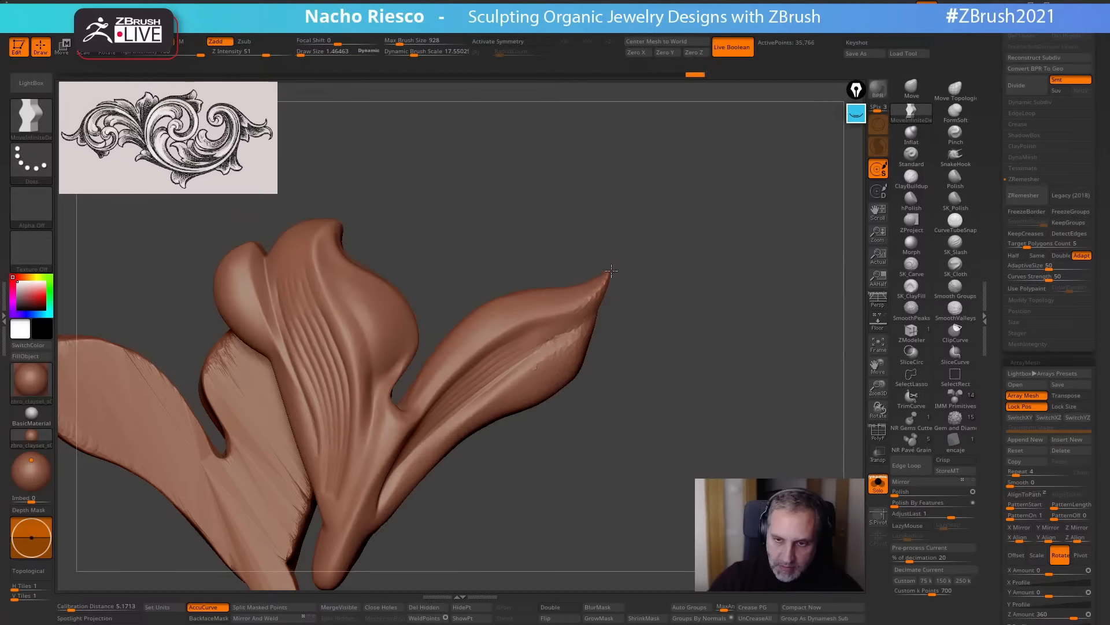
{"action": "key", "text": "shift"}
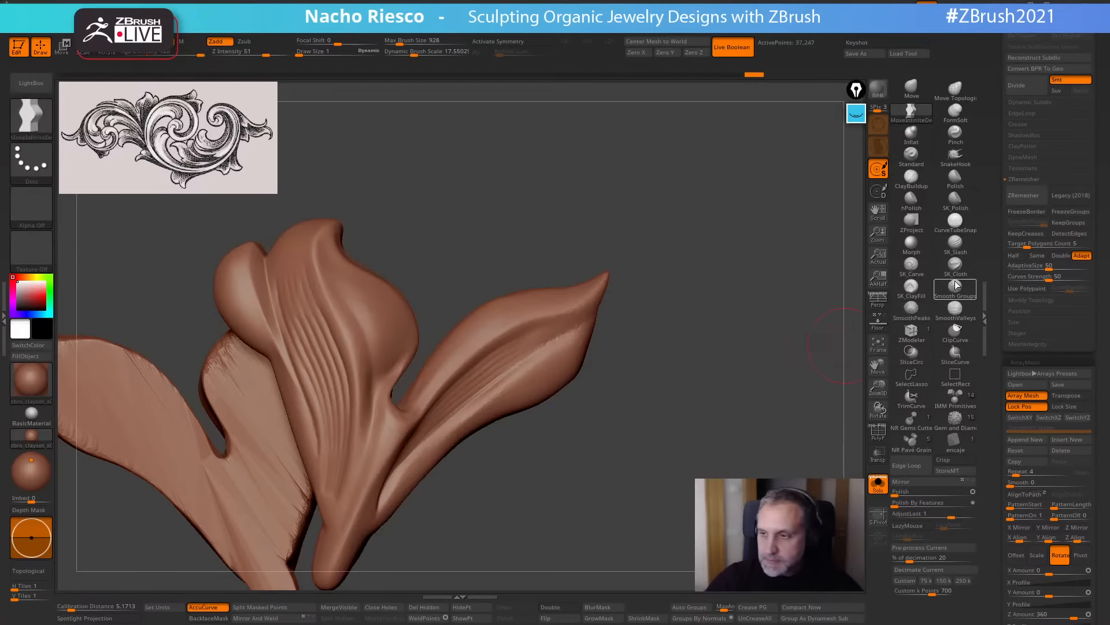
Carve the central groove along the frond up to its tip with the SK_Slash brush at a draw size of about 1.05.
{"action": "key", "text": "s"}
{"action": "left_click", "coordinate": [501, 398]}
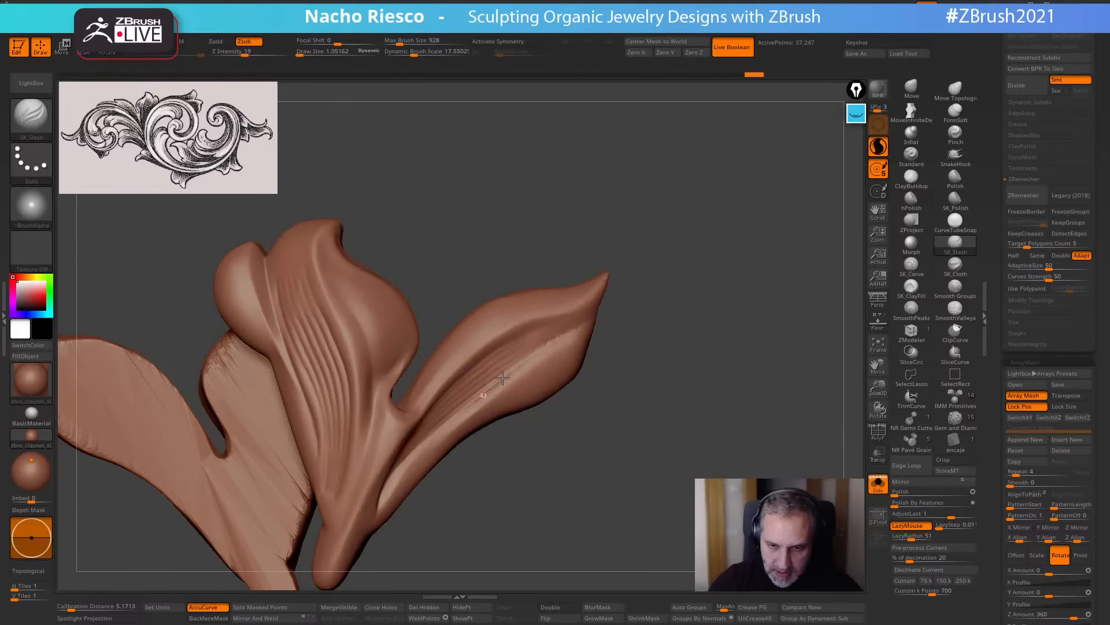
{"action": "mouse_move", "coordinate": [593, 323]}
{"action": "left_mouse_down"}
{"action": "mouse_move", "coordinate": [599, 294]}
{"action": "mouse_move", "coordinate": [627, 337]}
{"action": "mouse_move", "coordinate": [602, 341]}
{"action": "mouse_move", "coordinate": [649, 226]}
{"action": "left_mouse_up"}
{"action": "mouse_move", "coordinate": [708, 387]}
{"action": "left_mouse_down"}
{"action": "mouse_move", "coordinate": [714, 409]}
{"action": "mouse_move", "coordinate": [758, 439]}
{"action": "left_mouse_up"}
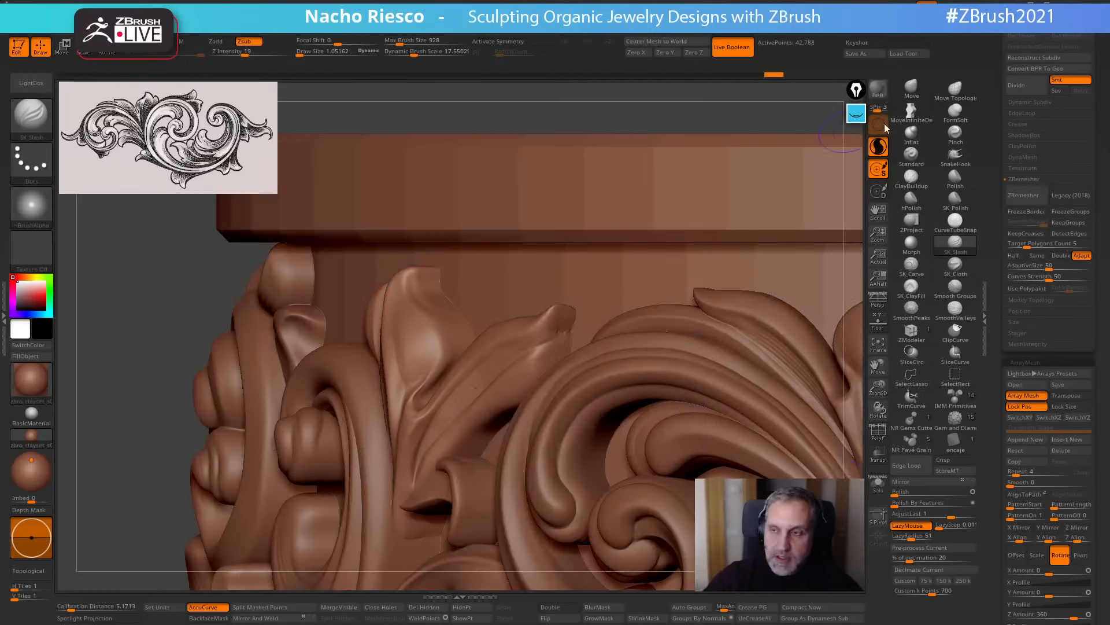
Fit the frond to the band's curvature and adjust its outline beside the neighbouring scroll, using the Move brush at a draw size of about 4.3.
{"action": "left_click", "coordinate": [911, 89]}
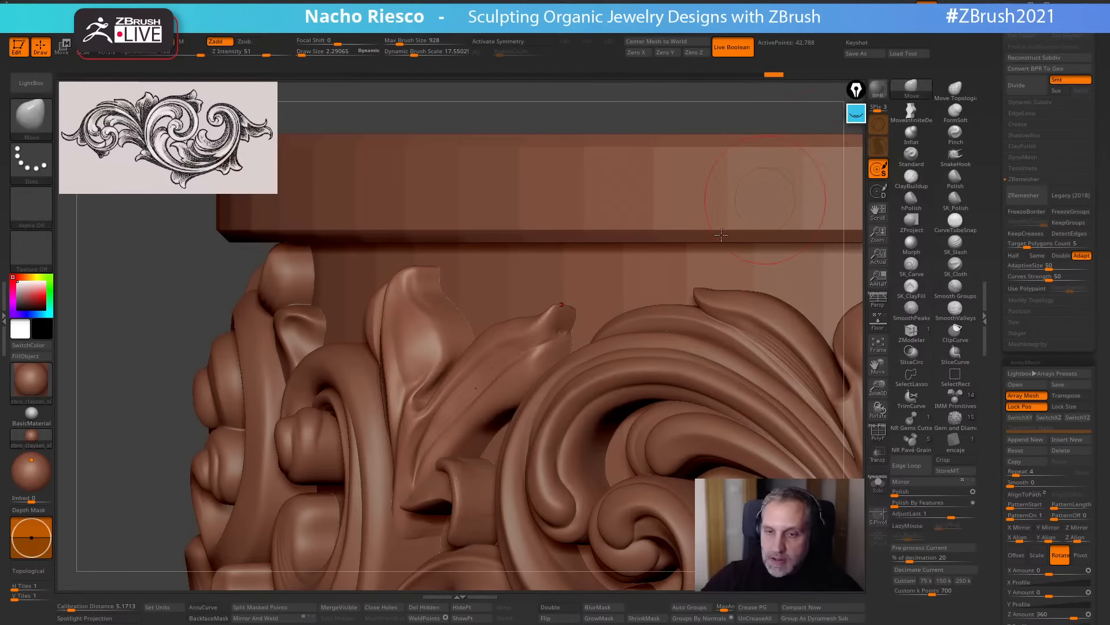
{"action": "right_click_drag", "start_coordinate": [554, 370], "coordinate": [550, 341]}
{"action": "key", "text": "s"}
{"action": "left_click_drag", "start_coordinate": [547, 344], "coordinate": [551, 344]}
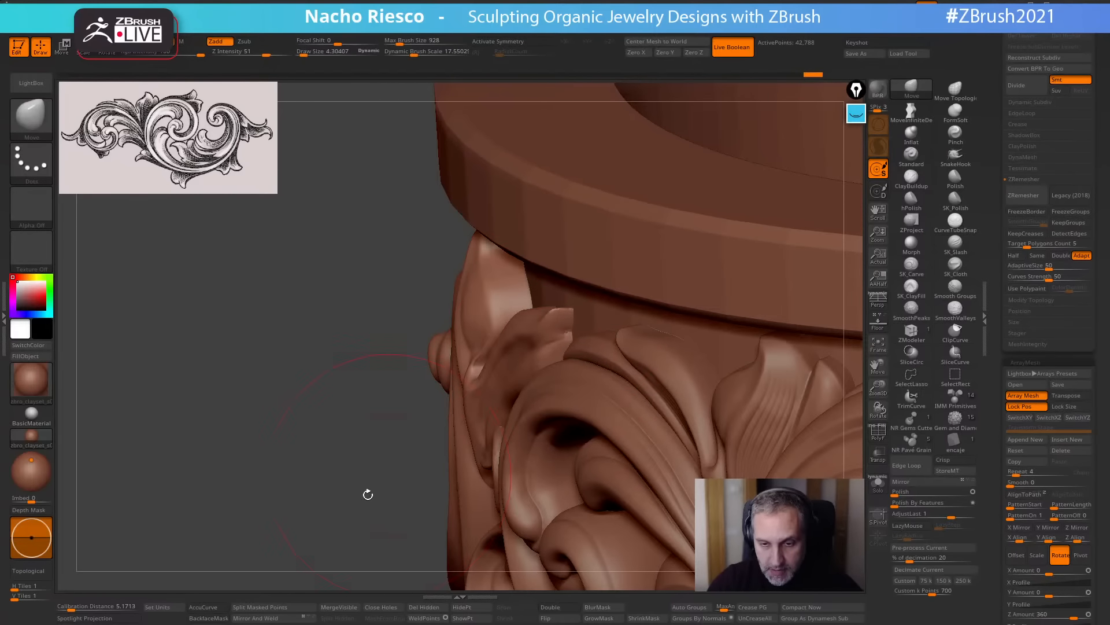
{"action": "left_click_drag", "start_coordinate": [353, 514], "coordinate": [525, 367]}
{"action": "key", "text": "space"}
{"action": "left_click_drag", "start_coordinate": [573, 333], "coordinate": [600, 334]}
{"action": "left_click_drag", "start_coordinate": [627, 114], "coordinate": [621, 194]}
{"action": "mouse_move", "coordinate": [512, 394]}
{"action": "left_mouse_down"}
{"action": "mouse_move", "coordinate": [521, 398]}
{"action": "mouse_move", "coordinate": [468, 400]}
{"action": "mouse_move", "coordinate": [476, 409]}
{"action": "mouse_move", "coordinate": [537, 369]}
{"action": "mouse_move", "coordinate": [499, 421]}
{"action": "left_mouse_up"}
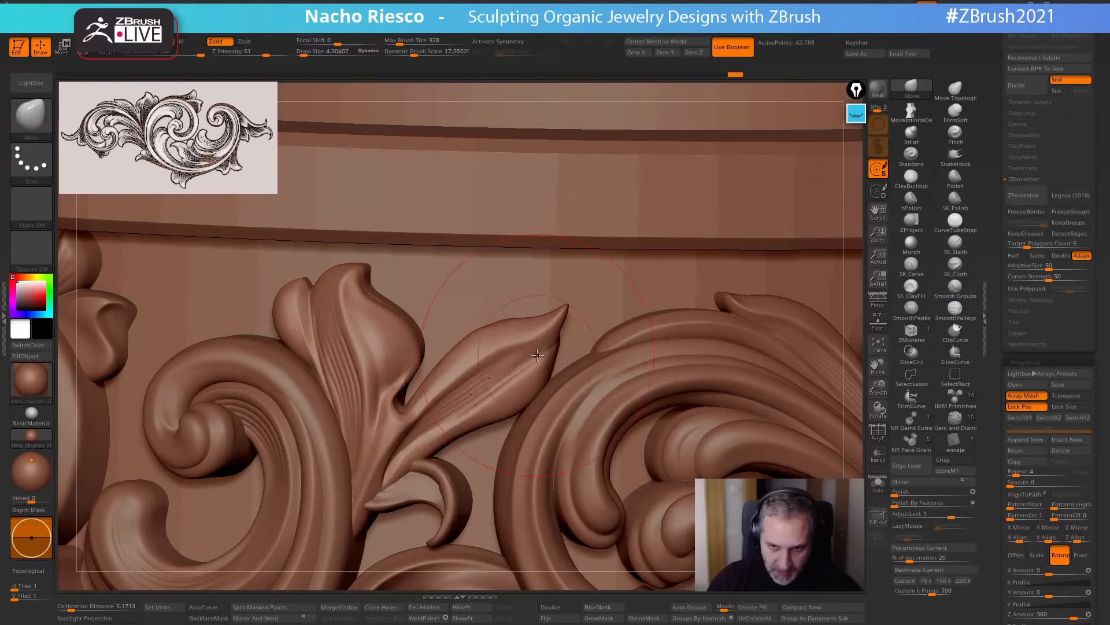
{"action": "left_click_drag", "start_coordinate": [537, 355], "coordinate": [538, 361]}
{"action": "left_click_drag", "start_coordinate": [518, 321], "coordinate": [498, 336]}
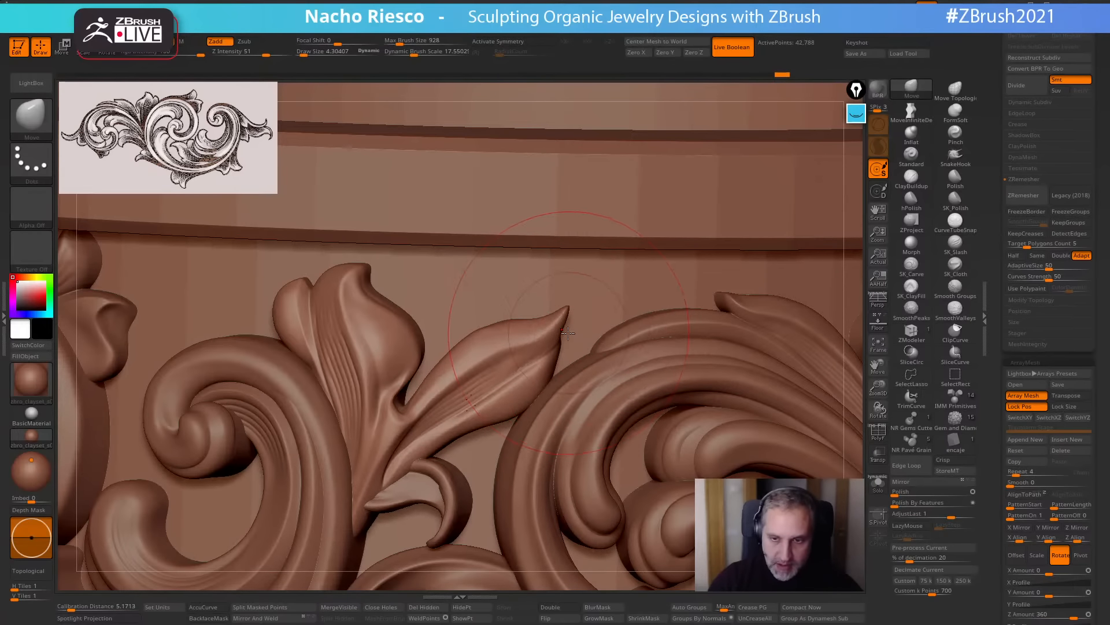
Isolate the leaf in Solo, mask the outer half of the frond, and blur and invert the mask.
{"action": "left_click", "coordinate": [882, 487]}
{"action": "mouse_move", "coordinate": [644, 401]}
{"action": "left_mouse_down"}
{"action": "mouse_move", "coordinate": [569, 491]}
{"action": "mouse_move", "coordinate": [565, 516]}
{"action": "mouse_move", "coordinate": [572, 509]}
{"action": "left_mouse_up"}
{"action": "mouse_move", "coordinate": [614, 320]}
{"action": "left_mouse_down", "text": "ctrl"}
{"action": "mouse_move", "coordinate": [475, 324]}
{"action": "mouse_move", "coordinate": [573, 466]}
{"action": "mouse_move", "coordinate": [613, 399]}
{"action": "left_mouse_up", "text": "ctrl"}
{"action": "left_click_drag", "start_coordinate": [625, 313], "coordinate": [583, 301]}
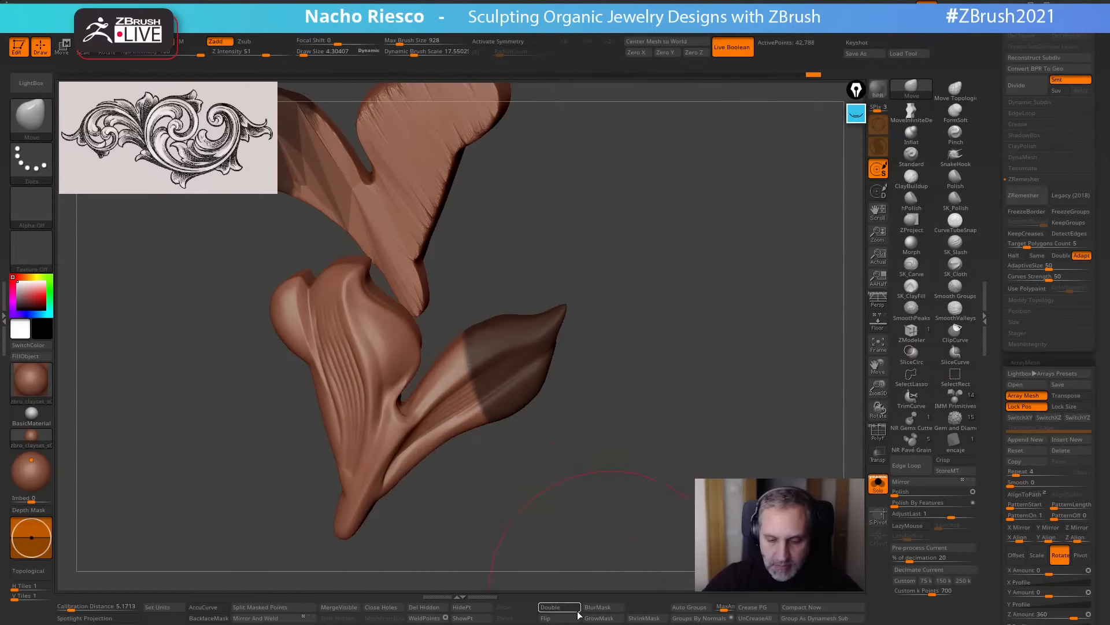
{"action": "left_click", "coordinate": [598, 607]}
{"action": "left_click", "coordinate": [632, 535], "text": "ctrl"}
{"action": "left_click_drag", "start_coordinate": [632, 536], "coordinate": [712, 492]}
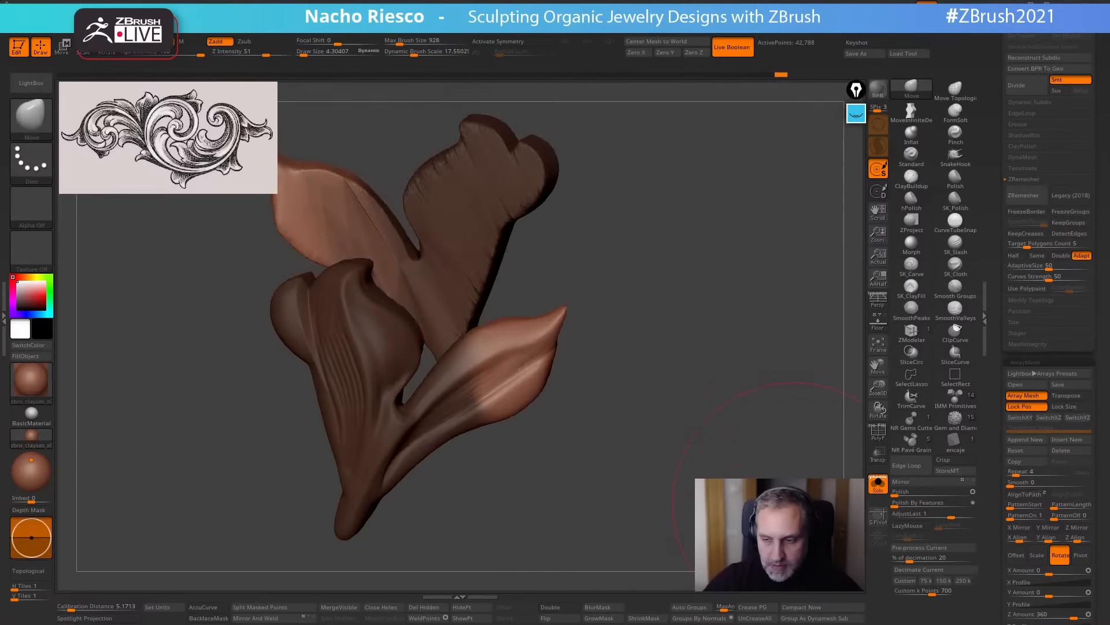
Show the full ring and bend the unmasked frond tip upward with a transpose line drawn along the frond.
{"action": "left_click", "coordinate": [878, 484]}
{"action": "key", "text": "w"}
{"action": "key", "text": "y"}
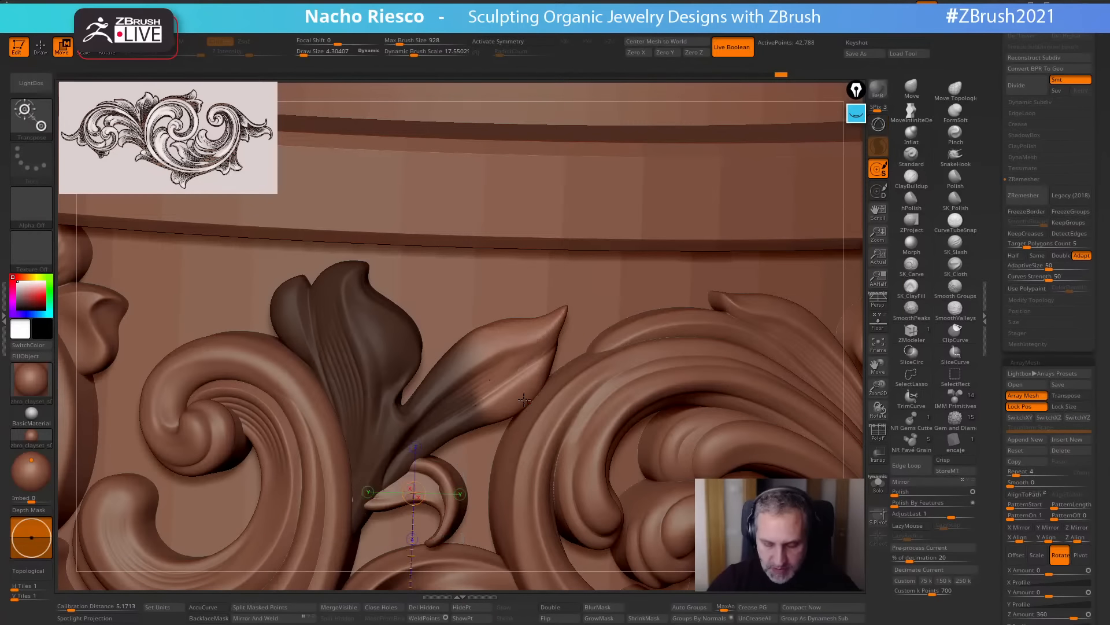
{"action": "left_click_drag", "start_coordinate": [485, 379], "coordinate": [606, 286]}
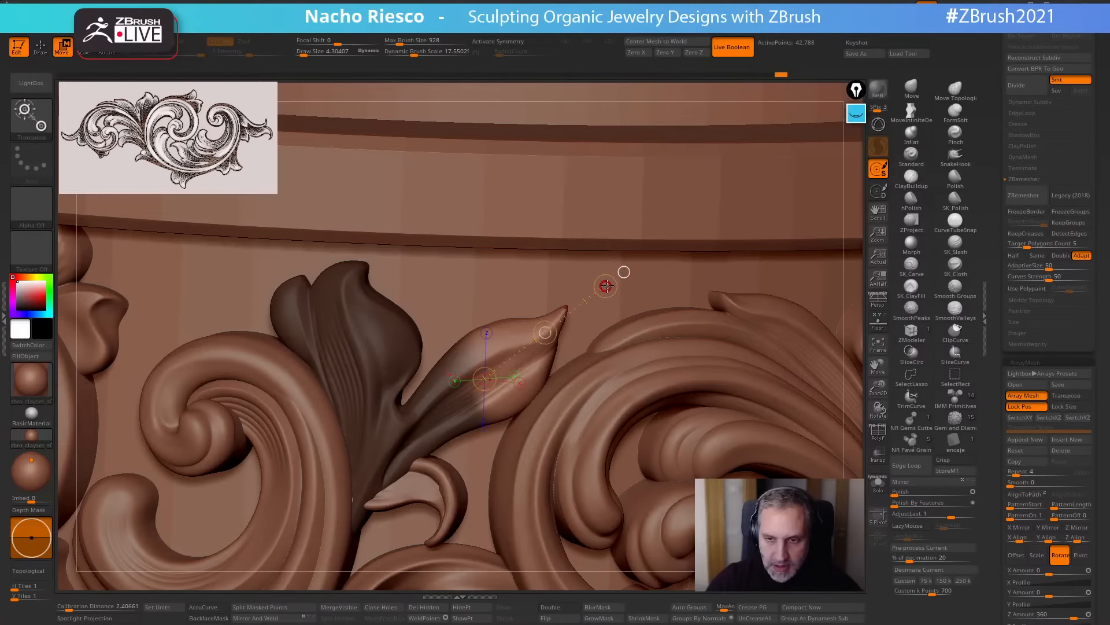
{"action": "mouse_move", "coordinate": [546, 333]}
{"action": "left_mouse_down", "text": "alt"}
{"action": "mouse_move", "coordinate": [539, 306]}
{"action": "mouse_move", "coordinate": [545, 330]}
{"action": "mouse_move", "coordinate": [563, 326]}
{"action": "left_mouse_up", "text": "alt"}
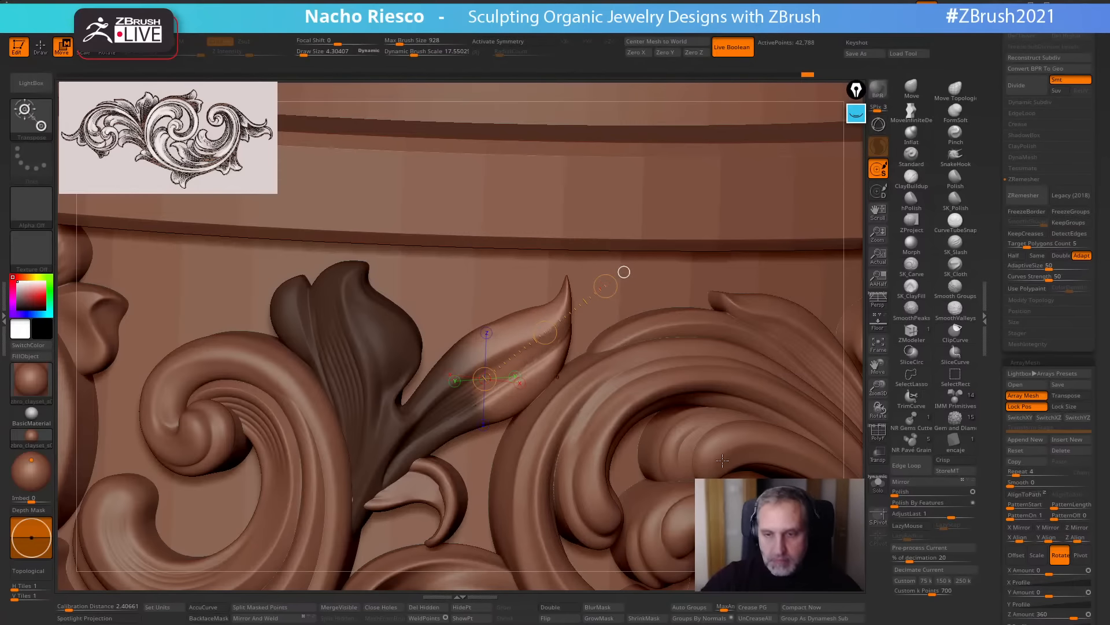
Refine the frond's upper edge with the Move brush at a draw size of 1 and clear the mask.
{"action": "key", "text": "q"}
{"action": "key", "text": "s"}
{"action": "left_click_drag", "start_coordinate": [509, 328], "coordinate": [498, 327]}
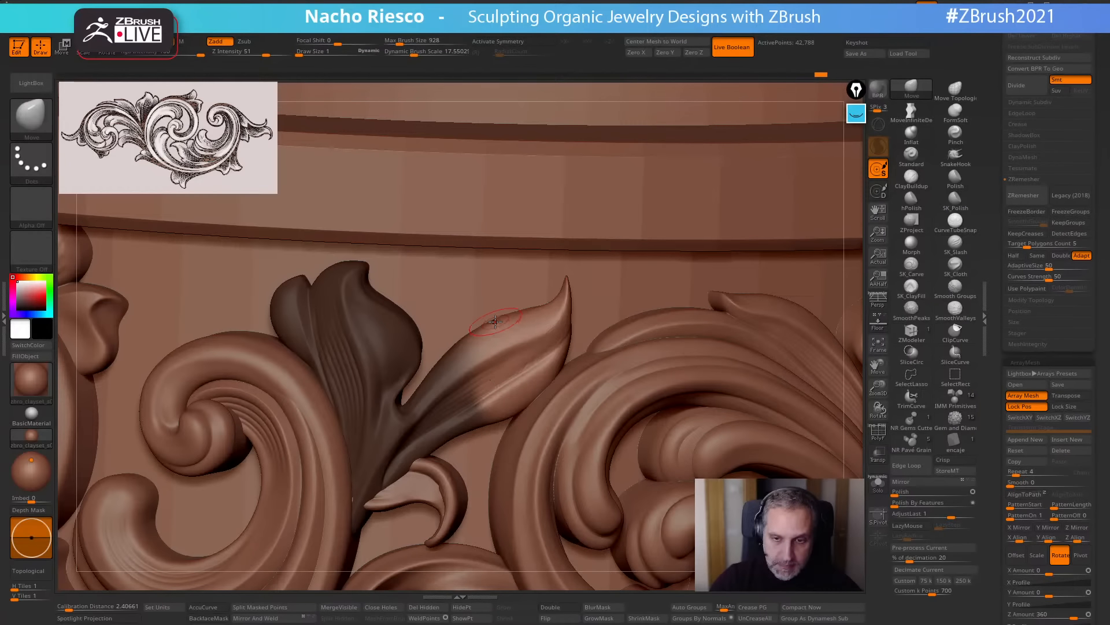
{"action": "left_click", "coordinate": [855, 429], "text": "ctrl"}
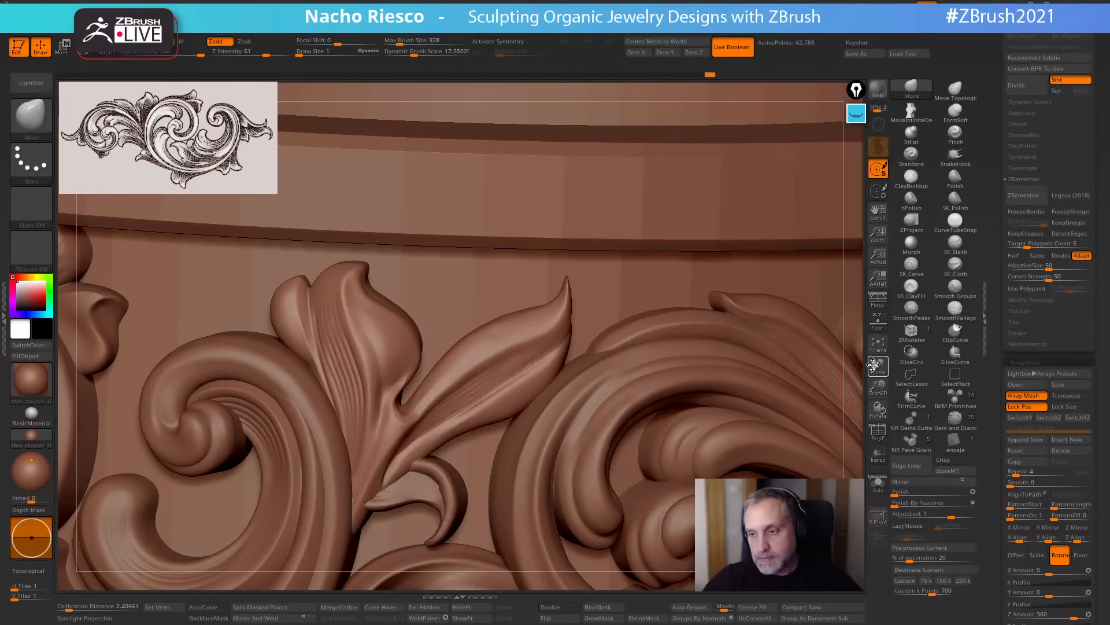
Adjust the frond in the full ring view with the Move infinite-depth brush and AccuCurve, set the draw size to about 4.3, and undo the last stroke.
{"action": "key", "text": "f"}
{"action": "left_click_drag", "start_coordinate": [838, 397], "coordinate": [735, 176], "text": "shift"}
{"action": "left_click_drag", "start_coordinate": [736, 175], "coordinate": [748, 210]}
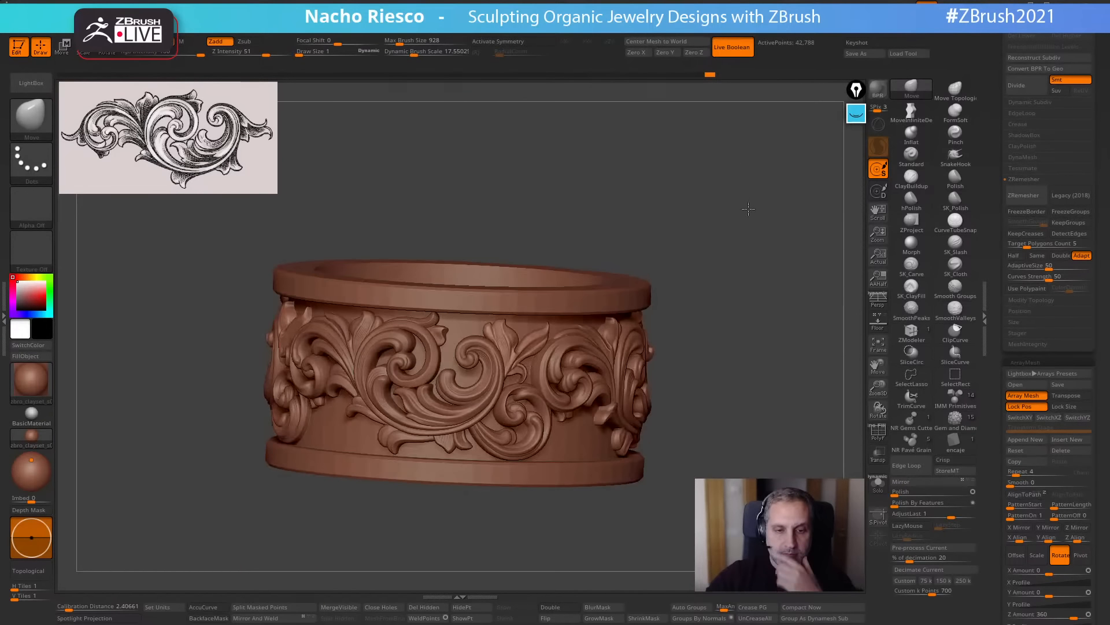
{"action": "mouse_move", "coordinate": [751, 394]}
{"action": "left_mouse_down"}
{"action": "mouse_move", "coordinate": [765, 394]}
{"action": "mouse_move", "coordinate": [755, 393]}
{"action": "mouse_move", "coordinate": [763, 412]}
{"action": "mouse_move", "coordinate": [803, 349]}
{"action": "mouse_move", "coordinate": [778, 414]}
{"action": "mouse_move", "coordinate": [802, 409]}
{"action": "mouse_move", "coordinate": [801, 469]}
{"action": "left_mouse_up"}
{"action": "left_click", "coordinate": [911, 116]}
{"action": "key", "text": "s"}
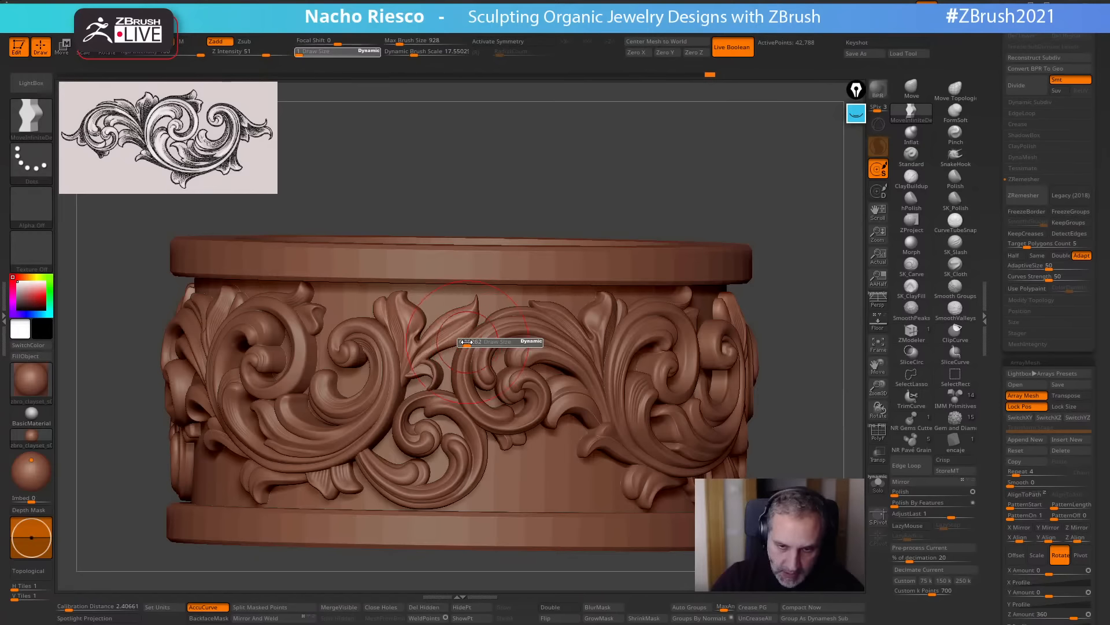
{"action": "left_click_drag", "start_coordinate": [468, 342], "coordinate": [460, 342]}
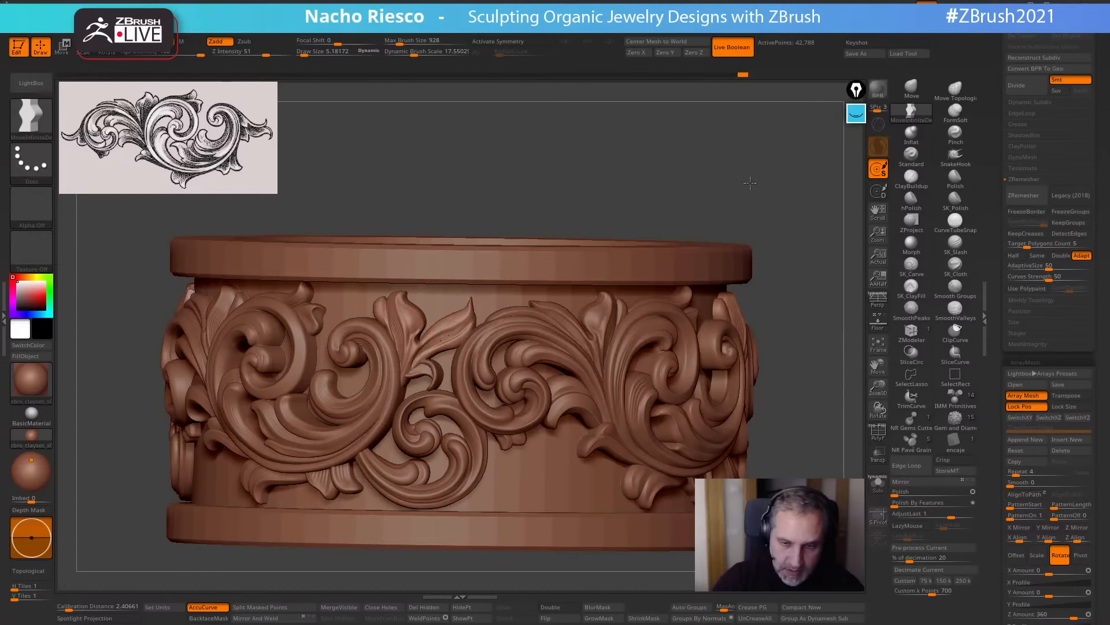
{"action": "left_click_drag", "start_coordinate": [750, 183], "coordinate": [738, 184]}
{"action": "key", "text": "s"}
{"action": "left_click_drag", "start_coordinate": [521, 304], "coordinate": [515, 304]}
{"action": "key", "text": "ctrl+z"}
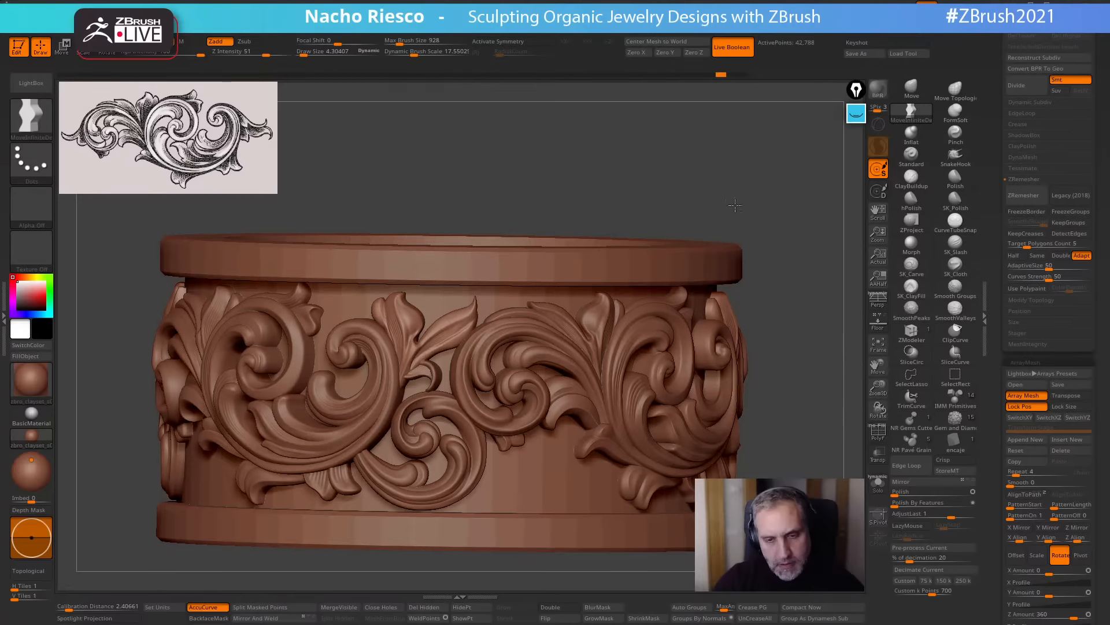
Mask the leaf except the outer frond, adjust the frond's angle and position with a transpose line, and clear the mask.
{"action": "right_click_drag", "start_coordinate": [562, 272], "coordinate": [522, 317], "text": "ctrl"}
{"action": "mouse_move", "coordinate": [542, 196]}
{"action": "left_mouse_down", "text": "ctrl"}
{"action": "mouse_move", "coordinate": [432, 316]}
{"action": "mouse_move", "coordinate": [484, 365]}
{"action": "mouse_move", "coordinate": [493, 296]}
{"action": "left_mouse_up", "text": "ctrl"}
{"action": "left_click", "coordinate": [828, 436], "text": "ctrl"}
{"action": "key", "text": "r"}
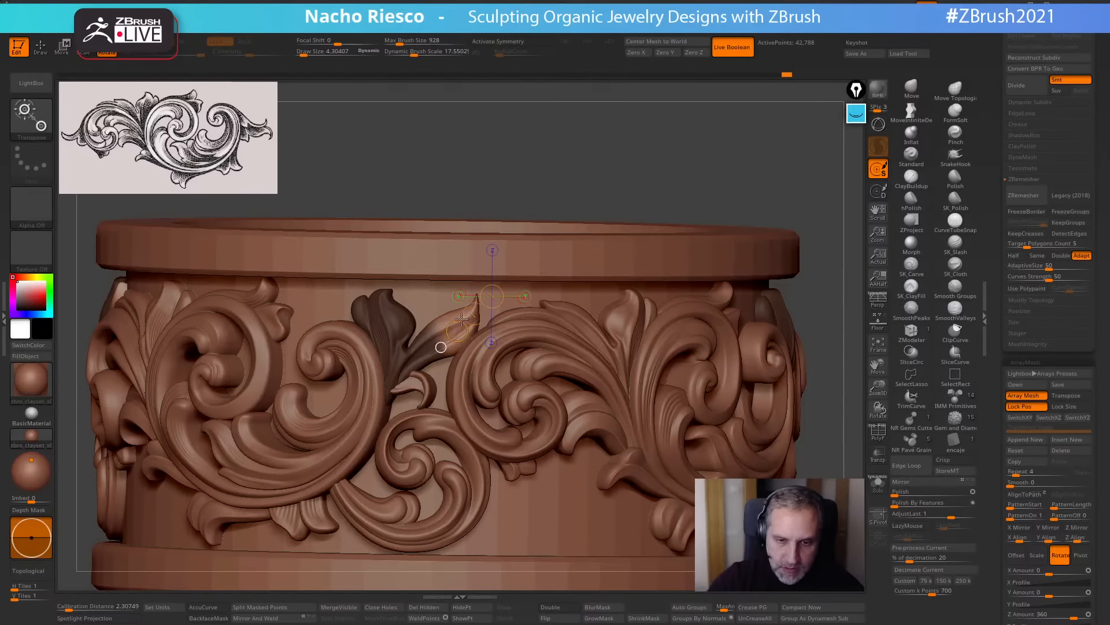
{"action": "left_click", "coordinate": [443, 335]}
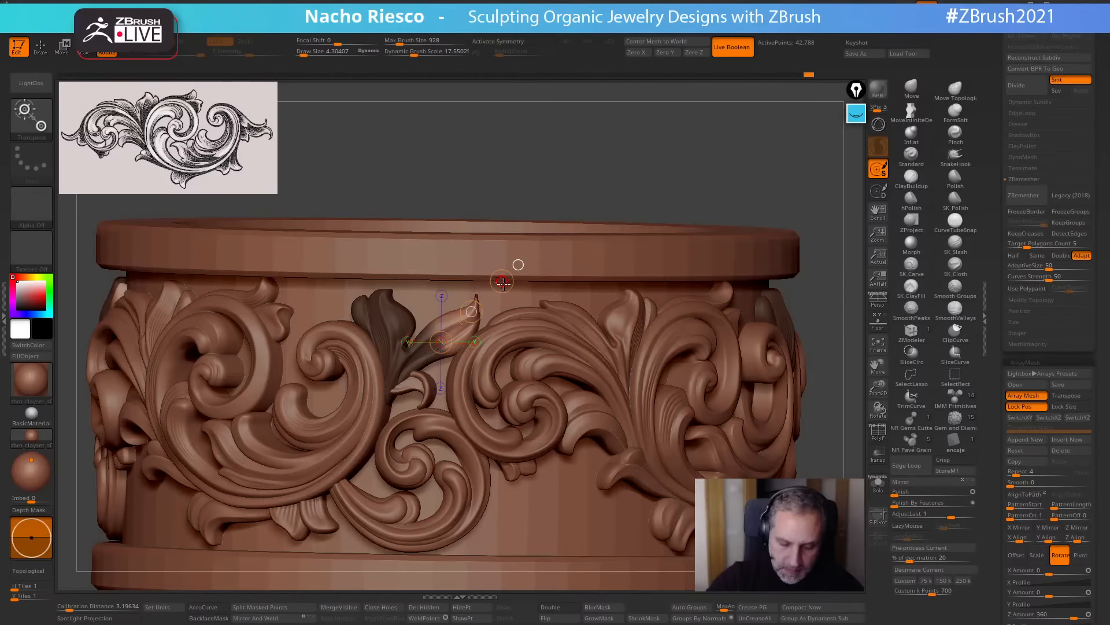
{"action": "key", "text": "w"}
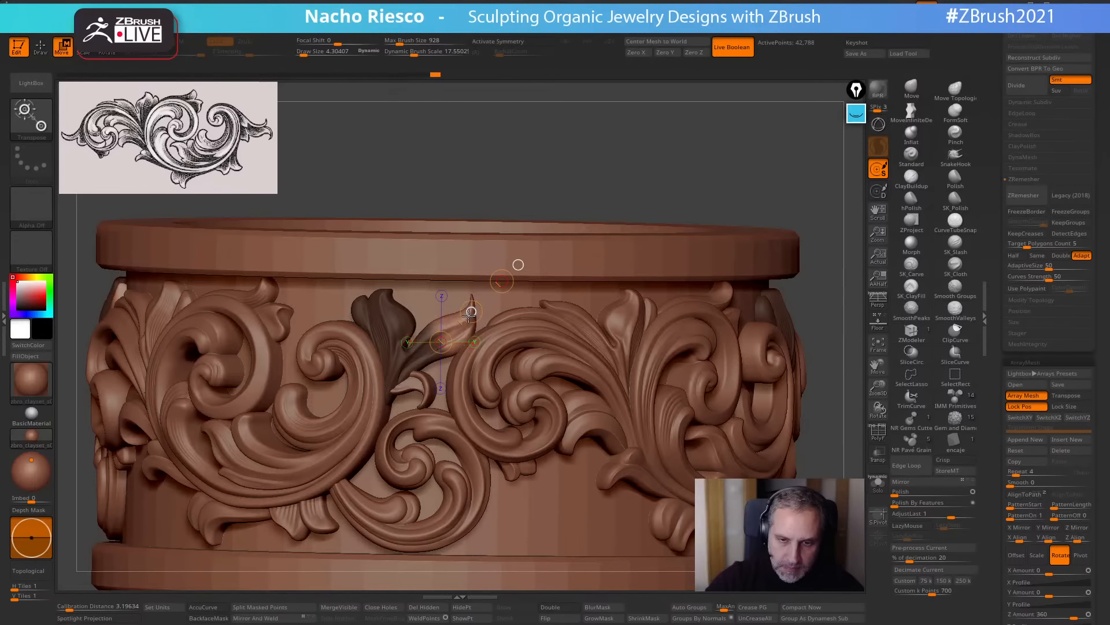
{"action": "key", "text": "q"}
{"action": "left_click_drag", "start_coordinate": [573, 169], "coordinate": [581, 272], "text": "ctrl"}
Smooth the outer frond's surface, first at a draw size of about 1.46, and in Solo at about 1.05.
{"action": "key", "text": "s"}
{"action": "left_click", "coordinate": [569, 172]}
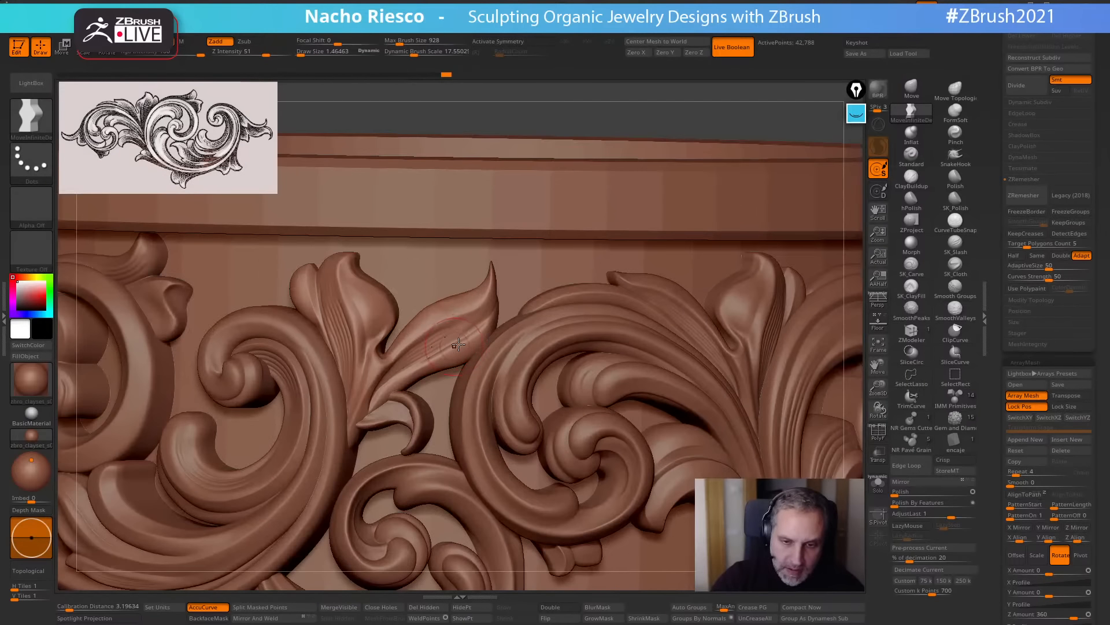
{"action": "left_click_drag", "start_coordinate": [455, 344], "coordinate": [436, 302], "text": "shift"}
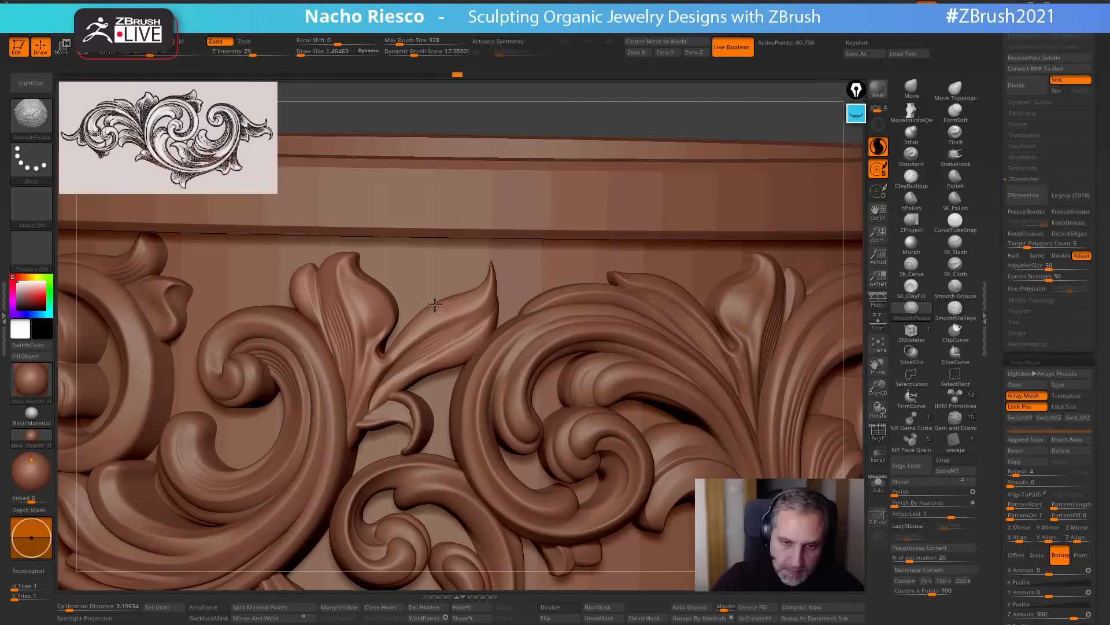
{"action": "left_click", "coordinate": [878, 484]}
{"action": "left_click_drag", "start_coordinate": [704, 417], "coordinate": [593, 555], "text": "alt"}
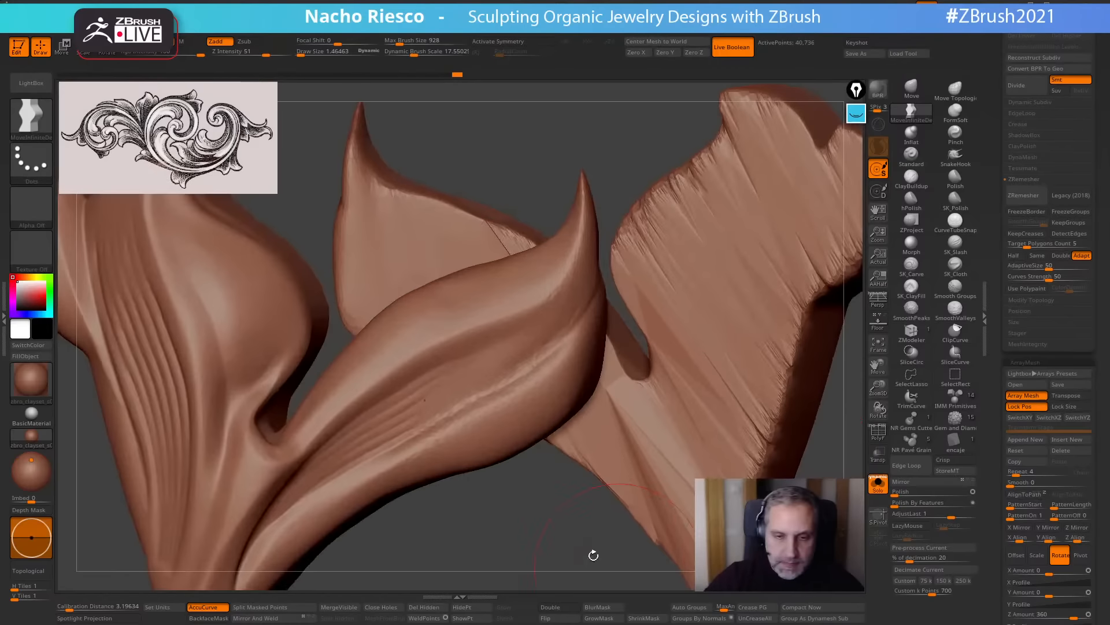
{"action": "key", "text": "s"}
{"action": "left_click", "coordinate": [466, 308]}
{"action": "mouse_move", "coordinate": [445, 306]}
{"action": "left_mouse_down", "text": "shift"}
{"action": "mouse_move", "coordinate": [432, 303]}
{"action": "mouse_move", "coordinate": [537, 305]}
{"action": "left_mouse_up", "text": "shift"}
{"action": "left_click_drag", "start_coordinate": [558, 557], "coordinate": [573, 534], "text": "alt"}
Carve grooves along the frond up to its tip with SK_Slash at draw size 1, soften them, and show the full ring.
{"action": "left_click", "coordinate": [953, 245]}
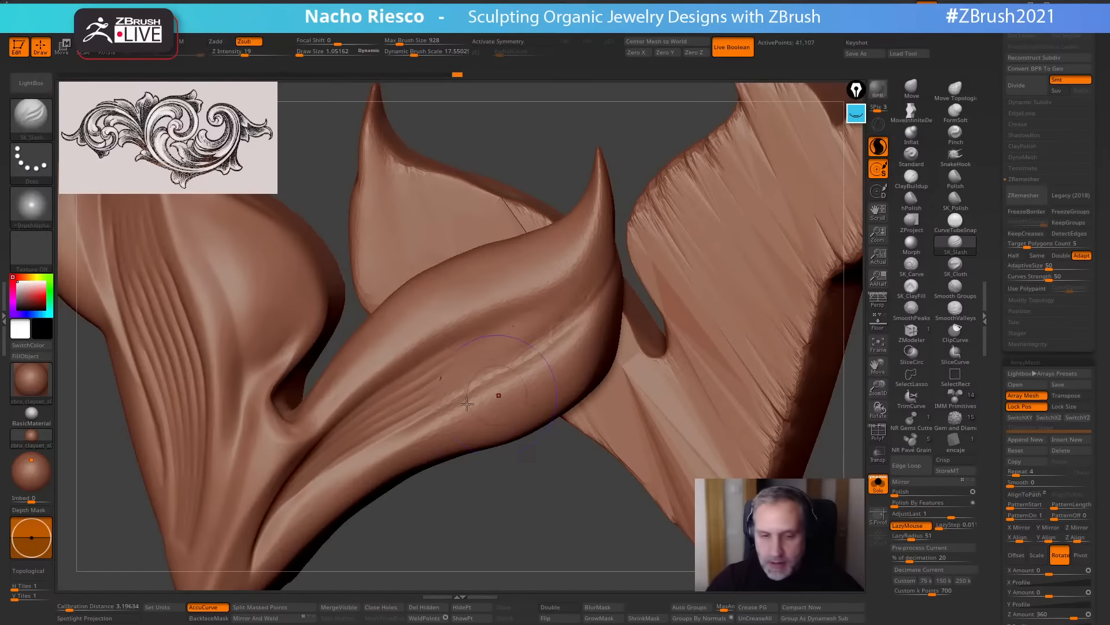
{"action": "key", "text": "s"}
{"action": "left_click_drag", "start_coordinate": [460, 406], "coordinate": [462, 406]}
{"action": "mouse_move", "coordinate": [395, 449]}
{"action": "left_mouse_down"}
{"action": "mouse_move", "coordinate": [550, 358]}
{"action": "mouse_move", "coordinate": [542, 365]}
{"action": "left_mouse_up"}
{"action": "mouse_move", "coordinate": [393, 445]}
{"action": "left_mouse_down"}
{"action": "mouse_move", "coordinate": [567, 336]}
{"action": "mouse_move", "coordinate": [614, 162]}
{"action": "left_mouse_up"}
{"action": "mouse_move", "coordinate": [406, 347]}
{"action": "left_mouse_down"}
{"action": "mouse_move", "coordinate": [540, 278]}
{"action": "mouse_move", "coordinate": [605, 151]}
{"action": "left_mouse_up"}
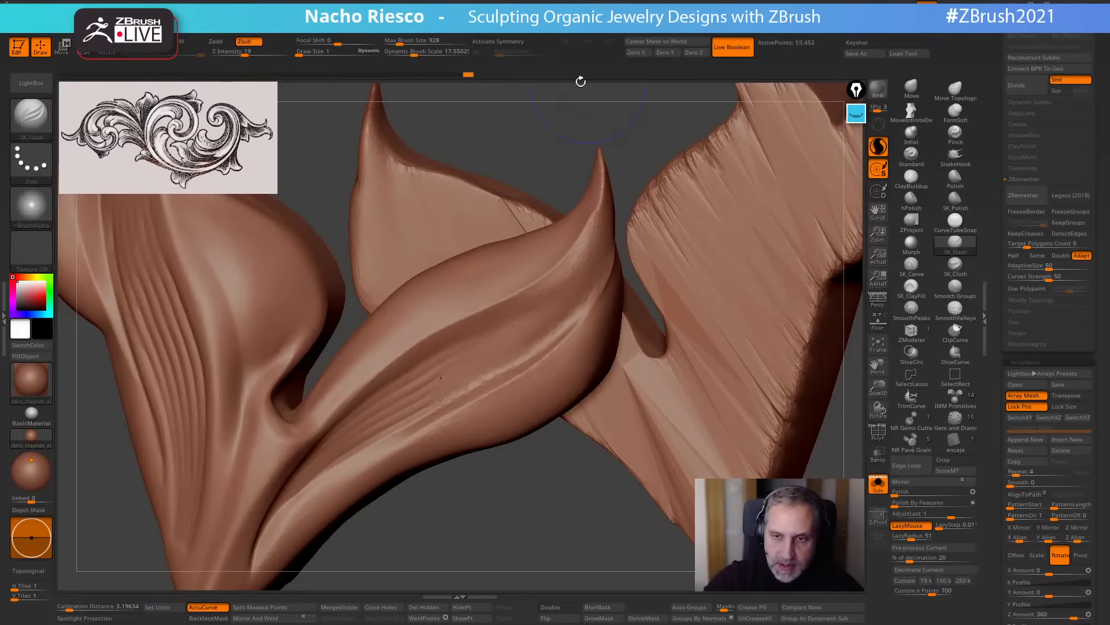
{"action": "key", "text": "shift"}
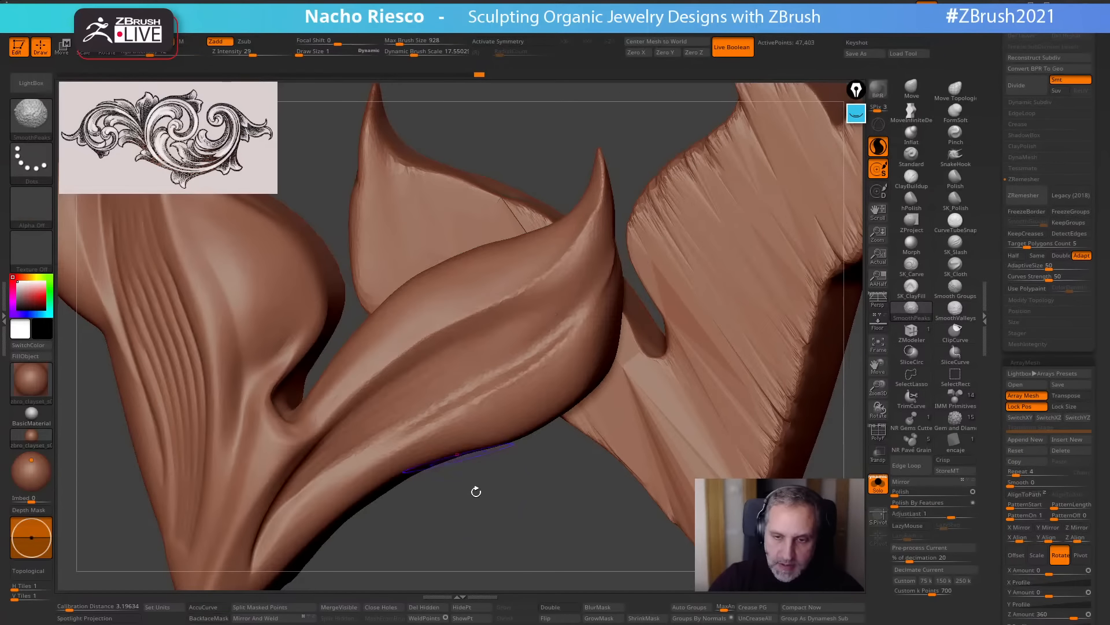
{"action": "left_click_drag", "start_coordinate": [476, 492], "coordinate": [530, 474], "text": "alt"}
{"action": "left_click", "coordinate": [878, 485]}
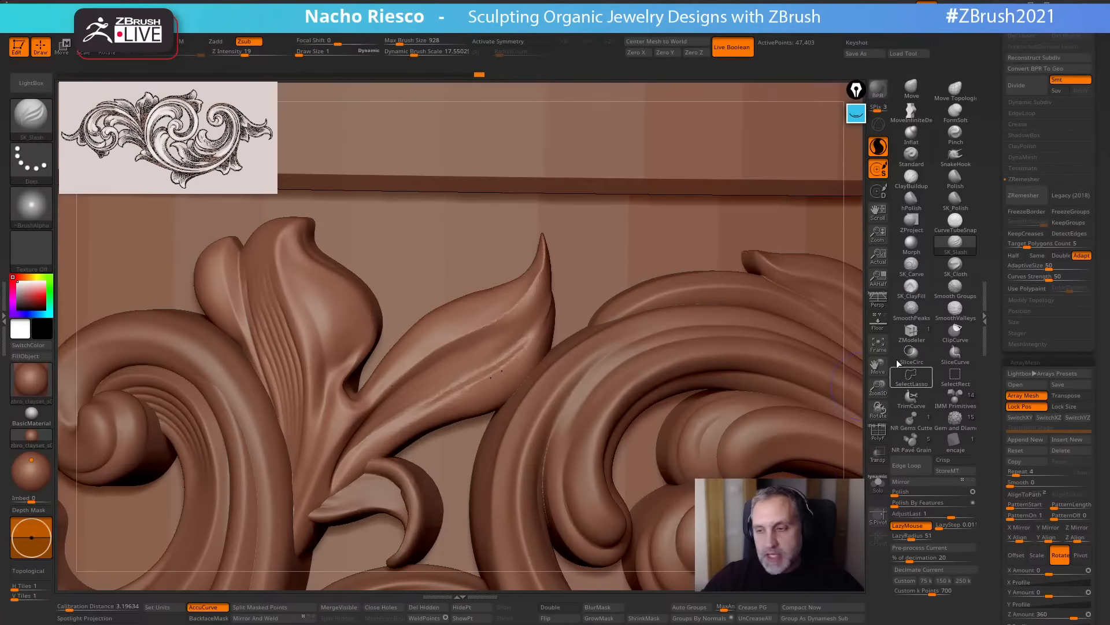
{"action": "key", "text": "f"}
{"action": "mouse_move", "coordinate": [770, 432]}
{"action": "left_mouse_down", "text": "alt"}
{"action": "mouse_move", "coordinate": [776, 409]}
{"action": "mouse_move", "coordinate": [741, 432]}
{"action": "left_mouse_up", "text": "alt"}
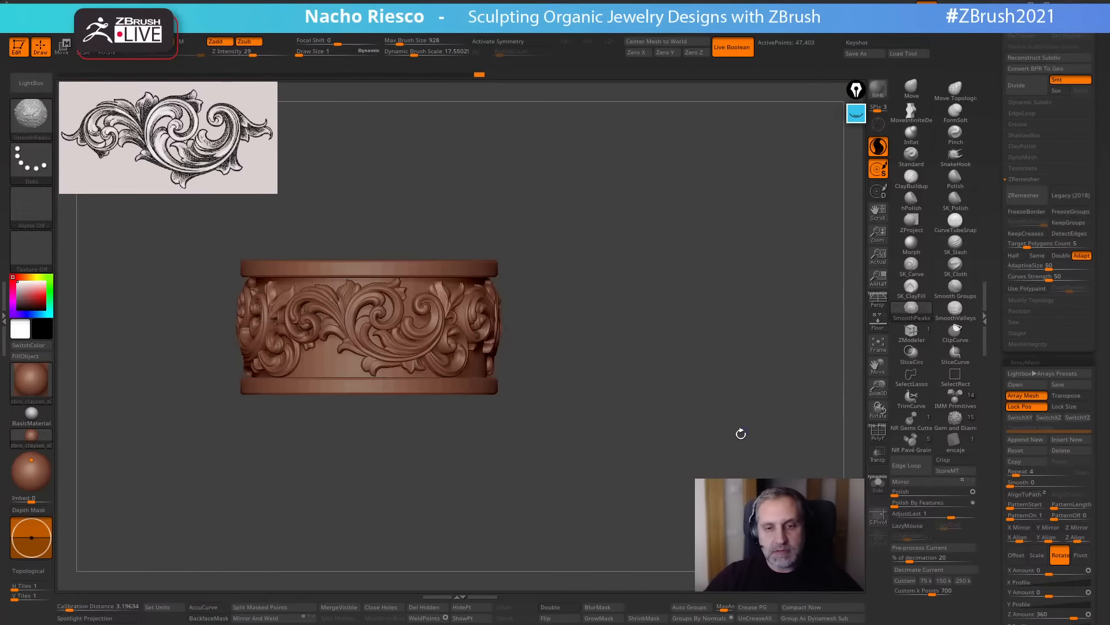
{"action": "left_click_drag", "start_coordinate": [684, 468], "coordinate": [625, 475]}
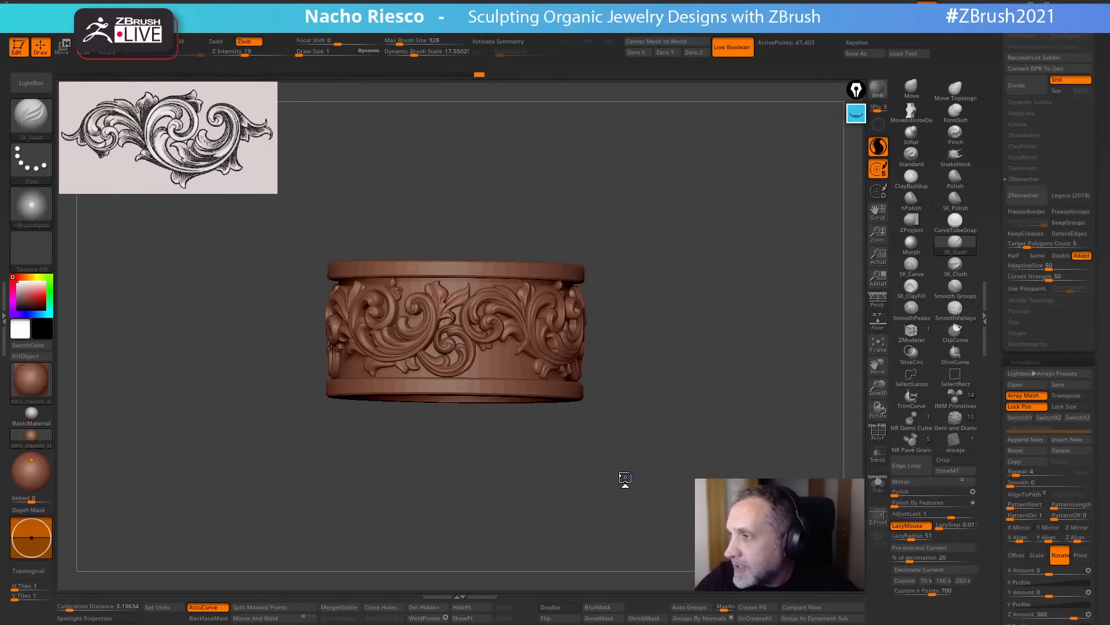
Erase the old screen annotations, write "EPIC PEN" in black with an arrow to the pen tools, and return to the cursor.
{"action": "left_click", "coordinate": [857, 112]}
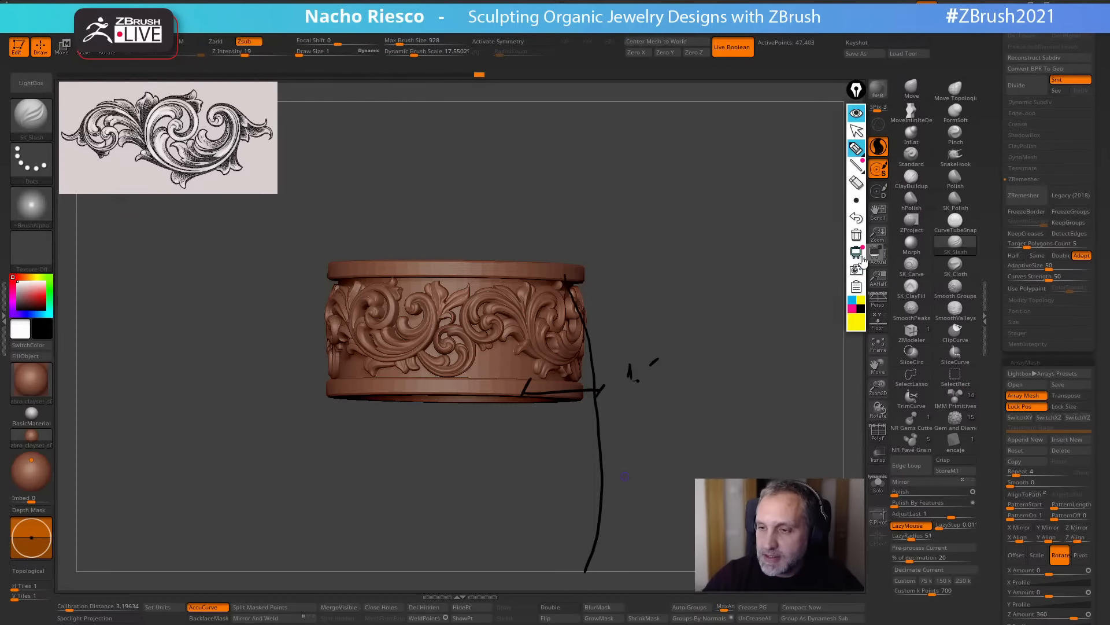
{"action": "left_click", "coordinate": [856, 235]}
{"action": "left_click", "coordinate": [860, 308]}
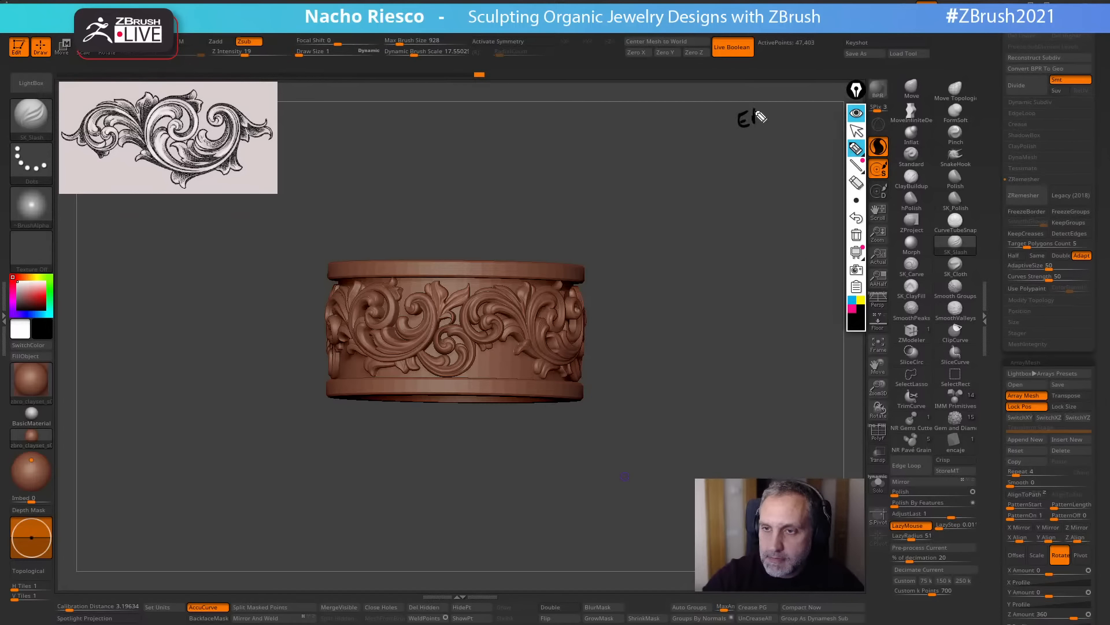
{"action": "mouse_move", "coordinate": [761, 136]}
{"action": "left_mouse_down"}
{"action": "mouse_move", "coordinate": [764, 149]}
{"action": "mouse_move", "coordinate": [785, 144]}
{"action": "left_mouse_up"}
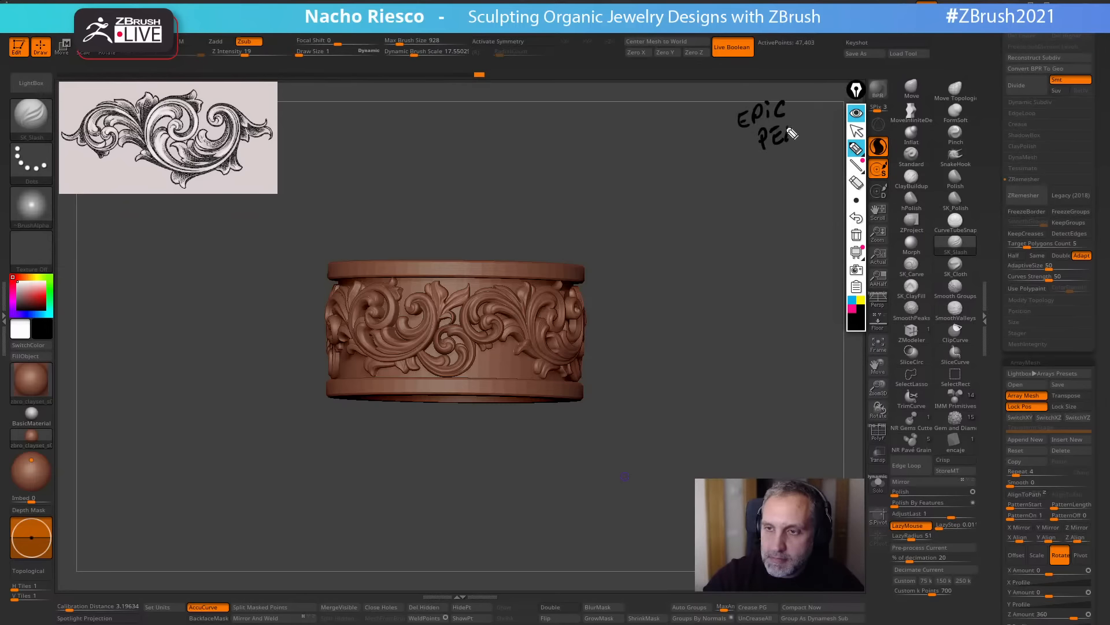
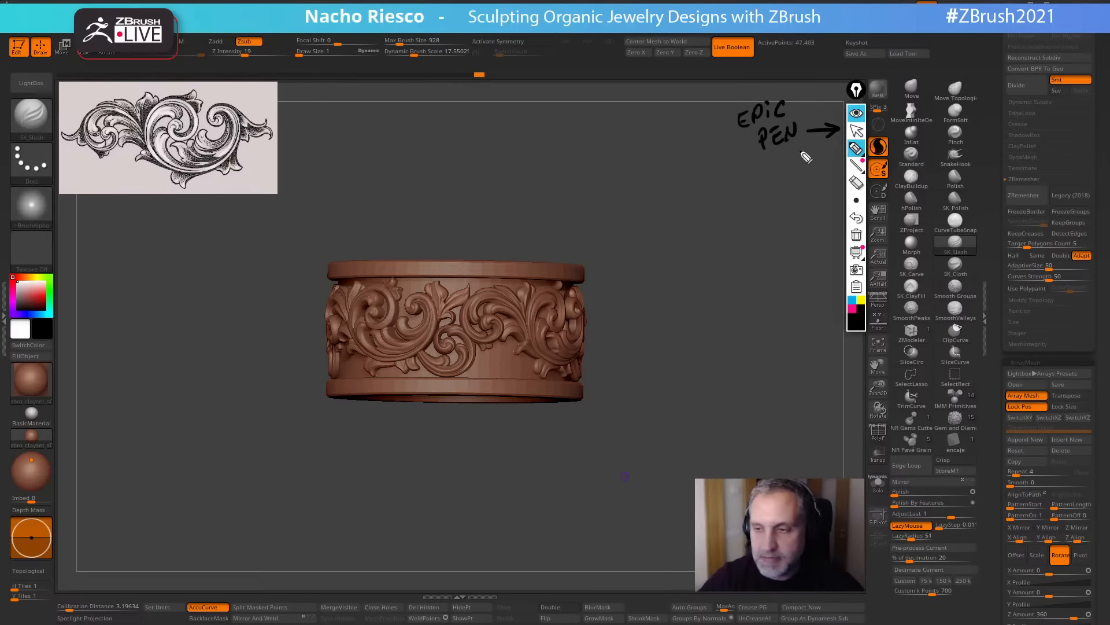
{"action": "left_click", "coordinate": [856, 132]}
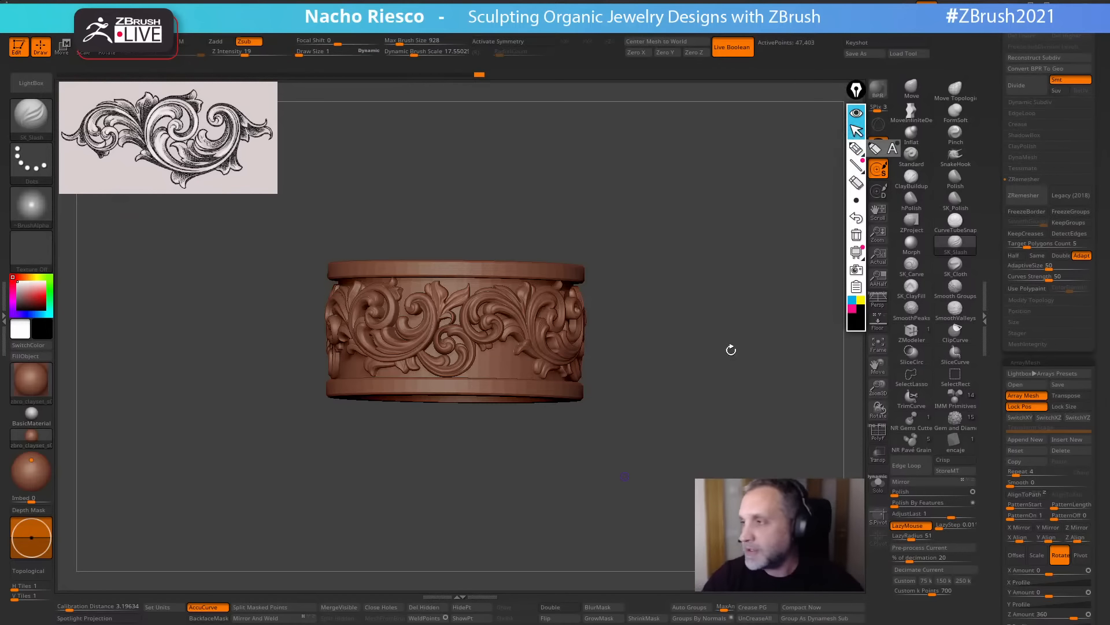
Examine the ring's rim profile and ornament band in close-up and full view, erasing the stray pen stroke.
{"action": "mouse_move", "coordinate": [727, 357]}
{"action": "left_mouse_down"}
{"action": "mouse_move", "coordinate": [719, 258]}
{"action": "mouse_move", "coordinate": [573, 318]}
{"action": "mouse_move", "coordinate": [550, 389]}
{"action": "mouse_move", "coordinate": [580, 436]}
{"action": "mouse_move", "coordinate": [642, 404]}
{"action": "mouse_move", "coordinate": [610, 339]}
{"action": "left_mouse_up"}
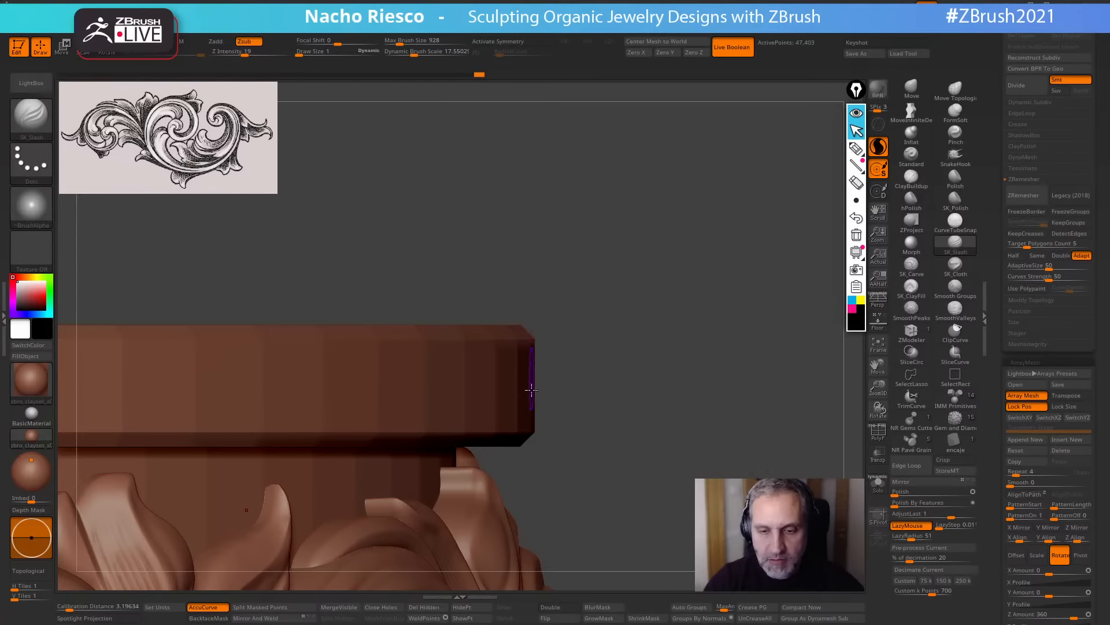
{"action": "left_click_drag", "start_coordinate": [601, 340], "coordinate": [785, 374], "text": "alt"}
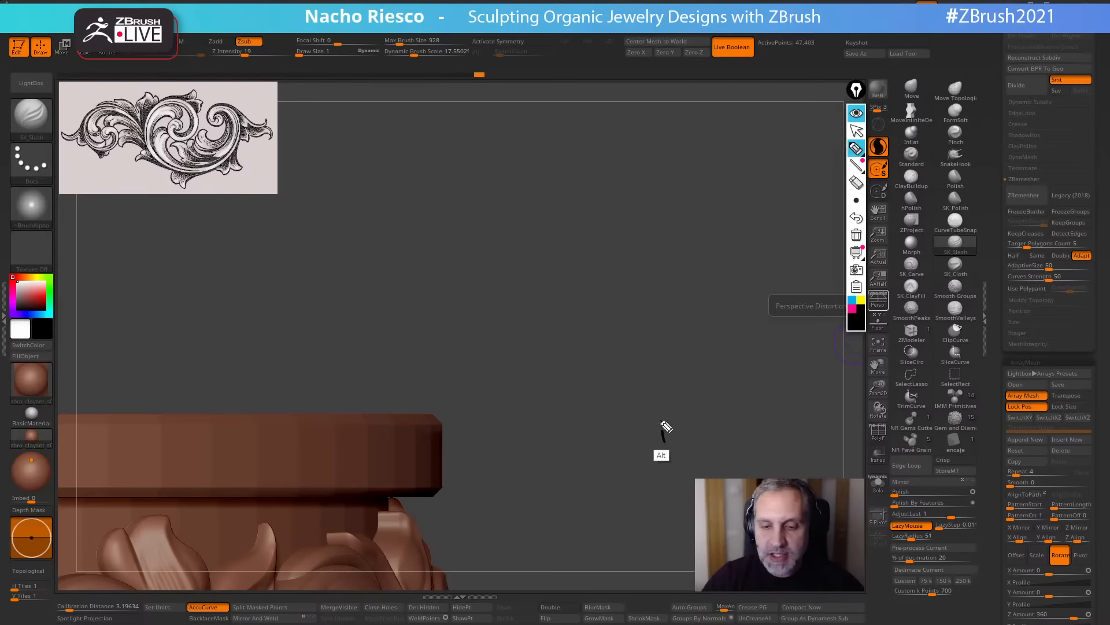
{"action": "left_click_drag", "start_coordinate": [664, 440], "coordinate": [652, 363]}
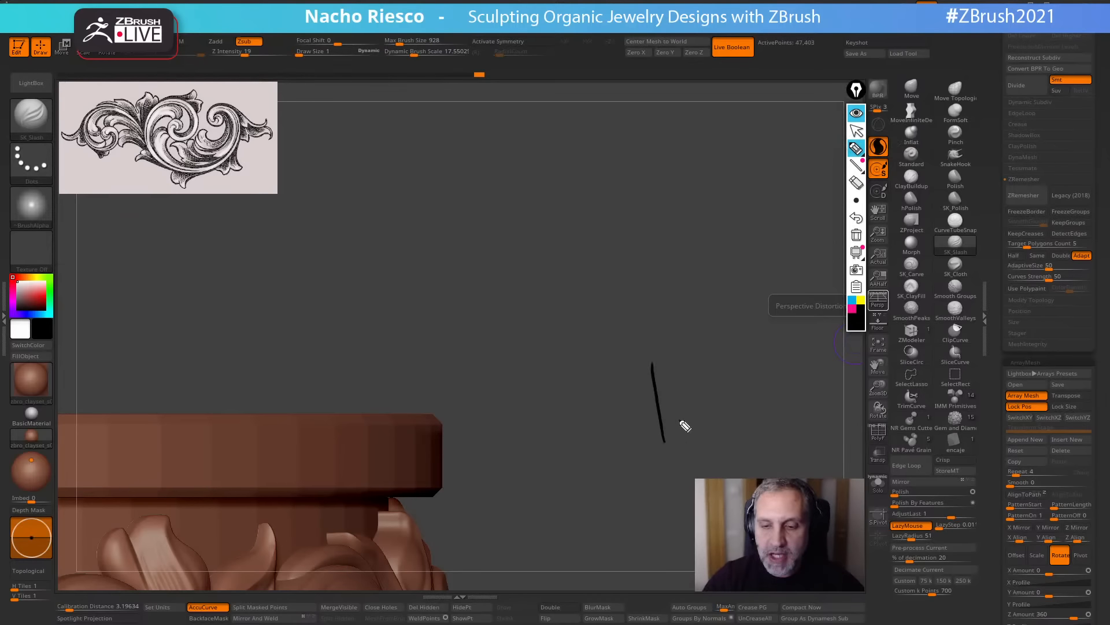
{"action": "left_click", "coordinate": [856, 235]}
{"action": "left_click", "coordinate": [857, 134]}
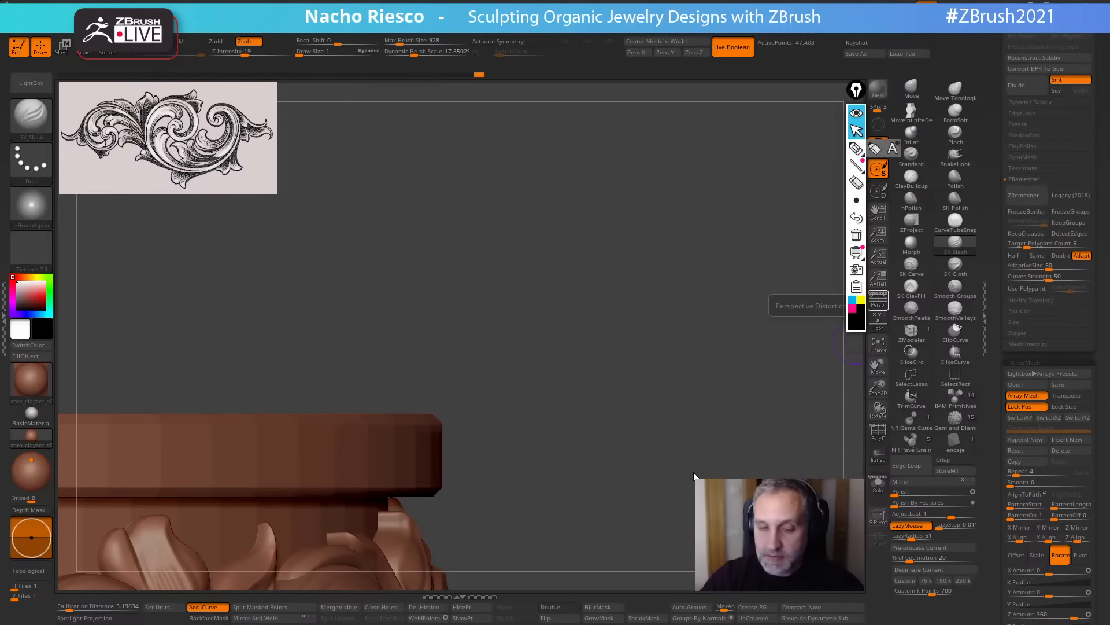
{"action": "mouse_move", "coordinate": [677, 484]}
{"action": "left_mouse_down"}
{"action": "mouse_move", "coordinate": [674, 416]}
{"action": "mouse_move", "coordinate": [817, 397]}
{"action": "left_mouse_up"}
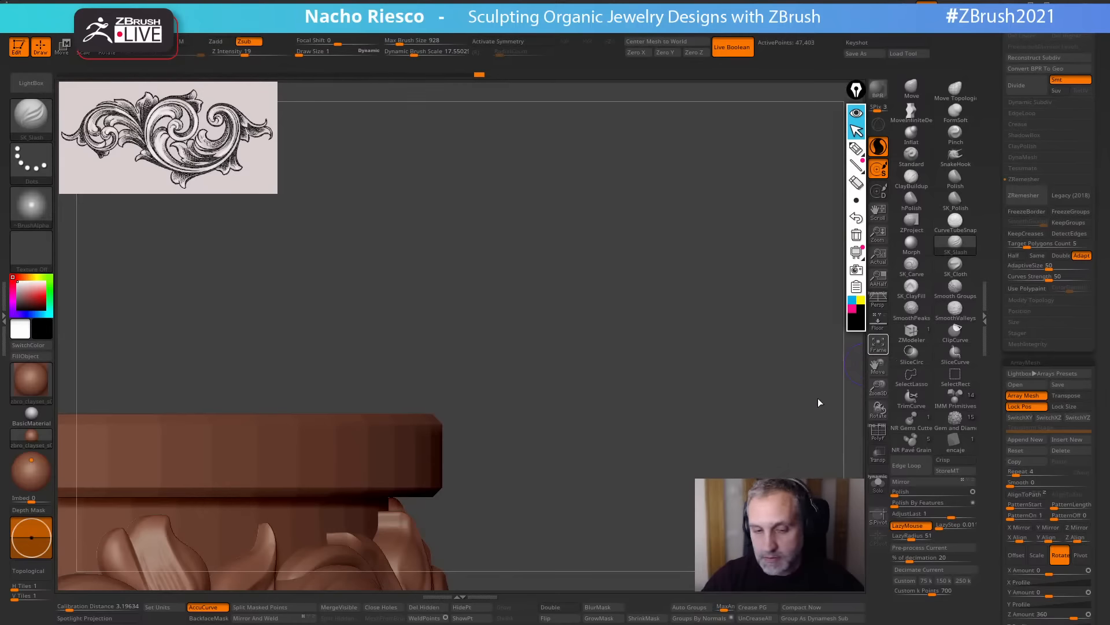
{"action": "key", "text": "f"}
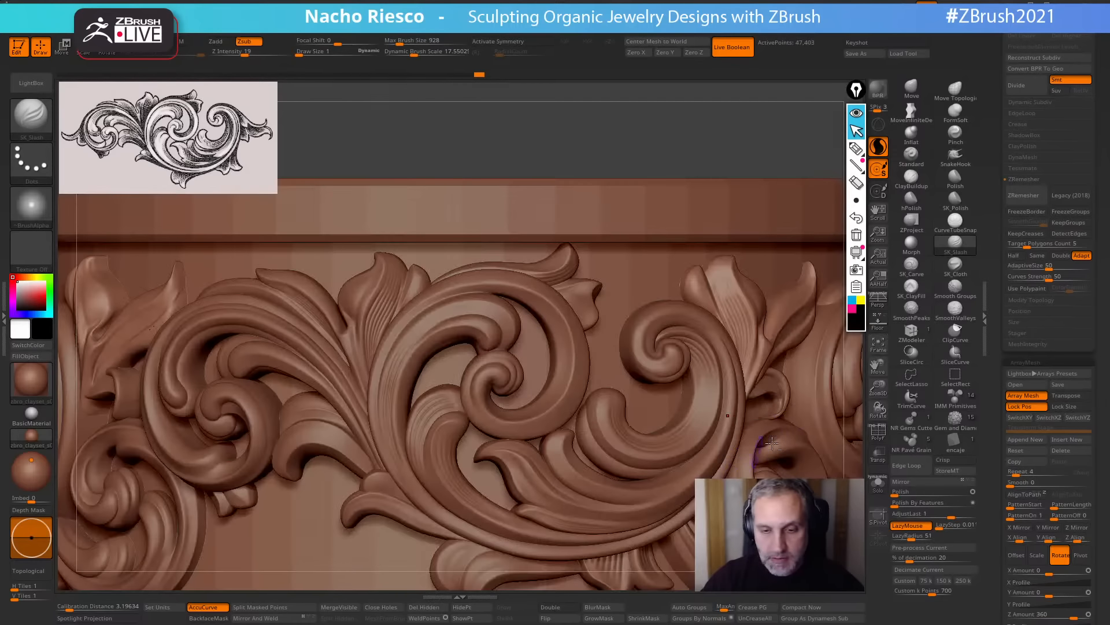
{"action": "left_click", "coordinate": [878, 345]}
{"action": "left_click_drag", "start_coordinate": [773, 468], "coordinate": [674, 570], "text": "alt"}
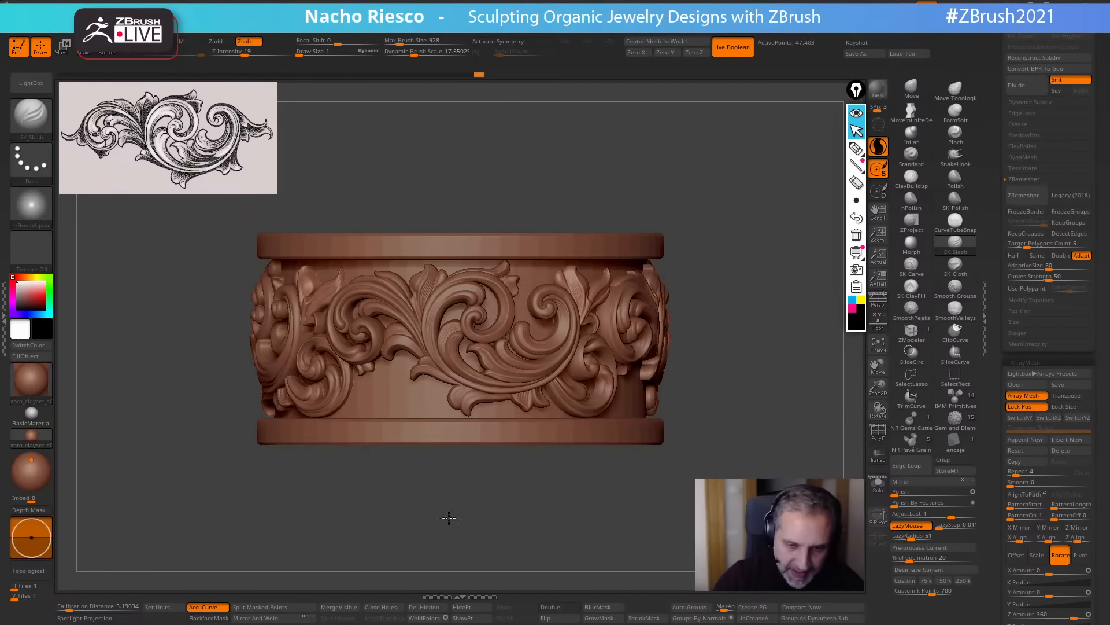
{"action": "left_click_drag", "start_coordinate": [449, 517], "coordinate": [441, 506]}
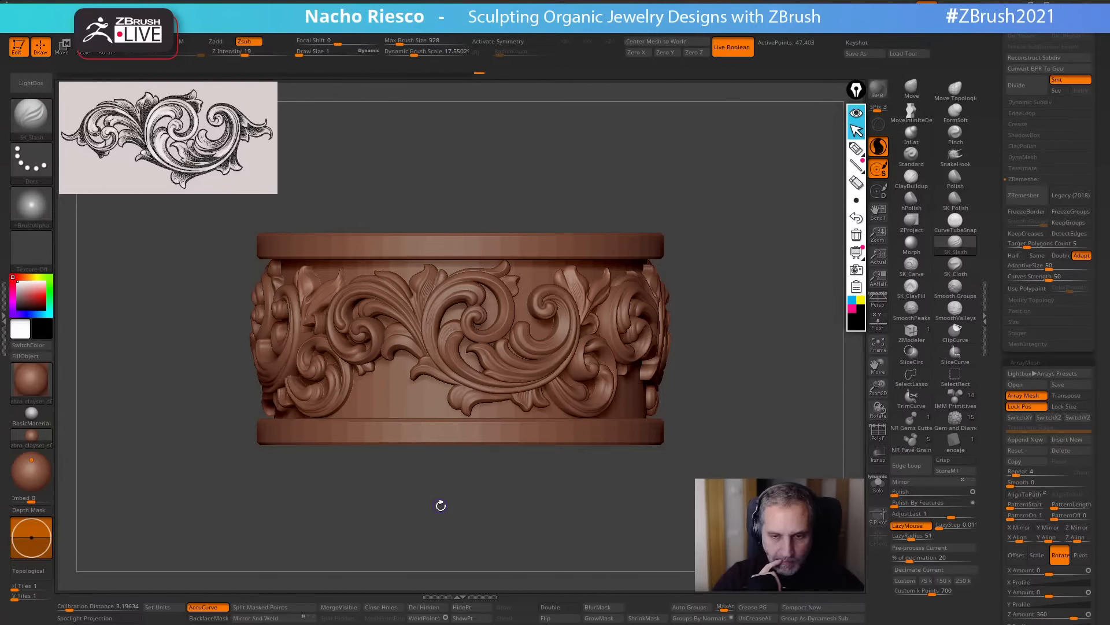
{"action": "left_click_drag", "start_coordinate": [516, 536], "coordinate": [577, 527], "text": "alt"}
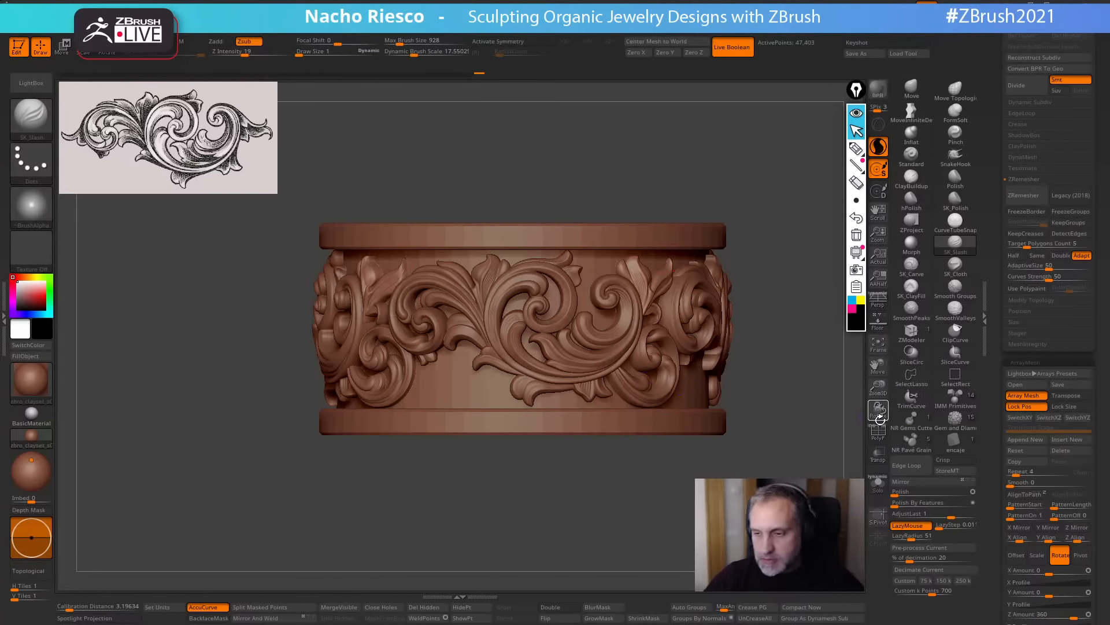
Select the Merged_Baroque Ring_12 subtool and isolate it in Solo.
{"action": "right_click_drag", "start_coordinate": [672, 270], "coordinate": [600, 354]}
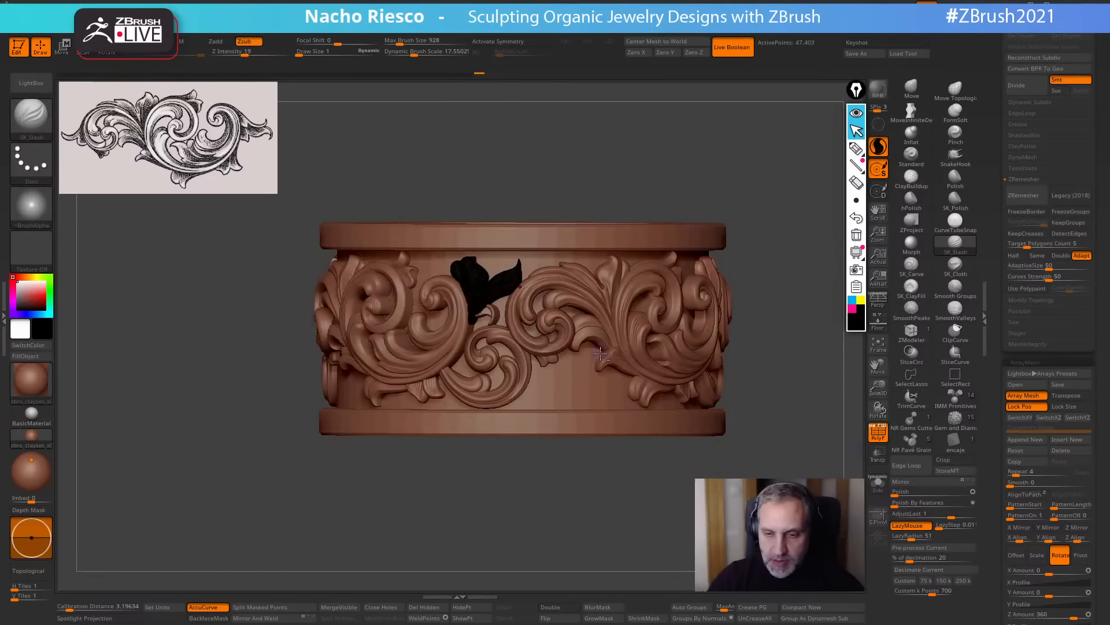
{"action": "left_click", "coordinate": [635, 353], "text": "alt"}
{"action": "right_click_drag", "start_coordinate": [639, 508], "coordinate": [803, 432]}
{"action": "key", "text": "shift+f"}
{"action": "scroll", "coordinate": [996, 253], "scroll_direction": "up", "scroll_amount": 10}
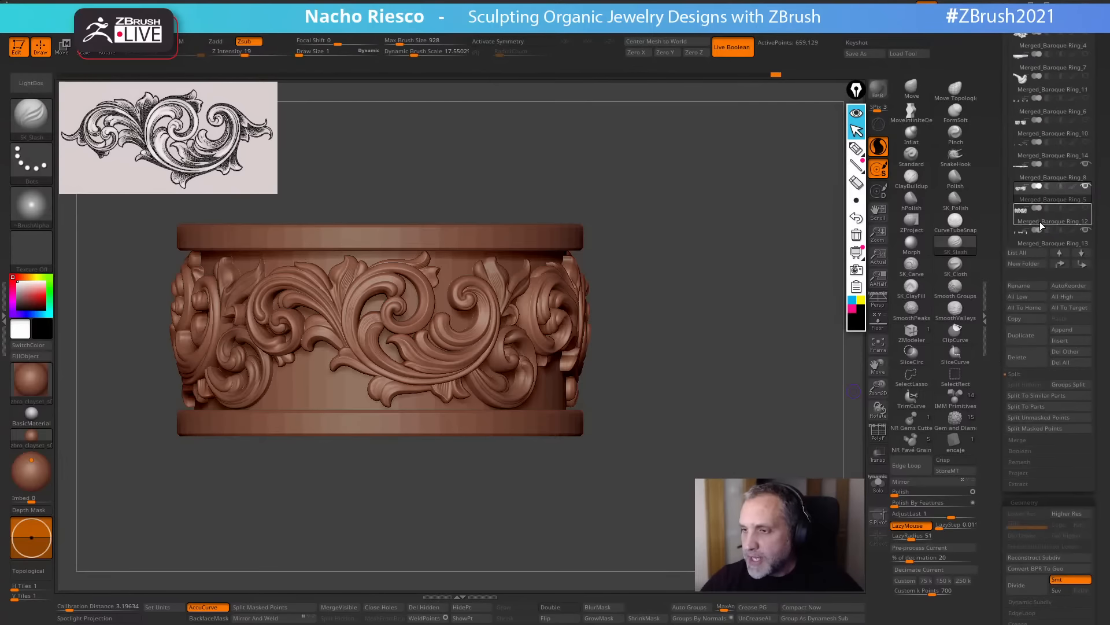
{"action": "left_click", "coordinate": [1040, 215]}
{"action": "left_click", "coordinate": [878, 484]}
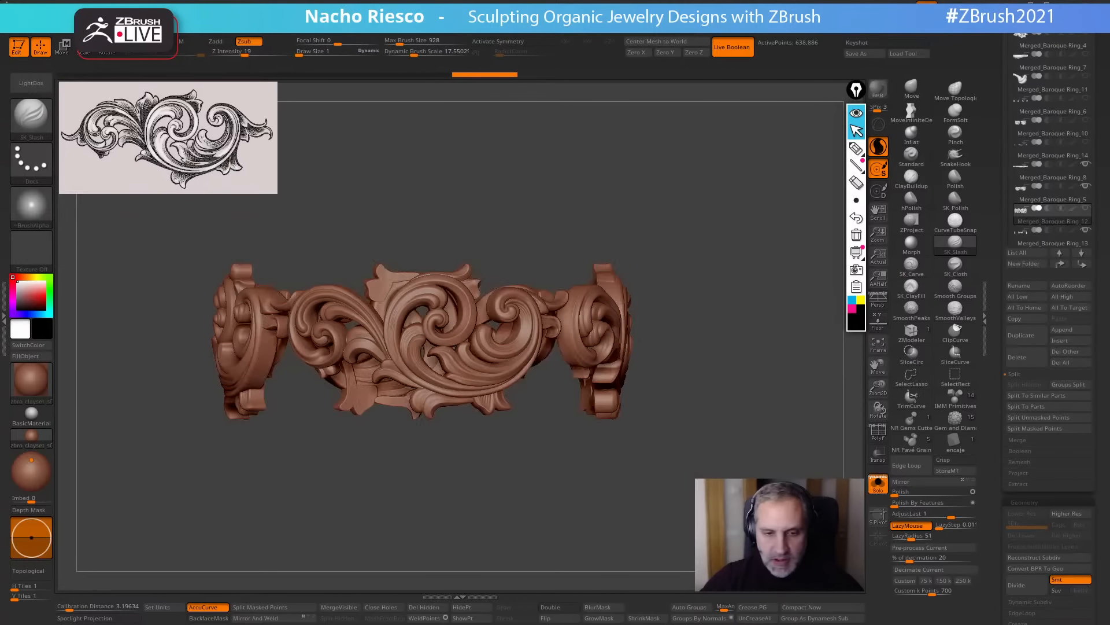
{"action": "right_click_drag", "start_coordinate": [644, 516], "coordinate": [586, 514], "text": "ctrl"}
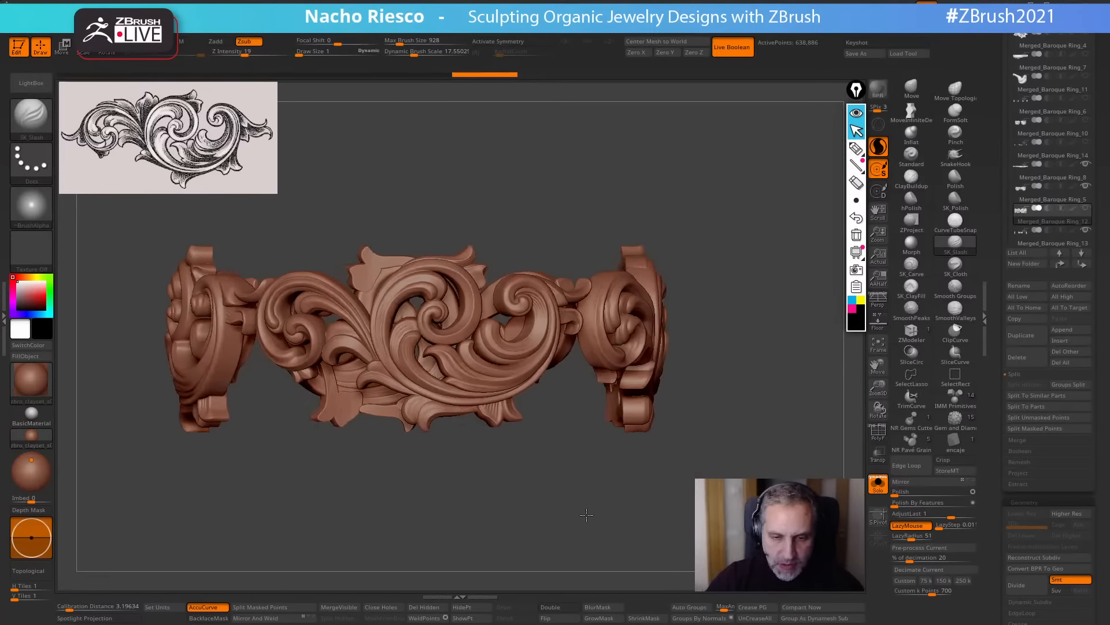
Isolate the large curved scroll's polygroup, split off the hidden geometry, and make the scroll subtool visible on the ring.
{"action": "left_click", "coordinate": [466, 377], "text": "ctrl+shift"}
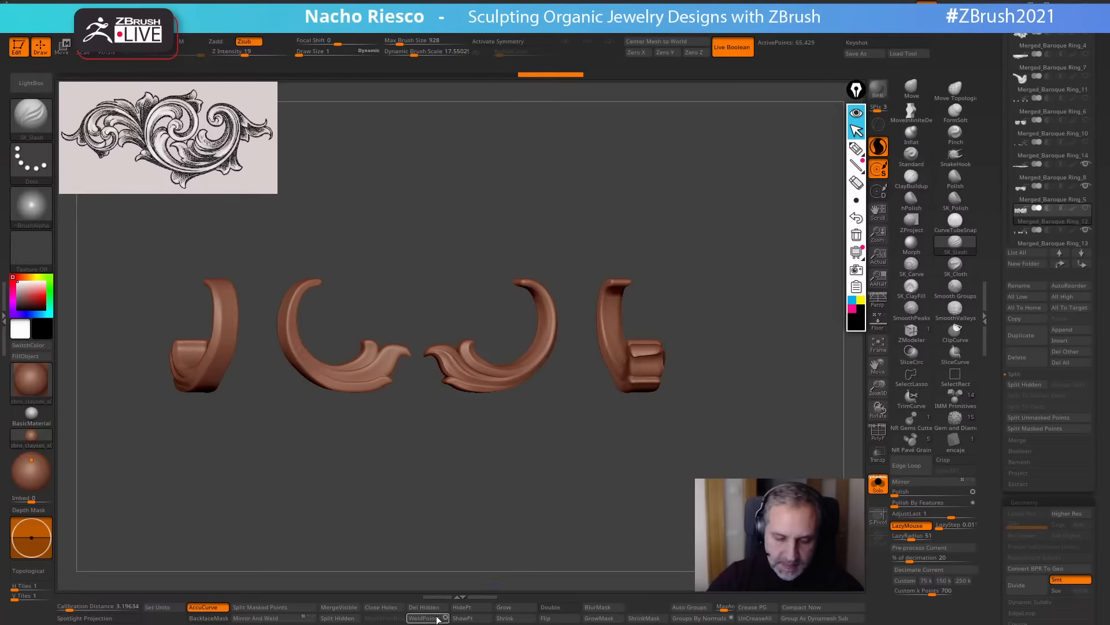
{"action": "left_click", "coordinate": [347, 618]}
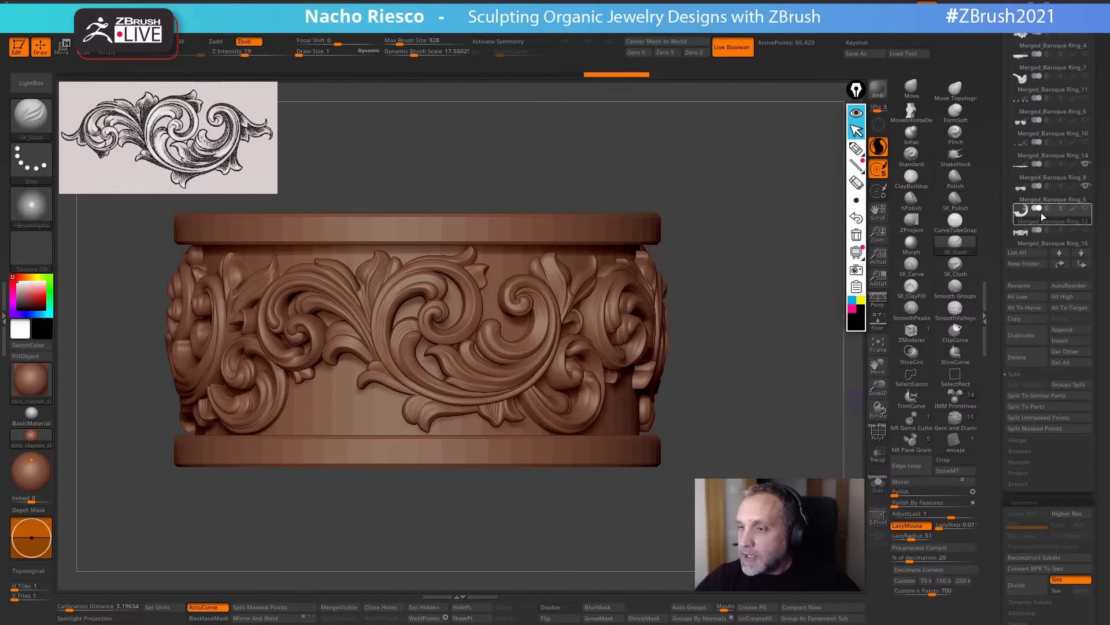
{"action": "left_click", "coordinate": [1087, 209]}
Centre and realign the gizmo on the scroll subtool, rotate the scrolls upside down, and lower them toward the bottom rim.
{"action": "right_click_drag", "start_coordinate": [765, 480], "coordinate": [816, 466]}
{"action": "key", "text": "r"}
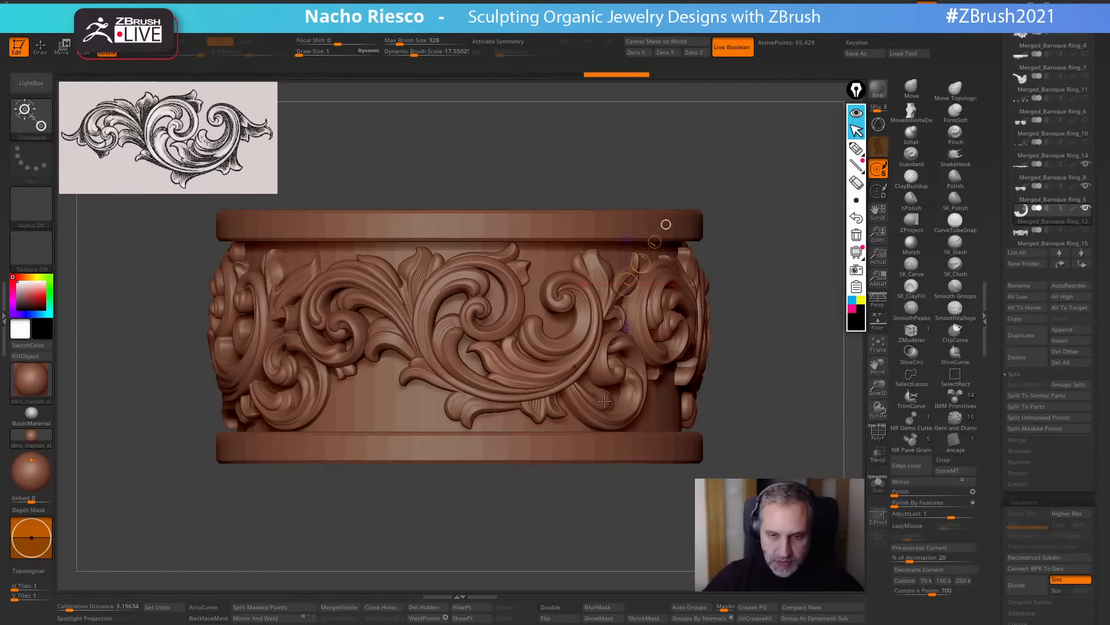
{"action": "key", "text": "y"}
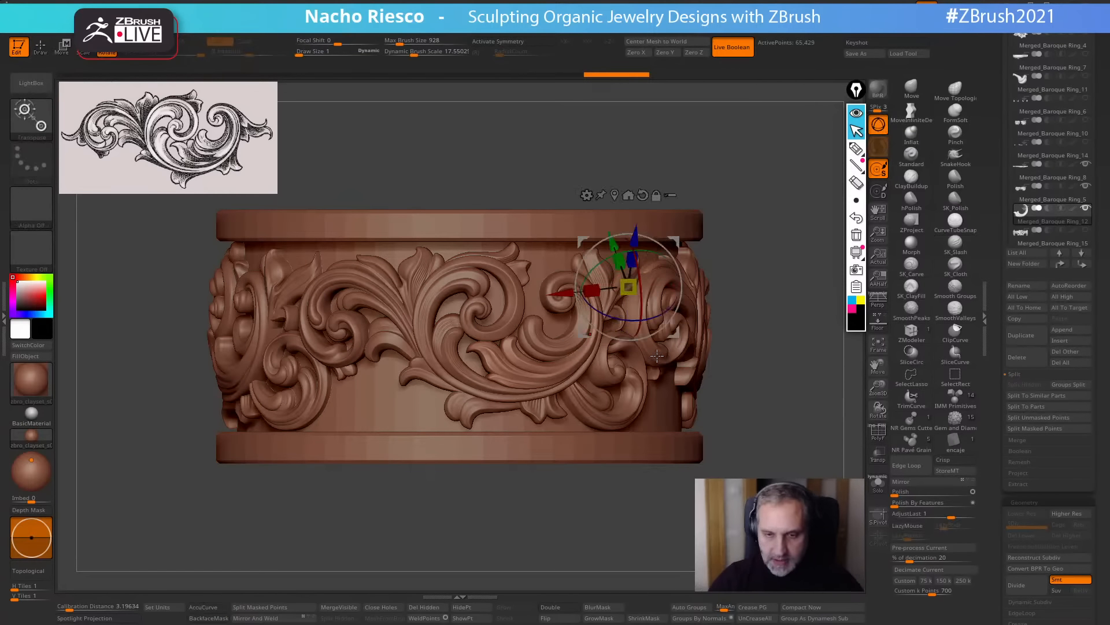
{"action": "left_click", "coordinate": [627, 196]}
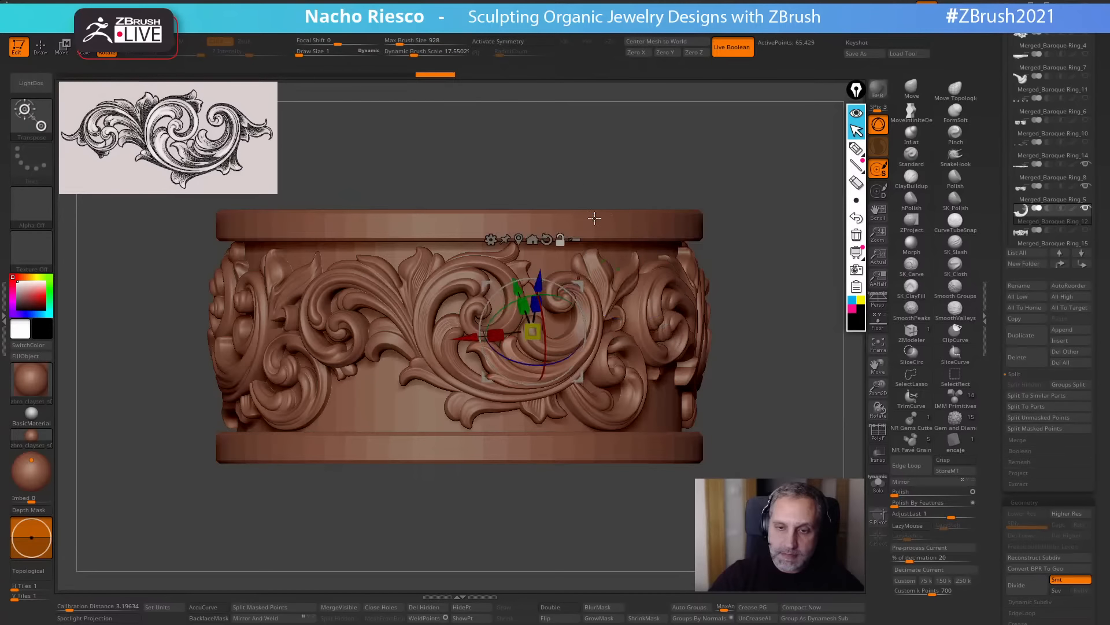
{"action": "left_click", "coordinate": [546, 239], "text": "alt"}
{"action": "left_click", "coordinate": [533, 239], "text": "alt"}
{"action": "left_click_drag", "start_coordinate": [474, 335], "coordinate": [447, 330], "text": "ctrl"}
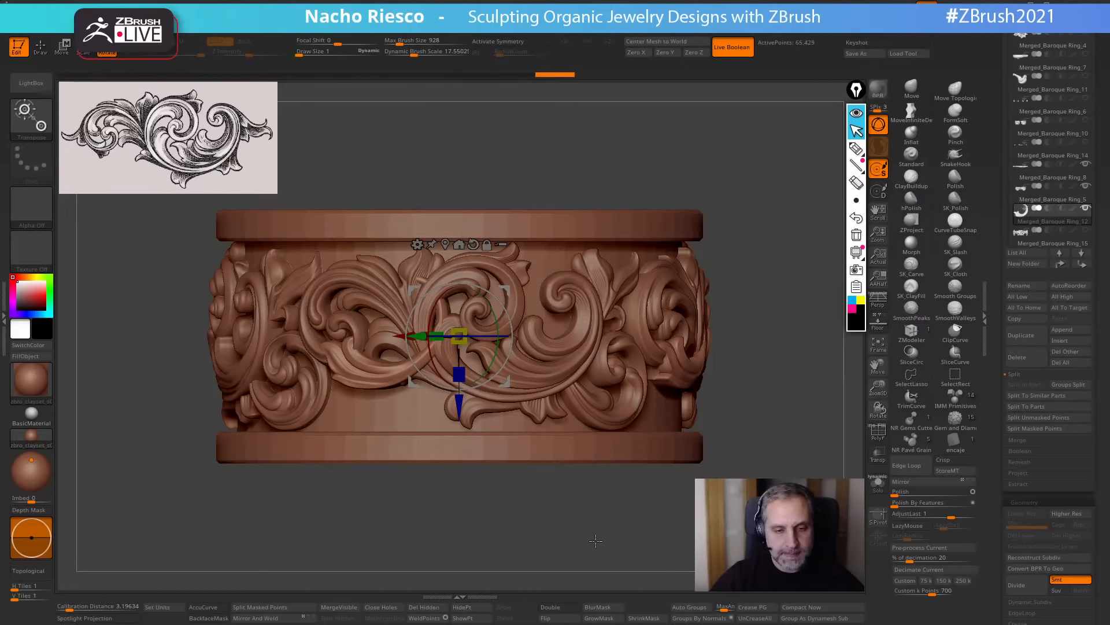
{"action": "left_click_drag", "start_coordinate": [595, 541], "coordinate": [551, 469]}
{"action": "left_click_drag", "start_coordinate": [459, 408], "coordinate": [459, 442]}
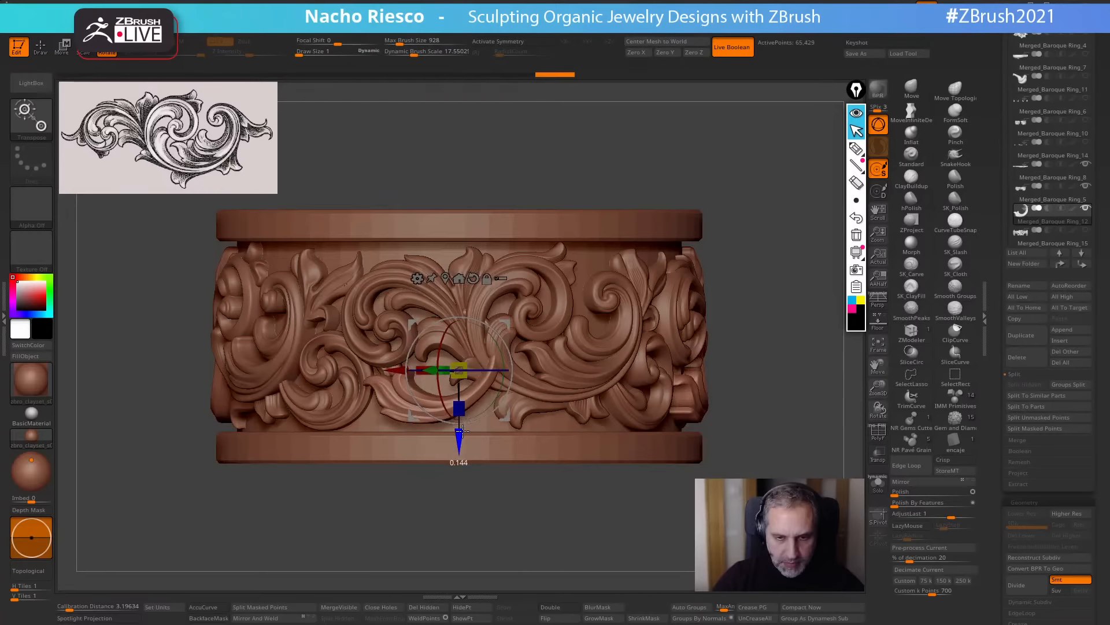
{"action": "left_click_drag", "start_coordinate": [484, 529], "coordinate": [794, 475]}
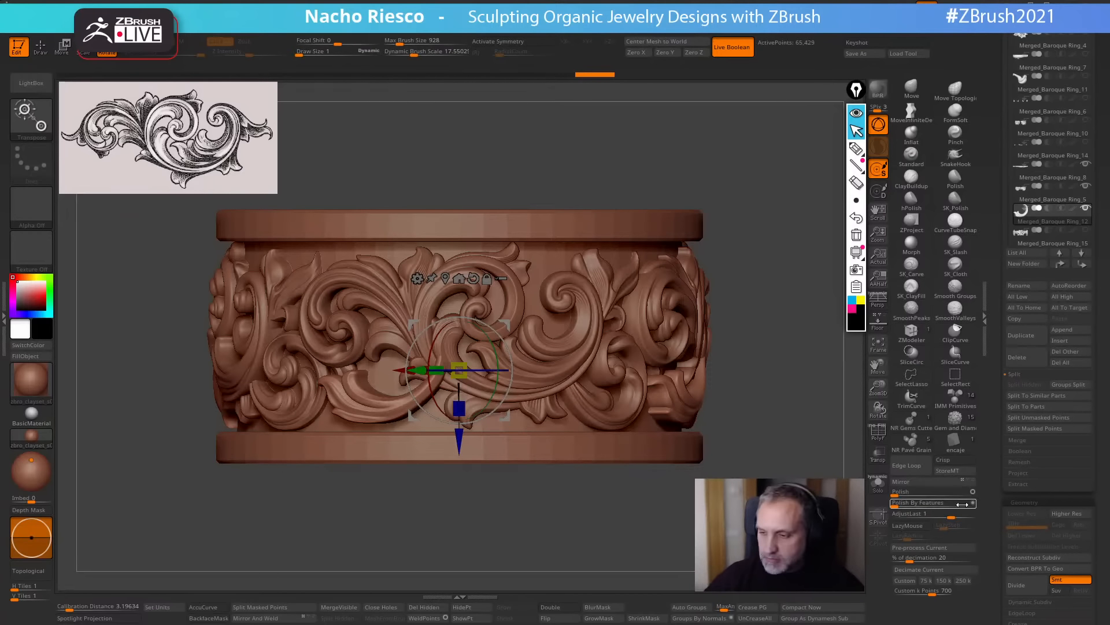
Try to mirror the scrolls and rotate them around the ring to fit the empty gap.
{"action": "left_click", "coordinate": [959, 485]}
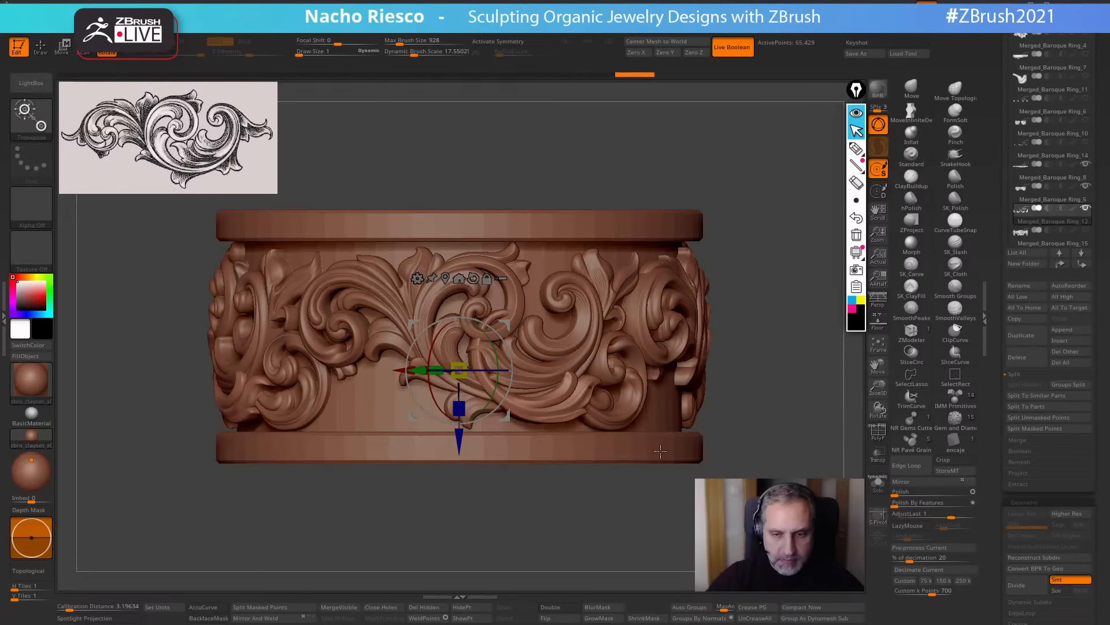
{"action": "left_click_drag", "start_coordinate": [417, 370], "coordinate": [403, 373]}
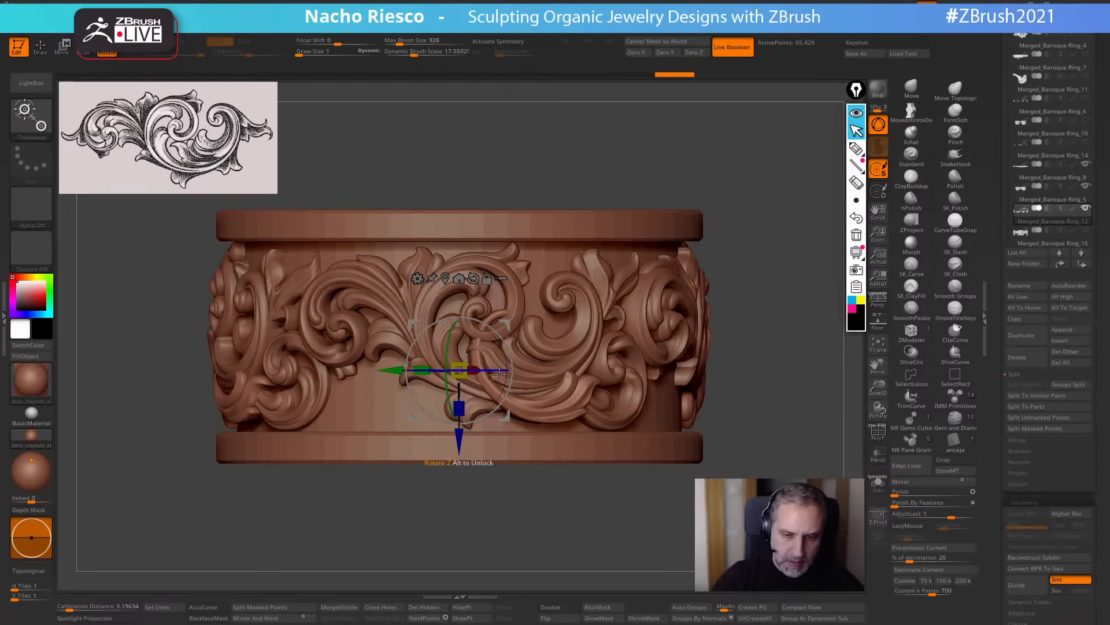
{"action": "key", "text": "ctrl+z"}
{"action": "left_click_drag", "start_coordinate": [492, 336], "coordinate": [449, 325]}
{"action": "left_click_drag", "start_coordinate": [457, 537], "coordinate": [488, 538]}
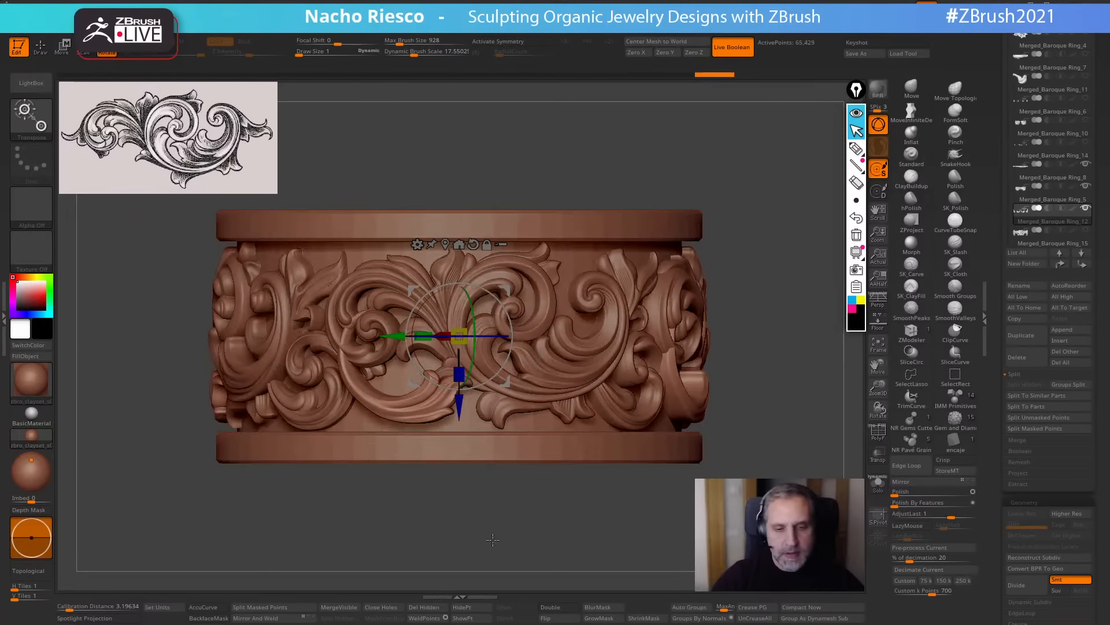
Mirror the scrolls vertically and lower them so their arched leaves sit in the gaps above the bottom rim.
{"action": "left_click", "coordinate": [943, 508]}
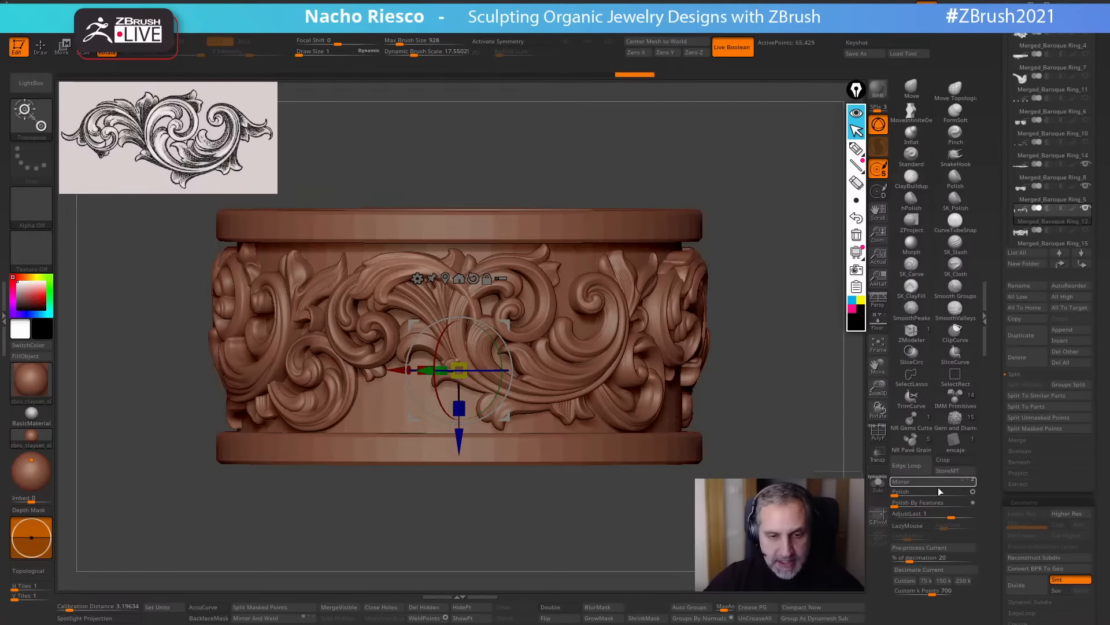
{"action": "left_click_drag", "start_coordinate": [657, 185], "coordinate": [688, 165], "text": "shift"}
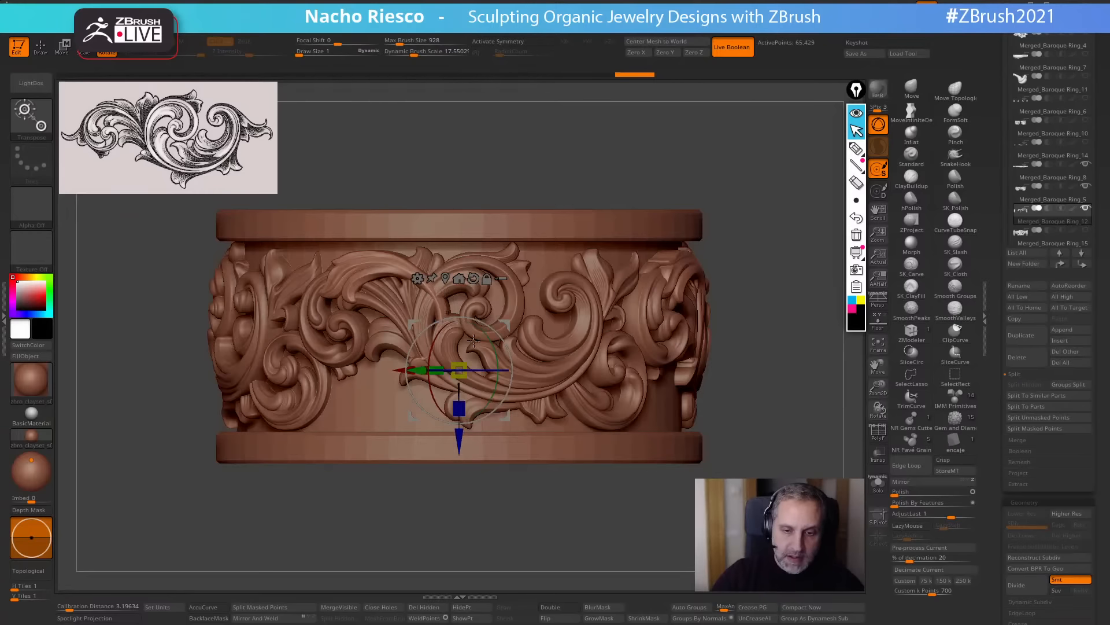
{"action": "left_click_drag", "start_coordinate": [459, 394], "coordinate": [475, 551]}
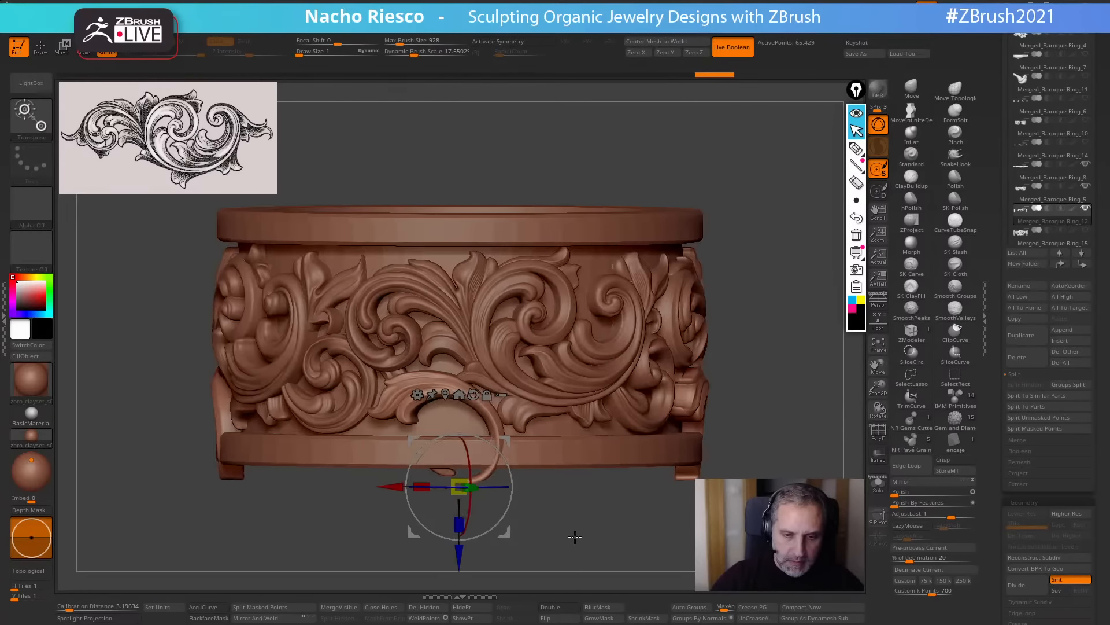
{"action": "left_click_drag", "start_coordinate": [573, 533], "coordinate": [619, 521]}
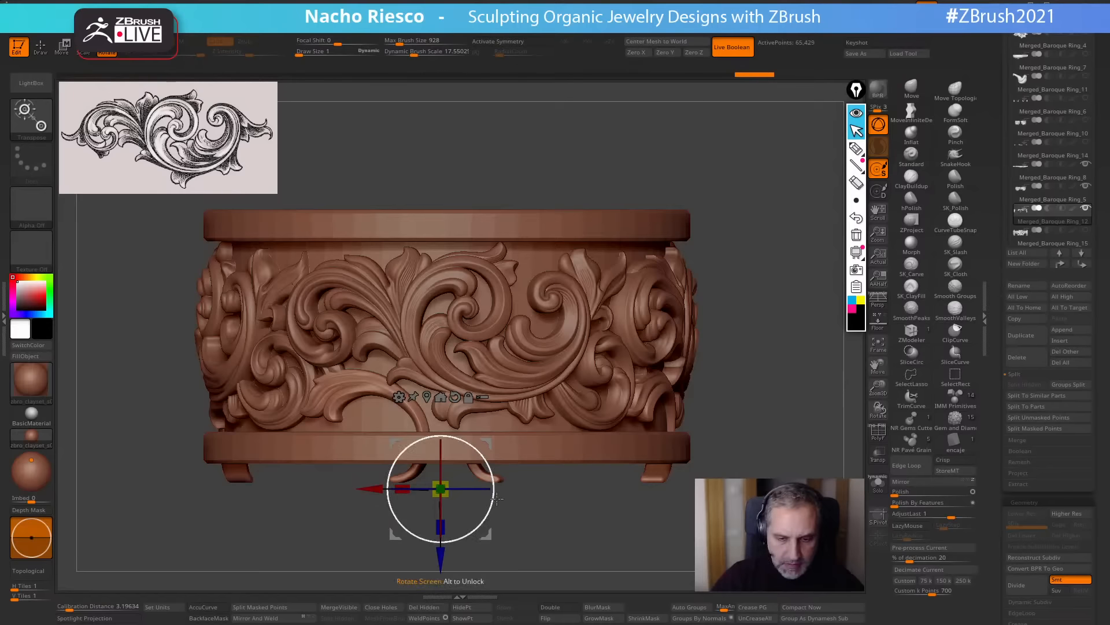
{"action": "left_click_drag", "start_coordinate": [494, 499], "coordinate": [495, 491]}
{"action": "left_click_drag", "start_coordinate": [490, 535], "coordinate": [575, 546]}
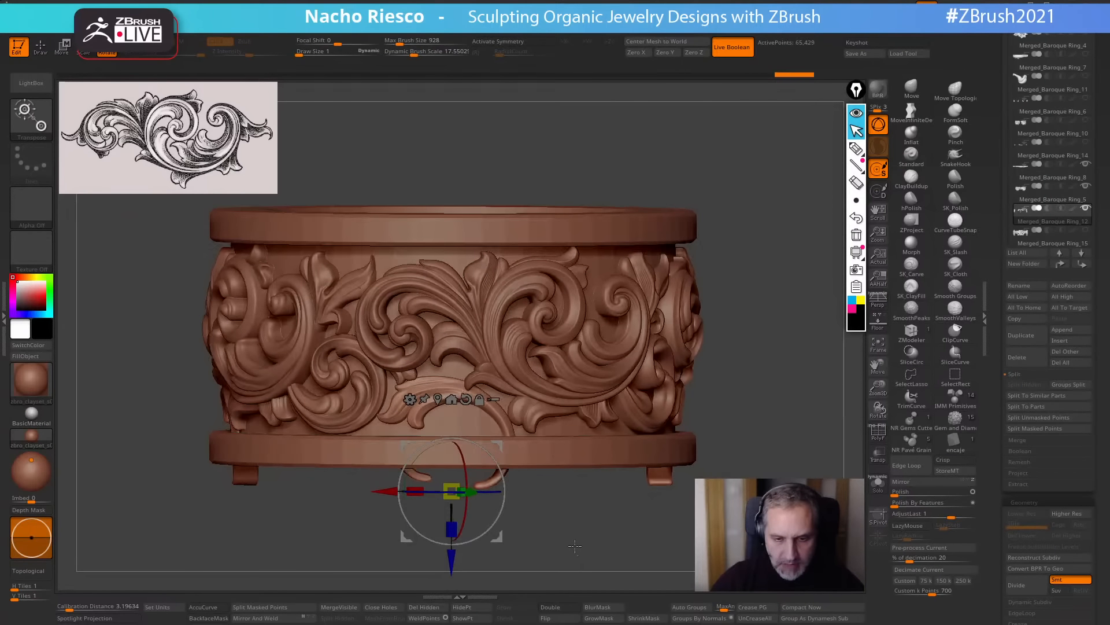
Use transpose lines to rotate and reposition the scroll so its leafy end fills the gap beneath the main stem.
{"action": "key", "text": "y"}
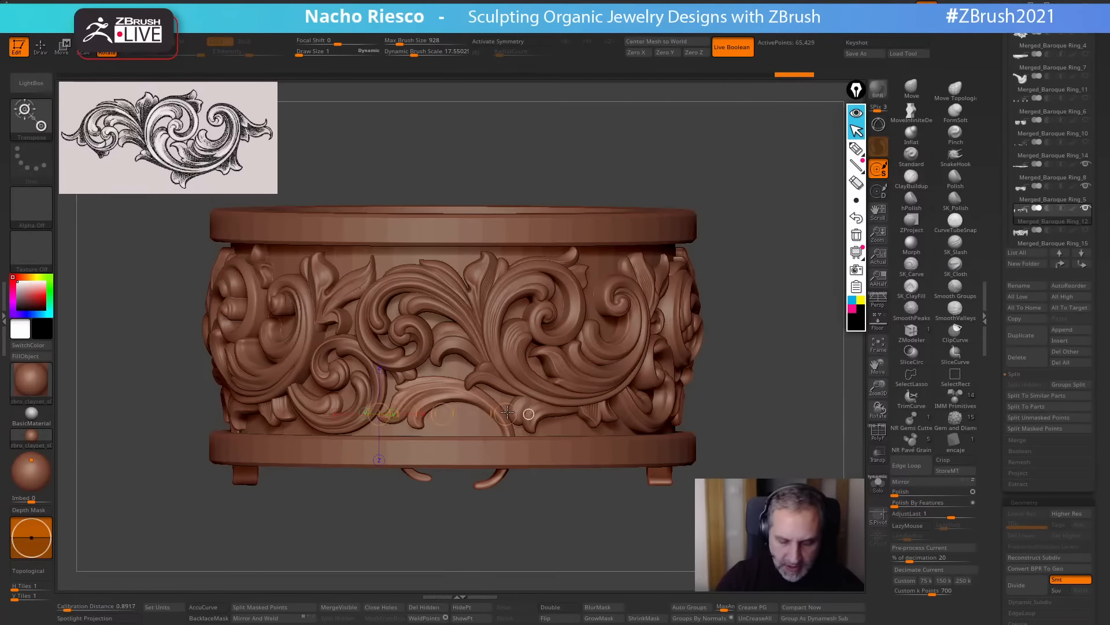
{"action": "mouse_move", "coordinate": [507, 413]}
{"action": "left_mouse_down"}
{"action": "mouse_move", "coordinate": [509, 387]}
{"action": "mouse_move", "coordinate": [542, 382]}
{"action": "mouse_move", "coordinate": [543, 363]}
{"action": "left_mouse_up"}
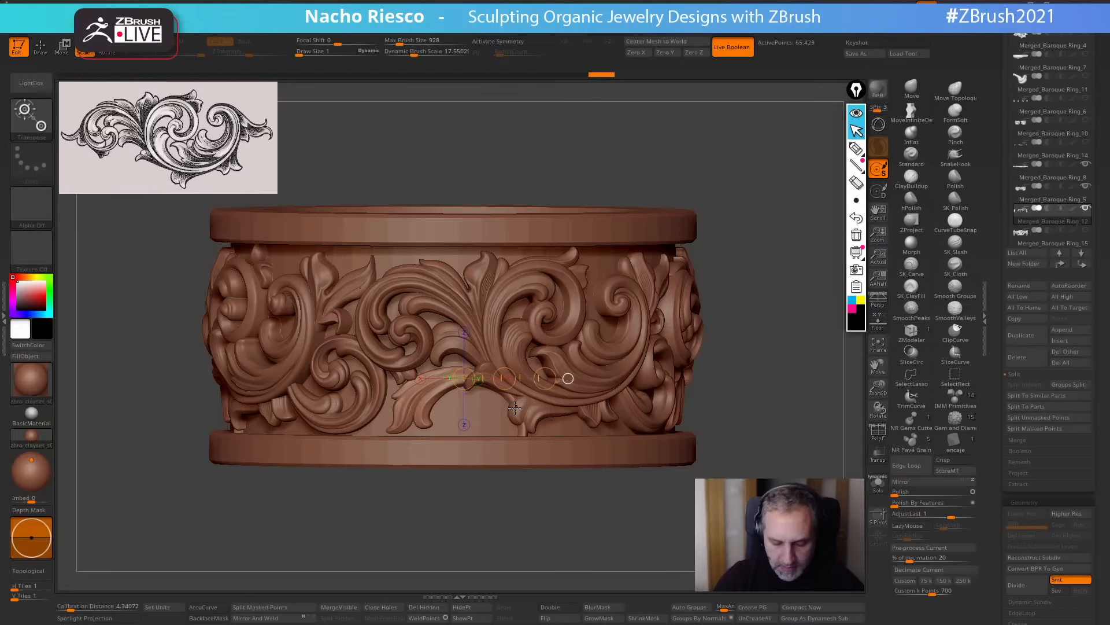
{"action": "left_click_drag", "start_coordinate": [543, 379], "coordinate": [551, 379]}
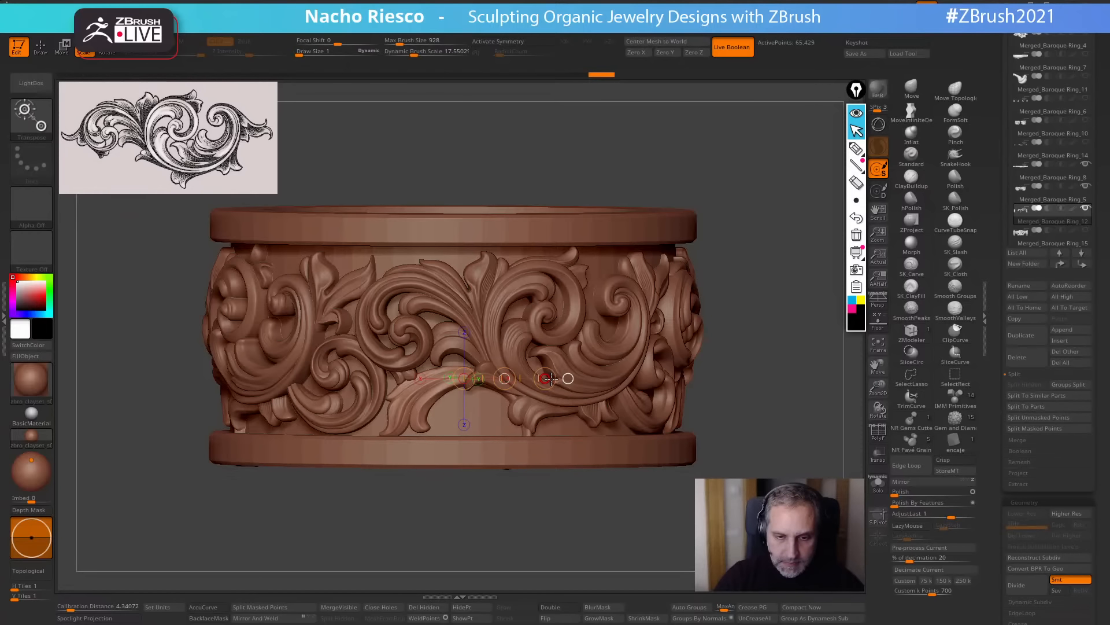
{"action": "key", "text": "r"}
{"action": "left_click_drag", "start_coordinate": [413, 398], "coordinate": [455, 398]}
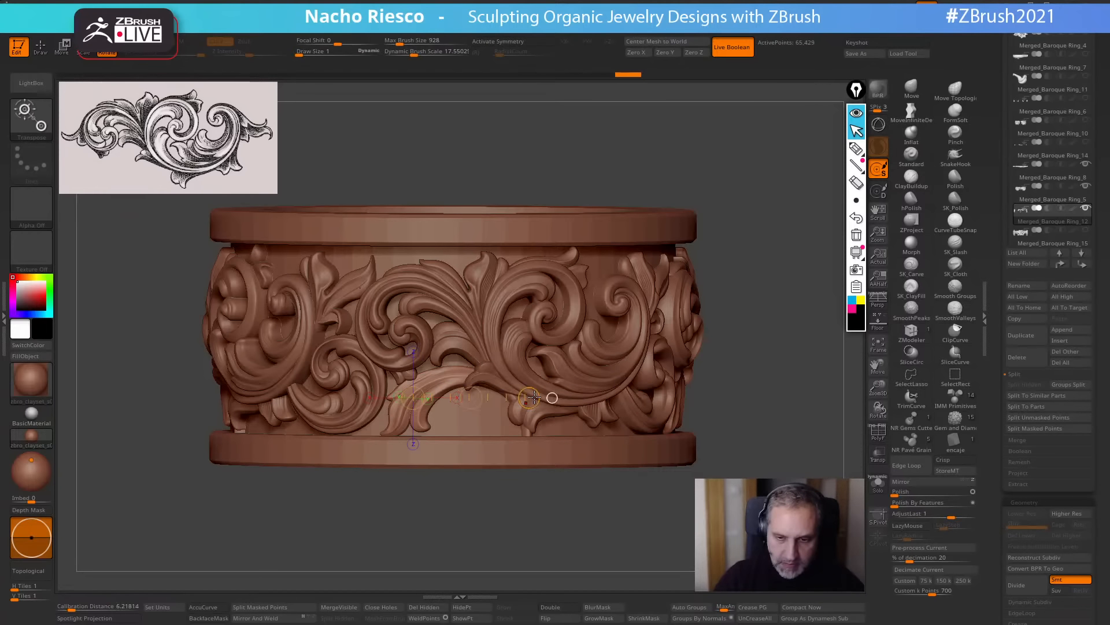
{"action": "left_click_drag", "start_coordinate": [533, 397], "coordinate": [536, 411]}
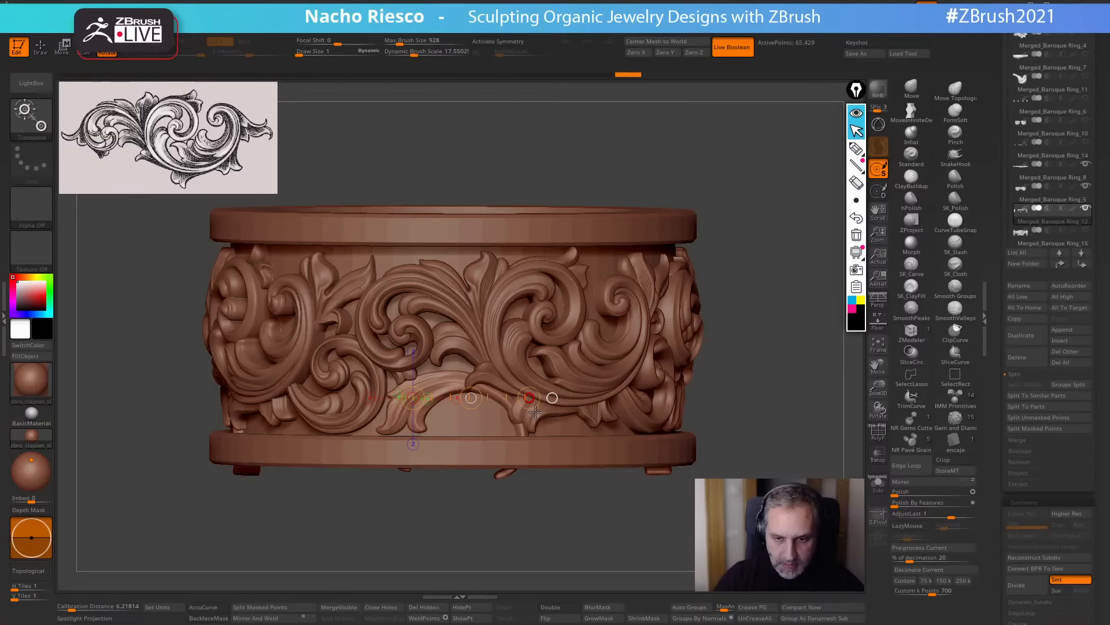
{"action": "key", "text": "w"}
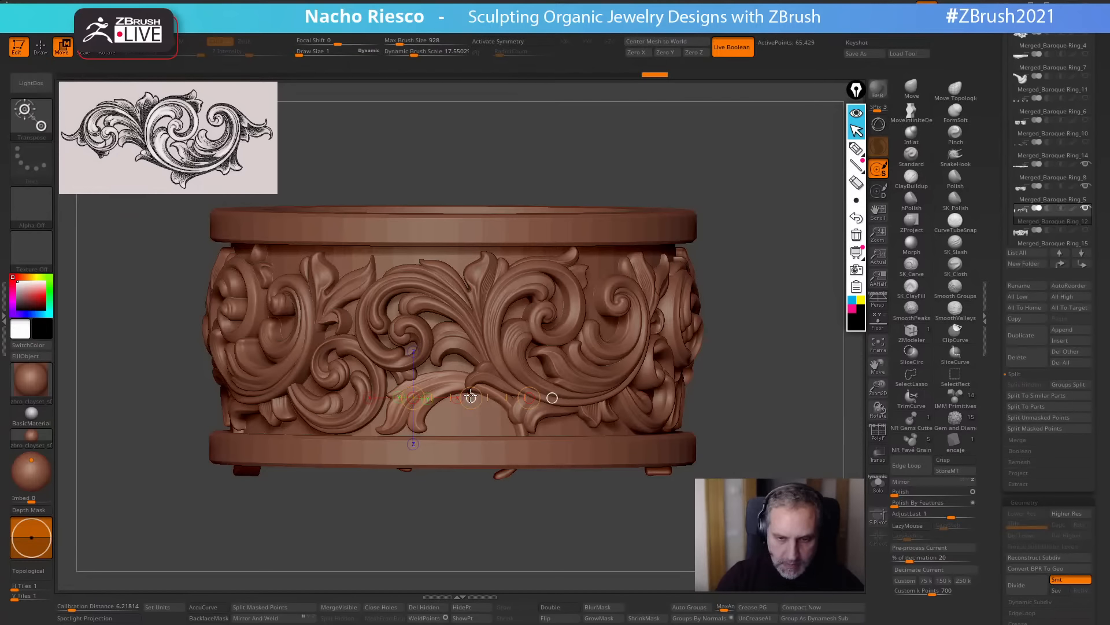
{"action": "left_click_drag", "start_coordinate": [470, 397], "coordinate": [487, 418]}
{"action": "key", "text": "q"}
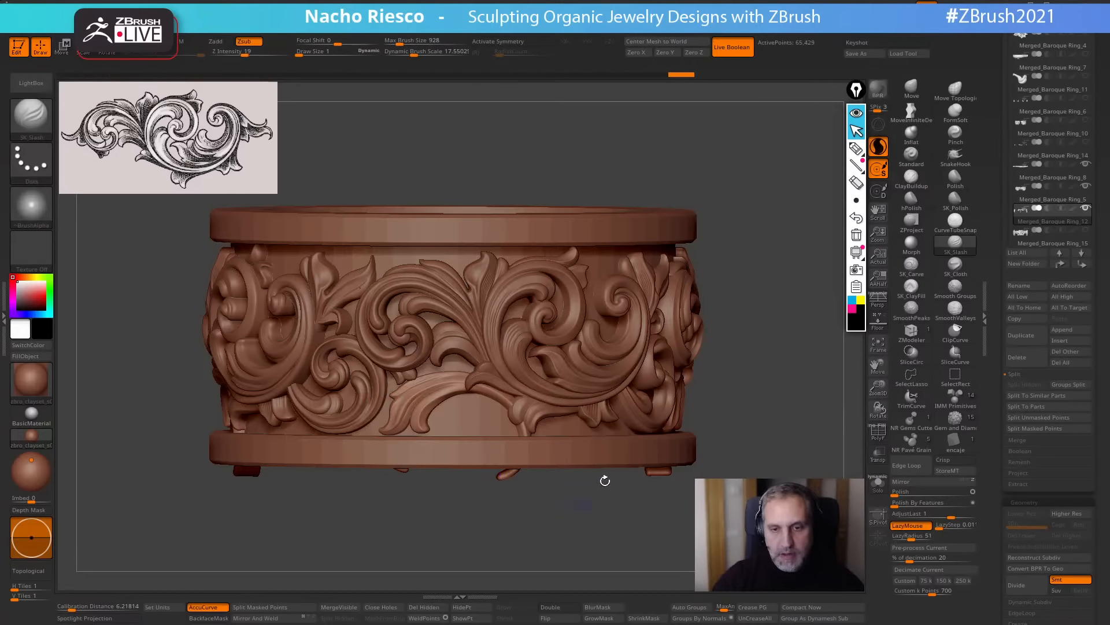
Reshape the leaf to fit the gap using the MoveInfiniteDepth brush at a draw size of about 12.6.
{"action": "left_click", "coordinate": [912, 111]}
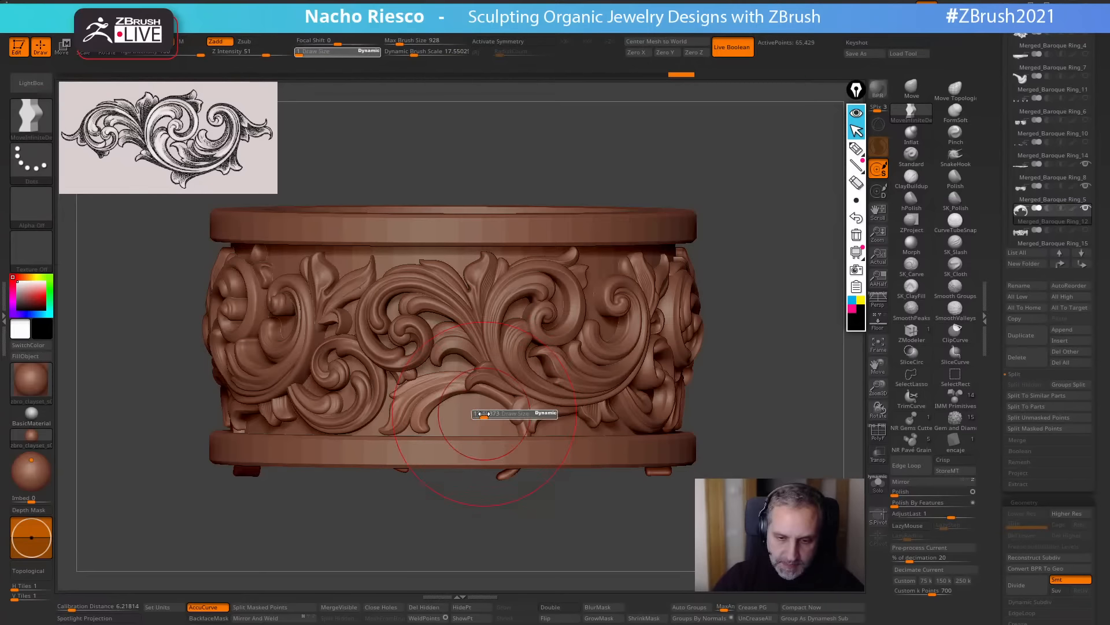
{"action": "left_click_drag", "start_coordinate": [530, 530], "coordinate": [480, 529]}
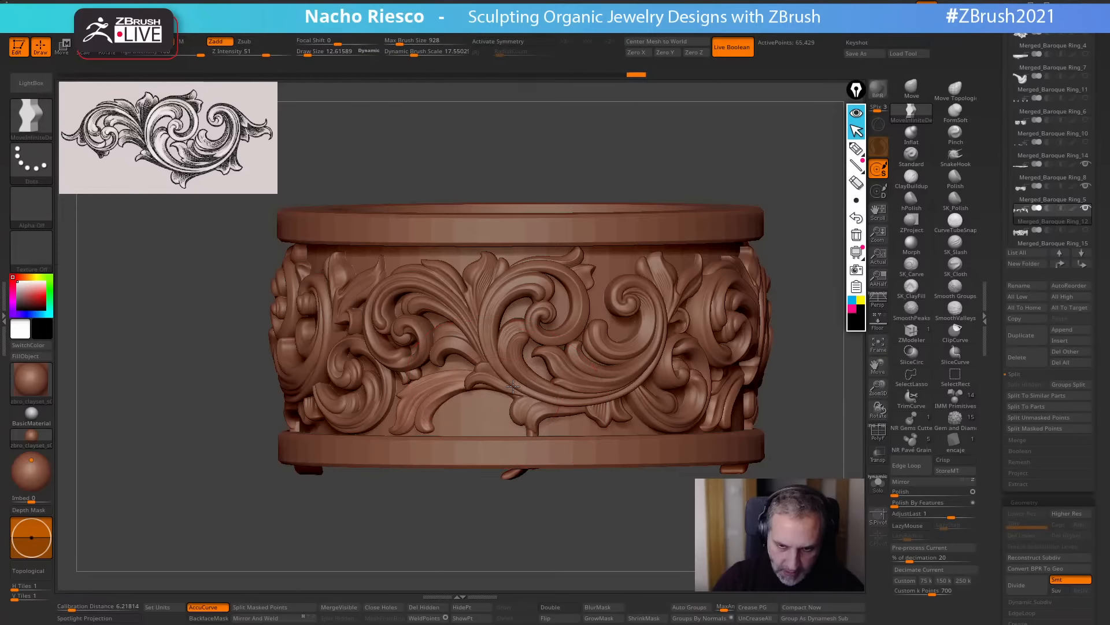
{"action": "left_click_drag", "start_coordinate": [503, 513], "coordinate": [492, 509]}
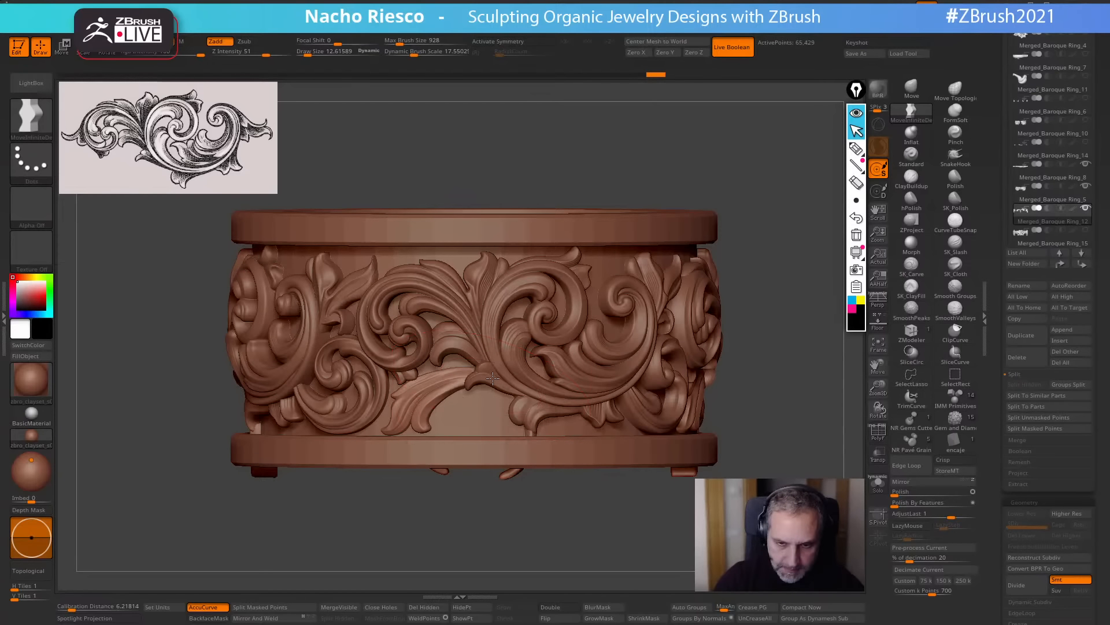
{"action": "left_click_drag", "start_coordinate": [405, 501], "coordinate": [449, 511]}
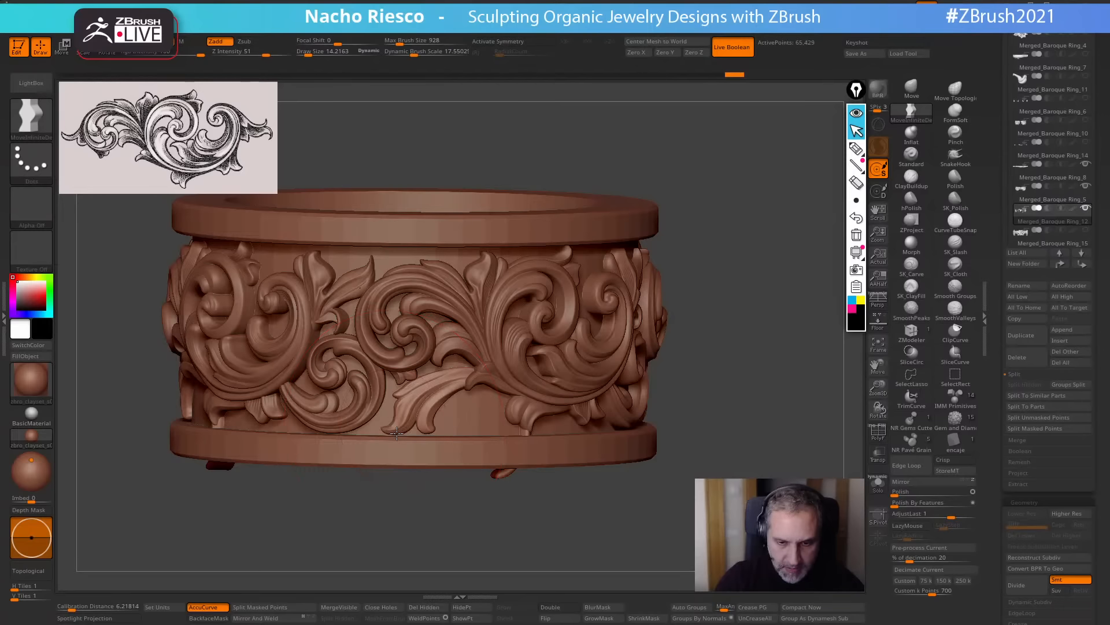
{"action": "left_click_drag", "start_coordinate": [428, 418], "coordinate": [441, 377]}
{"action": "key", "text": "s"}
{"action": "left_click_drag", "start_coordinate": [458, 521], "coordinate": [441, 509]}
{"action": "key", "text": "s"}
{"action": "left_click_drag", "start_coordinate": [426, 384], "coordinate": [443, 419]}
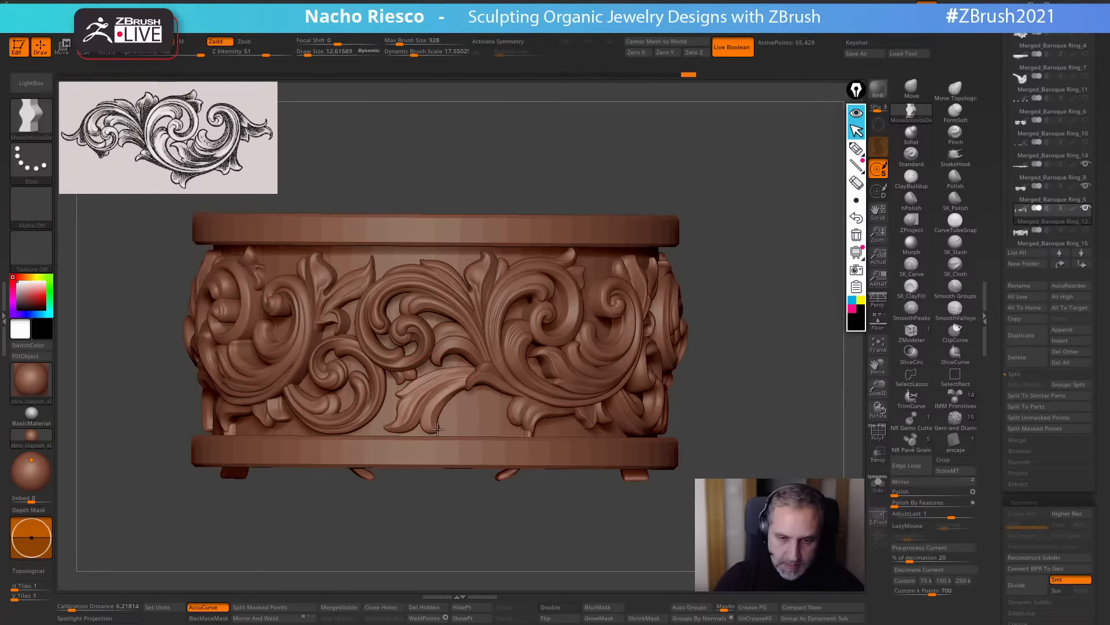
{"action": "left_click_drag", "start_coordinate": [497, 527], "coordinate": [433, 513]}
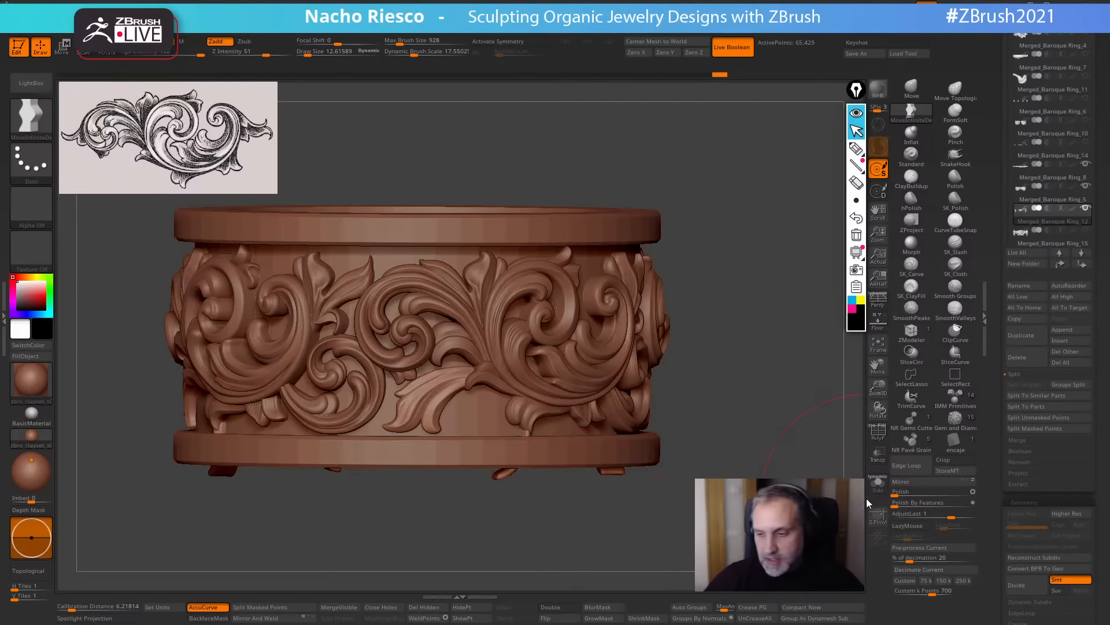
Isolate the leaf pieces in Solo, delete their excess curled tails, and close the resulting holes.
{"action": "left_click", "coordinate": [878, 484]}
{"action": "left_click_drag", "start_coordinate": [703, 523], "coordinate": [867, 486]}
{"action": "left_click", "coordinate": [878, 484]}
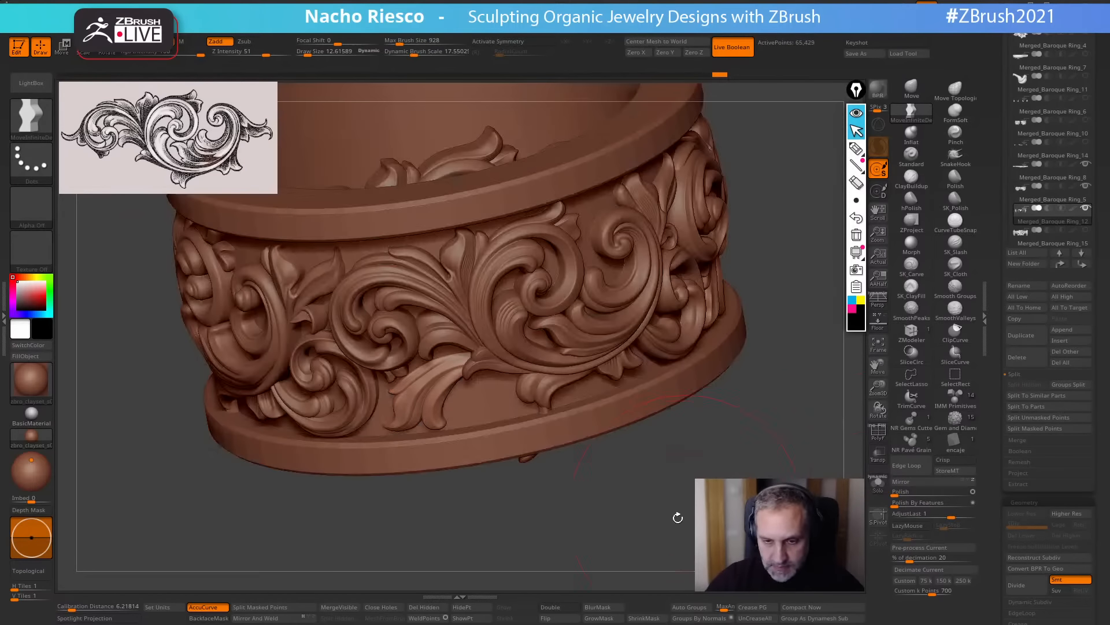
{"action": "mouse_move", "coordinate": [676, 515]}
{"action": "left_mouse_down"}
{"action": "mouse_move", "coordinate": [551, 529]}
{"action": "mouse_move", "coordinate": [573, 393]}
{"action": "mouse_move", "coordinate": [529, 380]}
{"action": "mouse_move", "coordinate": [476, 452]}
{"action": "mouse_move", "coordinate": [509, 550]}
{"action": "left_mouse_up"}
{"action": "left_click", "coordinate": [878, 484]}
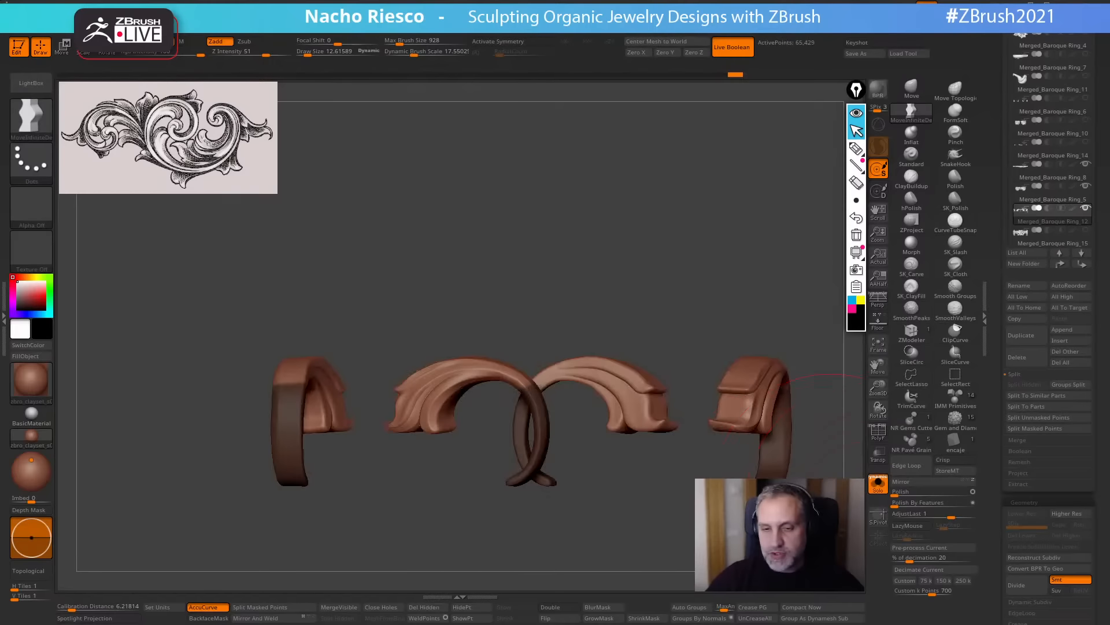
{"action": "left_click_drag", "start_coordinate": [810, 521], "coordinate": [664, 538]}
{"action": "left_click", "coordinate": [647, 546], "text": "ctrl"}
{"action": "left_click", "coordinate": [466, 607]}
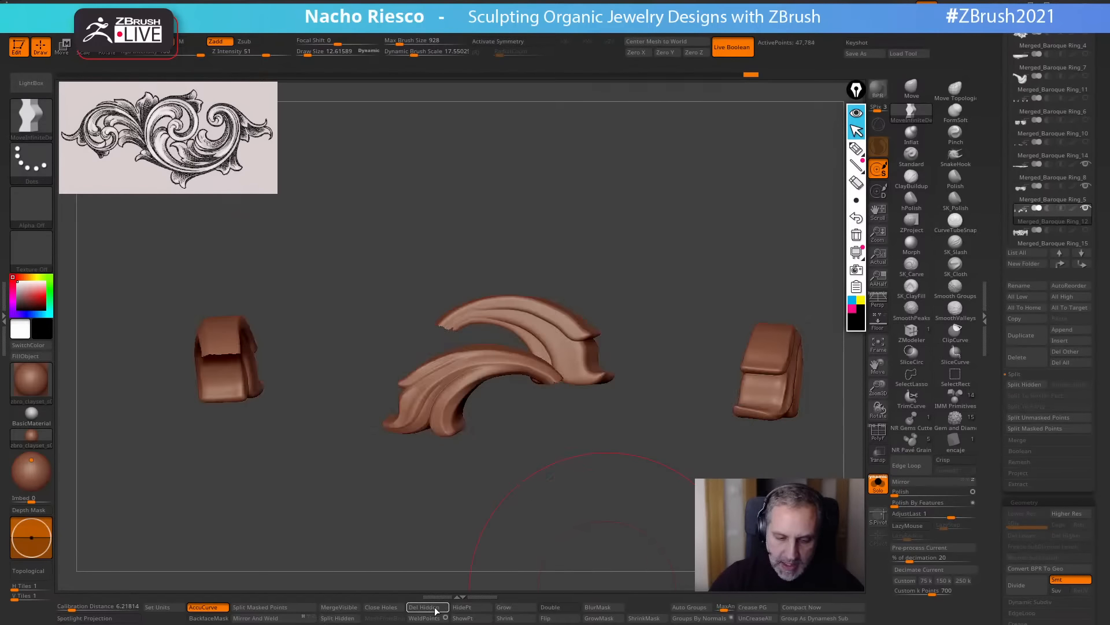
{"action": "left_click", "coordinate": [432, 608]}
{"action": "left_click", "coordinate": [389, 609]}
Refine where the trimmed leaf meets the main stem using a draw size of about 1.46.
{"action": "mouse_move", "coordinate": [575, 546]}
{"action": "left_mouse_down"}
{"action": "mouse_move", "coordinate": [555, 543]}
{"action": "mouse_move", "coordinate": [585, 406]}
{"action": "left_mouse_up"}
{"action": "key", "text": "s"}
{"action": "left_click_drag", "start_coordinate": [588, 347], "coordinate": [578, 346]}
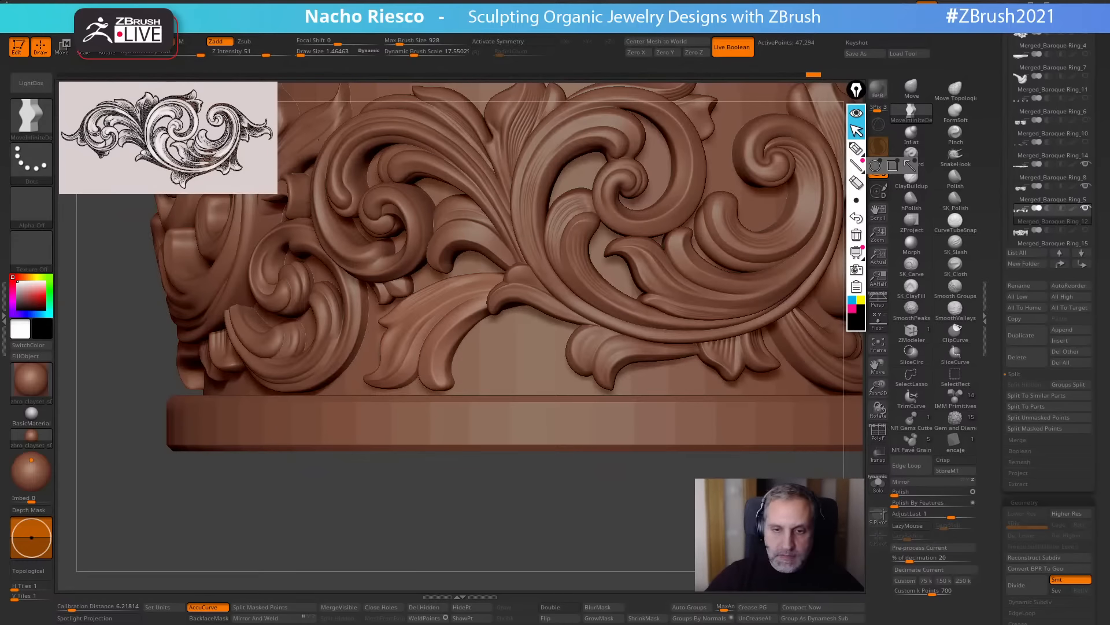
Duplicate the trimmed leaf subtool and recenter the transform gizmo for the copy.
{"action": "left_click_drag", "start_coordinate": [587, 458], "coordinate": [695, 463], "text": "alt"}
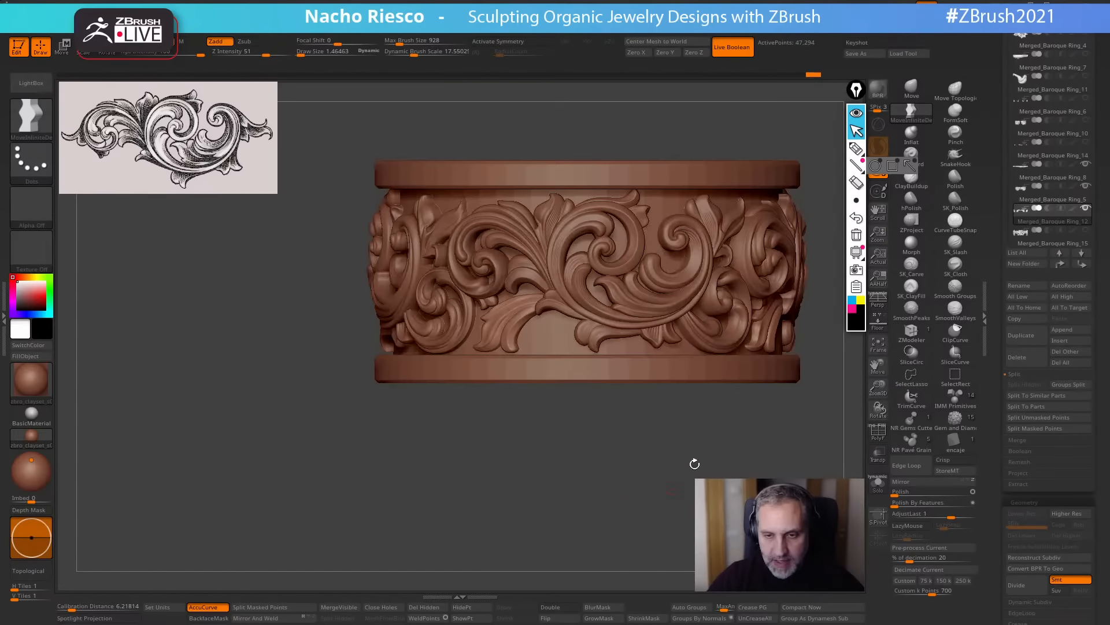
{"action": "left_click", "coordinate": [1027, 336]}
{"action": "key", "text": "w"}
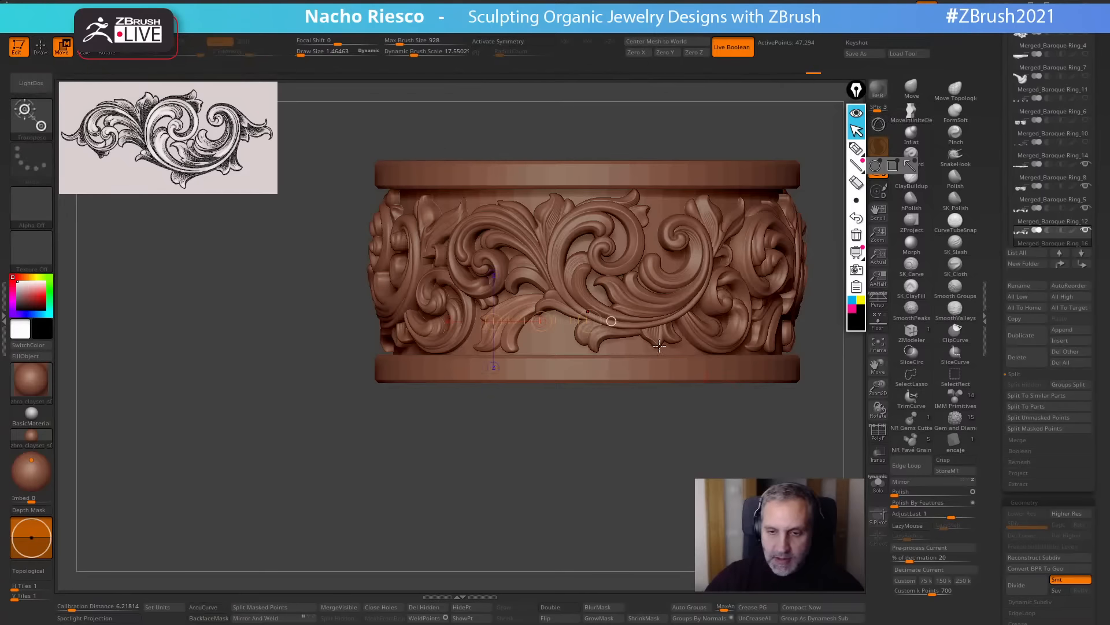
{"action": "key", "text": "y"}
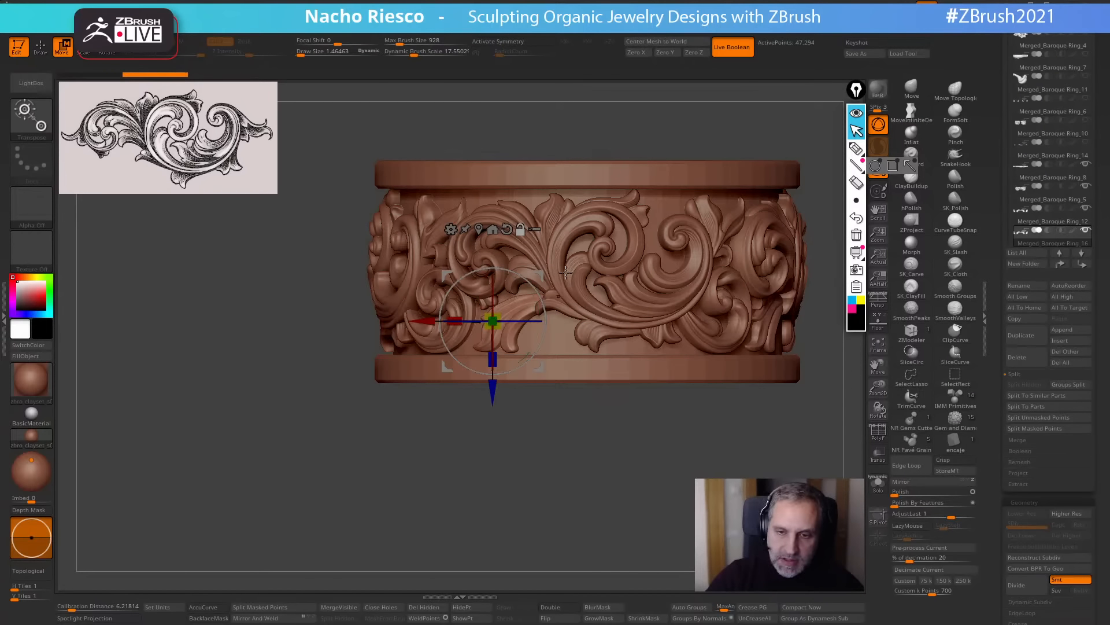
{"action": "left_click", "coordinate": [479, 230]}
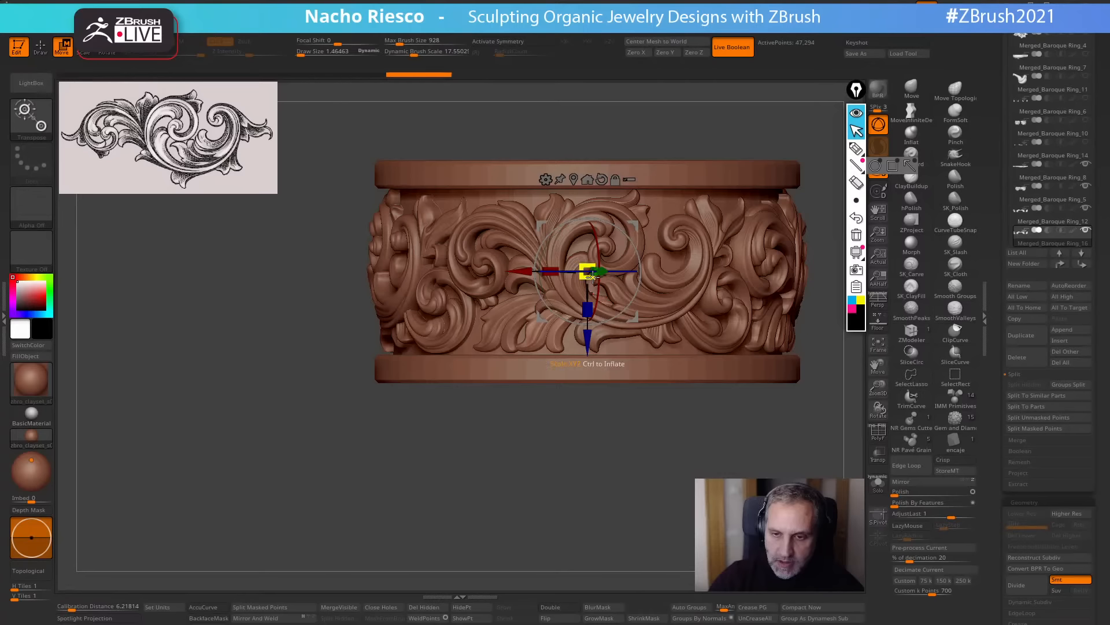
Rotate the duplicated leaf around the ring and shift it slightly so it sits beside the original beneath the main stem.
{"action": "left_click_drag", "start_coordinate": [602, 437], "coordinate": [677, 360]}
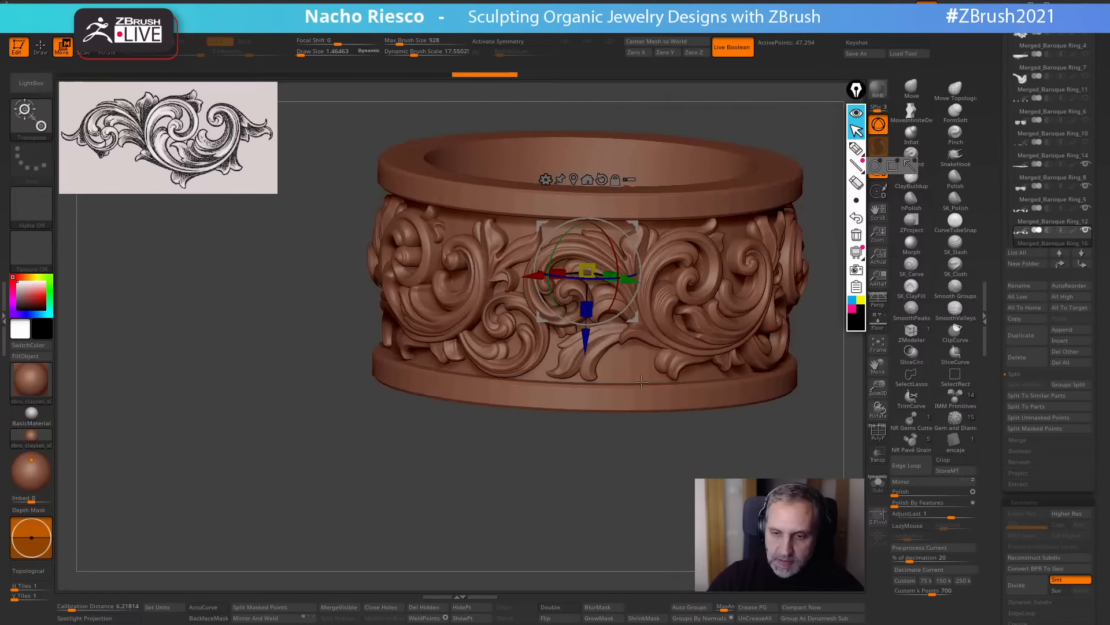
{"action": "left_click_drag", "start_coordinate": [636, 315], "coordinate": [651, 320]}
{"action": "left_click_drag", "start_coordinate": [654, 459], "coordinate": [705, 604]}
{"action": "key", "text": "ctrl+z"}
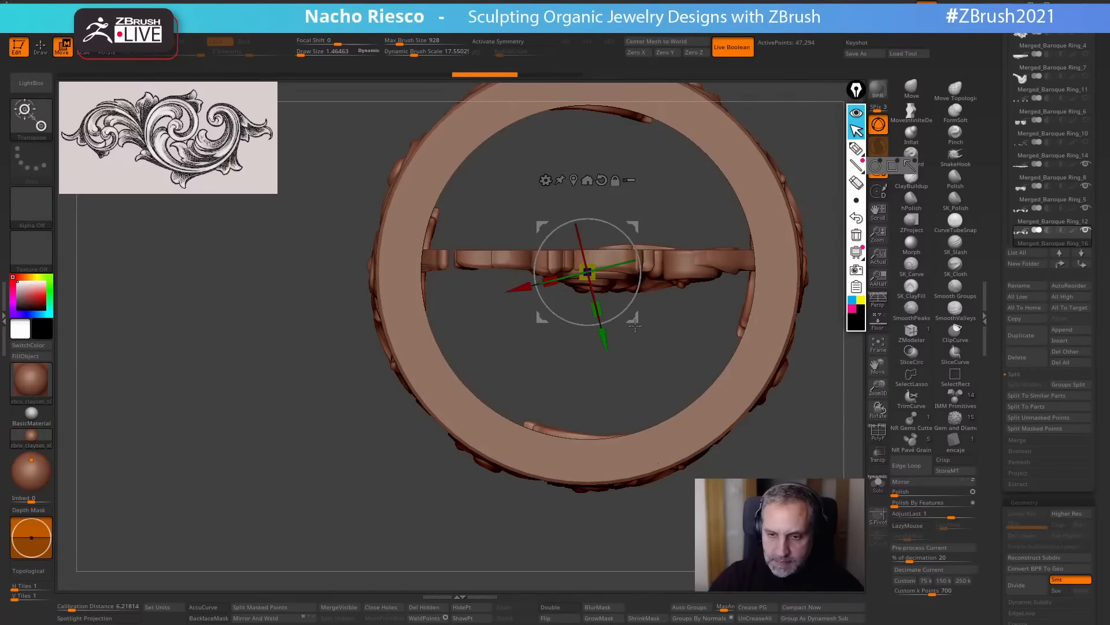
{"action": "left_click_drag", "start_coordinate": [635, 323], "coordinate": [636, 348]}
{"action": "left_click_drag", "start_coordinate": [990, 71], "coordinate": [991, 267]}
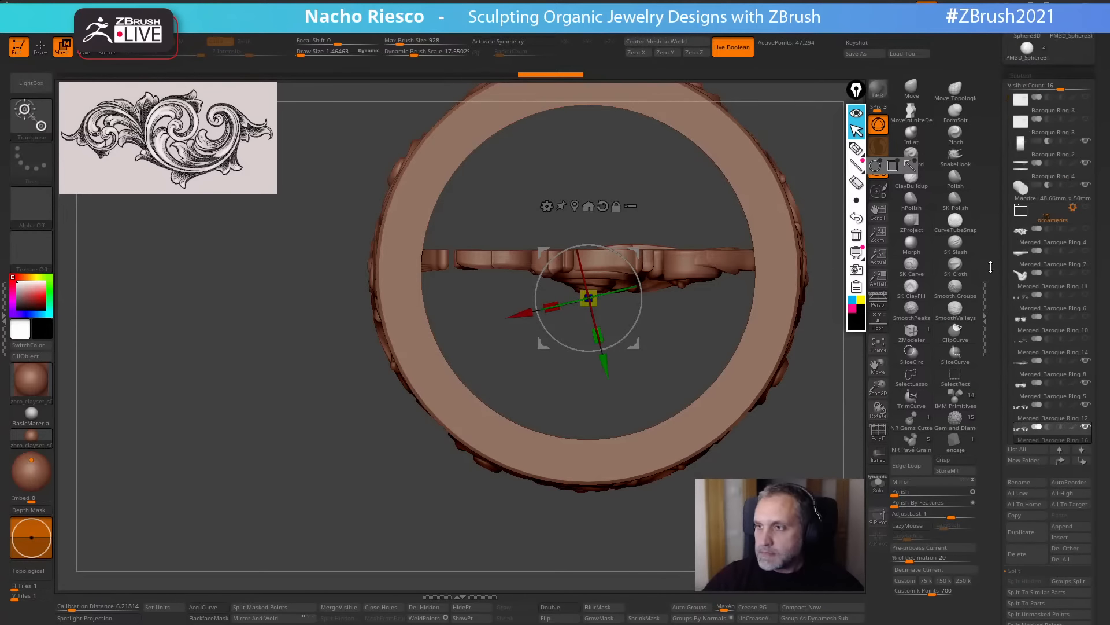
{"action": "left_click_drag", "start_coordinate": [671, 417], "coordinate": [671, 502]}
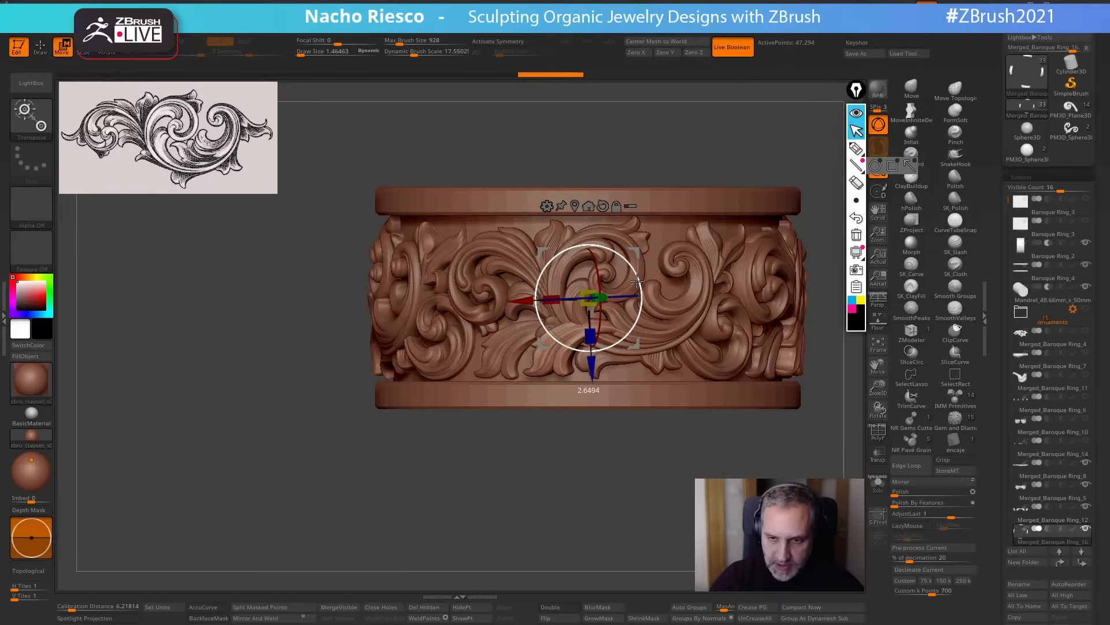
{"action": "left_click_drag", "start_coordinate": [626, 441], "coordinate": [652, 405]}
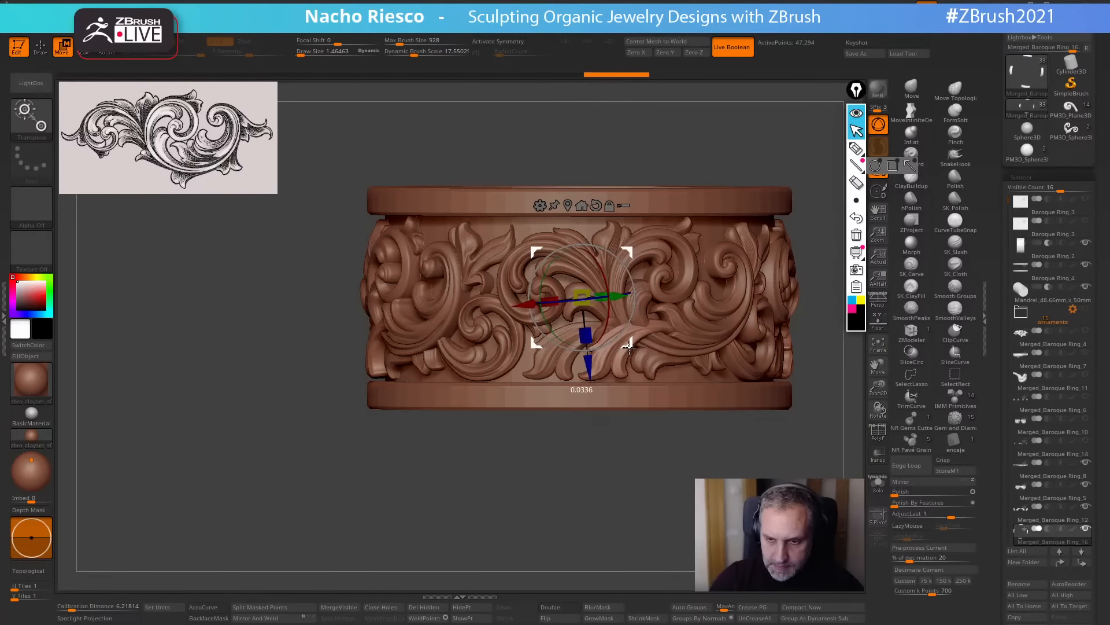
{"action": "left_click_drag", "start_coordinate": [674, 457], "coordinate": [679, 425]}
{"action": "left_click_drag", "start_coordinate": [631, 342], "coordinate": [624, 340]}
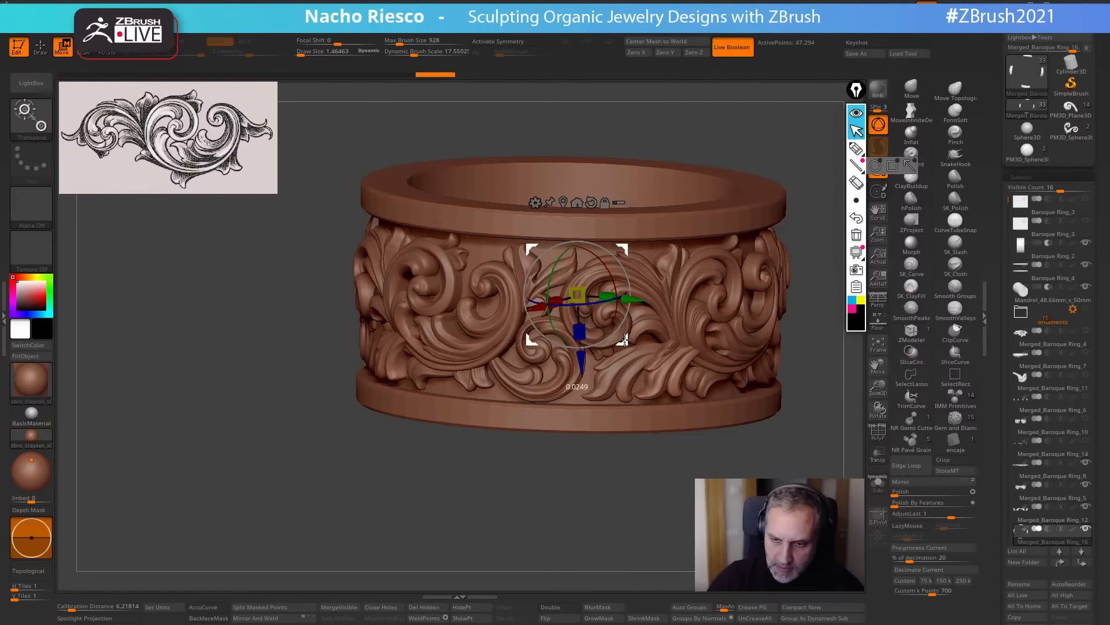
{"action": "left_click_drag", "start_coordinate": [654, 457], "coordinate": [665, 358]}
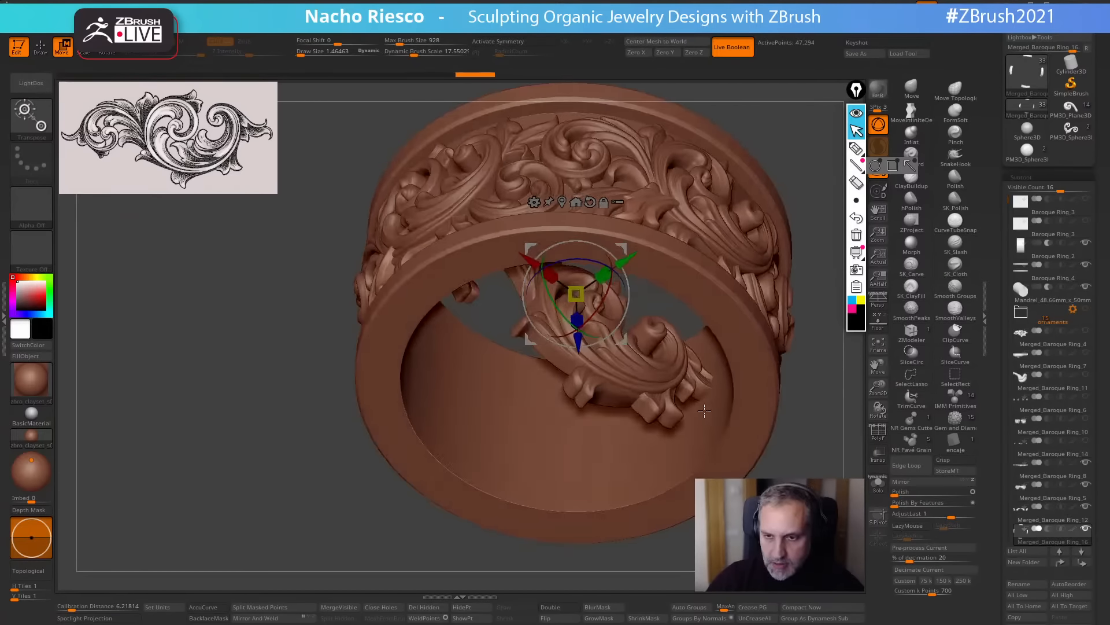
Reposition the gizmo on the leaf copy, then fine-tune its rotation and placement between the original leaf and the neighbouring ornament.
{"action": "left_click", "coordinate": [656, 196], "text": "alt"}
{"action": "left_click_drag", "start_coordinate": [695, 173], "coordinate": [689, 178]}
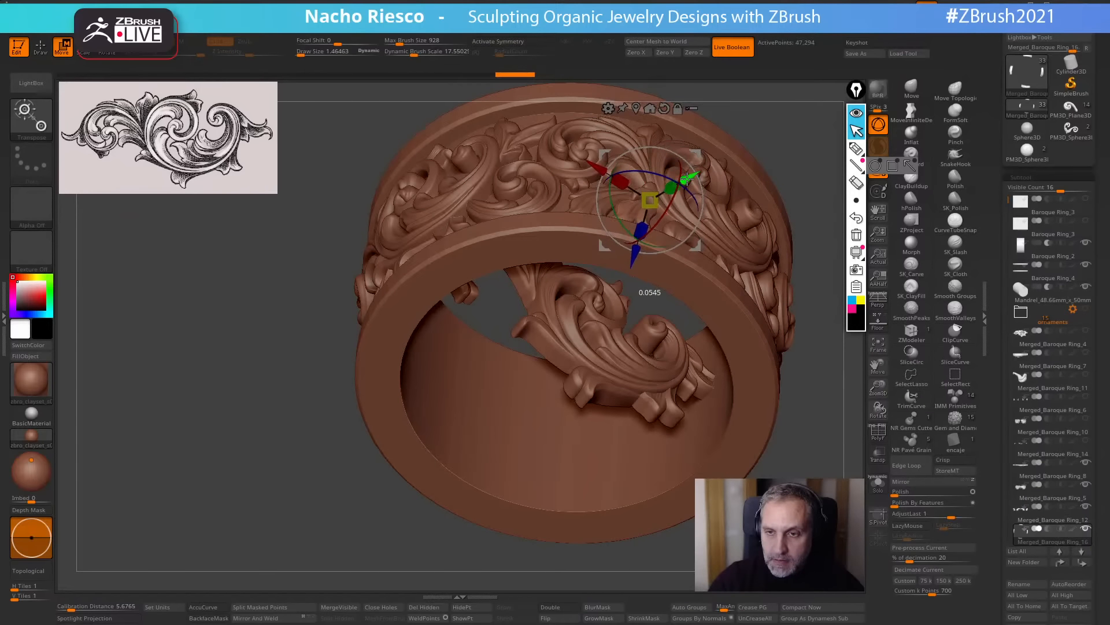
{"action": "mouse_move", "coordinate": [689, 177]}
{"action": "right_mouse_down"}
{"action": "mouse_move", "coordinate": [713, 472]}
{"action": "mouse_move", "coordinate": [650, 517]}
{"action": "right_mouse_up"}
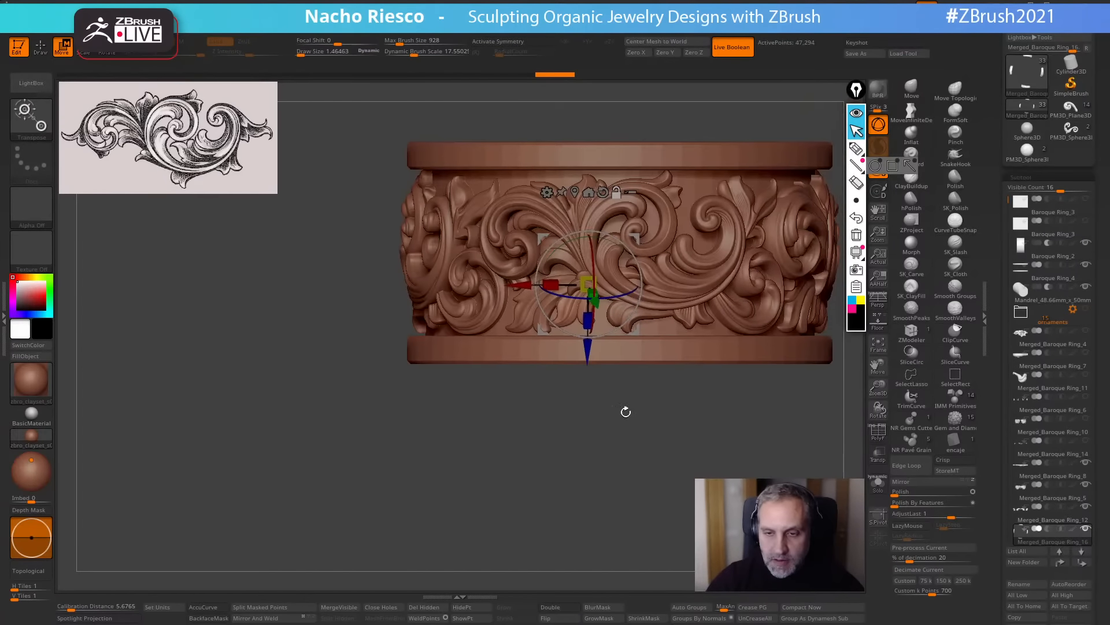
{"action": "key", "text": "q"}
{"action": "right_click_drag", "start_coordinate": [618, 437], "coordinate": [642, 301], "text": "ctrl"}
{"action": "key", "text": "w"}
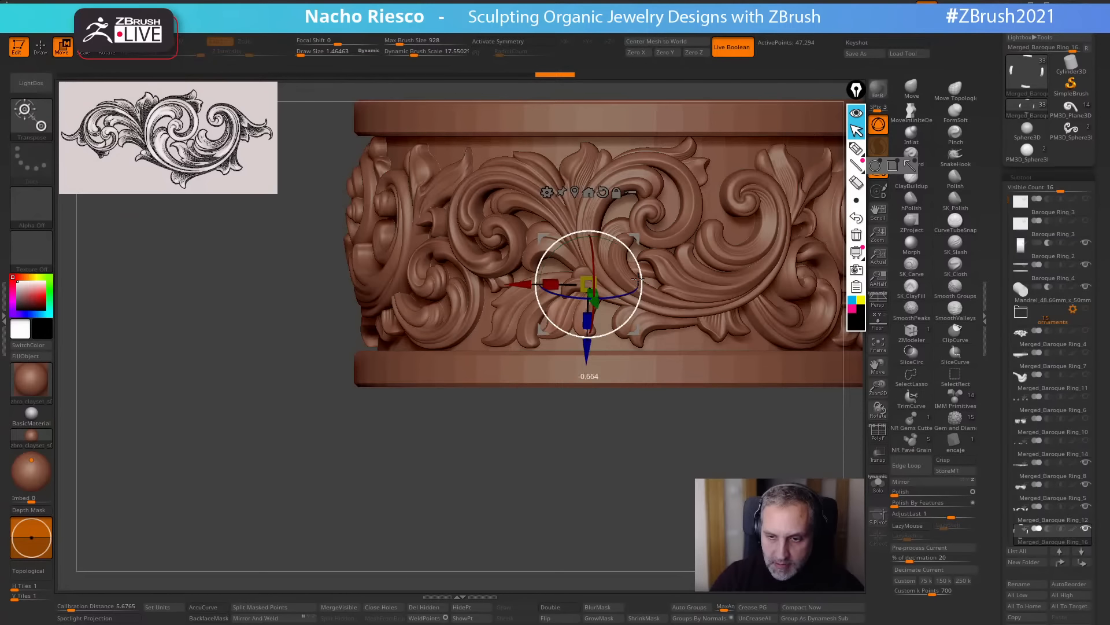
{"action": "left_click_drag", "start_coordinate": [638, 278], "coordinate": [638, 284]}
{"action": "left_click_drag", "start_coordinate": [628, 331], "coordinate": [635, 336]}
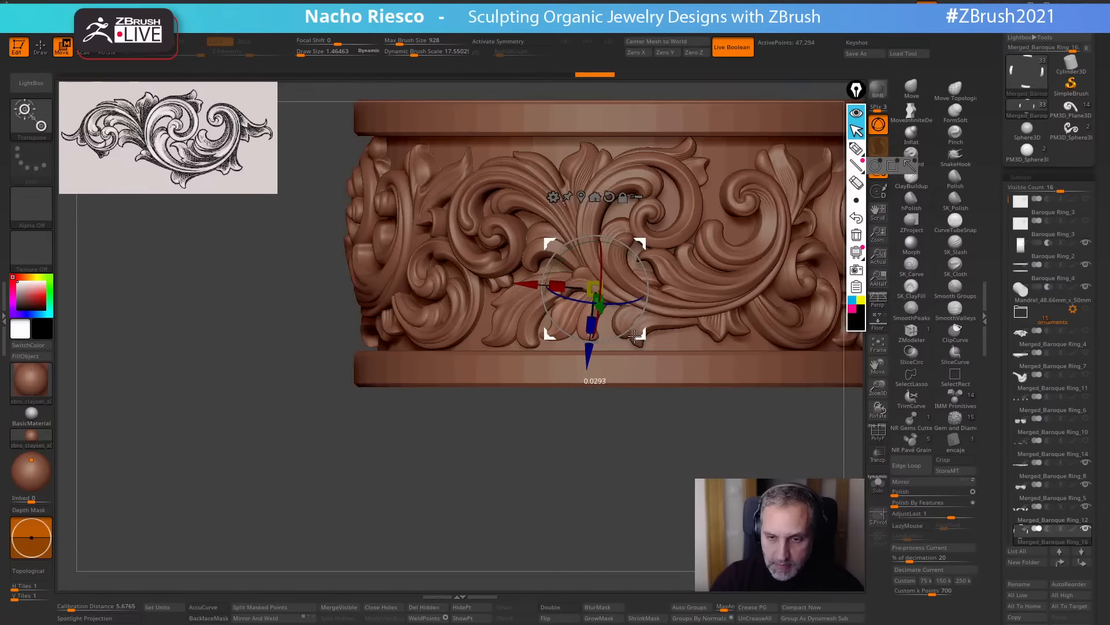
Reshape the leaf copy to fit its gap using the MoveInfiniteDepth brush at a draw size of about 14.2.
{"action": "key", "text": "q"}
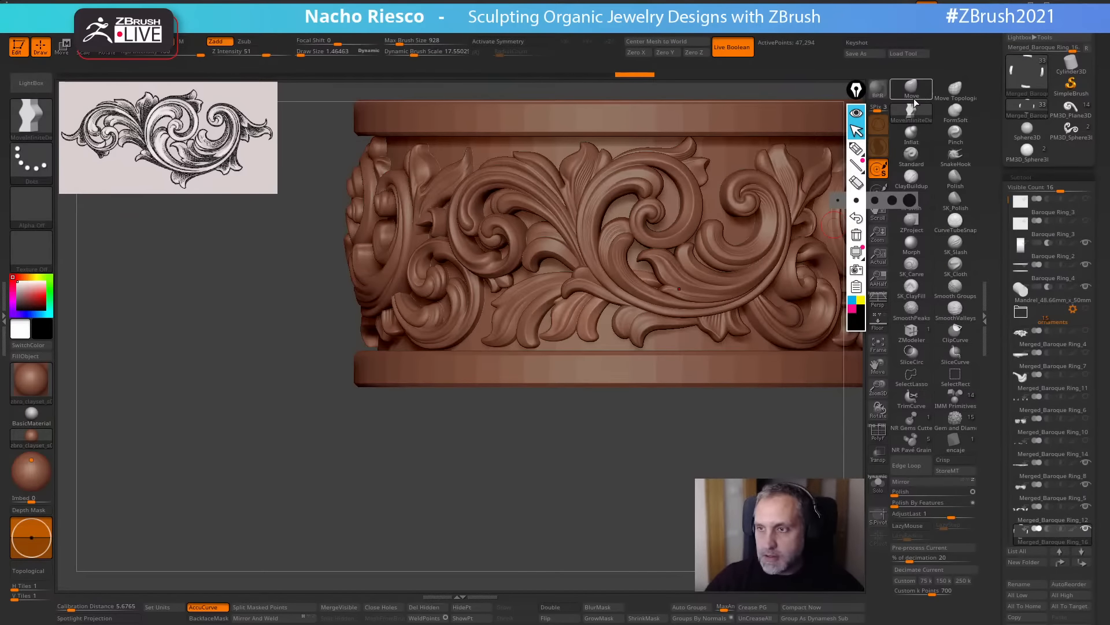
{"action": "key", "text": "b"}
{"action": "key", "text": "s"}
{"action": "key", "text": "t"}
{"action": "key", "text": "s"}
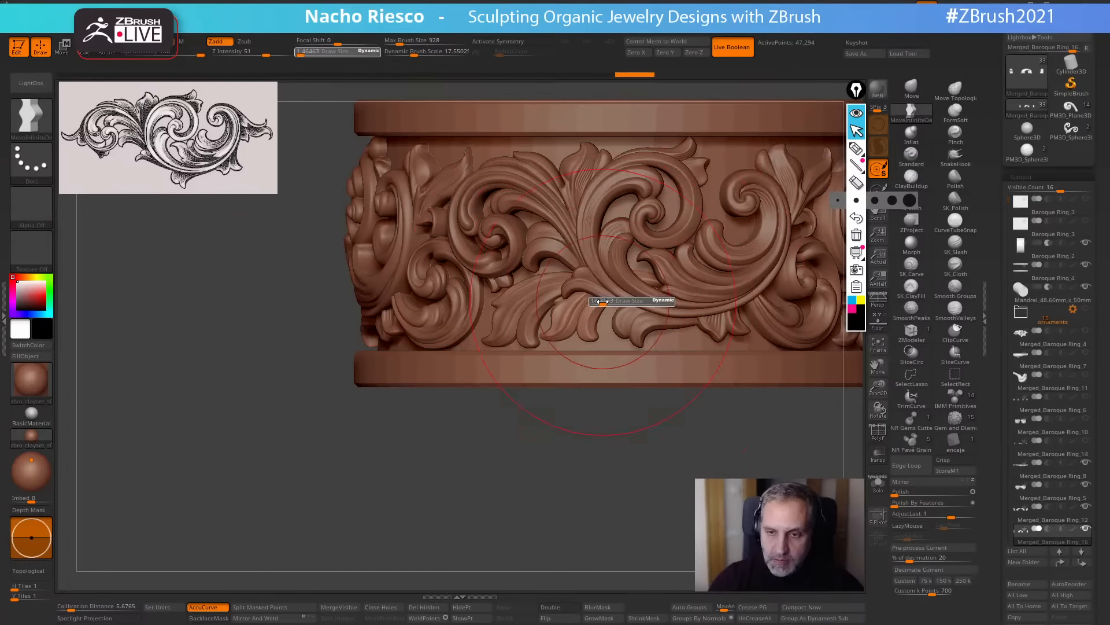
{"action": "left_click", "coordinate": [603, 302]}
{"action": "key", "text": "bracketright"}
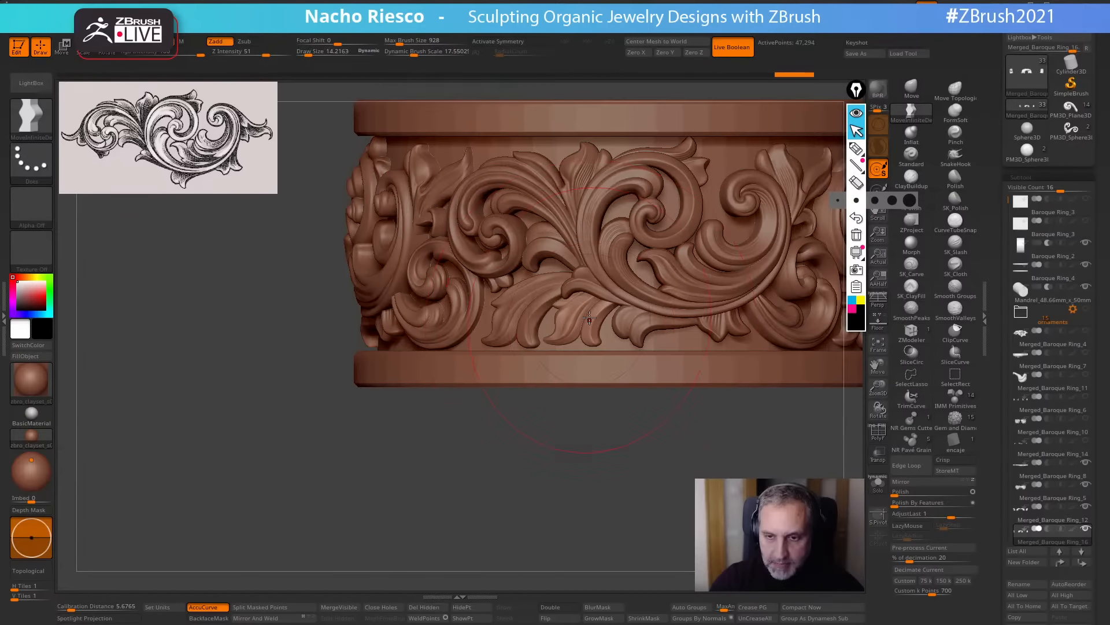
Refine the lower tips of the leaf copy with draw sizes of about 6.2 and 5.2.
{"action": "left_click_drag", "start_coordinate": [599, 471], "coordinate": [608, 480]}
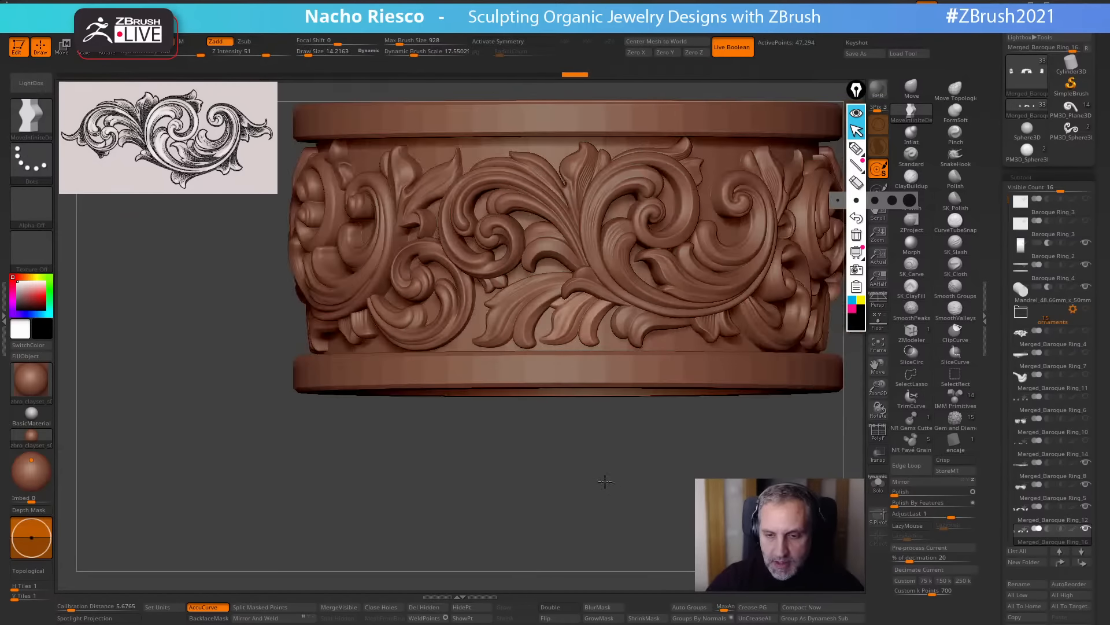
{"action": "left_click_drag", "start_coordinate": [607, 526], "coordinate": [590, 345], "text": "alt"}
{"action": "key", "text": "s"}
{"action": "left_click", "coordinate": [583, 345]}
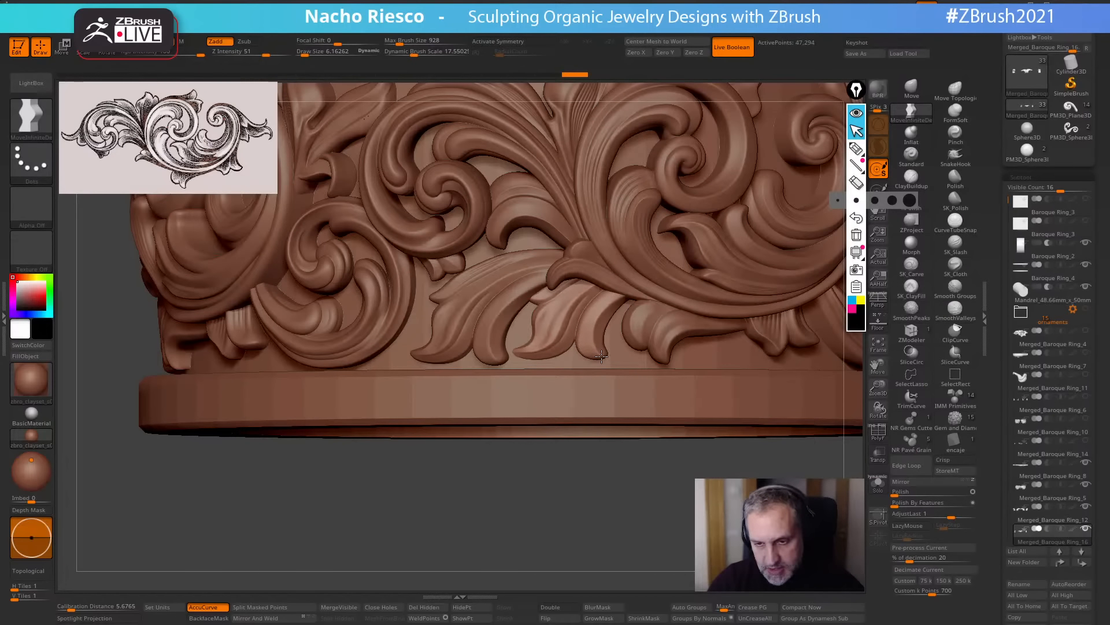
{"action": "key", "text": "bracketleft"}
{"action": "key", "text": "bracketright"}
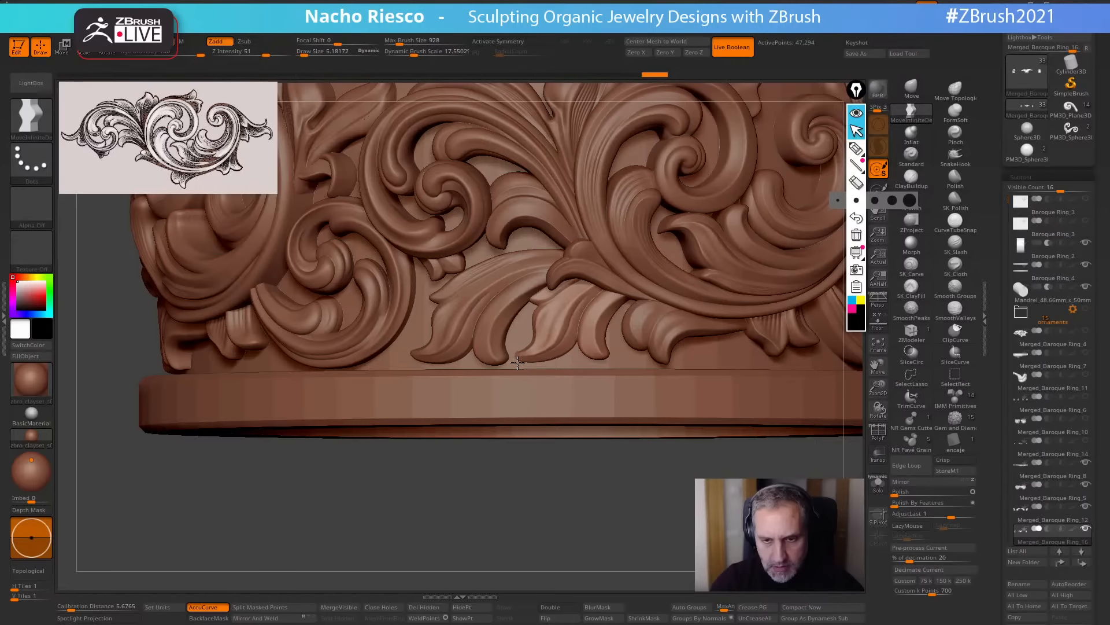
Isolate the leaf copy in Solo and mask everything except the tips of its short lower lobes.
{"action": "left_click", "coordinate": [492, 314], "text": "alt"}
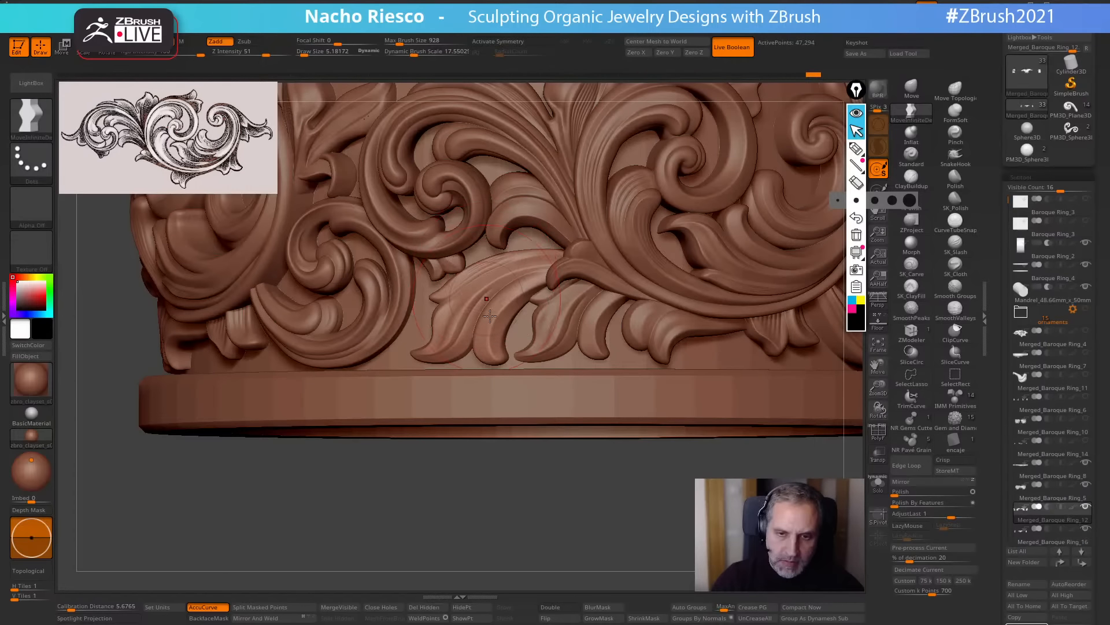
{"action": "left_click_drag", "start_coordinate": [536, 496], "coordinate": [612, 359]}
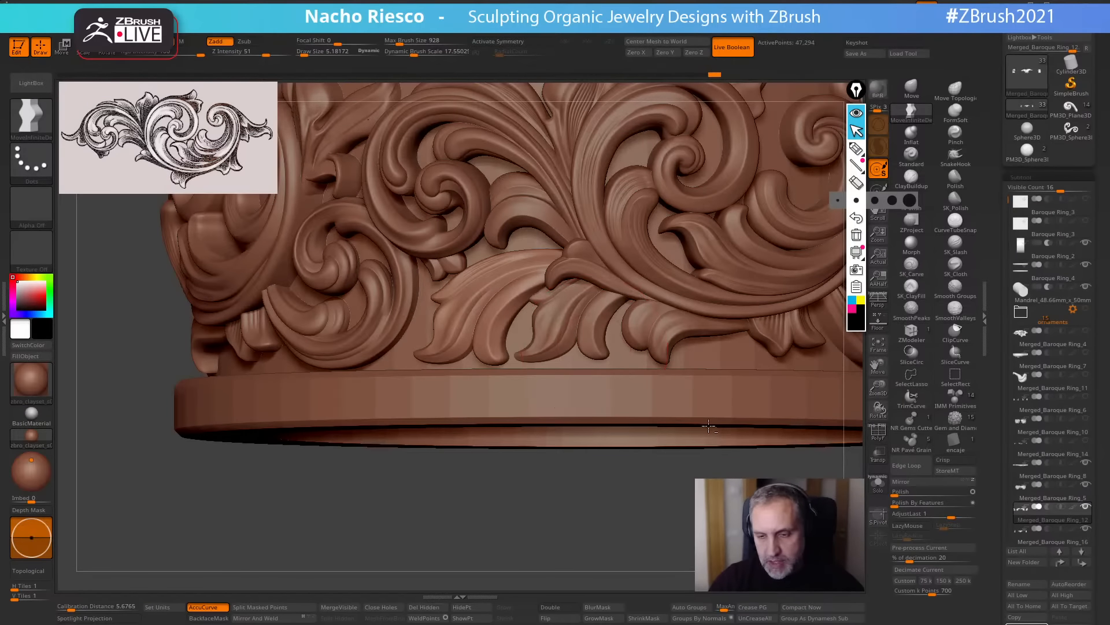
{"action": "left_click", "coordinate": [570, 324], "text": "alt"}
{"action": "left_click", "coordinate": [876, 487]}
{"action": "left_click_drag", "start_coordinate": [784, 426], "coordinate": [654, 452]}
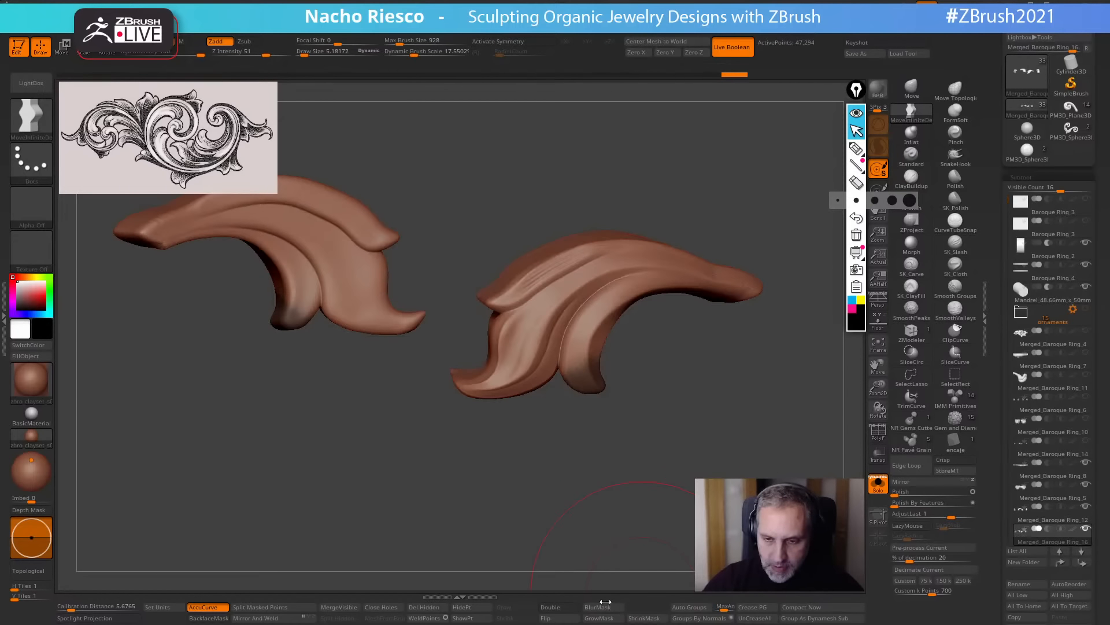
{"action": "key", "text": "ctrl+shift+z"}
{"action": "key", "text": "ctrl+shift+z"}
{"action": "key", "text": "ctrl+shift+z"}
{"action": "key", "text": "w"}
{"action": "key", "text": "ctrl+shift+z"}
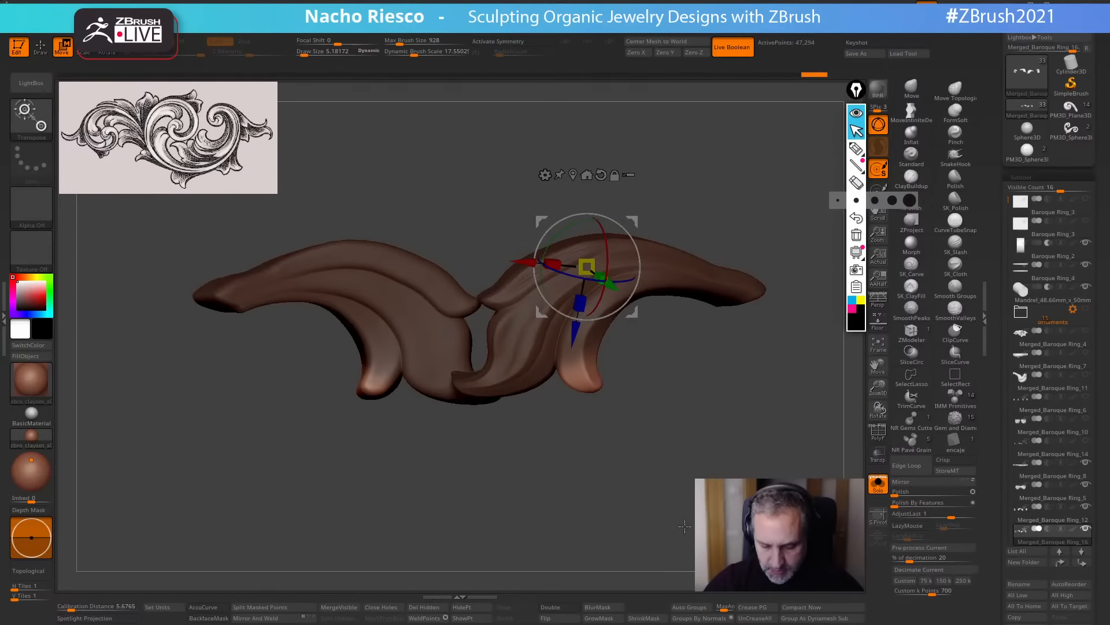
Bend the unmasked lobe tips outward into a curl using transpose lines.
{"action": "key", "text": "y"}
{"action": "left_click_drag", "start_coordinate": [578, 368], "coordinate": [635, 427]}
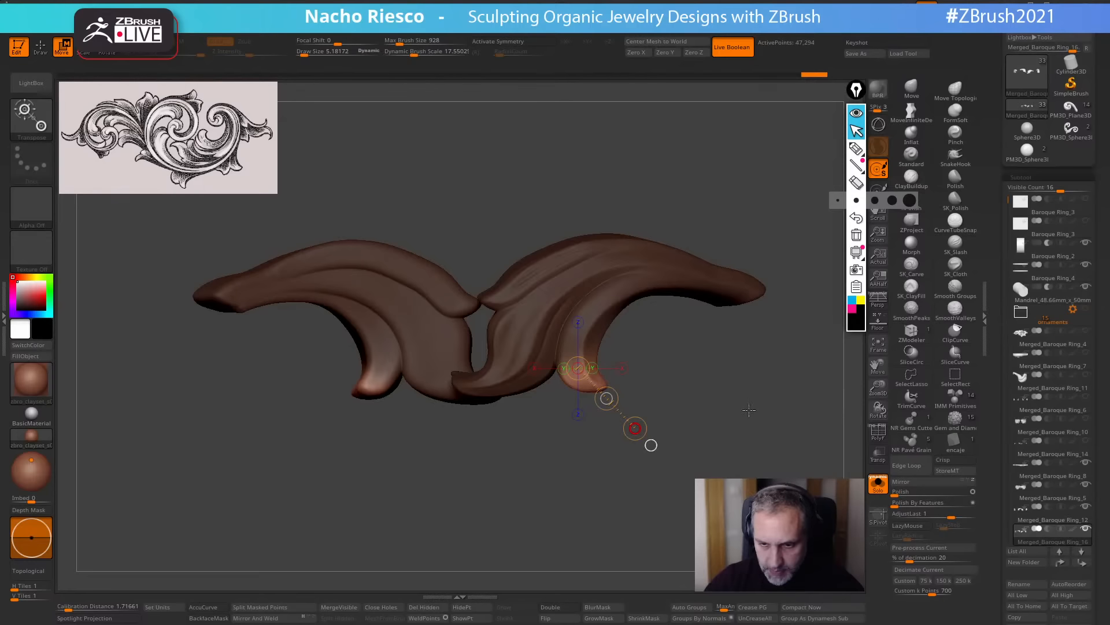
{"action": "left_click_drag", "start_coordinate": [599, 386], "coordinate": [677, 394]}
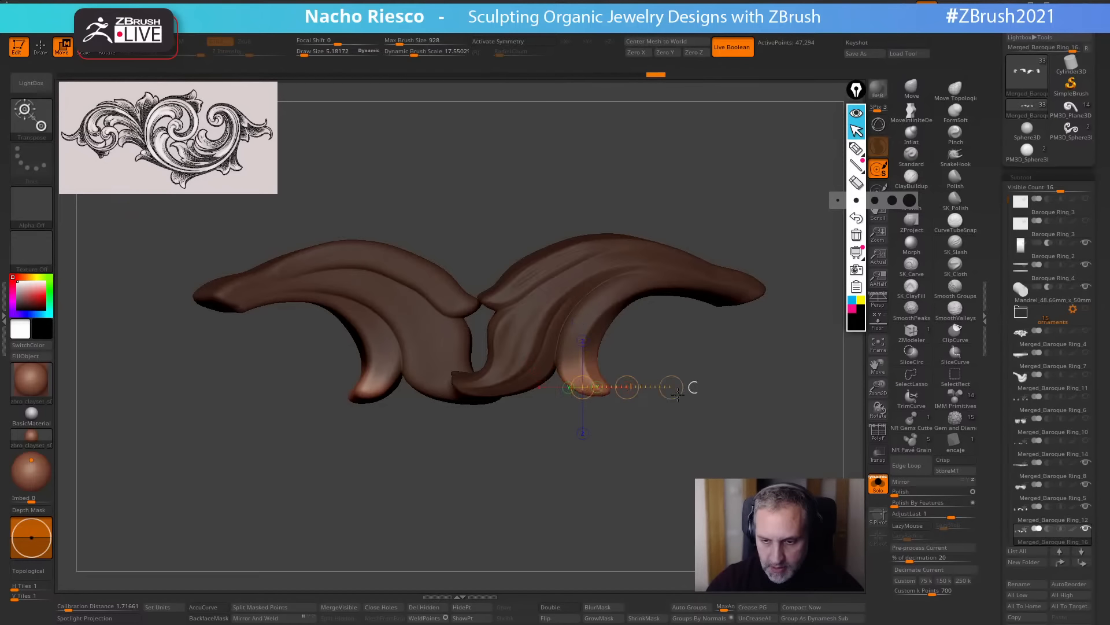
{"action": "key", "text": "ctrl+shift+z"}
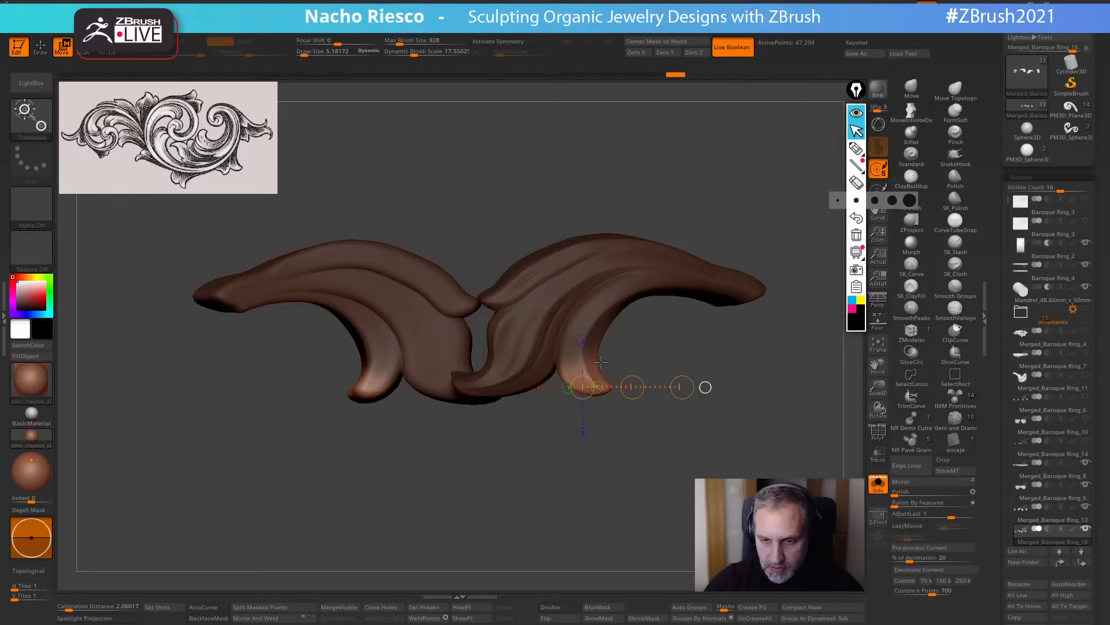
{"action": "left_click_drag", "start_coordinate": [599, 359], "coordinate": [651, 339]}
{"action": "key", "text": "r"}
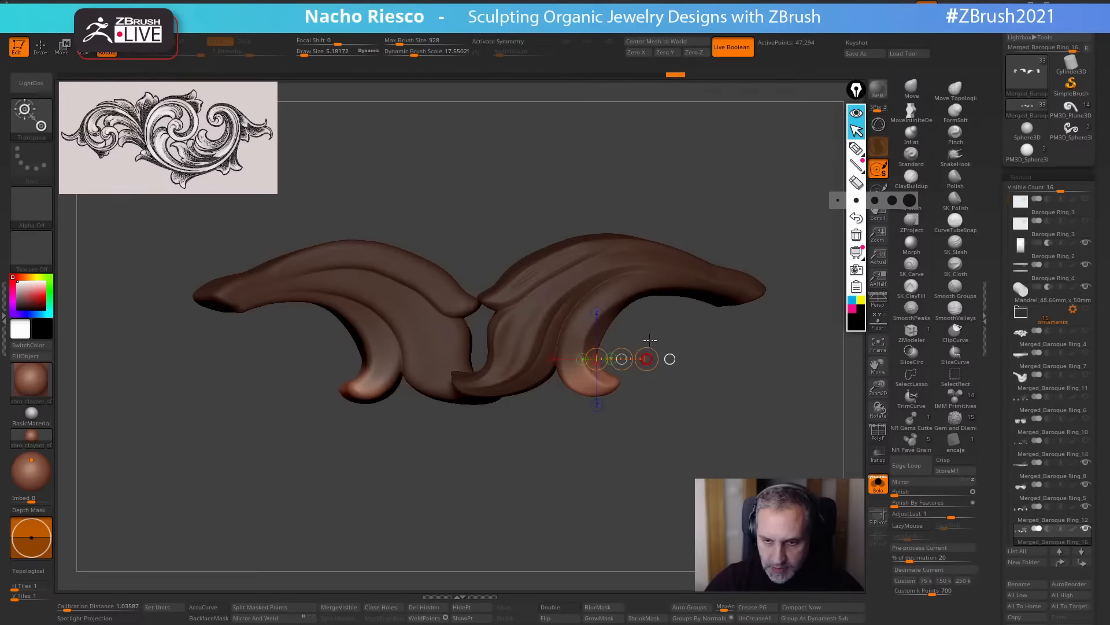
{"action": "key", "text": "q"}
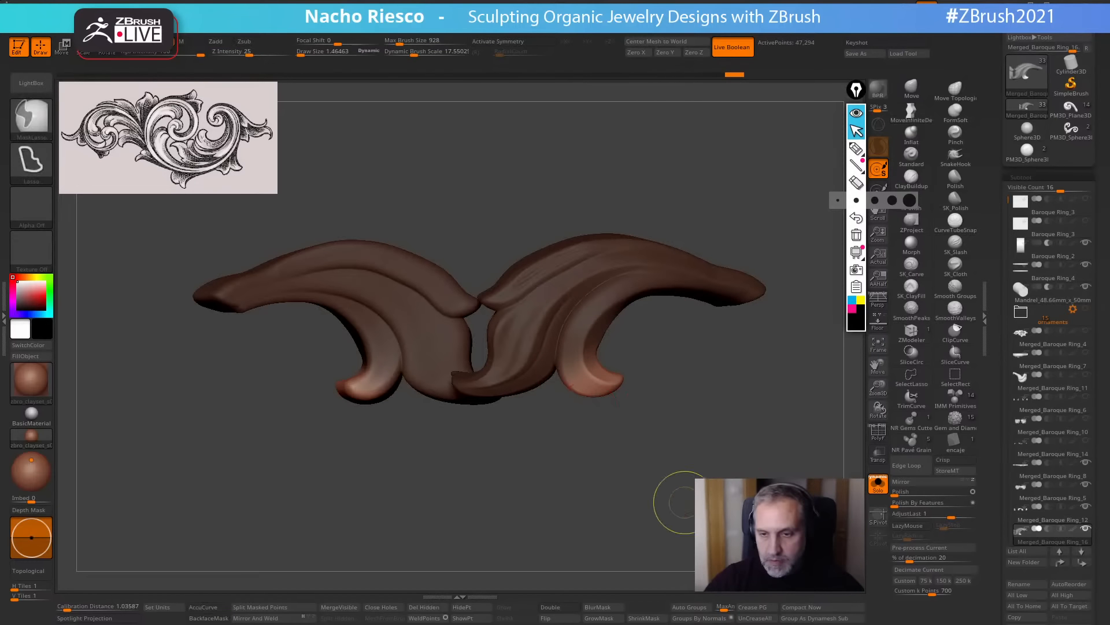
Exit Solo, clear the mask, and refine the curled tip with draw sizes of about 2.86 and 1.05.
{"action": "left_click", "coordinate": [877, 484]}
{"action": "left_click_drag", "start_coordinate": [654, 521], "coordinate": [617, 552], "text": "ctrl"}
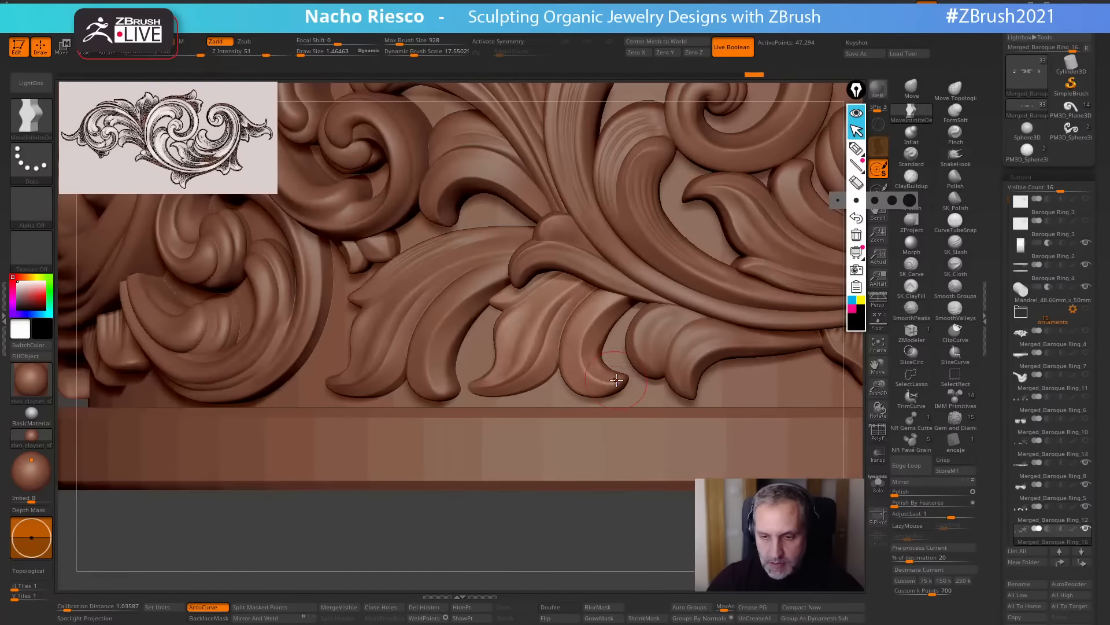
{"action": "key", "text": "bracketright"}
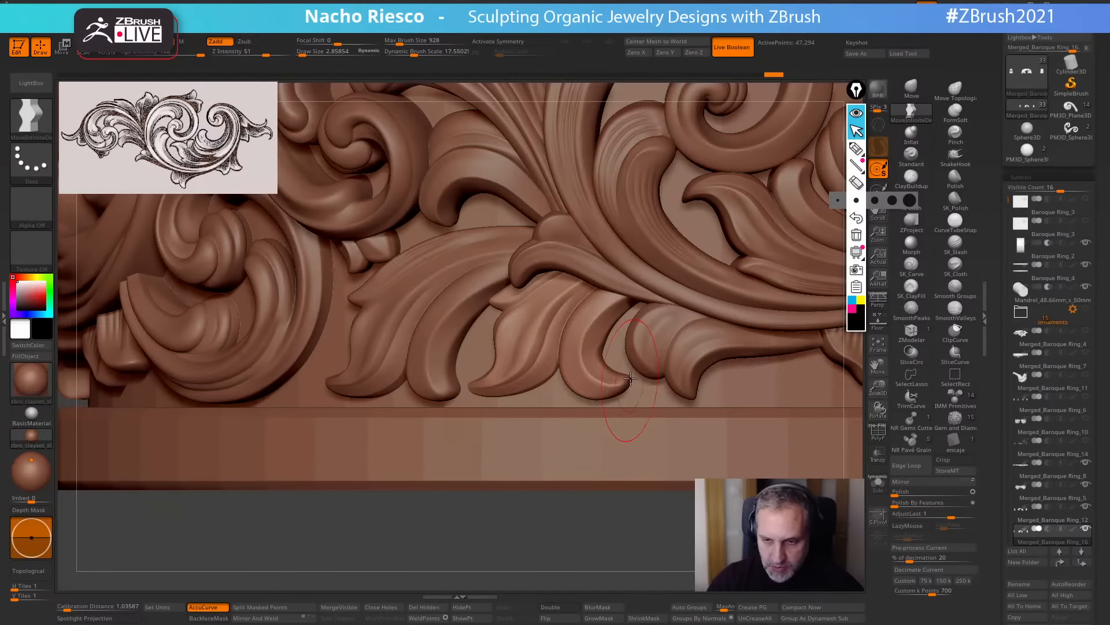
{"action": "key", "text": "bracketleft"}
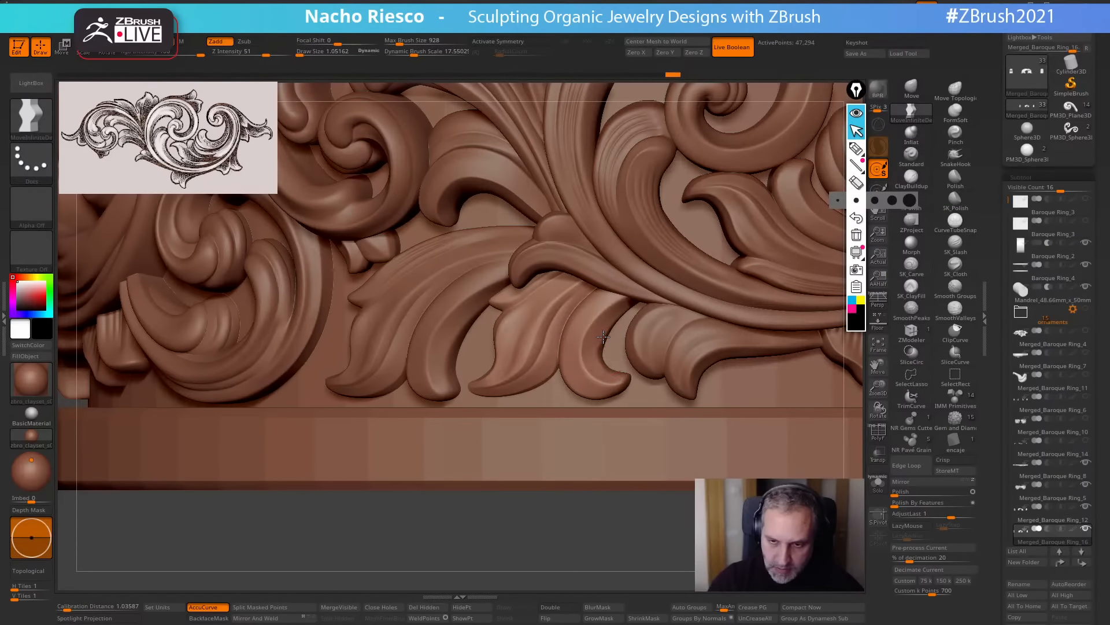
Select the main scroll ornament and adjust its upper area with the MoveInfiniteDepth brush at a draw size of about 15.9.
{"action": "mouse_move", "coordinate": [615, 548]}
{"action": "left_mouse_down"}
{"action": "mouse_move", "coordinate": [601, 512]}
{"action": "mouse_move", "coordinate": [609, 555]}
{"action": "left_mouse_up"}
{"action": "mouse_move", "coordinate": [602, 510]}
{"action": "left_mouse_down", "text": "alt"}
{"action": "mouse_move", "coordinate": [586, 531]}
{"action": "mouse_move", "coordinate": [616, 462]}
{"action": "mouse_move", "coordinate": [607, 464]}
{"action": "left_mouse_up", "text": "alt"}
{"action": "left_click", "coordinate": [564, 273], "text": "alt"}
{"action": "left_click_drag", "start_coordinate": [651, 121], "coordinate": [651, 205], "text": "alt"}
{"action": "key", "text": "s"}
{"action": "left_click", "coordinate": [540, 322]}
{"action": "left_click_drag", "start_coordinate": [540, 322], "coordinate": [546, 333]}
{"action": "key", "text": "s"}
{"action": "left_click_drag", "start_coordinate": [544, 336], "coordinate": [535, 339]}
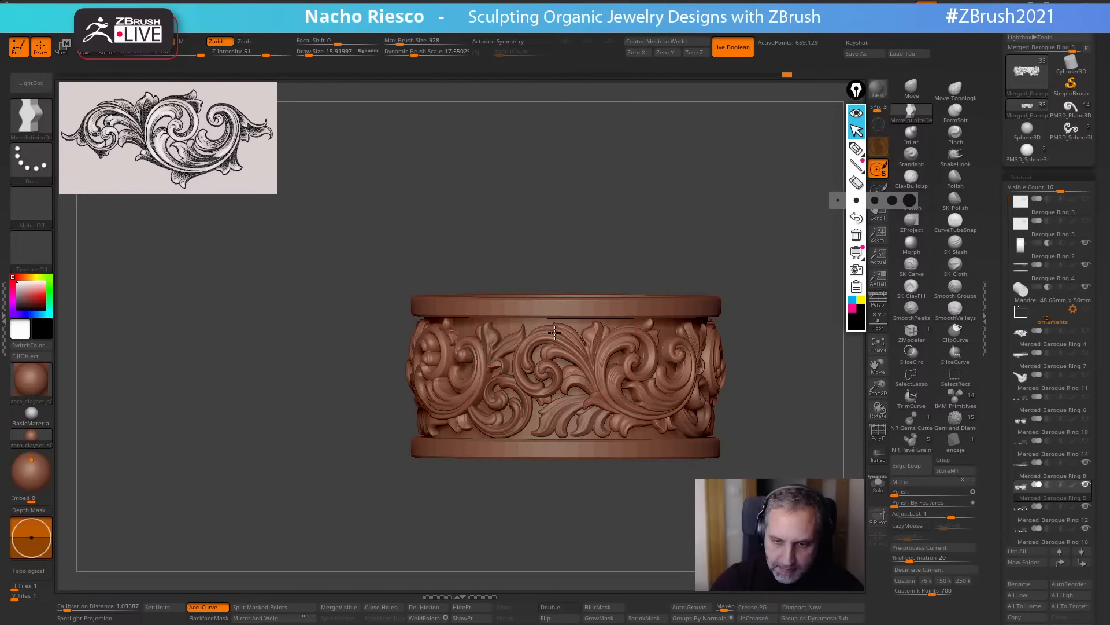
{"action": "left_click_drag", "start_coordinate": [643, 226], "coordinate": [670, 226]}
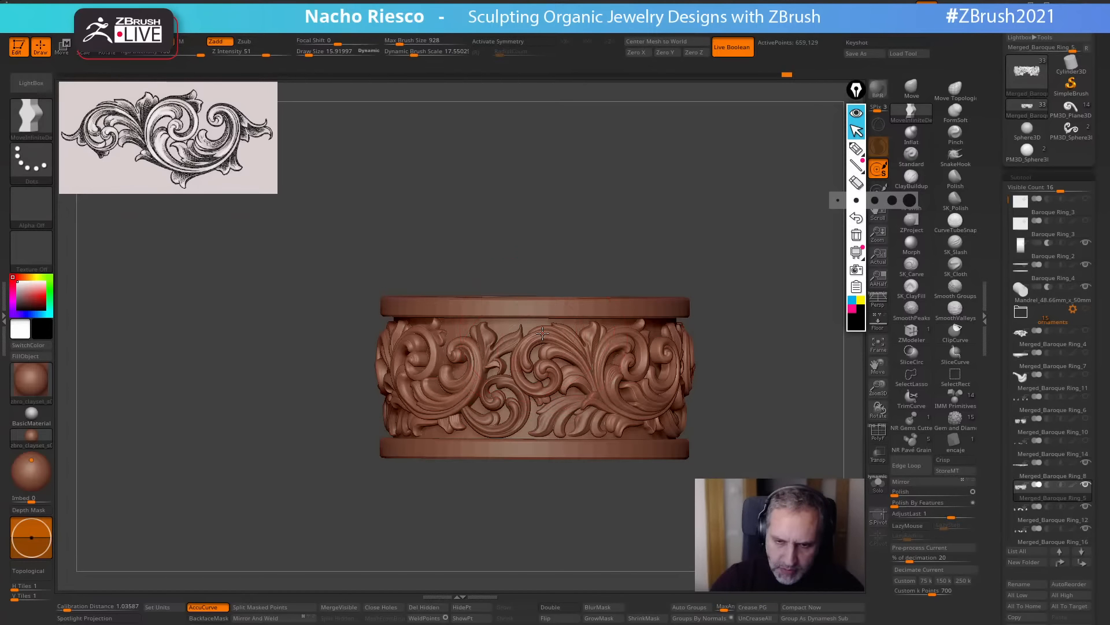
Nudge the curl of the main scroll ornament near the ring's upper rim with the infinite-depth move brush.
{"action": "left_click_drag", "start_coordinate": [543, 333], "coordinate": [536, 341]}
{"action": "mouse_move", "coordinate": [674, 236]}
{"action": "left_mouse_down"}
{"action": "mouse_move", "coordinate": [654, 228]}
{"action": "mouse_move", "coordinate": [722, 228]}
{"action": "mouse_move", "coordinate": [479, 346]}
{"action": "left_mouse_up"}
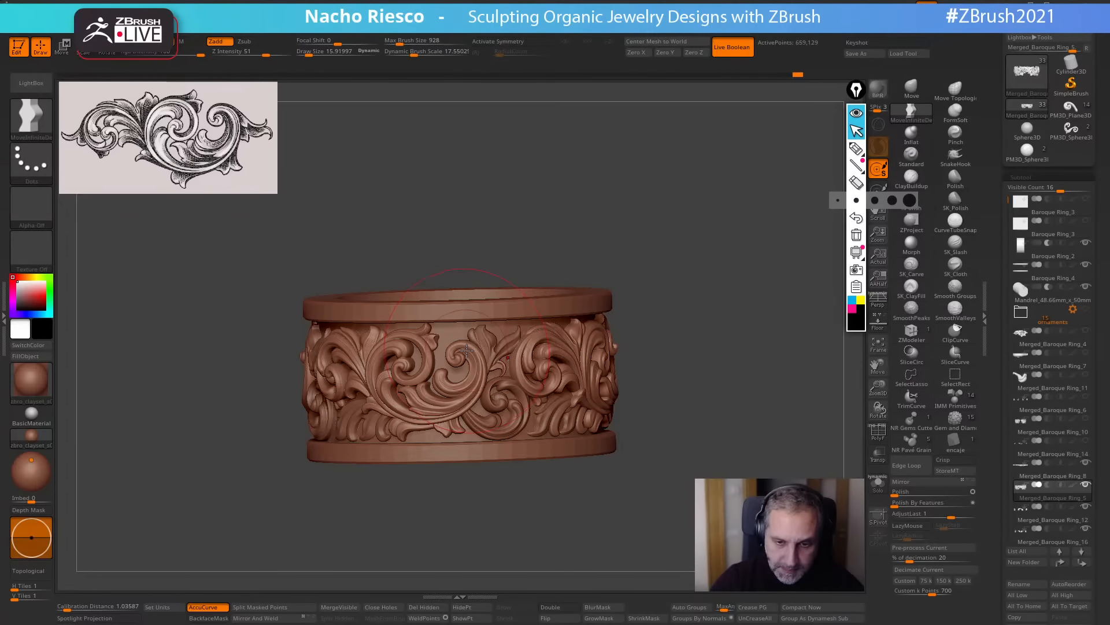
{"action": "left_click_drag", "start_coordinate": [673, 259], "coordinate": [660, 347]}
Set the Draw Size to about 11.1 and make the small leaf ornament below the upper rim the active subtool.
{"action": "key", "text": "s"}
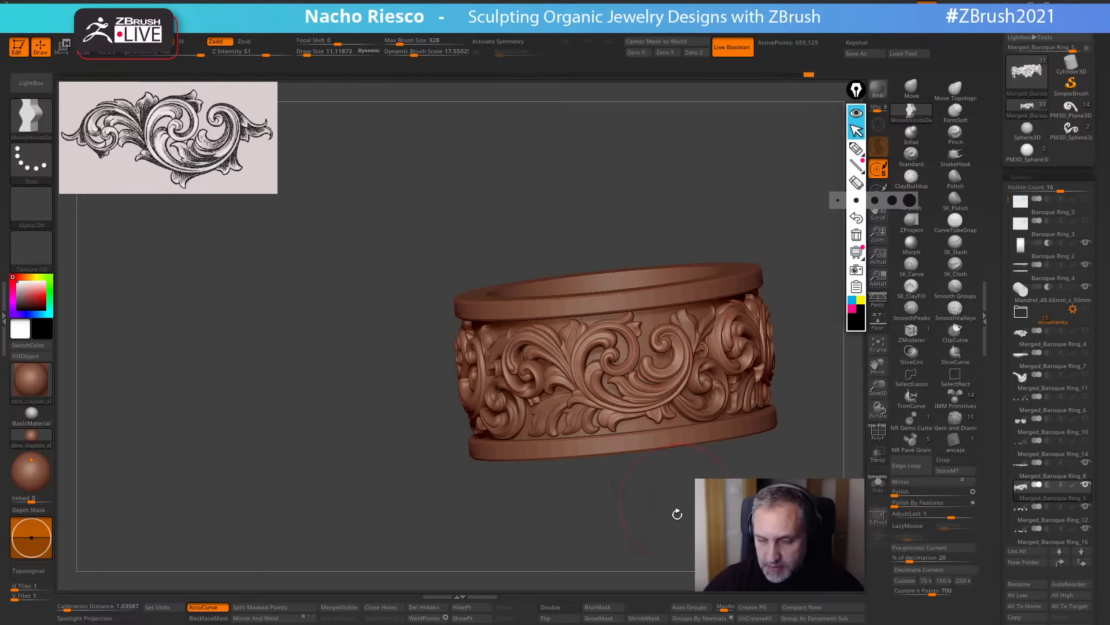
{"action": "left_click_drag", "start_coordinate": [677, 513], "coordinate": [685, 346]}
{"action": "left_click", "coordinate": [687, 319], "text": "alt"}
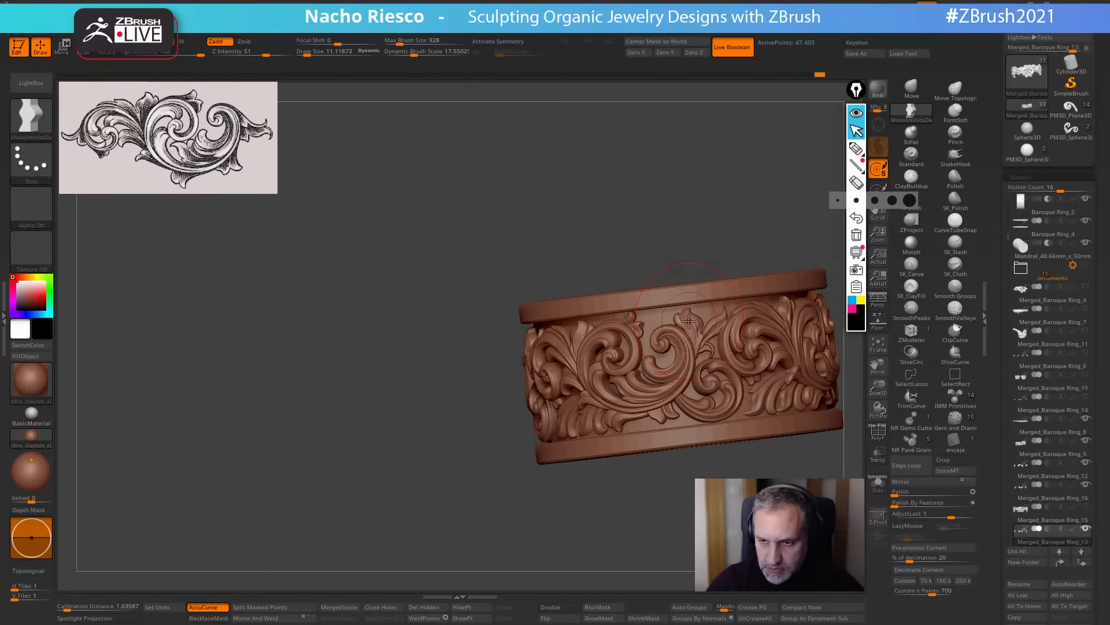
Reshape the leaves of the lower ornament above the bottom rim, using a Draw Size of about 15.9.
{"action": "left_click_drag", "start_coordinate": [661, 481], "coordinate": [474, 425]}
{"action": "left_click", "coordinate": [476, 425], "text": "alt"}
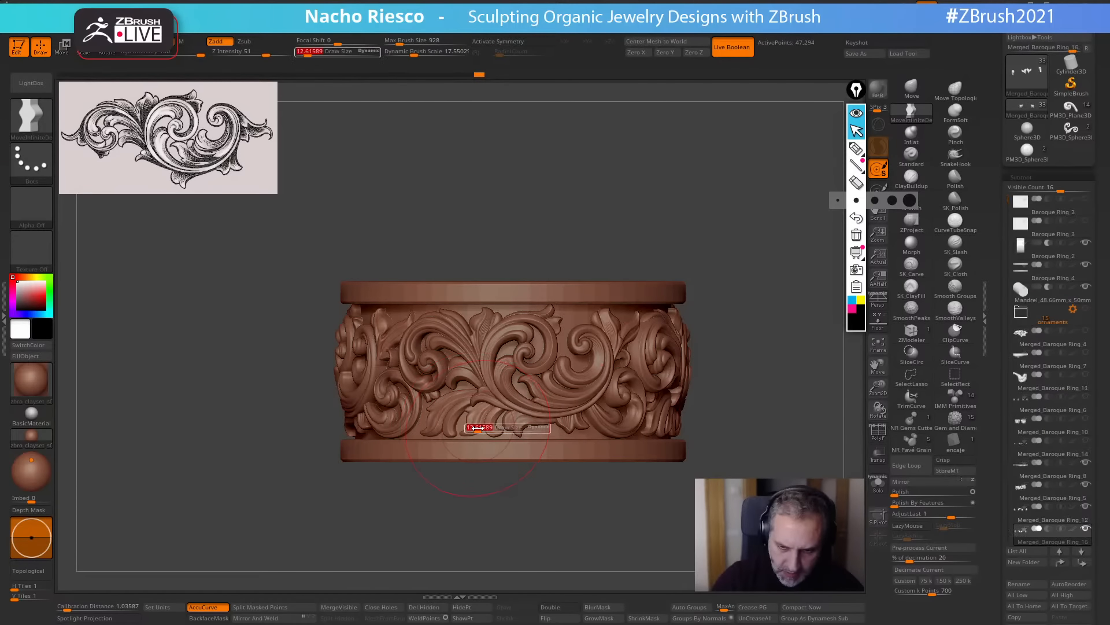
{"action": "left_click_drag", "start_coordinate": [456, 430], "coordinate": [462, 429]}
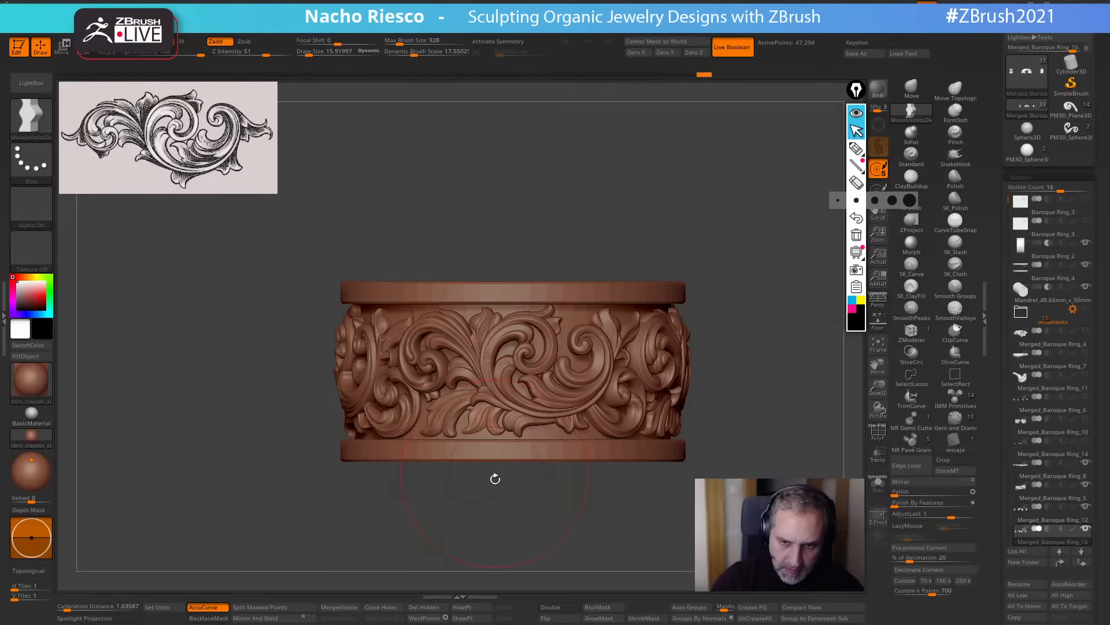
{"action": "left_click_drag", "start_coordinate": [496, 478], "coordinate": [513, 484]}
{"action": "left_click_drag", "start_coordinate": [489, 425], "coordinate": [491, 422]}
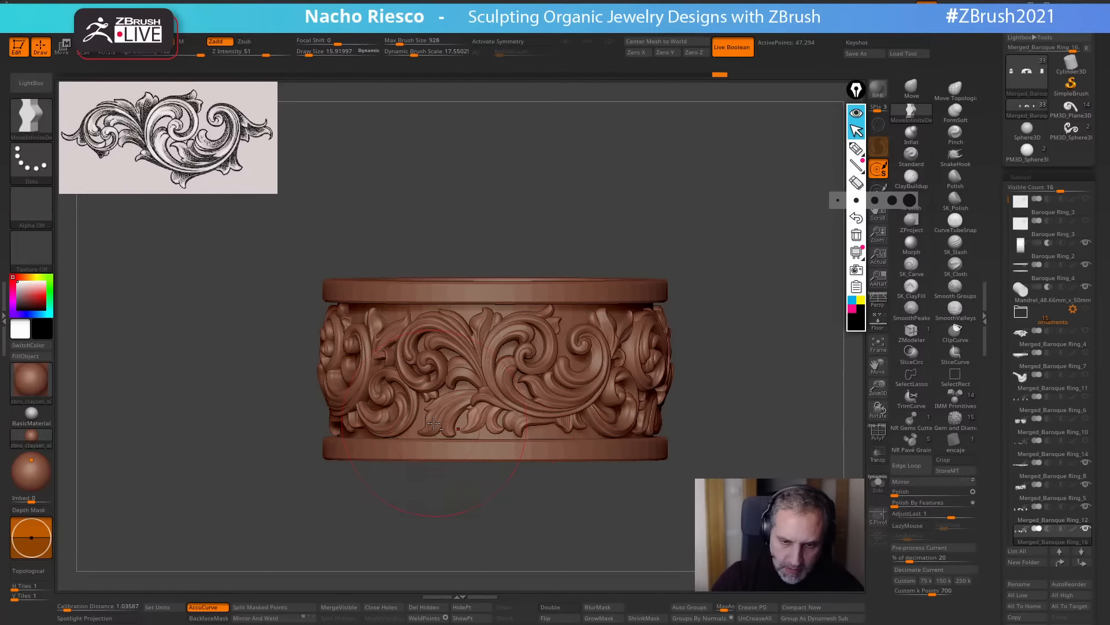
Select the neighbouring lower leaf ornament, Merged_Baroque Ring_12, and nudge its tip along the bottom rim.
{"action": "left_click", "coordinate": [440, 418], "text": "alt"}
{"action": "left_click_drag", "start_coordinate": [426, 522], "coordinate": [463, 536]}
{"action": "left_click_drag", "start_coordinate": [410, 430], "coordinate": [415, 429]}
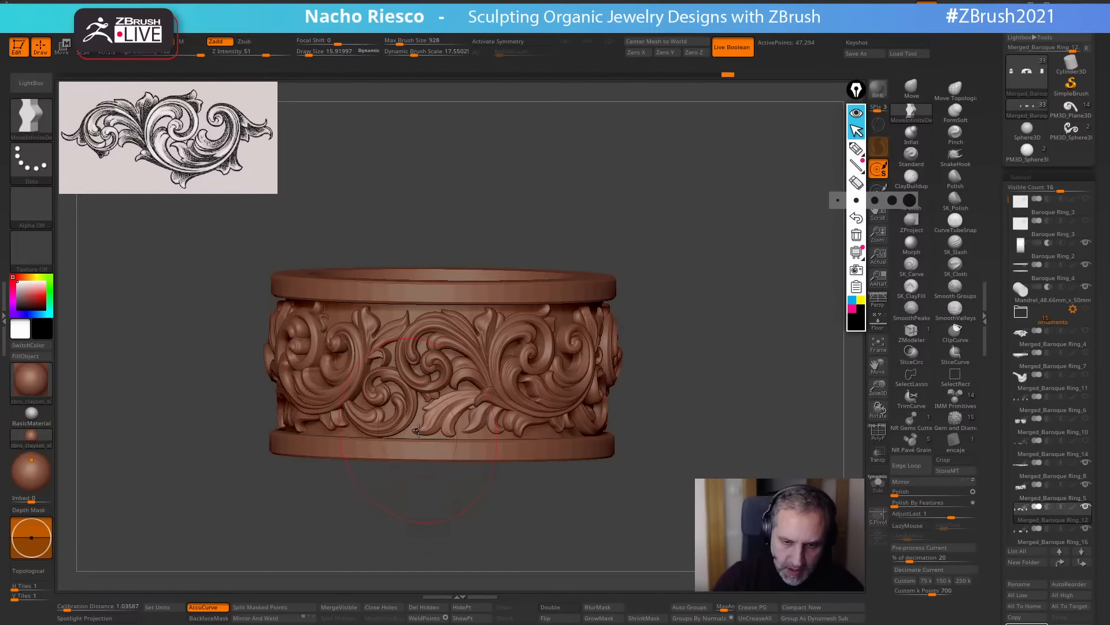
Select the main scroll ornament, reduce the Draw Size to about 9.7 and enable topological auto-masking.
{"action": "key", "text": "bracketleft"}
{"action": "key", "text": "bracketleft"}
{"action": "left_click", "coordinate": [435, 396], "text": "alt"}
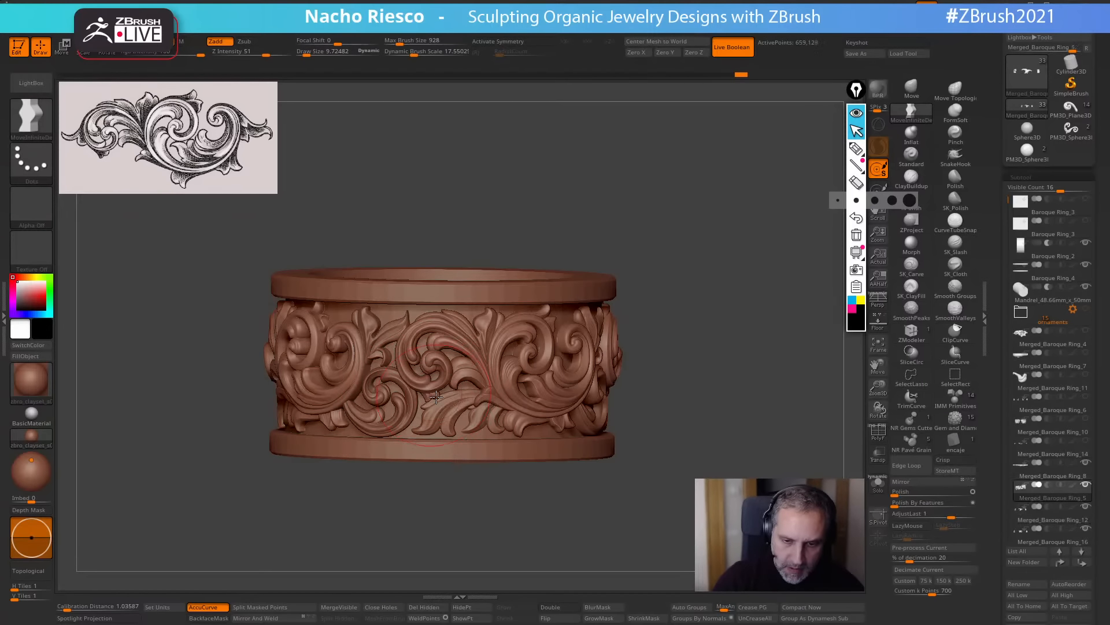
{"action": "left_click", "coordinate": [28, 571]}
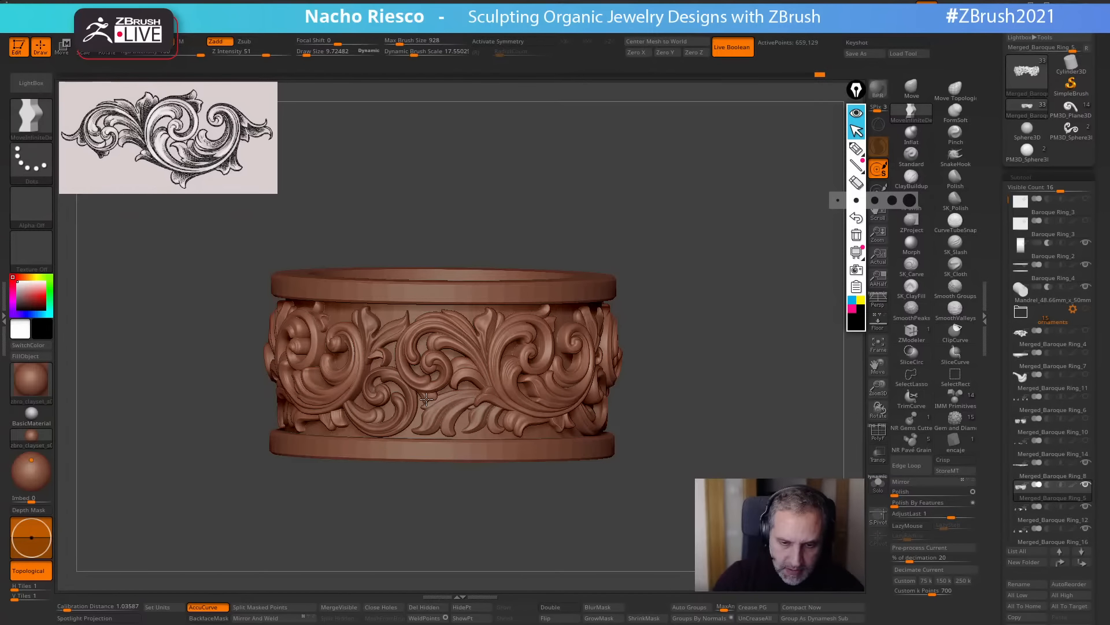
{"action": "left_click_drag", "start_coordinate": [448, 516], "coordinate": [435, 405]}
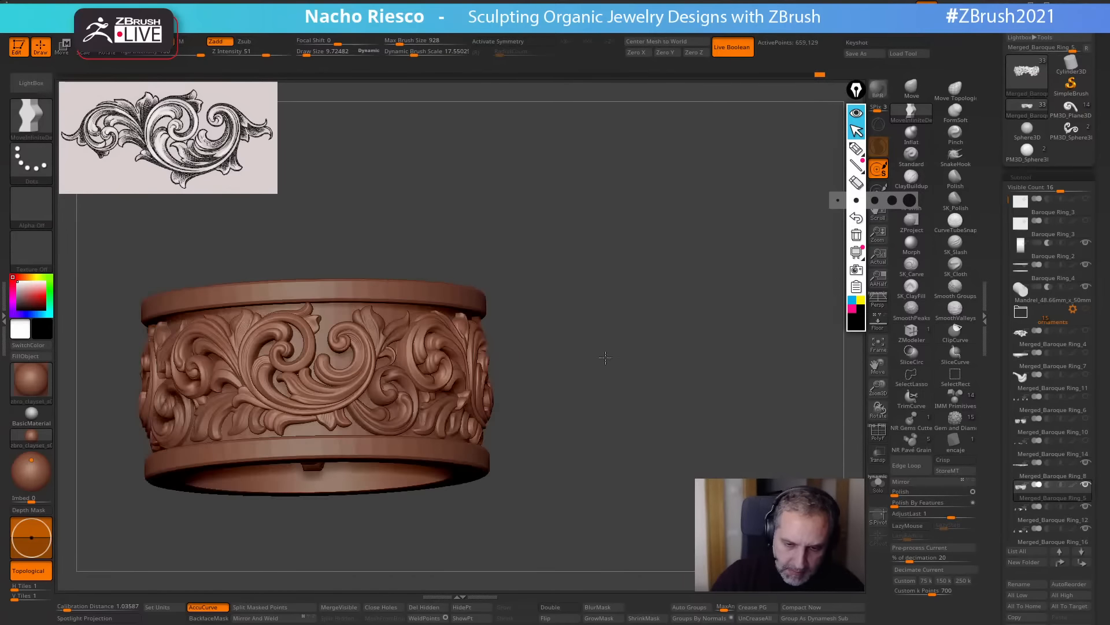
{"action": "left_click_drag", "start_coordinate": [602, 334], "coordinate": [522, 389]}
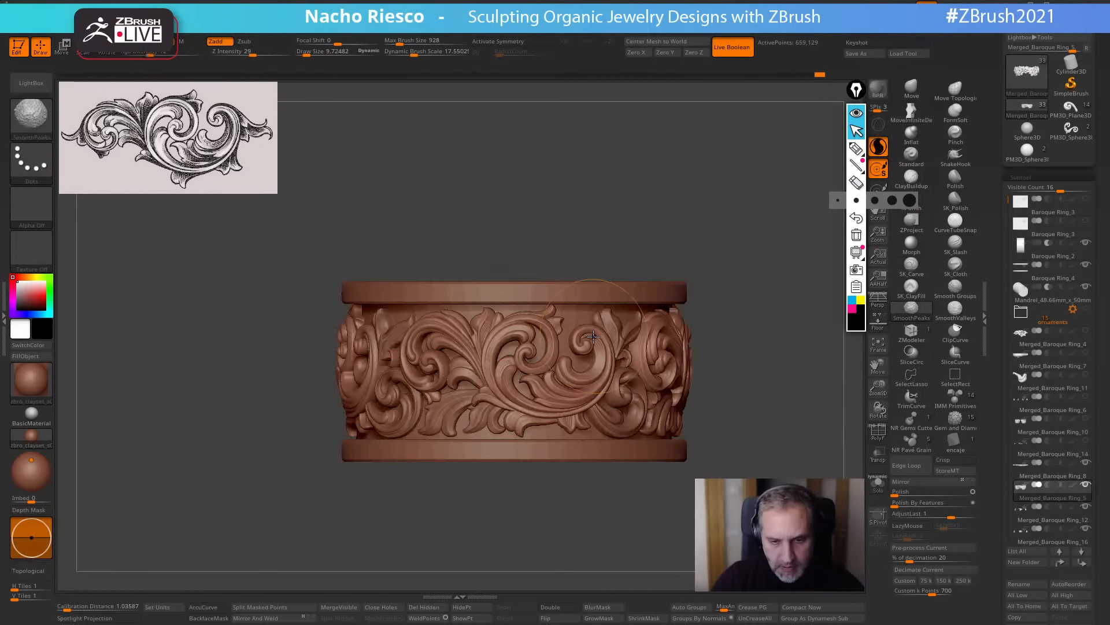
Reshape the leaf tip at the top of the main scroll, raising the Draw Size to about 14.2 and 17.7.
{"action": "left_click_drag", "start_coordinate": [464, 503], "coordinate": [498, 480], "text": "alt"}
{"action": "left_click_drag", "start_coordinate": [707, 341], "coordinate": [713, 353], "text": "alt"}
{"action": "mouse_move", "coordinate": [767, 292]}
{"action": "left_mouse_down", "text": "alt"}
{"action": "mouse_move", "coordinate": [762, 302]}
{"action": "mouse_move", "coordinate": [762, 277]}
{"action": "left_mouse_up", "text": "alt"}
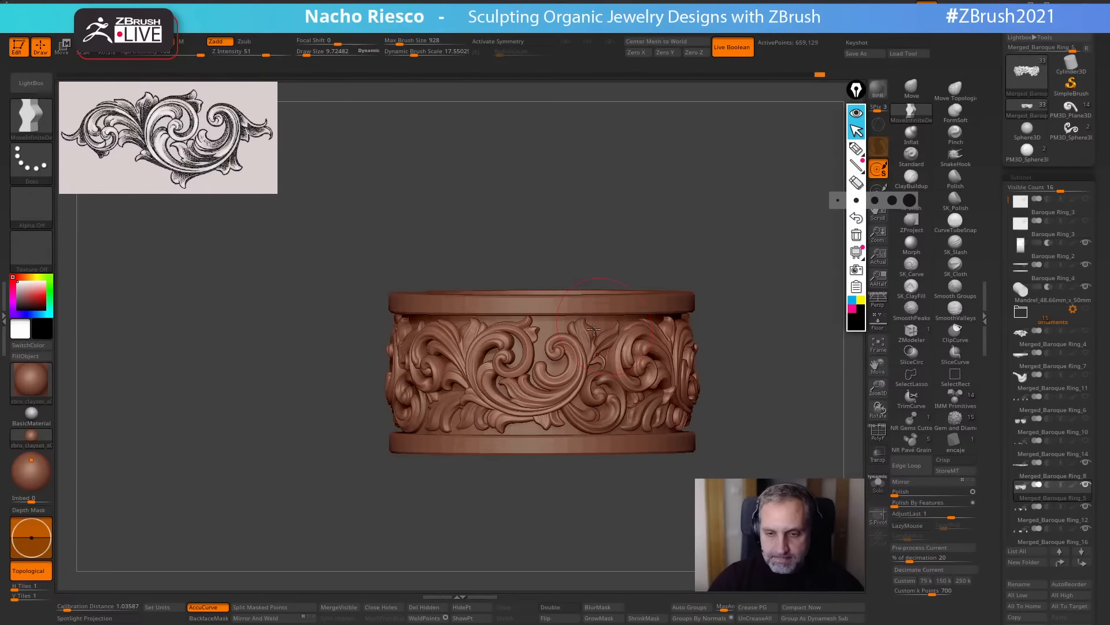
{"action": "left_click", "coordinate": [575, 328], "text": "alt"}
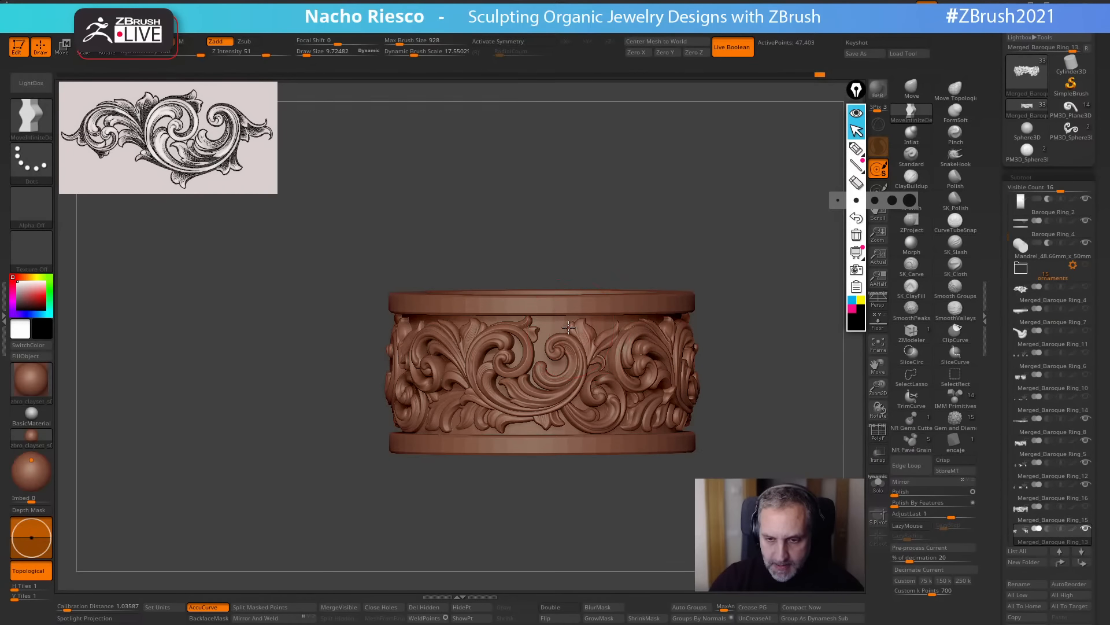
{"action": "left_click", "coordinate": [532, 331], "text": "alt"}
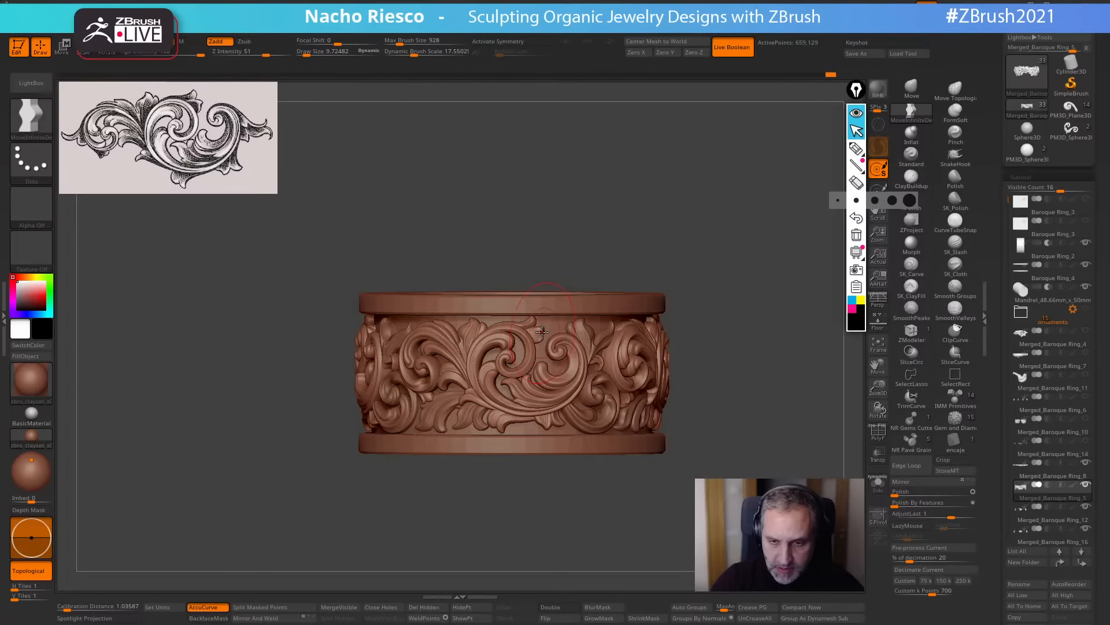
{"action": "key", "text": "]"}
{"action": "left_click_drag", "start_coordinate": [650, 259], "coordinate": [647, 300], "text": "alt"}
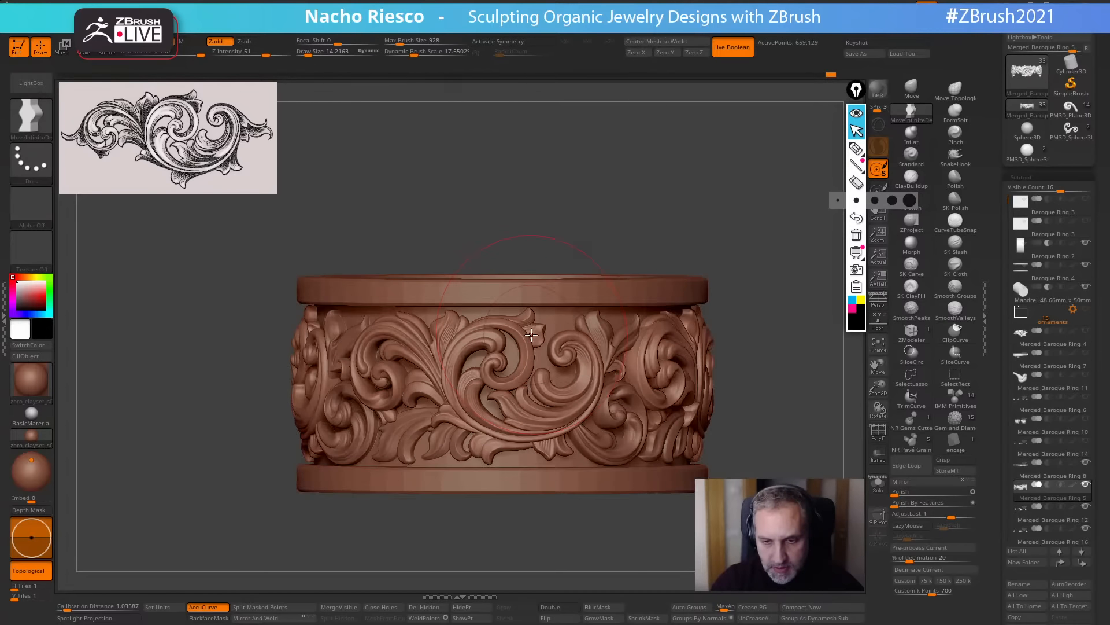
{"action": "key", "text": "]"}
{"action": "left_click_drag", "start_coordinate": [675, 226], "coordinate": [621, 230]}
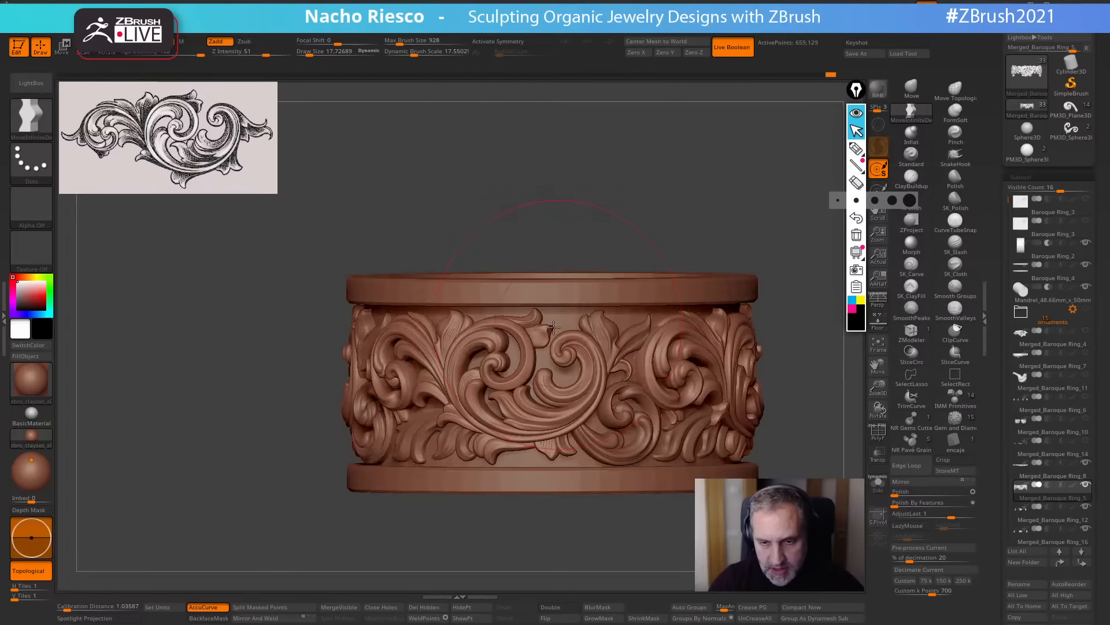
Refine the main scroll's upper leaf tip with the Draw Size reduced to about 4.3 and undo the last adjustment.
{"action": "key", "text": "["}
{"action": "key", "text": "["}
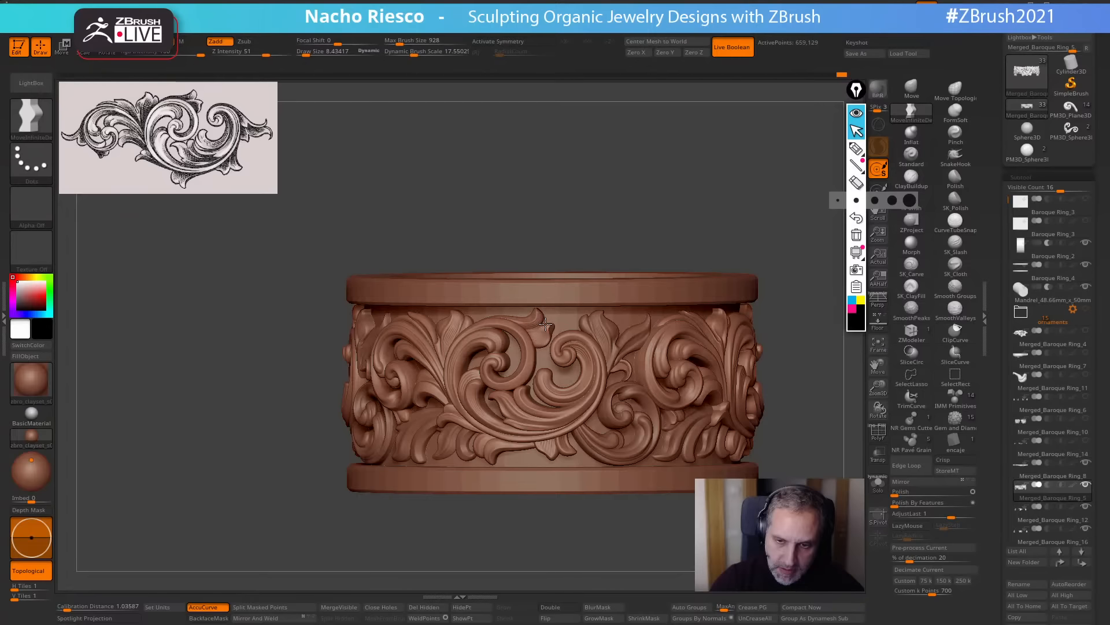
{"action": "key", "text": "["}
{"action": "key", "text": "["}
{"action": "key", "text": "["}
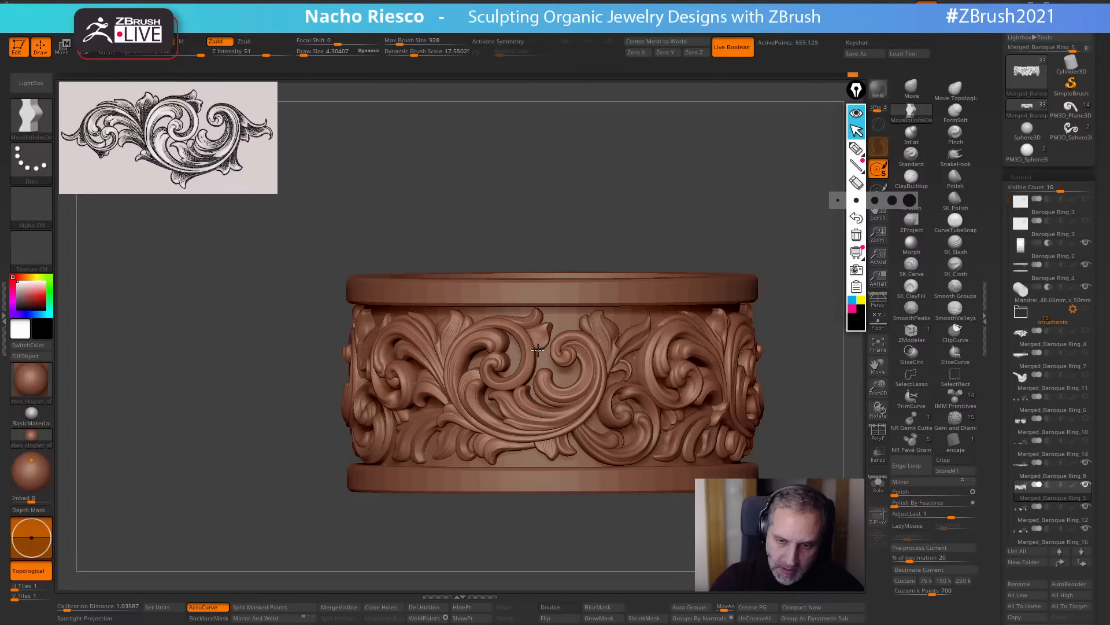
{"action": "key", "text": "s"}
{"action": "key", "text": "ctrl+z"}
Examine the ring's silhouette and ornament band end-on, from the side and at several zoom levels.
{"action": "mouse_move", "coordinate": [640, 218]}
{"action": "left_mouse_down"}
{"action": "mouse_move", "coordinate": [675, 198]}
{"action": "mouse_move", "coordinate": [750, 255]}
{"action": "mouse_move", "coordinate": [766, 195]}
{"action": "mouse_move", "coordinate": [743, 186]}
{"action": "left_mouse_up"}
{"action": "key", "text": "bracketright"}
{"action": "key", "text": "bracketright"}
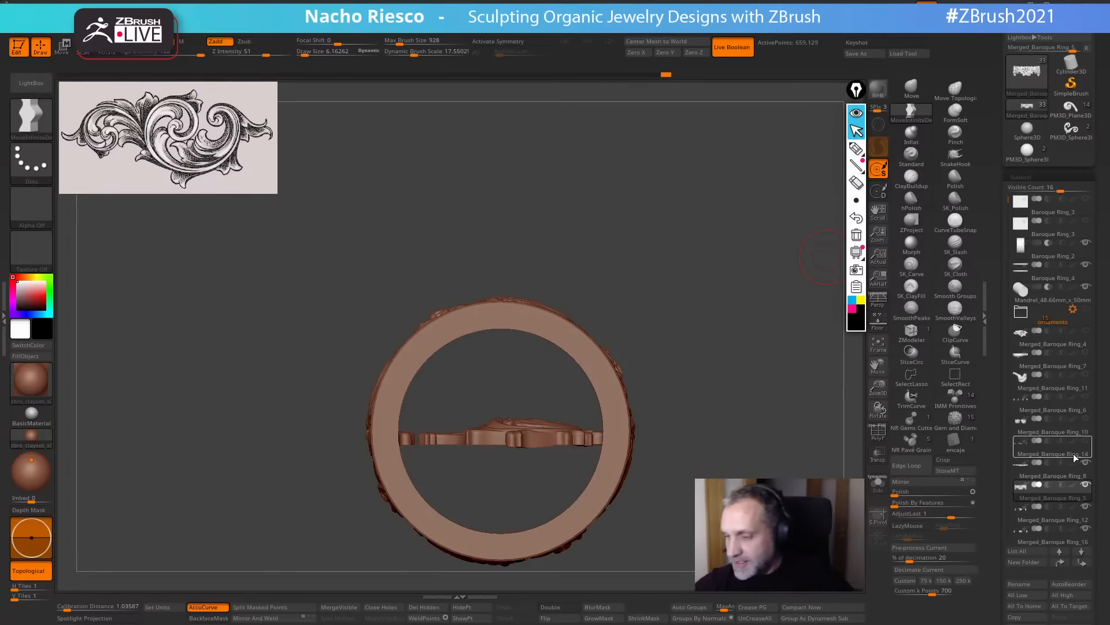
{"action": "mouse_move", "coordinate": [1093, 466]}
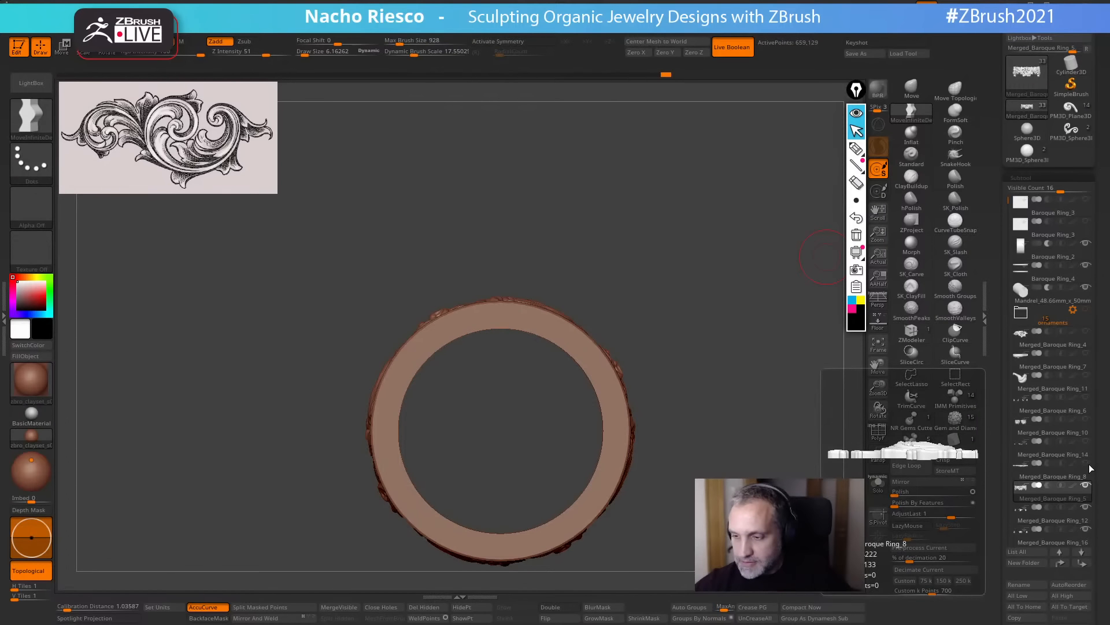
{"action": "left_click_drag", "start_coordinate": [765, 386], "coordinate": [760, 477]}
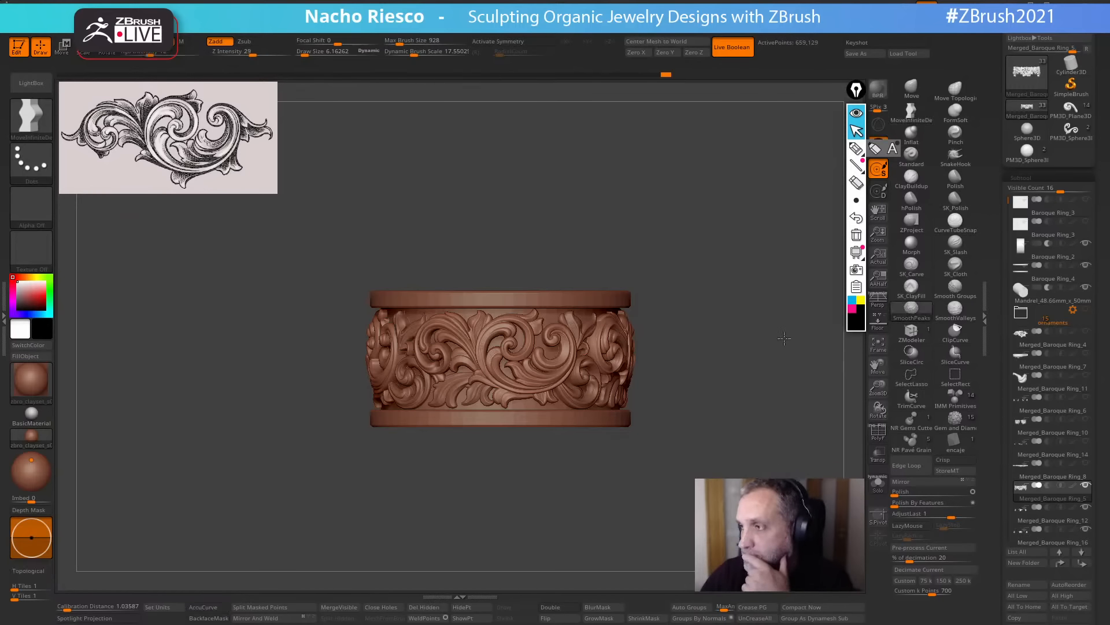
{"action": "key", "text": "f"}
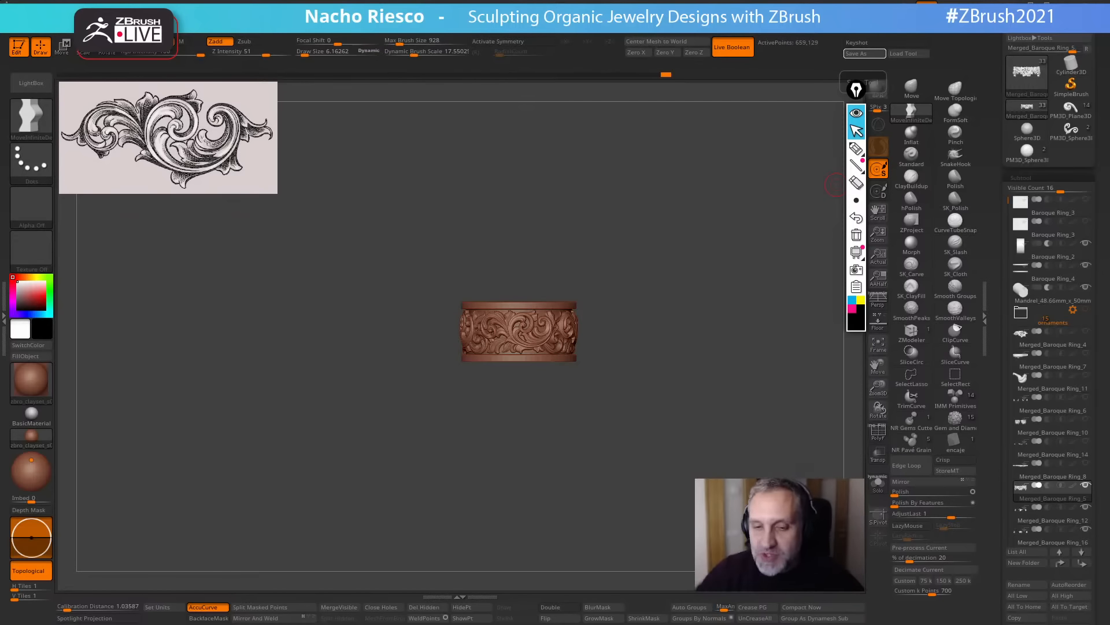
{"action": "left_click_drag", "start_coordinate": [680, 443], "coordinate": [678, 586]}
{"action": "left_click_drag", "start_coordinate": [578, 240], "coordinate": [593, 278]}
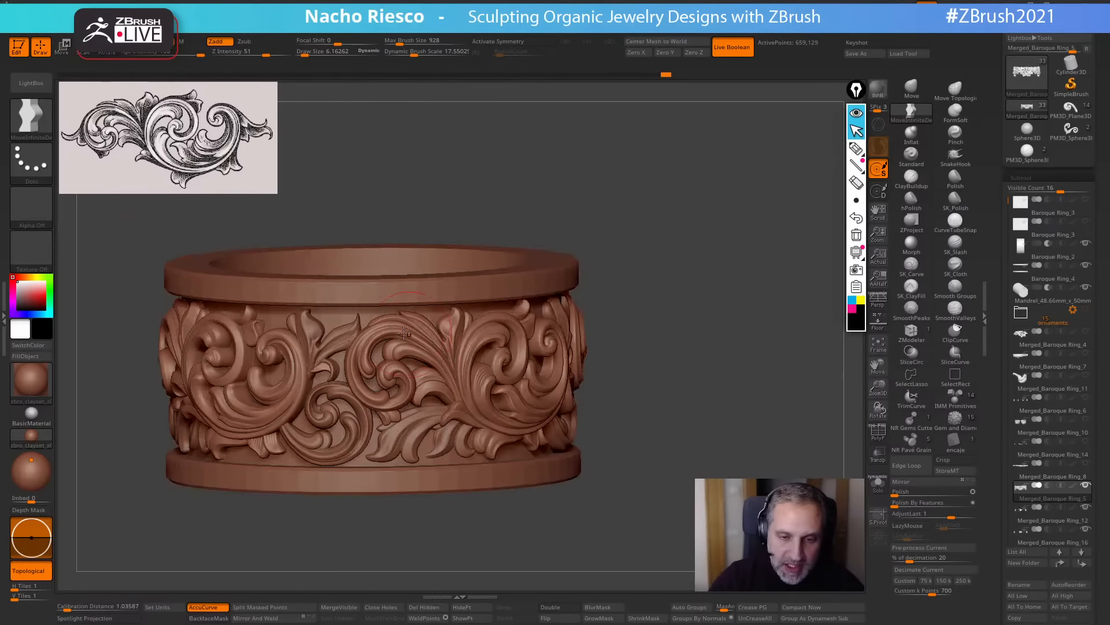
Adjust the upper edge of the main ornament's adjoining scroll with a Draw Size of about 12.6 and check it around the ring.
{"action": "key", "text": "s"}
{"action": "left_click_drag", "start_coordinate": [403, 331], "coordinate": [408, 328]}
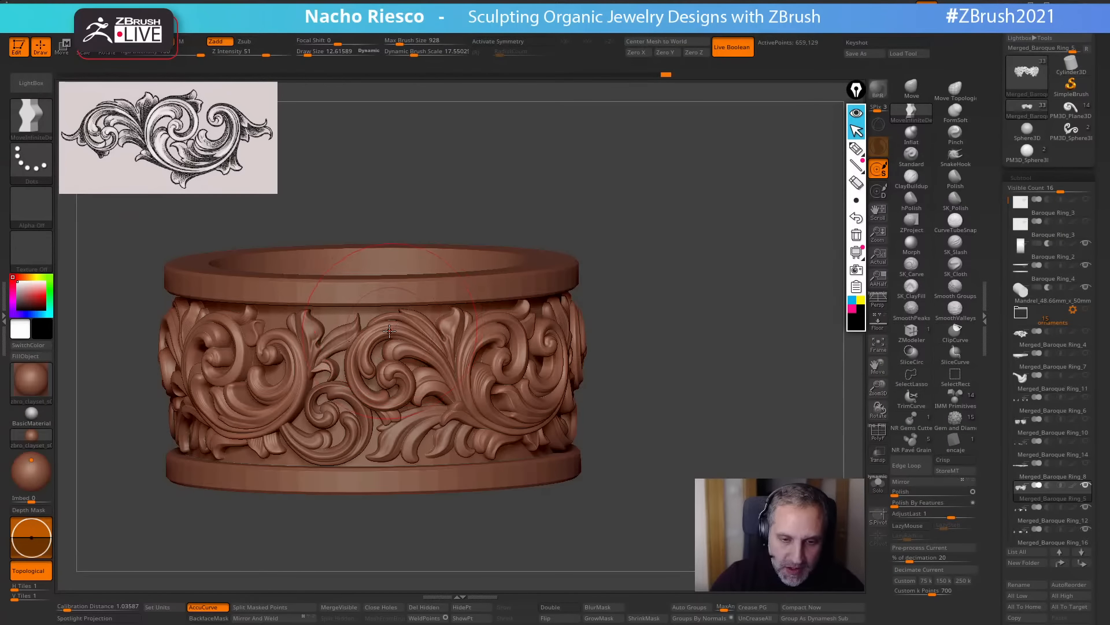
{"action": "left_click_drag", "start_coordinate": [588, 178], "coordinate": [555, 149]}
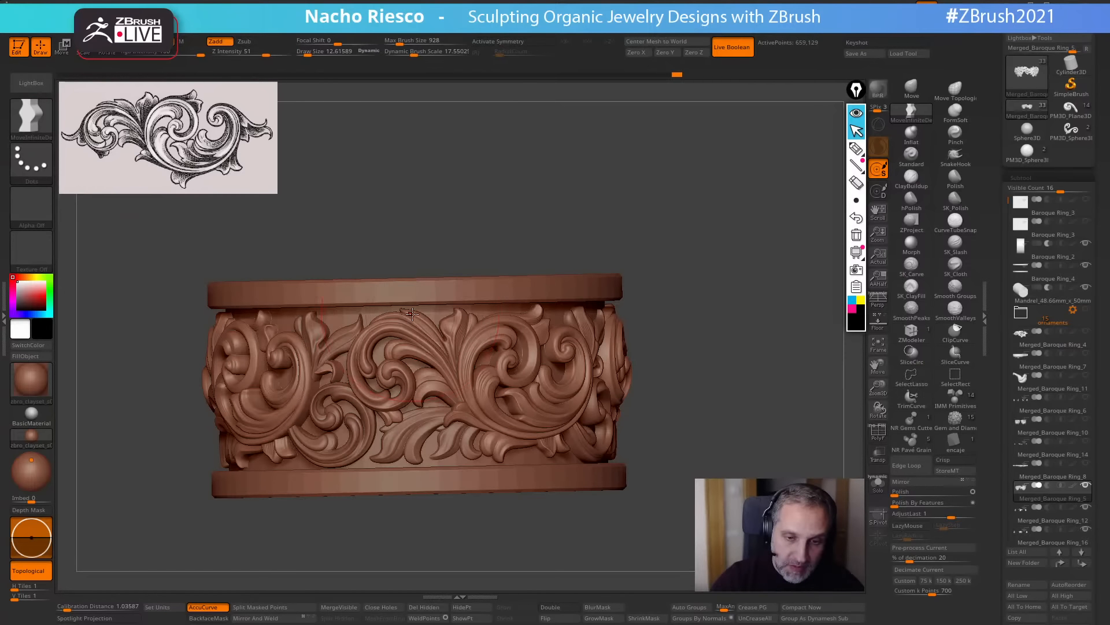
{"action": "mouse_move", "coordinate": [649, 234]}
{"action": "left_mouse_down"}
{"action": "mouse_move", "coordinate": [688, 243]}
{"action": "mouse_move", "coordinate": [677, 247]}
{"action": "left_mouse_up"}
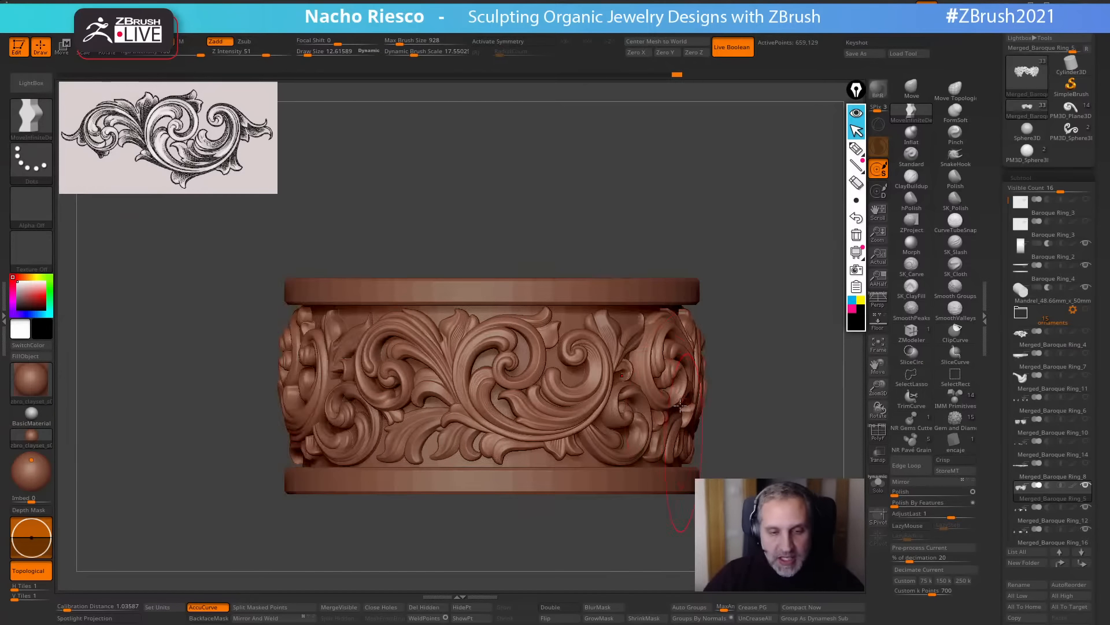
{"action": "left_click_drag", "start_coordinate": [761, 385], "coordinate": [769, 340]}
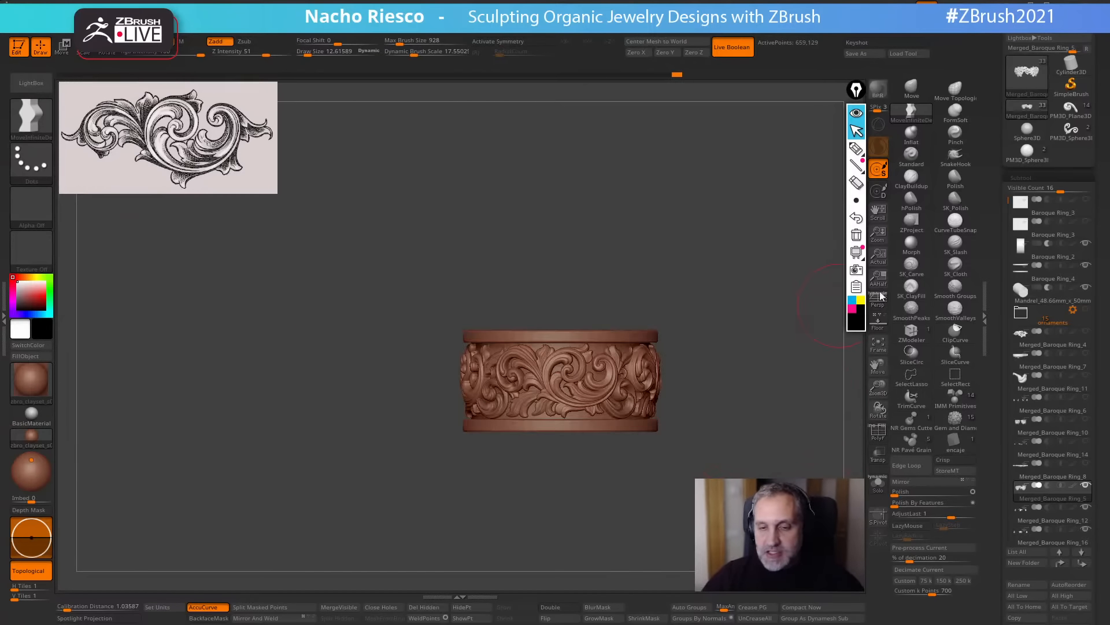
Duplicate the Baroque Ring_2 subtool.
{"action": "left_click", "coordinate": [1050, 256]}
{"action": "scroll", "coordinate": [1001, 415], "scroll_direction": "down", "scroll_amount": 5}
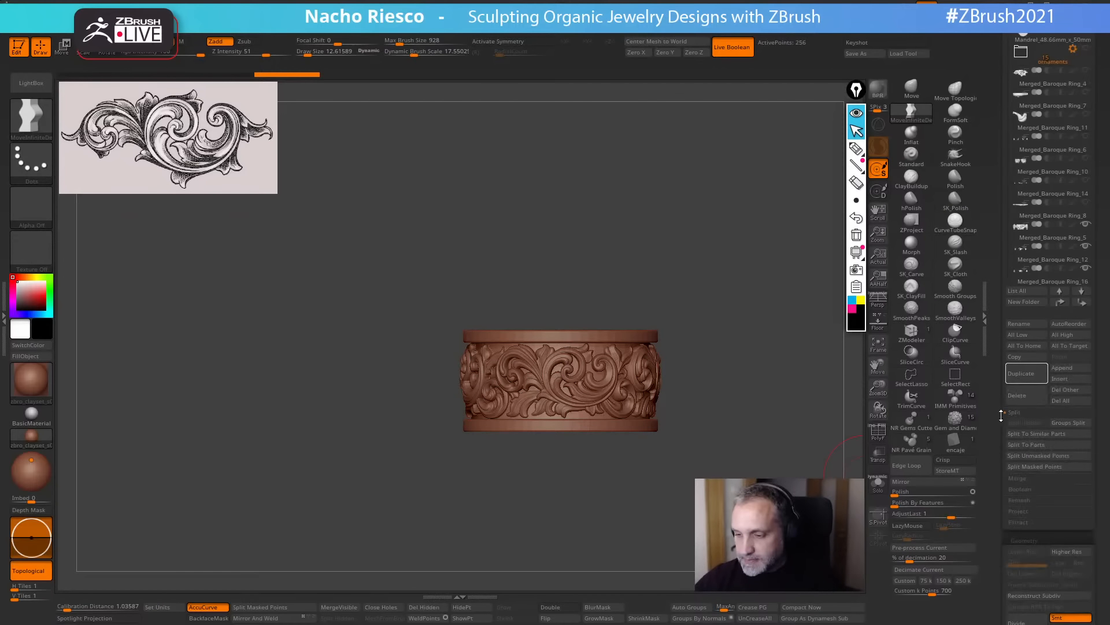
{"action": "left_click", "coordinate": [1034, 374]}
{"action": "left_click_drag", "start_coordinate": [764, 443], "coordinate": [628, 384], "text": "alt"}
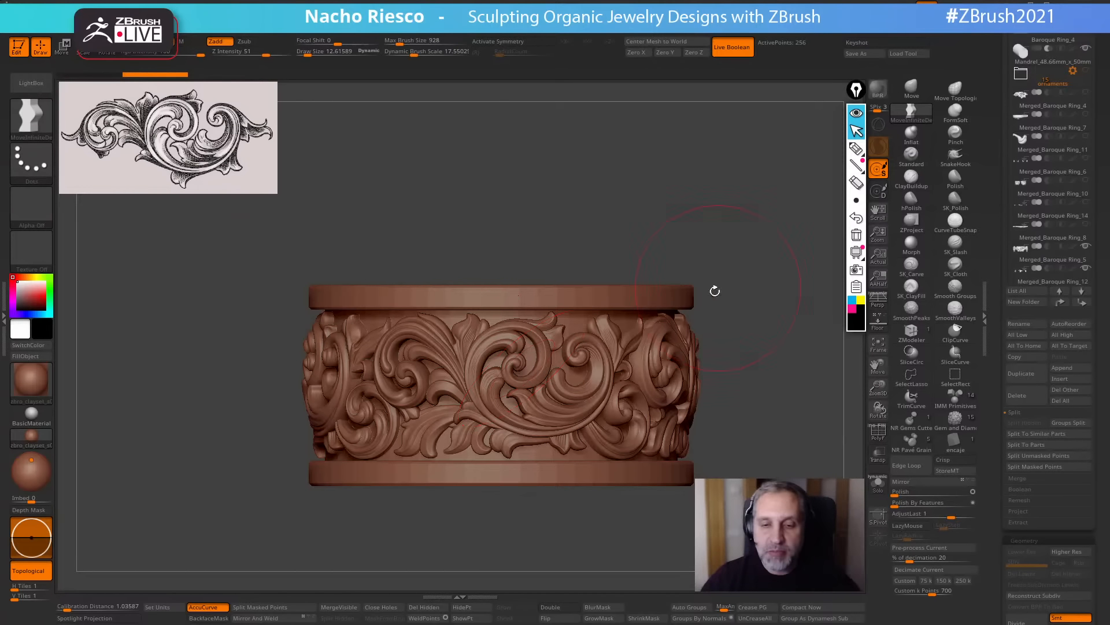
Select the main scroll ornament again and reshape its central curls with Draw Sizes of about 9.7 and 12.6.
{"action": "left_click", "coordinate": [508, 339], "text": "alt"}
{"action": "key", "text": "s"}
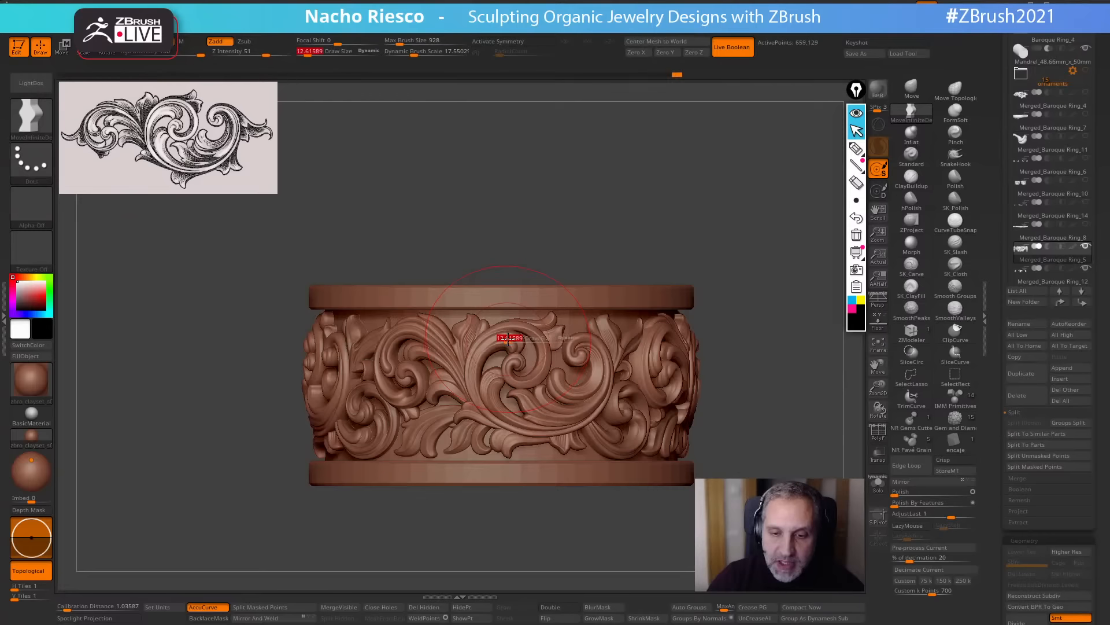
{"action": "left_click_drag", "start_coordinate": [513, 338], "coordinate": [510, 338]}
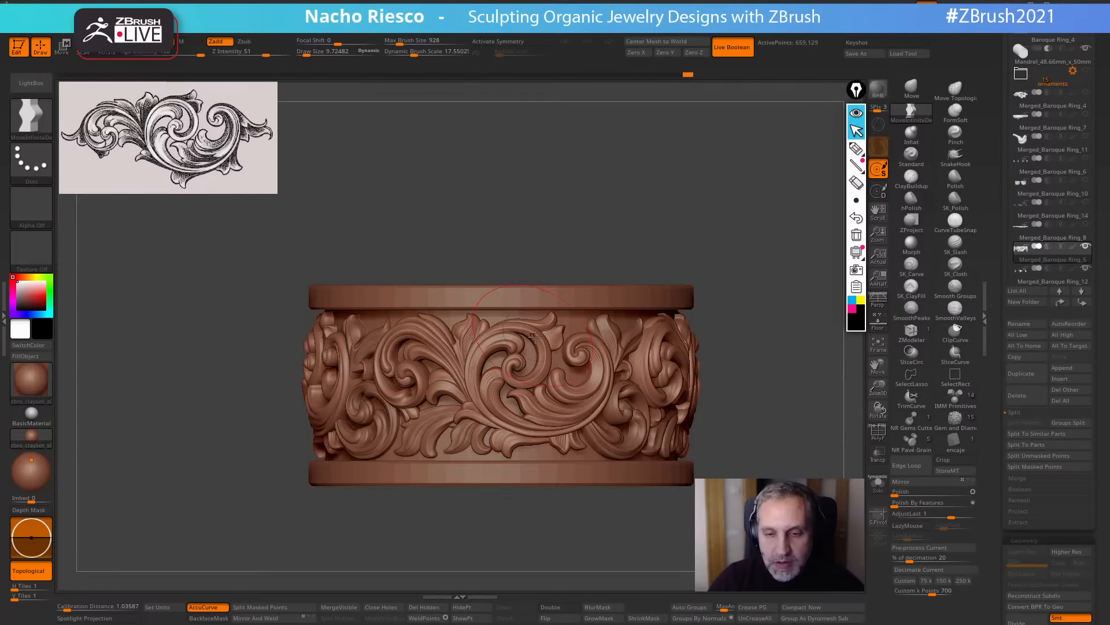
{"action": "key", "text": "s"}
{"action": "left_click_drag", "start_coordinate": [541, 339], "coordinate": [544, 339]}
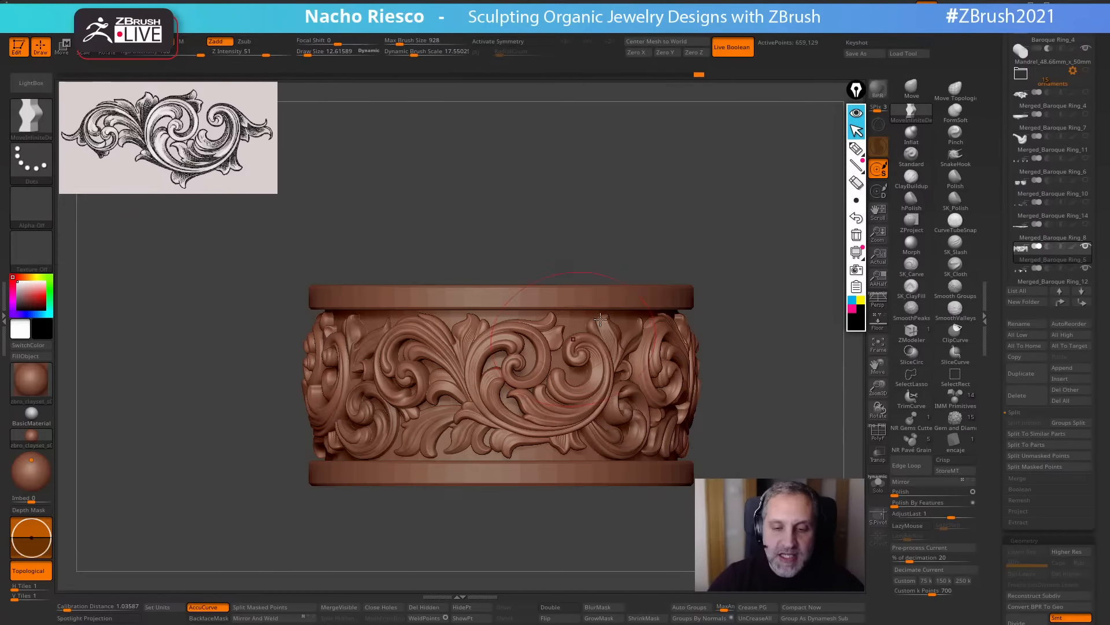
{"action": "left_click_drag", "start_coordinate": [707, 273], "coordinate": [719, 267]}
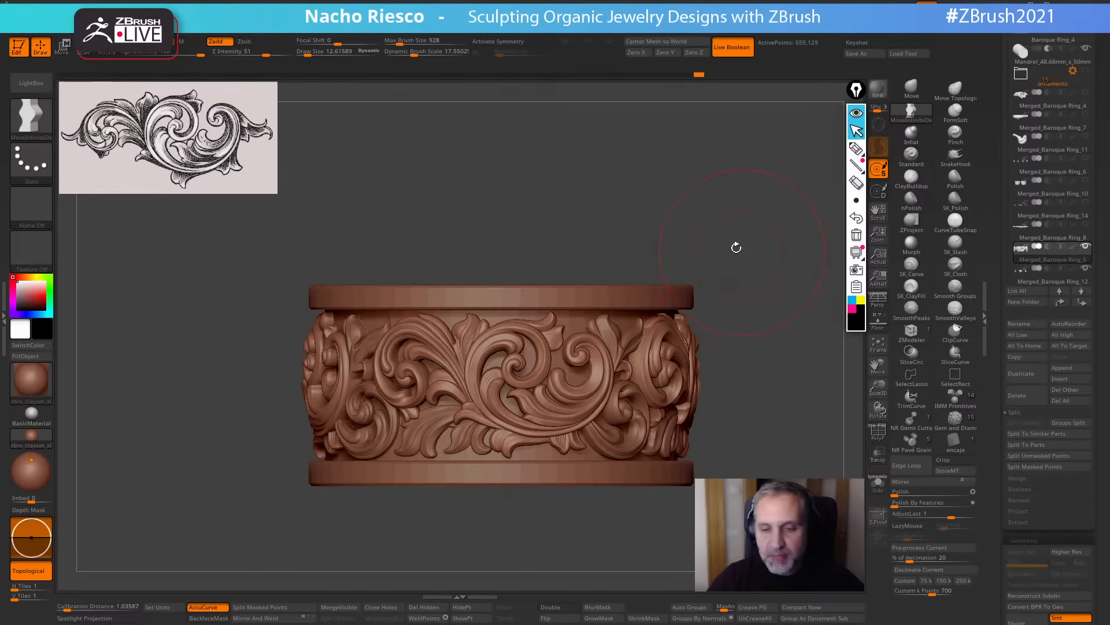
Select the small leaf ornament along the band's lower edge and adjust its leaves with a Draw Size of about 6.2.
{"action": "left_click_drag", "start_coordinate": [736, 248], "coordinate": [723, 277], "text": "alt"}
{"action": "left_click_drag", "start_coordinate": [728, 336], "coordinate": [756, 293], "text": "alt"}
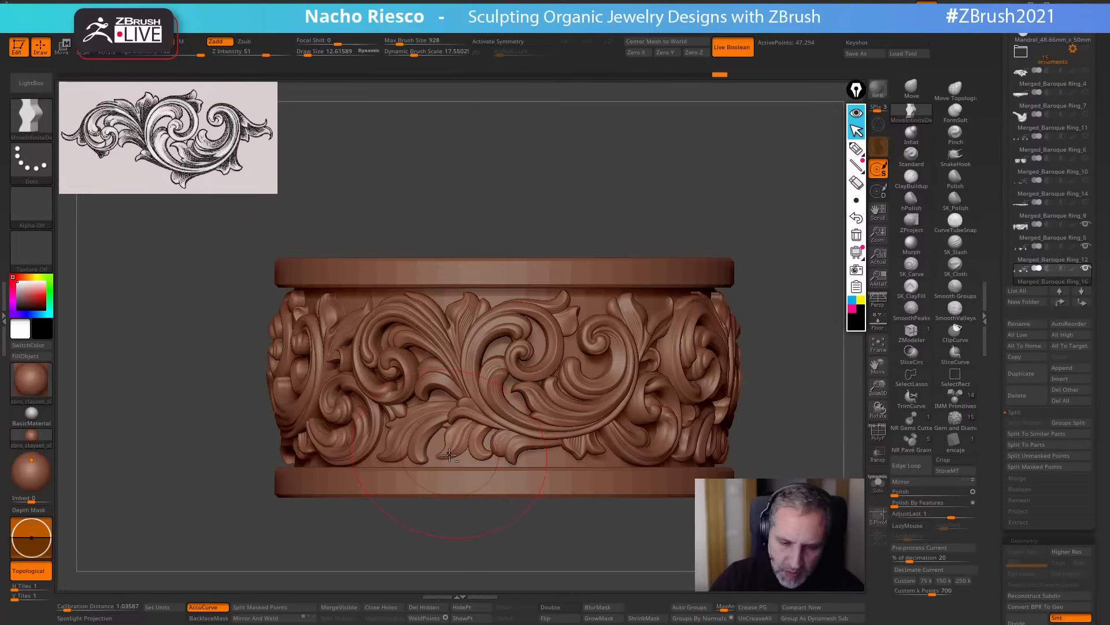
{"action": "mouse_move", "coordinate": [447, 461]}
{"action": "right_mouse_down"}
{"action": "mouse_move", "coordinate": [466, 473]}
{"action": "mouse_move", "coordinate": [508, 260]}
{"action": "mouse_move", "coordinate": [463, 428]}
{"action": "mouse_move", "coordinate": [446, 451]}
{"action": "right_mouse_up"}
{"action": "key", "text": "s"}
{"action": "left_click_drag", "start_coordinate": [446, 450], "coordinate": [444, 447]}
{"action": "key", "text": "s"}
{"action": "key", "text": "s"}
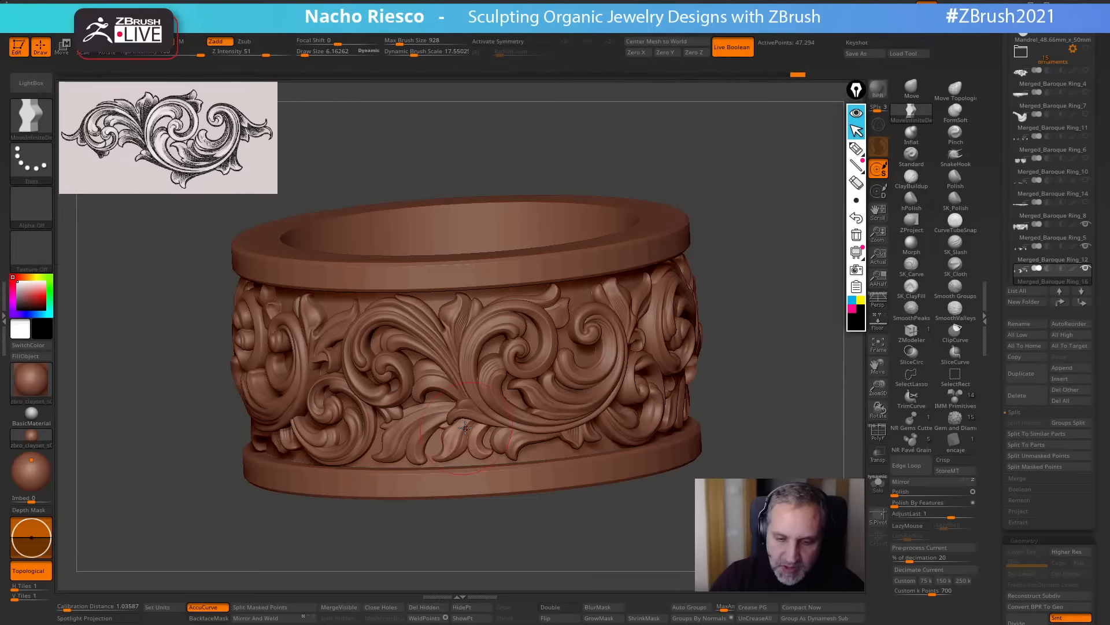
{"action": "left_click_drag", "start_coordinate": [518, 531], "coordinate": [527, 505]}
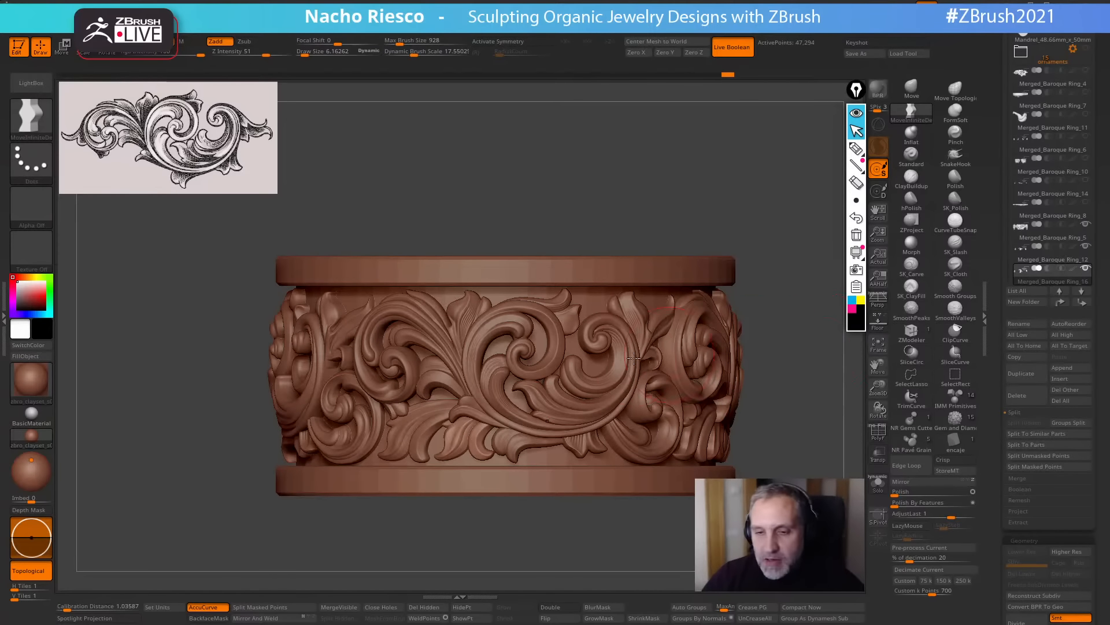
Select the Baroque Ring_5 band subtool and check its shape in isolation before showing the whole ring again.
{"action": "scroll", "coordinate": [1001, 233], "scroll_direction": "up", "scroll_amount": 5}
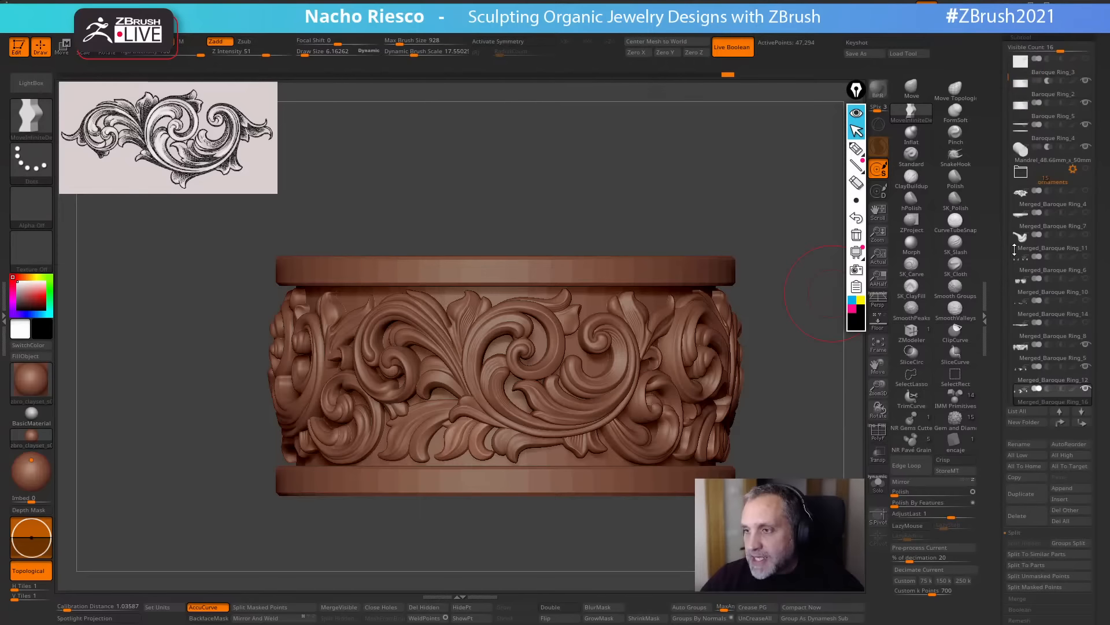
{"action": "scroll", "coordinate": [1021, 235], "scroll_direction": "up", "scroll_amount": 1}
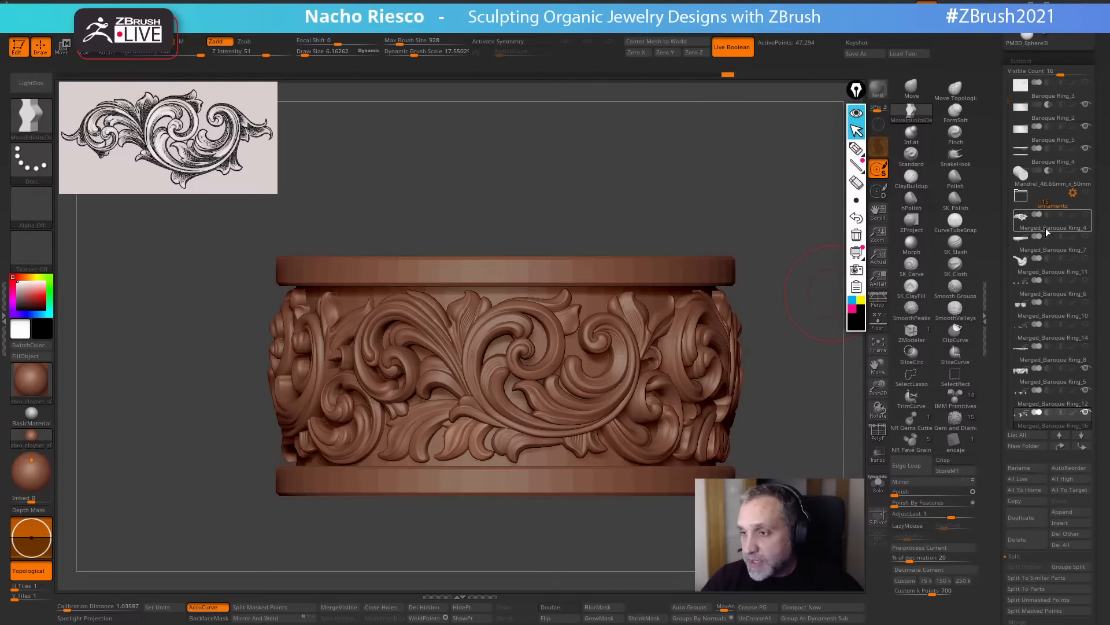
{"action": "left_click", "coordinate": [1037, 152]}
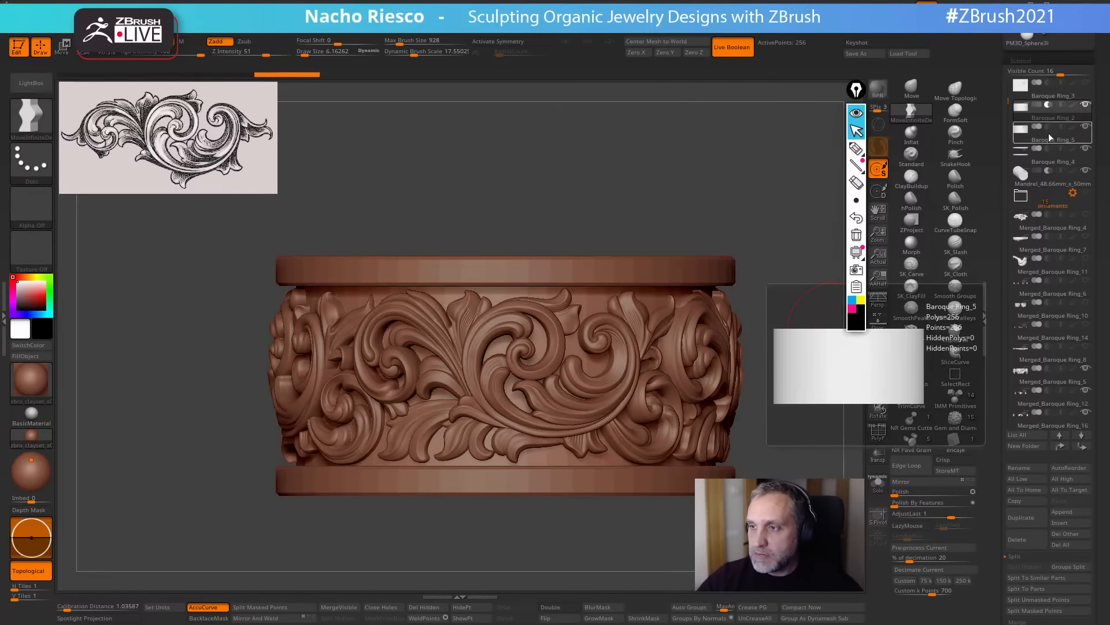
{"action": "left_click", "coordinate": [1051, 138]}
{"action": "left_click", "coordinate": [1047, 150]}
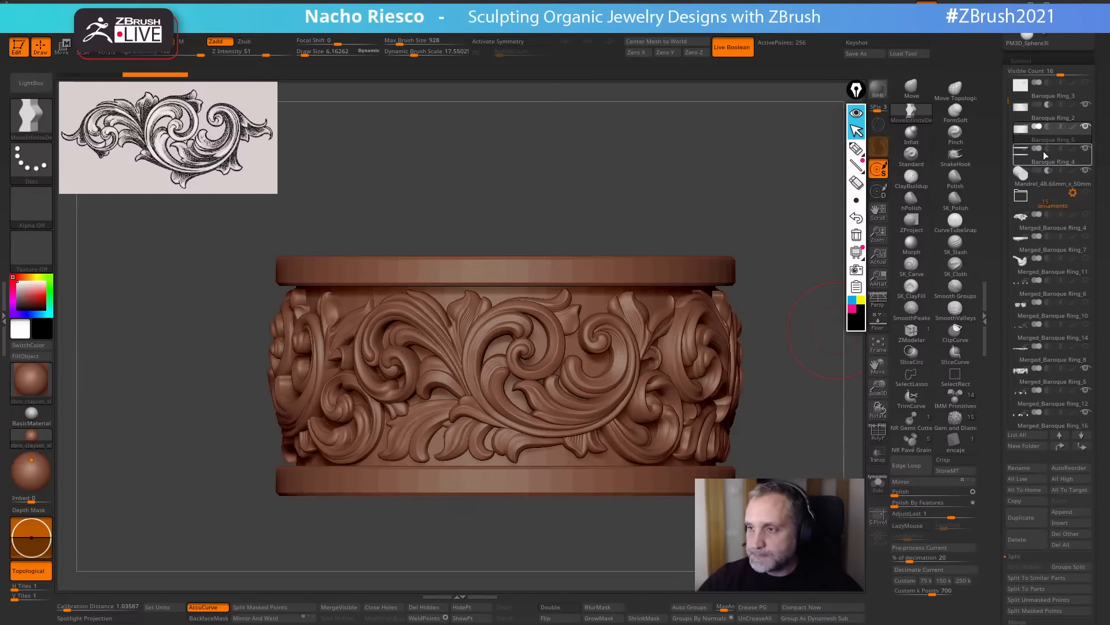
{"action": "left_click", "coordinate": [1046, 140]}
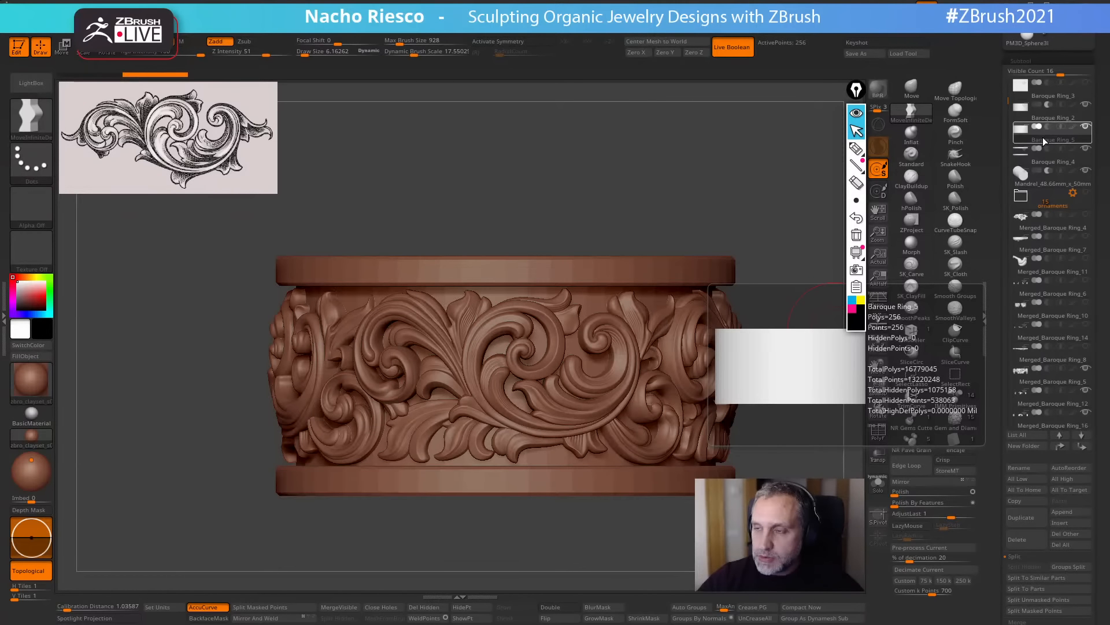
{"action": "left_click", "coordinate": [878, 479]}
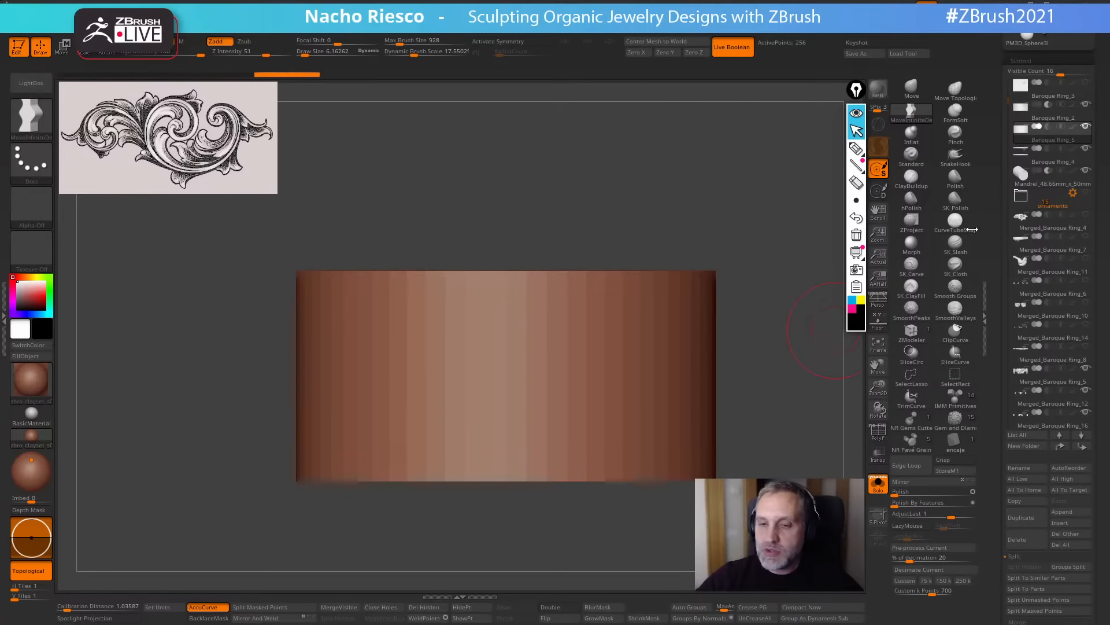
{"action": "left_click", "coordinate": [878, 483]}
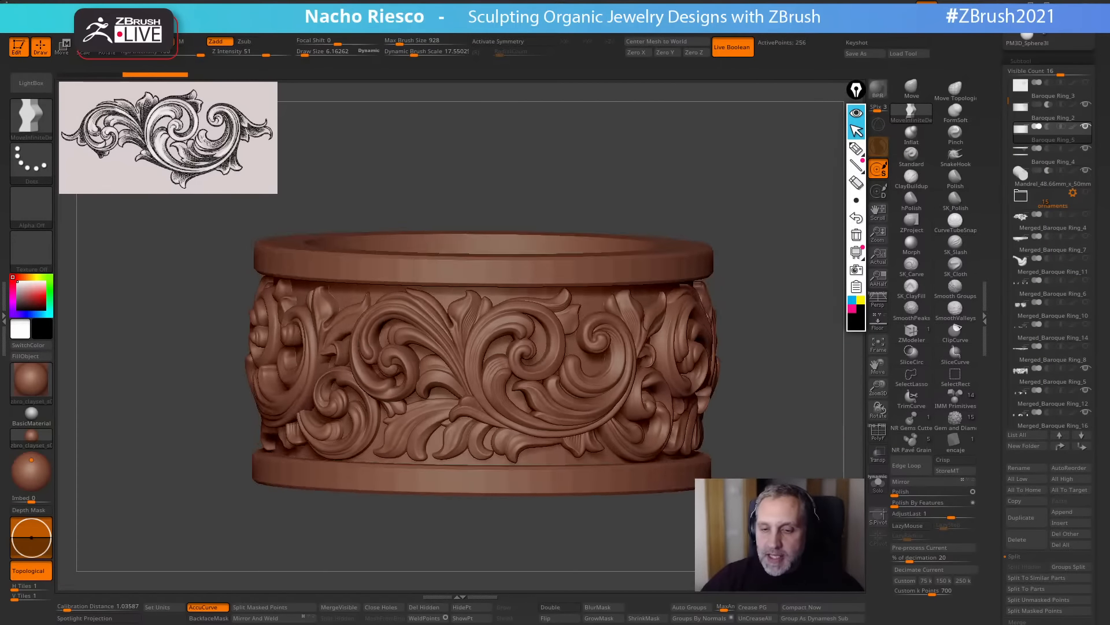
Scale the Baroque Ring_5 band very slightly and uniformly about its centre with the transform gizmo.
{"action": "key", "text": "w"}
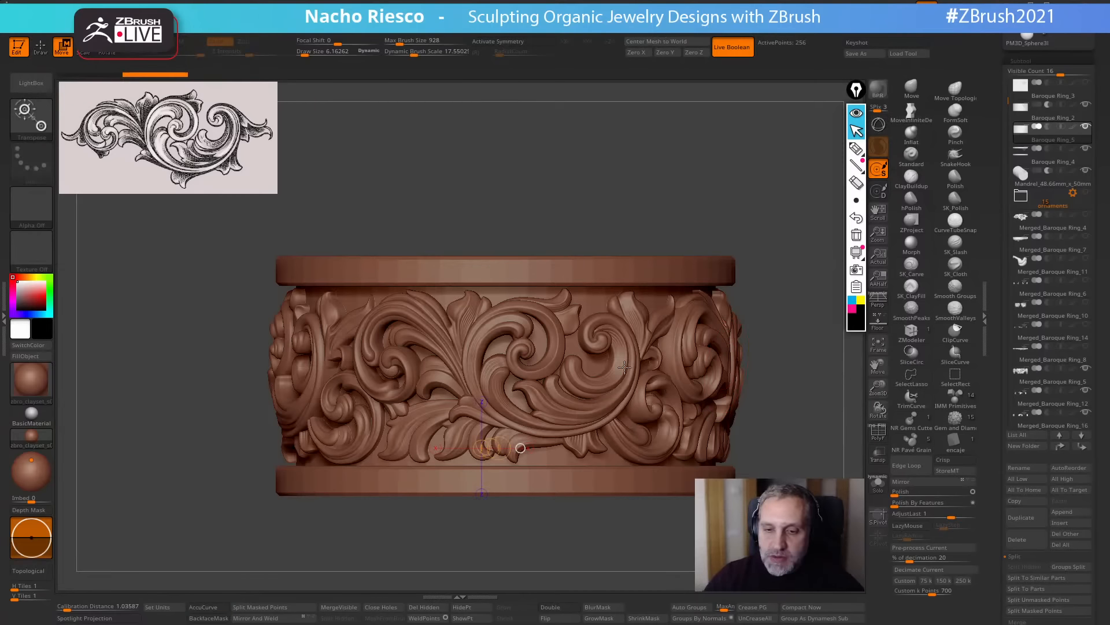
{"action": "key", "text": "y"}
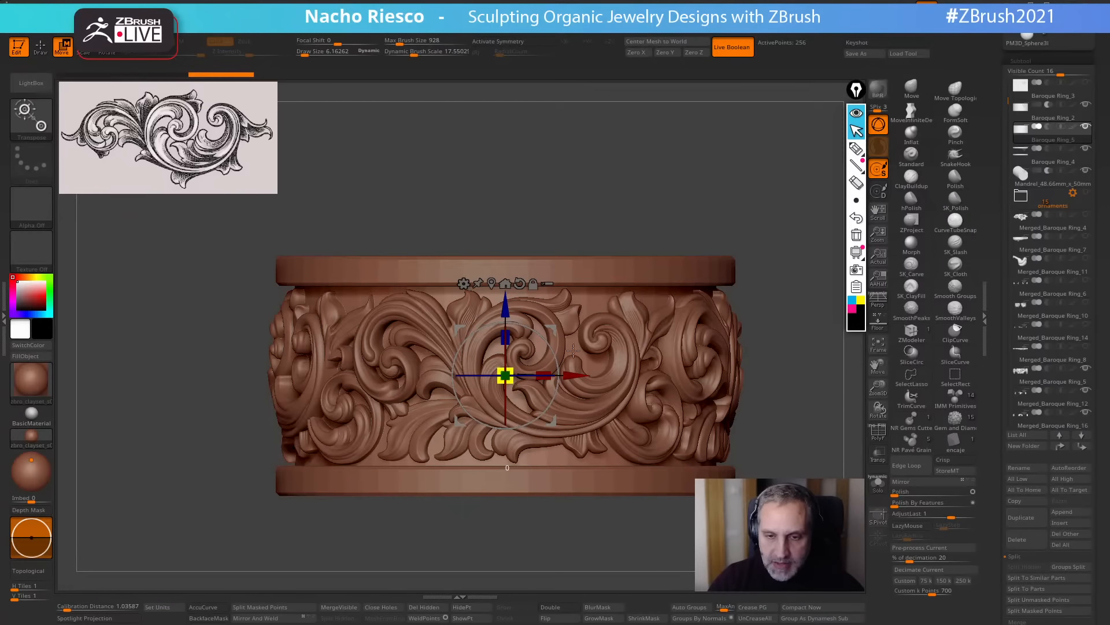
{"action": "left_click_drag", "start_coordinate": [756, 213], "coordinate": [755, 171]}
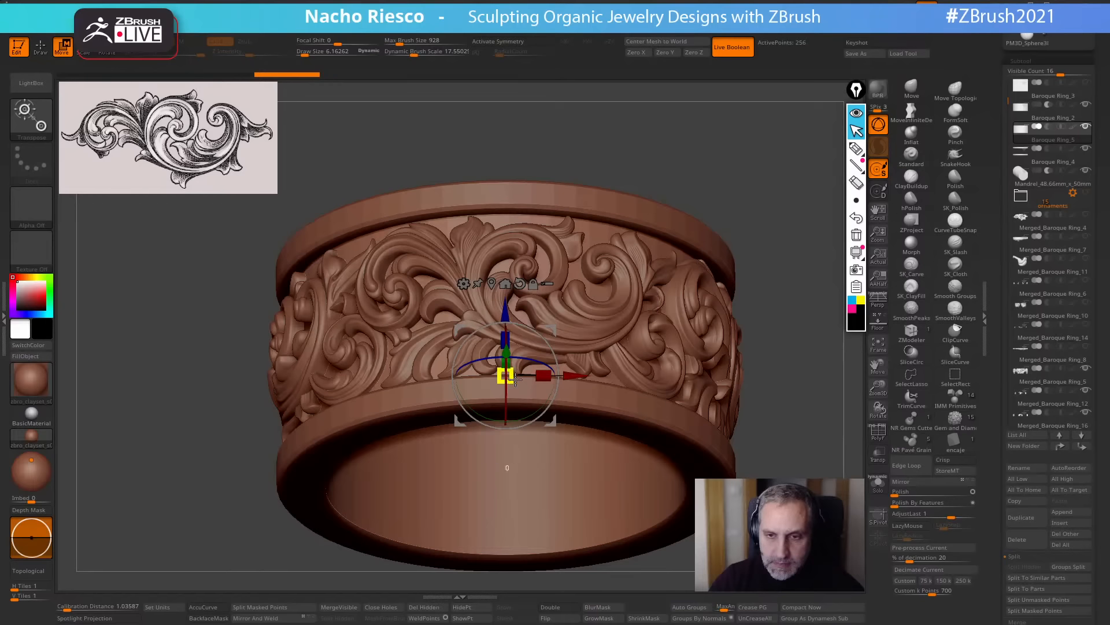
{"action": "left_click_drag", "start_coordinate": [517, 380], "coordinate": [512, 379]}
{"action": "left_click_drag", "start_coordinate": [801, 246], "coordinate": [802, 288]}
Isolate the Baroque Ring_5 band with its polygroup wireframe shown and examine its topology.
{"action": "left_click", "coordinate": [878, 484]}
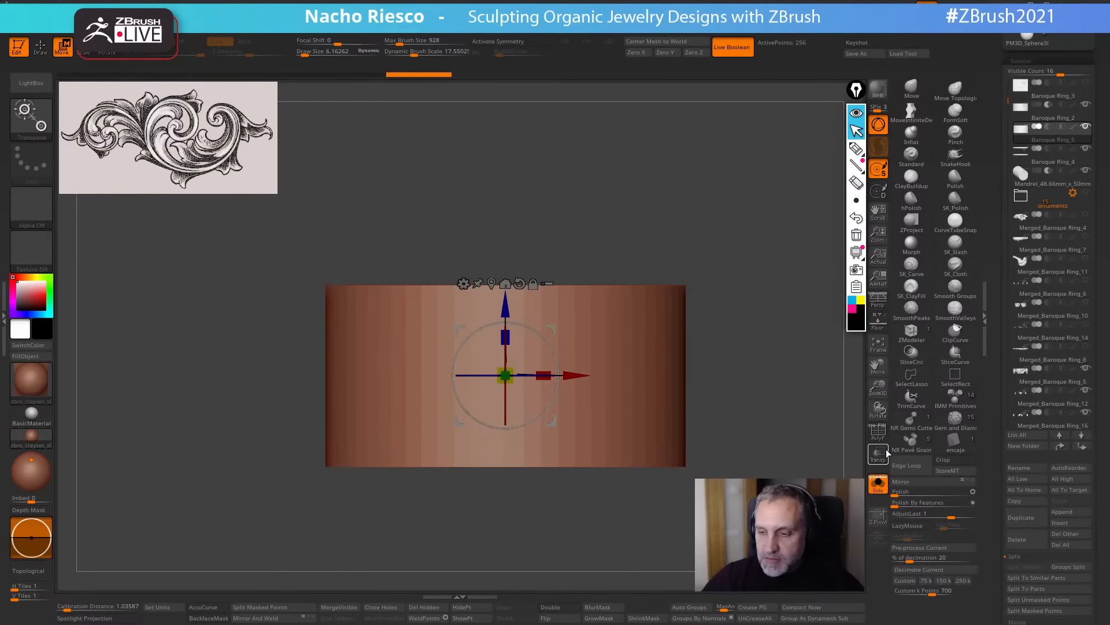
{"action": "left_click", "coordinate": [878, 432]}
{"action": "left_click_drag", "start_coordinate": [798, 478], "coordinate": [798, 549]}
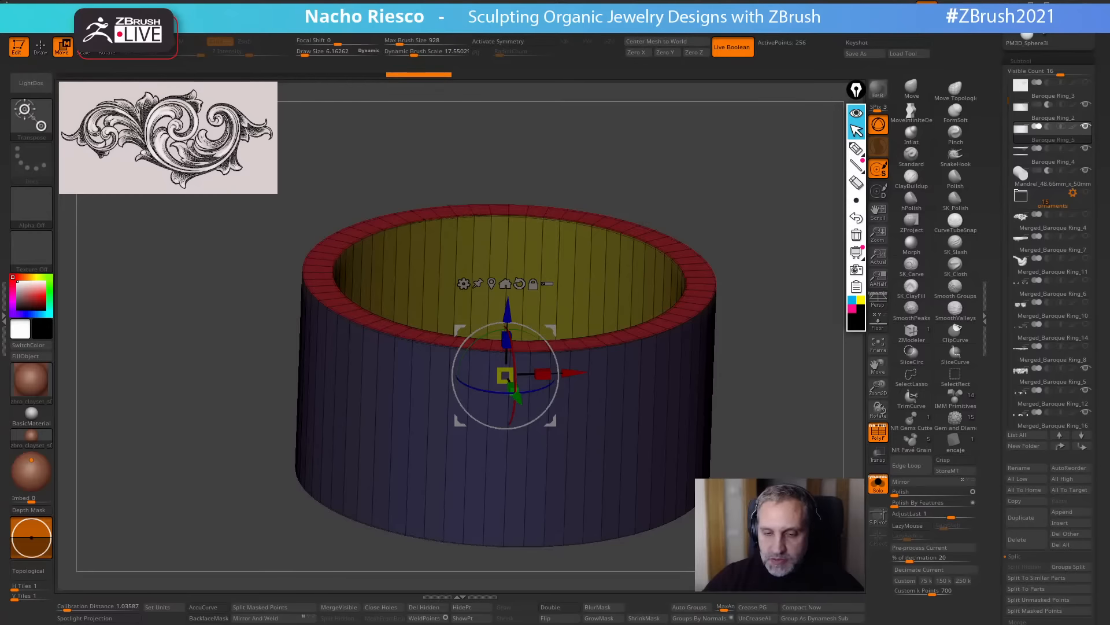
{"action": "left_click_drag", "start_coordinate": [775, 440], "coordinate": [798, 448]}
{"action": "key", "text": "q"}
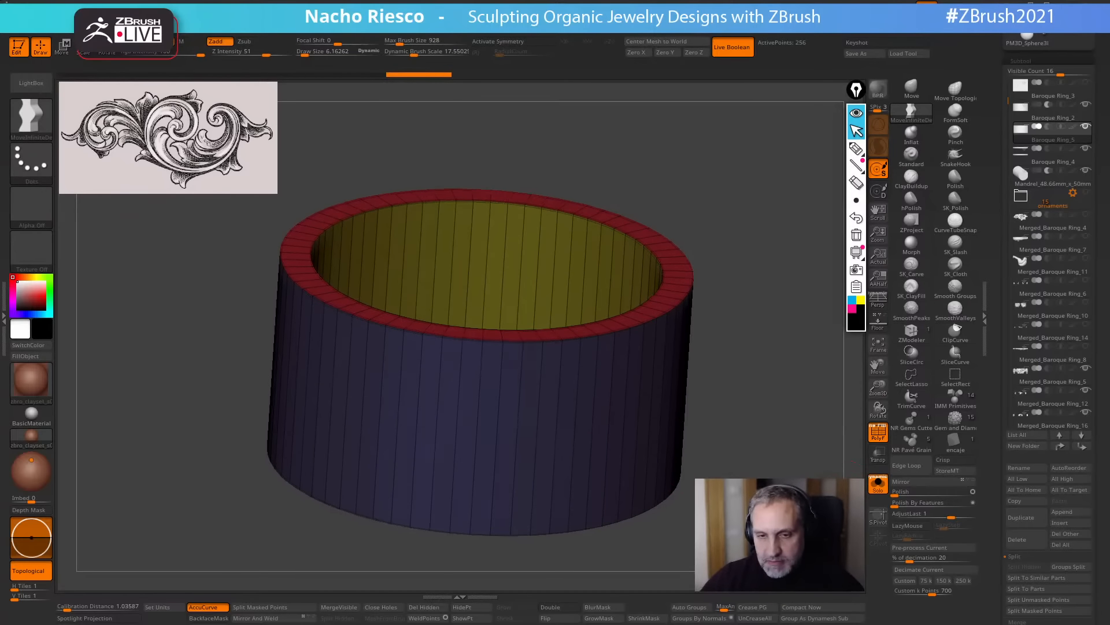
{"action": "mouse_move", "coordinate": [623, 399]}
{"action": "right_mouse_down"}
{"action": "mouse_move", "coordinate": [623, 382]}
{"action": "mouse_move", "coordinate": [623, 392]}
{"action": "right_mouse_up"}
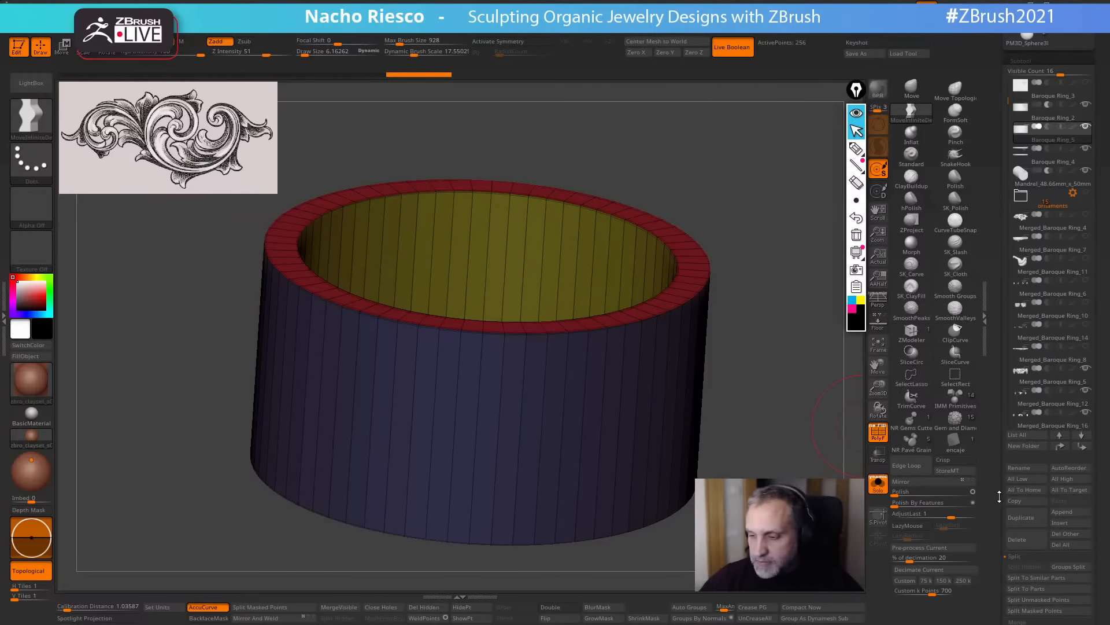
{"action": "scroll", "coordinate": [1018, 405], "scroll_direction": "down", "scroll_amount": 10}
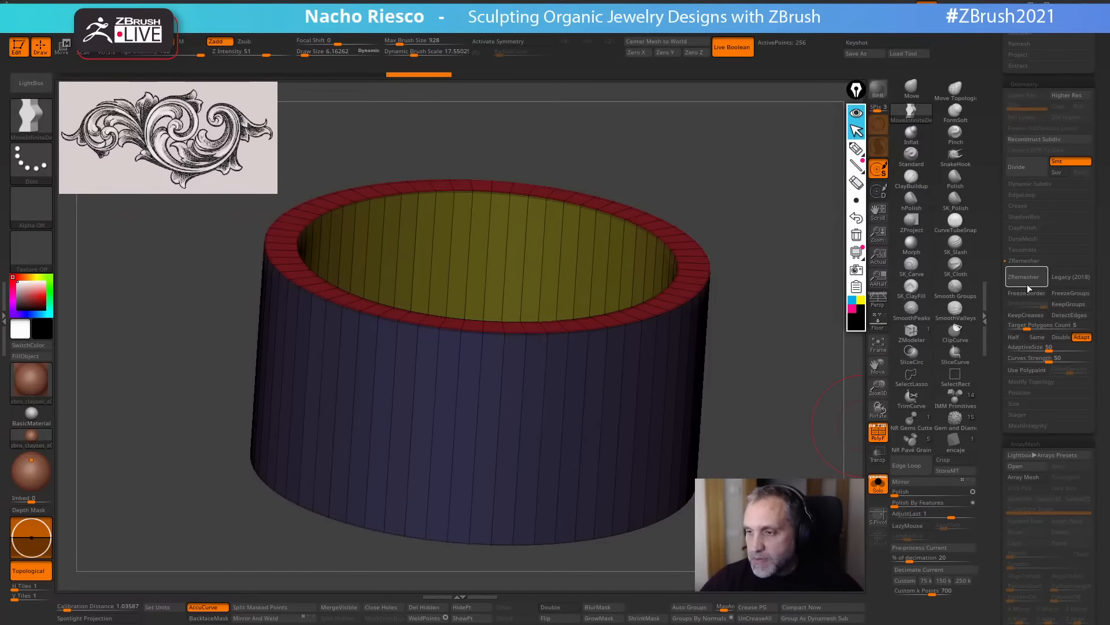
Set ZRemesher to Double with Adapt off, AdaptiveSize 0 and KeepGroups on, and try a remesh of the band before undoing it.
{"action": "left_click", "coordinate": [1060, 336]}
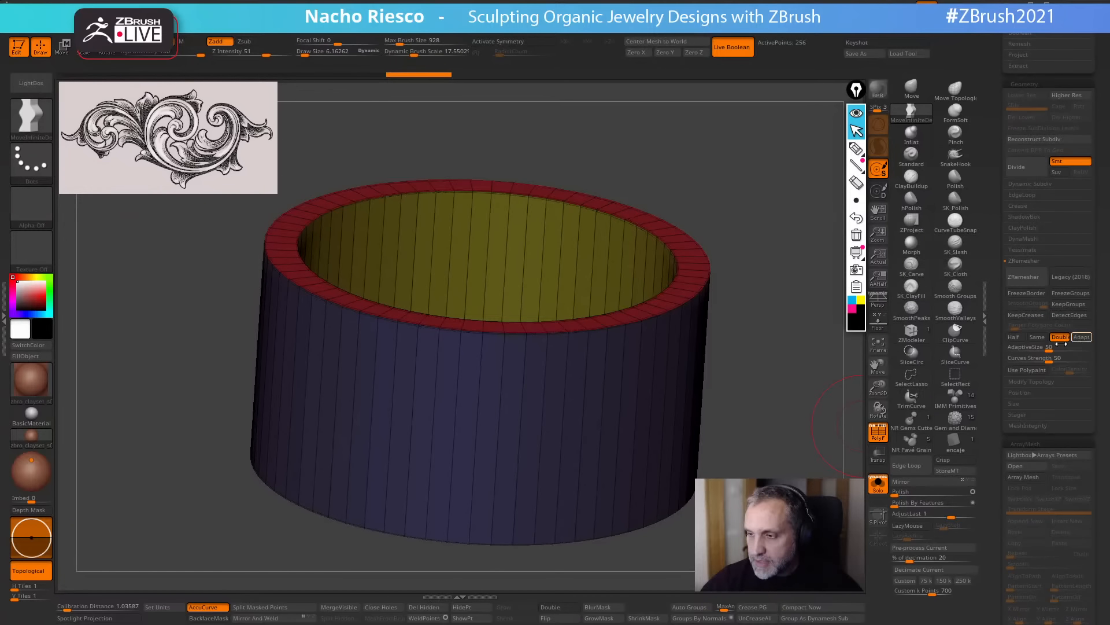
{"action": "left_click_drag", "start_coordinate": [1062, 343], "coordinate": [1009, 347]}
{"action": "left_click", "coordinate": [1068, 304]}
{"action": "left_click", "coordinate": [1025, 278]}
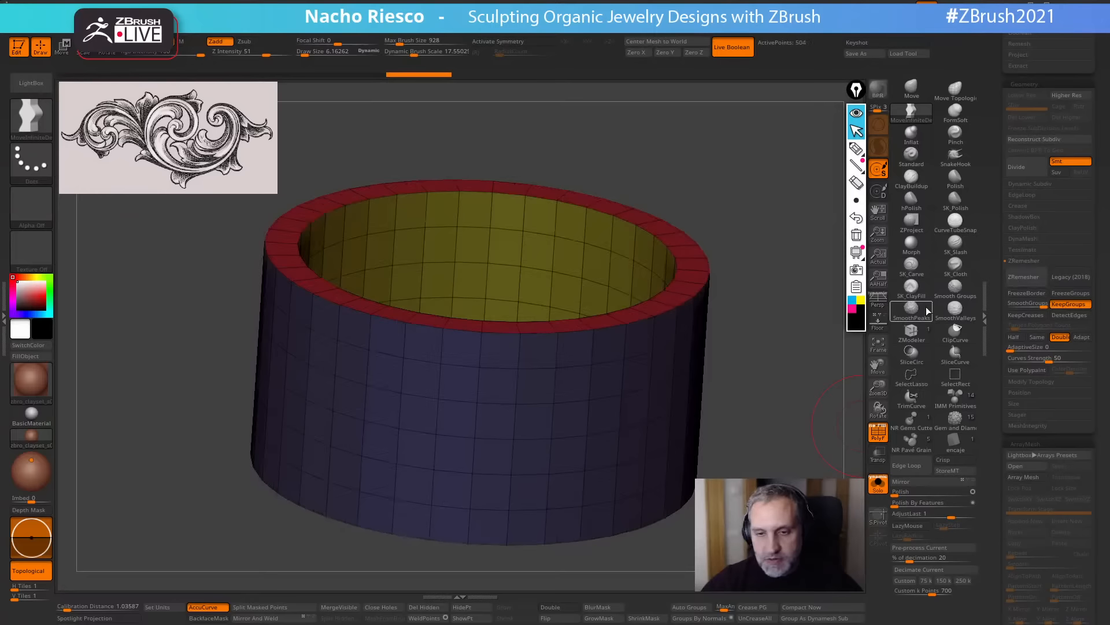
{"action": "key", "text": "ctrl+z"}
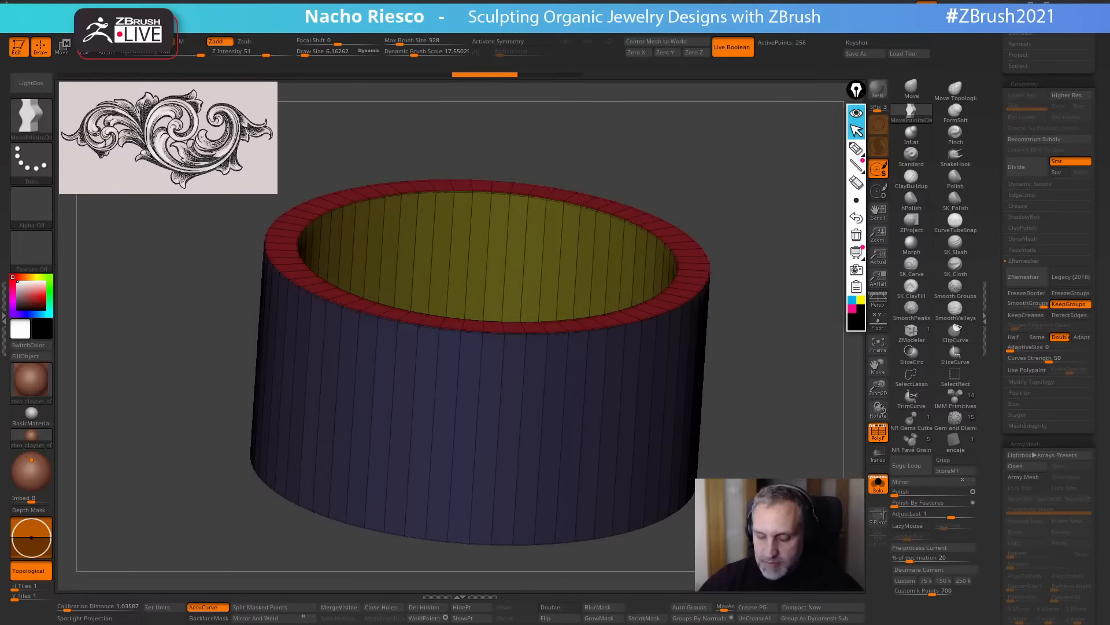
Subdivide the isolated band twice and ZRemesh it into a denser, even quad mesh.
{"action": "key", "text": "ctrl+d"}
{"action": "key", "text": "ctrl+d"}
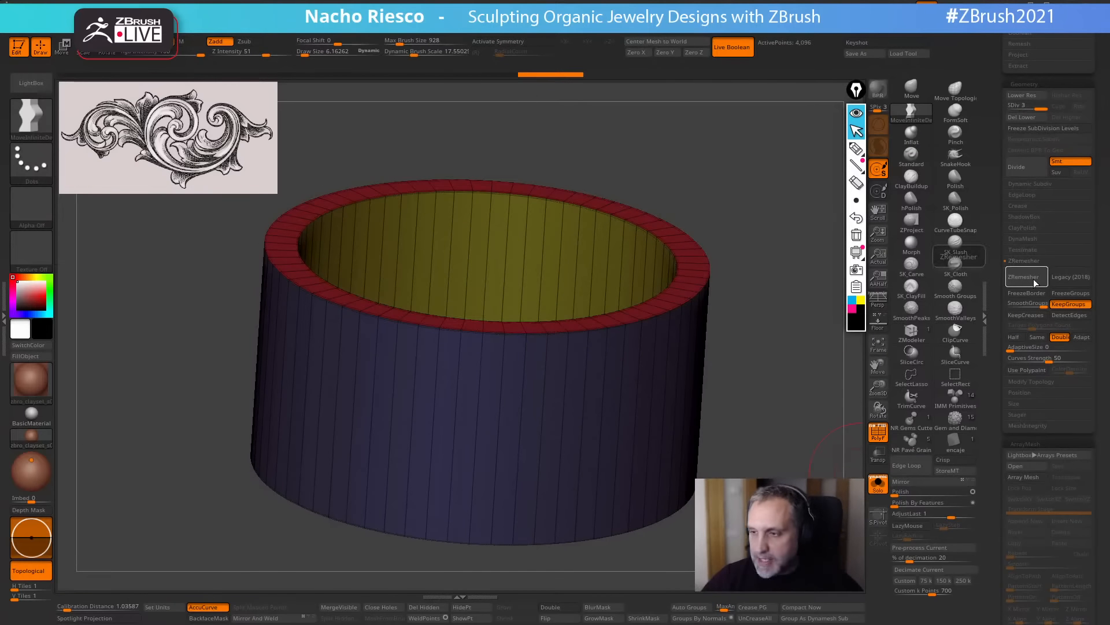
{"action": "left_click", "coordinate": [1026, 278]}
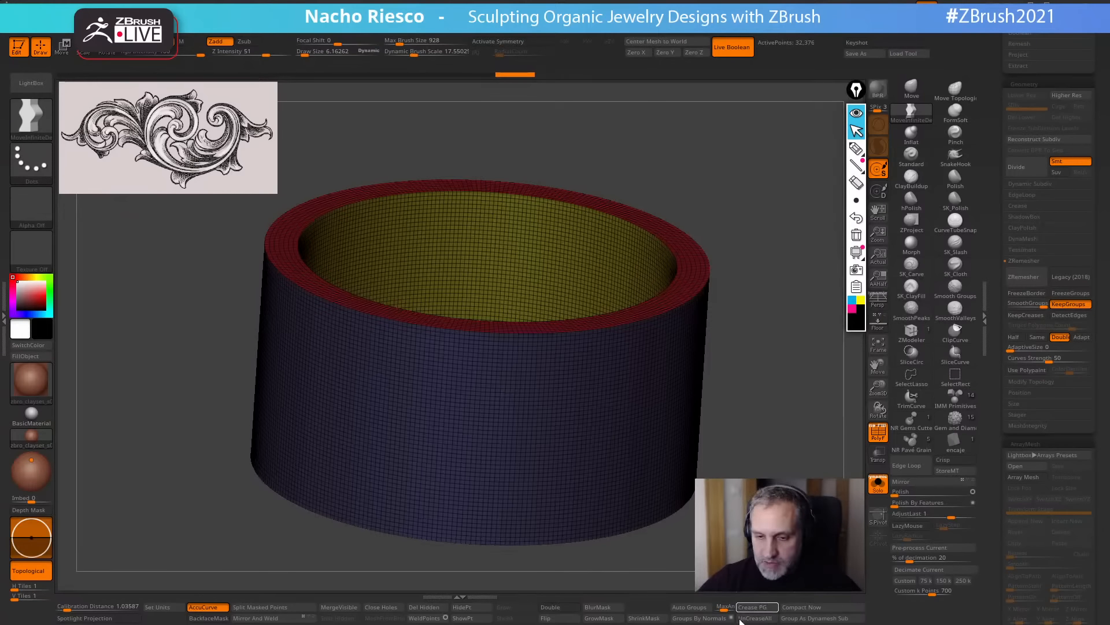
Subdivide the remeshed band three times, and restore the full ring in a straight side view without the wireframe.
{"action": "key", "text": "ctrl+d"}
{"action": "key", "text": "ctrl+d"}
{"action": "key", "text": "ctrl+d"}
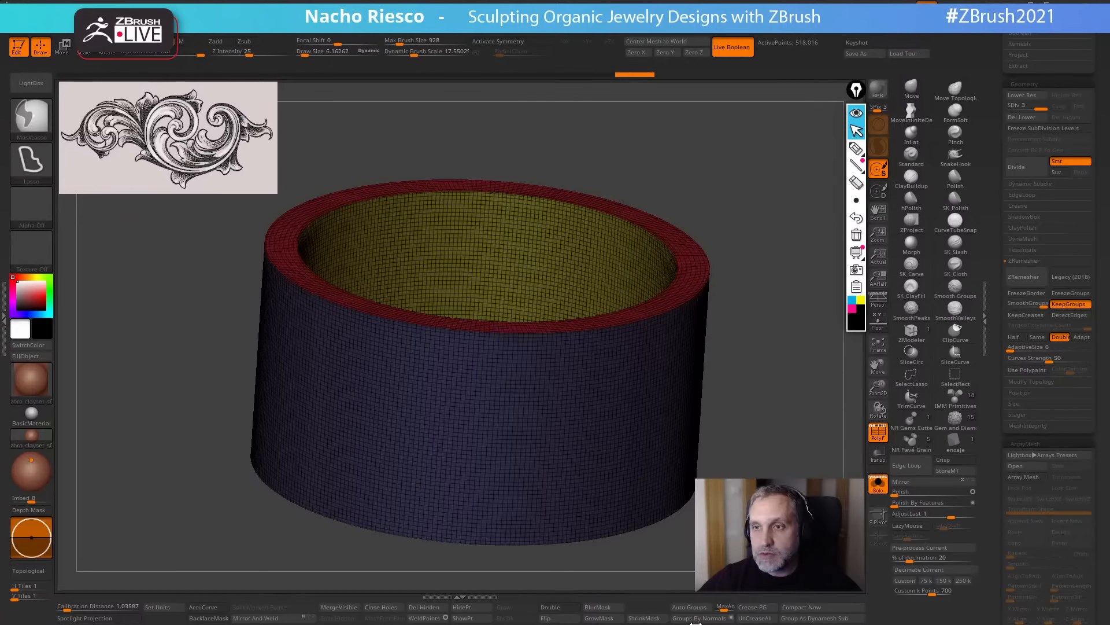
{"action": "left_click", "coordinate": [878, 431]}
{"action": "left_click", "coordinate": [878, 483]}
{"action": "left_click_drag", "start_coordinate": [804, 473], "coordinate": [800, 474], "text": "shift"}
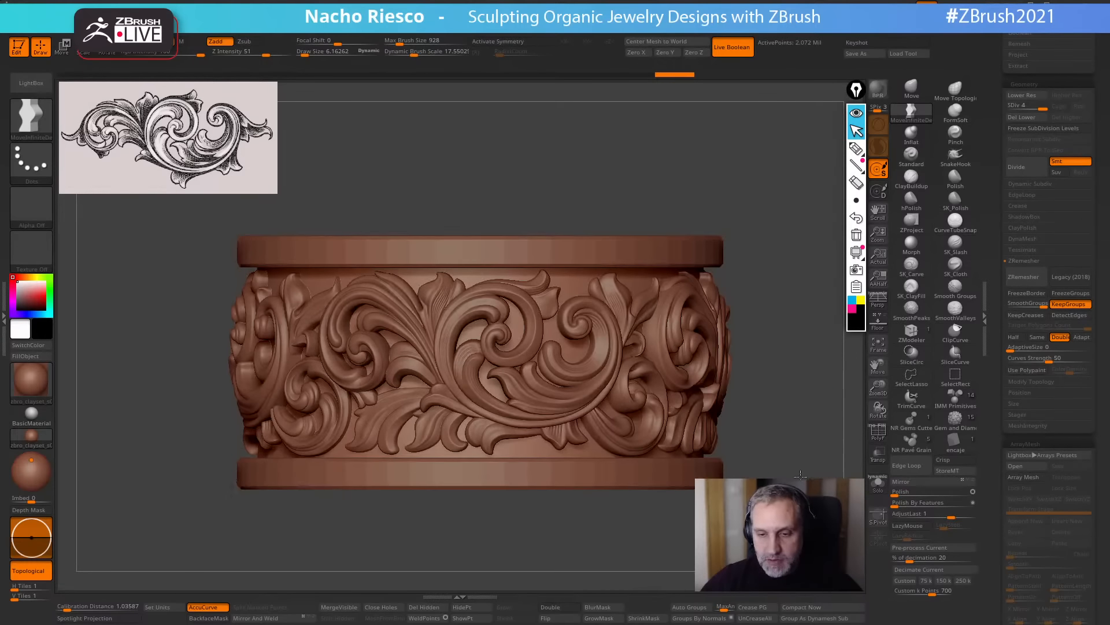
Add surface noise to the Baroque Ring_5 band using the NoisePlug Voronoi pattern.
{"action": "left_click_drag", "start_coordinate": [993, 341], "coordinate": [997, 230]}
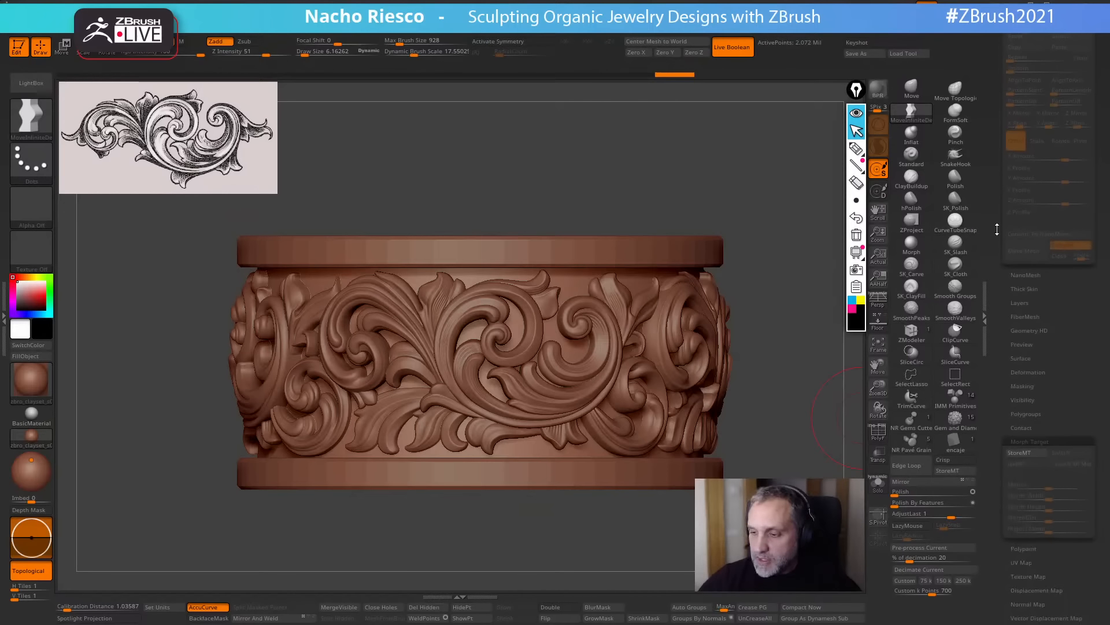
{"action": "left_click", "coordinate": [1021, 358]}
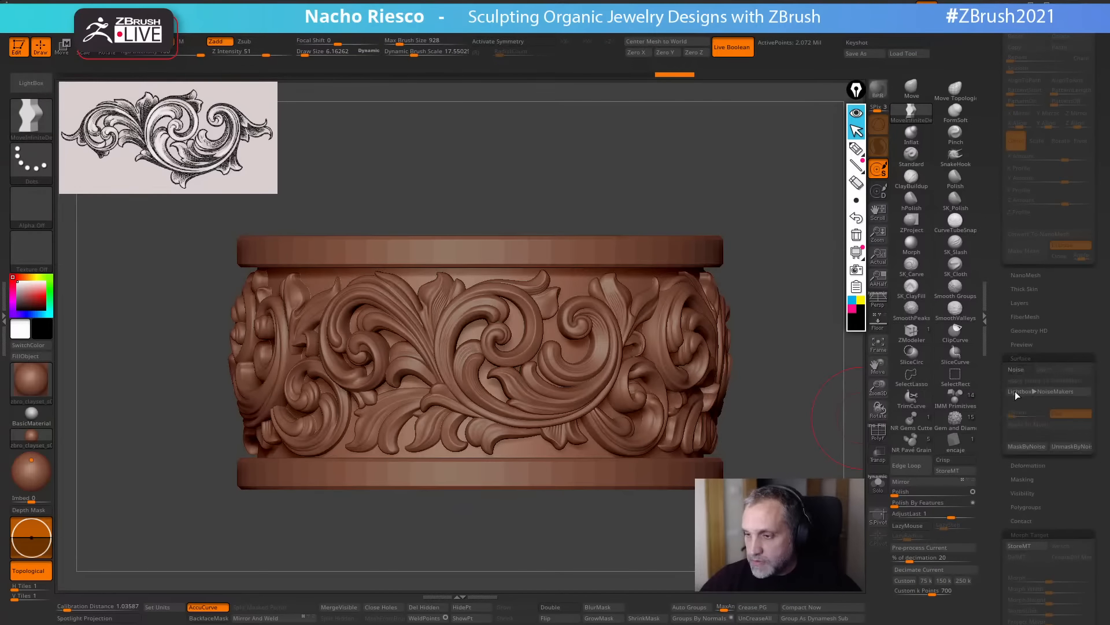
{"action": "left_click", "coordinate": [1015, 370]}
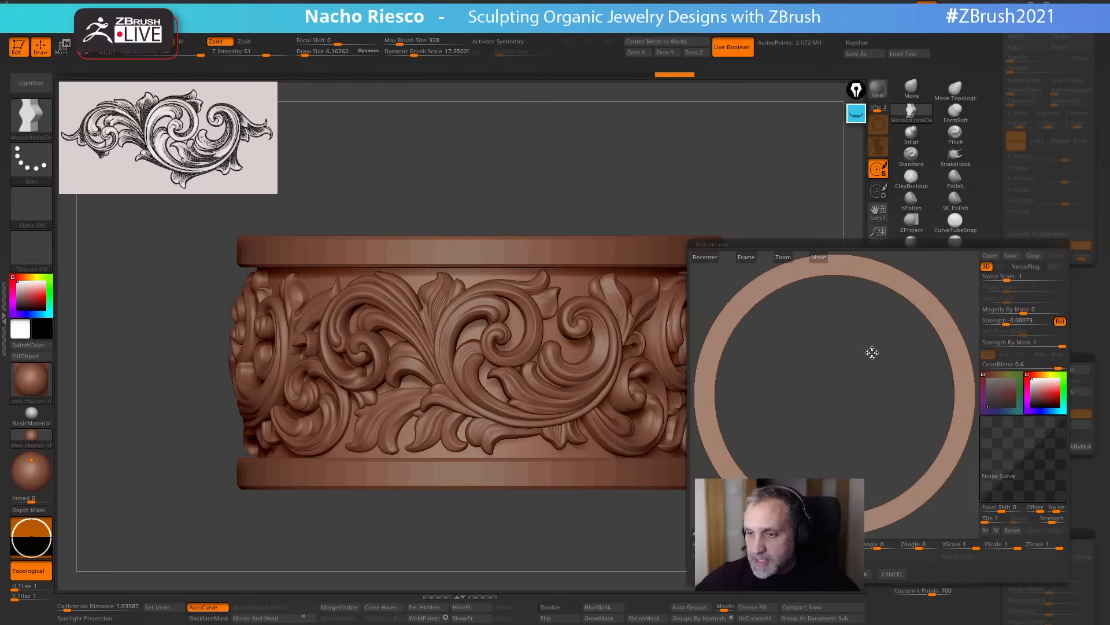
{"action": "left_click_drag", "start_coordinate": [872, 351], "coordinate": [880, 367]}
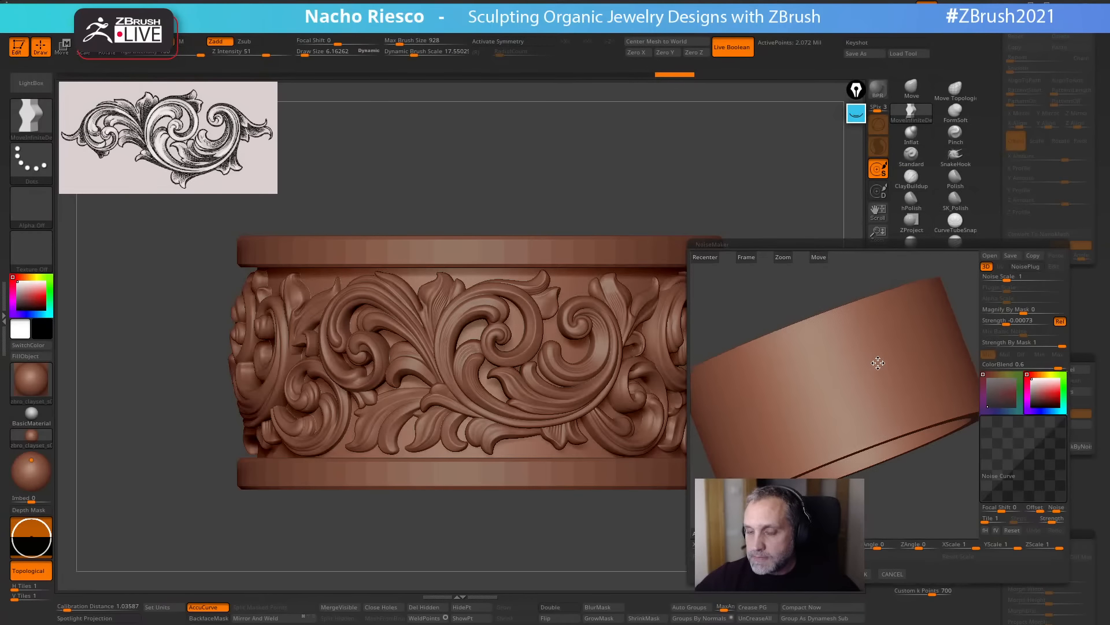
{"action": "left_click", "coordinate": [1025, 267]}
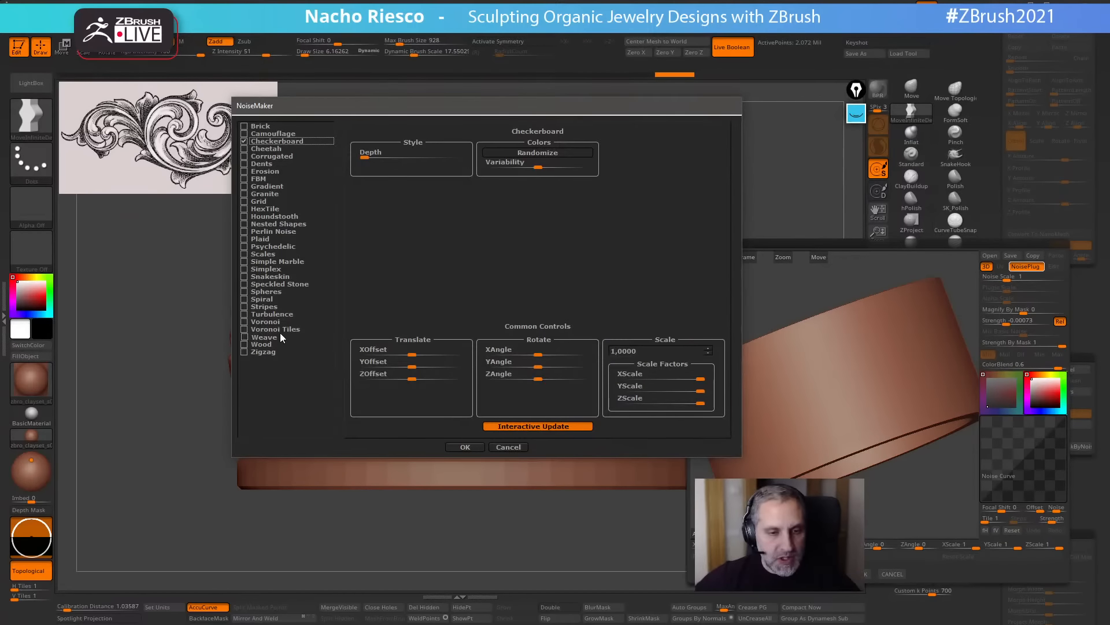
{"action": "left_click", "coordinate": [250, 322]}
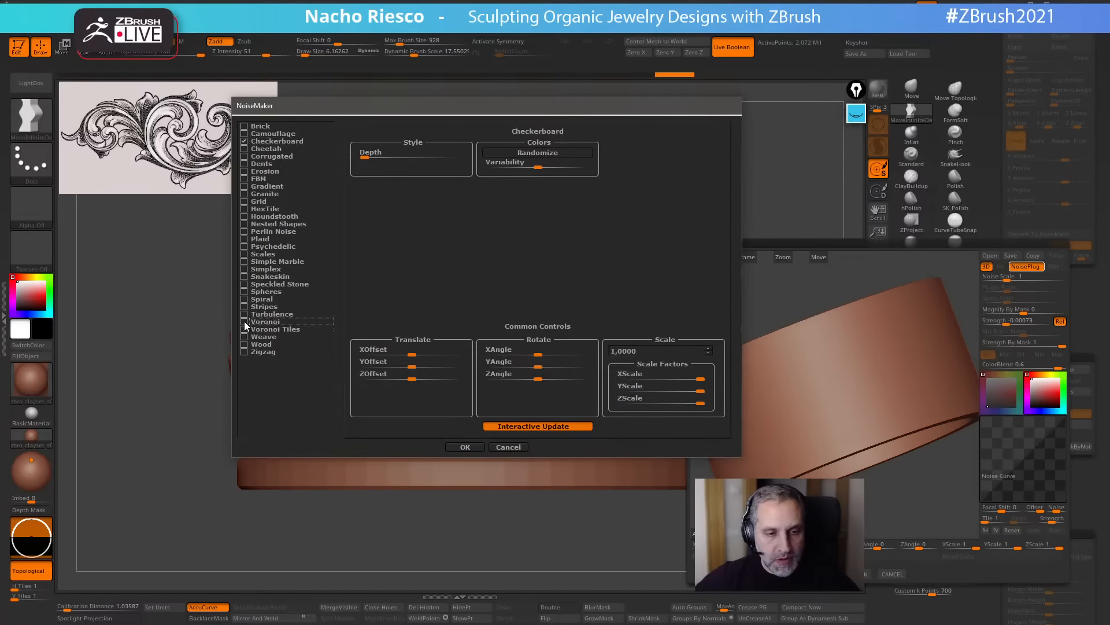
{"action": "left_click", "coordinate": [465, 447]}
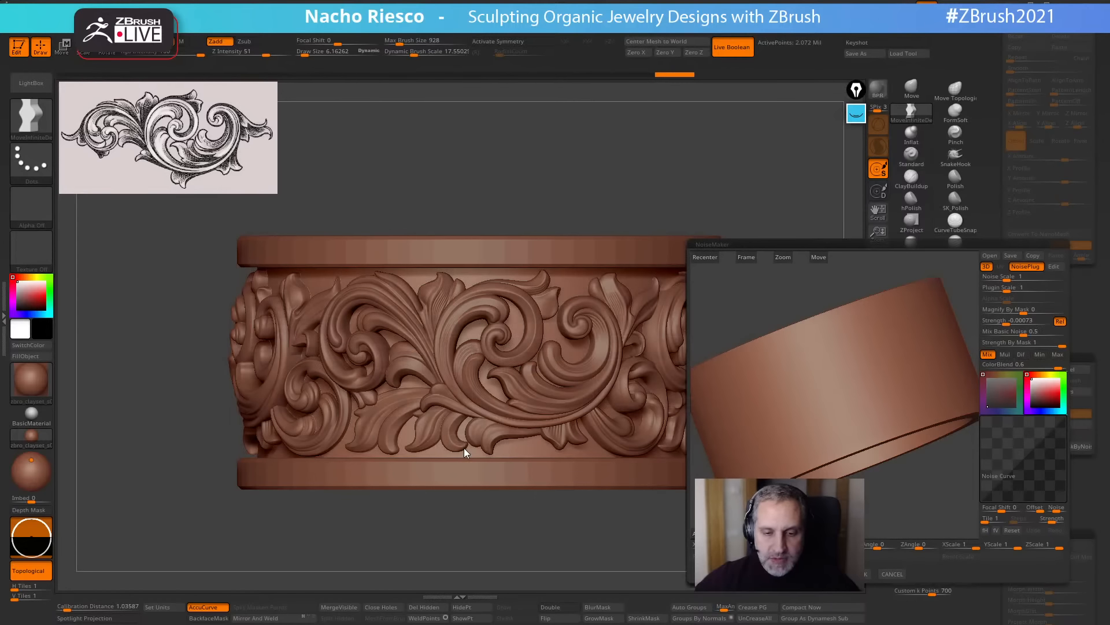
Set the noise's Plugin Scale to about 0.17, Mix Basic Noise to 0 and Strength to about 0.217, and accept the noise.
{"action": "left_click", "coordinate": [1009, 287]}
{"action": "left_click_drag", "start_coordinate": [1005, 289], "coordinate": [1027, 288]}
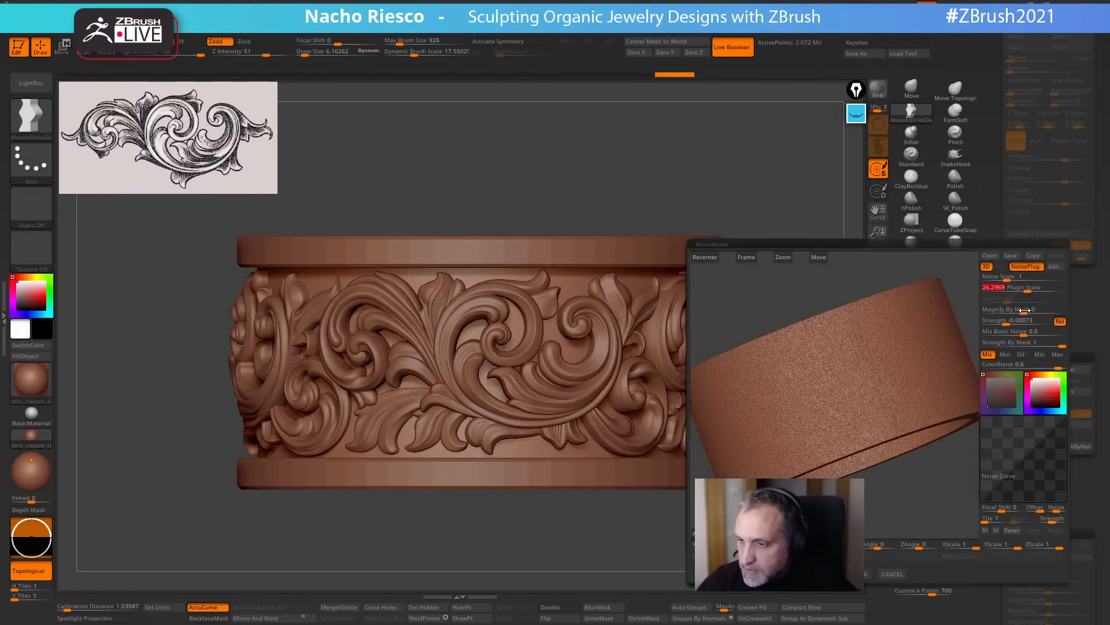
{"action": "left_click_drag", "start_coordinate": [1021, 331], "coordinate": [1042, 320]}
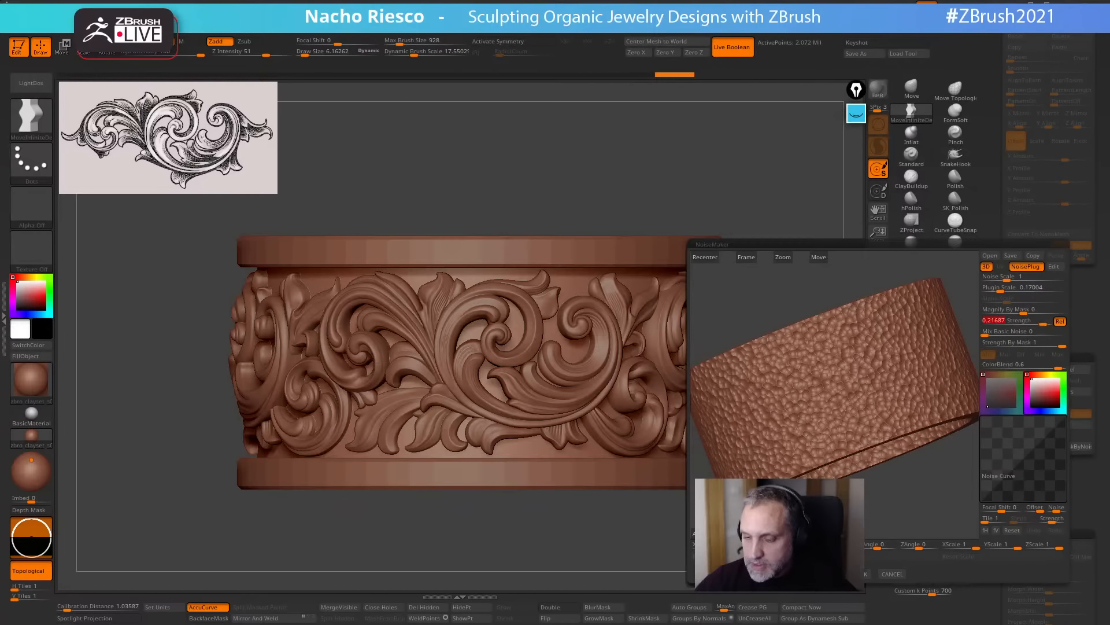
{"action": "left_click", "coordinate": [864, 573]}
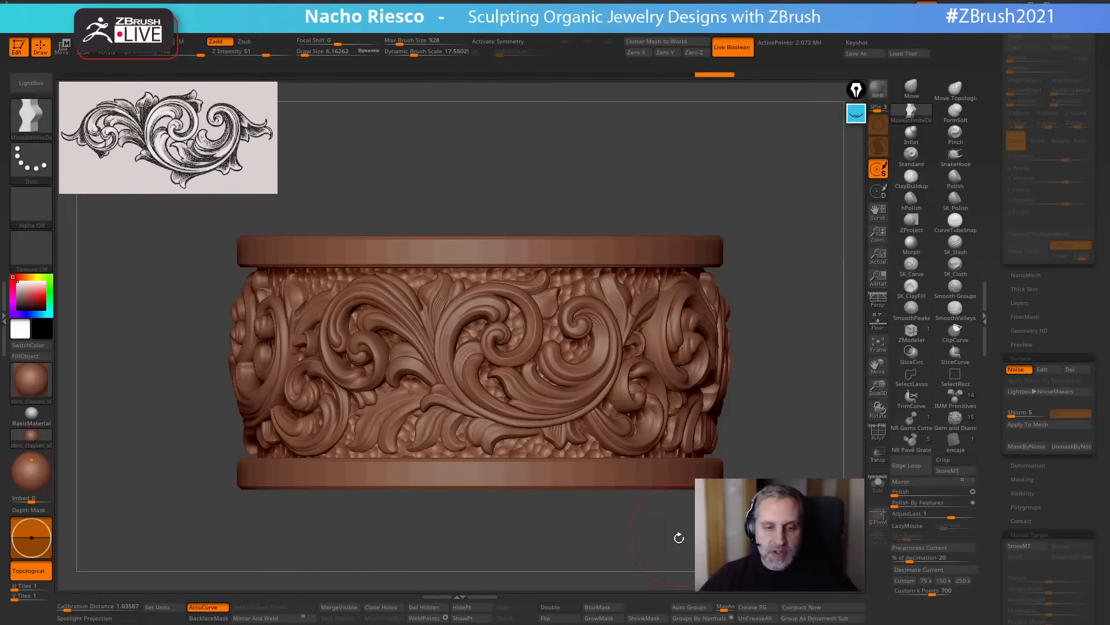
Duplicate the Voronoi-textured Baroque Ring_5 band, hide the original, and open the duplicate's surface noise for editing.
{"action": "left_click_drag", "start_coordinate": [666, 546], "coordinate": [612, 521], "text": "alt"}
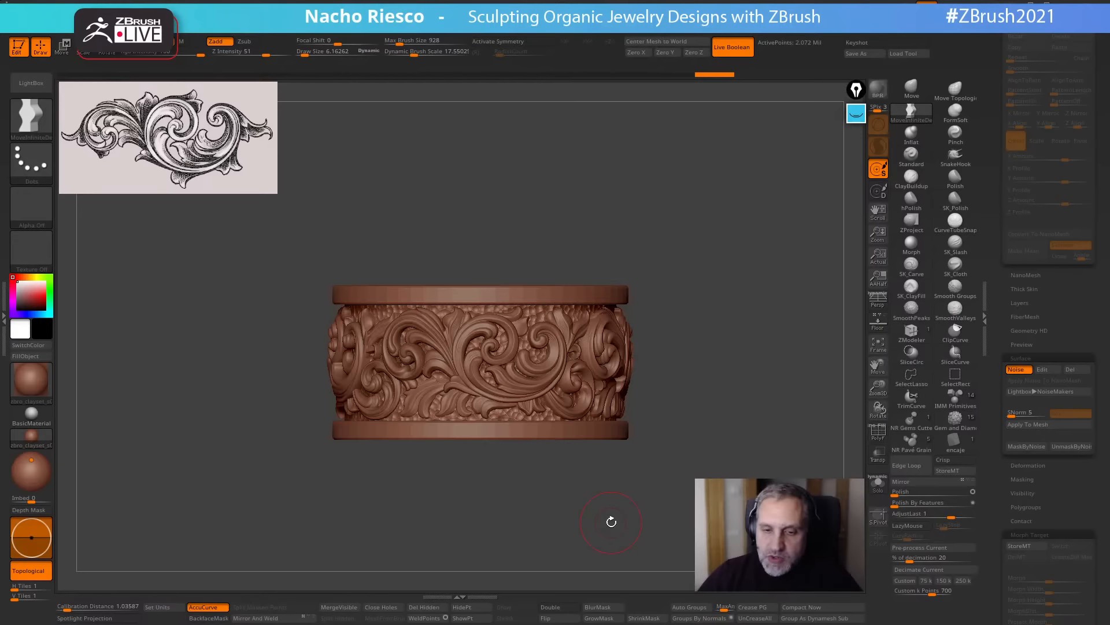
{"action": "scroll", "coordinate": [996, 325], "scroll_direction": "up", "scroll_amount": 10}
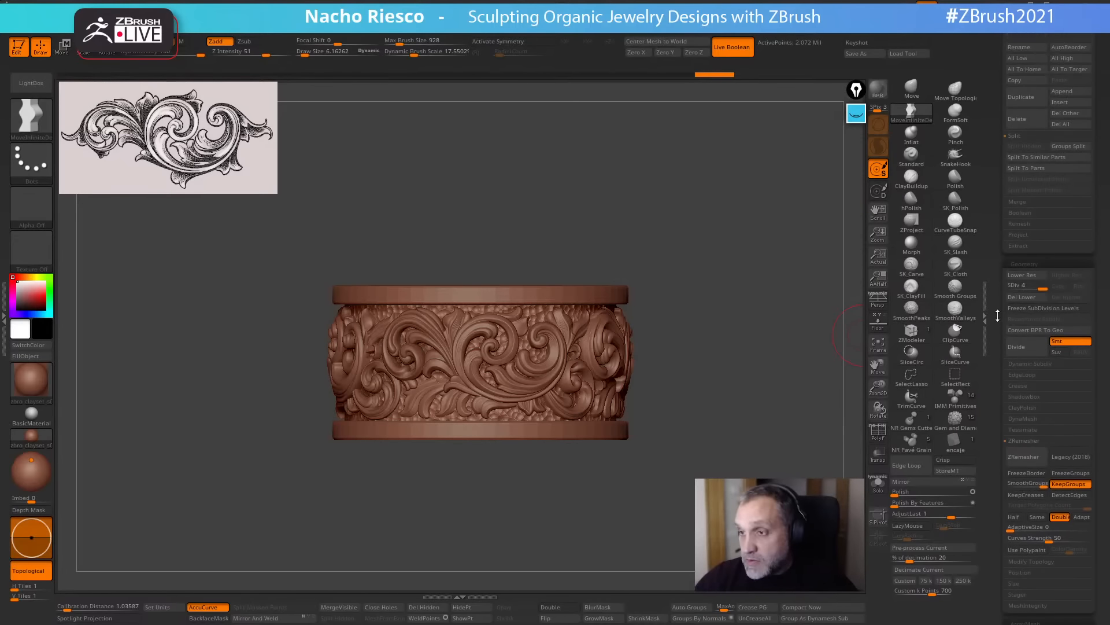
{"action": "left_click_drag", "start_coordinate": [823, 449], "coordinate": [821, 512]}
{"action": "scroll", "coordinate": [1028, 293], "scroll_direction": "up", "scroll_amount": 5}
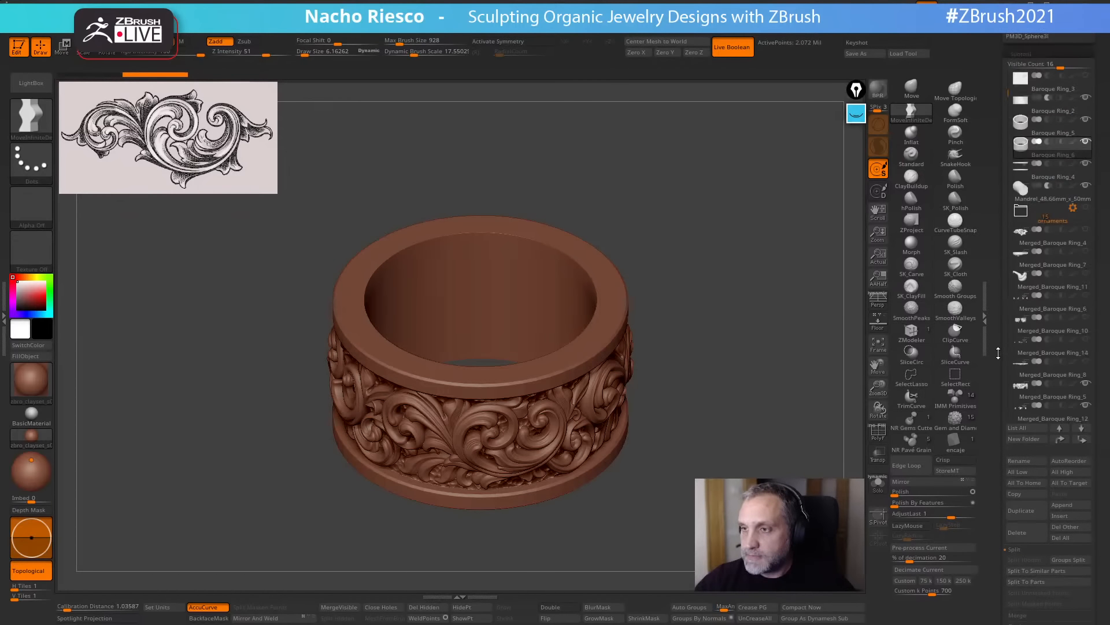
{"action": "scroll", "coordinate": [1000, 270], "scroll_direction": "down", "scroll_amount": 10}
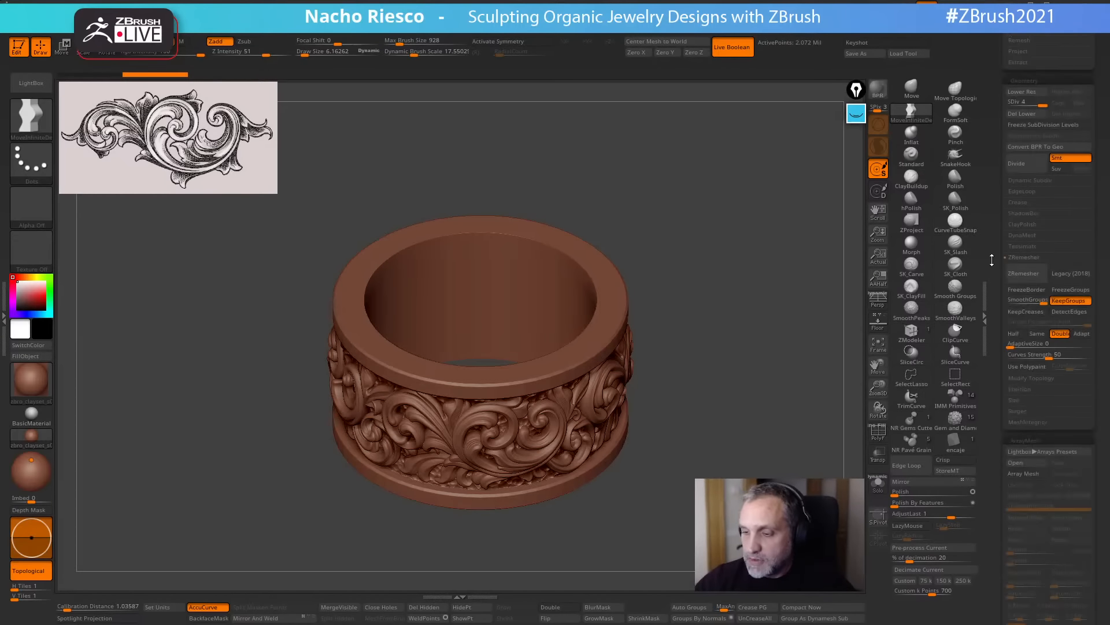
{"action": "scroll", "coordinate": [1000, 271], "scroll_direction": "down", "scroll_amount": 4}
{"action": "left_click", "coordinate": [1019, 391]}
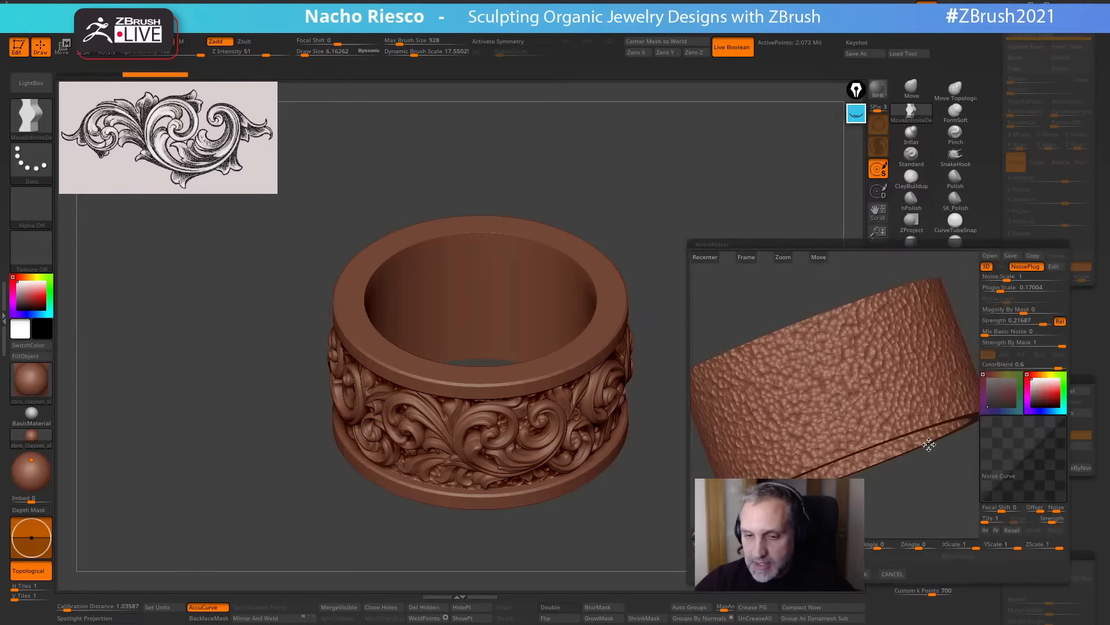
Try the Turbulence noise pattern on the duplicated band with Plugin Scale about 0.398 and Strength about 0.044.
{"action": "left_click", "coordinate": [1054, 267]}
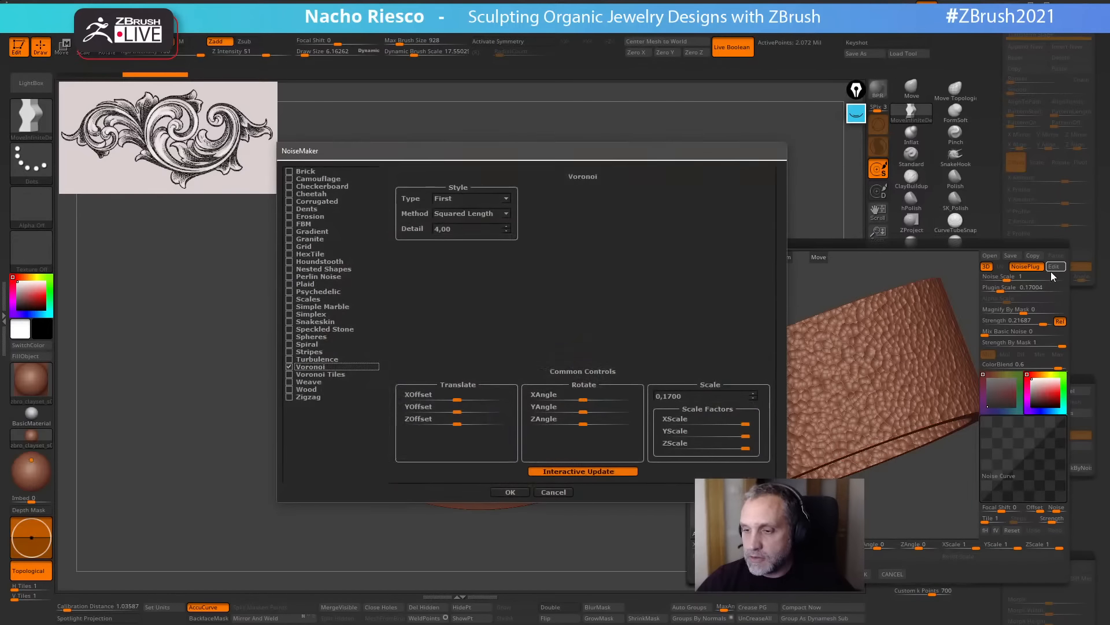
{"action": "left_click", "coordinate": [289, 360]}
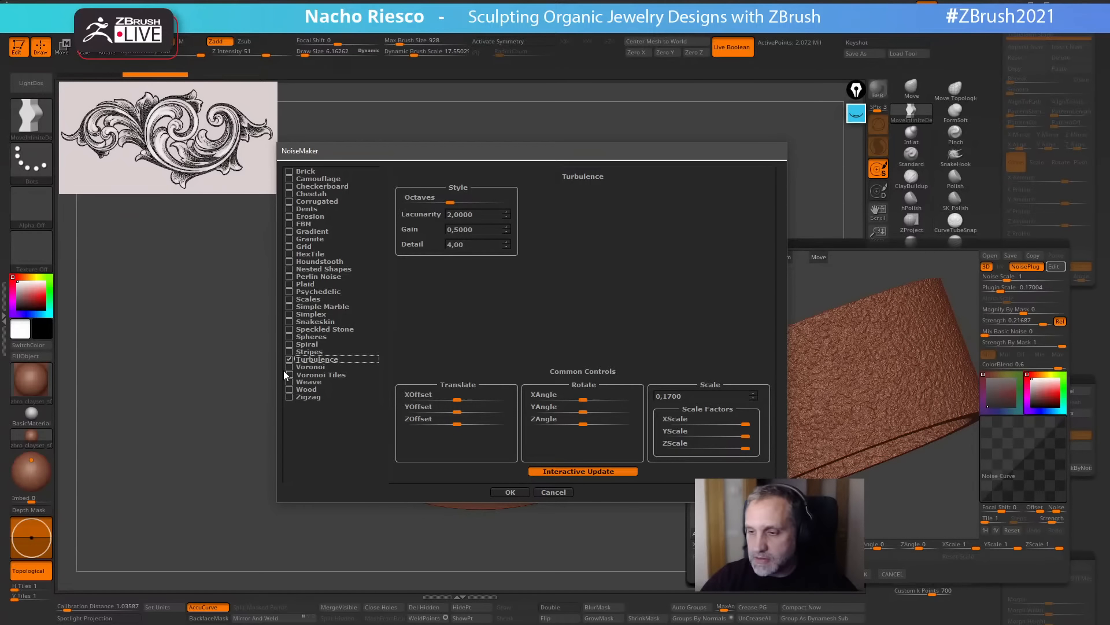
{"action": "left_click", "coordinate": [509, 492]}
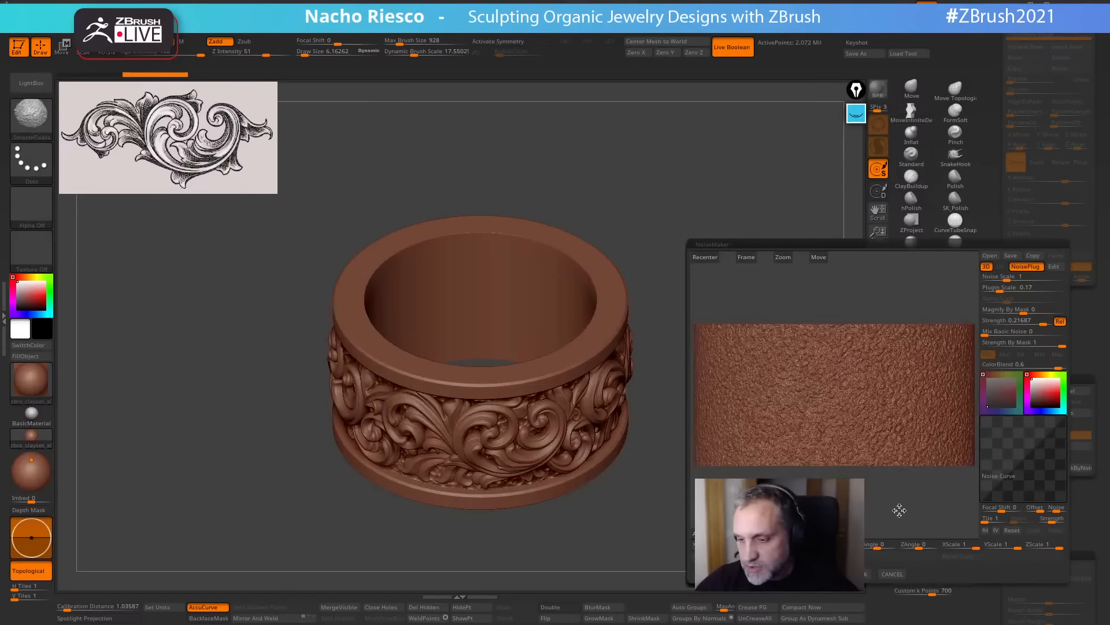
{"action": "left_click_drag", "start_coordinate": [1000, 287], "coordinate": [1001, 289]}
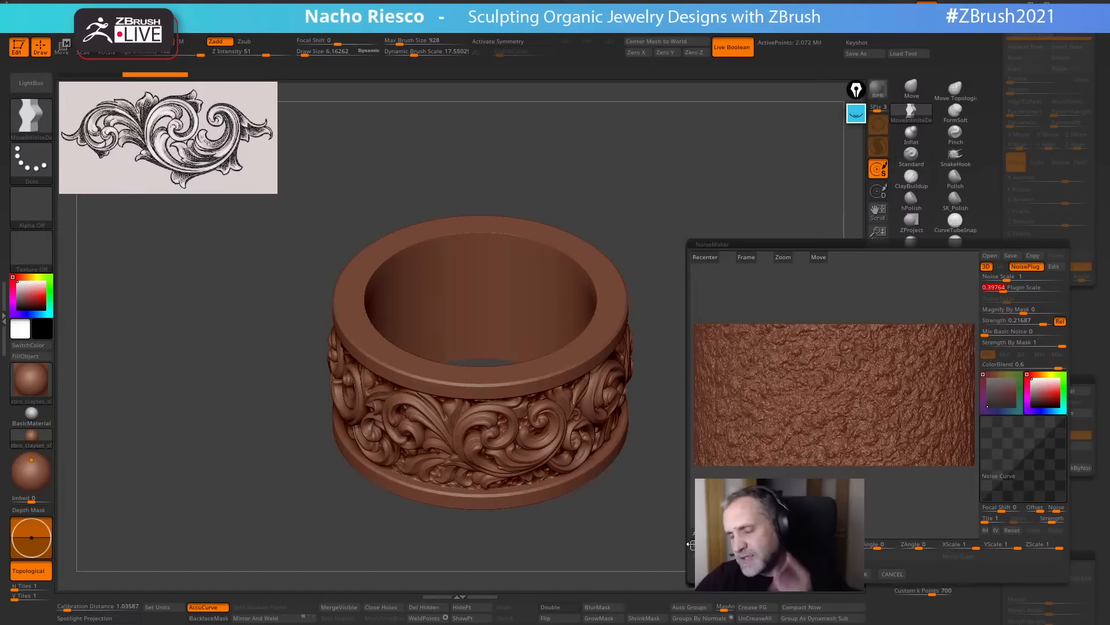
{"action": "left_click_drag", "start_coordinate": [1042, 322], "coordinate": [1033, 321]}
Preview the Granite pattern, and change the band's noise pattern to Erosion with Magnitude 0.3 and Detail 1.01.
{"action": "left_click", "coordinate": [1054, 266]}
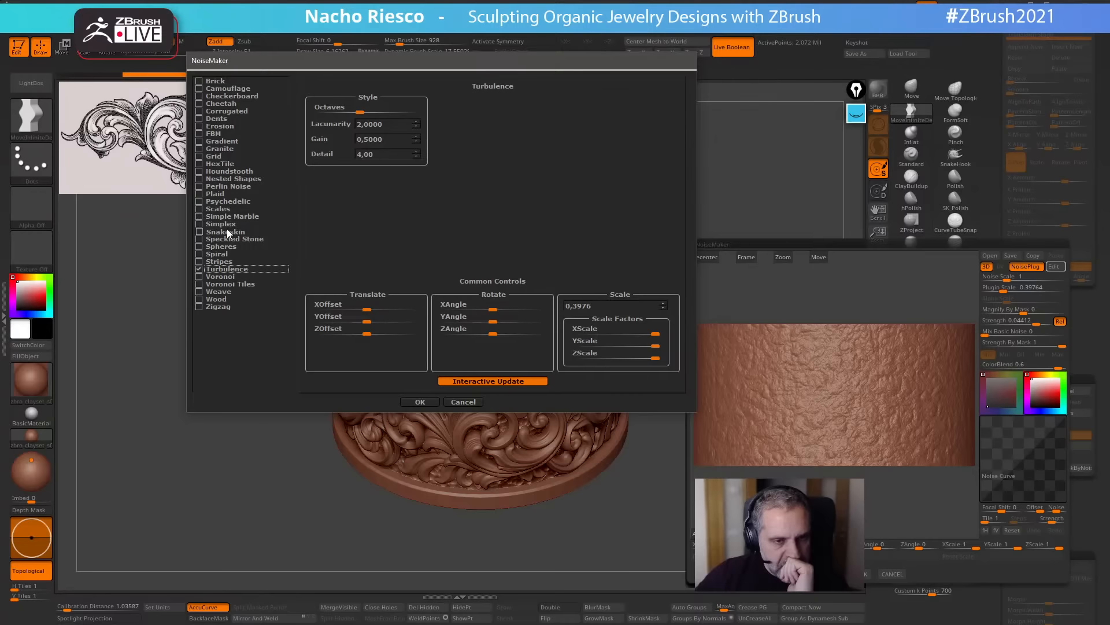
{"action": "left_click", "coordinate": [214, 150]}
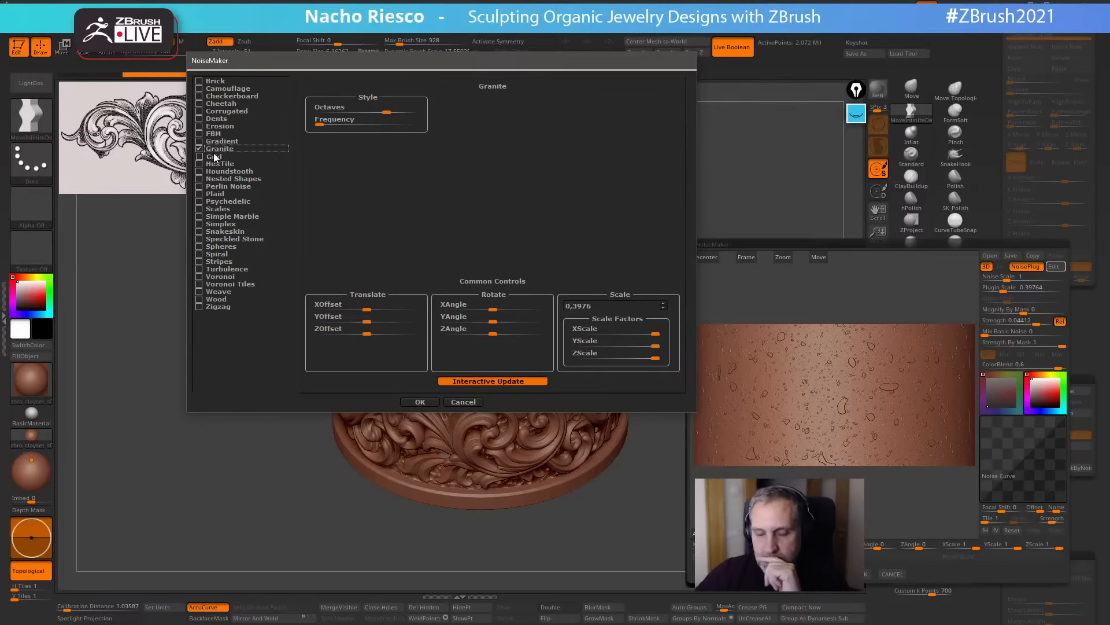
{"action": "left_click", "coordinate": [217, 126]}
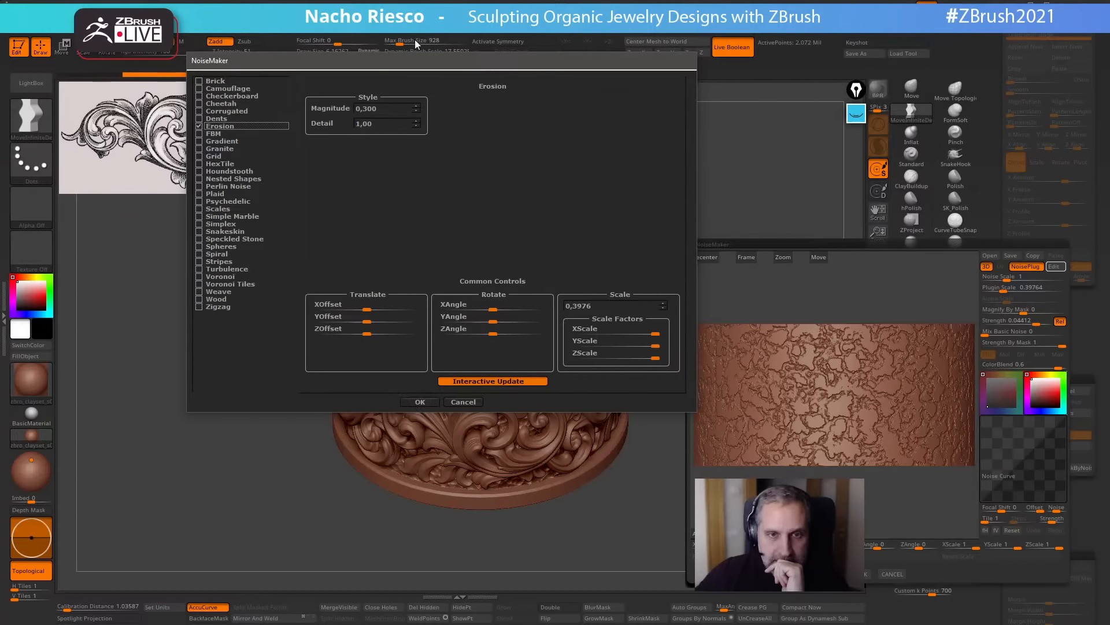
{"action": "left_click", "coordinate": [416, 109]}
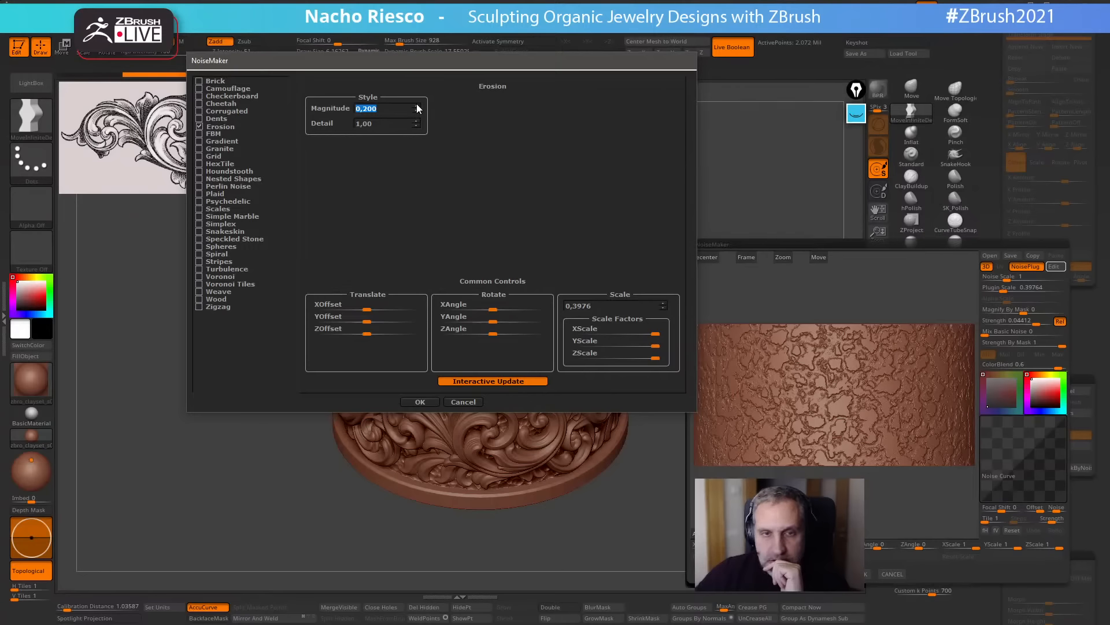
{"action": "left_click", "coordinate": [416, 126]}
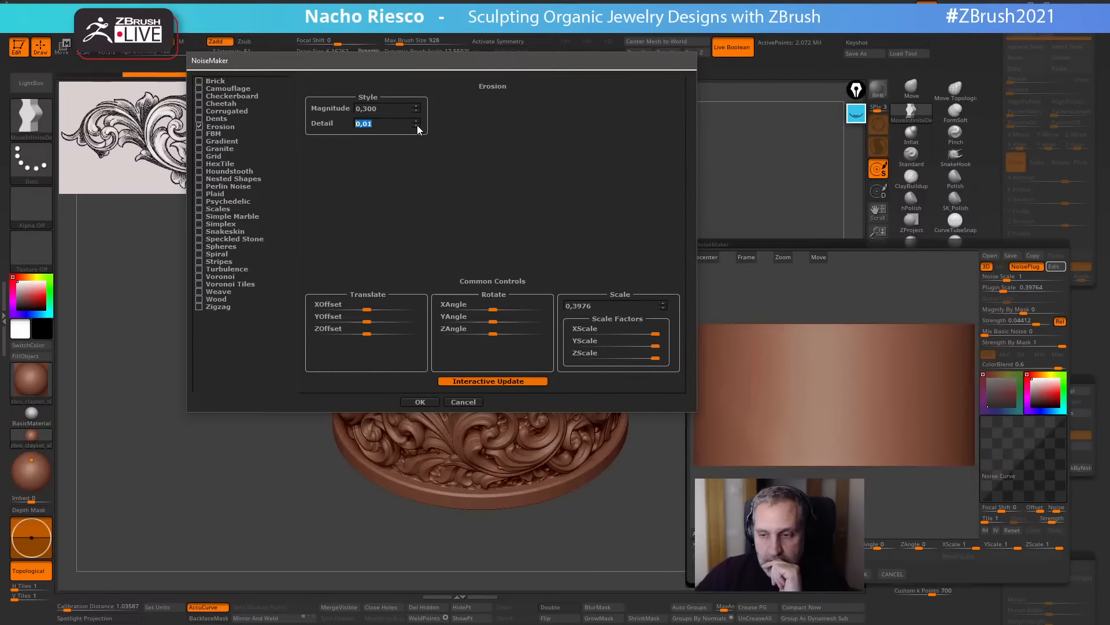
{"action": "left_click", "coordinate": [415, 401]}
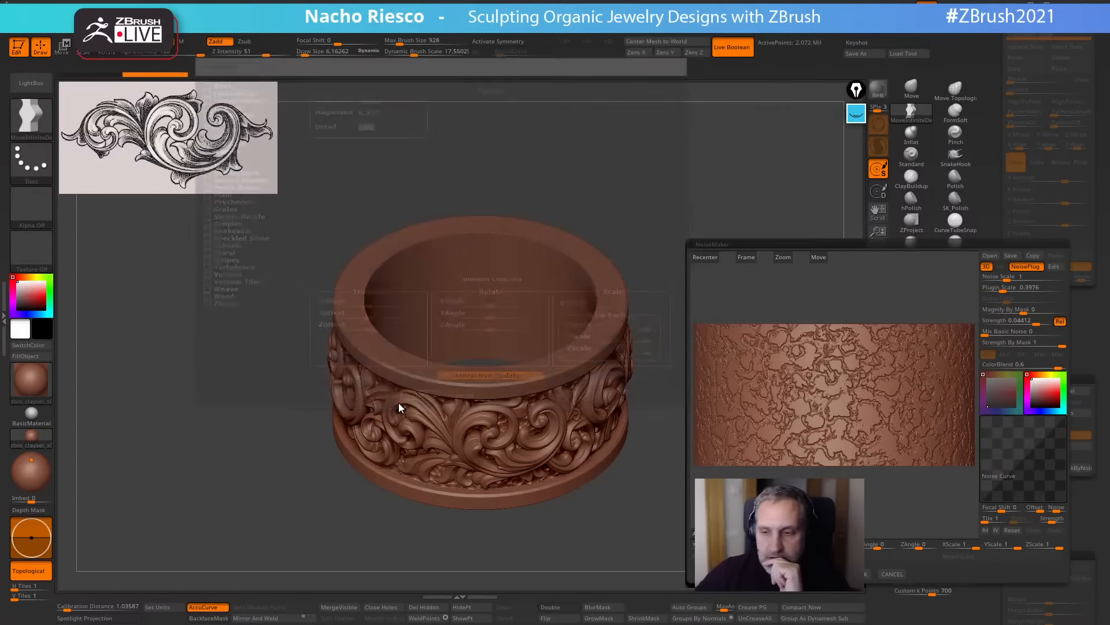
Set the Erosion noise's Strength to about 0.023 and Plugin Scale to about 0.243, and accept the noise.
{"action": "left_click", "coordinate": [1029, 319]}
{"action": "left_click_drag", "start_coordinate": [1032, 322], "coordinate": [981, 334]}
{"action": "left_click", "coordinate": [1007, 288]}
{"action": "left_click", "coordinate": [868, 574]}
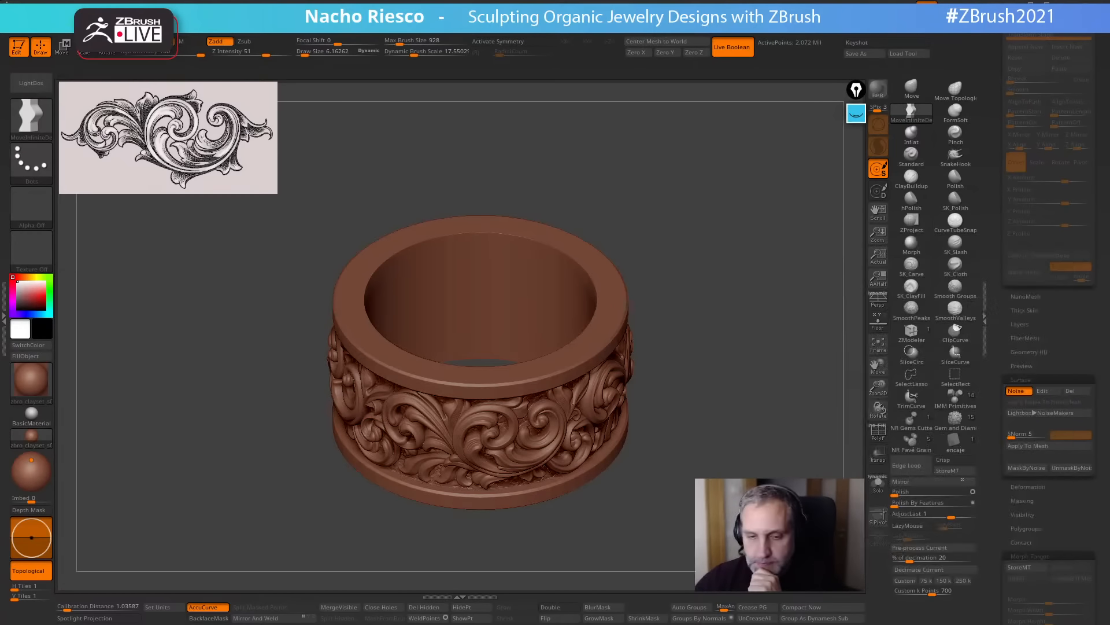
Compare both background textures behind the ornaments, hiding the Erosion band Baroque Ring_6 and showing the Voronoi band Baroque Ring_5.
{"action": "left_click_drag", "start_coordinate": [821, 440], "coordinate": [775, 462], "text": "shift"}
{"action": "left_click_drag", "start_coordinate": [996, 212], "coordinate": [992, 578]}
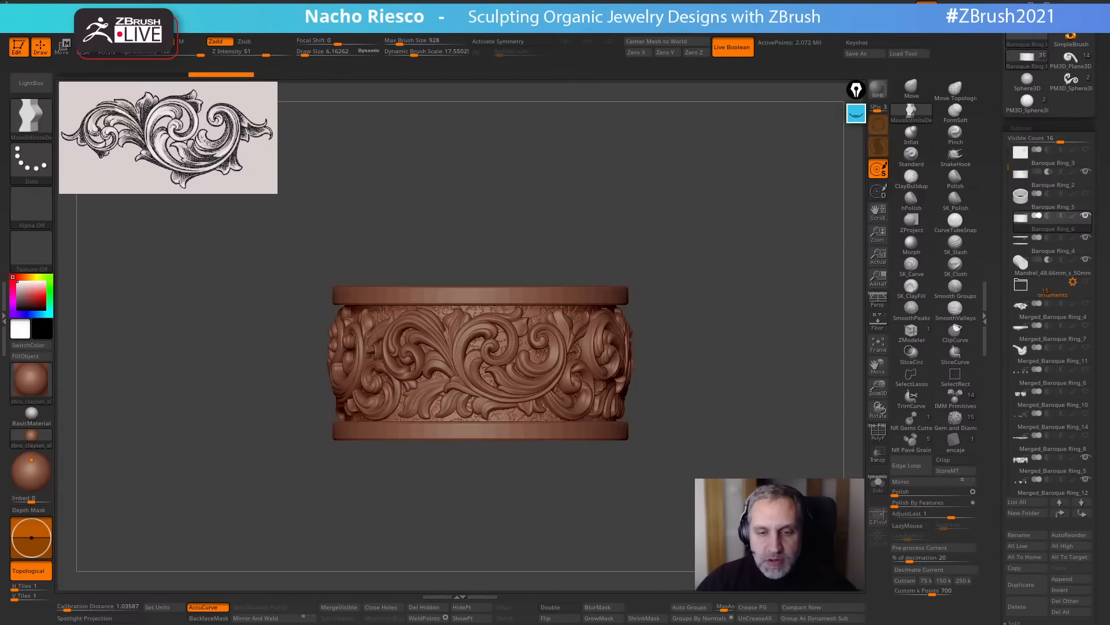
{"action": "left_click_drag", "start_coordinate": [756, 451], "coordinate": [756, 509], "text": "alt"}
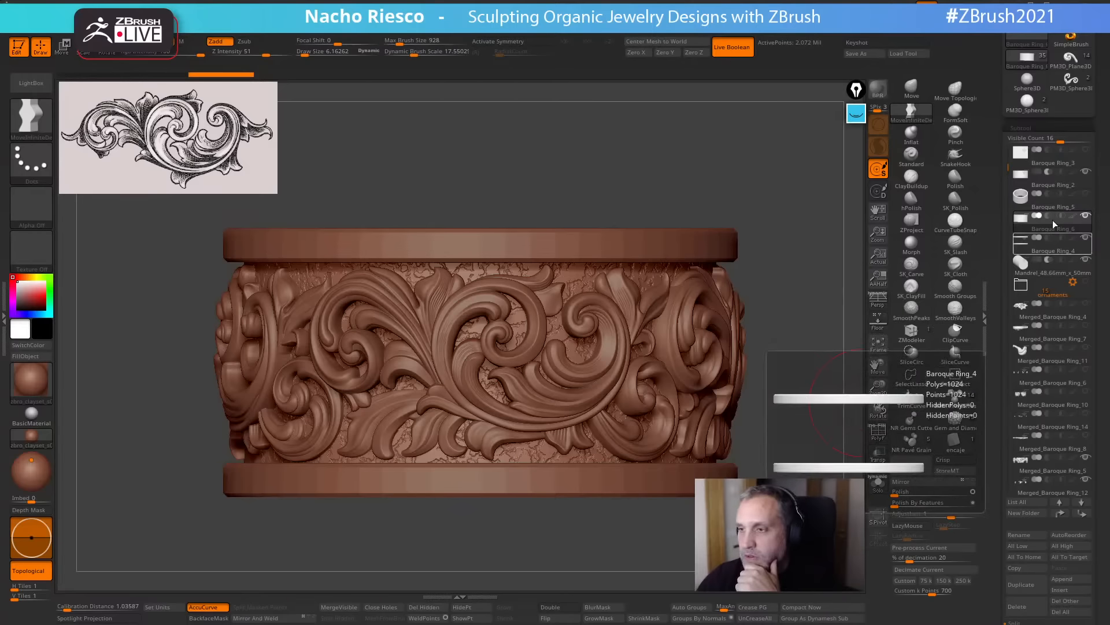
{"action": "left_click", "coordinate": [1086, 208]}
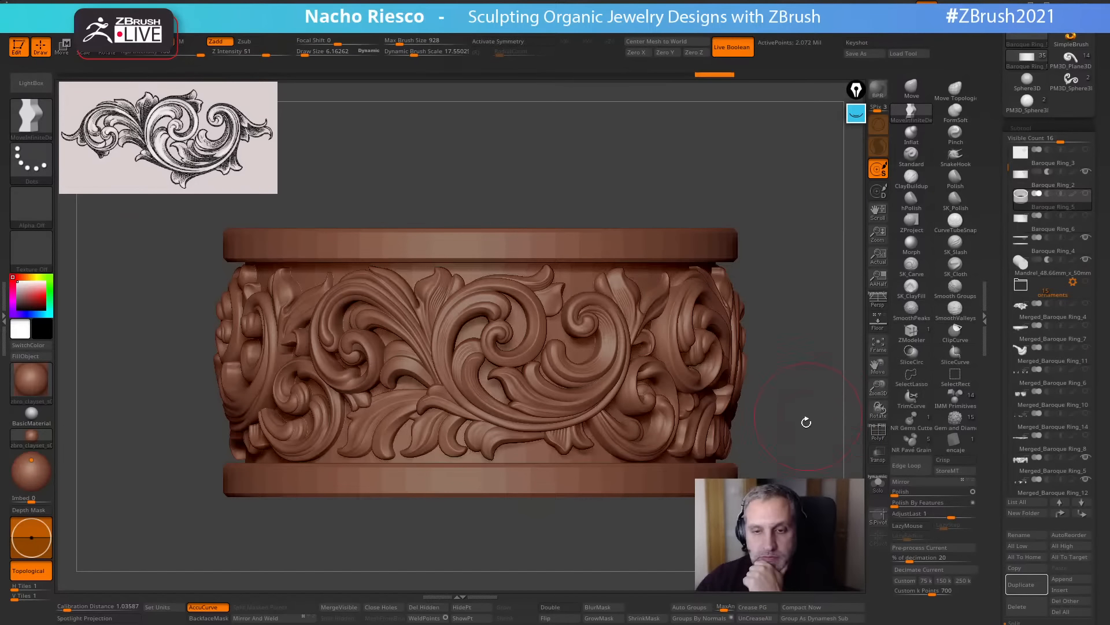
{"action": "left_click", "coordinate": [1079, 232]}
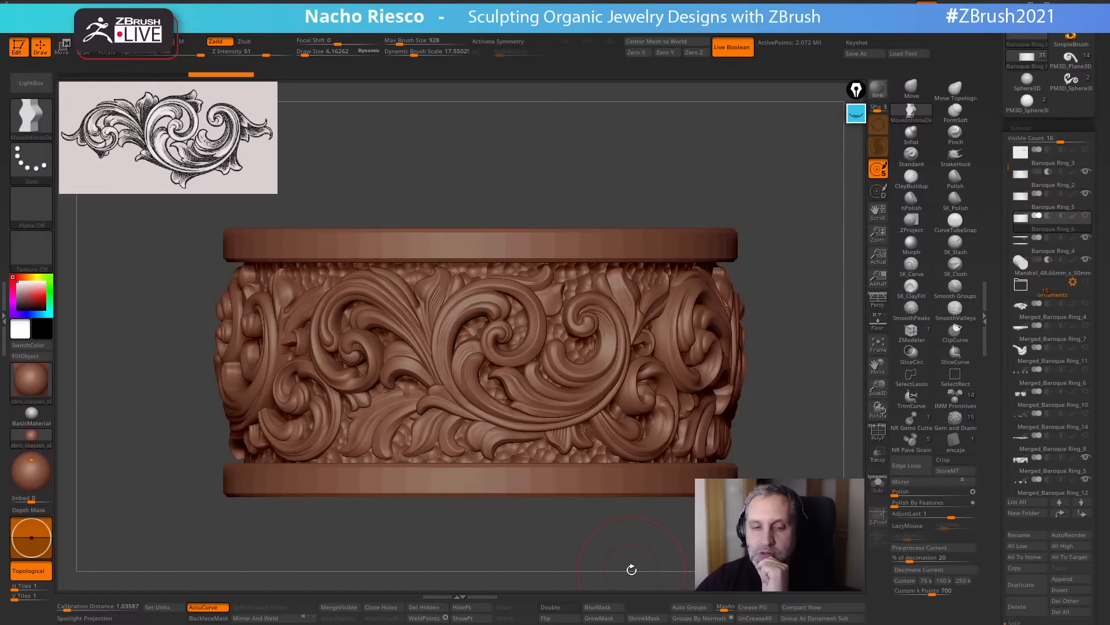
{"action": "left_click_drag", "start_coordinate": [594, 541], "coordinate": [641, 541]}
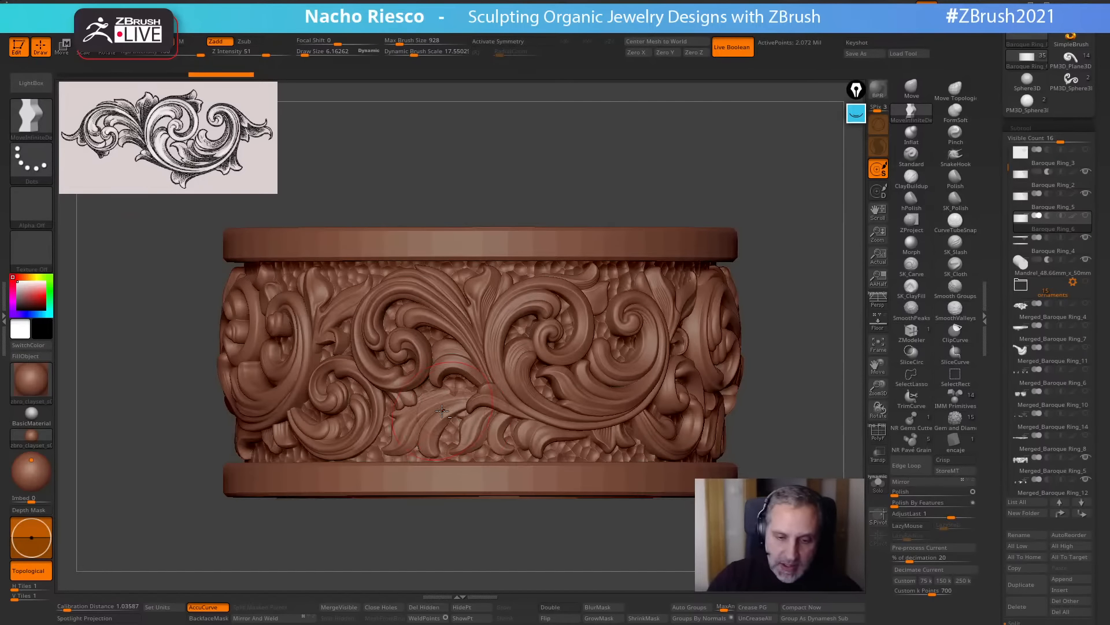
Reshape the lower leaf of Merged_Baroque Ring_12 with the Move brush at a draw size of about 9.7.
{"action": "left_click", "coordinate": [446, 414], "text": "alt"}
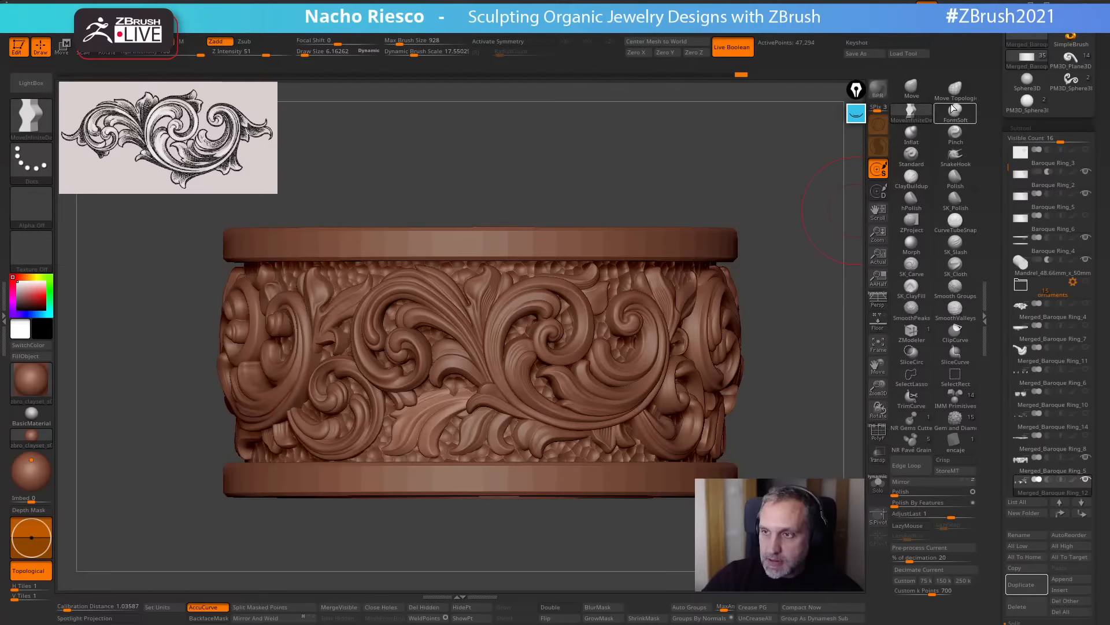
{"action": "left_click", "coordinate": [917, 98]}
{"action": "key", "text": "s"}
{"action": "left_click", "coordinate": [452, 409]}
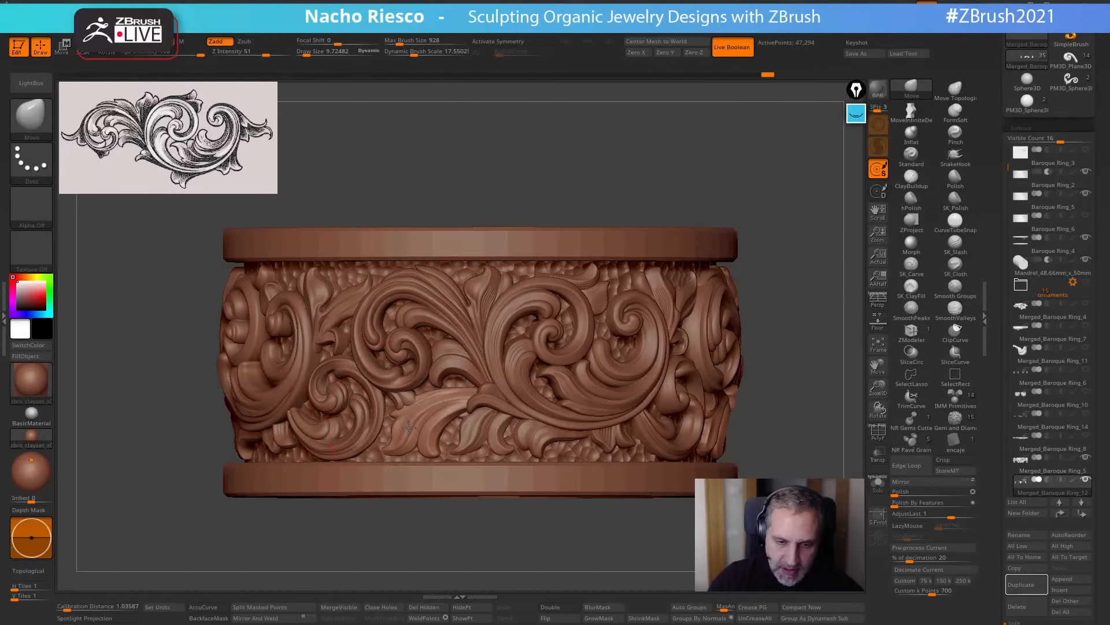
{"action": "left_click_drag", "start_coordinate": [409, 427], "coordinate": [478, 430]}
{"action": "mouse_move", "coordinate": [799, 261]}
{"action": "left_mouse_down"}
{"action": "mouse_move", "coordinate": [743, 254]}
{"action": "mouse_move", "coordinate": [745, 308]}
{"action": "mouse_move", "coordinate": [735, 316]}
{"action": "left_mouse_up"}
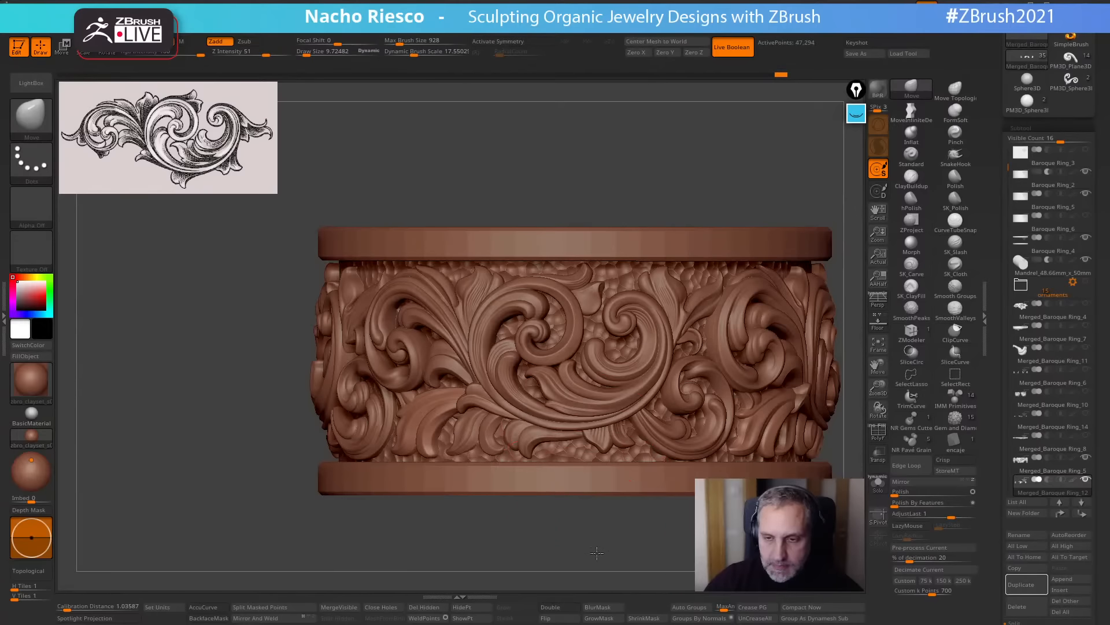
{"action": "left_click_drag", "start_coordinate": [584, 524], "coordinate": [632, 498], "text": "alt"}
{"action": "left_click_drag", "start_coordinate": [662, 434], "coordinate": [721, 383], "text": "alt"}
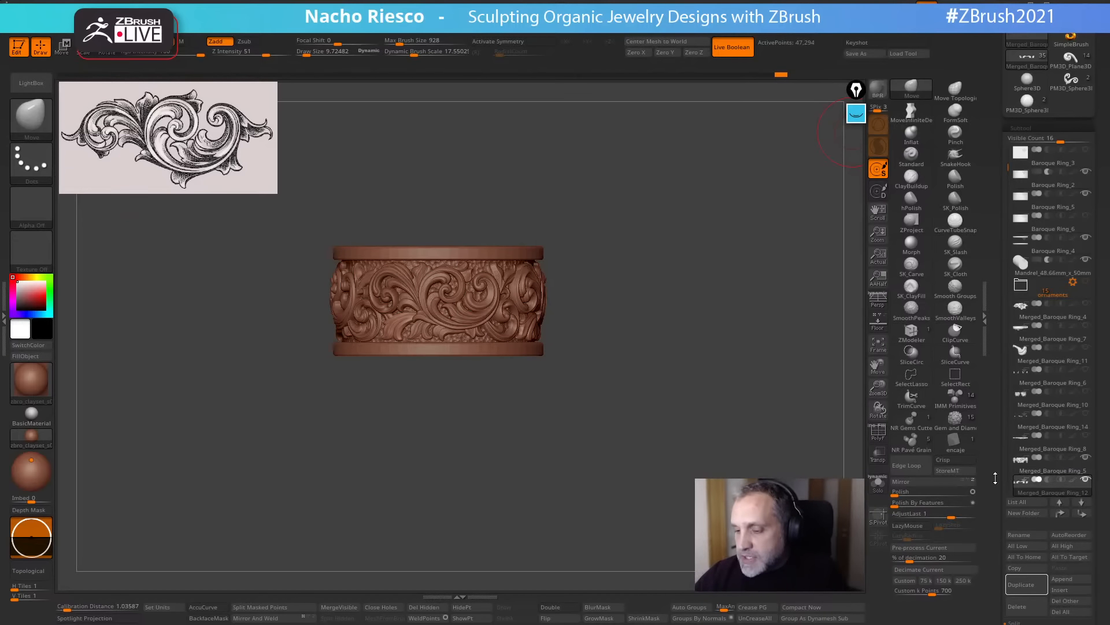
{"action": "scroll", "coordinate": [989, 445], "scroll_direction": "down", "scroll_amount": 5}
{"action": "scroll", "coordinate": [993, 364], "scroll_direction": "up", "scroll_amount": 3}
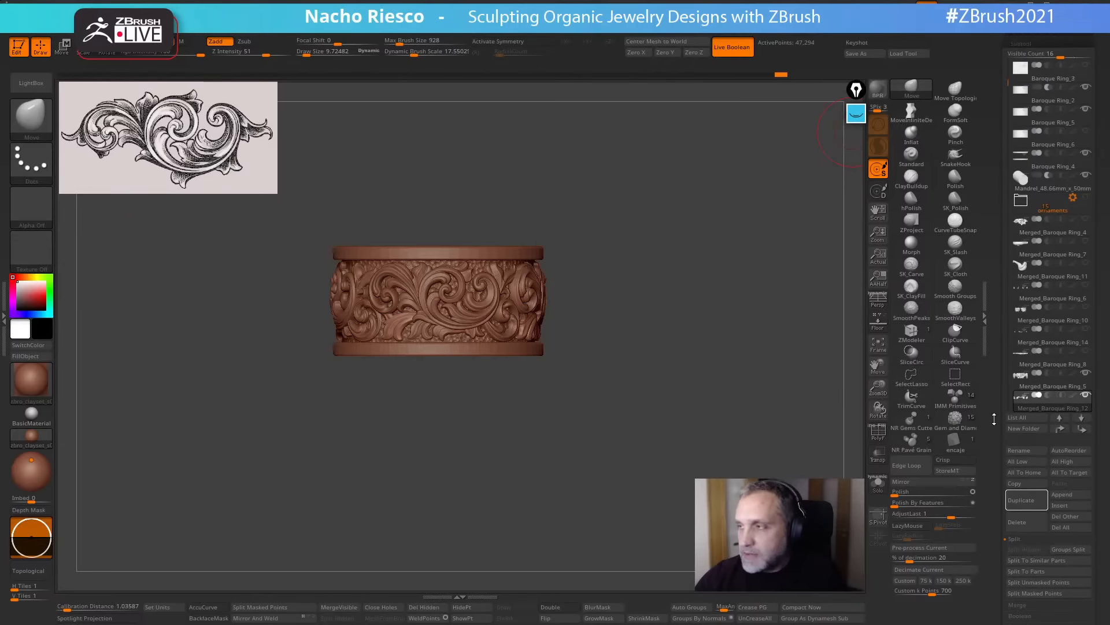
{"action": "scroll", "coordinate": [995, 456], "scroll_direction": "down", "scroll_amount": 10}
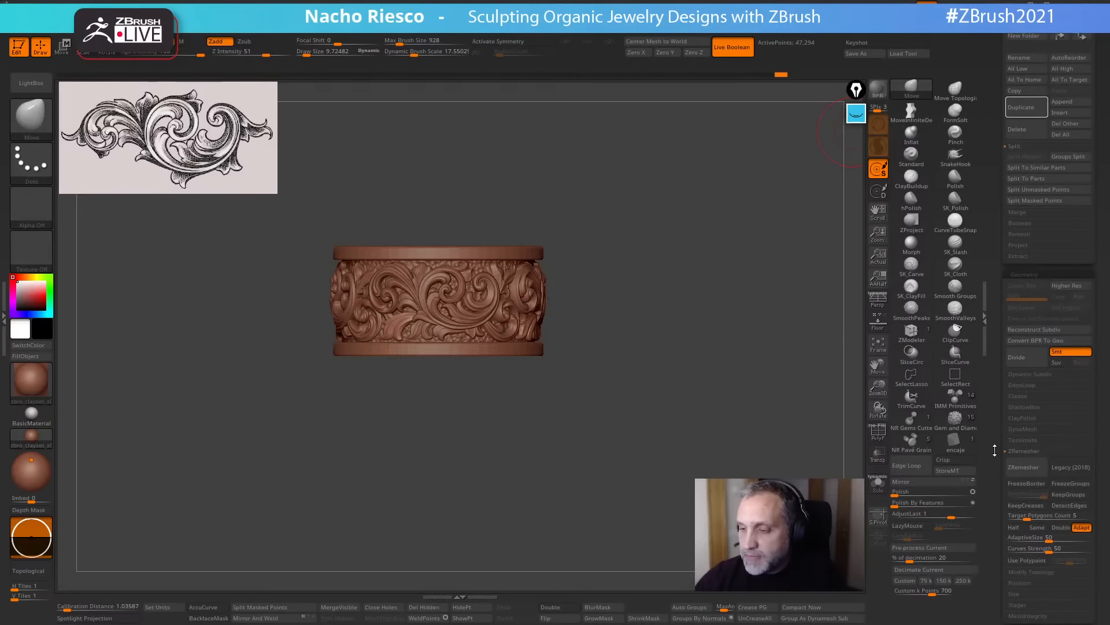
{"action": "scroll", "coordinate": [1012, 452], "scroll_direction": "down", "scroll_amount": 8}
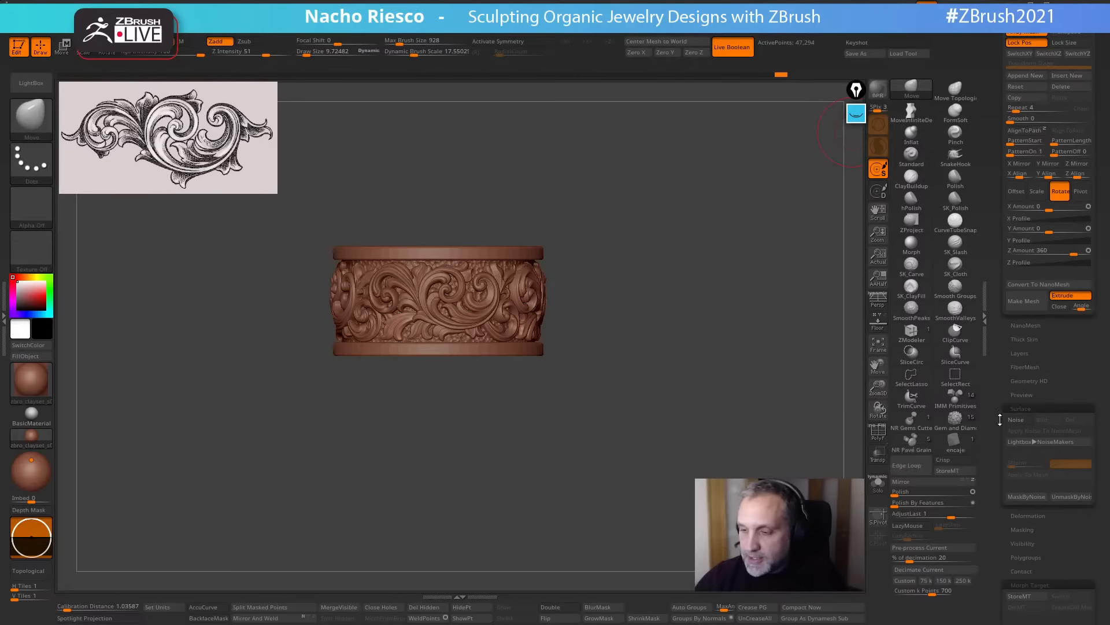
{"action": "left_click_drag", "start_coordinate": [1001, 372], "coordinate": [1004, 518]}
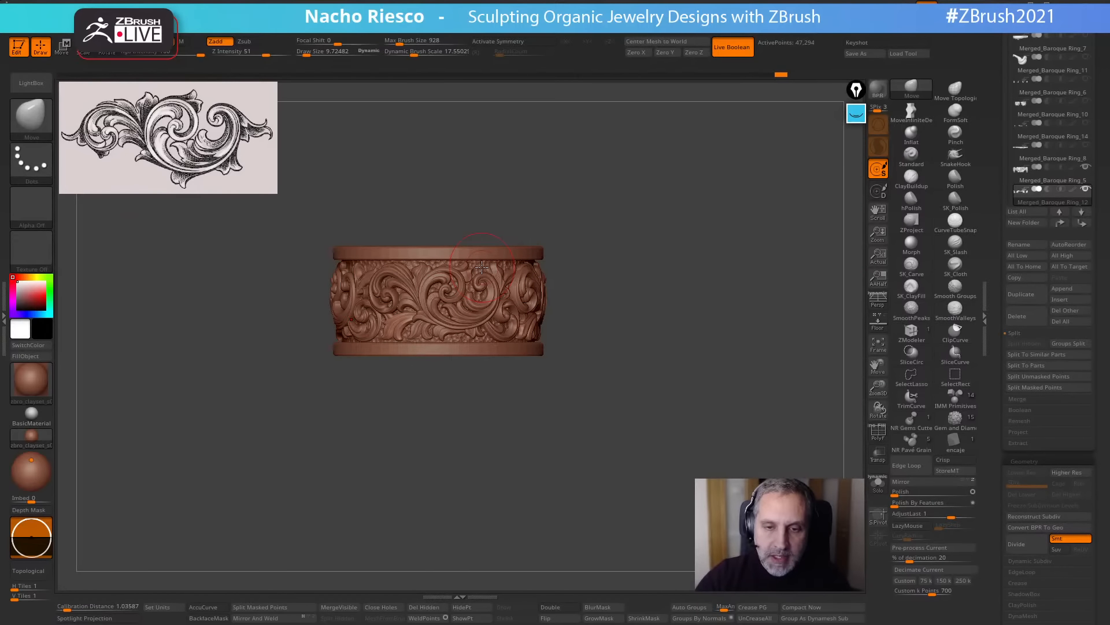
Select the Voronoi-textured Baroque Ring_5 band and isolate it to inspect its surface.
{"action": "left_click_drag", "start_coordinate": [1006, 161], "coordinate": [1010, 295]}
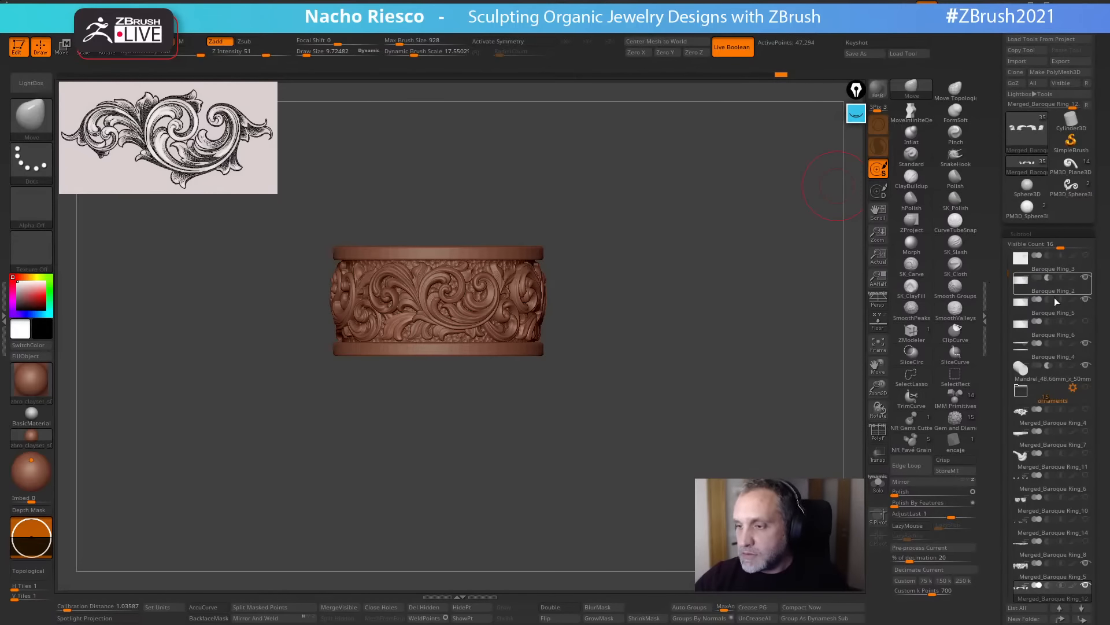
{"action": "left_click", "coordinate": [1068, 312]}
{"action": "left_click", "coordinate": [878, 482]}
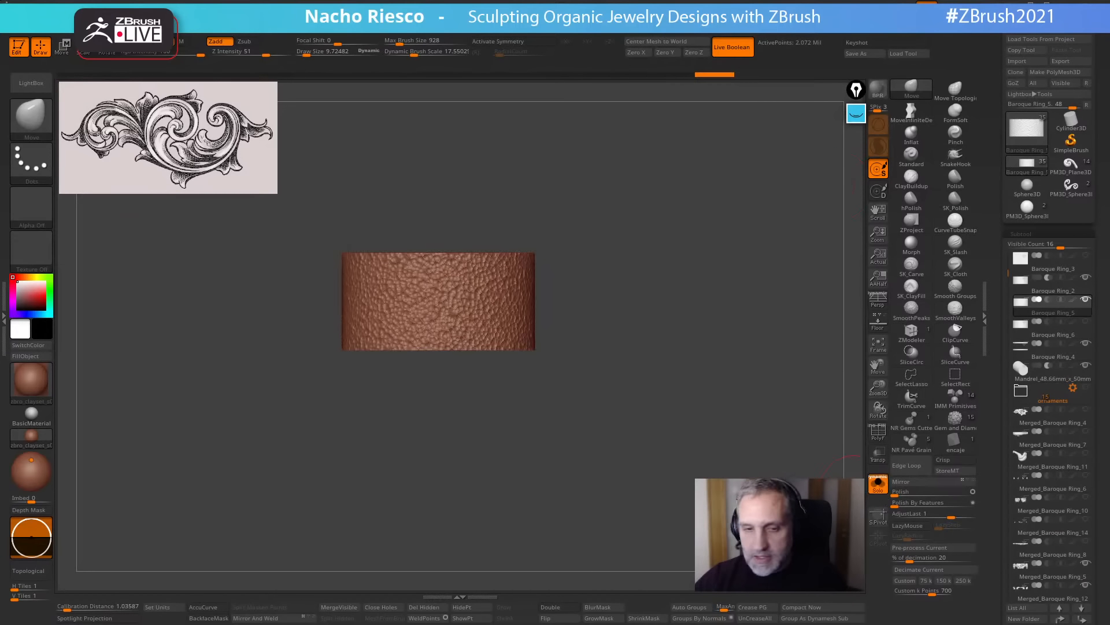
{"action": "left_click_drag", "start_coordinate": [776, 509], "coordinate": [746, 546]}
Try the Stripes, Voronoi and Voronoi Tiles patterns in the noise plug-in on the Erosion band Baroque Ring_6.
{"action": "left_click_drag", "start_coordinate": [997, 501], "coordinate": [998, 361]}
{"action": "left_click", "coordinate": [1046, 188]}
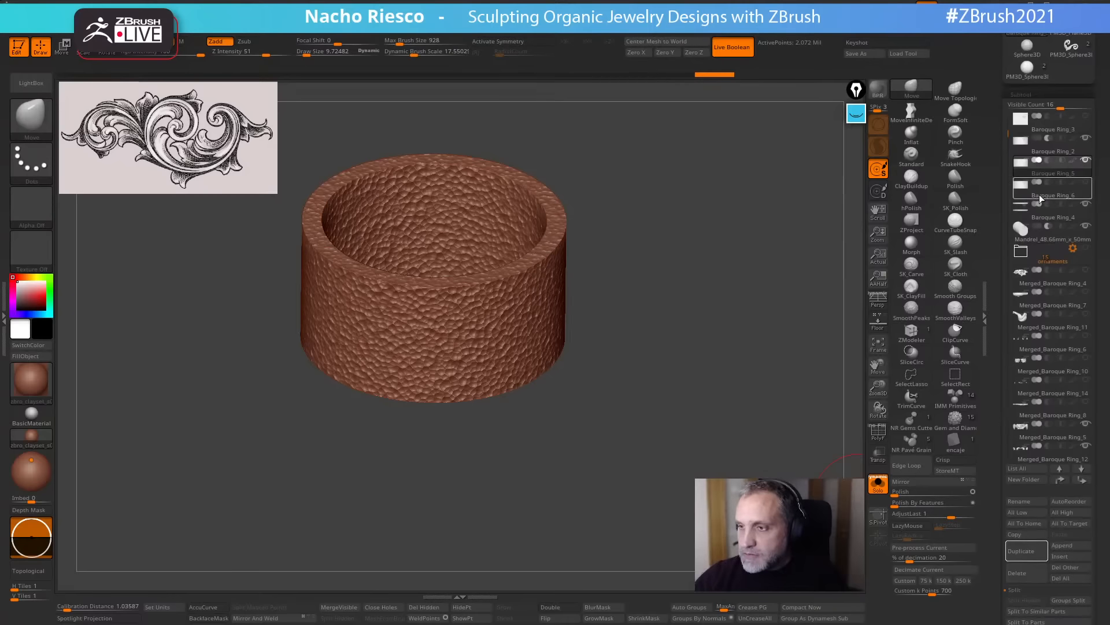
{"action": "left_click_drag", "start_coordinate": [996, 501], "coordinate": [995, 349]}
{"action": "left_click_drag", "start_coordinate": [775, 445], "coordinate": [790, 550], "text": "alt"}
{"action": "left_click_drag", "start_coordinate": [999, 508], "coordinate": [983, 391]}
{"action": "left_click_drag", "start_coordinate": [991, 457], "coordinate": [1009, 334]}
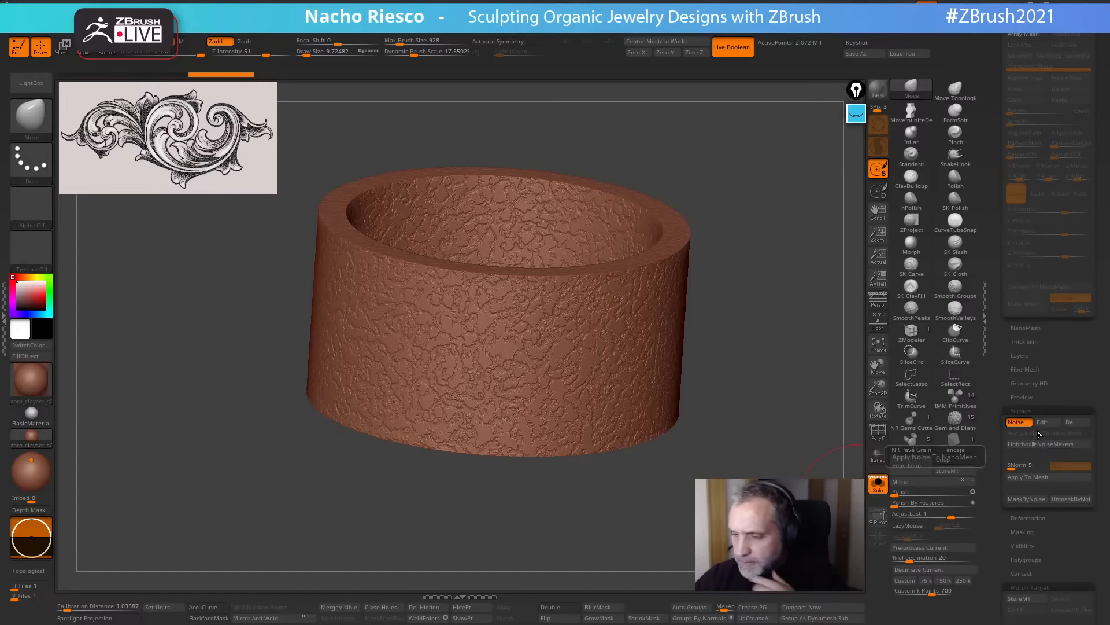
{"action": "left_click", "coordinate": [1042, 422]}
{"action": "left_click", "coordinate": [1044, 275]}
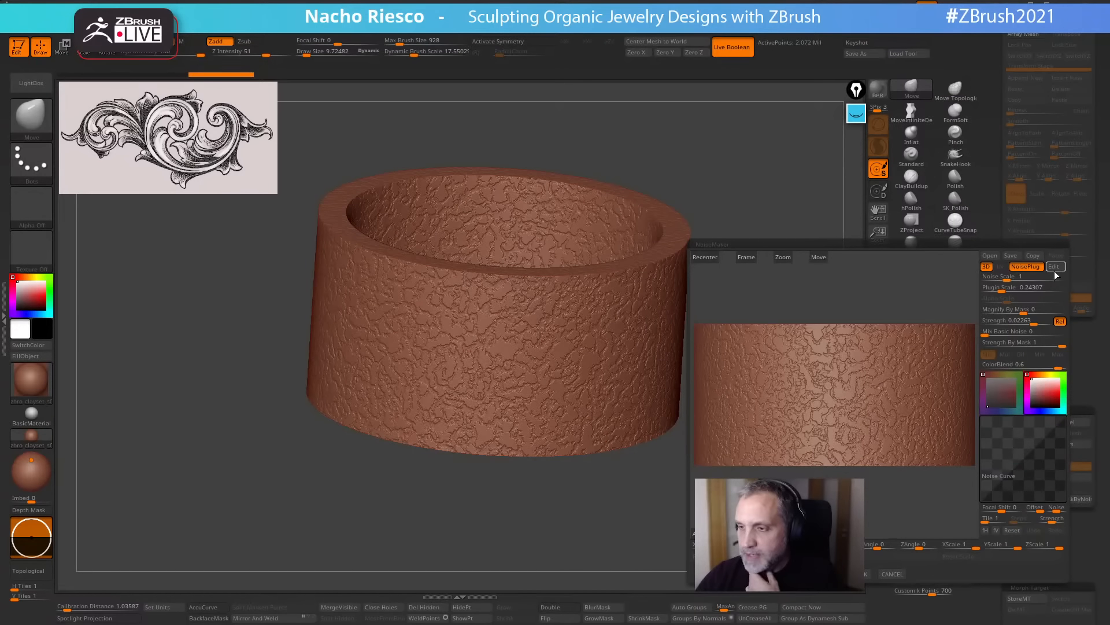
{"action": "left_click", "coordinate": [1054, 269]}
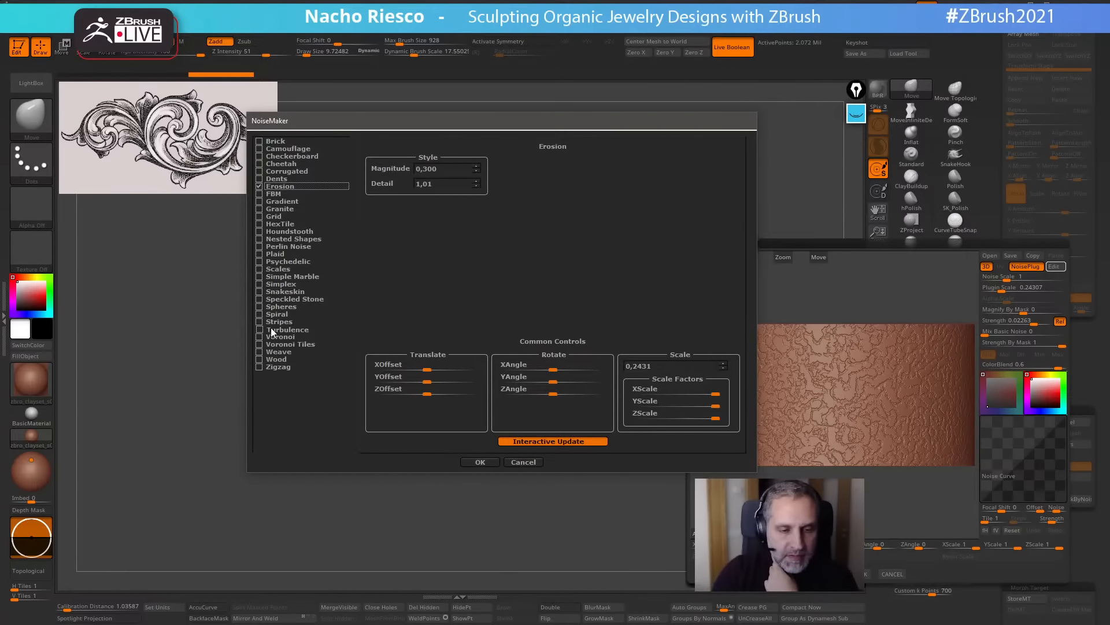
{"action": "left_click", "coordinate": [259, 322]}
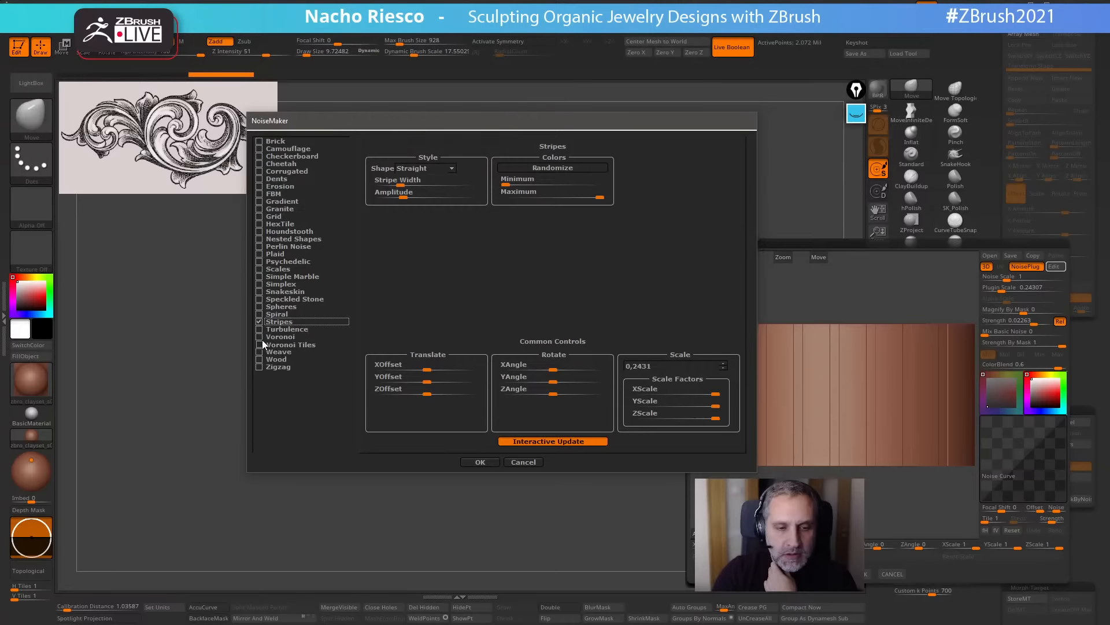
{"action": "left_click", "coordinate": [259, 337]}
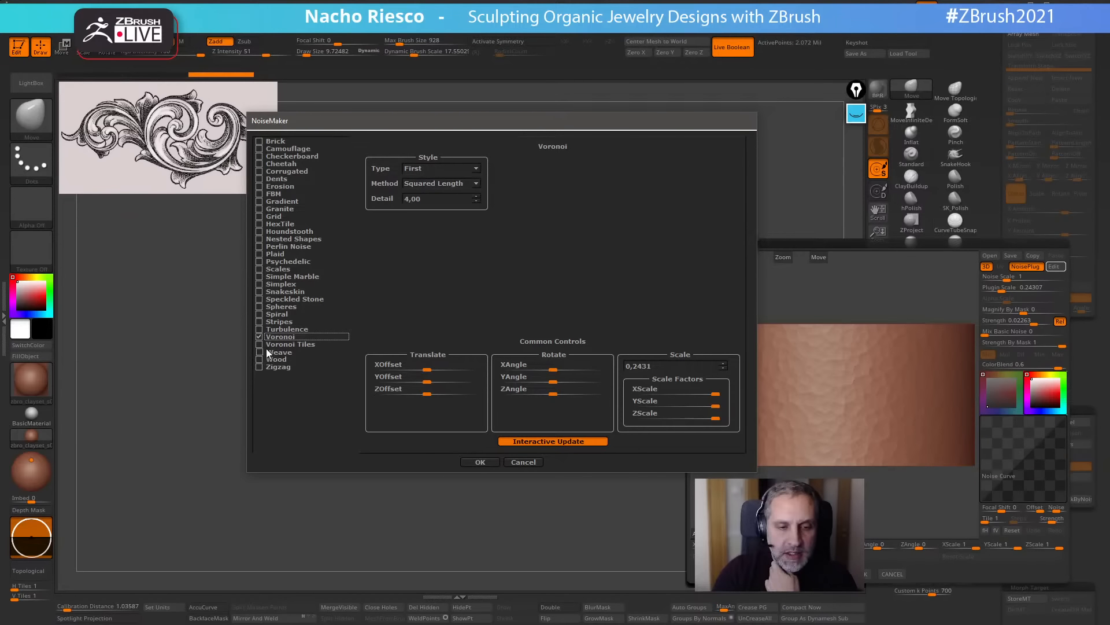
{"action": "left_click", "coordinate": [259, 345]}
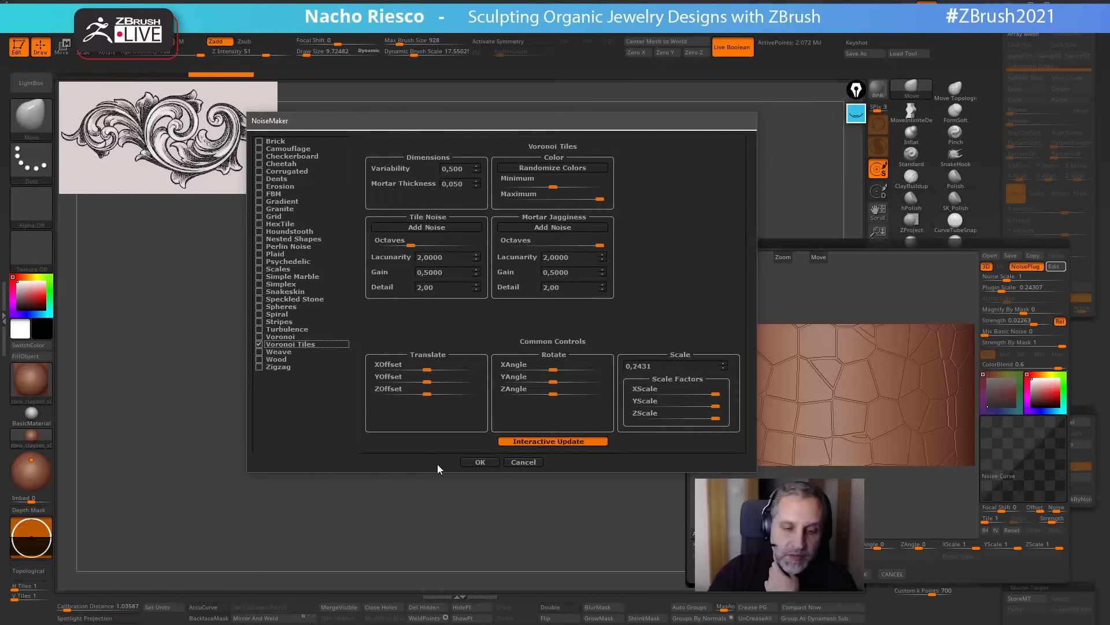
Accept the Voronoi Tiles pattern and set its Strength to about 0.271 and Plugin Scale to about 0.204.
{"action": "left_click", "coordinate": [480, 462]}
{"action": "left_click_drag", "start_coordinate": [1006, 288], "coordinate": [1000, 288]}
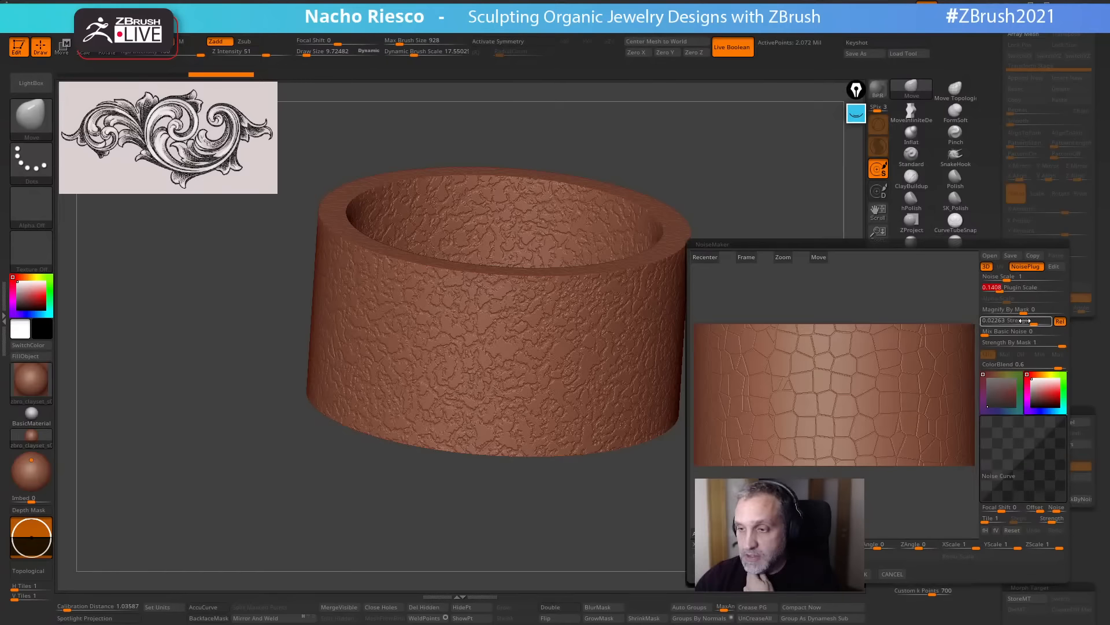
{"action": "left_click_drag", "start_coordinate": [1034, 322], "coordinate": [1046, 321]}
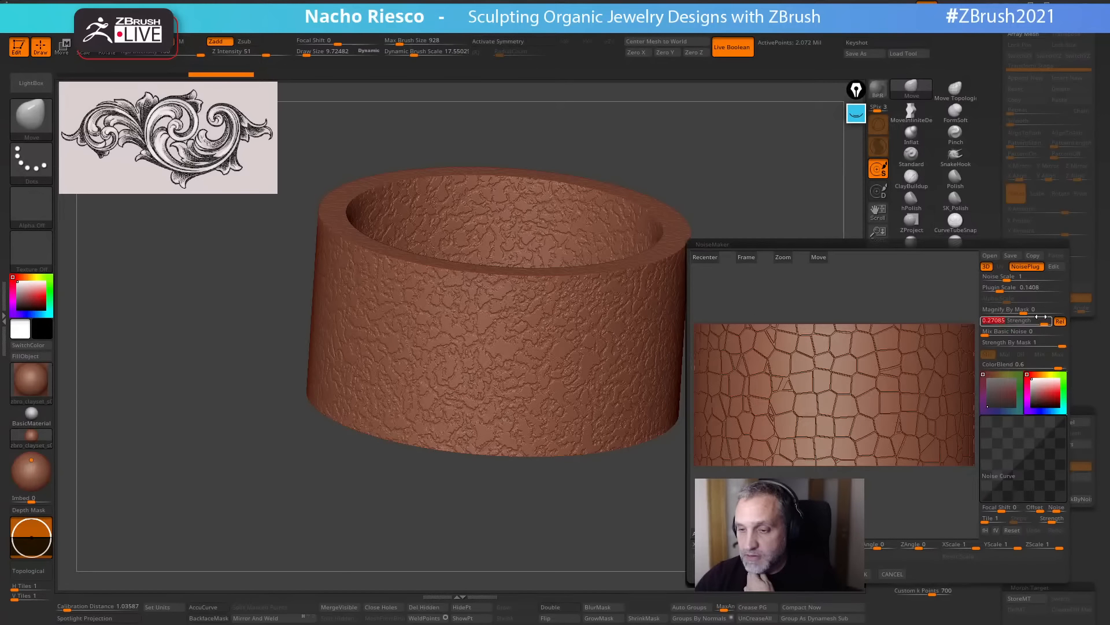
{"action": "left_click_drag", "start_coordinate": [1001, 287], "coordinate": [1003, 289]}
Try a Mortar Thickness of 0.145 for the Voronoi Tiles, and discard all noise changes on Baroque Ring_6.
{"action": "left_click", "coordinate": [1053, 268]}
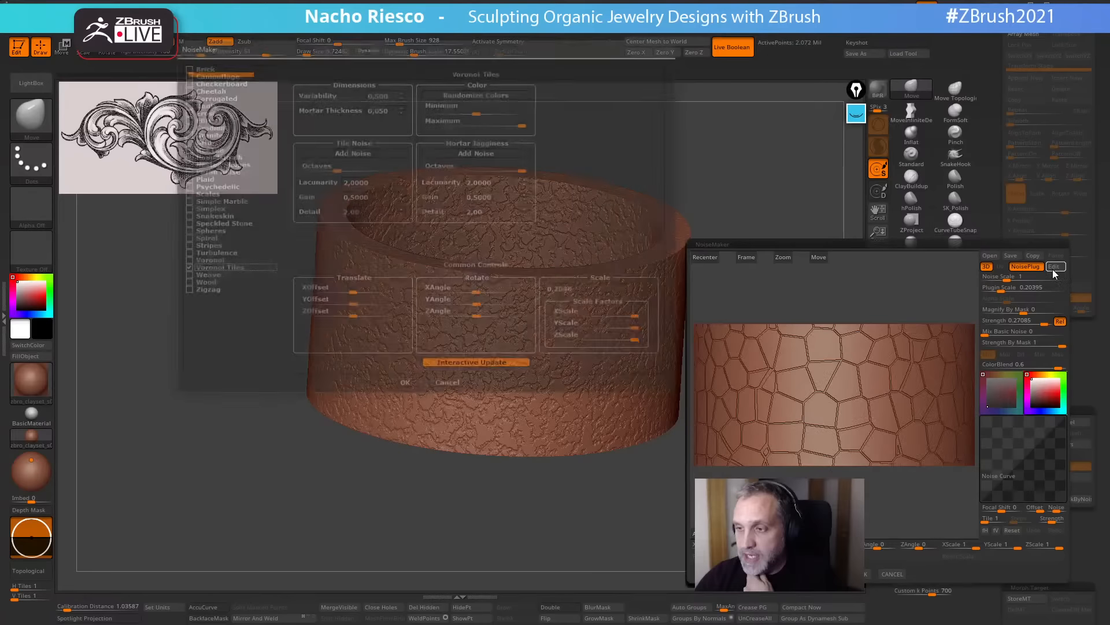
{"action": "left_click", "coordinate": [402, 106]}
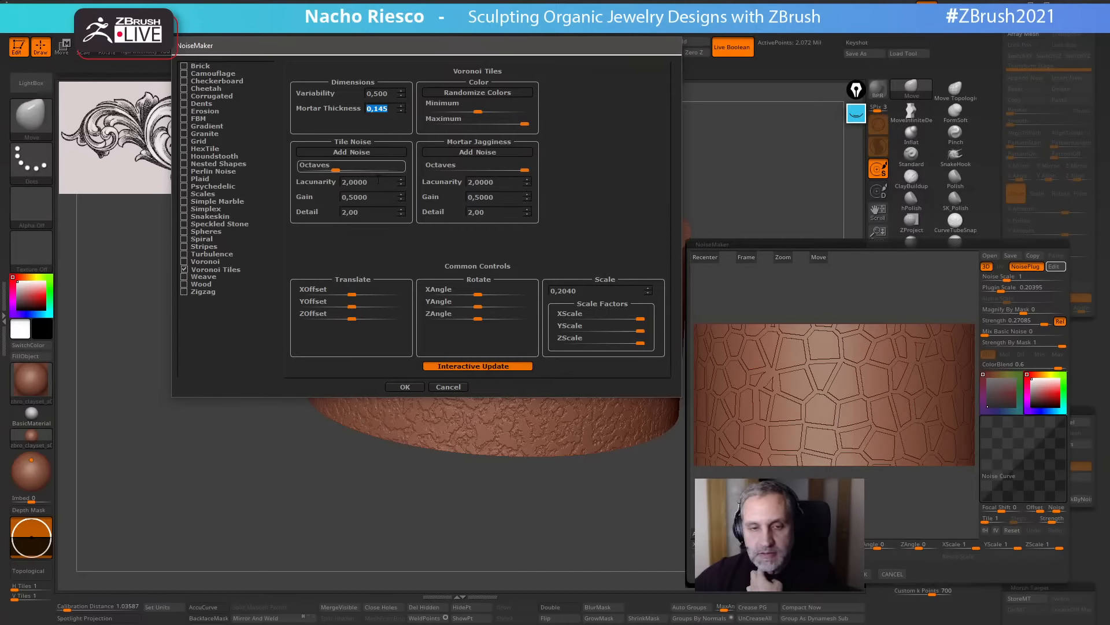
{"action": "left_click", "coordinate": [449, 387]}
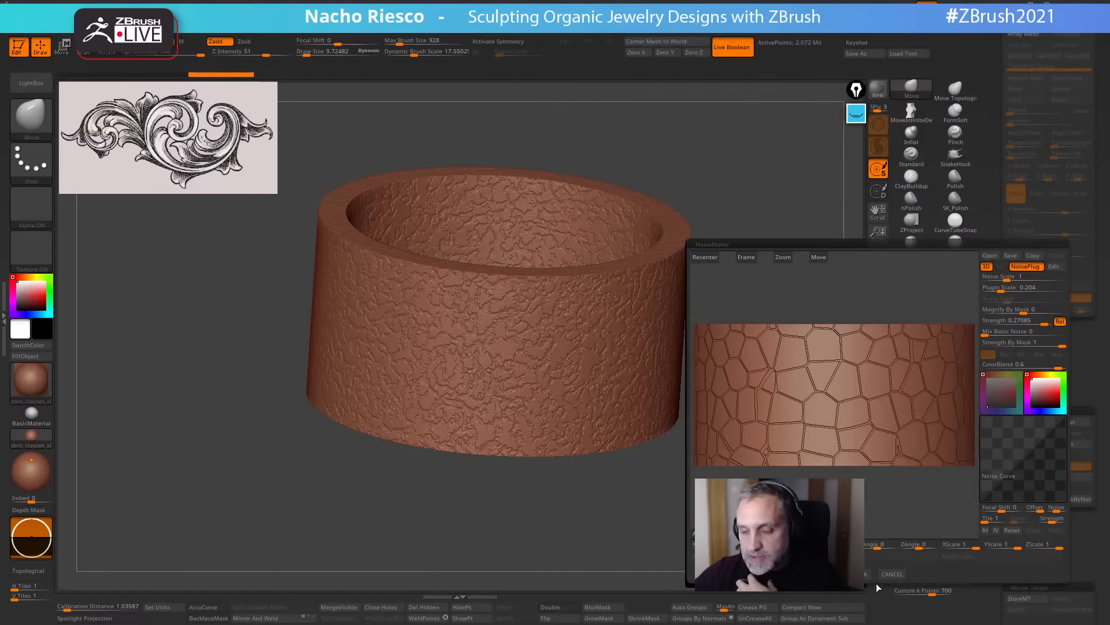
{"action": "left_click", "coordinate": [891, 575]}
Select the Voronoi band Baroque Ring_5, apply its noise to the mesh and try an Adjust Last value of about 0.41.
{"action": "scroll", "coordinate": [997, 233], "scroll_direction": "up", "scroll_amount": 10}
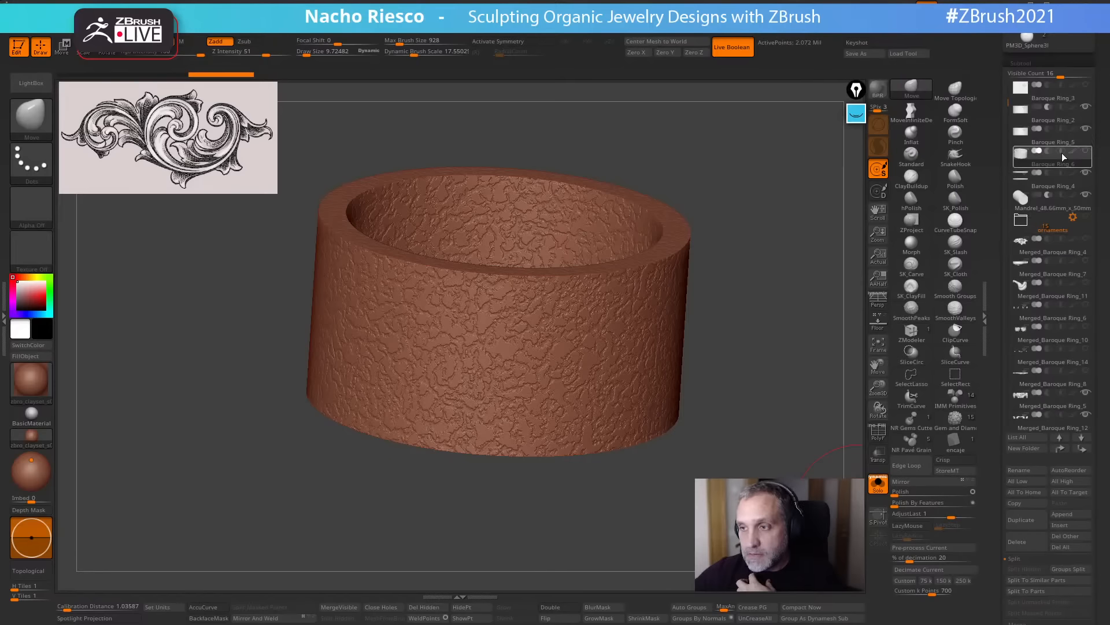
{"action": "left_click", "coordinate": [1067, 149]}
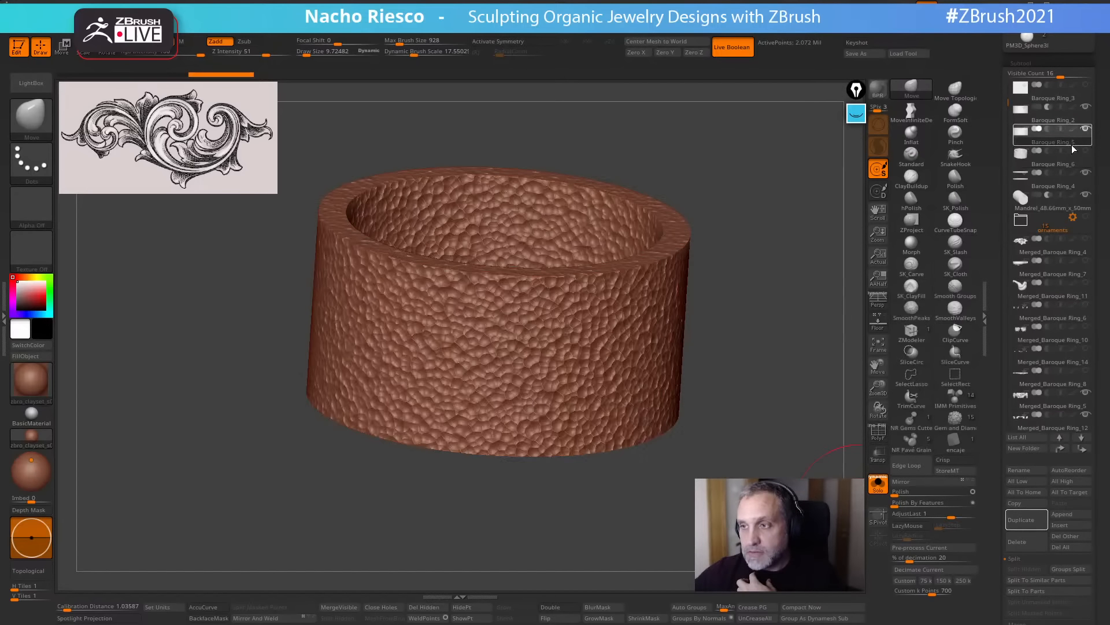
{"action": "scroll", "coordinate": [995, 317], "scroll_direction": "down", "scroll_amount": 5}
{"action": "left_click_drag", "start_coordinate": [995, 317], "coordinate": [995, 216]}
{"action": "left_click_drag", "start_coordinate": [793, 428], "coordinate": [772, 412]}
{"action": "scroll", "coordinate": [1019, 361], "scroll_direction": "down", "scroll_amount": 10}
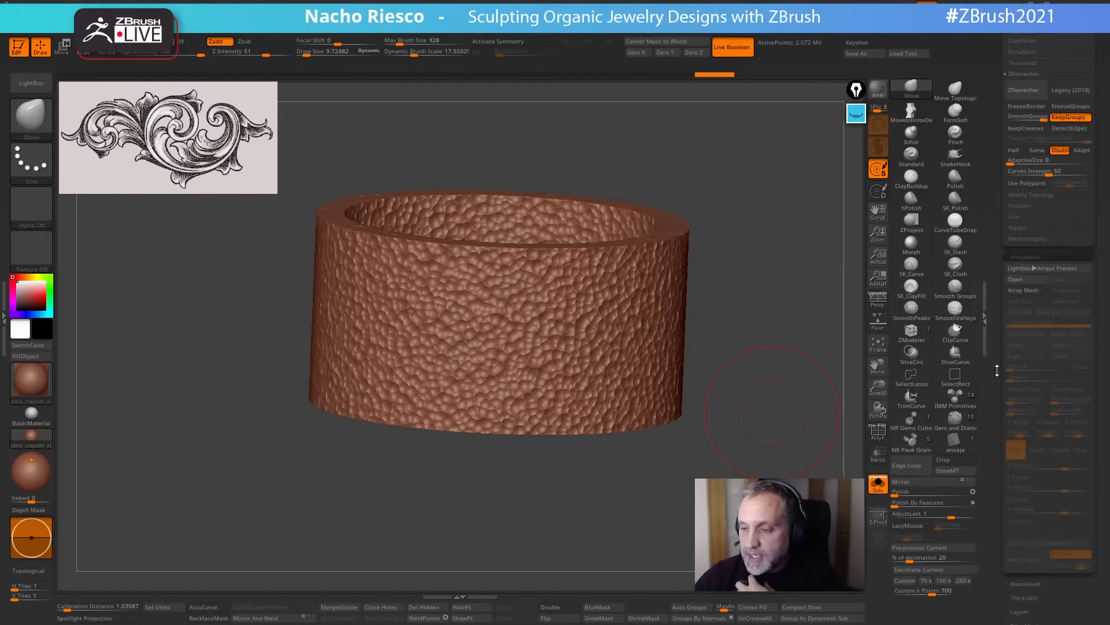
{"action": "left_click", "coordinate": [1030, 370]}
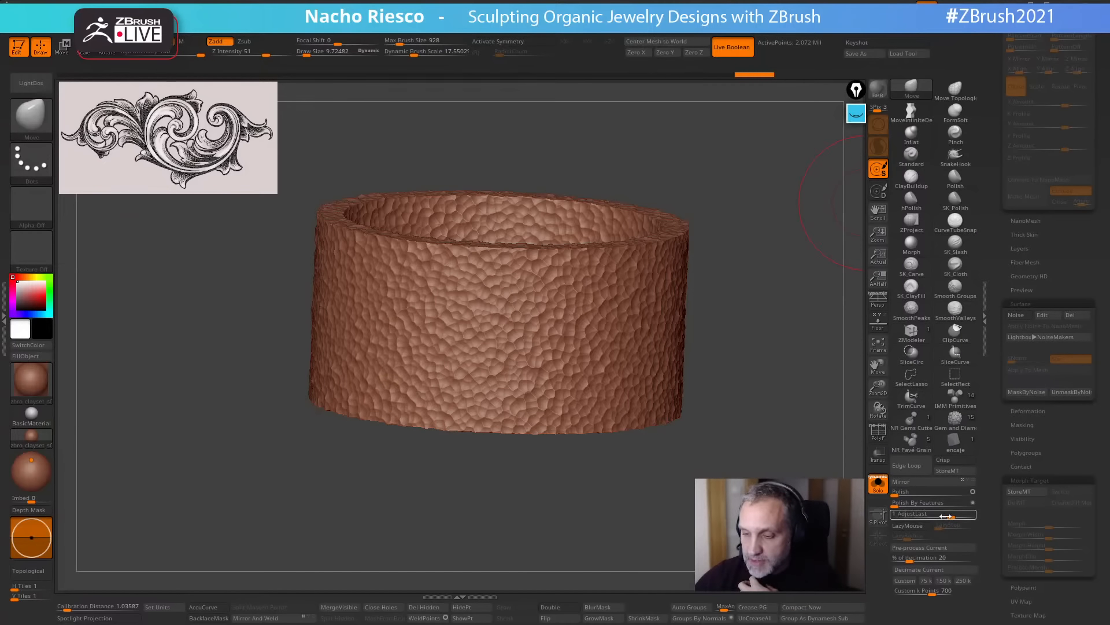
{"action": "left_click_drag", "start_coordinate": [940, 514], "coordinate": [949, 515]}
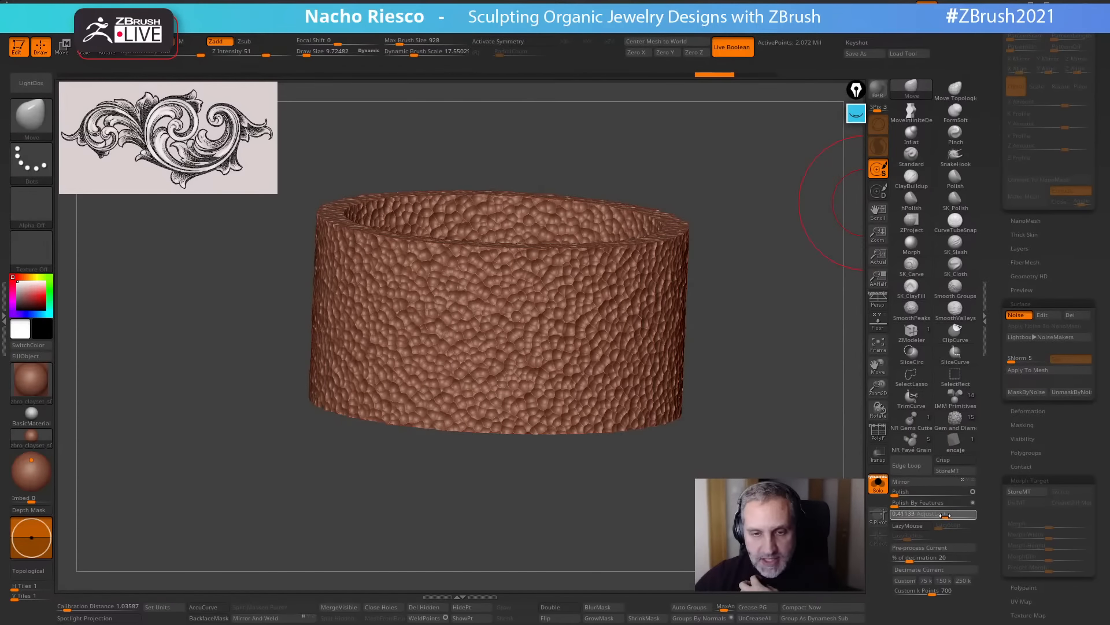
Show the whole ring and vary the Adjust Last amount to judge the background texture behind the ornaments.
{"action": "left_click", "coordinate": [878, 483]}
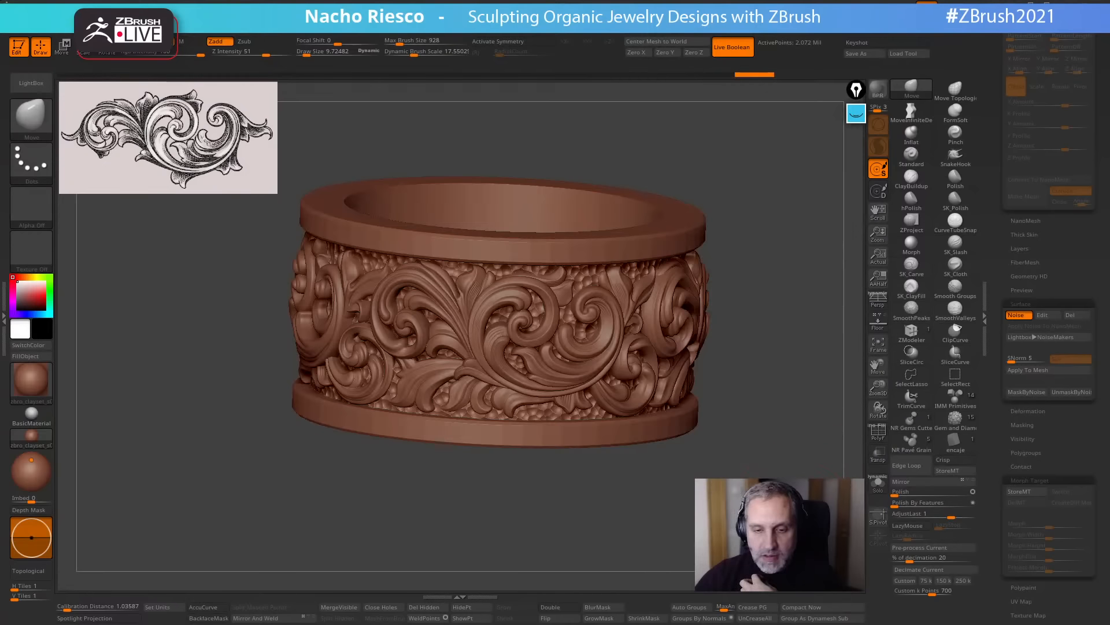
{"action": "left_click_drag", "start_coordinate": [789, 526], "coordinate": [780, 523]}
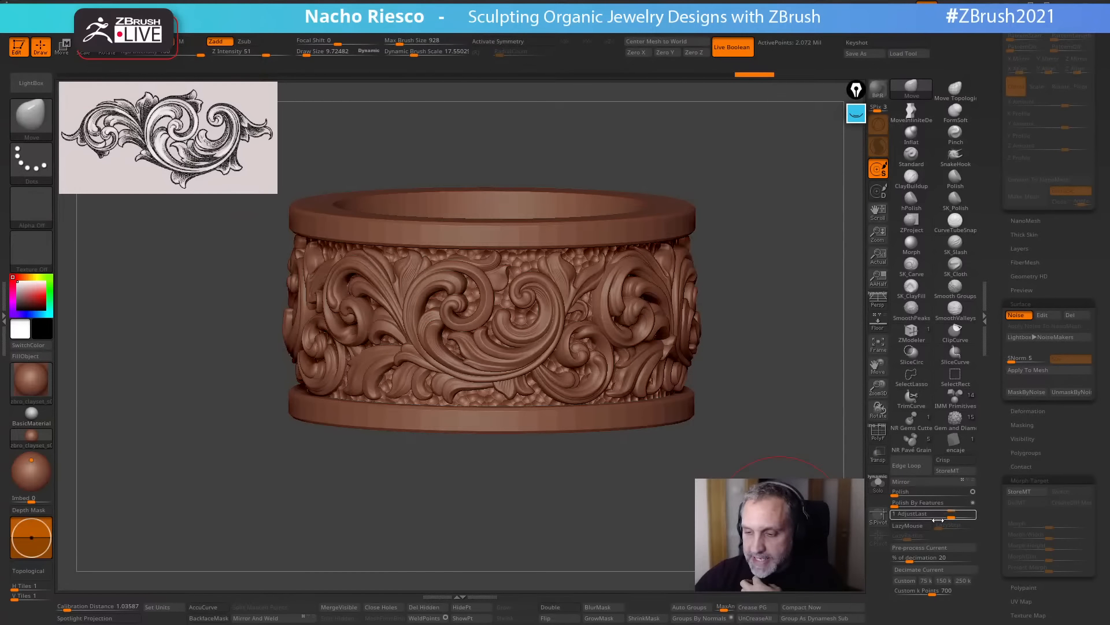
{"action": "left_click_drag", "start_coordinate": [945, 517], "coordinate": [921, 517]}
{"action": "mouse_move", "coordinate": [775, 523]}
{"action": "left_mouse_down"}
{"action": "mouse_move", "coordinate": [821, 515]}
{"action": "mouse_move", "coordinate": [688, 458]}
{"action": "left_mouse_up"}
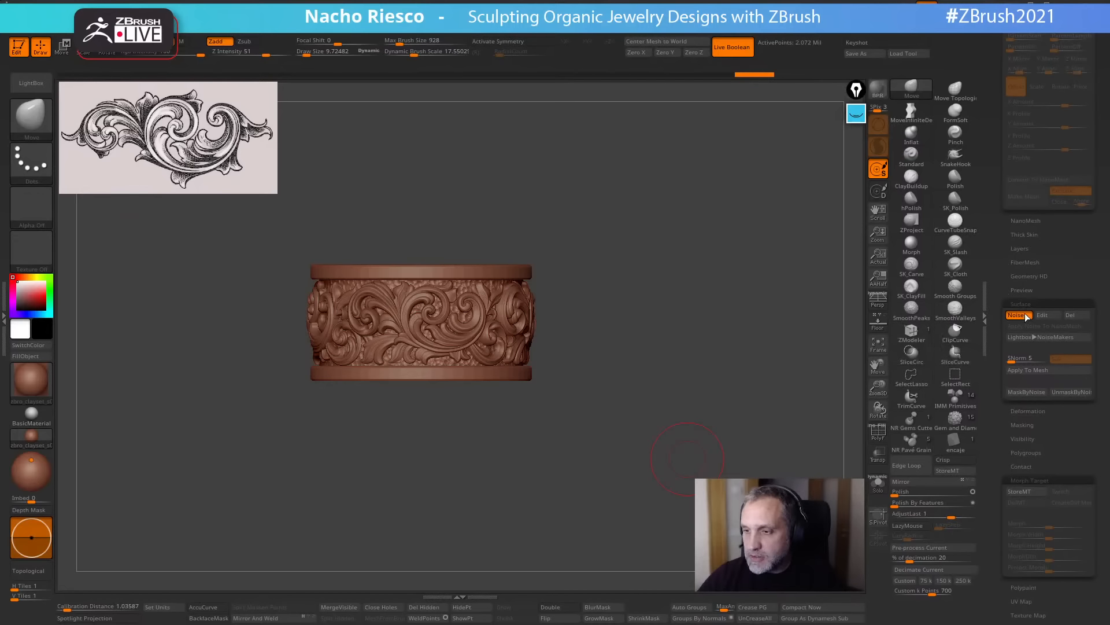
Isolate Baroque Ring_5, set its noise Strength to about -0.217 and Plugin Scale to about 0.398, and accept the noise.
{"action": "left_click", "coordinate": [878, 486]}
{"action": "left_click", "coordinate": [1047, 316]}
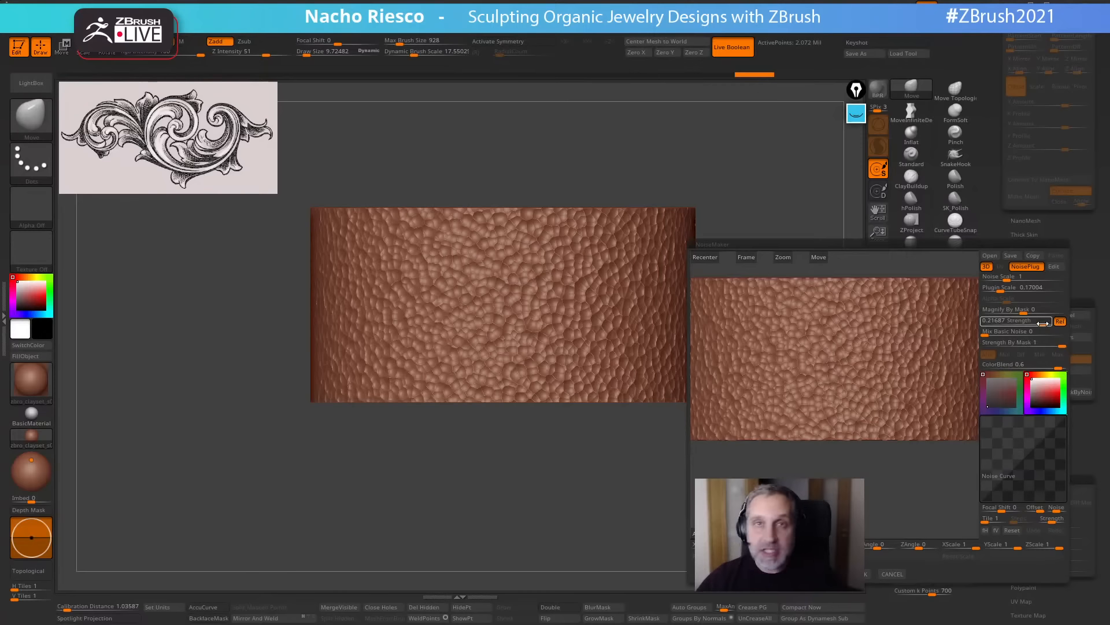
{"action": "left_click_drag", "start_coordinate": [1042, 323], "coordinate": [991, 321]}
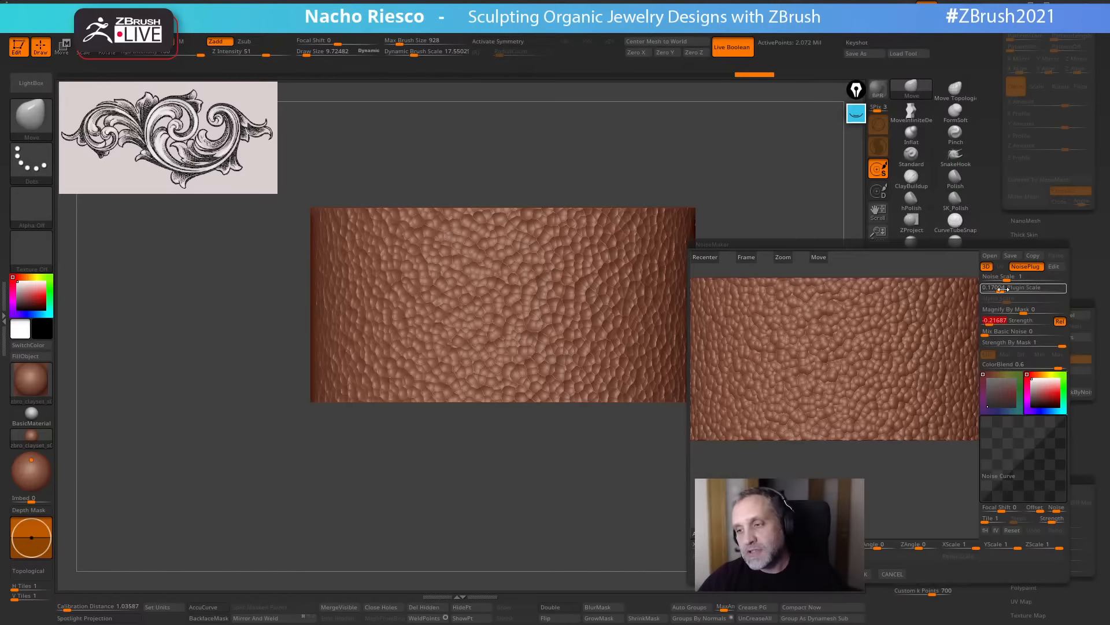
{"action": "left_click_drag", "start_coordinate": [1004, 288], "coordinate": [1009, 288]}
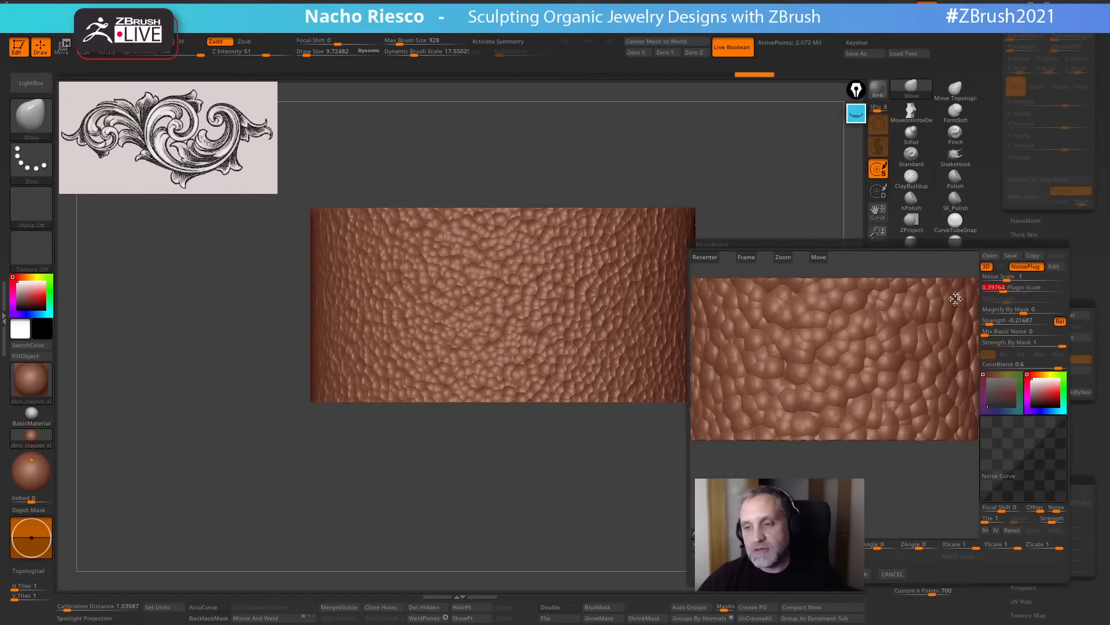
{"action": "left_click", "coordinate": [864, 575]}
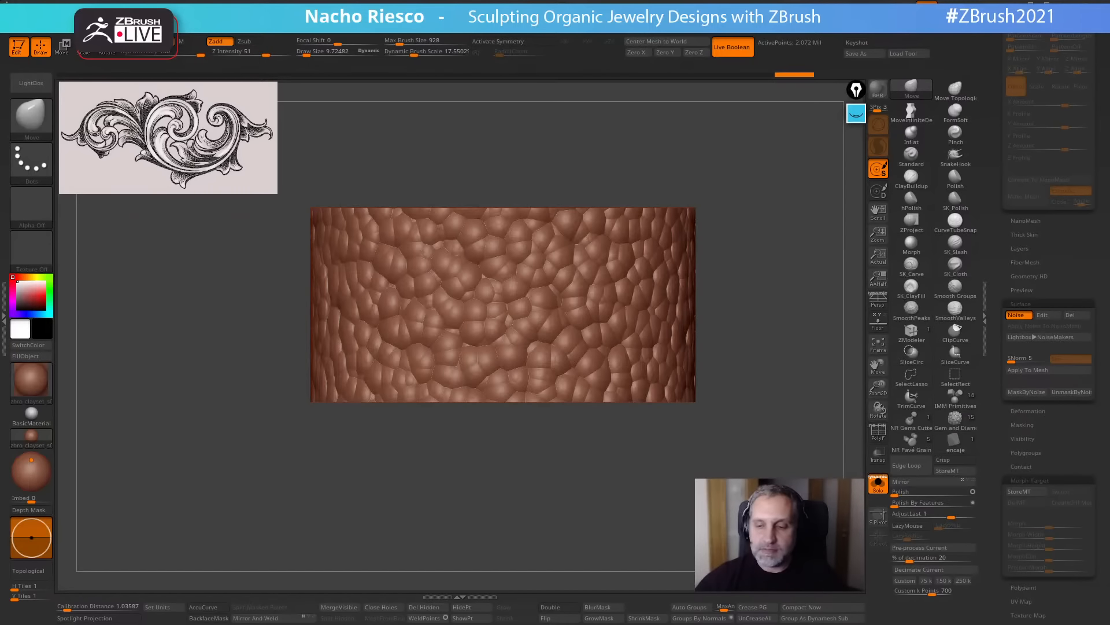
Show the whole ring again and hide the smooth band Baroque Ring_2 covering the raised Voronoi texture.
{"action": "left_click", "coordinate": [877, 485]}
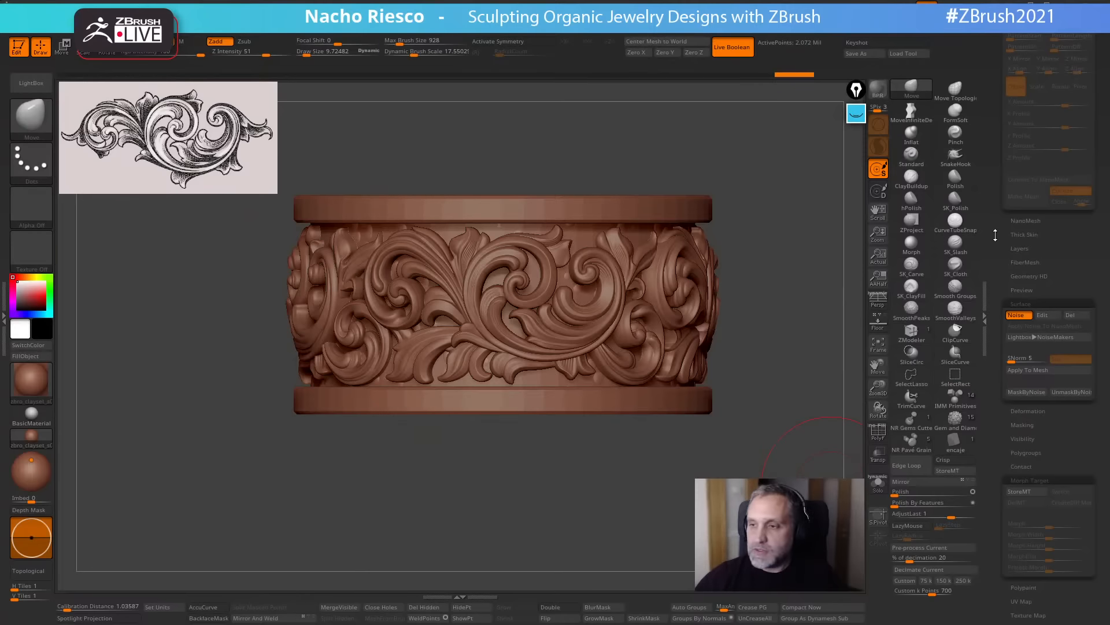
{"action": "left_click_drag", "start_coordinate": [995, 235], "coordinate": [997, 461]}
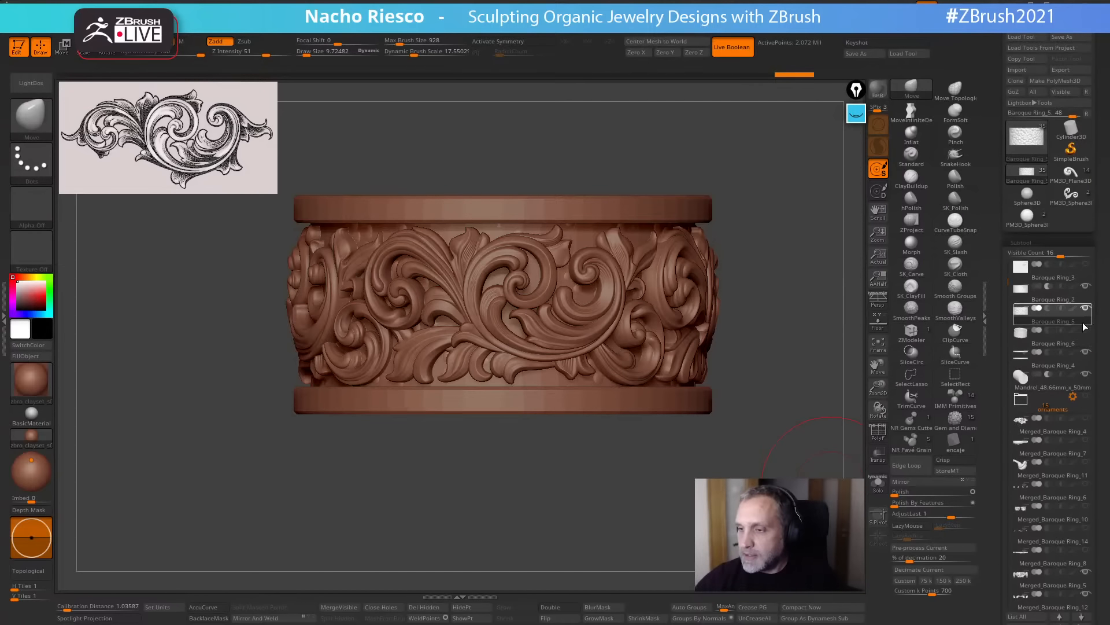
{"action": "left_click", "coordinate": [1086, 286]}
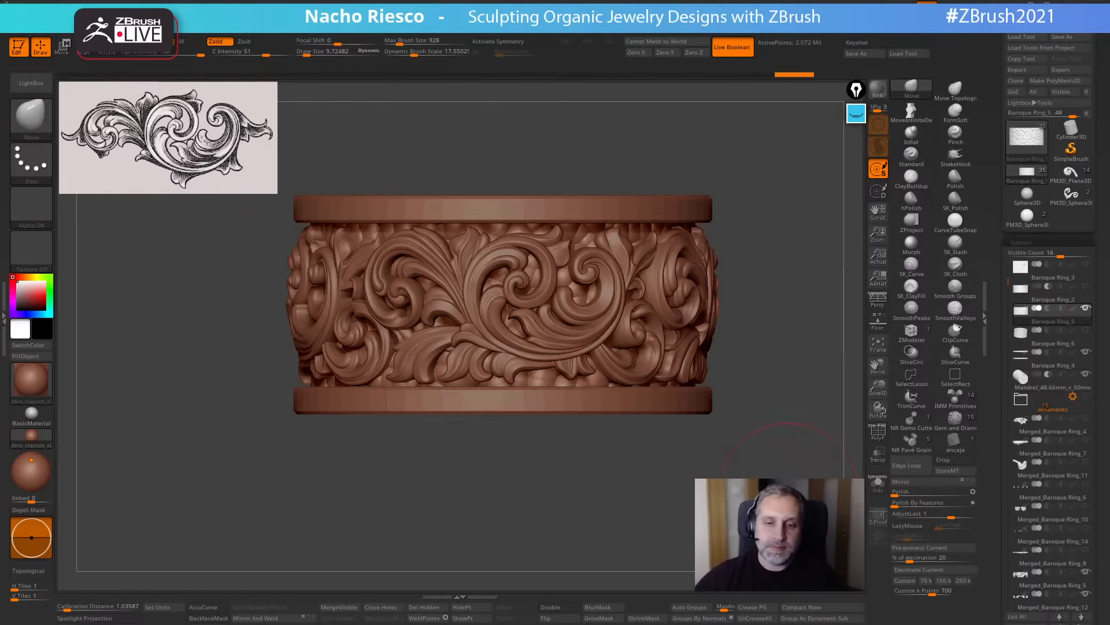
{"action": "left_click_drag", "start_coordinate": [789, 490], "coordinate": [752, 487]}
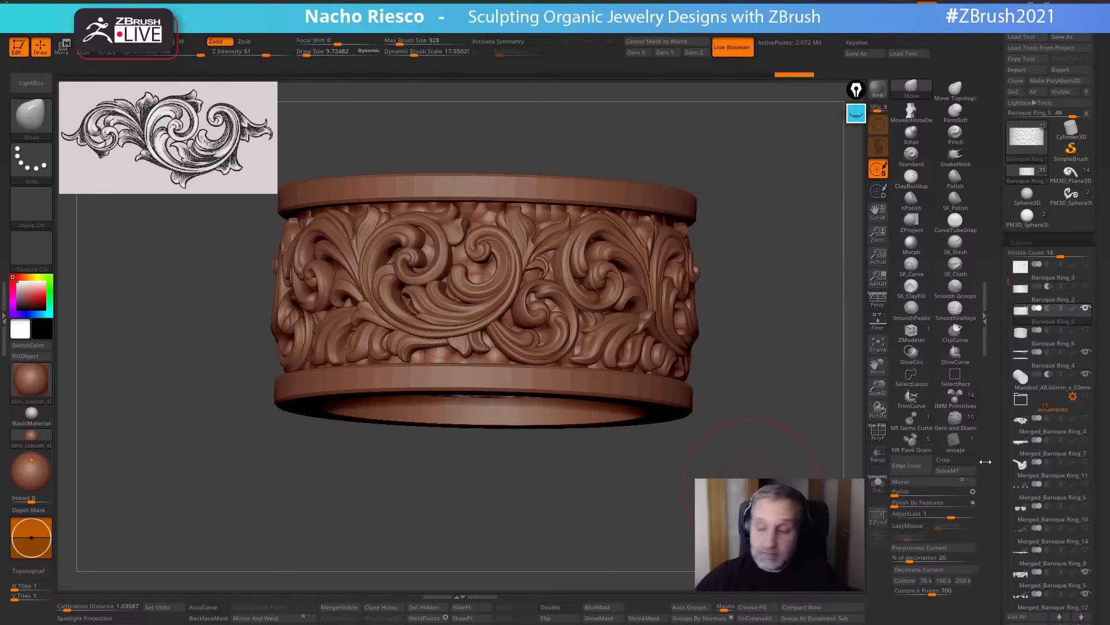
Reduce the Plugin Scale of the noise on Baroque Ring_5 to about 0.17 and accept it.
{"action": "left_click_drag", "start_coordinate": [996, 463], "coordinate": [1025, 355]}
{"action": "left_click_drag", "start_coordinate": [1001, 450], "coordinate": [1035, 313]}
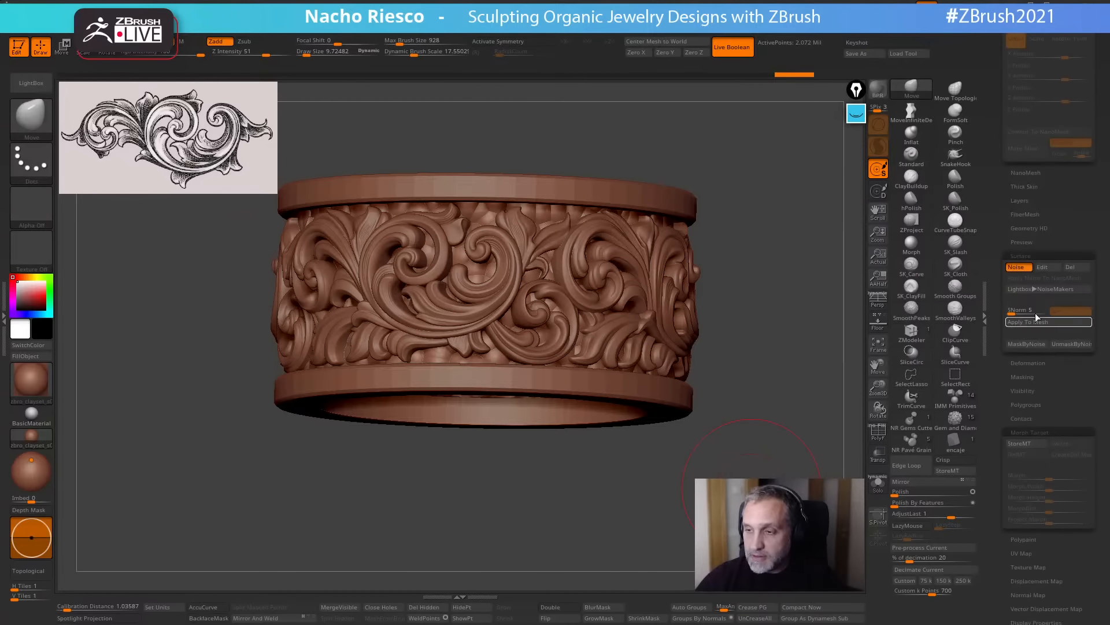
{"action": "left_click", "coordinate": [1048, 267]}
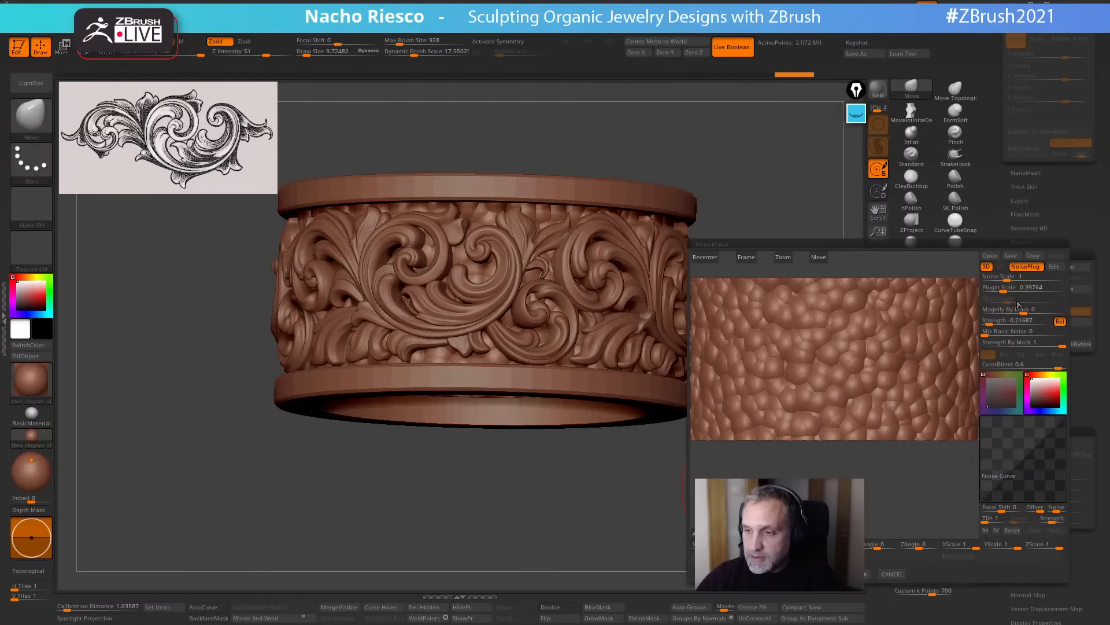
{"action": "left_click_drag", "start_coordinate": [1004, 288], "coordinate": [870, 516]}
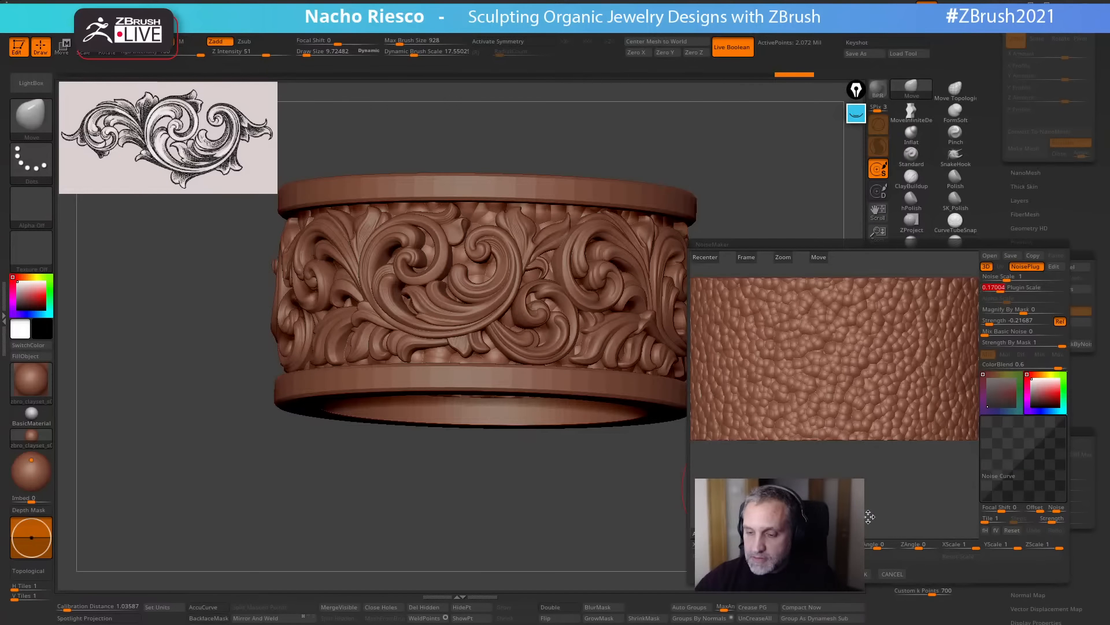
{"action": "left_click", "coordinate": [866, 574]}
Examine the finer pebbled texture inside the whole ring and on the isolated Baroque Ring_5 band.
{"action": "left_click_drag", "start_coordinate": [685, 537], "coordinate": [643, 576]}
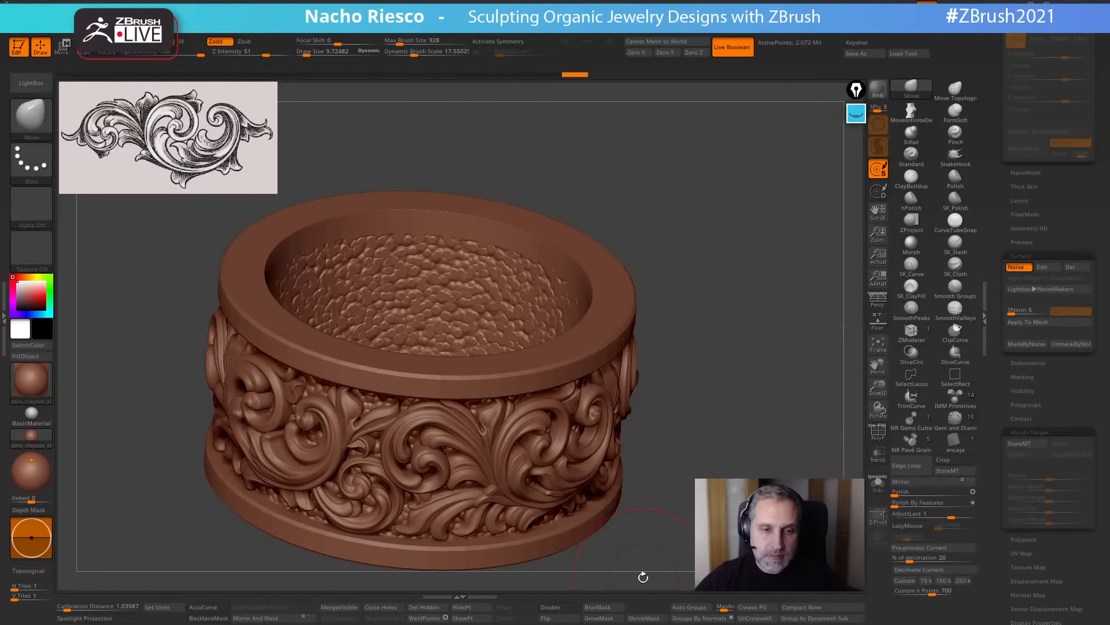
{"action": "left_click", "coordinate": [878, 484]}
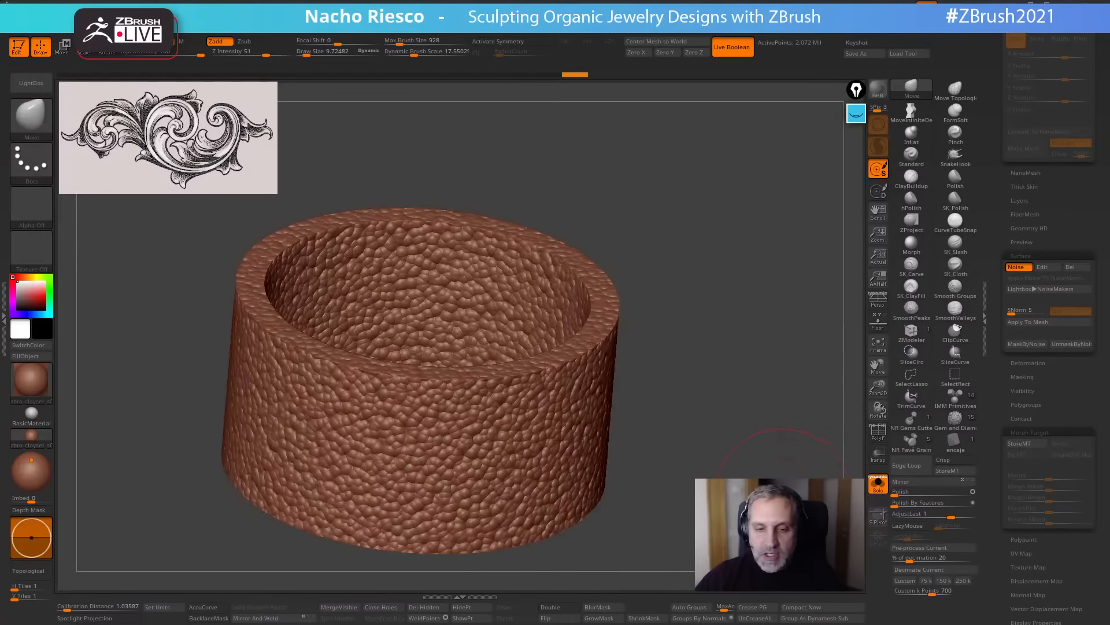
{"action": "left_click_drag", "start_coordinate": [827, 417], "coordinate": [789, 485]}
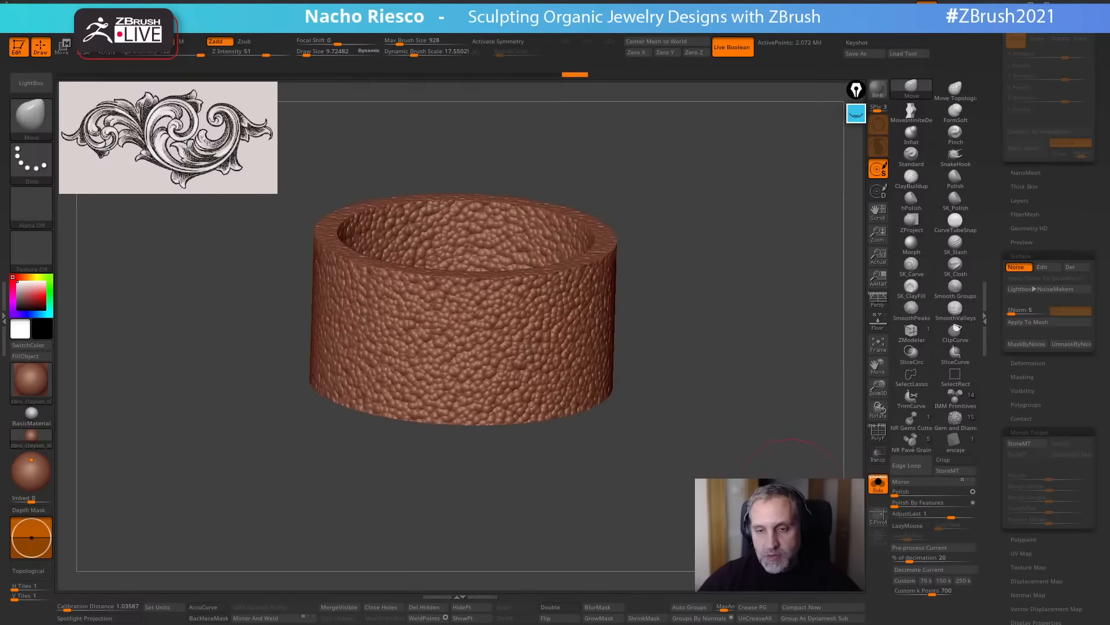
{"action": "mouse_move", "coordinate": [685, 345]}
{"action": "left_mouse_down", "text": "alt"}
{"action": "mouse_move", "coordinate": [769, 409]}
{"action": "mouse_move", "coordinate": [671, 358]}
{"action": "left_mouse_up", "text": "alt"}
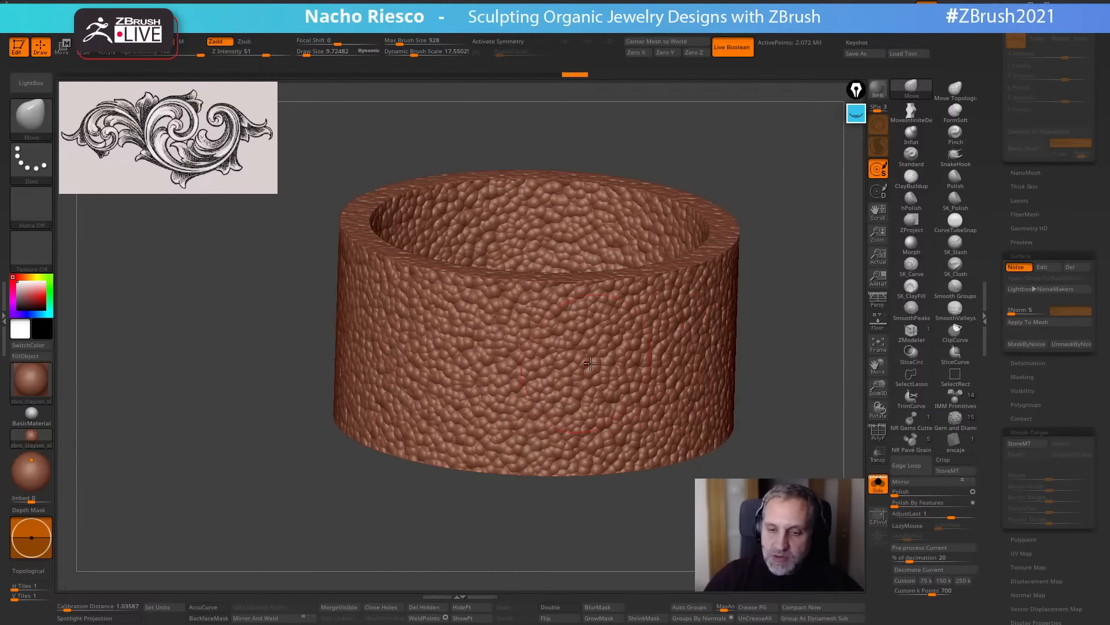
Isolate the outer face of the Baroque Ring_5 band, grow the visible area, and apply the noise to the mesh.
{"action": "left_click", "coordinate": [1048, 267]}
{"action": "mouse_move", "coordinate": [1026, 321]}
{"action": "left_mouse_down"}
{"action": "mouse_move", "coordinate": [1010, 322]}
{"action": "mouse_move", "coordinate": [1044, 321]}
{"action": "left_mouse_up"}
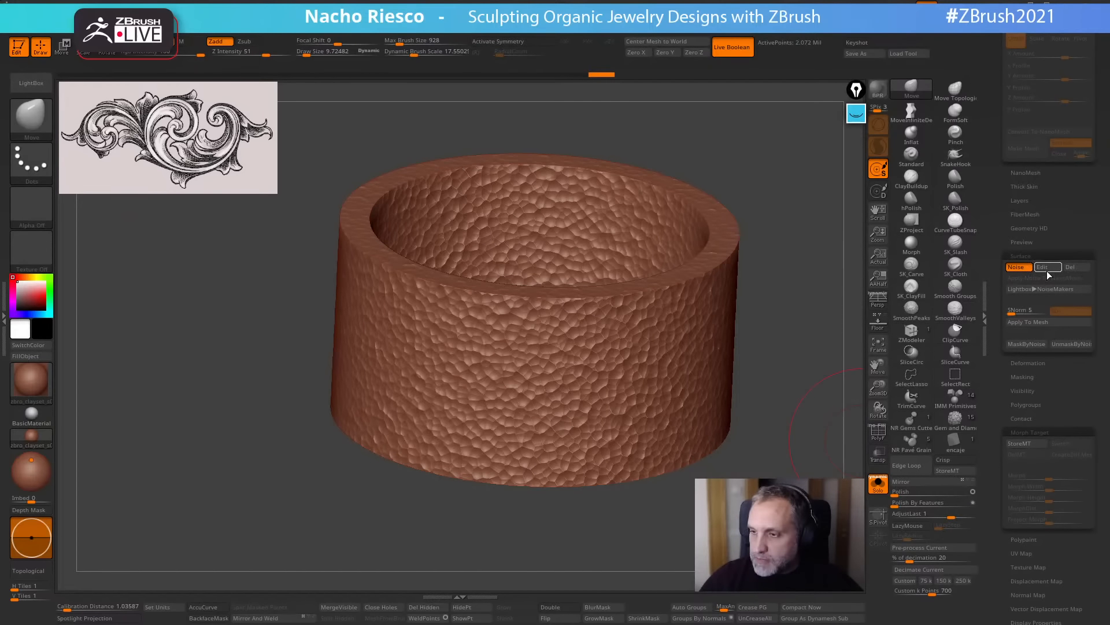
{"action": "left_click", "coordinate": [912, 376]}
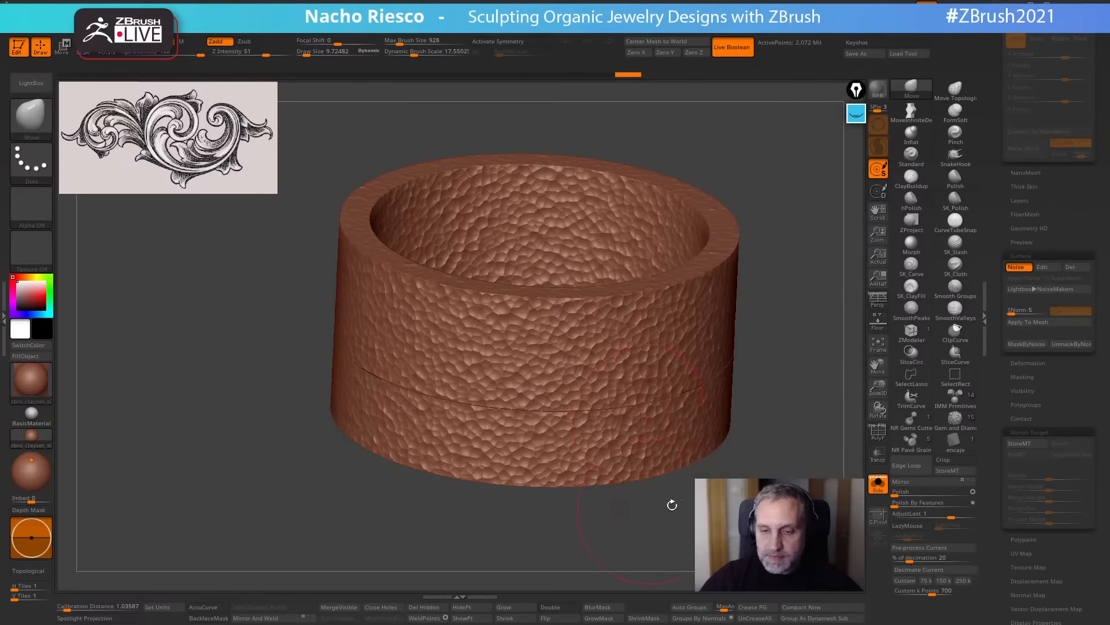
{"action": "left_click", "coordinate": [954, 377]}
{"action": "left_click", "coordinate": [655, 377], "text": "ctrl+shift"}
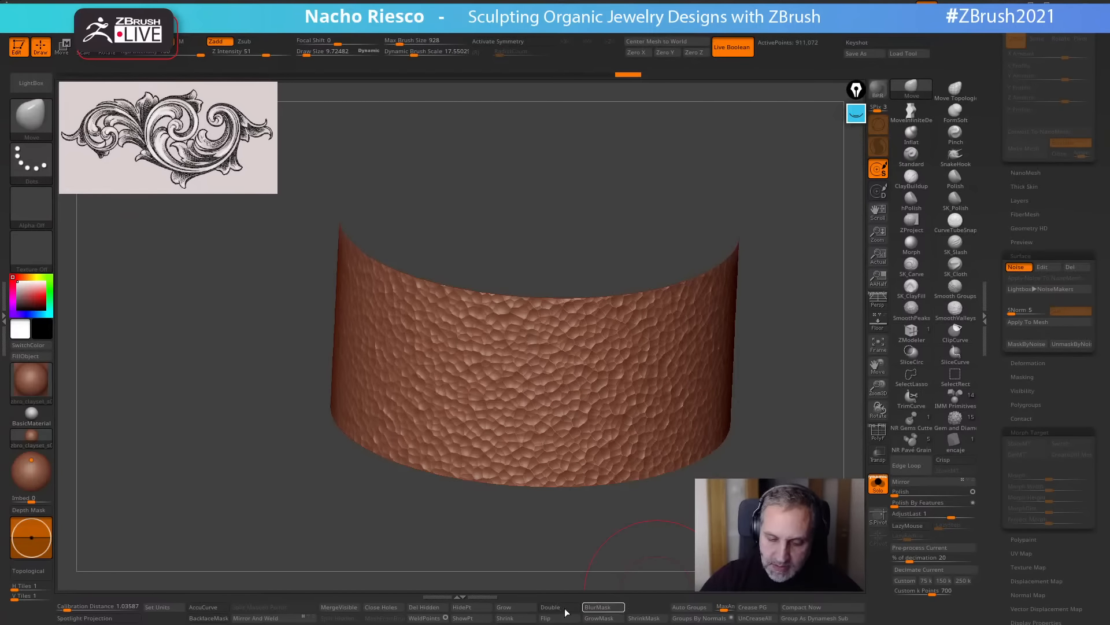
{"action": "left_click", "coordinate": [515, 609]}
{"action": "left_click_drag", "start_coordinate": [582, 551], "coordinate": [619, 564]}
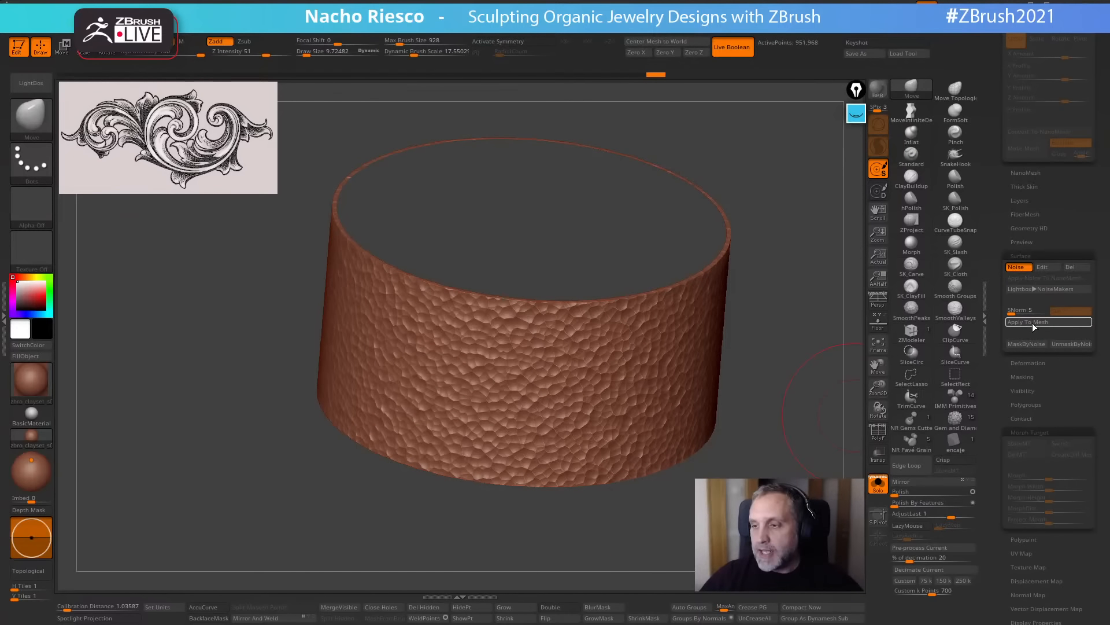
{"action": "left_click", "coordinate": [1032, 322]}
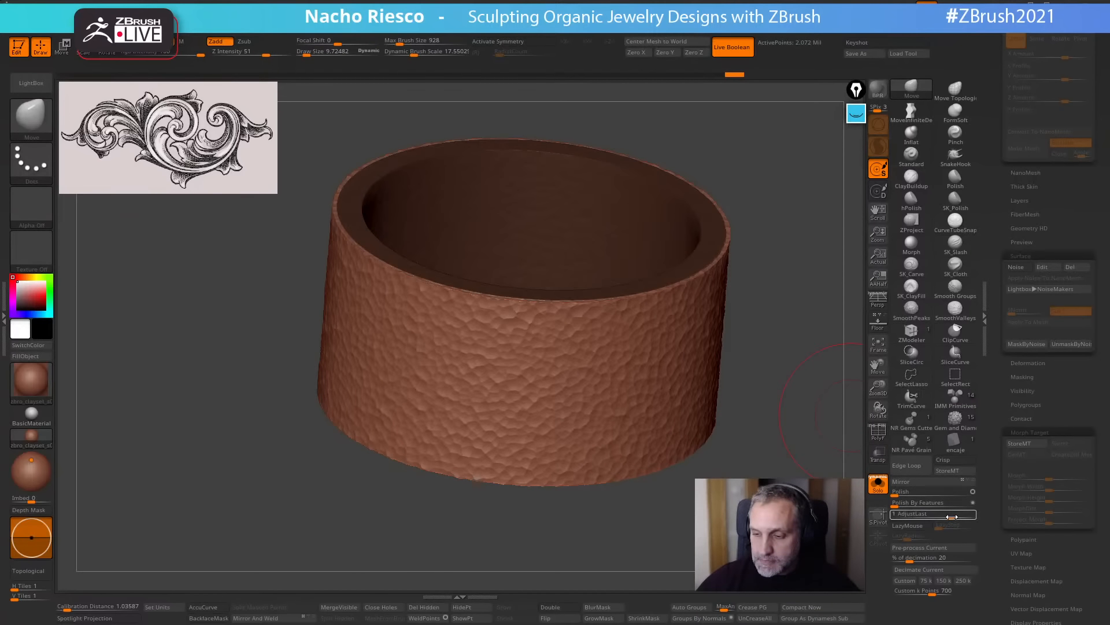
{"action": "left_click_drag", "start_coordinate": [952, 517], "coordinate": [950, 516]}
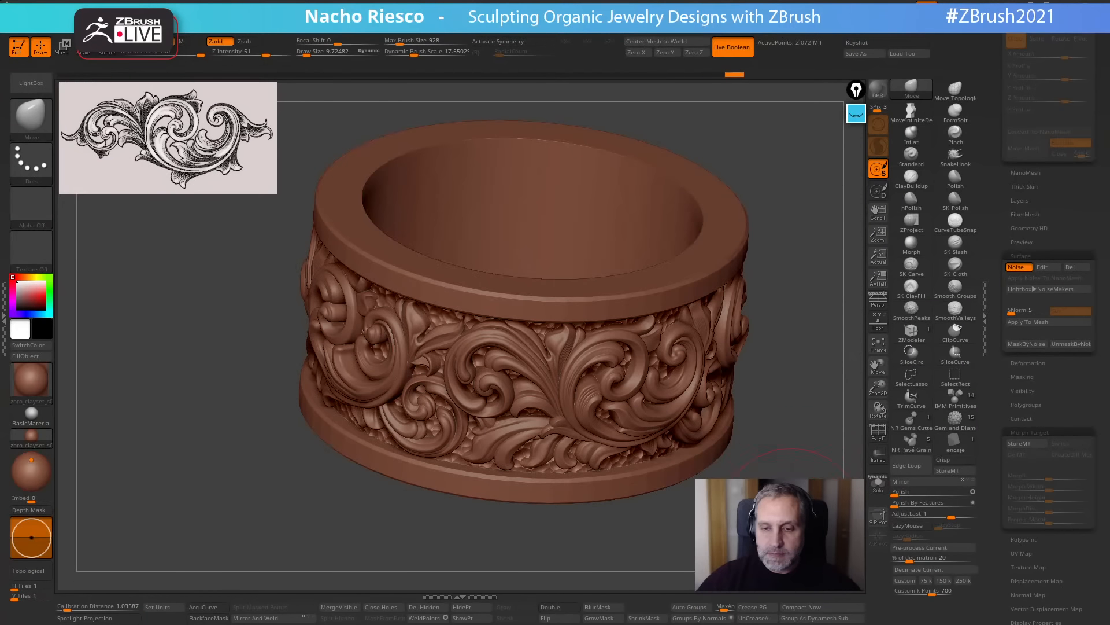
Select the two rims of the whole ring and centre the transform gizmo between them without moving the geometry.
{"action": "left_click_drag", "start_coordinate": [792, 520], "coordinate": [735, 476]}
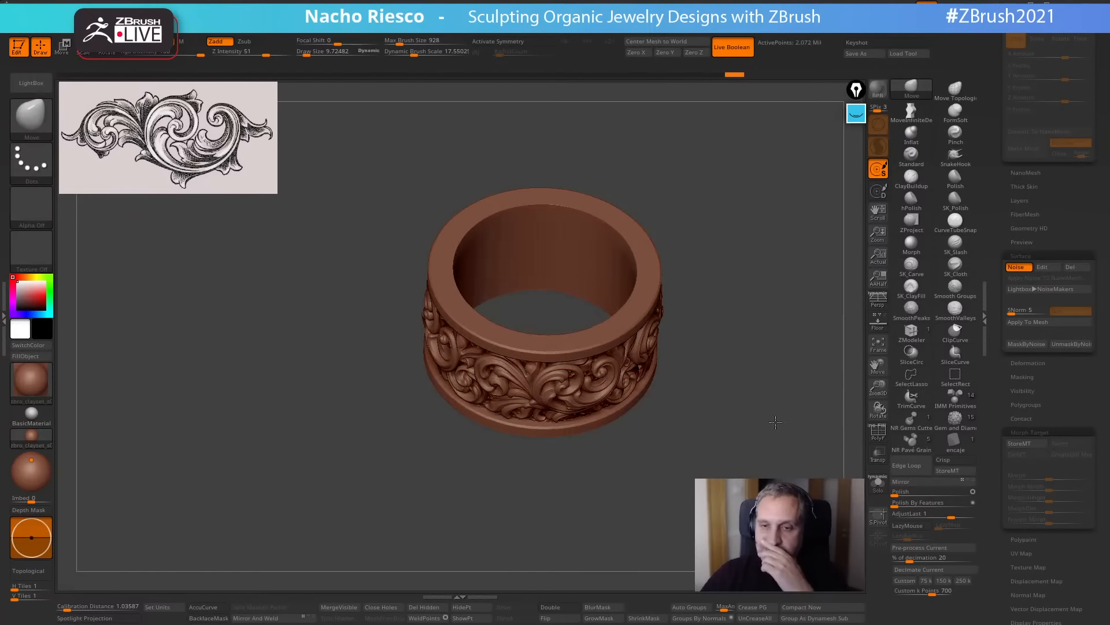
{"action": "left_click_drag", "start_coordinate": [776, 423], "coordinate": [791, 461]}
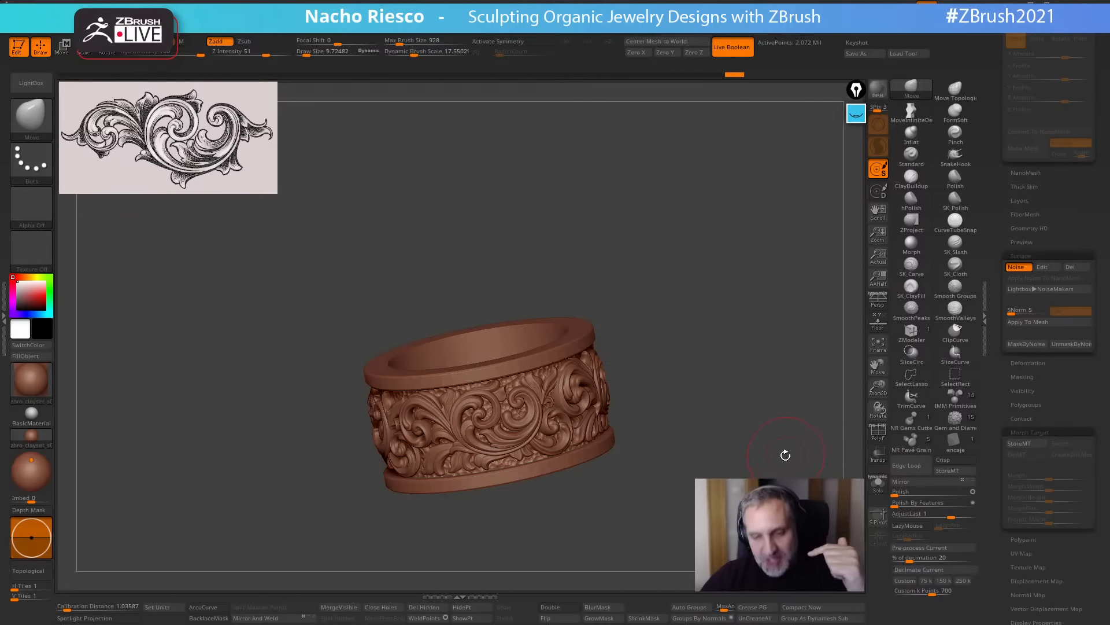
{"action": "left_click_drag", "start_coordinate": [783, 453], "coordinate": [764, 467]}
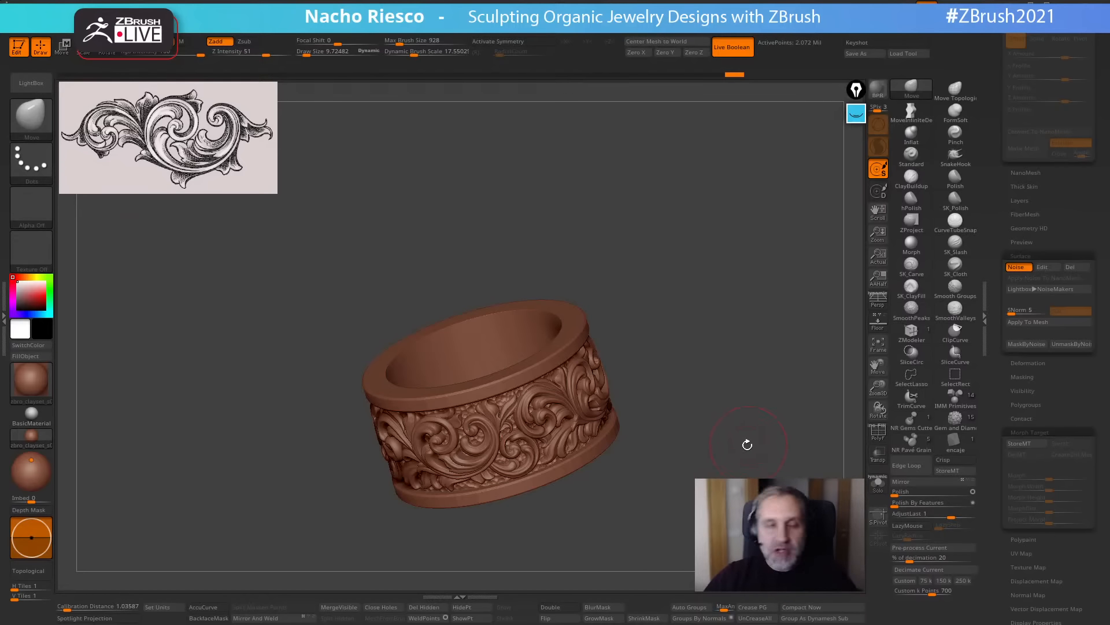
{"action": "left_click_drag", "start_coordinate": [771, 426], "coordinate": [766, 475]}
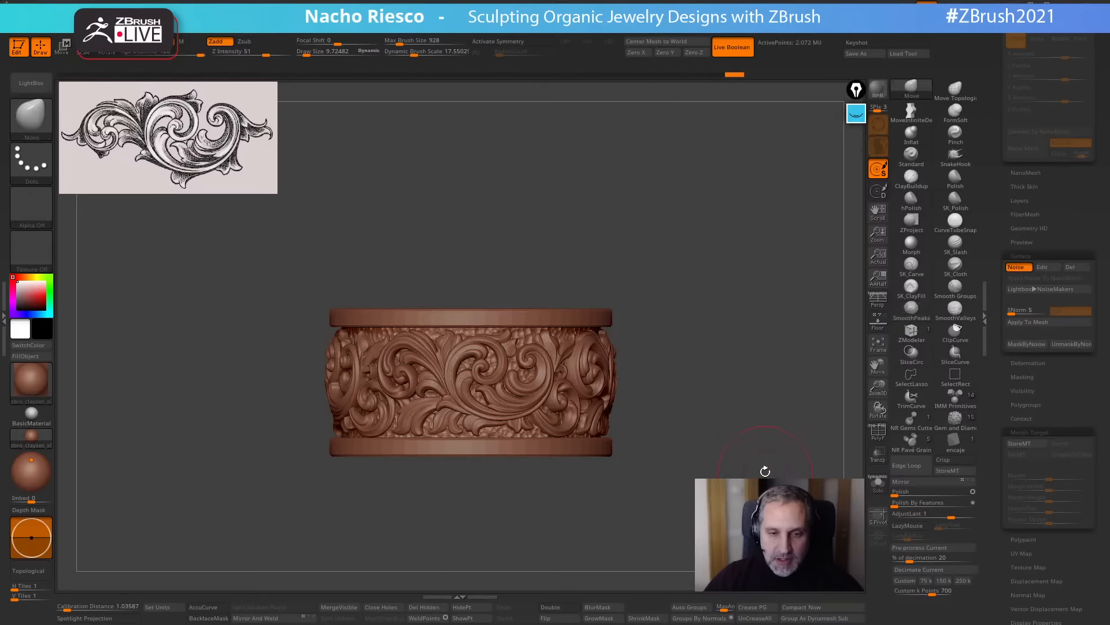
{"action": "right_click_drag", "start_coordinate": [586, 378], "coordinate": [579, 318], "text": "ctrl"}
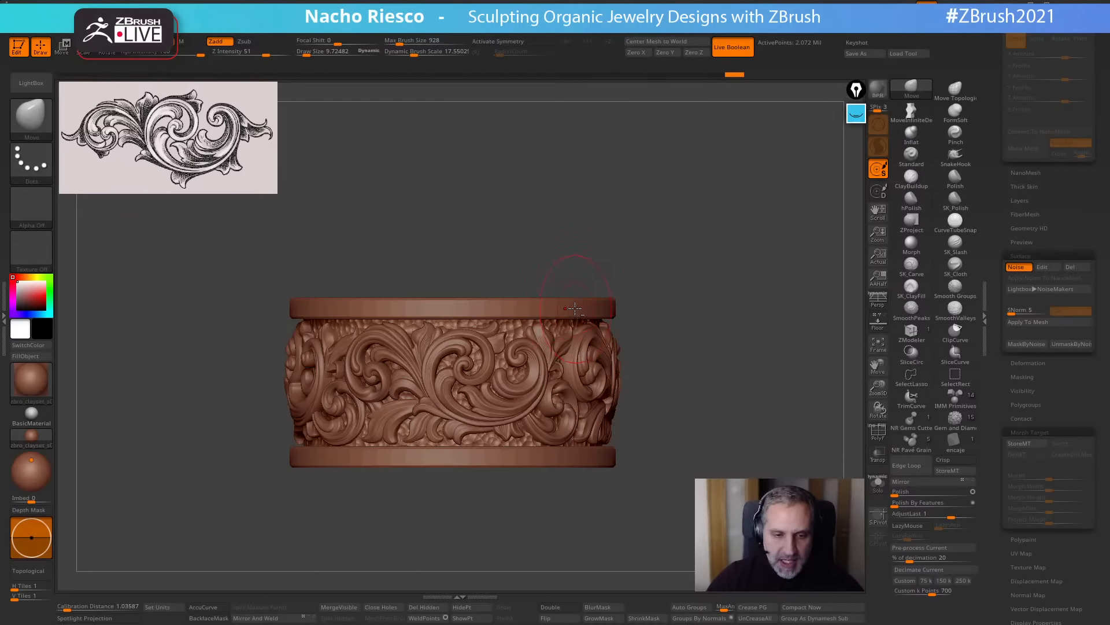
{"action": "key", "text": "w"}
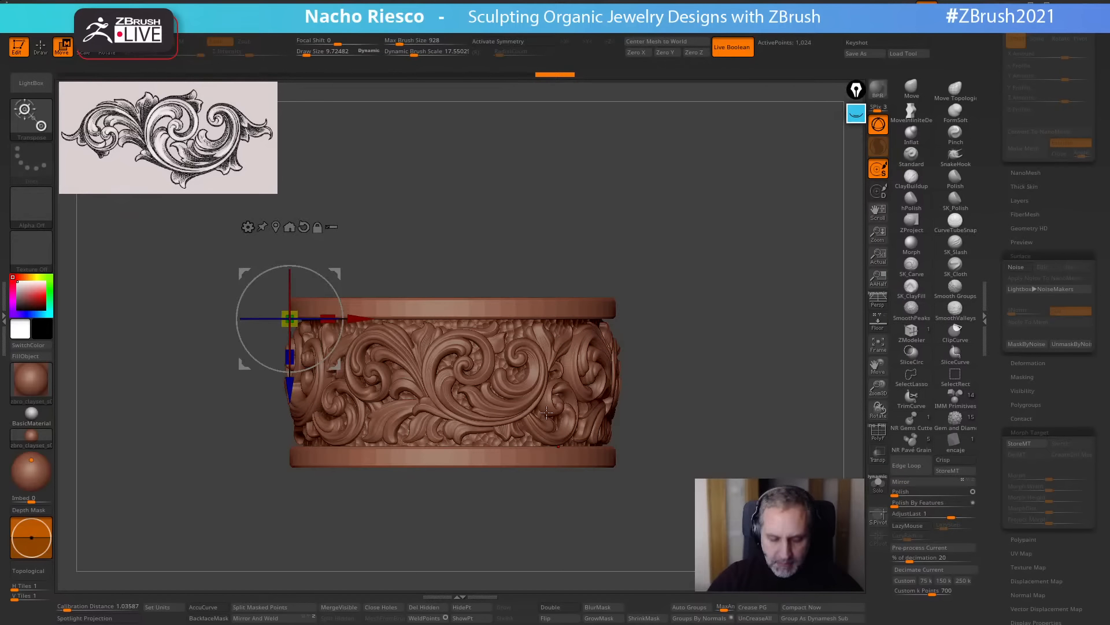
{"action": "left_click", "coordinate": [289, 227]}
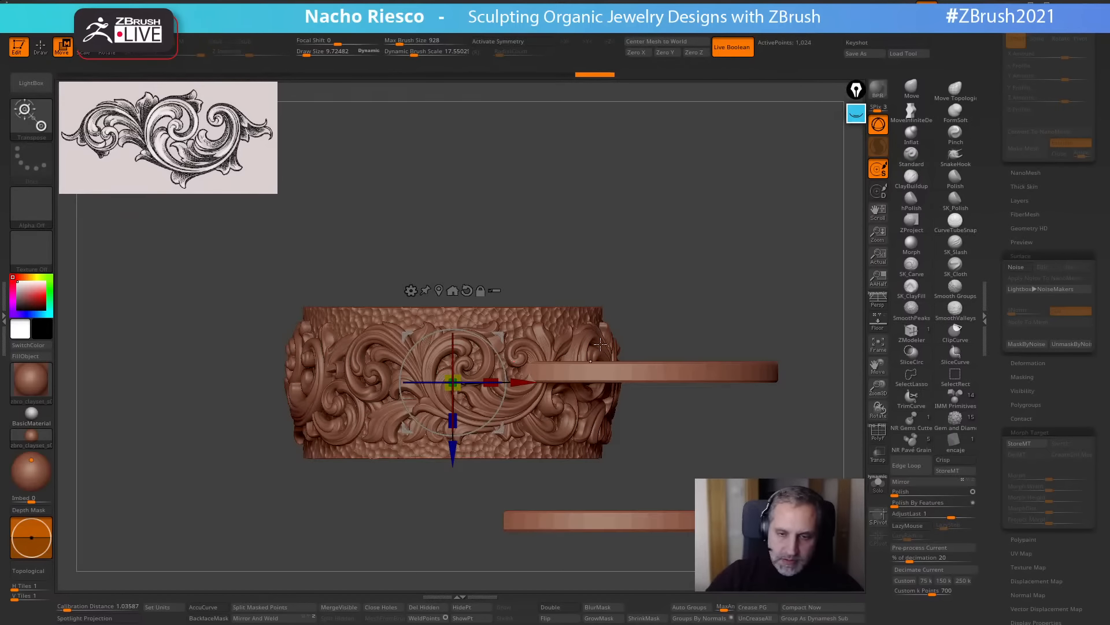
{"action": "key", "text": "ctrl+z"}
{"action": "key", "text": "ctrl+z"}
{"action": "key", "text": "ctrl+shift+z"}
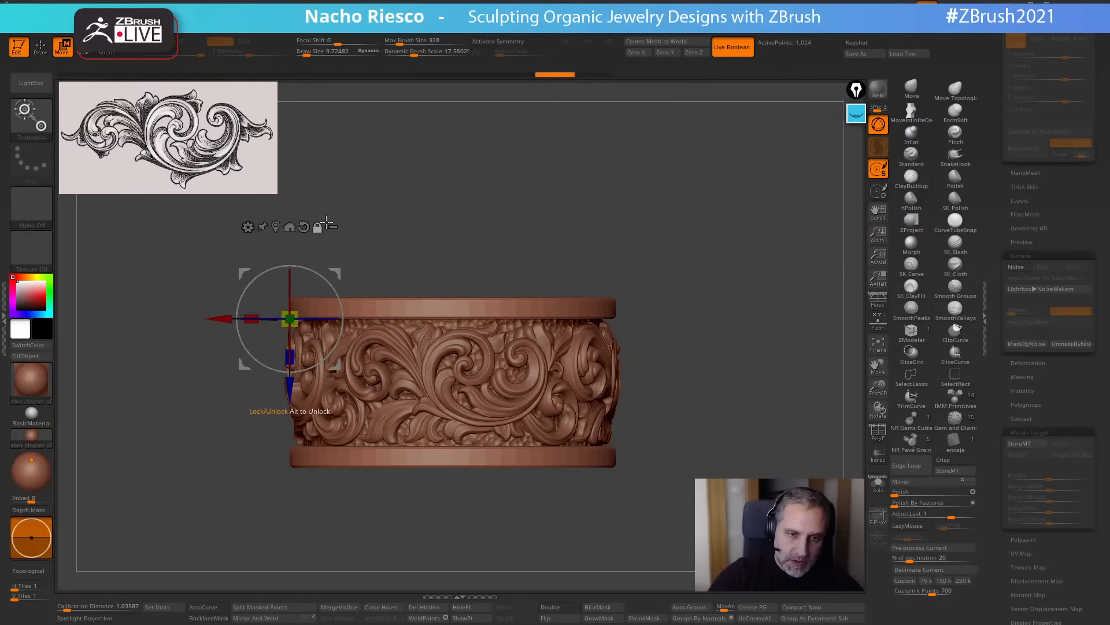
{"action": "left_click", "coordinate": [317, 227]}
{"action": "left_click", "coordinate": [290, 227]}
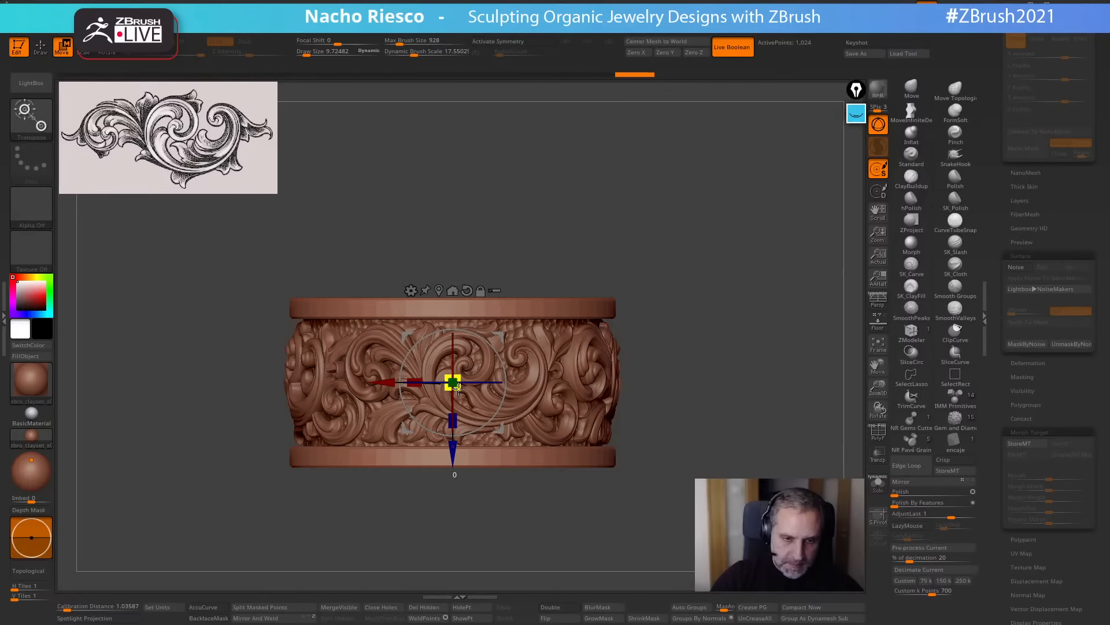
Isolate the two rims and mask their inner circular area with the MaskPerfectCircle brush, looking along the ring's axis.
{"action": "left_click_drag", "start_coordinate": [459, 387], "coordinate": [460, 389]}
{"action": "key", "text": "ctrl+z"}
{"action": "left_click", "coordinate": [877, 485]}
{"action": "mouse_move", "coordinate": [729, 370]}
{"action": "left_mouse_down"}
{"action": "mouse_move", "coordinate": [723, 440]}
{"action": "mouse_move", "coordinate": [688, 457]}
{"action": "mouse_move", "coordinate": [714, 482]}
{"action": "mouse_move", "coordinate": [723, 446]}
{"action": "mouse_move", "coordinate": [727, 470]}
{"action": "left_mouse_up"}
{"action": "key", "text": "q"}
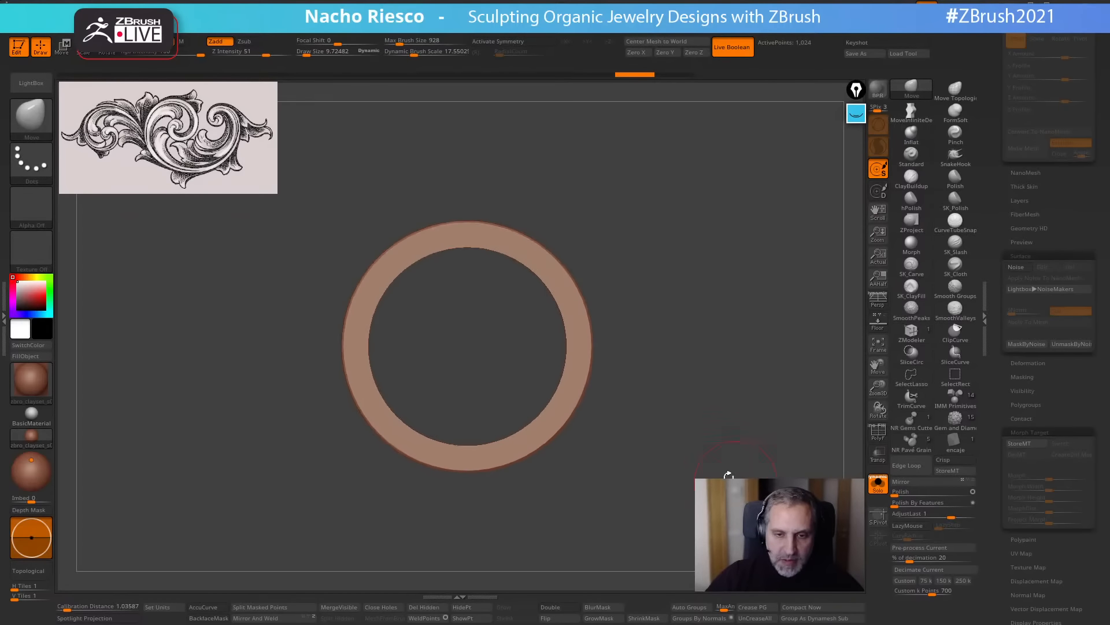
{"action": "left_click", "coordinate": [36, 115]}
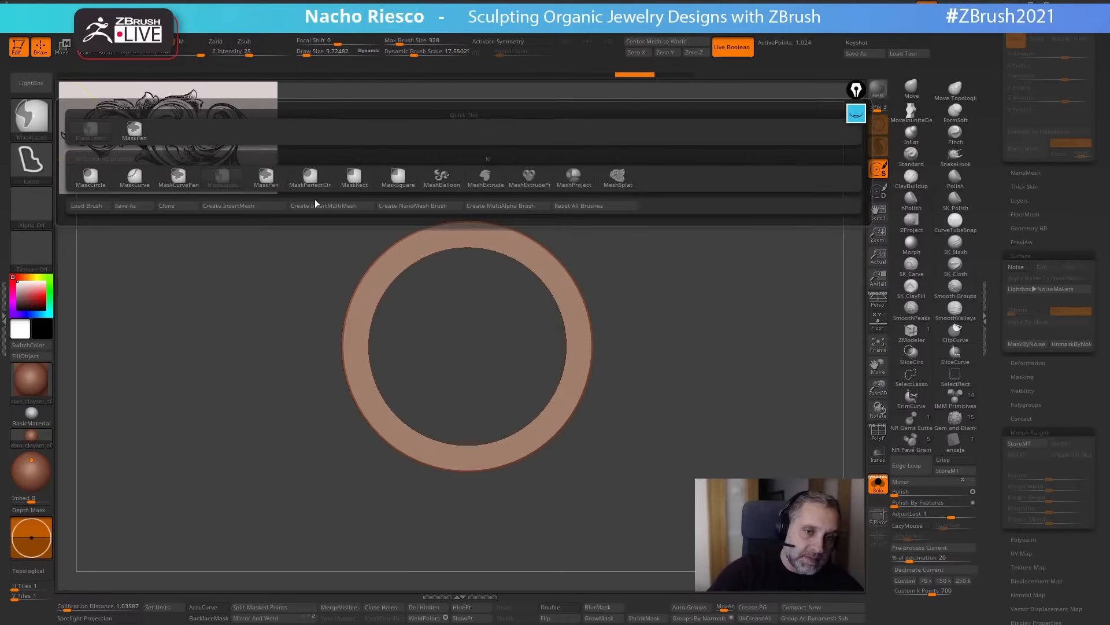
{"action": "left_click", "coordinate": [310, 181]}
{"action": "left_click_drag", "start_coordinate": [446, 336], "coordinate": [584, 458], "text": "ctrl"}
Show the whole ring again and scale the unmasked outer part of the rims slightly outward.
{"action": "mouse_move", "coordinate": [669, 463]}
{"action": "left_mouse_down"}
{"action": "mouse_move", "coordinate": [682, 305]}
{"action": "mouse_move", "coordinate": [771, 374]}
{"action": "left_mouse_up"}
{"action": "left_click", "coordinate": [878, 485]}
{"action": "key", "text": "w"}
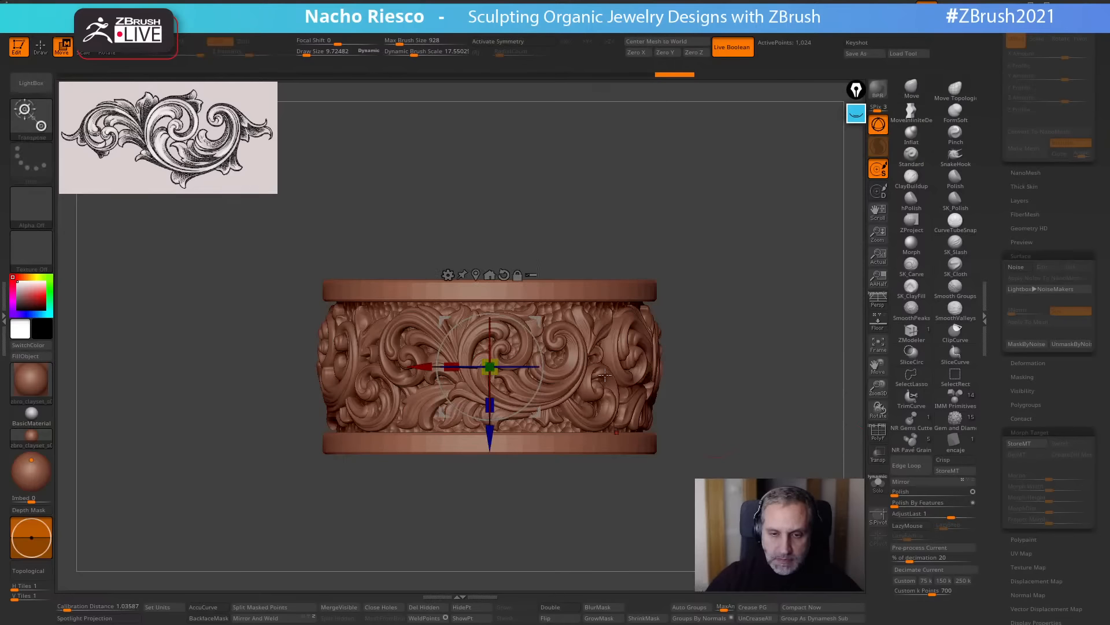
{"action": "left_click_drag", "start_coordinate": [503, 373], "coordinate": [498, 375]}
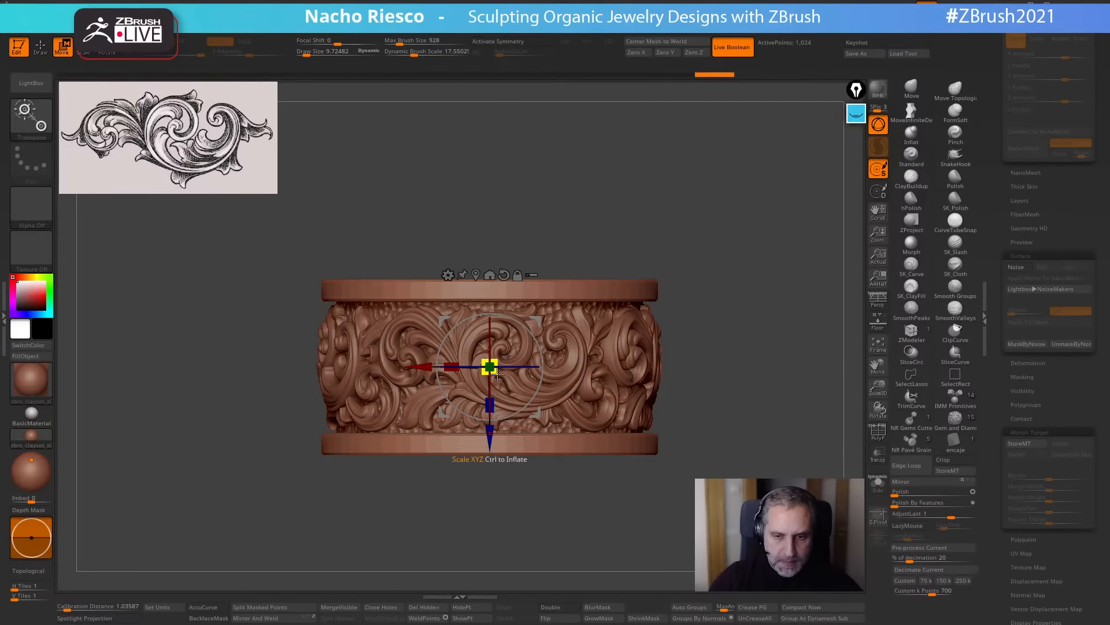
{"action": "left_click_drag", "start_coordinate": [708, 252], "coordinate": [694, 272]}
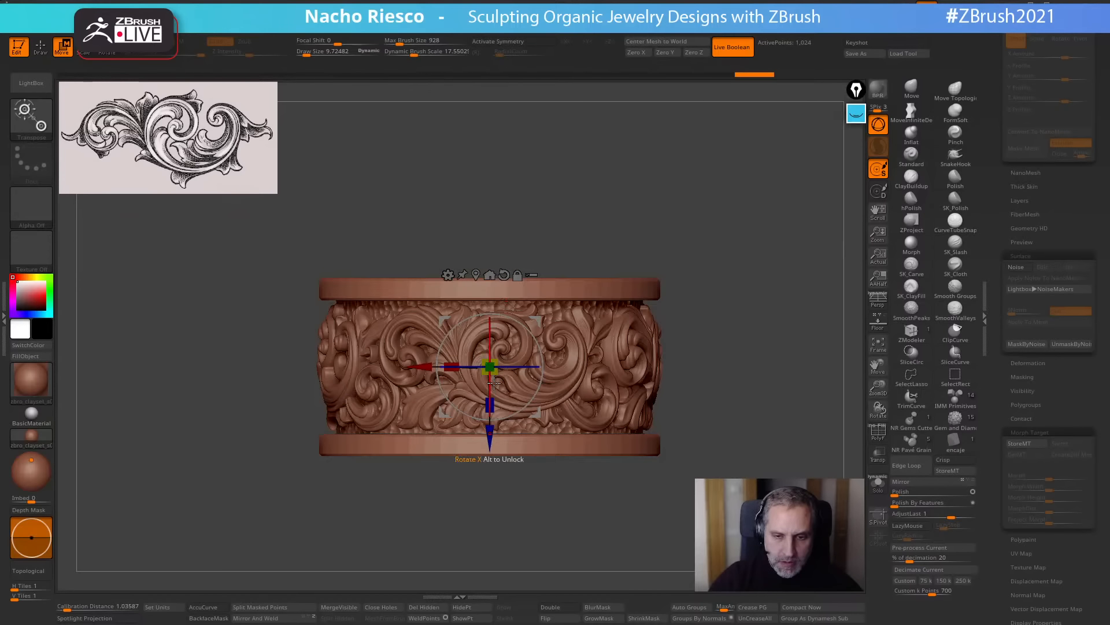
Switch symmetry to Z only and move both rims toward each other by about 0.0177 along Z.
{"action": "left_click_drag", "start_coordinate": [489, 438], "coordinate": [487, 435]}
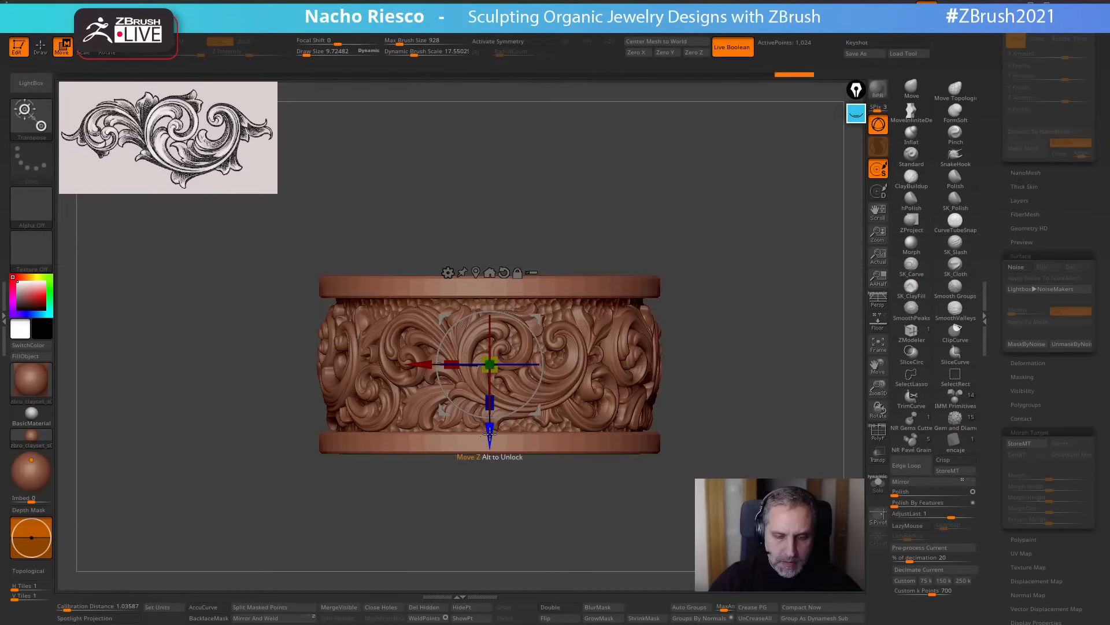
{"action": "key", "text": "ctrl+z"}
{"action": "key", "text": "x"}
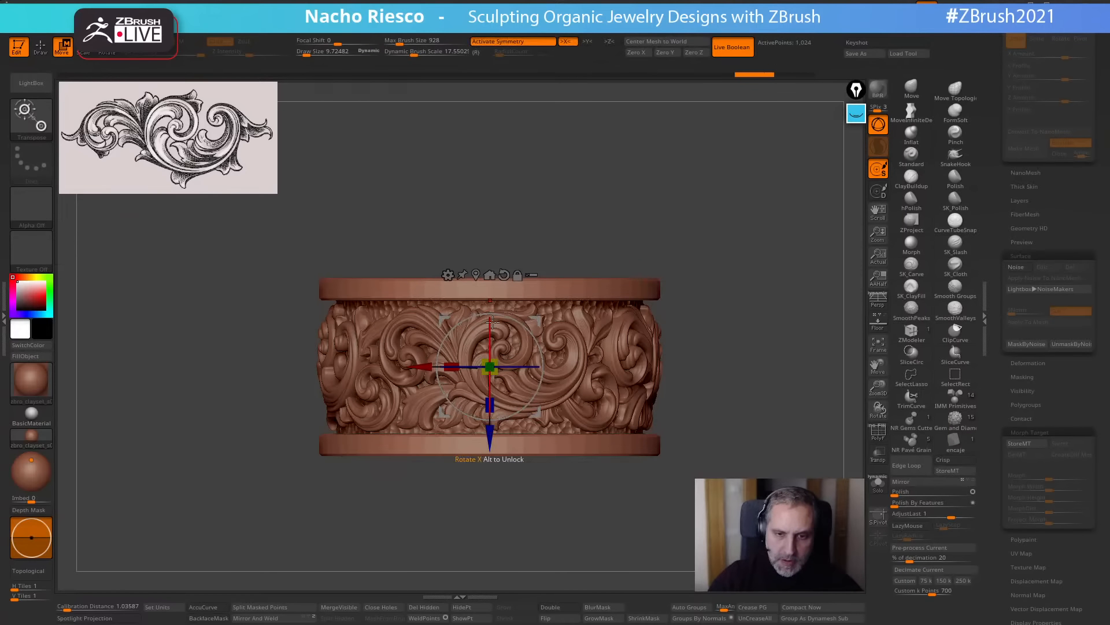
{"action": "left_click", "coordinate": [476, 276]}
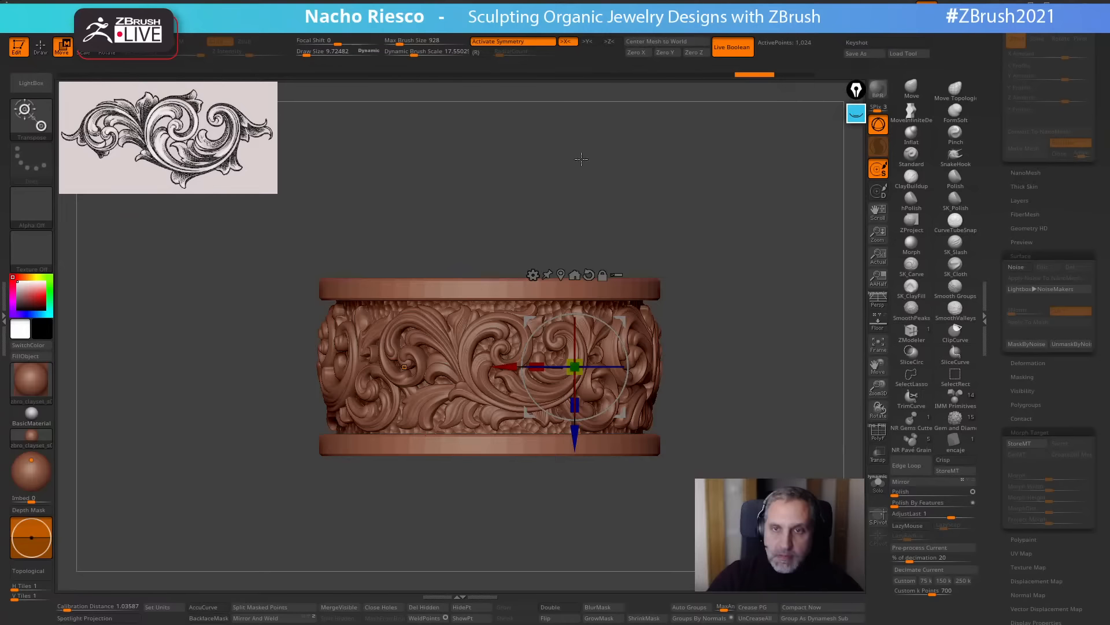
{"action": "left_click", "coordinate": [565, 41]}
{"action": "left_click", "coordinate": [610, 42]}
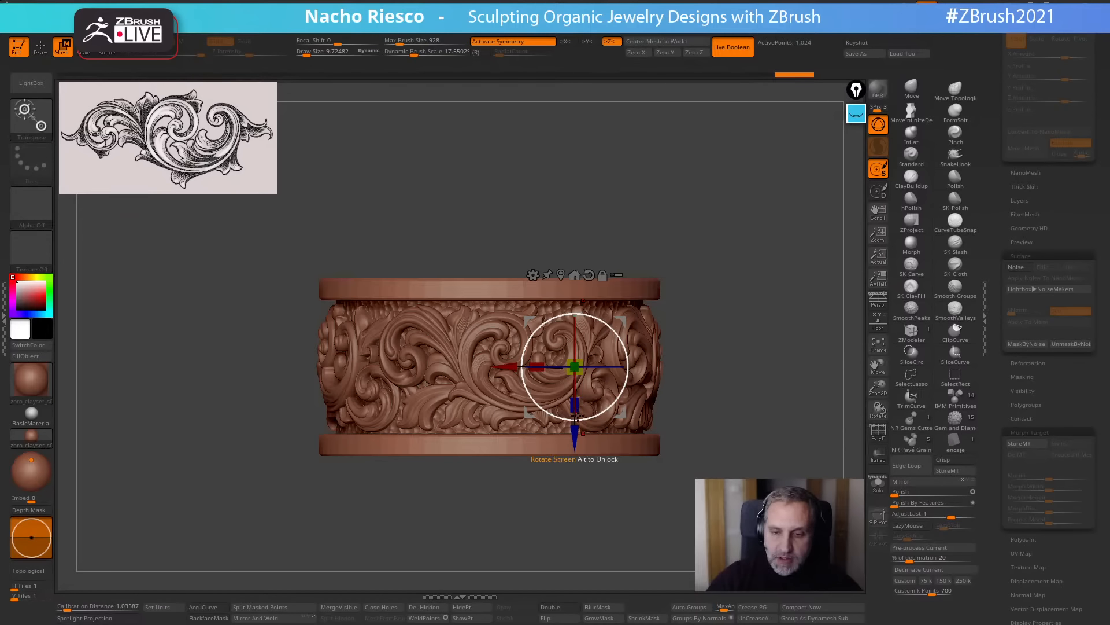
{"action": "left_click", "coordinate": [570, 281]}
{"action": "left_click_drag", "start_coordinate": [489, 354], "coordinate": [491, 361]}
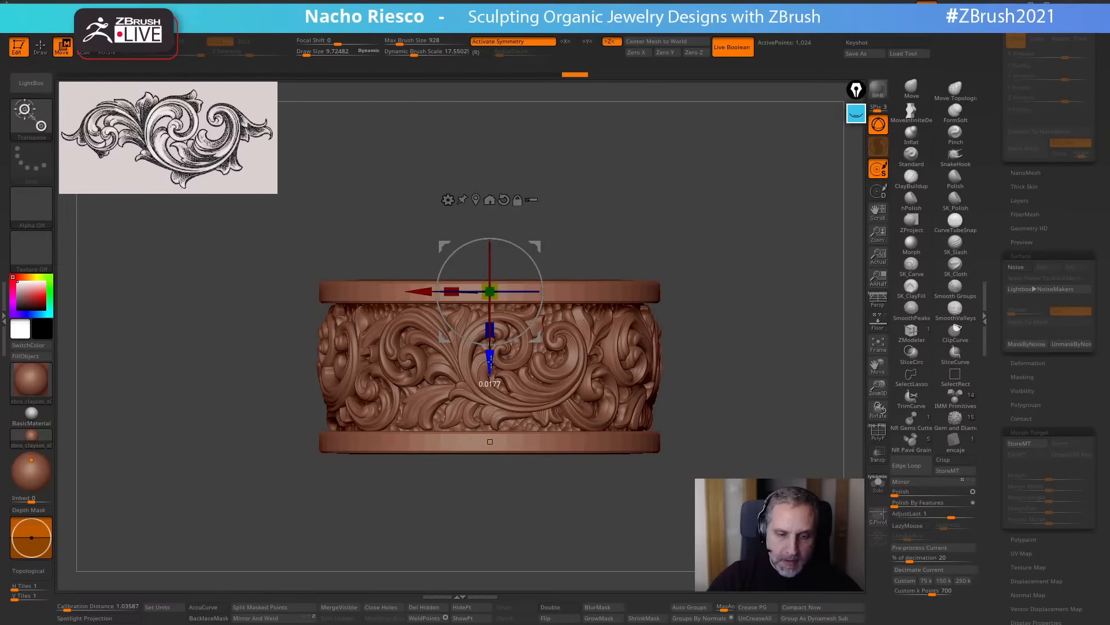
{"action": "key", "text": "q"}
Select the ornament relief and check its wireframe, with the Move brush's draw size at about 11.
{"action": "mouse_move", "coordinate": [728, 236]}
{"action": "left_mouse_down"}
{"action": "mouse_move", "coordinate": [734, 260]}
{"action": "mouse_move", "coordinate": [738, 244]}
{"action": "mouse_move", "coordinate": [731, 268]}
{"action": "mouse_move", "coordinate": [725, 251]}
{"action": "mouse_move", "coordinate": [726, 283]}
{"action": "left_mouse_up"}
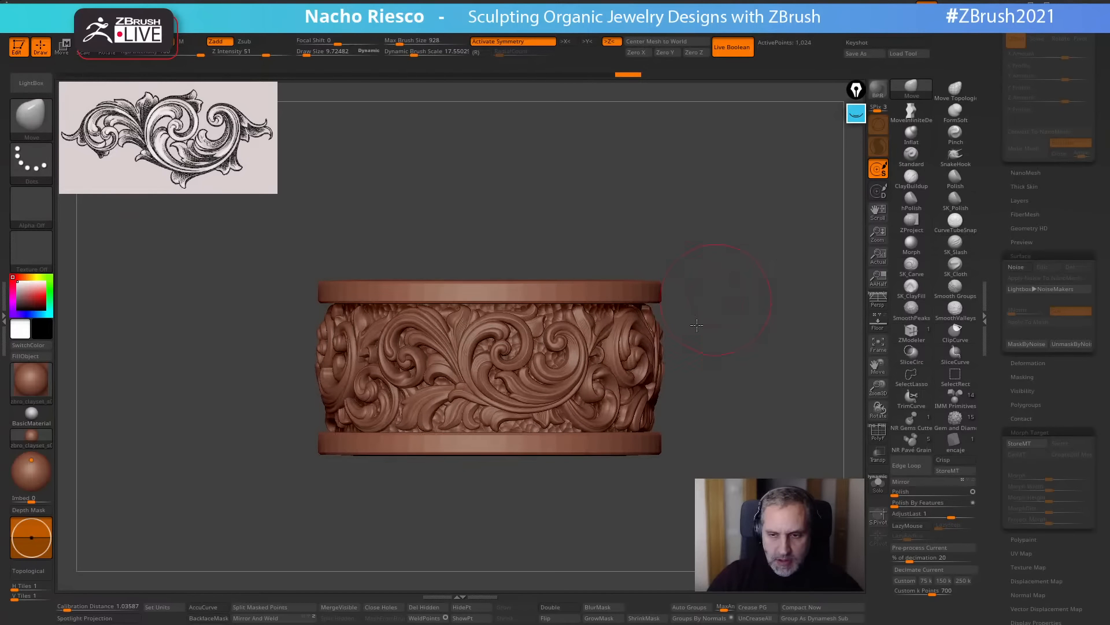
{"action": "key", "text": "w"}
{"action": "key", "text": "q"}
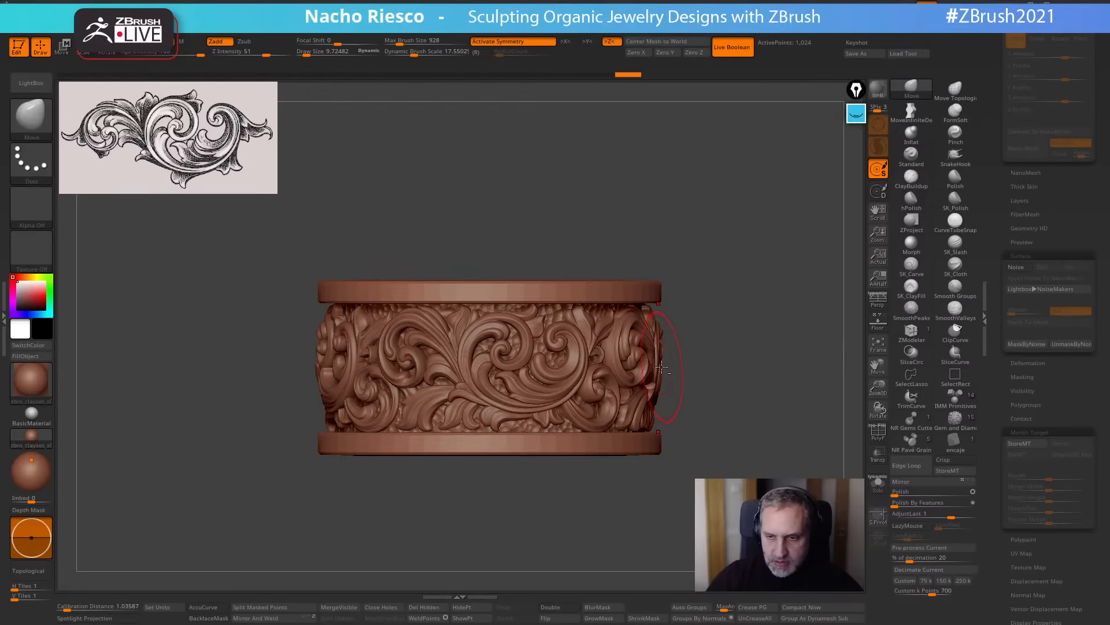
{"action": "mouse_move", "coordinate": [669, 367]}
{"action": "left_mouse_down"}
{"action": "mouse_move", "coordinate": [677, 359]}
{"action": "mouse_move", "coordinate": [659, 364]}
{"action": "left_mouse_up"}
{"action": "key", "text": "s"}
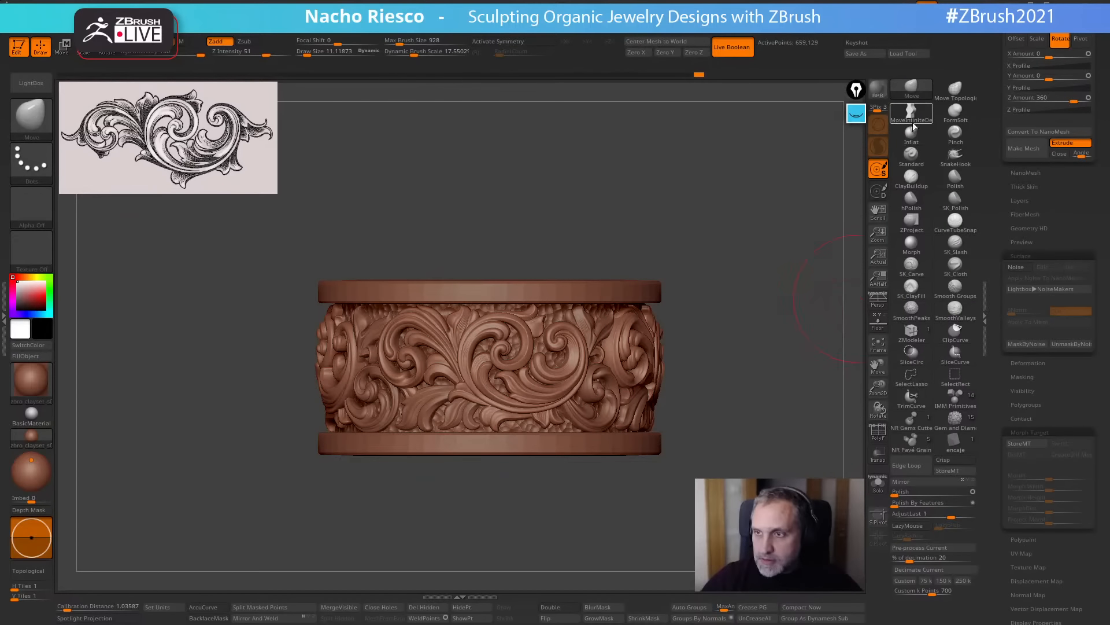
{"action": "left_click", "coordinate": [884, 436]}
{"action": "mouse_move", "coordinate": [740, 439]}
{"action": "left_mouse_down"}
{"action": "mouse_move", "coordinate": [880, 437]}
{"action": "mouse_move", "coordinate": [804, 454]}
{"action": "mouse_move", "coordinate": [749, 450]}
{"action": "left_mouse_up"}
{"action": "key", "text": "shift+f"}
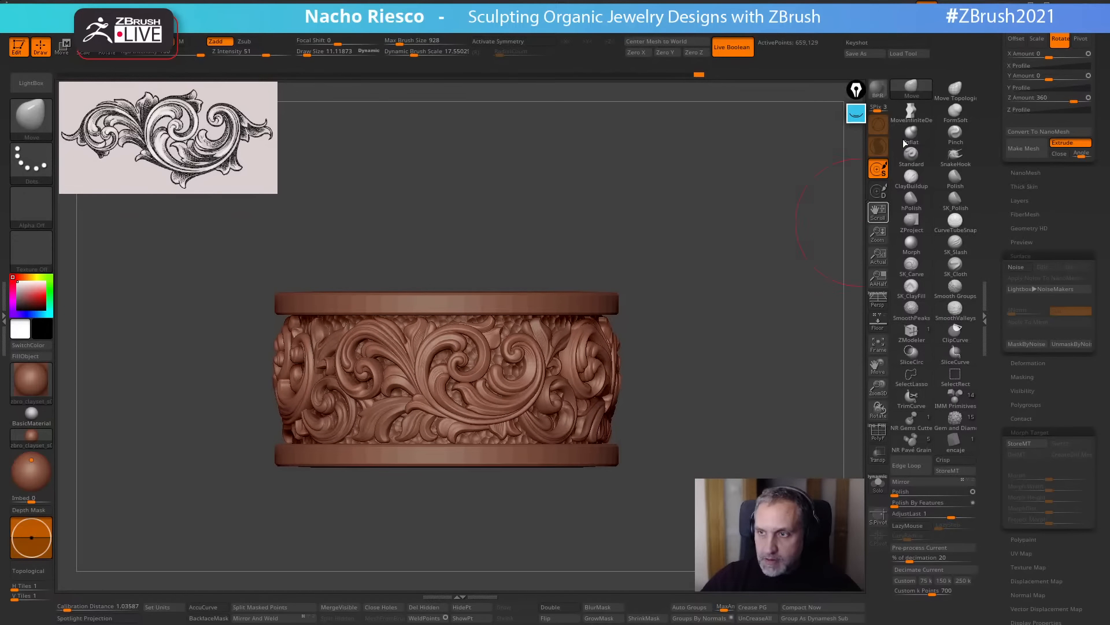
Push the ornament relief's protruding side inward with the MoveInfiniteDepth brush, Topological off and draw size about 14.
{"action": "left_click", "coordinate": [912, 114]}
{"action": "key", "text": "s"}
{"action": "left_click_drag", "start_coordinate": [626, 381], "coordinate": [627, 370]}
{"action": "left_click", "coordinate": [213, 607]}
{"action": "key", "text": "s"}
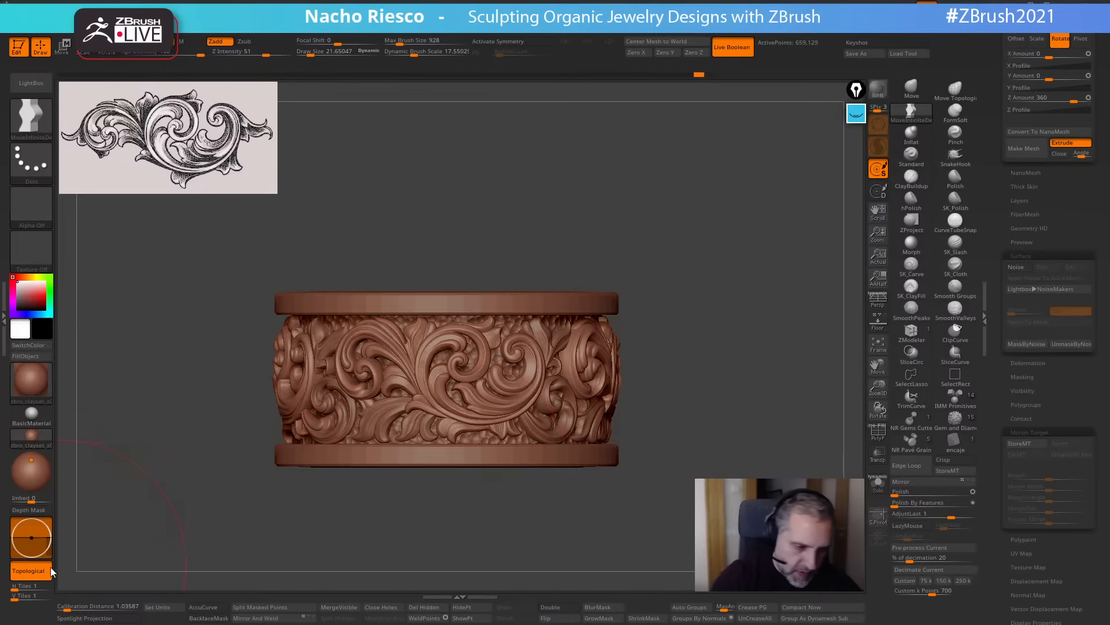
{"action": "left_click", "coordinate": [29, 570]}
{"action": "key", "text": "s"}
{"action": "left_click_drag", "start_coordinate": [627, 377], "coordinate": [612, 363]}
{"action": "key", "text": "s"}
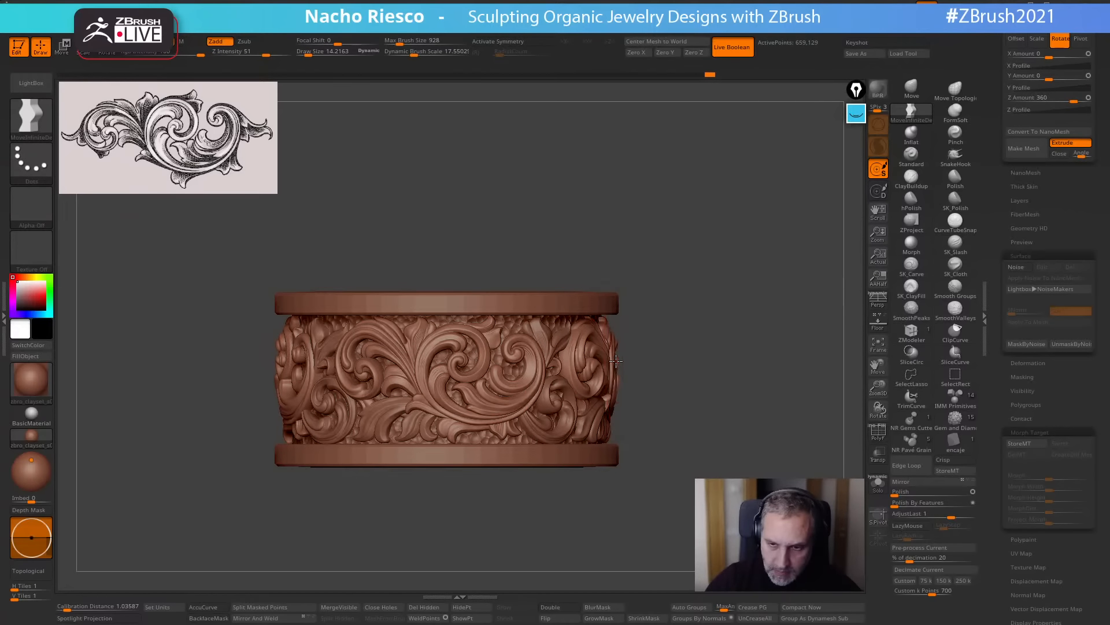
Isolate the two rims and crease their edges along the polygroup borders, using the polyframe display to check the groups.
{"action": "left_click_drag", "start_coordinate": [735, 400], "coordinate": [474, 488]}
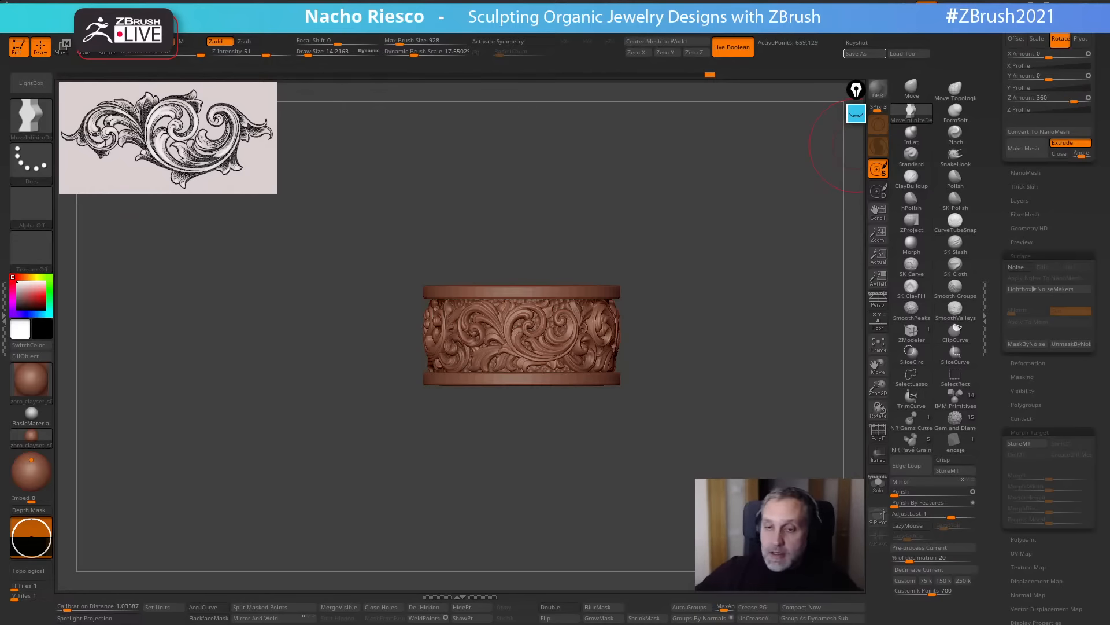
{"action": "left_click", "coordinate": [569, 381], "text": "alt"}
{"action": "left_click_drag", "start_coordinate": [570, 501], "coordinate": [780, 462], "text": "alt"}
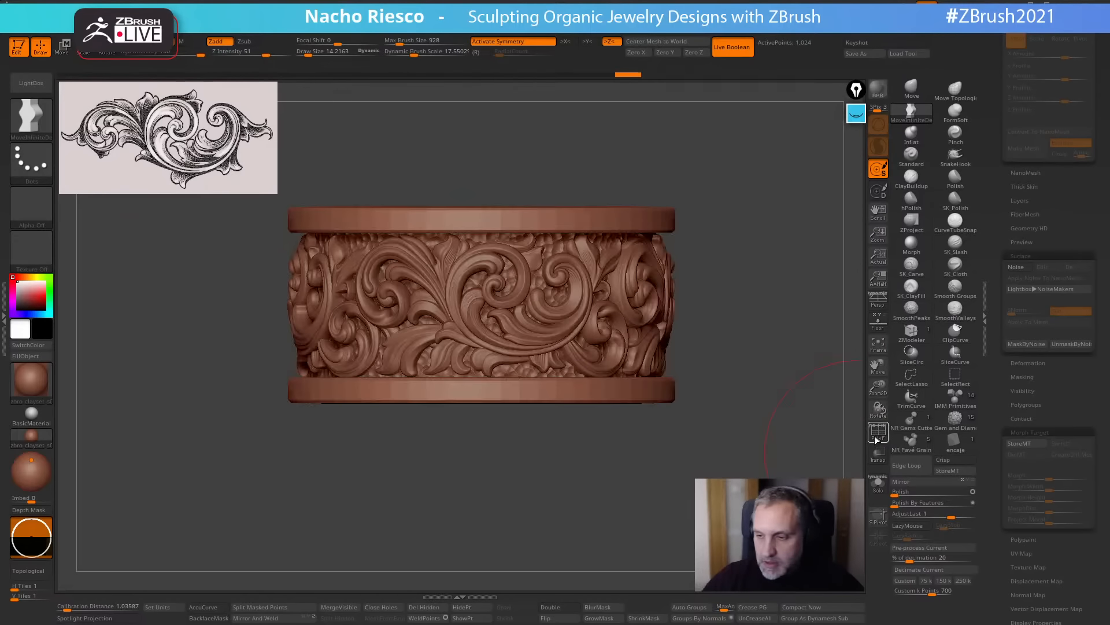
{"action": "left_click", "coordinate": [877, 435]}
{"action": "left_click_drag", "start_coordinate": [780, 417], "coordinate": [792, 463]}
{"action": "left_click", "coordinate": [878, 485]}
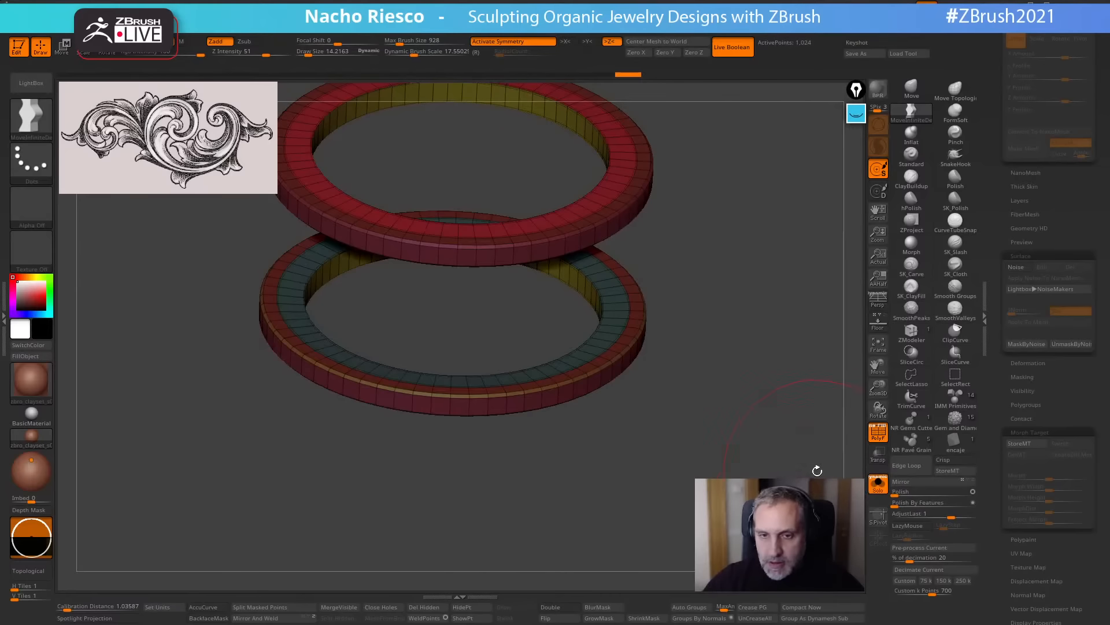
{"action": "left_click", "coordinate": [761, 607]}
{"action": "left_click", "coordinate": [877, 433]}
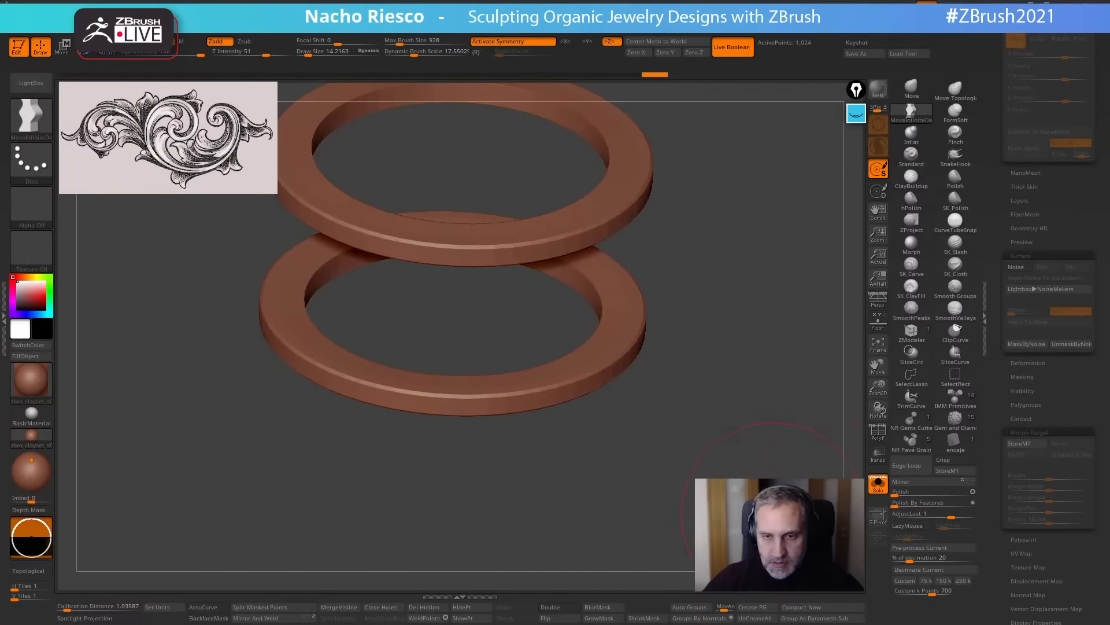
Turn on Dynamic Subdiv for the two isolated rims and bring the whole ring back into view.
{"action": "left_click_drag", "start_coordinate": [804, 457], "coordinate": [810, 422]}
{"action": "left_click_drag", "start_coordinate": [992, 156], "coordinate": [1009, 188]}
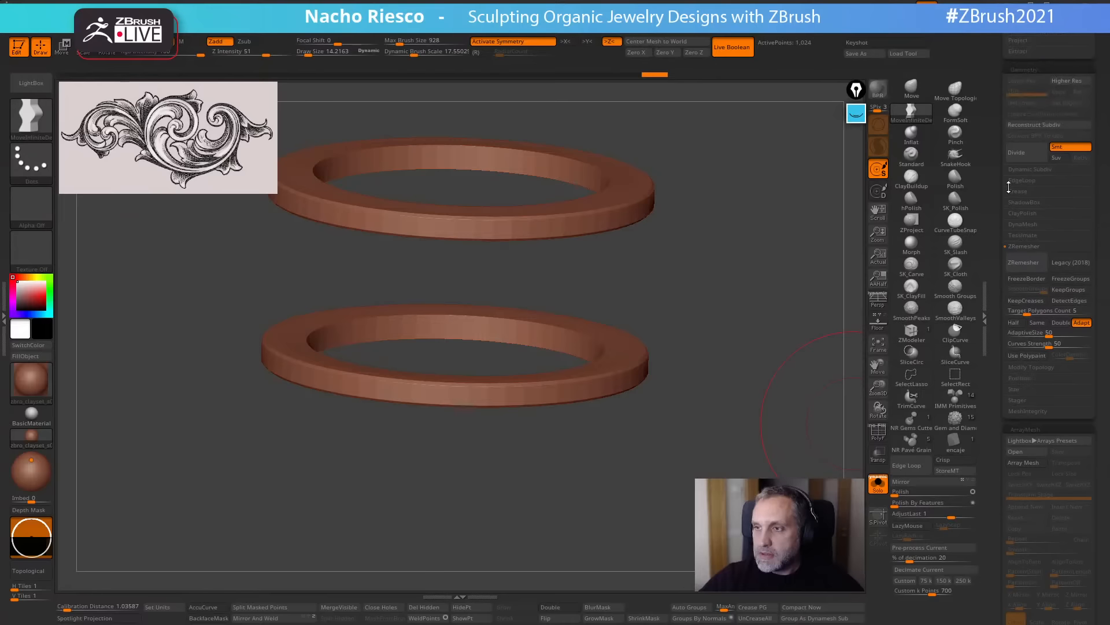
{"action": "left_click", "coordinate": [1031, 168]}
{"action": "left_click", "coordinate": [1026, 180]}
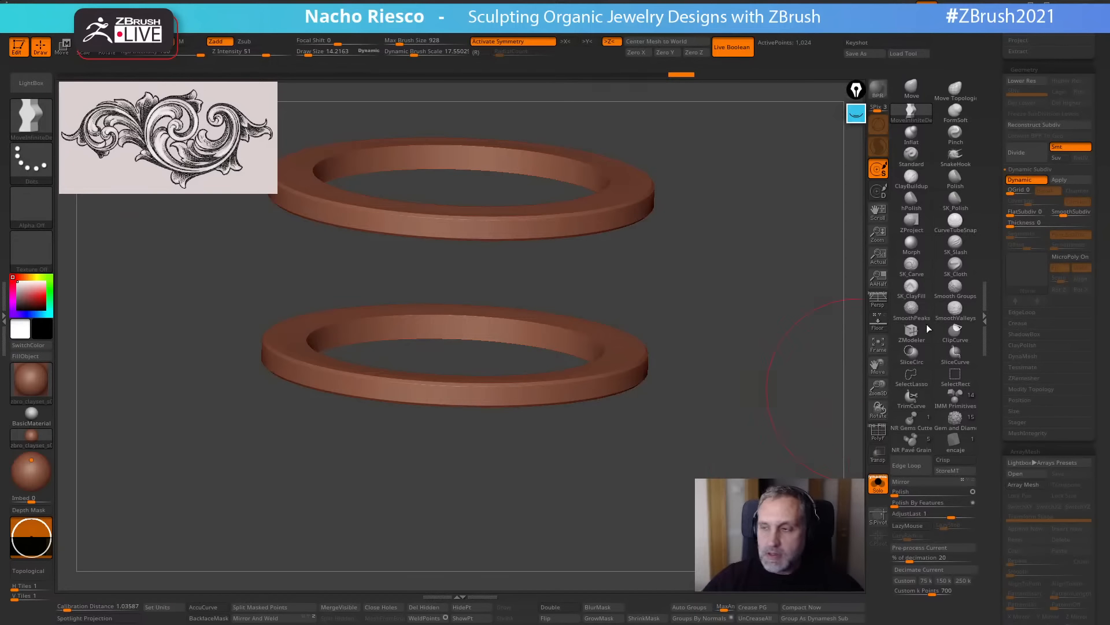
{"action": "left_click", "coordinate": [878, 484]}
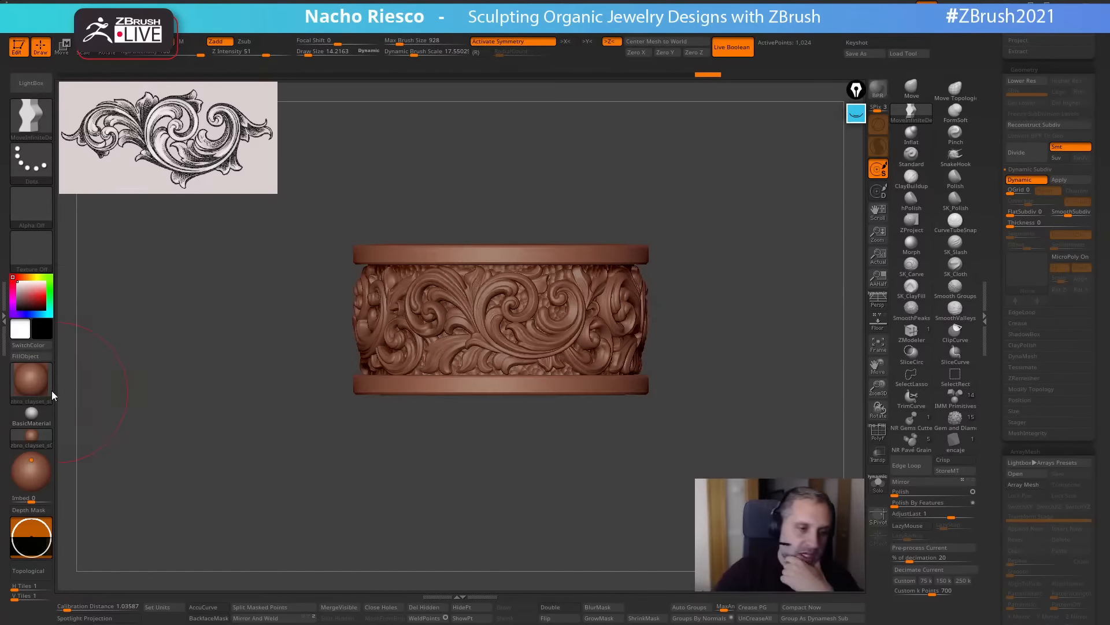
Switch the ring's material to Metal 01 and turn on Occlusion in the Preview AO settings.
{"action": "left_click", "coordinate": [42, 383]}
{"action": "left_click", "coordinate": [662, 525]}
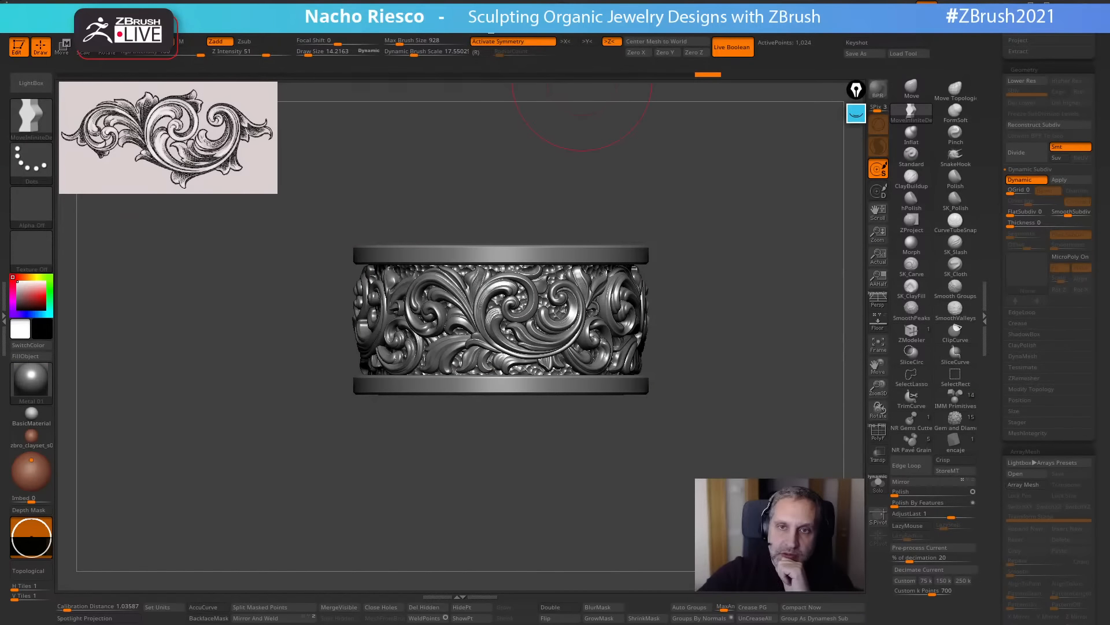
{"action": "key", "text": "shift+r"}
{"action": "left_click", "coordinate": [457, 35]}
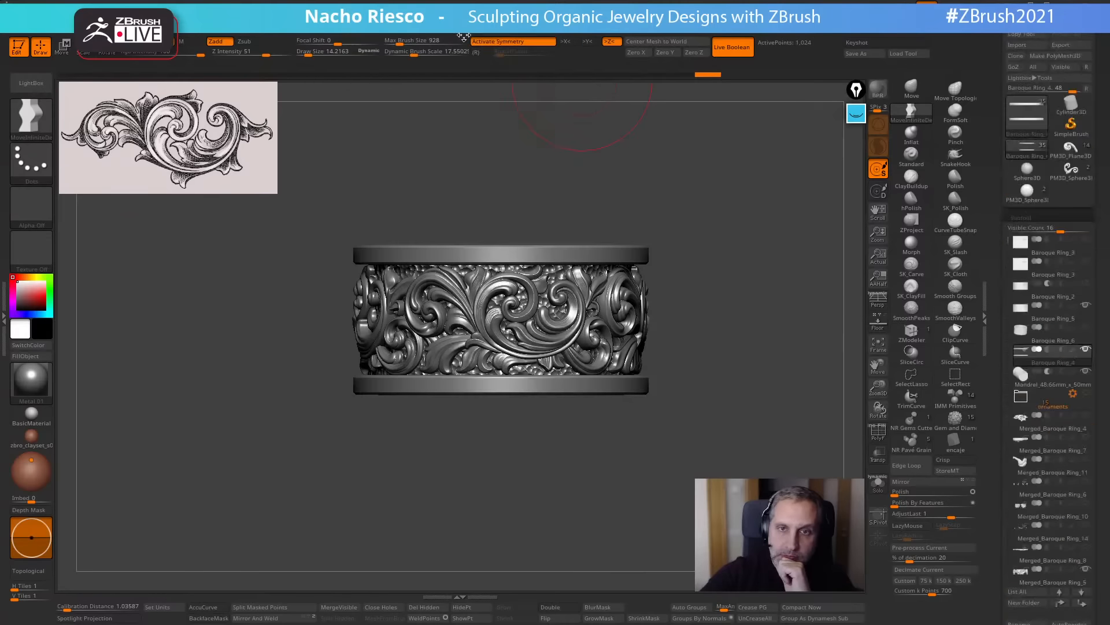
{"action": "left_click", "coordinate": [1026, 338]}
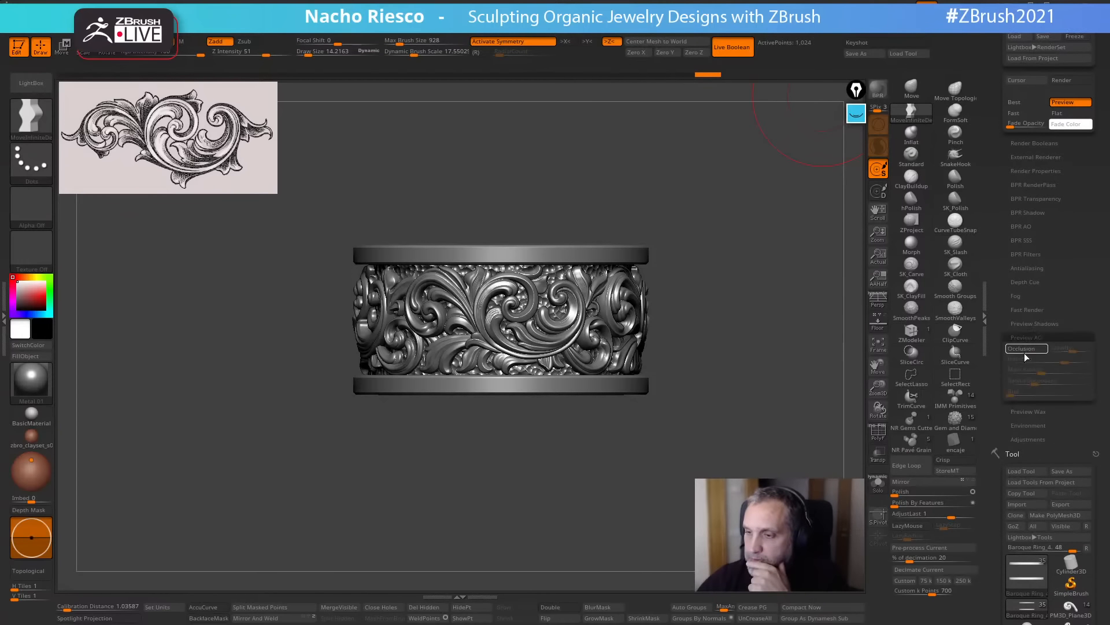
{"action": "left_click", "coordinate": [1022, 348]}
{"action": "left_click_drag", "start_coordinate": [790, 478], "coordinate": [669, 530]}
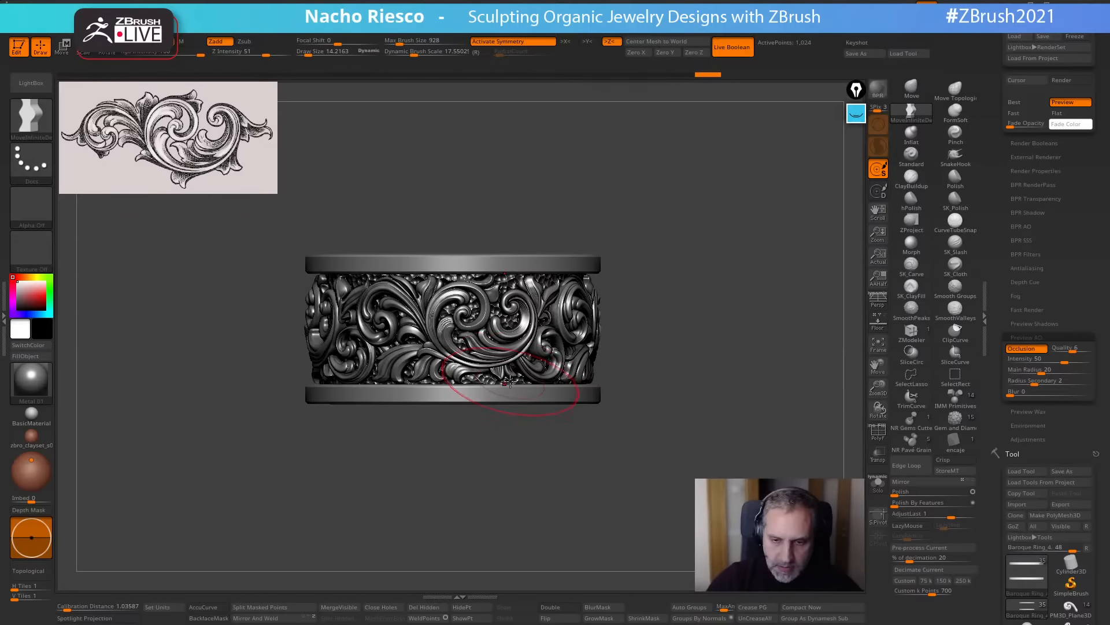
Isolate the textured background band, fill it with a mid-grey color, reset the active color to white and show the full ring.
{"action": "scroll", "coordinate": [999, 327], "scroll_direction": "down", "scroll_amount": 10}
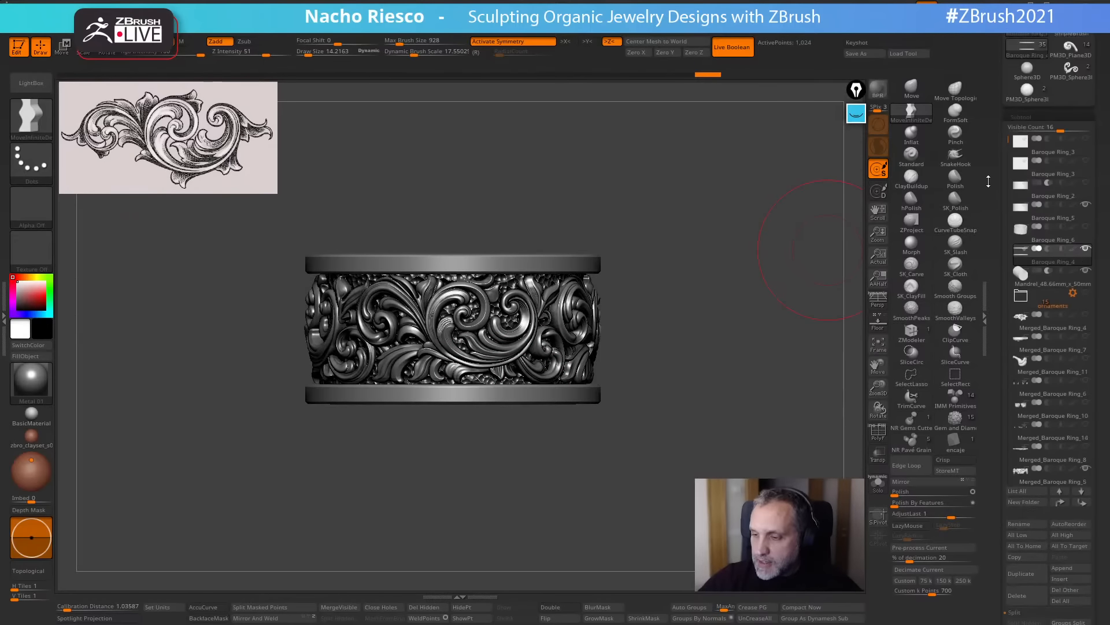
{"action": "left_click", "coordinate": [1054, 214]}
{"action": "left_click", "coordinate": [878, 483]}
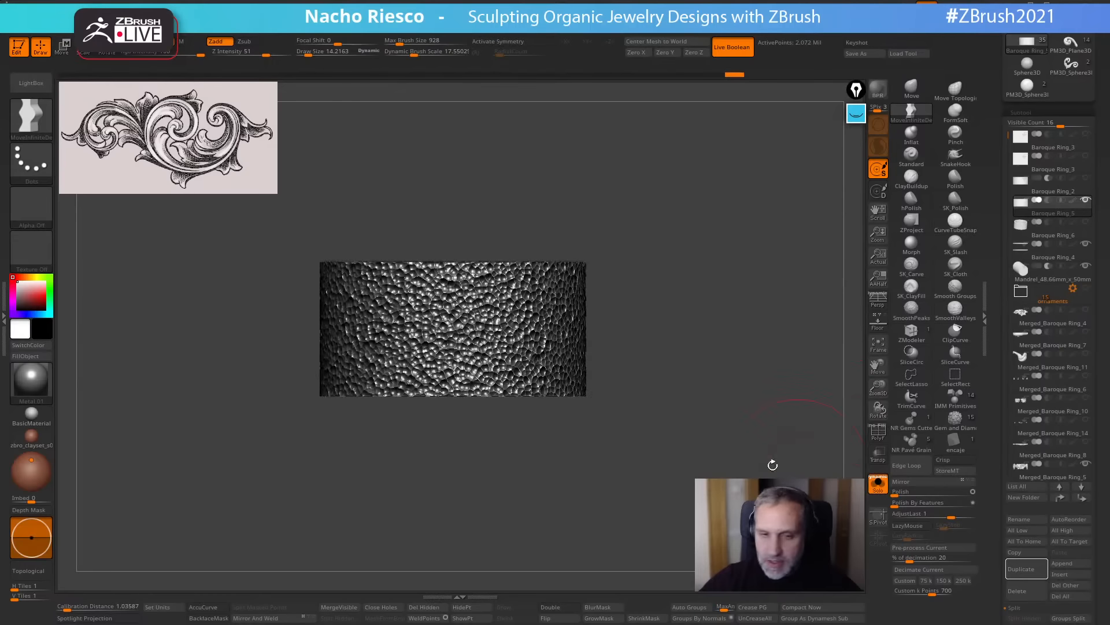
{"action": "left_click_drag", "start_coordinate": [16, 281], "coordinate": [17, 294]}
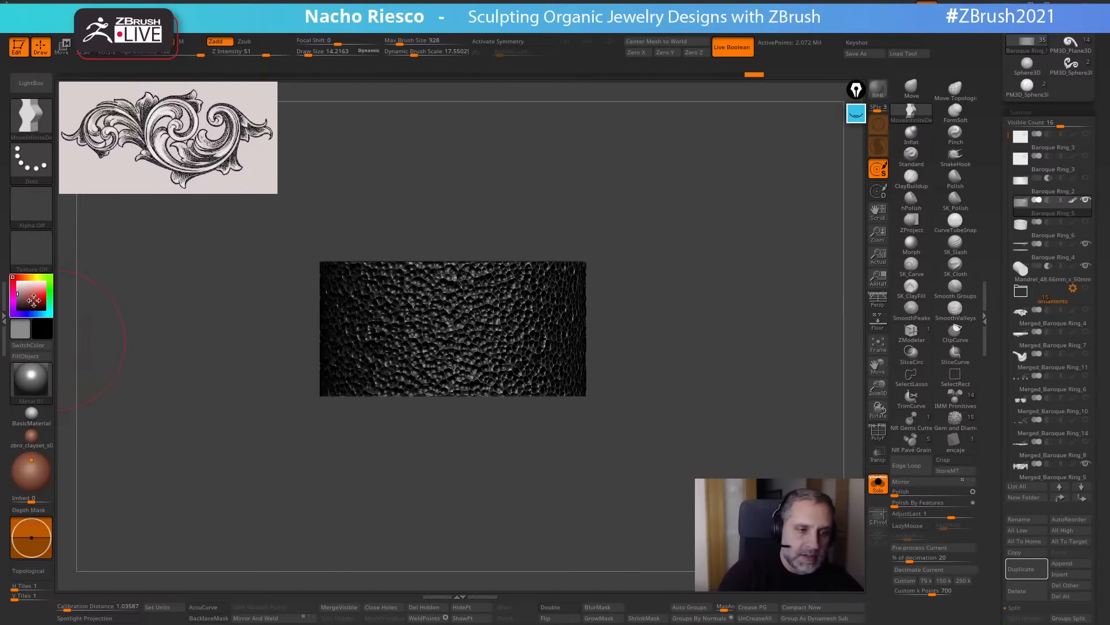
{"action": "left_click_drag", "start_coordinate": [17, 293], "coordinate": [15, 273]}
{"action": "left_click", "coordinate": [878, 484]}
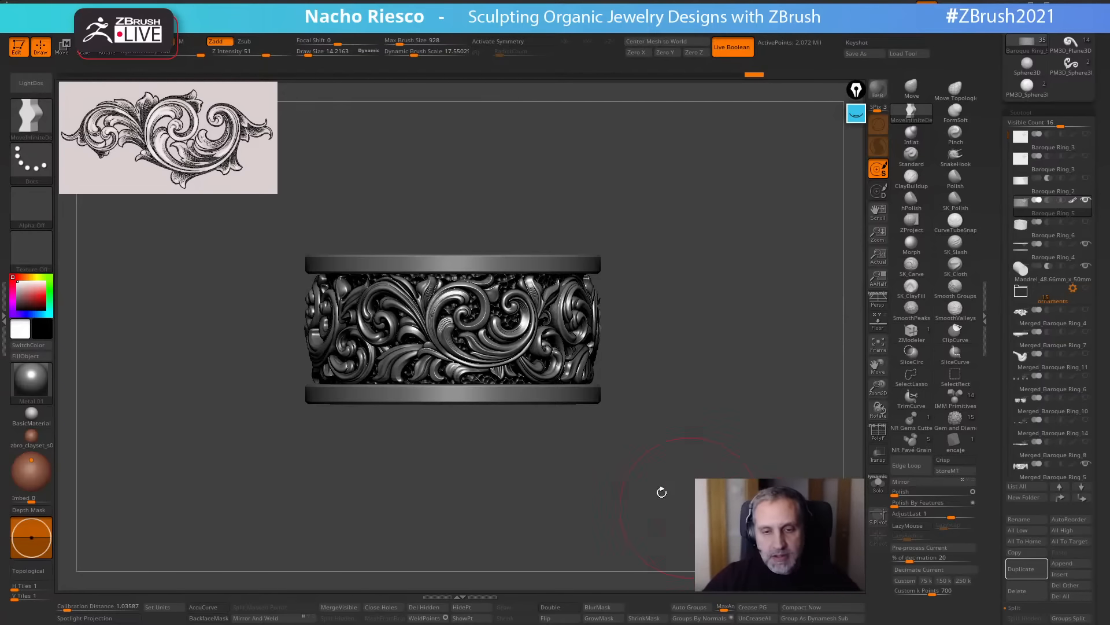
Try the Silver material on the ring and switch back to Metal 01.
{"action": "left_click_drag", "start_coordinate": [519, 454], "coordinate": [430, 477]}
{"action": "left_click", "coordinate": [45, 400]}
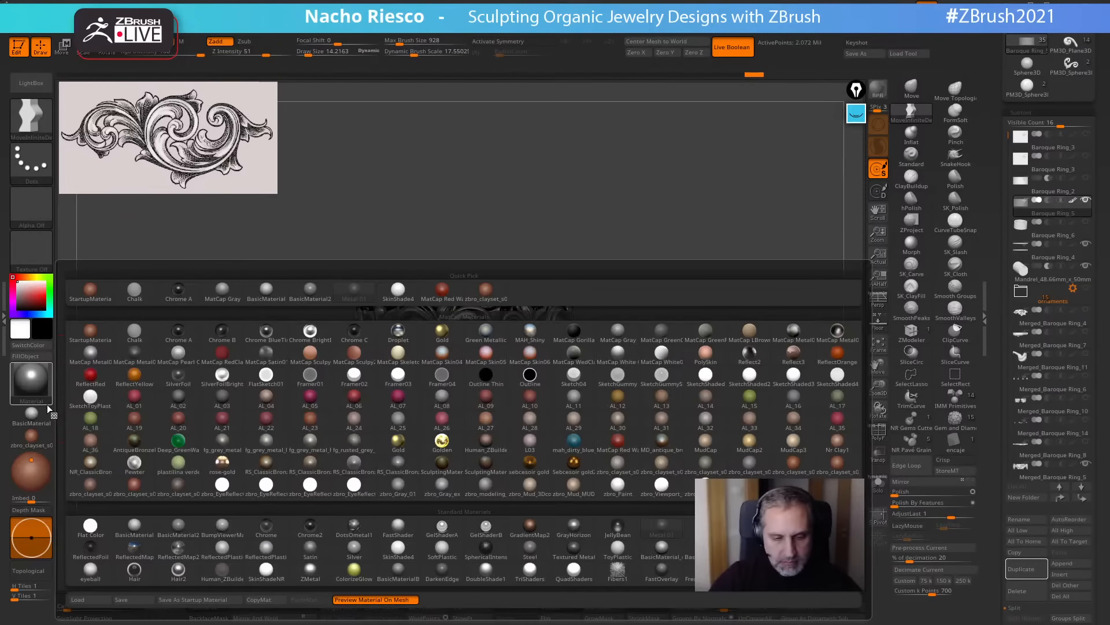
{"action": "left_click", "coordinate": [354, 548]}
{"action": "left_click", "coordinate": [35, 393]}
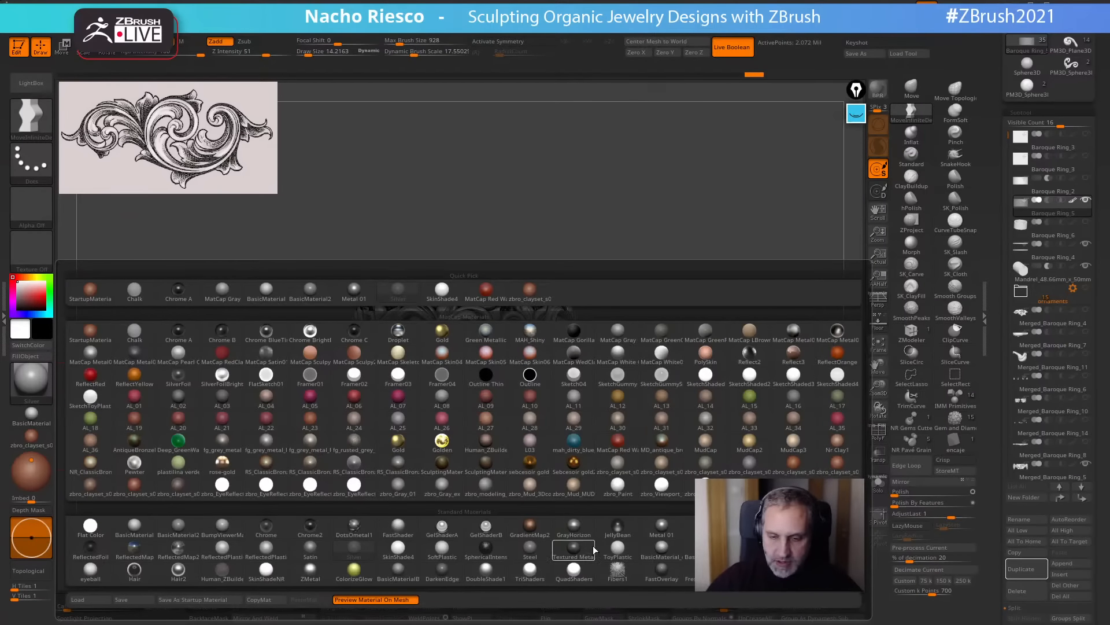
{"action": "left_click", "coordinate": [662, 528]}
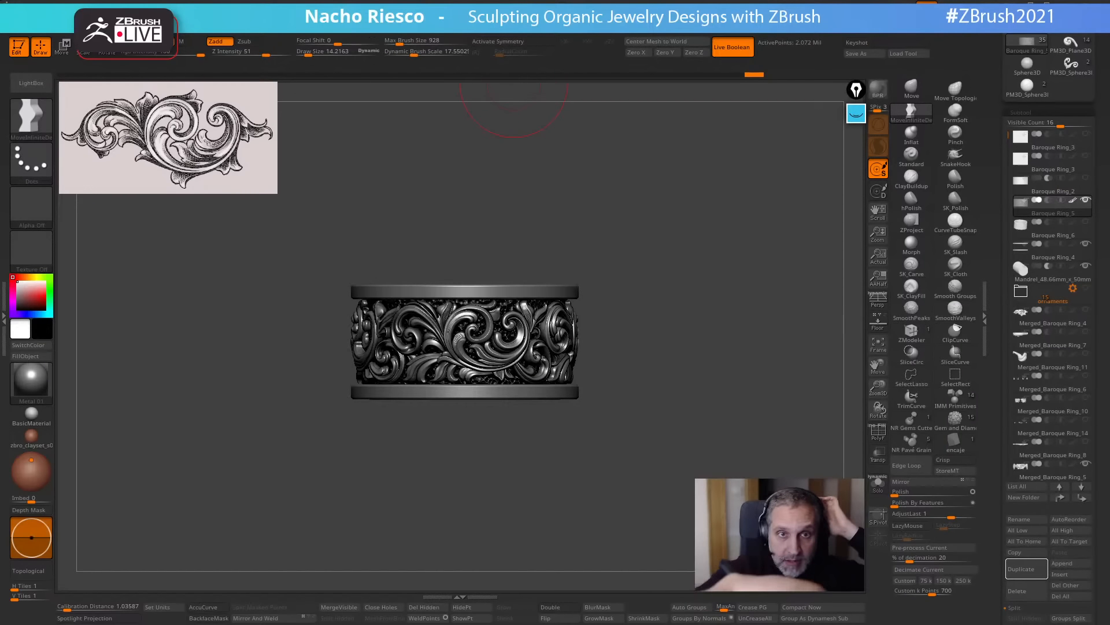
Adjust the Metal 01 modifiers to Diffuse about 0.646, Specular about 1.10 and Ambient 8.
{"action": "left_click", "coordinate": [341, 23]}
{"action": "left_click", "coordinate": [329, 37]}
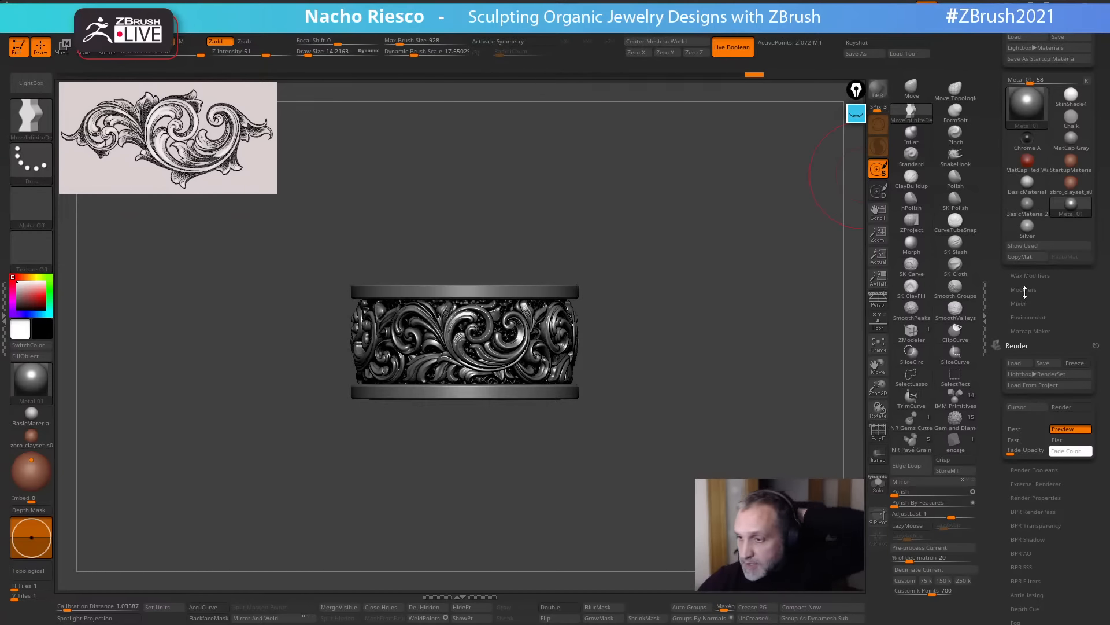
{"action": "left_click", "coordinate": [1024, 289]}
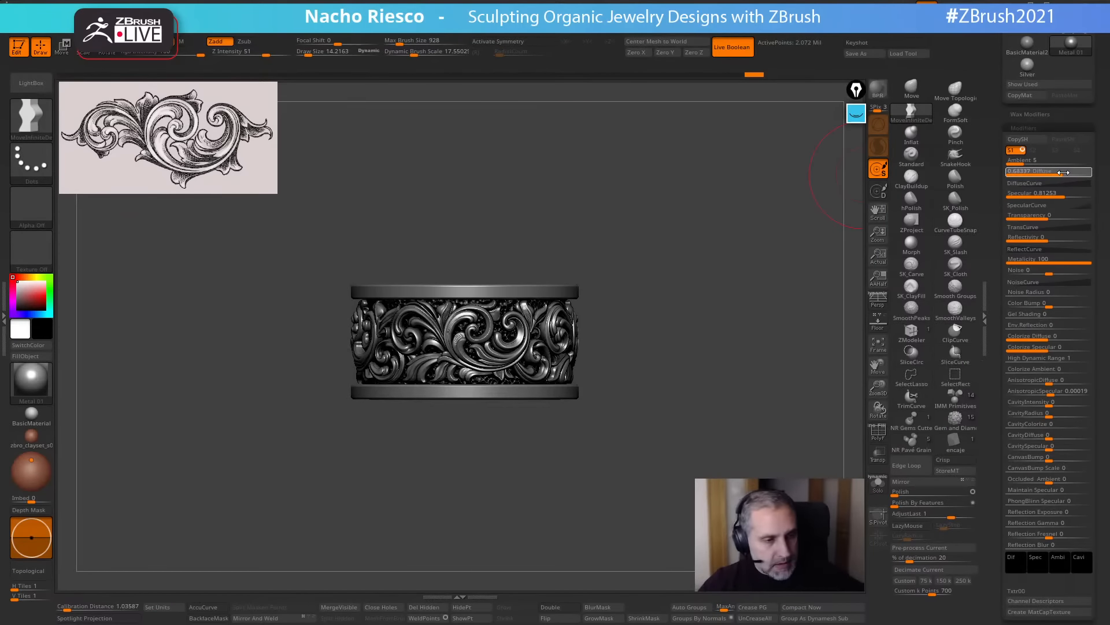
{"action": "left_click_drag", "start_coordinate": [1064, 172], "coordinate": [1067, 198]}
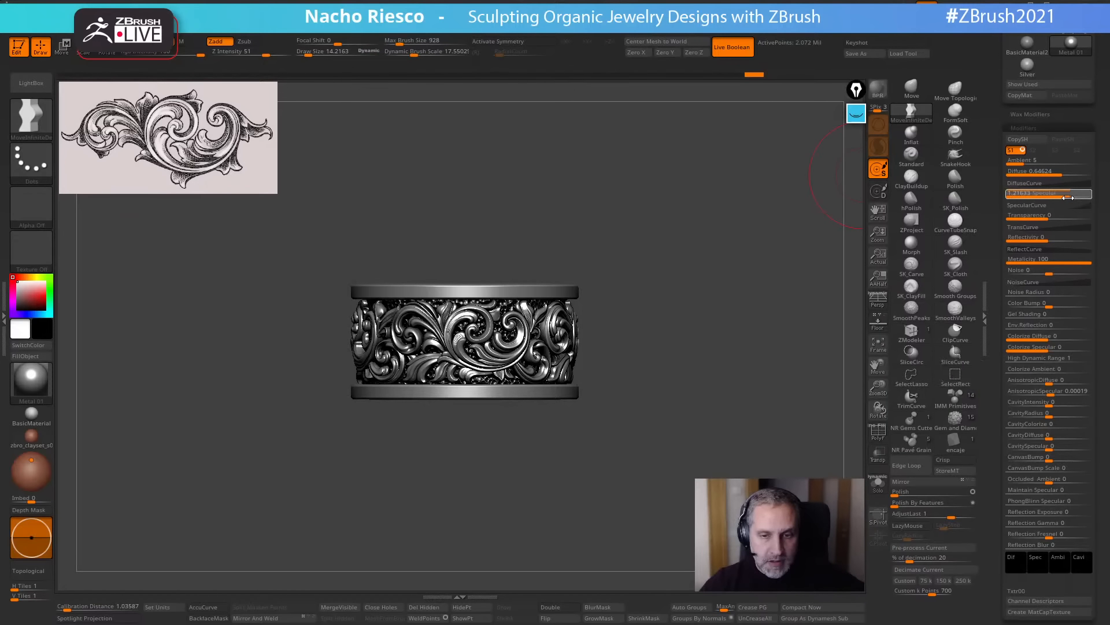
{"action": "left_click", "coordinate": [1029, 162]}
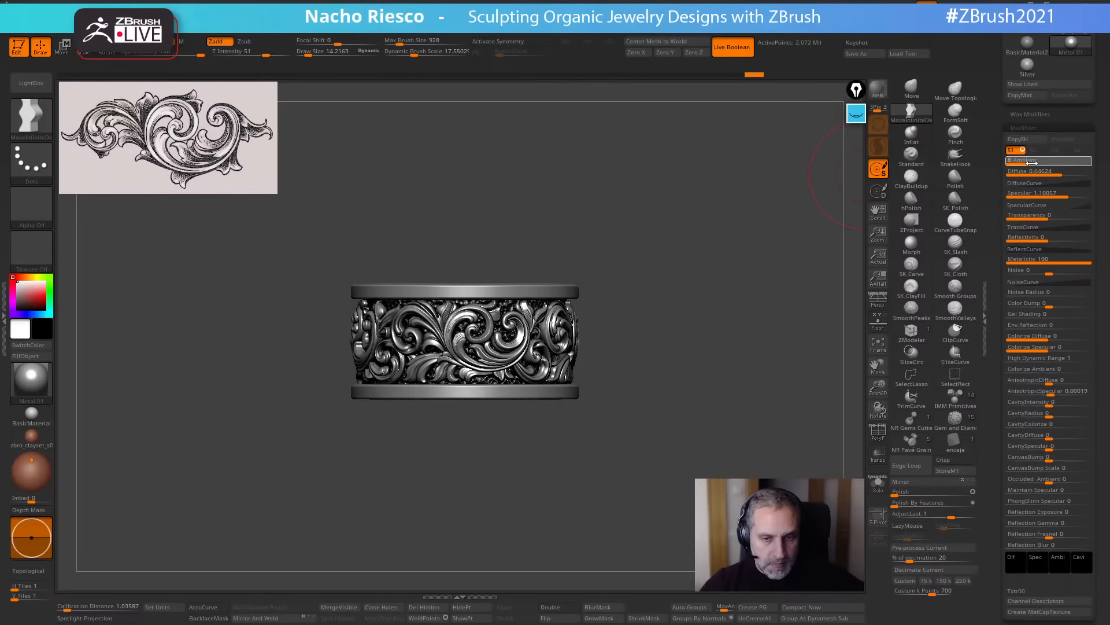
{"action": "left_click_drag", "start_coordinate": [765, 417], "coordinate": [866, 383]}
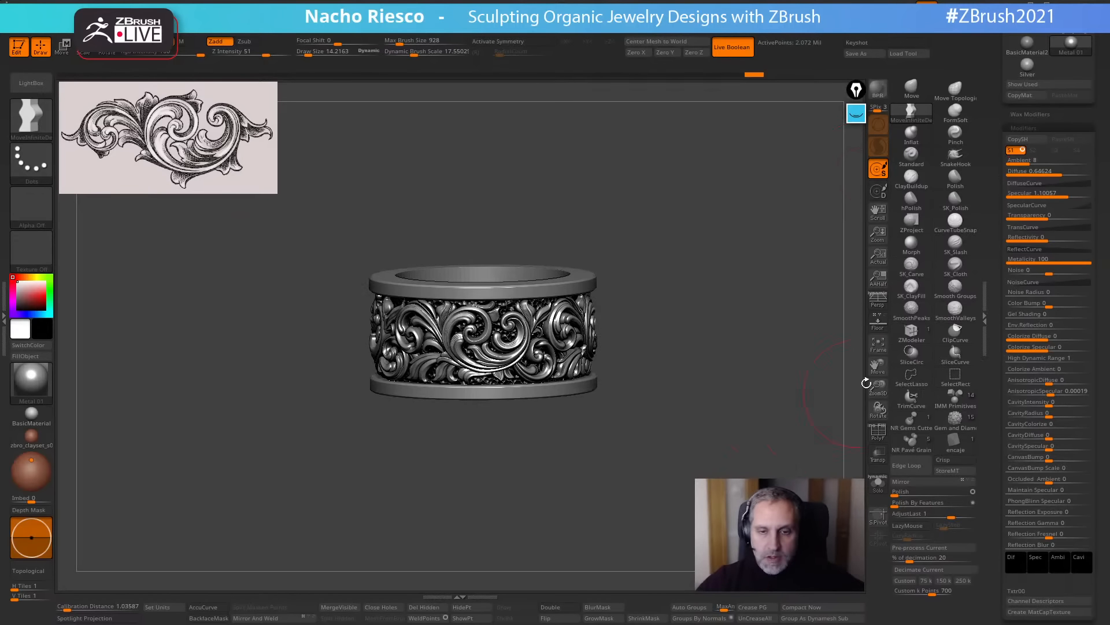
Show the floor grid while viewing the ring from above and hide it again.
{"action": "left_click", "coordinate": [883, 328]}
{"action": "left_click", "coordinate": [884, 327]}
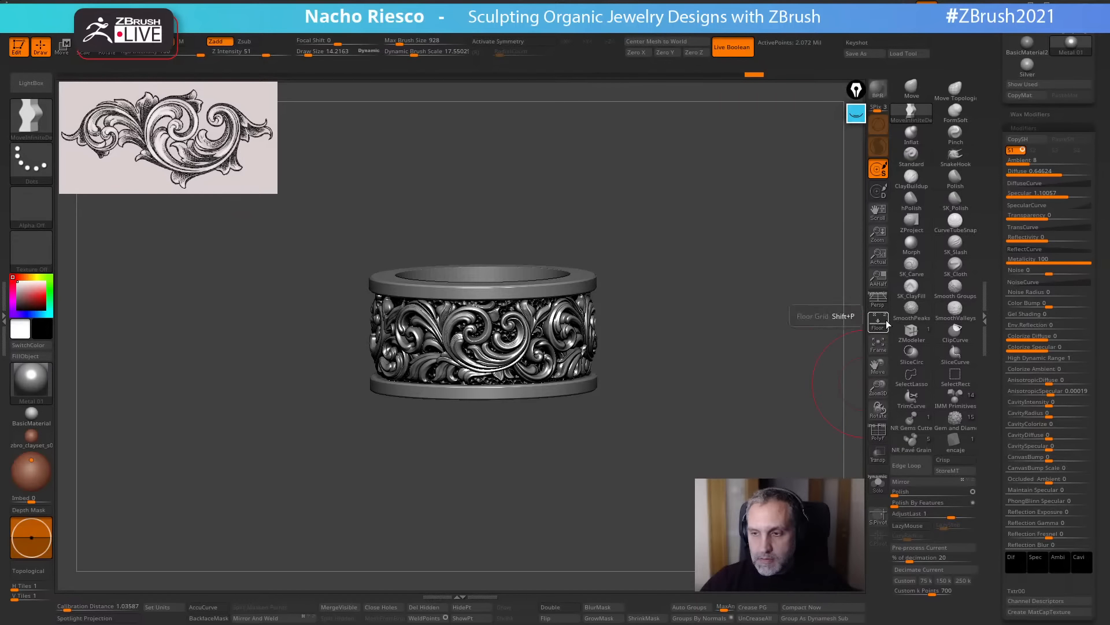
{"action": "left_click", "coordinate": [881, 328]}
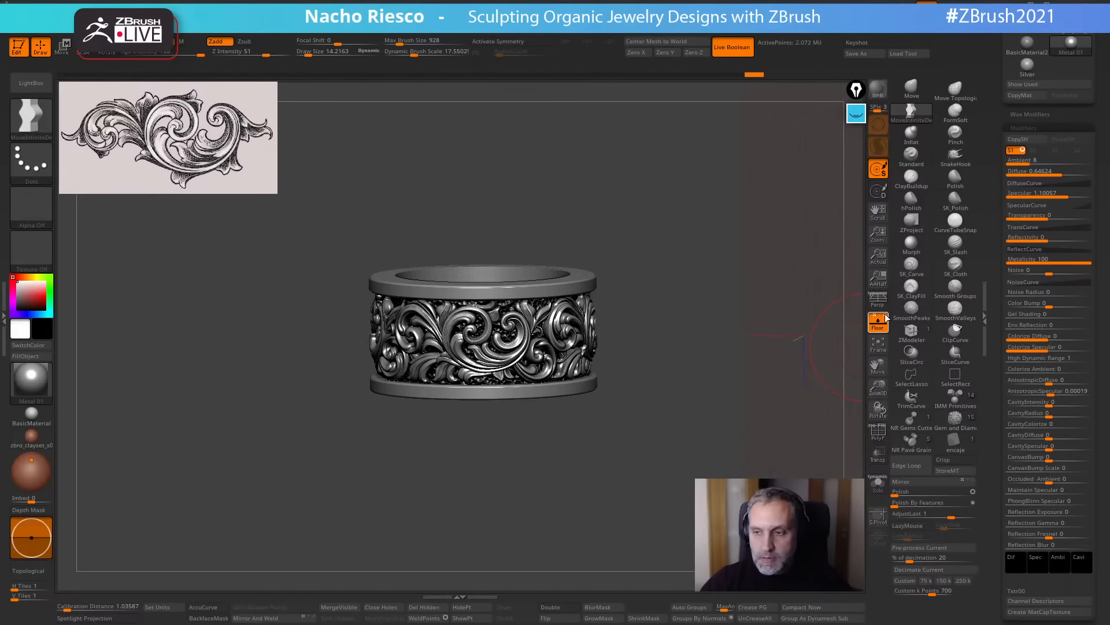
{"action": "left_click_drag", "start_coordinate": [776, 386], "coordinate": [710, 504]}
{"action": "left_click", "coordinate": [879, 323]}
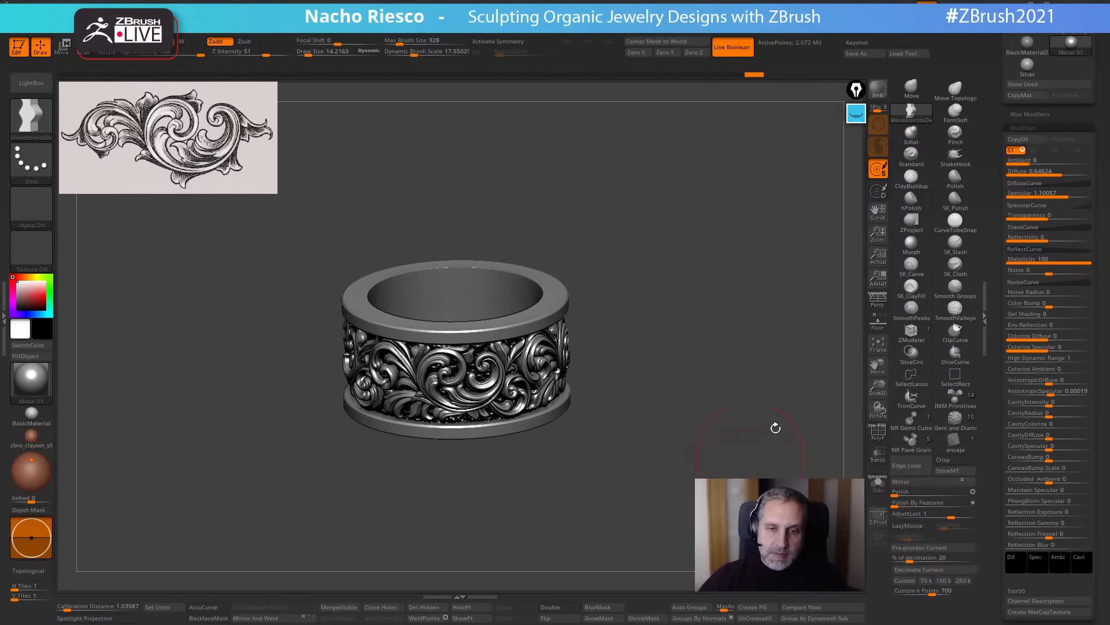
Render the ring with Best Preview Render and inspect the ornaments from several angles.
{"action": "left_click_drag", "start_coordinate": [991, 217], "coordinate": [999, 301]}
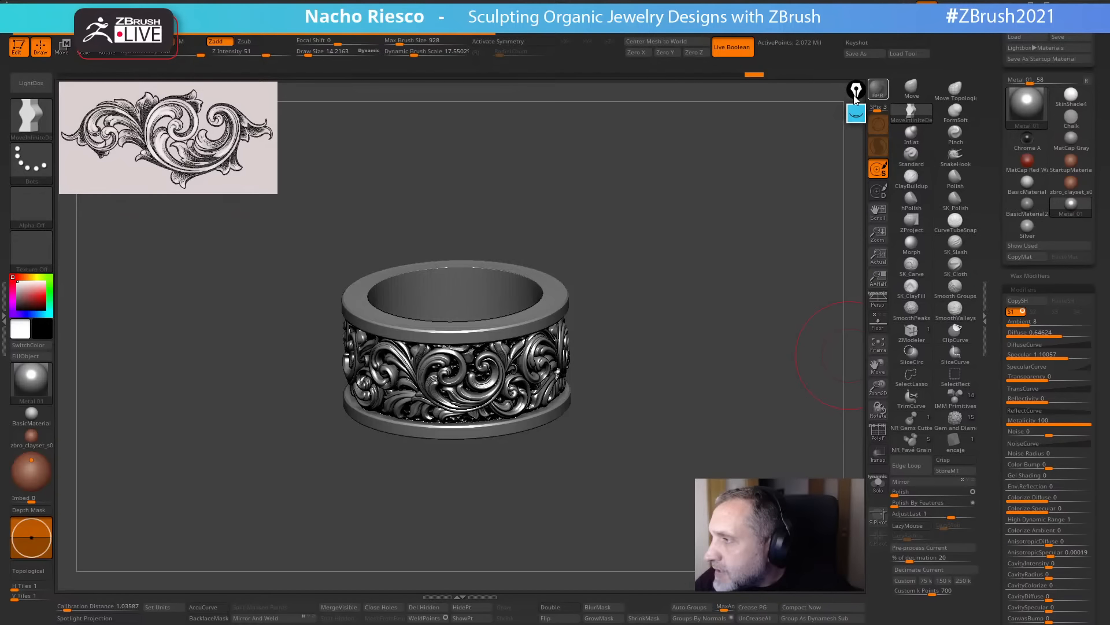
{"action": "left_click", "coordinate": [877, 89]}
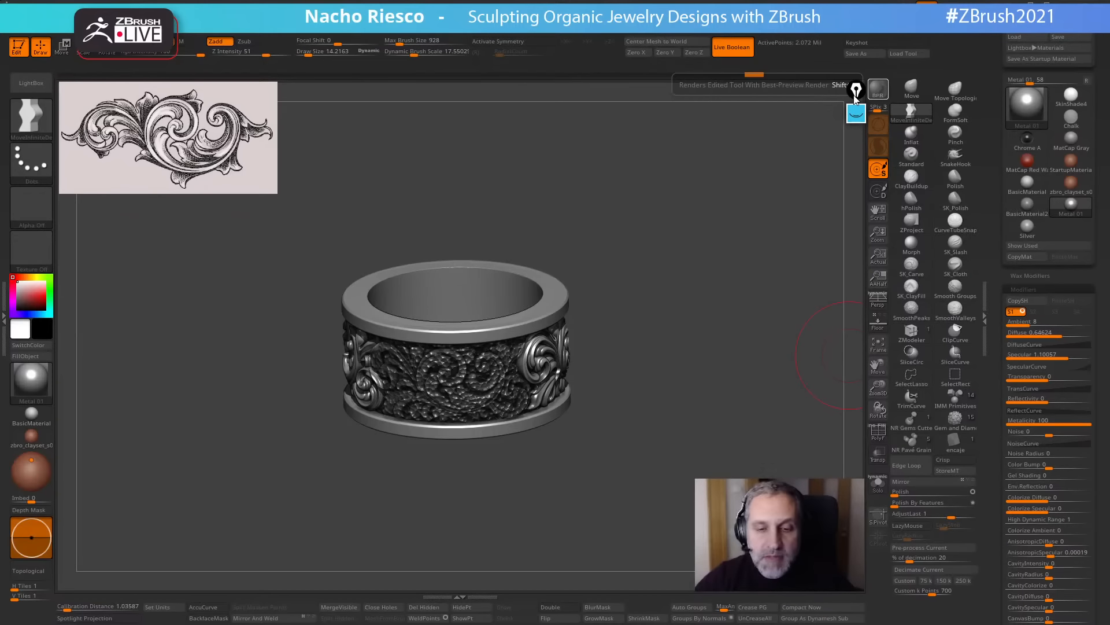
{"action": "left_click_drag", "start_coordinate": [708, 431], "coordinate": [678, 512]}
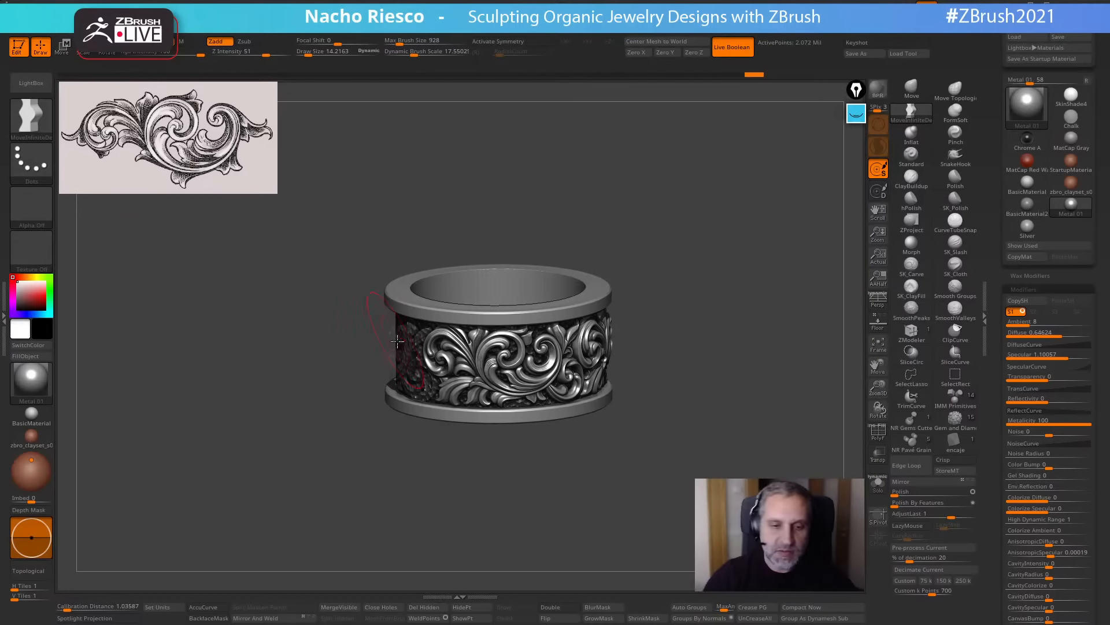
{"action": "left_click_drag", "start_coordinate": [550, 528], "coordinate": [544, 532]}
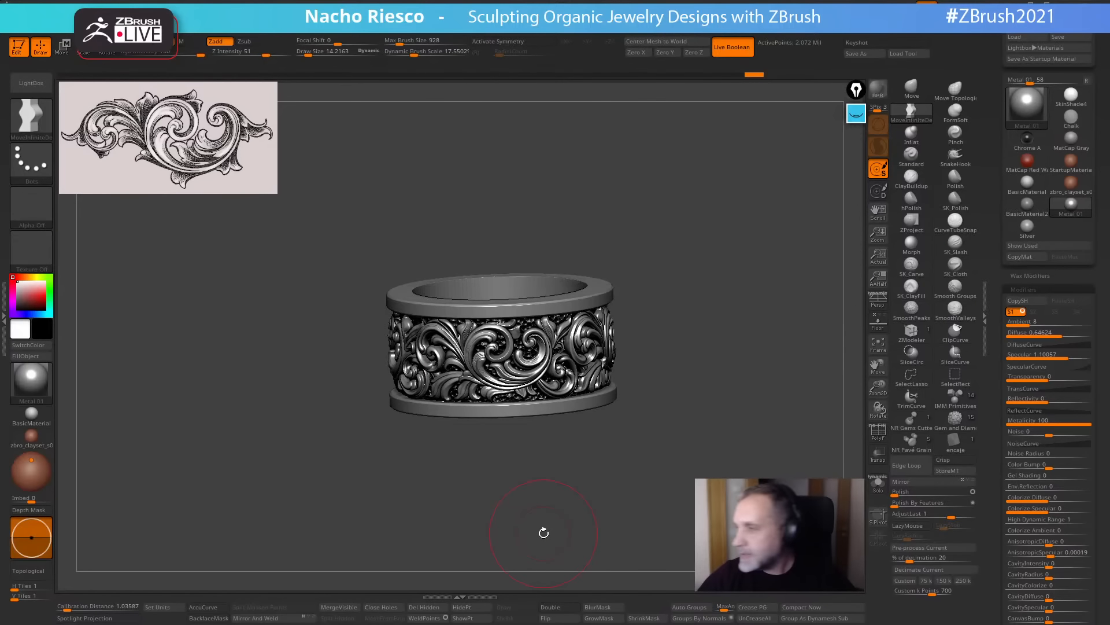
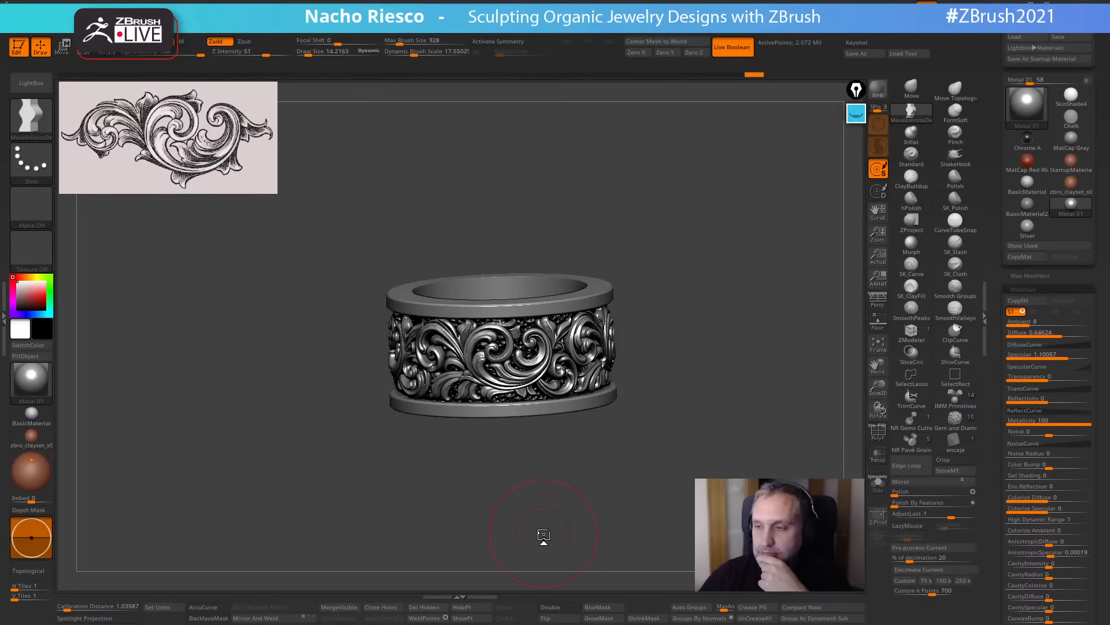
Select the Merged_Baroque Ring_5 ornament subtool and convert its four-repeat array mesh into real geometry.
{"action": "left_click_drag", "start_coordinate": [999, 313], "coordinate": [1003, 362]}
{"action": "left_click_drag", "start_coordinate": [1001, 47], "coordinate": [1017, 37]}
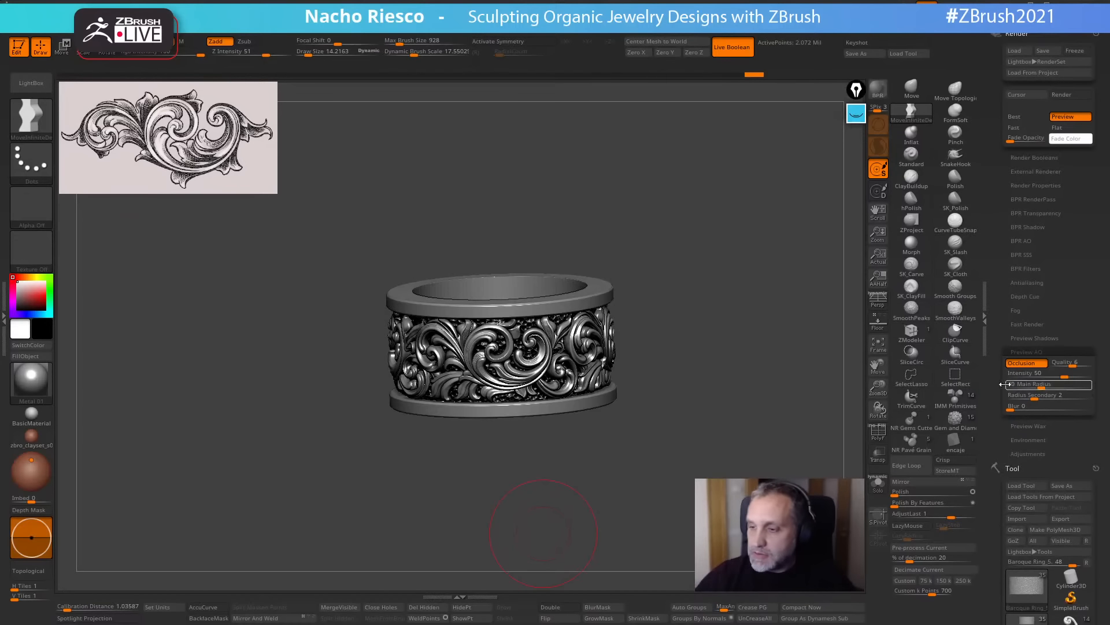
{"action": "left_click_drag", "start_coordinate": [999, 416], "coordinate": [1005, 307]}
{"action": "left_click_drag", "start_coordinate": [994, 435], "coordinate": [996, 198]}
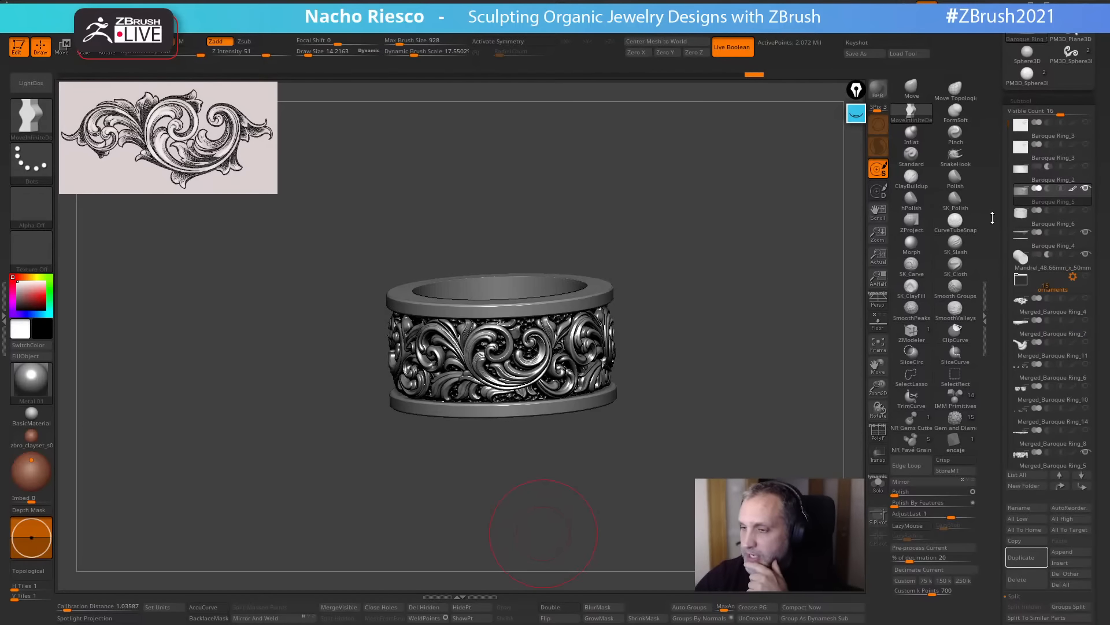
{"action": "left_click_drag", "start_coordinate": [1004, 107], "coordinate": [1004, 335]}
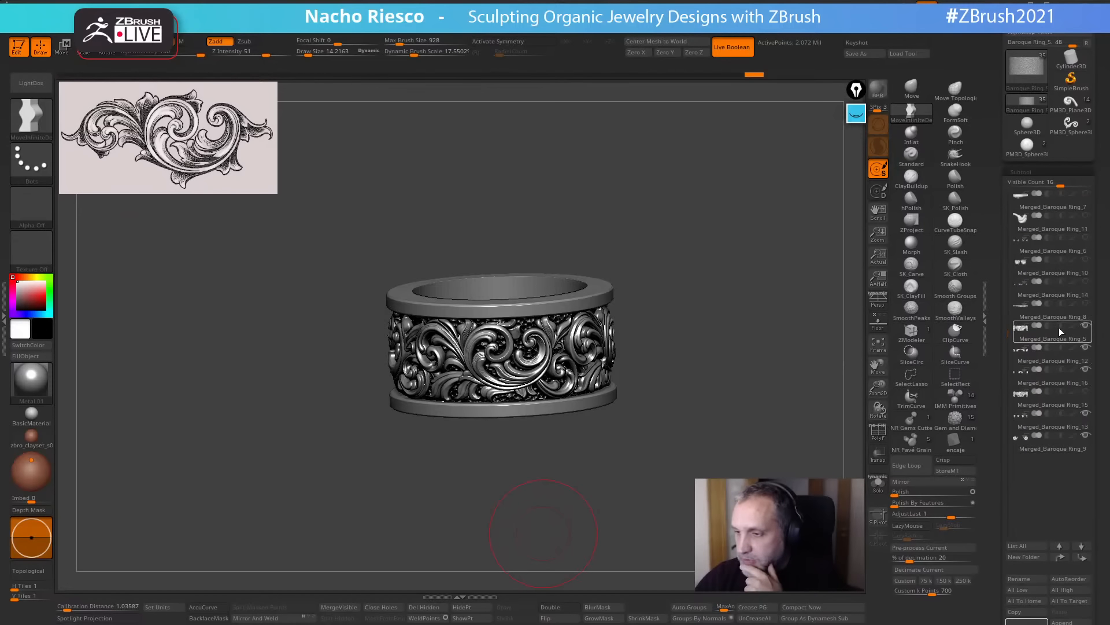
{"action": "left_click_drag", "start_coordinate": [999, 444], "coordinate": [996, 315]}
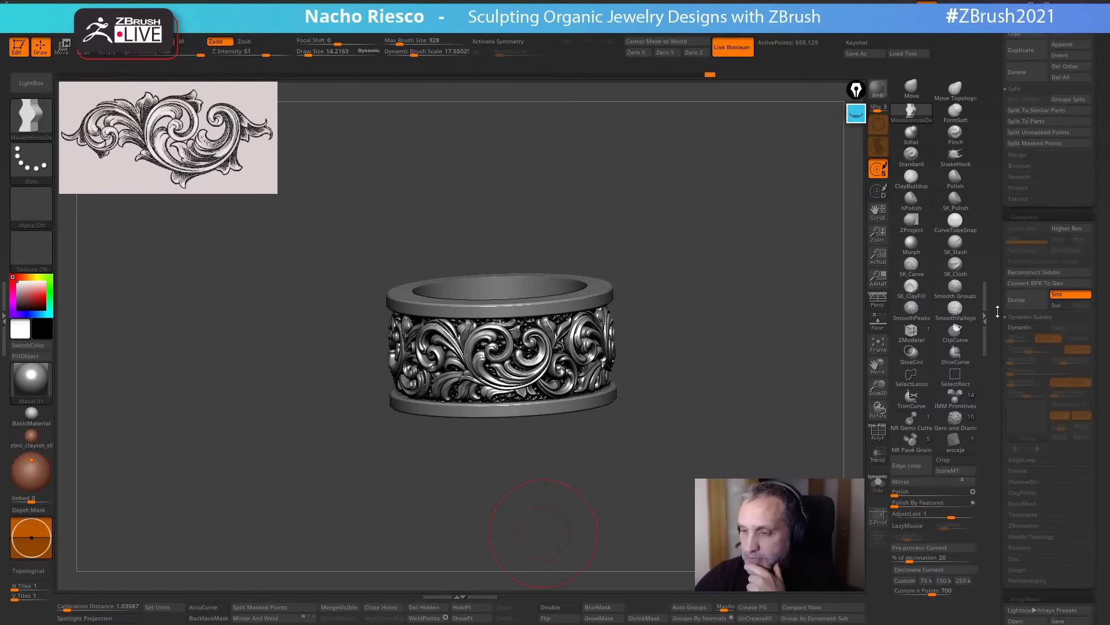
{"action": "left_click_drag", "start_coordinate": [994, 463], "coordinate": [999, 378]}
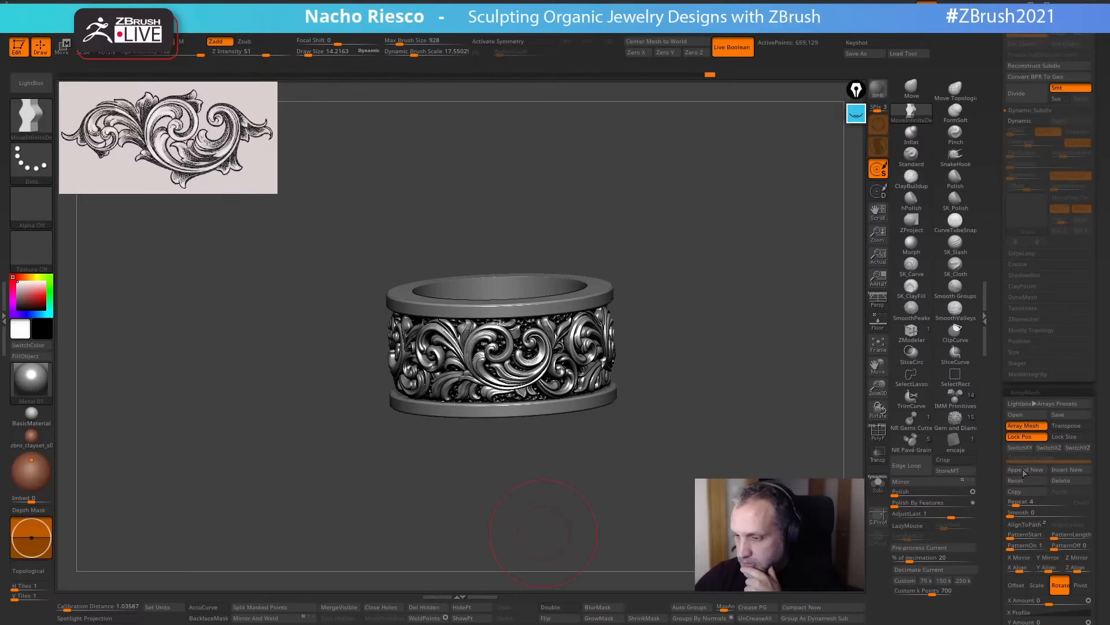
{"action": "left_click_drag", "start_coordinate": [995, 489], "coordinate": [1000, 386]}
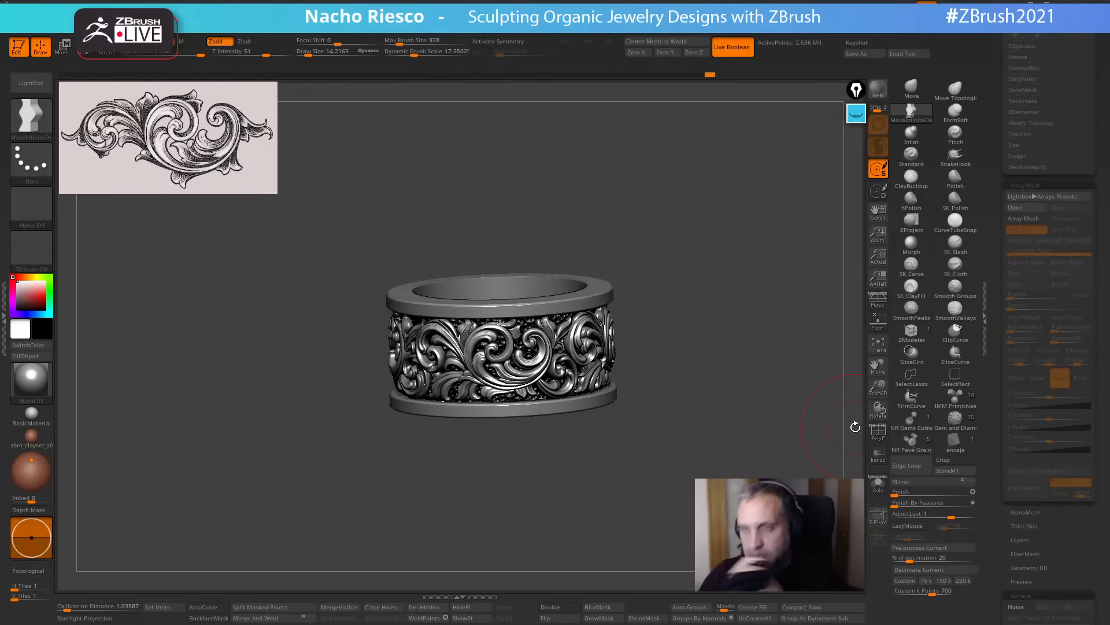
Select the Merged_Baroque Ring_12 ornament subtool and convert its array mesh into real geometry.
{"action": "left_click_drag", "start_coordinate": [994, 224], "coordinate": [1003, 404]}
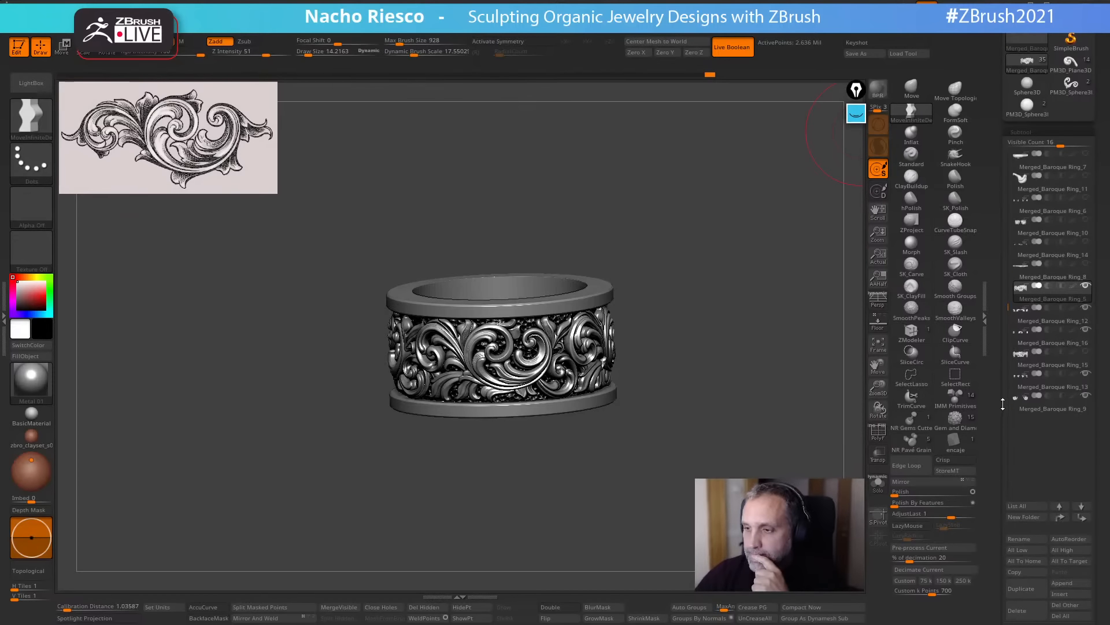
{"action": "left_click", "coordinate": [1063, 320]}
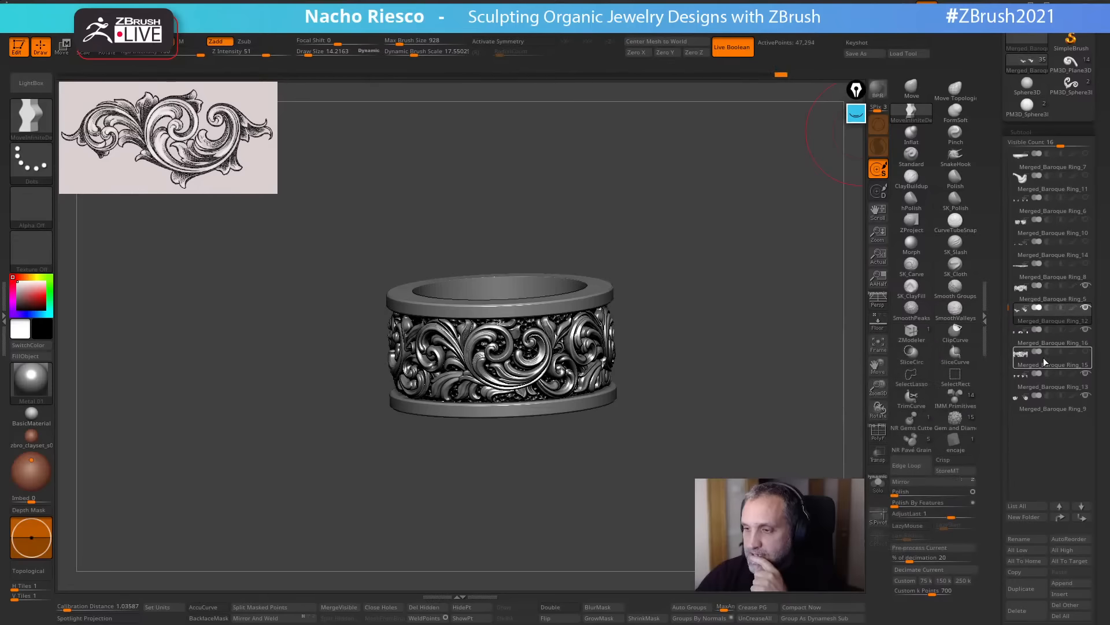
{"action": "left_click_drag", "start_coordinate": [1001, 405], "coordinate": [995, 229]}
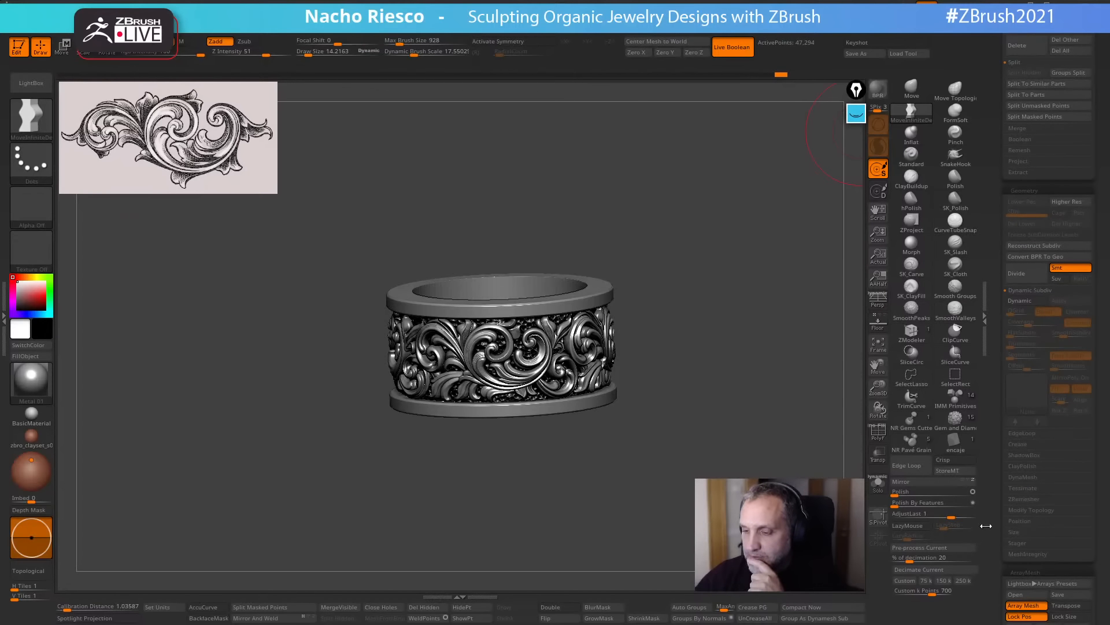
{"action": "left_click_drag", "start_coordinate": [986, 526], "coordinate": [994, 388]}
{"action": "left_click", "coordinate": [1027, 452]}
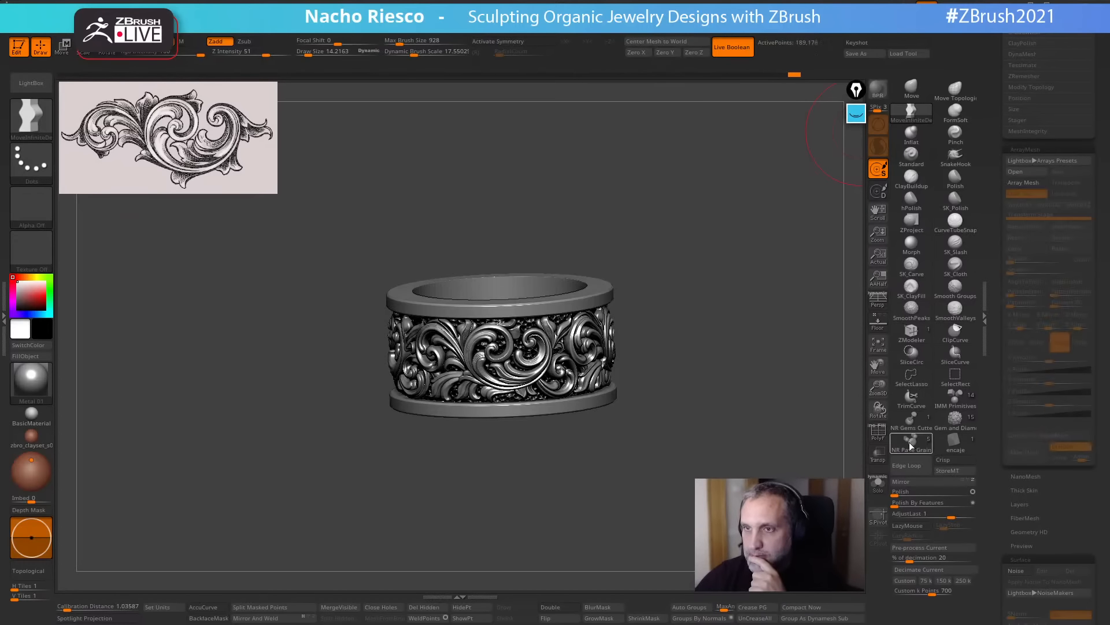
Select the next visible ornament subtool and turn its four-repeat array mesh into real geometry.
{"action": "left_click_drag", "start_coordinate": [996, 266], "coordinate": [1002, 428]}
{"action": "left_click_drag", "start_coordinate": [1005, 269], "coordinate": [1000, 360]}
{"action": "left_click", "coordinate": [1066, 292]}
{"action": "scroll", "coordinate": [998, 403], "scroll_direction": "down", "scroll_amount": 6}
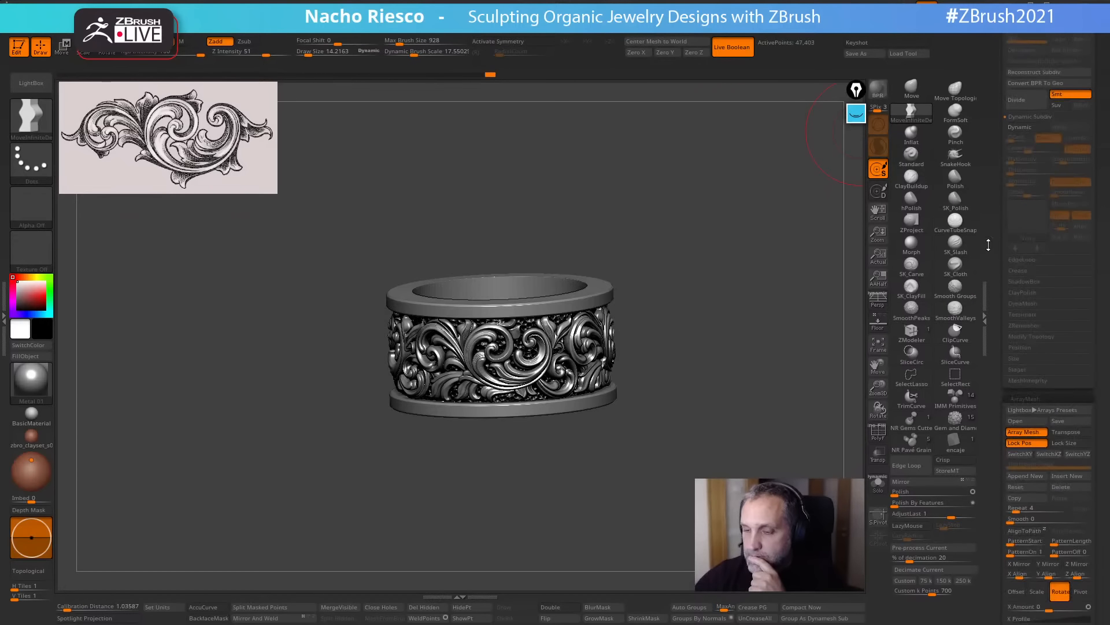
{"action": "left_click", "coordinate": [1027, 475]}
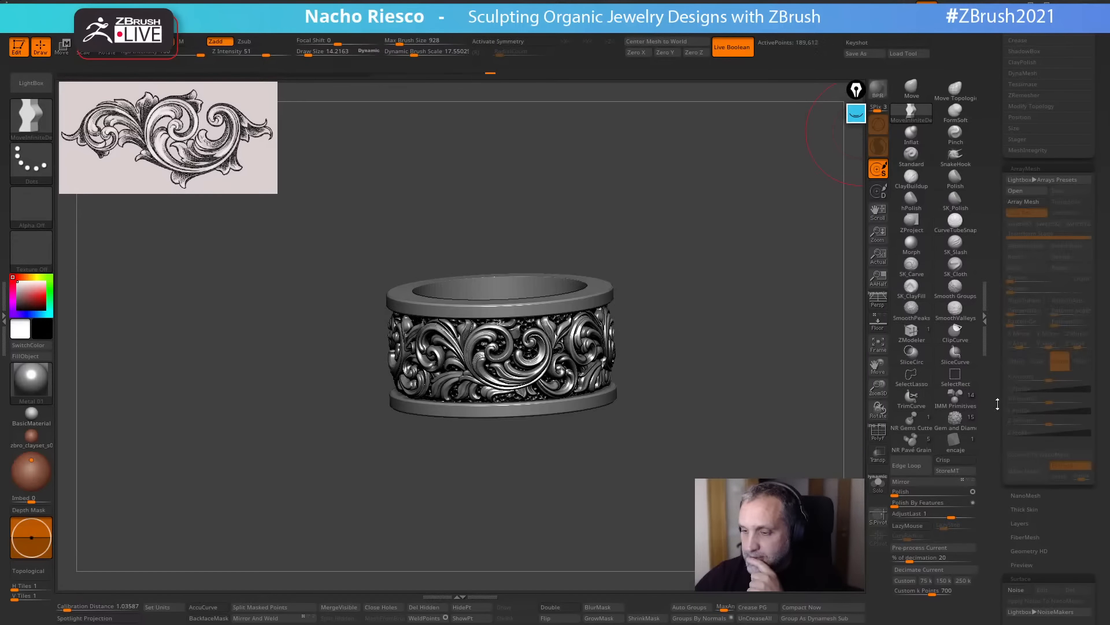
Select the Merged_Baroque Ring_9 ornament subtool and make its four-repeat array a real mesh.
{"action": "scroll", "coordinate": [1050, 232], "scroll_direction": "up", "scroll_amount": 6}
{"action": "left_click", "coordinate": [1056, 188]}
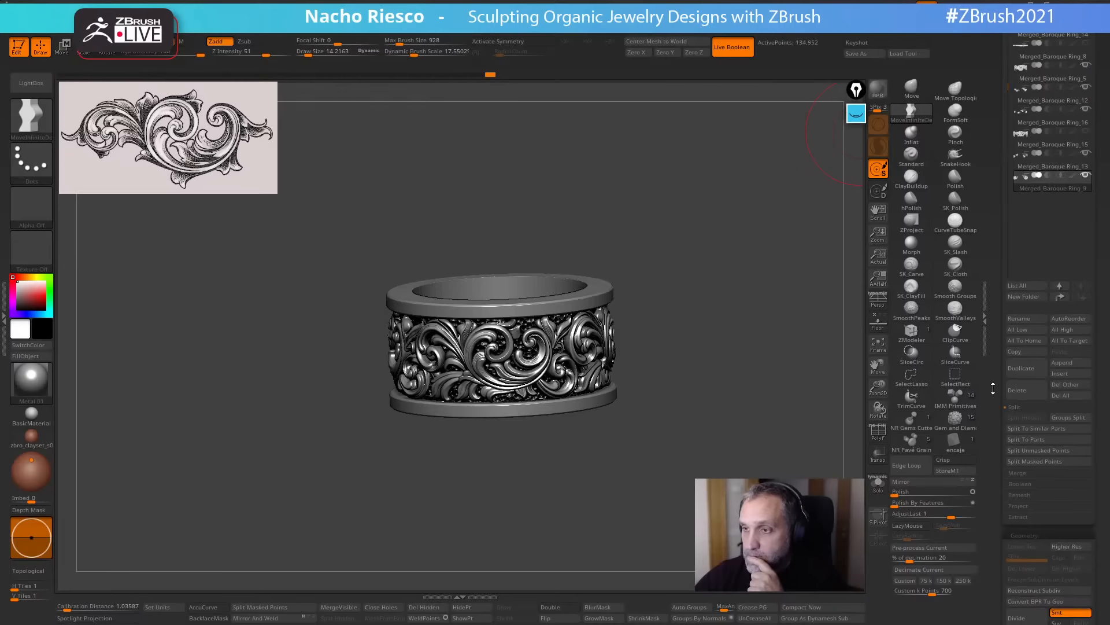
{"action": "scroll", "coordinate": [996, 239], "scroll_direction": "down", "scroll_amount": 6}
{"action": "scroll", "coordinate": [1015, 526], "scroll_direction": "down", "scroll_amount": 3}
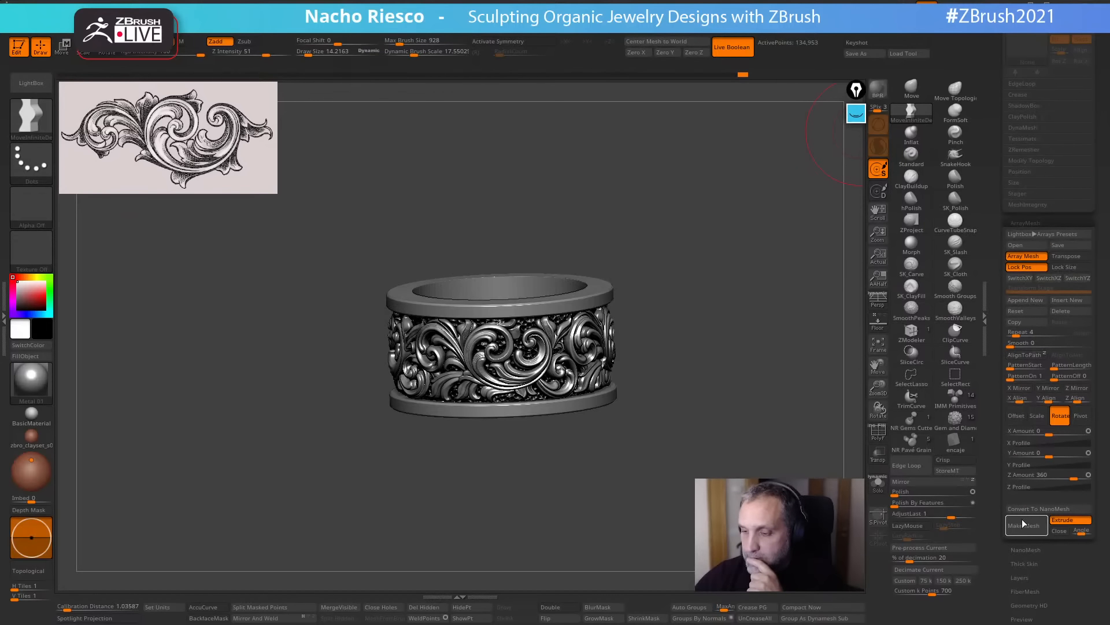
{"action": "left_click", "coordinate": [1023, 525]}
{"action": "scroll", "coordinate": [1006, 538], "scroll_direction": "up", "scroll_amount": 6}
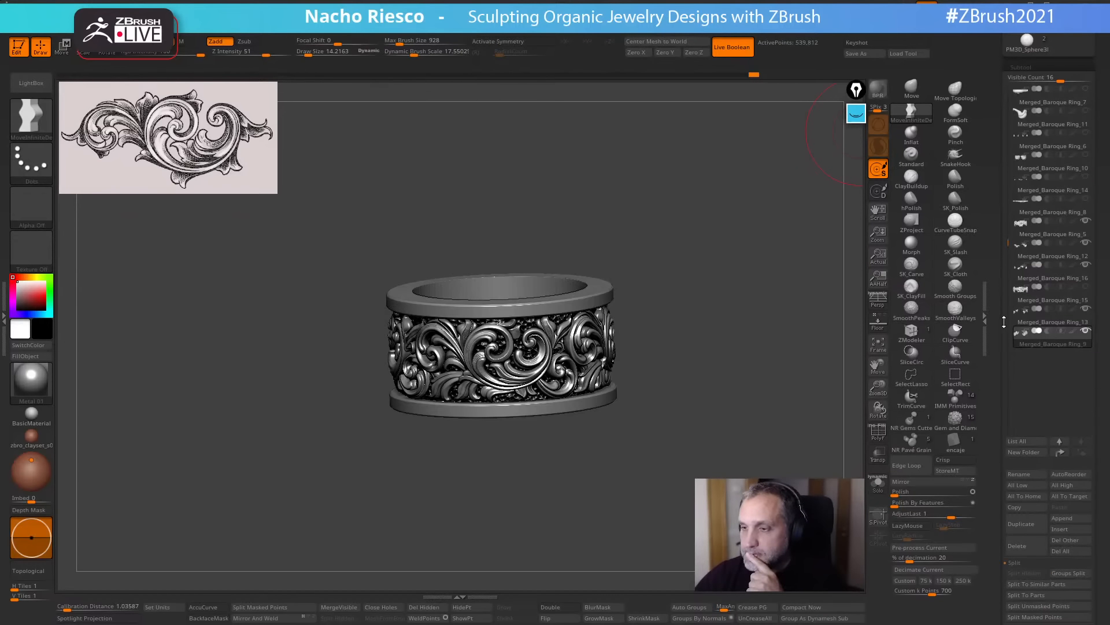
Select the mandrel cylinder subtool that cuts the ring's bore and isolate it in Solo mode.
{"action": "left_click_drag", "start_coordinate": [1004, 313], "coordinate": [1004, 318]}
{"action": "left_click_drag", "start_coordinate": [809, 393], "coordinate": [824, 451]}
{"action": "left_click_drag", "start_coordinate": [996, 260], "coordinate": [1008, 228]}
{"action": "left_click", "coordinate": [1032, 212]}
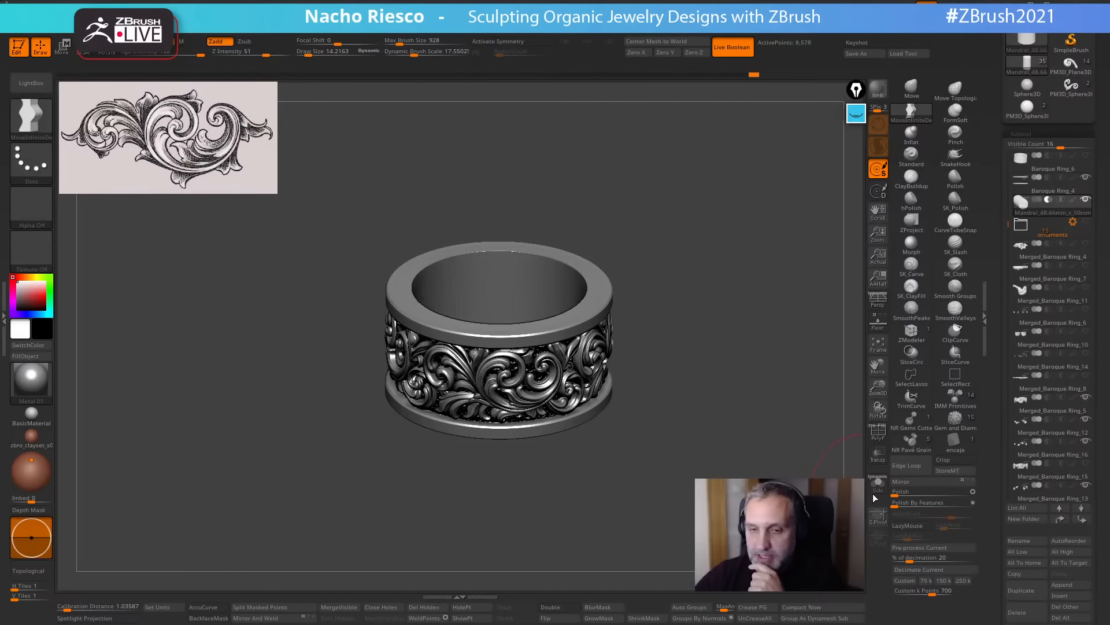
{"action": "left_click", "coordinate": [877, 486]}
{"action": "left_click_drag", "start_coordinate": [813, 477], "coordinate": [836, 483]}
{"action": "left_click_drag", "start_coordinate": [996, 500], "coordinate": [986, 351]}
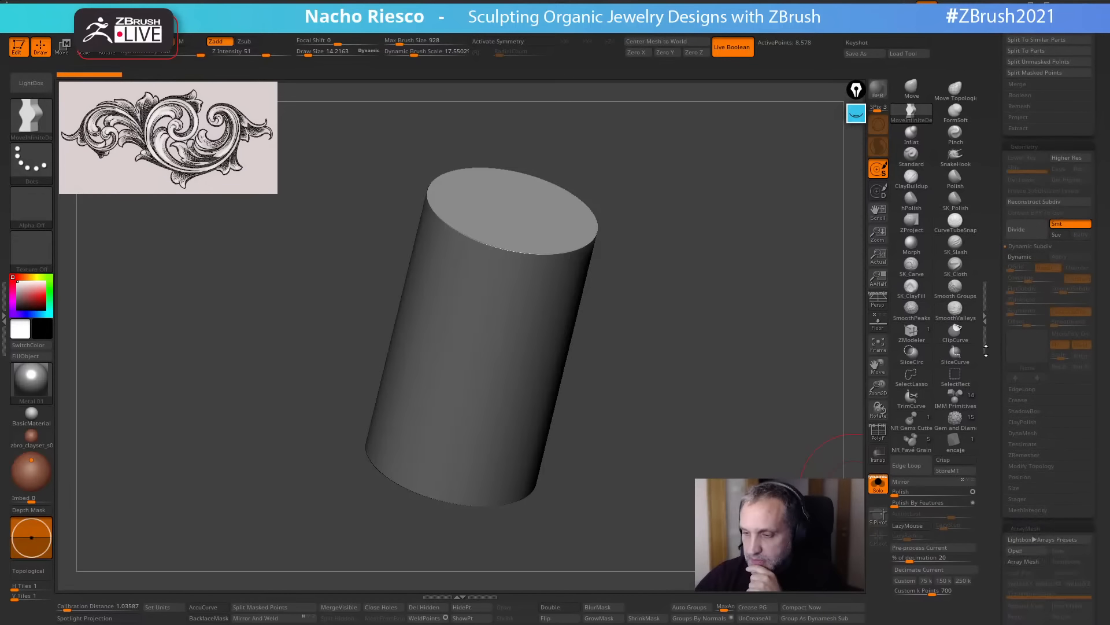
Enable Dynamic Subdiv on the mandrel with SmoothSubdiv 3 and show the whole ring again.
{"action": "scroll", "coordinate": [1050, 472], "scroll_direction": "down", "scroll_amount": 5}
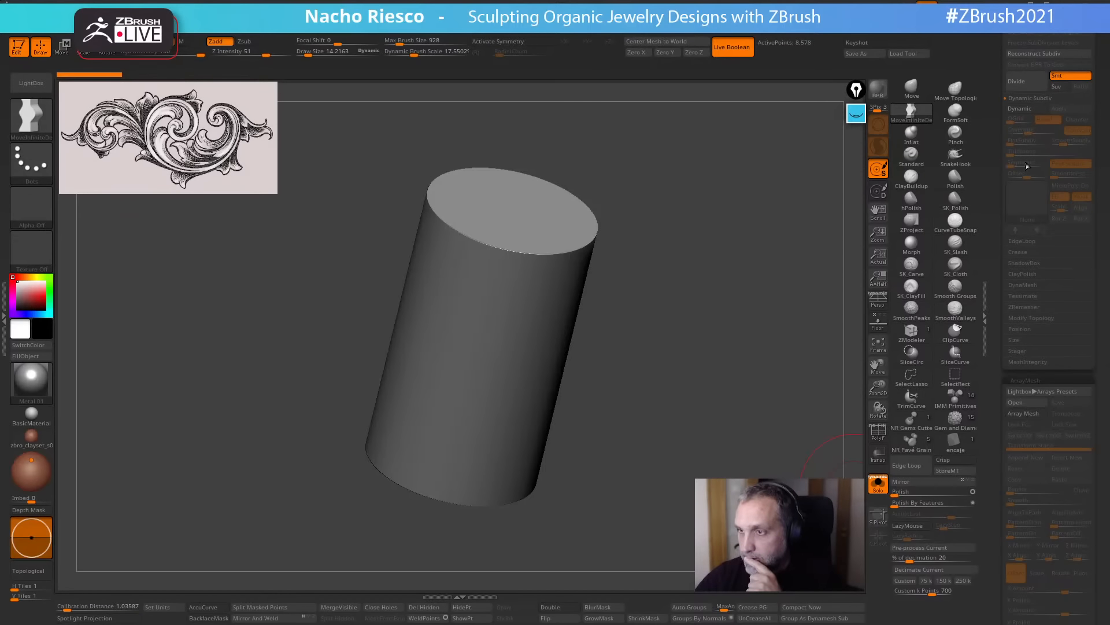
{"action": "left_click_drag", "start_coordinate": [1001, 77], "coordinate": [1001, 176]}
{"action": "left_click", "coordinate": [1041, 198]}
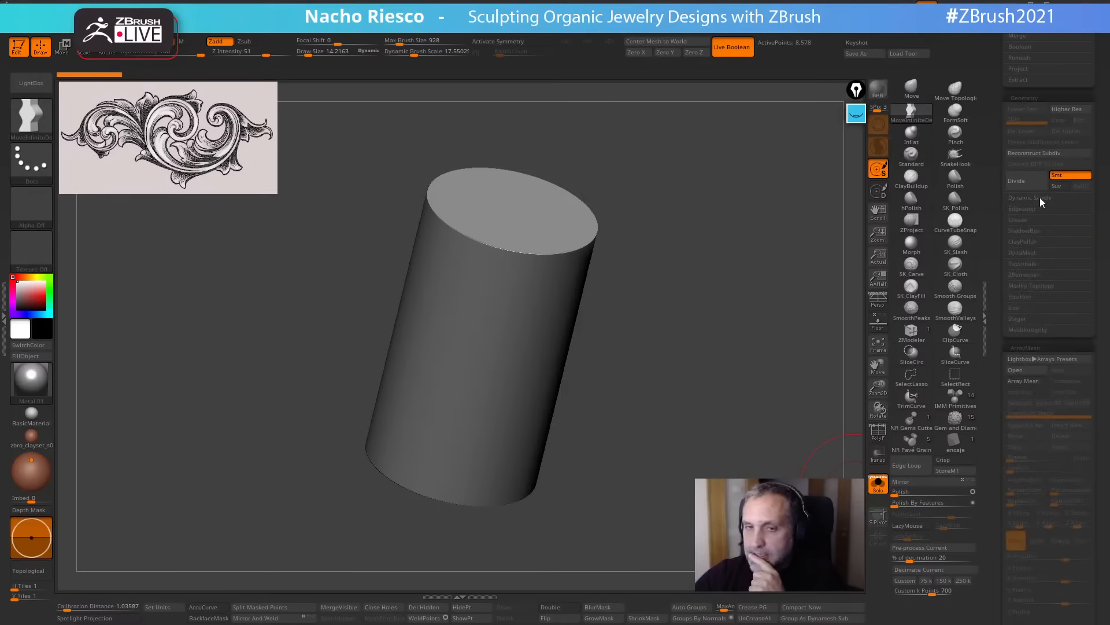
{"action": "left_click", "coordinate": [1033, 197]}
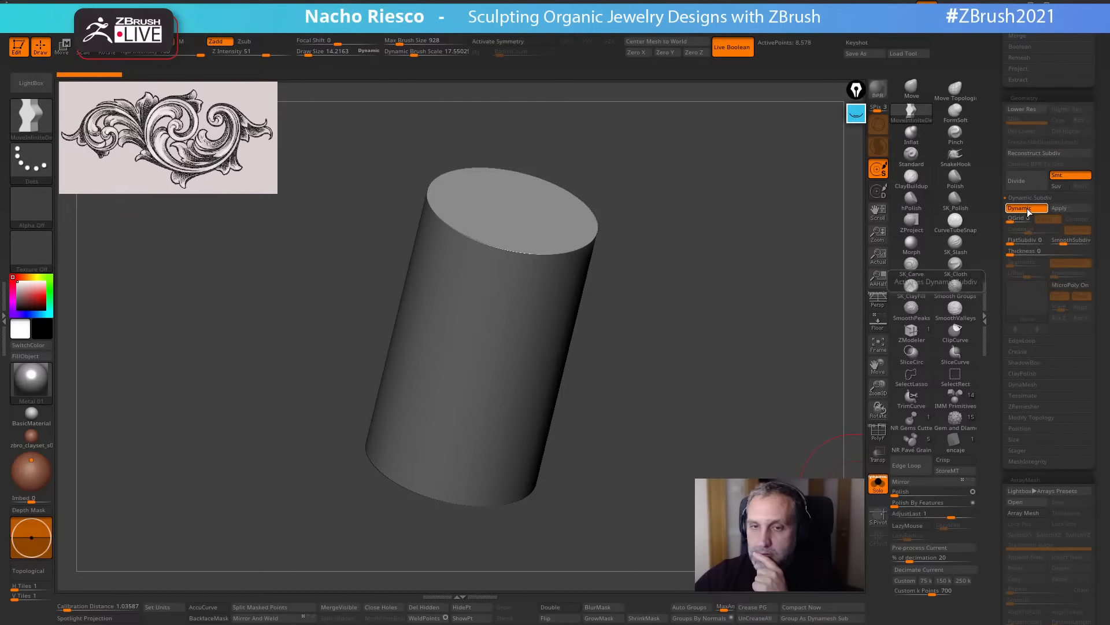
{"action": "left_click", "coordinate": [1068, 241]}
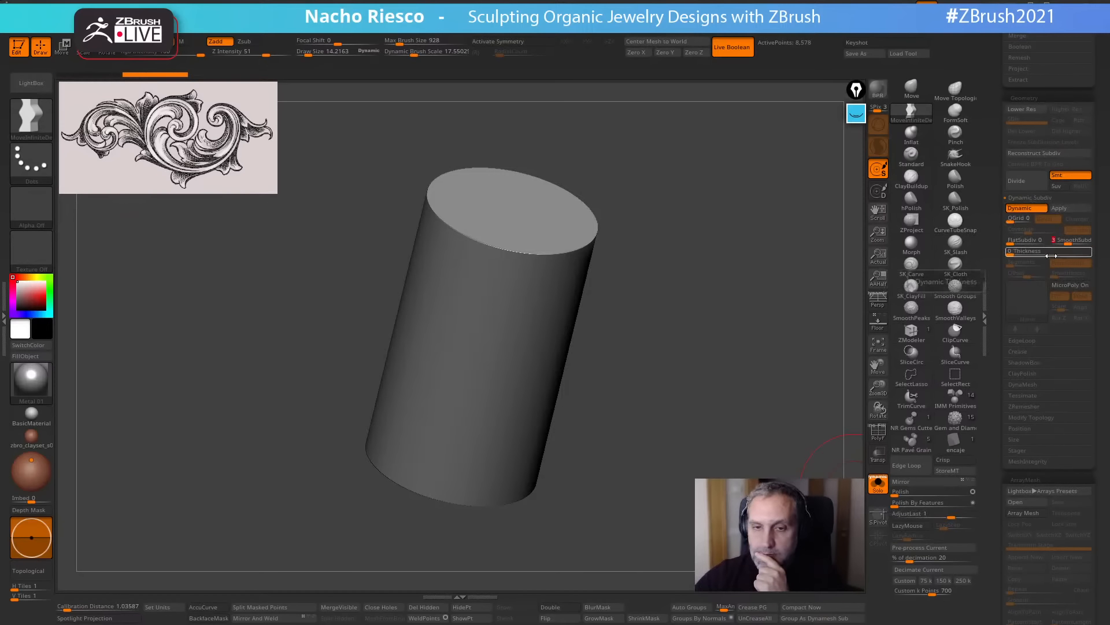
{"action": "left_click", "coordinate": [877, 484]}
Make a Boolean mesh of the visible ring parts with DSDiv enabled.
{"action": "left_click_drag", "start_coordinate": [789, 476], "coordinate": [801, 457]}
{"action": "scroll", "coordinate": [993, 241], "scroll_direction": "up", "scroll_amount": 10}
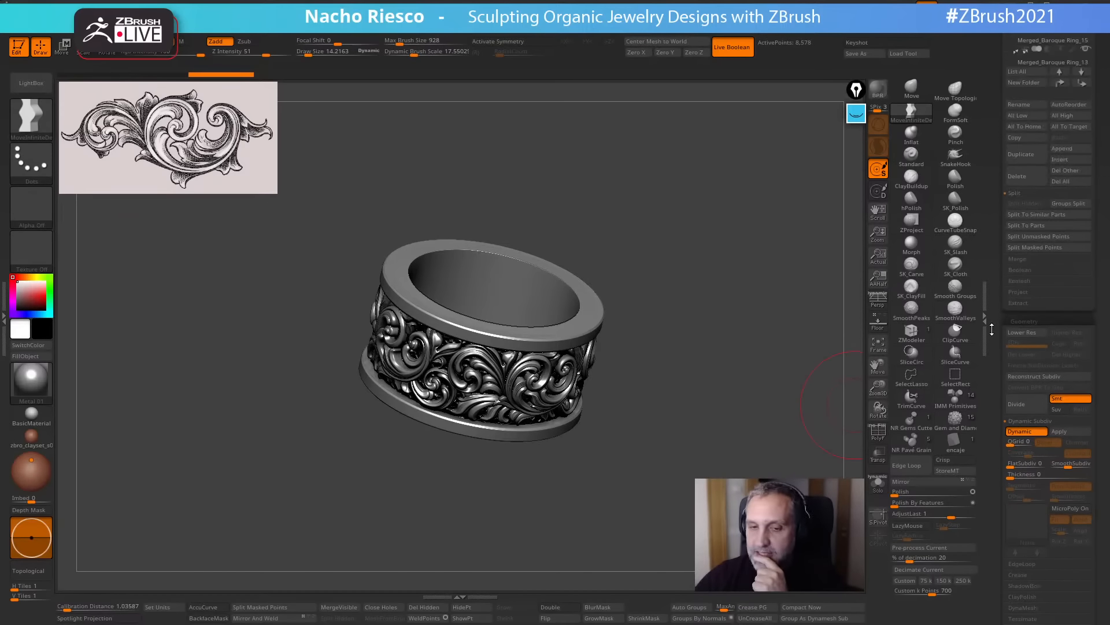
{"action": "left_click", "coordinate": [1031, 424]}
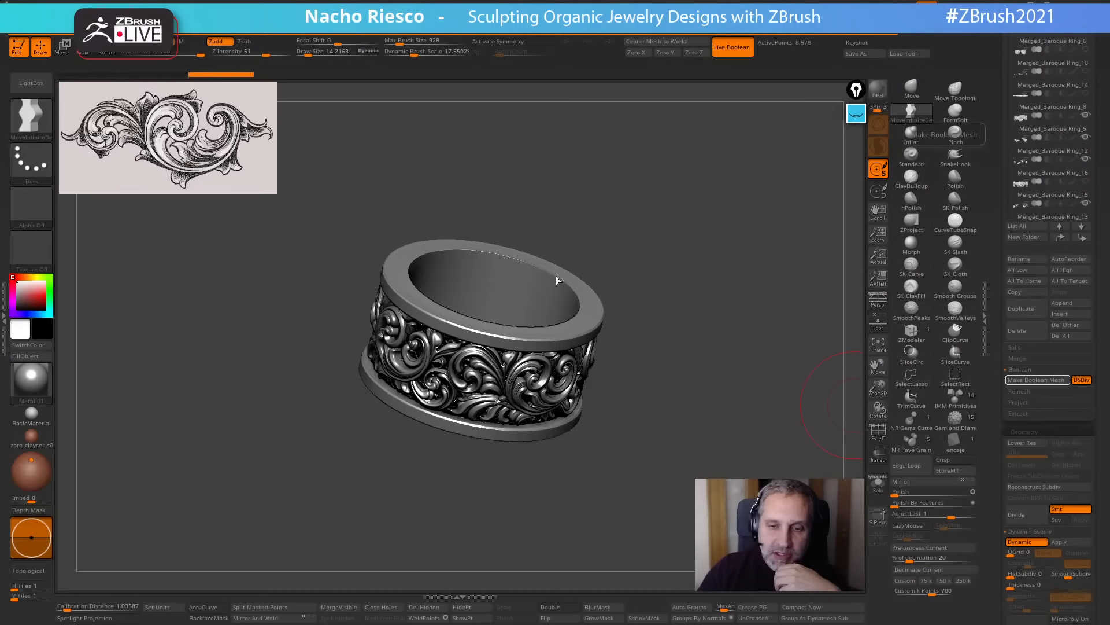
Inspect the ring's rims, smooth inner bore and ornaments up close from several angles.
{"action": "mouse_move", "coordinate": [705, 331]}
{"action": "left_mouse_down"}
{"action": "mouse_move", "coordinate": [733, 312]}
{"action": "mouse_move", "coordinate": [739, 346]}
{"action": "mouse_move", "coordinate": [793, 346]}
{"action": "left_mouse_up"}
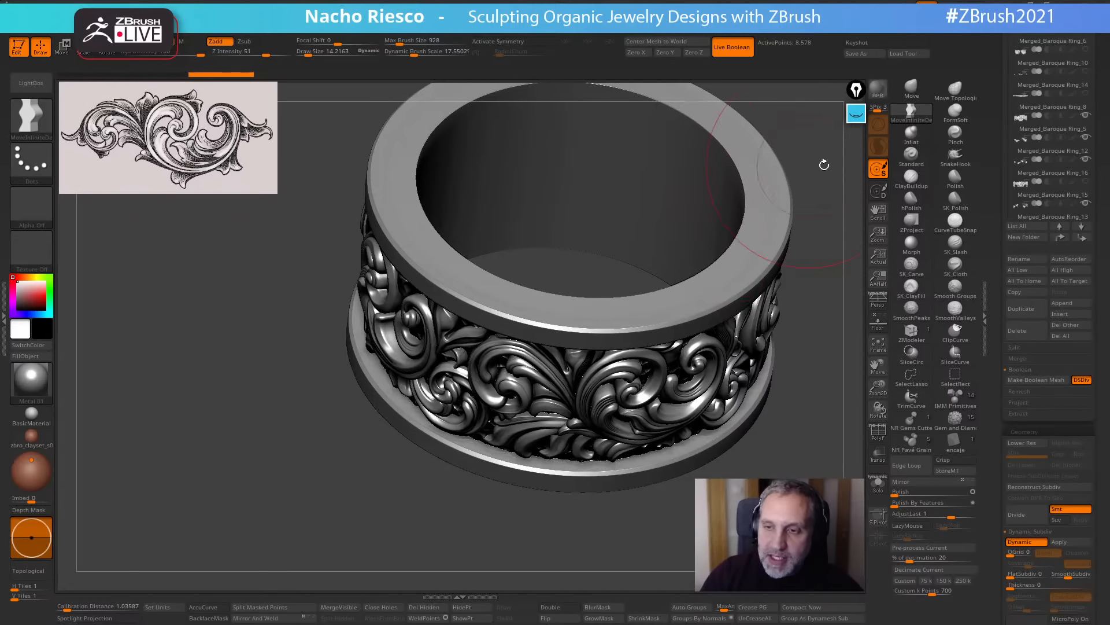
{"action": "mouse_move", "coordinate": [824, 165]}
{"action": "left_mouse_down", "text": "alt"}
{"action": "mouse_move", "coordinate": [759, 266]}
{"action": "mouse_move", "coordinate": [787, 256]}
{"action": "mouse_move", "coordinate": [825, 427]}
{"action": "mouse_move", "coordinate": [808, 352]}
{"action": "mouse_move", "coordinate": [824, 328]}
{"action": "left_mouse_up", "text": "alt"}
{"action": "left_click_drag", "start_coordinate": [791, 440], "coordinate": [687, 470]}
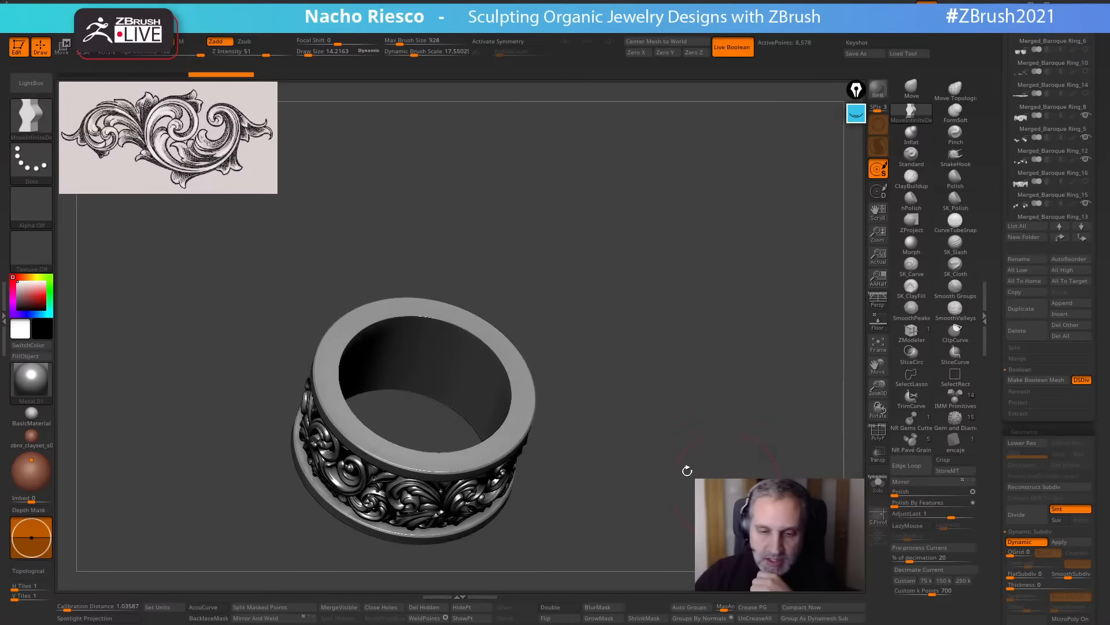
{"action": "left_click_drag", "start_coordinate": [603, 354], "coordinate": [624, 354]}
{"action": "left_click_drag", "start_coordinate": [639, 461], "coordinate": [587, 326], "text": "alt"}
{"action": "left_click_drag", "start_coordinate": [665, 359], "coordinate": [792, 341], "text": "alt"}
Draw short annotation marks at the ring's inner edge with the screen pen and clear them.
{"action": "mouse_move", "coordinate": [857, 306]}
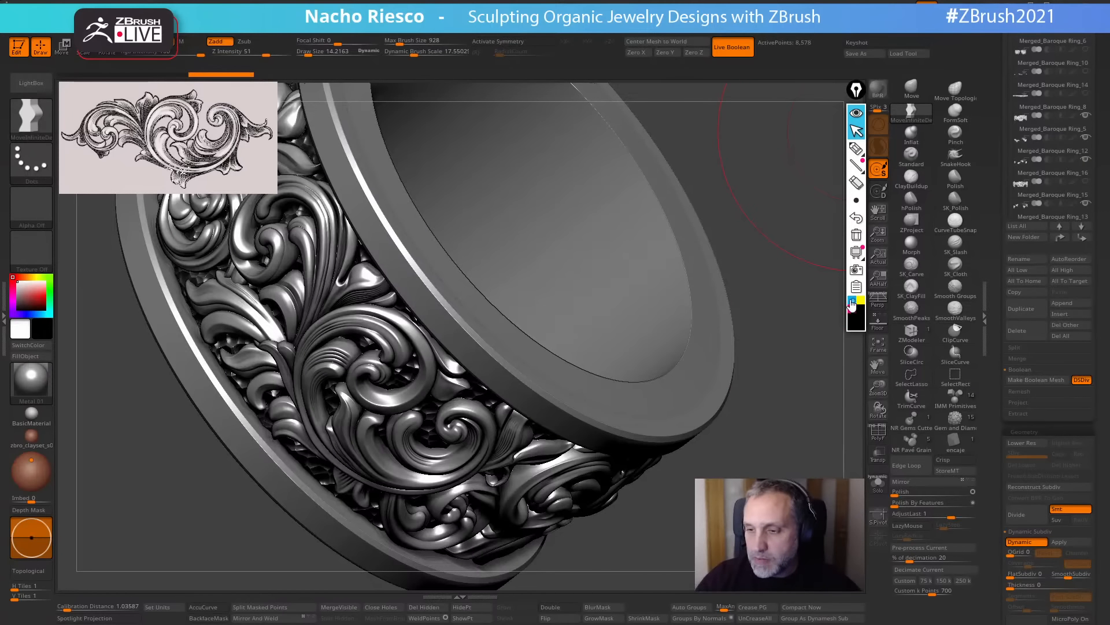
{"action": "left_click", "coordinate": [856, 148]}
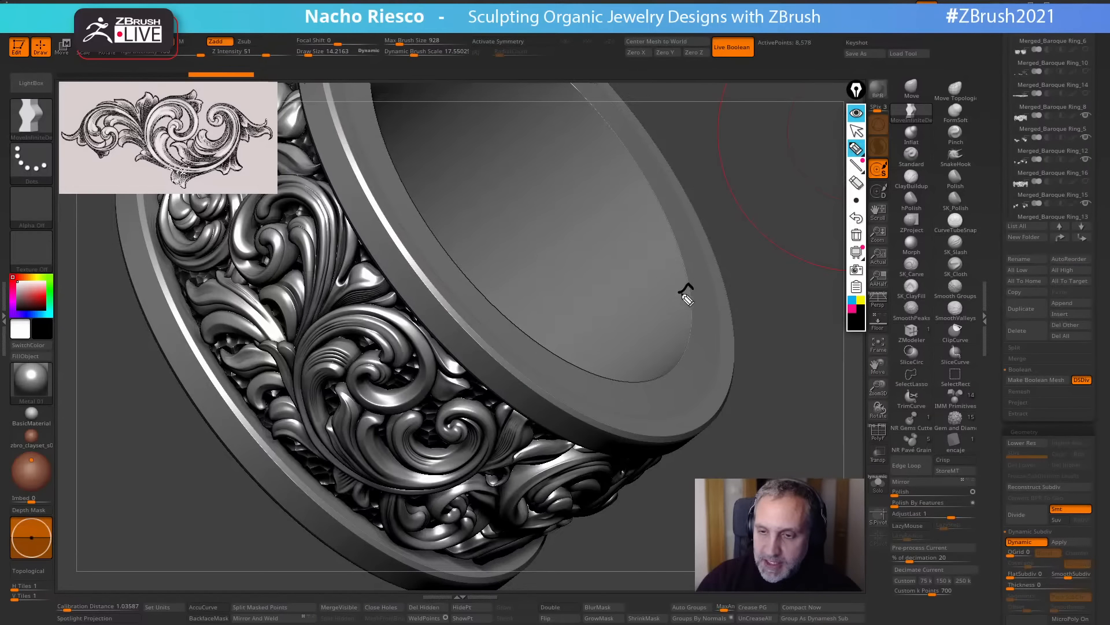
{"action": "left_click_drag", "start_coordinate": [678, 279], "coordinate": [686, 274]}
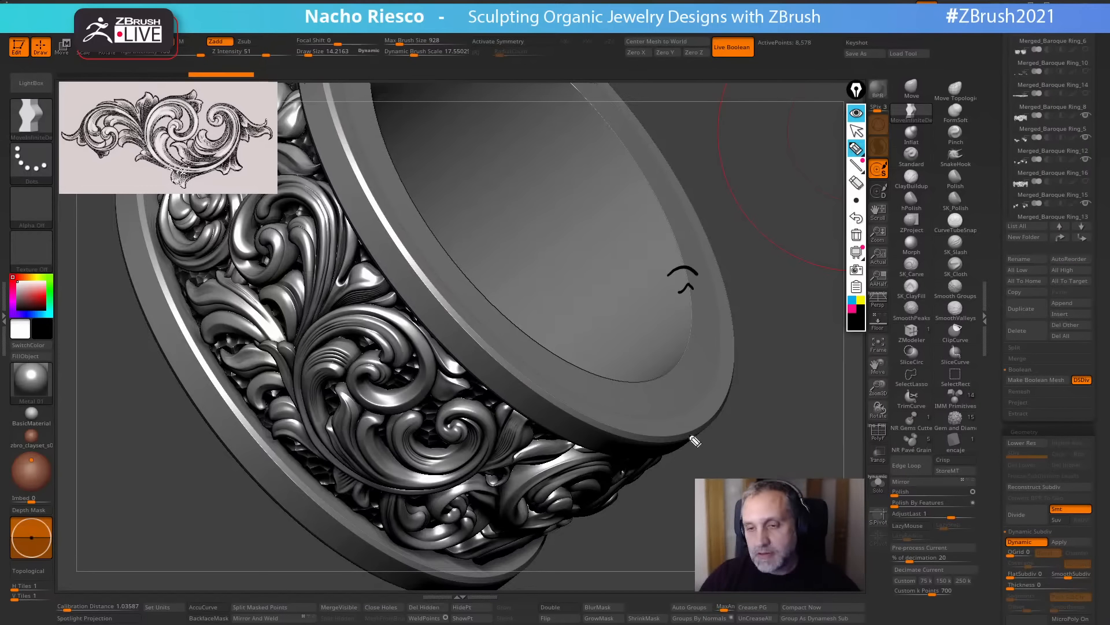
{"action": "right_click", "coordinate": [866, 228]}
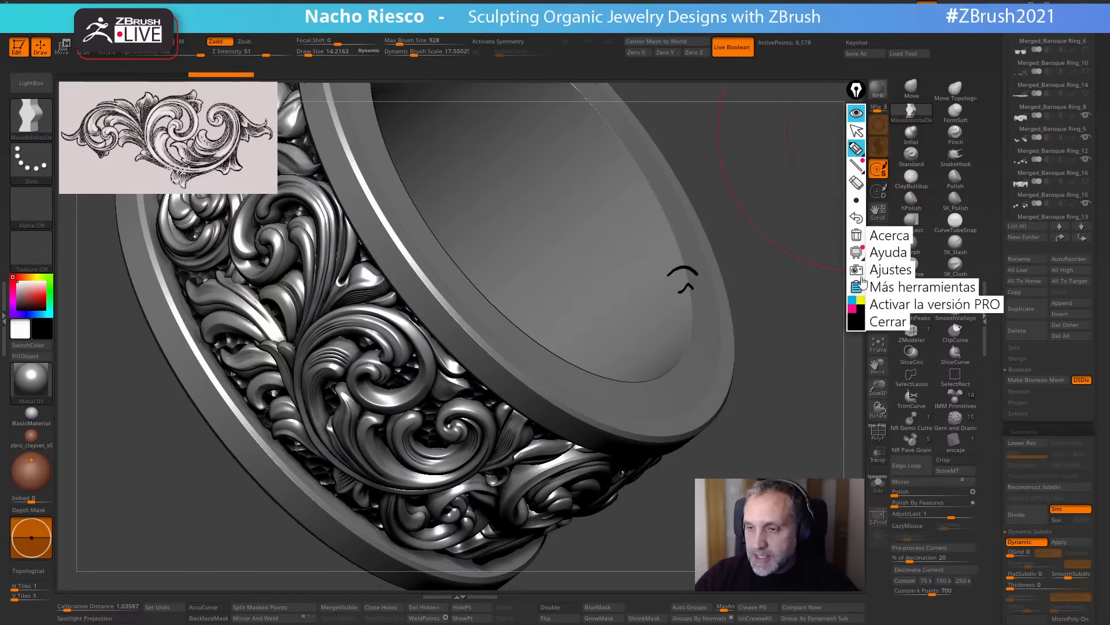
{"action": "left_click", "coordinate": [856, 235]}
{"action": "left_click", "coordinate": [856, 131]}
Switch to the merged Boolean result, the UMesh_Baroque Ring_5 tool.
{"action": "left_click_drag", "start_coordinate": [765, 370], "coordinate": [748, 318]}
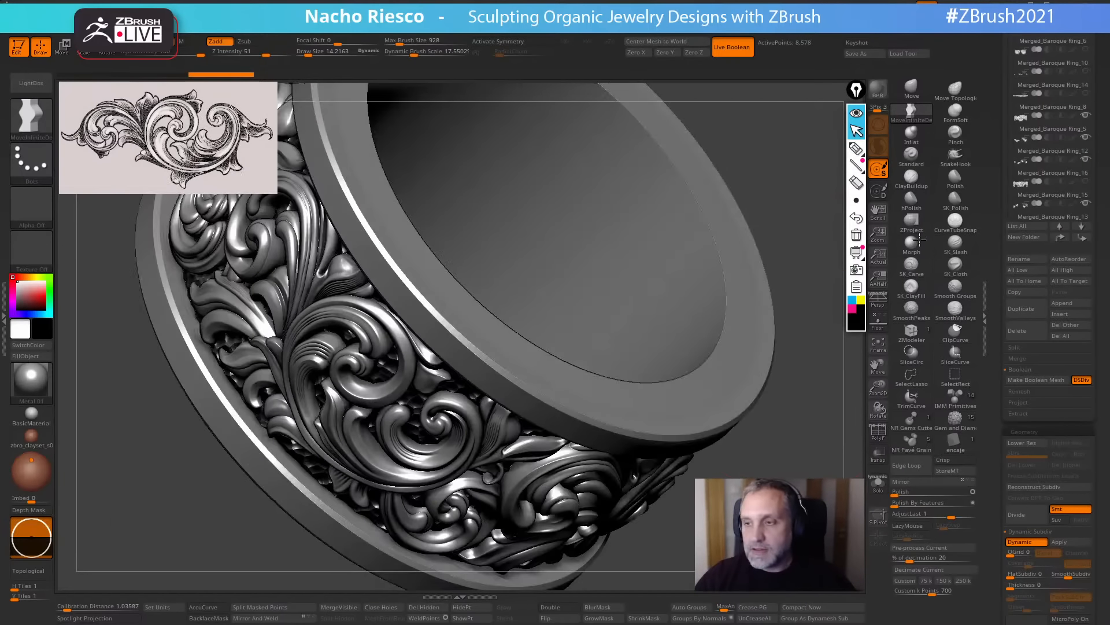
{"action": "left_click_drag", "start_coordinate": [996, 204], "coordinate": [995, 279]}
{"action": "left_click_drag", "start_coordinate": [997, 425], "coordinate": [999, 393]}
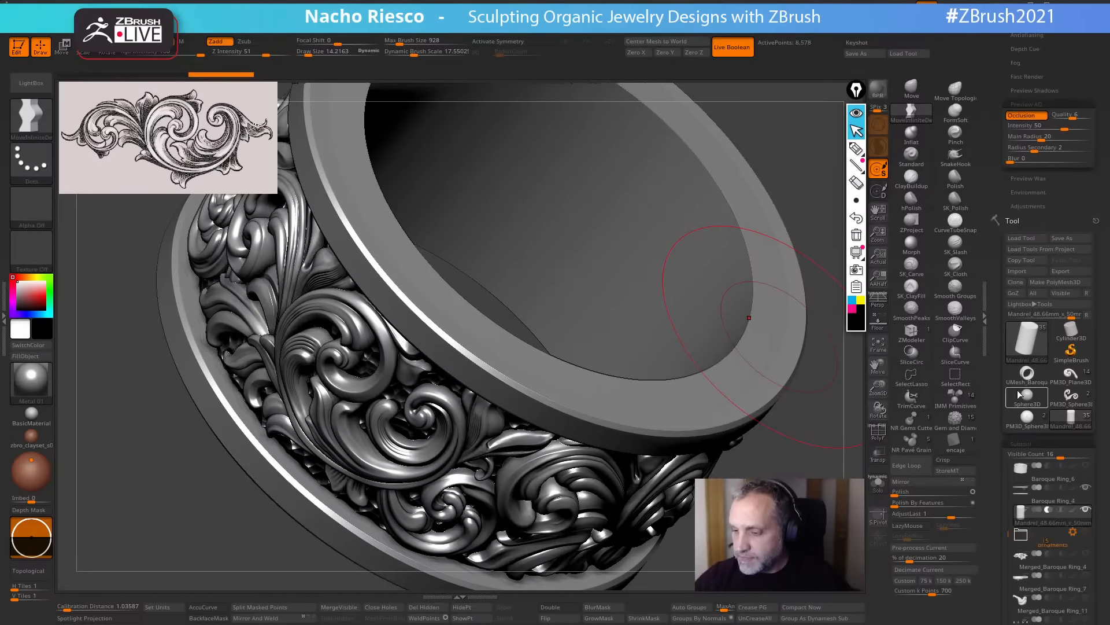
{"action": "mouse_move", "coordinate": [1072, 422]}
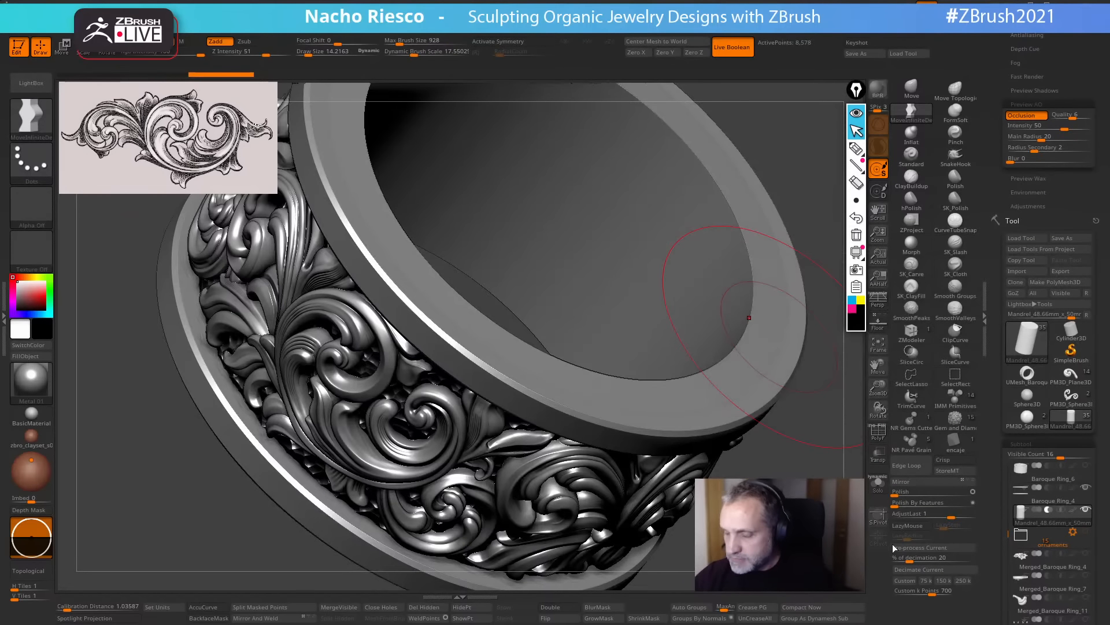
{"action": "mouse_move", "coordinate": [1035, 429]}
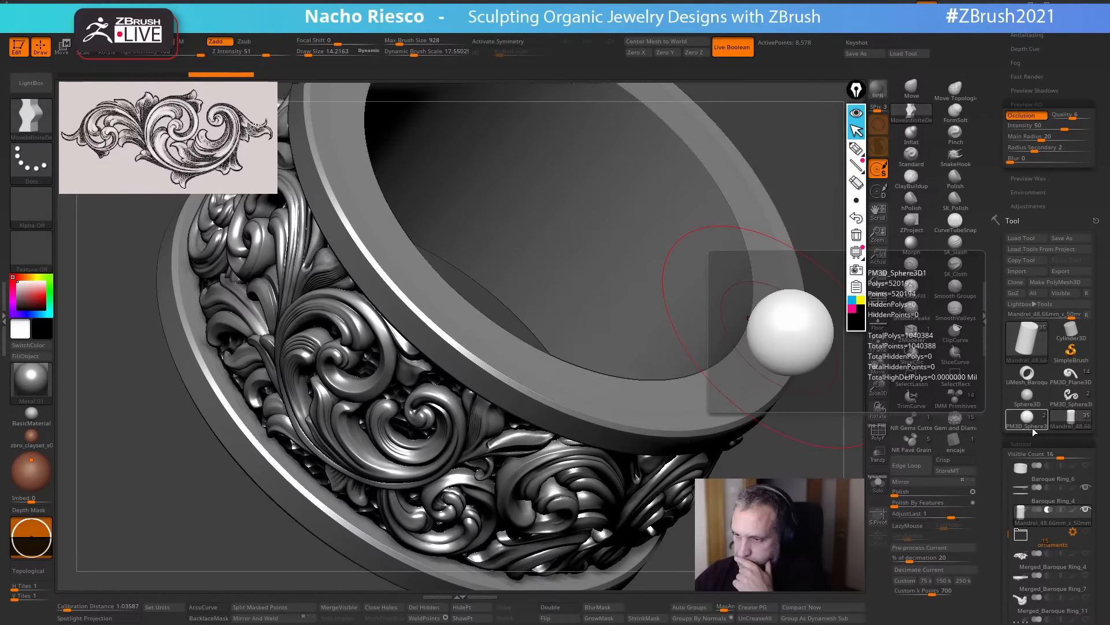
{"action": "left_click", "coordinate": [1027, 373]}
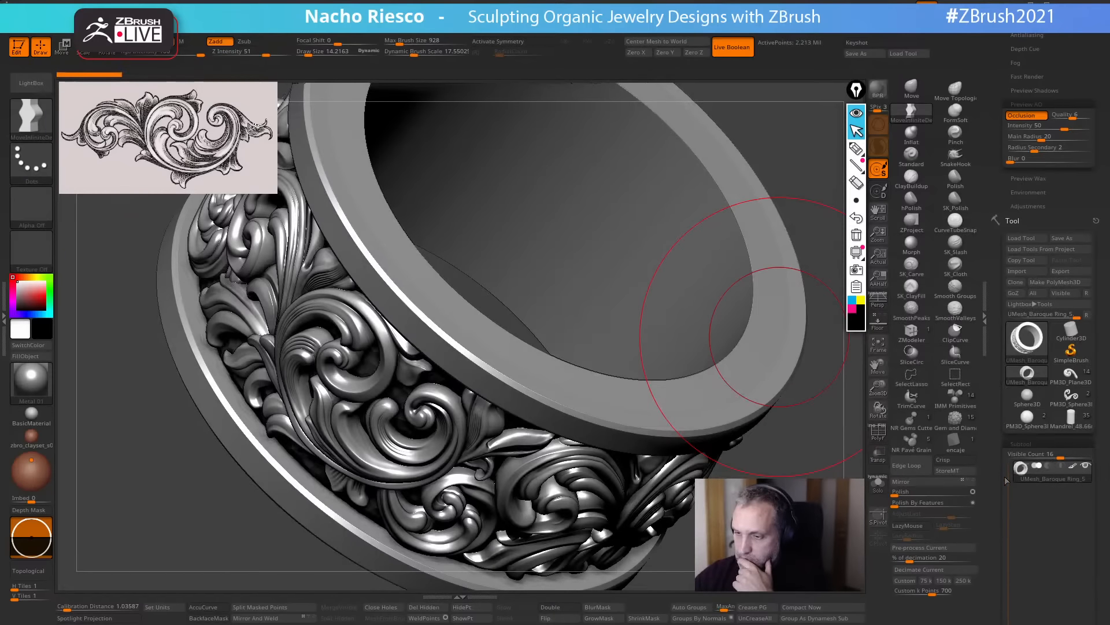
{"action": "key", "text": "f"}
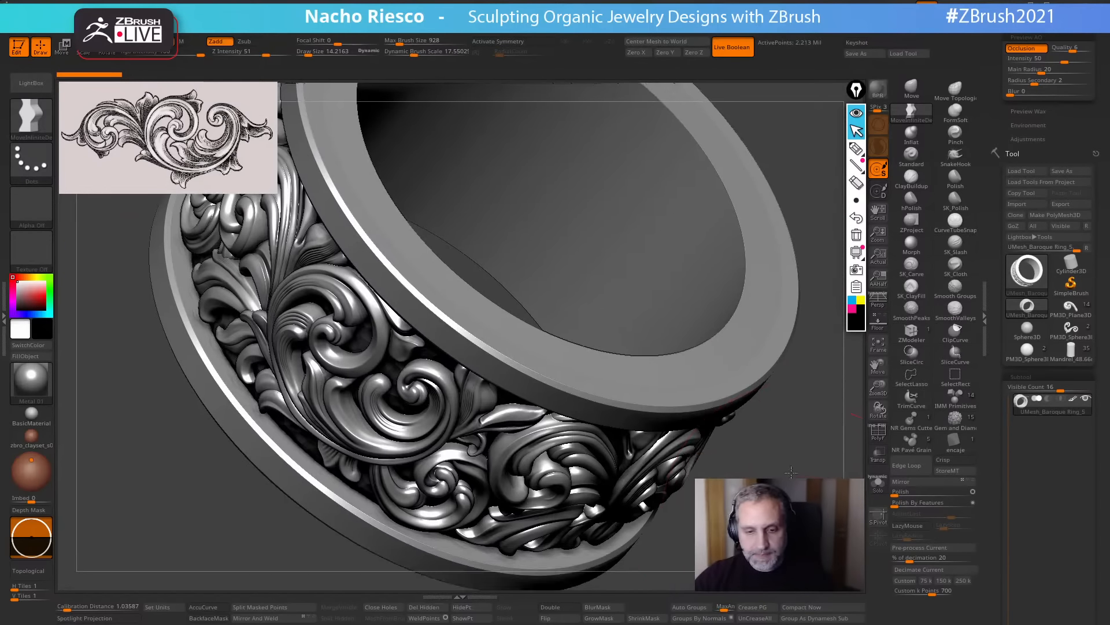
Examine the merged ring's polyframe, active point count and shape from the front and at an angle.
{"action": "left_click_drag", "start_coordinate": [780, 383], "coordinate": [810, 405], "text": "shift"}
{"action": "left_click", "coordinate": [878, 432]}
{"action": "left_click_drag", "start_coordinate": [828, 459], "coordinate": [790, 450]}
{"action": "left_click", "coordinate": [871, 438]}
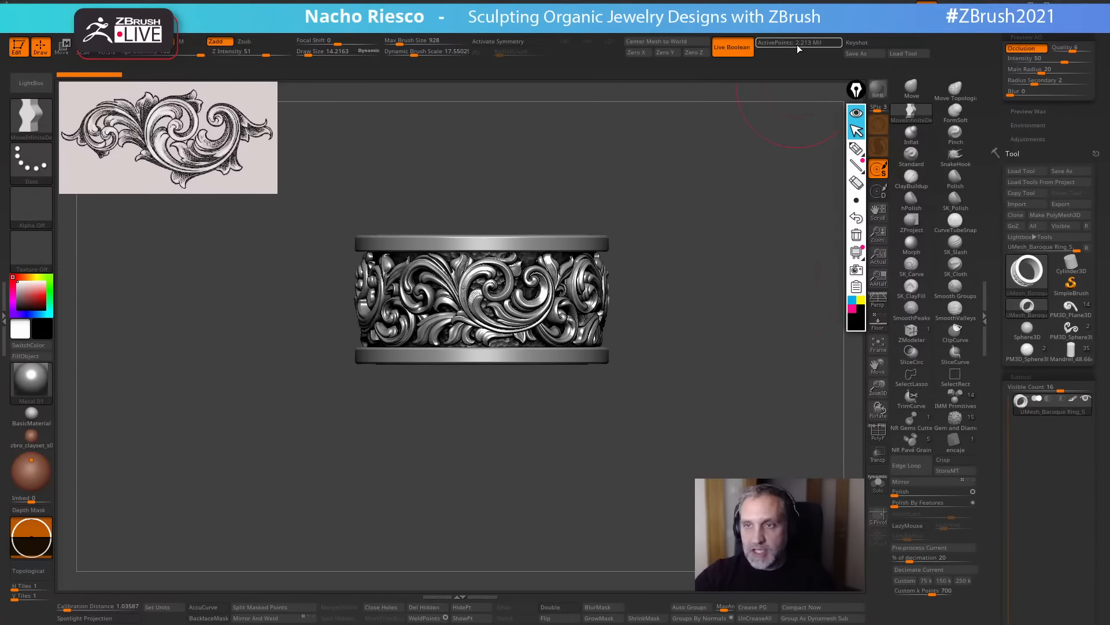
{"action": "left_click_drag", "start_coordinate": [730, 240], "coordinate": [740, 307]}
{"action": "left_click_drag", "start_coordinate": [816, 431], "coordinate": [847, 472]}
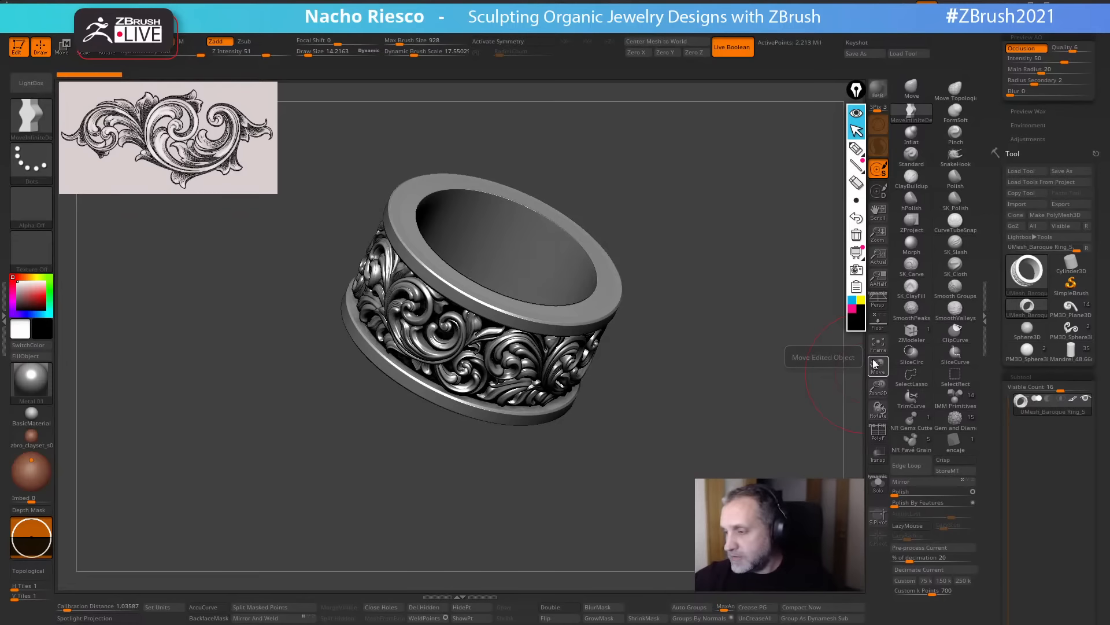
Send the merged ring to KeyShot, rotate the model to lie flat on its rim, and snap it to the ground.
{"action": "left_click", "coordinate": [857, 42]}
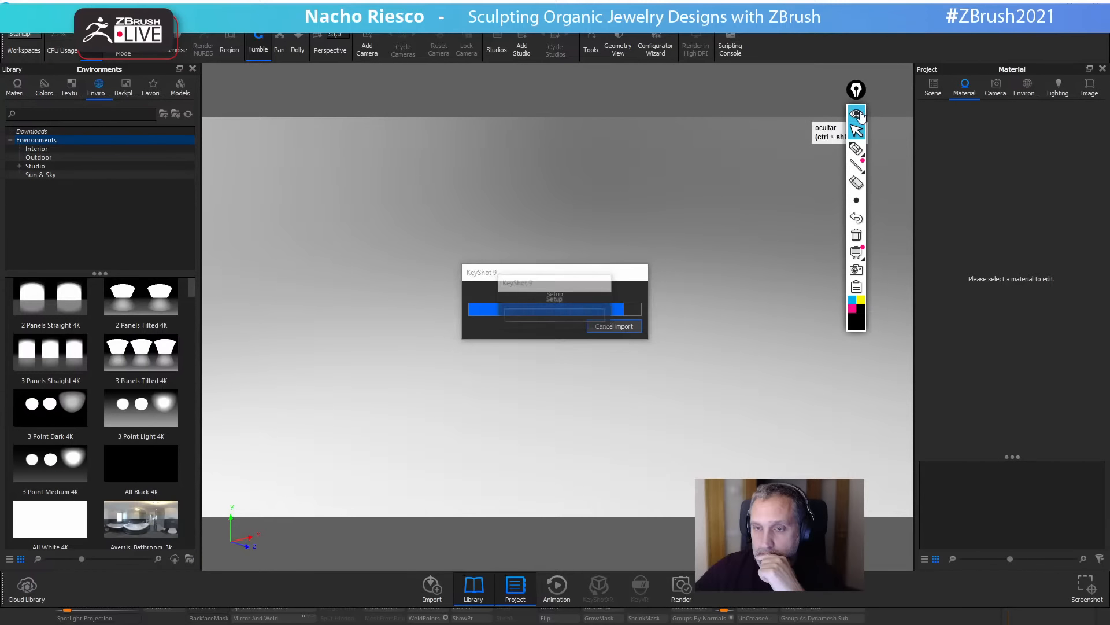
{"action": "right_click", "coordinate": [543, 333]}
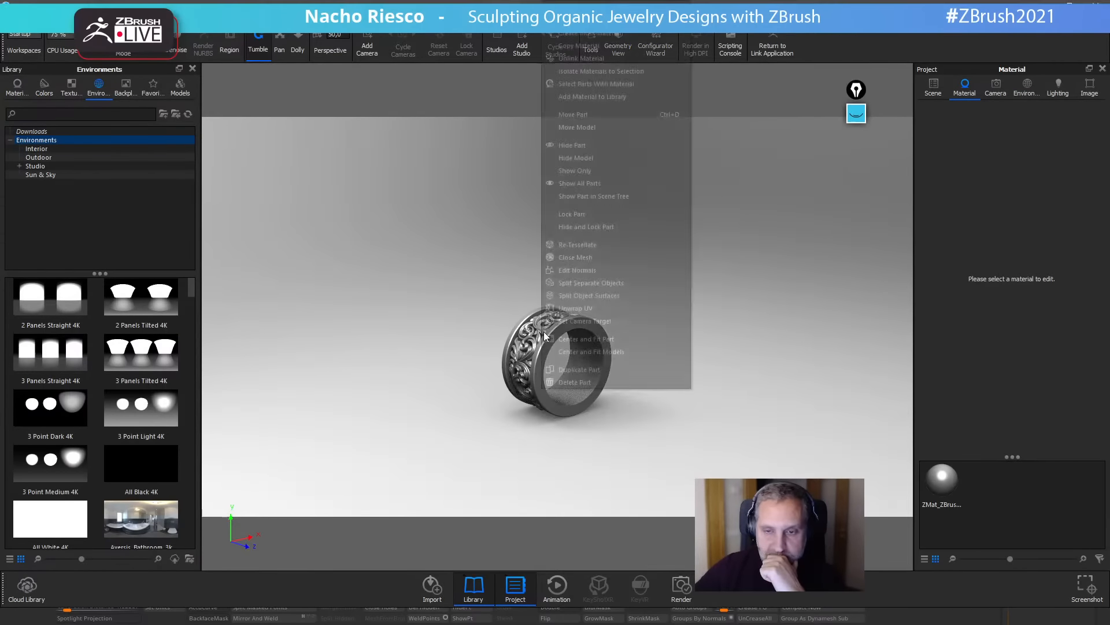
{"action": "left_click", "coordinate": [574, 127]}
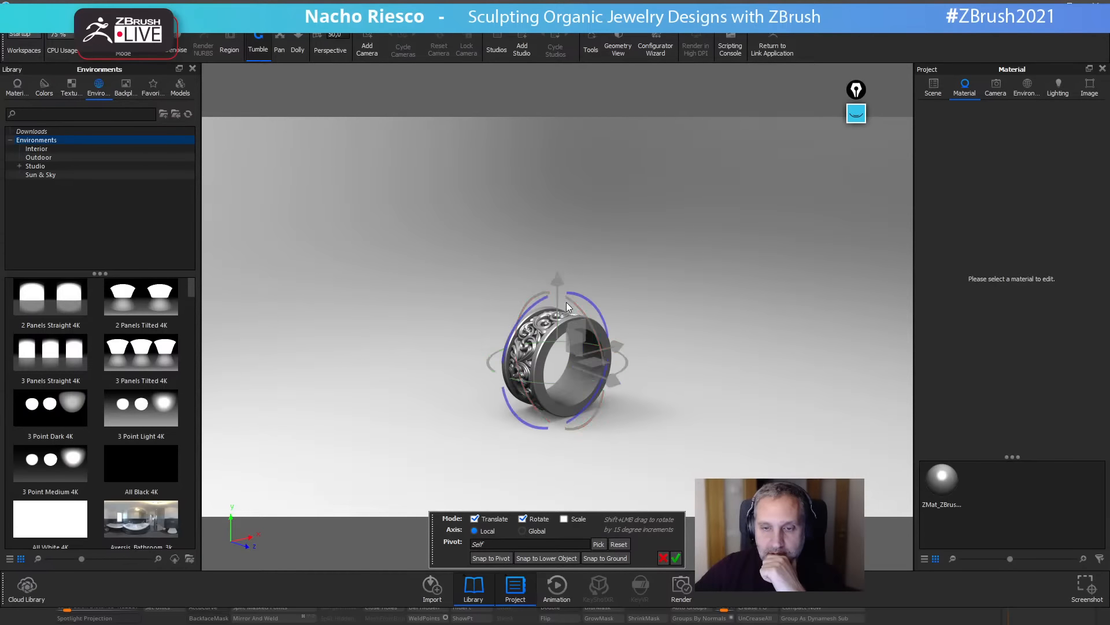
{"action": "left_click_drag", "start_coordinate": [566, 302], "coordinate": [594, 376]}
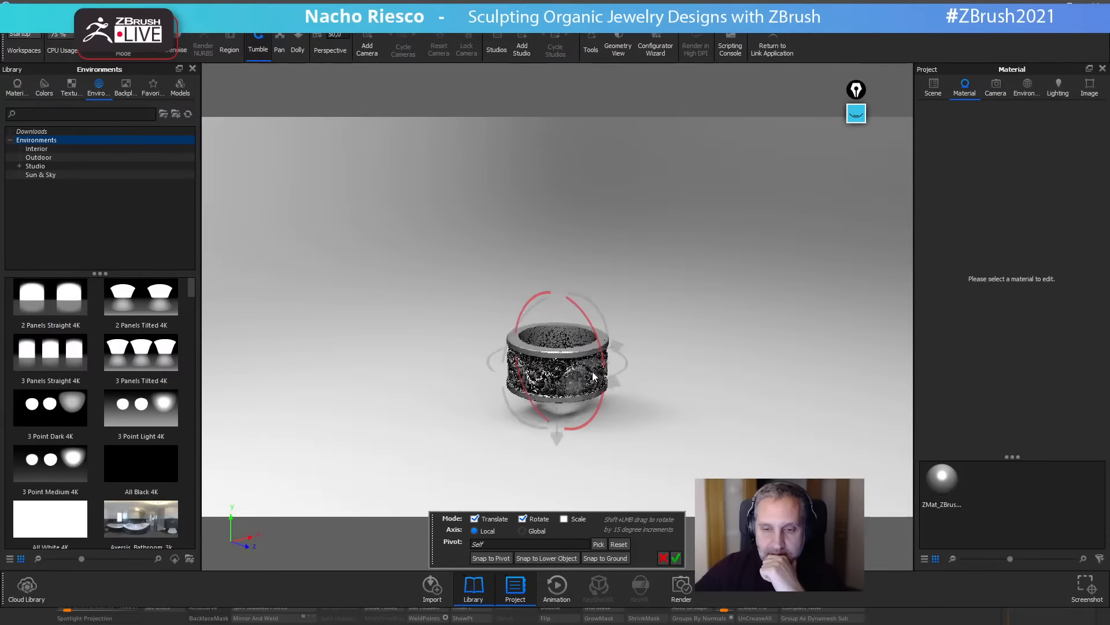
{"action": "left_click", "coordinate": [603, 554]}
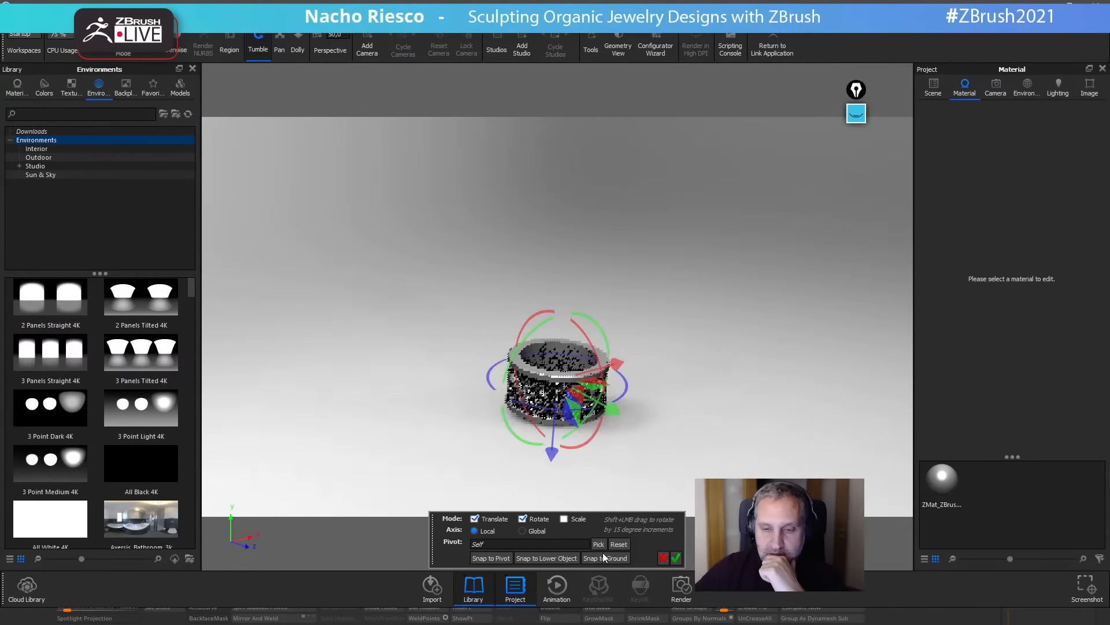
Set the ring model's X rotation to exactly 90°, snap it to the ground and accept the move.
{"action": "left_click", "coordinate": [934, 88]}
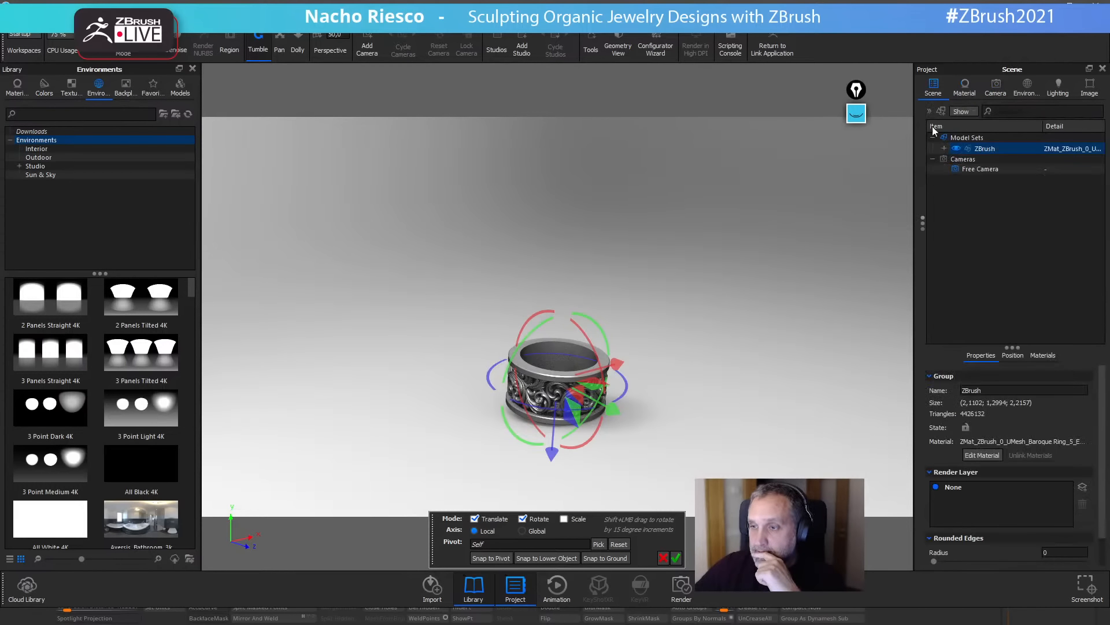
{"action": "left_click", "coordinate": [1012, 355]}
{"action": "left_click_drag", "start_coordinate": [792, 445], "coordinate": [986, 405]}
{"action": "type", "text": "90"}
{"action": "key", "text": "Return"}
{"action": "left_click", "coordinate": [605, 557]}
{"action": "left_click", "coordinate": [675, 557]}
Add a ground plane to the scene.
{"action": "left_click", "coordinate": [27, 6]}
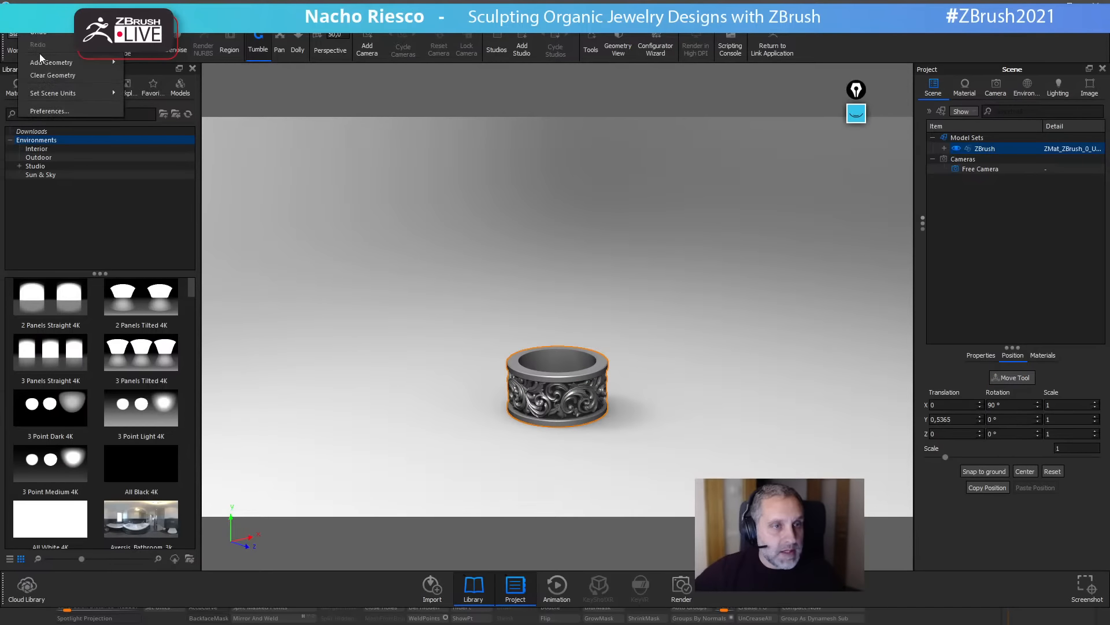
{"action": "mouse_move", "coordinate": [42, 61]}
{"action": "left_click", "coordinate": [160, 62]}
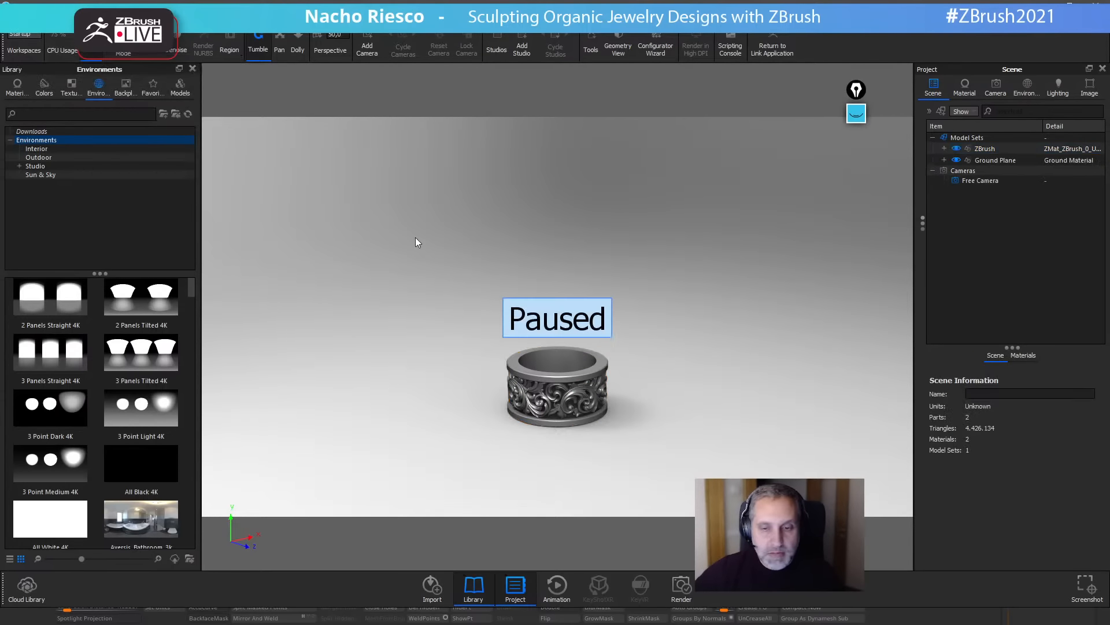
Frame the ring closely from slightly above and set the camera's perspective focal length to about 106 mm.
{"action": "scroll", "coordinate": [698, 293], "scroll_direction": "up", "scroll_amount": 3}
{"action": "left_click_drag", "start_coordinate": [688, 350], "coordinate": [695, 299]}
{"action": "scroll", "coordinate": [671, 288], "scroll_direction": "up", "scroll_amount": 2}
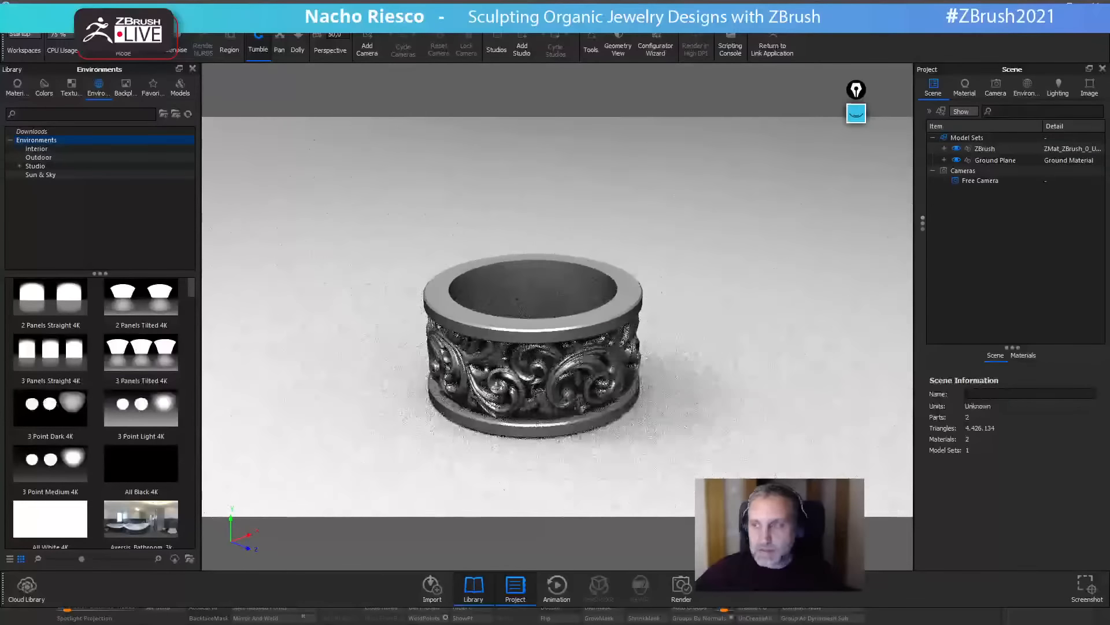
{"action": "left_click", "coordinate": [995, 87]}
{"action": "scroll", "coordinate": [1000, 451], "scroll_direction": "down", "scroll_amount": 1}
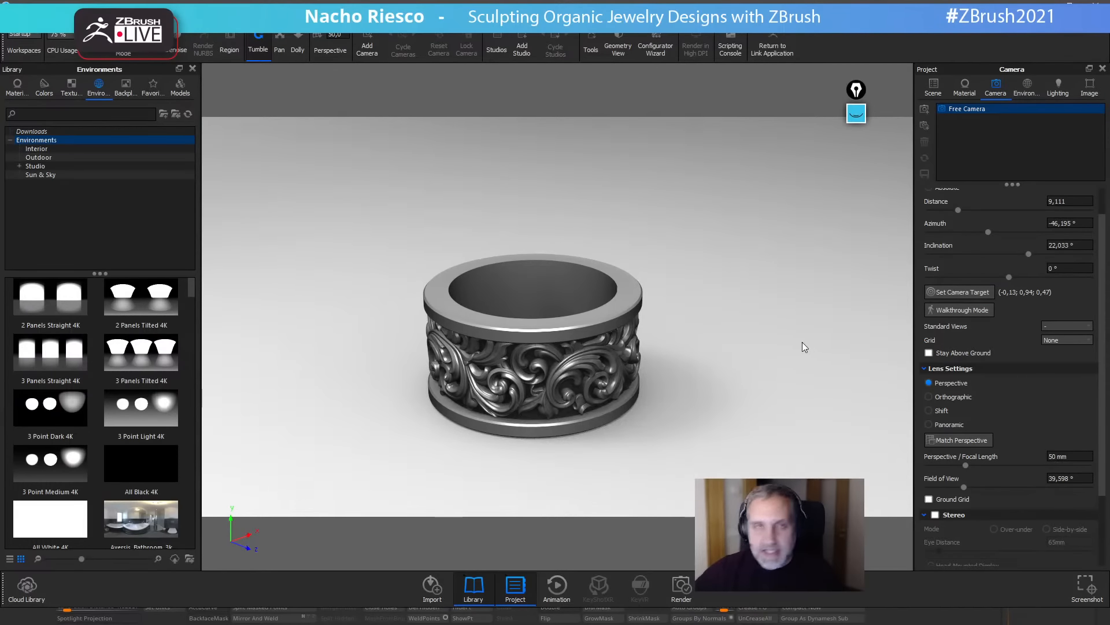
{"action": "left_click_drag", "start_coordinate": [664, 449], "coordinate": [746, 382]}
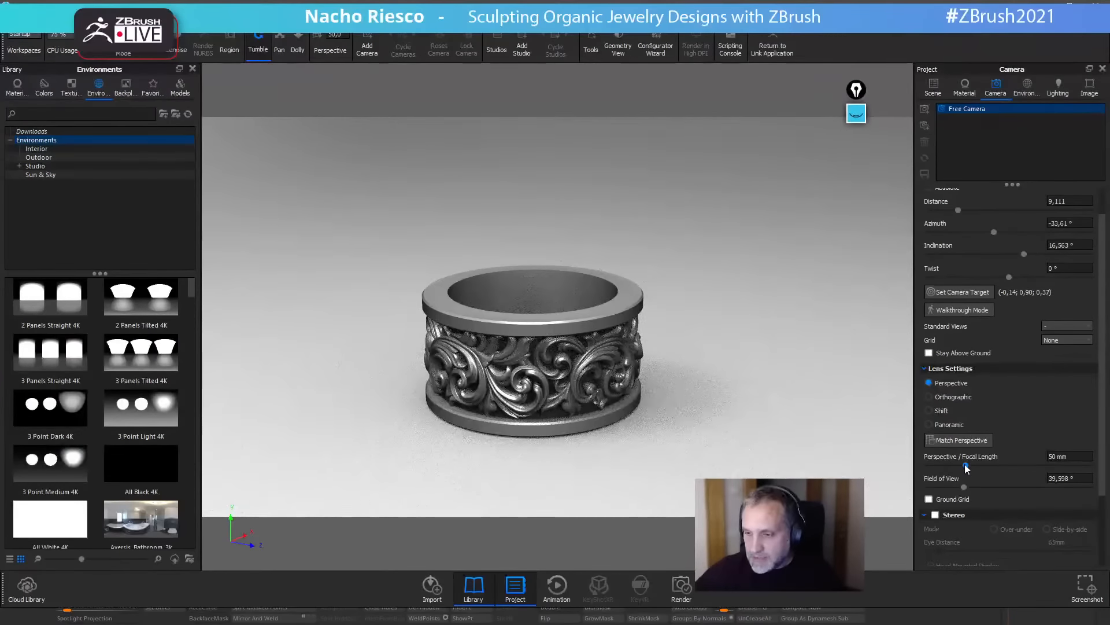
{"action": "left_click_drag", "start_coordinate": [967, 467], "coordinate": [1003, 467]}
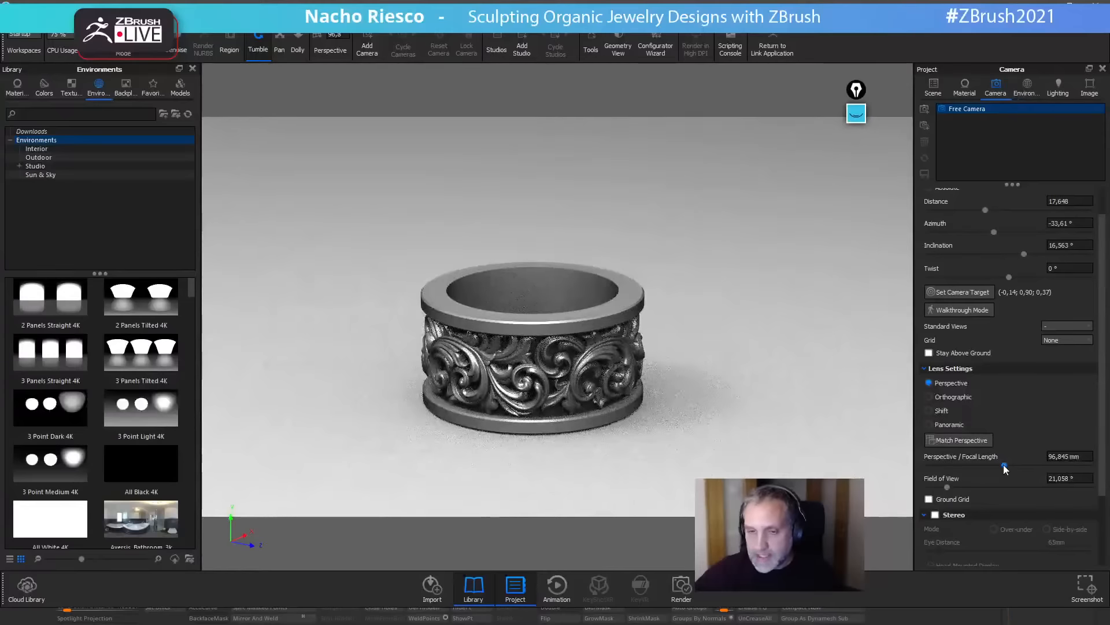
{"action": "left_click_drag", "start_coordinate": [1004, 465], "coordinate": [1011, 468]}
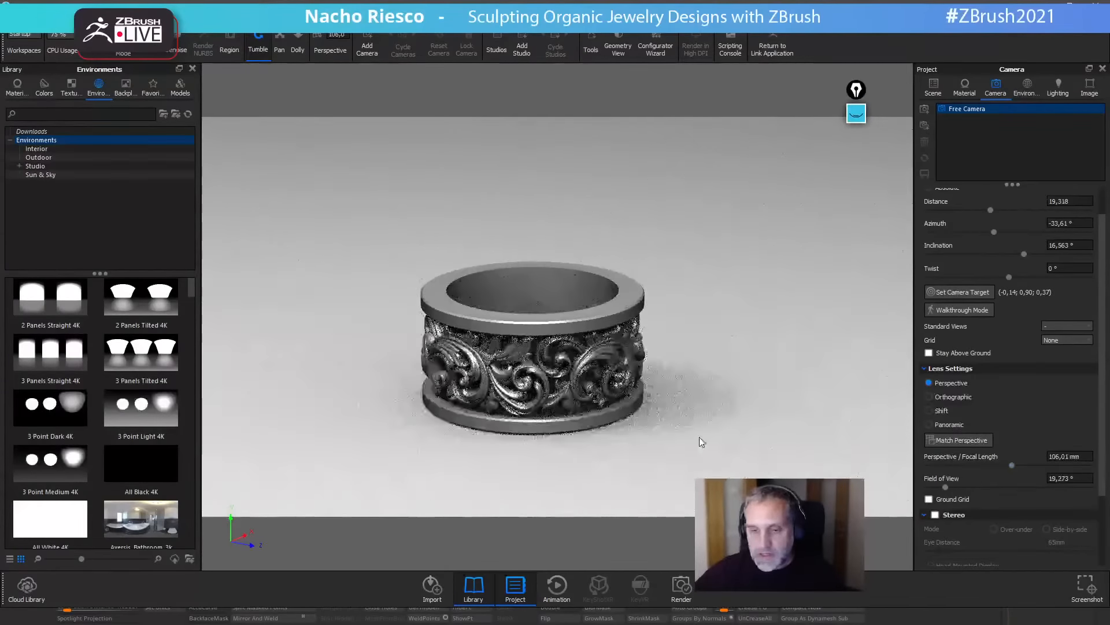
{"action": "left_click_drag", "start_coordinate": [701, 441], "coordinate": [731, 460]}
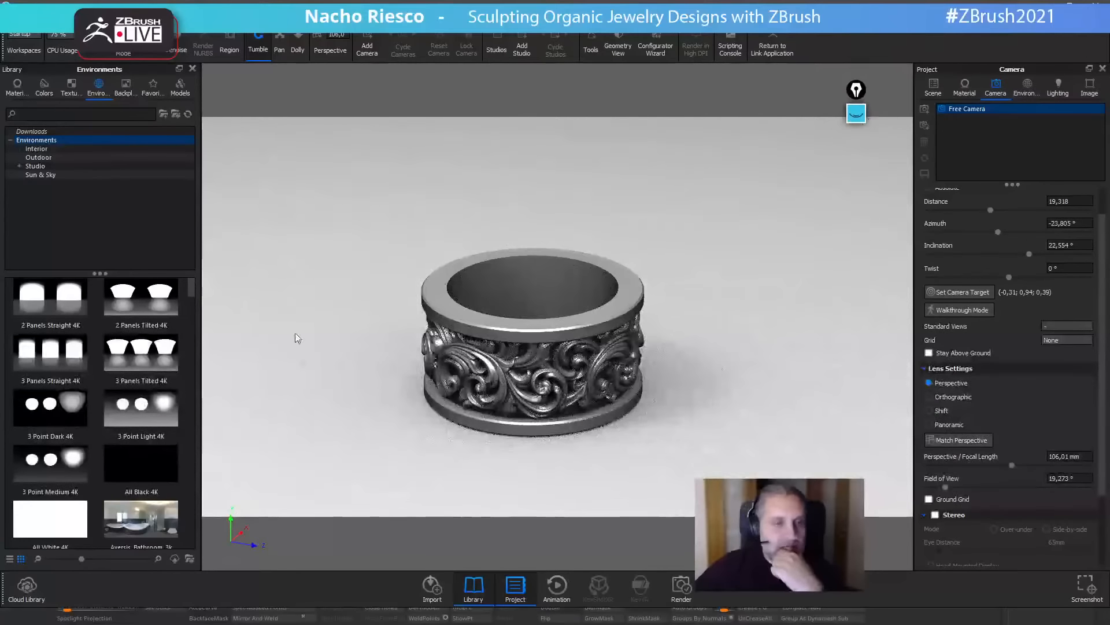
Apply the Rubber material from the Plastic library to the ground plane.
{"action": "left_click", "coordinate": [13, 93]}
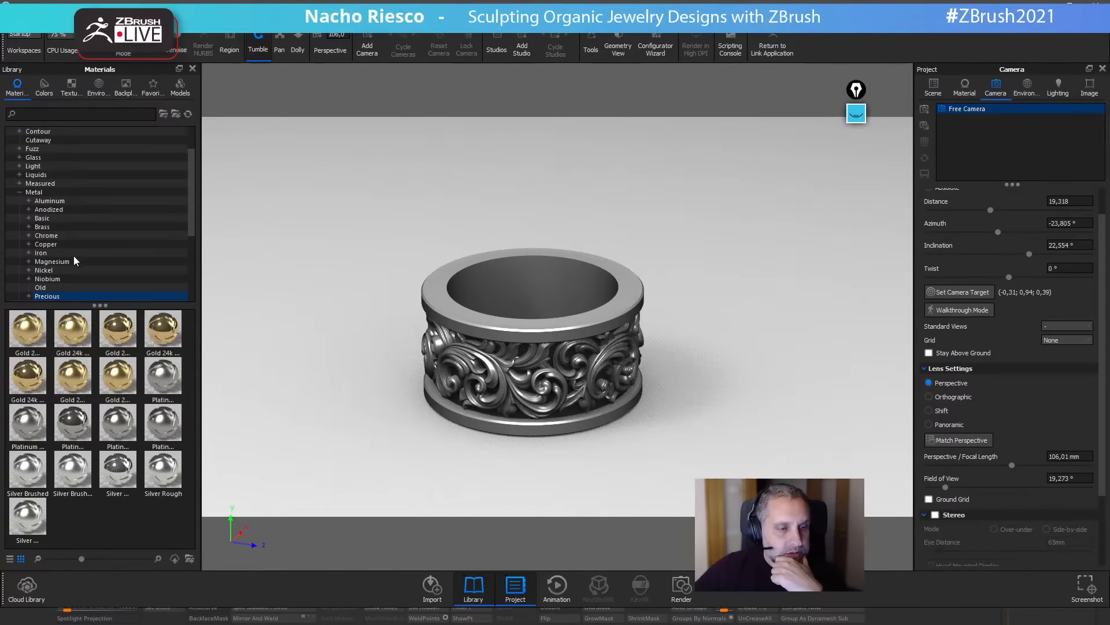
{"action": "scroll", "coordinate": [19, 208], "scroll_direction": "down", "scroll_amount": 3}
{"action": "left_click", "coordinate": [43, 255]}
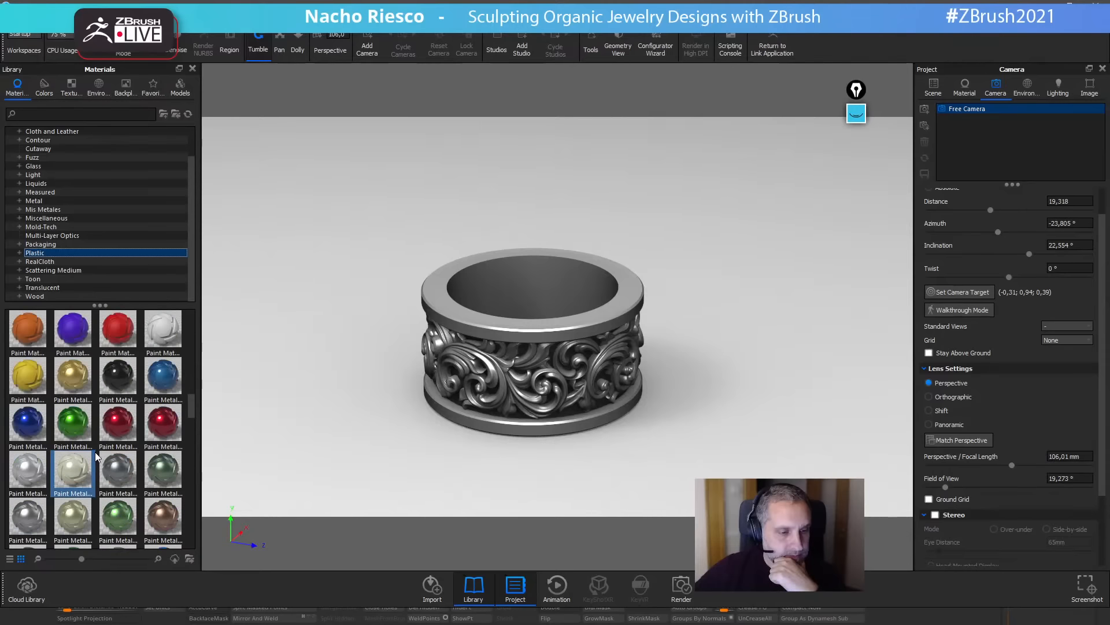
{"action": "scroll", "coordinate": [96, 456], "scroll_direction": "down", "scroll_amount": 5}
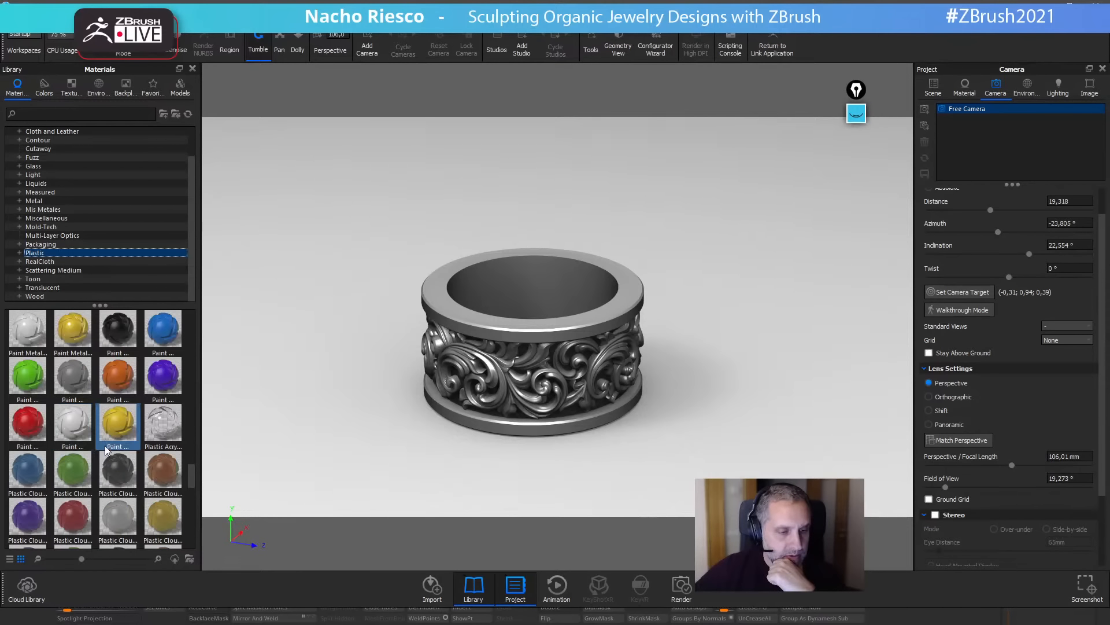
{"action": "scroll", "coordinate": [124, 436], "scroll_direction": "down", "scroll_amount": 5}
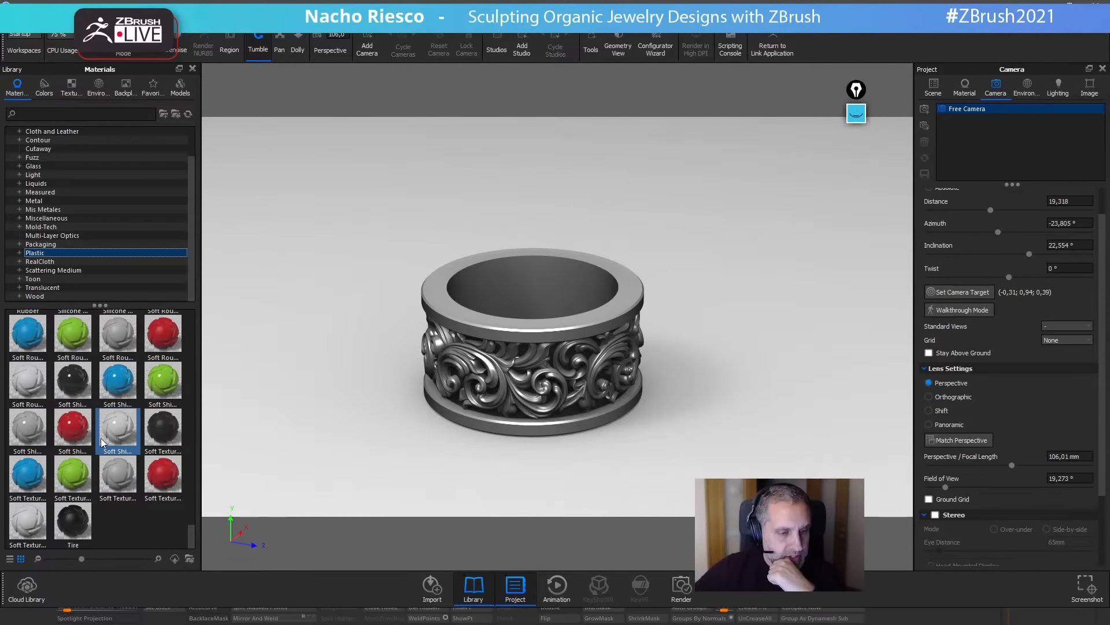
{"action": "scroll", "coordinate": [163, 447], "scroll_direction": "up", "scroll_amount": 3}
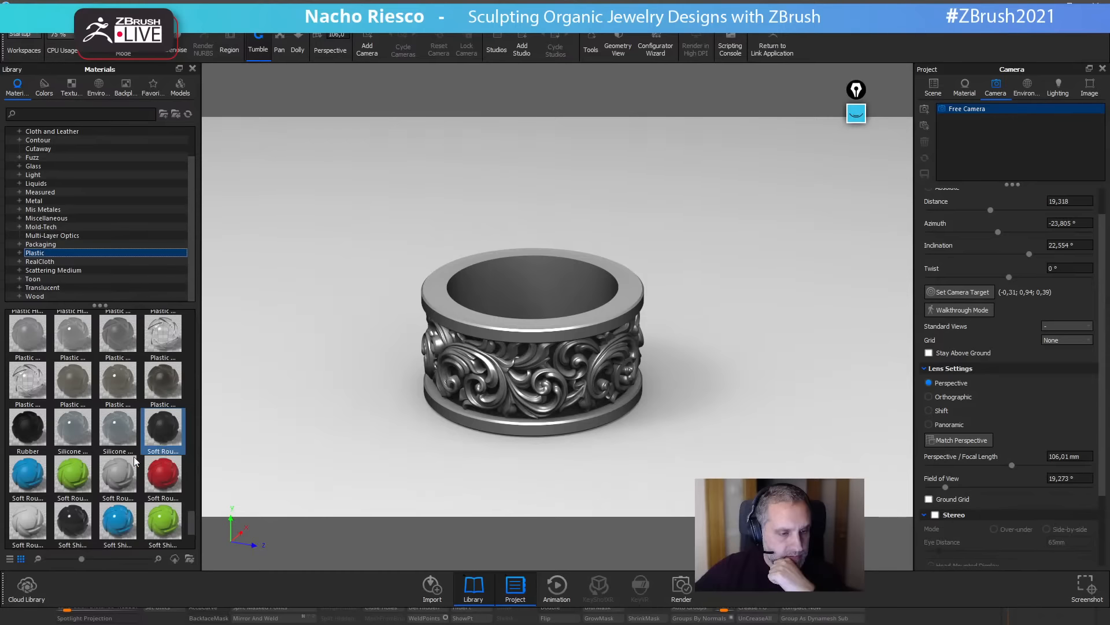
{"action": "left_click_drag", "start_coordinate": [28, 428], "coordinate": [359, 452]}
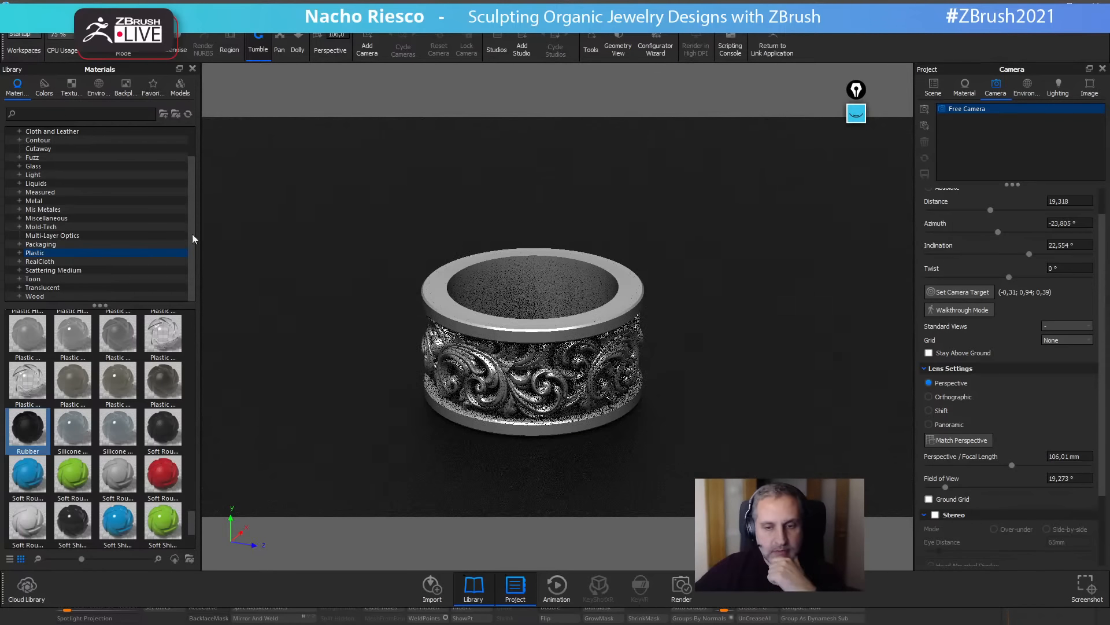
Light the scene with the studio014small environment.
{"action": "left_click", "coordinate": [106, 93]}
{"action": "left_click", "coordinate": [137, 449]}
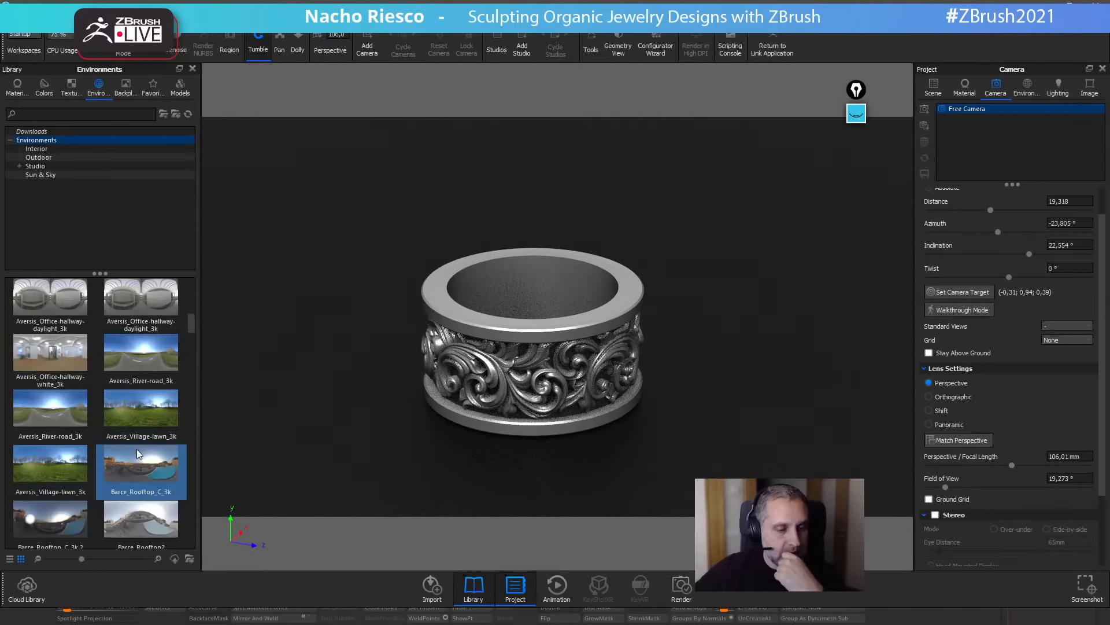
{"action": "scroll", "coordinate": [133, 456], "scroll_direction": "down", "scroll_amount": 10}
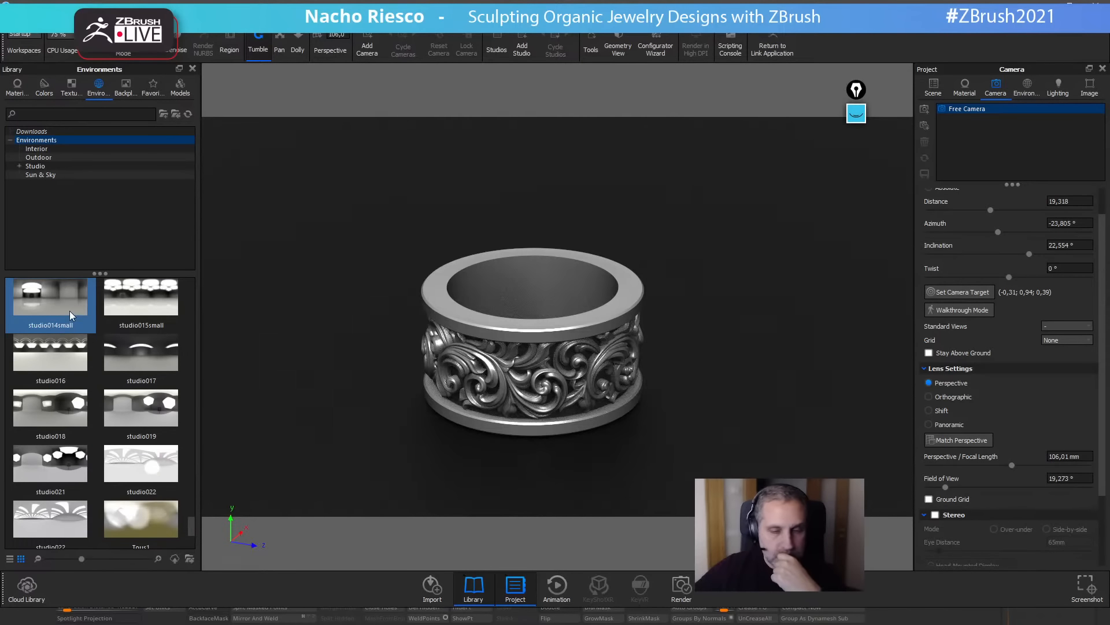
{"action": "double_click", "coordinate": [70, 312]}
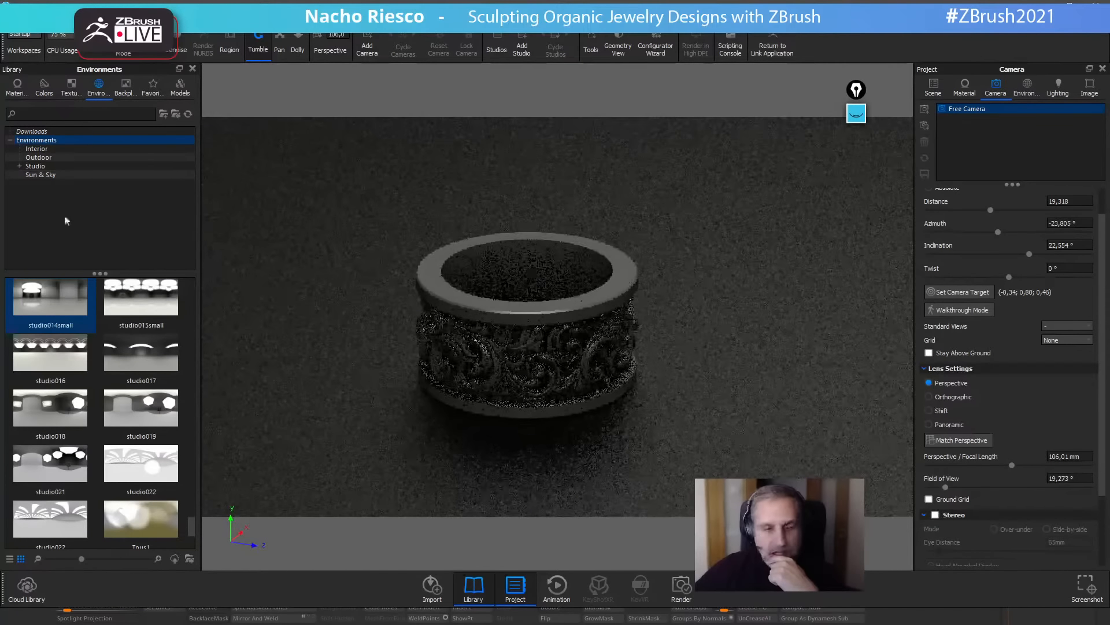
Apply the Plata Oxidada oxidized silver material from the Mis Metales library to the ring.
{"action": "left_click", "coordinate": [18, 86]}
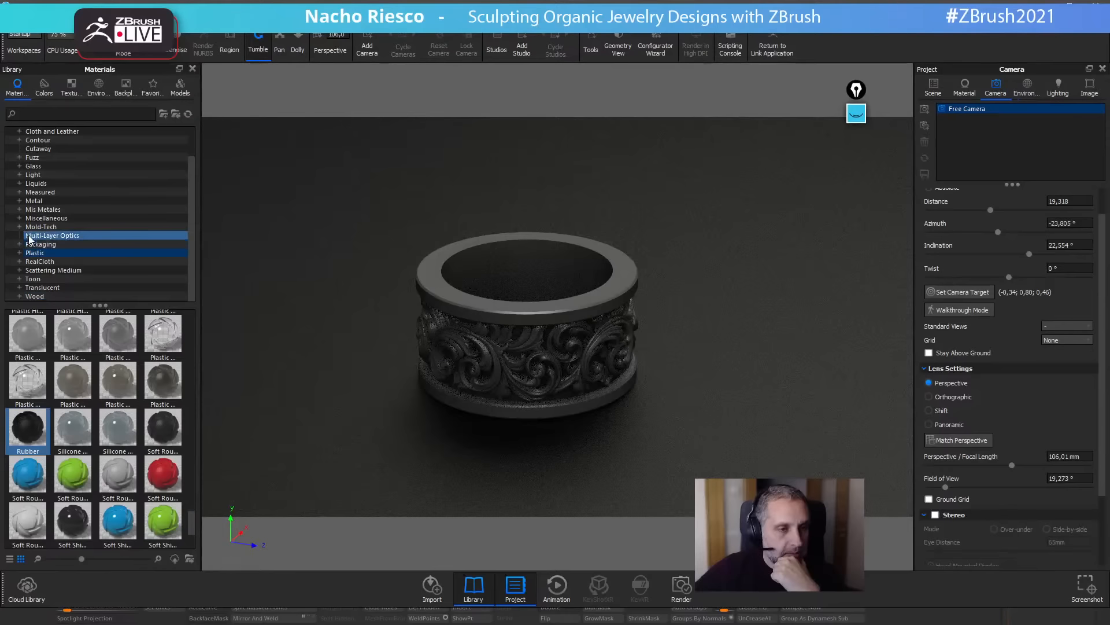
{"action": "left_click", "coordinate": [20, 201]}
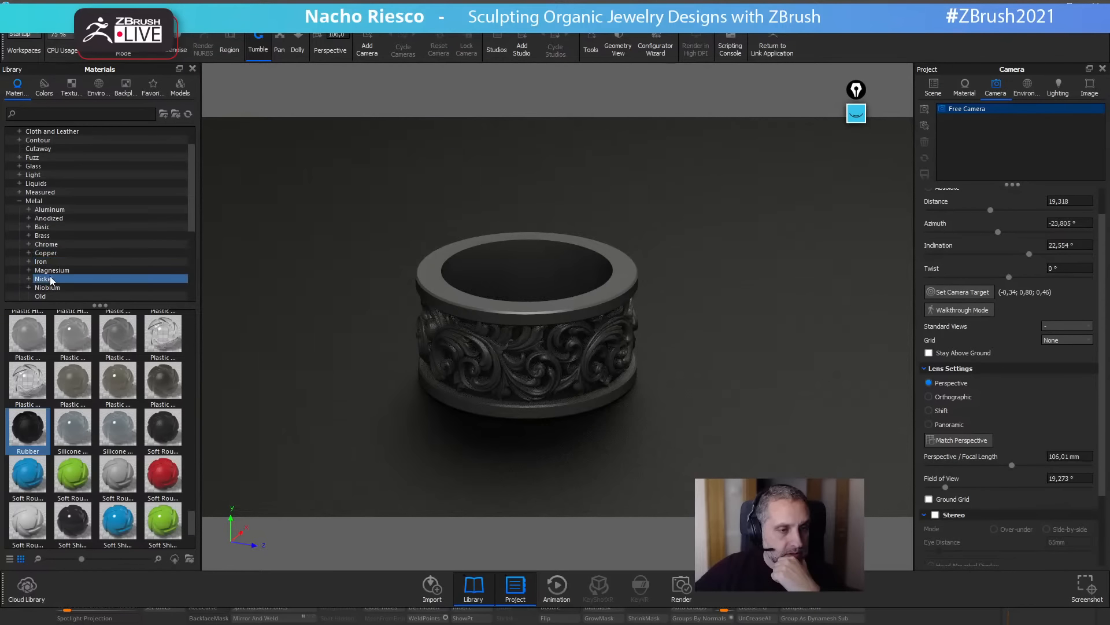
{"action": "scroll", "coordinate": [51, 281], "scroll_direction": "down", "scroll_amount": 4}
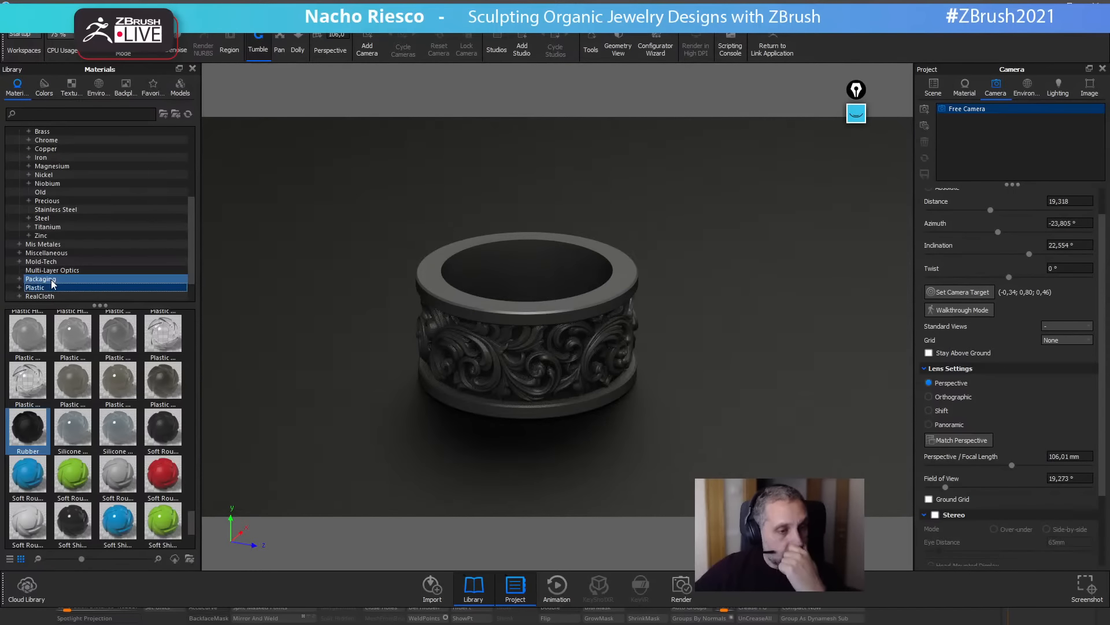
{"action": "scroll", "coordinate": [53, 282], "scroll_direction": "up", "scroll_amount": 2}
{"action": "scroll", "coordinate": [52, 282], "scroll_direction": "down", "scroll_amount": 1}
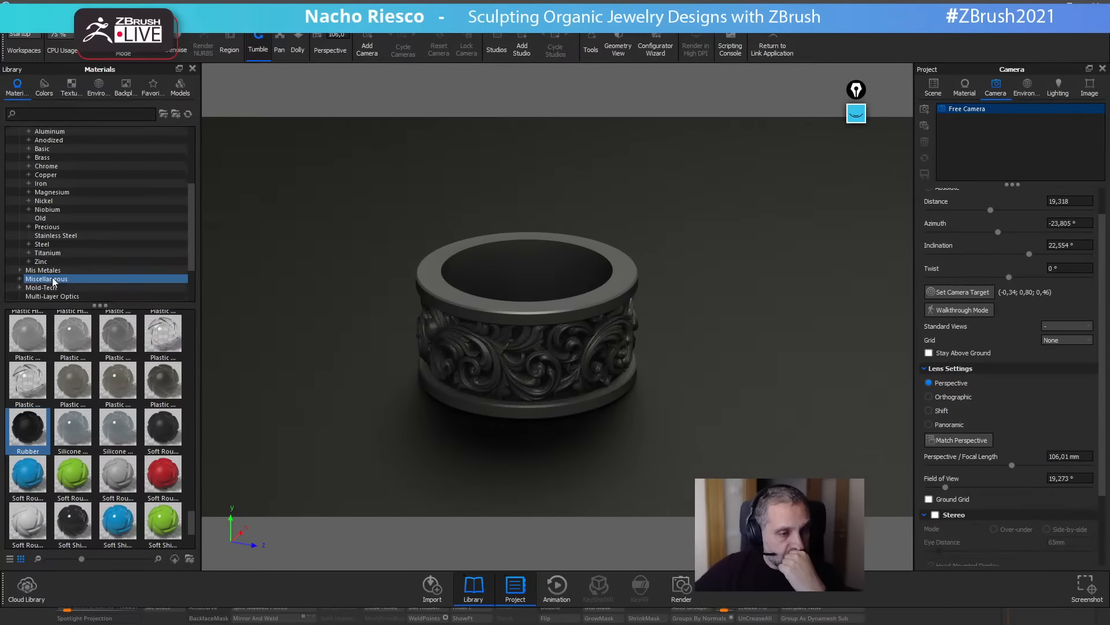
{"action": "left_click", "coordinate": [44, 270]}
{"action": "left_click_drag", "start_coordinate": [149, 433], "coordinate": [613, 358]}
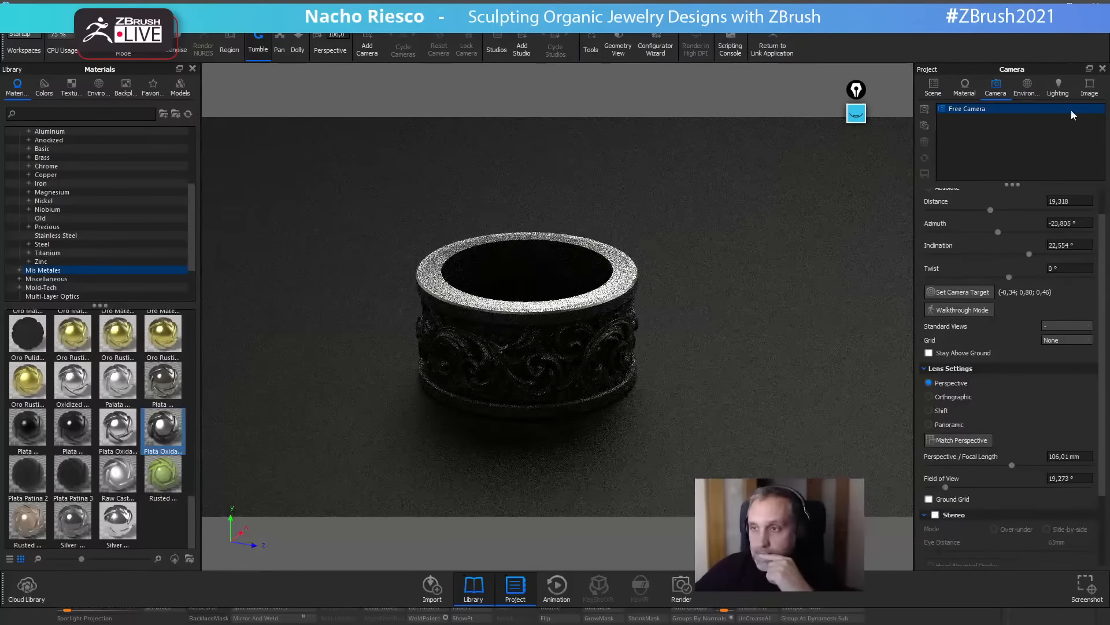
Set the lighting environment's size to 100 and its rotation to 237.5°.
{"action": "left_click", "coordinate": [1030, 87]}
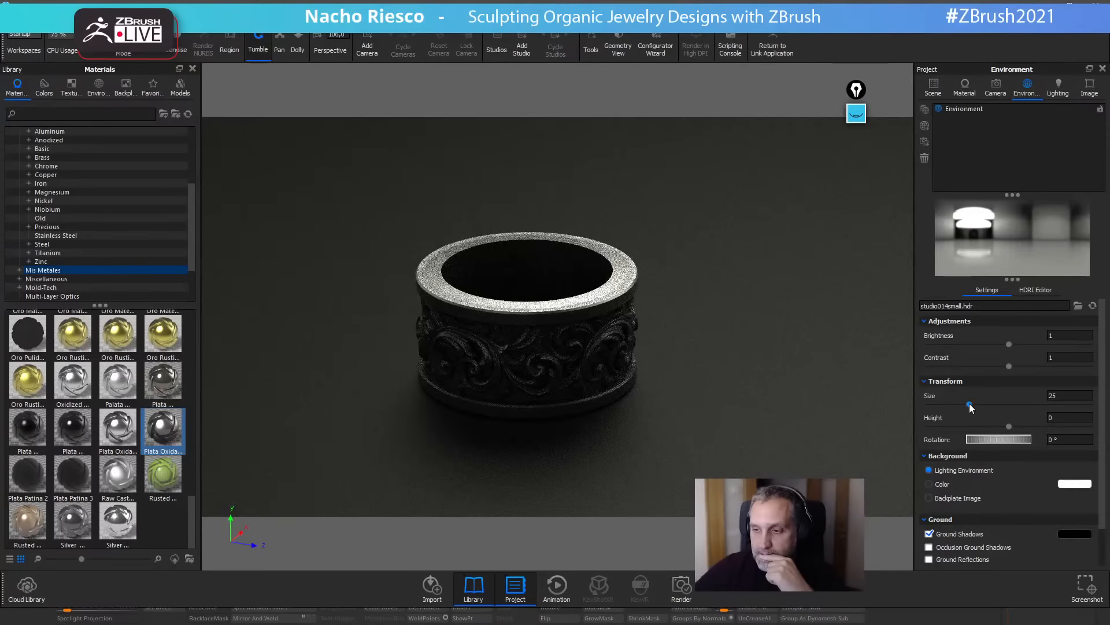
{"action": "left_click_drag", "start_coordinate": [1019, 441], "coordinate": [928, 448]}
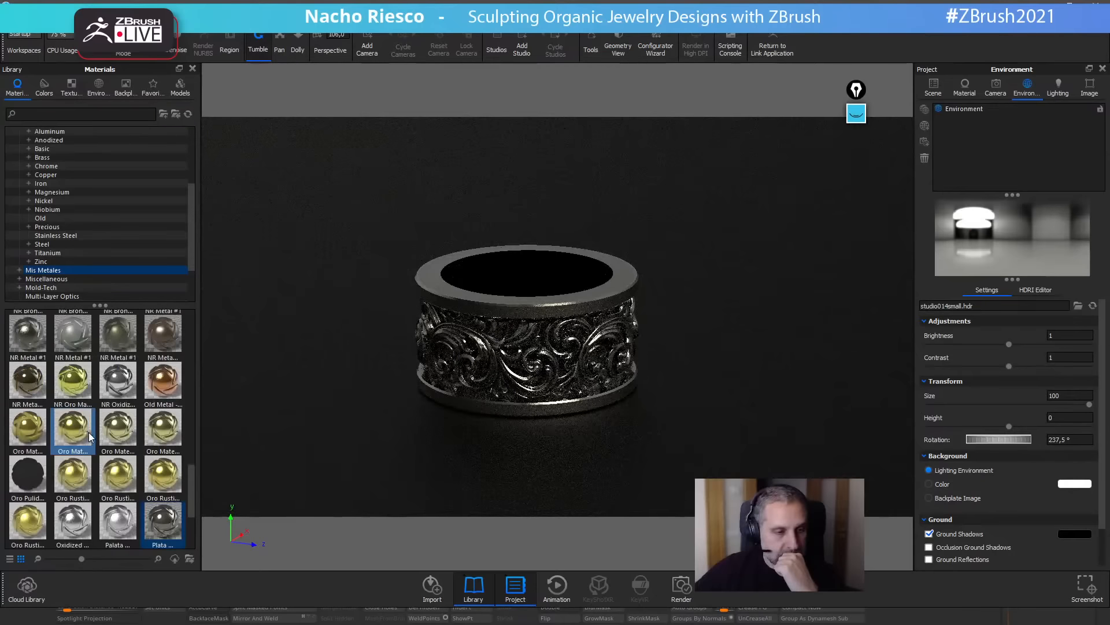
Try an NR bronze material from Mis Metales on the ring, and replace it with the Plata Oxidada #1 silver.
{"action": "scroll", "coordinate": [116, 451], "scroll_direction": "up", "scroll_amount": 5}
{"action": "left_click_drag", "start_coordinate": [73, 381], "coordinate": [548, 340]}
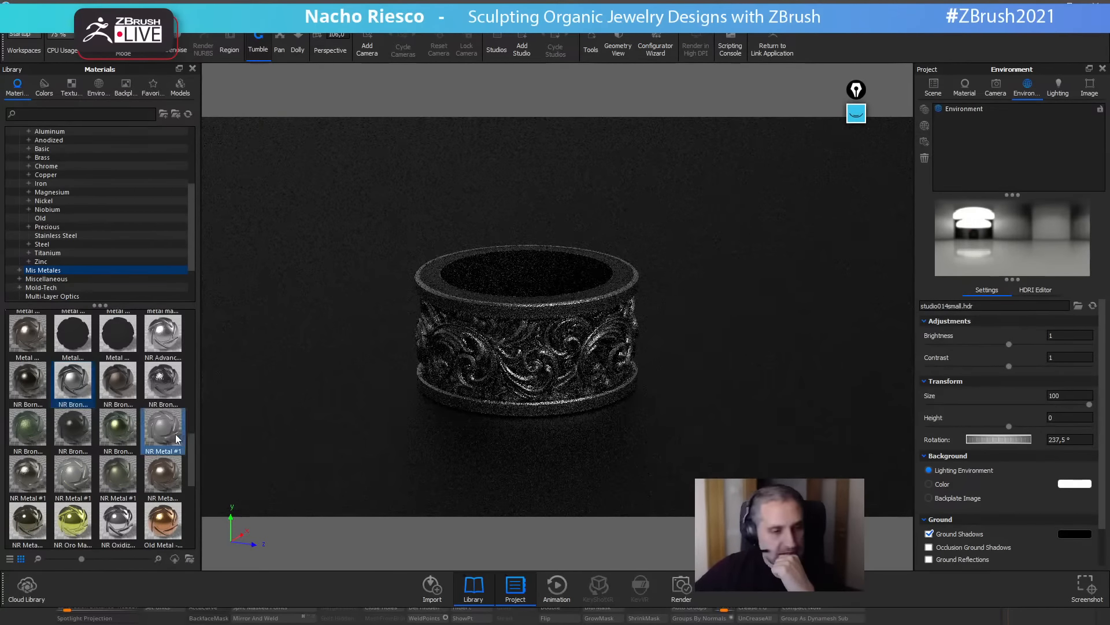
{"action": "scroll", "coordinate": [151, 444], "scroll_direction": "up", "scroll_amount": 8}
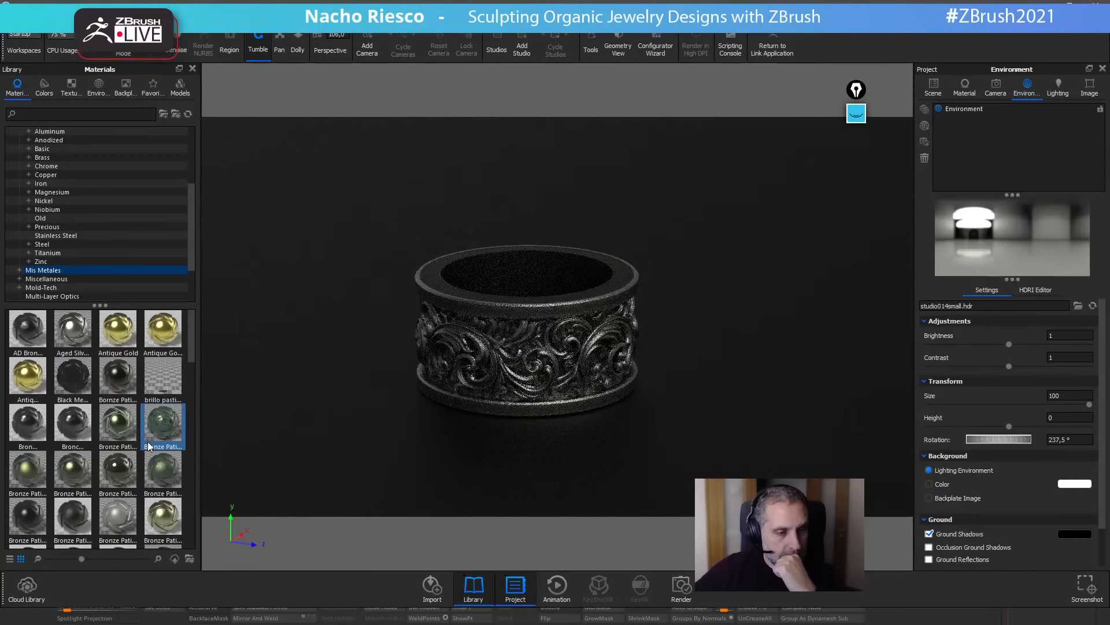
{"action": "scroll", "coordinate": [148, 446], "scroll_direction": "down", "scroll_amount": 12}
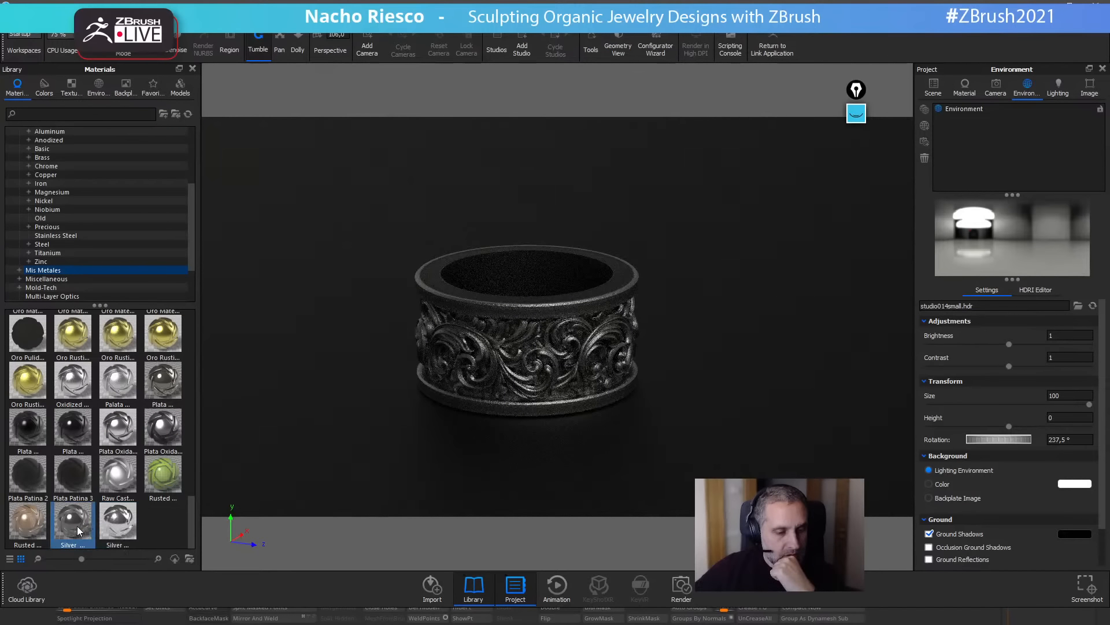
{"action": "left_click_drag", "start_coordinate": [170, 437], "coordinate": [536, 371]}
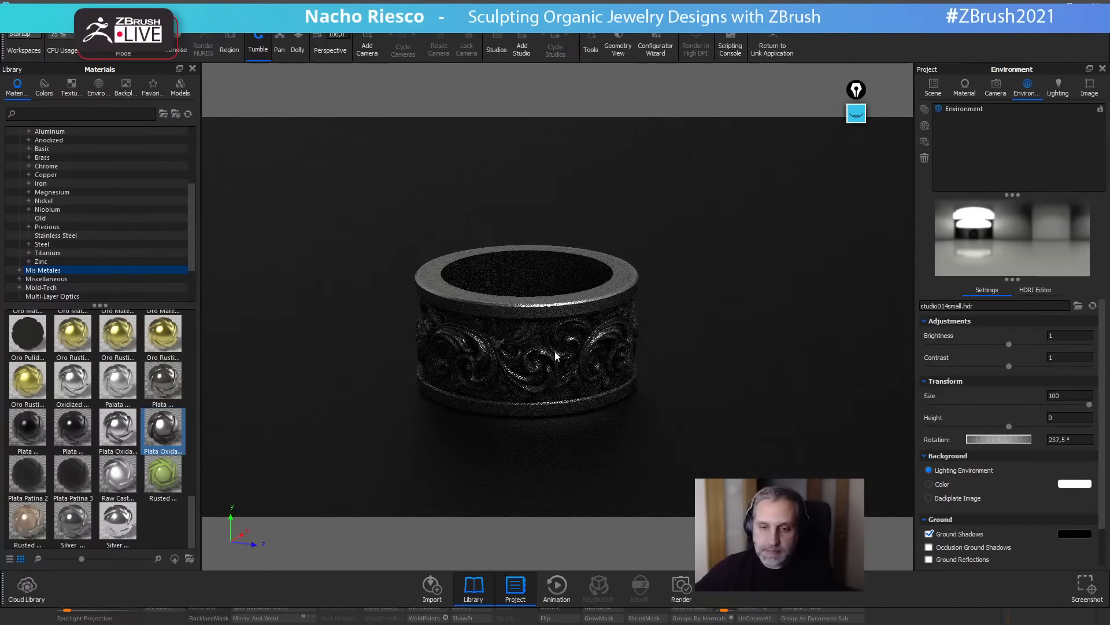
Open the Occlusion node in the ring's Plata Oxidada #1 material graph and set its Unoccluded color to black (#000000).
{"action": "double_click", "coordinate": [556, 355]}
{"action": "left_click", "coordinate": [960, 132]}
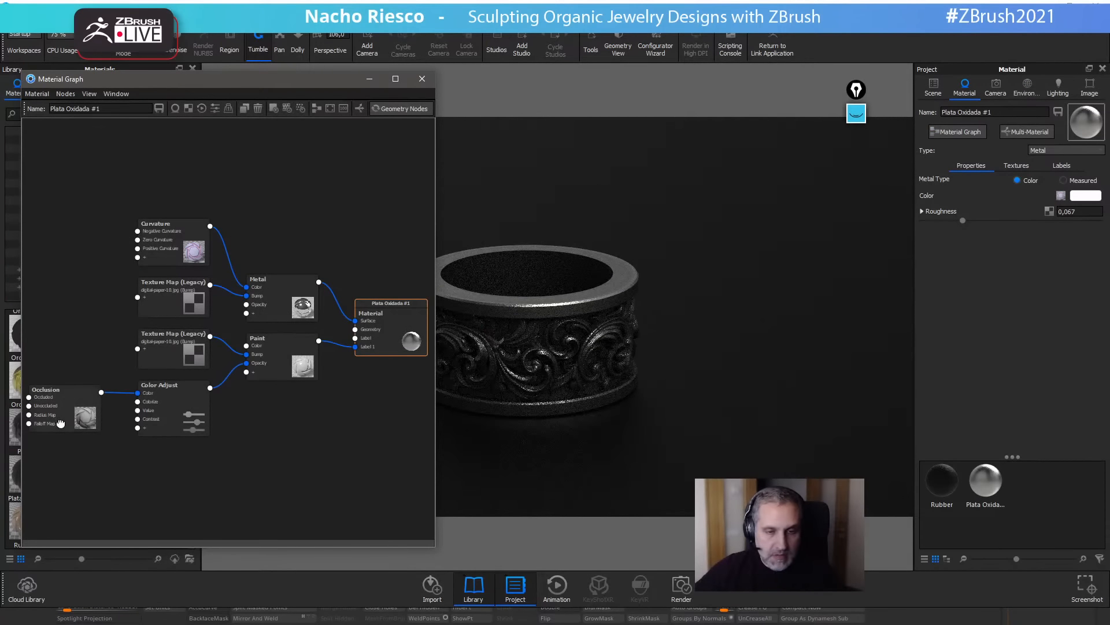
{"action": "double_click", "coordinate": [60, 424]}
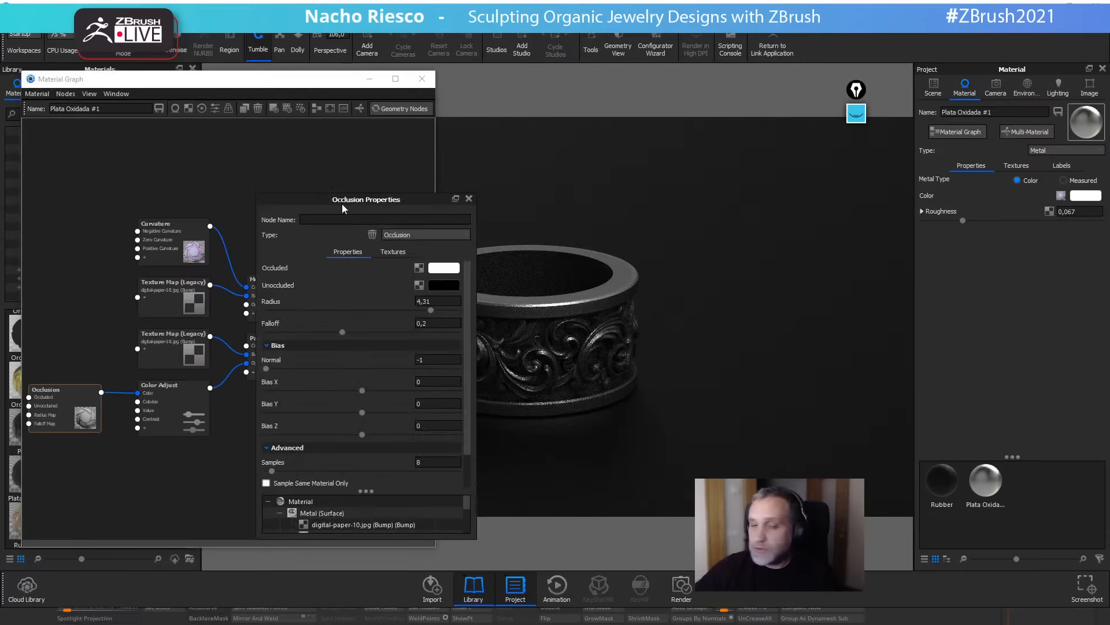
{"action": "left_click_drag", "start_coordinate": [342, 203], "coordinate": [190, 171]}
{"action": "left_click", "coordinate": [289, 253]}
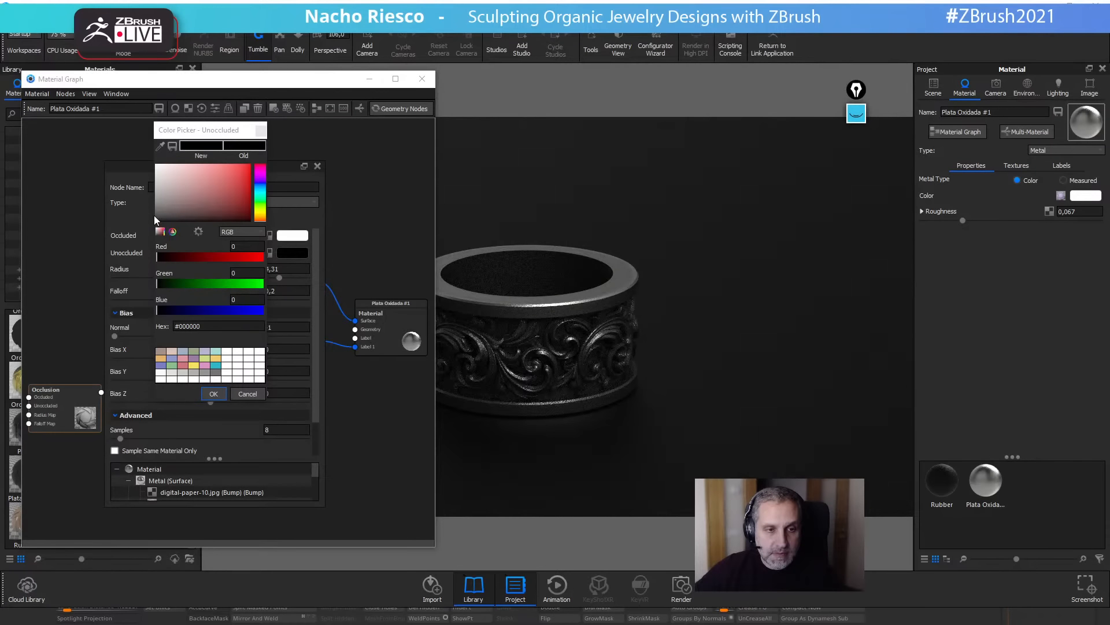
{"action": "mouse_move", "coordinate": [156, 220]}
{"action": "left_mouse_down"}
{"action": "mouse_move", "coordinate": [151, 210]}
{"action": "mouse_move", "coordinate": [147, 230]}
{"action": "left_mouse_up"}
{"action": "left_click", "coordinate": [214, 394]}
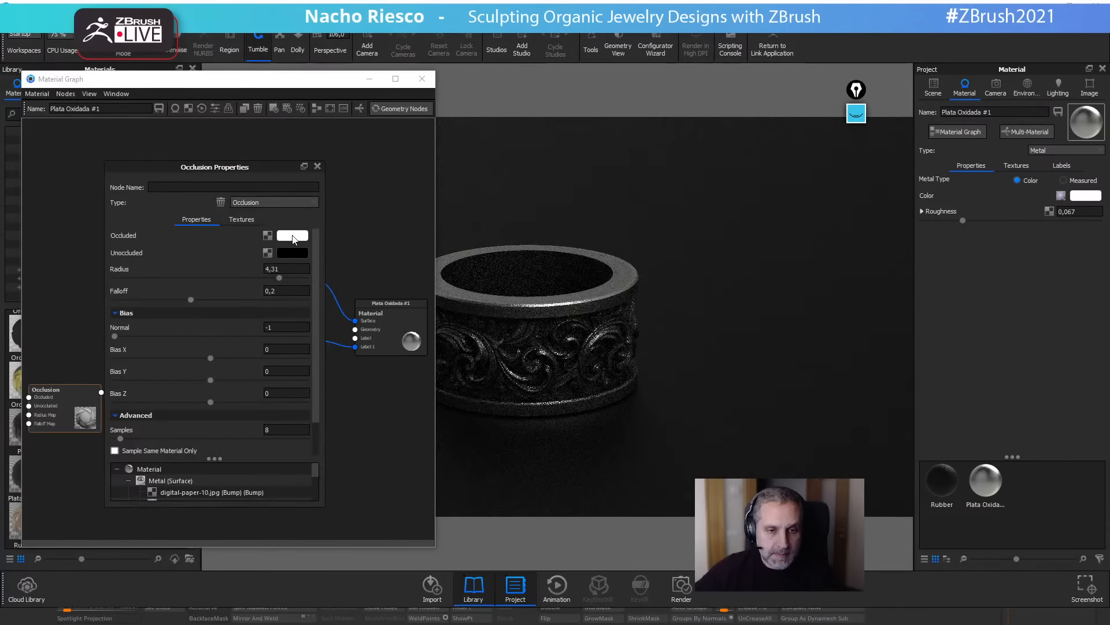
Set the Occlusion node's Occluded color to light grey #B5B5B5 and put the material graph away.
{"action": "left_click", "coordinate": [293, 236]}
{"action": "left_click_drag", "start_coordinate": [128, 220], "coordinate": [127, 221]}
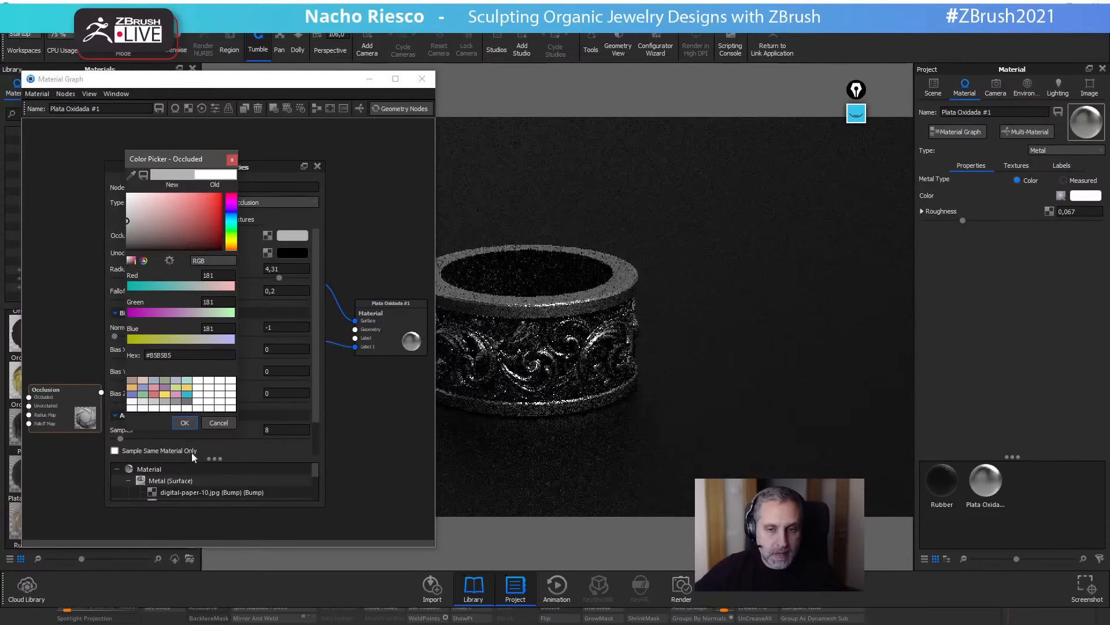
{"action": "left_click", "coordinate": [184, 424]}
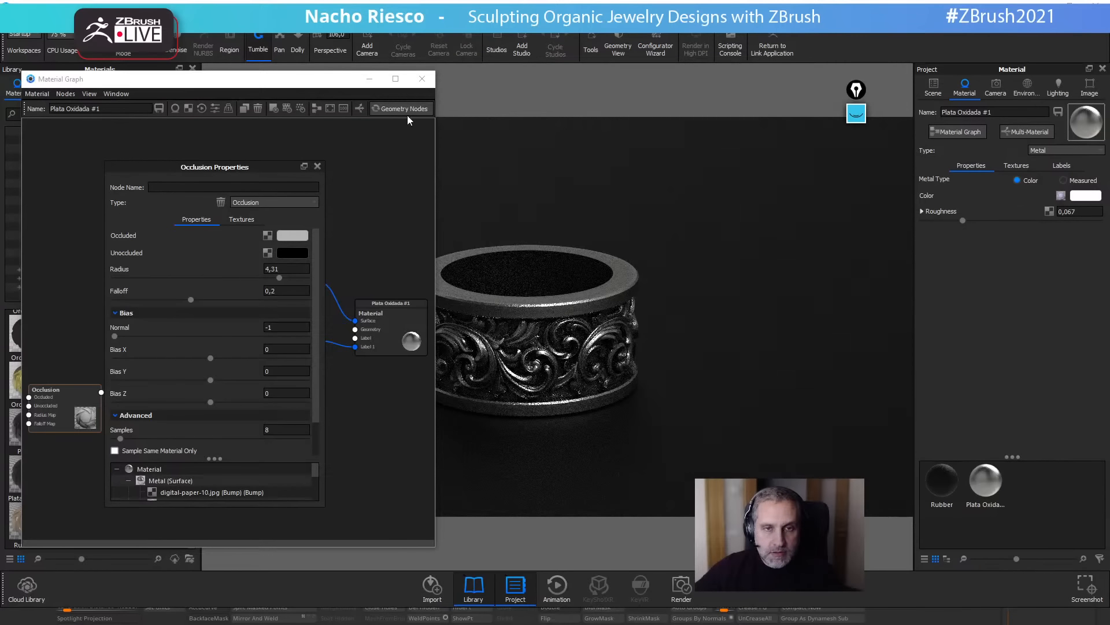
{"action": "left_click", "coordinate": [317, 166]}
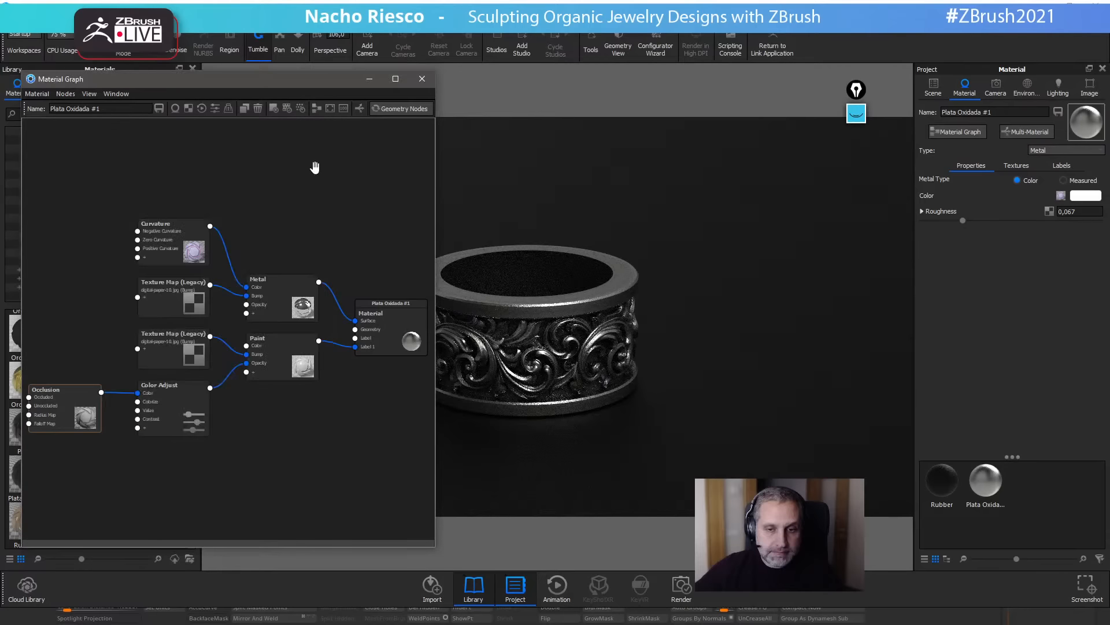
{"action": "left_click", "coordinate": [379, 82]}
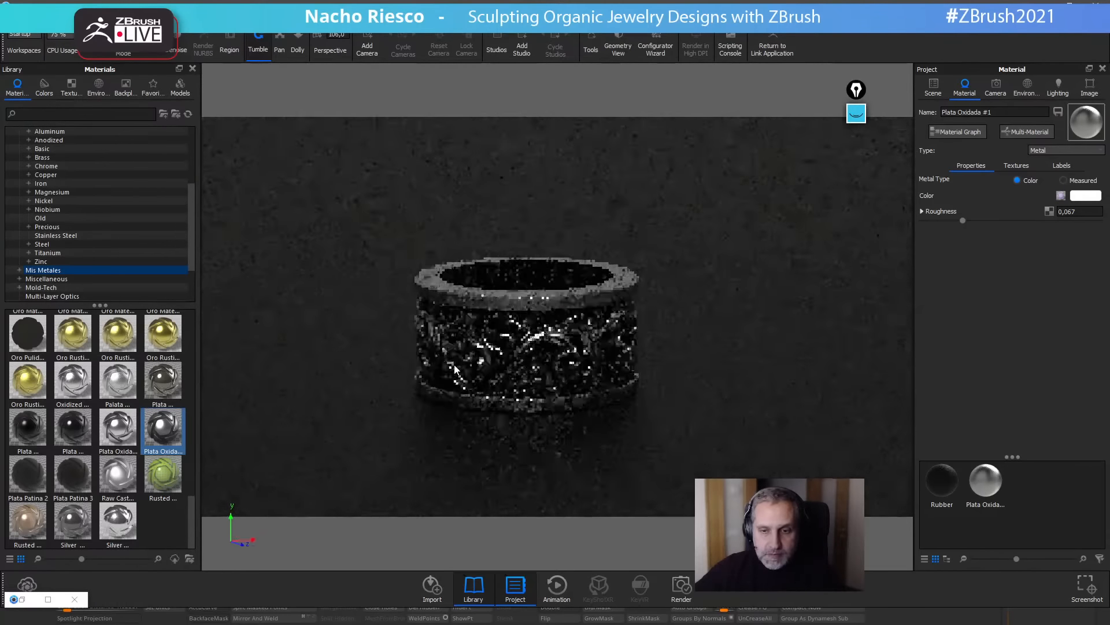
Inspect the ring from several angles and set the lighting environment's rotation to 219°.
{"action": "left_click_drag", "start_coordinate": [579, 402], "coordinate": [667, 414]}
{"action": "scroll", "coordinate": [627, 411], "scroll_direction": "up", "scroll_amount": 1}
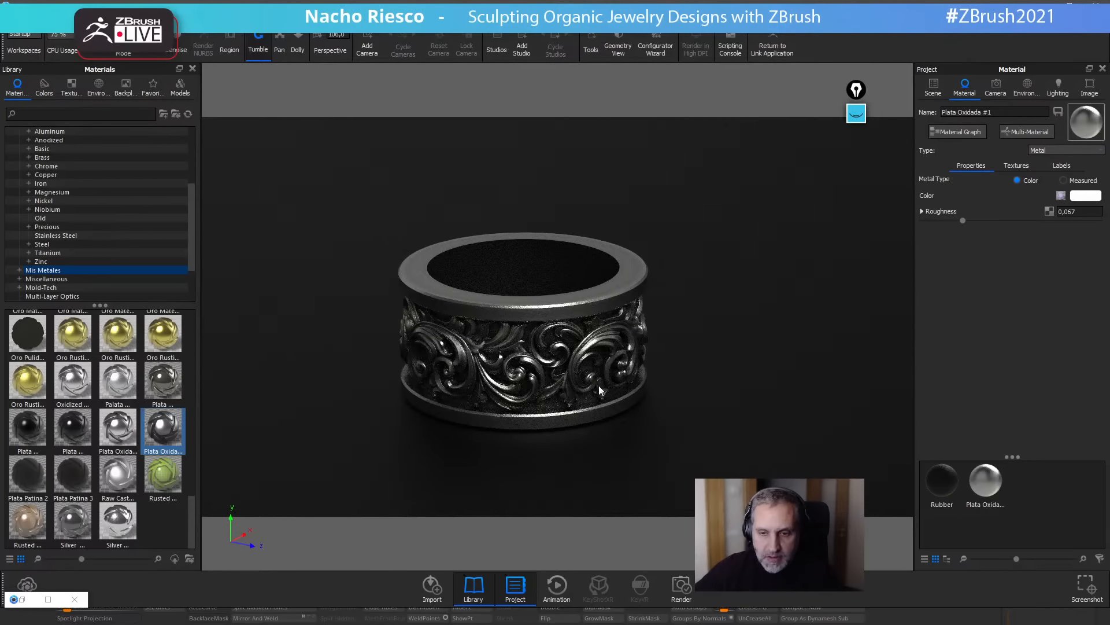
{"action": "left_click_drag", "start_coordinate": [597, 390], "coordinate": [642, 389]}
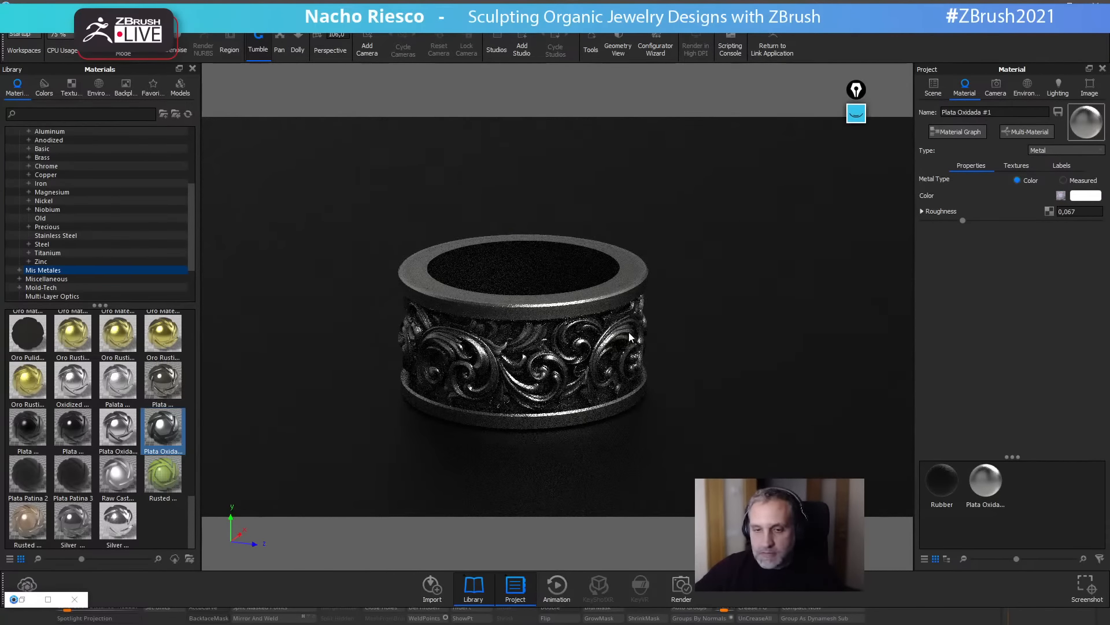
{"action": "left_click_drag", "start_coordinate": [567, 332], "coordinate": [582, 369]}
{"action": "scroll", "coordinate": [595, 383], "scroll_direction": "down", "scroll_amount": 1}
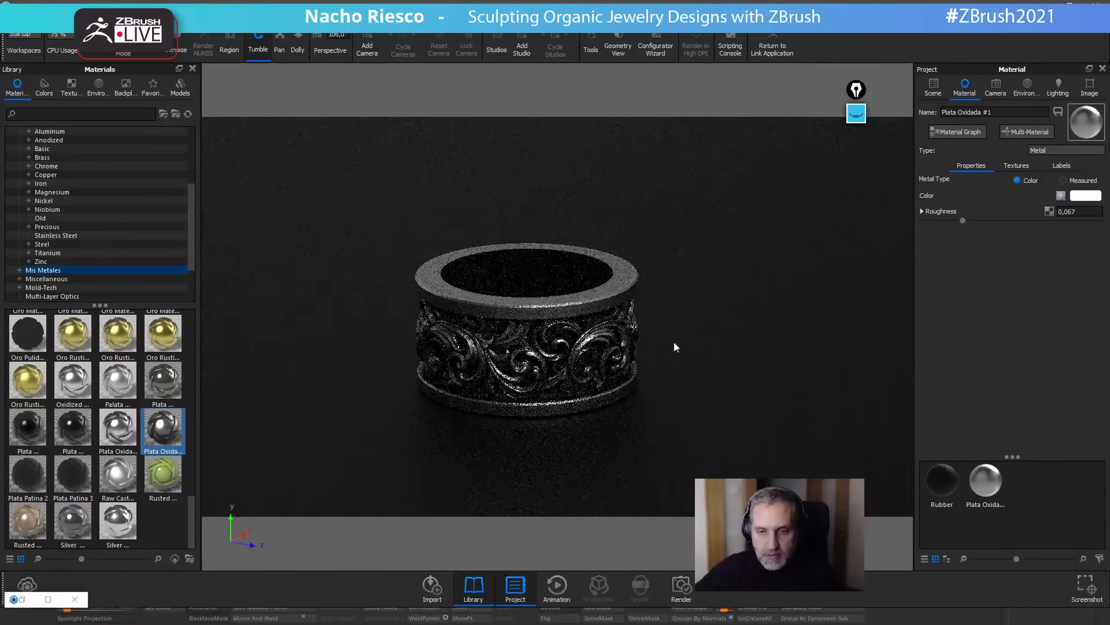
{"action": "left_click", "coordinate": [1026, 88]}
{"action": "left_click_drag", "start_coordinate": [1012, 442], "coordinate": [973, 443]}
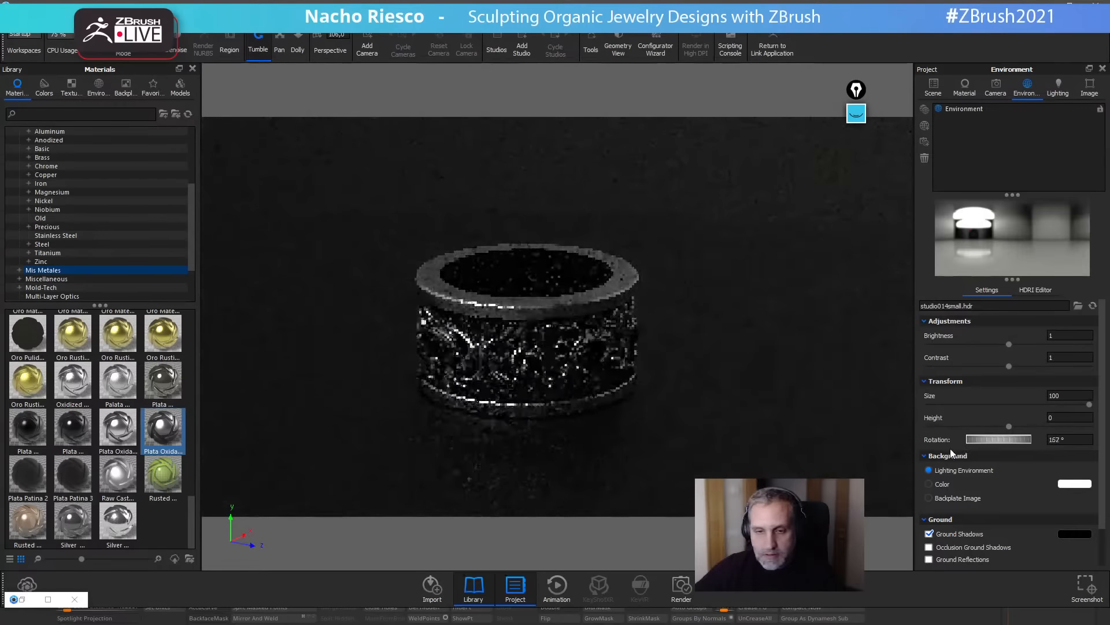
Try the Urban Blurred Desaturated and Urban Blurred Desaturated_kraken1_b environments, and return to studio014small.
{"action": "left_click", "coordinate": [99, 88]}
{"action": "double_click", "coordinate": [62, 408]}
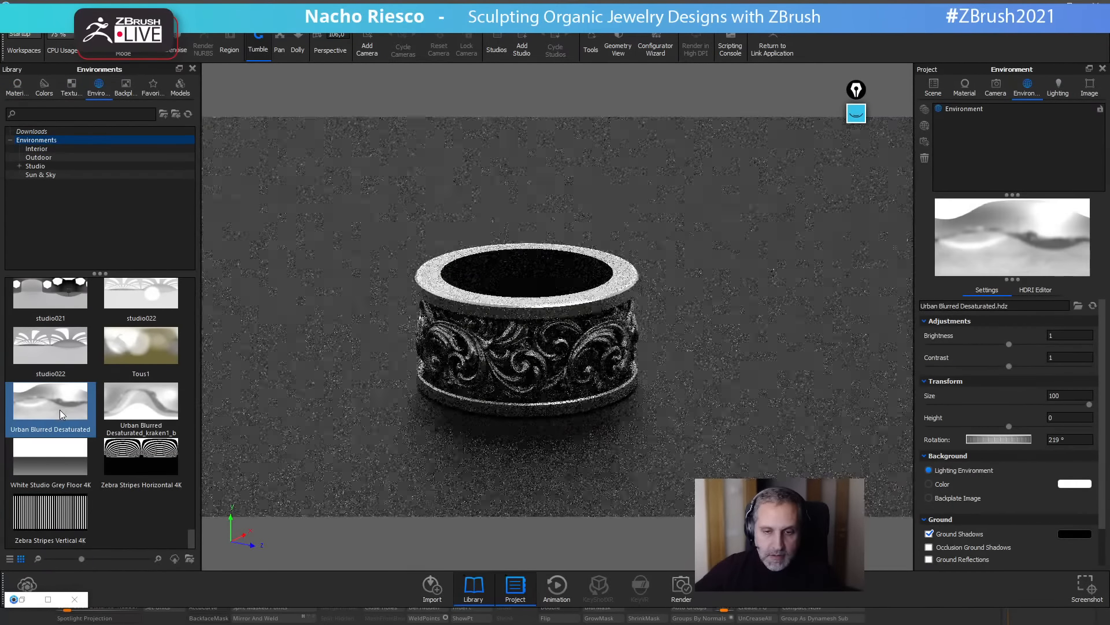
{"action": "double_click", "coordinate": [131, 409]}
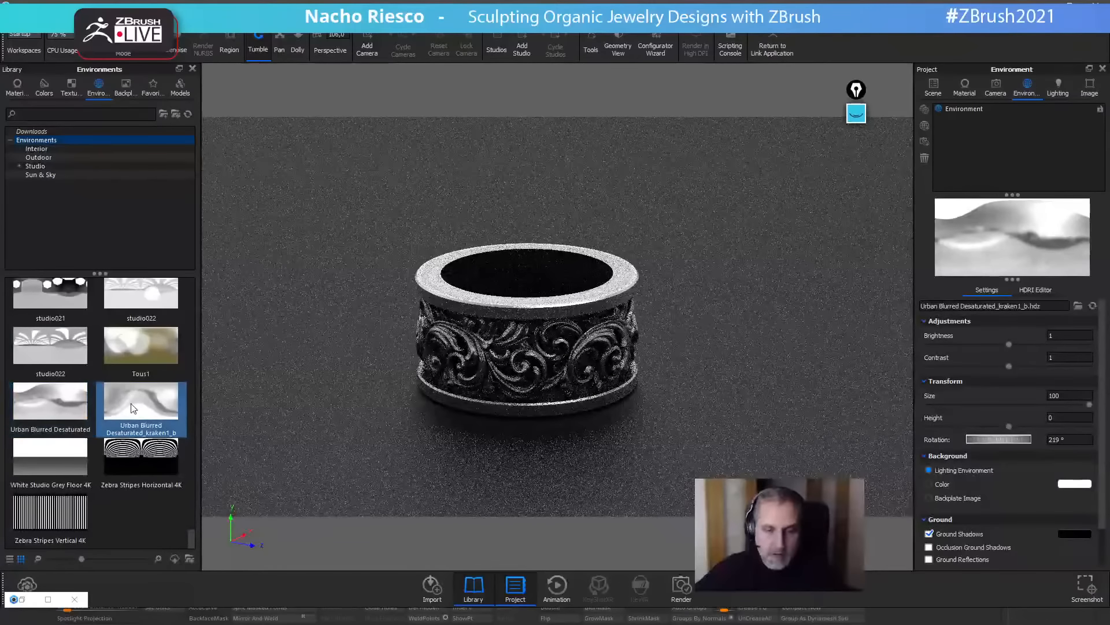
{"action": "scroll", "coordinate": [123, 416], "scroll_direction": "up", "scroll_amount": 3}
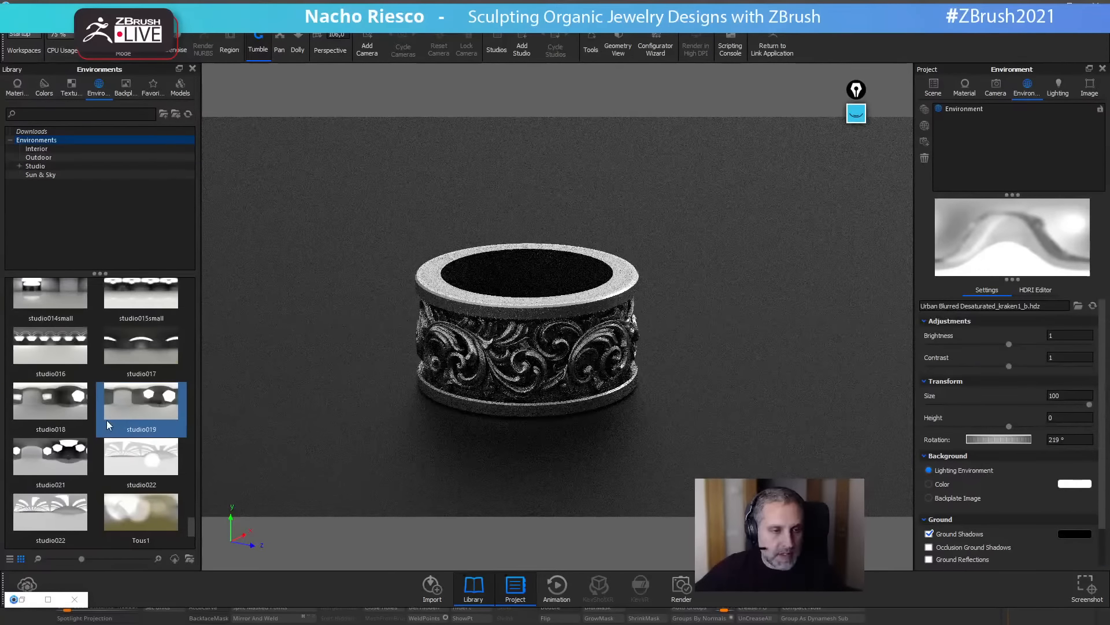
{"action": "double_click", "coordinate": [49, 300]}
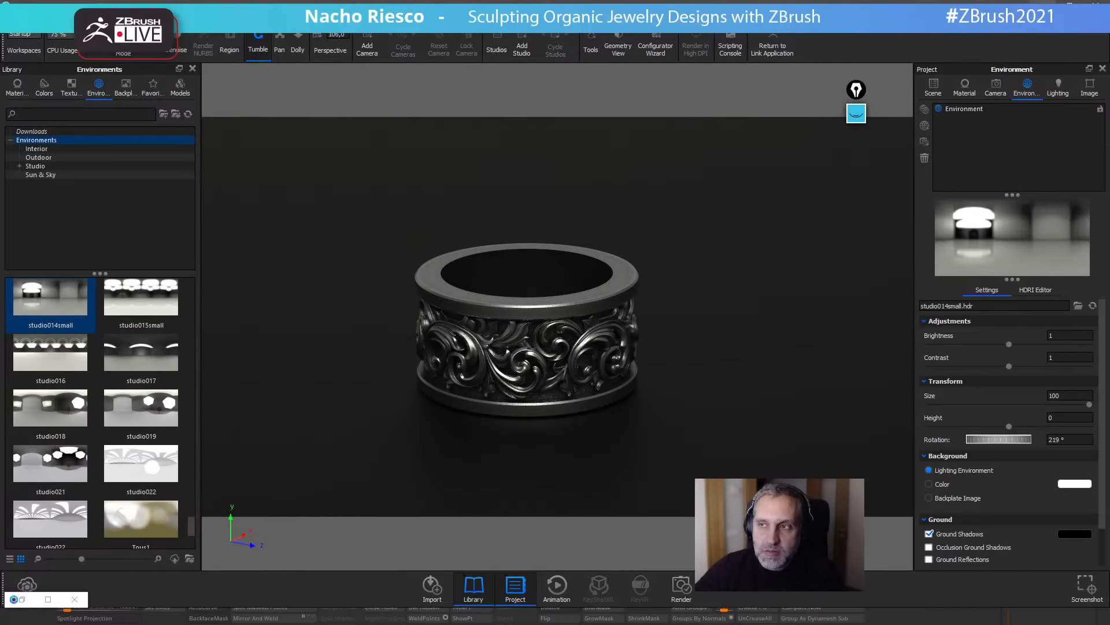
Switch to ZBrush and measure the ring's wall thickness with a transpose line from its inner to its outer edge.
{"action": "left_click", "coordinate": [1069, 4]}
{"action": "left_click_drag", "start_coordinate": [701, 414], "coordinate": [684, 434]}
{"action": "left_click_drag", "start_coordinate": [747, 389], "coordinate": [755, 369], "text": "alt"}
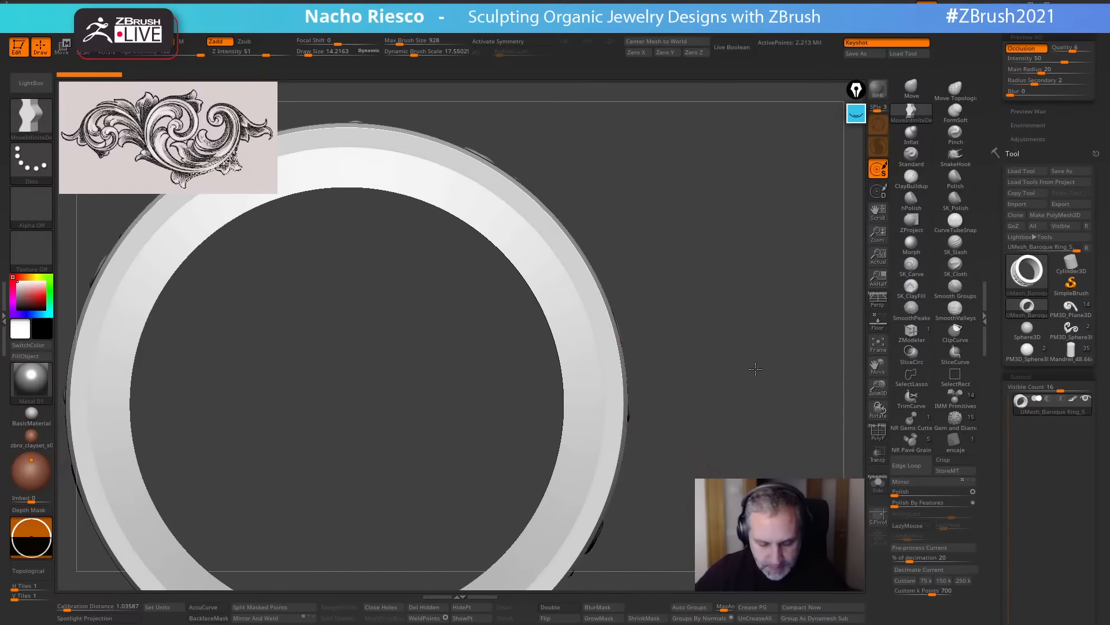
{"action": "key", "text": "w"}
{"action": "key", "text": "y"}
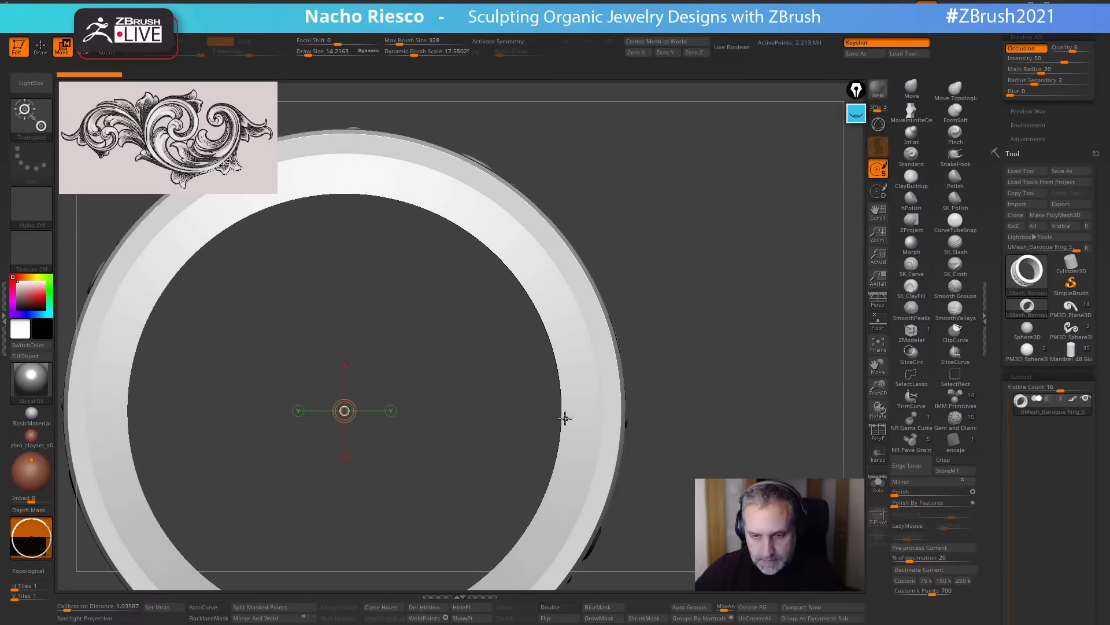
{"action": "left_click_drag", "start_coordinate": [563, 419], "coordinate": [648, 418]}
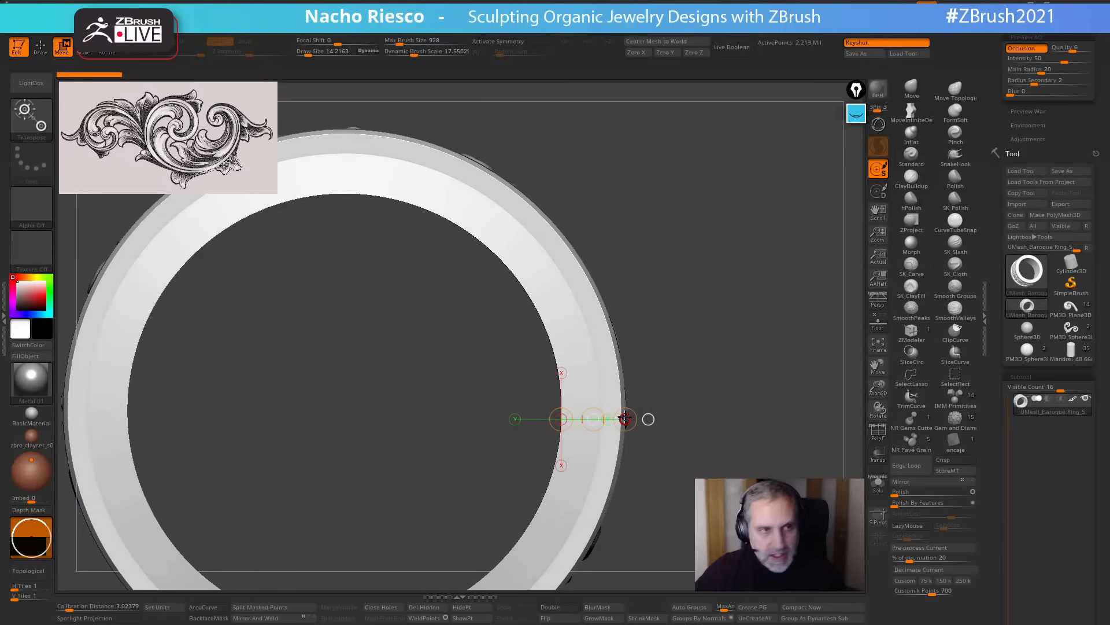
{"action": "right_click_drag", "start_coordinate": [700, 366], "coordinate": [723, 439], "text": "ctrl"}
{"action": "right_click_drag", "start_coordinate": [776, 387], "coordinate": [764, 417], "text": "ctrl"}
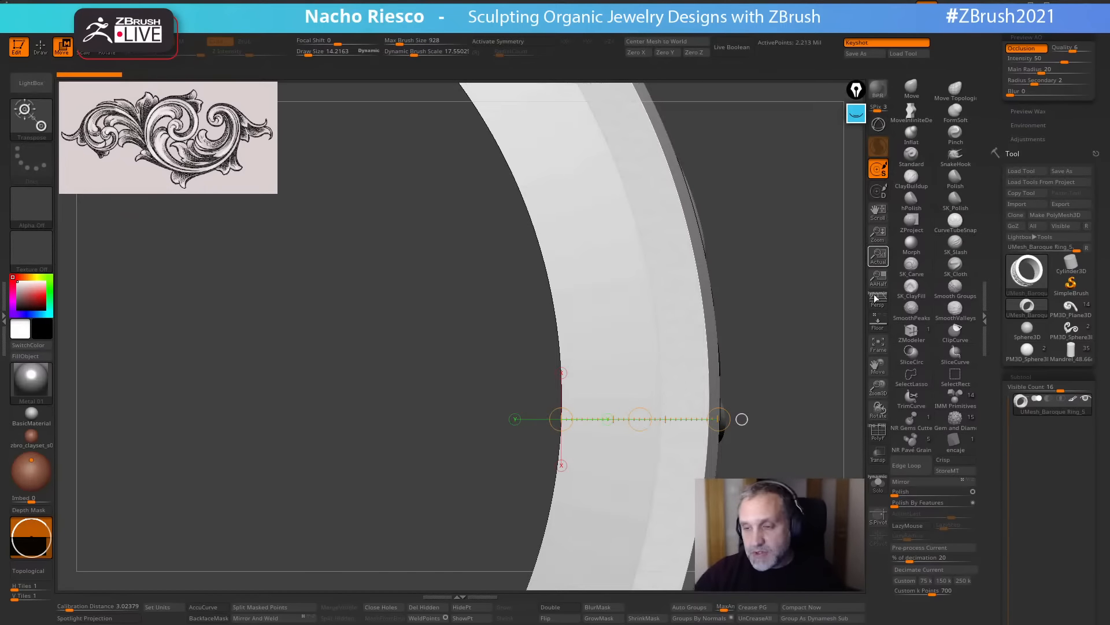
Annotate a thin hatched strip at the ring's inner edge beside the measuring line, and clear the annotation.
{"action": "left_click", "coordinate": [857, 115]}
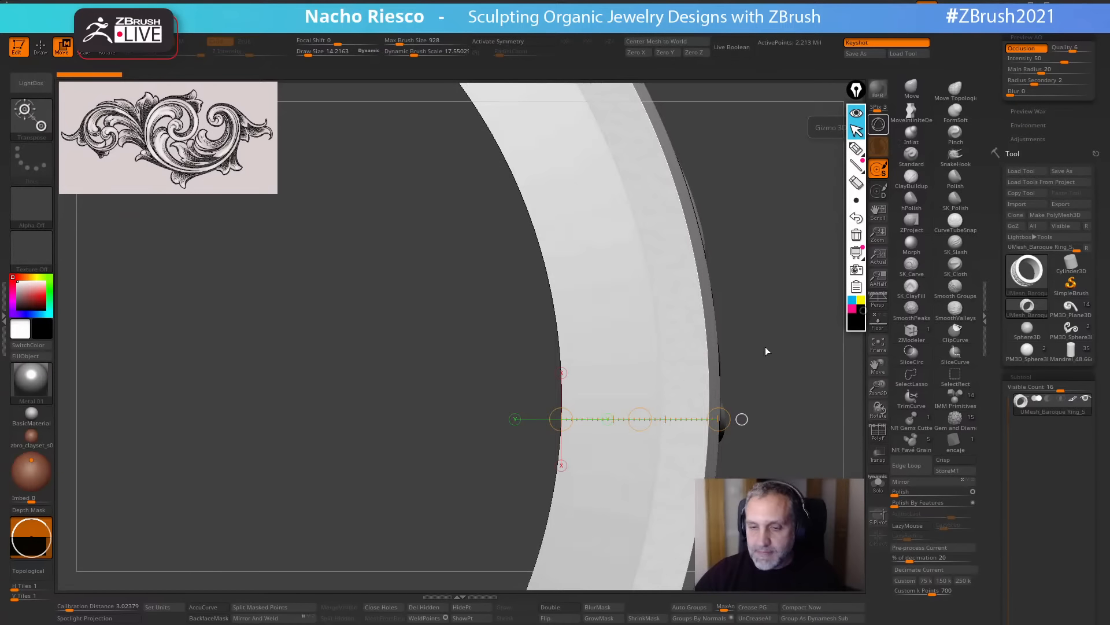
{"action": "left_click", "coordinate": [856, 148]}
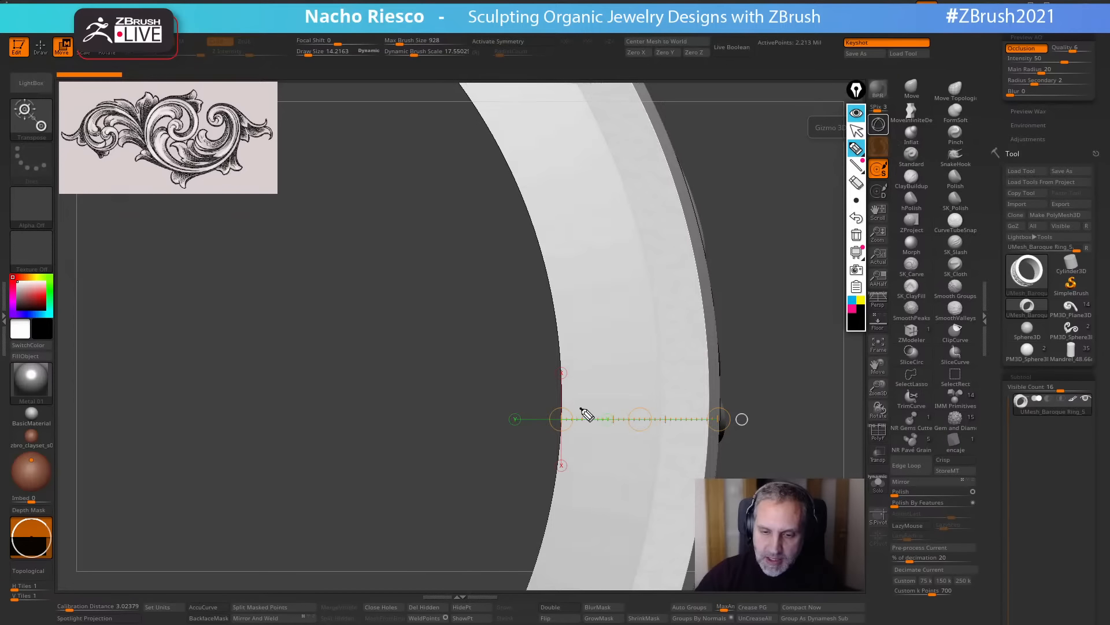
{"action": "mouse_move", "coordinate": [580, 408]}
{"action": "left_mouse_down"}
{"action": "mouse_move", "coordinate": [581, 435]}
{"action": "mouse_move", "coordinate": [561, 429]}
{"action": "left_mouse_up"}
{"action": "left_click_drag", "start_coordinate": [576, 429], "coordinate": [566, 437]}
{"action": "left_click_drag", "start_coordinate": [577, 433], "coordinate": [562, 445]}
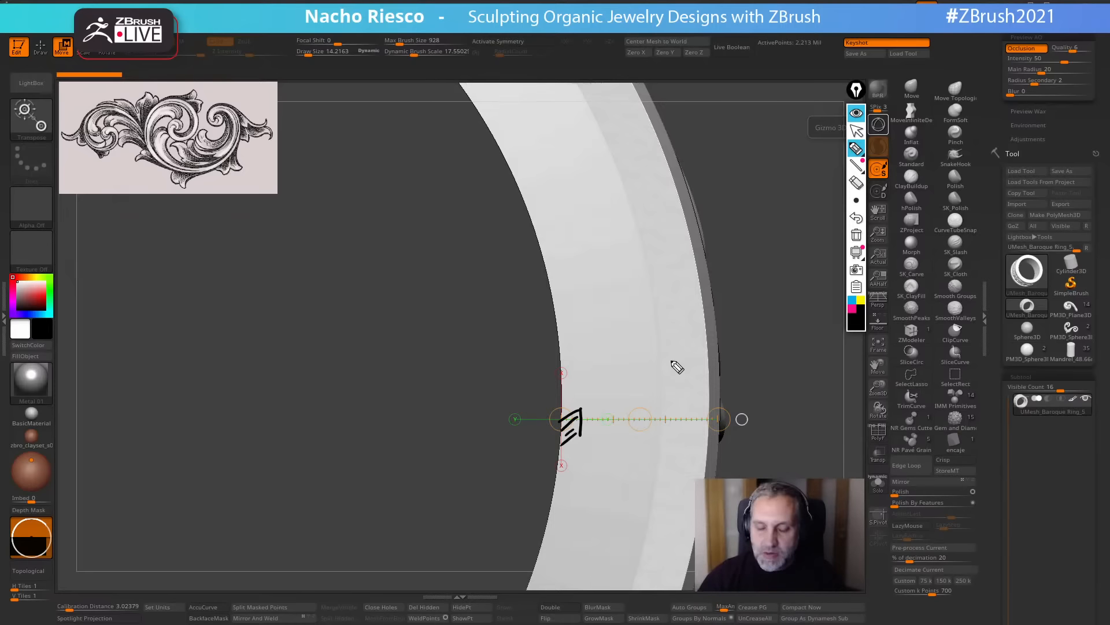
{"action": "left_click", "coordinate": [857, 131]}
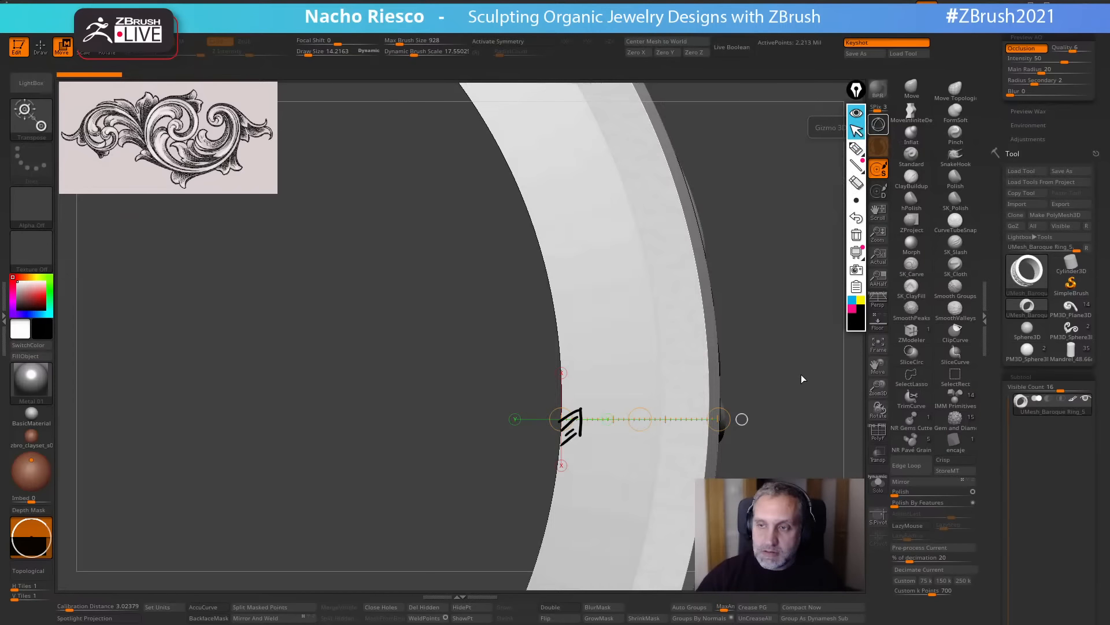
{"action": "left_click", "coordinate": [857, 237]}
{"action": "left_click_drag", "start_coordinate": [532, 324], "coordinate": [539, 396]}
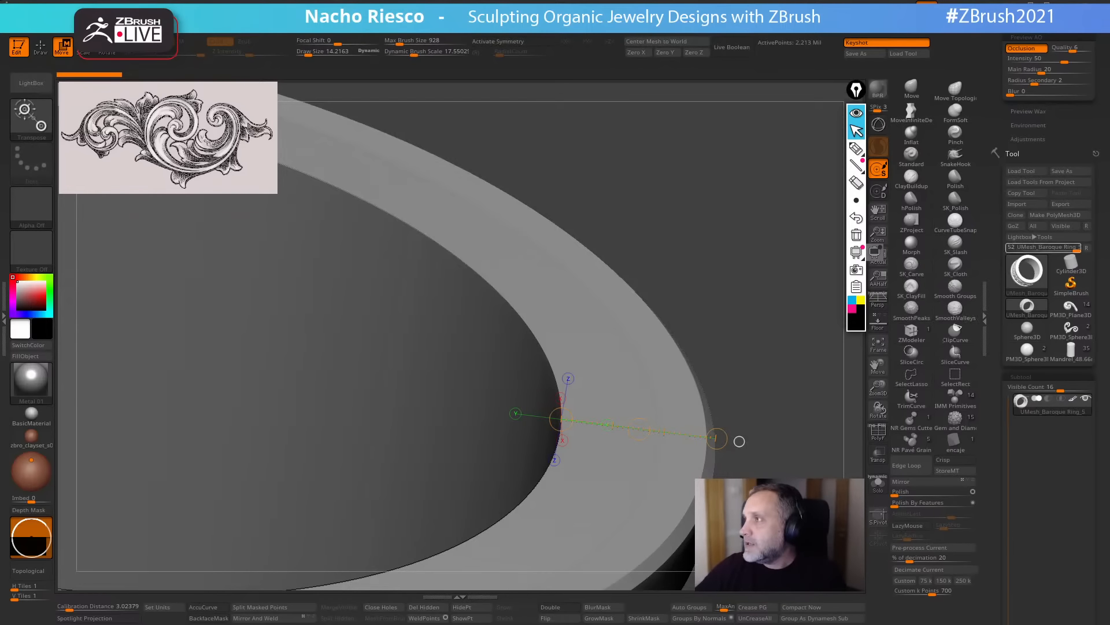
Switch to the browser and examine the Sculpting Organic Jewelry Designs with ZBrush playlist from the Pixologic ZBrush channel's playlists on YouTube.
{"action": "left_click_drag", "start_coordinate": [739, 441], "coordinate": [440, 132]}
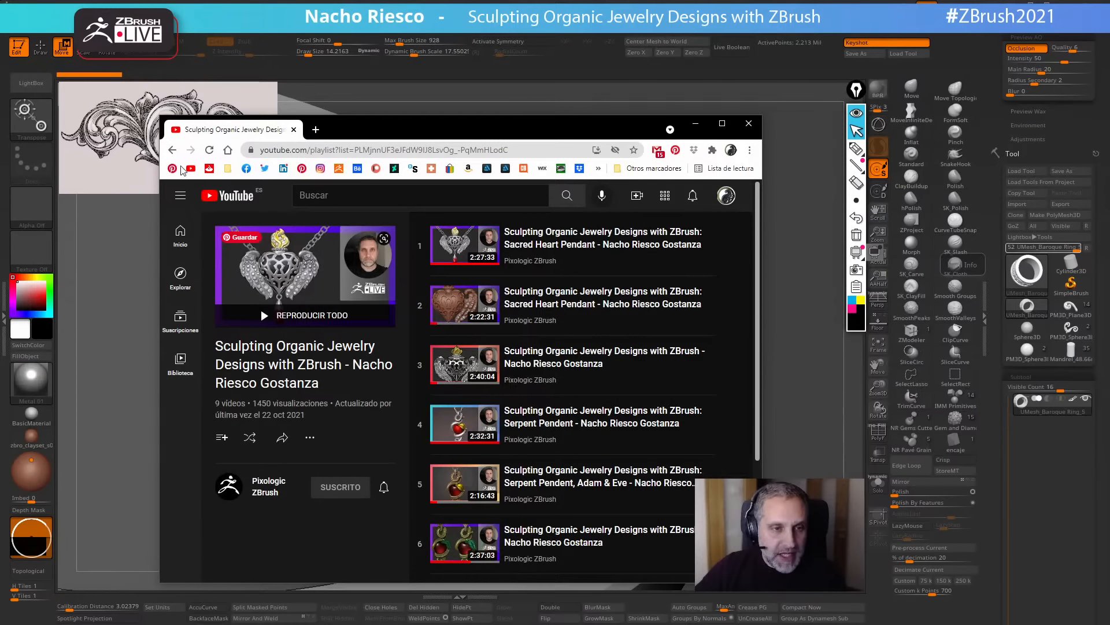
{"action": "left_click", "coordinate": [172, 150]}
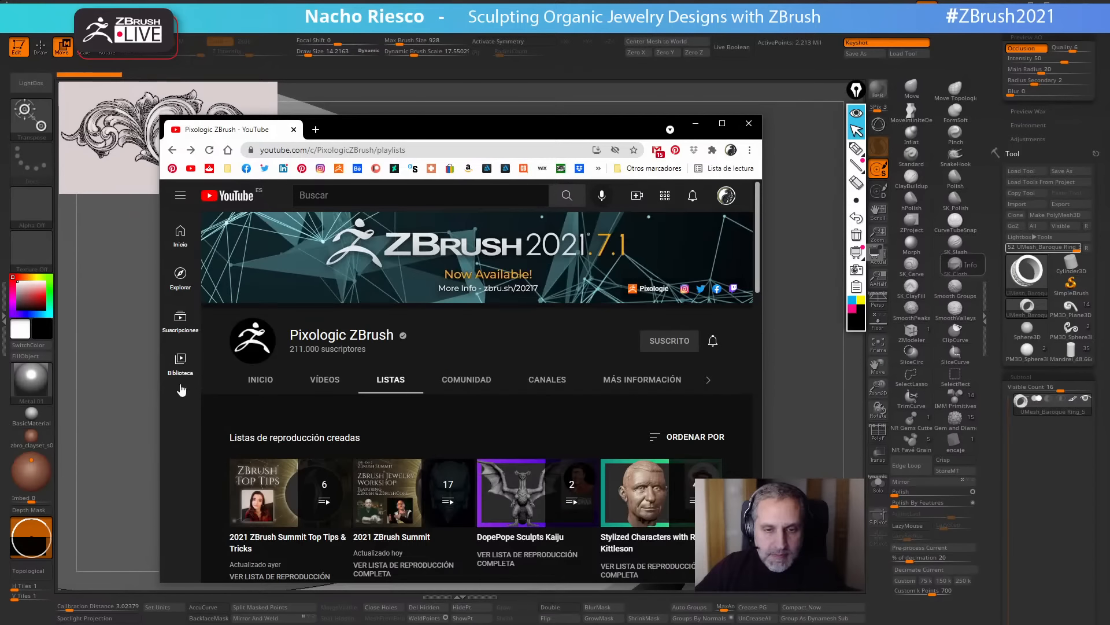
{"action": "left_click", "coordinate": [722, 123]}
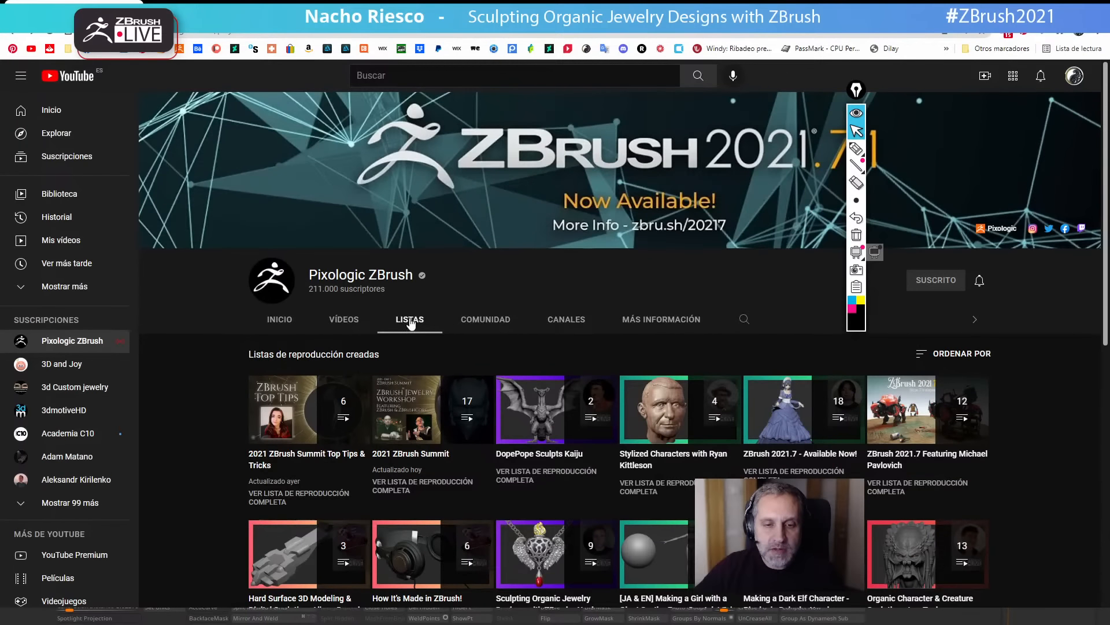
{"action": "left_click", "coordinate": [410, 321]}
{"action": "scroll", "coordinate": [464, 360], "scroll_direction": "down", "scroll_amount": 2}
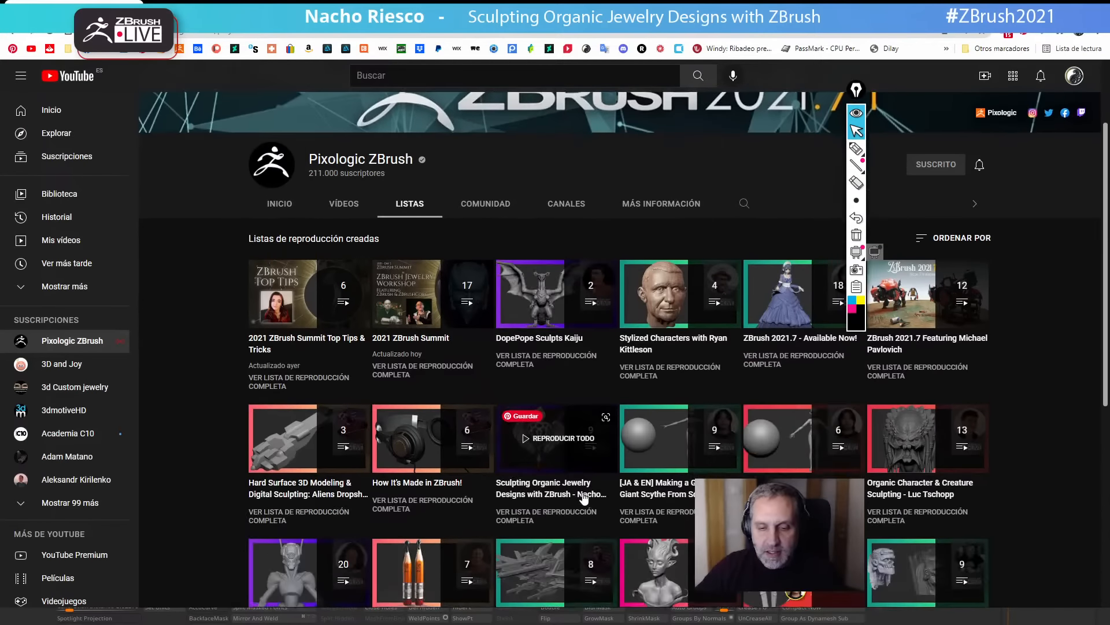
{"action": "left_click", "coordinate": [528, 520]}
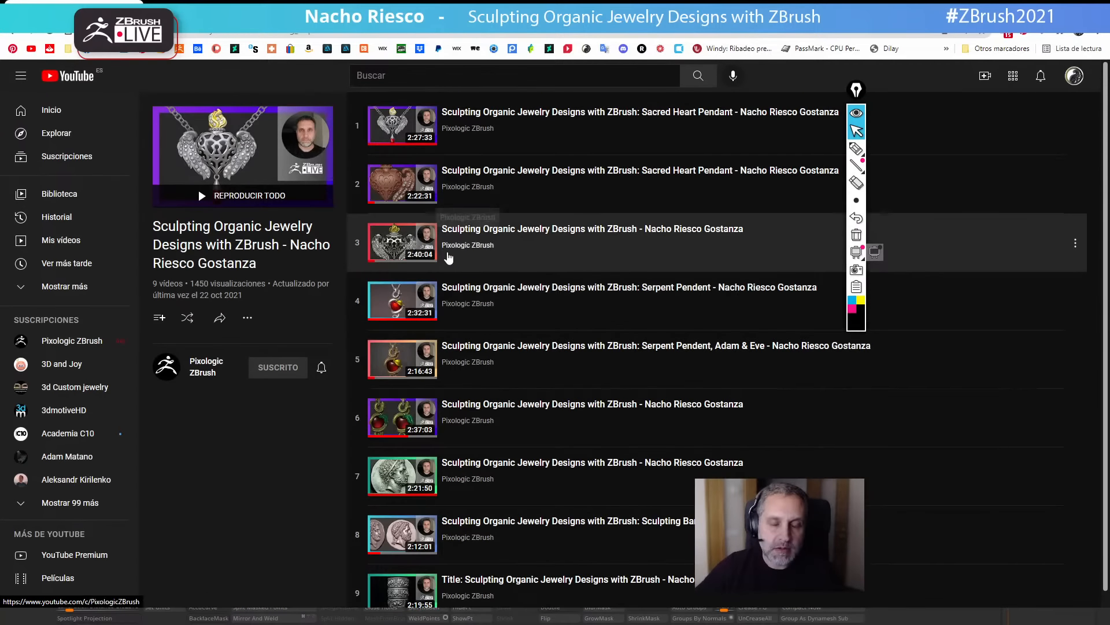
{"action": "scroll", "coordinate": [463, 347], "scroll_direction": "down", "scroll_amount": 1}
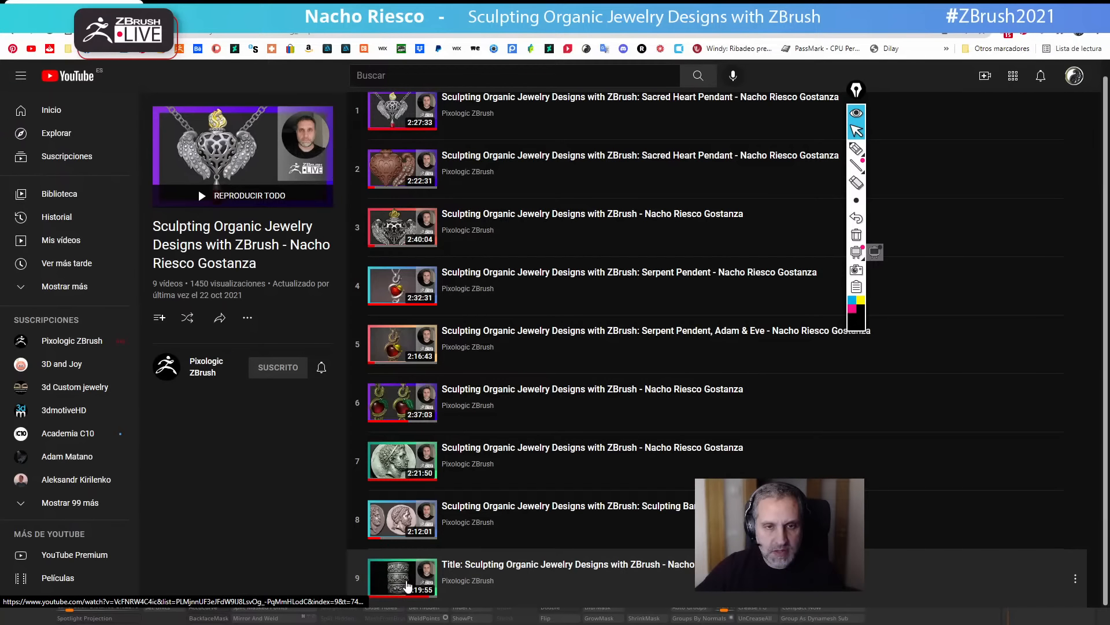
{"action": "scroll", "coordinate": [376, 560], "scroll_direction": "up", "scroll_amount": 1}
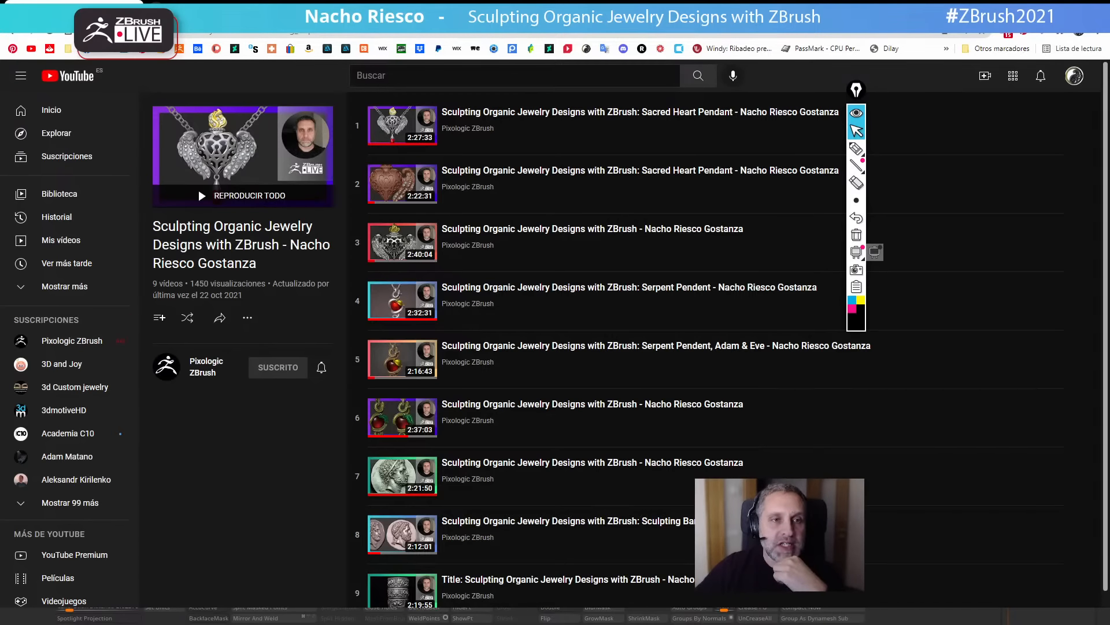
Open Facebook in a new browser tab and search it for "pixologic".
{"action": "left_click", "coordinate": [156, 10]}
{"action": "left_click", "coordinate": [87, 50]}
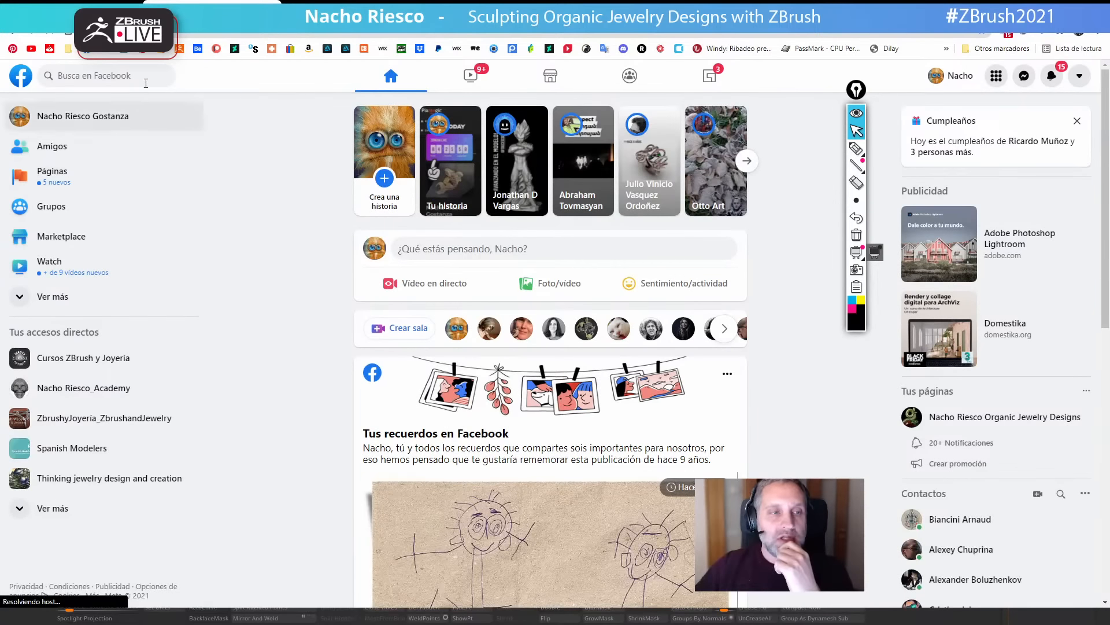
{"action": "left_click", "coordinate": [107, 77]}
{"action": "type", "text": "pi"}
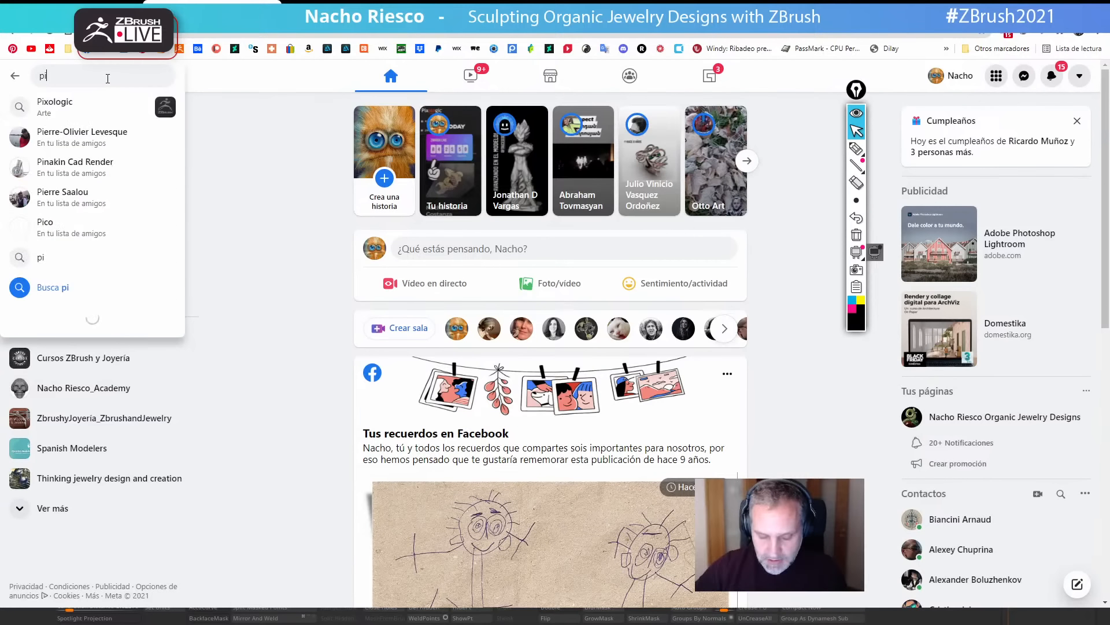
{"action": "type", "text": "xologic"}
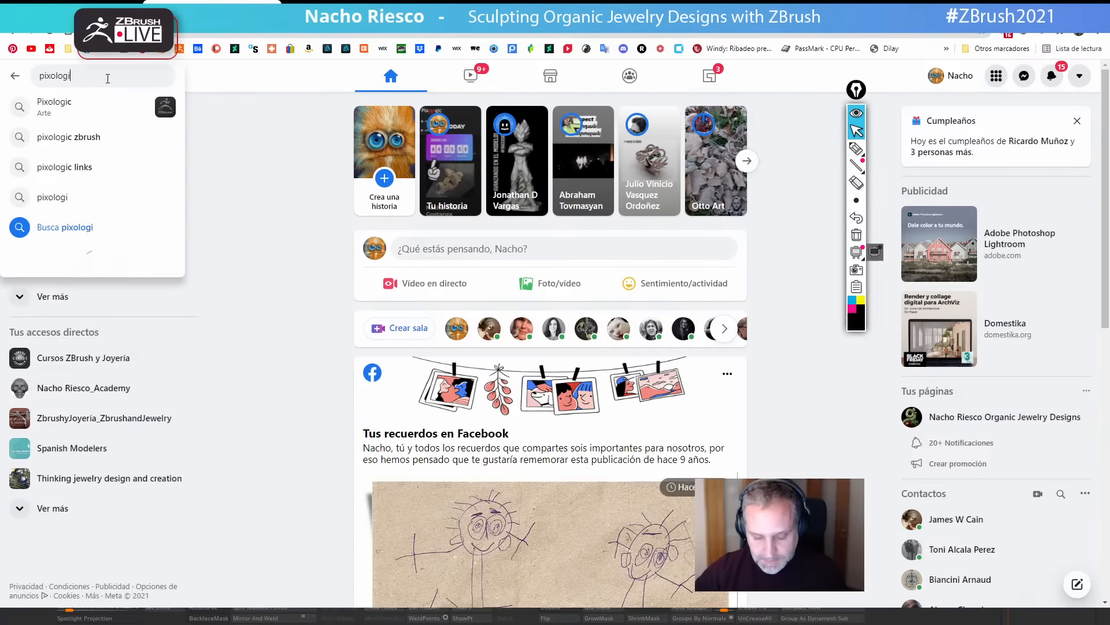
{"action": "key", "text": "Return"}
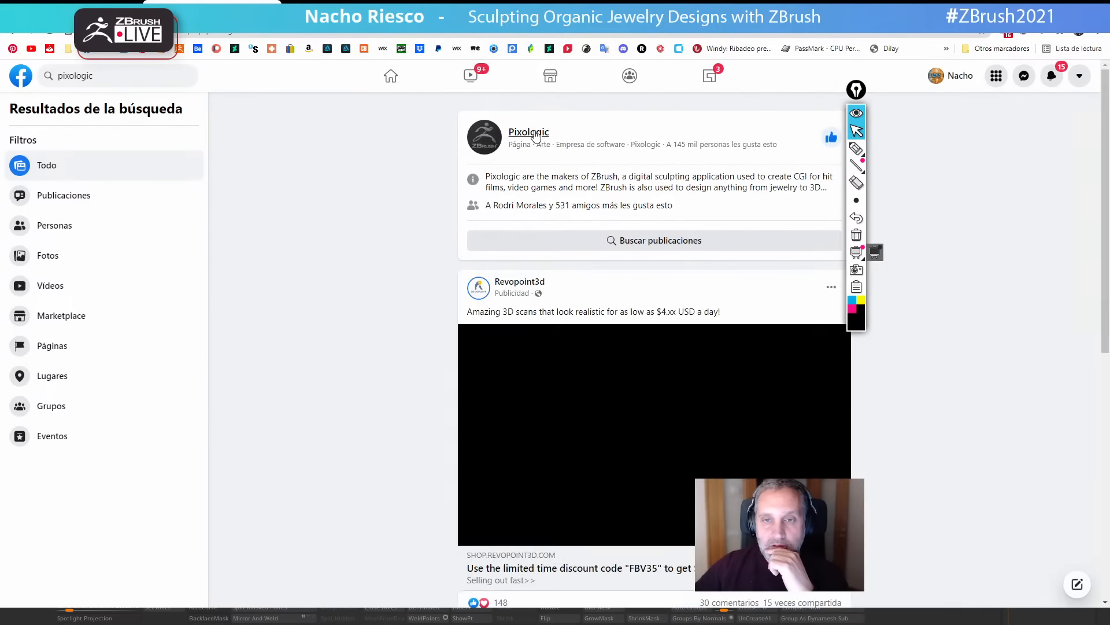
Open the Pixologic page, find its live broadcast post of this stream, and return to the YouTube playlist.
{"action": "left_click", "coordinate": [539, 139]}
{"action": "scroll", "coordinate": [637, 376], "scroll_direction": "down", "scroll_amount": 10}
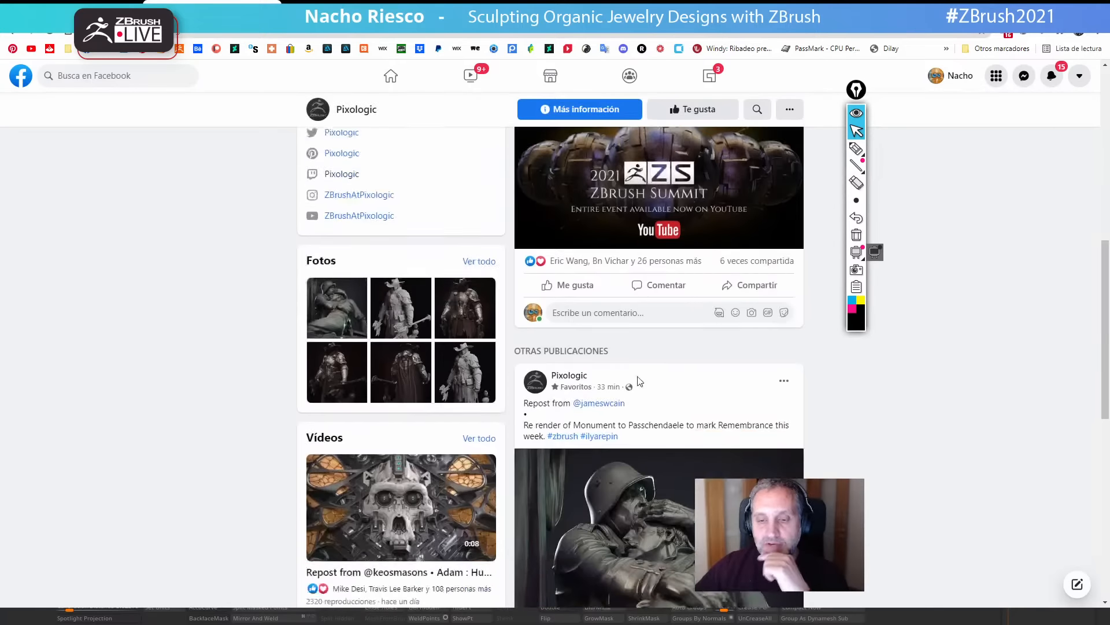
{"action": "scroll", "coordinate": [642, 392], "scroll_direction": "down", "scroll_amount": 3}
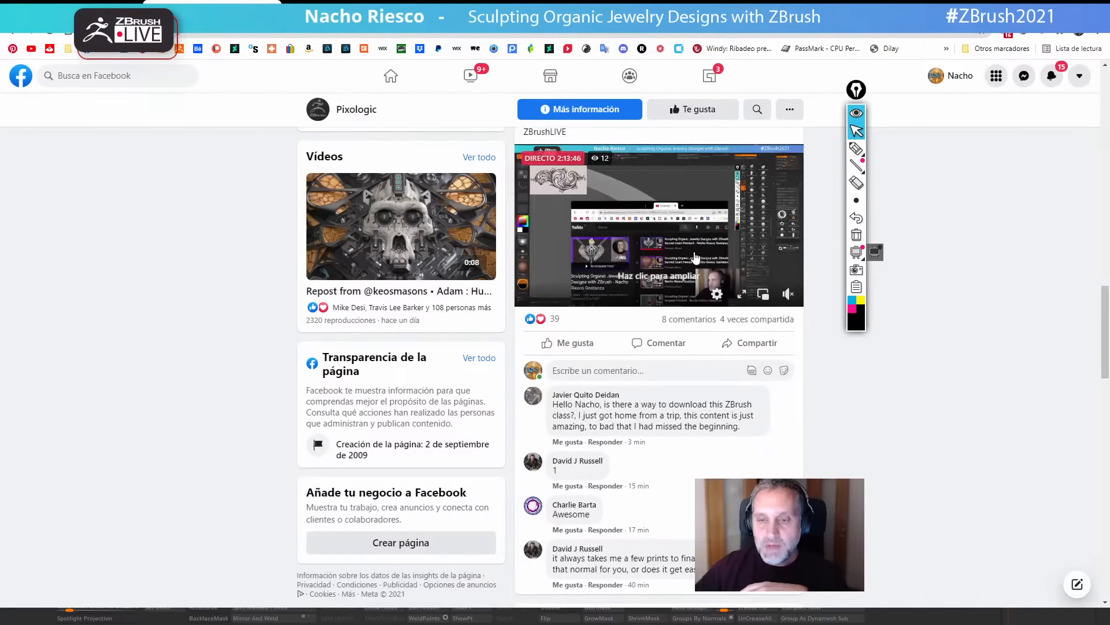
{"action": "scroll", "coordinate": [688, 255], "scroll_direction": "up", "scroll_amount": 2}
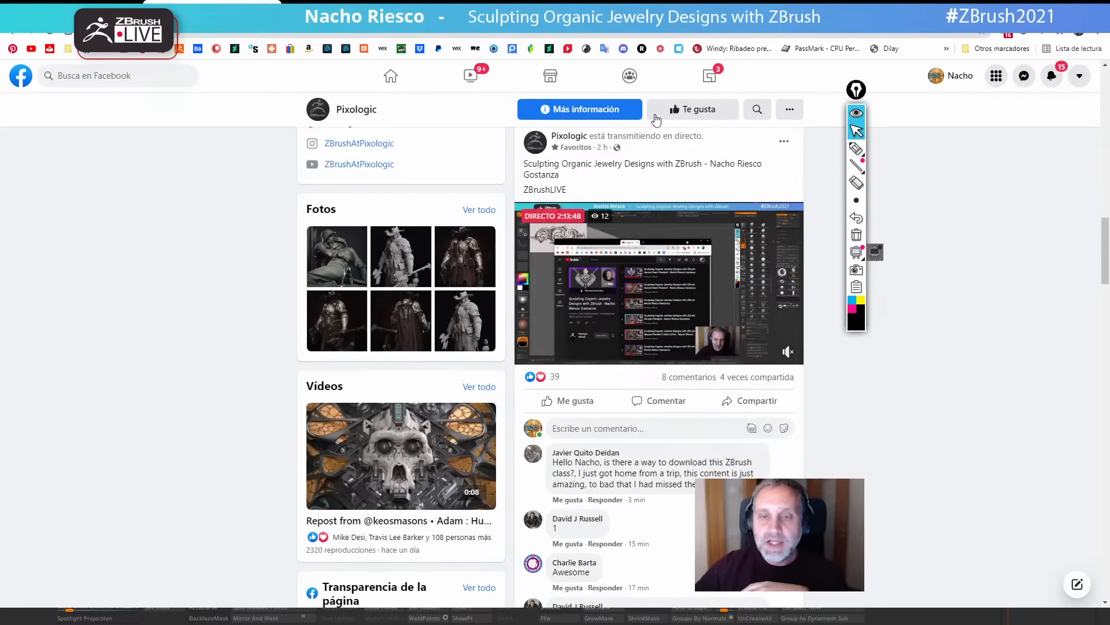
{"action": "left_click", "coordinate": [69, 5]}
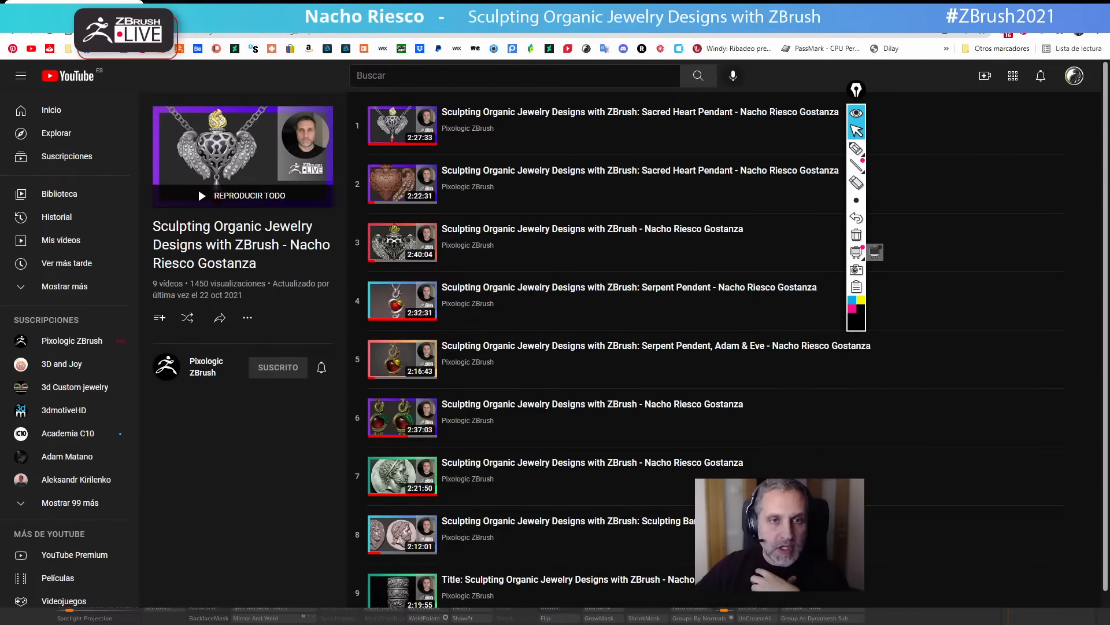
Open the streamer's ArtStation profile in a new browser tab and look through the portfolio artworks.
{"action": "left_click", "coordinate": [294, 5]}
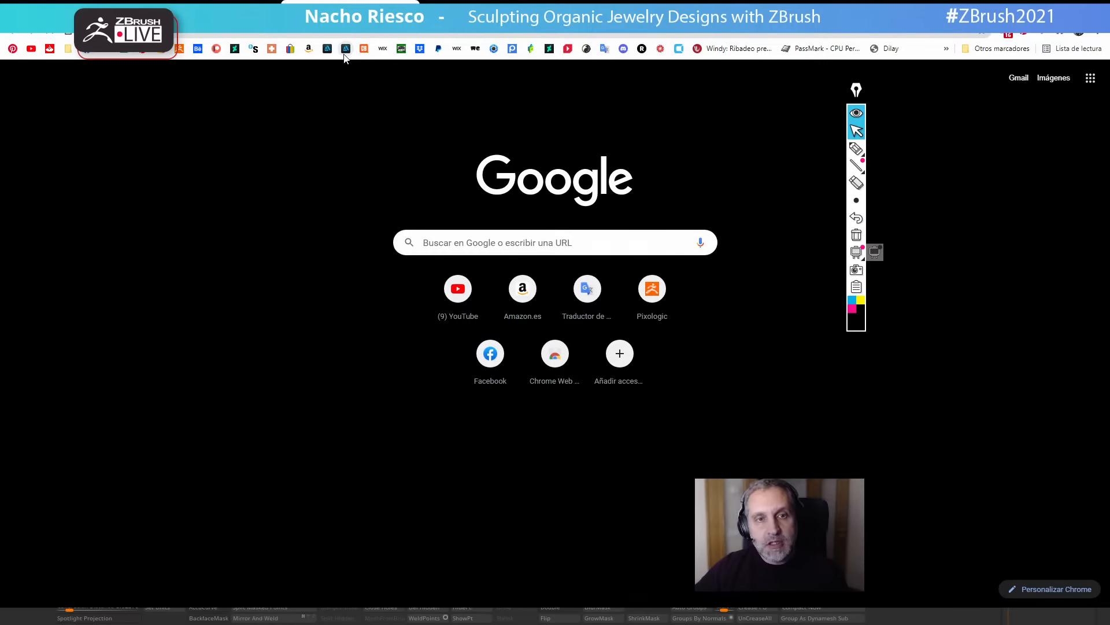
{"action": "left_click", "coordinate": [347, 51]}
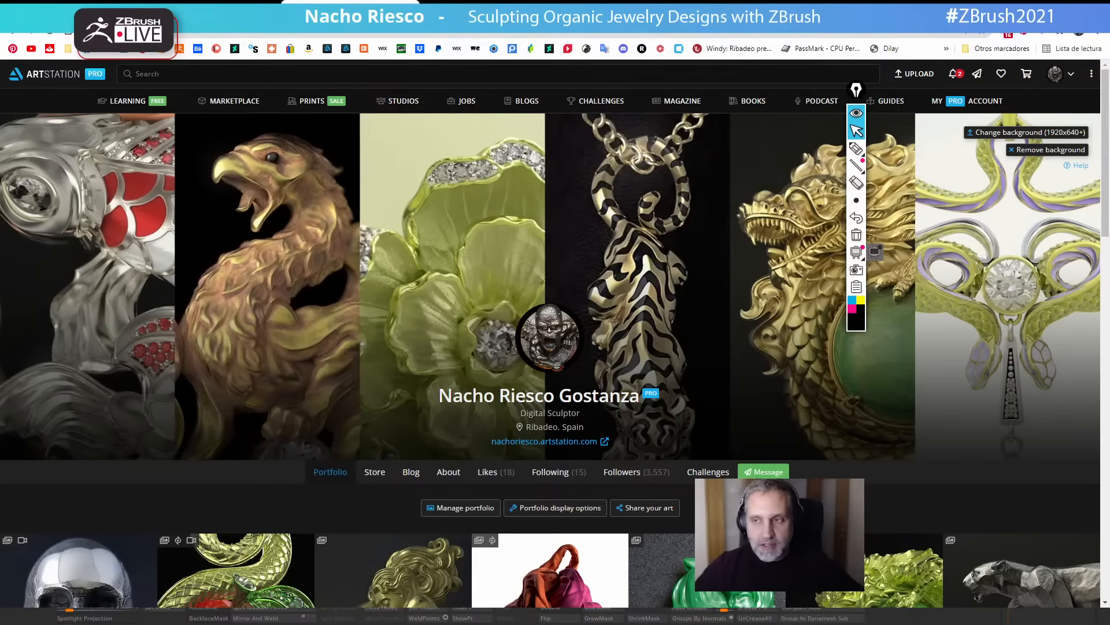
{"action": "scroll", "coordinate": [579, 384], "scroll_direction": "down", "scroll_amount": 6}
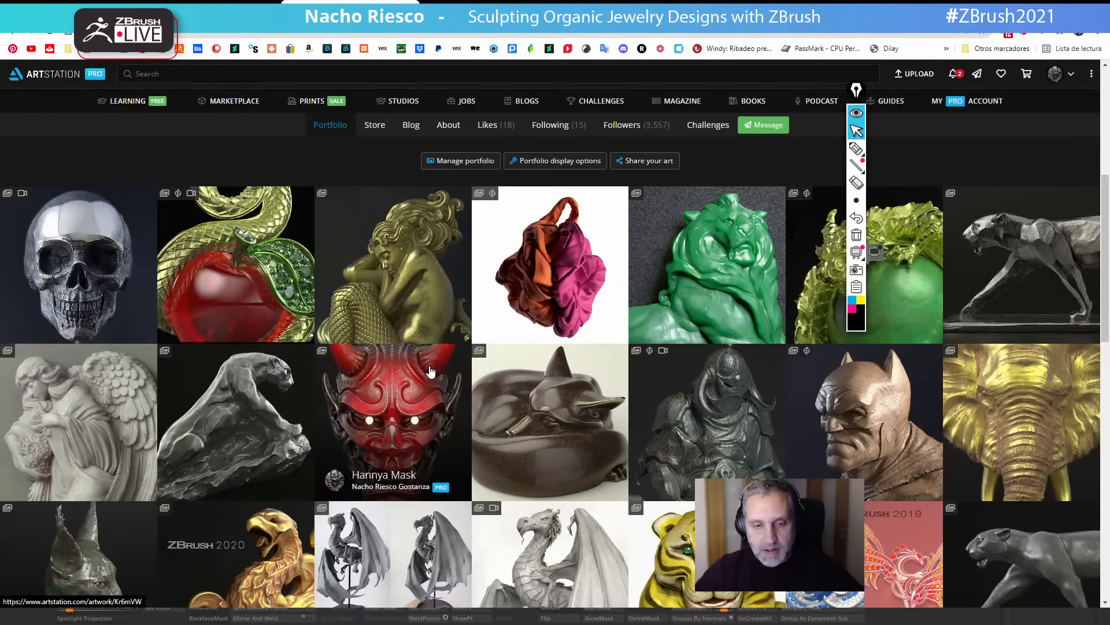
{"action": "scroll", "coordinate": [431, 370], "scroll_direction": "up", "scroll_amount": 6}
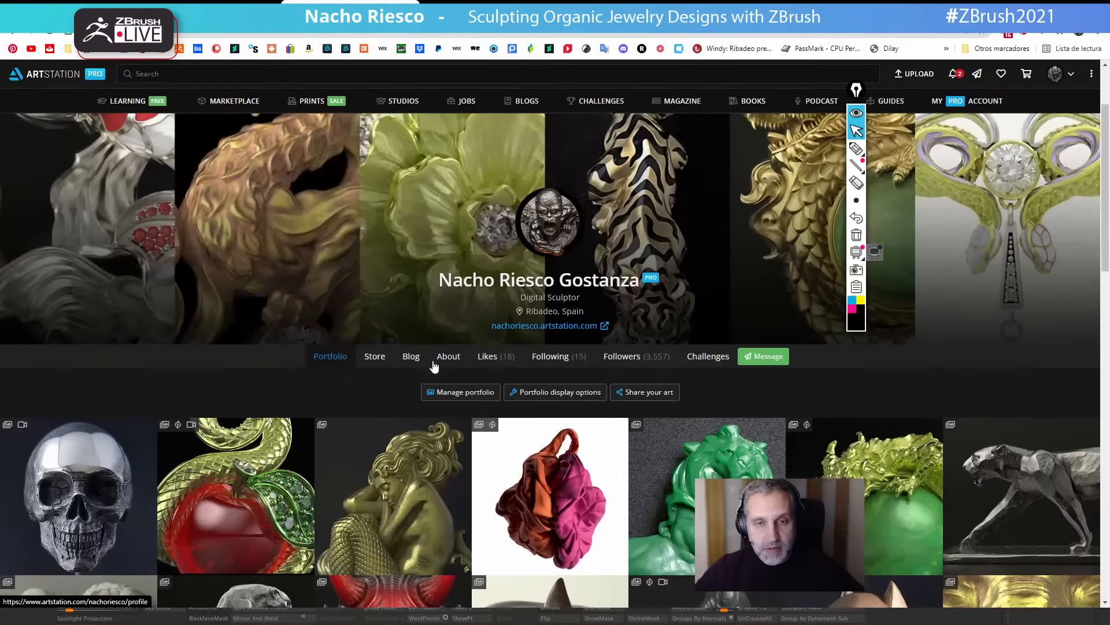
Open the streamer's Instagram profile in another browser tab and look through the posted jewelry and sculpture images.
{"action": "key", "text": "ctrl+t"}
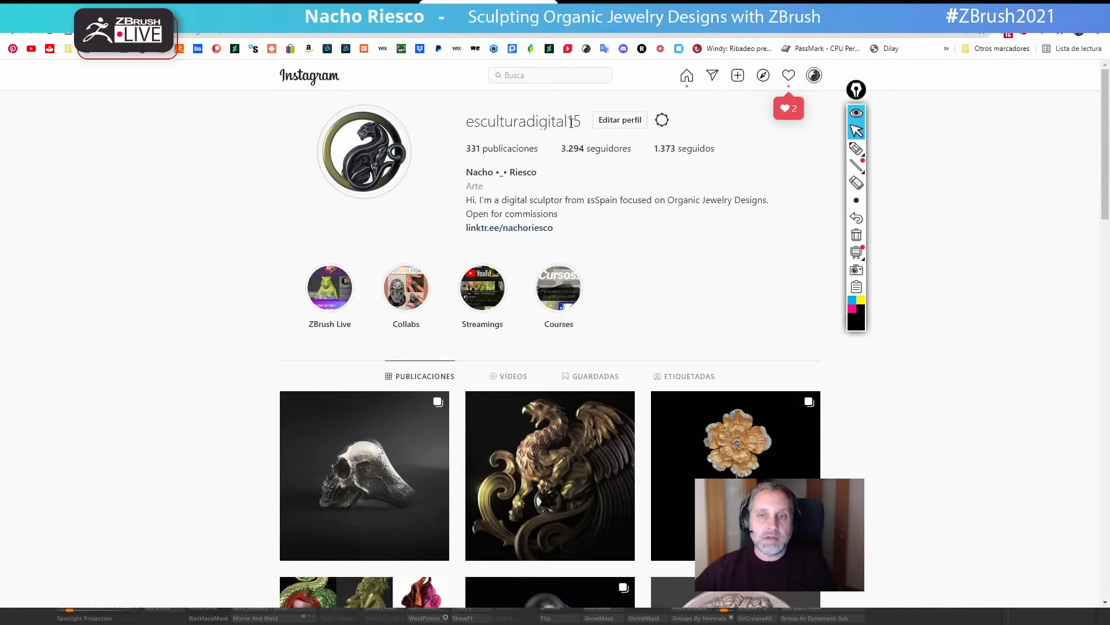
{"action": "scroll", "coordinate": [558, 306], "scroll_direction": "down", "scroll_amount": 15}
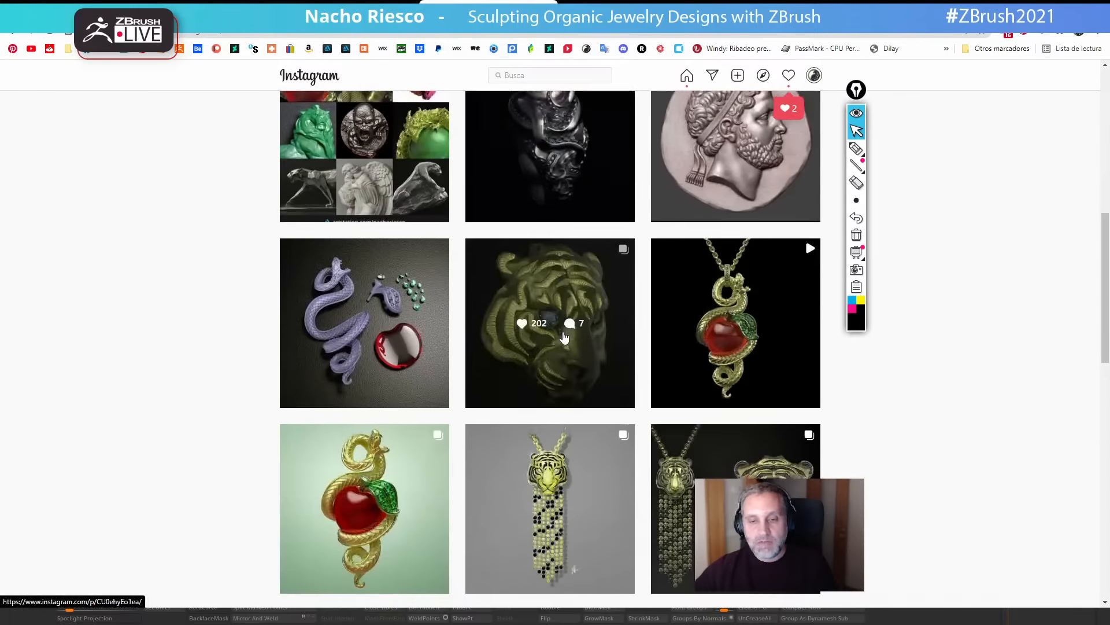
{"action": "scroll", "coordinate": [561, 334], "scroll_direction": "down", "scroll_amount": 8}
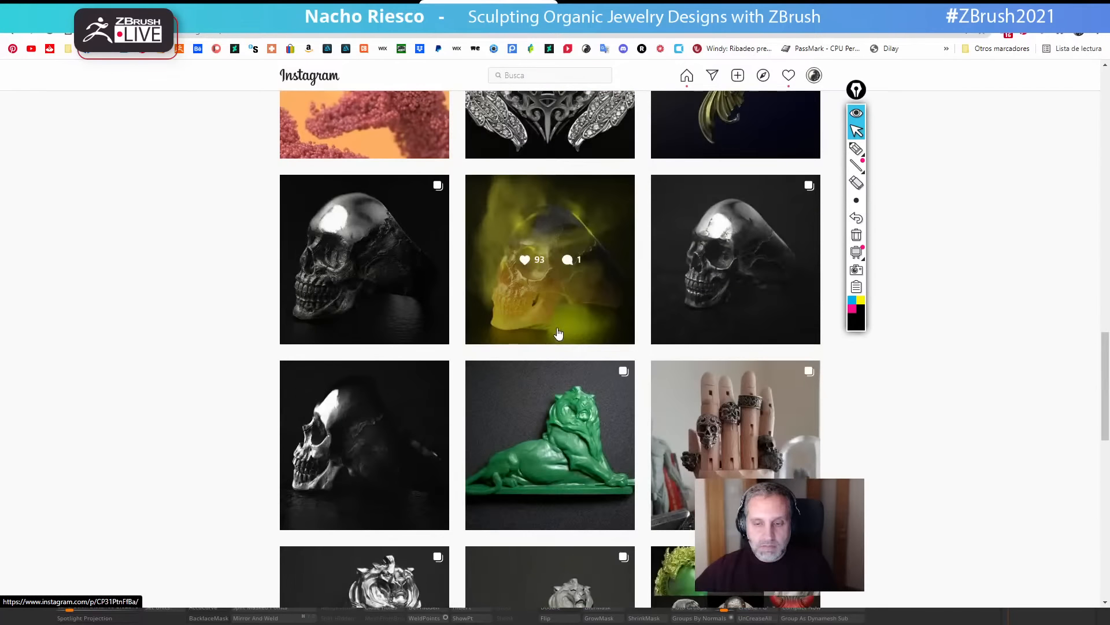
{"action": "scroll", "coordinate": [558, 334], "scroll_direction": "down", "scroll_amount": 2}
{"action": "scroll", "coordinate": [558, 334], "scroll_direction": "up", "scroll_amount": 11}
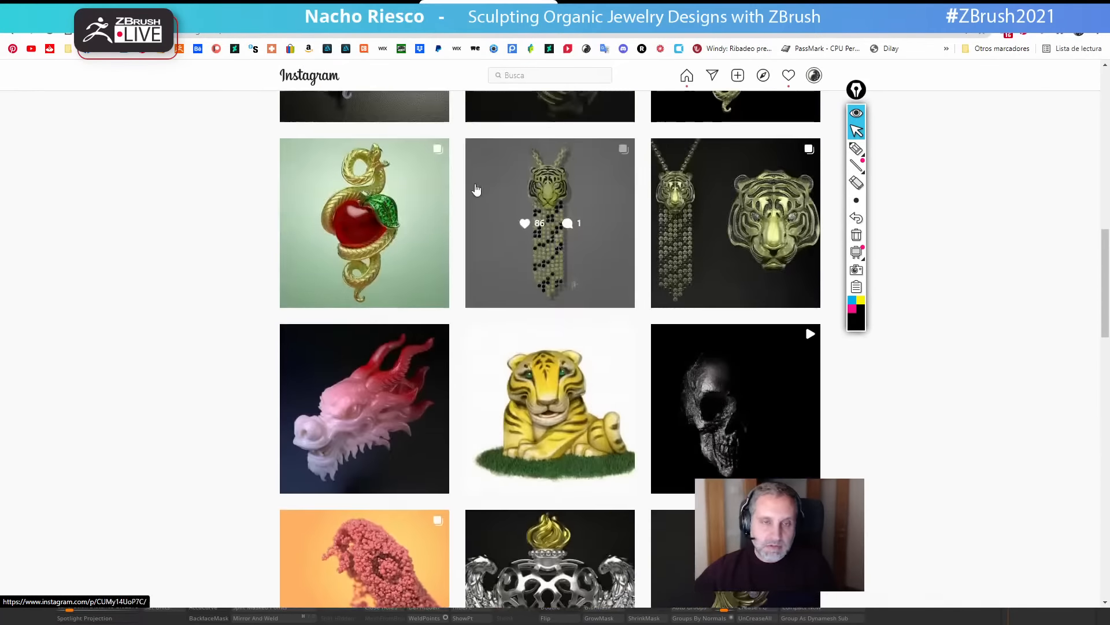
Open the Pixologic website in a new browser tab, collapse the annotation toolbar, and move it clear of the site's Community heading.
{"action": "left_click", "coordinate": [627, 7]}
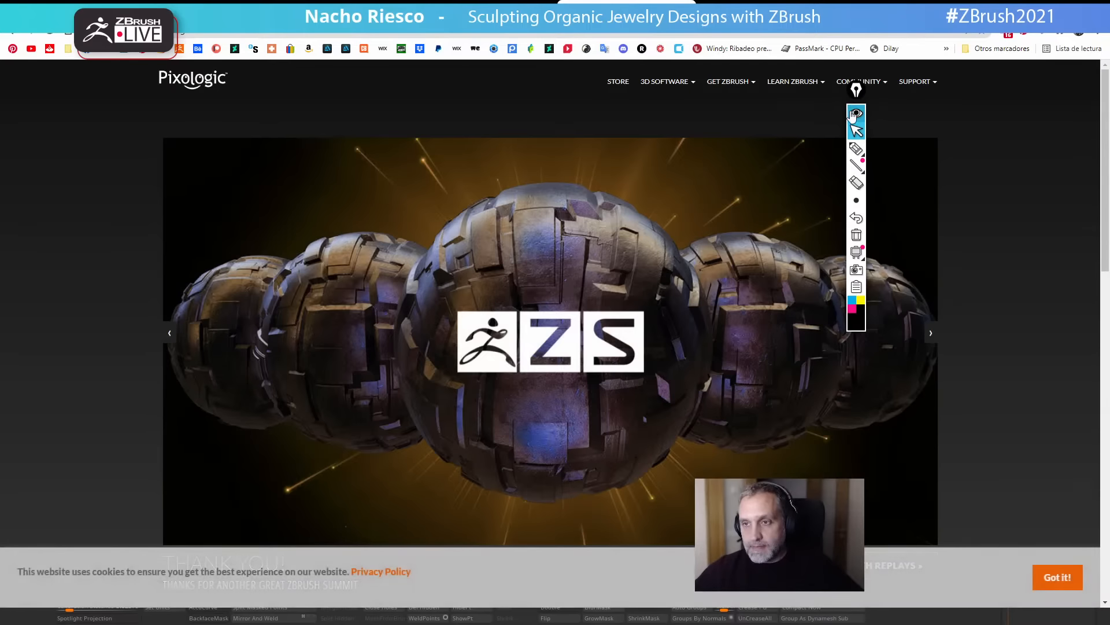
{"action": "left_click", "coordinate": [856, 113]}
{"action": "left_click_drag", "start_coordinate": [857, 90], "coordinate": [1034, 94]}
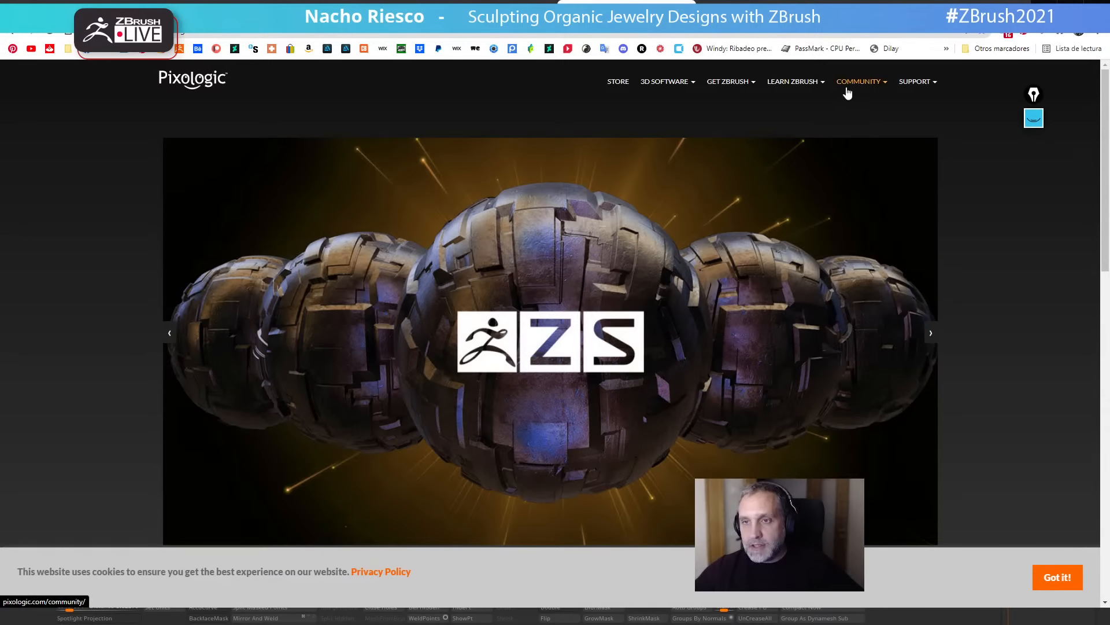
Go to the site's ZBrushLIVE section, find the streamer among the presenters, and open the streamer's presenter profile.
{"action": "mouse_move", "coordinate": [858, 82]}
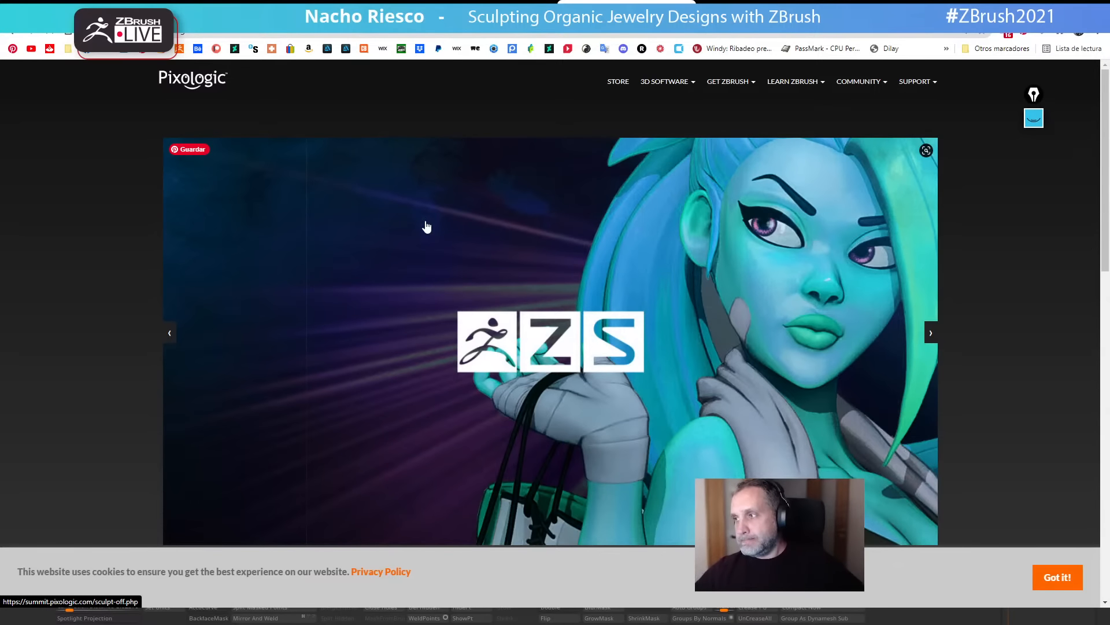
{"action": "left_click", "coordinate": [427, 227]}
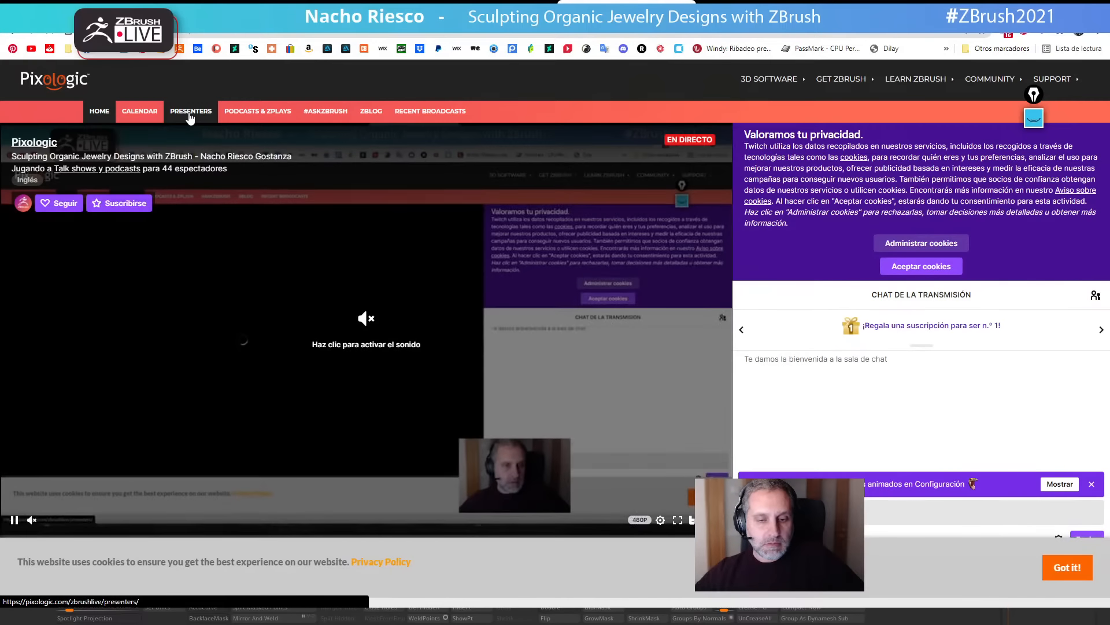
{"action": "left_click", "coordinate": [190, 114]}
{"action": "scroll", "coordinate": [446, 397], "scroll_direction": "down", "scroll_amount": 10}
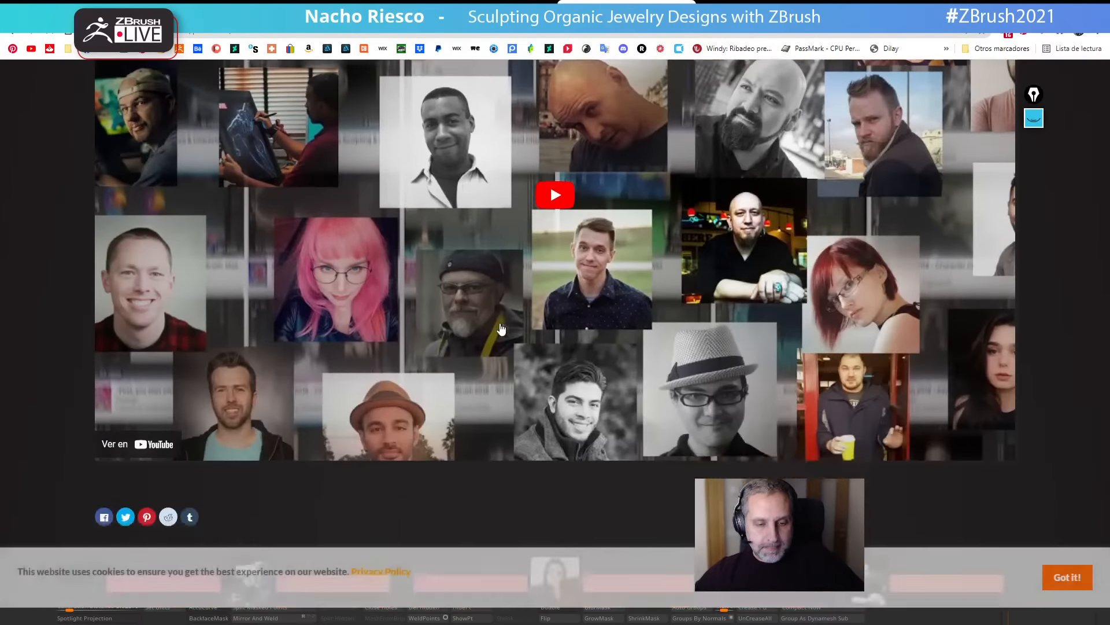
{"action": "scroll", "coordinate": [385, 371], "scroll_direction": "down", "scroll_amount": 20}
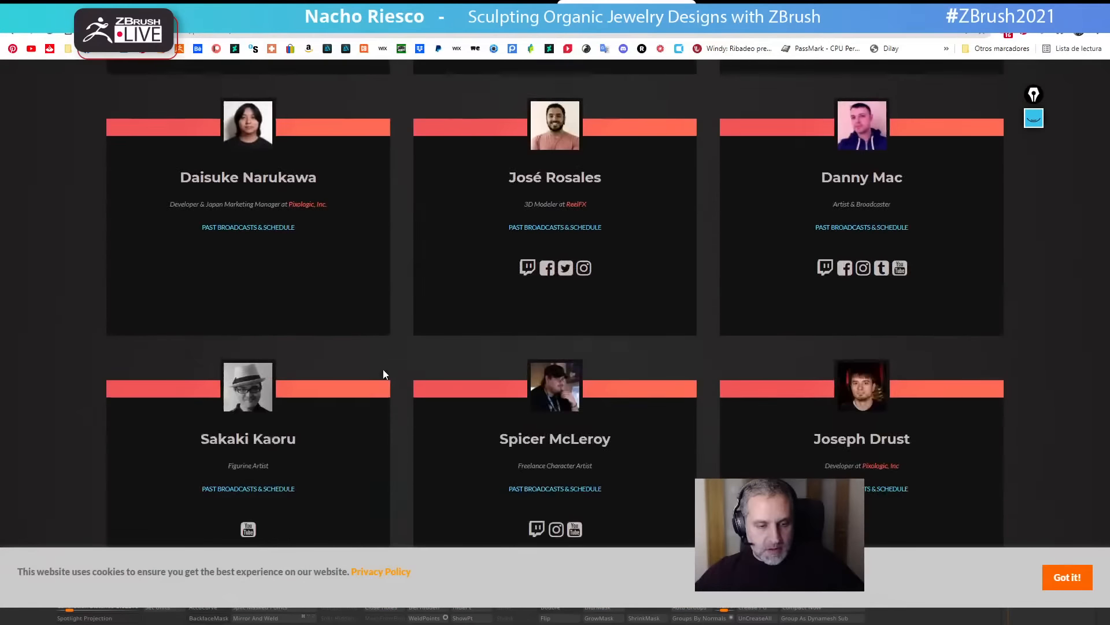
{"action": "scroll", "coordinate": [354, 382], "scroll_direction": "down", "scroll_amount": 20}
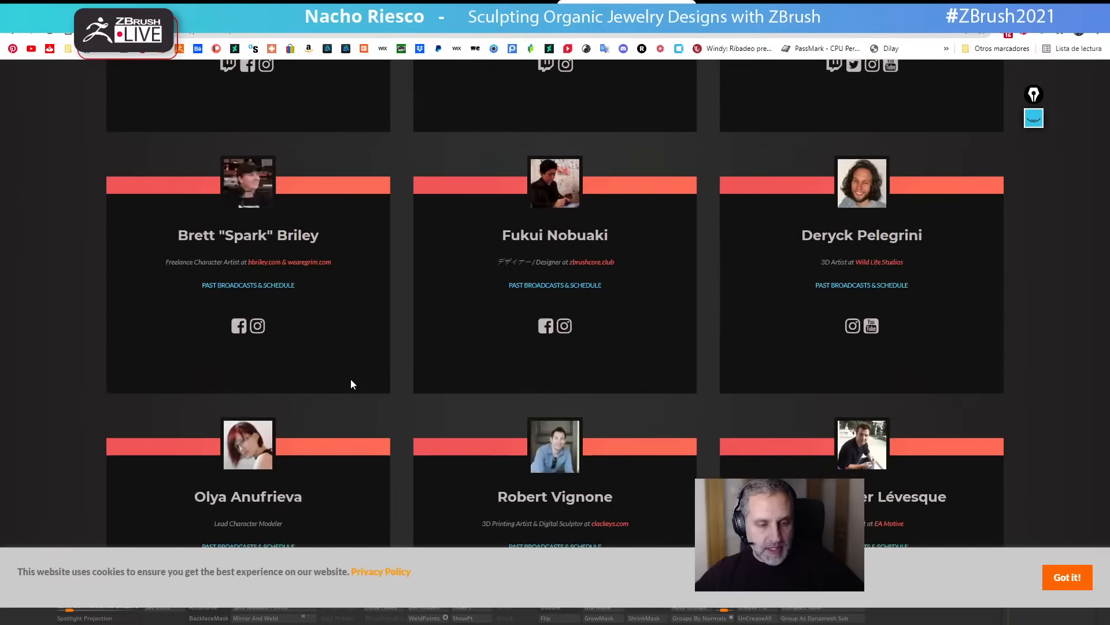
{"action": "scroll", "coordinate": [350, 382], "scroll_direction": "down", "scroll_amount": 20}
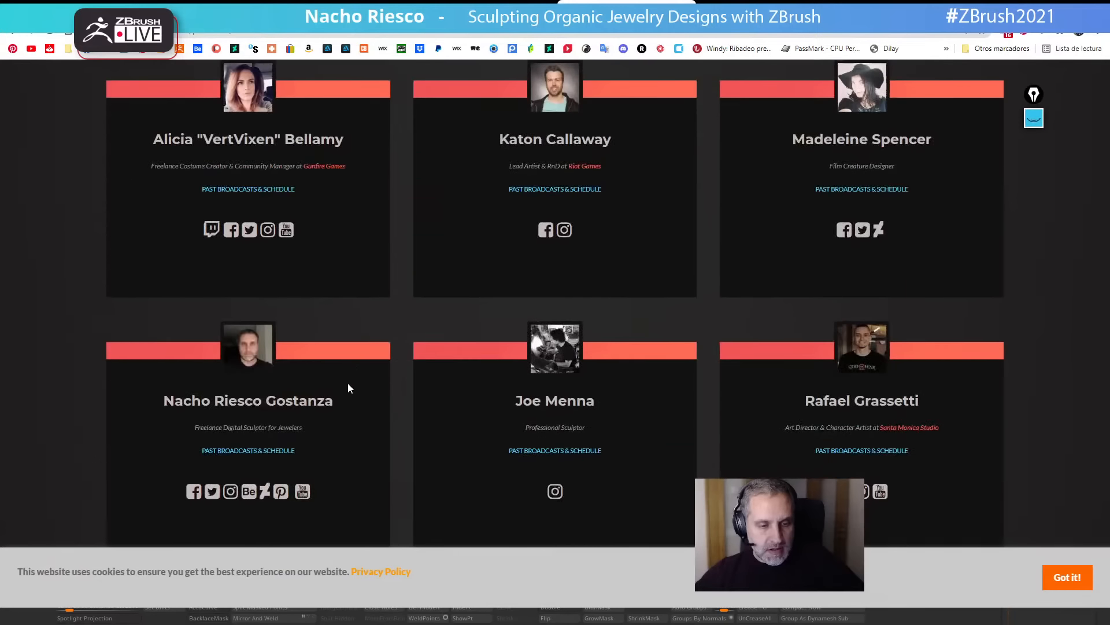
{"action": "scroll", "coordinate": [296, 313], "scroll_direction": "up", "scroll_amount": 2}
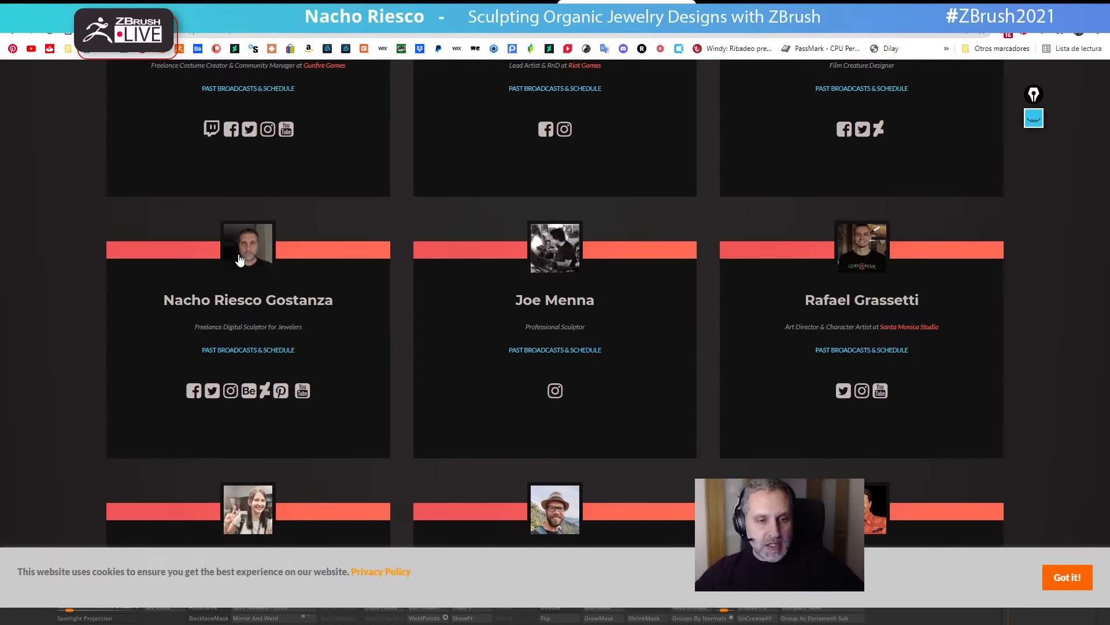
{"action": "left_click", "coordinate": [247, 266]}
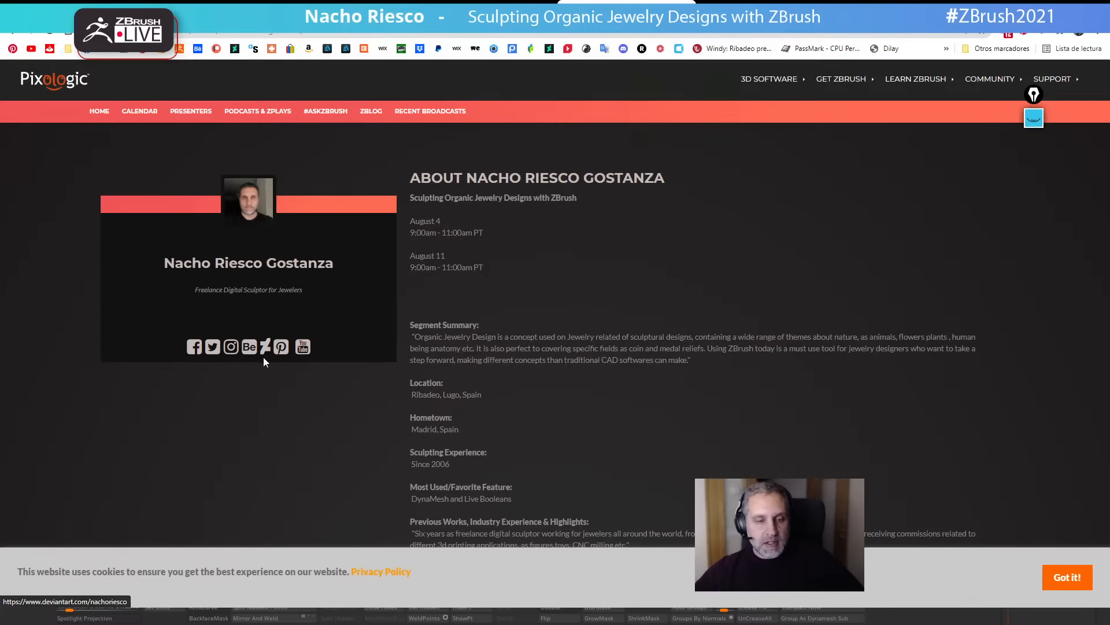
Open the YouTube channel linked in the presenter profile and examine its past live streams, ZBrush Live Streams and ZBrush & Jewelry Vol.1 playlists.
{"action": "left_click", "coordinate": [300, 349]}
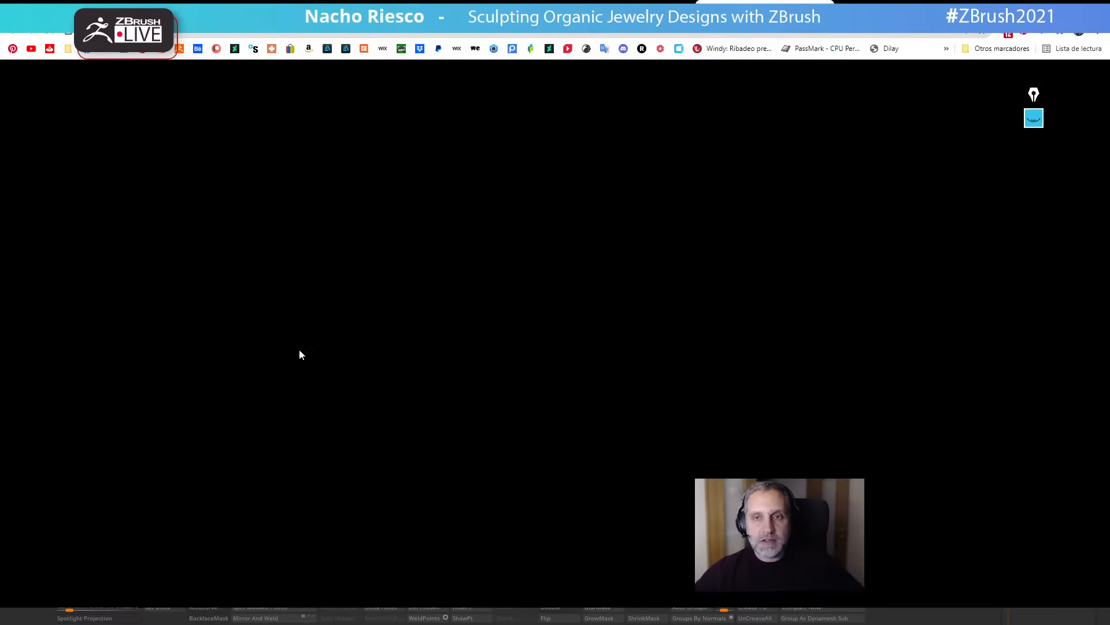
{"action": "scroll", "coordinate": [369, 439], "scroll_direction": "down", "scroll_amount": 4}
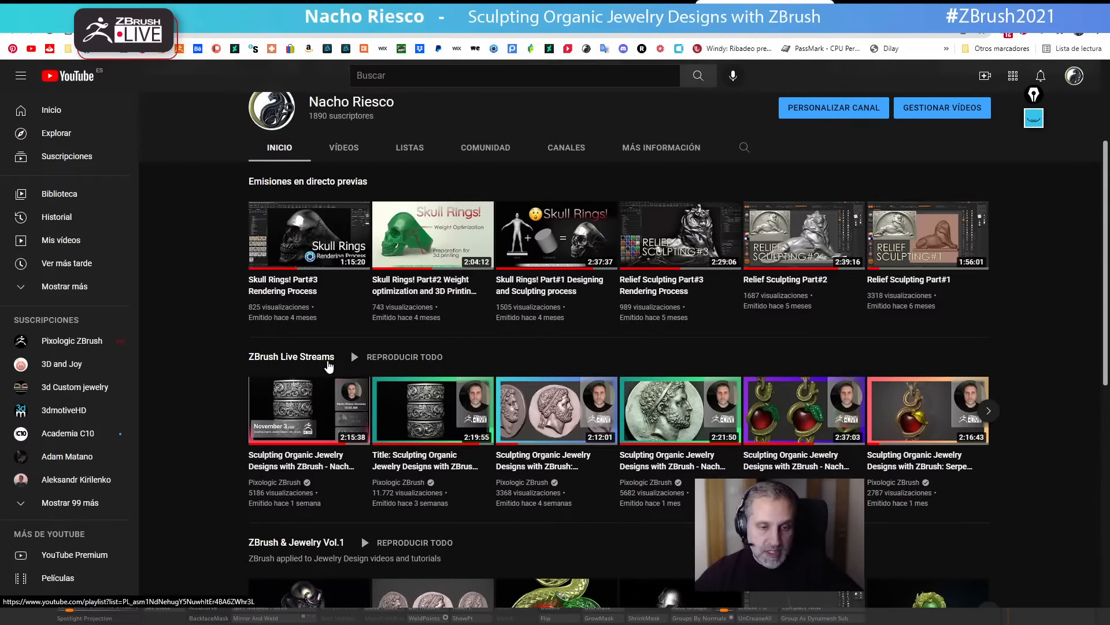
{"action": "scroll", "coordinate": [413, 327], "scroll_direction": "up", "scroll_amount": 1}
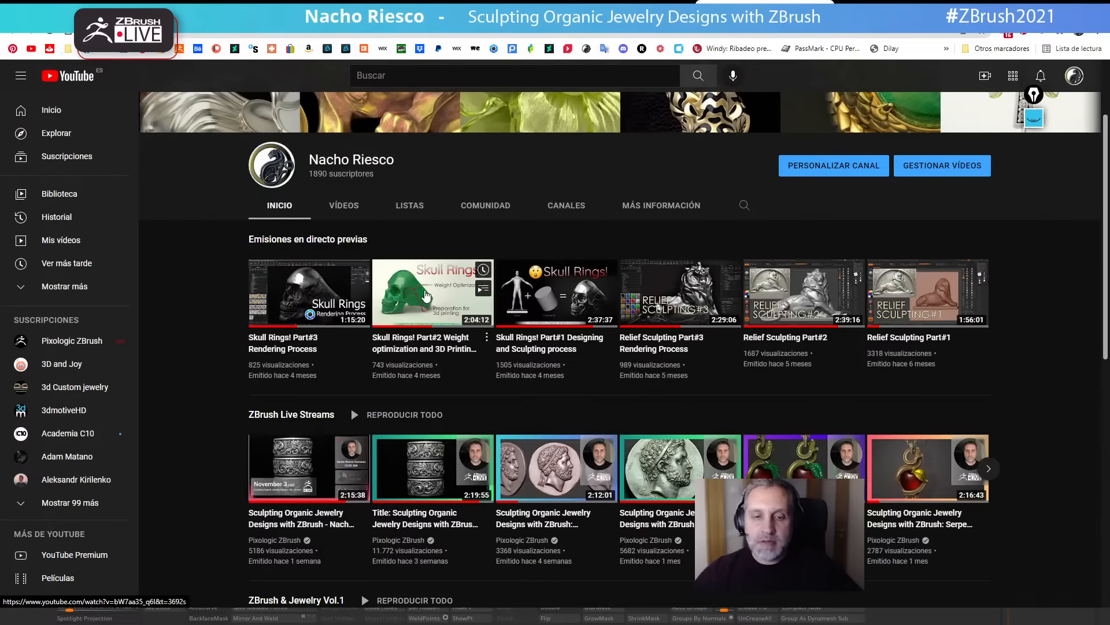
{"action": "scroll", "coordinate": [427, 296], "scroll_direction": "down", "scroll_amount": 6}
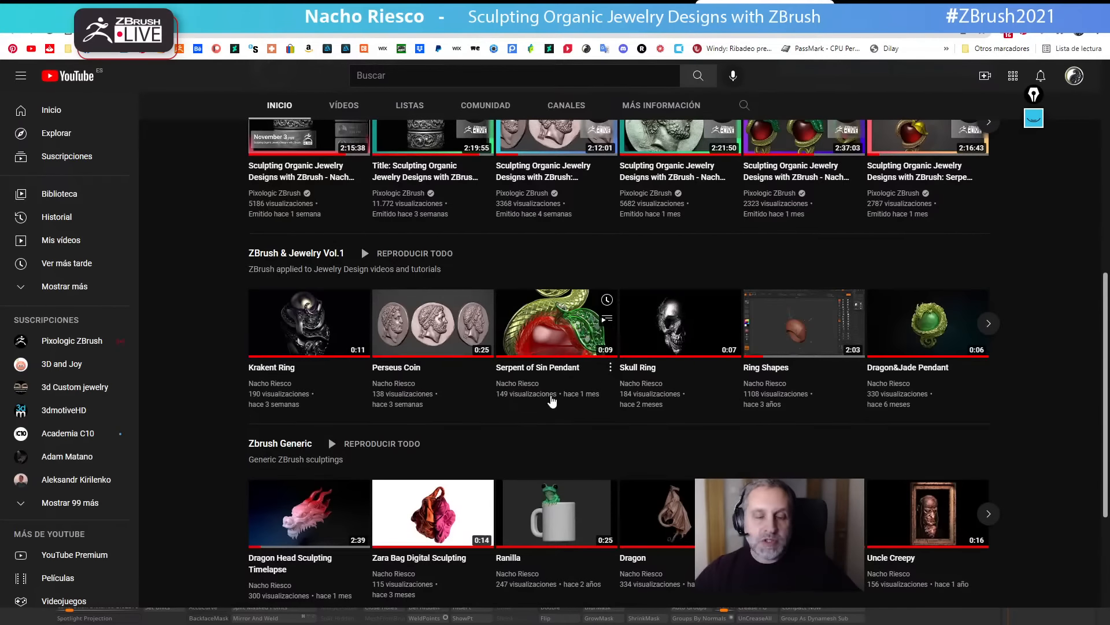
{"action": "scroll", "coordinate": [552, 400], "scroll_direction": "up", "scroll_amount": 7}
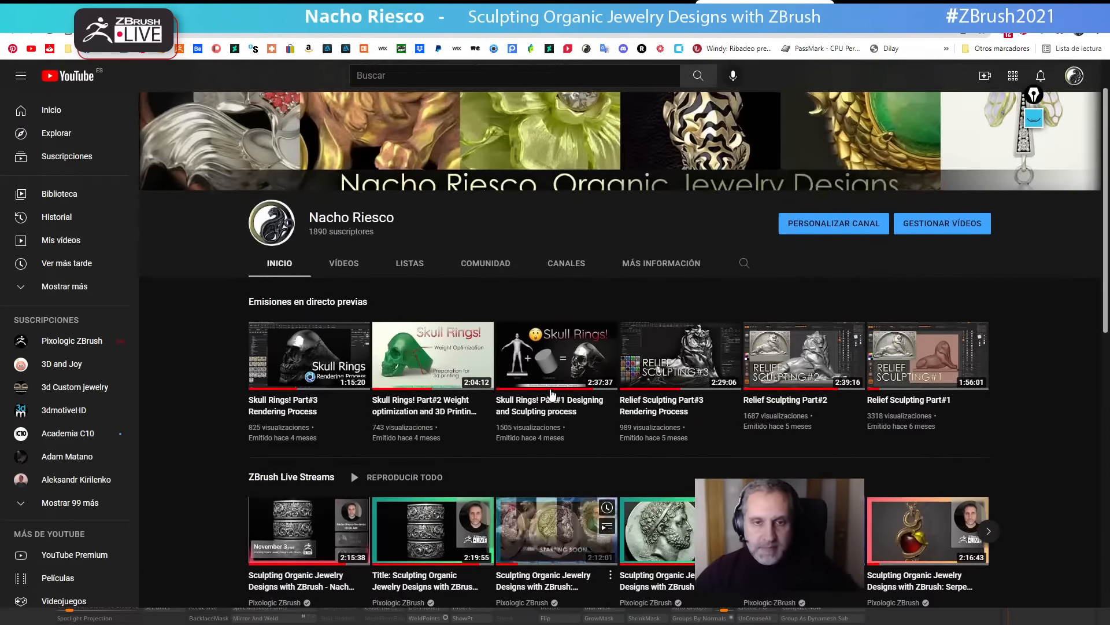
{"action": "scroll", "coordinate": [552, 393], "scroll_direction": "up", "scroll_amount": 1}
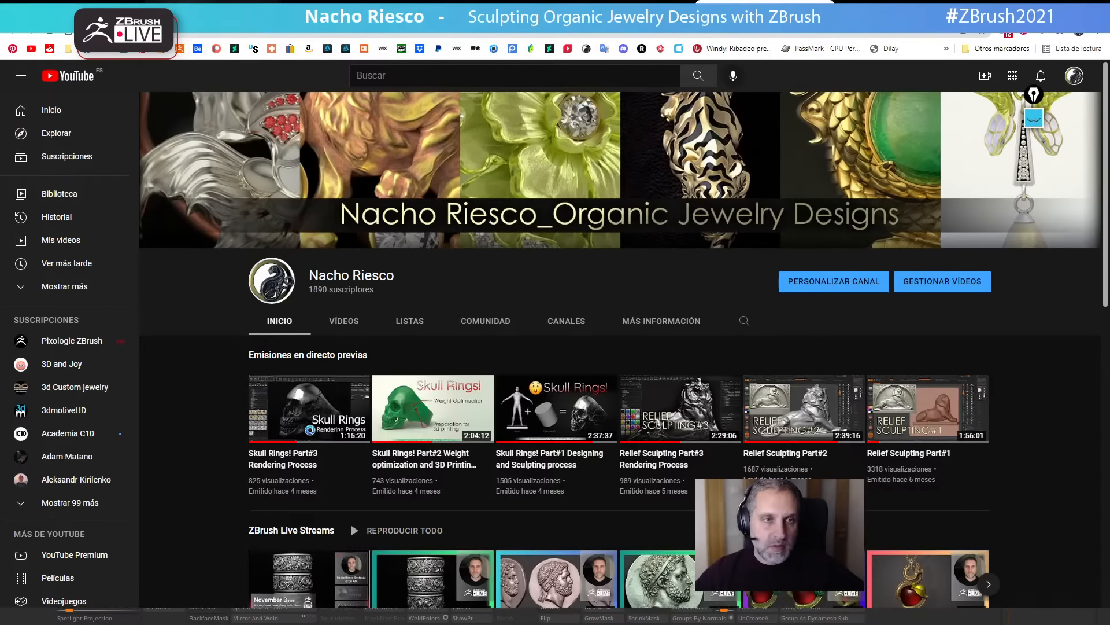
Switch back to ZBrush and inspect the baroque ring from a straight side view and an angled top view.
{"action": "left_click", "coordinate": [210, 7]}
{"action": "left_click", "coordinate": [1043, 3]}
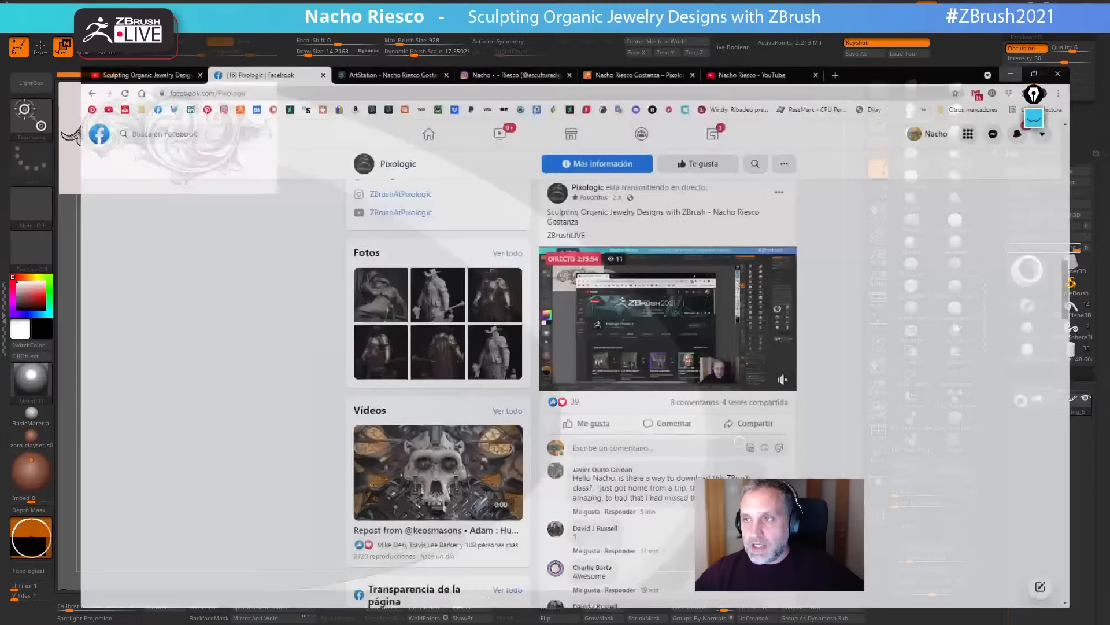
{"action": "left_click_drag", "start_coordinate": [778, 293], "coordinate": [737, 203]}
{"action": "left_click_drag", "start_coordinate": [737, 203], "coordinate": [767, 365], "text": "shift"}
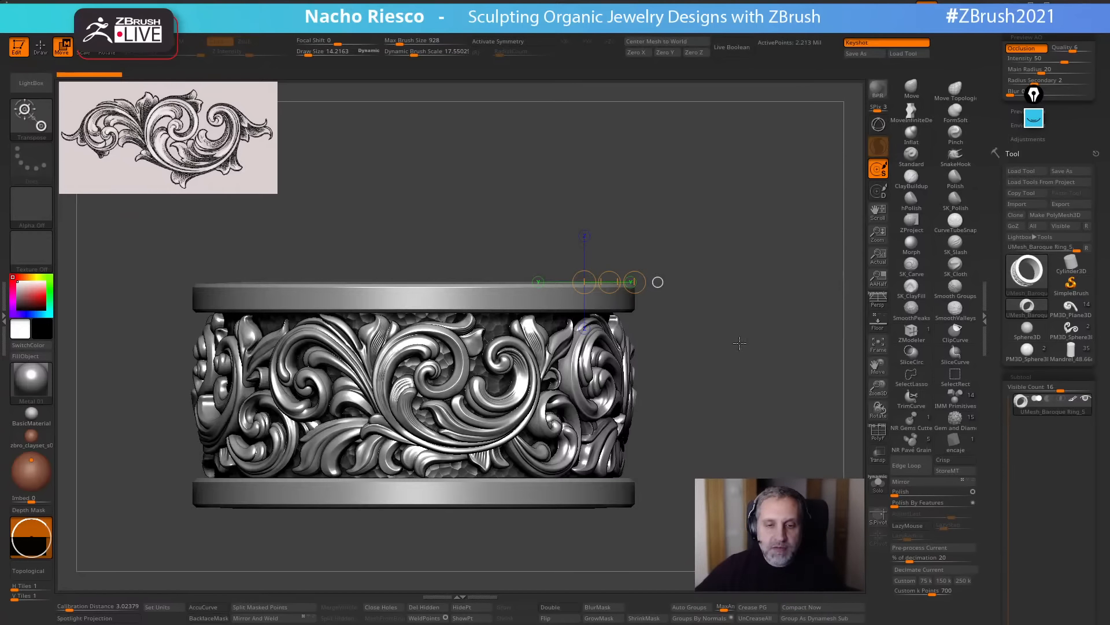
{"action": "left_click_drag", "start_coordinate": [753, 338], "coordinate": [769, 429]}
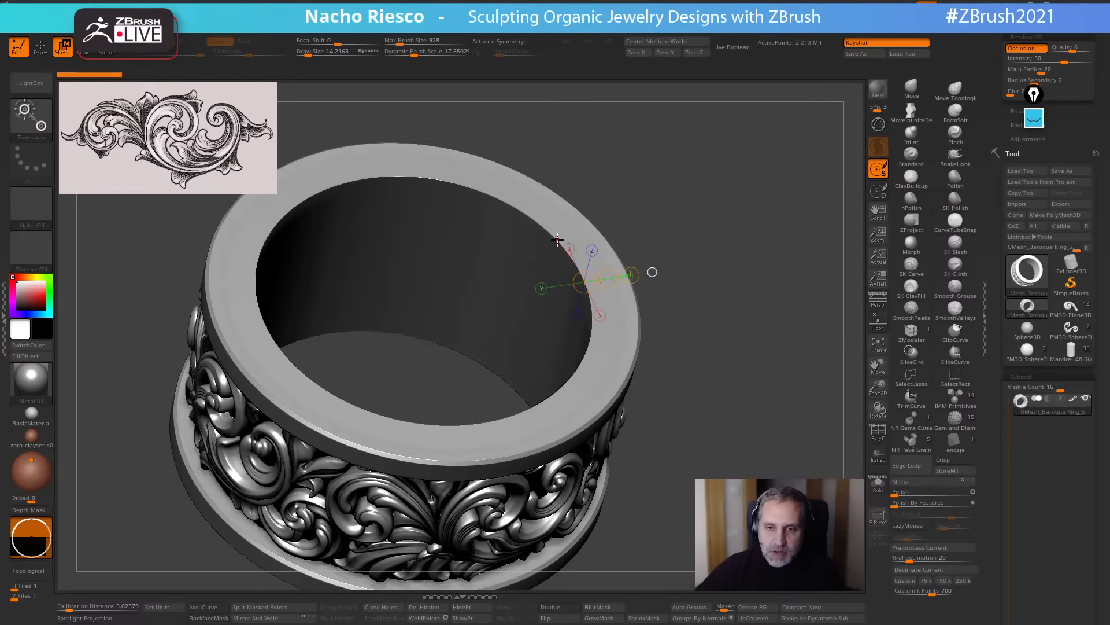
Get the Kitco Metal Quotes price list for the baroque ring subtool, then dismiss the quote window.
{"action": "left_click_drag", "start_coordinate": [675, 193], "coordinate": [565, 235]}
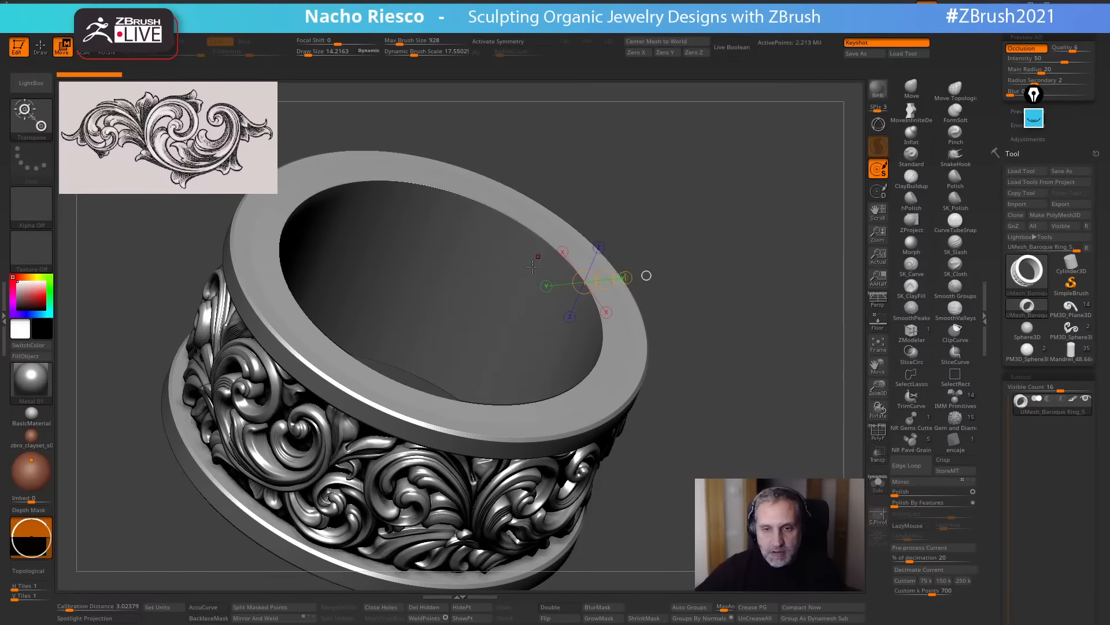
{"action": "left_click_drag", "start_coordinate": [663, 265], "coordinate": [758, 268]}
{"action": "left_click_drag", "start_coordinate": [679, 372], "coordinate": [888, 417]}
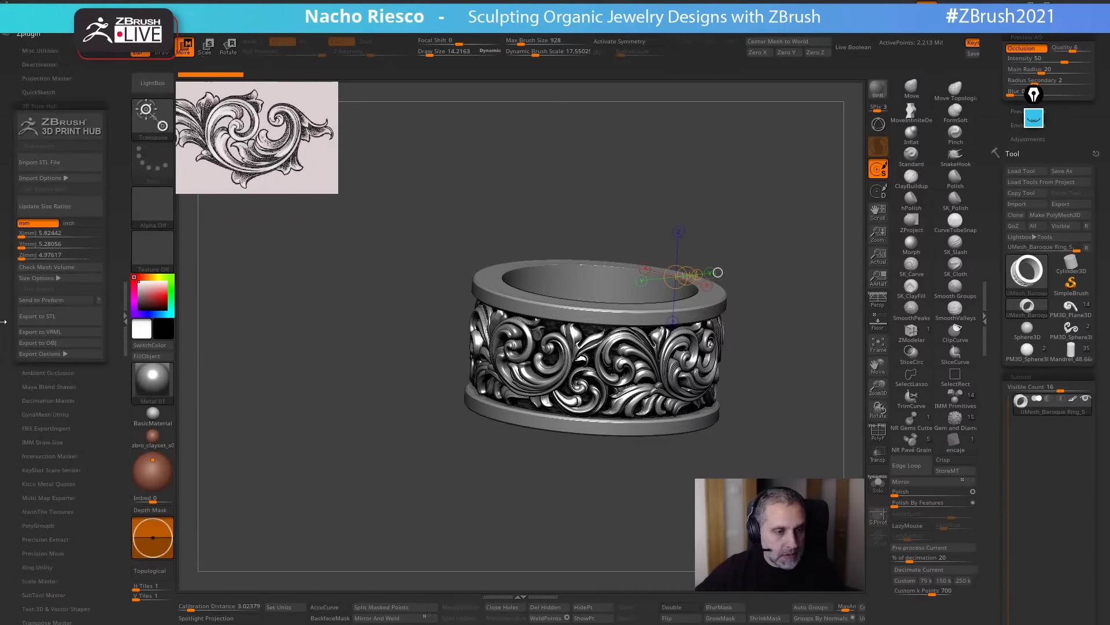
{"action": "left_click", "coordinate": [4, 296]}
{"action": "left_click", "coordinate": [49, 484]}
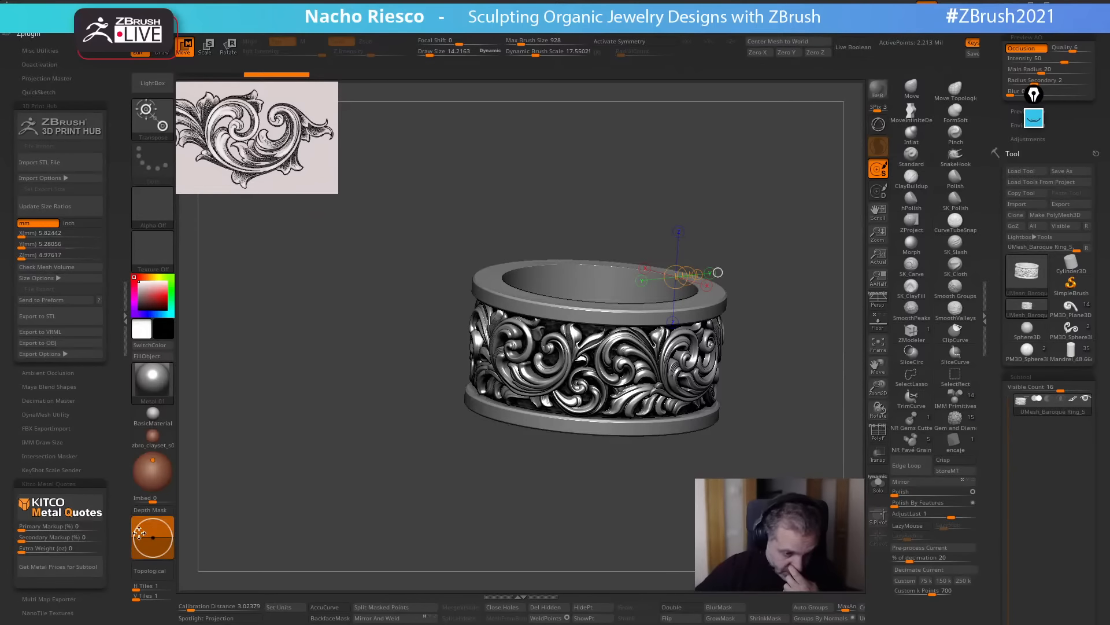
{"action": "left_click", "coordinate": [73, 574]}
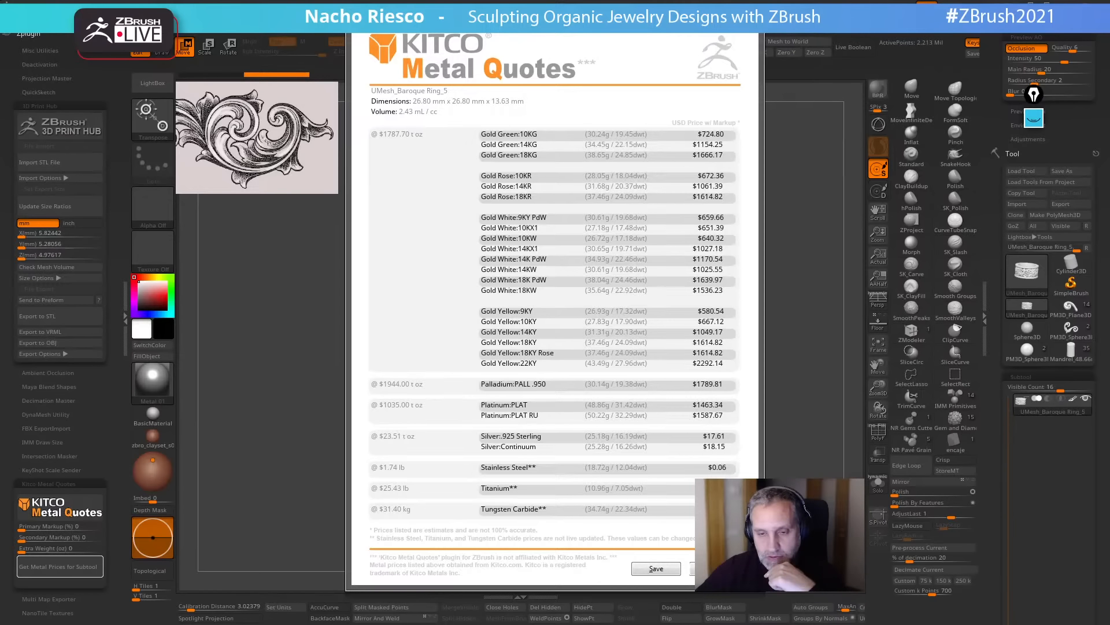
{"action": "left_click", "coordinate": [714, 567]}
Look at the ring from above and request its metal prices again to review weight and cost per alloy.
{"action": "left_click_drag", "start_coordinate": [777, 397], "coordinate": [746, 480]}
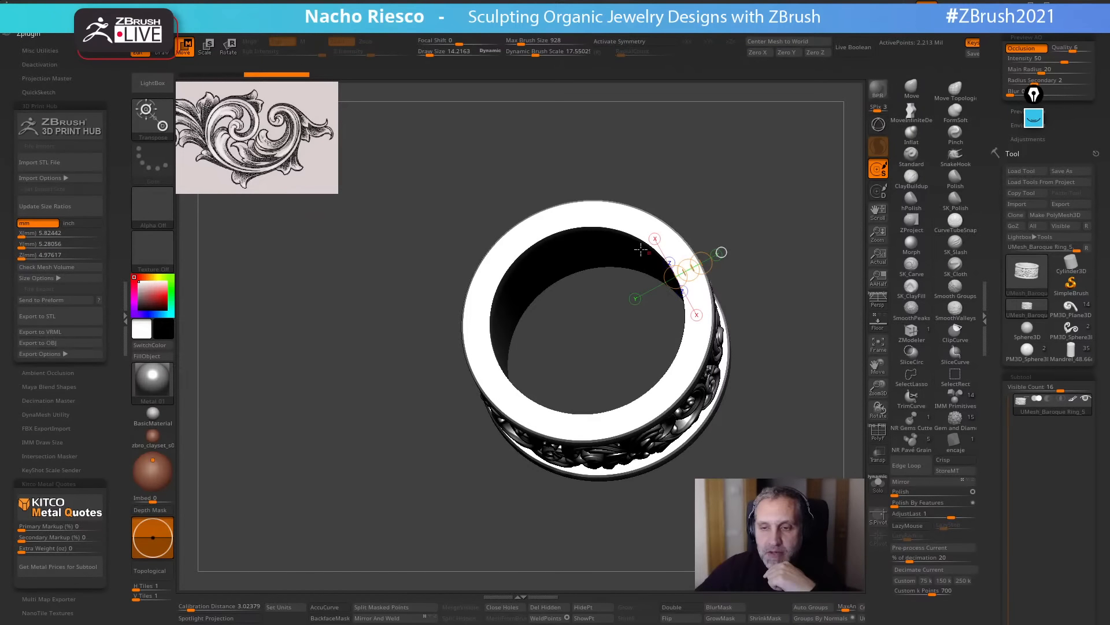
{"action": "mouse_move", "coordinate": [689, 236]}
{"action": "left_mouse_down"}
{"action": "mouse_move", "coordinate": [785, 202]}
{"action": "mouse_move", "coordinate": [787, 235]}
{"action": "mouse_move", "coordinate": [808, 234]}
{"action": "mouse_move", "coordinate": [511, 500]}
{"action": "left_mouse_up"}
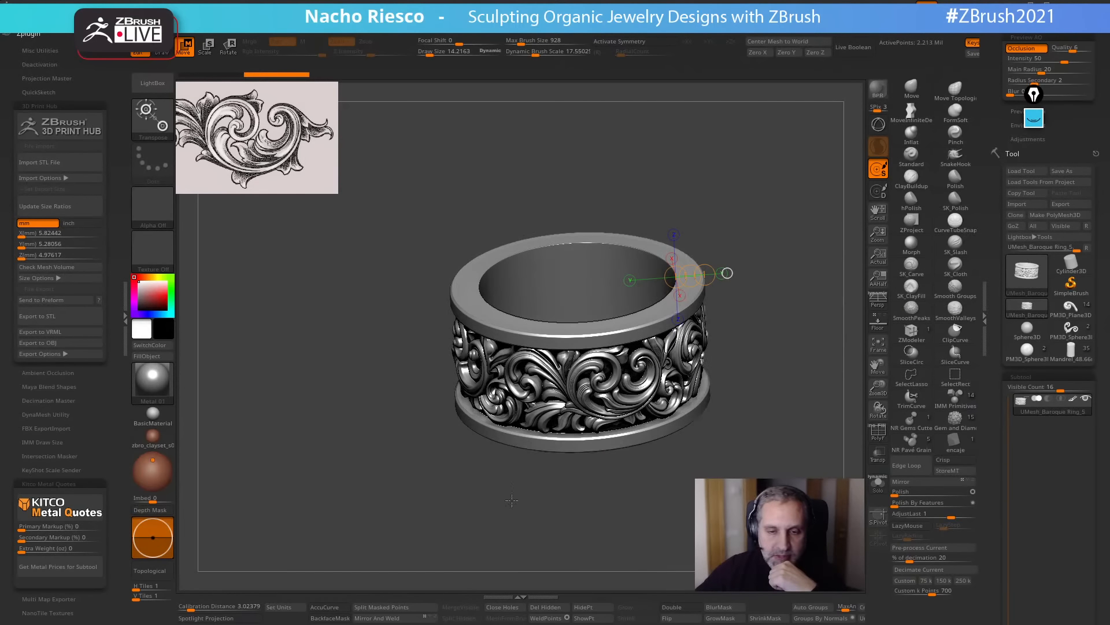
{"action": "left_click", "coordinate": [54, 567]}
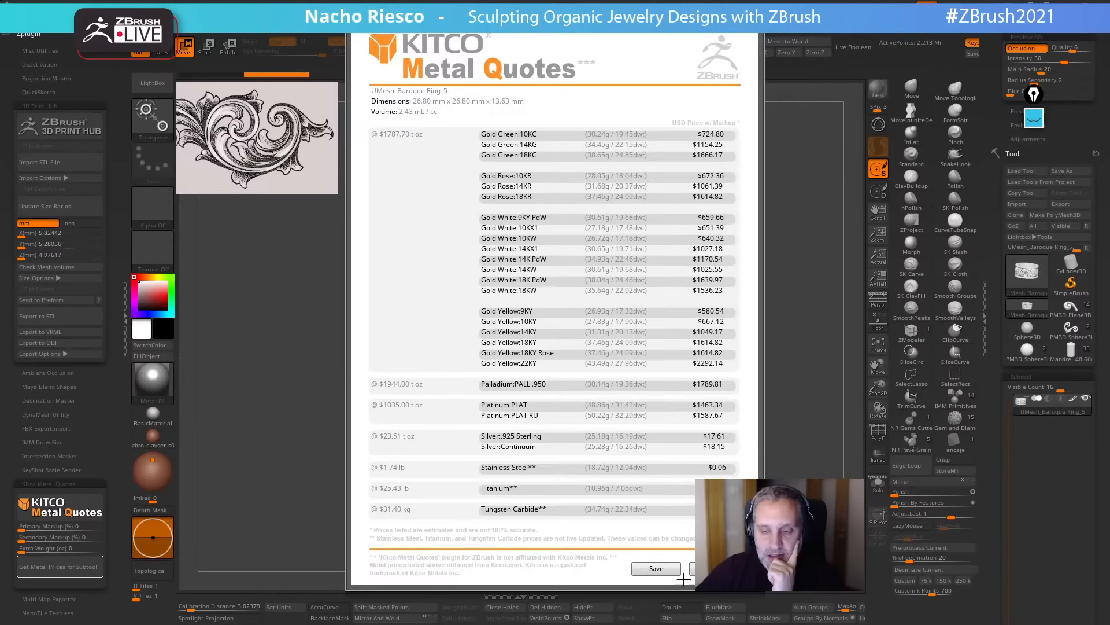
{"action": "left_click", "coordinate": [714, 568]}
Switch the ring's material to BasicMaterial, show the ring straight from the side, and return to Draw mode.
{"action": "left_click_drag", "start_coordinate": [765, 442], "coordinate": [625, 473]}
{"action": "left_click", "coordinate": [165, 419]}
{"action": "mouse_move", "coordinate": [750, 378]}
{"action": "left_mouse_down", "text": "alt"}
{"action": "mouse_move", "coordinate": [756, 398]}
{"action": "mouse_move", "coordinate": [760, 361]}
{"action": "left_mouse_up", "text": "alt"}
{"action": "key", "text": "q"}
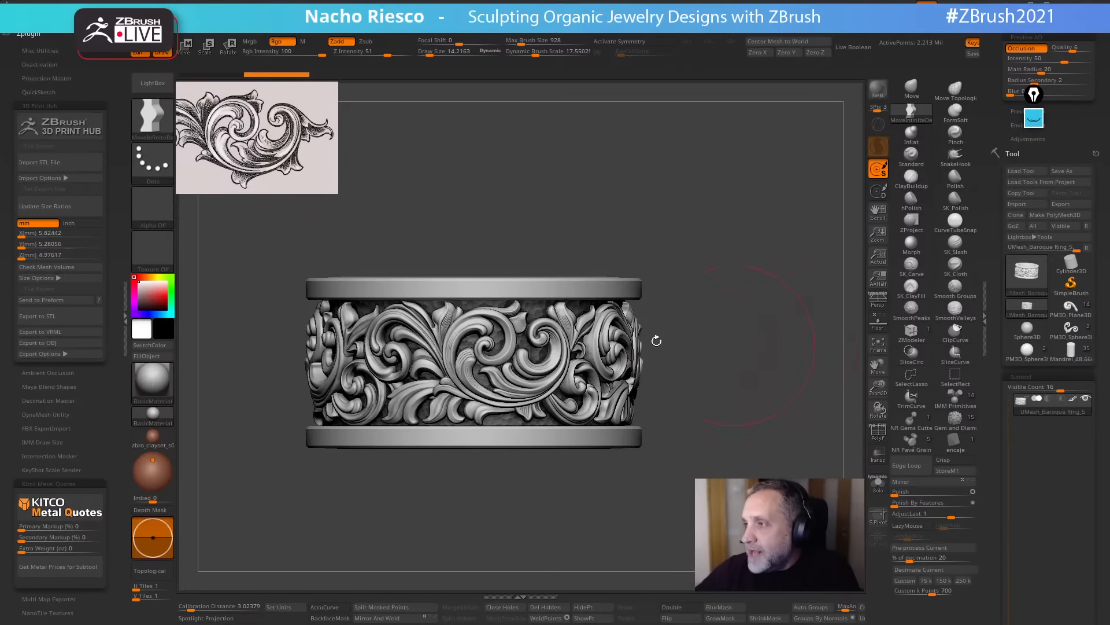
Switch to the browser's YouTube page of the live stream, check the viewer chat, and return to ZBrush.
{"action": "key", "text": "alt+Tab"}
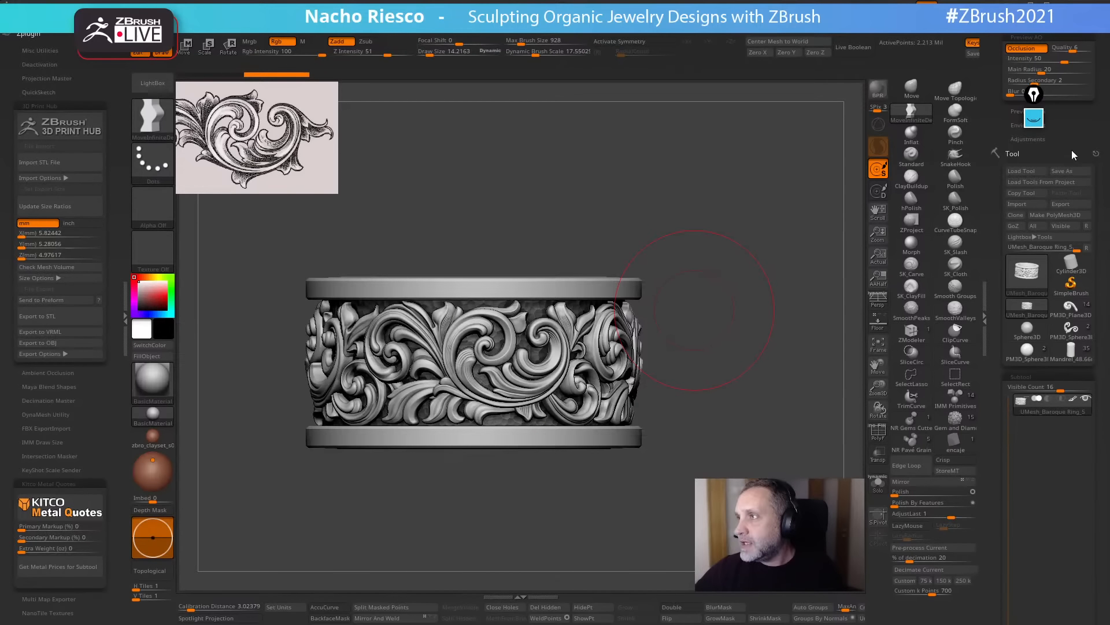
{"action": "left_click_drag", "start_coordinate": [761, 134], "coordinate": [576, 98]}
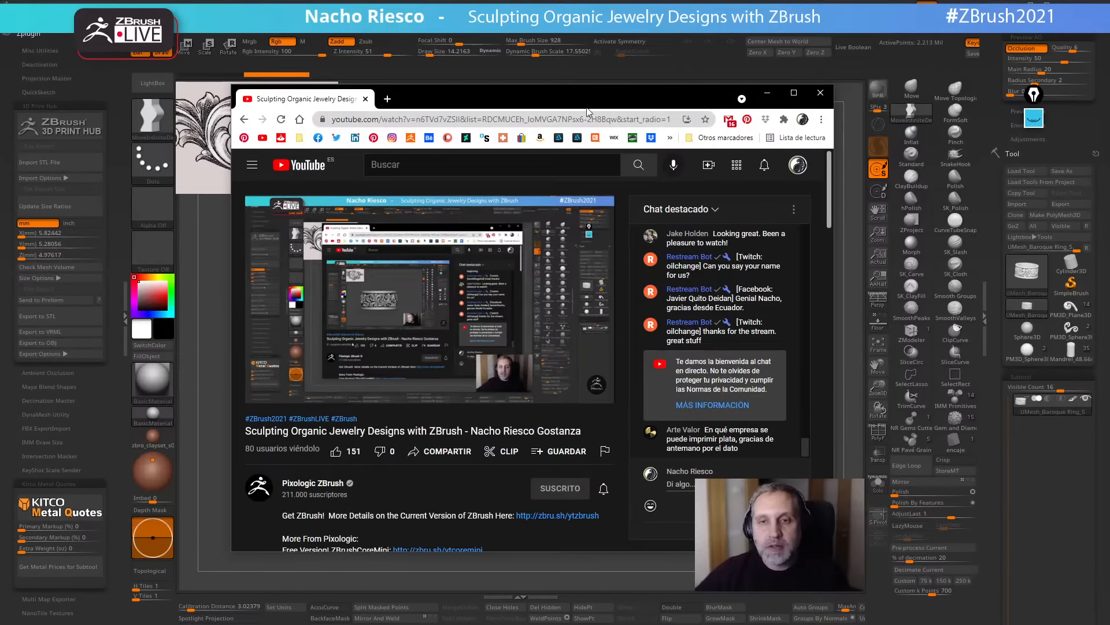
{"action": "left_click_drag", "start_coordinate": [584, 105], "coordinate": [579, 101]}
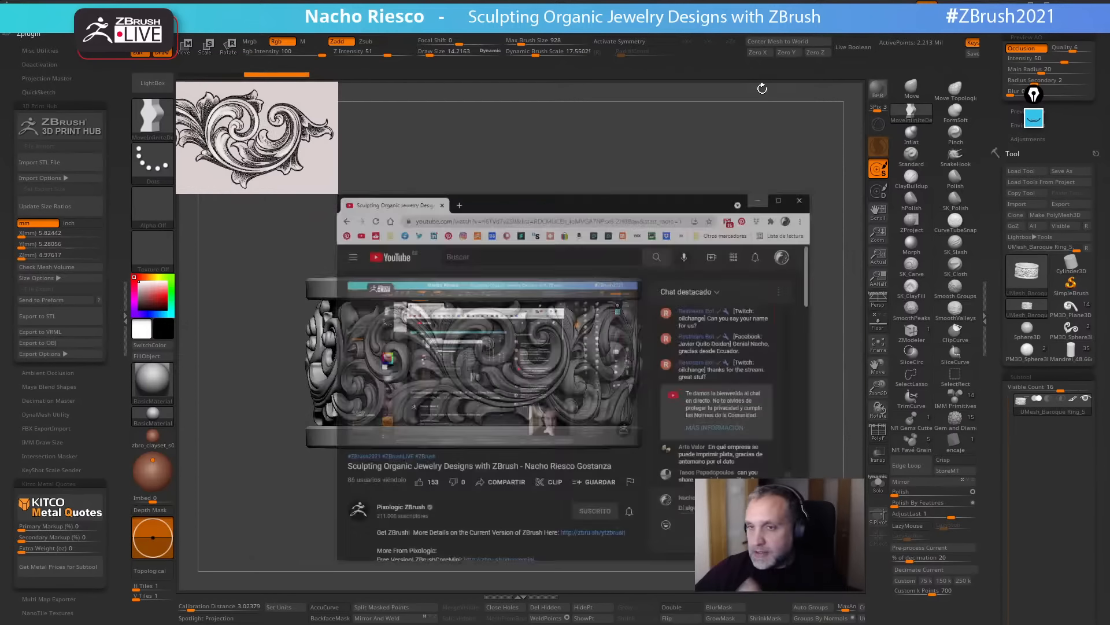
{"action": "left_click", "coordinate": [762, 92]}
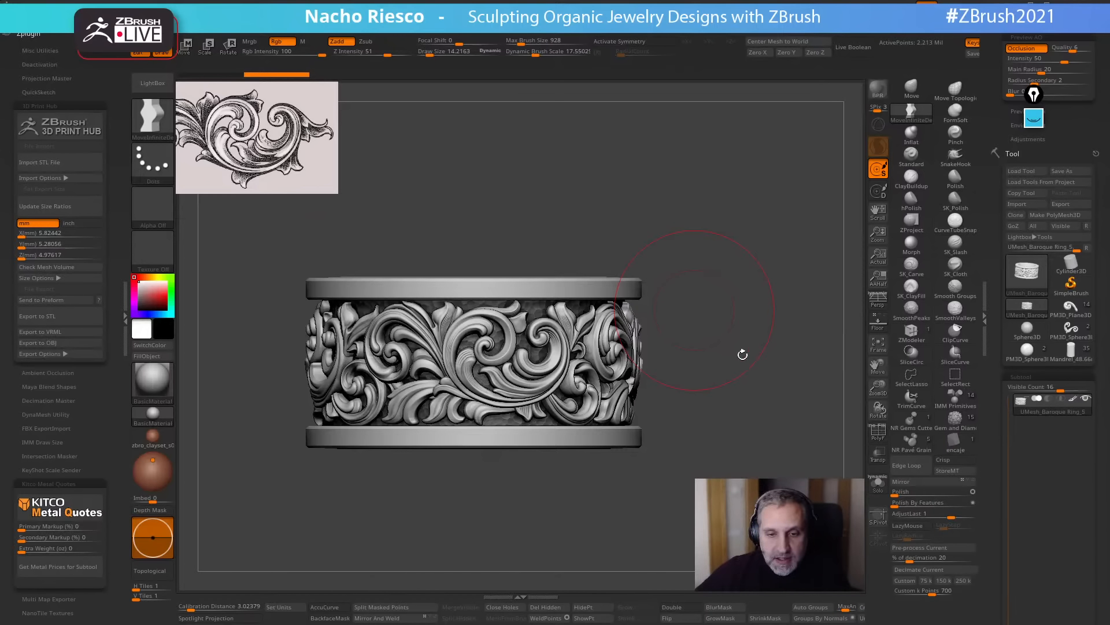
Collapse the plugin tray and inspect the ring's ornament from slightly above and below.
{"action": "left_click_drag", "start_coordinate": [712, 360], "coordinate": [717, 377]}
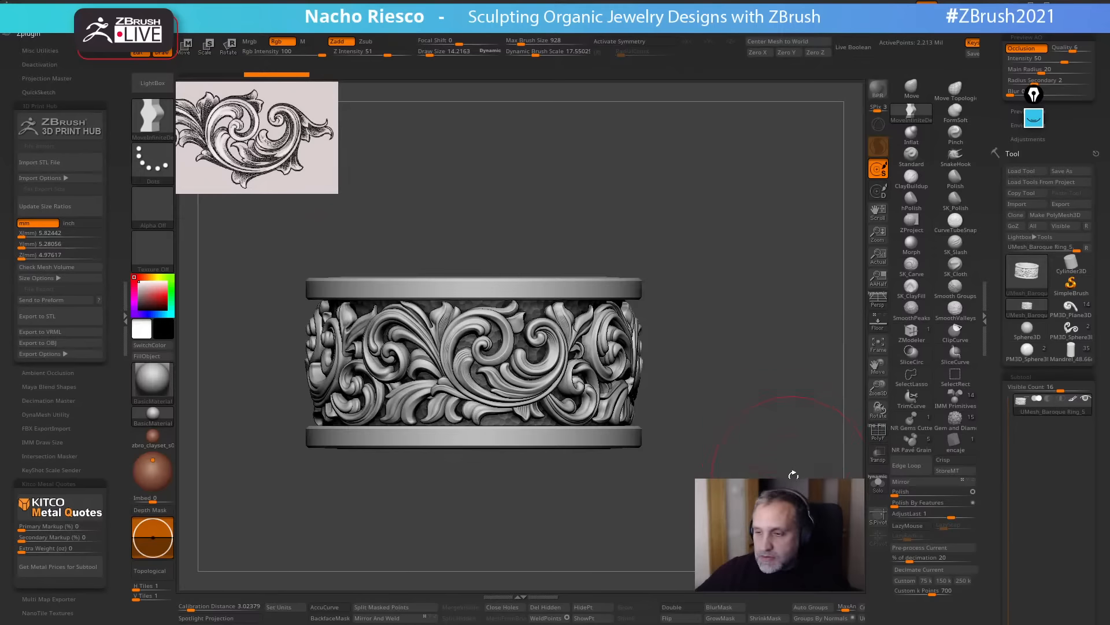
{"action": "left_click", "coordinate": [126, 322]}
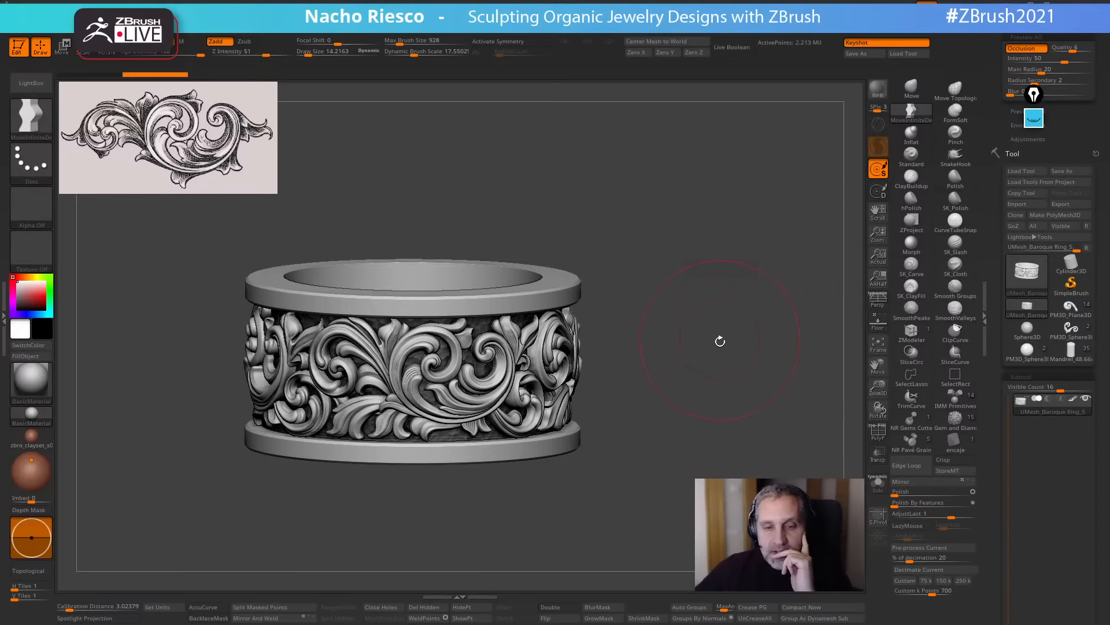
{"action": "mouse_move", "coordinate": [719, 339]}
{"action": "left_mouse_down"}
{"action": "mouse_move", "coordinate": [727, 369]}
{"action": "mouse_move", "coordinate": [722, 347]}
{"action": "left_mouse_up"}
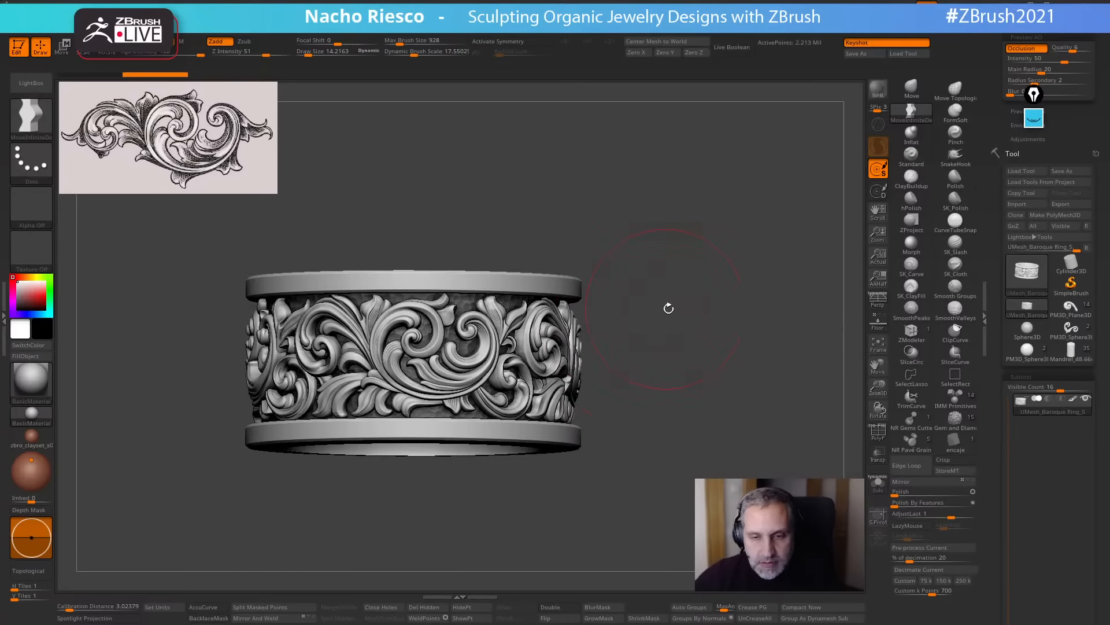
{"action": "left_click_drag", "start_coordinate": [666, 307], "coordinate": [725, 346]}
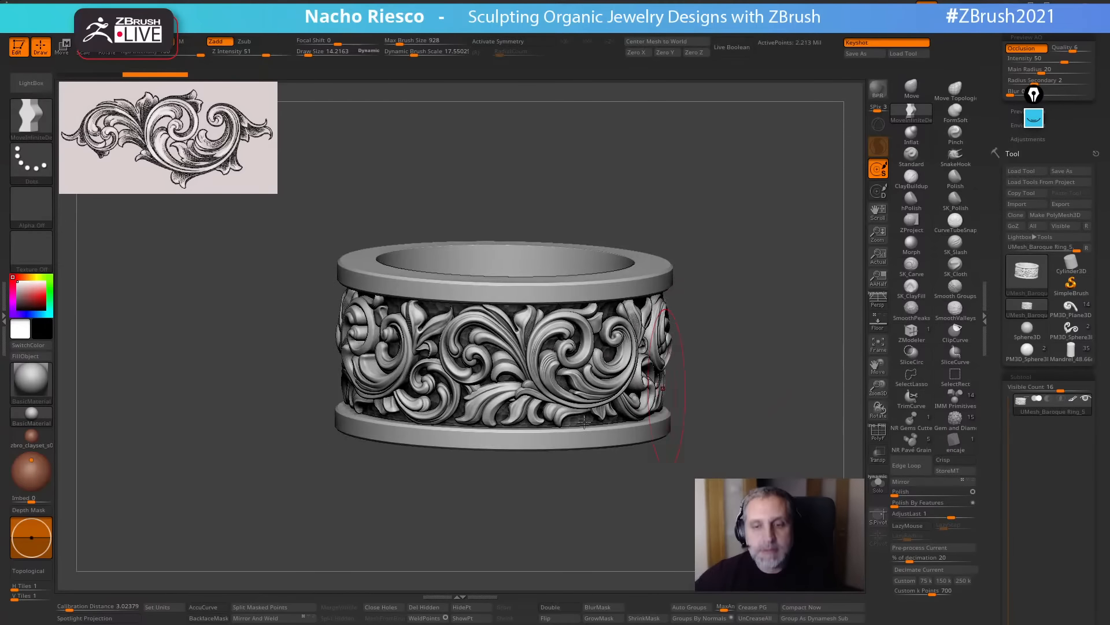
Apply the Metal 01 material to the ring.
{"action": "left_click", "coordinate": [32, 380]}
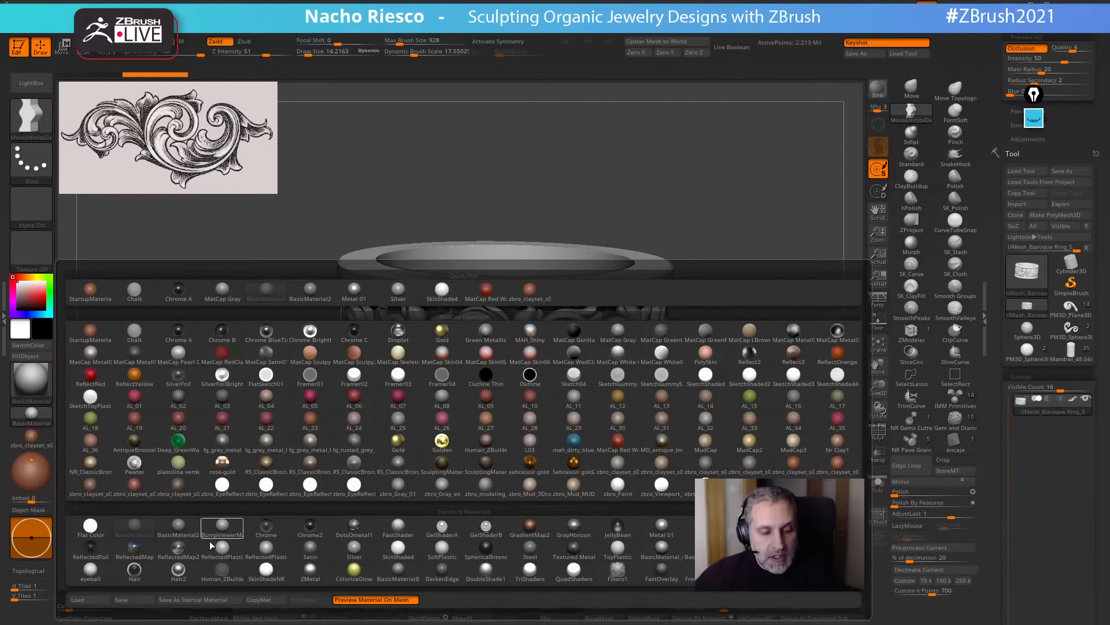
{"action": "left_click", "coordinate": [185, 536]}
{"action": "left_click", "coordinate": [31, 380]}
{"action": "left_click", "coordinate": [186, 289]}
{"action": "left_click_drag", "start_coordinate": [682, 521], "coordinate": [728, 520]}
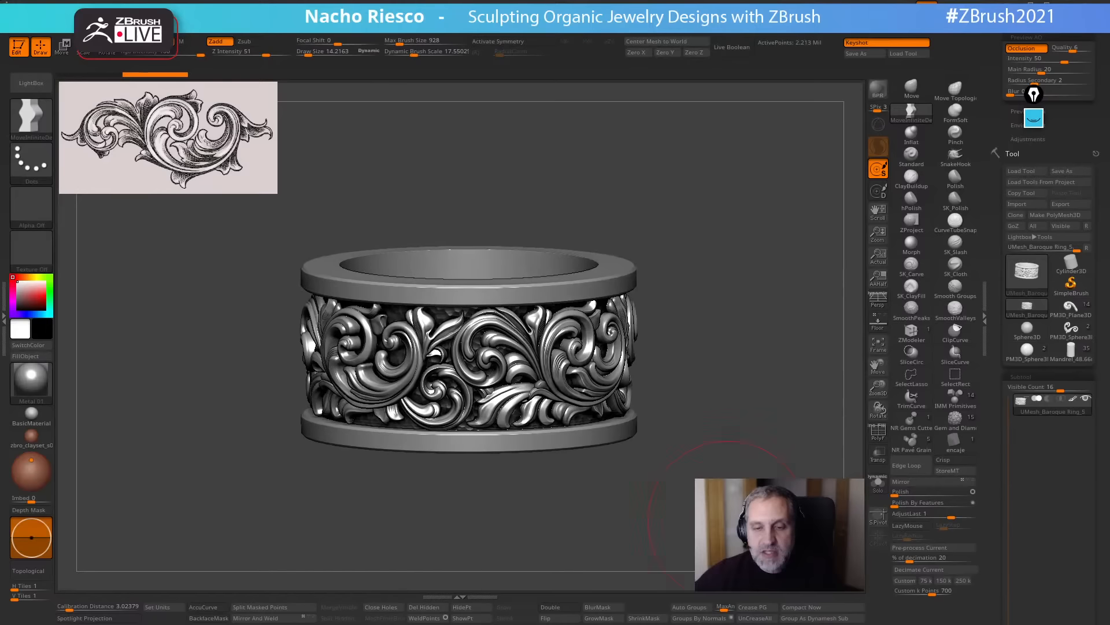
Examine the scroll ornament around the whole band and the ring's plain inner surface from several angles.
{"action": "left_click_drag", "start_coordinate": [700, 475], "coordinate": [706, 473]}
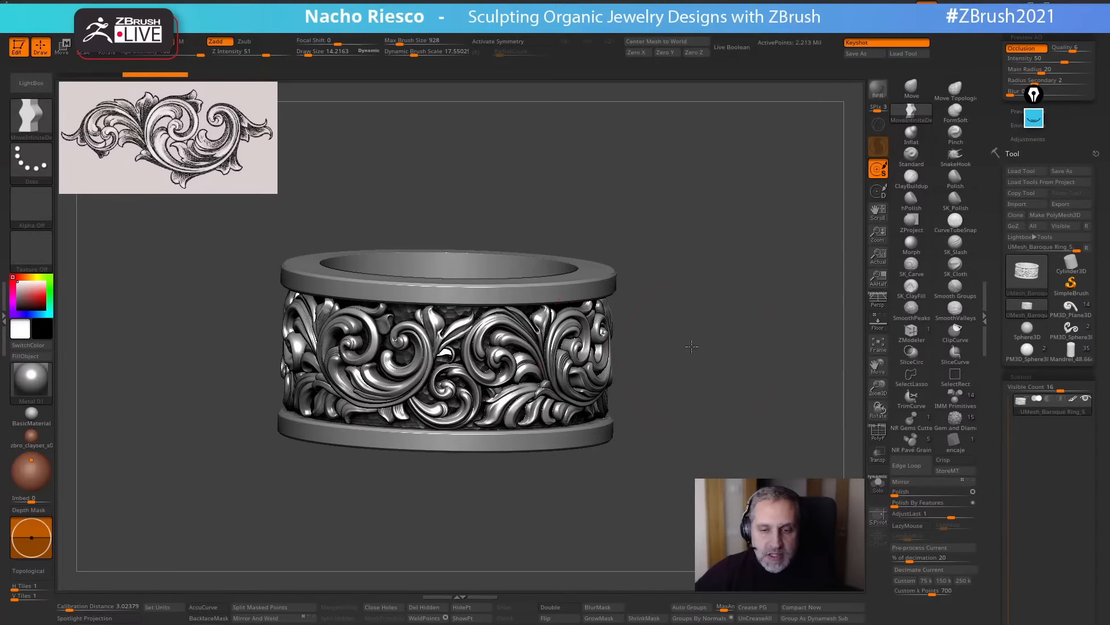
{"action": "left_click_drag", "start_coordinate": [691, 346], "coordinate": [564, 346]}
{"action": "left_click_drag", "start_coordinate": [717, 356], "coordinate": [588, 368]}
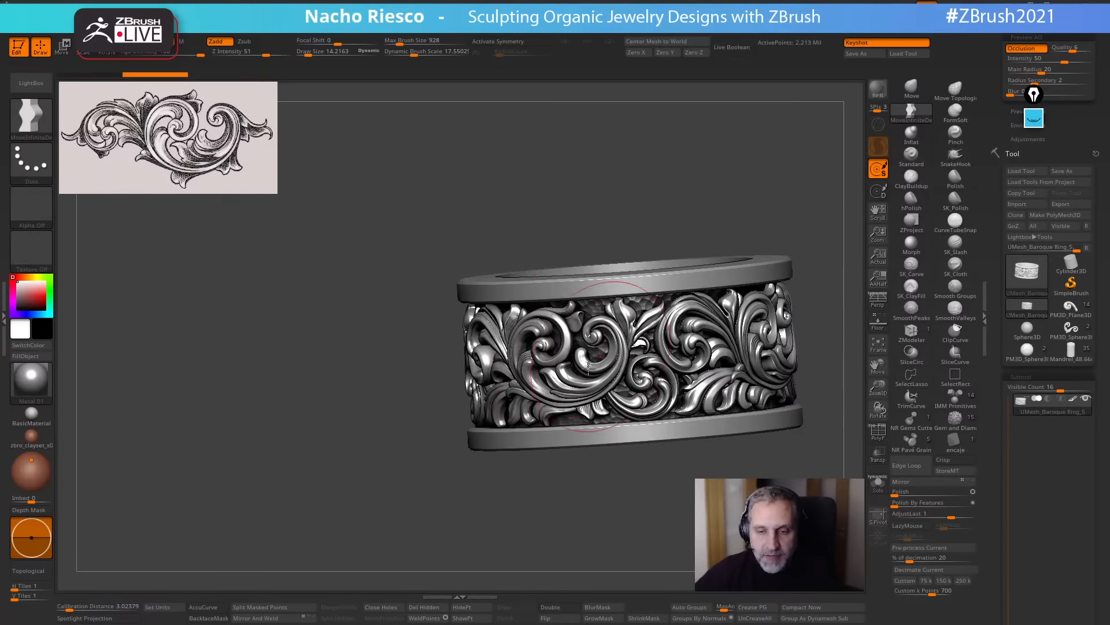
{"action": "left_click_drag", "start_coordinate": [596, 497], "coordinate": [659, 512]}
{"action": "left_click_drag", "start_coordinate": [526, 495], "coordinate": [473, 401]}
{"action": "left_click_drag", "start_coordinate": [704, 397], "coordinate": [746, 358]}
{"action": "left_click_drag", "start_coordinate": [660, 517], "coordinate": [599, 408]}
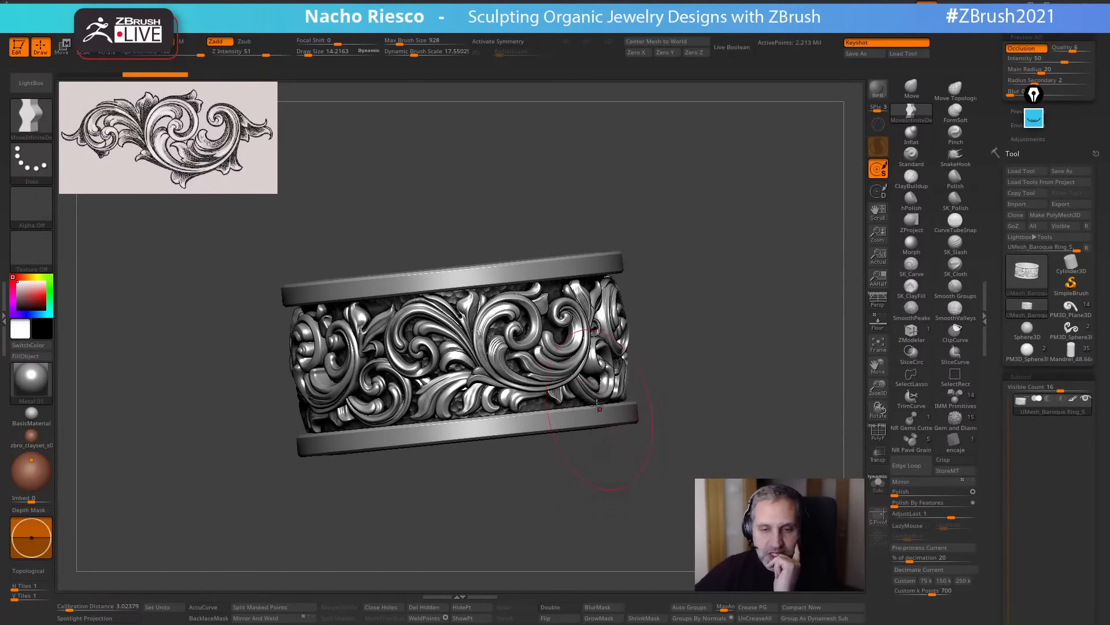
{"action": "left_click_drag", "start_coordinate": [705, 312], "coordinate": [735, 296]}
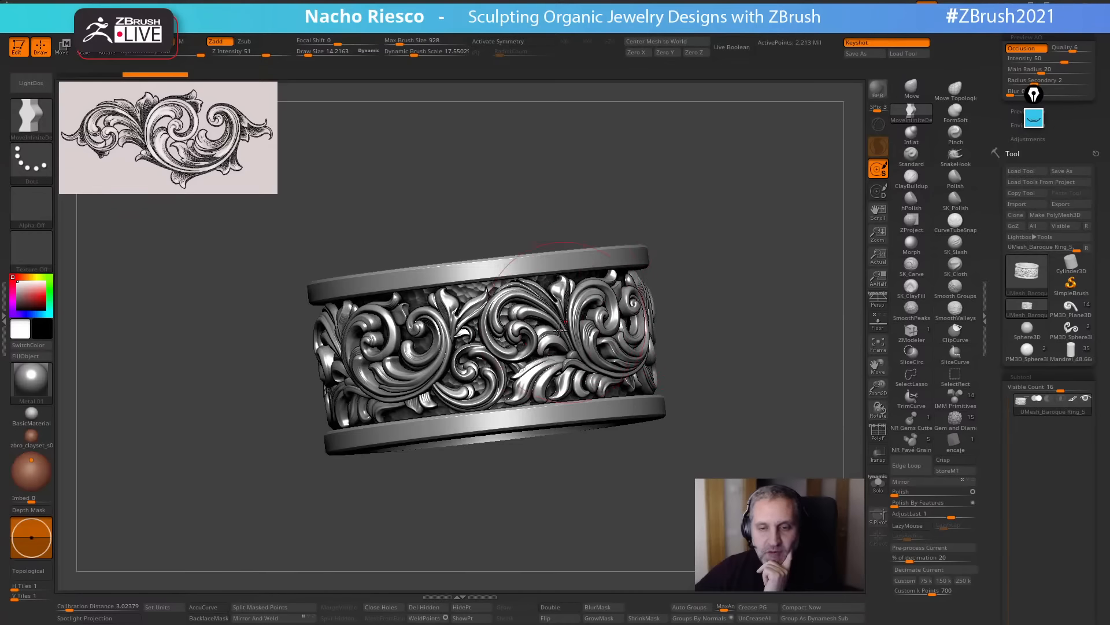
{"action": "left_click_drag", "start_coordinate": [534, 231], "coordinate": [513, 191]}
{"action": "left_click_drag", "start_coordinate": [573, 174], "coordinate": [720, 284]}
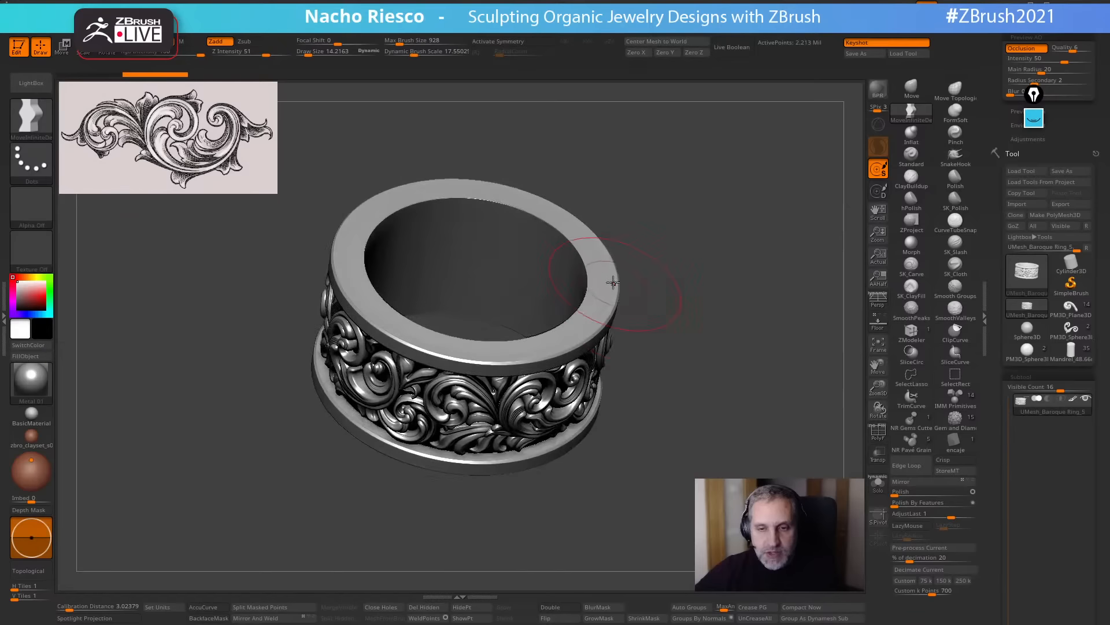
{"action": "left_click_drag", "start_coordinate": [778, 455], "coordinate": [731, 387]}
Switch to the 48.66 mm mandrel tool holding the ring's separate subtools, and show it straight from the side.
{"action": "key", "text": "w"}
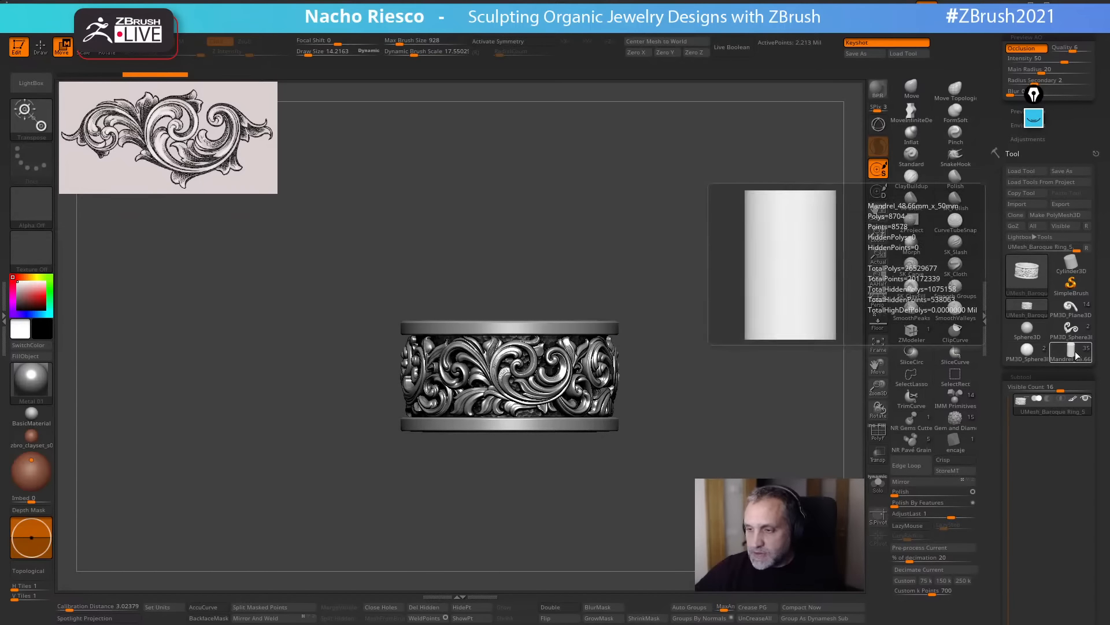
{"action": "left_click", "coordinate": [1071, 349]}
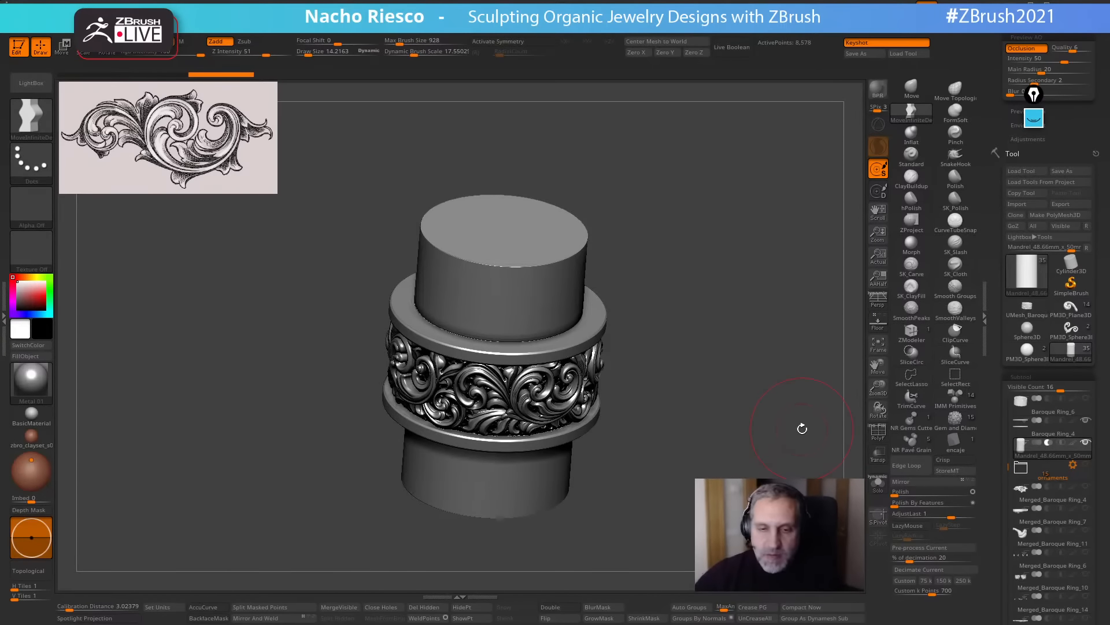
{"action": "scroll", "coordinate": [1000, 422], "scroll_direction": "down", "scroll_amount": 6}
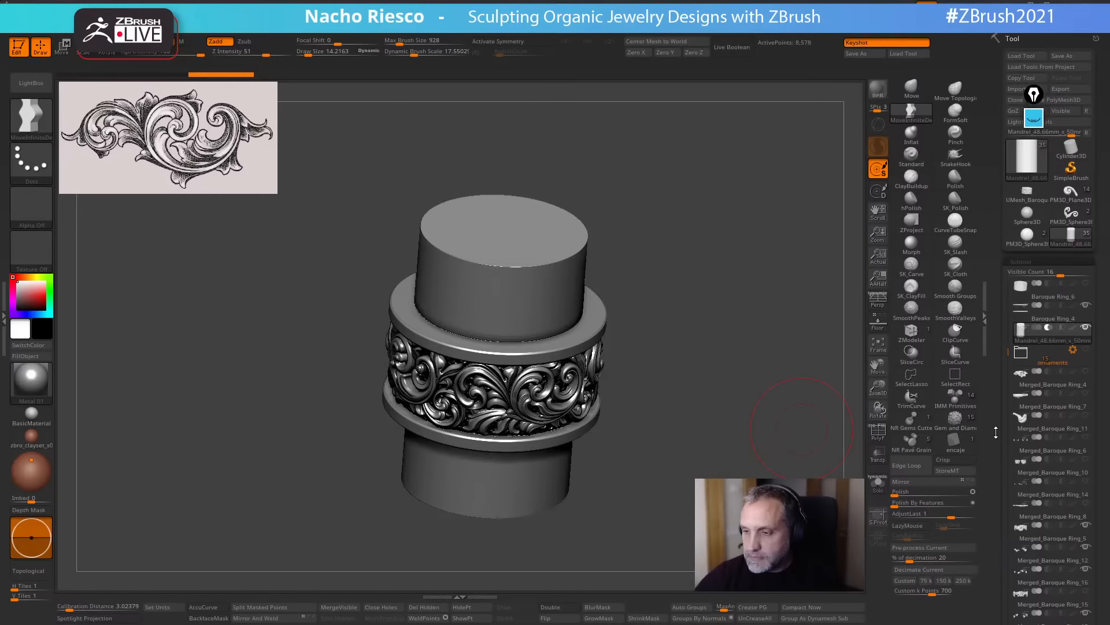
{"action": "scroll", "coordinate": [992, 414], "scroll_direction": "down", "scroll_amount": 2}
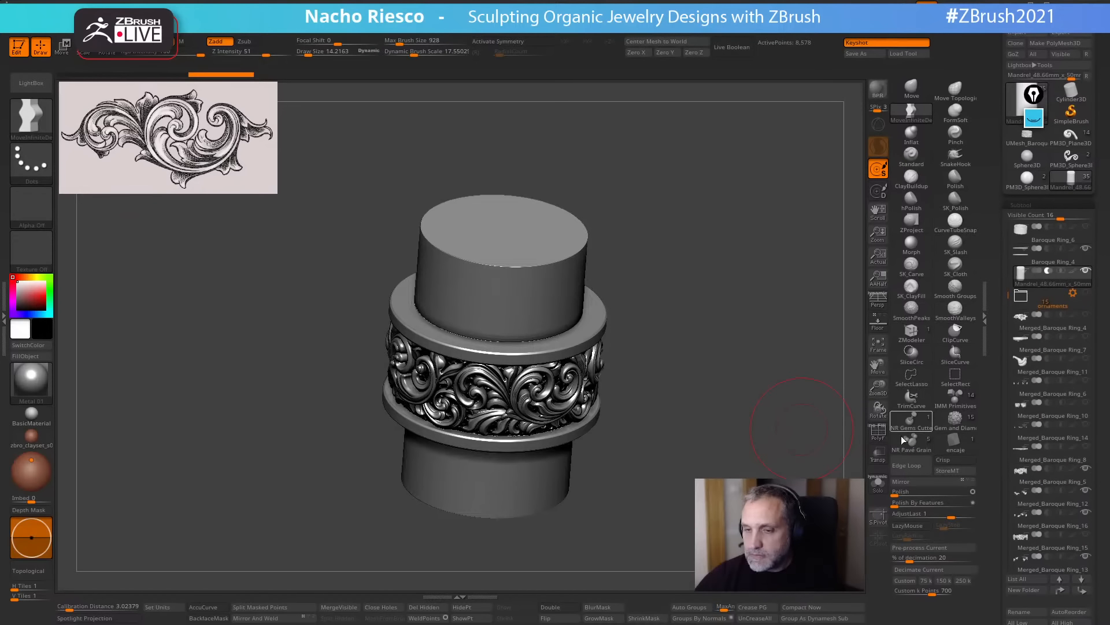
{"action": "left_click_drag", "start_coordinate": [799, 498], "coordinate": [804, 480], "text": "shift"}
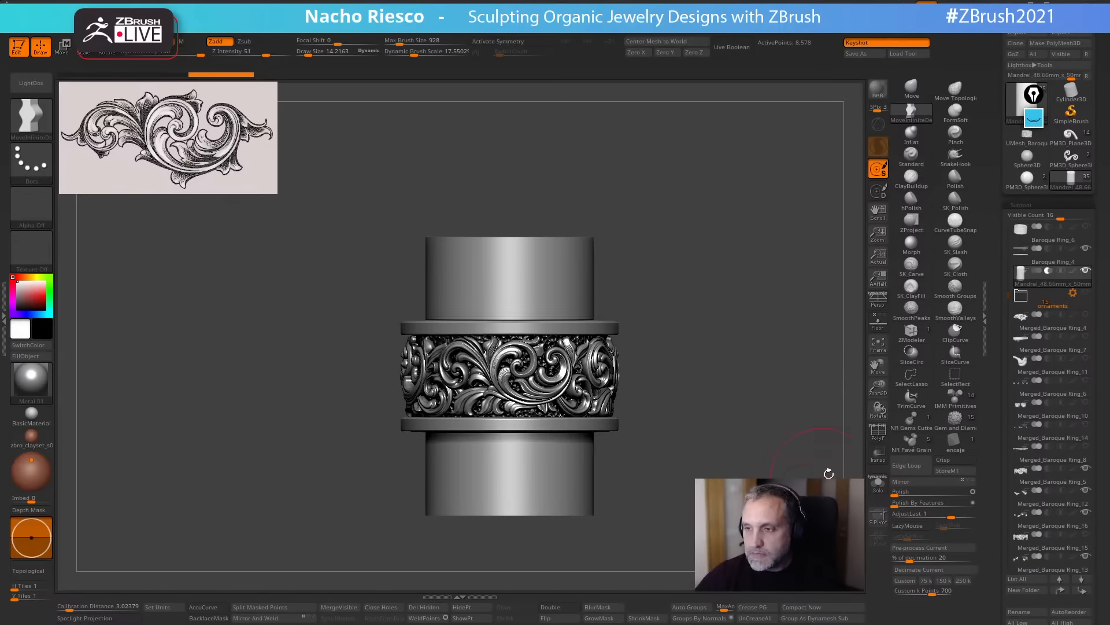
Activate the move gizmo on the mandrel and try isolating parts of it with rectangular selections.
{"action": "key", "text": "w"}
{"action": "key", "text": "y"}
{"action": "left_click_drag", "start_coordinate": [689, 319], "coordinate": [613, 364], "text": "ctrl+shift"}
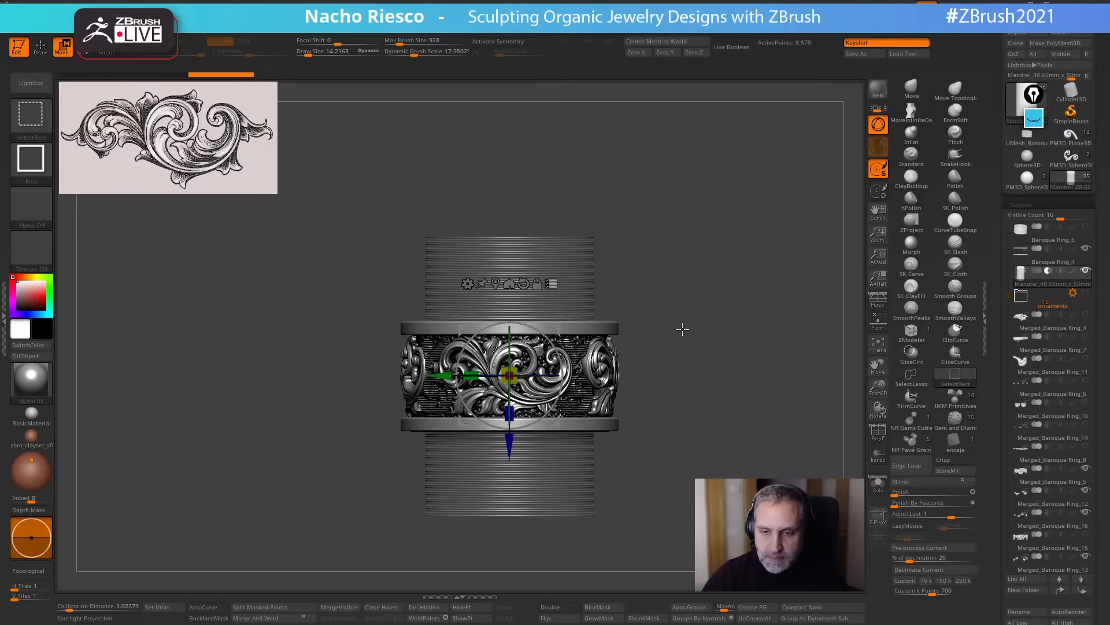
{"action": "left_click_drag", "start_coordinate": [682, 333], "coordinate": [586, 420], "text": "ctrl+shift"}
{"action": "mouse_move", "coordinate": [653, 358]}
{"action": "left_mouse_down"}
{"action": "mouse_move", "coordinate": [702, 459]}
{"action": "mouse_move", "coordinate": [689, 448]}
{"action": "left_mouse_up"}
{"action": "left_click_drag", "start_coordinate": [519, 385], "coordinate": [513, 383]}
{"action": "left_click_drag", "start_coordinate": [663, 322], "coordinate": [599, 325]}
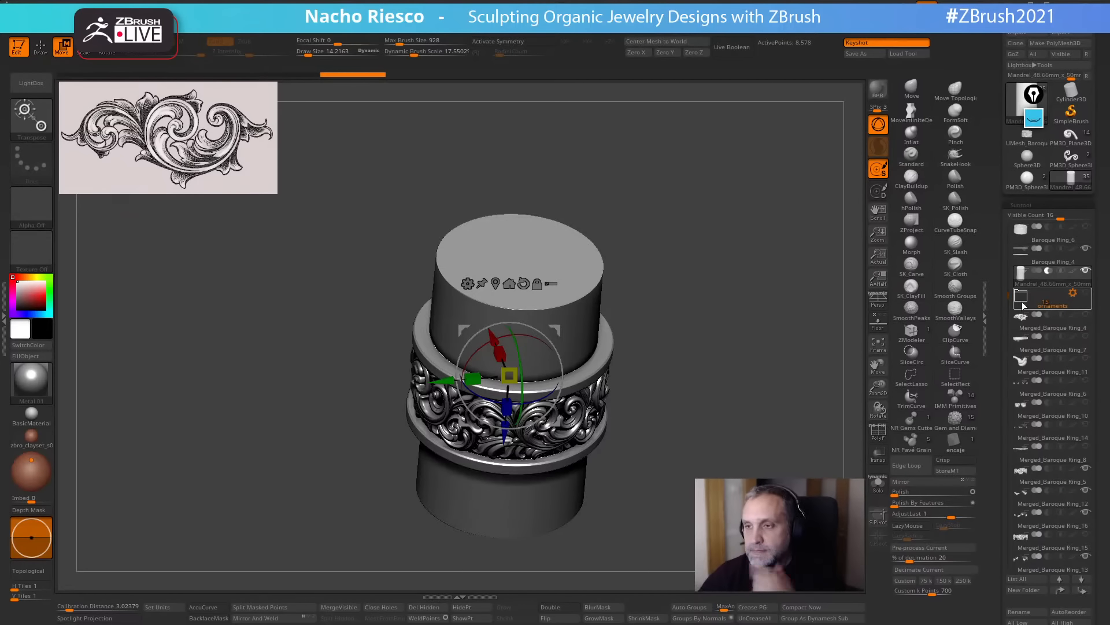
Turn on Live Boolean to preview the mandrel subtracted from the ring, and inspect the hollow band from angled and side views.
{"action": "left_click", "coordinate": [739, 48]}
{"action": "left_click_drag", "start_coordinate": [718, 402], "coordinate": [800, 277]}
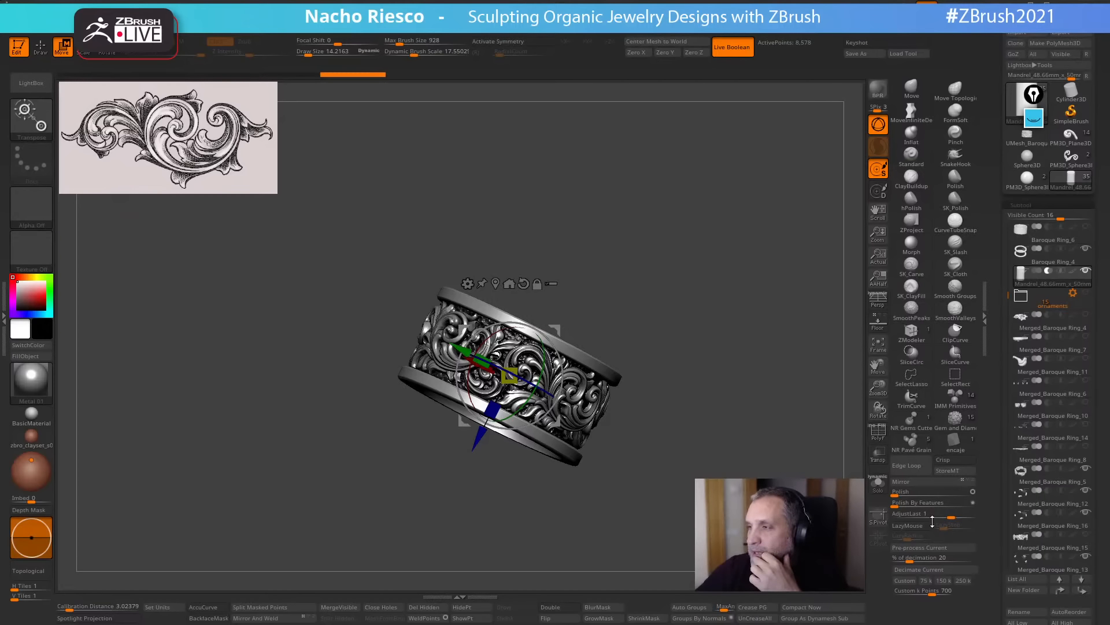
{"action": "mouse_move", "coordinate": [710, 473]}
{"action": "left_mouse_down"}
{"action": "mouse_move", "coordinate": [718, 447]}
{"action": "mouse_move", "coordinate": [723, 465]}
{"action": "left_mouse_up"}
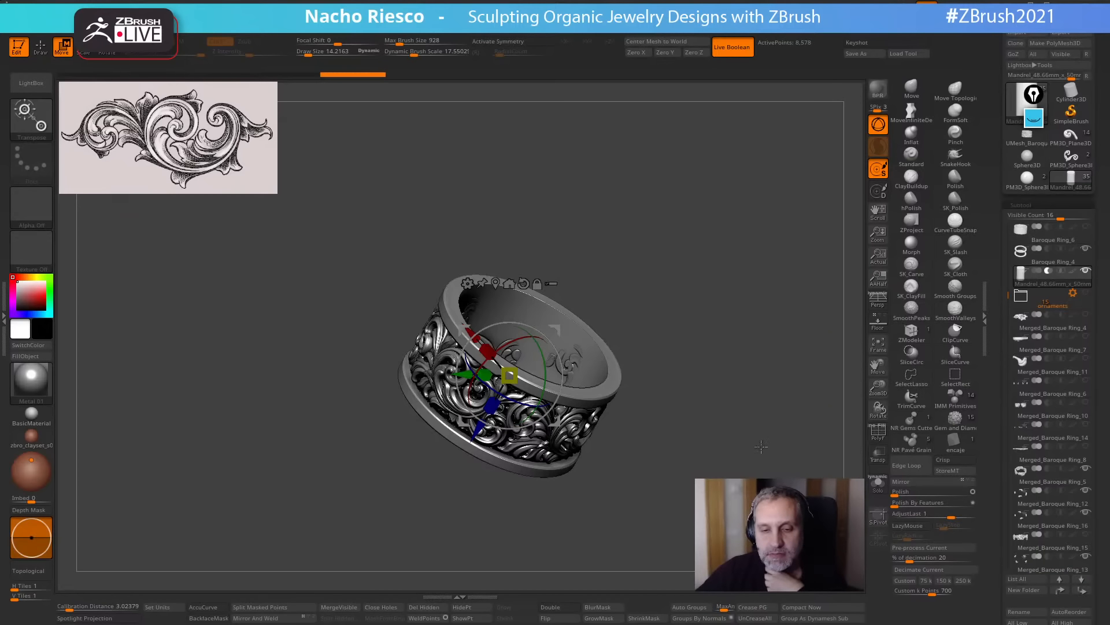
{"action": "left_click_drag", "start_coordinate": [748, 444], "coordinate": [739, 432]}
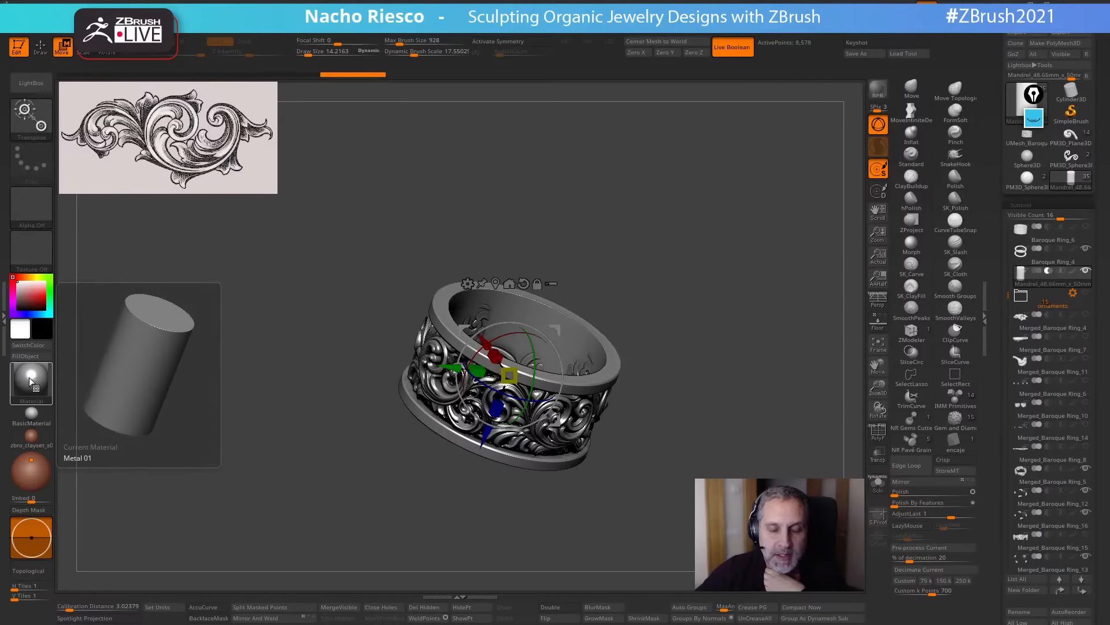
{"action": "mouse_move", "coordinate": [642, 282]}
{"action": "left_mouse_down"}
{"action": "mouse_move", "coordinate": [640, 250]}
{"action": "mouse_move", "coordinate": [620, 247]}
{"action": "mouse_move", "coordinate": [648, 284]}
{"action": "left_mouse_up"}
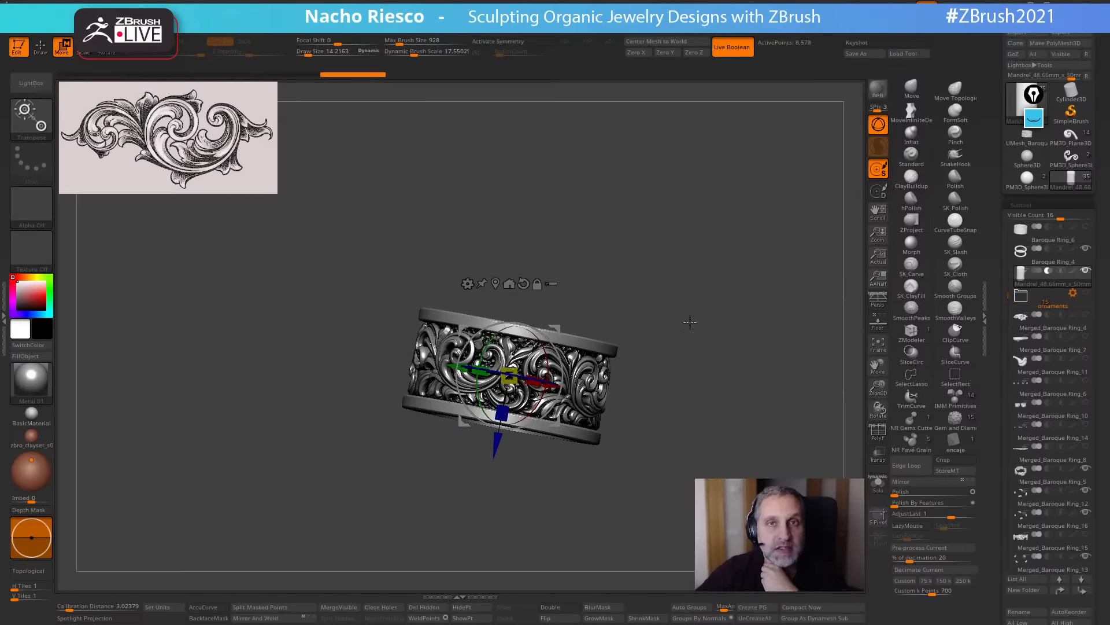
{"action": "left_click_drag", "start_coordinate": [696, 354], "coordinate": [684, 330]}
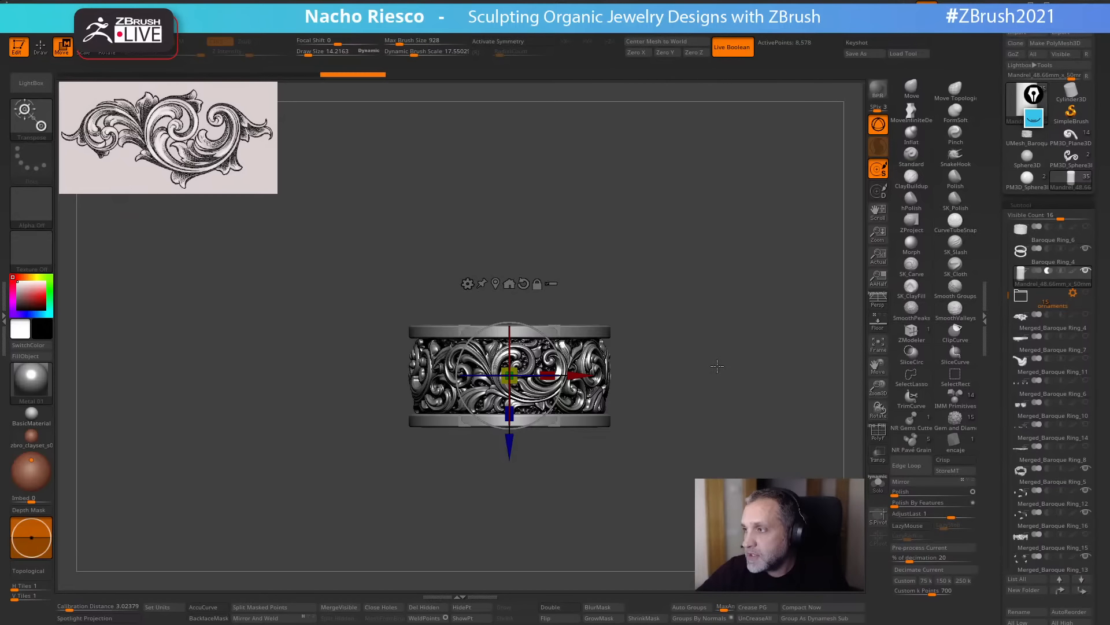
{"action": "left_click_drag", "start_coordinate": [679, 337], "coordinate": [691, 353]}
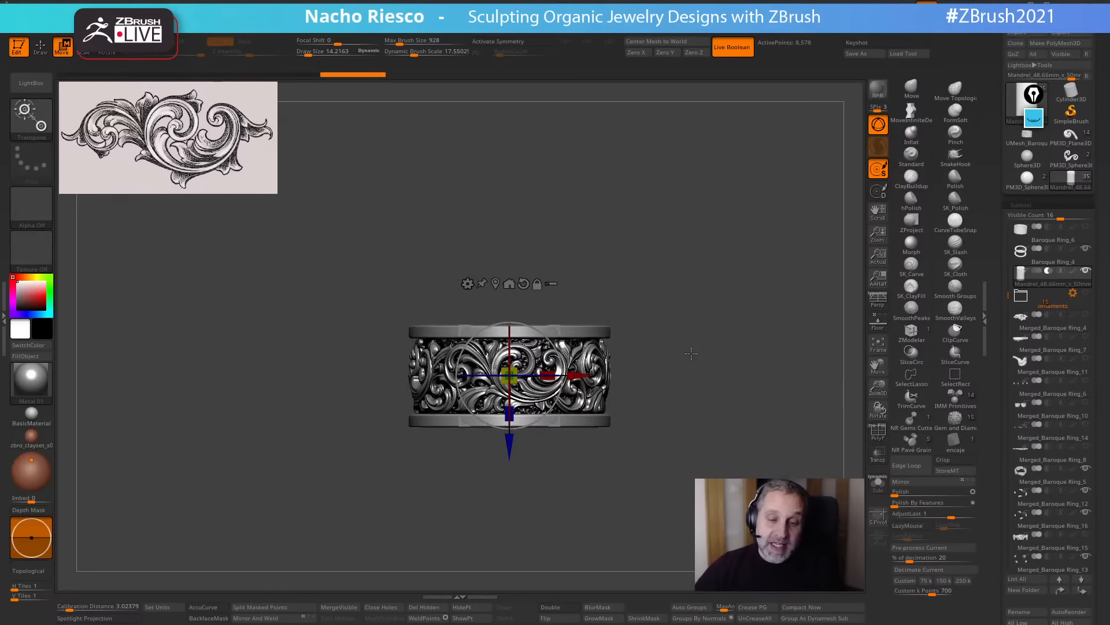